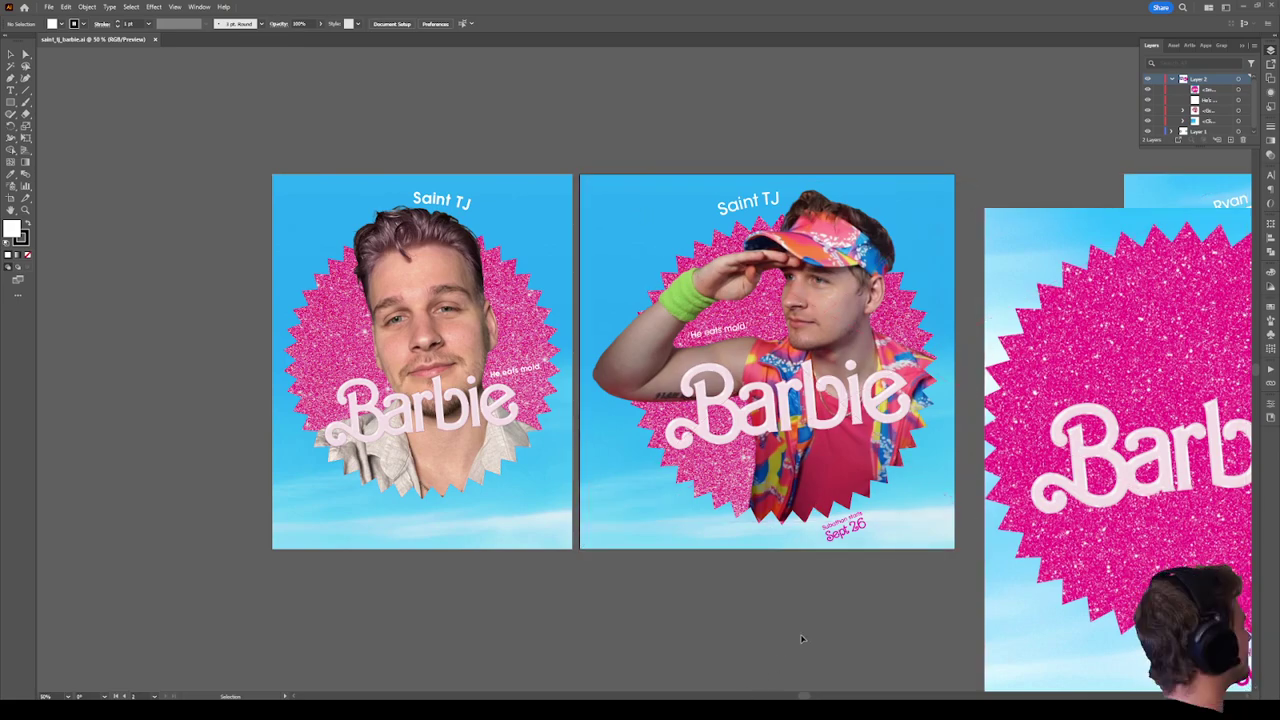
Examine the portrait poster and the visor poster alongside the blank pink Barbie template.
{"action": "scroll", "coordinate": [787, 443], "scroll_direction": "up", "scroll_amount": 3}
{"action": "left_click_drag", "start_coordinate": [792, 453], "coordinate": [297, 422]}
{"action": "scroll", "coordinate": [423, 471], "scroll_direction": "down", "scroll_amount": 3}
{"action": "left_click_drag", "start_coordinate": [683, 450], "coordinate": [932, 420]}
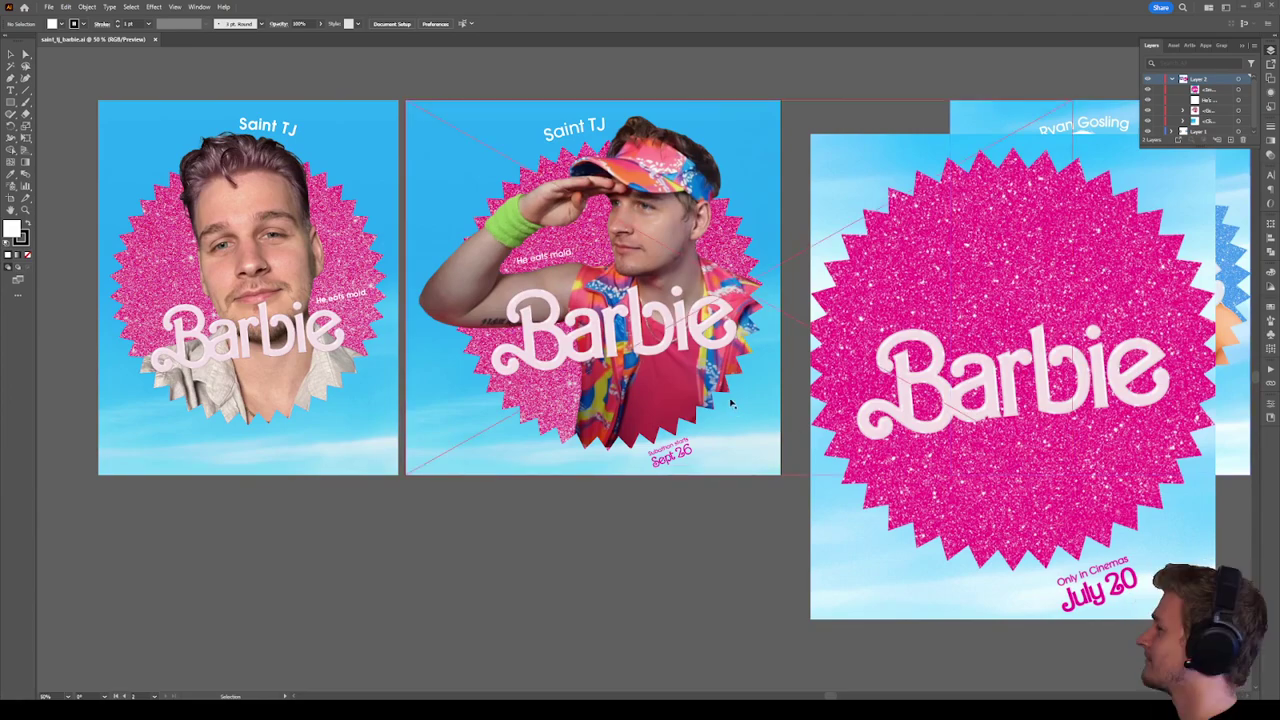
{"action": "left_click_drag", "start_coordinate": [614, 535], "coordinate": [1023, 566]}
{"action": "left_click", "coordinate": [749, 332]}
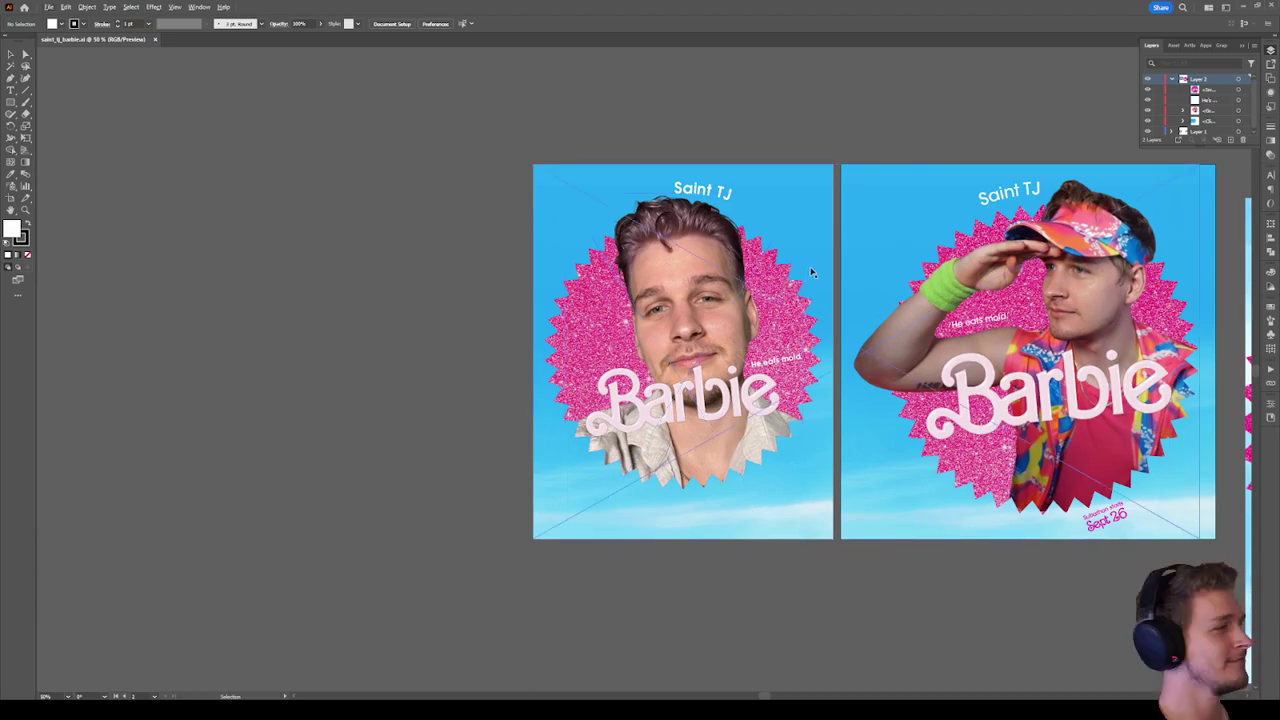
{"action": "scroll", "coordinate": [806, 282], "scroll_direction": "up", "scroll_amount": 1}
{"action": "left_click", "coordinate": [812, 277]}
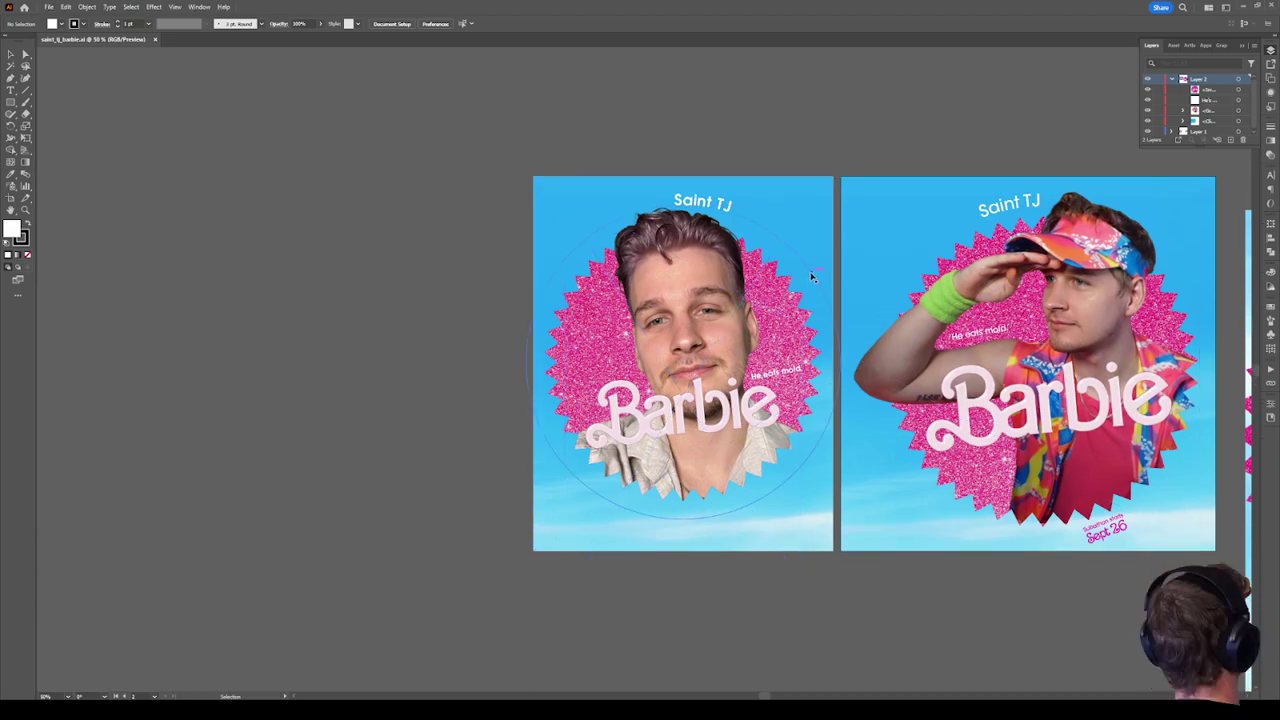
{"action": "scroll", "coordinate": [812, 277], "scroll_direction": "up", "scroll_amount": 1}
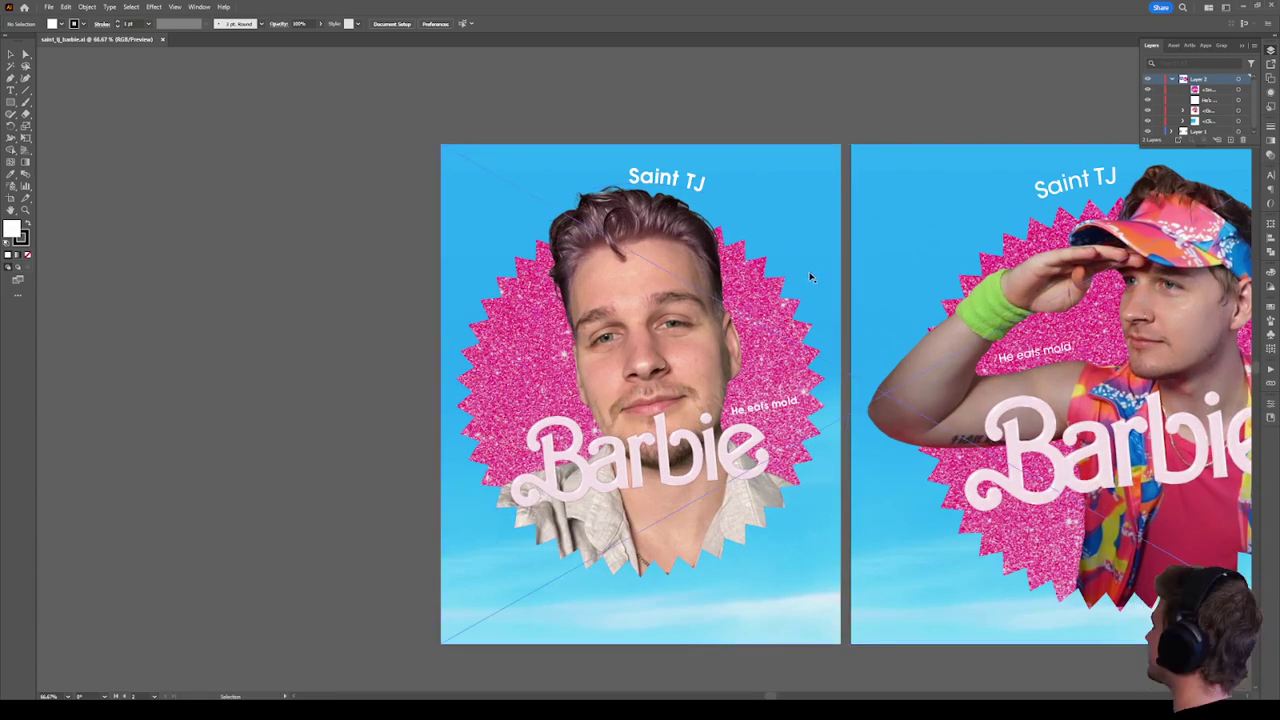
{"action": "left_click_drag", "start_coordinate": [812, 277], "coordinate": [445, 233]}
{"action": "left_click", "coordinate": [697, 298]}
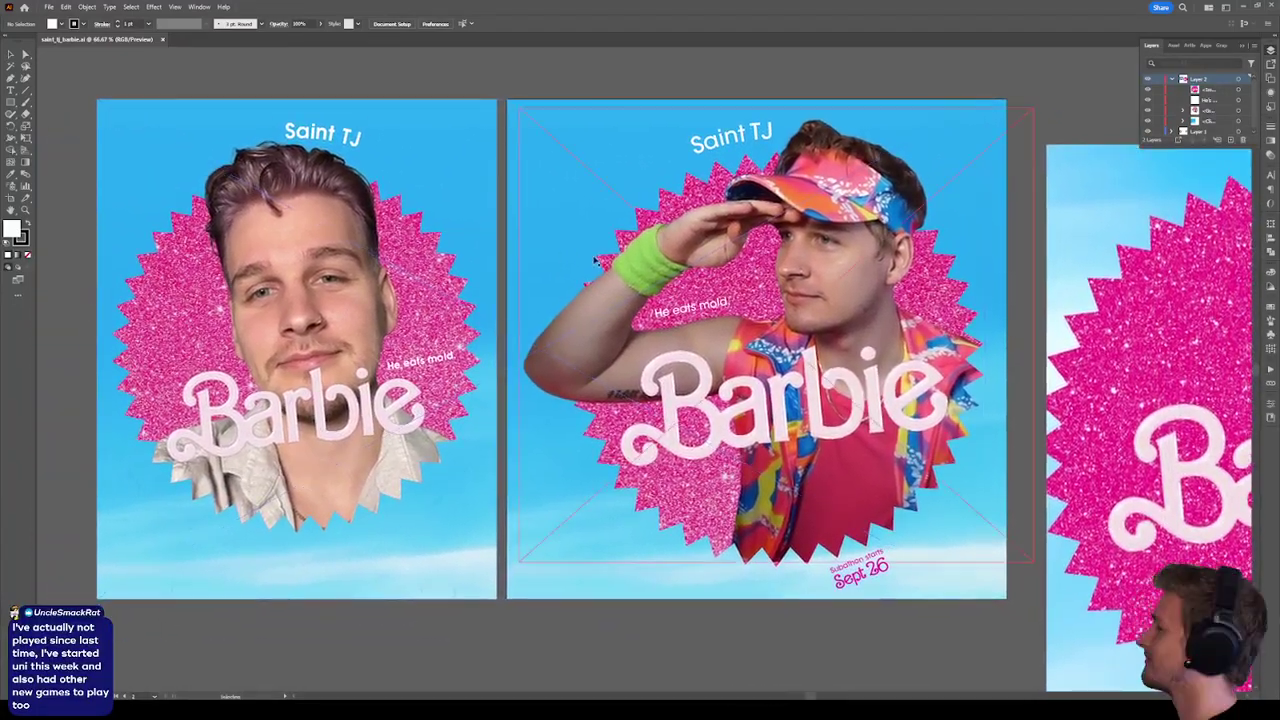
{"action": "key", "text": "ctrl+shift+a"}
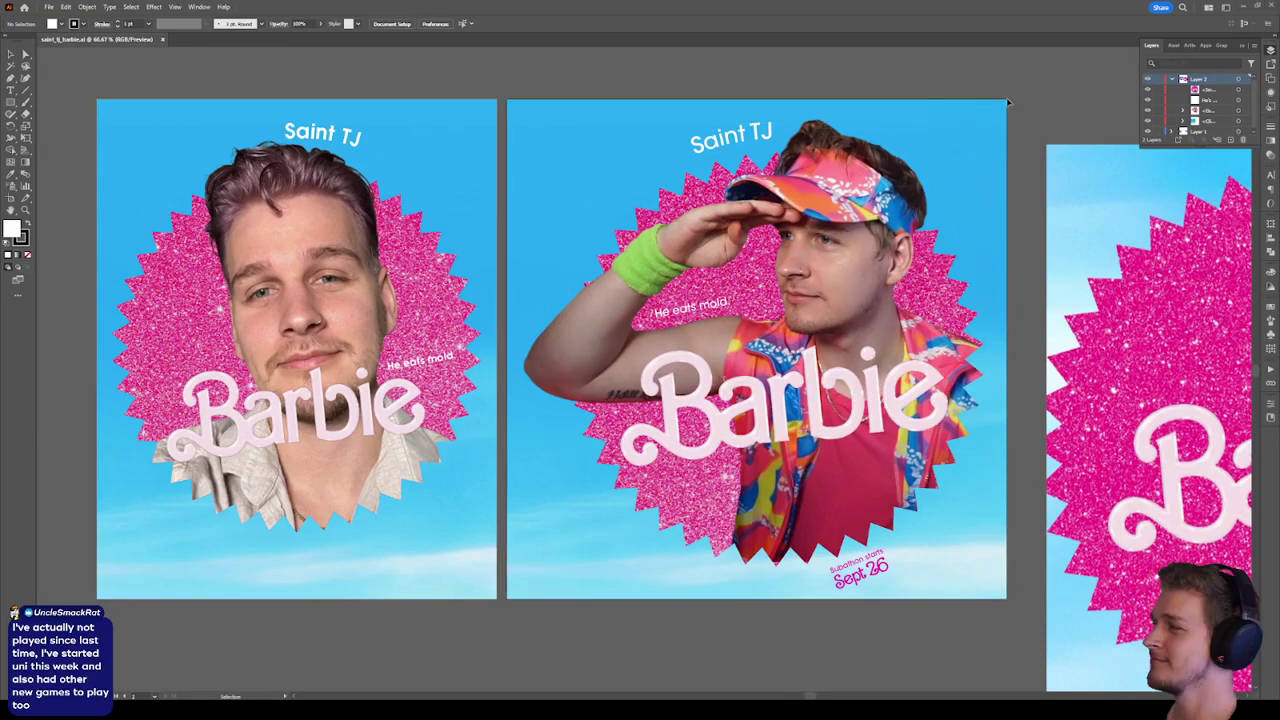
Inspect the "He eats mold." tagline and the saluting arm cutout on the visor poster up close.
{"action": "scroll", "coordinate": [706, 298], "scroll_direction": "up", "scroll_amount": 1}
{"action": "scroll", "coordinate": [706, 298], "scroll_direction": "up", "scroll_amount": 5}
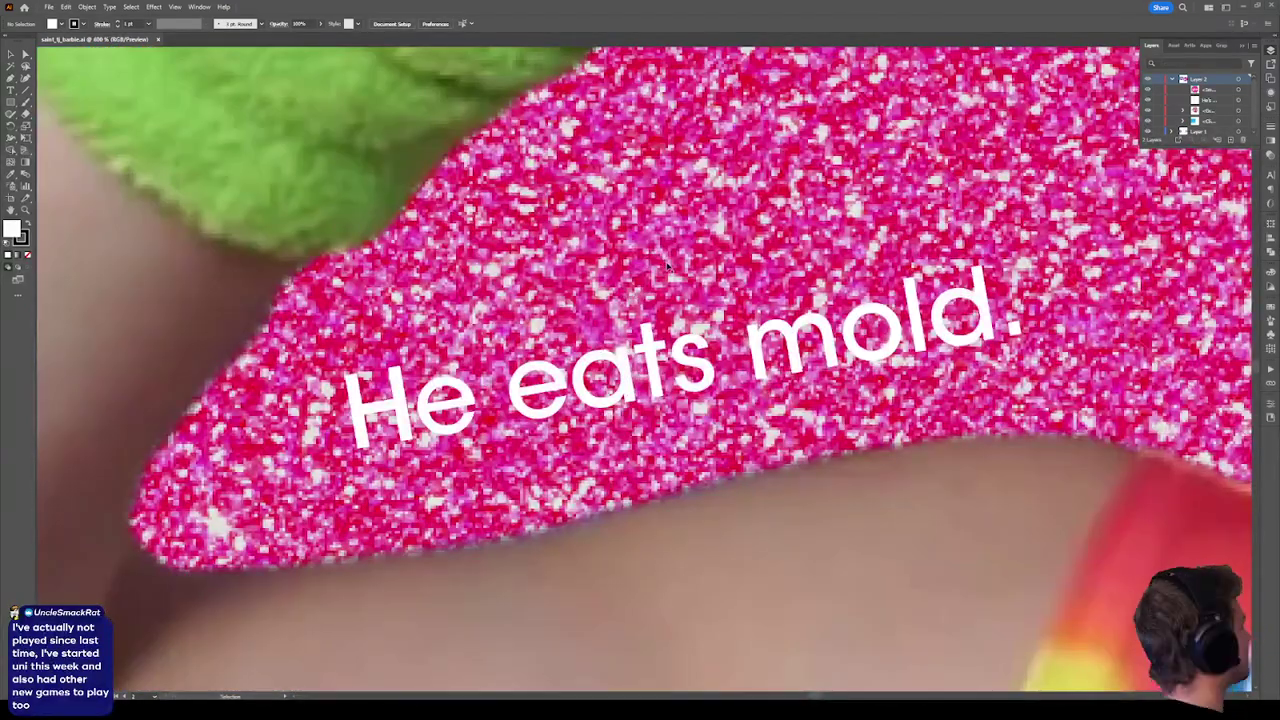
{"action": "scroll", "coordinate": [638, 298], "scroll_direction": "down", "scroll_amount": 3}
{"action": "scroll", "coordinate": [645, 312], "scroll_direction": "down", "scroll_amount": 3}
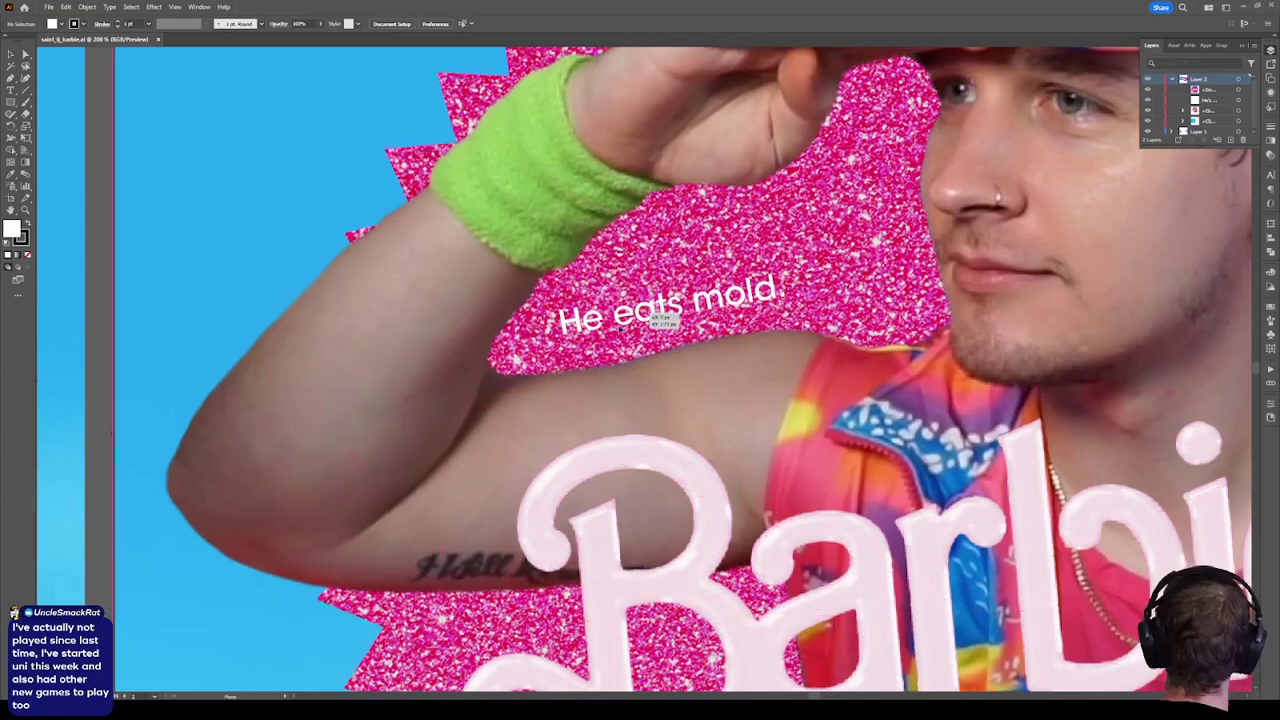
Move the pink Barbie template farther from the visor poster to uncover the loose "He's just Ken" text, and deselect it.
{"action": "scroll", "coordinate": [640, 360], "scroll_direction": "right", "scroll_amount": 5}
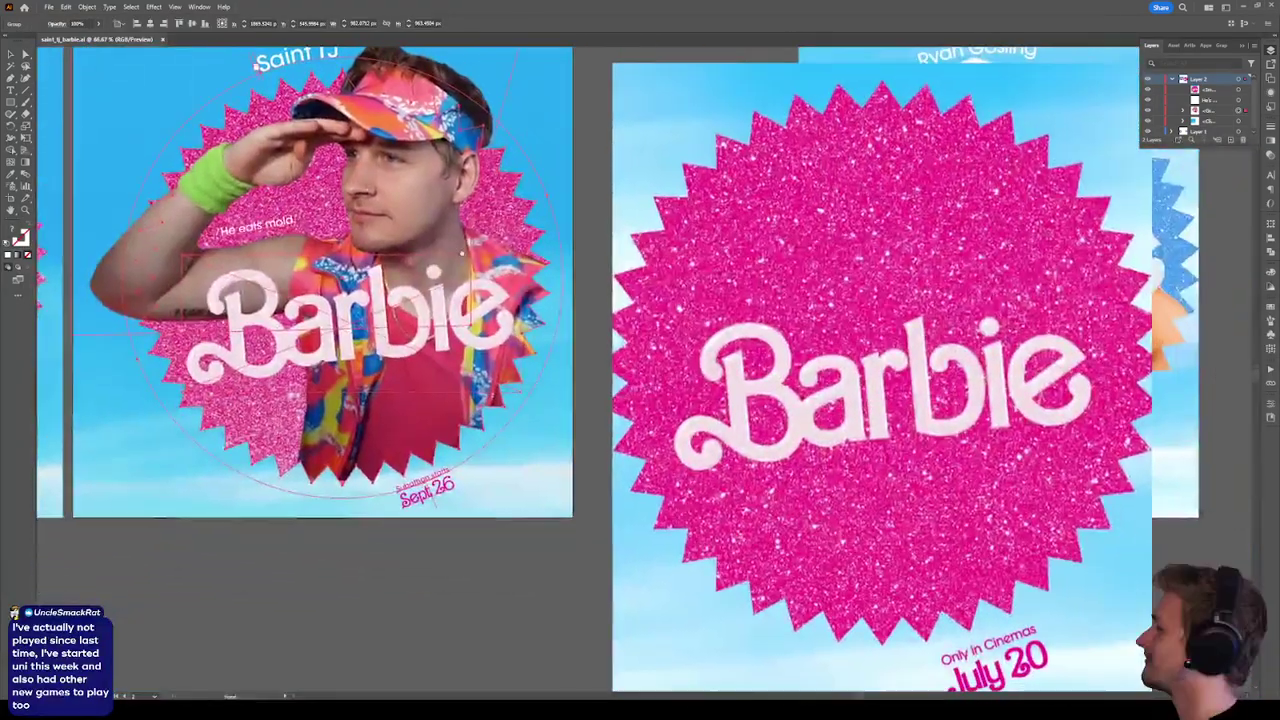
{"action": "scroll", "coordinate": [640, 360], "scroll_direction": "right", "scroll_amount": 2}
{"action": "scroll", "coordinate": [700, 255], "scroll_direction": "down", "scroll_amount": 1}
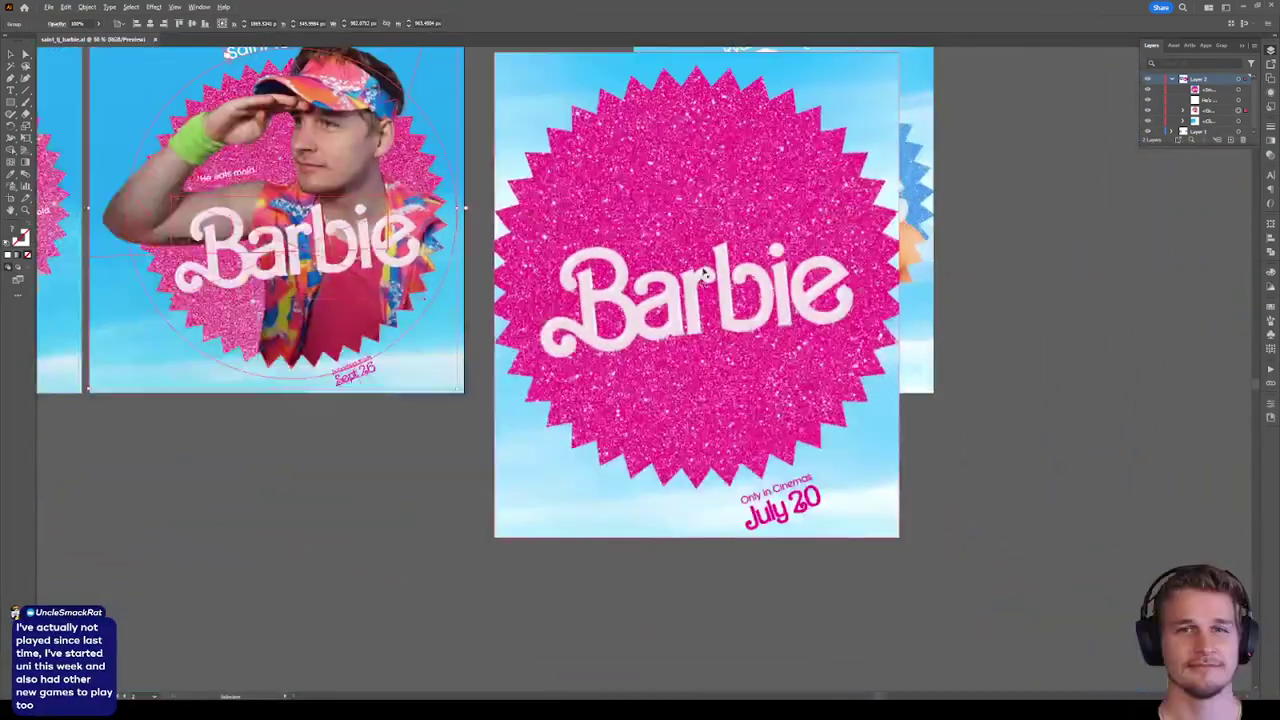
{"action": "left_click_drag", "start_coordinate": [703, 245], "coordinate": [840, 228]}
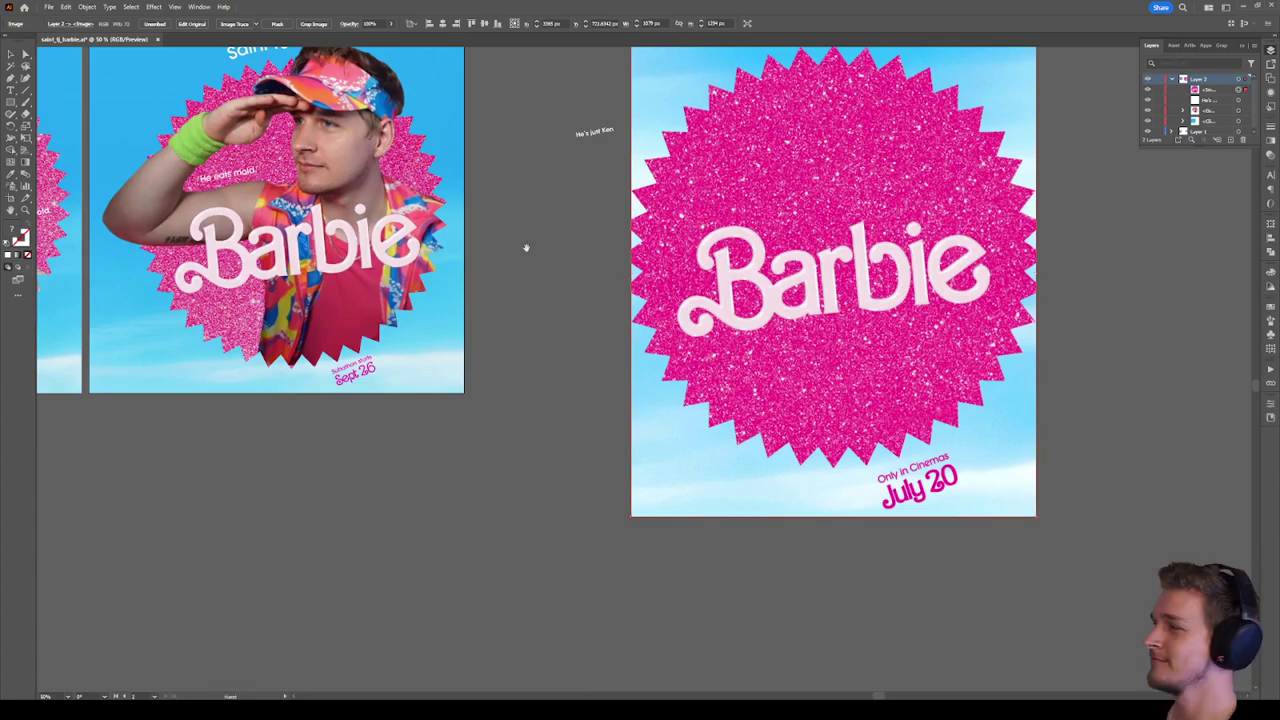
{"action": "left_click_drag", "start_coordinate": [530, 250], "coordinate": [677, 366]}
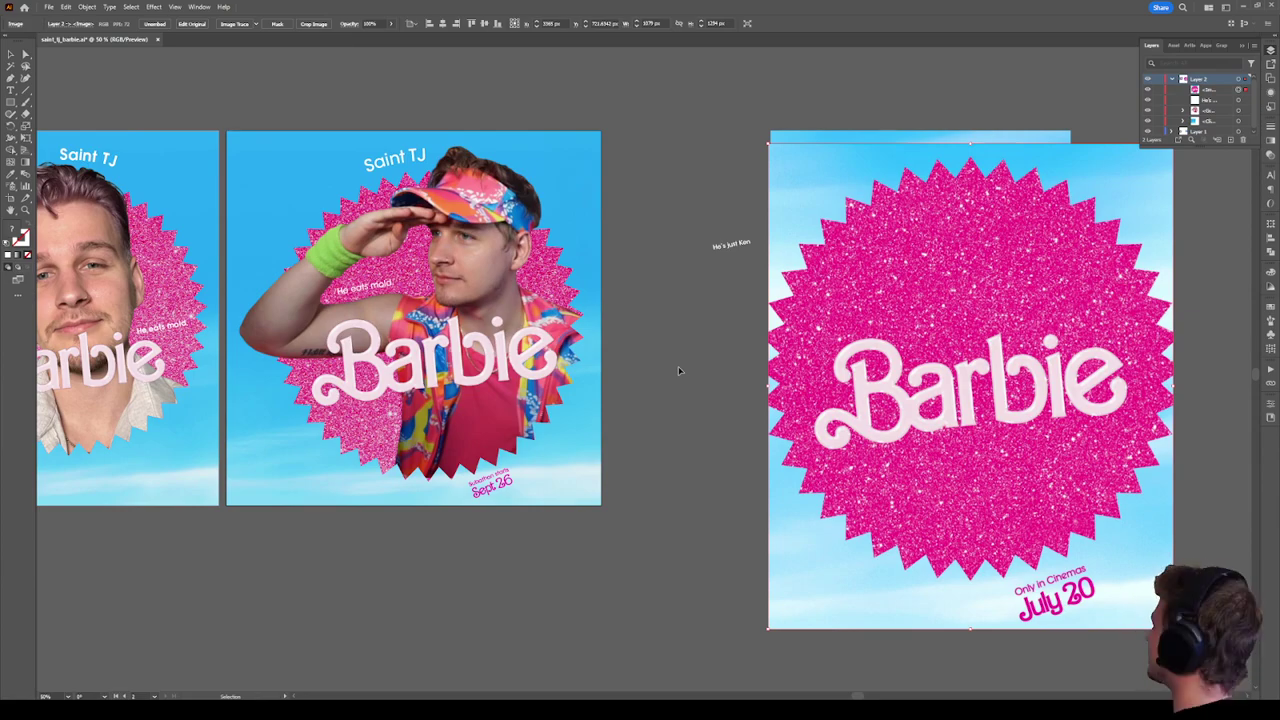
{"action": "left_click", "coordinate": [428, 480]}
{"action": "left_click_drag", "start_coordinate": [428, 480], "coordinate": [665, 505]}
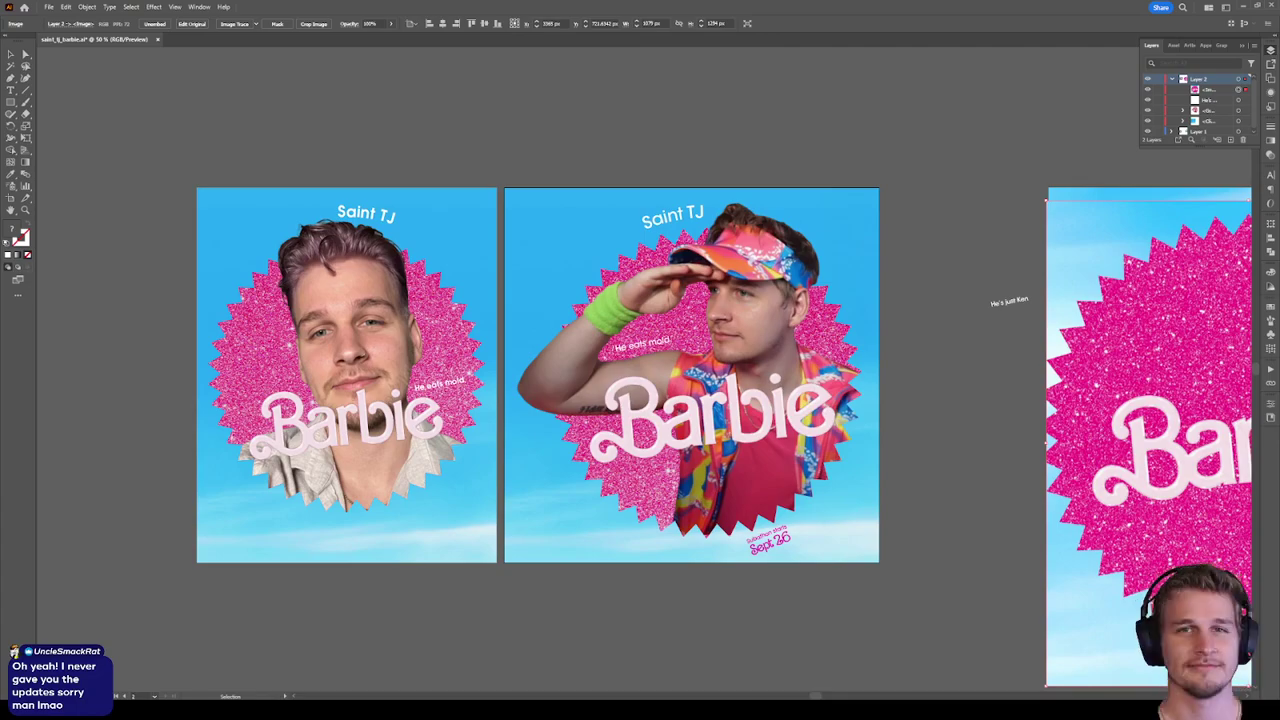
{"action": "left_click", "coordinate": [926, 166]}
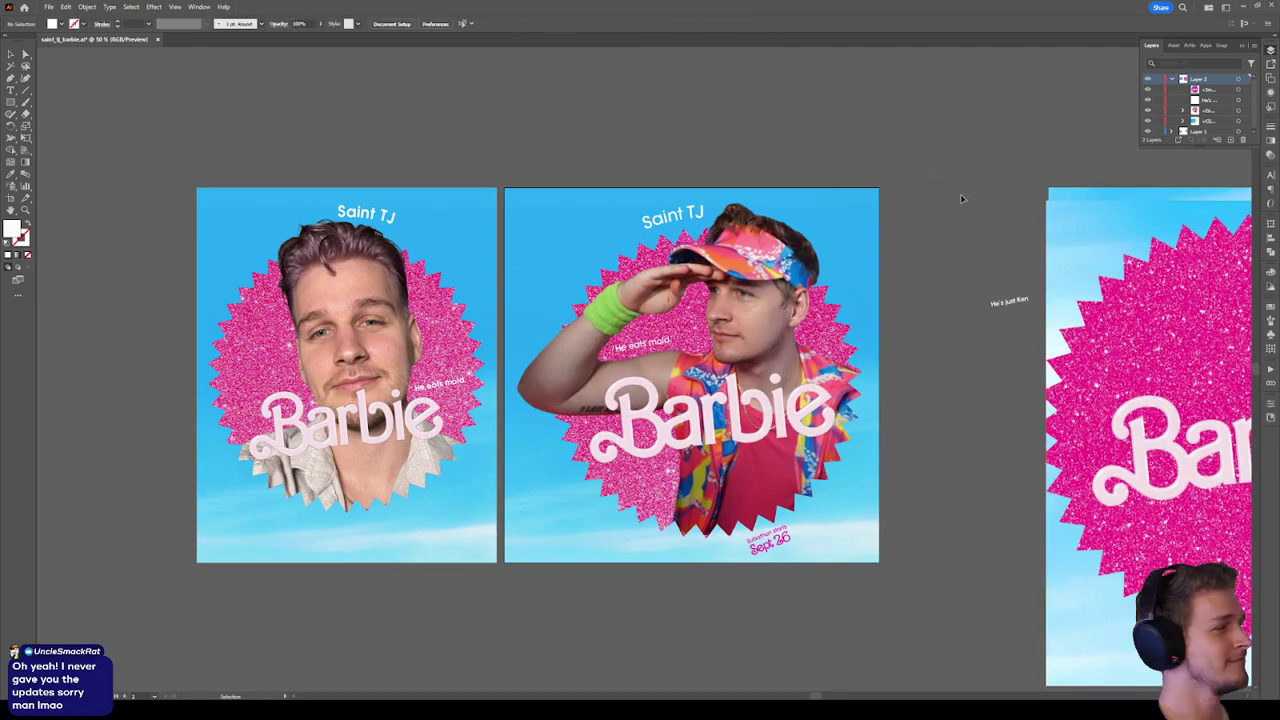
Move the pink Barbie template flush against the right edge of the Ryan Gosling poster with their top edges aligned, and deselect it.
{"action": "left_click_drag", "start_coordinate": [961, 198], "coordinate": [662, 177]}
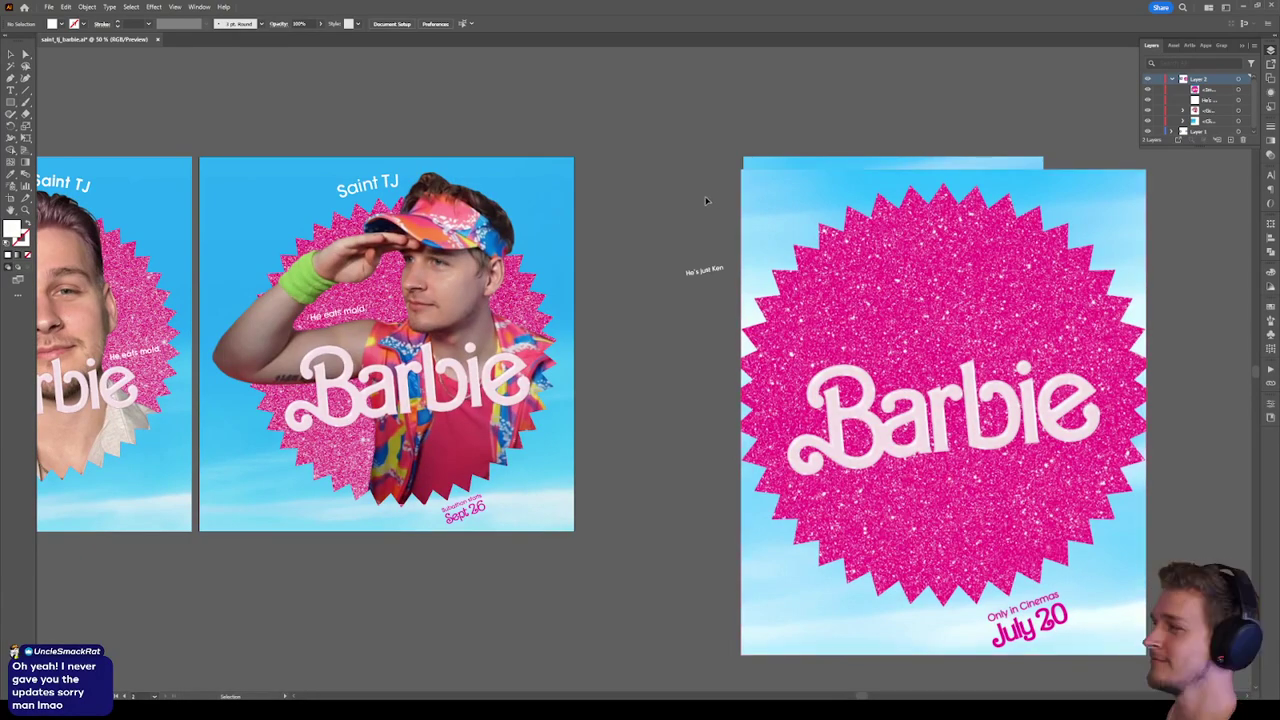
{"action": "left_click_drag", "start_coordinate": [703, 197], "coordinate": [557, 205]}
{"action": "left_click_drag", "start_coordinate": [641, 205], "coordinate": [947, 188]}
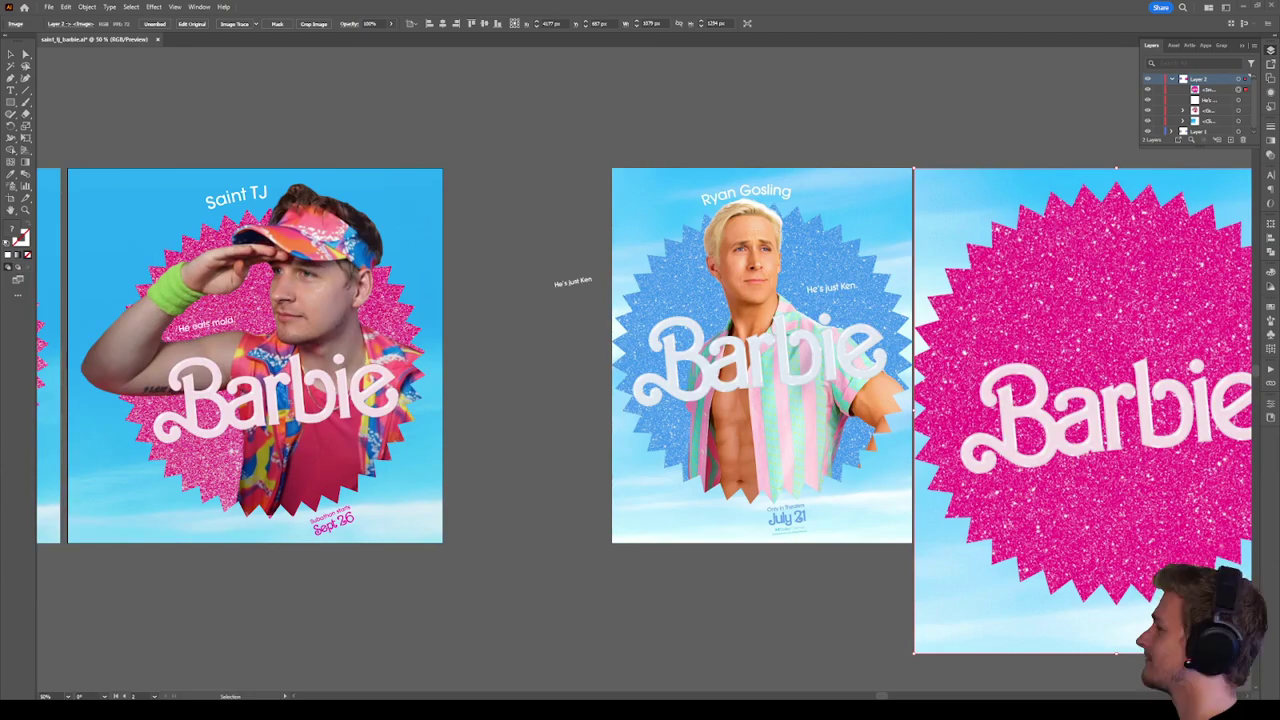
{"action": "left_click", "coordinate": [543, 343]}
{"action": "left_click_drag", "start_coordinate": [543, 343], "coordinate": [926, 420]}
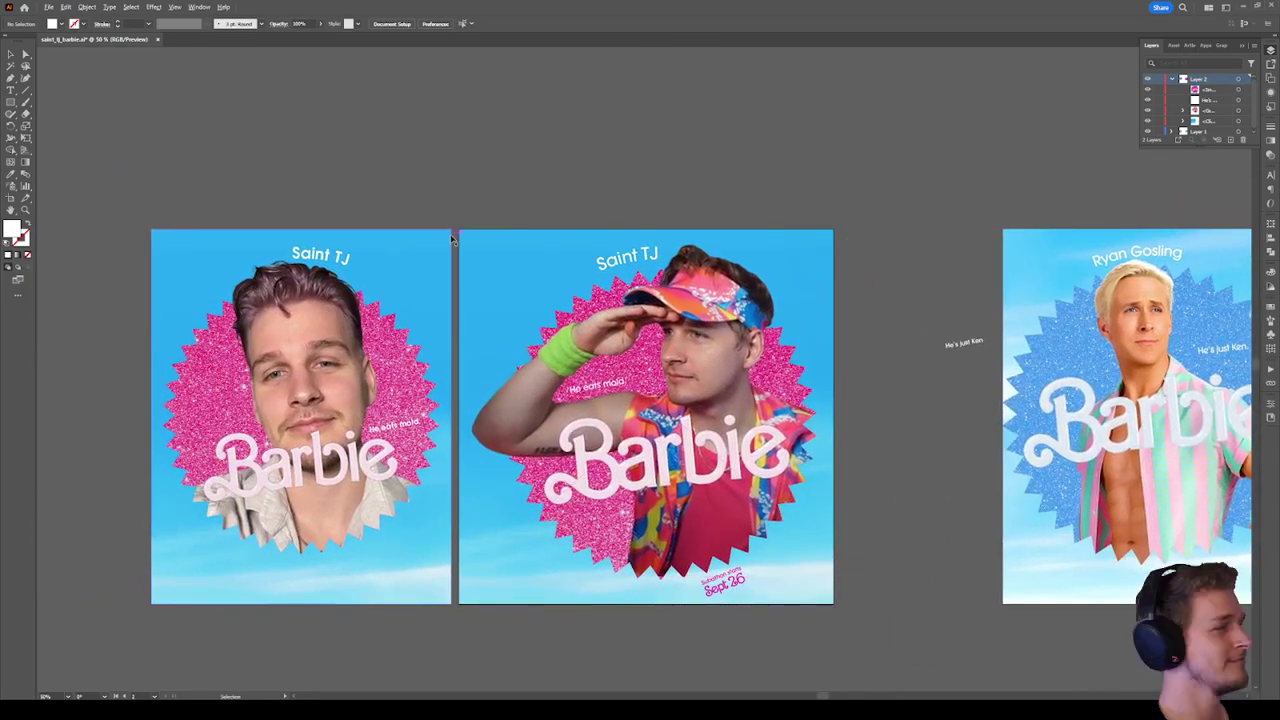
{"action": "left_click_drag", "start_coordinate": [880, 284], "coordinate": [343, 240]}
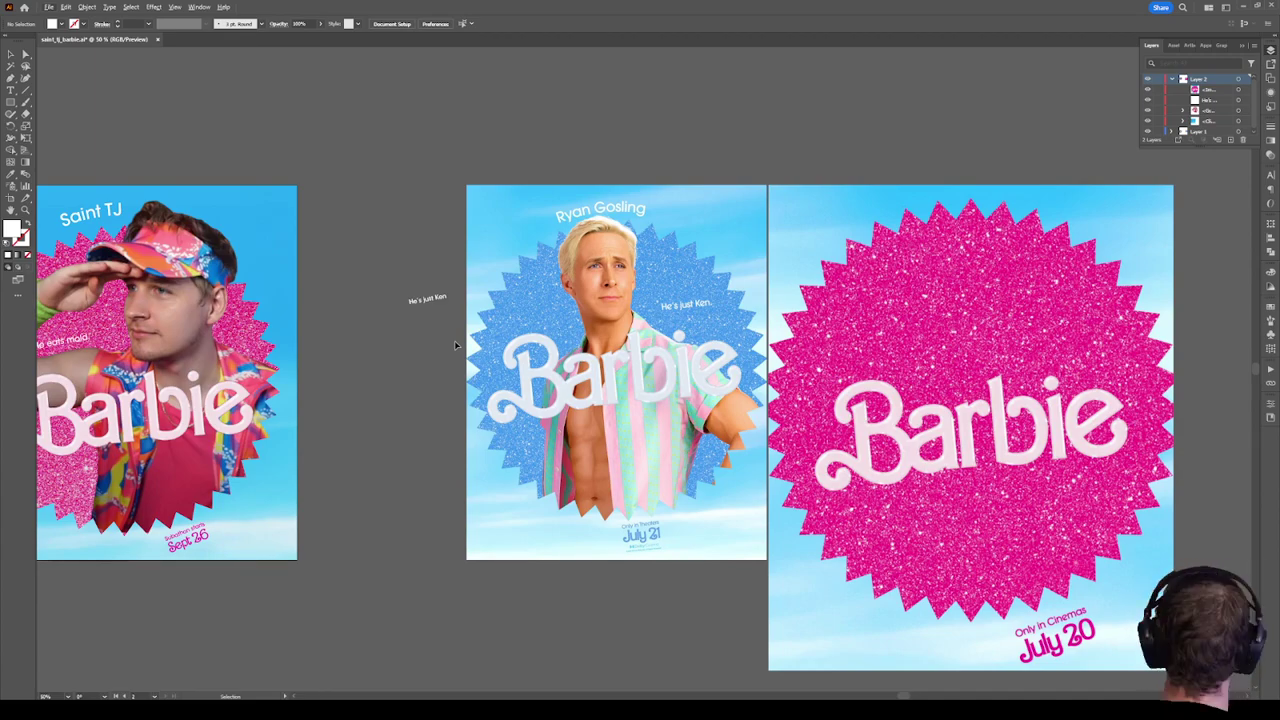
Switch to Windows Photo Viewer, view pose1.jpg and pose2.jpg, and place the smaller photo window over the posters for comparison.
{"action": "left_click_drag", "start_coordinate": [420, 113], "coordinate": [966, 110]}
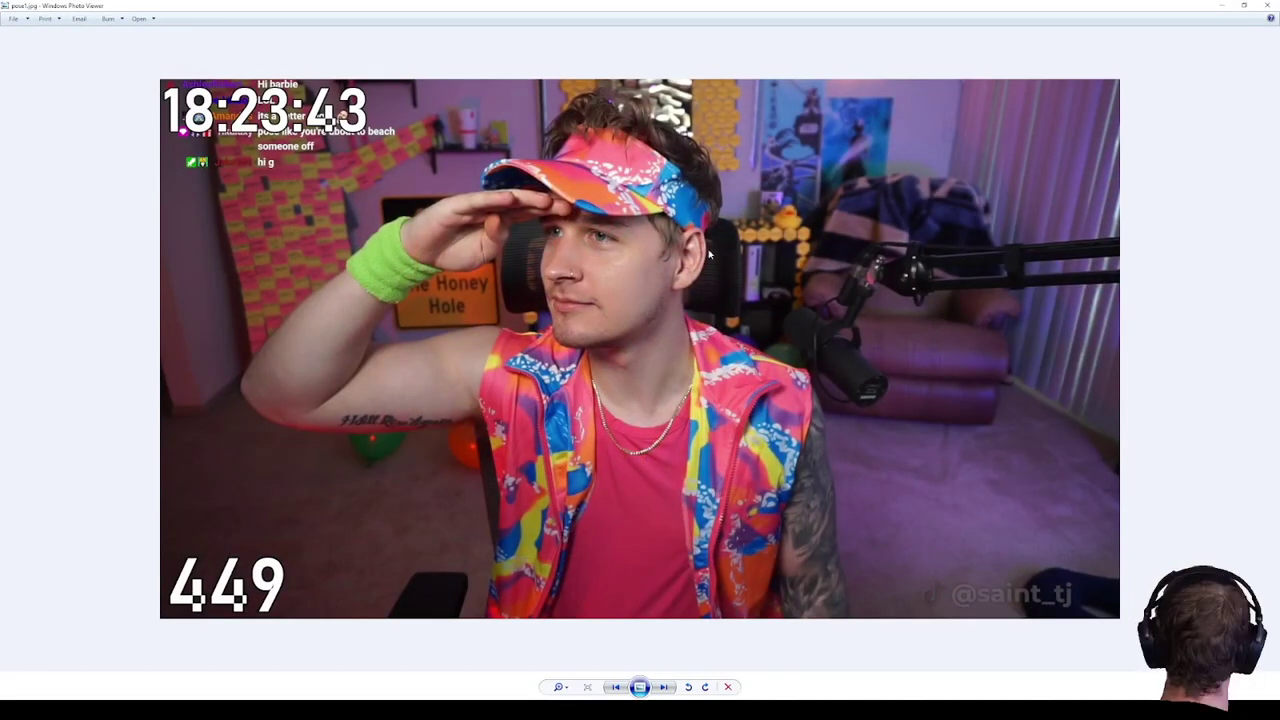
{"action": "left_click", "coordinate": [665, 687]}
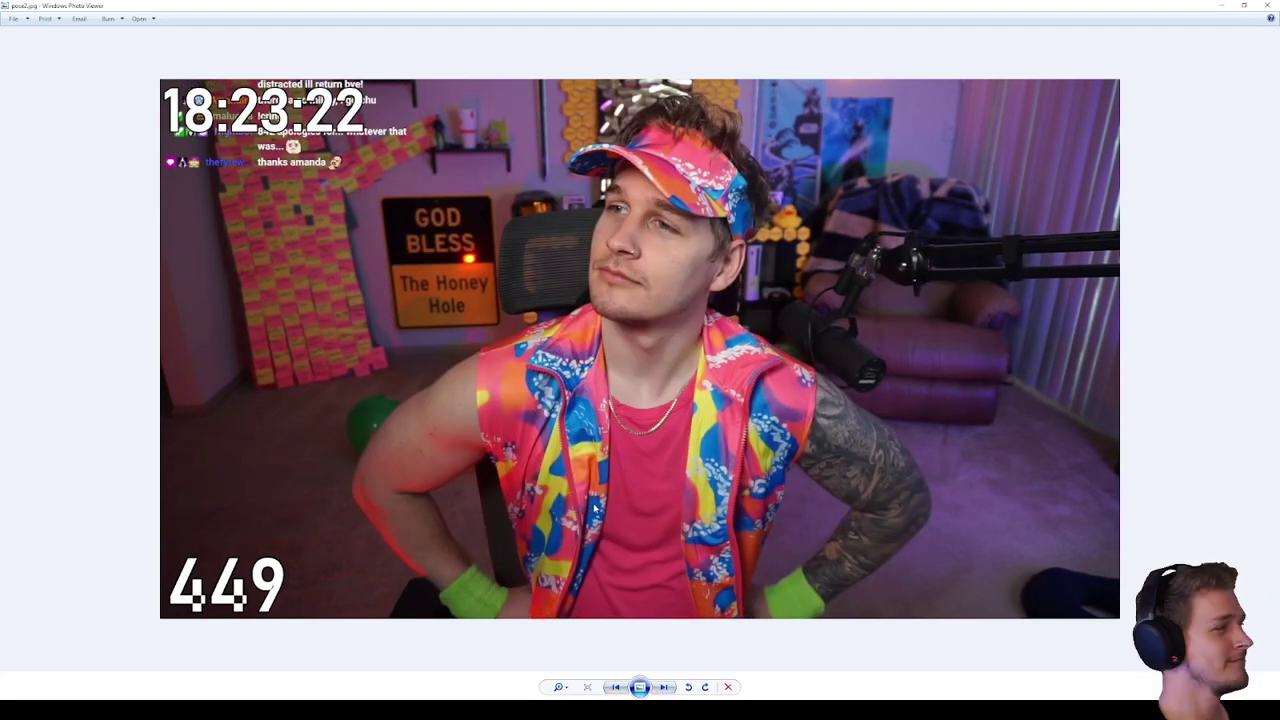
{"action": "left_click_drag", "start_coordinate": [620, 5], "coordinate": [638, 185]}
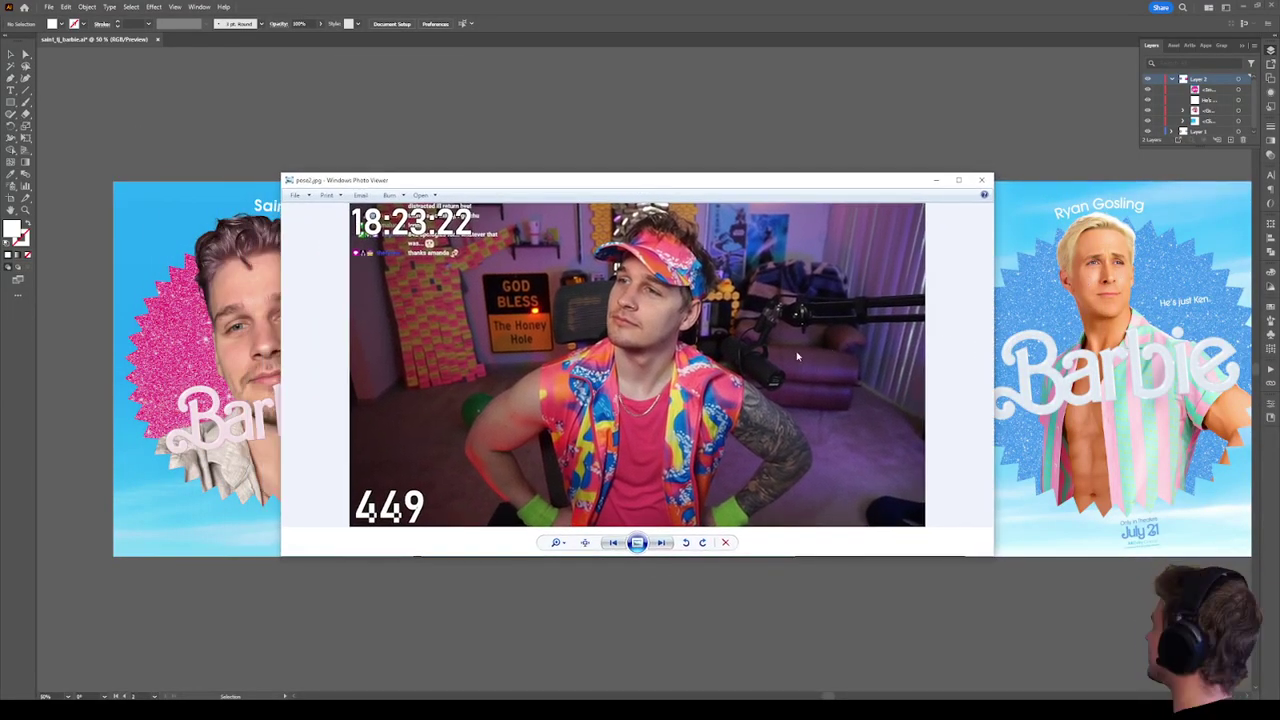
{"action": "left_click_drag", "start_coordinate": [754, 186], "coordinate": [871, 186]}
{"action": "scroll", "coordinate": [589, 481], "scroll_direction": "up", "scroll_amount": 4}
{"action": "scroll", "coordinate": [589, 481], "scroll_direction": "down", "scroll_amount": 4}
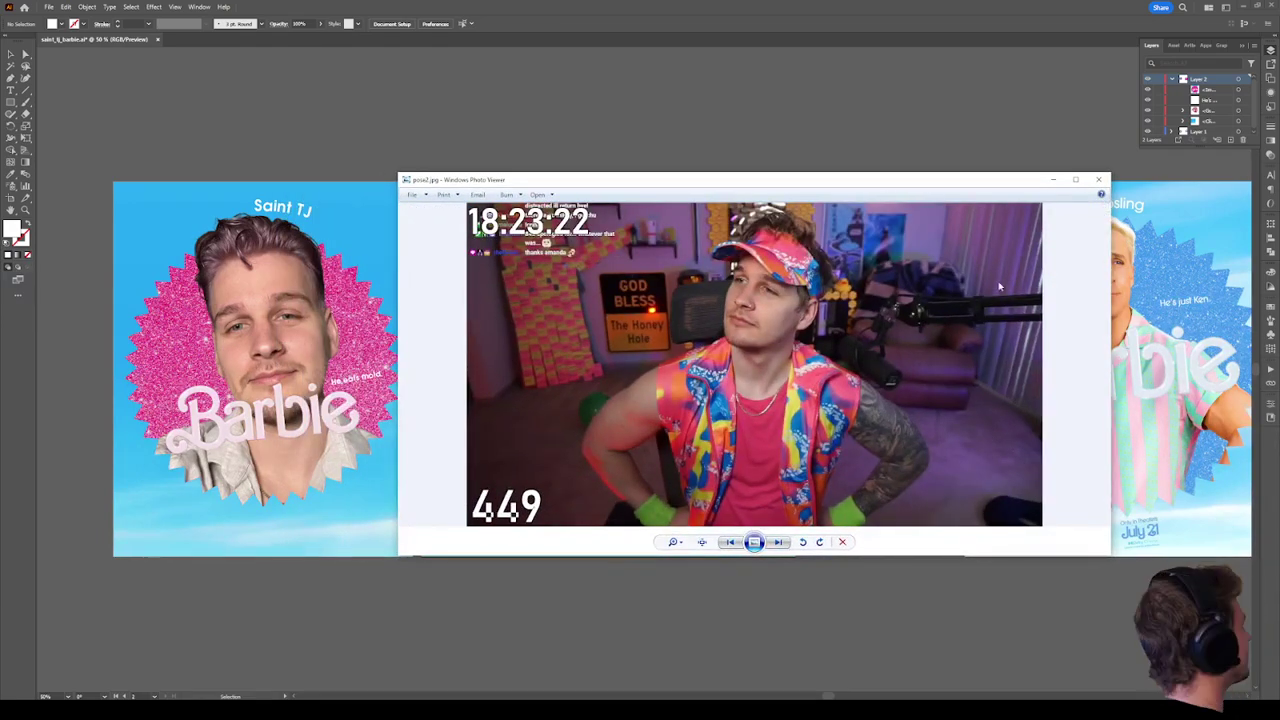
{"action": "left_click_drag", "start_coordinate": [940, 187], "coordinate": [795, 184]}
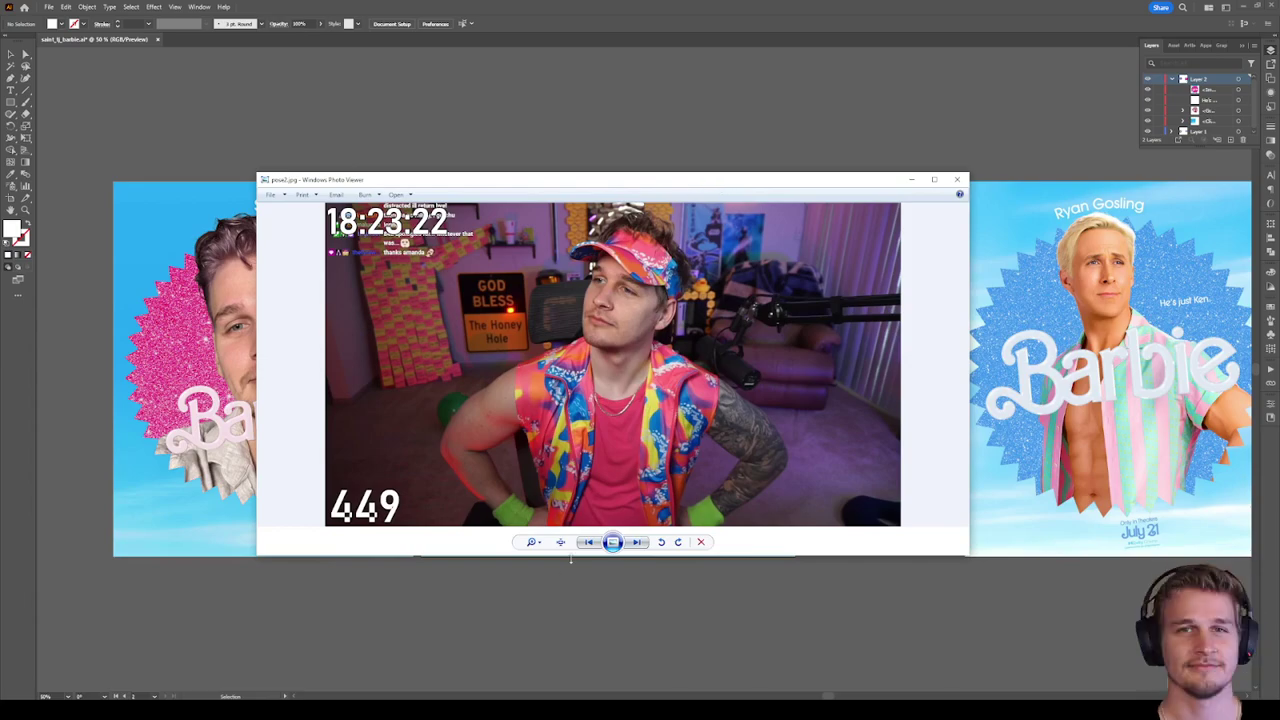
Go back to pose1.jpg, inspect the arm tattoo up close, and compare the photo with the visor poster.
{"action": "left_click", "coordinate": [588, 542]}
{"action": "scroll", "coordinate": [448, 390], "scroll_direction": "up", "scroll_amount": 5}
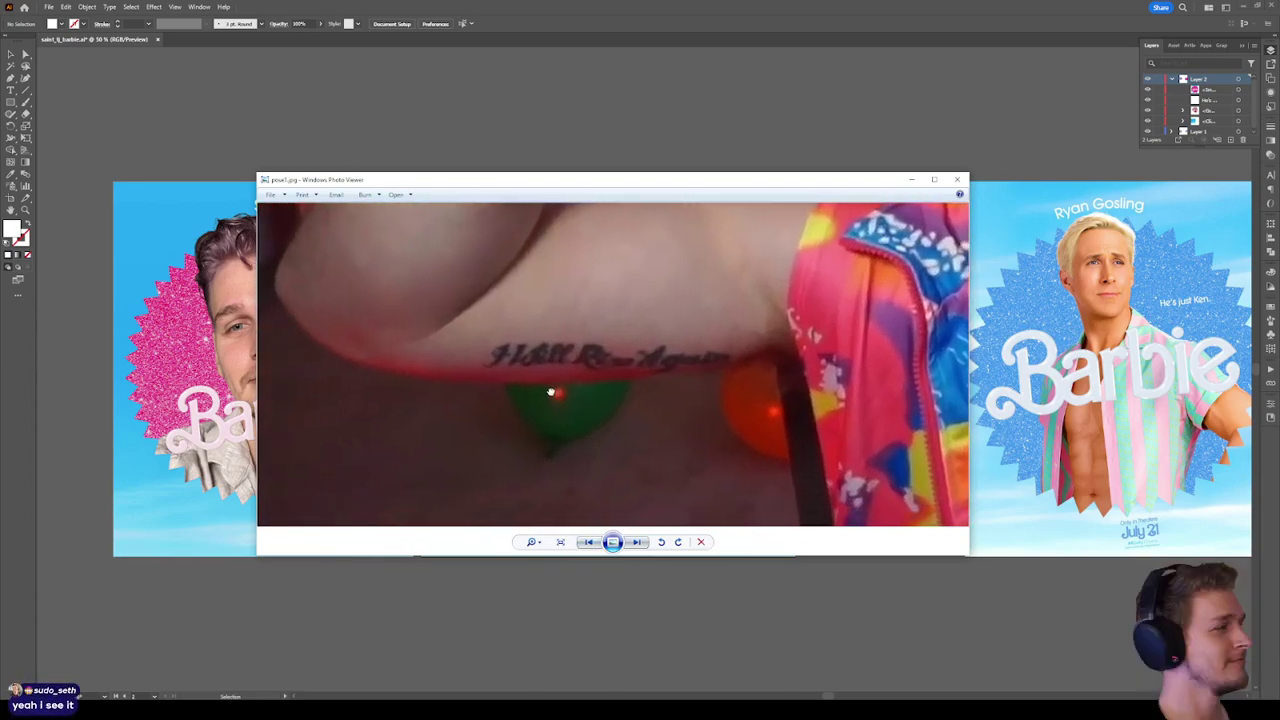
{"action": "left_click_drag", "start_coordinate": [615, 186], "coordinate": [705, 466]}
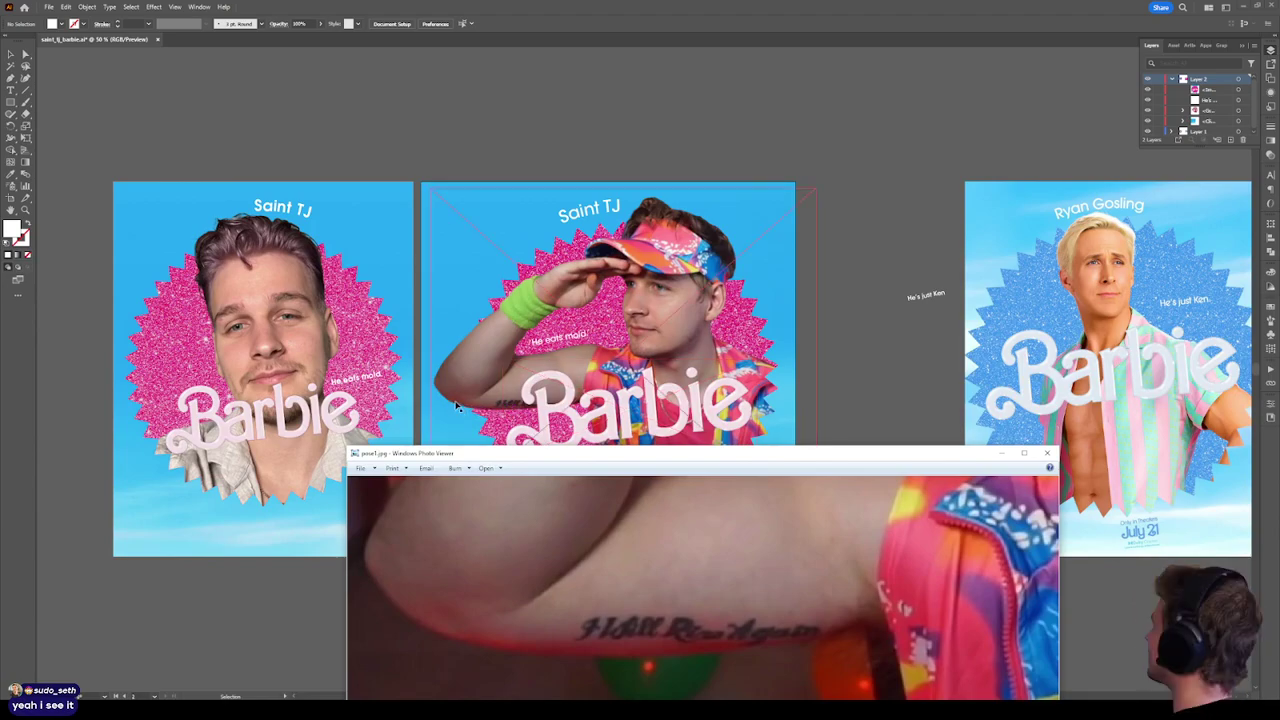
{"action": "scroll", "coordinate": [634, 465], "scroll_direction": "down", "scroll_amount": 5}
{"action": "left_click_drag", "start_coordinate": [634, 465], "coordinate": [538, 184]}
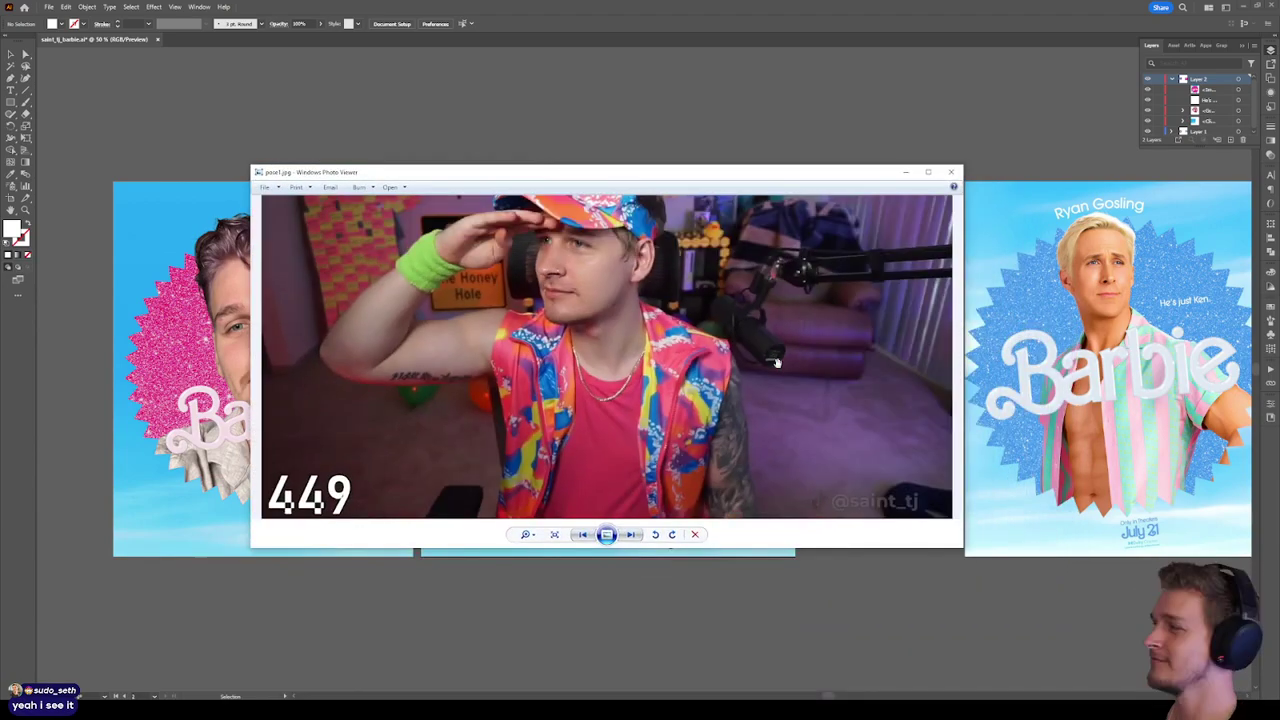
{"action": "scroll", "coordinate": [777, 362], "scroll_direction": "down", "scroll_amount": 2}
{"action": "left_click_drag", "start_coordinate": [660, 176], "coordinate": [659, 209]}
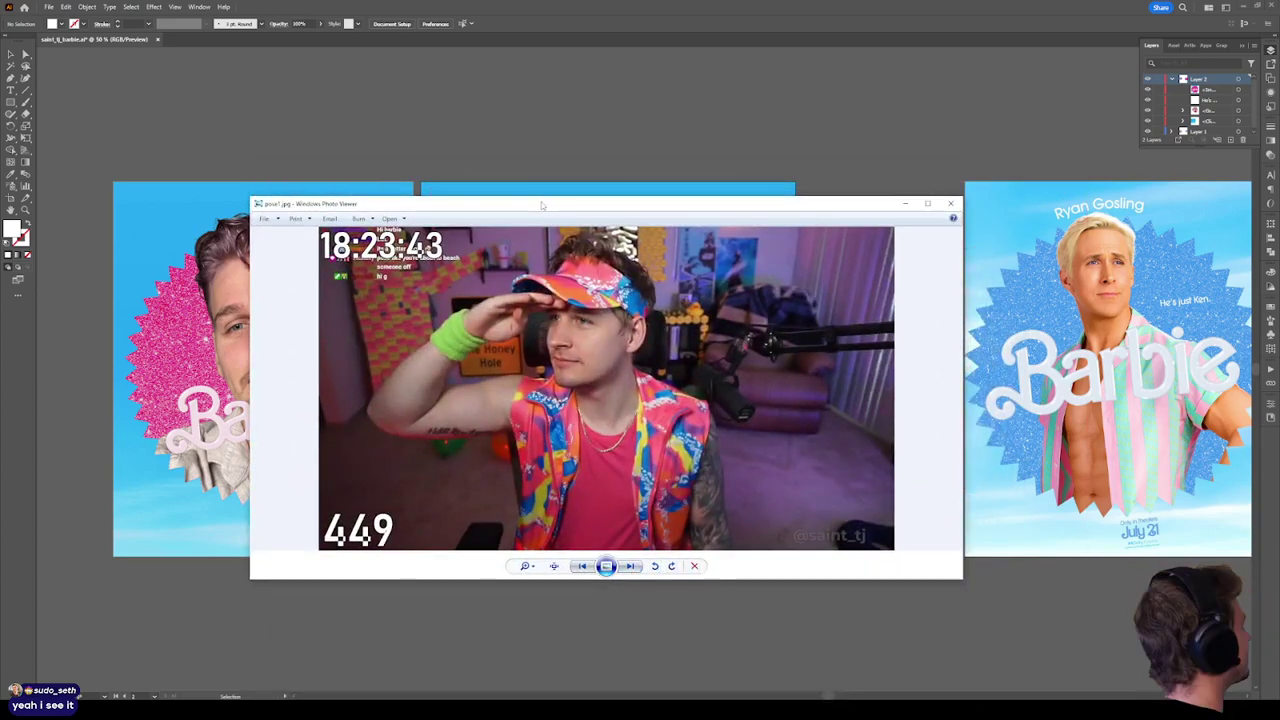
{"action": "left_click_drag", "start_coordinate": [539, 207], "coordinate": [723, 210]}
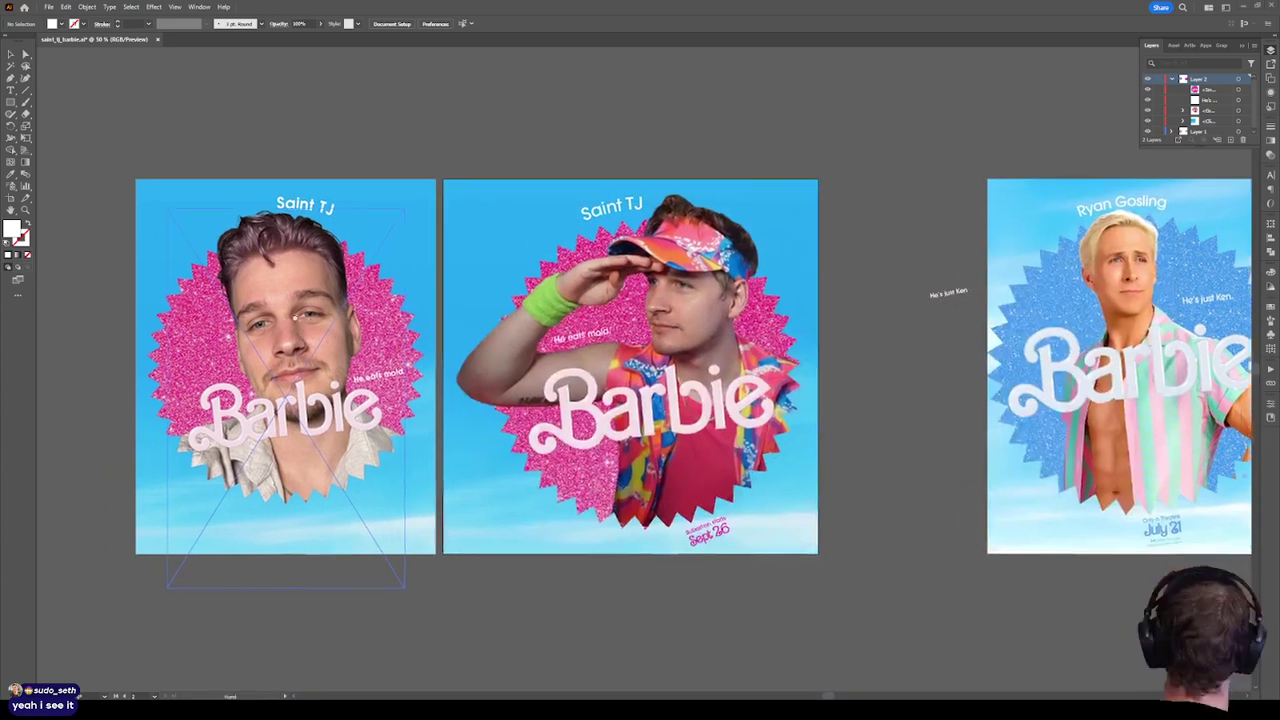
Review the portrait poster and the visor poster again beside the Ryan Gosling reference.
{"action": "left_click_drag", "start_coordinate": [294, 300], "coordinate": [583, 296]}
{"action": "scroll", "coordinate": [583, 300], "scroll_direction": "up", "scroll_amount": 1}
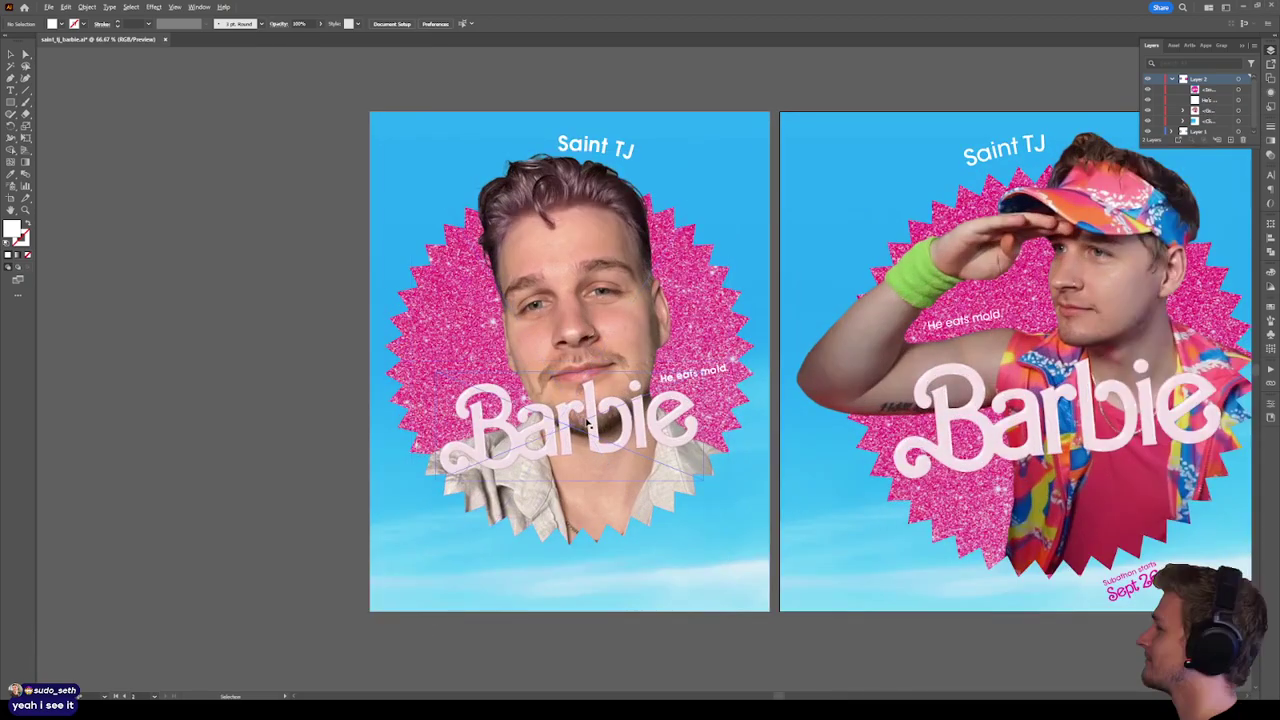
{"action": "scroll", "coordinate": [670, 410], "scroll_direction": "down", "scroll_amount": 1}
{"action": "scroll", "coordinate": [650, 405], "scroll_direction": "right", "scroll_amount": 4}
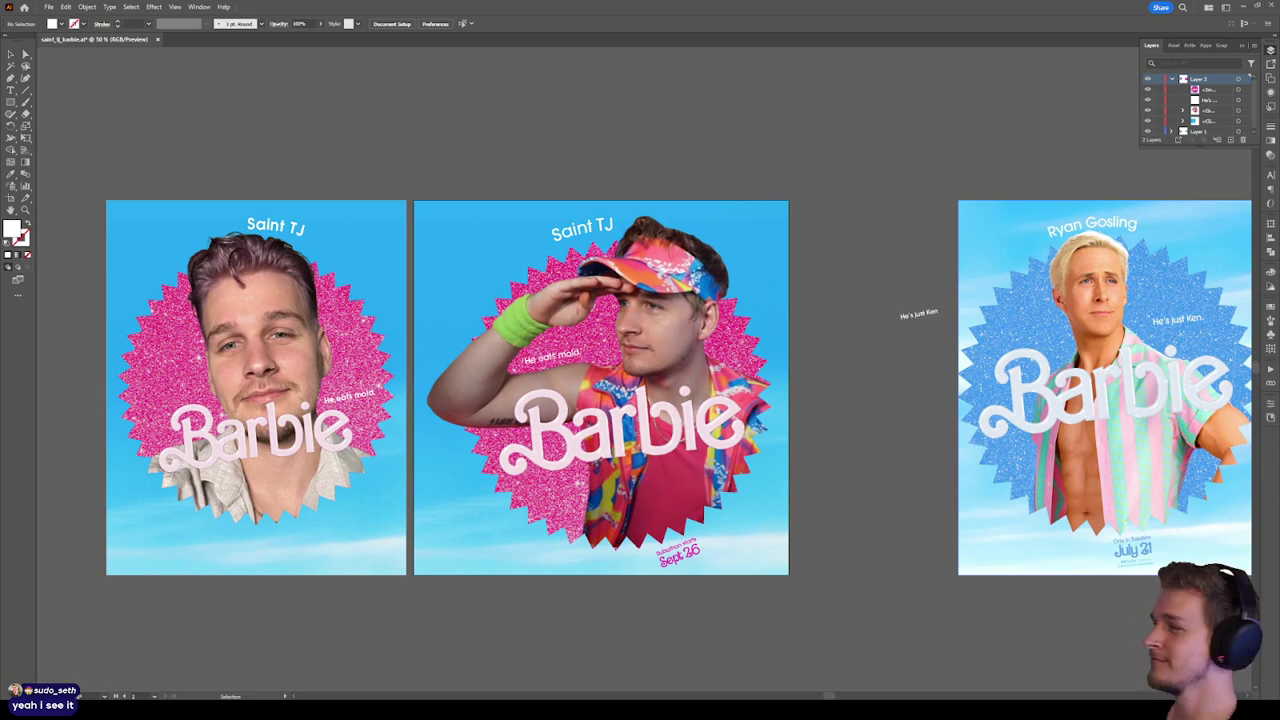
Bring the source video over the posters, enlarge its window, and pause, resume and skip through the footage to review the poses.
{"action": "left_click_drag", "start_coordinate": [1279, 150], "coordinate": [633, 158]}
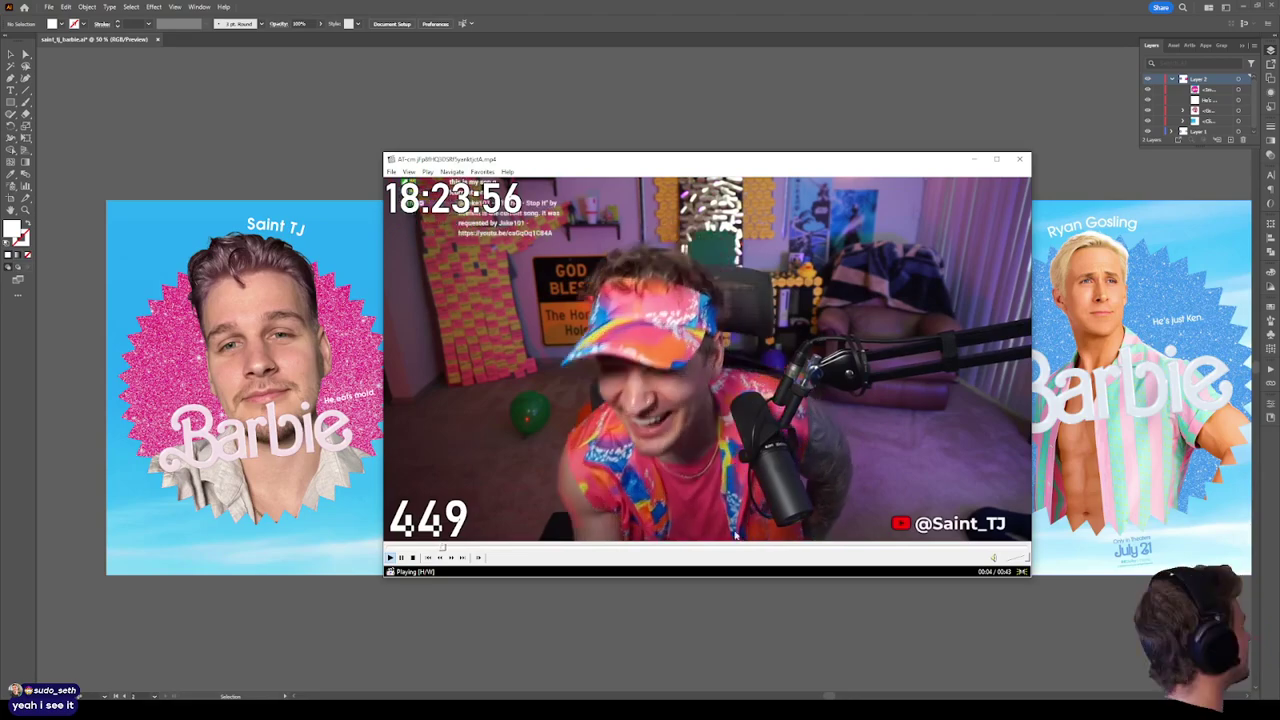
{"action": "left_click_drag", "start_coordinate": [1030, 576], "coordinate": [1193, 668]}
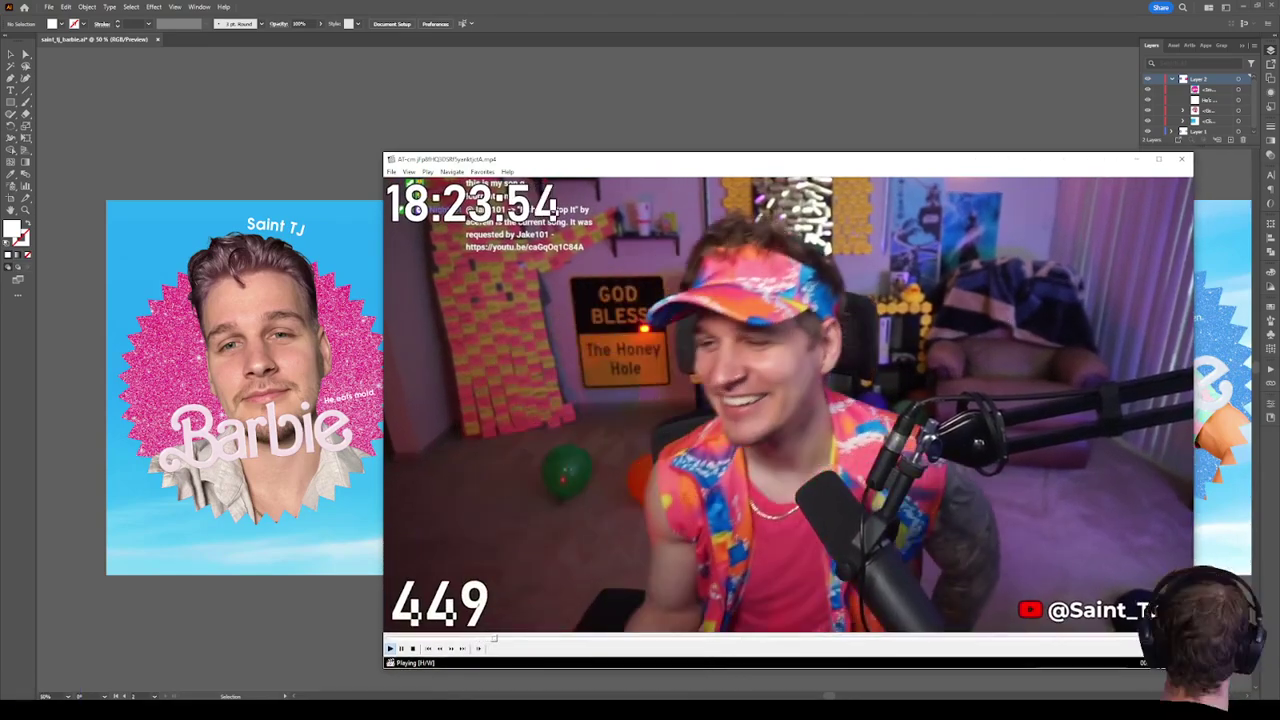
{"action": "key", "text": "space"}
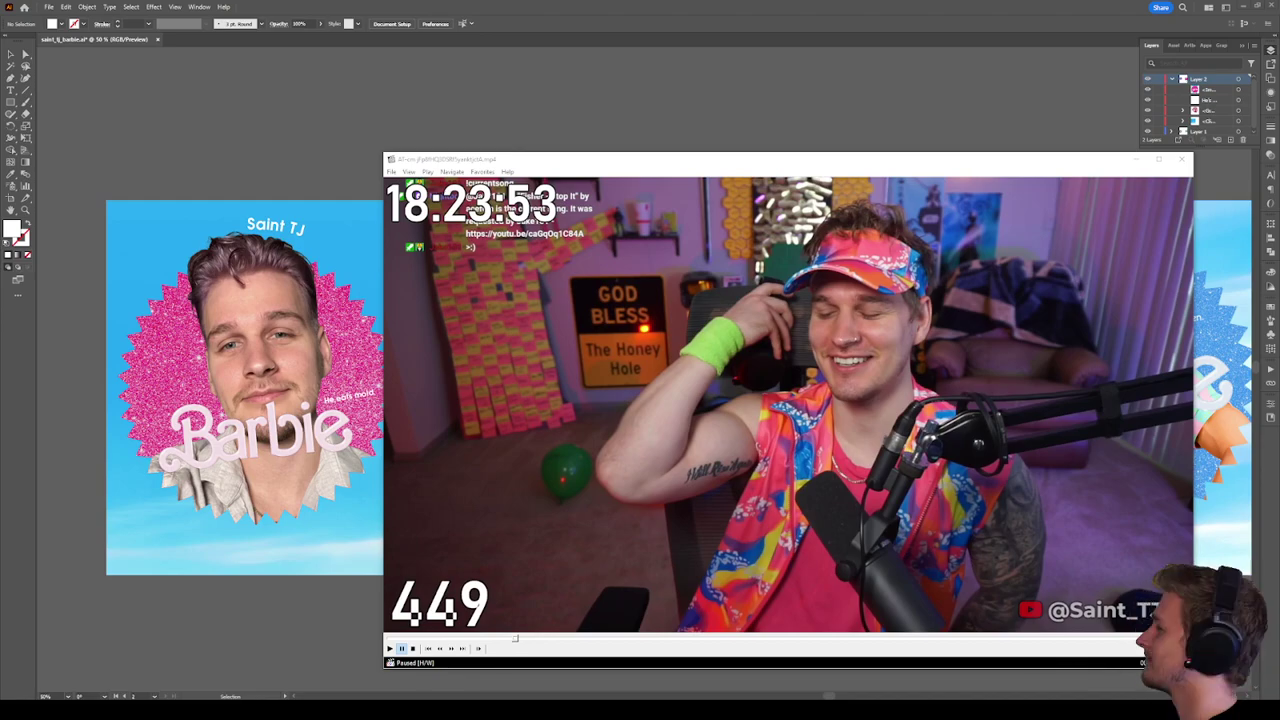
{"action": "left_click", "coordinate": [715, 402]}
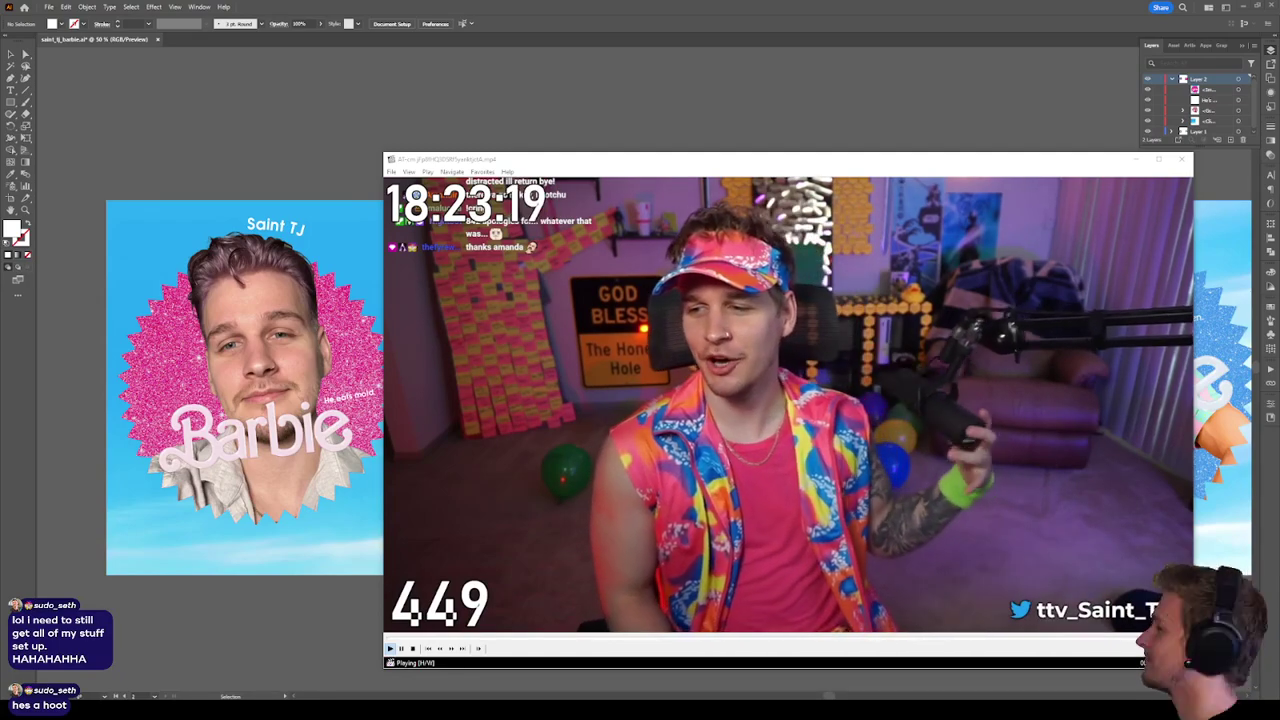
{"action": "left_click", "coordinate": [810, 640]}
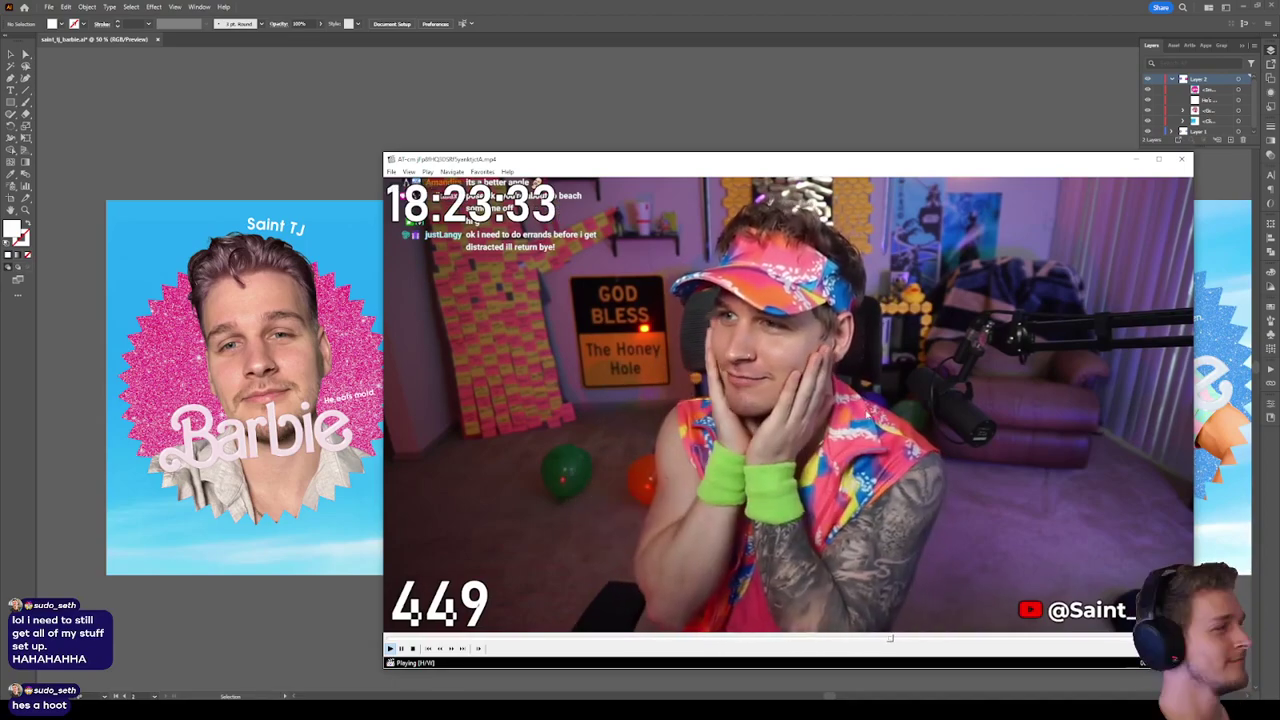
Pause the footage on the hands-on-cheeks pose, compare it with the "monet scream" image results in the browser, and put the browser away.
{"action": "left_click", "coordinate": [880, 313]}
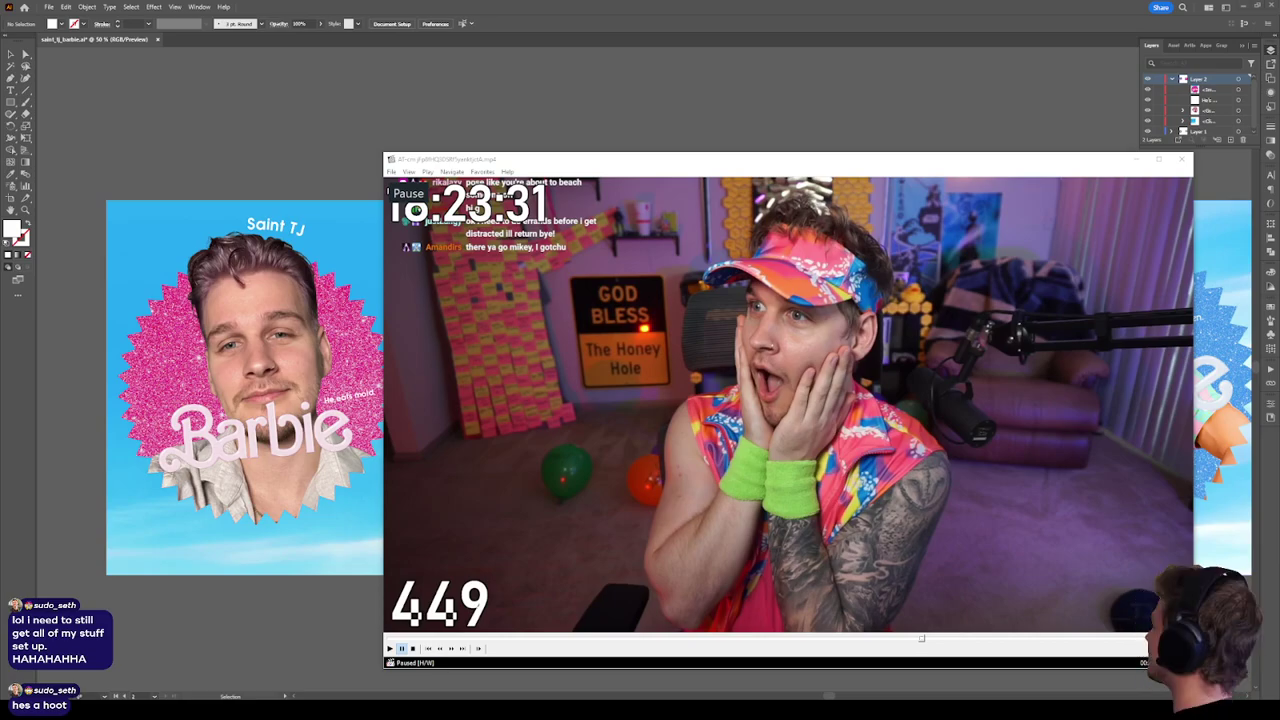
{"action": "key", "text": "alt+Tab"}
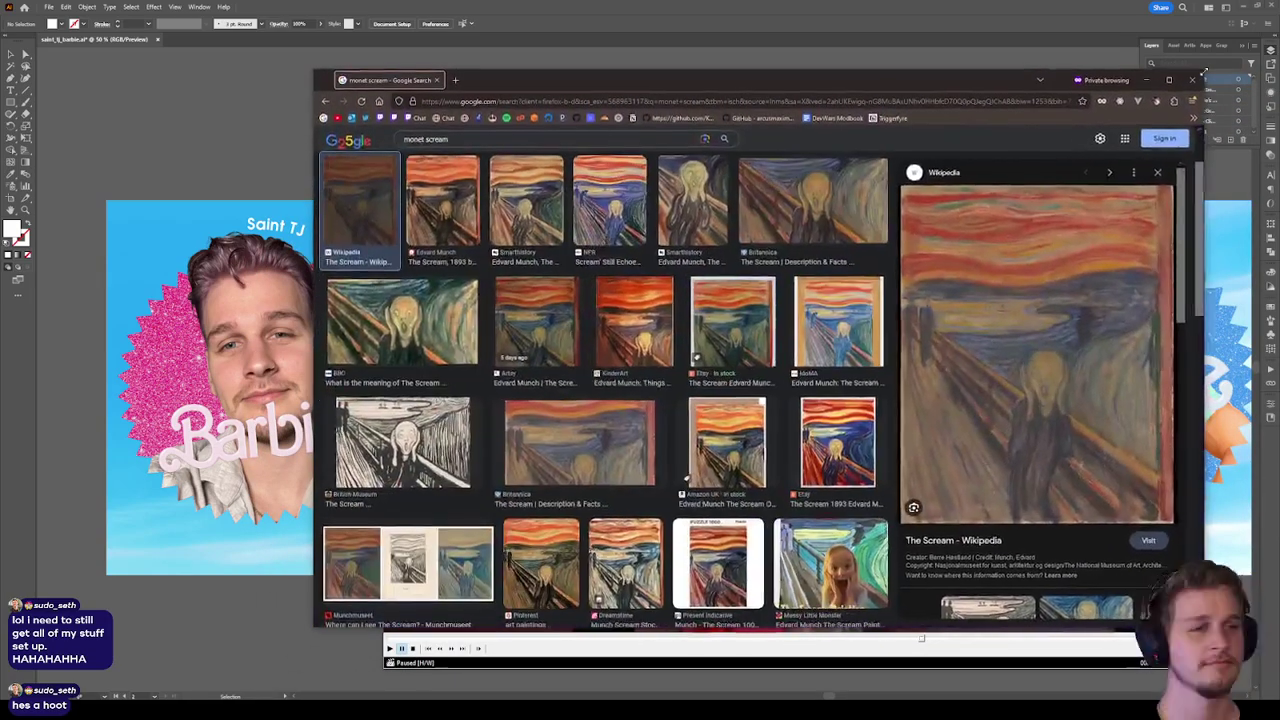
{"action": "left_click_drag", "start_coordinate": [985, 88], "coordinate": [687, 68]}
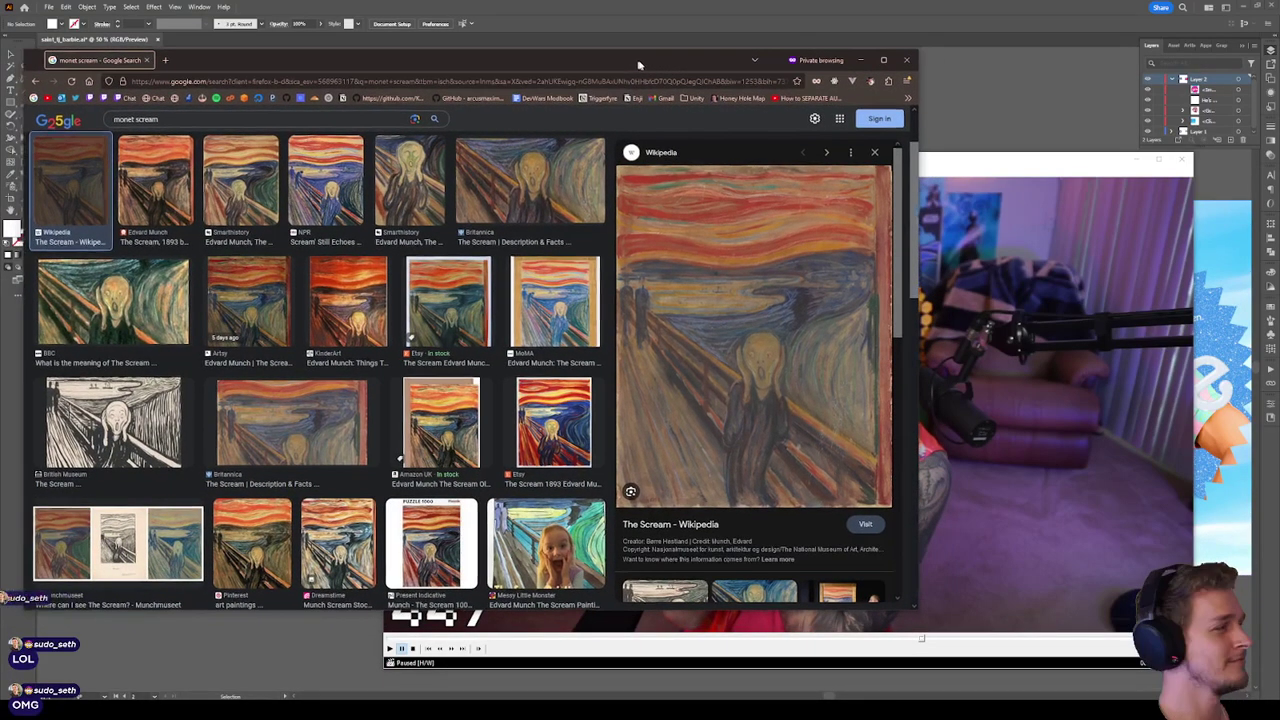
{"action": "left_click_drag", "start_coordinate": [638, 62], "coordinate": [280, 105]}
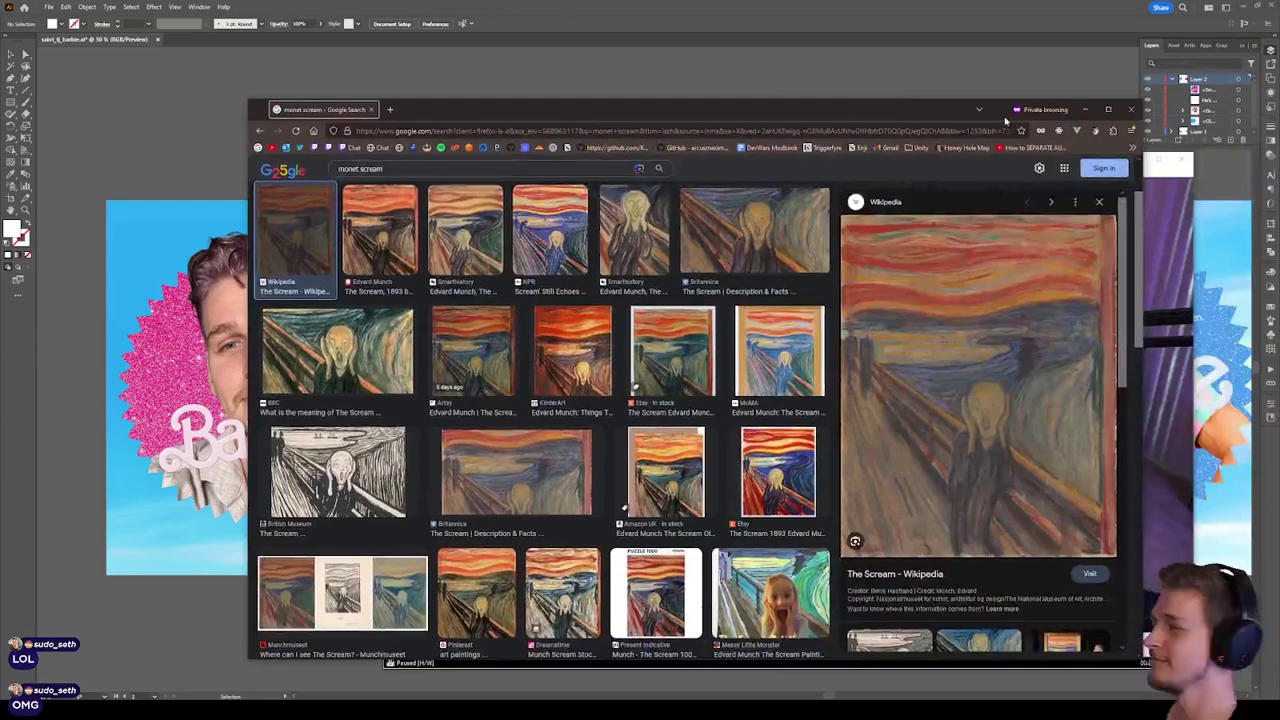
{"action": "left_click", "coordinate": [1085, 110]}
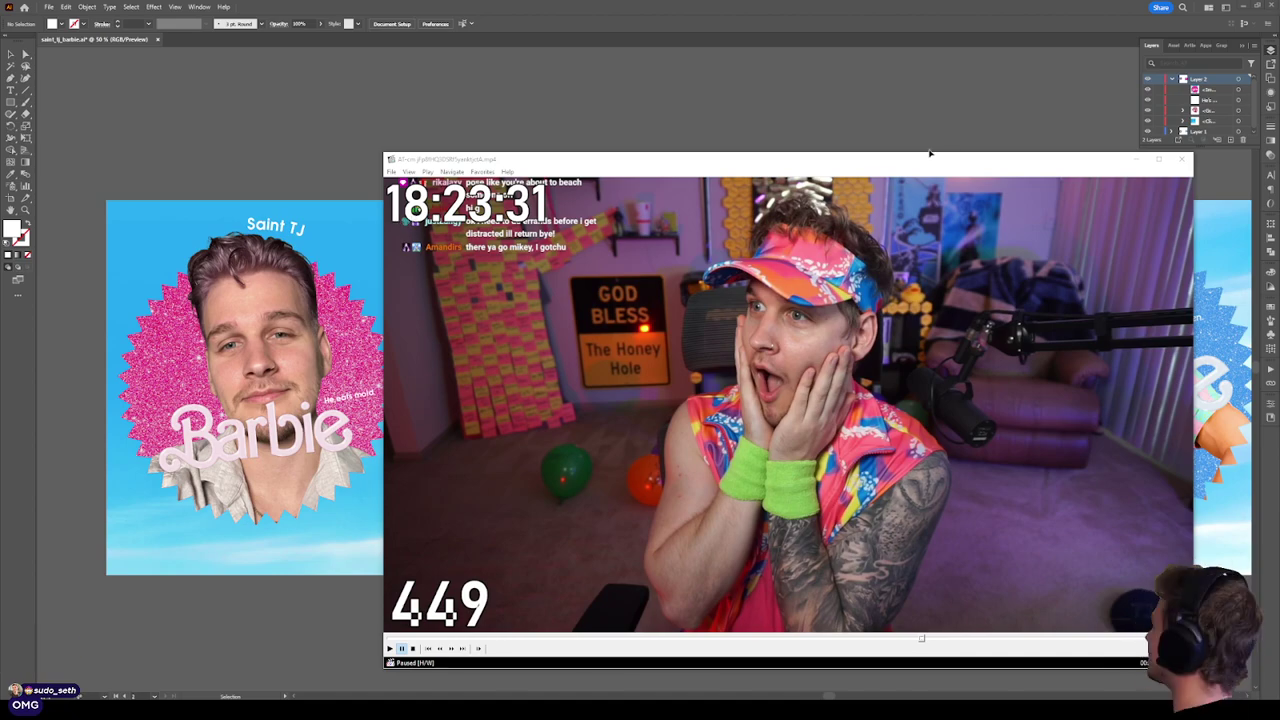
Move the video window over the middle poster, review the posters without it, and view the pose1.psd cutout in Photoshop.
{"action": "left_click_drag", "start_coordinate": [756, 156], "coordinate": [587, 108]}
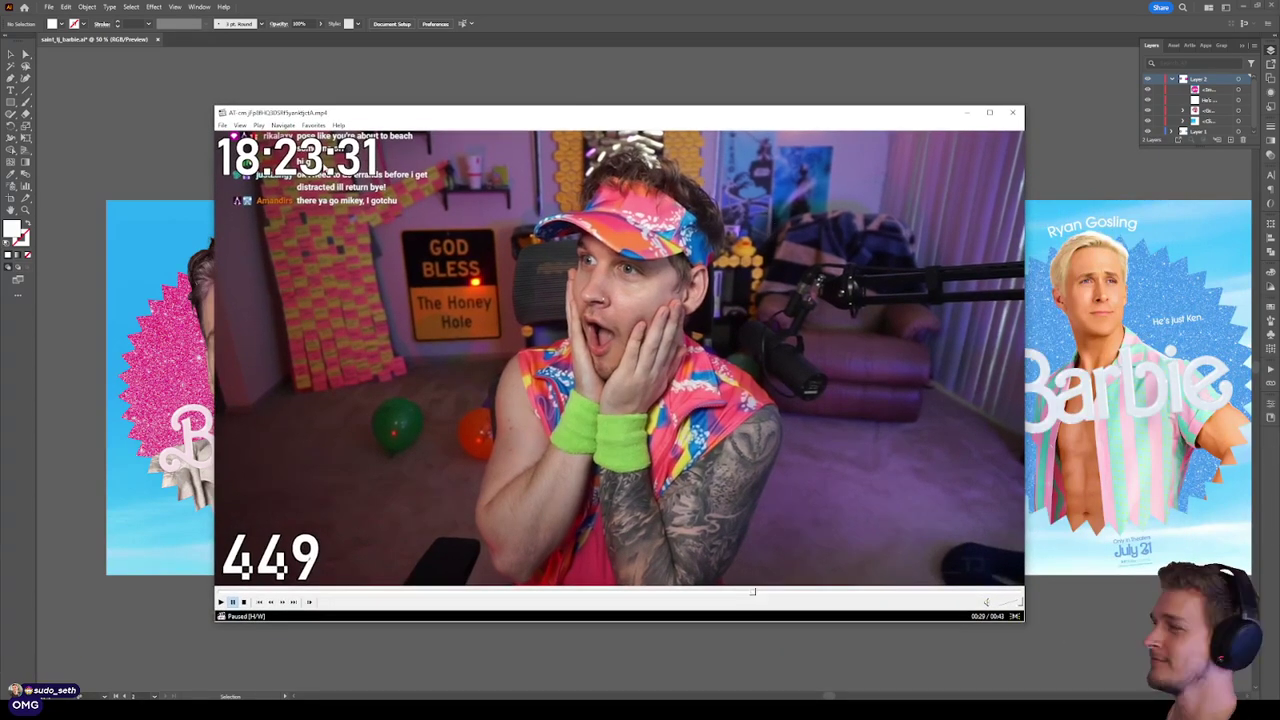
{"action": "key", "text": "alt+Tab"}
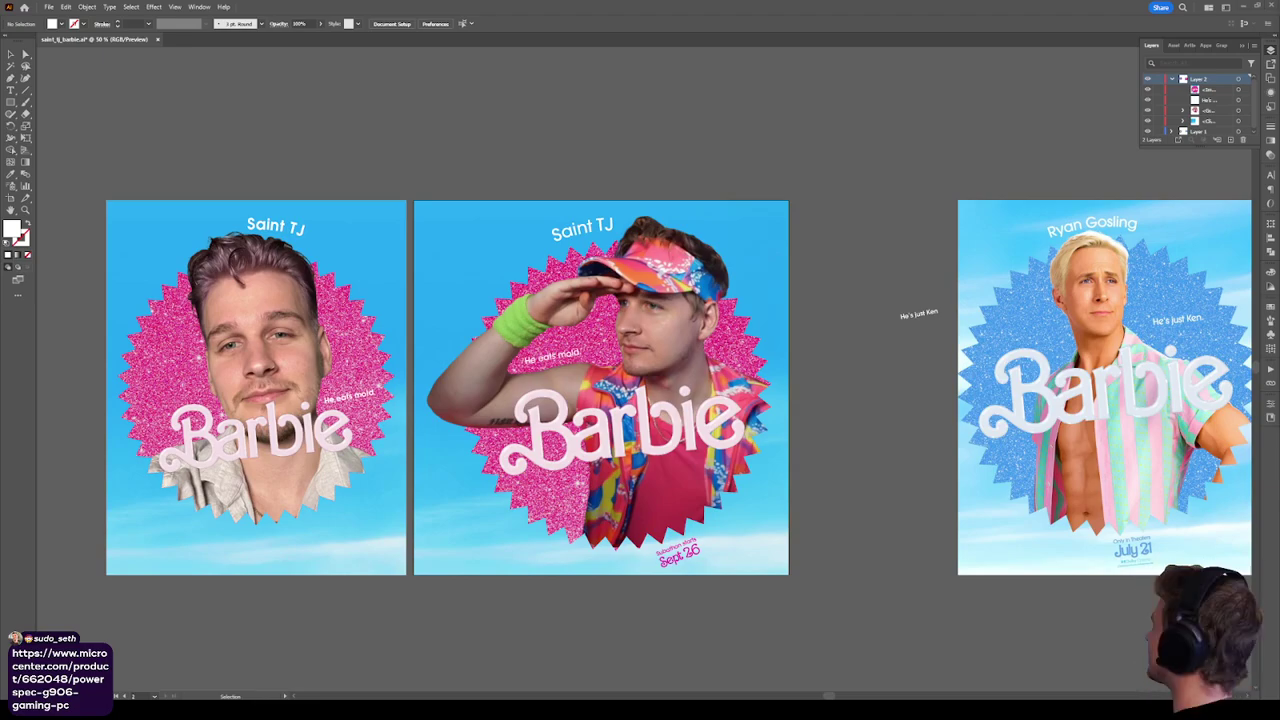
{"action": "key", "text": "alt+Tab"}
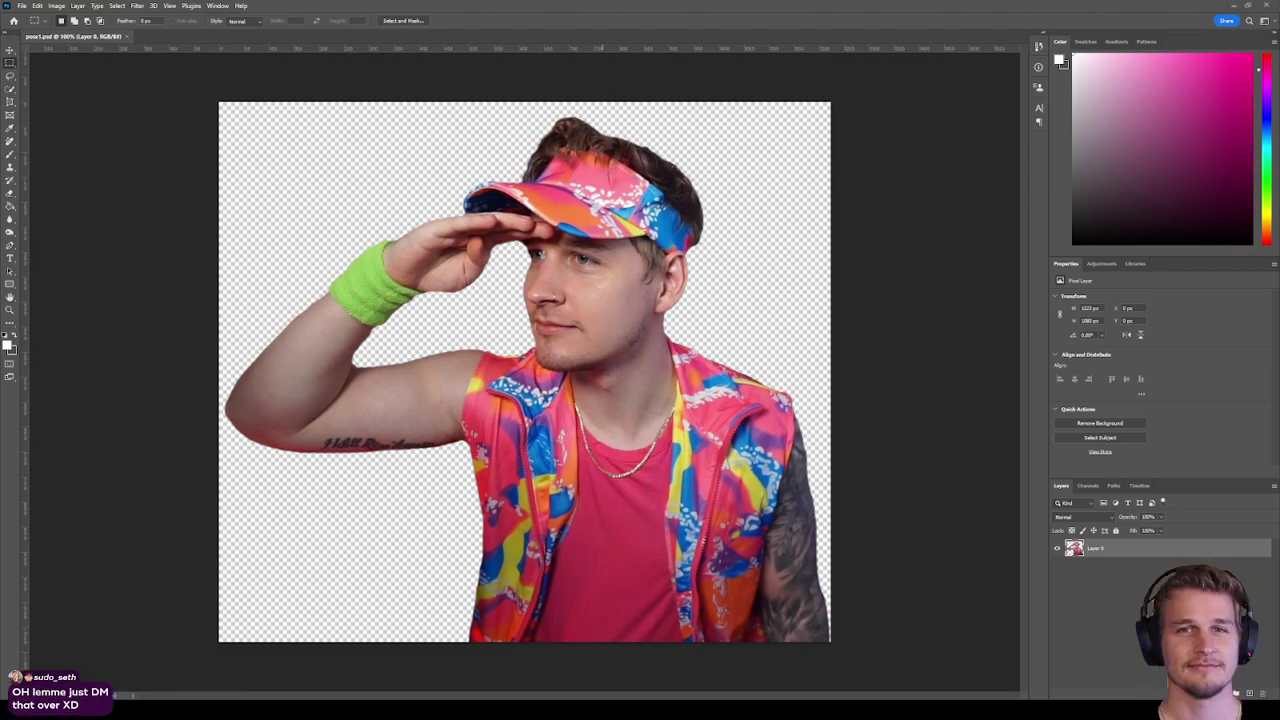
Open the Wikipedia article on The Scream from the image results, and return to Photoshop with tj_scream.jpg in view.
{"action": "key", "text": "alt+Tab"}
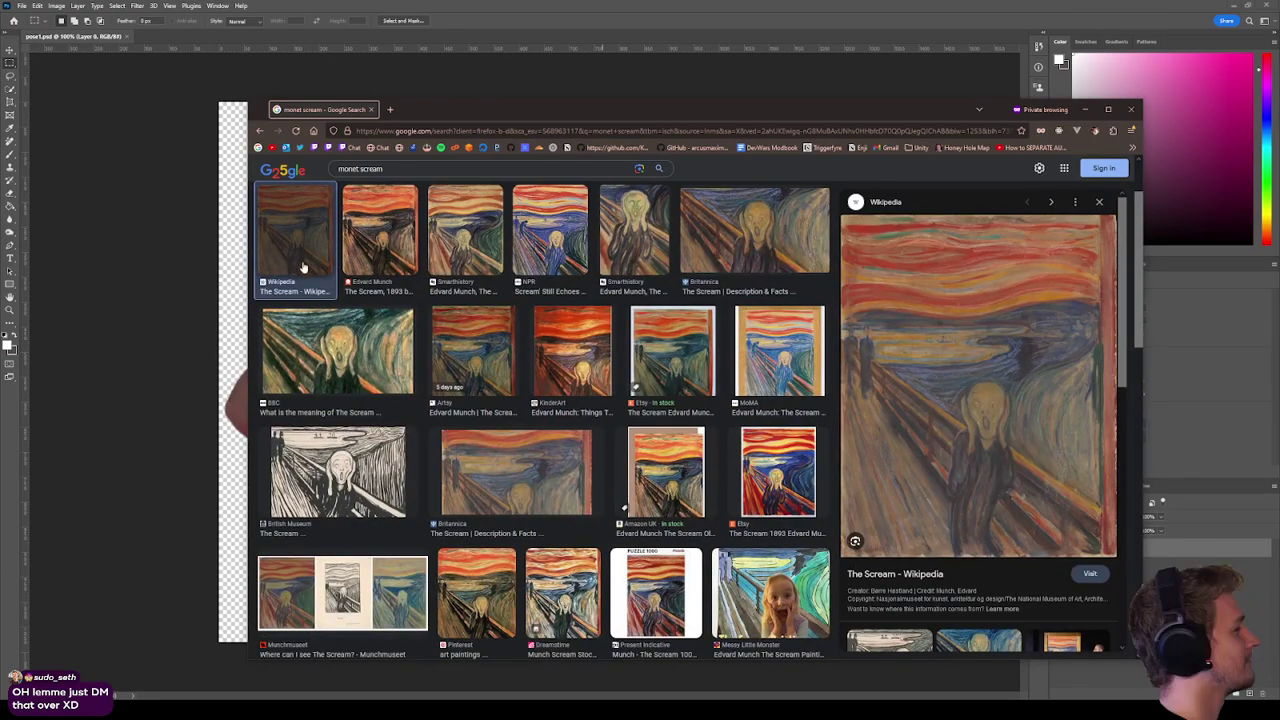
{"action": "left_click", "coordinate": [918, 573]}
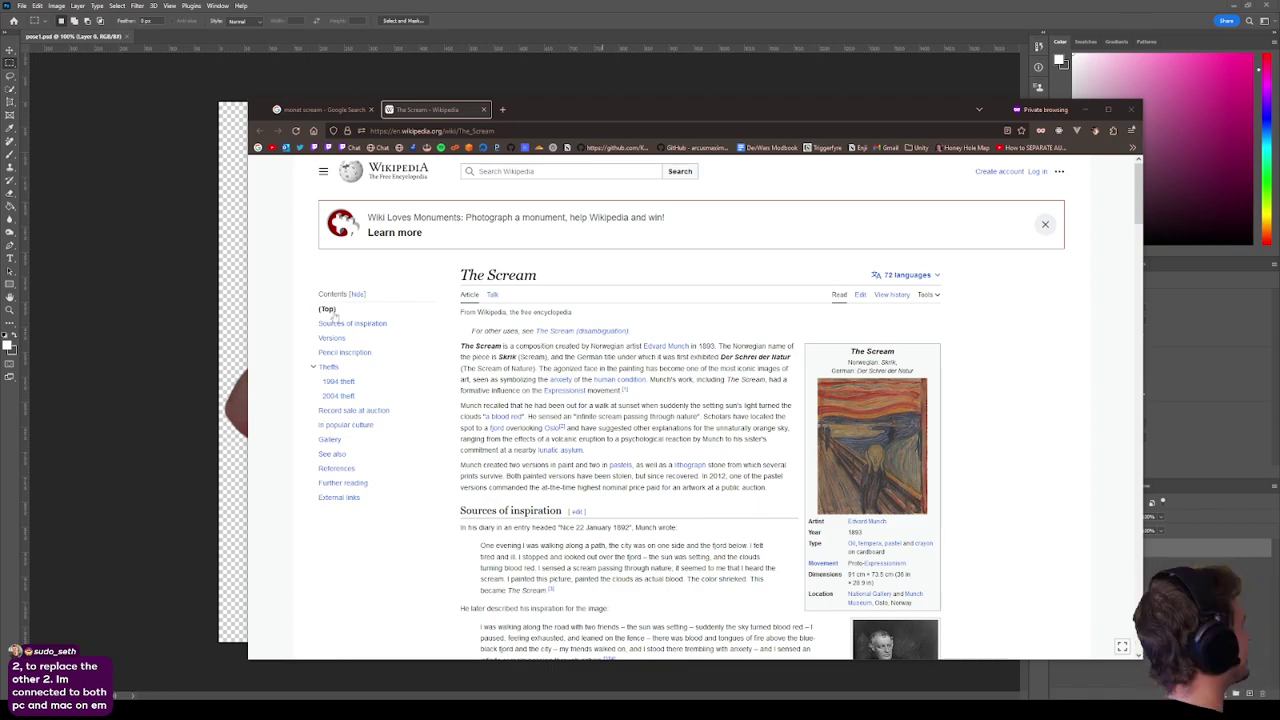
{"action": "left_click", "coordinate": [425, 36]}
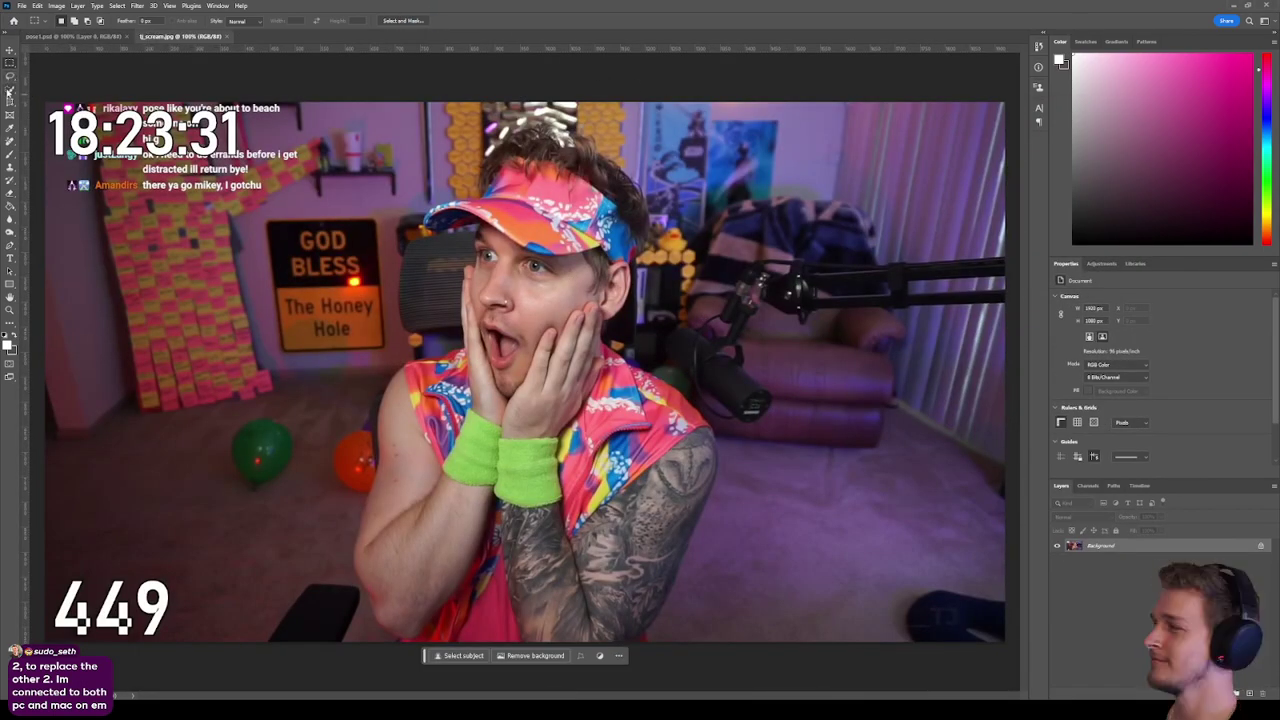
Convert the locked Background of tj_scream.jpg into an editable layer.
{"action": "left_click", "coordinate": [10, 88]}
{"action": "double_click", "coordinate": [1110, 545]}
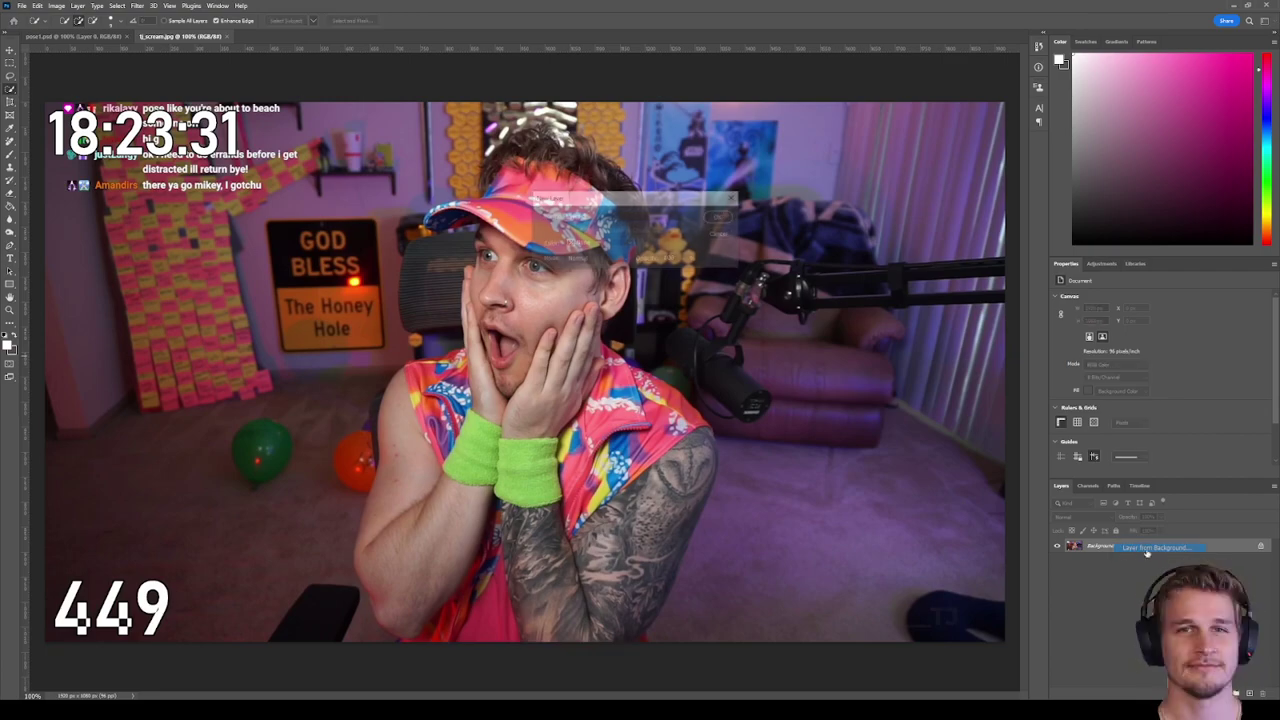
{"action": "left_click", "coordinate": [716, 210]}
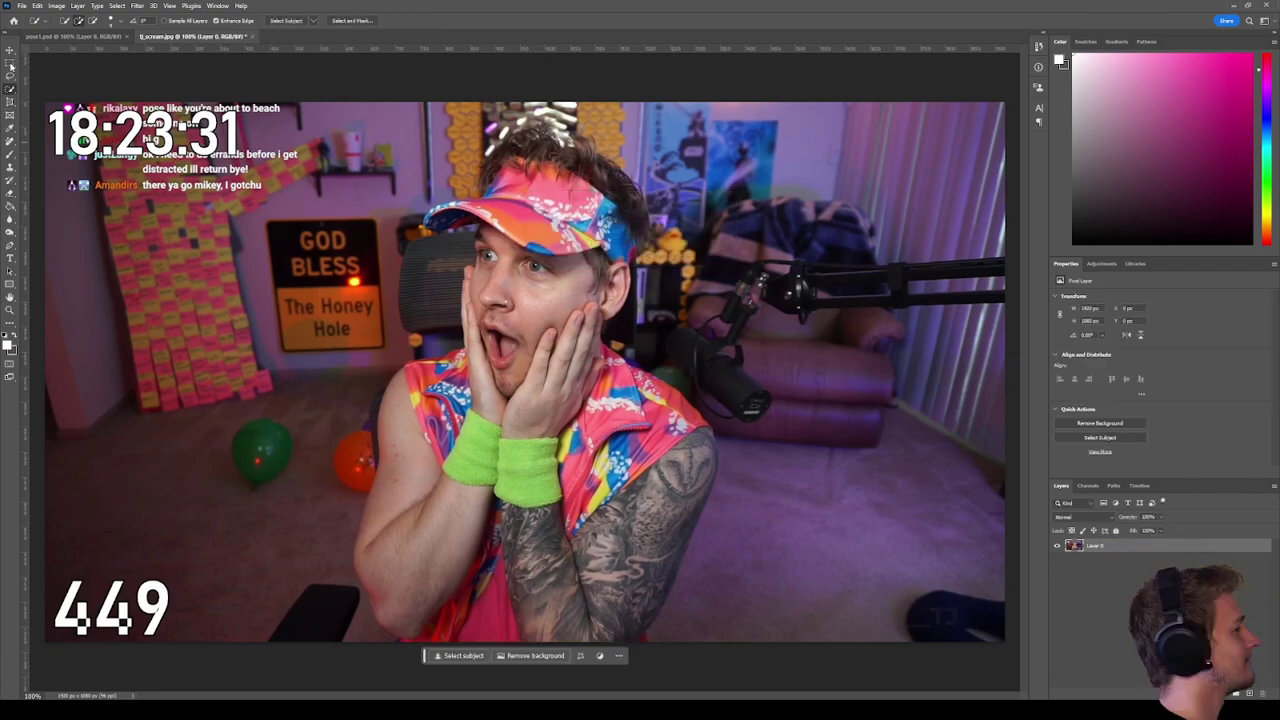
Delete the surplus background on both sides of the man and the strip above his hair using rectangular selections, and deselect.
{"action": "left_click", "coordinate": [10, 62]}
{"action": "left_click_drag", "start_coordinate": [45, 102], "coordinate": [349, 648]}
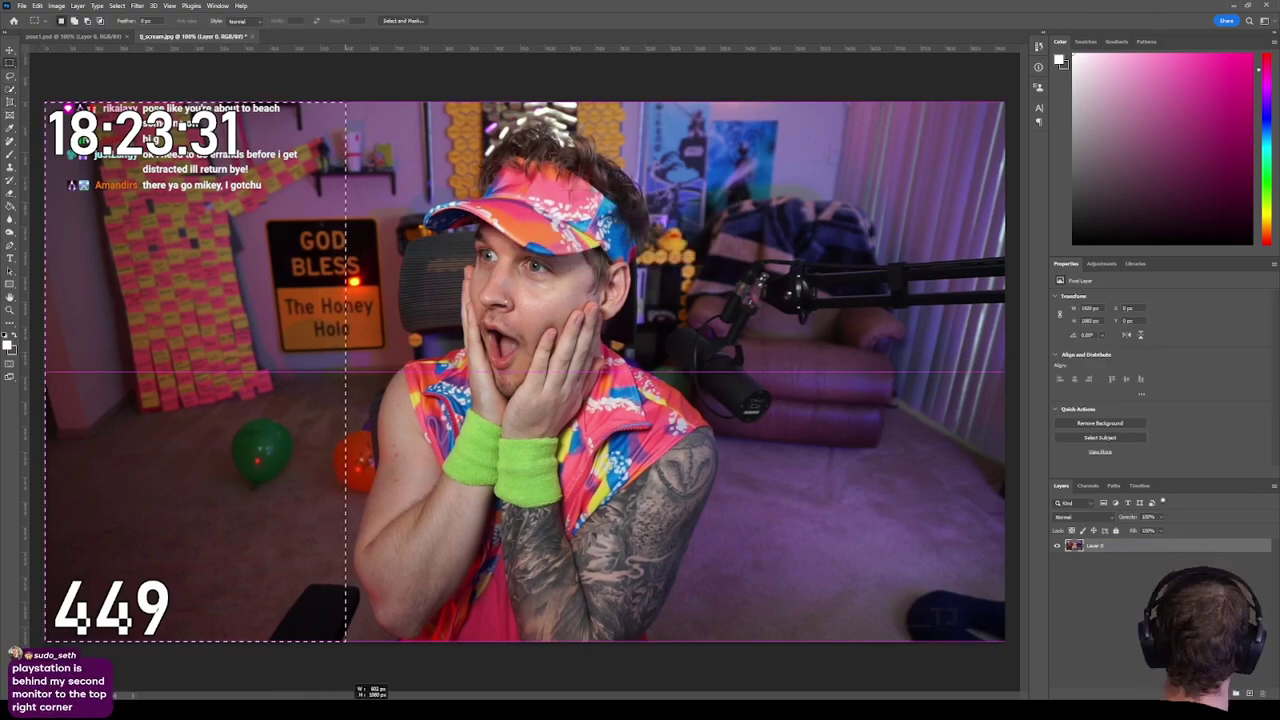
{"action": "key", "text": "Delete"}
{"action": "left_click_drag", "start_coordinate": [990, 93], "coordinate": [724, 645]}
{"action": "key", "text": "Delete"}
{"action": "left_click_drag", "start_coordinate": [308, 112], "coordinate": [805, 98]}
{"action": "key", "text": "Delete"}
{"action": "key", "text": "ctrl+d"}
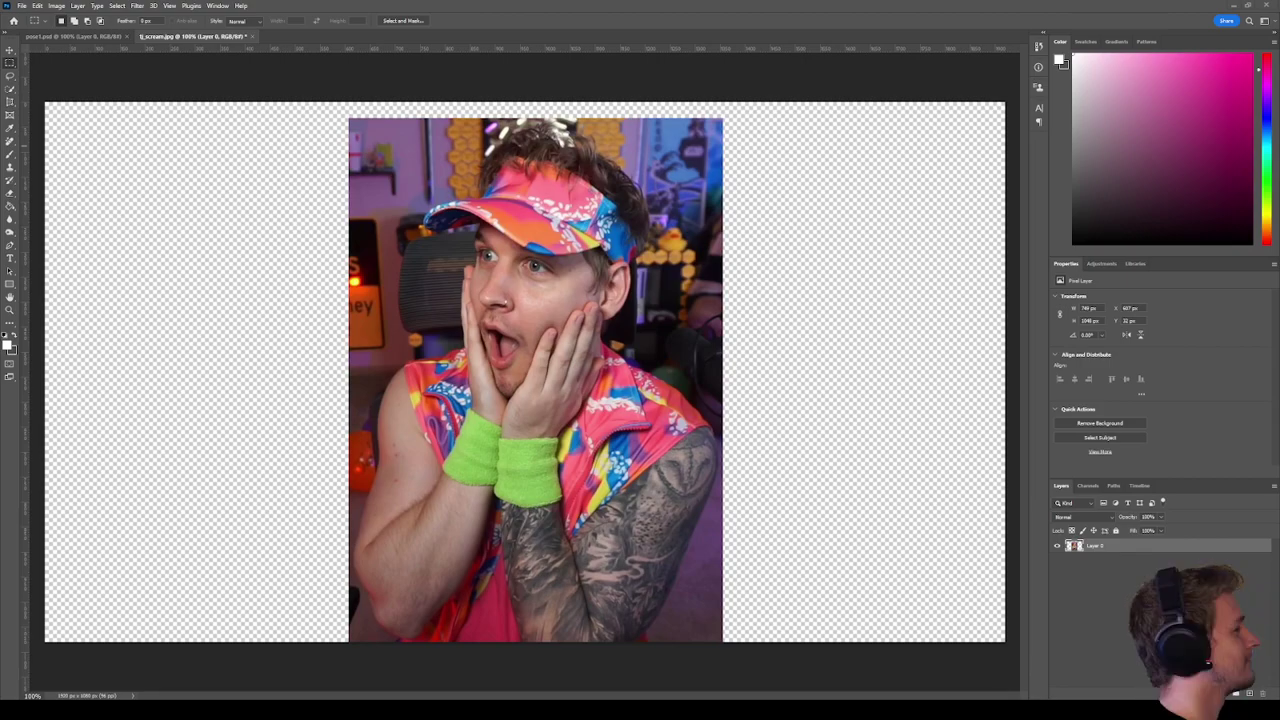
Select the background around the man's head and shoulders with the Quick Selection tool.
{"action": "left_click", "coordinate": [11, 90]}
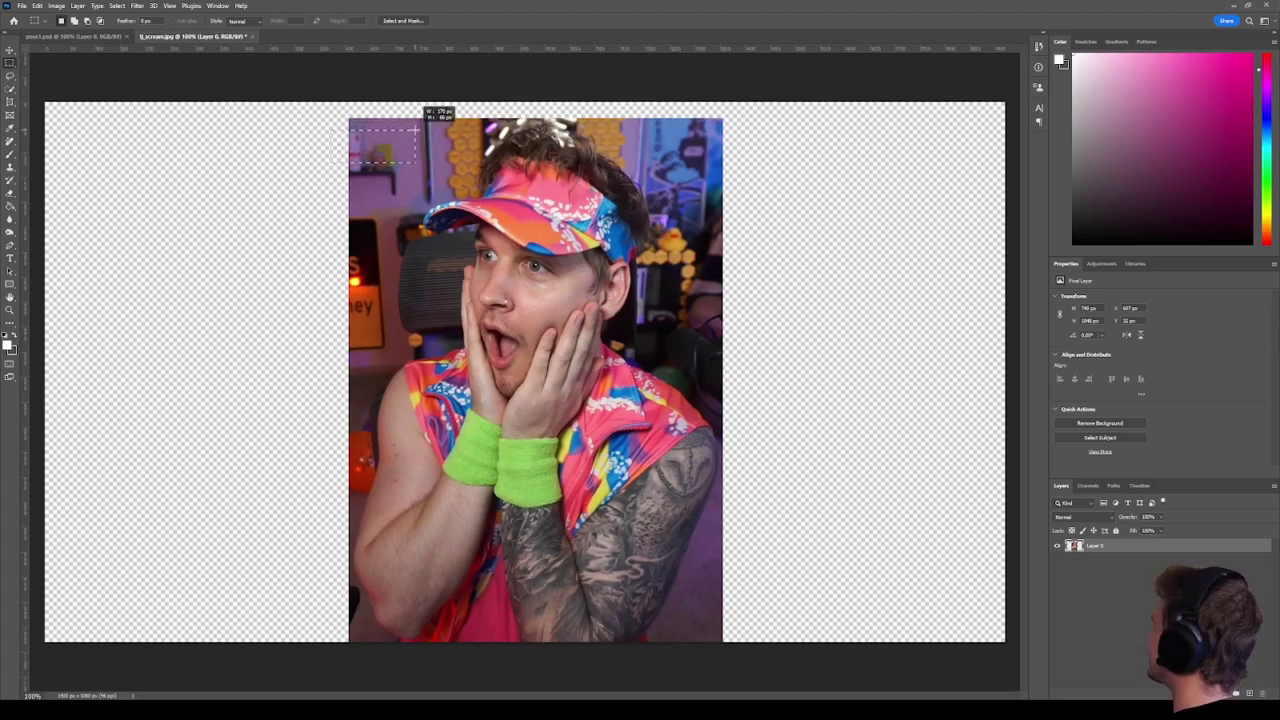
{"action": "left_click", "coordinate": [10, 88]}
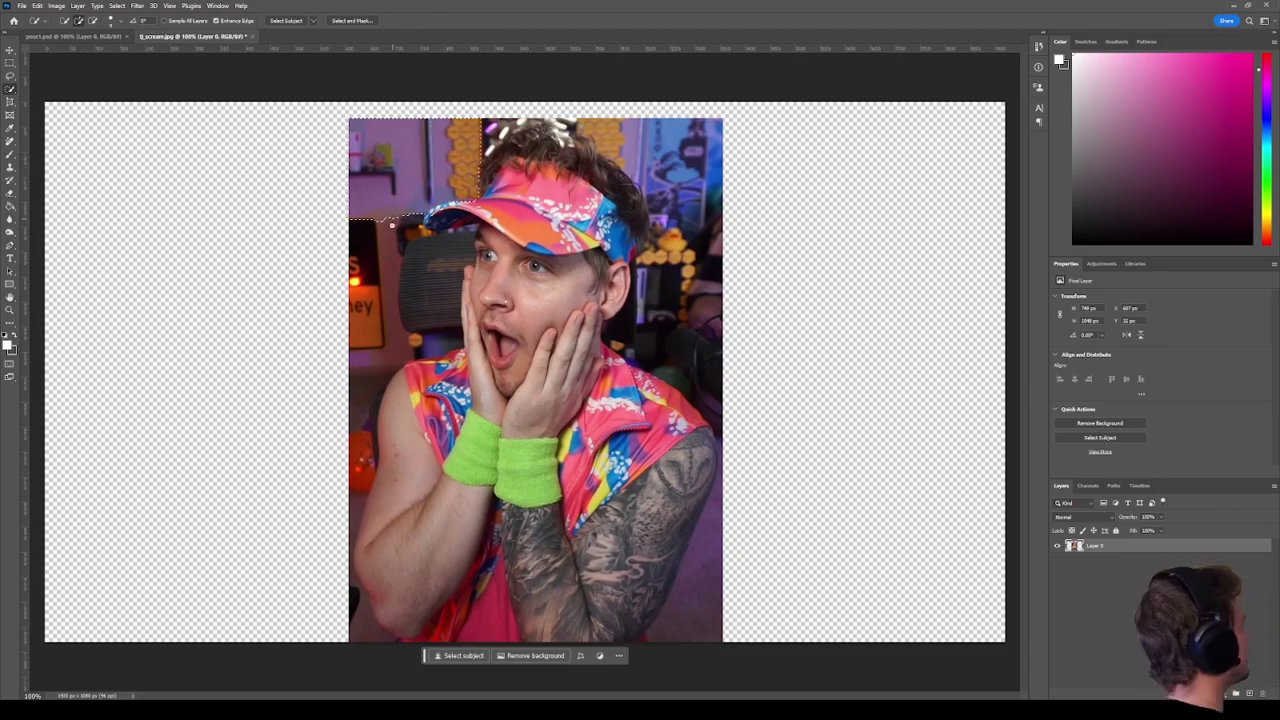
{"action": "left_click", "coordinate": [406, 298]}
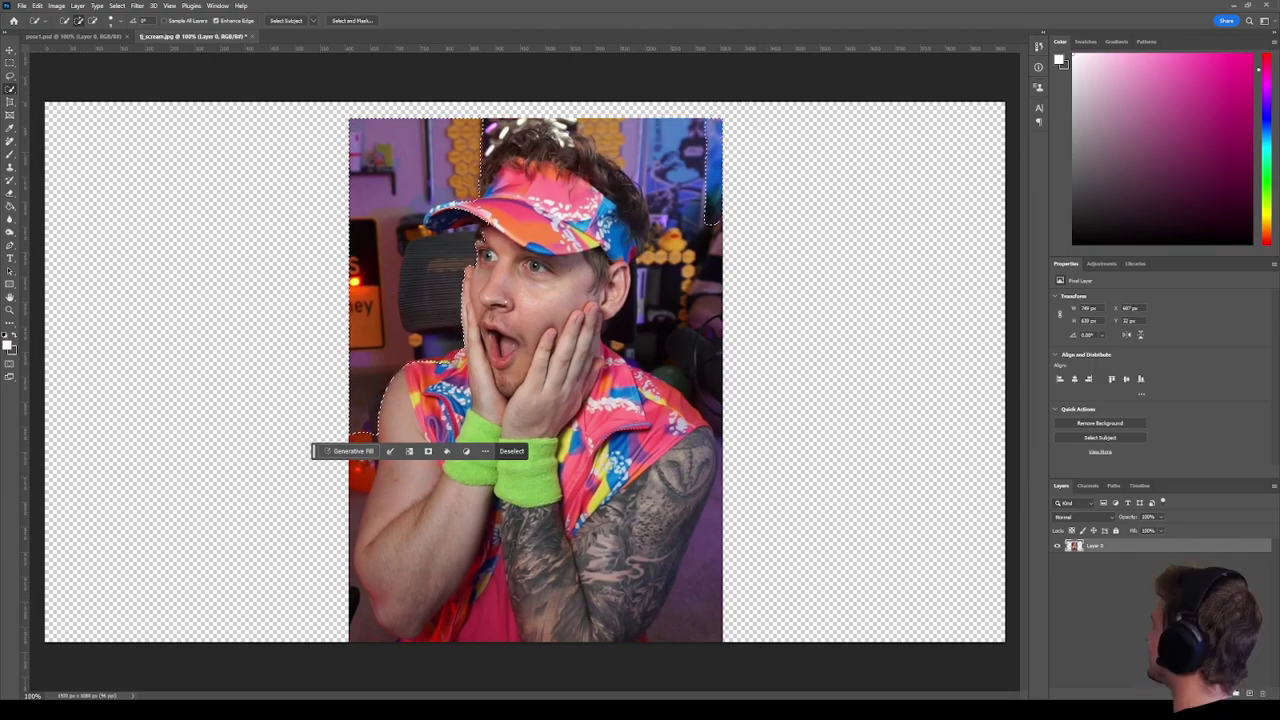
{"action": "key", "text": "ctrl+d"}
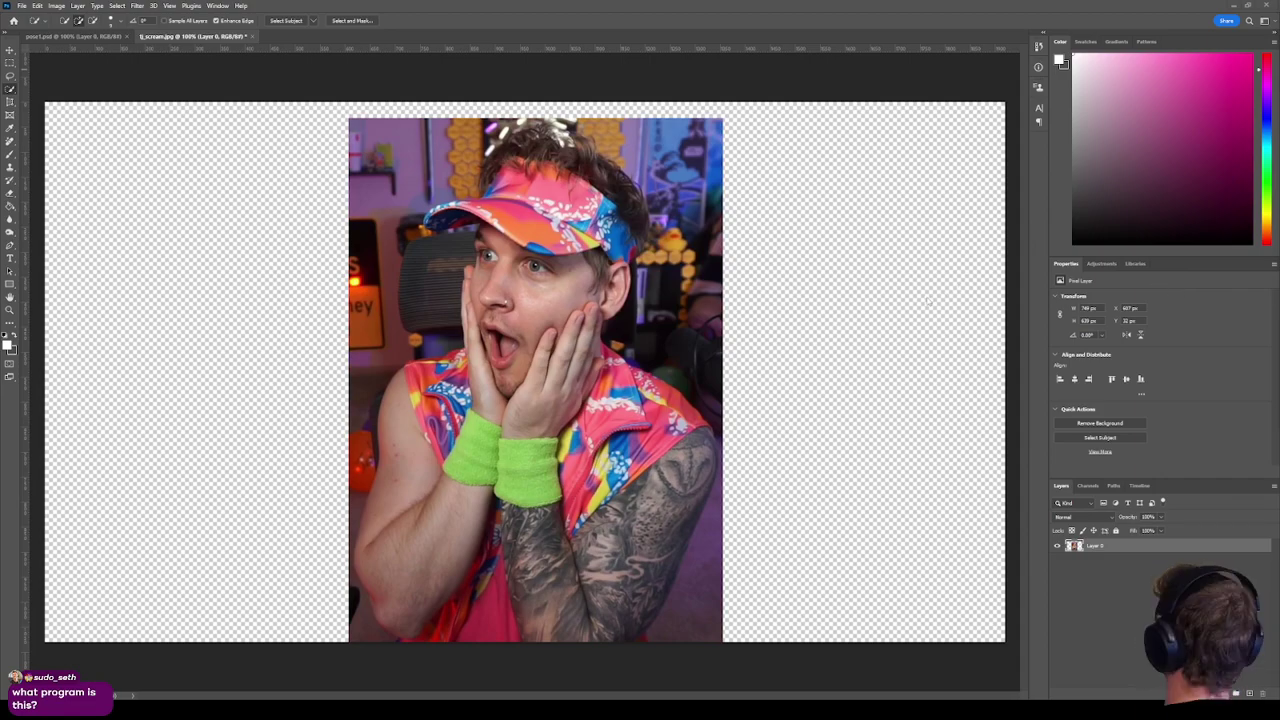
{"action": "left_click", "coordinate": [784, 290]}
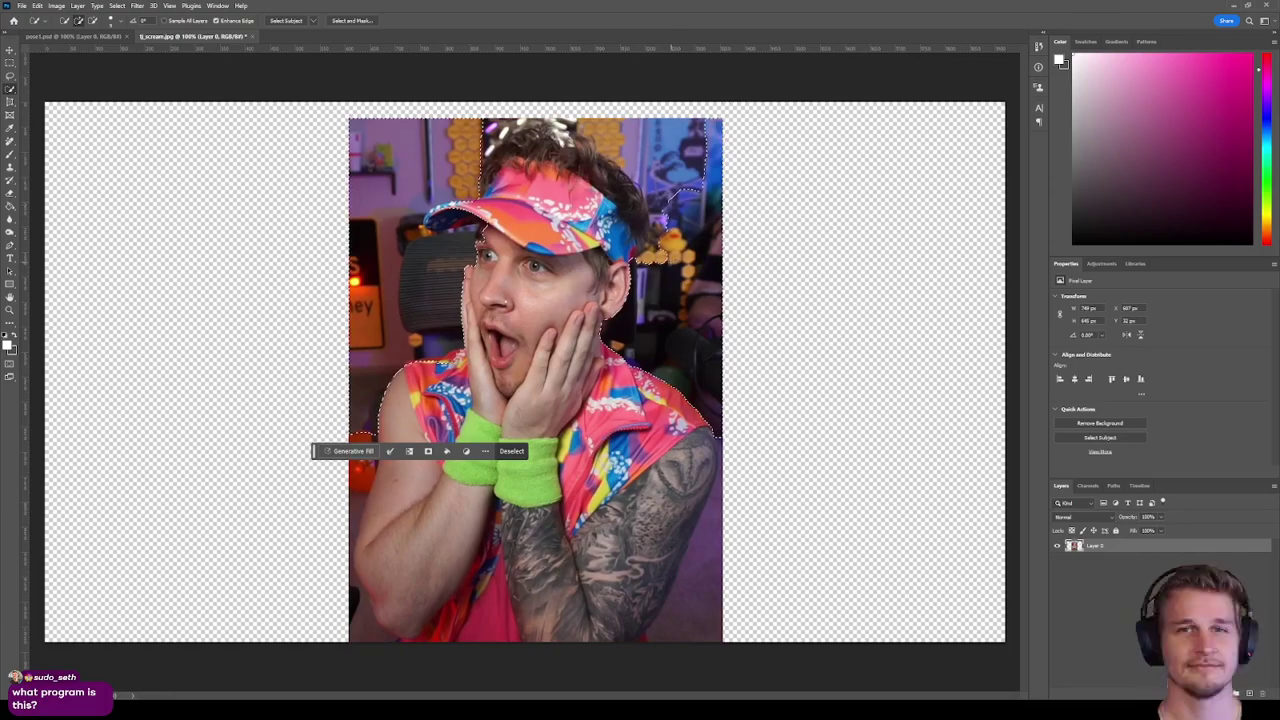
Check the selection edge around the head and subtract the hair and visor from the background selection.
{"action": "scroll", "coordinate": [610, 131], "scroll_direction": "up", "scroll_amount": 5}
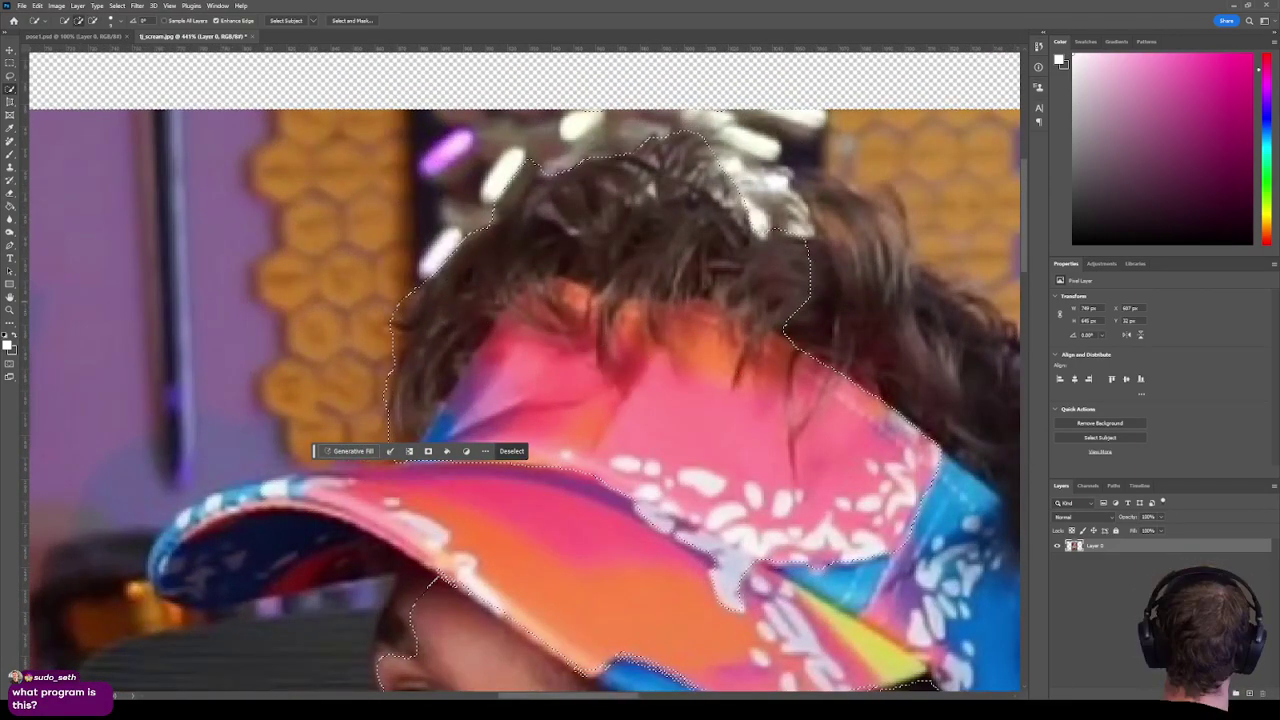
{"action": "key", "text": "ctrl+d"}
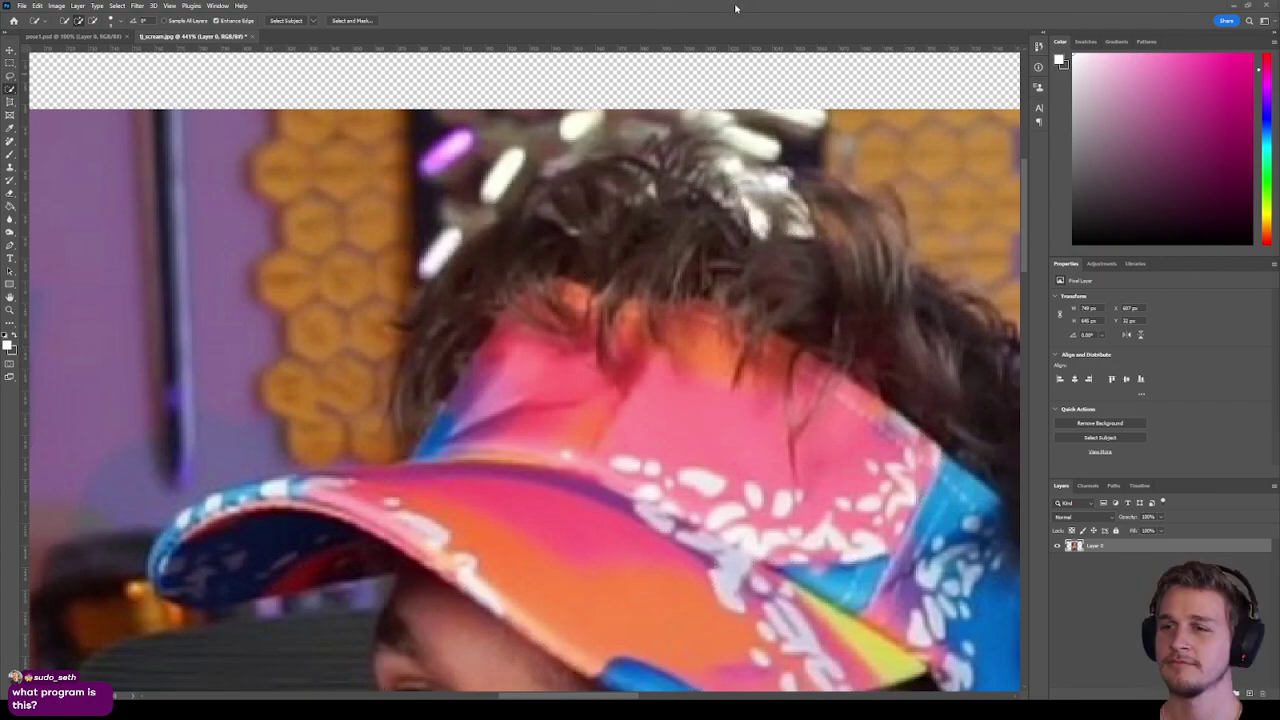
{"action": "key", "text": "ctrl+z"}
{"action": "scroll", "coordinate": [720, 243], "scroll_direction": "down", "scroll_amount": 3}
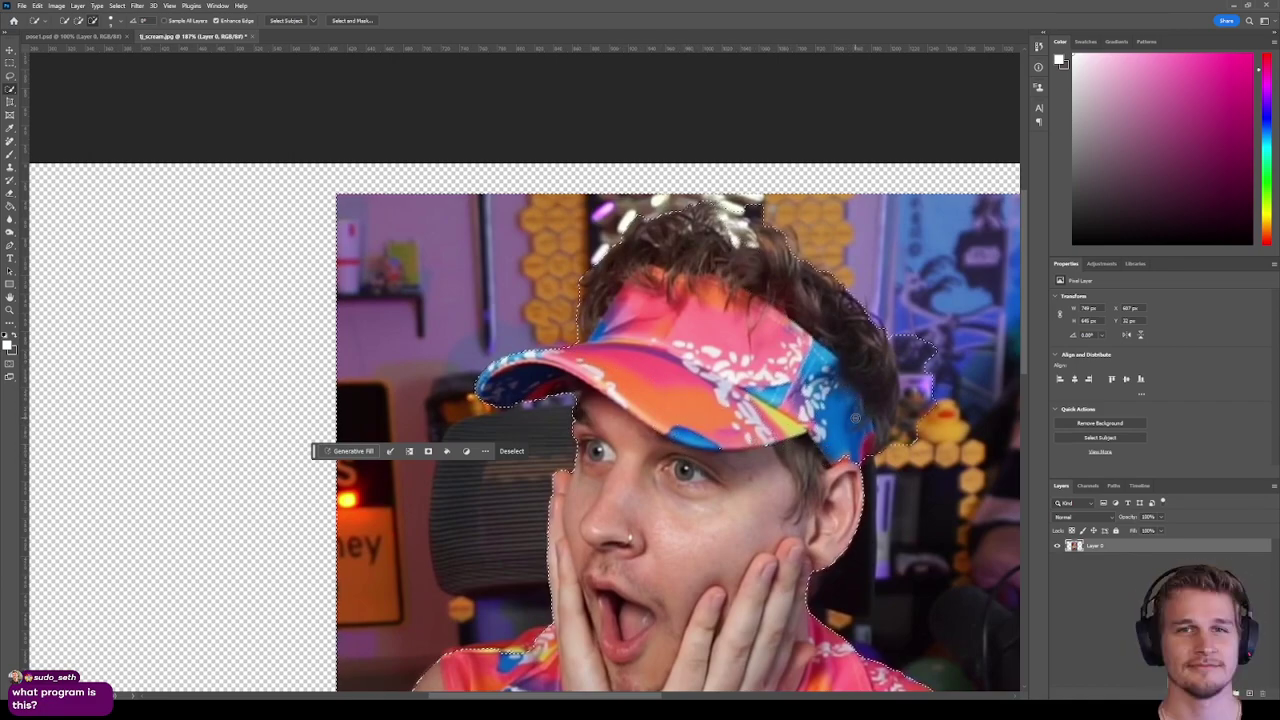
{"action": "left_click_drag", "start_coordinate": [850, 455], "coordinate": [866, 350]}
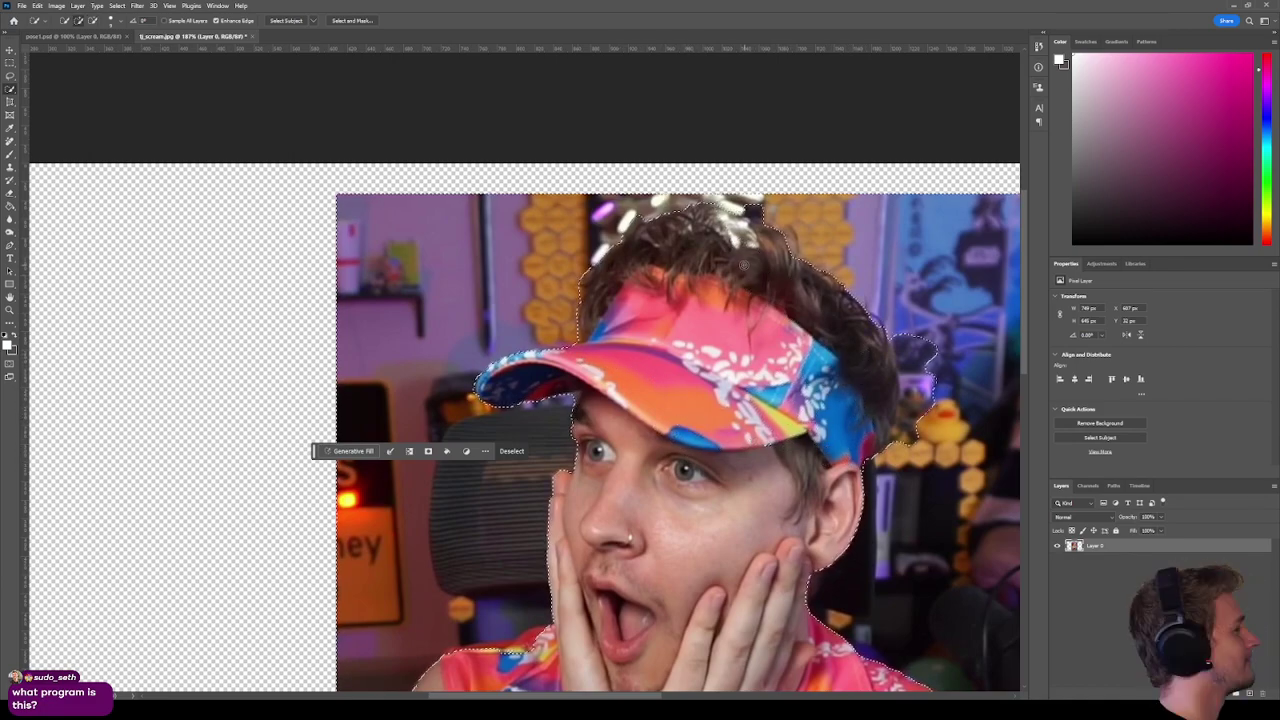
Extend the background selection along the untattooed arm and elbow down to the photo's lower edge.
{"action": "scroll", "coordinate": [525, 430], "scroll_direction": "down", "scroll_amount": 5}
{"action": "scroll", "coordinate": [634, 251], "scroll_direction": "up", "scroll_amount": 5}
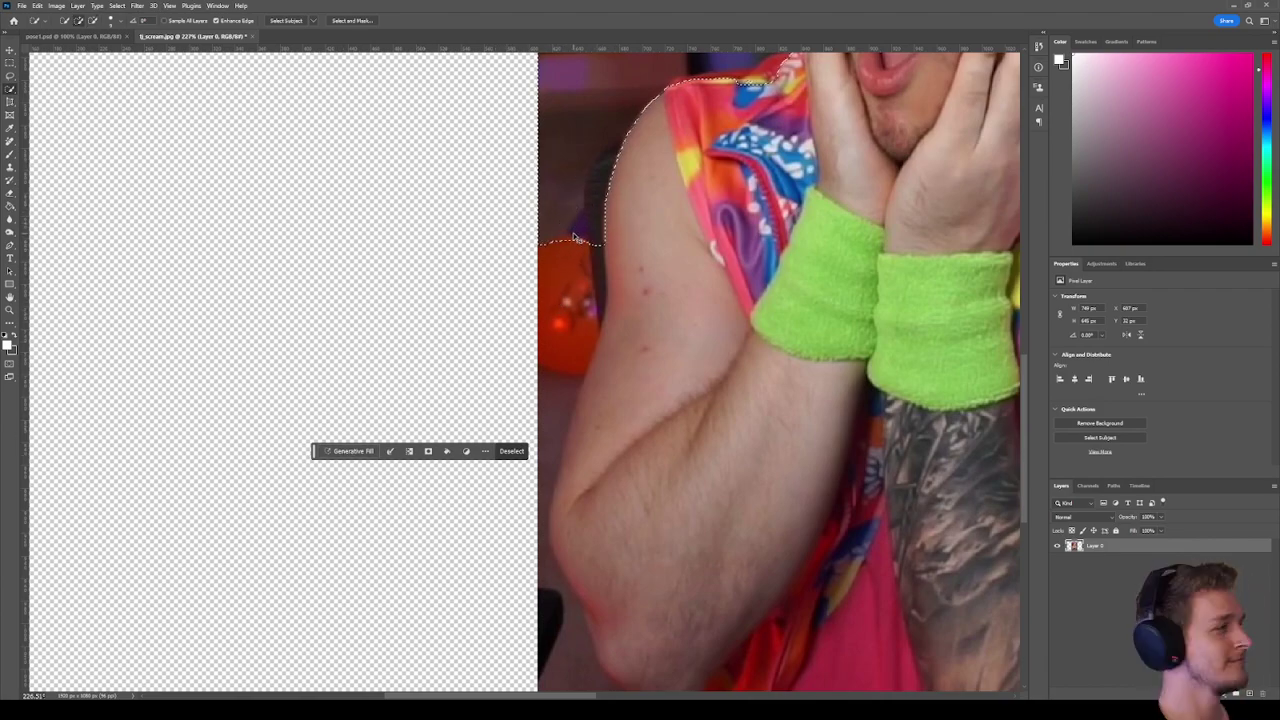
{"action": "left_click_drag", "start_coordinate": [576, 238], "coordinate": [570, 348]}
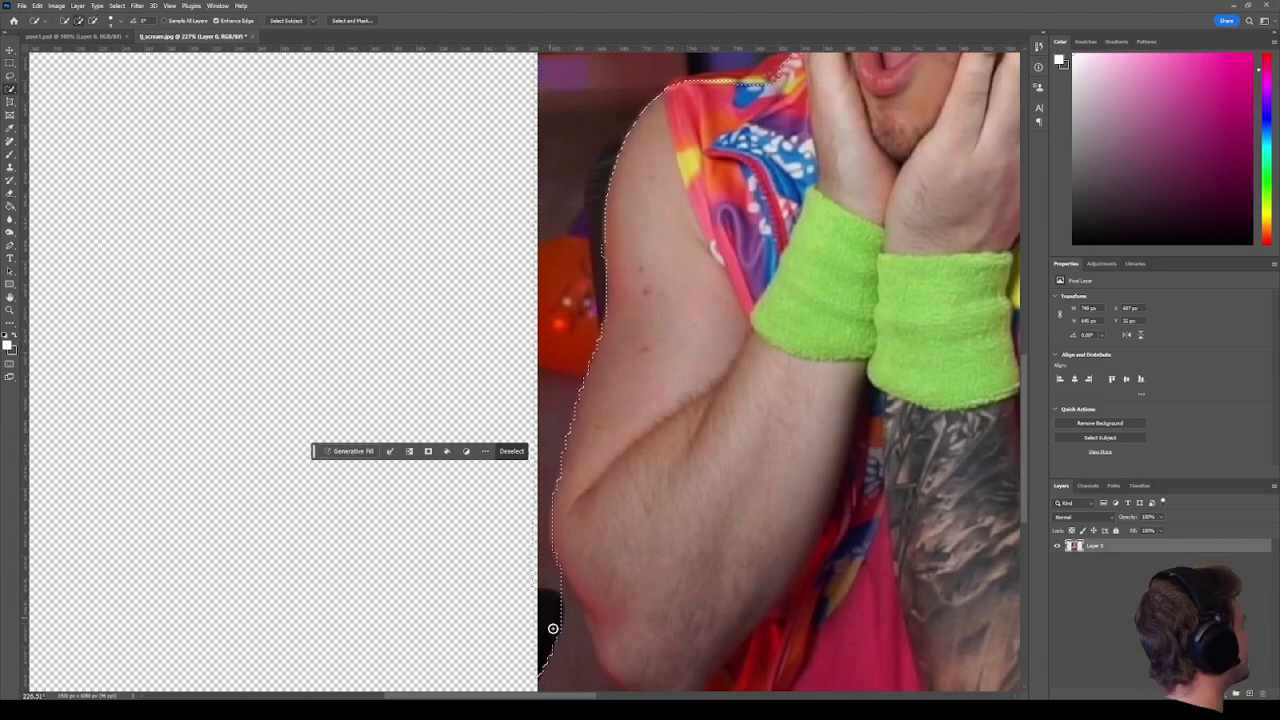
{"action": "mouse_move", "coordinate": [553, 628]}
{"action": "left_mouse_down"}
{"action": "mouse_move", "coordinate": [552, 668]}
{"action": "mouse_move", "coordinate": [486, 422]}
{"action": "left_mouse_up"}
{"action": "mouse_move", "coordinate": [420, 380]}
{"action": "left_mouse_down"}
{"action": "mouse_move", "coordinate": [429, 400]}
{"action": "mouse_move", "coordinate": [488, 423]}
{"action": "left_mouse_up"}
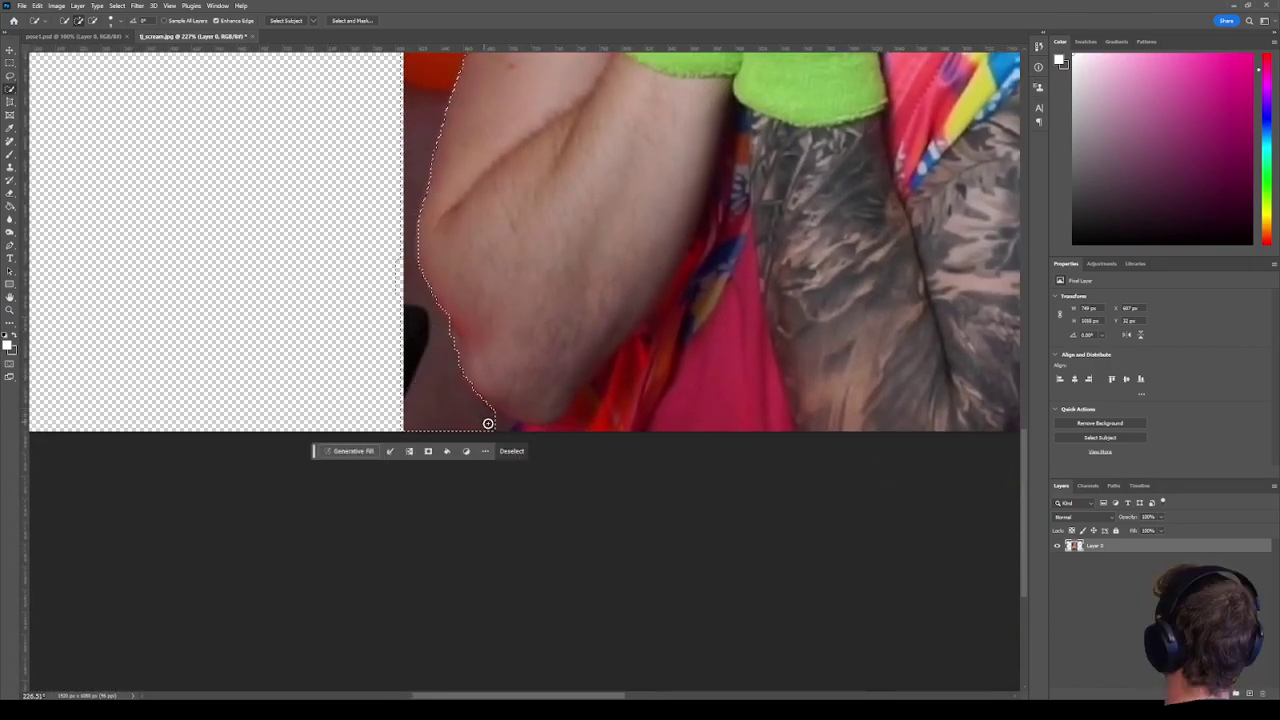
{"action": "scroll", "coordinate": [490, 424], "scroll_direction": "up", "scroll_amount": 3}
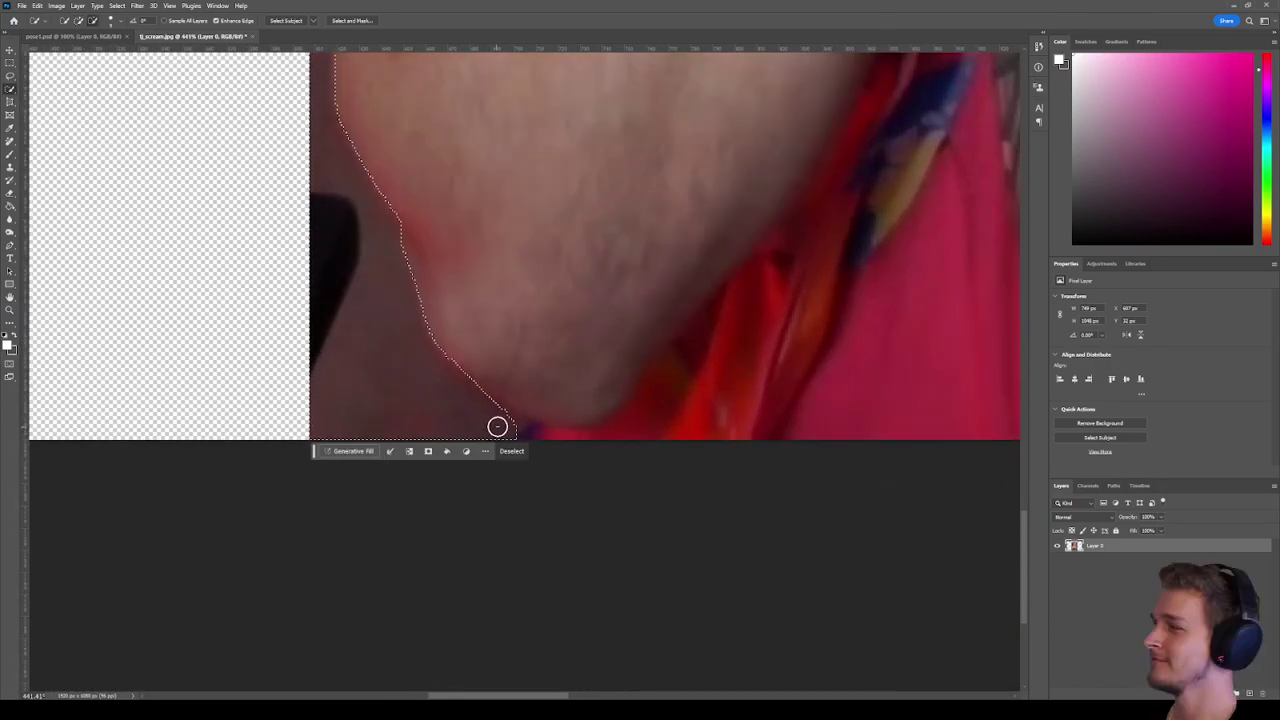
{"action": "scroll", "coordinate": [479, 224], "scroll_direction": "down", "scroll_amount": 6}
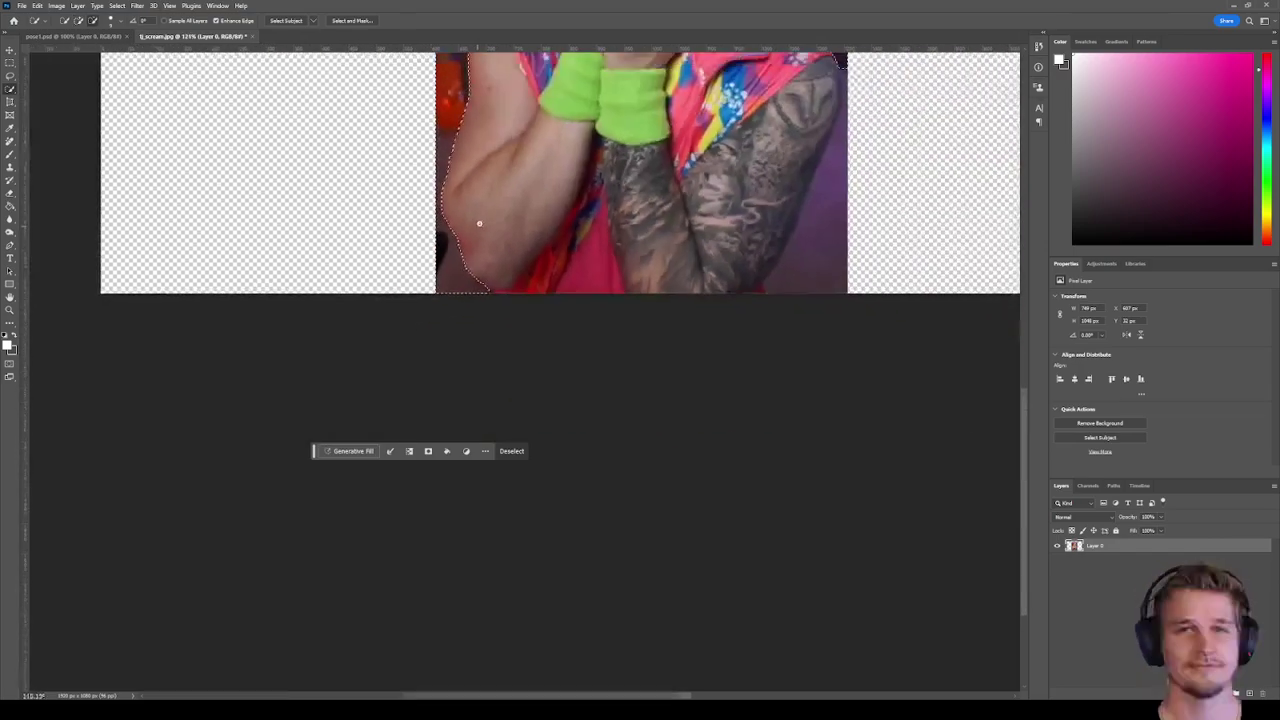
Refine the background selection along the back of the hair beside the rubber duck.
{"action": "scroll", "coordinate": [479, 224], "scroll_direction": "up", "scroll_amount": 4}
{"action": "scroll", "coordinate": [735, 312], "scroll_direction": "up", "scroll_amount": 5}
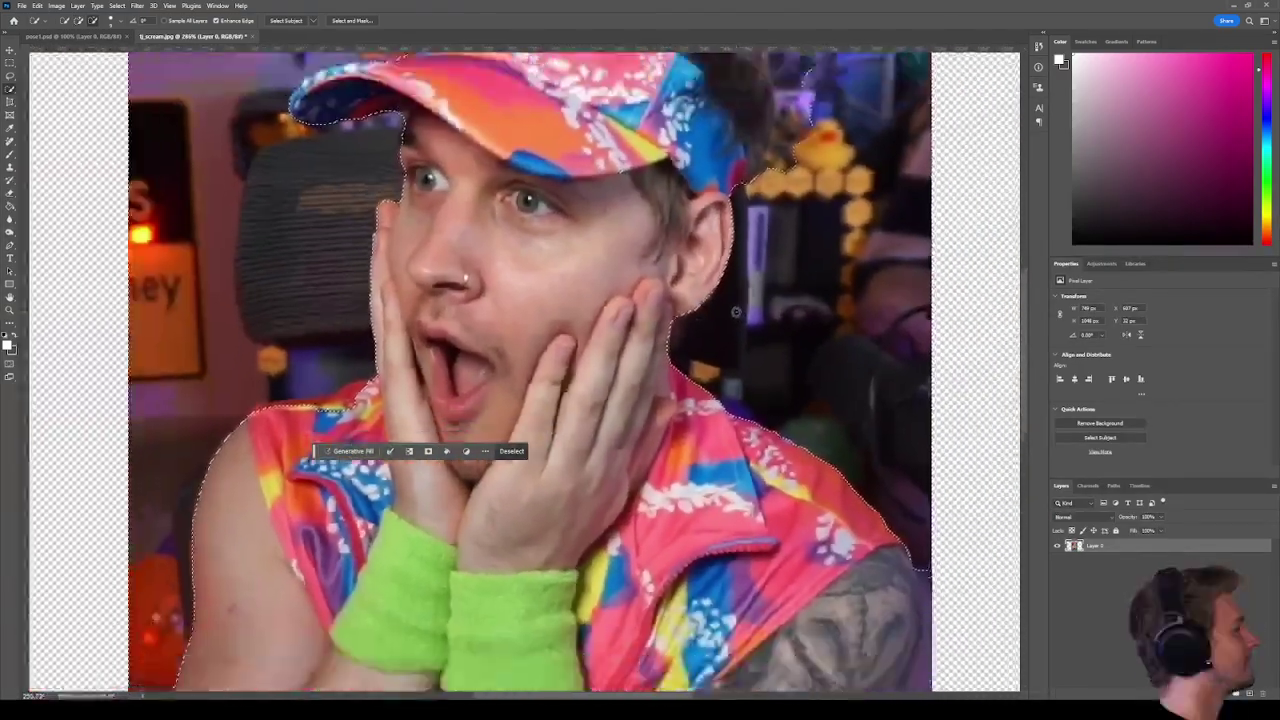
{"action": "scroll", "coordinate": [772, 204], "scroll_direction": "down", "scroll_amount": 2}
{"action": "scroll", "coordinate": [764, 204], "scroll_direction": "up", "scroll_amount": 4}
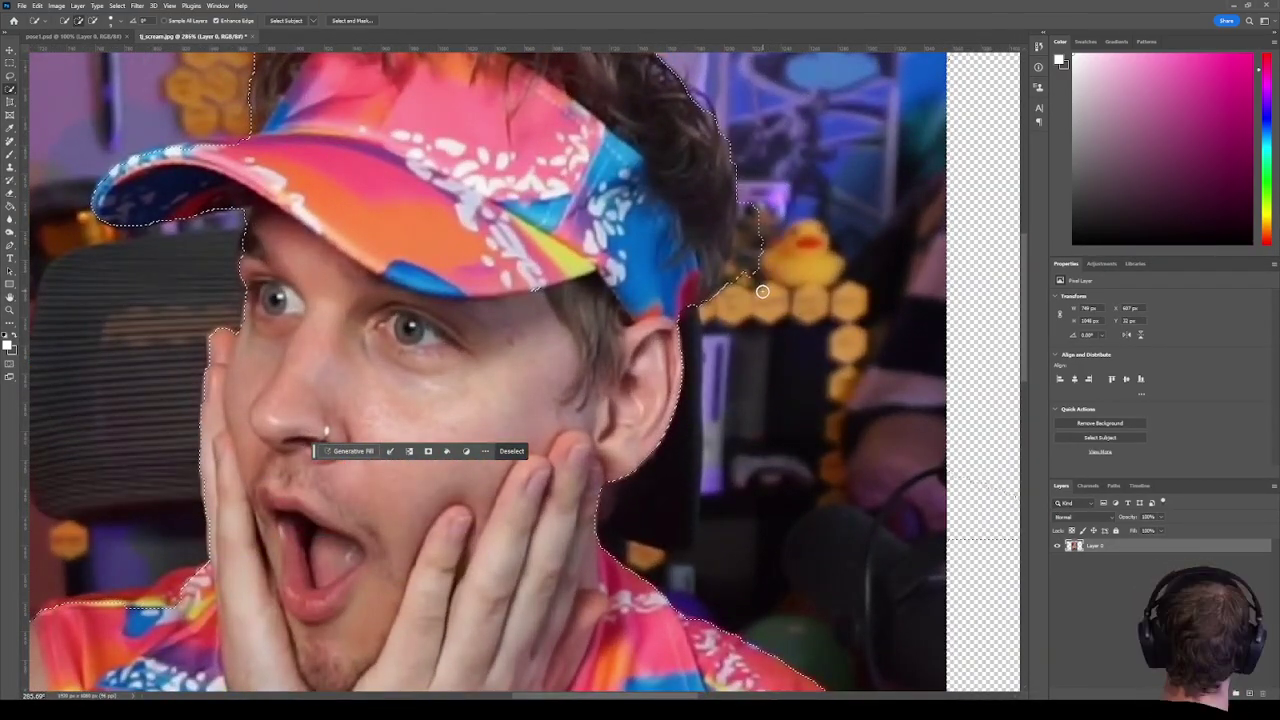
{"action": "mouse_move", "coordinate": [757, 223]}
{"action": "left_mouse_down"}
{"action": "mouse_move", "coordinate": [745, 255]}
{"action": "mouse_move", "coordinate": [691, 277]}
{"action": "mouse_move", "coordinate": [694, 263]}
{"action": "left_mouse_up"}
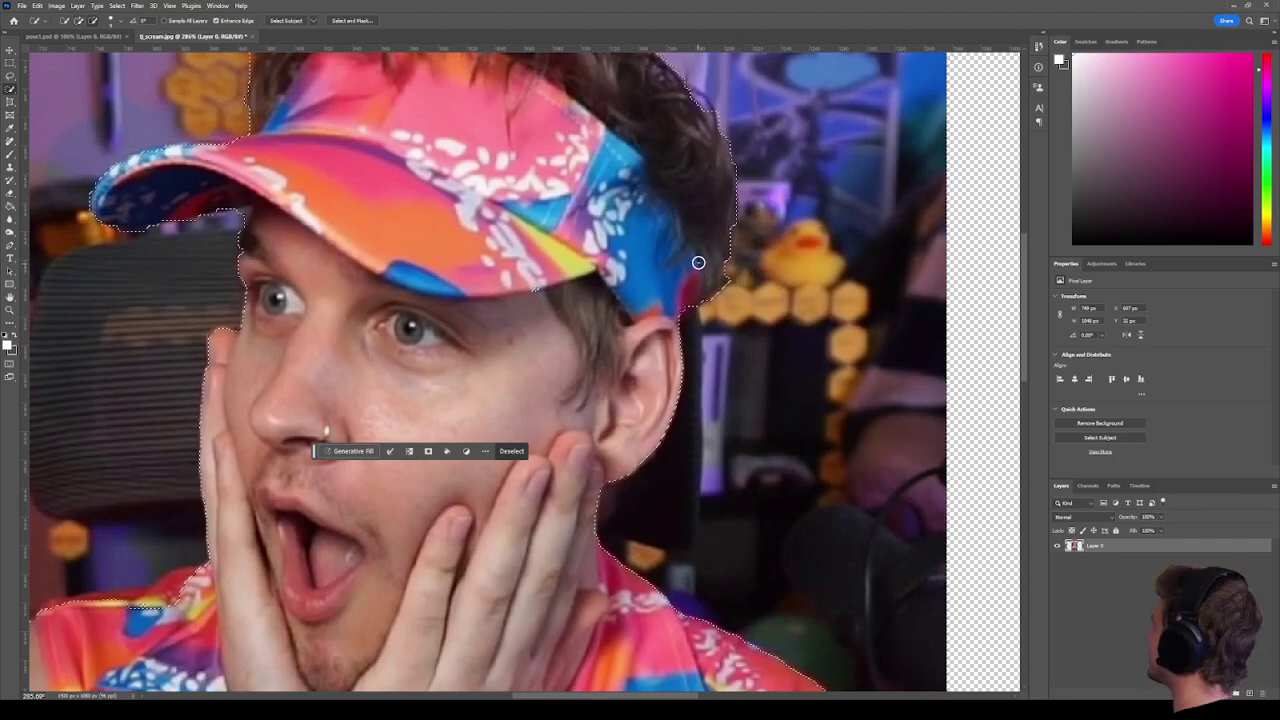
Extend the background selection into the bright gap in the hair and along the hair's upper edge beside the glittering decoration.
{"action": "scroll", "coordinate": [737, 263], "scroll_direction": "up", "scroll_amount": 4}
{"action": "scroll", "coordinate": [740, 271], "scroll_direction": "down", "scroll_amount": 5}
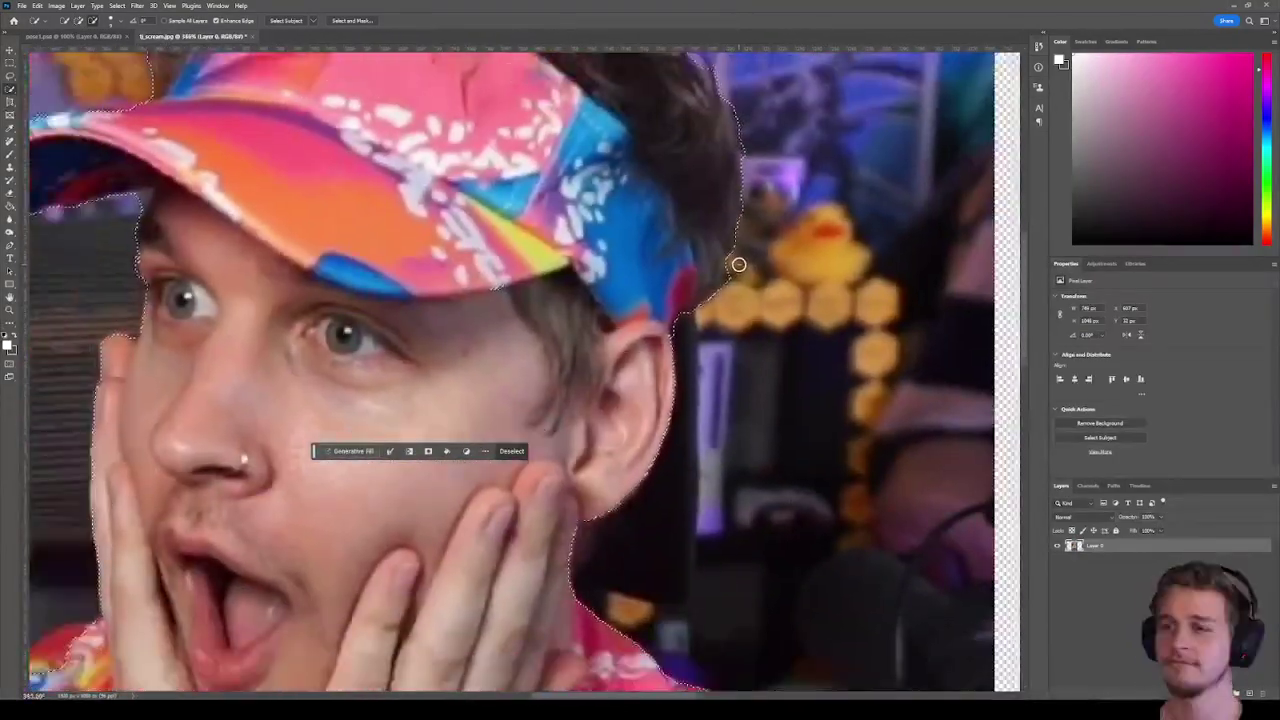
{"action": "scroll", "coordinate": [733, 220], "scroll_direction": "up", "scroll_amount": 4}
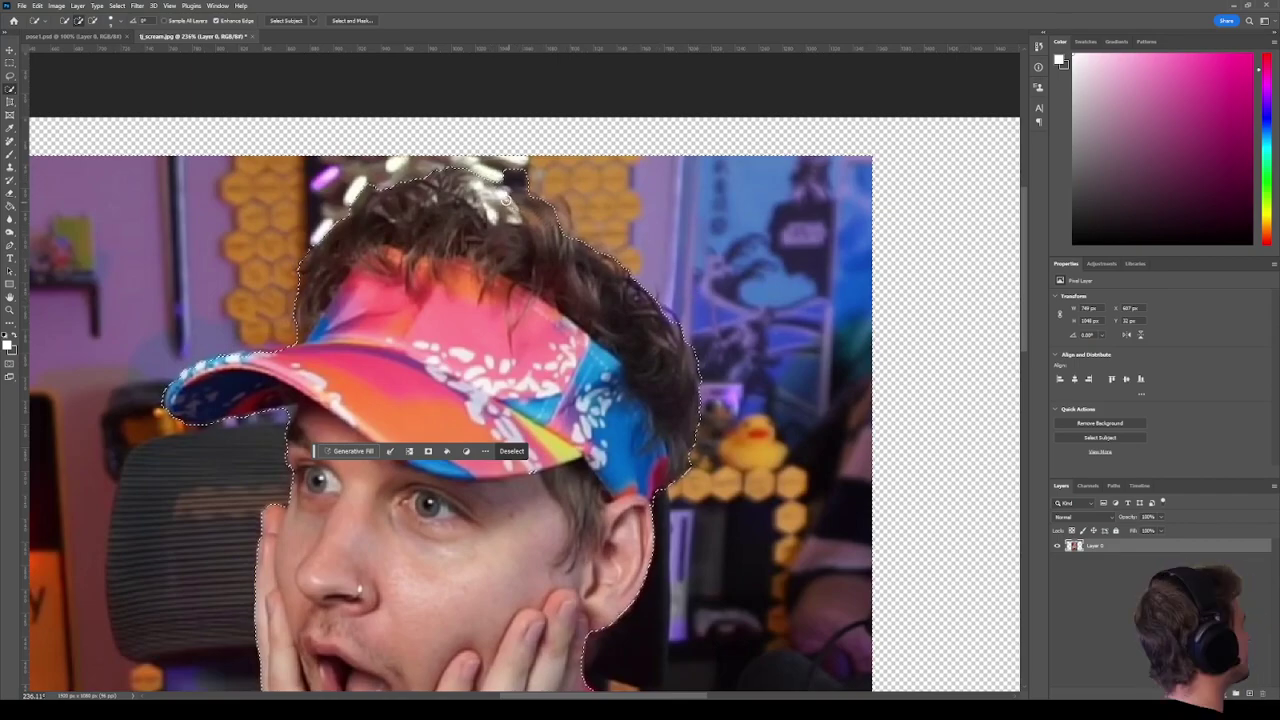
{"action": "left_click_drag", "start_coordinate": [492, 177], "coordinate": [525, 210]}
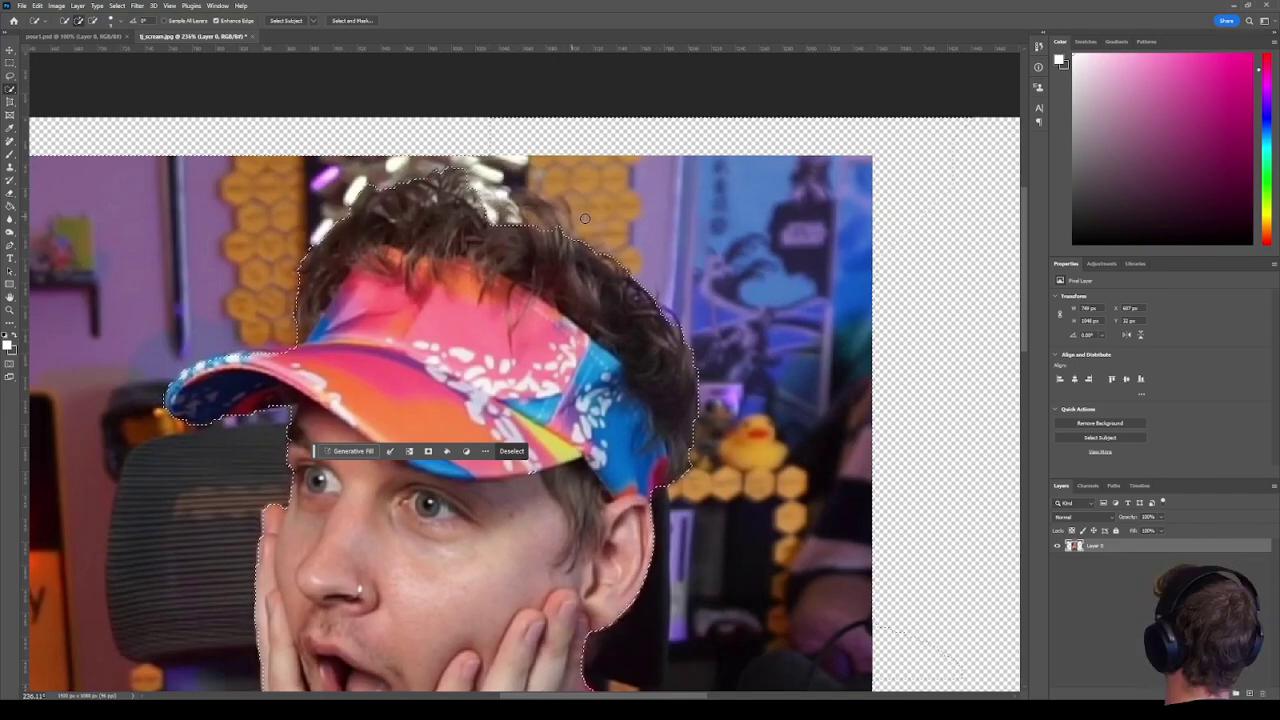
{"action": "scroll", "coordinate": [494, 208], "scroll_direction": "up", "scroll_amount": 5}
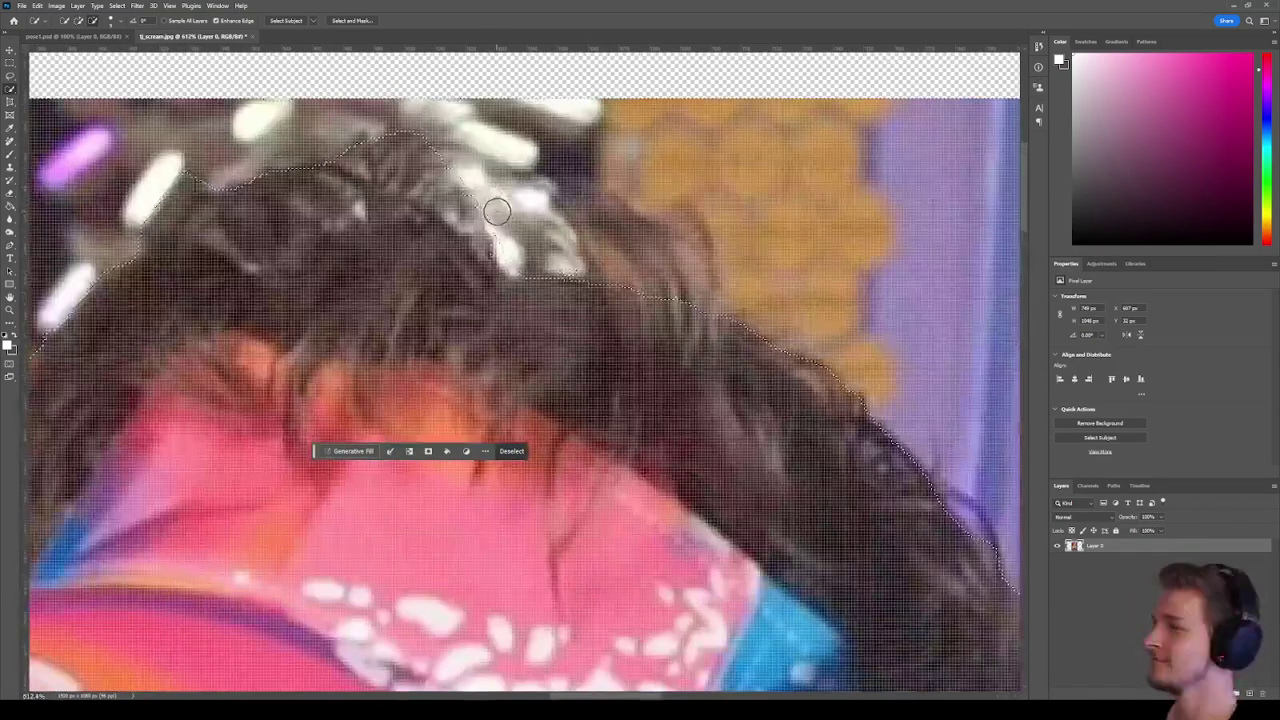
{"action": "scroll", "coordinate": [494, 208], "scroll_direction": "down", "scroll_amount": 4}
{"action": "scroll", "coordinate": [338, 203], "scroll_direction": "up", "scroll_amount": 1}
{"action": "scroll", "coordinate": [338, 203], "scroll_direction": "up", "scroll_amount": 1}
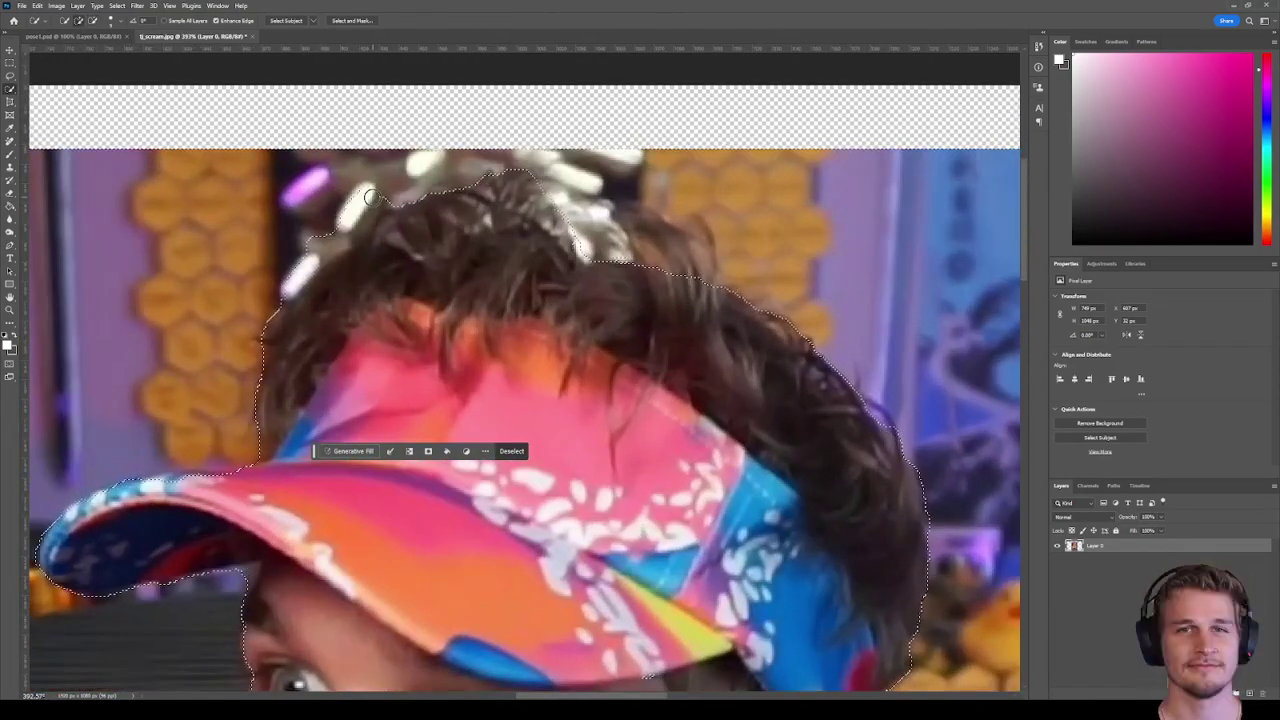
{"action": "mouse_move", "coordinate": [378, 197]}
{"action": "left_mouse_down"}
{"action": "mouse_move", "coordinate": [355, 231]}
{"action": "mouse_move", "coordinate": [407, 241]}
{"action": "mouse_move", "coordinate": [414, 224]}
{"action": "mouse_move", "coordinate": [508, 203]}
{"action": "left_mouse_up"}
{"action": "scroll", "coordinate": [266, 294], "scroll_direction": "down", "scroll_amount": 6}
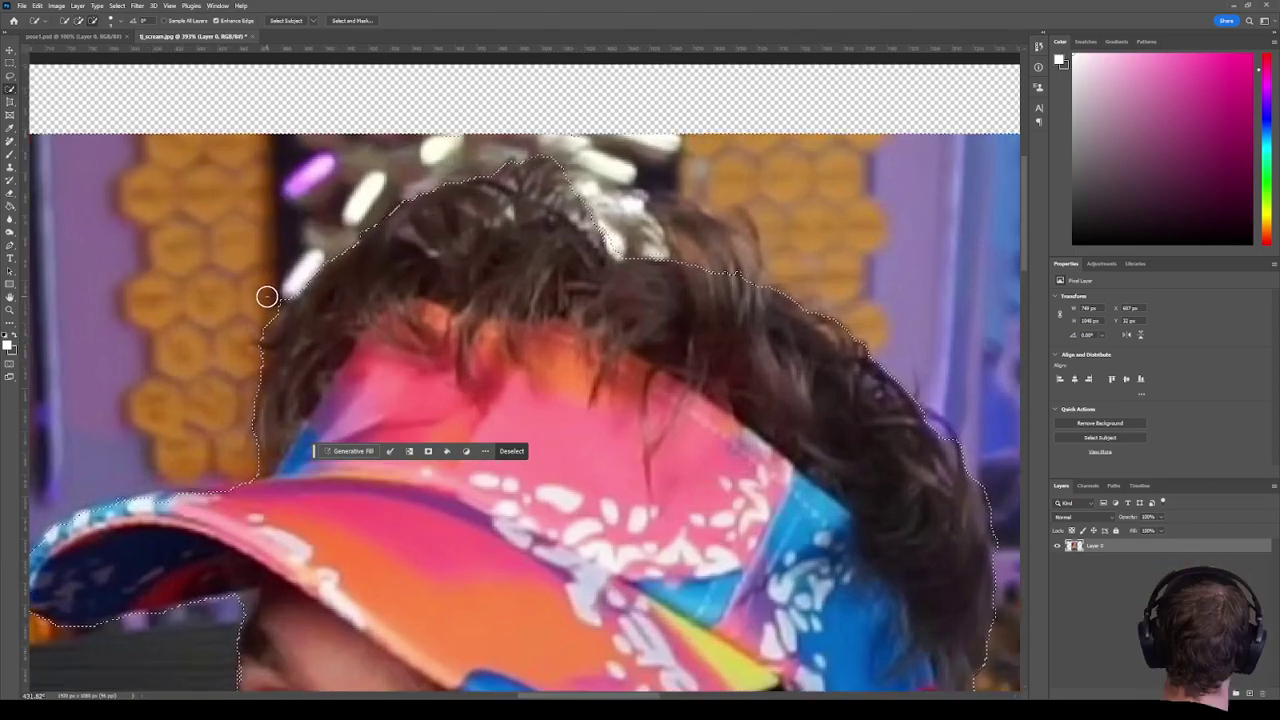
Clean up the background selection along the visor brim's upper edge and check the edge beneath it down to the eyebrow.
{"action": "scroll", "coordinate": [308, 290], "scroll_direction": "up", "scroll_amount": 6}
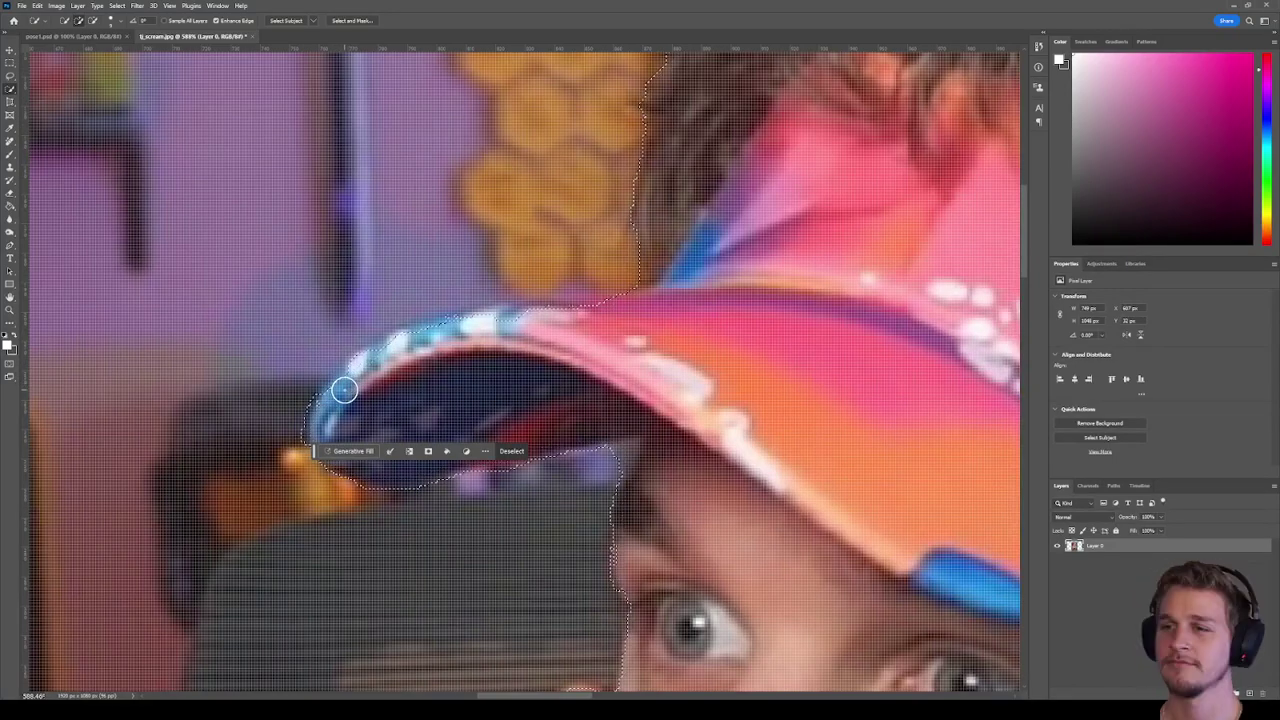
{"action": "left_click_drag", "start_coordinate": [340, 385], "coordinate": [475, 328]}
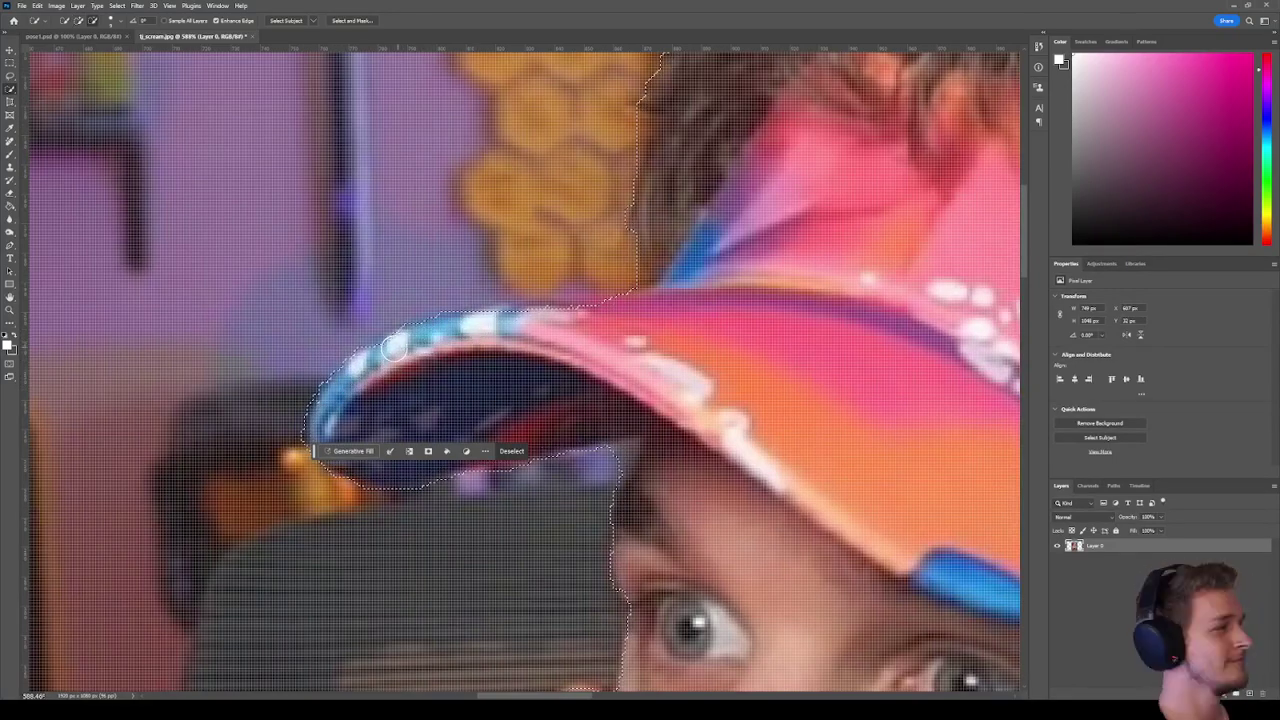
{"action": "scroll", "coordinate": [393, 345], "scroll_direction": "down", "scroll_amount": 6}
{"action": "scroll", "coordinate": [456, 318], "scroll_direction": "up", "scroll_amount": 6}
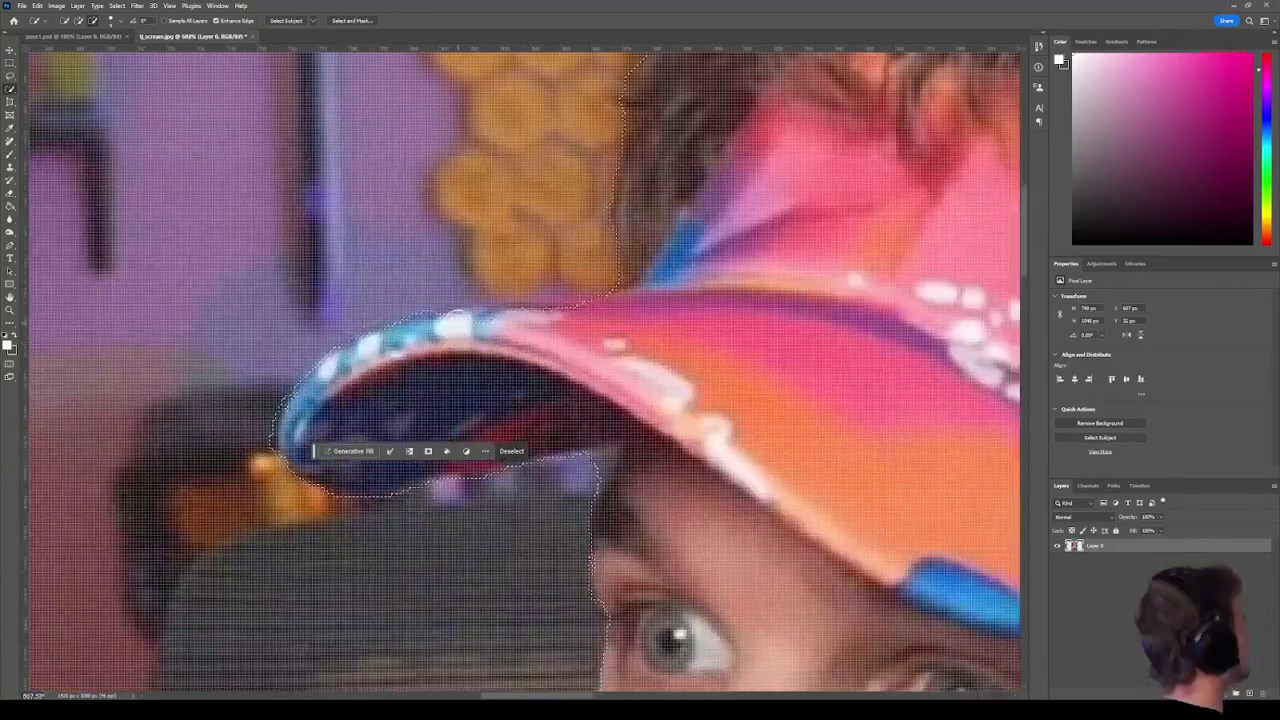
{"action": "mouse_move", "coordinate": [560, 324]}
{"action": "left_mouse_down"}
{"action": "mouse_move", "coordinate": [623, 323]}
{"action": "mouse_move", "coordinate": [566, 323]}
{"action": "left_mouse_up"}
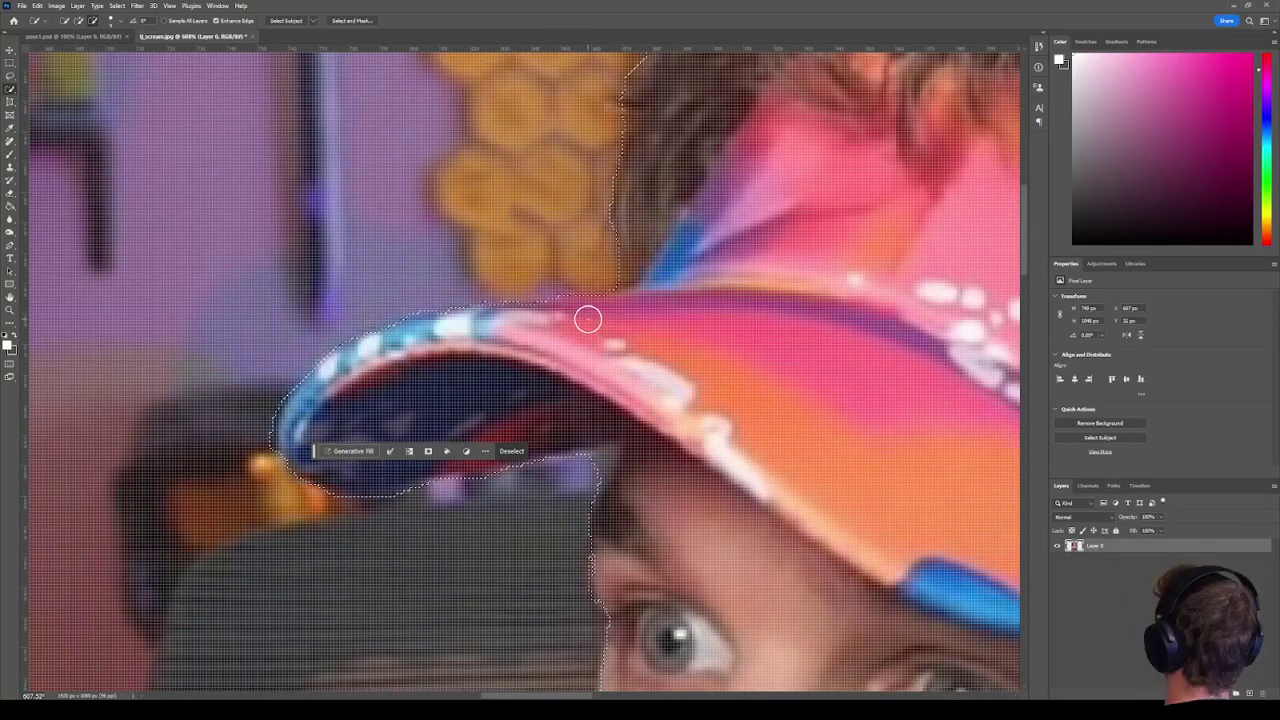
{"action": "scroll", "coordinate": [589, 317], "scroll_direction": "down", "scroll_amount": 4}
{"action": "scroll", "coordinate": [443, 400], "scroll_direction": "up", "scroll_amount": 4}
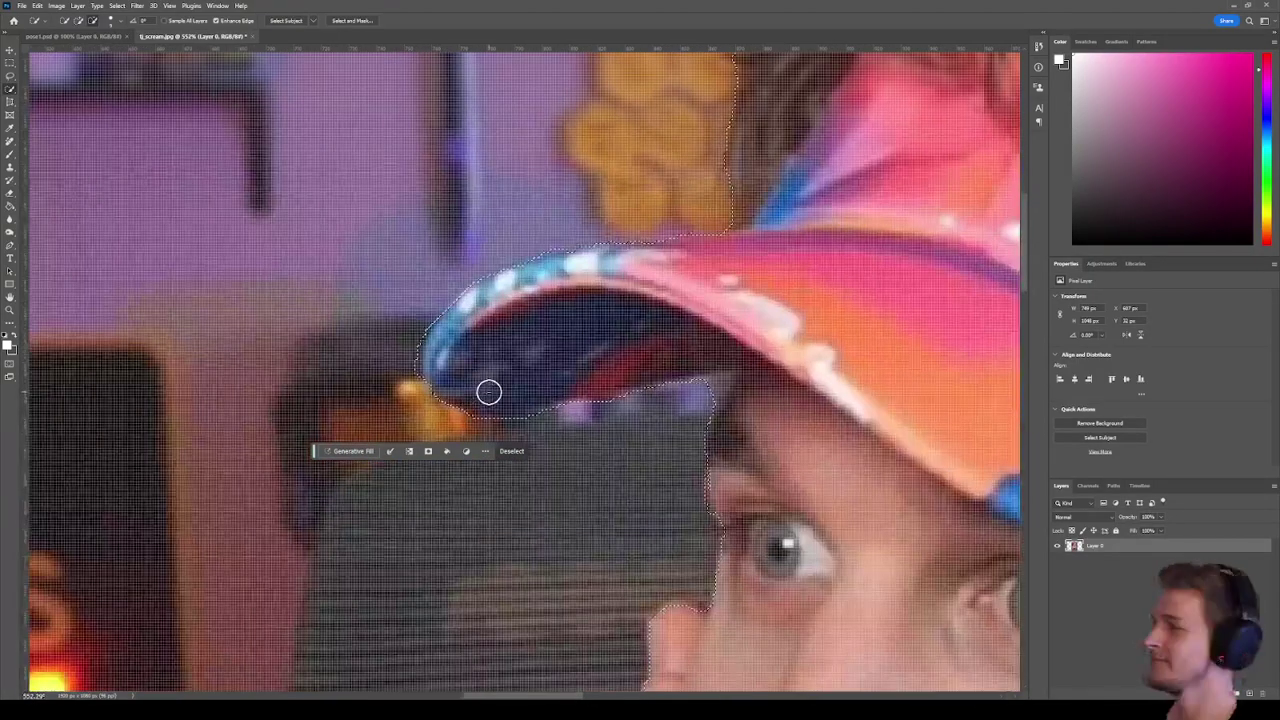
{"action": "scroll", "coordinate": [489, 391], "scroll_direction": "down", "scroll_amount": 2}
{"action": "scroll", "coordinate": [636, 399], "scroll_direction": "down", "scroll_amount": 3}
{"action": "scroll", "coordinate": [640, 410], "scroll_direction": "up", "scroll_amount": 5}
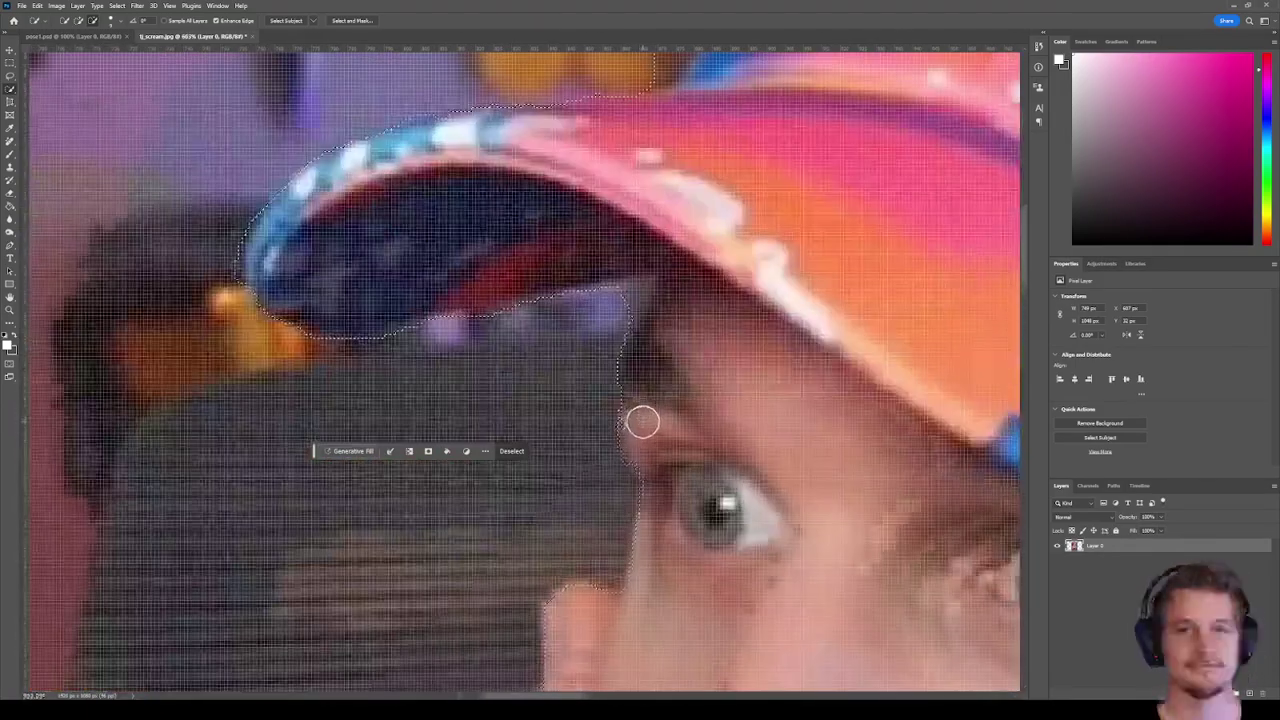
{"action": "scroll", "coordinate": [611, 416], "scroll_direction": "down", "scroll_amount": 3}
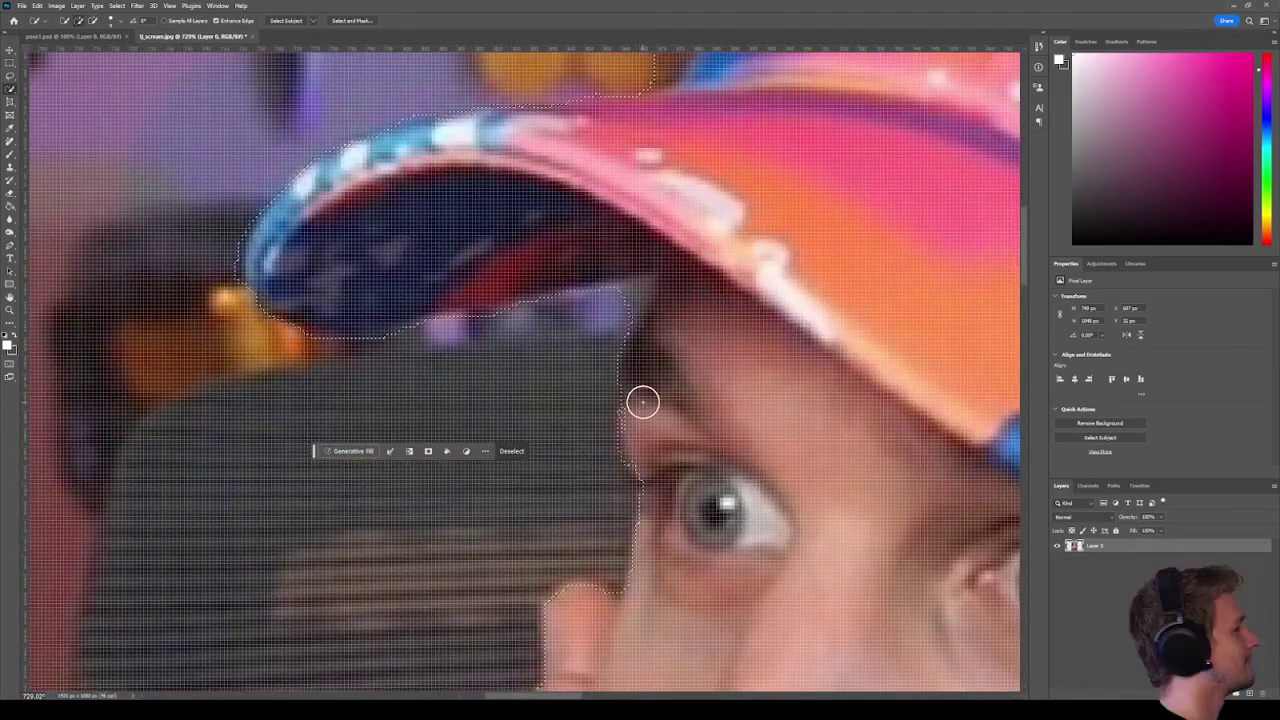
{"action": "scroll", "coordinate": [634, 406], "scroll_direction": "up", "scroll_amount": 3}
{"action": "scroll", "coordinate": [652, 360], "scroll_direction": "down", "scroll_amount": 3}
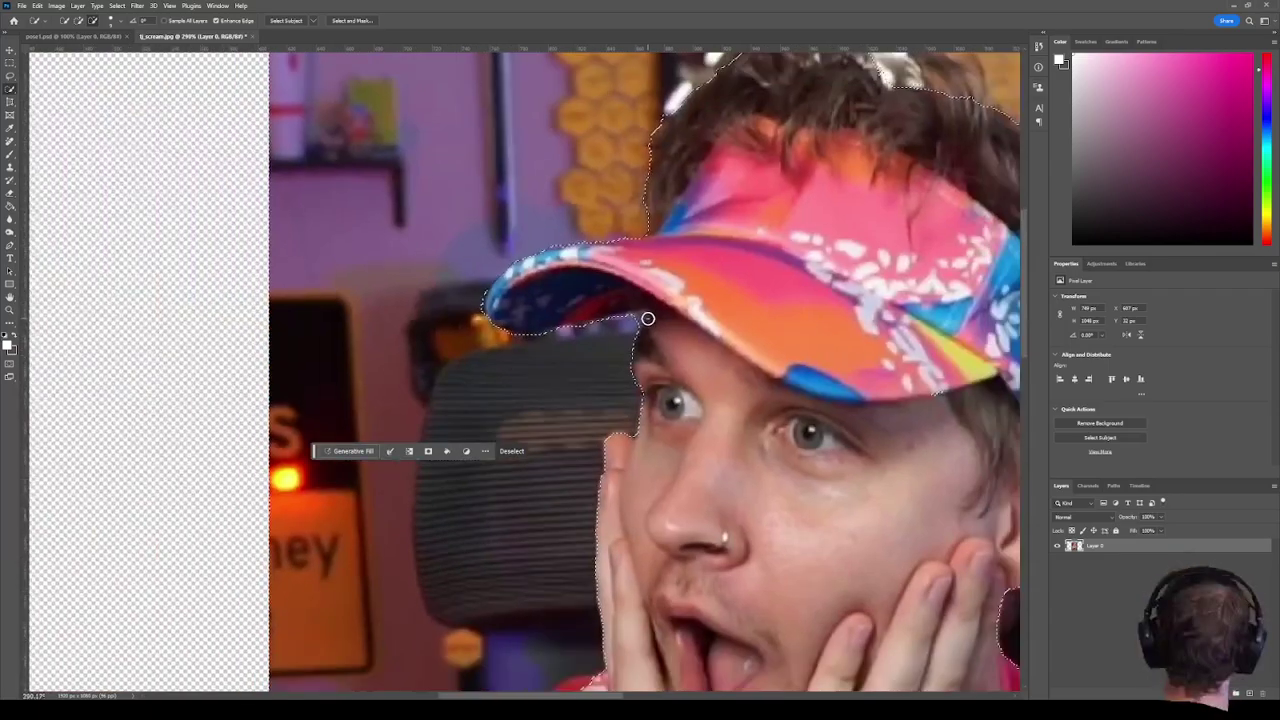
Add the background beside the tattooed arm to the selection and subtract the untattooed arm and shirt from it.
{"action": "scroll", "coordinate": [658, 434], "scroll_direction": "down", "scroll_amount": 2}
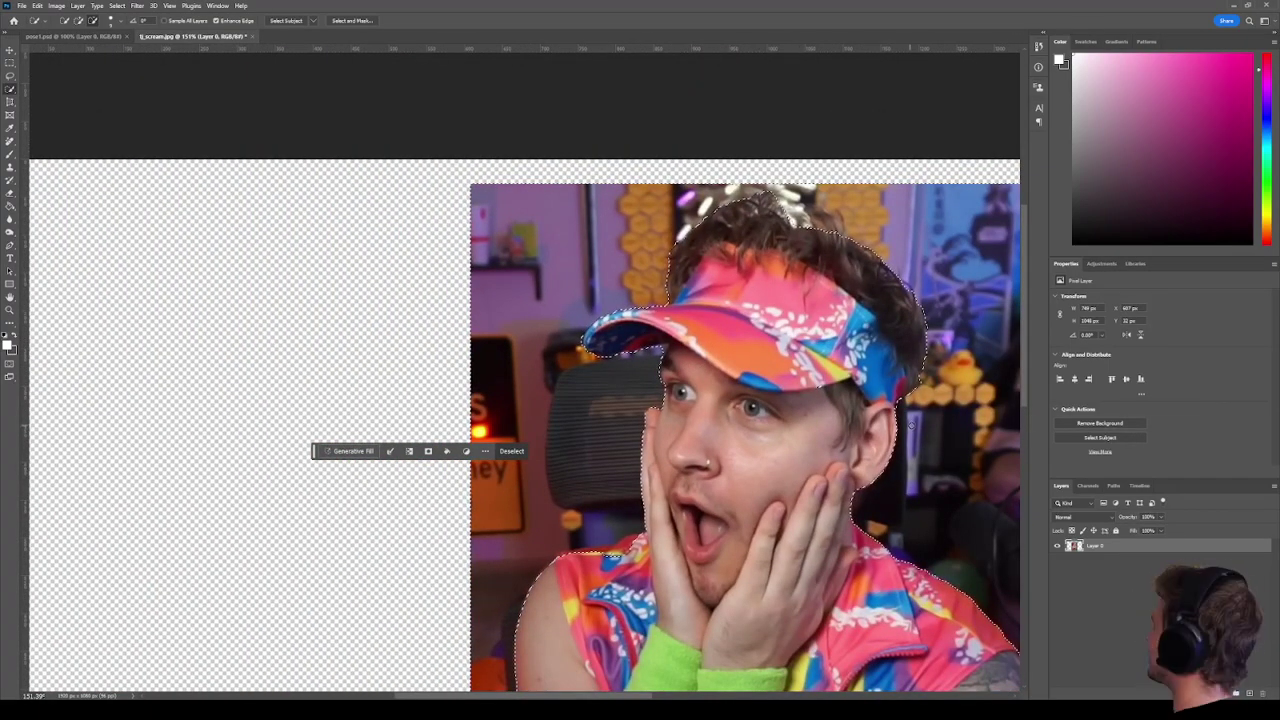
{"action": "scroll", "coordinate": [620, 420], "scroll_direction": "down", "scroll_amount": 2}
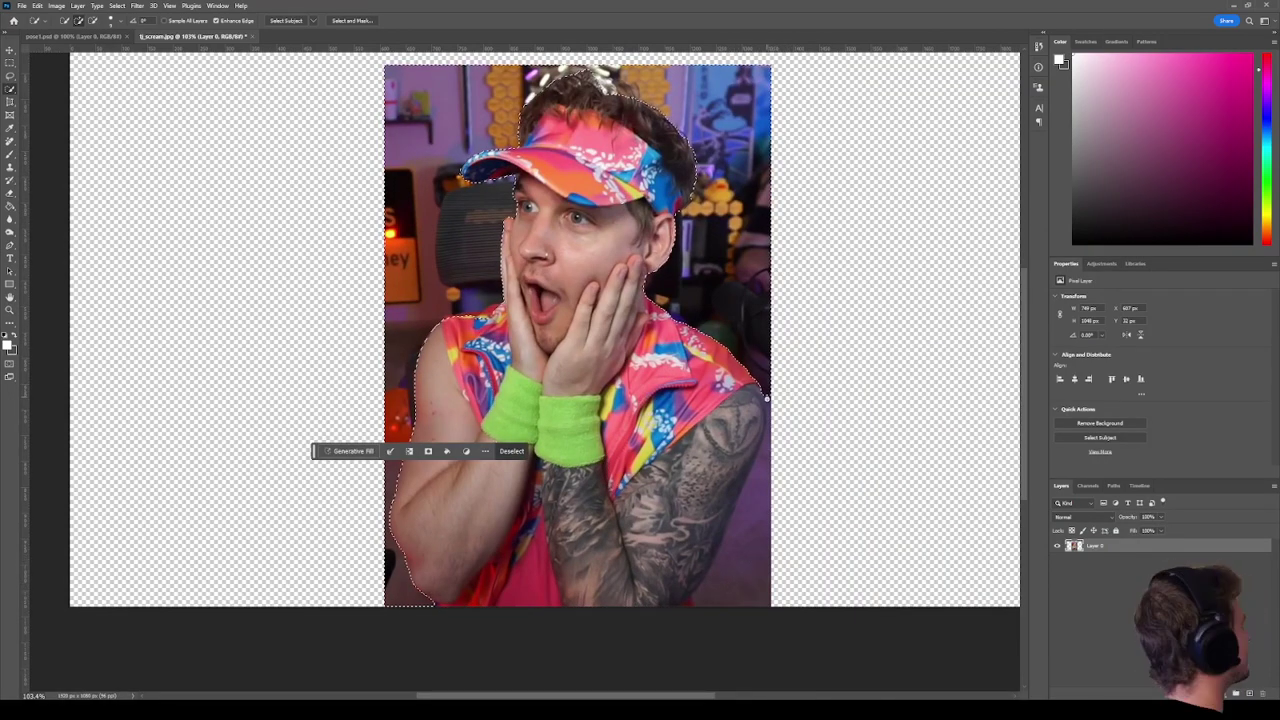
{"action": "left_click", "coordinate": [767, 430]}
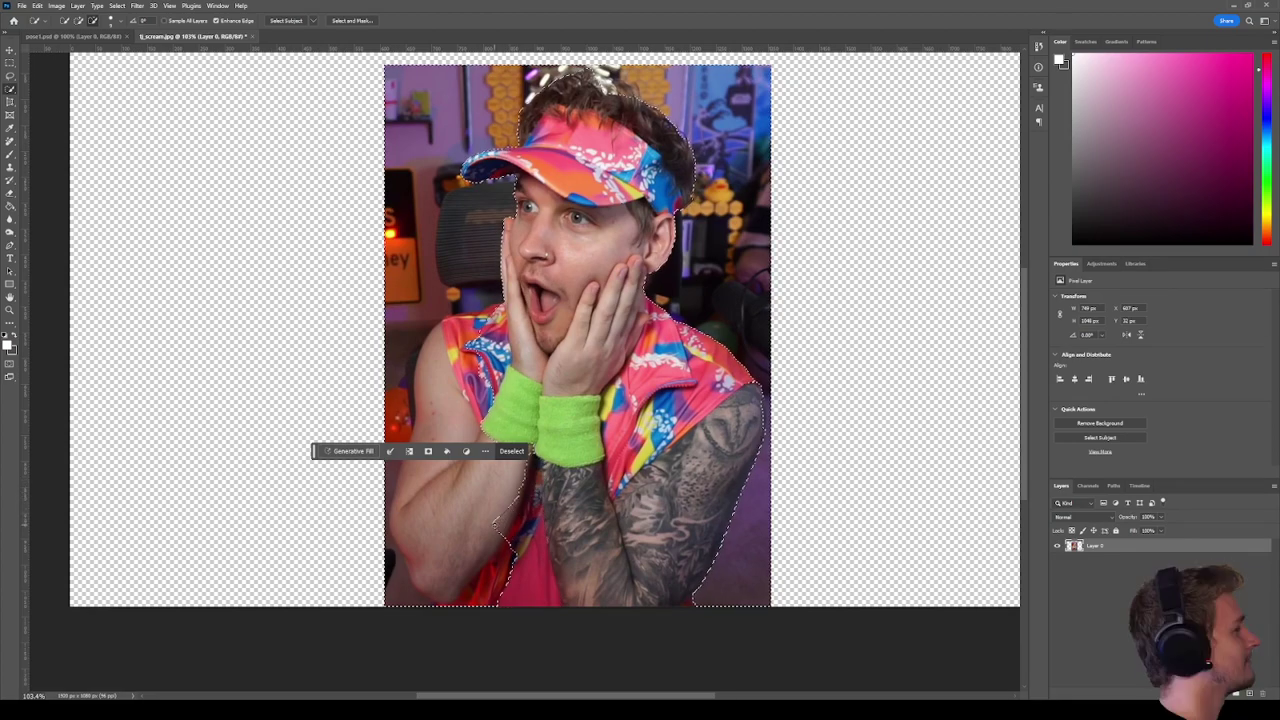
{"action": "left_click_drag", "start_coordinate": [480, 548], "coordinate": [425, 472]}
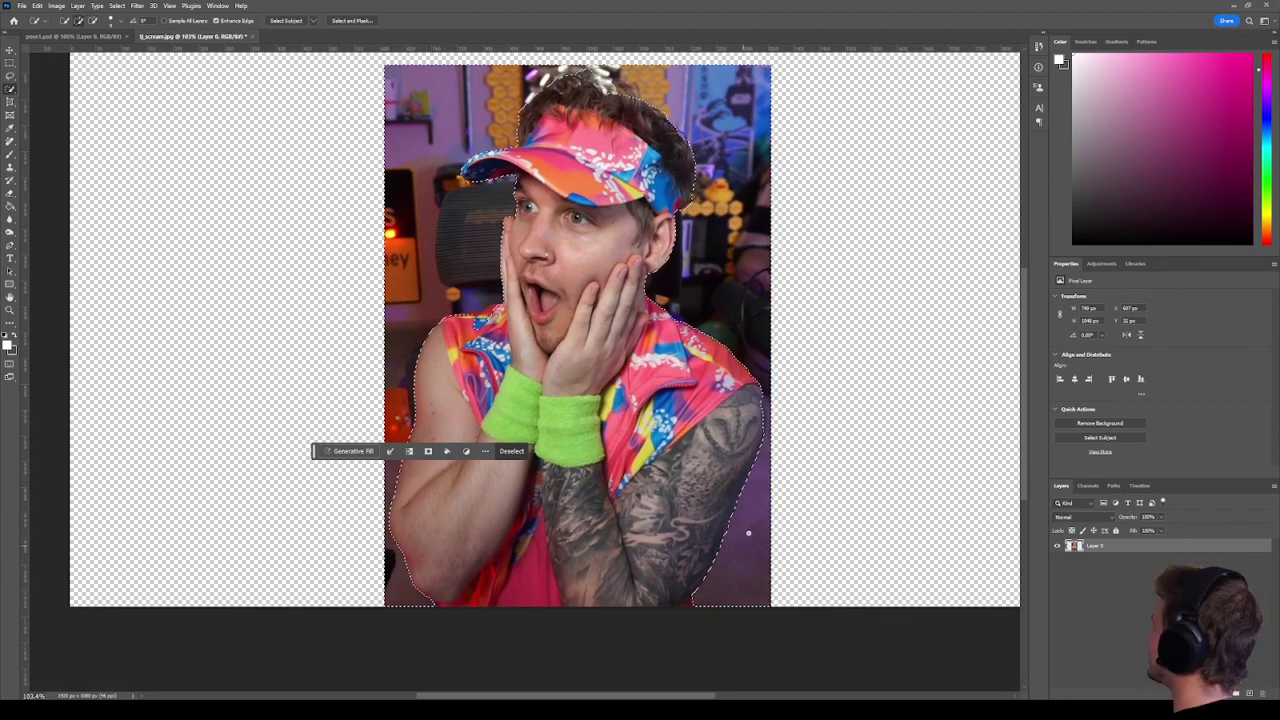
Refine the background selection along the tattooed elbow, adding the red shirt patch at the photo's lower edge.
{"action": "scroll", "coordinate": [765, 400], "scroll_direction": "up", "scroll_amount": 5}
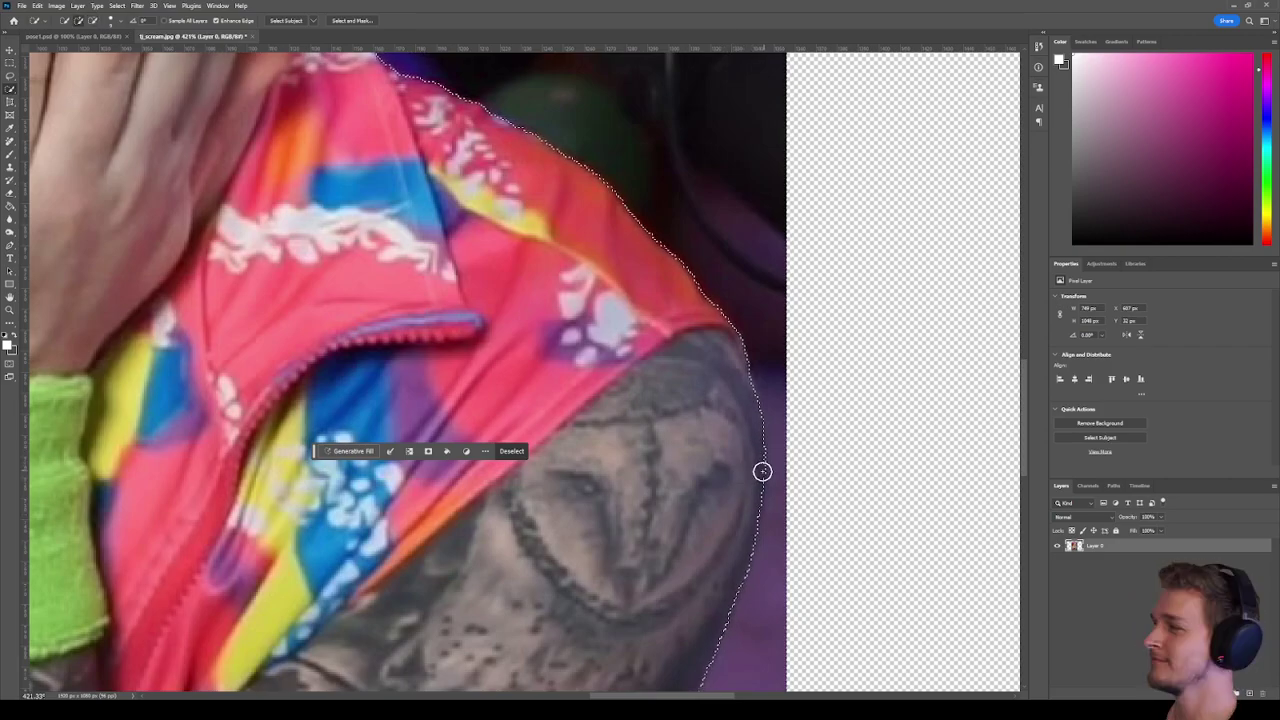
{"action": "scroll", "coordinate": [762, 471], "scroll_direction": "down", "scroll_amount": 5}
{"action": "scroll", "coordinate": [694, 611], "scroll_direction": "up", "scroll_amount": 4}
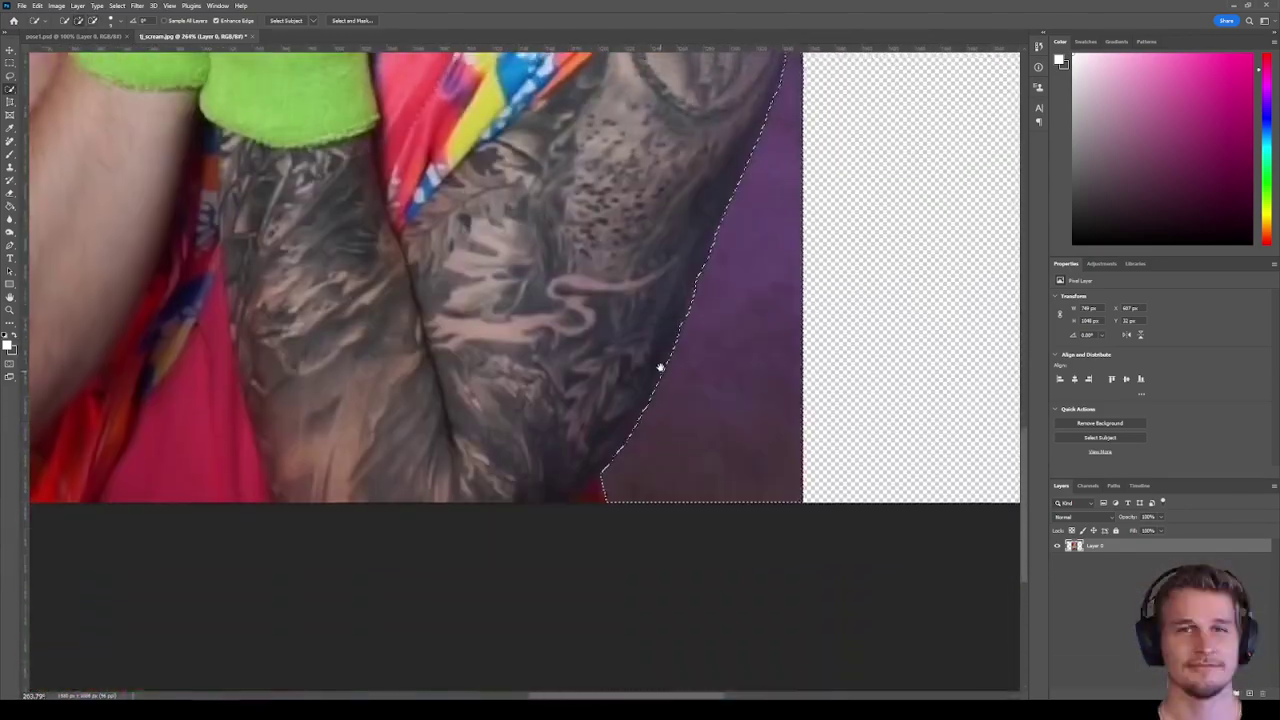
{"action": "scroll", "coordinate": [589, 486], "scroll_direction": "up", "scroll_amount": 3}
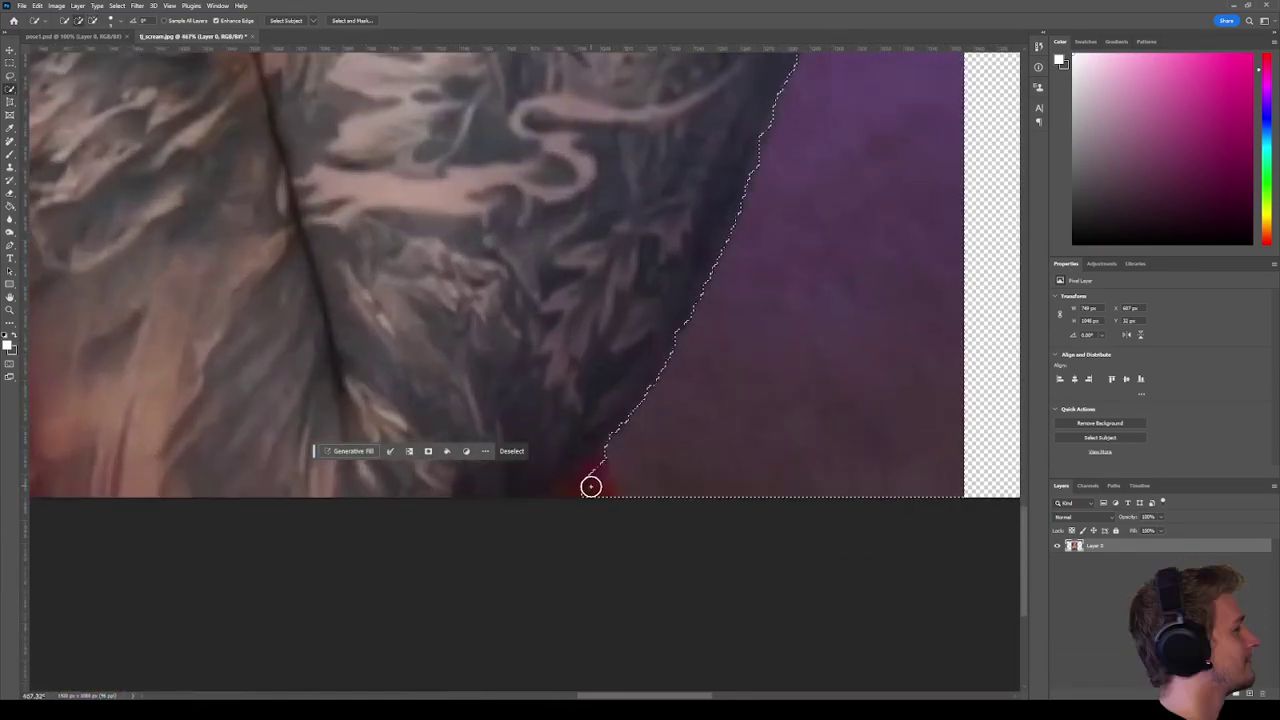
{"action": "left_click", "coordinate": [566, 494]}
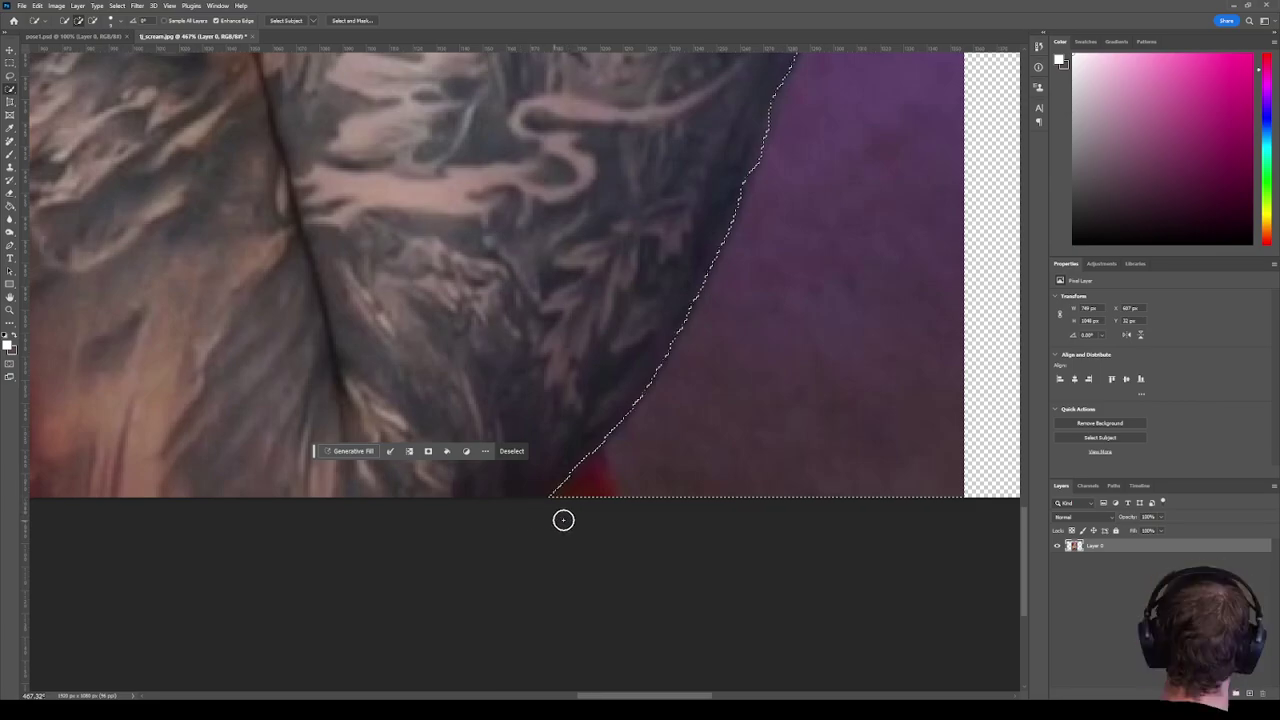
Check the selection around both arms and move the contextual task bar clear of the figure.
{"action": "scroll", "coordinate": [654, 466], "scroll_direction": "down", "scroll_amount": 3}
{"action": "scroll", "coordinate": [692, 350], "scroll_direction": "down", "scroll_amount": 2}
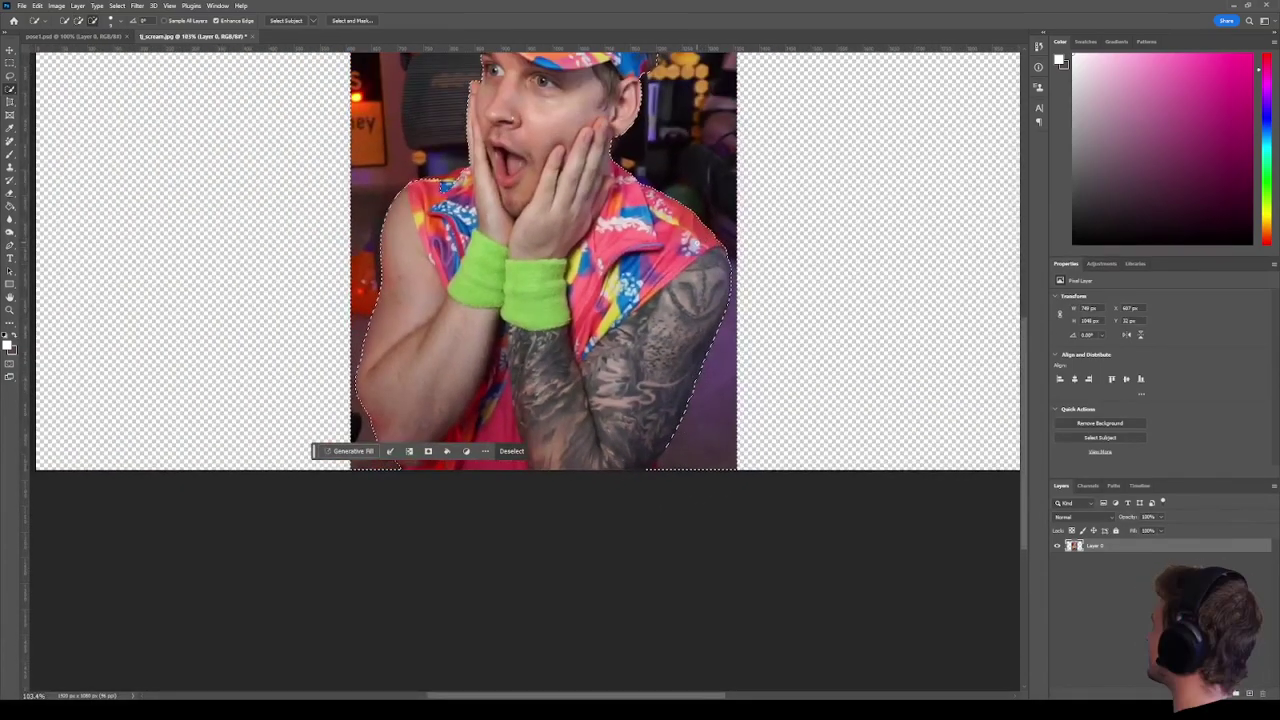
{"action": "scroll", "coordinate": [641, 363], "scroll_direction": "down", "scroll_amount": 1}
{"action": "scroll", "coordinate": [641, 363], "scroll_direction": "up", "scroll_amount": 2}
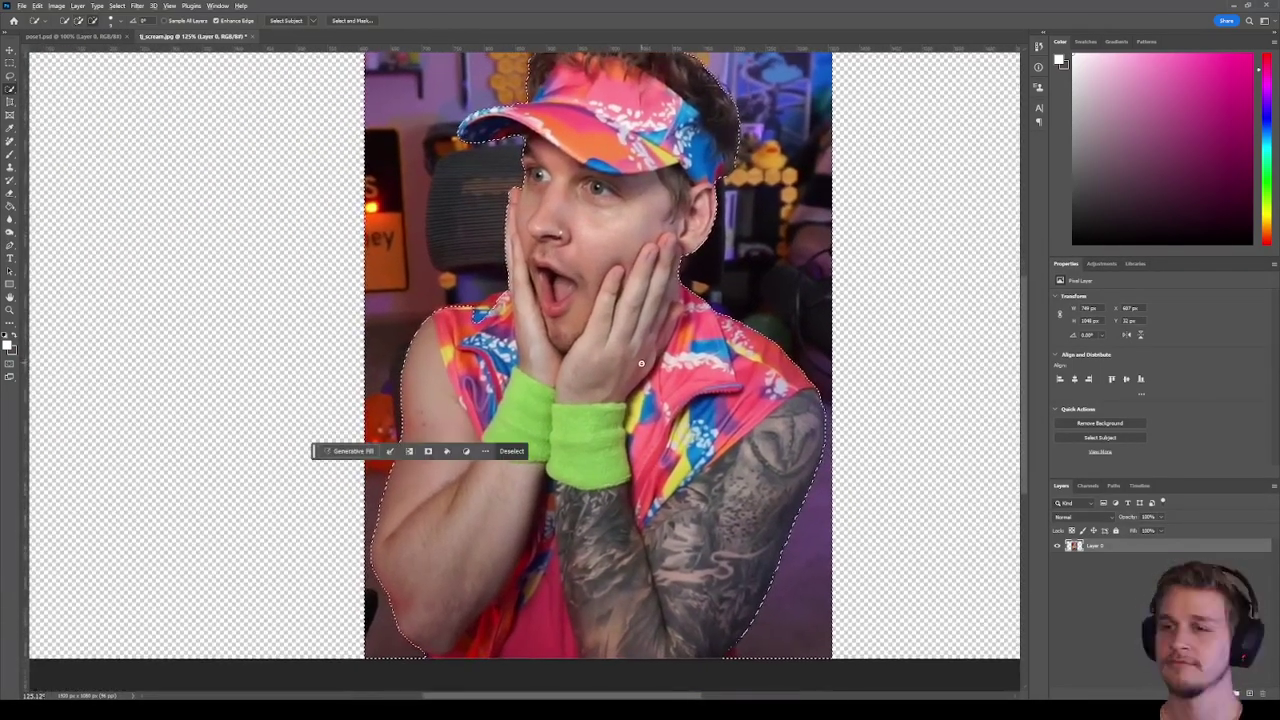
{"action": "scroll", "coordinate": [641, 363], "scroll_direction": "down", "scroll_amount": 1}
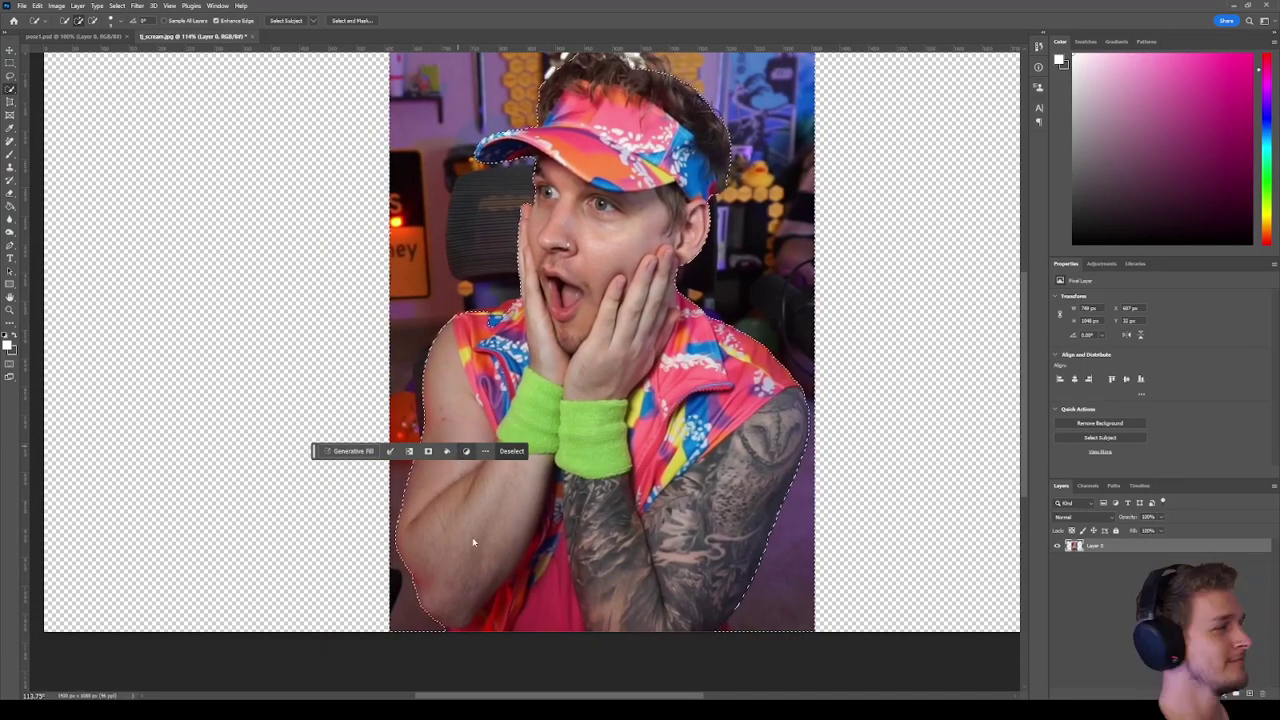
{"action": "left_click_drag", "start_coordinate": [315, 451], "coordinate": [803, 683]}
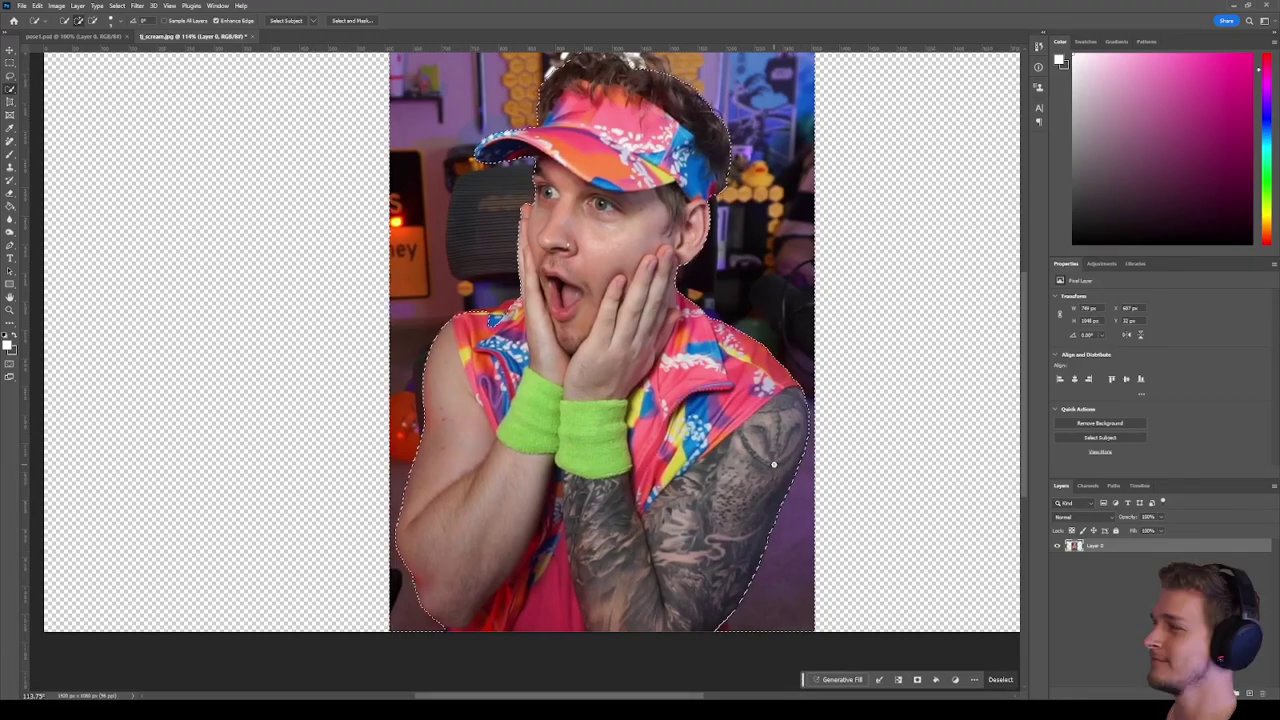
Delete the selected background as a trial and undo the deletion.
{"action": "scroll", "coordinate": [747, 455], "scroll_direction": "down", "scroll_amount": 3, "text": "alt"}
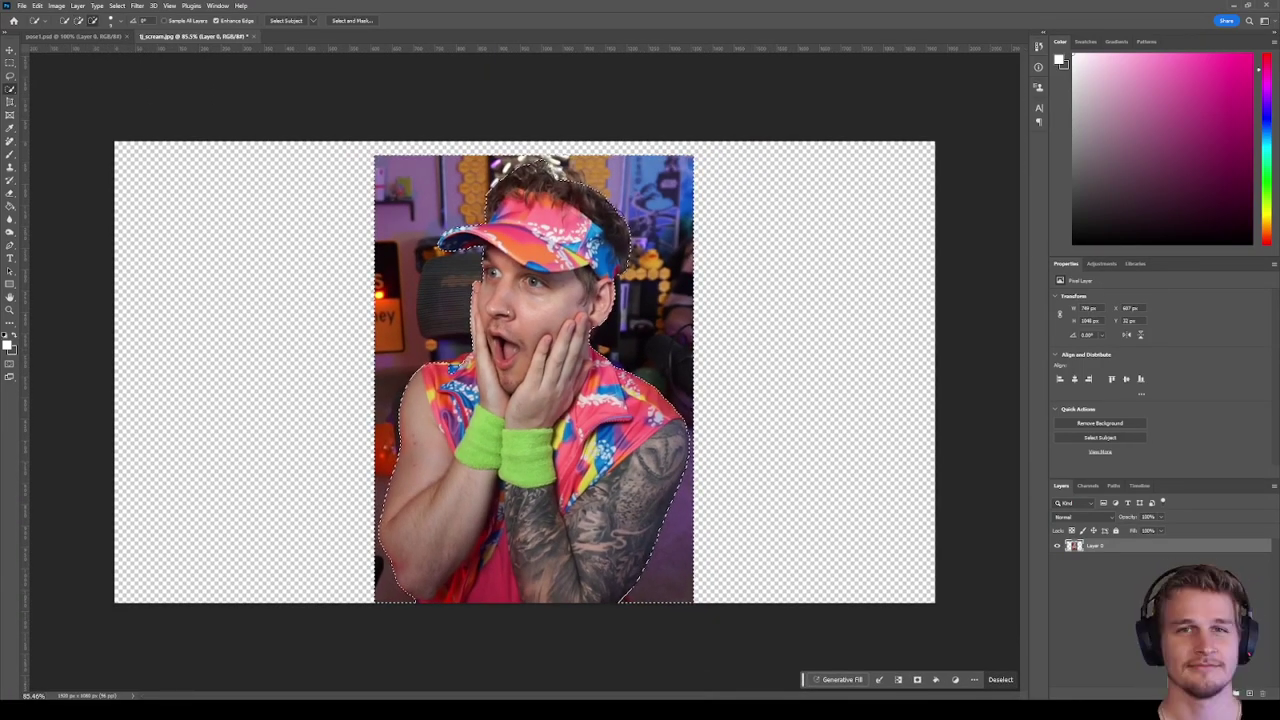
{"action": "key", "text": "ctrl+d"}
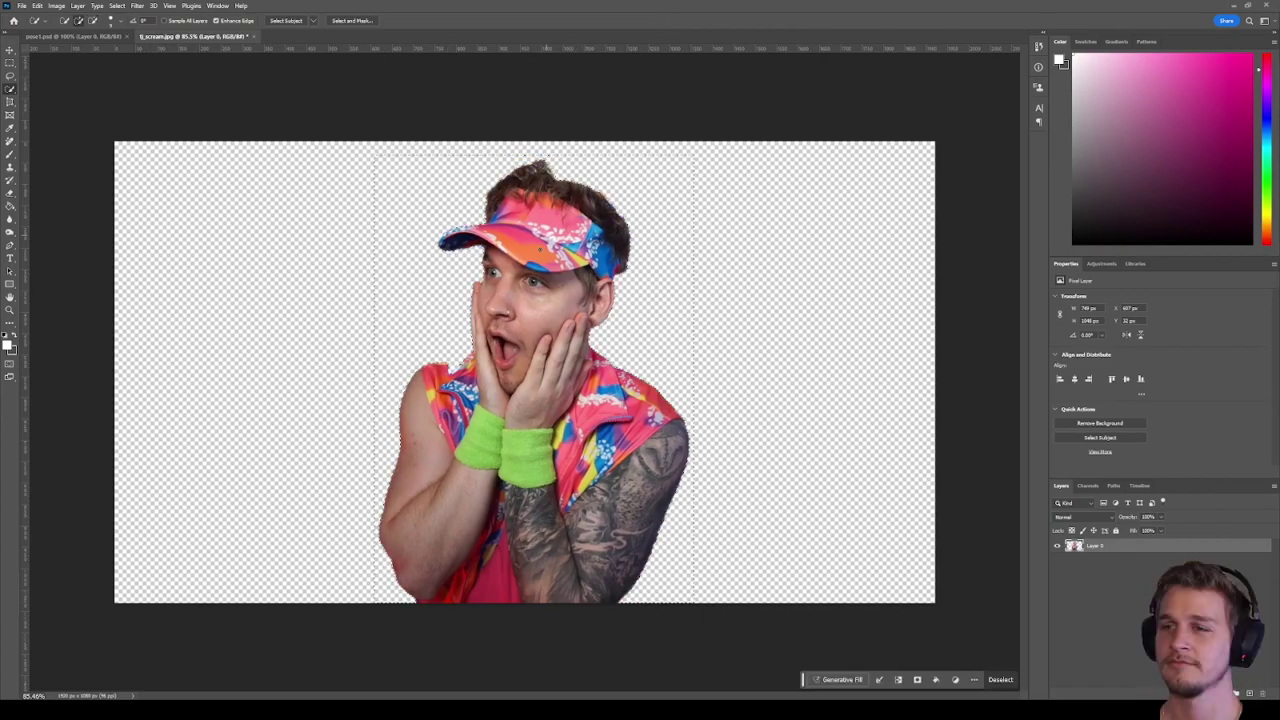
{"action": "key", "text": "ctrl+z"}
Subtract the shirt's shoulder and collar beside the untattooed arm from the background selection.
{"action": "scroll", "coordinate": [446, 370], "scroll_direction": "up", "scroll_amount": 5}
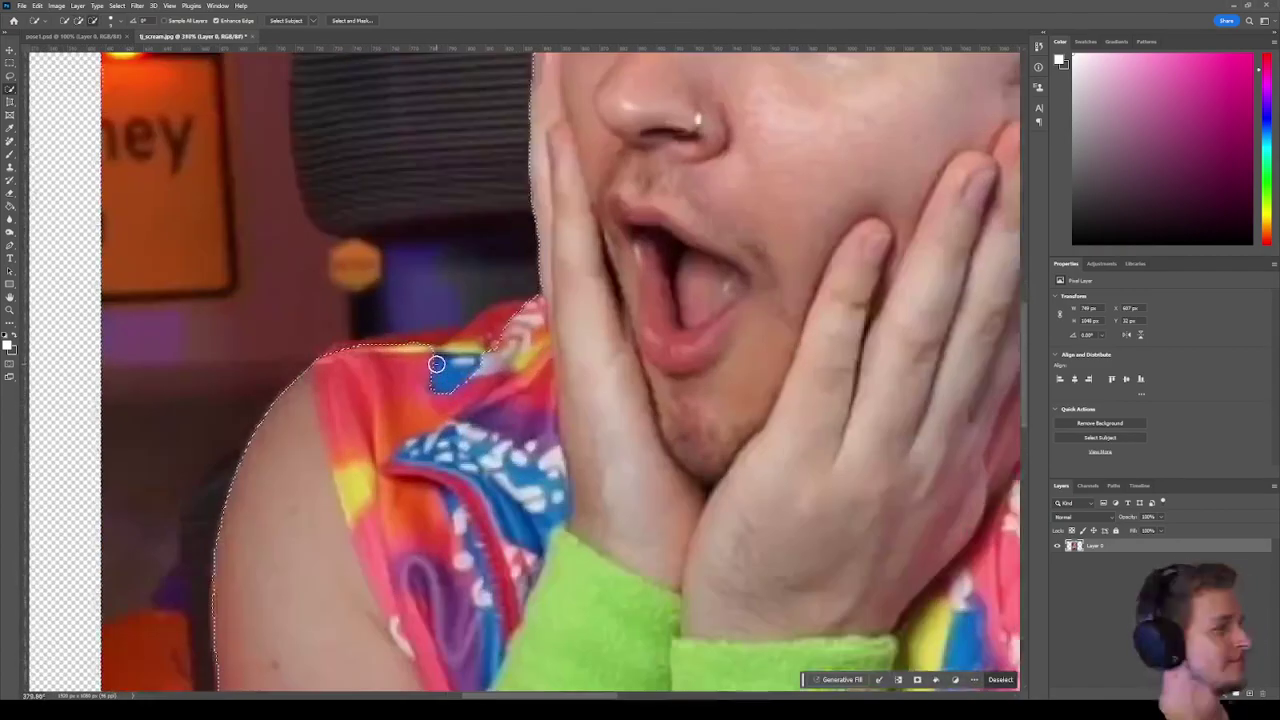
{"action": "mouse_move", "coordinate": [422, 362]}
{"action": "left_mouse_down"}
{"action": "mouse_move", "coordinate": [477, 352]}
{"action": "mouse_move", "coordinate": [503, 331]}
{"action": "left_mouse_up"}
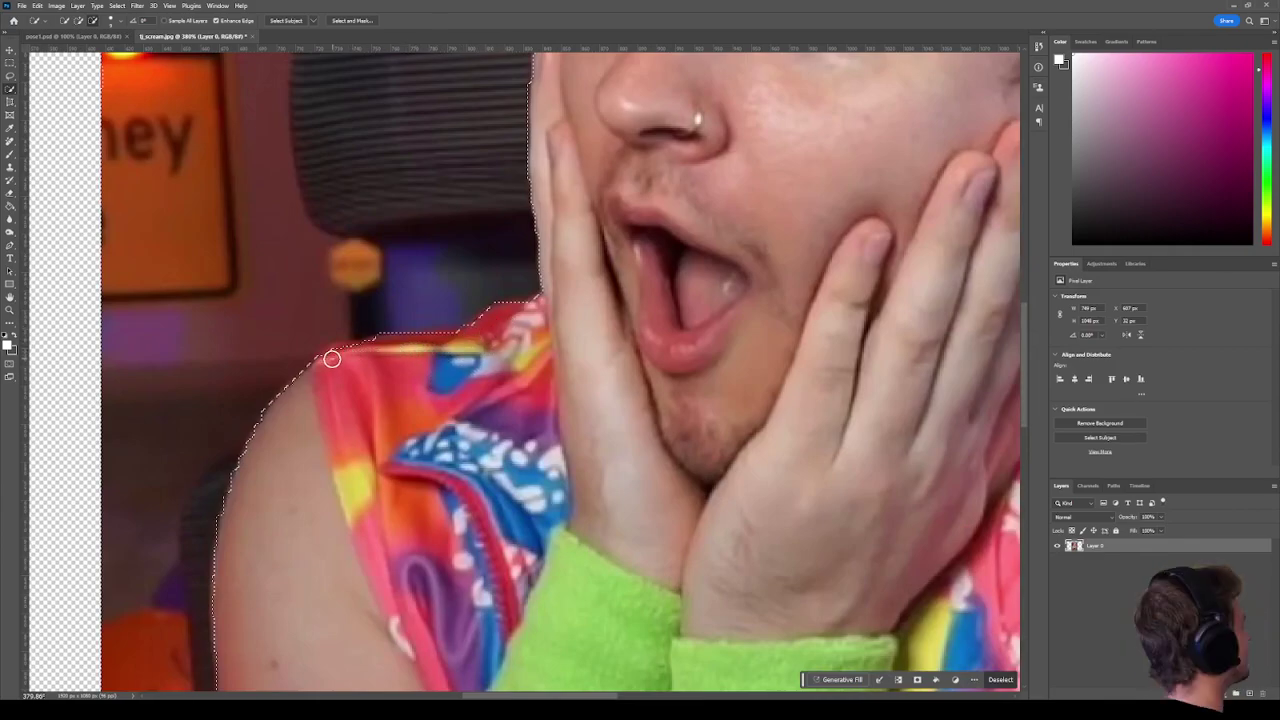
{"action": "left_click_drag", "start_coordinate": [332, 358], "coordinate": [453, 346]}
{"action": "mouse_move", "coordinate": [356, 349]}
{"action": "left_mouse_down"}
{"action": "mouse_move", "coordinate": [467, 342]}
{"action": "mouse_move", "coordinate": [416, 340]}
{"action": "mouse_move", "coordinate": [453, 343]}
{"action": "left_mouse_up"}
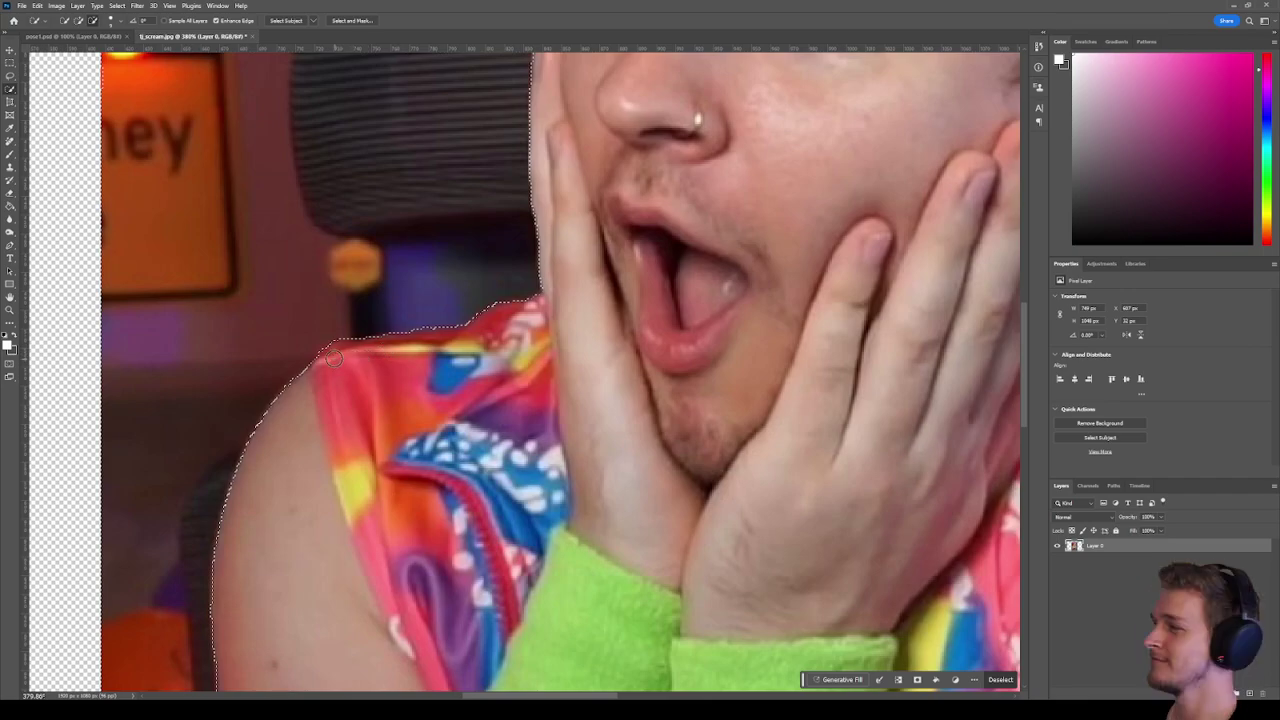
Check the selection outline around the whole figure and closely around the hair and visor.
{"action": "scroll", "coordinate": [400, 352], "scroll_direction": "down", "scroll_amount": 3}
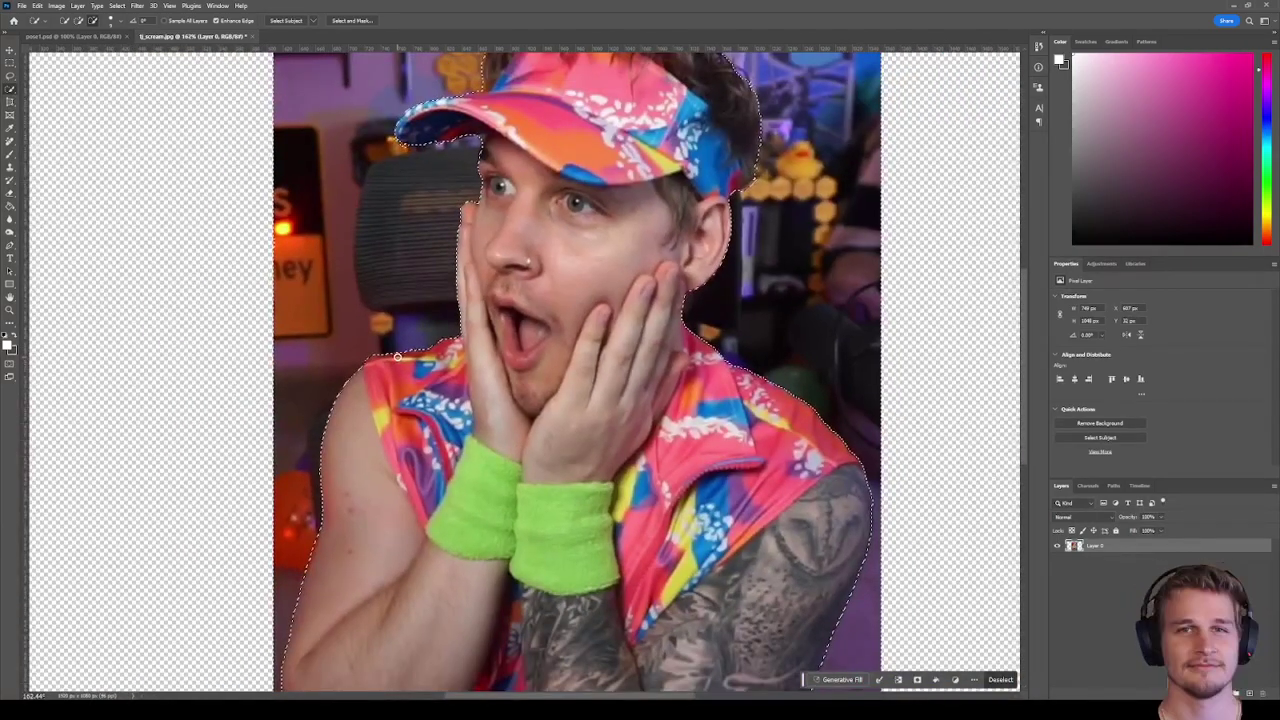
{"action": "scroll", "coordinate": [400, 356], "scroll_direction": "down", "scroll_amount": 2}
{"action": "scroll", "coordinate": [464, 376], "scroll_direction": "down", "scroll_amount": 1}
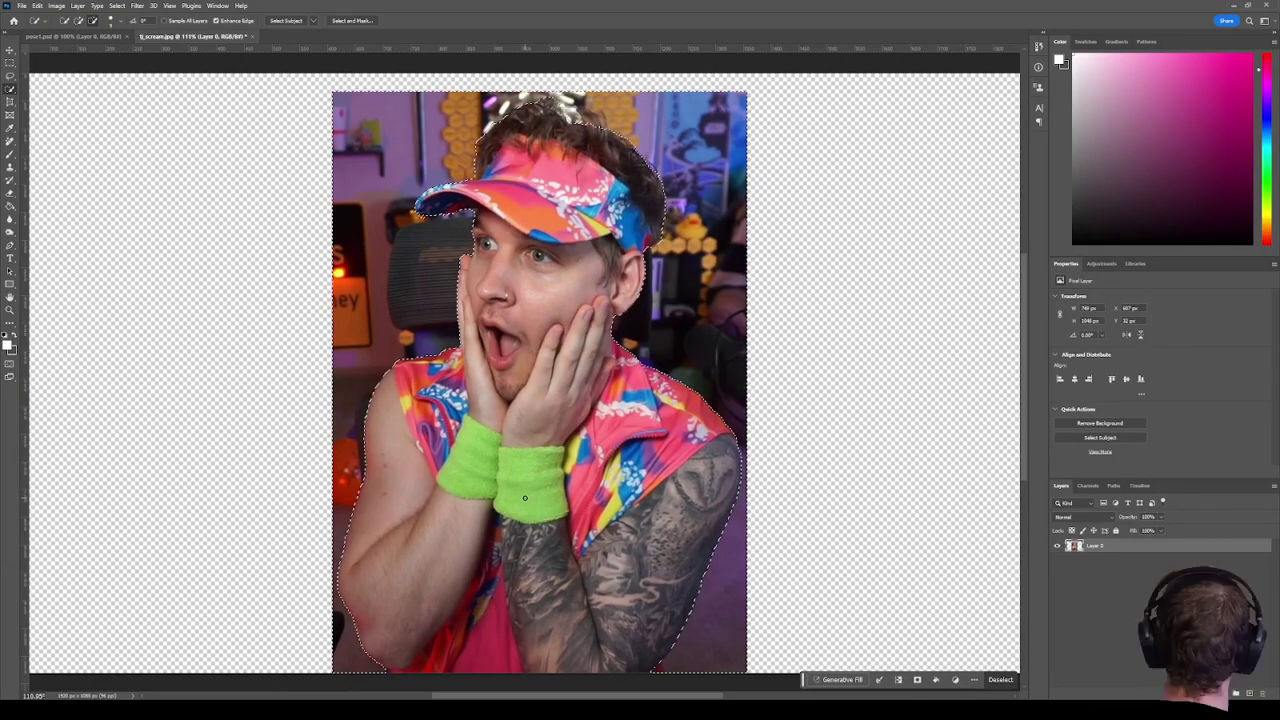
{"action": "scroll", "coordinate": [535, 498], "scroll_direction": "down", "scroll_amount": 1}
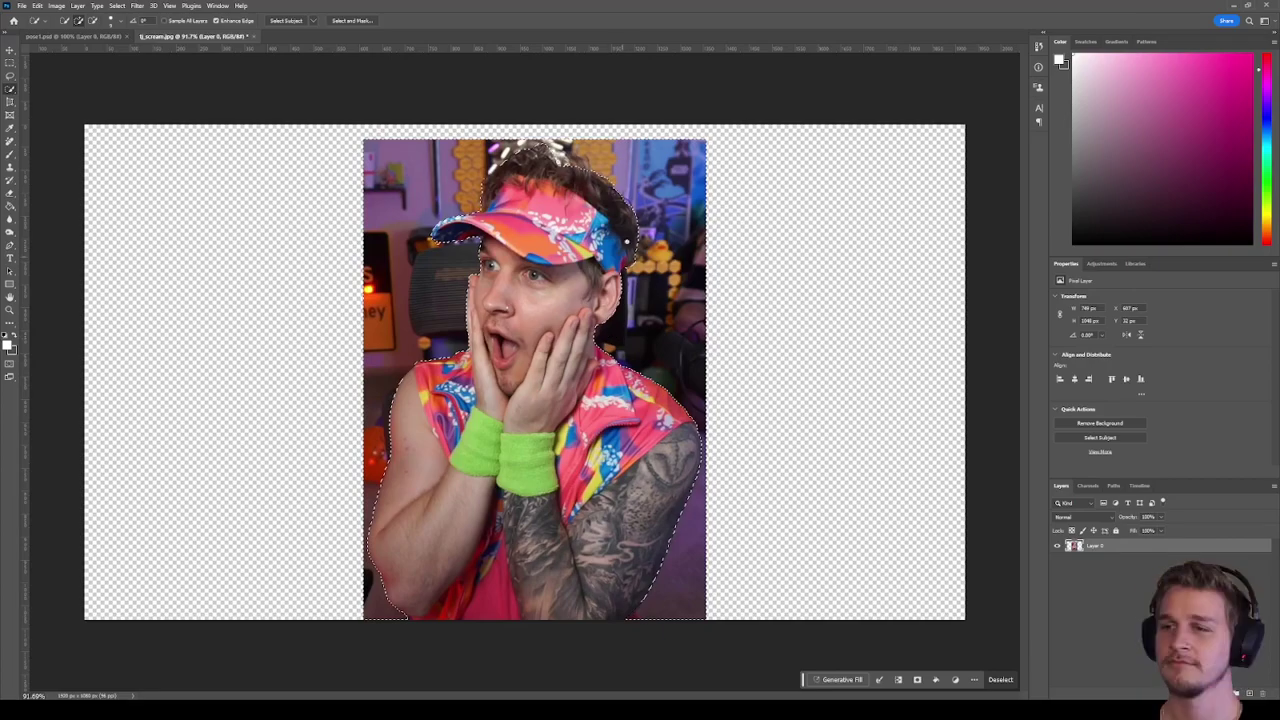
{"action": "scroll", "coordinate": [578, 180], "scroll_direction": "up", "scroll_amount": 5}
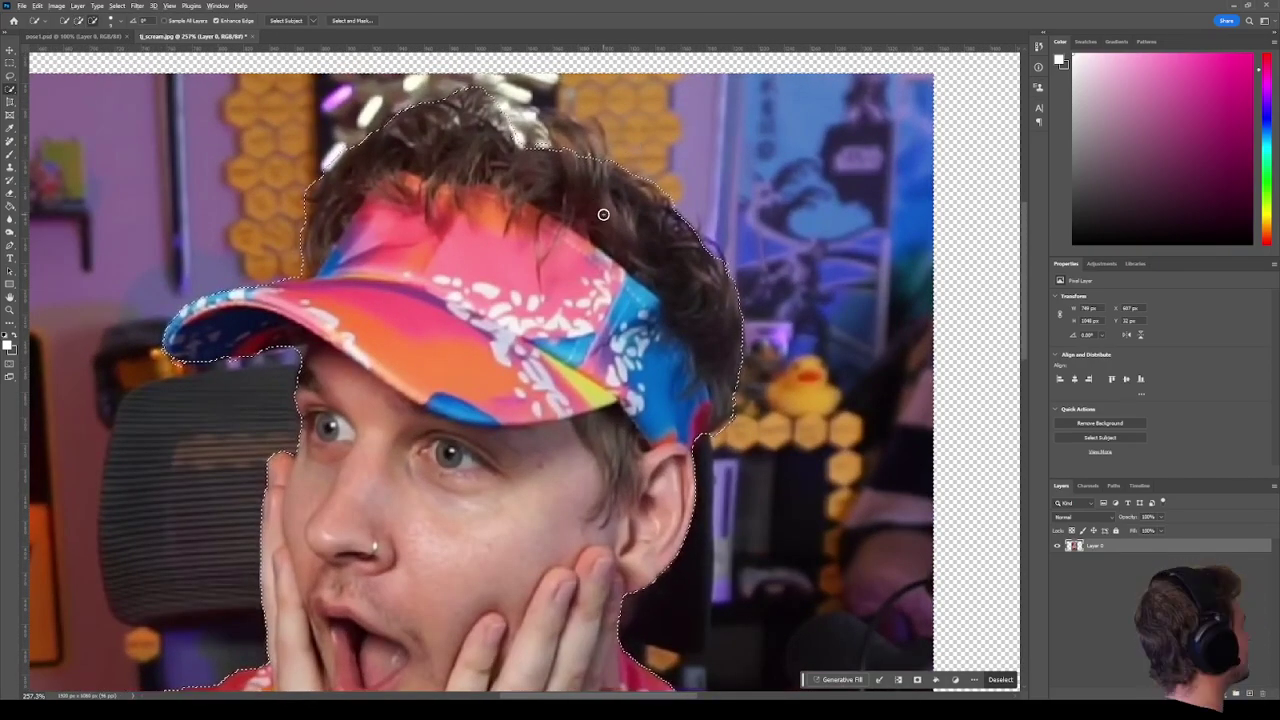
Delete the selected background around the man, leaving only the figure on Layer 0.
{"action": "scroll", "coordinate": [596, 213], "scroll_direction": "down", "scroll_amount": 2}
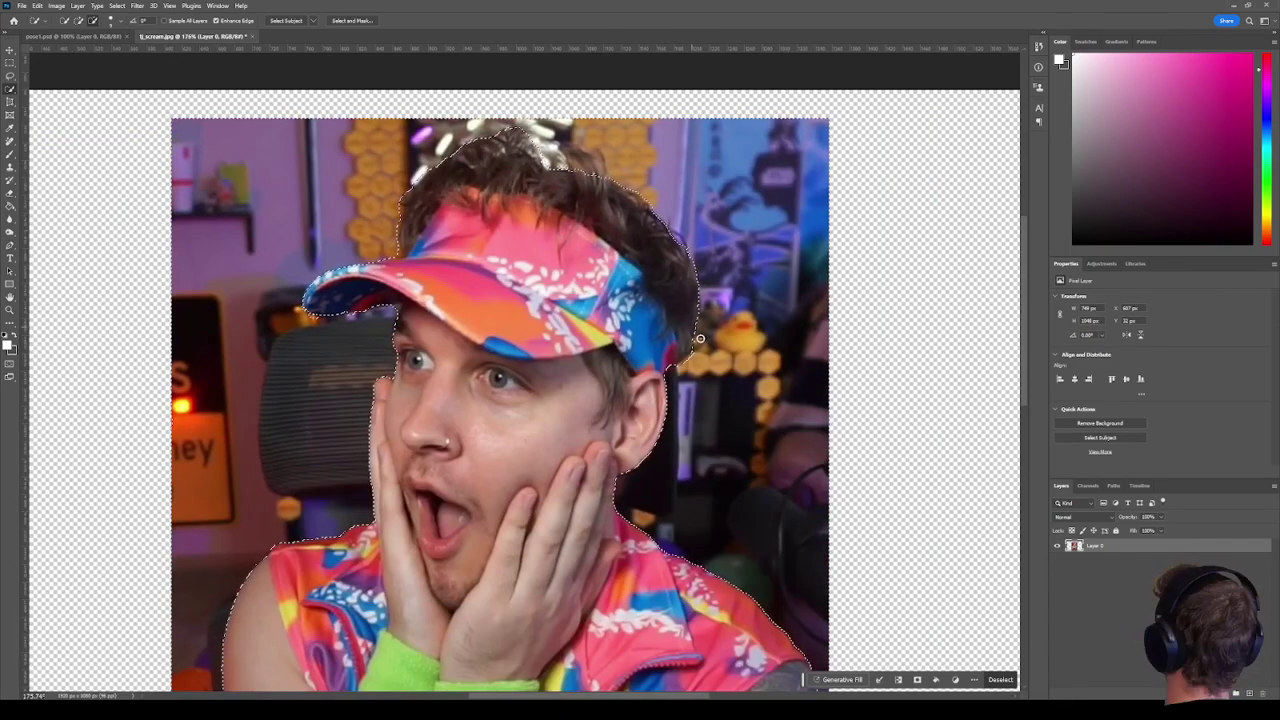
{"action": "scroll", "coordinate": [694, 360], "scroll_direction": "up", "scroll_amount": 2}
{"action": "scroll", "coordinate": [680, 330], "scroll_direction": "down", "scroll_amount": 4}
{"action": "scroll", "coordinate": [677, 320], "scroll_direction": "up", "scroll_amount": 2}
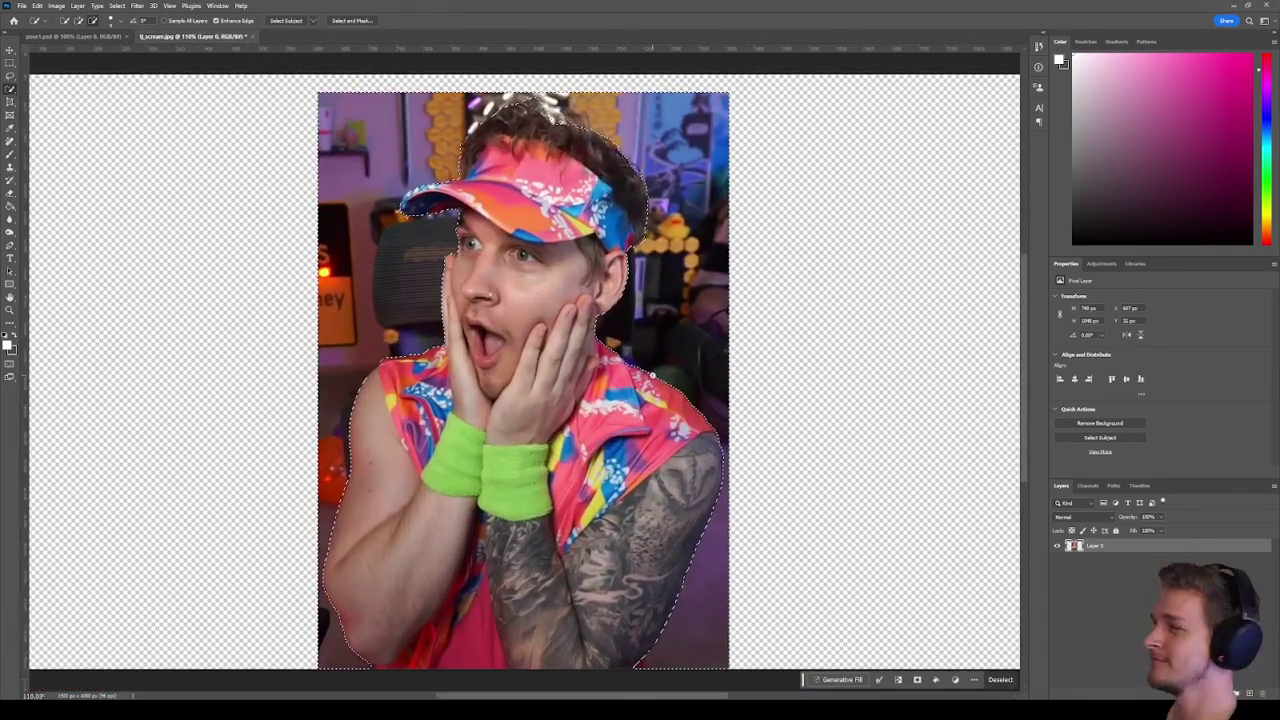
{"action": "scroll", "coordinate": [660, 350], "scroll_direction": "down", "scroll_amount": 1}
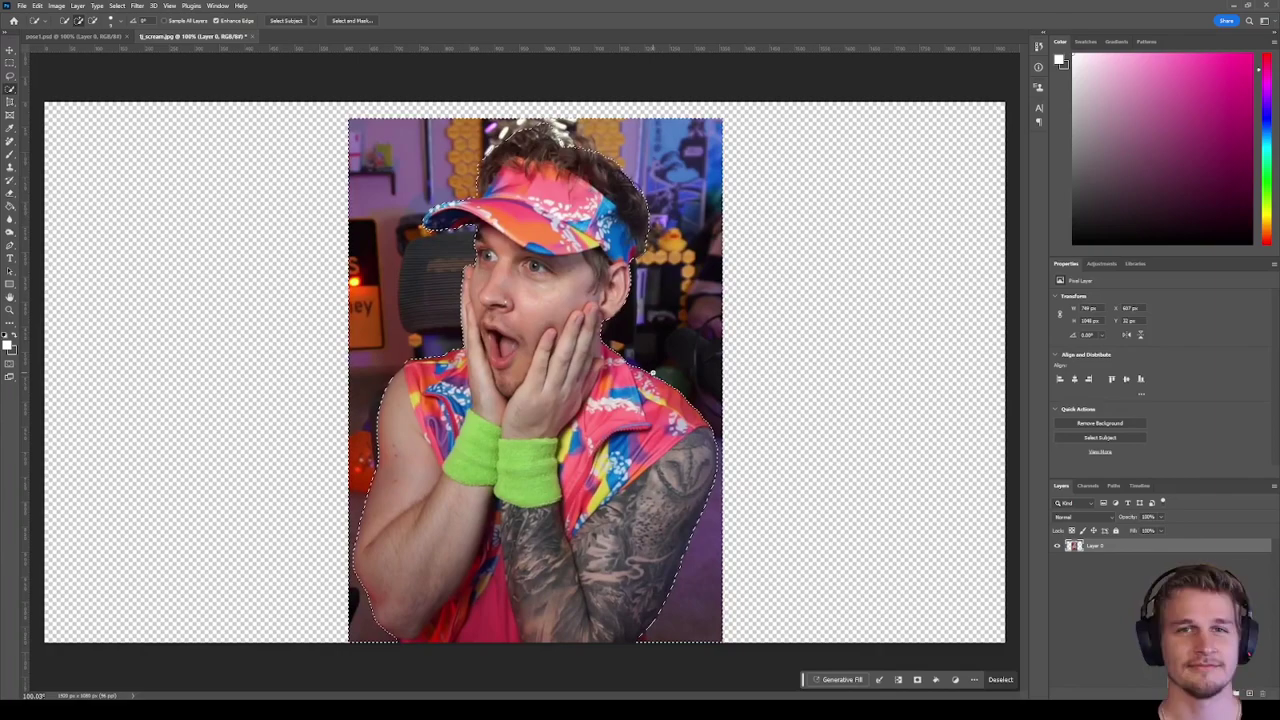
{"action": "key", "text": "Delete"}
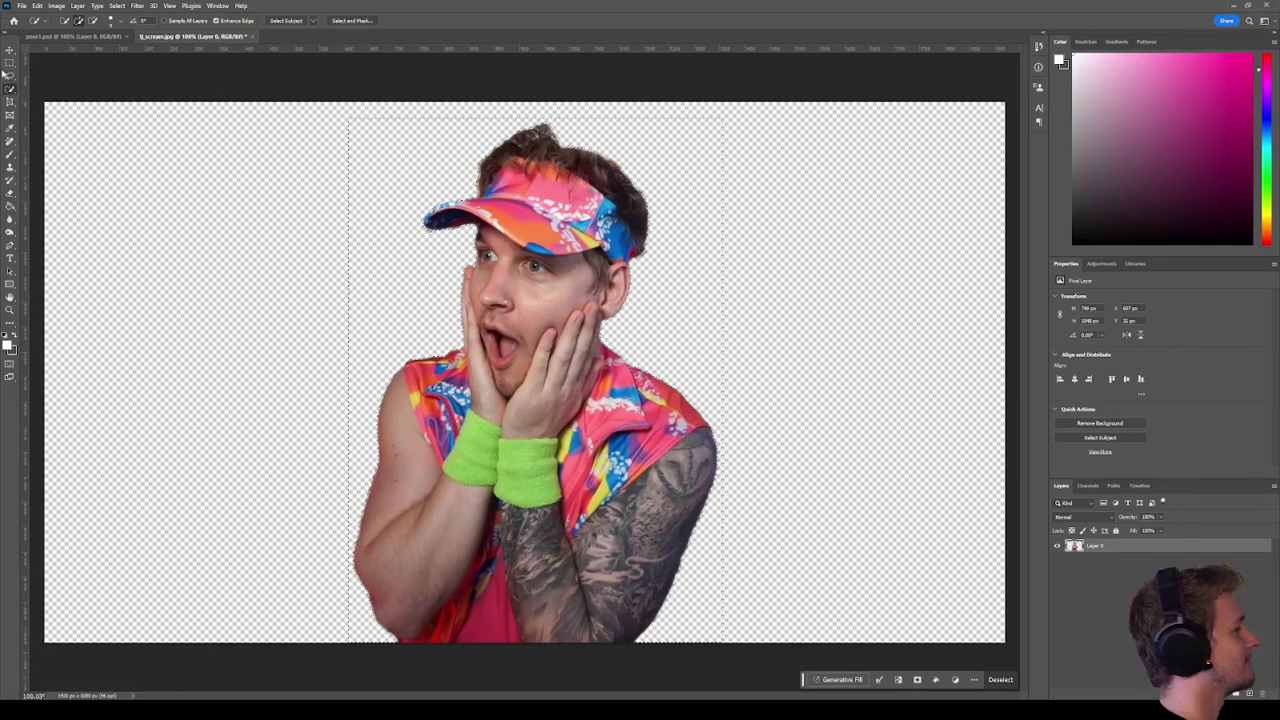
Clear stray background remnants in the empty areas beside and above the figure using rectangular marquee selections, and deselect.
{"action": "key", "text": "m"}
{"action": "mouse_move", "coordinate": [250, 103]}
{"action": "left_mouse_down"}
{"action": "mouse_move", "coordinate": [393, 326]}
{"action": "mouse_move", "coordinate": [368, 355]}
{"action": "mouse_move", "coordinate": [350, 480]}
{"action": "mouse_move", "coordinate": [351, 686]}
{"action": "left_mouse_up"}
{"action": "left_click_drag", "start_coordinate": [334, 96], "coordinate": [566, 106]}
{"action": "left_click", "coordinate": [670, 100]}
{"action": "left_click_drag", "start_coordinate": [680, 98], "coordinate": [789, 387]}
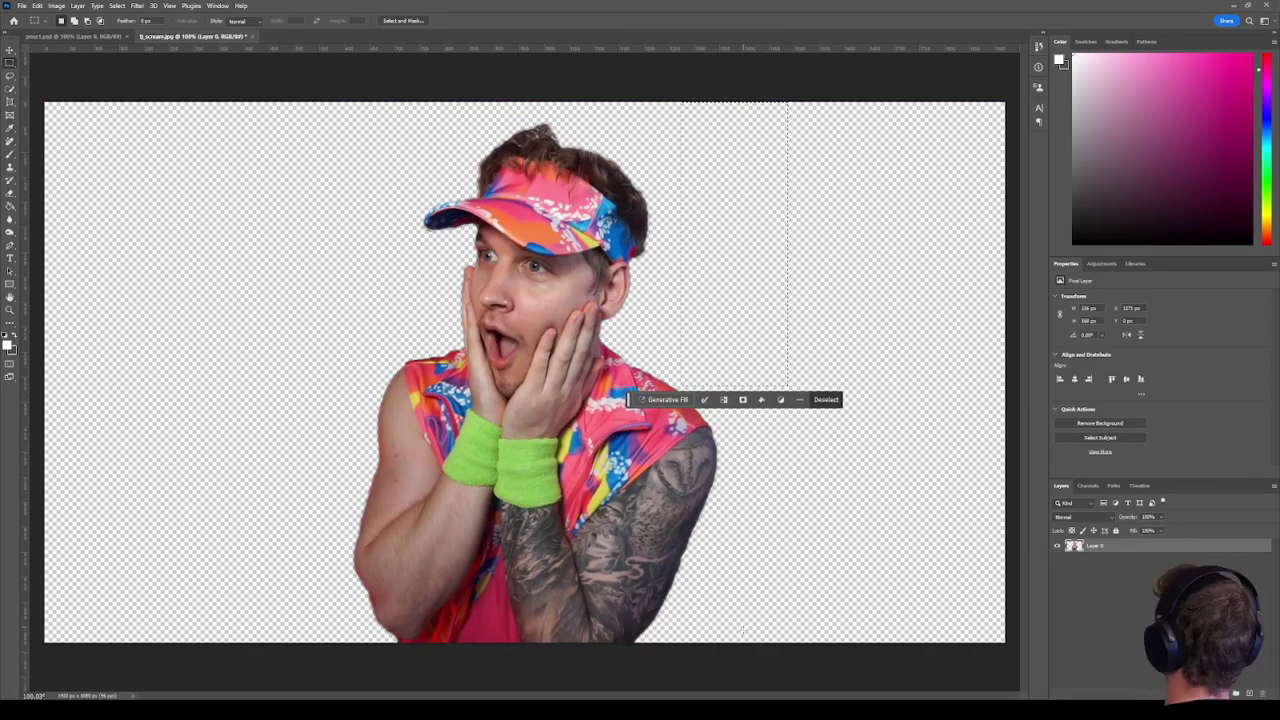
{"action": "key", "text": "ctrl+d"}
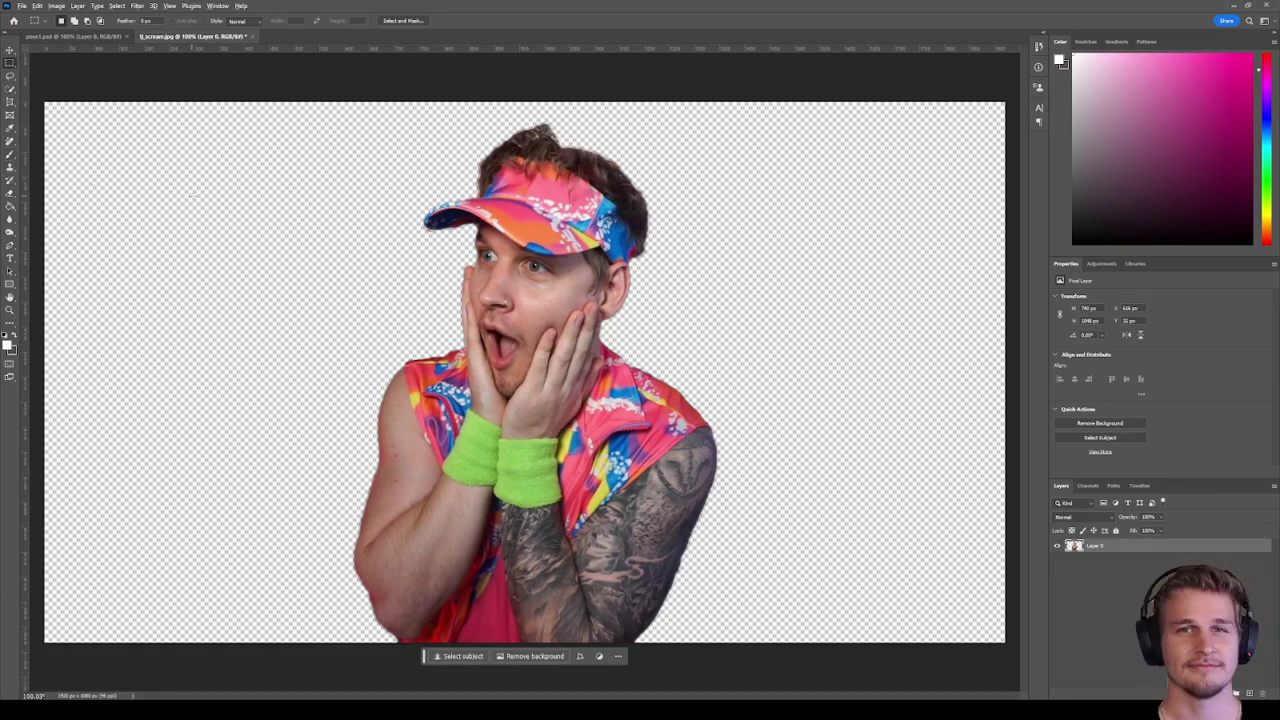
Erase the leftover background fringe along the hair behind the visor, down to the top of the ear, with the Eraser tool.
{"action": "scroll", "coordinate": [524, 372], "scroll_direction": "down", "scroll_amount": 1}
{"action": "left_click", "coordinate": [10, 193]}
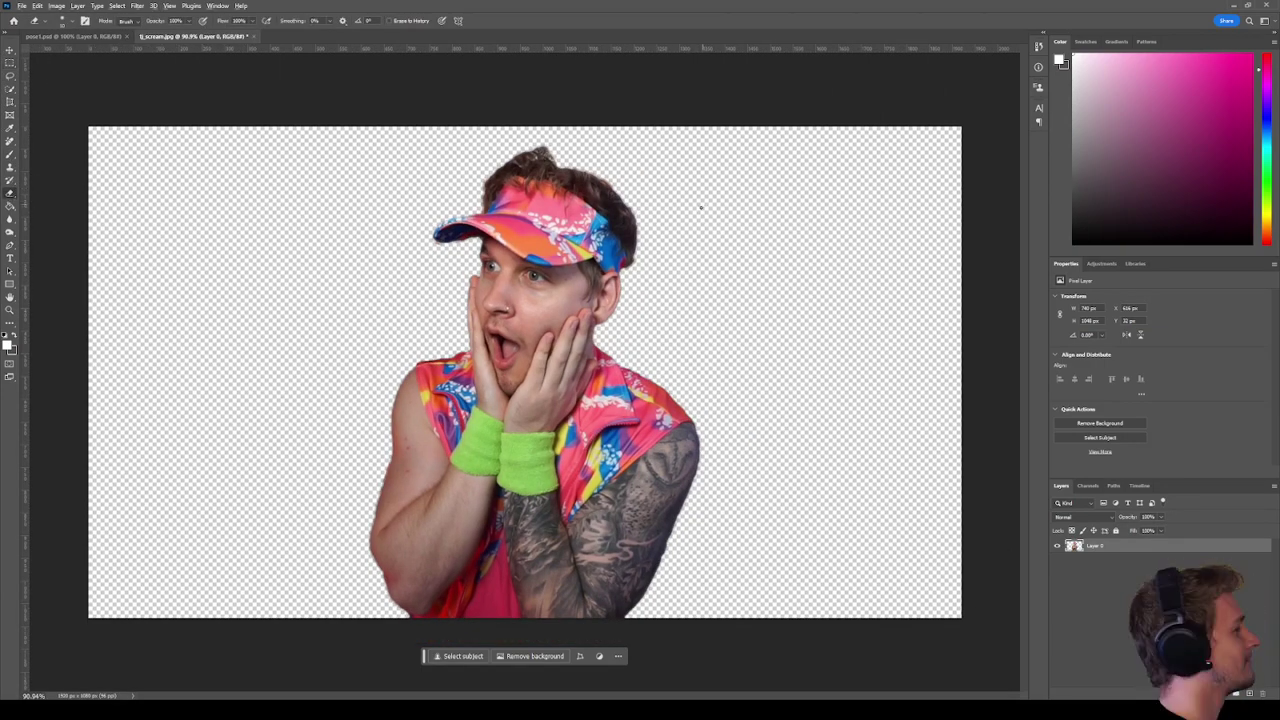
{"action": "scroll", "coordinate": [701, 207], "scroll_direction": "up", "scroll_amount": 6}
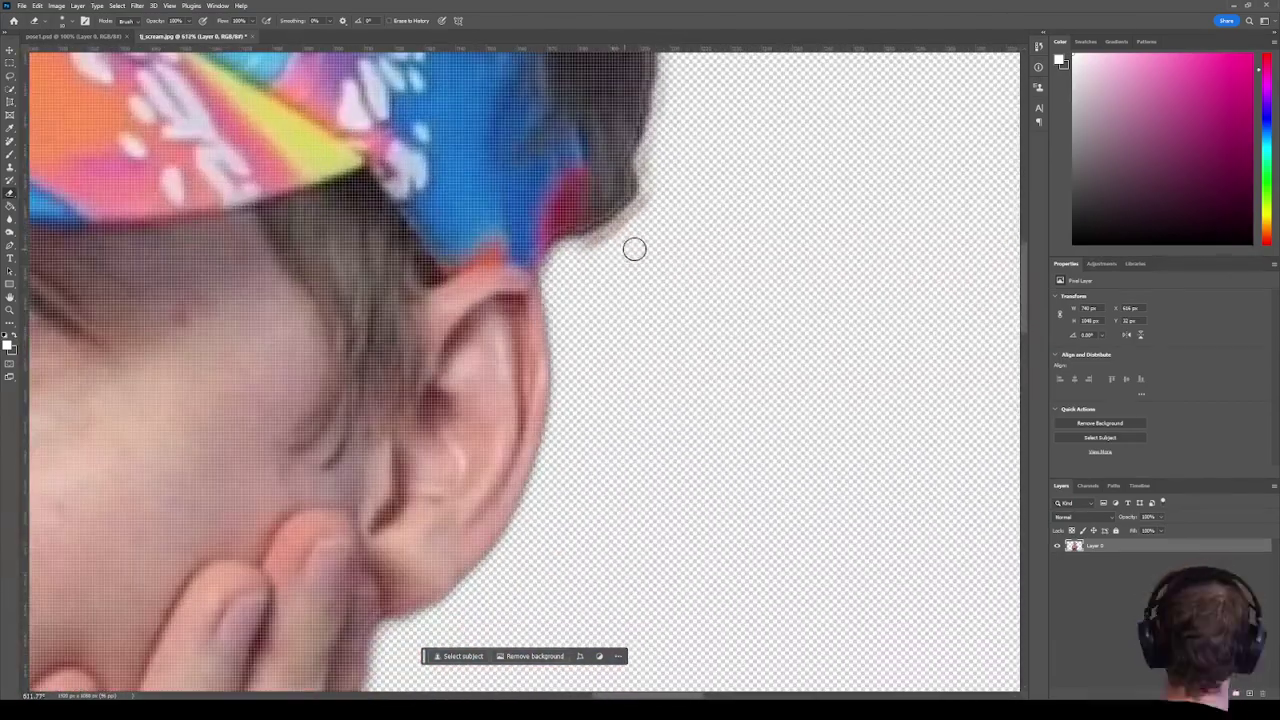
{"action": "left_click_drag", "start_coordinate": [634, 249], "coordinate": [580, 457]}
{"action": "left_click_drag", "start_coordinate": [634, 263], "coordinate": [614, 429]}
{"action": "left_click_drag", "start_coordinate": [590, 200], "coordinate": [660, 300]}
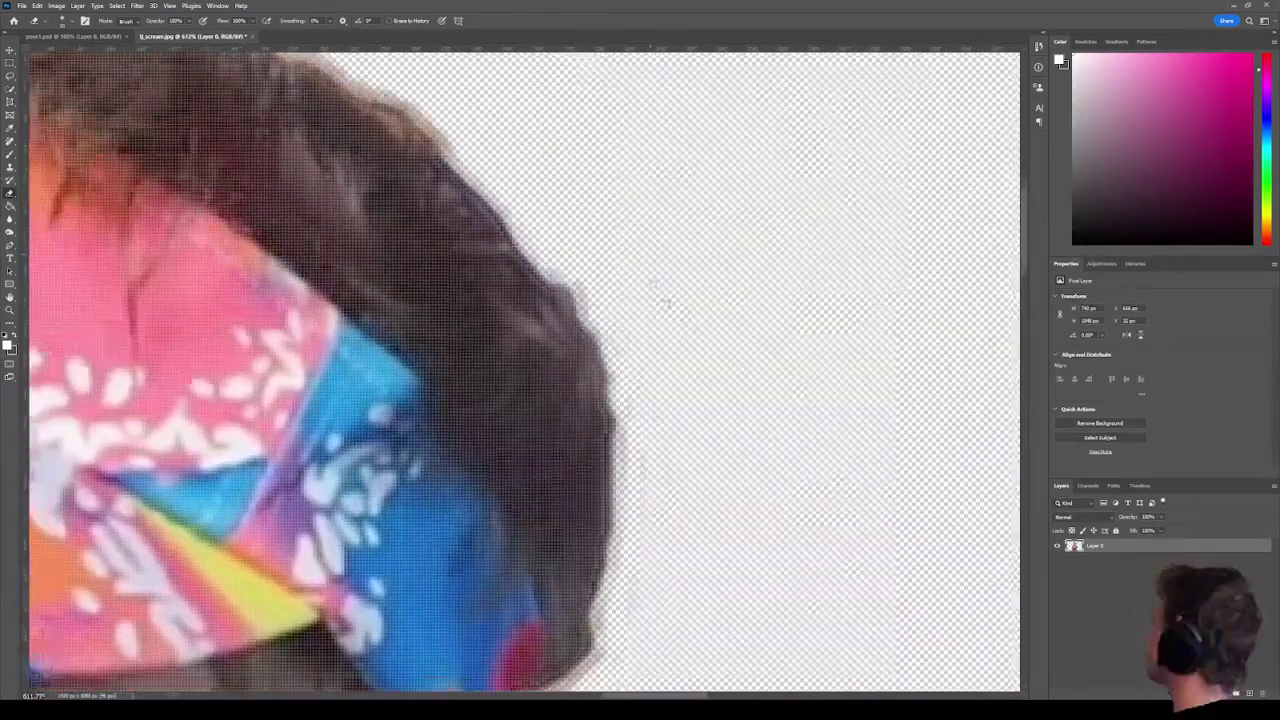
{"action": "mouse_move", "coordinate": [385, 65]}
{"action": "left_mouse_down"}
{"action": "mouse_move", "coordinate": [666, 391]}
{"action": "mouse_move", "coordinate": [611, 340]}
{"action": "mouse_move", "coordinate": [668, 400]}
{"action": "mouse_move", "coordinate": [694, 460]}
{"action": "mouse_move", "coordinate": [700, 603]}
{"action": "mouse_move", "coordinate": [580, 423]}
{"action": "left_mouse_up"}
{"action": "mouse_move", "coordinate": [571, 271]}
{"action": "left_mouse_down"}
{"action": "mouse_move", "coordinate": [572, 423]}
{"action": "mouse_move", "coordinate": [554, 525]}
{"action": "mouse_move", "coordinate": [510, 569]}
{"action": "mouse_move", "coordinate": [480, 573]}
{"action": "mouse_move", "coordinate": [541, 552]}
{"action": "mouse_move", "coordinate": [560, 524]}
{"action": "mouse_move", "coordinate": [461, 594]}
{"action": "mouse_move", "coordinate": [570, 547]}
{"action": "left_mouse_up"}
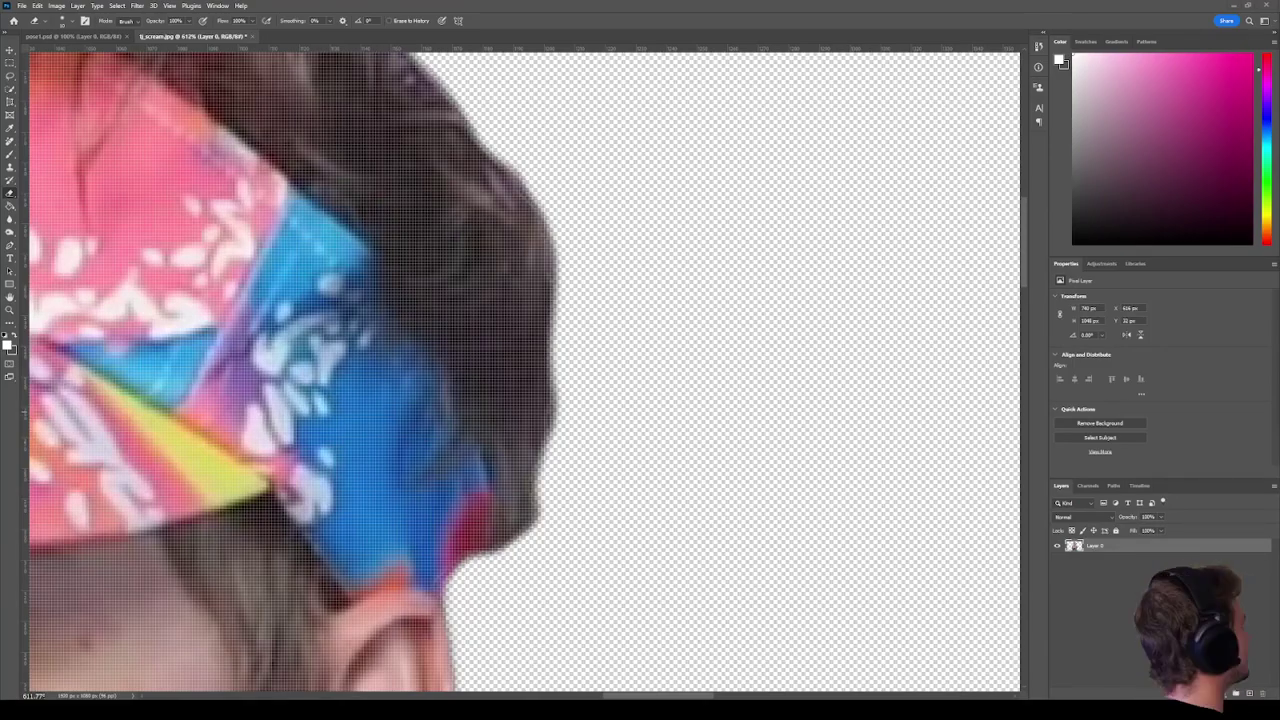
Erase the thin background fringe around the outer edge of the ear, down to the earlobe.
{"action": "scroll", "coordinate": [626, 339], "scroll_direction": "down", "scroll_amount": 5}
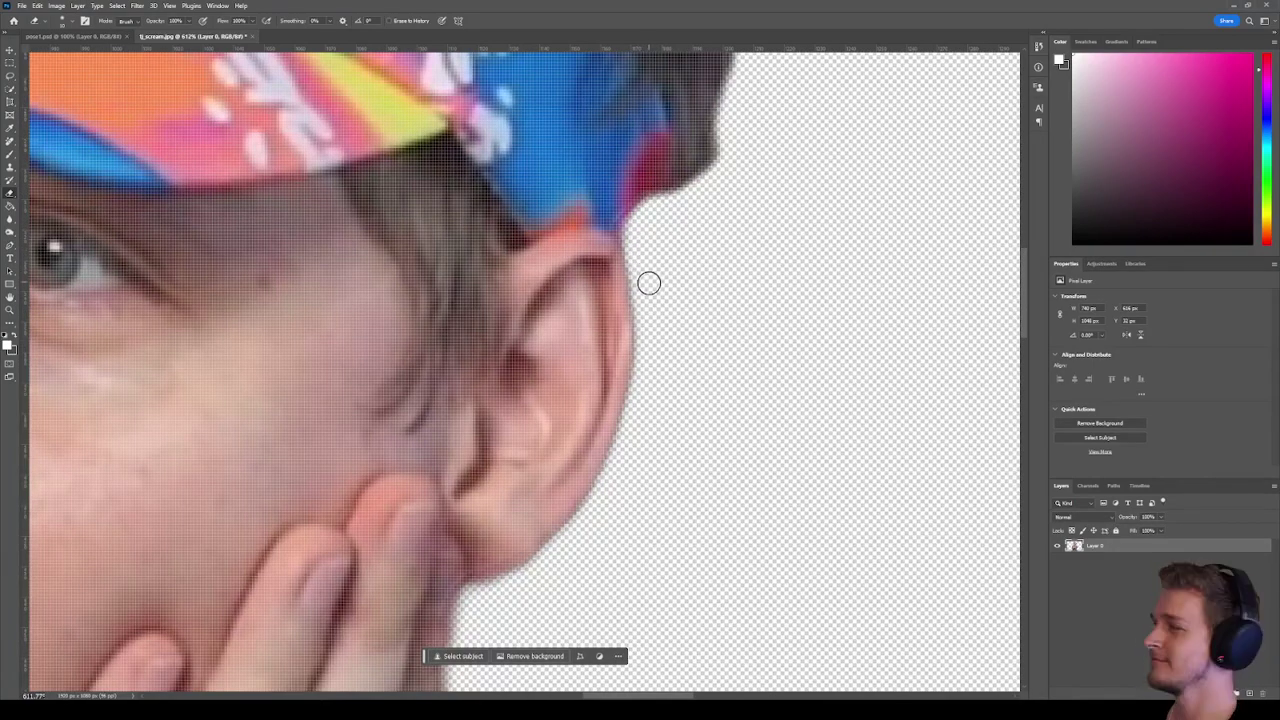
{"action": "mouse_move", "coordinate": [648, 283]}
{"action": "left_mouse_down"}
{"action": "mouse_move", "coordinate": [645, 383]}
{"action": "mouse_move", "coordinate": [608, 481]}
{"action": "mouse_move", "coordinate": [582, 525]}
{"action": "mouse_move", "coordinate": [485, 599]}
{"action": "left_mouse_up"}
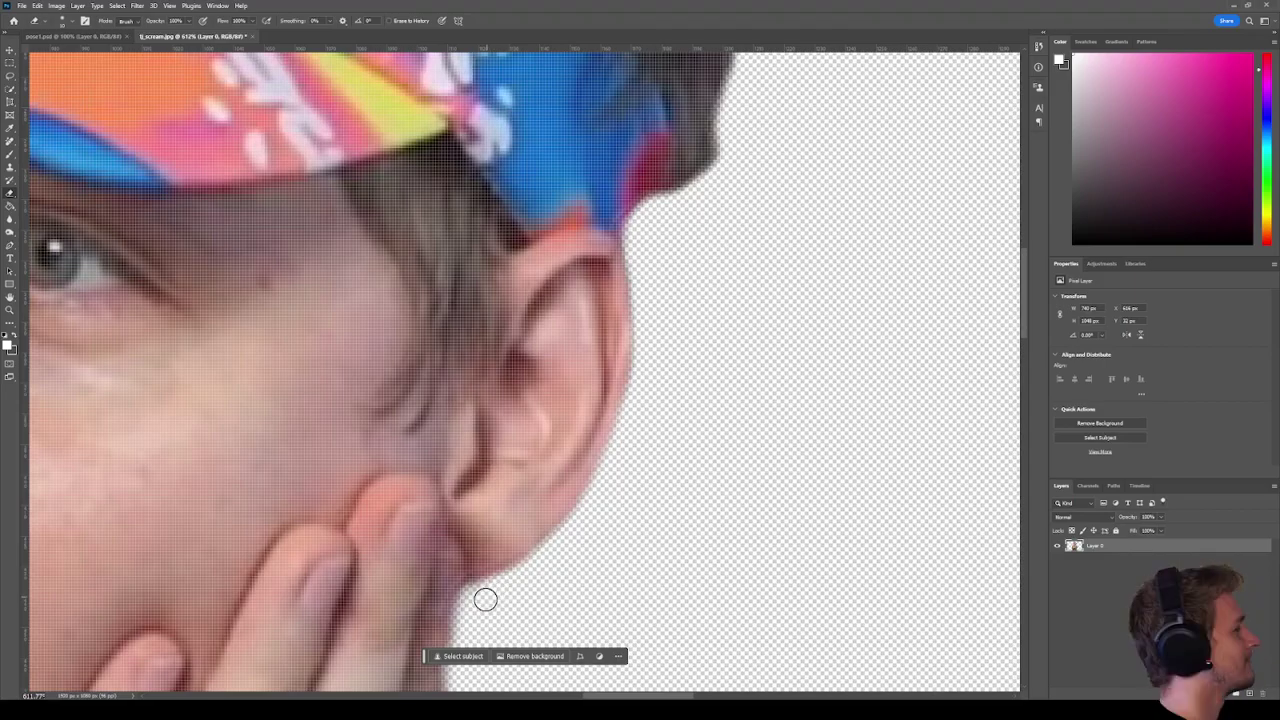
{"action": "left_click_drag", "start_coordinate": [643, 244], "coordinate": [643, 291]}
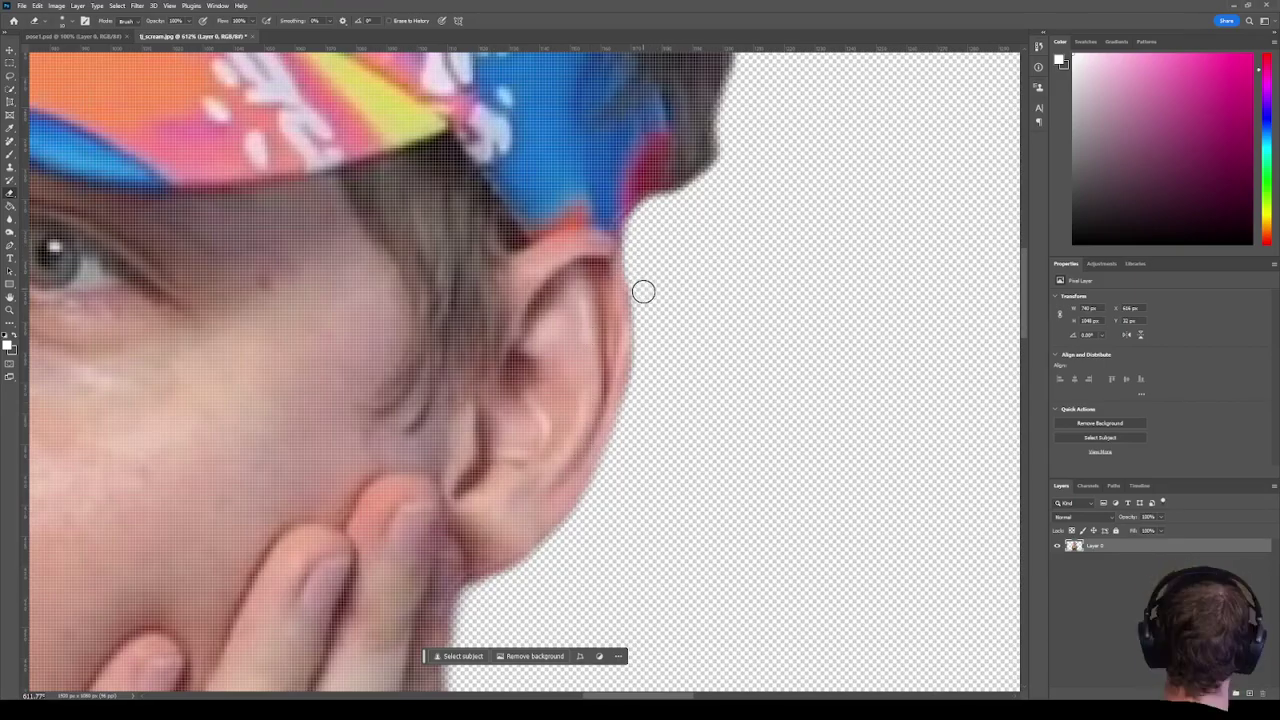
{"action": "left_click_drag", "start_coordinate": [643, 375], "coordinate": [631, 427]}
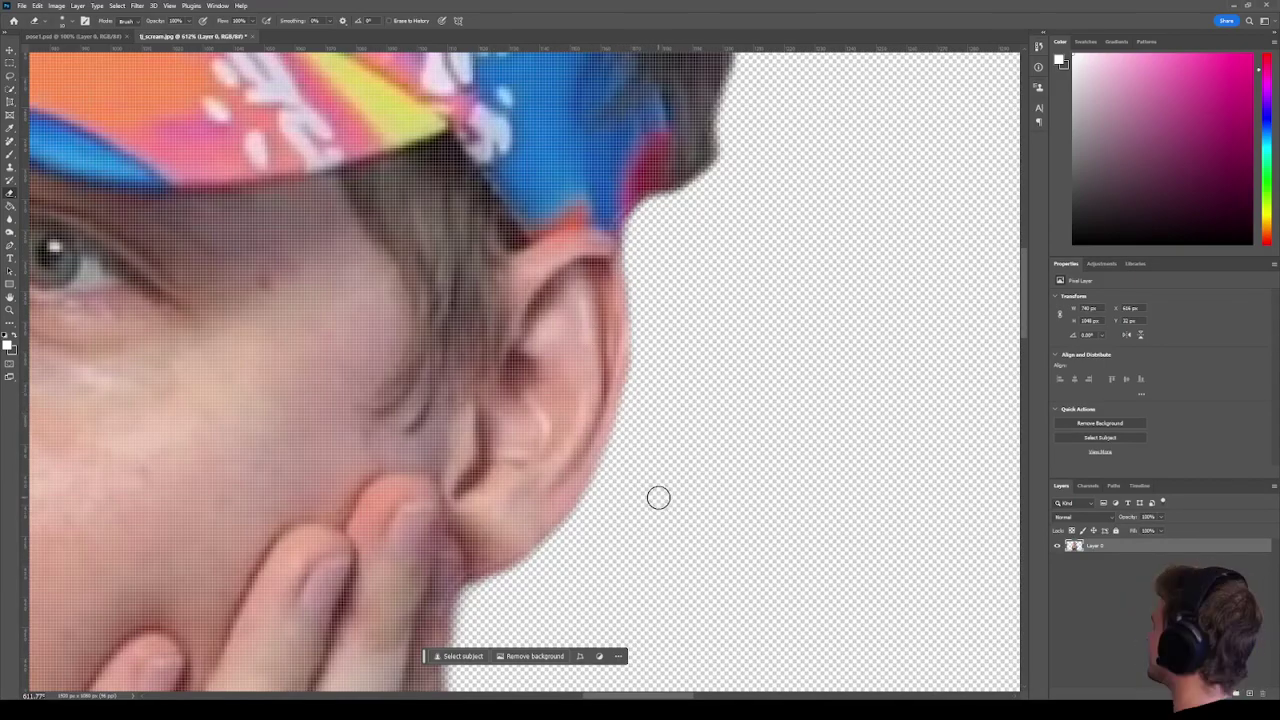
{"action": "scroll", "coordinate": [658, 497], "scroll_direction": "down", "scroll_amount": 5}
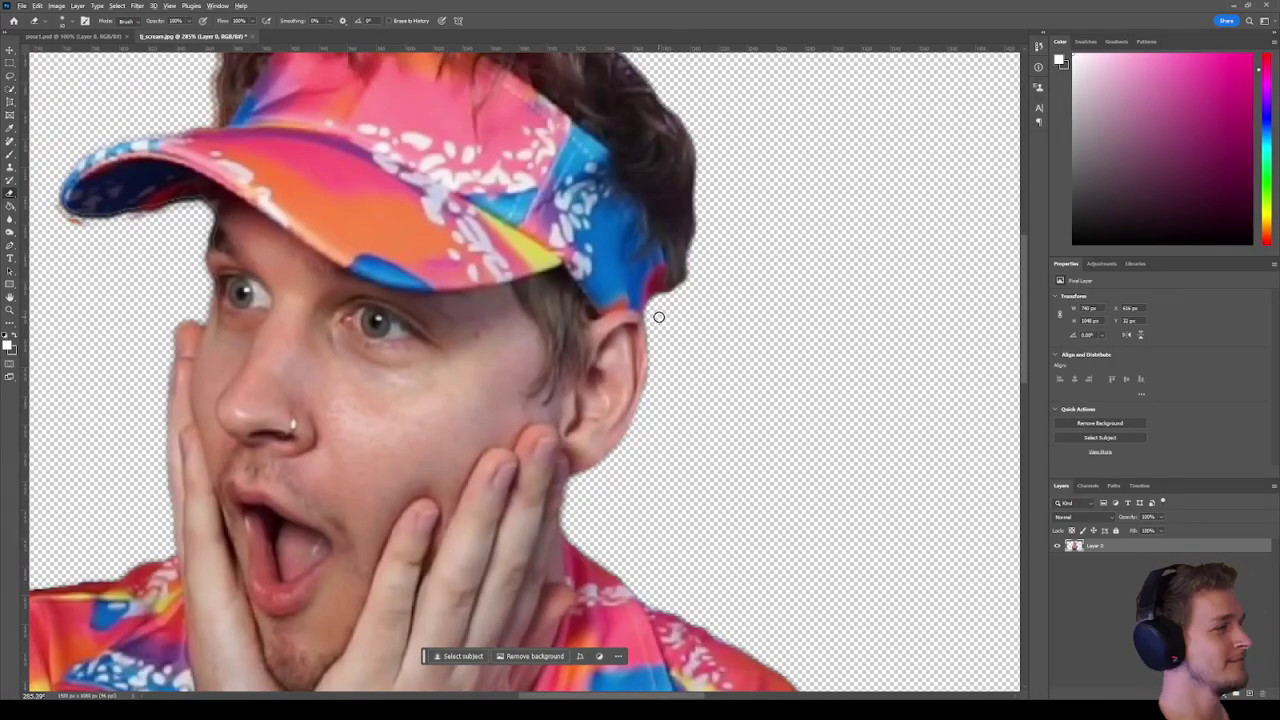
Erase the background fringe along the neck below the ear and the shirt's shoulder above the tattooed arm.
{"action": "scroll", "coordinate": [658, 318], "scroll_direction": "up", "scroll_amount": 6}
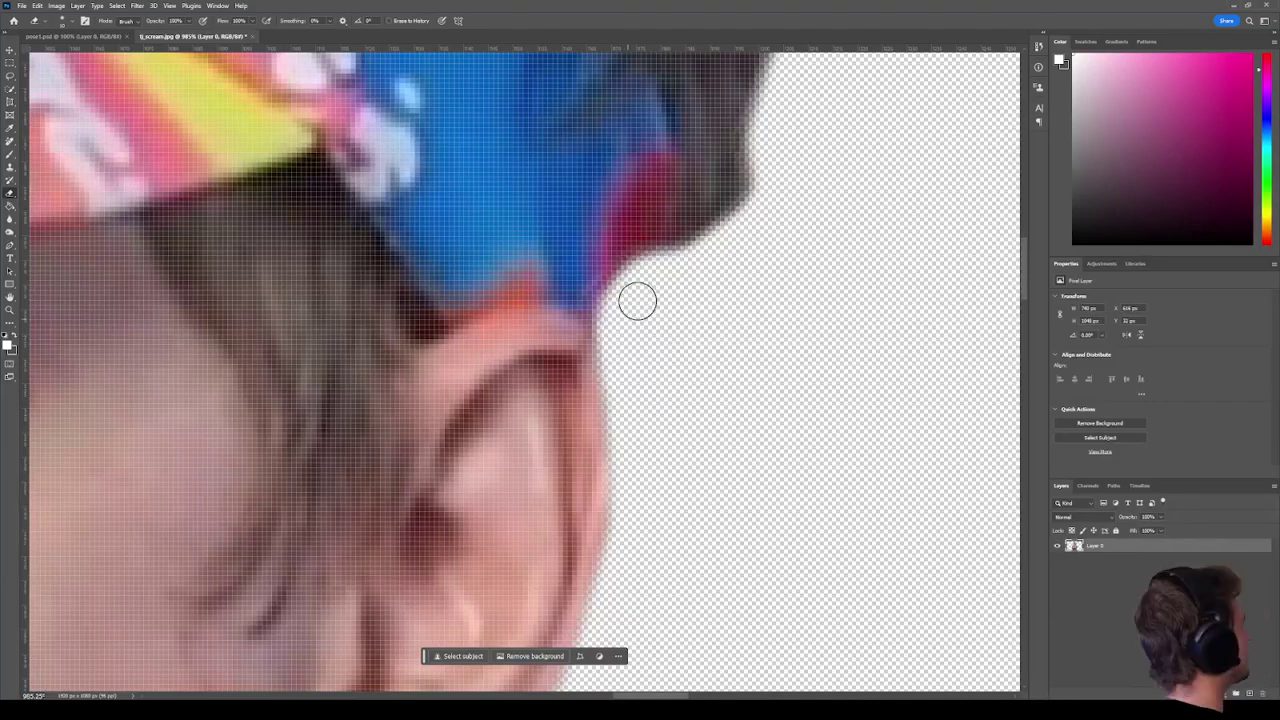
{"action": "scroll", "coordinate": [780, 240], "scroll_direction": "down", "scroll_amount": 6}
{"action": "scroll", "coordinate": [691, 463], "scroll_direction": "up", "scroll_amount": 5}
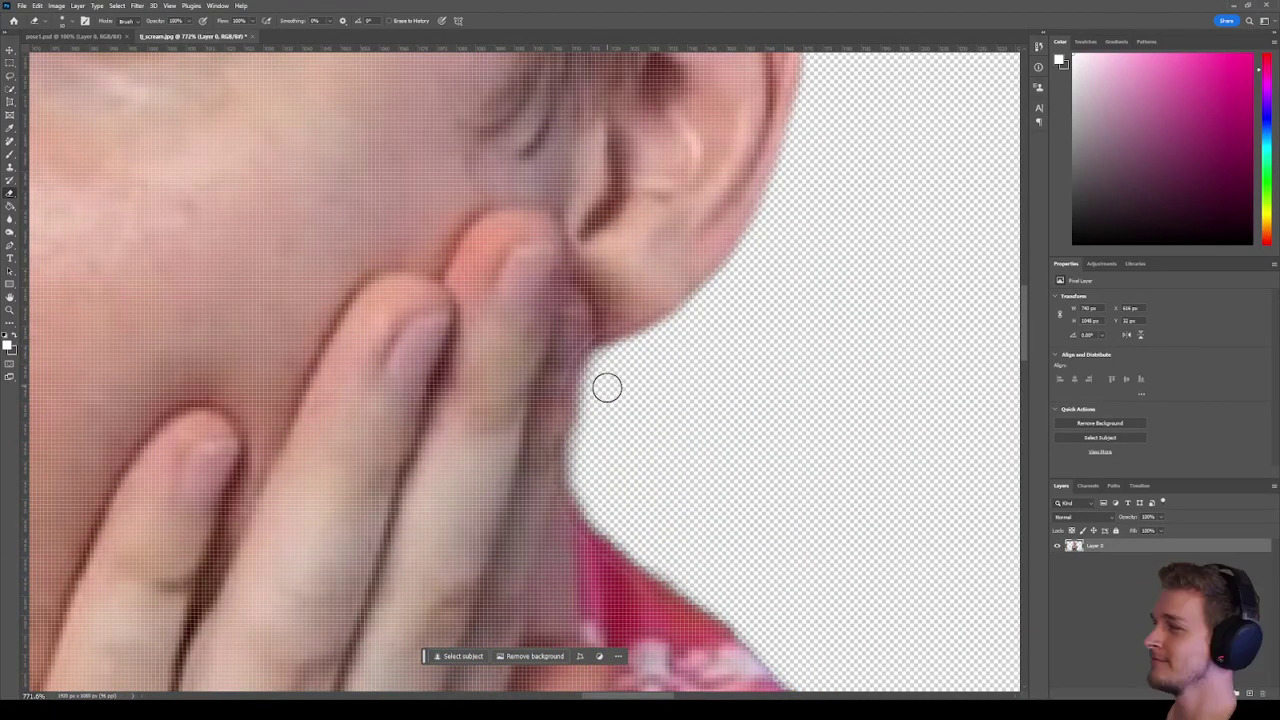
{"action": "mouse_move", "coordinate": [594, 446]}
{"action": "left_mouse_down"}
{"action": "mouse_move", "coordinate": [597, 494]}
{"action": "mouse_move", "coordinate": [626, 534]}
{"action": "mouse_move", "coordinate": [746, 623]}
{"action": "mouse_move", "coordinate": [777, 571]}
{"action": "mouse_move", "coordinate": [437, 226]}
{"action": "mouse_move", "coordinate": [368, 212]}
{"action": "left_mouse_up"}
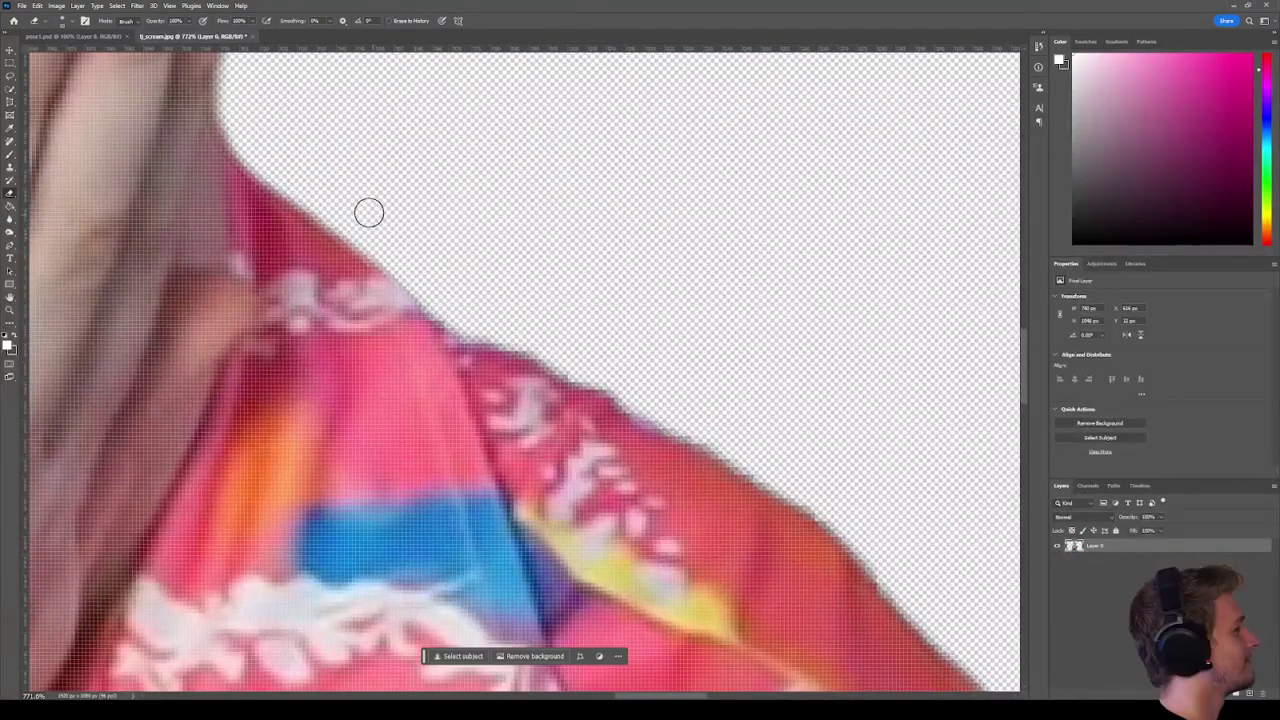
{"action": "mouse_move", "coordinate": [399, 253]}
{"action": "left_mouse_down"}
{"action": "mouse_move", "coordinate": [463, 323]}
{"action": "mouse_move", "coordinate": [609, 373]}
{"action": "mouse_move", "coordinate": [843, 519]}
{"action": "mouse_move", "coordinate": [960, 665]}
{"action": "mouse_move", "coordinate": [217, 148]}
{"action": "mouse_move", "coordinate": [336, 299]}
{"action": "mouse_move", "coordinate": [366, 391]}
{"action": "left_mouse_up"}
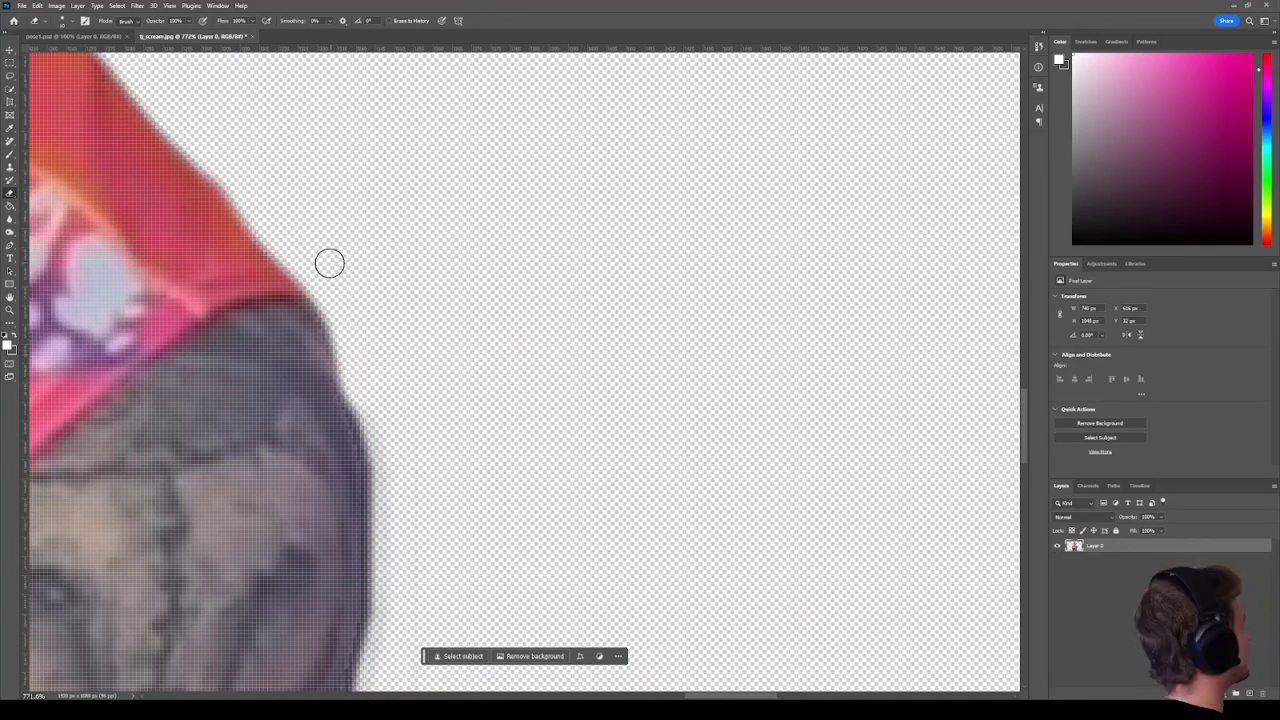
Clean the outer edge of the tattooed upper arm by erasing the blurry fringe from the sleeve downwards.
{"action": "mouse_move", "coordinate": [335, 301]}
{"action": "left_mouse_down"}
{"action": "mouse_move", "coordinate": [380, 446]}
{"action": "mouse_move", "coordinate": [389, 538]}
{"action": "left_mouse_up"}
{"action": "left_click_drag", "start_coordinate": [430, 466], "coordinate": [647, 345]}
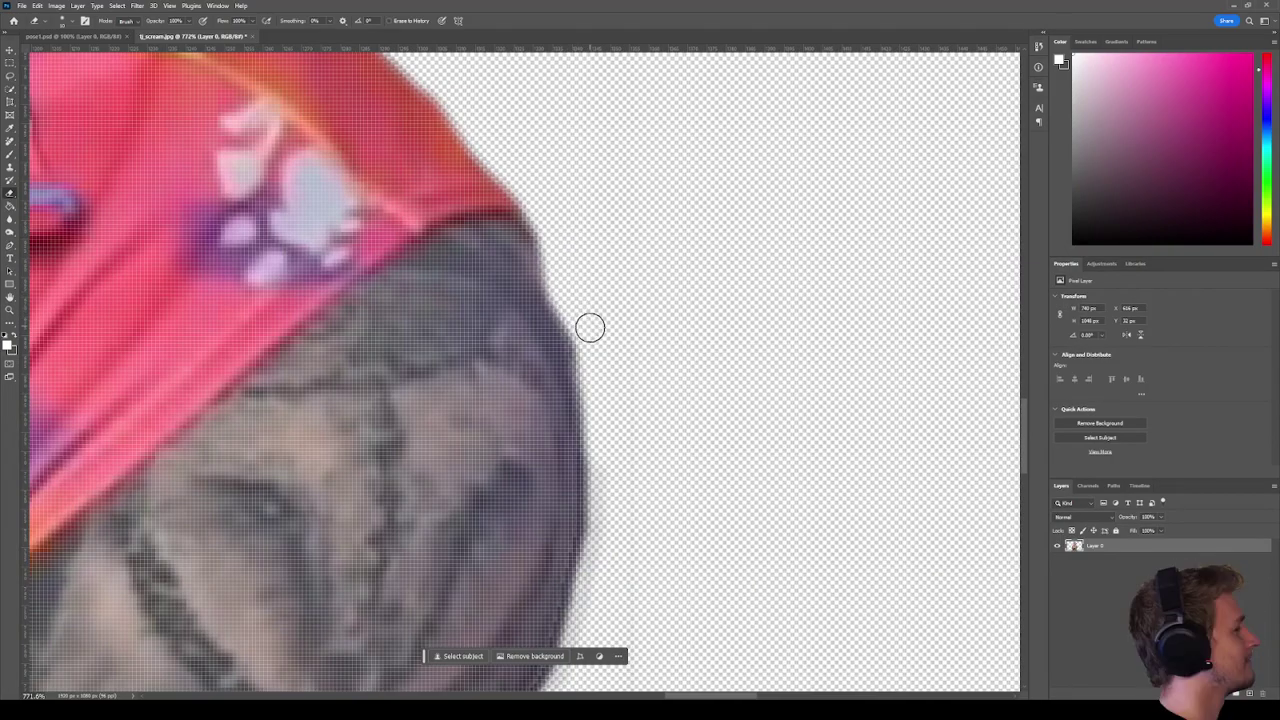
{"action": "scroll", "coordinate": [597, 360], "scroll_direction": "down", "scroll_amount": 3}
{"action": "scroll", "coordinate": [622, 279], "scroll_direction": "down", "scroll_amount": 2}
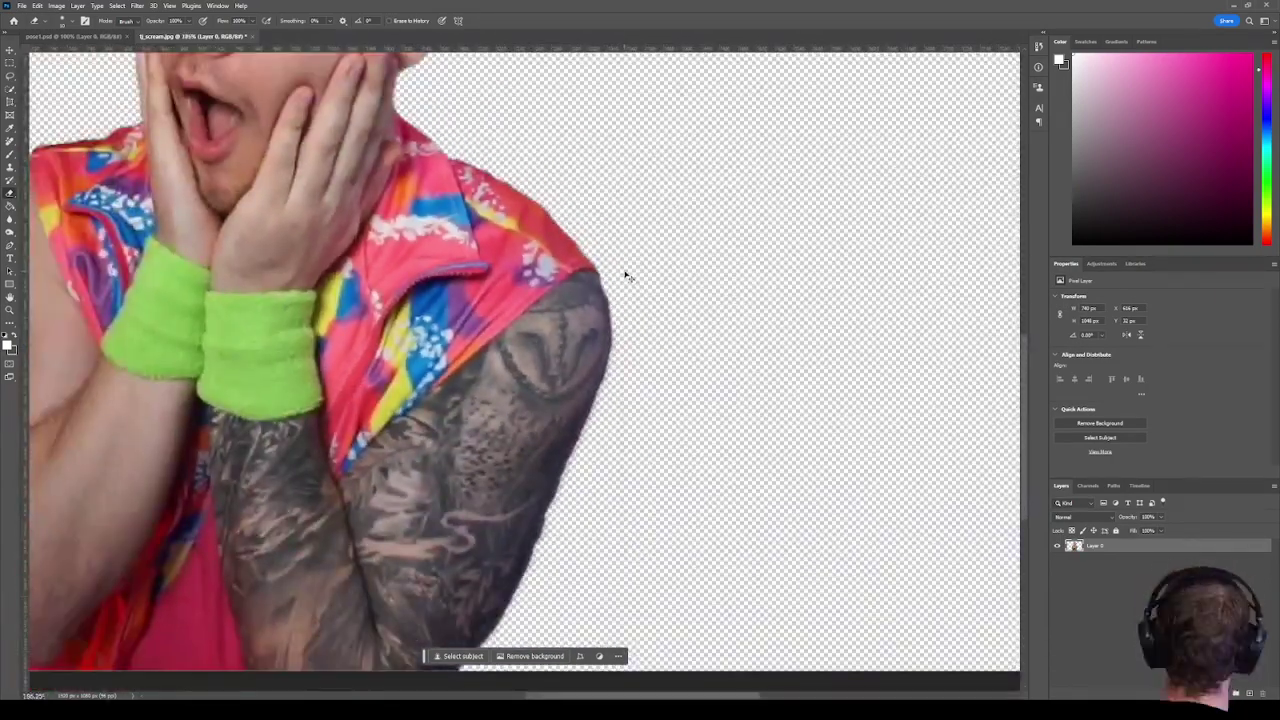
{"action": "scroll", "coordinate": [615, 265], "scroll_direction": "up", "scroll_amount": 3}
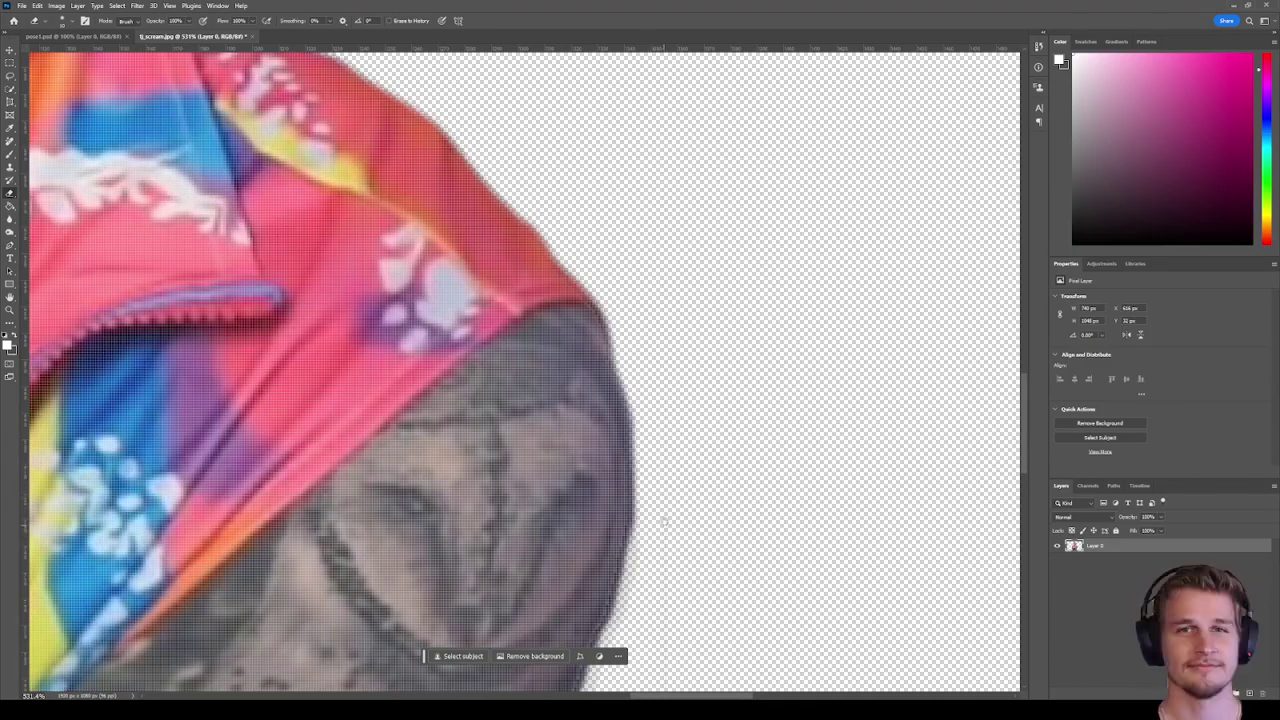
{"action": "left_click_drag", "start_coordinate": [664, 521], "coordinate": [679, 203]}
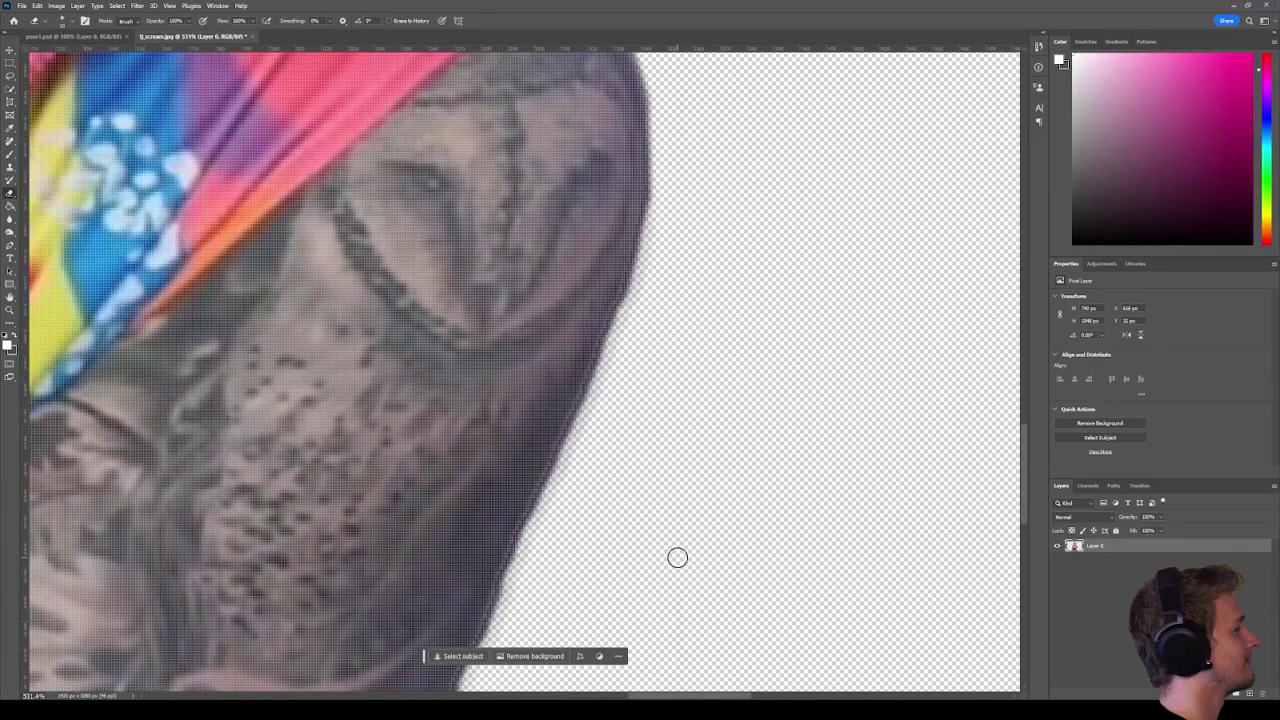
{"action": "scroll", "coordinate": [710, 439], "scroll_direction": "up", "scroll_amount": 1}
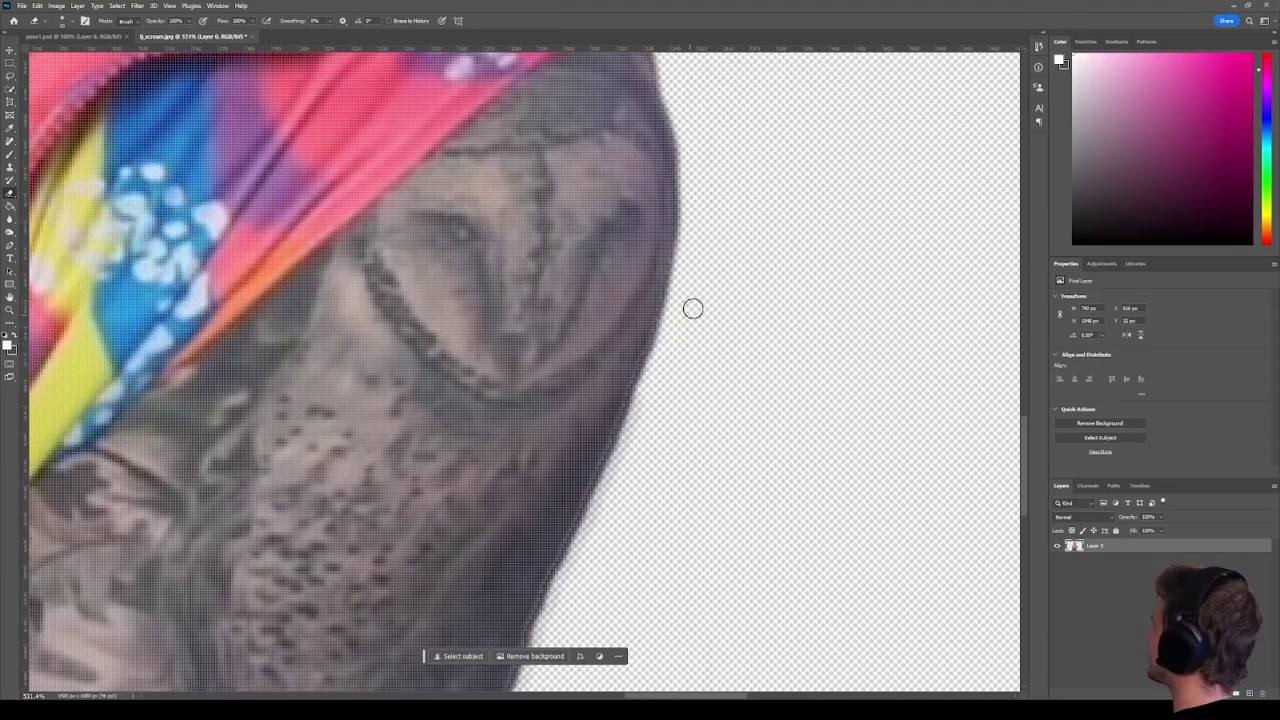
{"action": "mouse_move", "coordinate": [665, 353]}
{"action": "left_mouse_down"}
{"action": "mouse_move", "coordinate": [555, 615]}
{"action": "mouse_move", "coordinate": [745, 178]}
{"action": "mouse_move", "coordinate": [727, 177]}
{"action": "mouse_move", "coordinate": [698, 226]}
{"action": "mouse_move", "coordinate": [723, 172]}
{"action": "mouse_move", "coordinate": [680, 237]}
{"action": "left_mouse_up"}
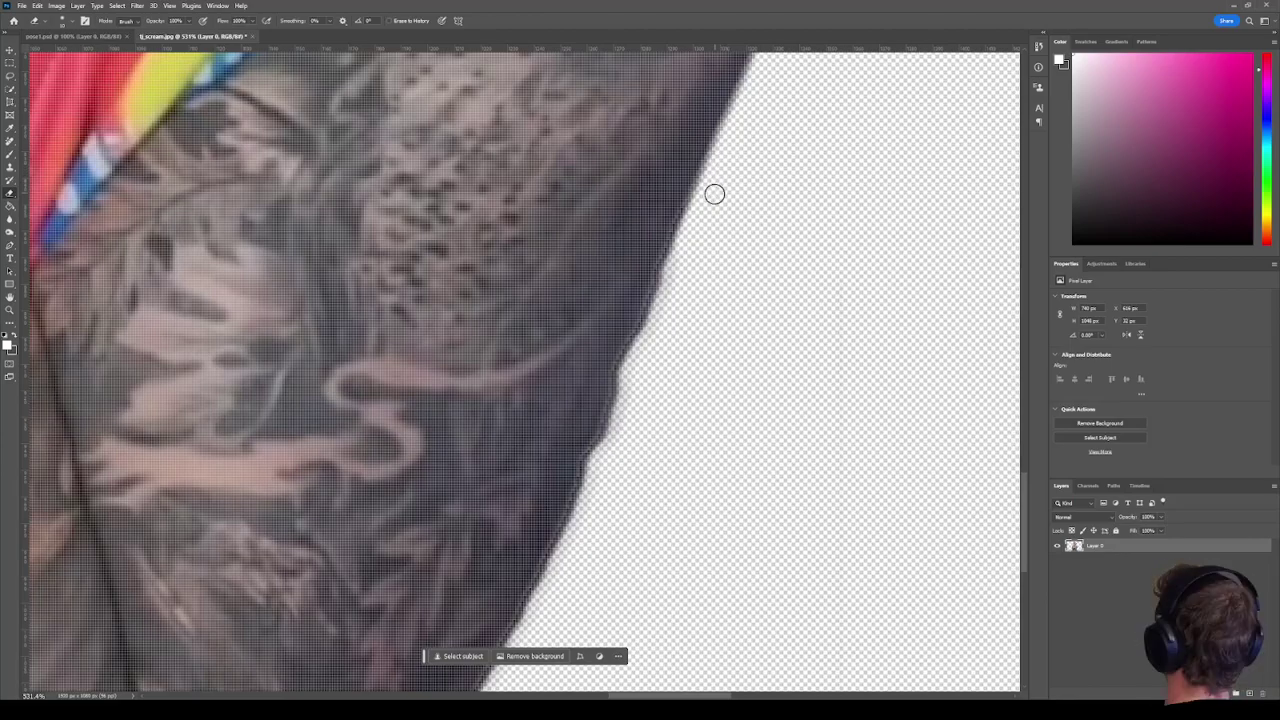
Erase the fringe along the lower part of the tattooed arm to the image's bottom edge, undoing and redoing unsatisfactory strokes.
{"action": "mouse_move", "coordinate": [714, 193]}
{"action": "left_mouse_down"}
{"action": "mouse_move", "coordinate": [611, 450]}
{"action": "mouse_move", "coordinate": [632, 455]}
{"action": "mouse_move", "coordinate": [712, 320]}
{"action": "mouse_move", "coordinate": [786, 242]}
{"action": "mouse_move", "coordinate": [759, 251]}
{"action": "mouse_move", "coordinate": [630, 518]}
{"action": "left_mouse_up"}
{"action": "left_click_drag", "start_coordinate": [686, 486], "coordinate": [824, 272]}
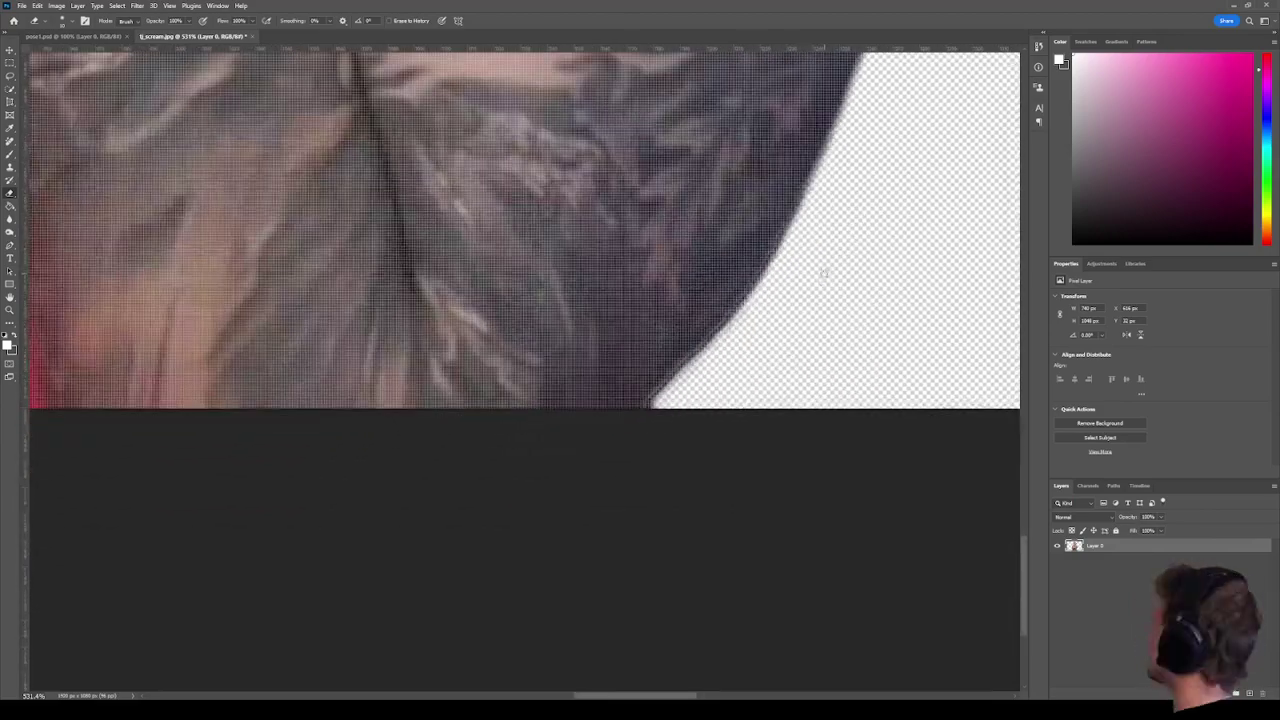
{"action": "mouse_move", "coordinate": [810, 220]}
{"action": "left_mouse_down"}
{"action": "mouse_move", "coordinate": [763, 288]}
{"action": "mouse_move", "coordinate": [821, 213]}
{"action": "mouse_move", "coordinate": [730, 325]}
{"action": "left_mouse_up"}
{"action": "key", "text": "ctrl+z"}
{"action": "key", "text": "ctrl+z"}
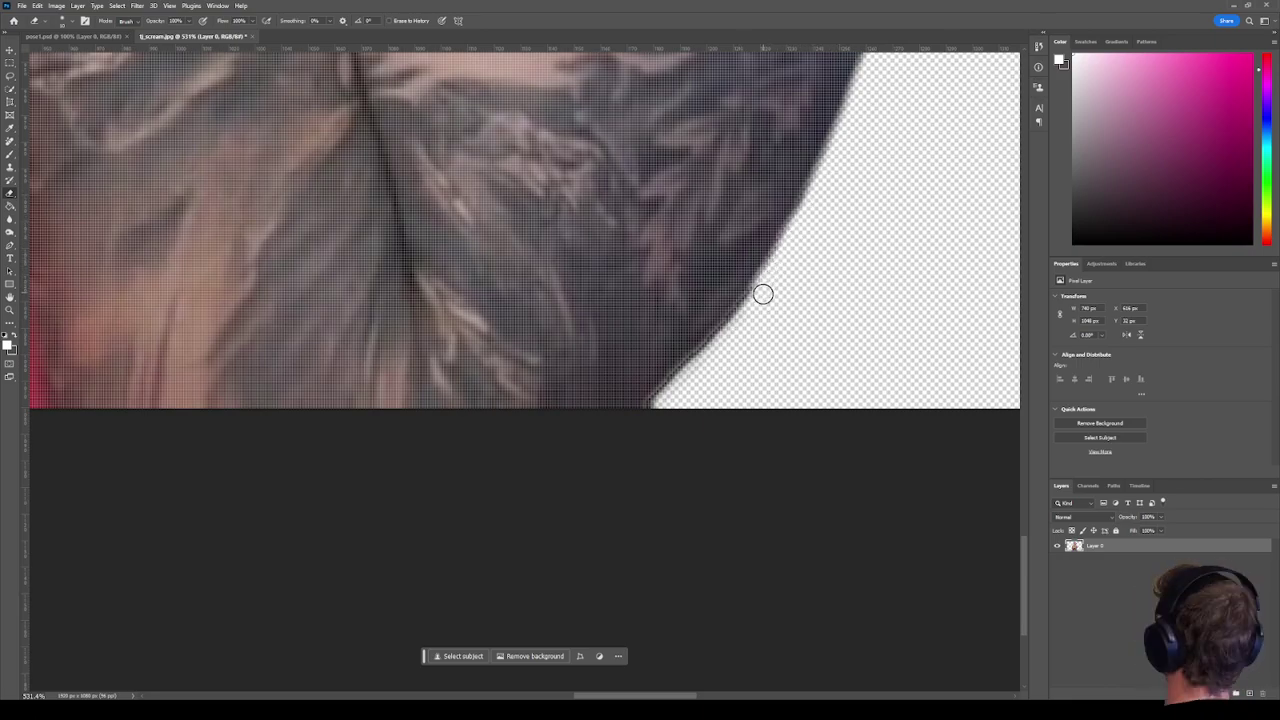
{"action": "left_click_drag", "start_coordinate": [763, 294], "coordinate": [623, 446]}
{"action": "key", "text": "ctrl+z"}
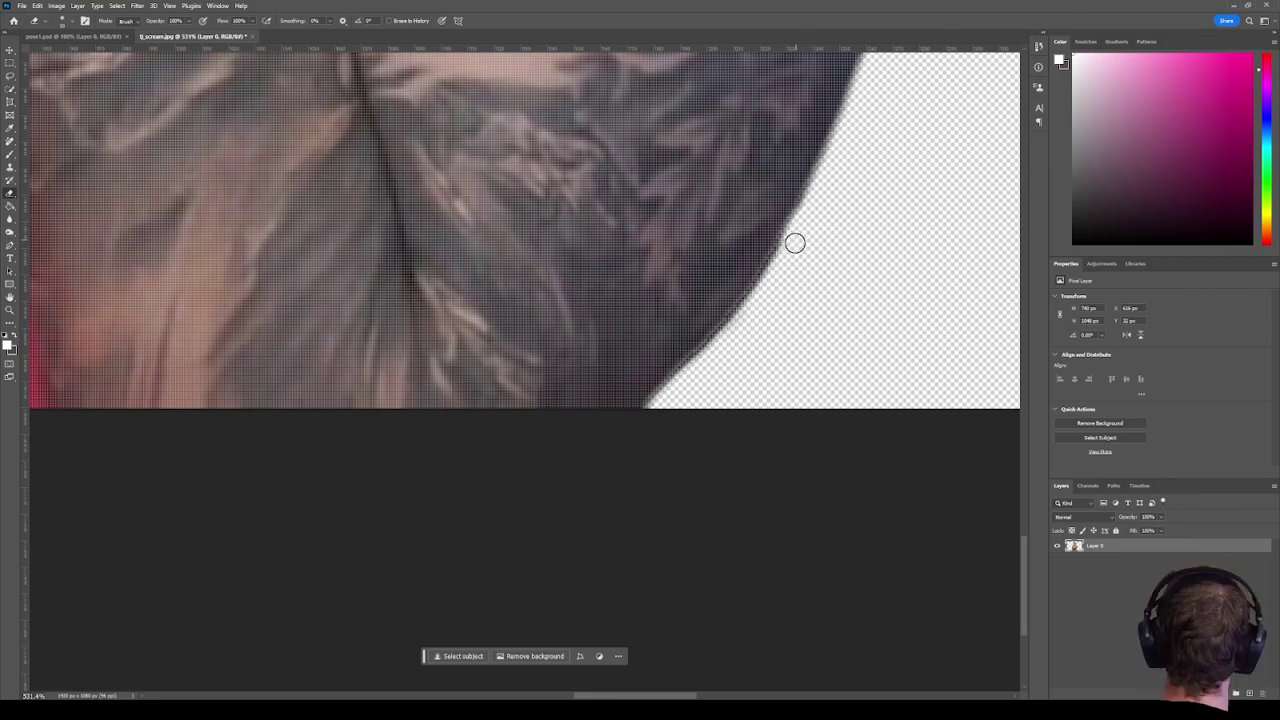
{"action": "left_click_drag", "start_coordinate": [780, 269], "coordinate": [738, 330]}
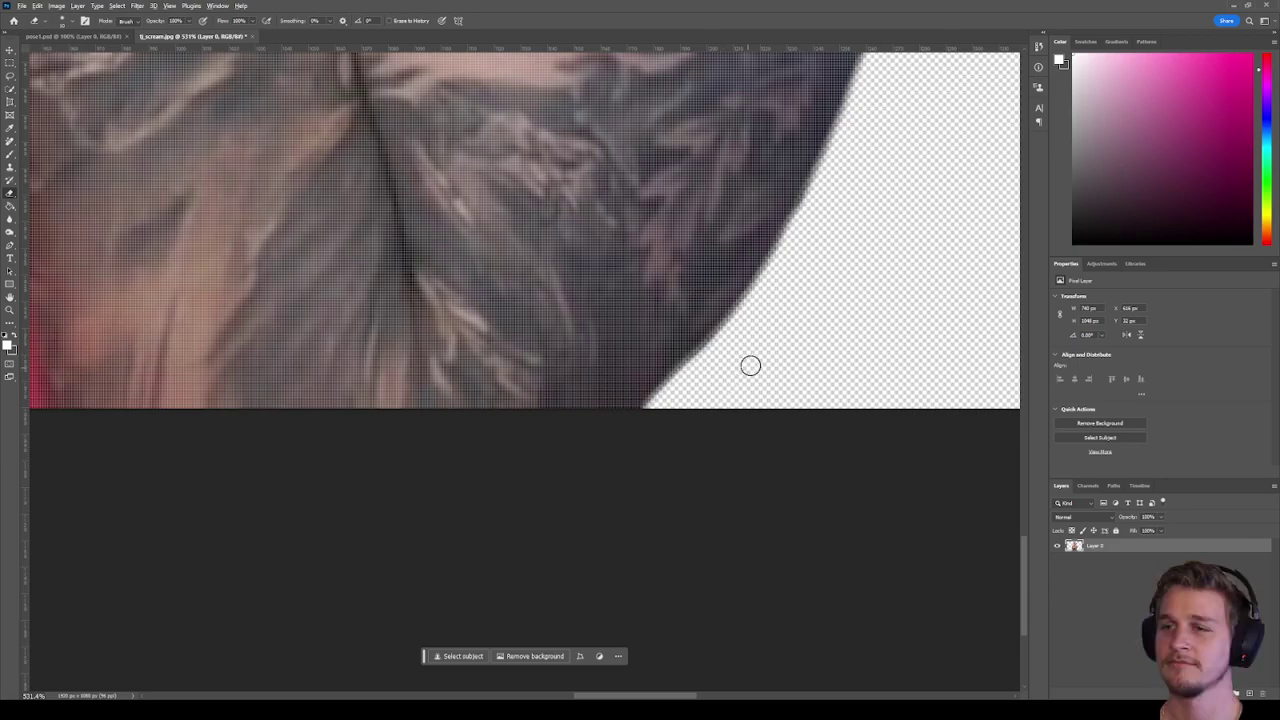
Smooth the remaining bumps on the tattooed arm's outer edge above the elbow with the Eraser tool.
{"action": "scroll", "coordinate": [760, 330], "scroll_direction": "down", "scroll_amount": 5}
{"action": "scroll", "coordinate": [785, 274], "scroll_direction": "up", "scroll_amount": 4}
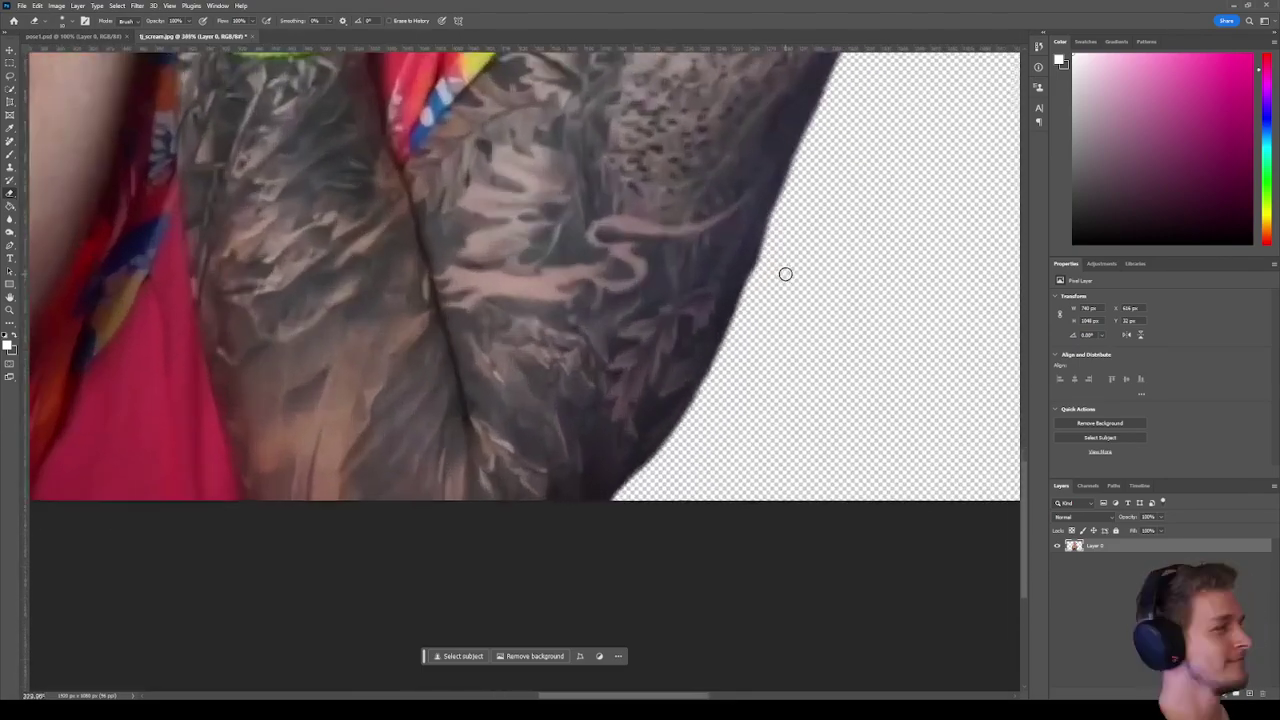
{"action": "scroll", "coordinate": [785, 274], "scroll_direction": "up", "scroll_amount": 4}
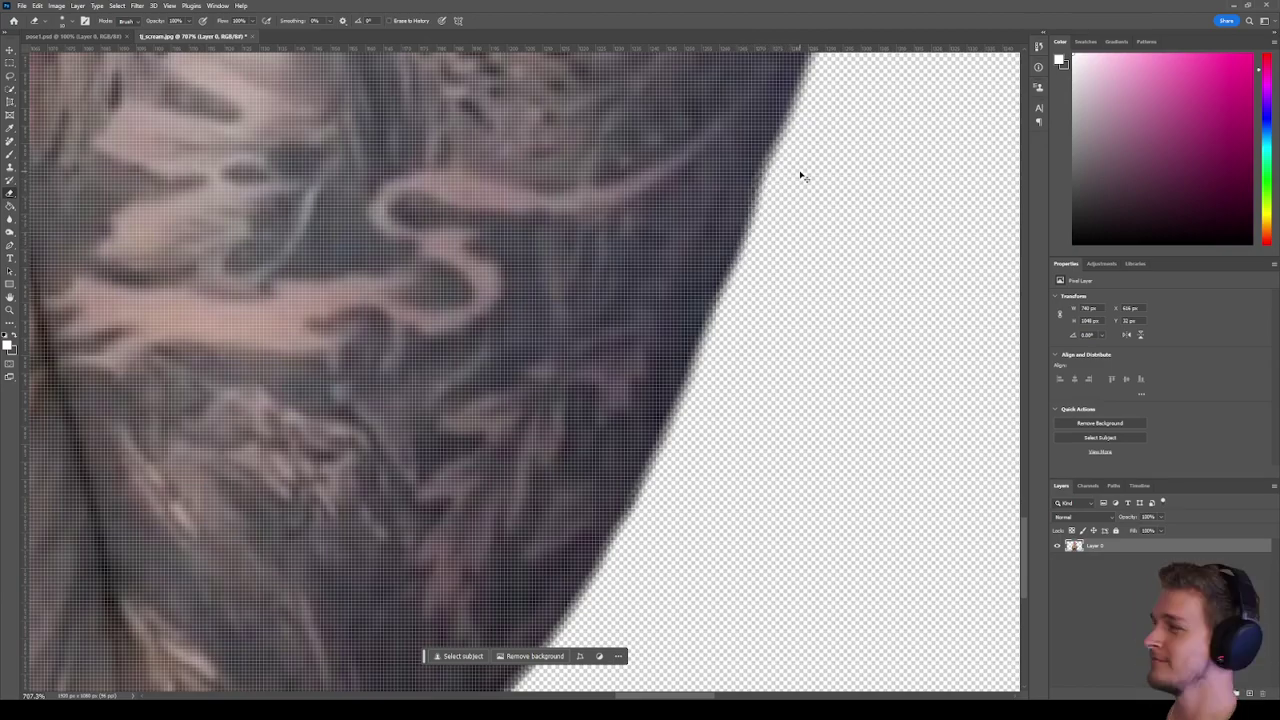
{"action": "left_click_drag", "start_coordinate": [777, 209], "coordinate": [732, 342]}
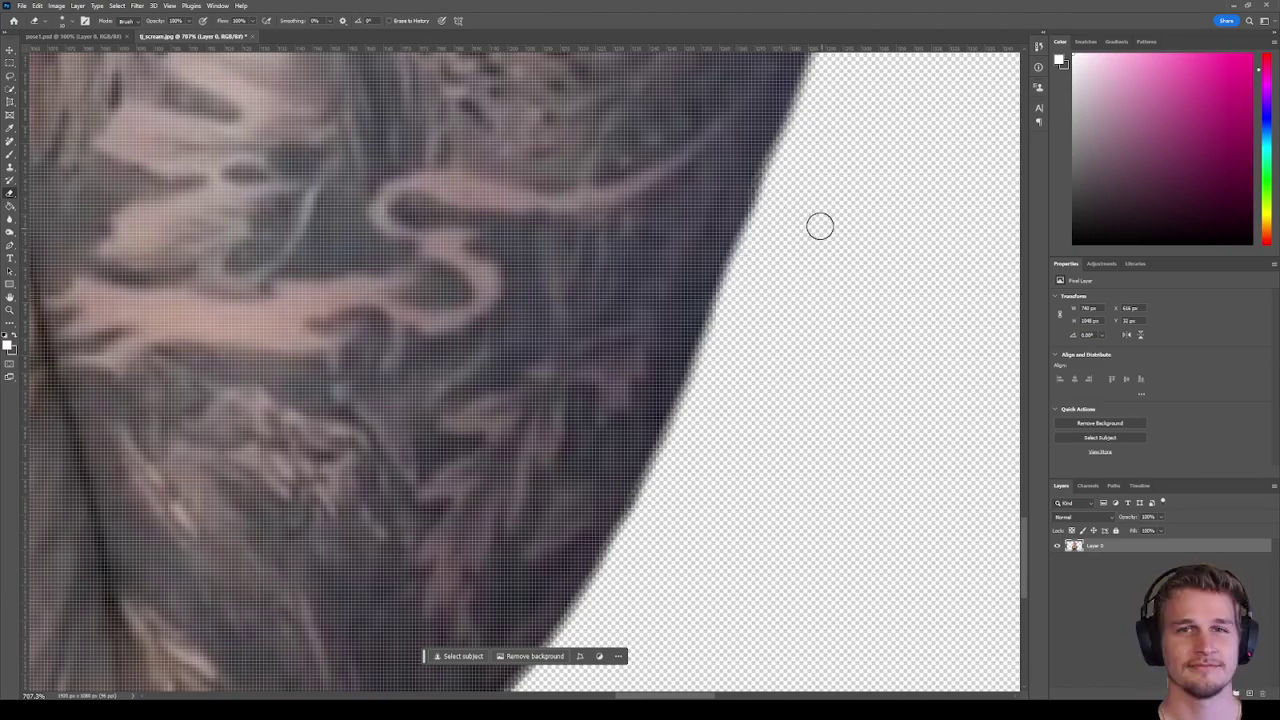
Erase the background fringe along the shirt's shoulder and the outer edge of the bare upper arm.
{"action": "scroll", "coordinate": [797, 195], "scroll_direction": "down", "scroll_amount": 10}
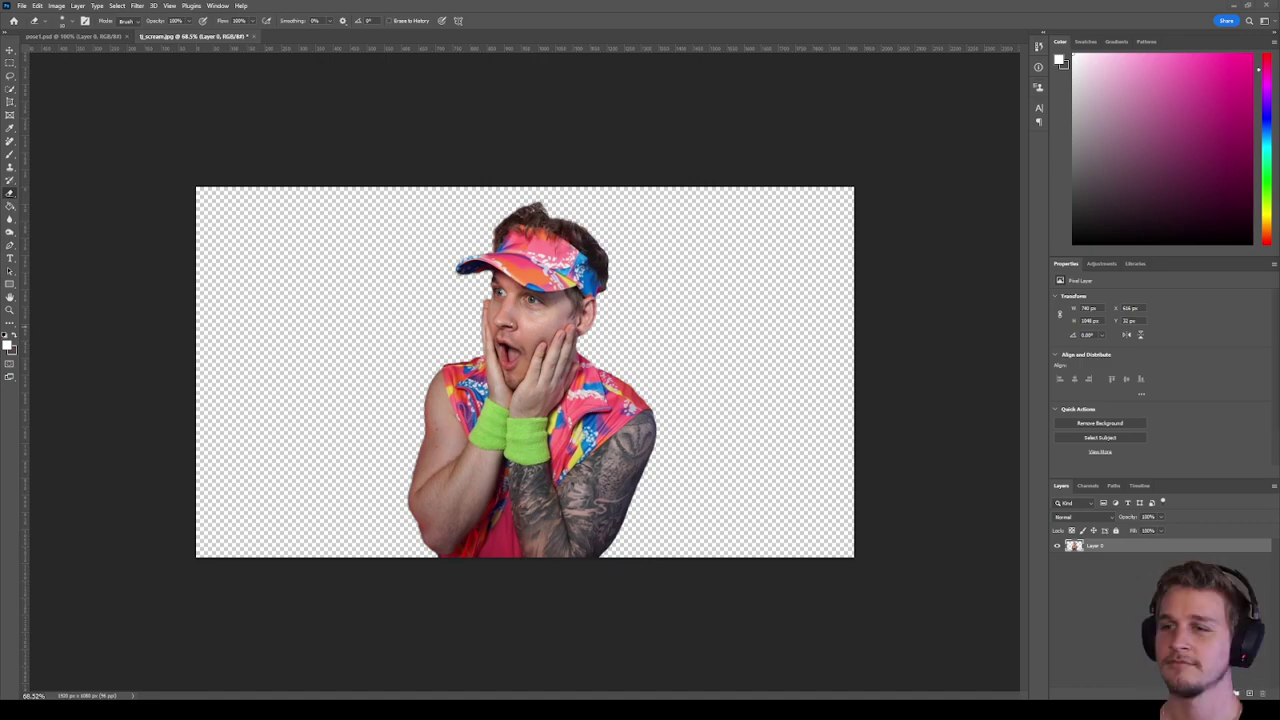
{"action": "scroll", "coordinate": [455, 372], "scroll_direction": "up", "scroll_amount": 10}
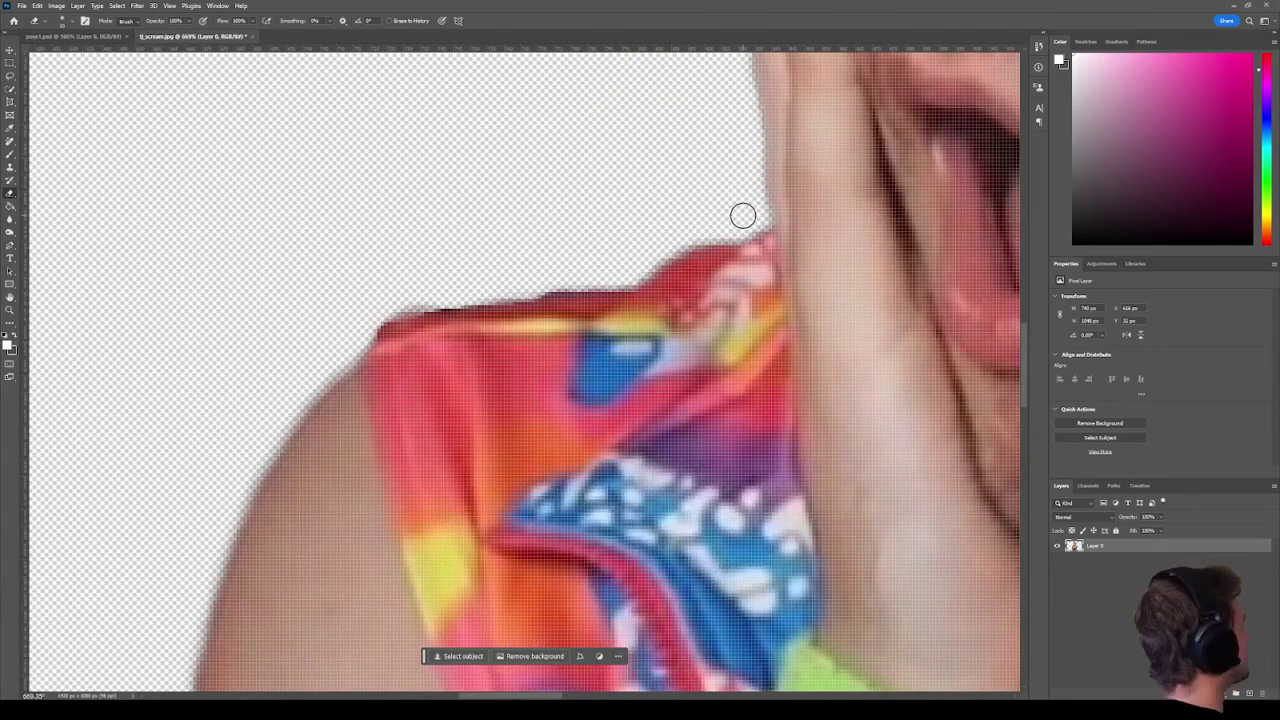
{"action": "mouse_move", "coordinate": [742, 216]}
{"action": "left_mouse_down"}
{"action": "mouse_move", "coordinate": [649, 263]}
{"action": "mouse_move", "coordinate": [366, 317]}
{"action": "mouse_move", "coordinate": [271, 434]}
{"action": "mouse_move", "coordinate": [183, 646]}
{"action": "mouse_move", "coordinate": [467, 257]}
{"action": "mouse_move", "coordinate": [537, 183]}
{"action": "mouse_move", "coordinate": [523, 240]}
{"action": "mouse_move", "coordinate": [520, 496]}
{"action": "mouse_move", "coordinate": [608, 376]}
{"action": "mouse_move", "coordinate": [622, 376]}
{"action": "left_mouse_up"}
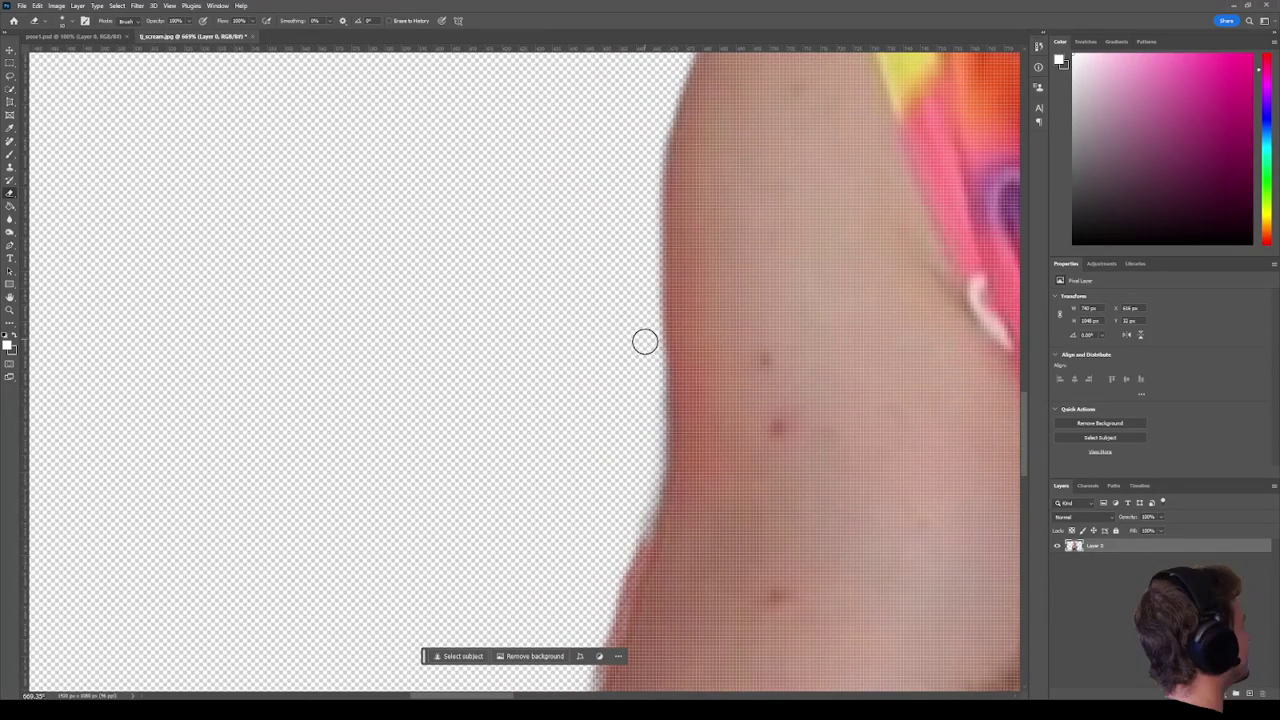
{"action": "left_click_drag", "start_coordinate": [645, 342], "coordinate": [646, 463]}
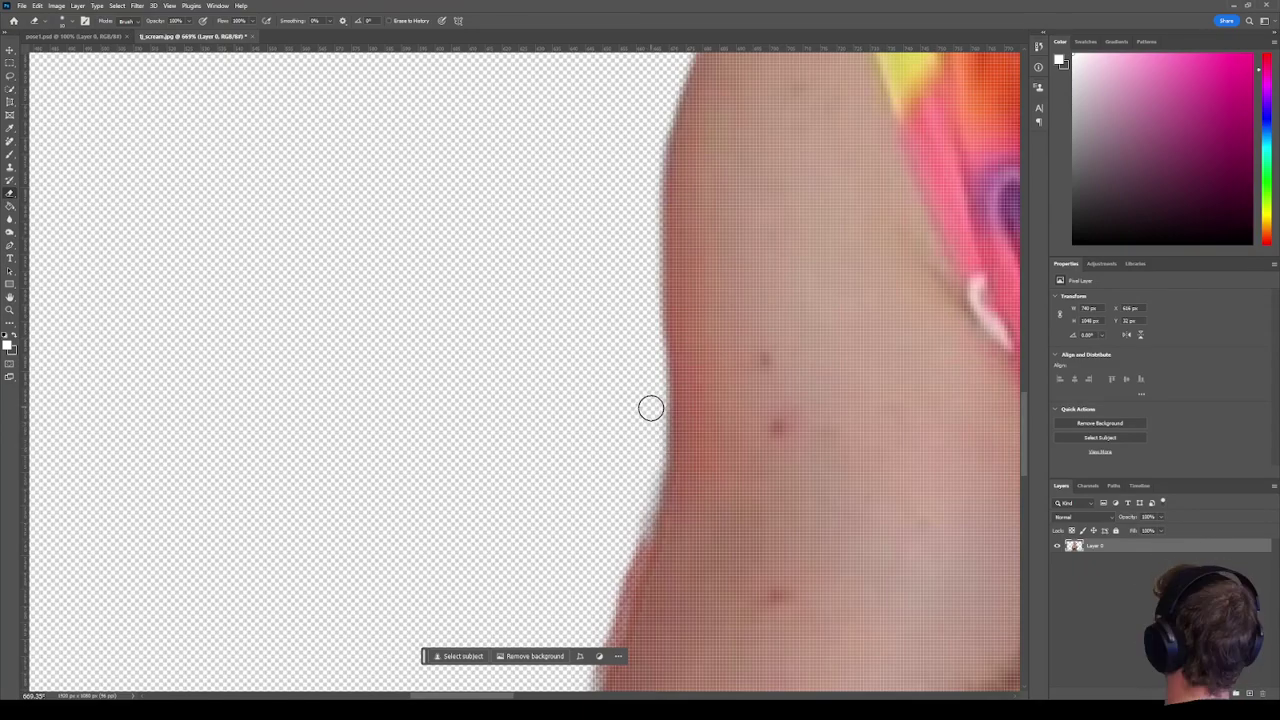
{"action": "mouse_move", "coordinate": [651, 408]}
{"action": "left_mouse_down"}
{"action": "mouse_move", "coordinate": [646, 463]}
{"action": "mouse_move", "coordinate": [597, 590]}
{"action": "left_mouse_up"}
{"action": "scroll", "coordinate": [618, 464], "scroll_direction": "down", "scroll_amount": 1}
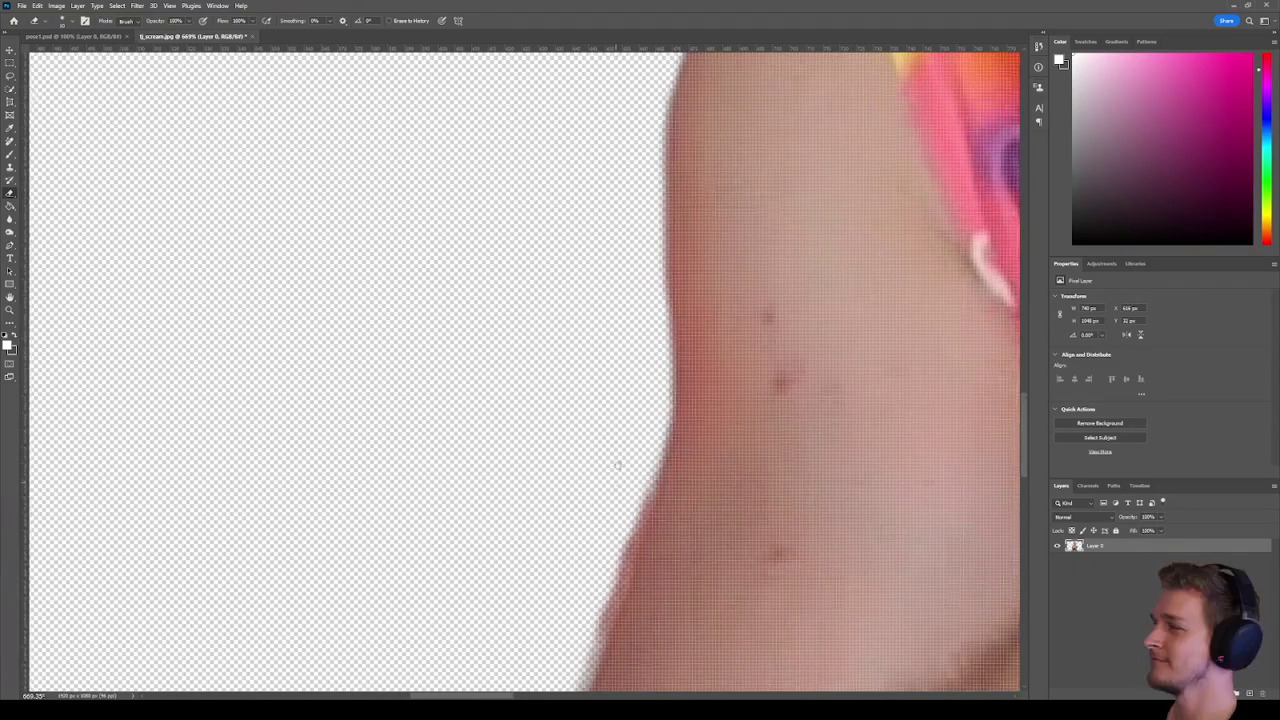
{"action": "mouse_move", "coordinate": [618, 464]}
{"action": "left_mouse_down"}
{"action": "mouse_move", "coordinate": [653, 294]}
{"action": "mouse_move", "coordinate": [657, 323]}
{"action": "mouse_move", "coordinate": [588, 548]}
{"action": "left_mouse_up"}
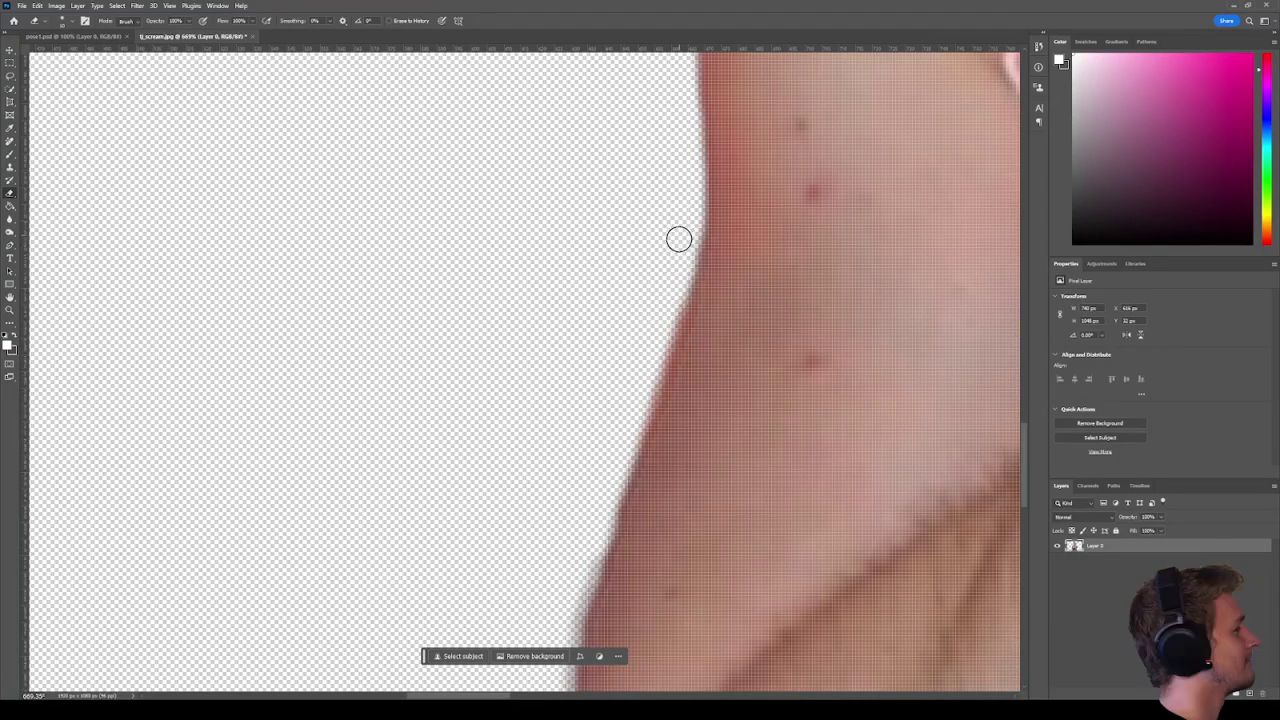
{"action": "left_click_drag", "start_coordinate": [682, 232], "coordinate": [675, 283]}
{"action": "left_click_drag", "start_coordinate": [655, 346], "coordinate": [620, 432]}
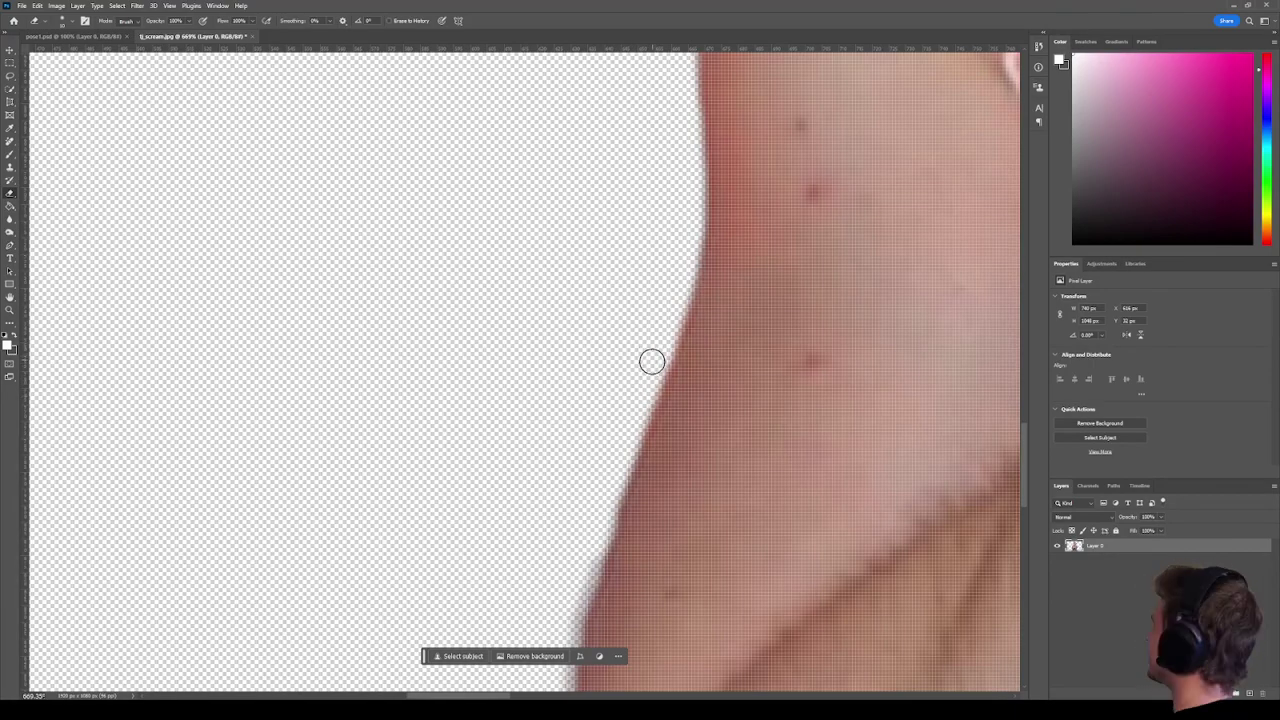
Clean the outer edge of the bare arm around the elbow by erasing the blurry fringe.
{"action": "scroll", "coordinate": [573, 531], "scroll_direction": "down", "scroll_amount": 3}
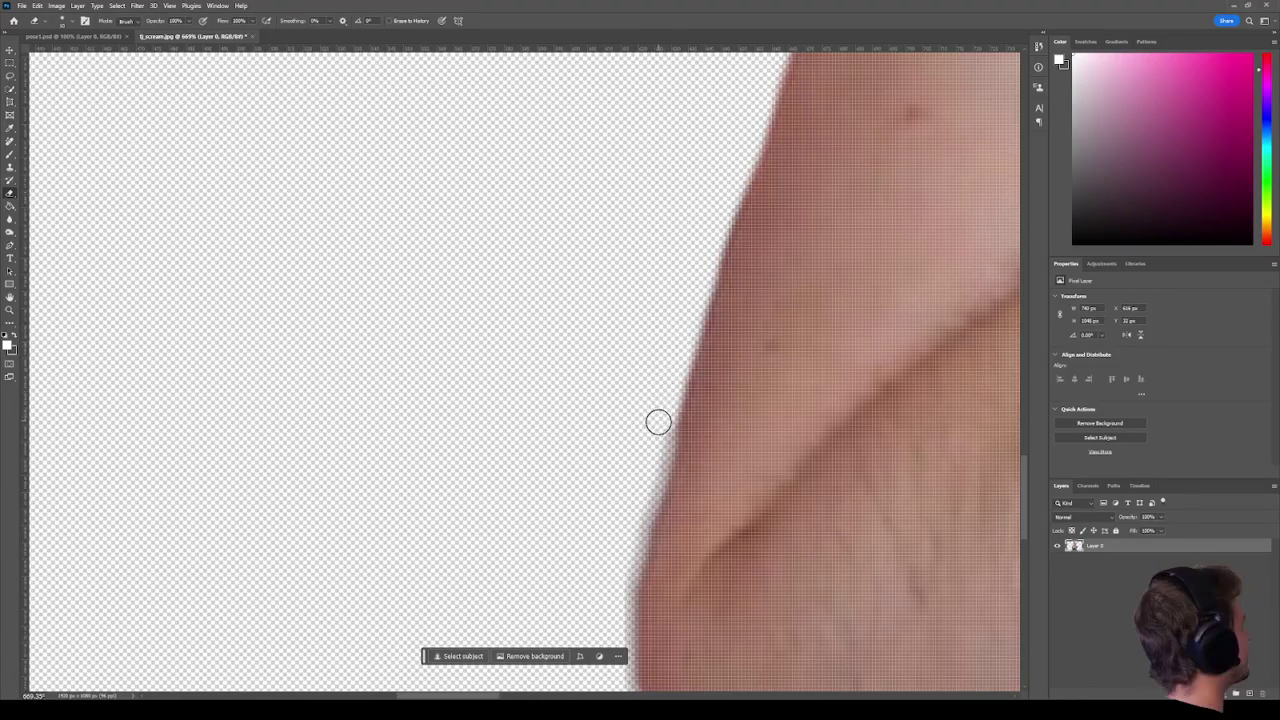
{"action": "scroll", "coordinate": [614, 584], "scroll_direction": "down", "scroll_amount": 5}
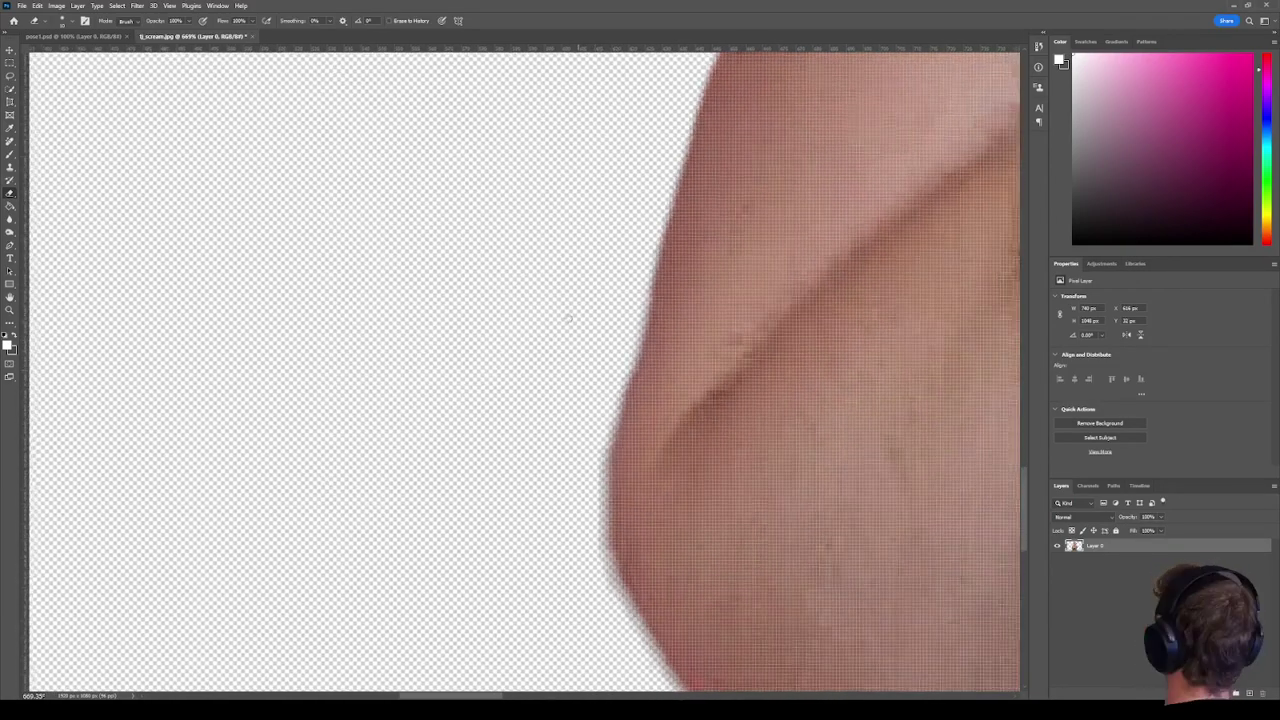
{"action": "mouse_move", "coordinate": [545, 353]}
{"action": "left_mouse_down"}
{"action": "mouse_move", "coordinate": [552, 467]}
{"action": "mouse_move", "coordinate": [568, 509]}
{"action": "left_mouse_up"}
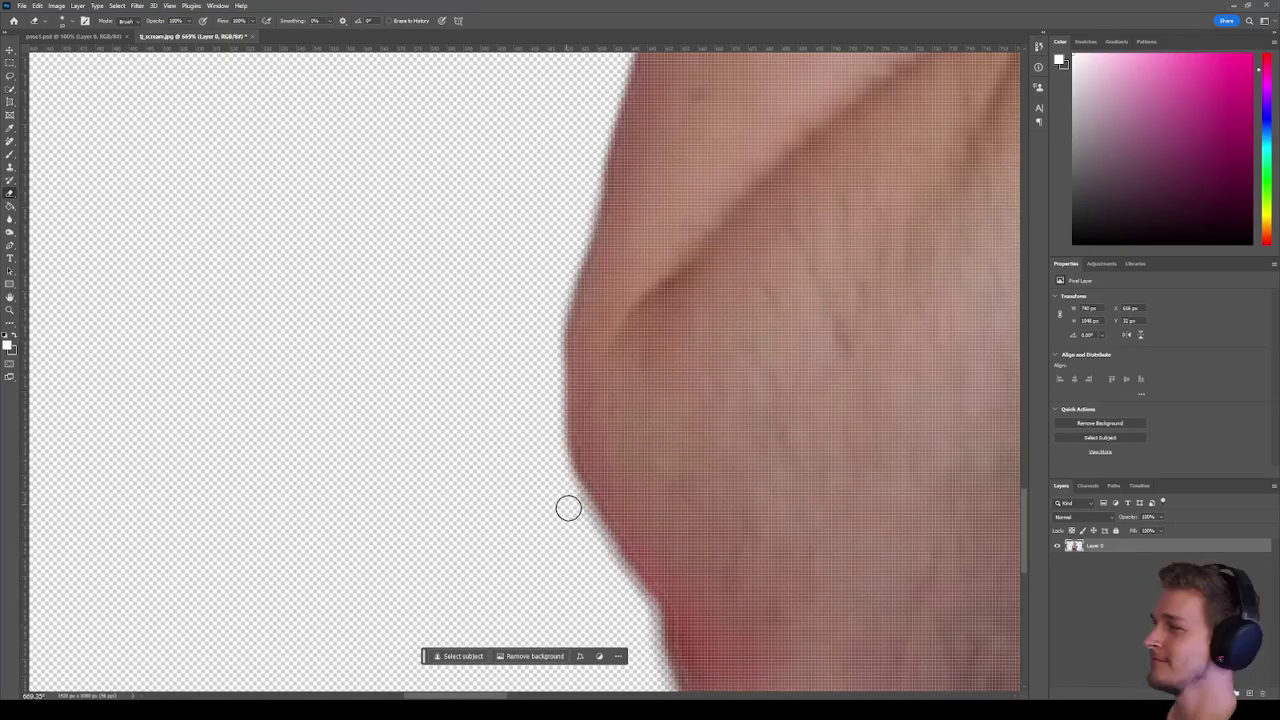
{"action": "left_click_drag", "start_coordinate": [609, 568], "coordinate": [649, 657]}
{"action": "scroll", "coordinate": [620, 503], "scroll_direction": "down", "scroll_amount": 5}
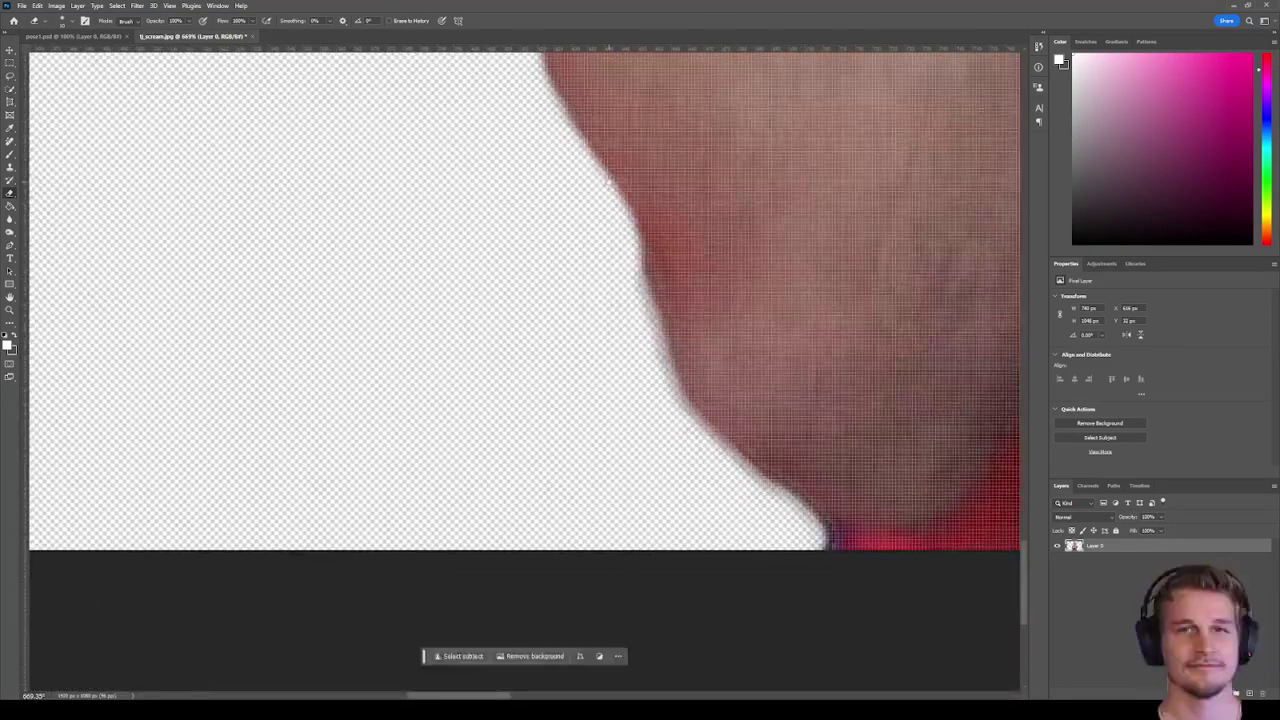
Smooth the underside of the bare arm's elbow down to the image's bottom edge with the Eraser tool.
{"action": "left_click_drag", "start_coordinate": [614, 224], "coordinate": [651, 369]}
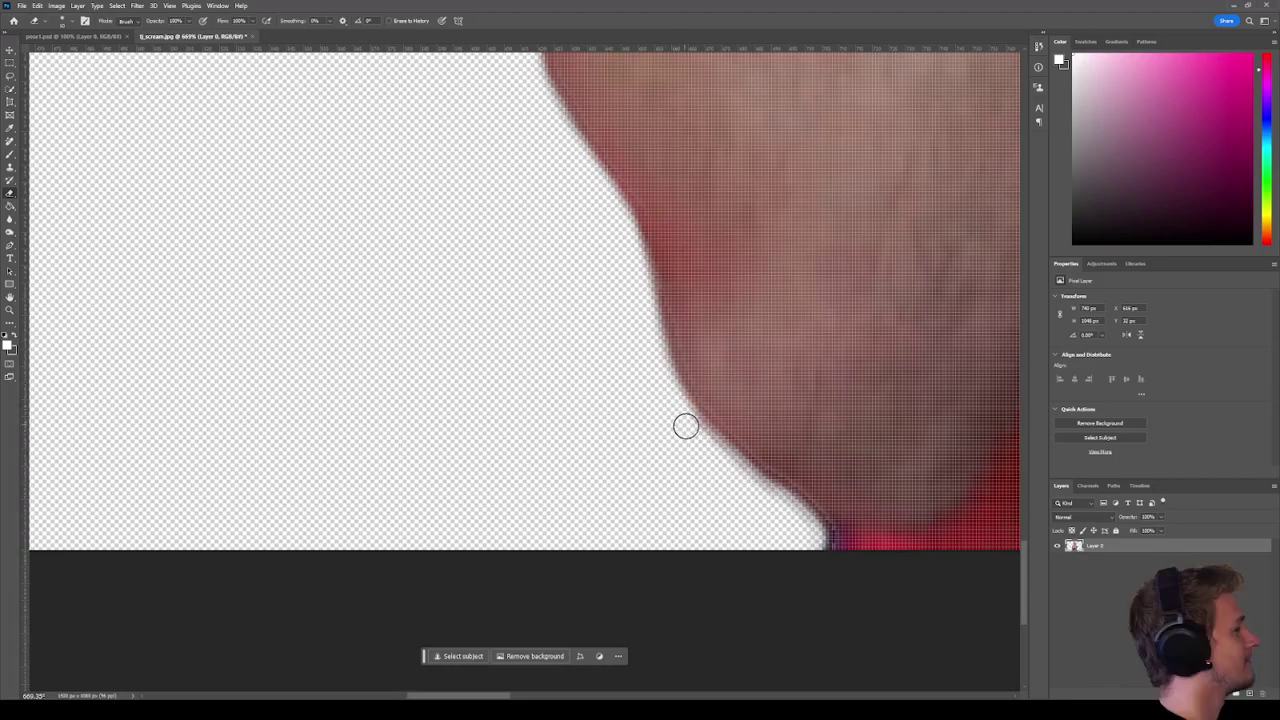
{"action": "left_click_drag", "start_coordinate": [780, 509], "coordinate": [816, 566]}
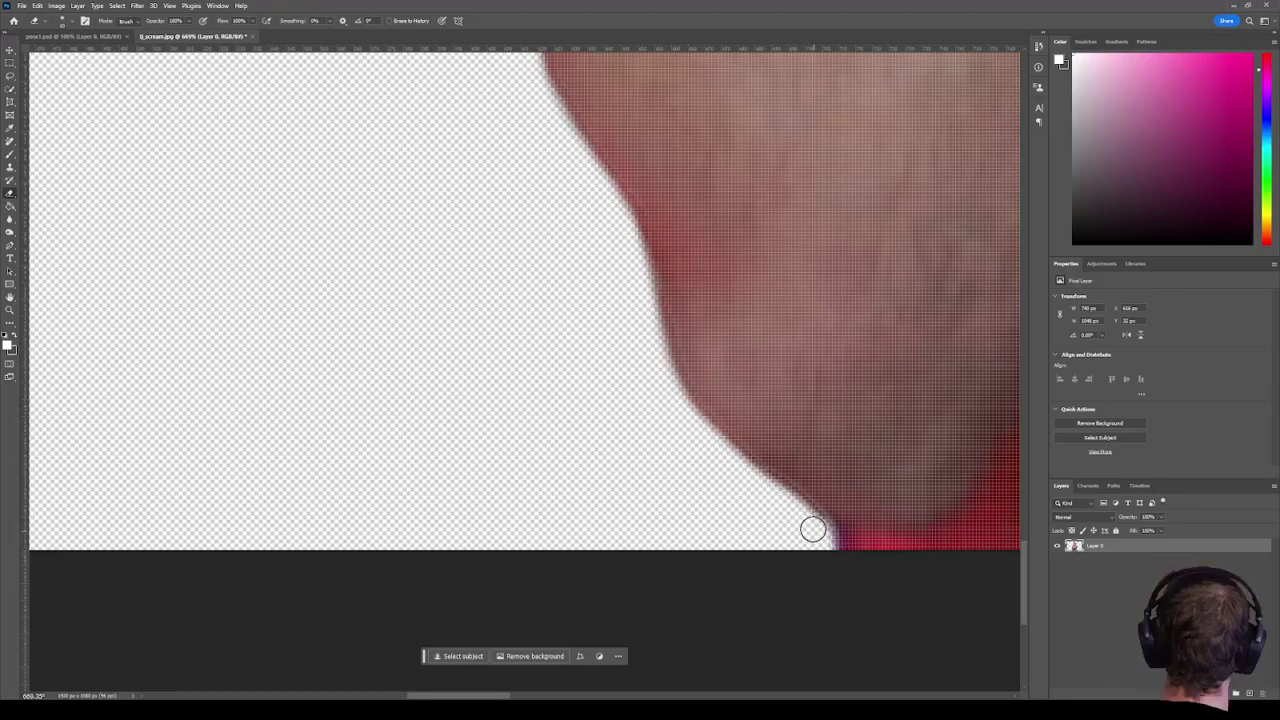
{"action": "left_click_drag", "start_coordinate": [779, 504], "coordinate": [762, 486]}
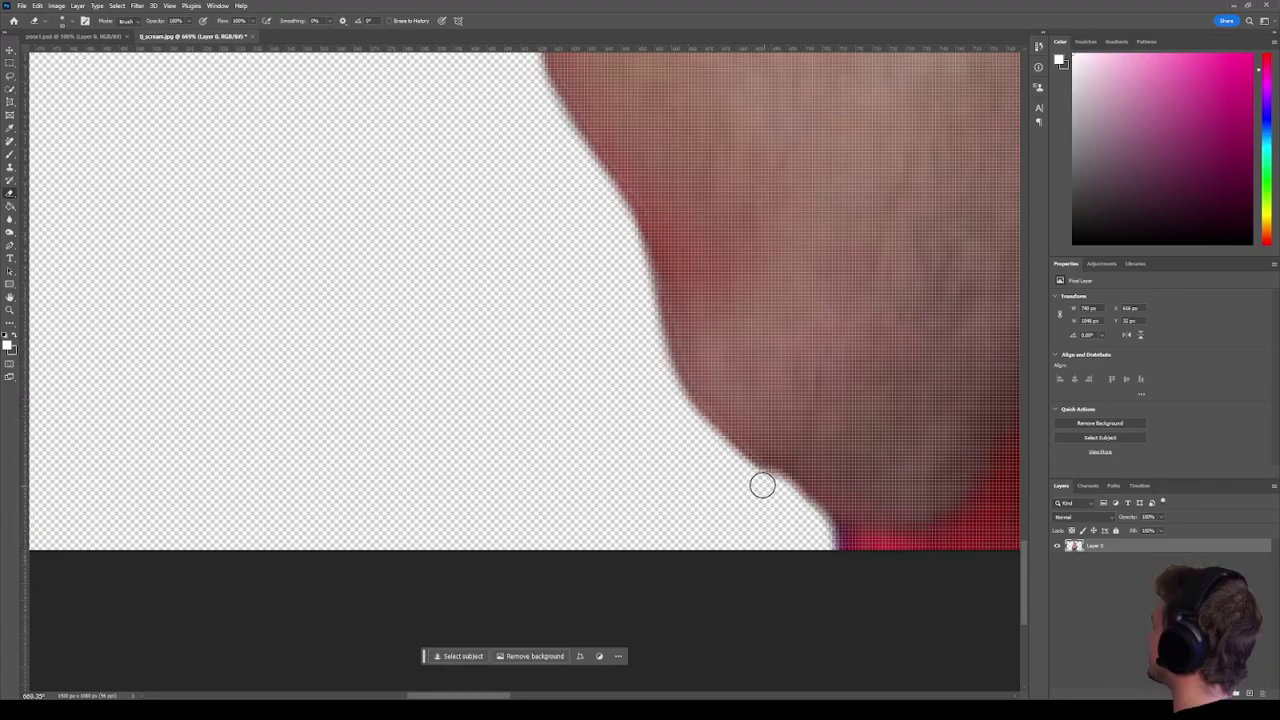
{"action": "left_click_drag", "start_coordinate": [687, 426], "coordinate": [645, 333]}
{"action": "left_click_drag", "start_coordinate": [618, 225], "coordinate": [543, 123]}
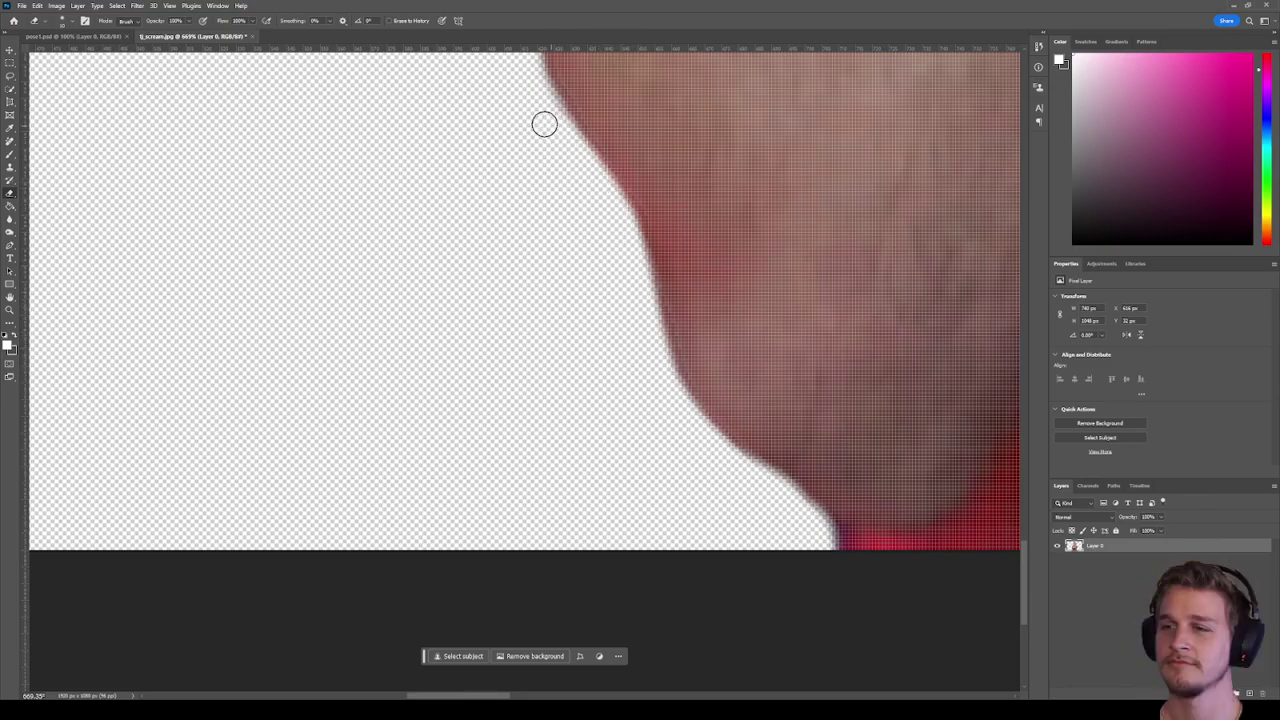
{"action": "scroll", "coordinate": [520, 197], "scroll_direction": "down", "scroll_amount": 5}
{"action": "scroll", "coordinate": [640, 414], "scroll_direction": "down", "scroll_amount": 2}
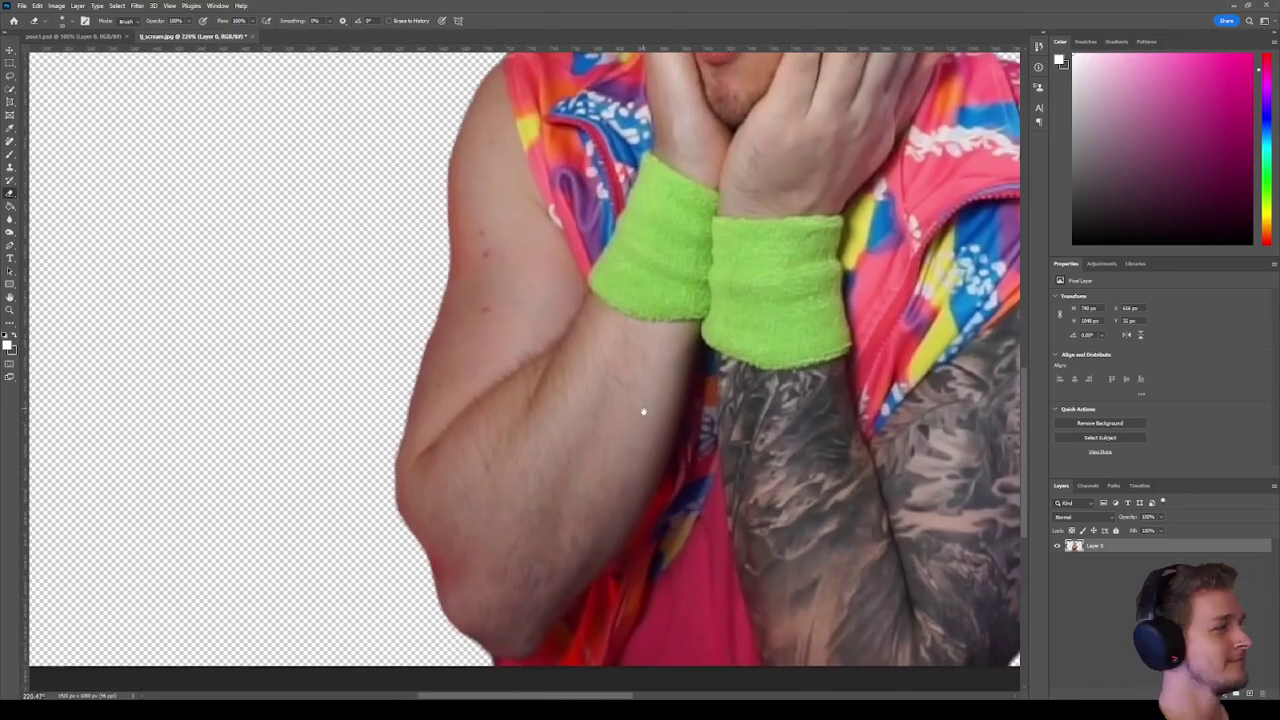
Reduce the eraser size and remove the dark residue where the elbow and shirt meet the image's bottom edge.
{"action": "scroll", "coordinate": [543, 405], "scroll_direction": "up", "scroll_amount": 8}
{"action": "right_click", "coordinate": [543, 405]}
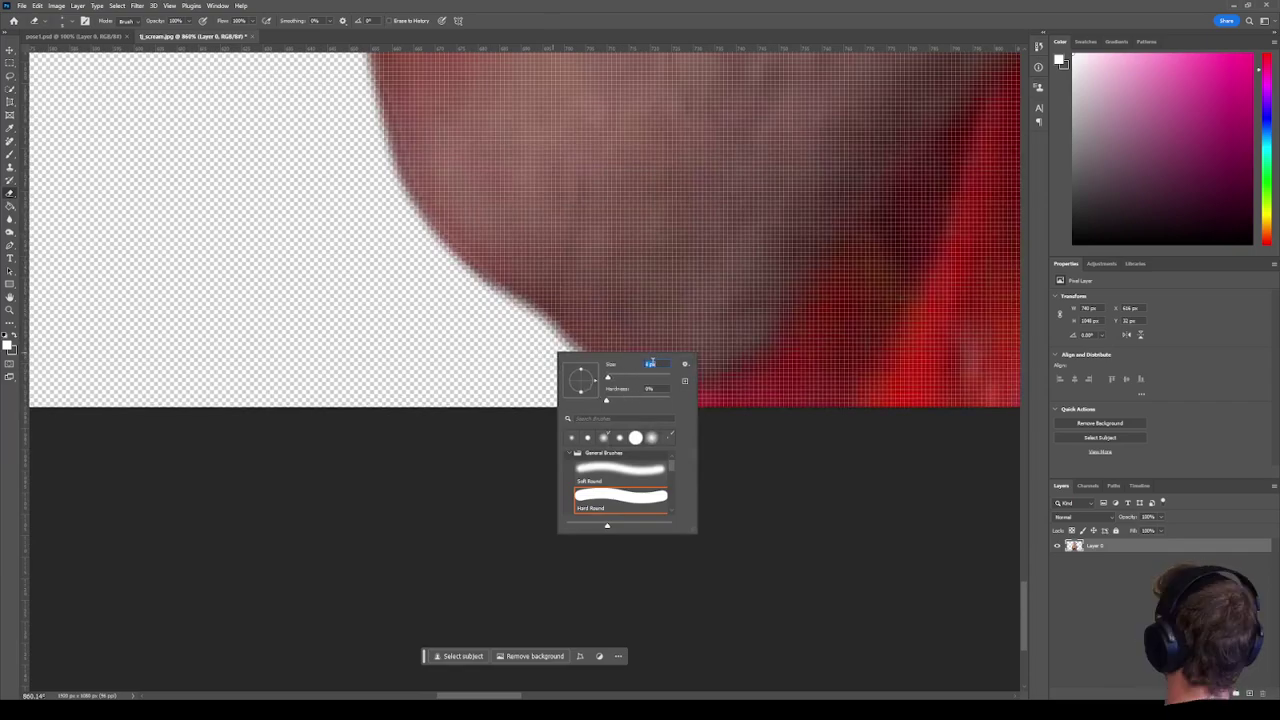
{"action": "key", "text": "Return"}
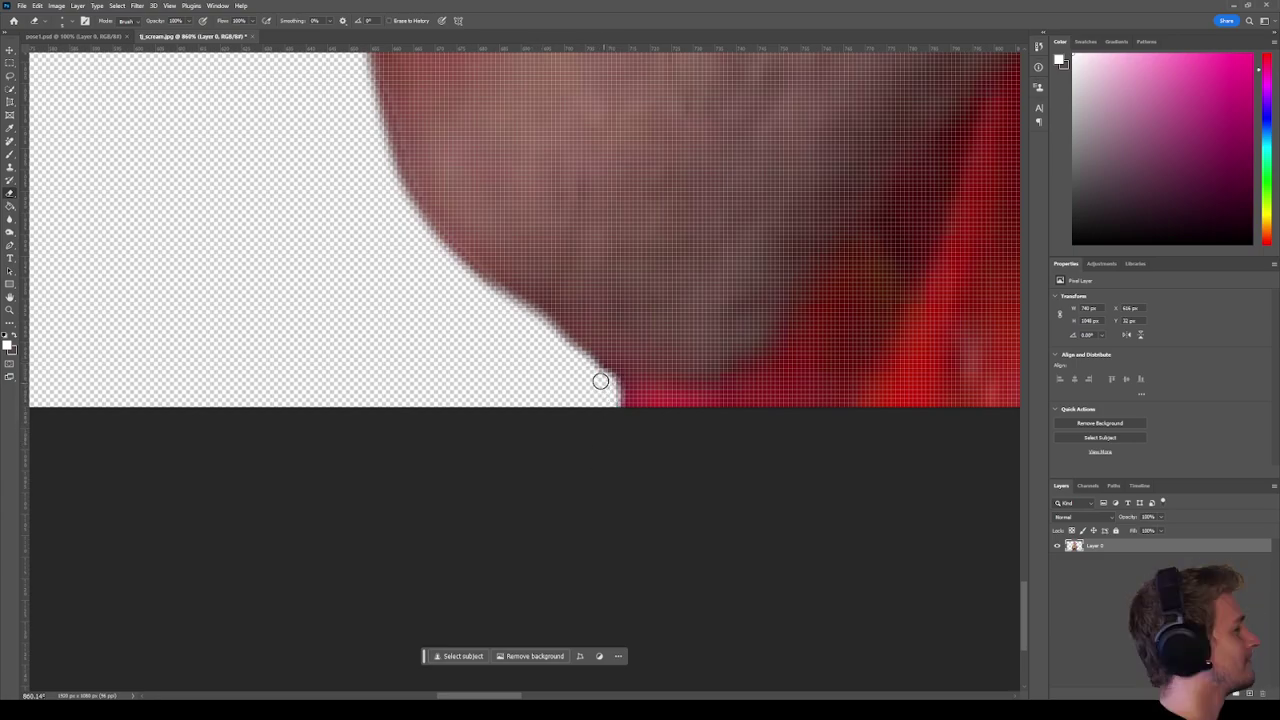
{"action": "scroll", "coordinate": [436, 360], "scroll_direction": "down", "scroll_amount": 5}
Enlarge the eraser and erase the fringe along the outer edge of the hand and fingers beside the nose and mouth.
{"action": "scroll", "coordinate": [478, 344], "scroll_direction": "up", "scroll_amount": 15}
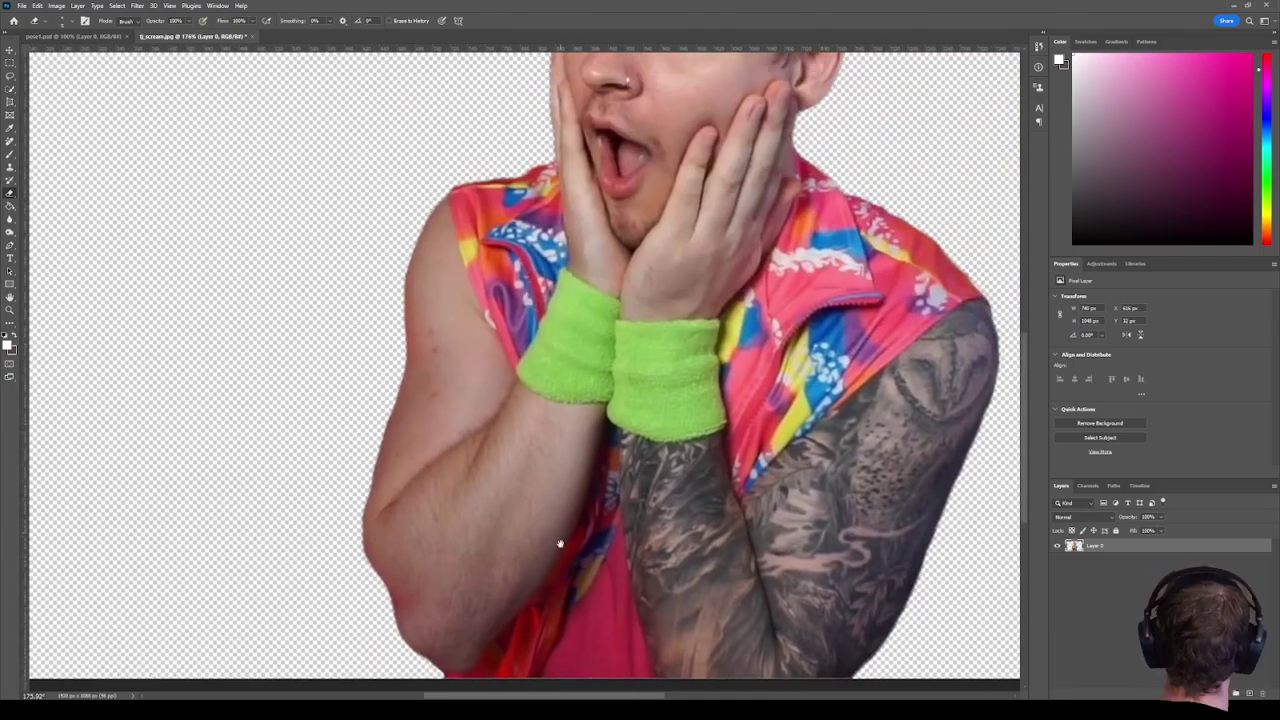
{"action": "scroll", "coordinate": [458, 316], "scroll_direction": "up", "scroll_amount": 10}
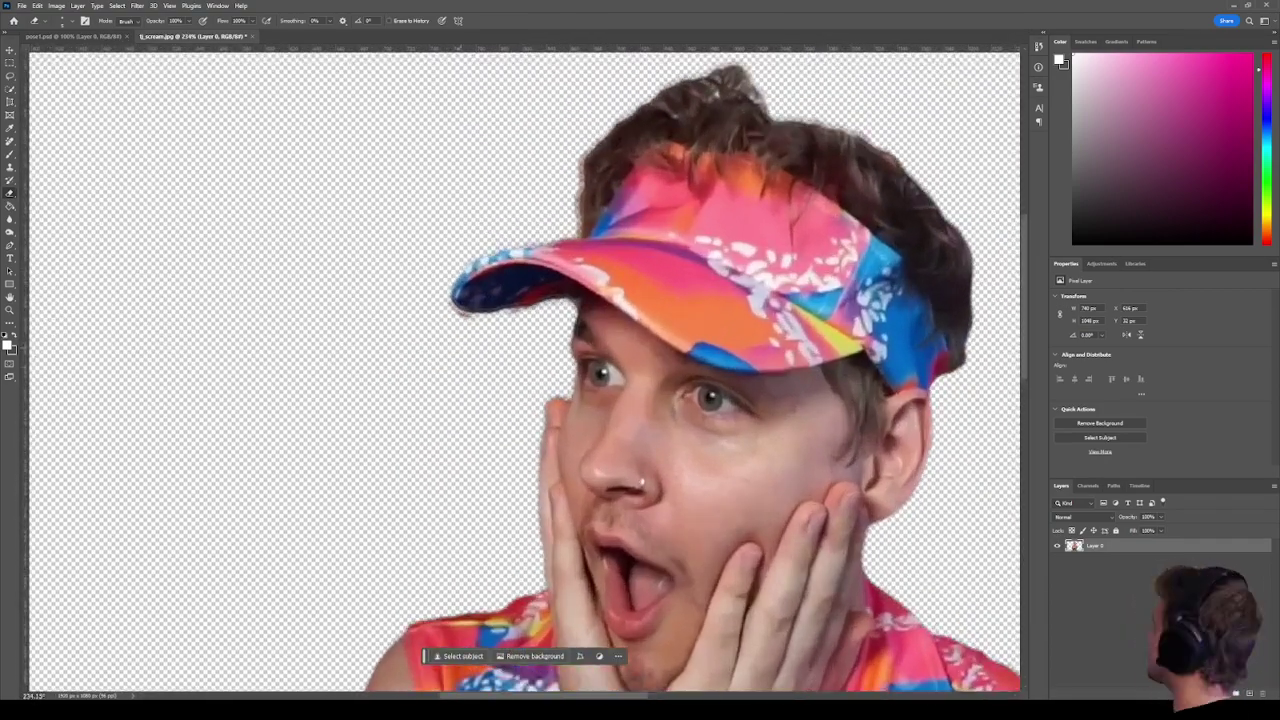
{"action": "scroll", "coordinate": [712, 351], "scroll_direction": "down", "scroll_amount": 2}
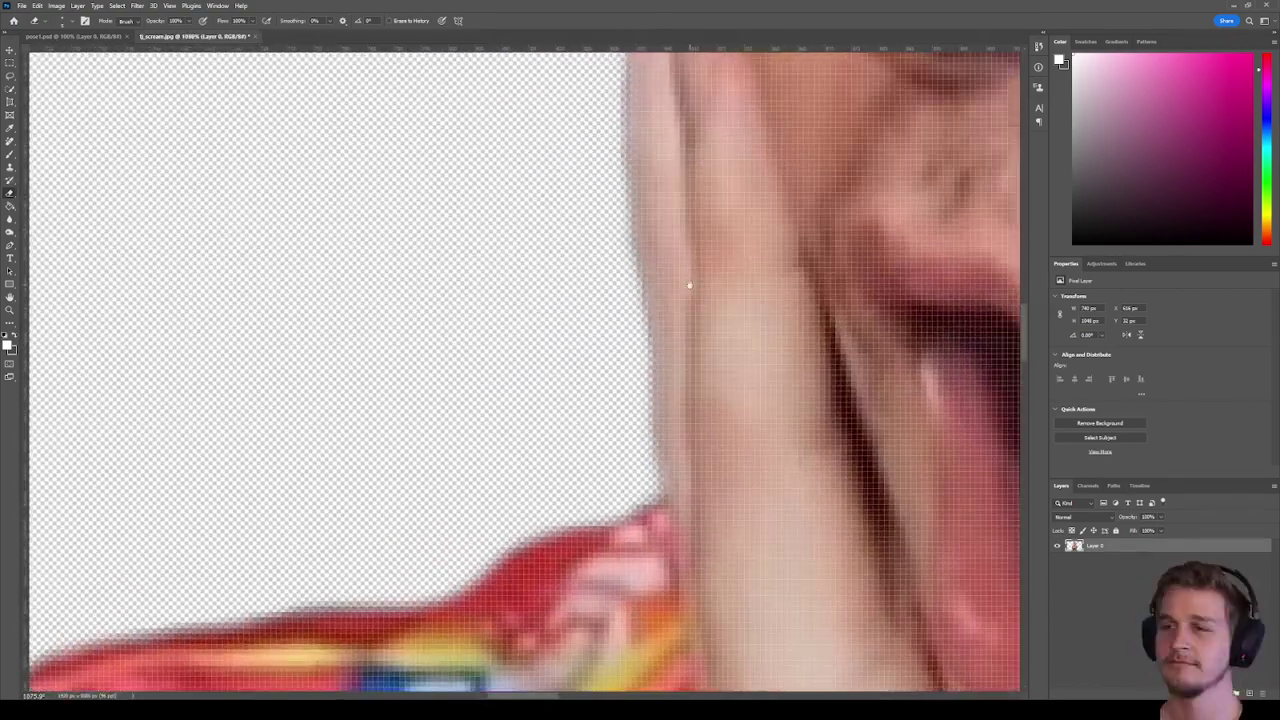
{"action": "right_click", "coordinate": [616, 335]}
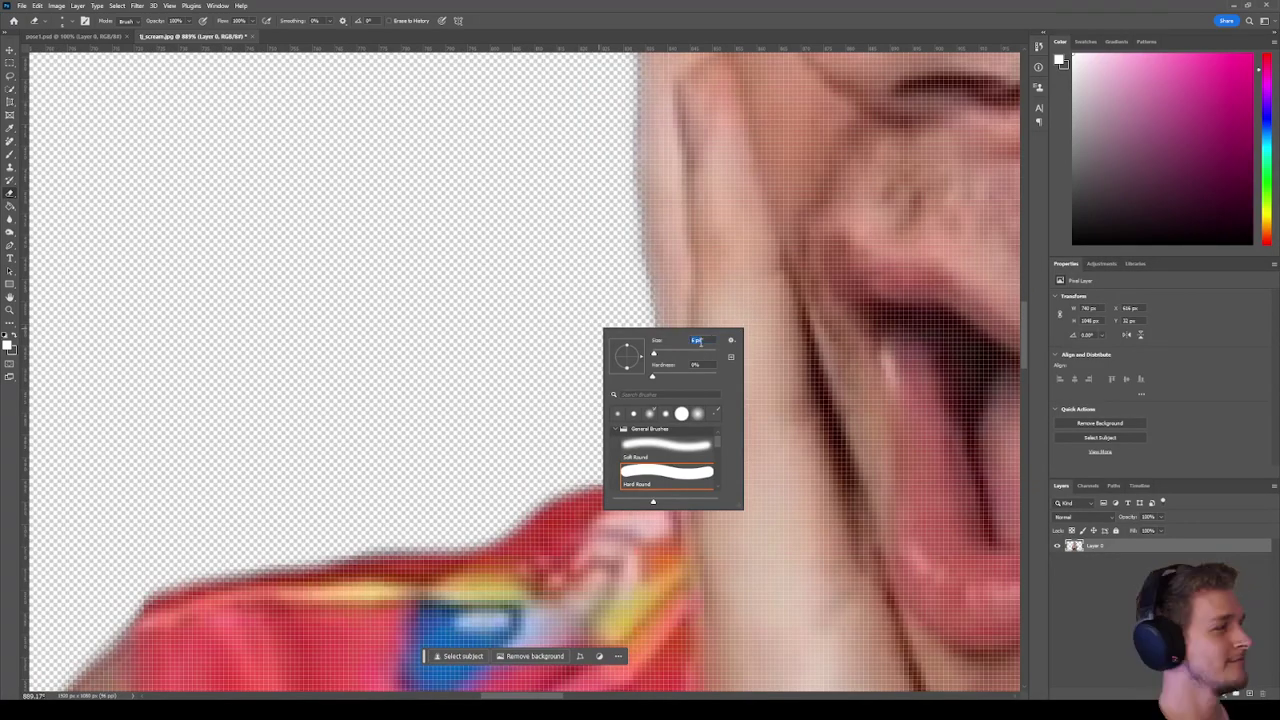
{"action": "key", "text": "Return"}
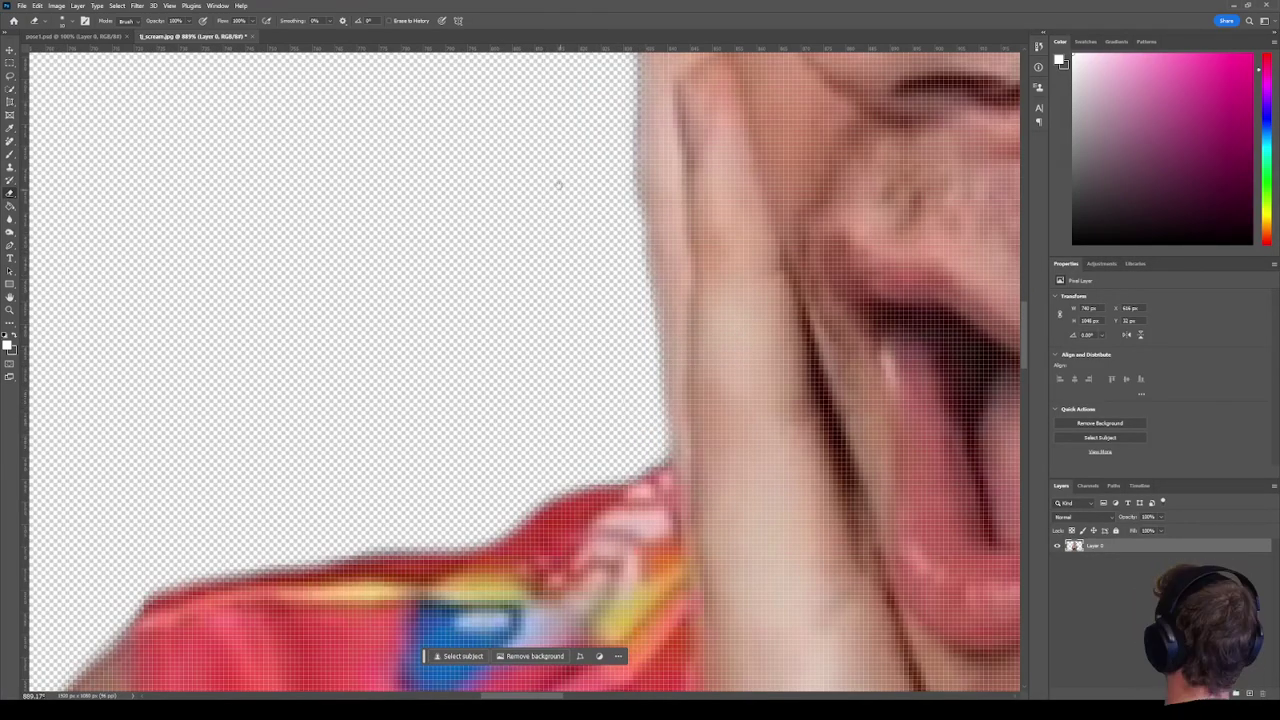
{"action": "mouse_move", "coordinate": [558, 185]}
{"action": "left_mouse_down"}
{"action": "mouse_move", "coordinate": [520, 331]}
{"action": "mouse_move", "coordinate": [578, 487]}
{"action": "left_mouse_up"}
{"action": "left_click_drag", "start_coordinate": [564, 310], "coordinate": [661, 409]}
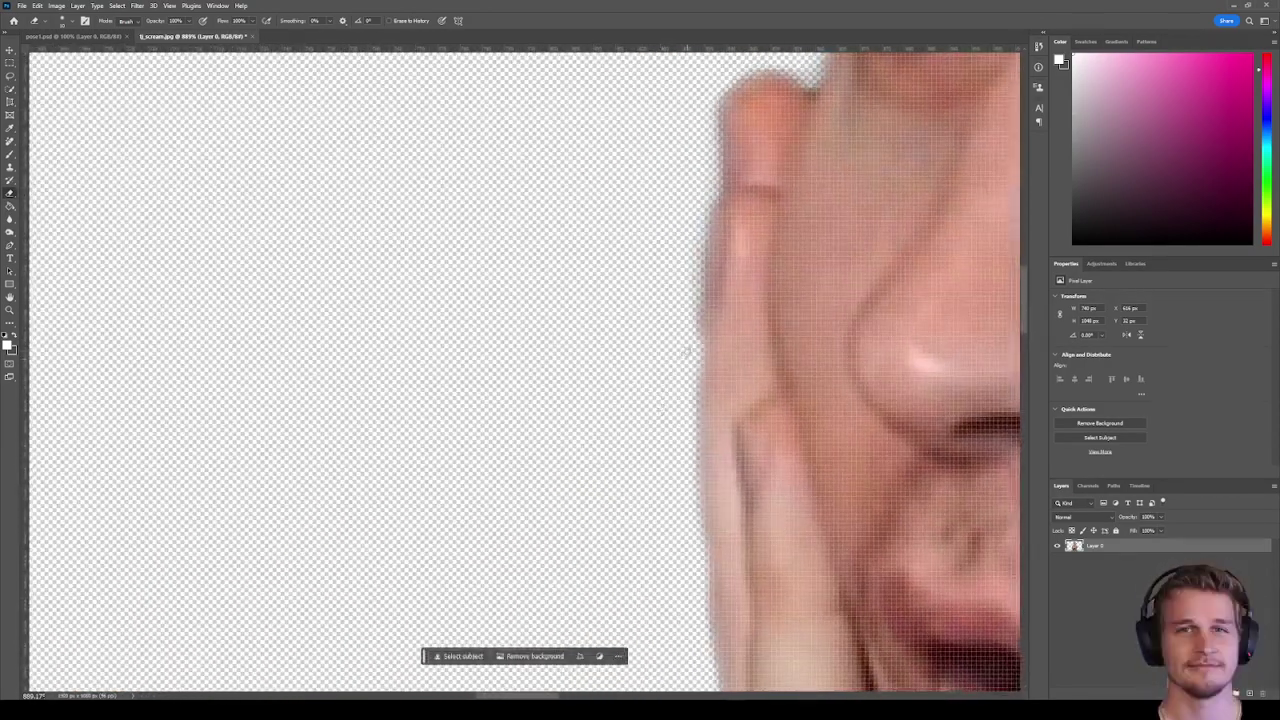
{"action": "left_click_drag", "start_coordinate": [703, 92], "coordinate": [682, 286]}
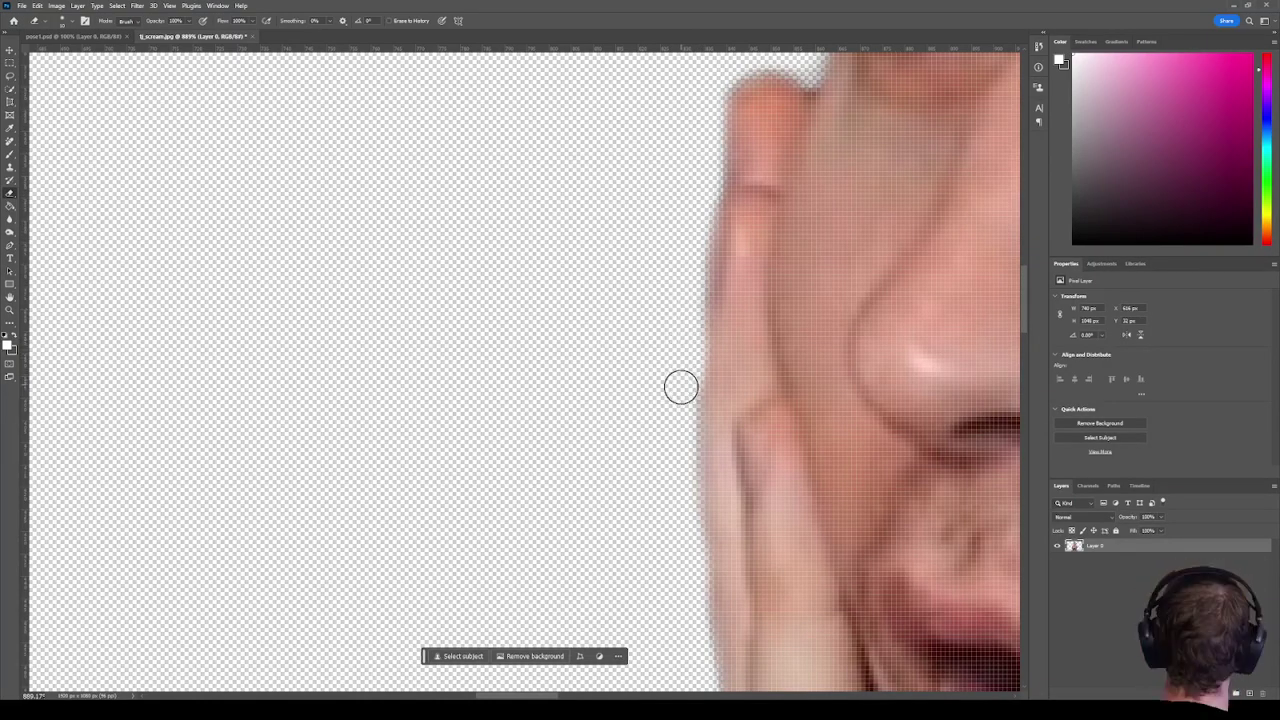
{"action": "left_click_drag", "start_coordinate": [683, 450], "coordinate": [684, 652]}
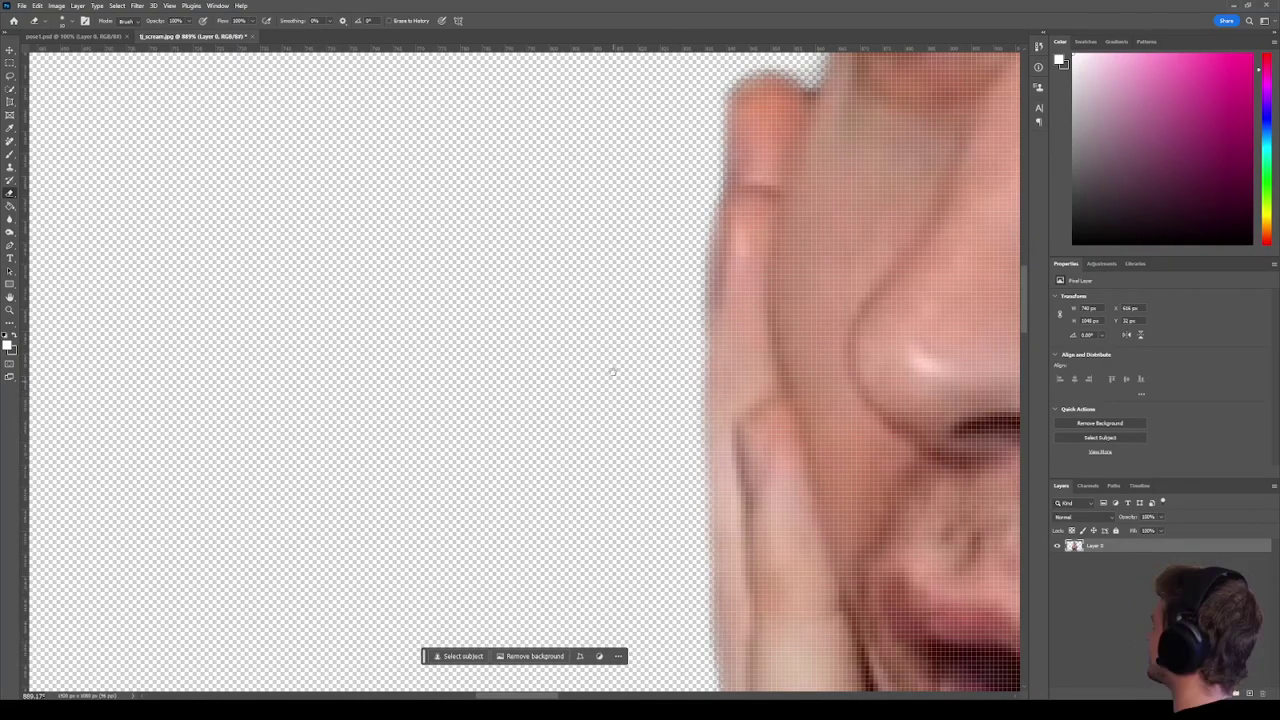
Erase the fringe along the face's outline from the fingertip past the eye to the brow.
{"action": "left_click_drag", "start_coordinate": [612, 371], "coordinate": [482, 591]}
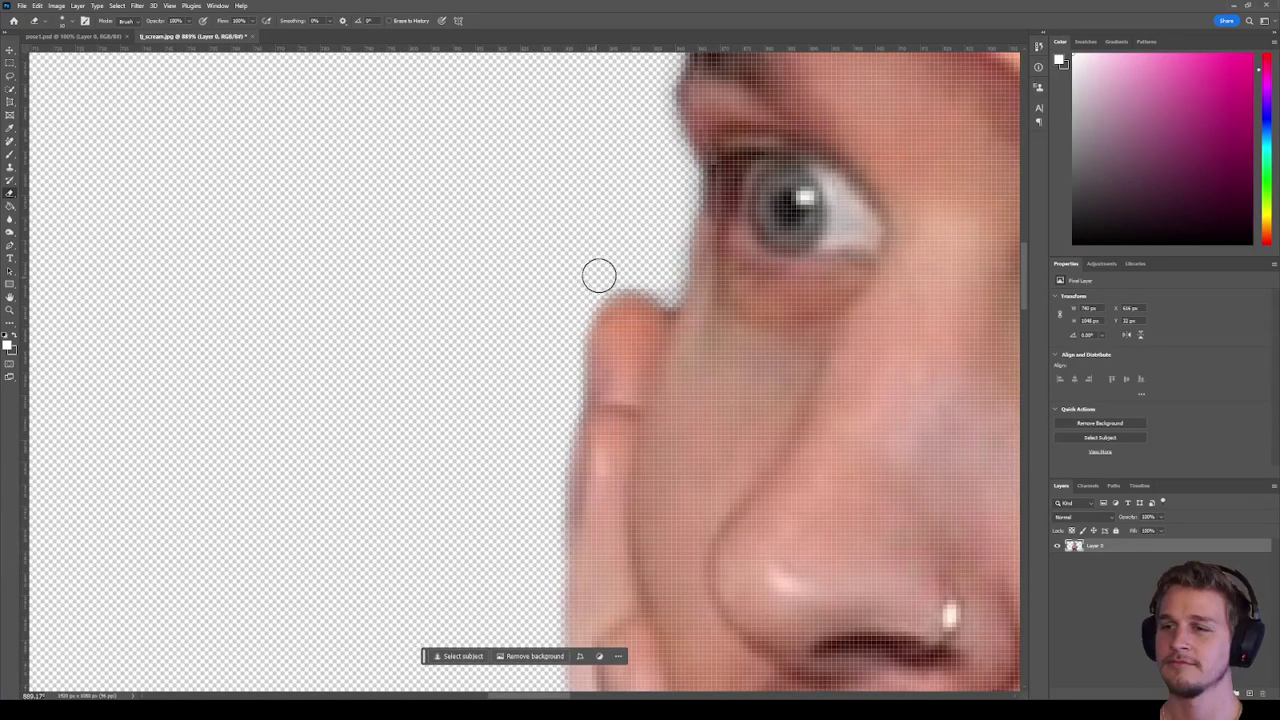
{"action": "left_click_drag", "start_coordinate": [677, 190], "coordinate": [668, 259]}
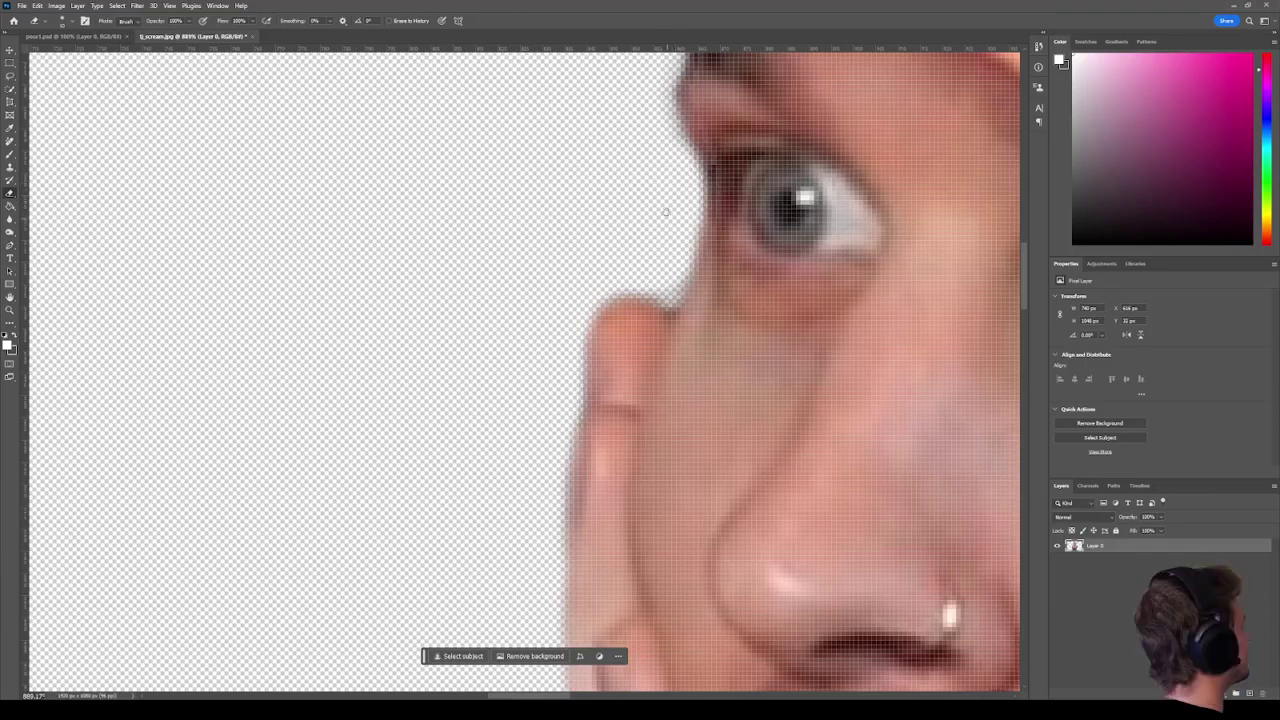
{"action": "scroll", "coordinate": [670, 200], "scroll_direction": "up", "scroll_amount": 3}
{"action": "mouse_move", "coordinate": [638, 210]}
{"action": "left_mouse_down"}
{"action": "mouse_move", "coordinate": [611, 291]}
{"action": "mouse_move", "coordinate": [625, 267]}
{"action": "left_mouse_up"}
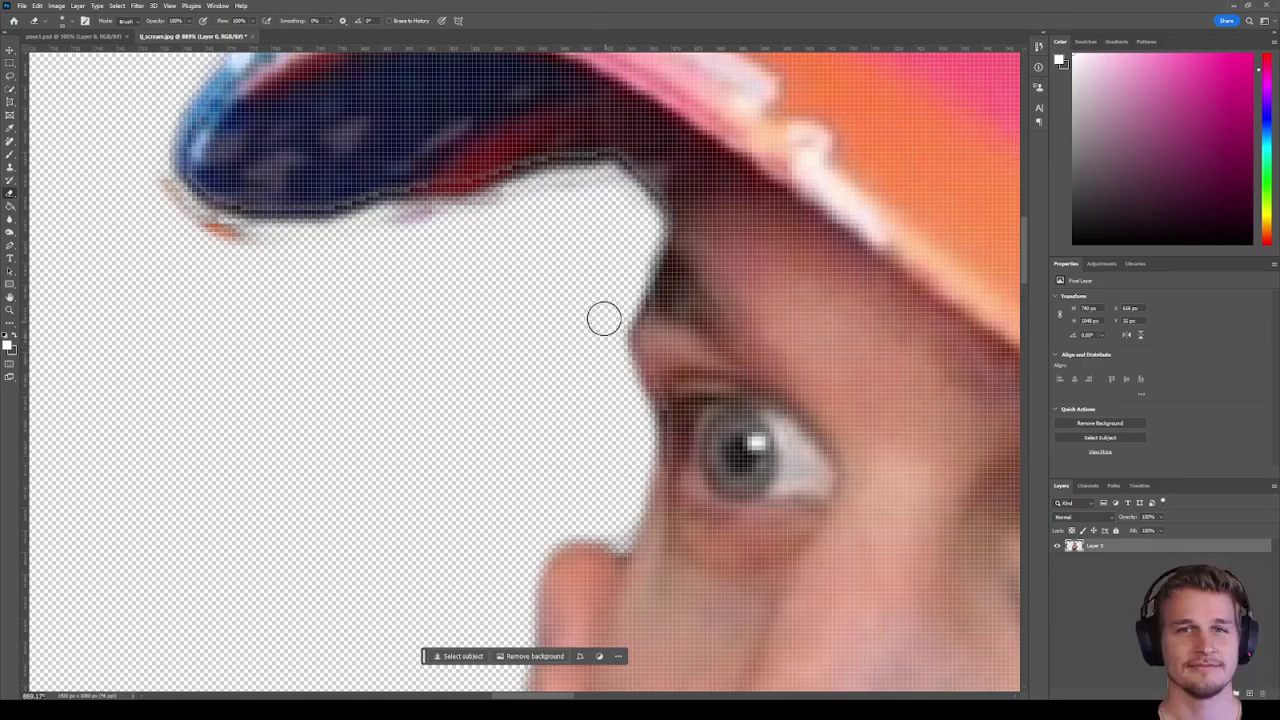
Erase the leftover background specks and fringe along the underside of the visor's brim to the forehead.
{"action": "scroll", "coordinate": [581, 309], "scroll_direction": "down", "scroll_amount": 3}
{"action": "scroll", "coordinate": [385, 268], "scroll_direction": "up", "scroll_amount": 3}
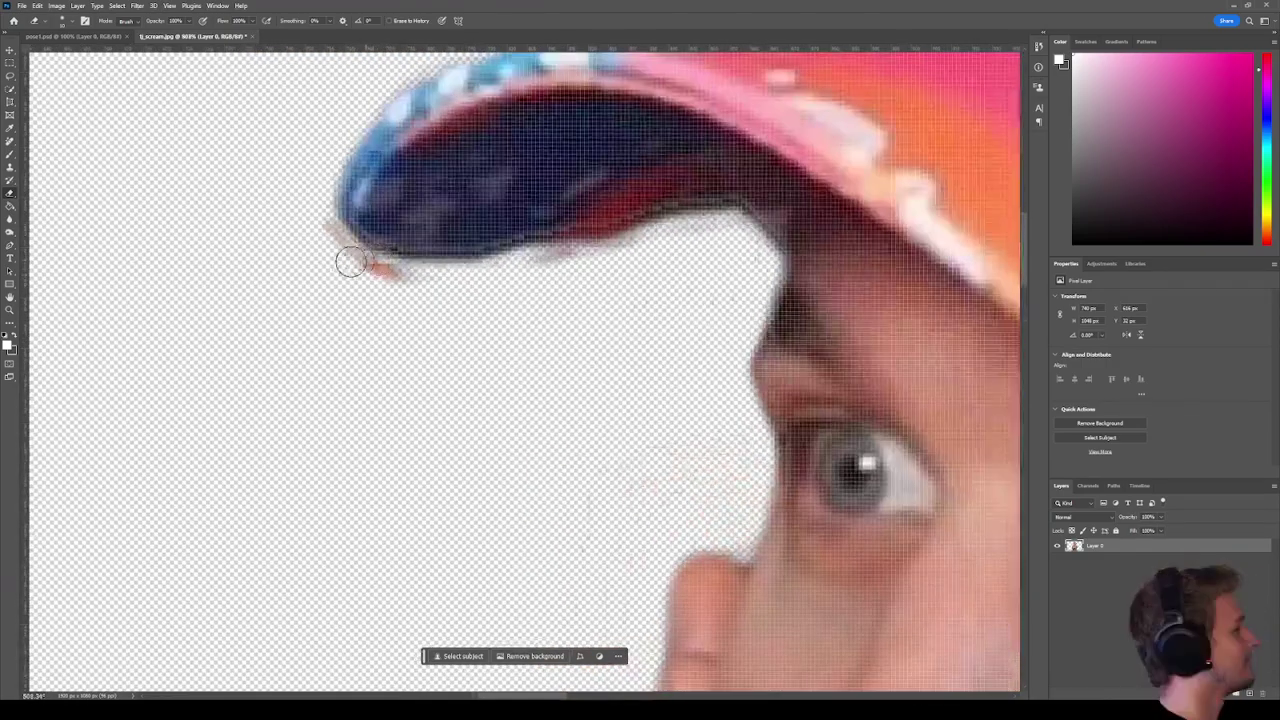
{"action": "mouse_move", "coordinate": [330, 250]}
{"action": "left_mouse_down"}
{"action": "mouse_move", "coordinate": [360, 270]}
{"action": "mouse_move", "coordinate": [433, 278]}
{"action": "mouse_move", "coordinate": [710, 228]}
{"action": "mouse_move", "coordinate": [741, 236]}
{"action": "mouse_move", "coordinate": [756, 273]}
{"action": "mouse_move", "coordinate": [746, 234]}
{"action": "left_mouse_up"}
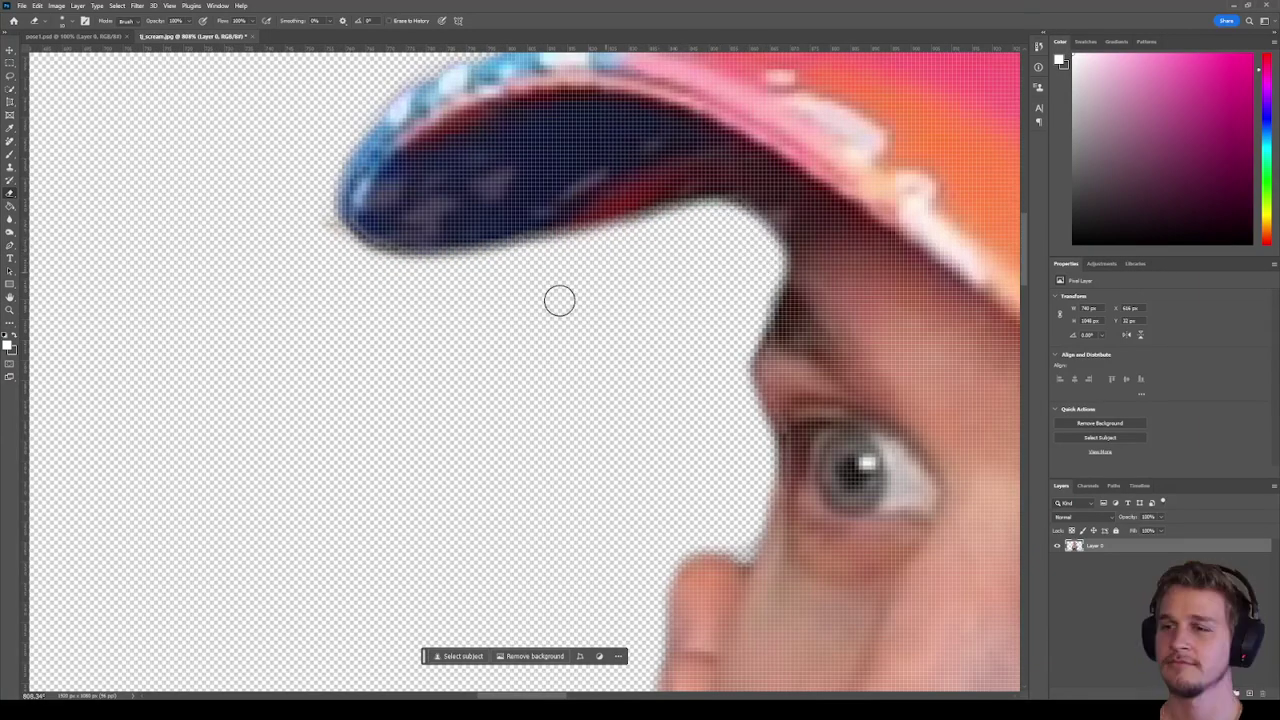
Clean the visor brim's tip and upper edge up to the hair with the Eraser tool.
{"action": "scroll", "coordinate": [517, 334], "scroll_direction": "down", "scroll_amount": 5}
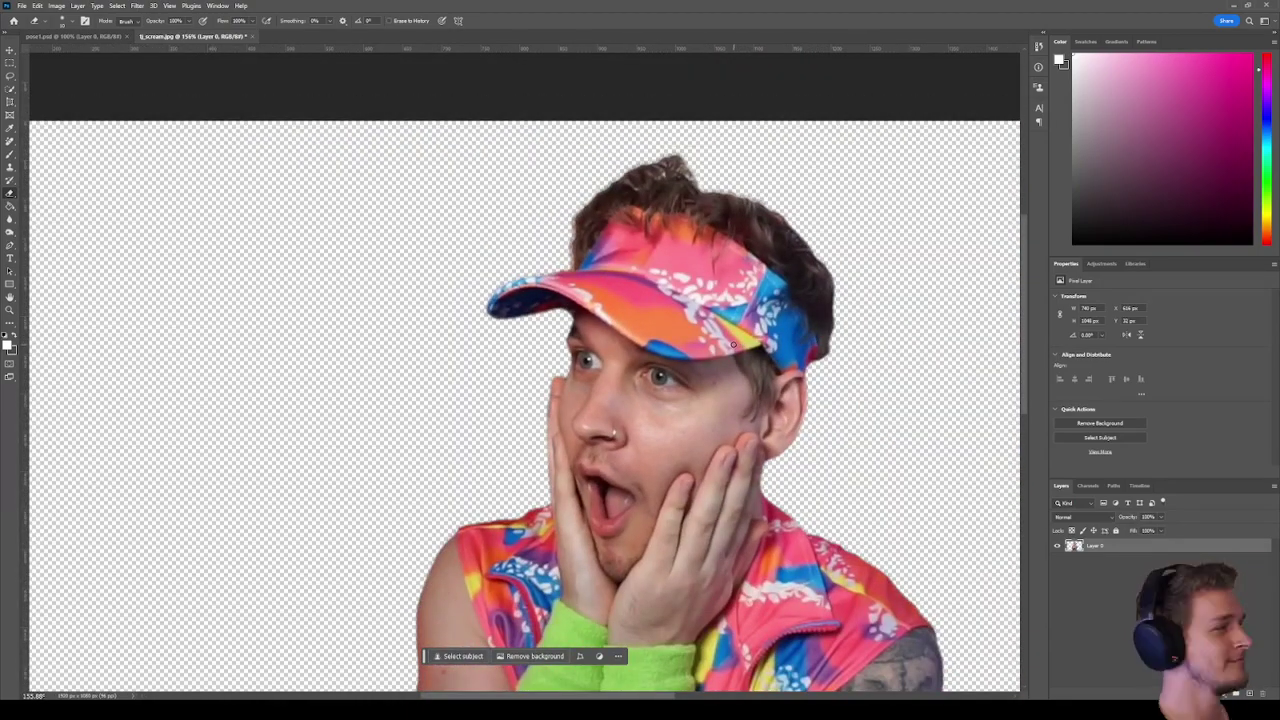
{"action": "scroll", "coordinate": [553, 311], "scroll_direction": "up", "scroll_amount": 4}
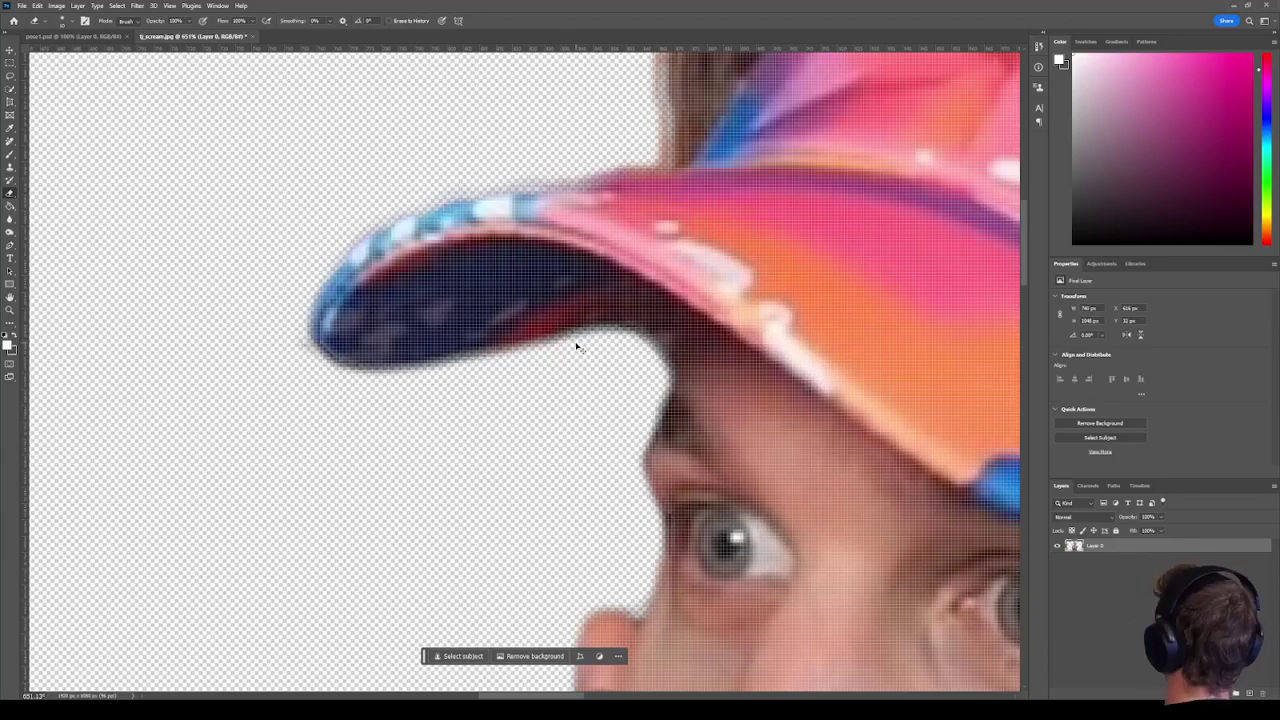
{"action": "scroll", "coordinate": [578, 343], "scroll_direction": "down", "scroll_amount": 3}
{"action": "scroll", "coordinate": [600, 345], "scroll_direction": "up", "scroll_amount": 3}
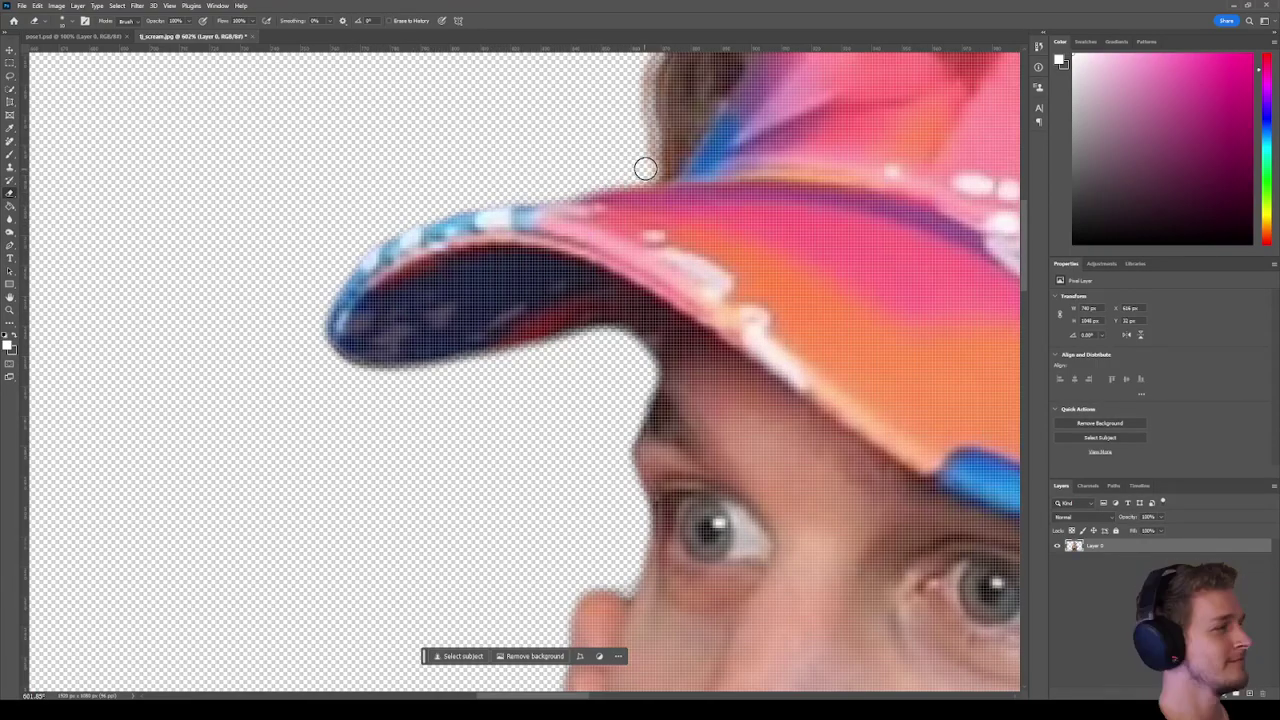
{"action": "scroll", "coordinate": [645, 168], "scroll_direction": "down", "scroll_amount": 3}
{"action": "scroll", "coordinate": [645, 168], "scroll_direction": "up", "scroll_amount": 3}
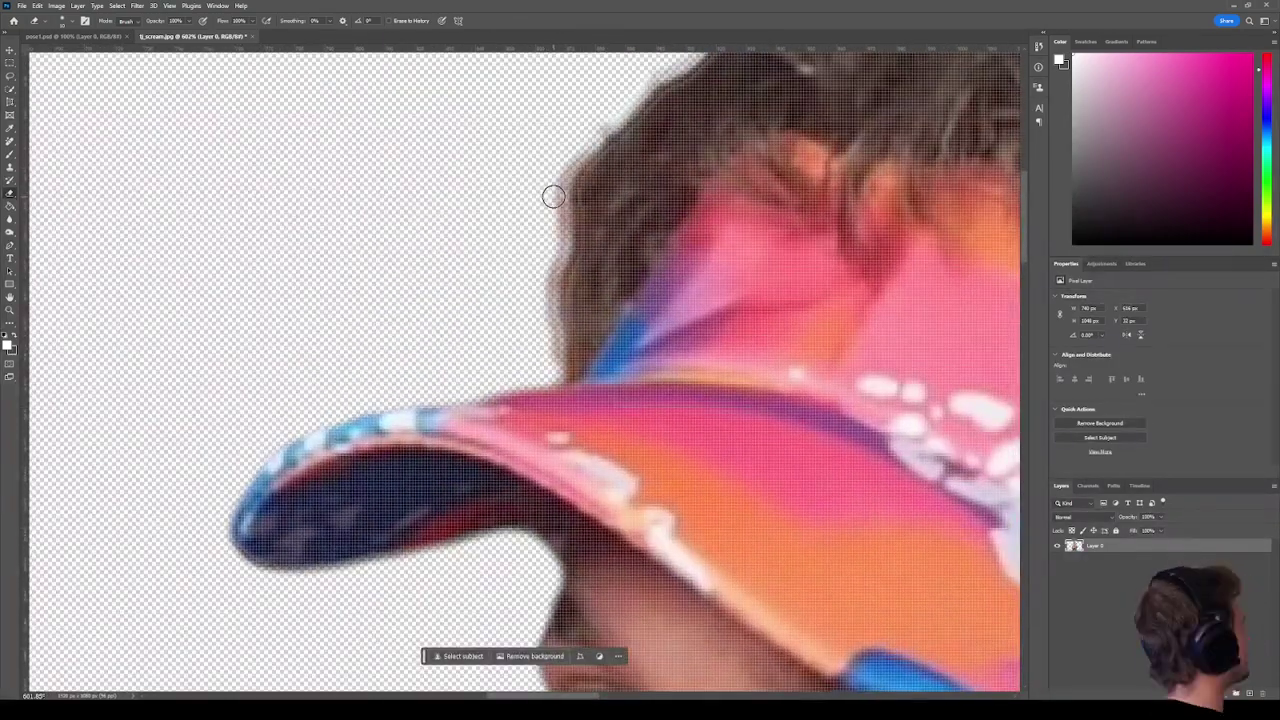
Erase the fringe along the hair's outline from the visor's brim up over the top and down the back of the head.
{"action": "left_click_drag", "start_coordinate": [552, 240], "coordinate": [540, 291]}
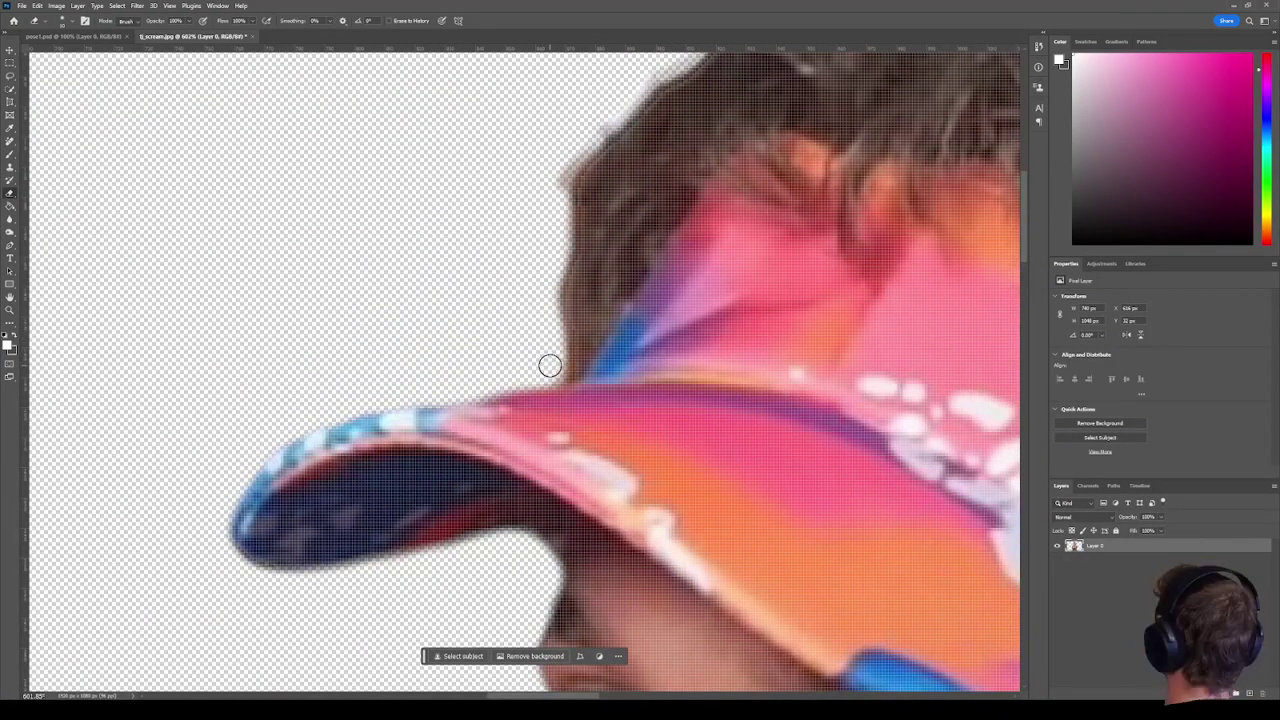
{"action": "left_click_drag", "start_coordinate": [549, 243], "coordinate": [571, 135]}
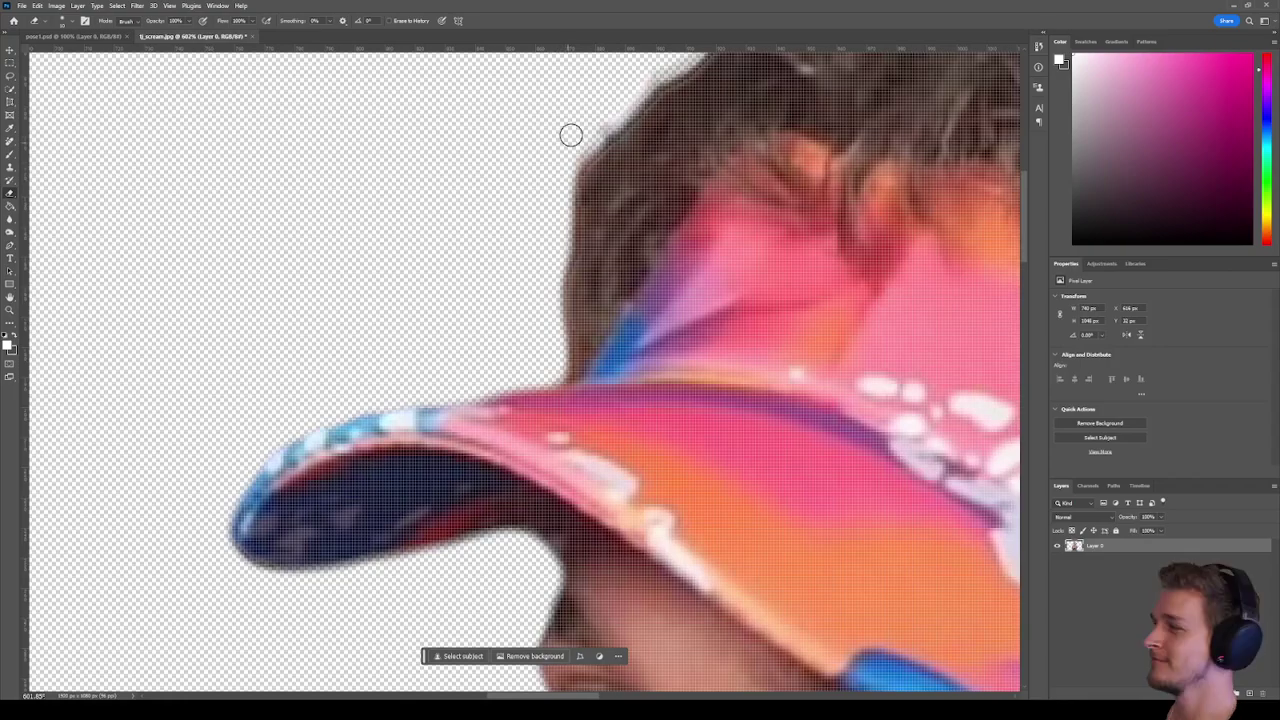
{"action": "left_click_drag", "start_coordinate": [597, 87], "coordinate": [467, 287]}
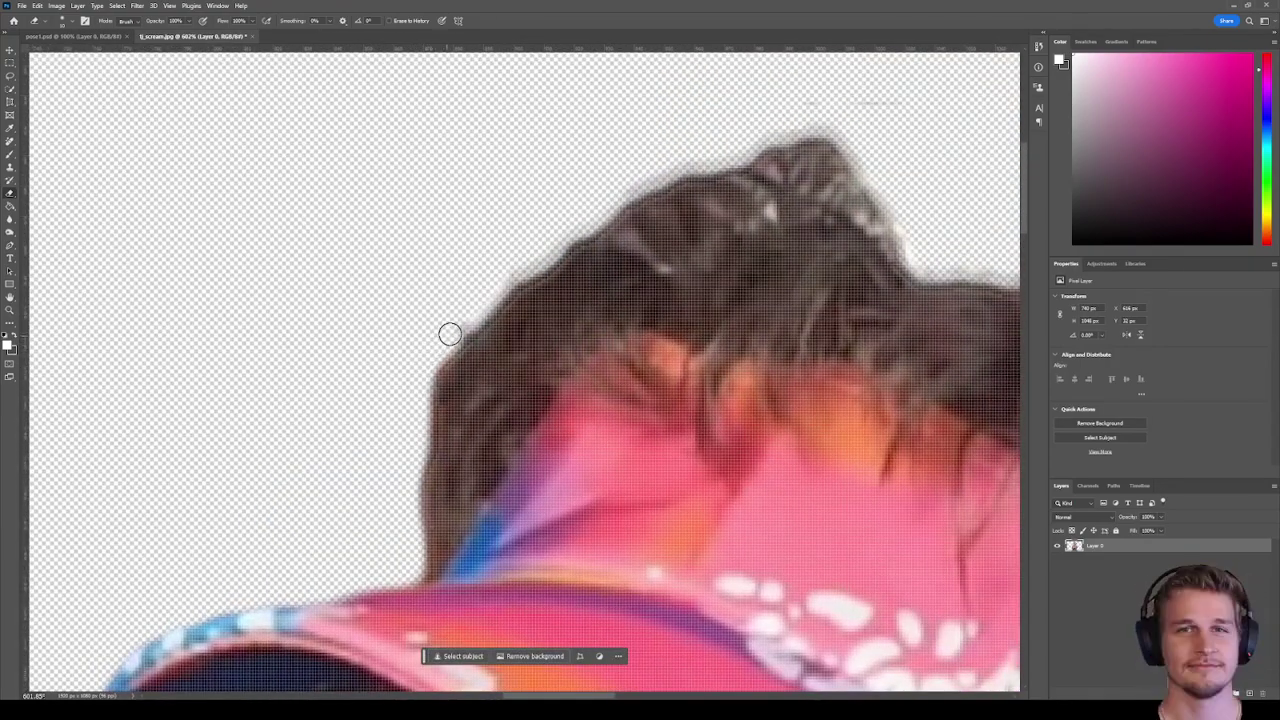
{"action": "mouse_move", "coordinate": [584, 224]}
{"action": "left_mouse_down"}
{"action": "mouse_move", "coordinate": [653, 175]}
{"action": "mouse_move", "coordinate": [770, 131]}
{"action": "mouse_move", "coordinate": [804, 125]}
{"action": "mouse_move", "coordinate": [865, 148]}
{"action": "mouse_move", "coordinate": [911, 246]}
{"action": "mouse_move", "coordinate": [930, 265]}
{"action": "mouse_move", "coordinate": [972, 266]}
{"action": "mouse_move", "coordinate": [544, 266]}
{"action": "mouse_move", "coordinate": [713, 298]}
{"action": "mouse_move", "coordinate": [817, 355]}
{"action": "mouse_move", "coordinate": [929, 457]}
{"action": "left_mouse_up"}
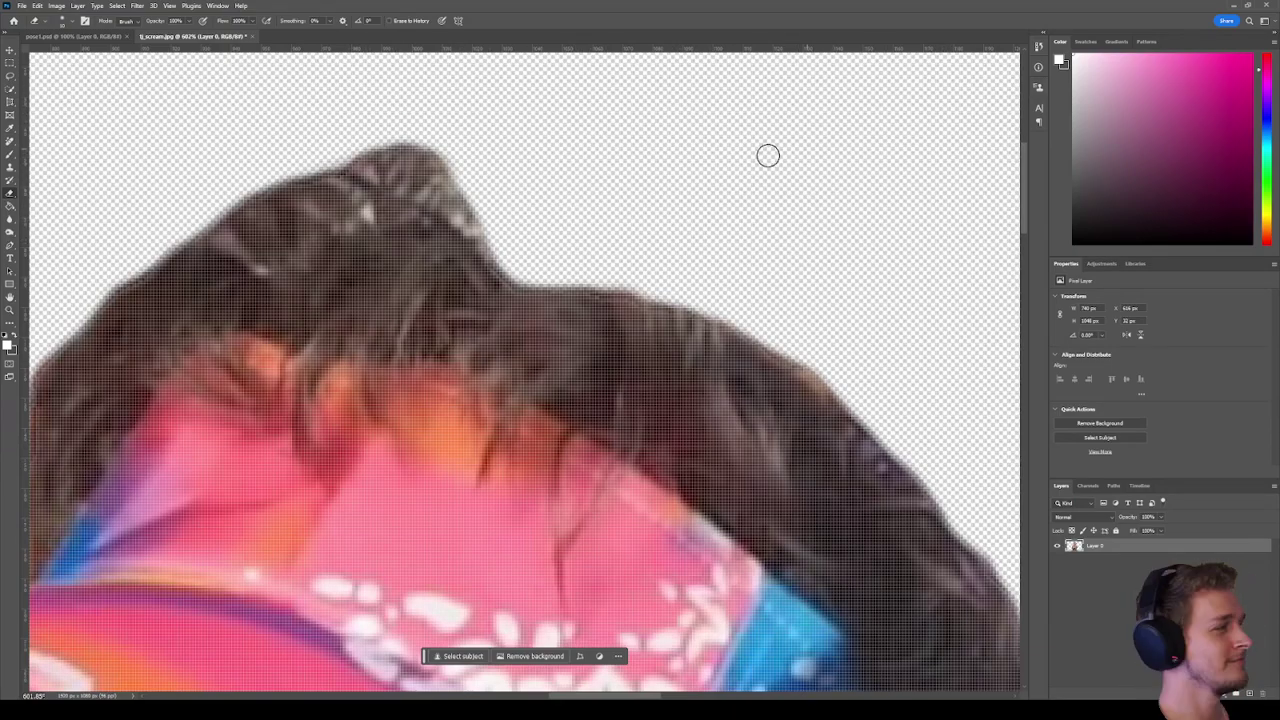
{"action": "scroll", "coordinate": [920, 230], "scroll_direction": "down", "scroll_amount": 6}
{"action": "left_click_drag", "start_coordinate": [920, 230], "coordinate": [510, 120]}
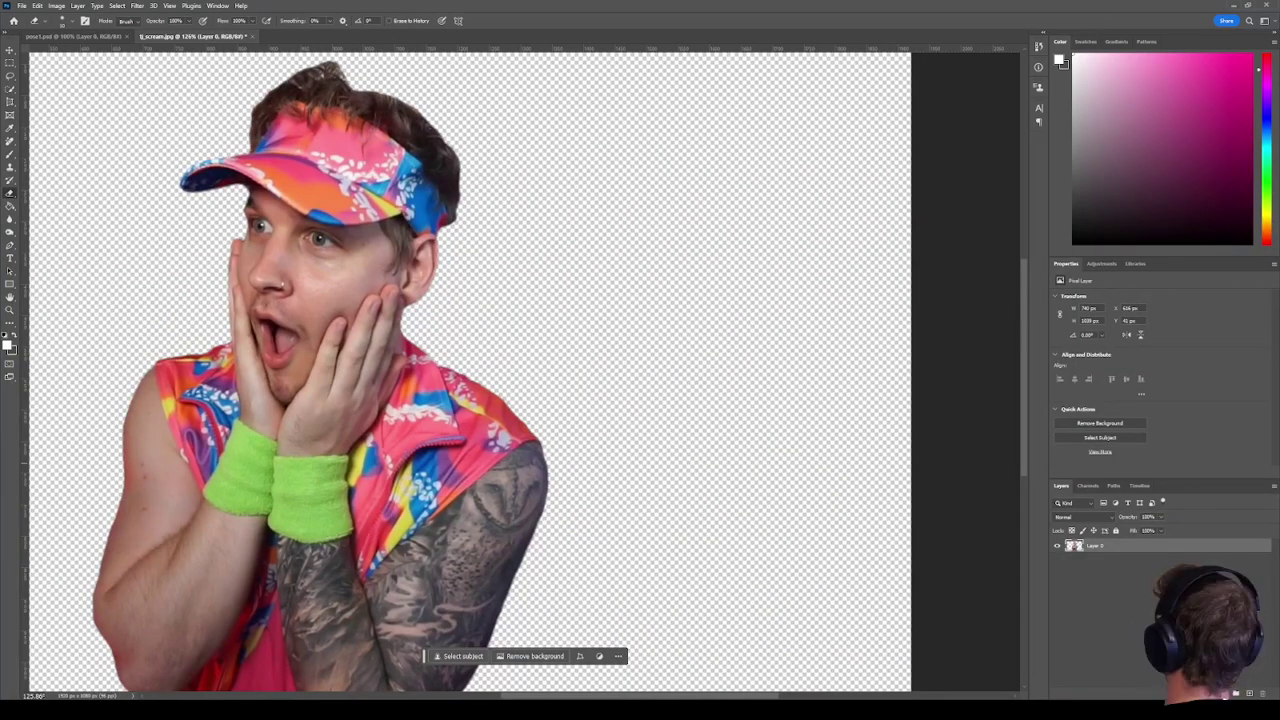
Add a new empty layer beneath the cutout's layer.
{"action": "left_click", "coordinate": [1249, 693]}
{"action": "left_click_drag", "start_coordinate": [1092, 546], "coordinate": [1103, 572]}
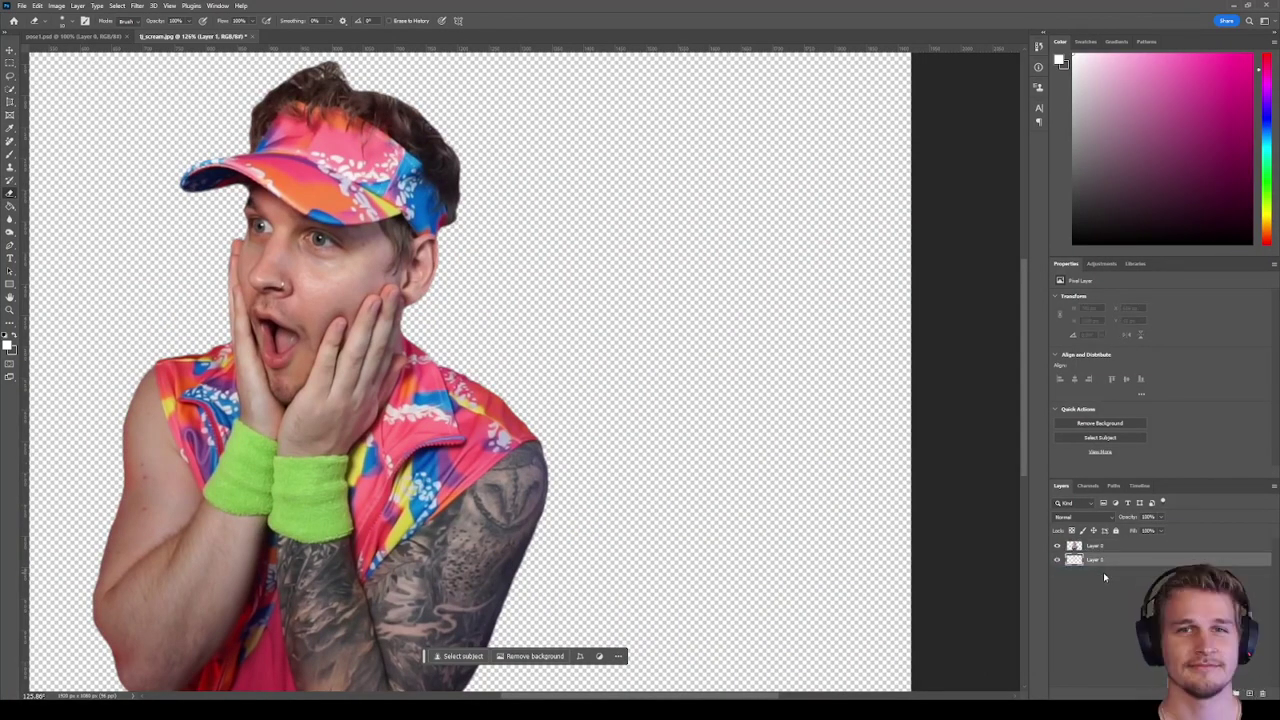
{"action": "right_click", "coordinate": [1098, 560]}
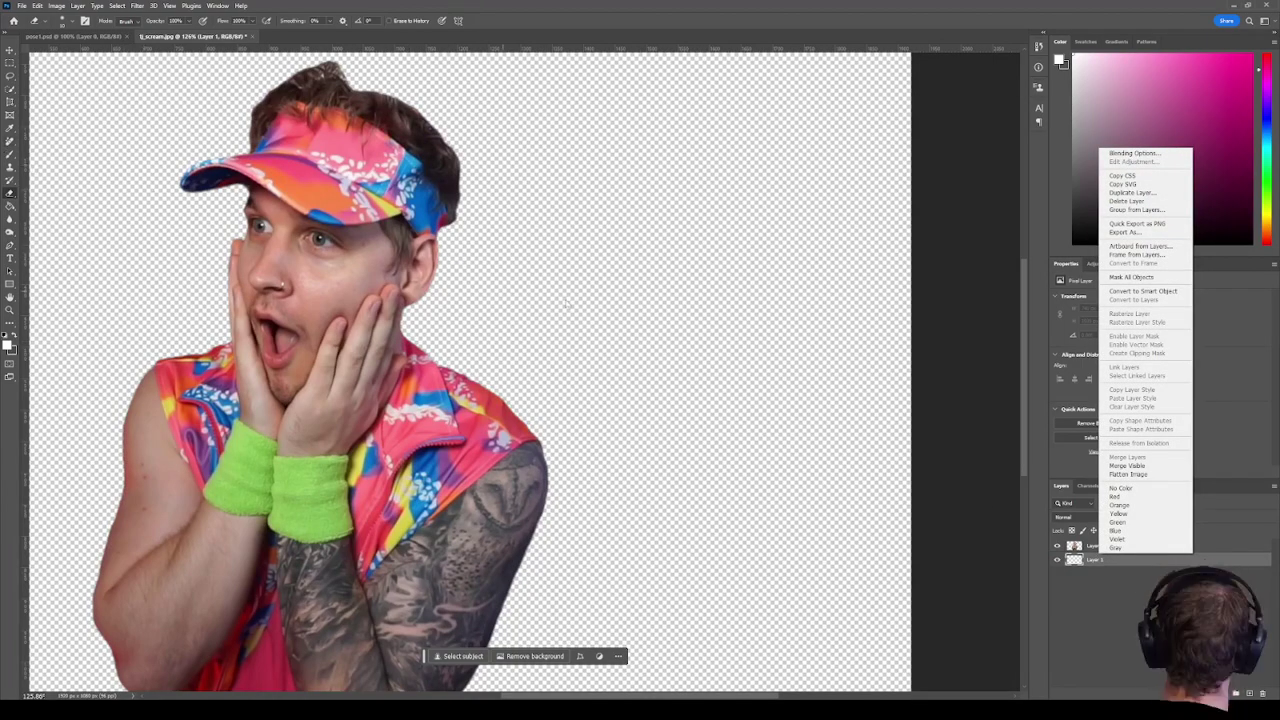
{"action": "right_click", "coordinate": [679, 319]}
{"action": "key", "text": "Return"}
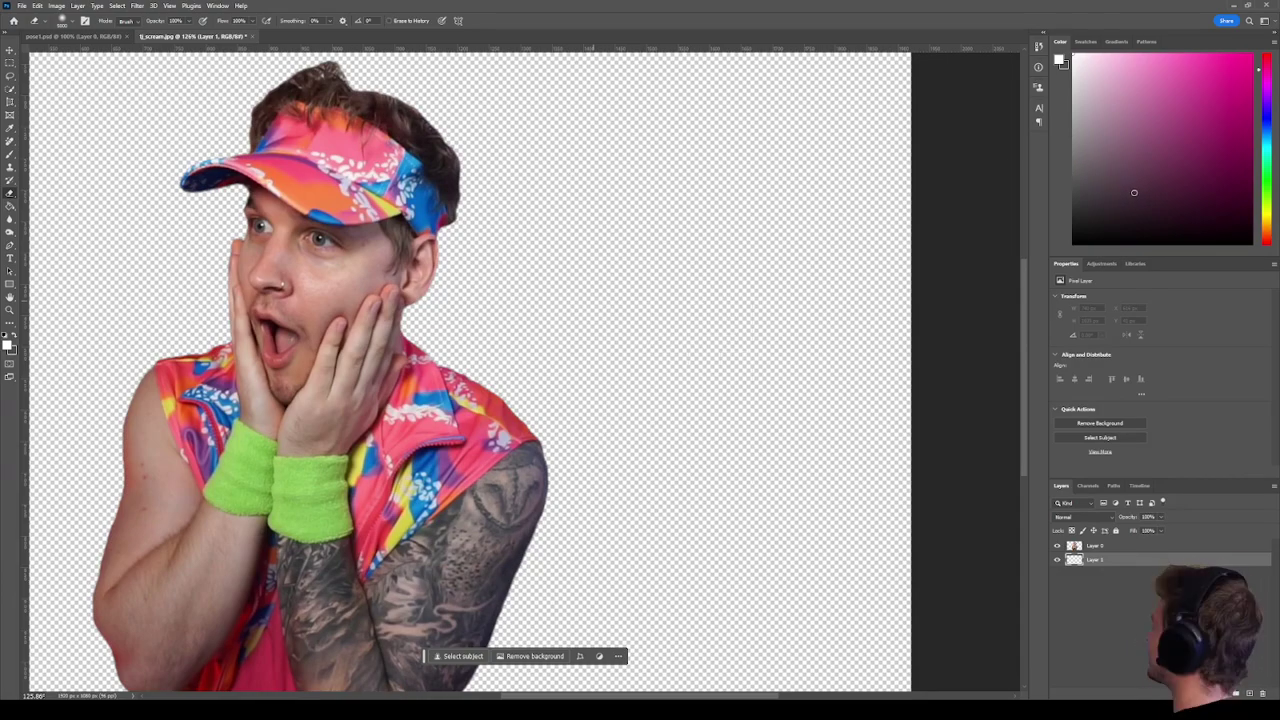
Paint the new layer solid black with a very large hard round brush as a checking backdrop.
{"action": "key", "text": "x"}
{"action": "key", "text": "ctrl+0"}
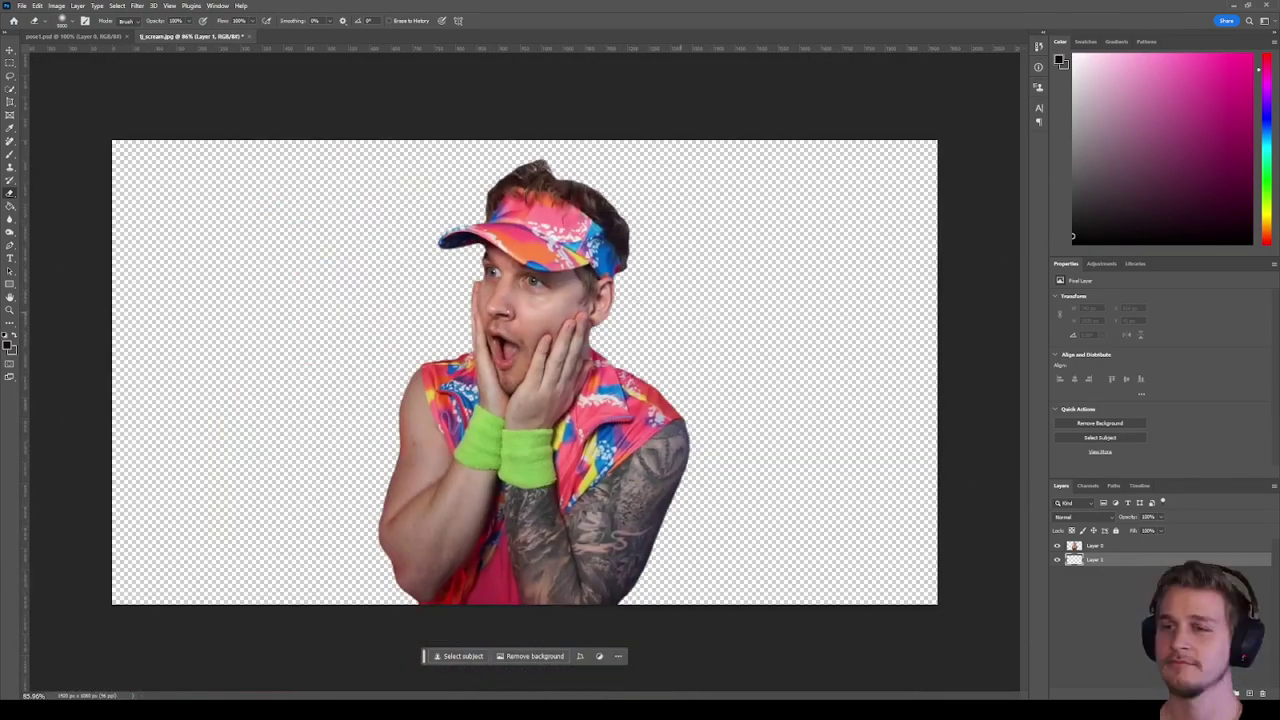
{"action": "right_click", "coordinate": [714, 330]}
{"action": "left_click_drag", "start_coordinate": [808, 350], "coordinate": [787, 350]}
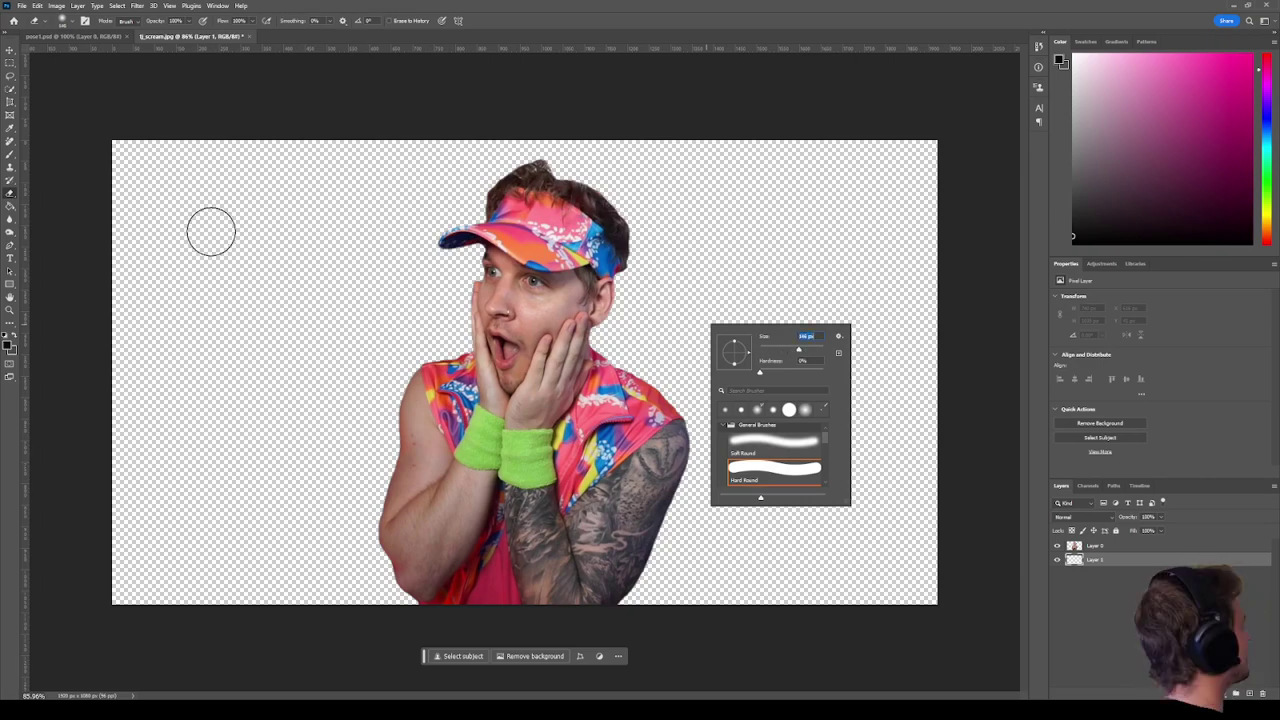
{"action": "key", "text": "b"}
{"action": "right_click", "coordinate": [336, 292]}
{"action": "mouse_move", "coordinate": [370, 307]}
{"action": "left_mouse_down"}
{"action": "mouse_move", "coordinate": [394, 277]}
{"action": "mouse_move", "coordinate": [343, 206]}
{"action": "mouse_move", "coordinate": [500, 215]}
{"action": "mouse_move", "coordinate": [470, 290]}
{"action": "left_mouse_up"}
{"action": "right_click", "coordinate": [834, 246]}
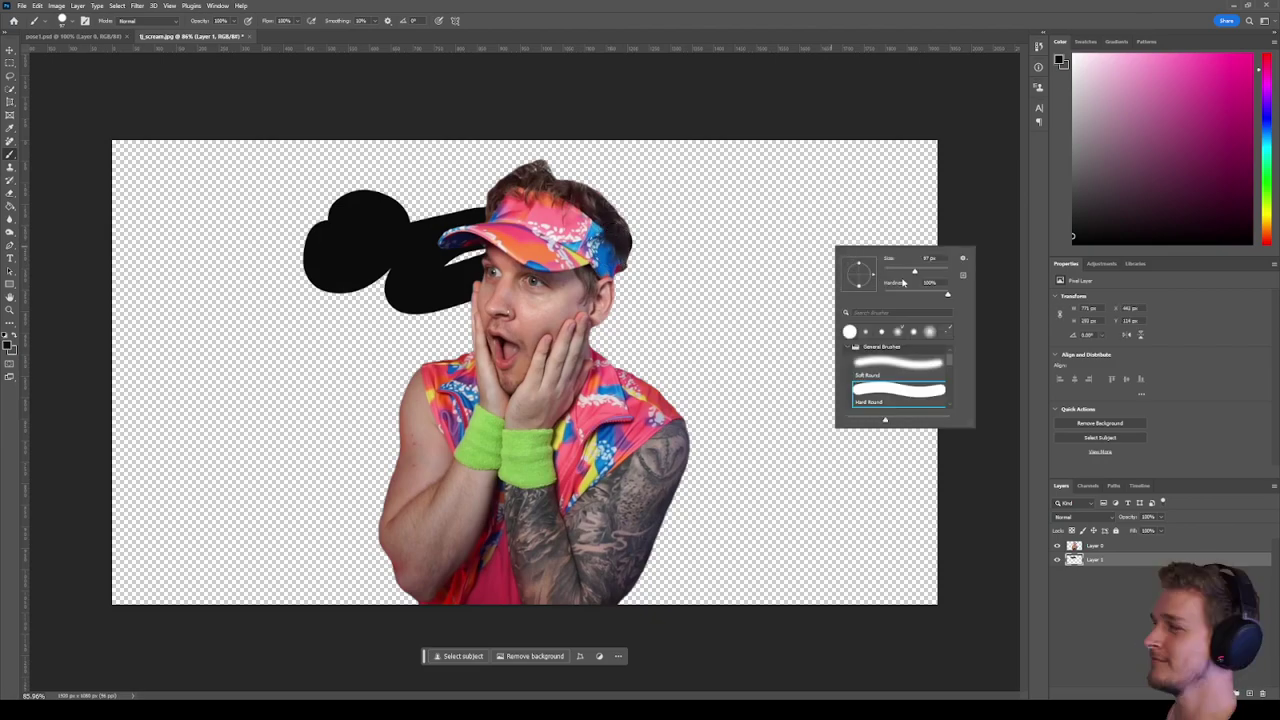
{"action": "left_click_drag", "start_coordinate": [904, 262], "coordinate": [938, 262]}
{"action": "key", "text": "Return"}
{"action": "left_click", "coordinate": [664, 303]}
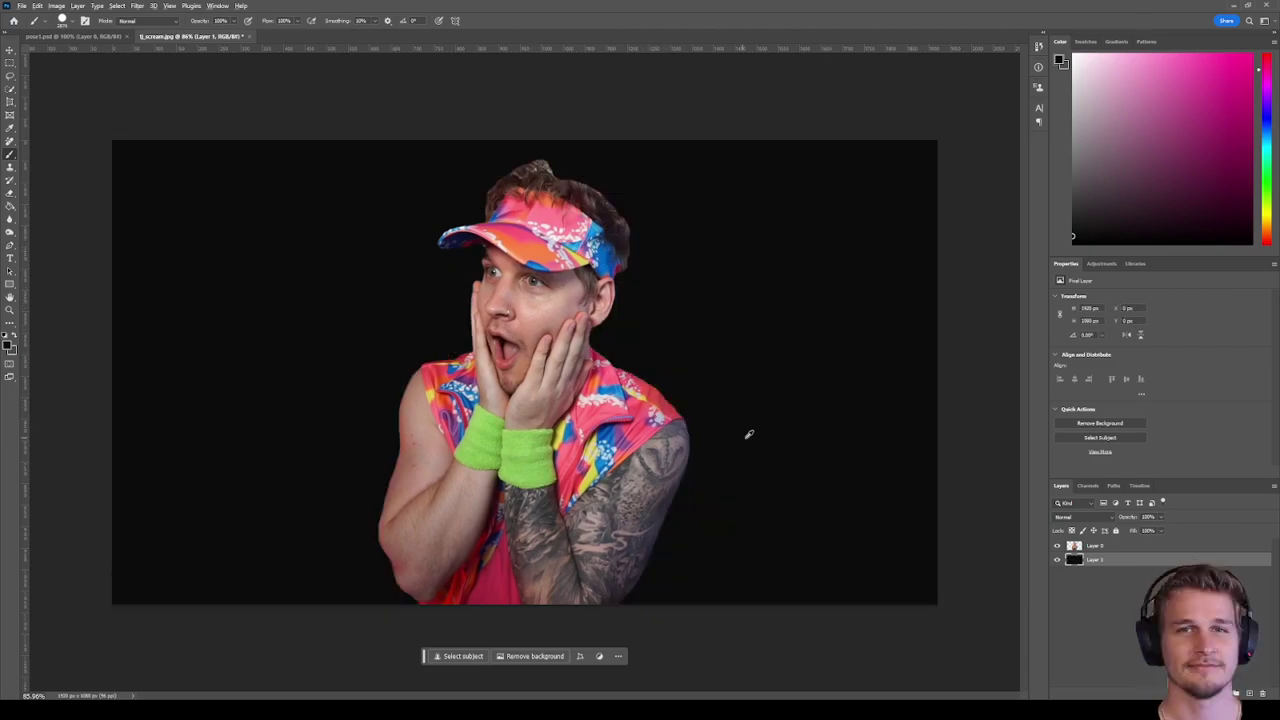
Examine the cutout's edge along the shoulder and tattooed arm against the black backdrop.
{"action": "scroll", "coordinate": [749, 434], "scroll_direction": "up", "scroll_amount": 8}
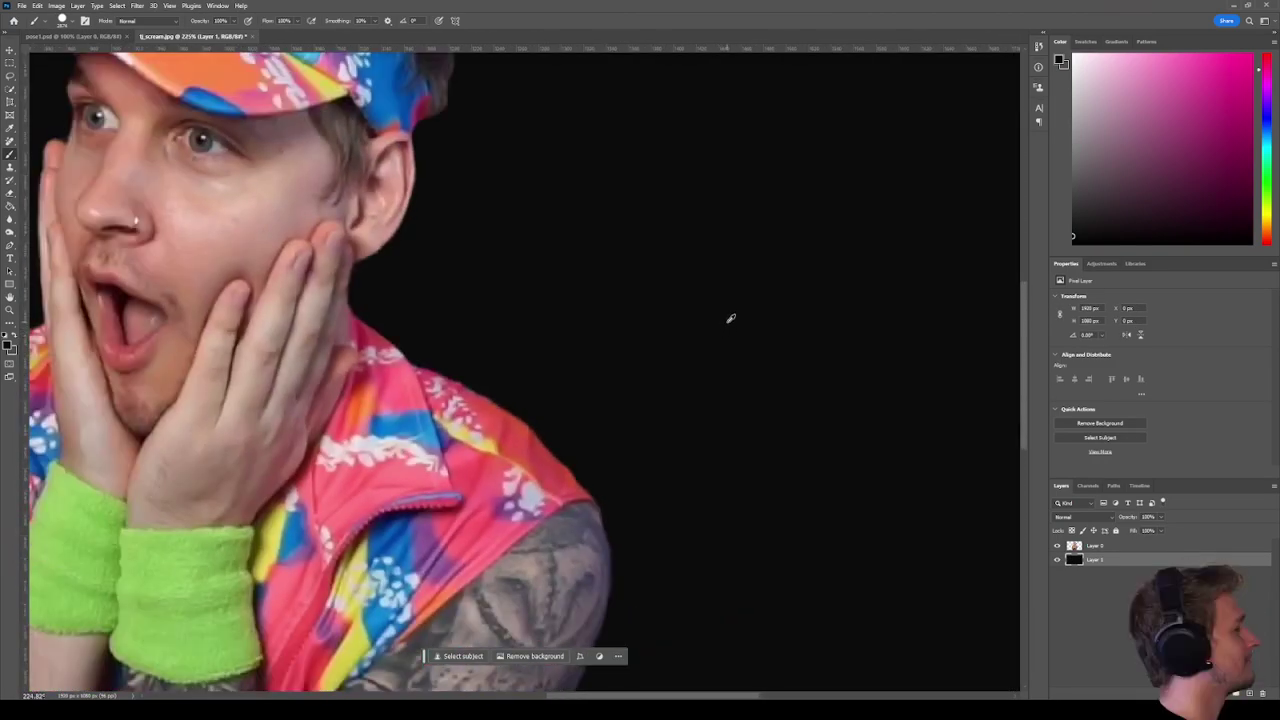
{"action": "scroll", "coordinate": [789, 577], "scroll_direction": "down", "scroll_amount": 4}
{"action": "scroll", "coordinate": [783, 571], "scroll_direction": "up", "scroll_amount": 5}
{"action": "scroll", "coordinate": [751, 531], "scroll_direction": "down", "scroll_amount": 5}
{"action": "scroll", "coordinate": [541, 607], "scroll_direction": "up", "scroll_amount": 5}
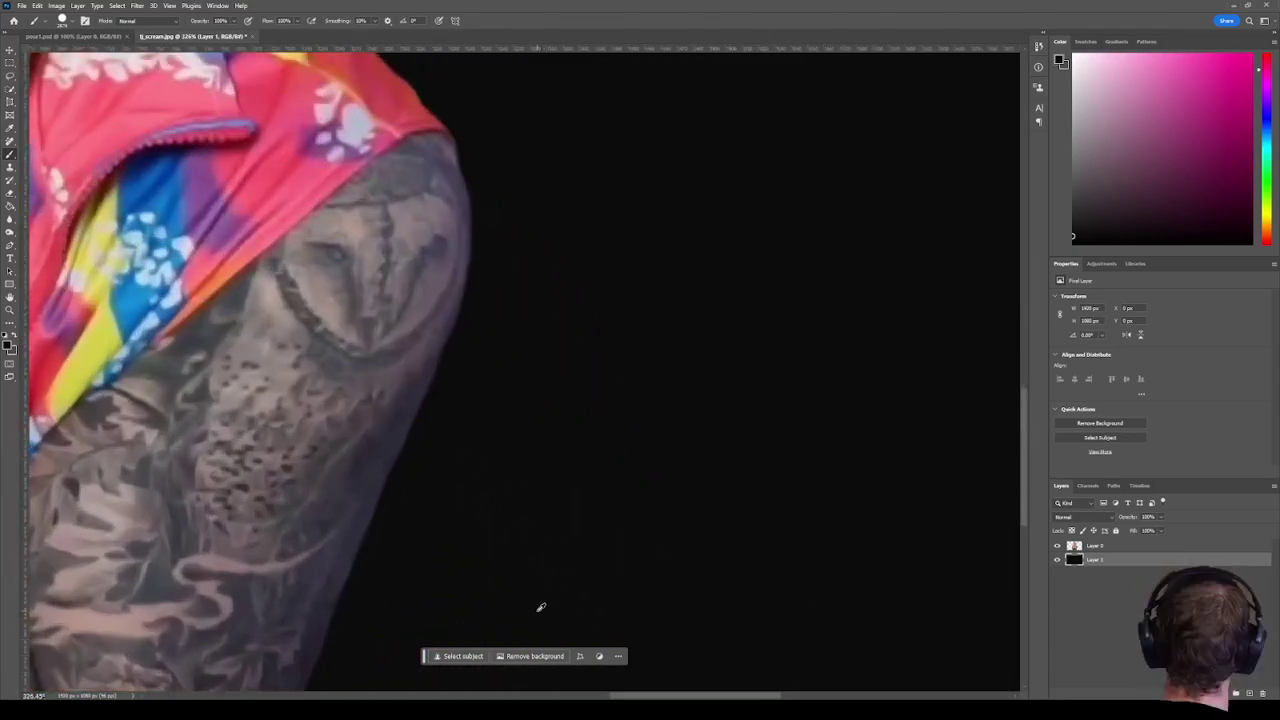
{"action": "scroll", "coordinate": [541, 607], "scroll_direction": "up", "scroll_amount": 2}
{"action": "left_click_drag", "start_coordinate": [541, 607], "coordinate": [551, 318]}
Check the area beside the tattooed forearm with a rectangular selection on the cutout's layer, deselect it and inspect the remaining backdrop for stray pixels.
{"action": "left_click", "coordinate": [10, 63]}
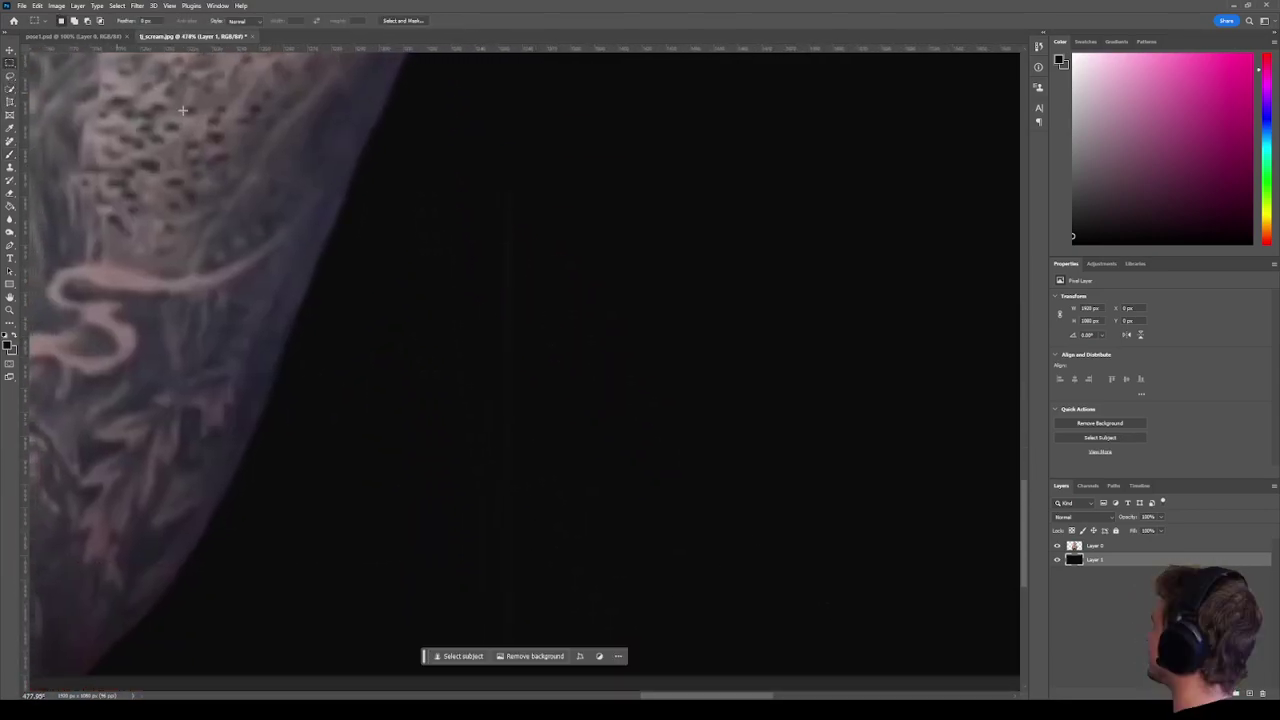
{"action": "left_click_drag", "start_coordinate": [461, 154], "coordinate": [660, 340]}
{"action": "left_click_drag", "start_coordinate": [597, 257], "coordinate": [580, 534]}
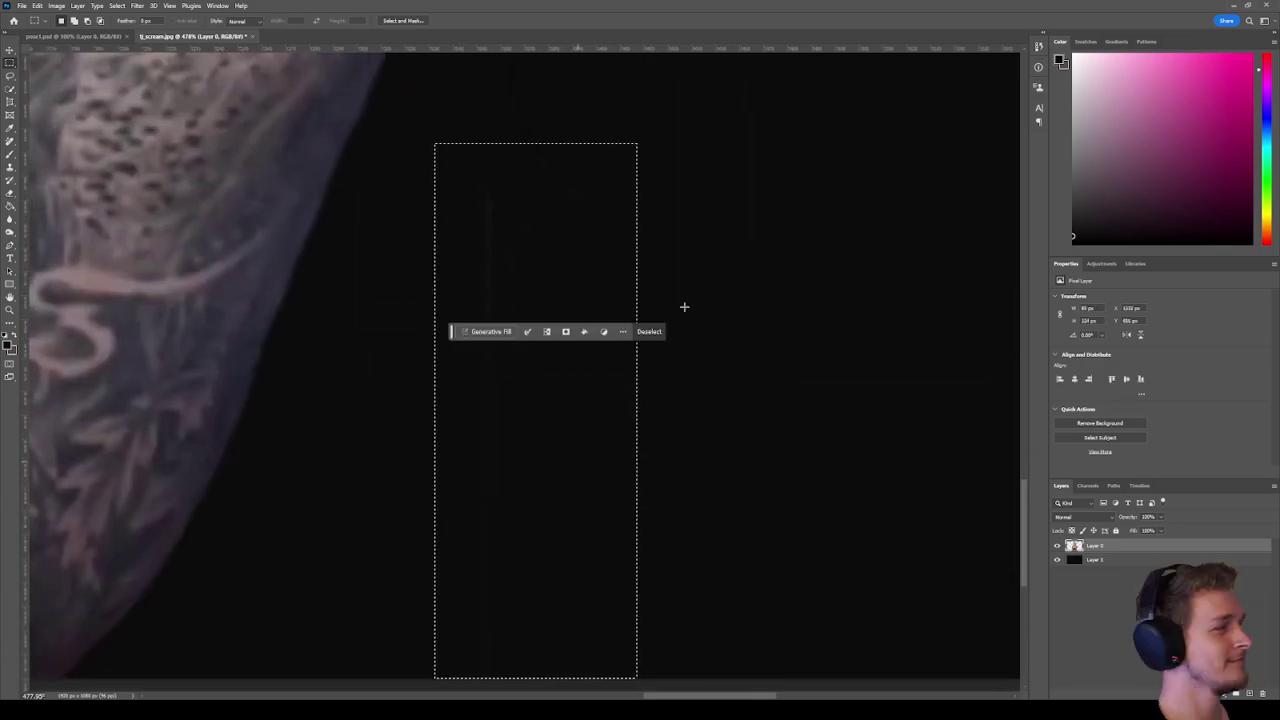
{"action": "left_click", "coordinate": [688, 238]}
{"action": "scroll", "coordinate": [454, 314], "scroll_direction": "down", "scroll_amount": 3}
{"action": "left_click_drag", "start_coordinate": [454, 314], "coordinate": [589, 629]}
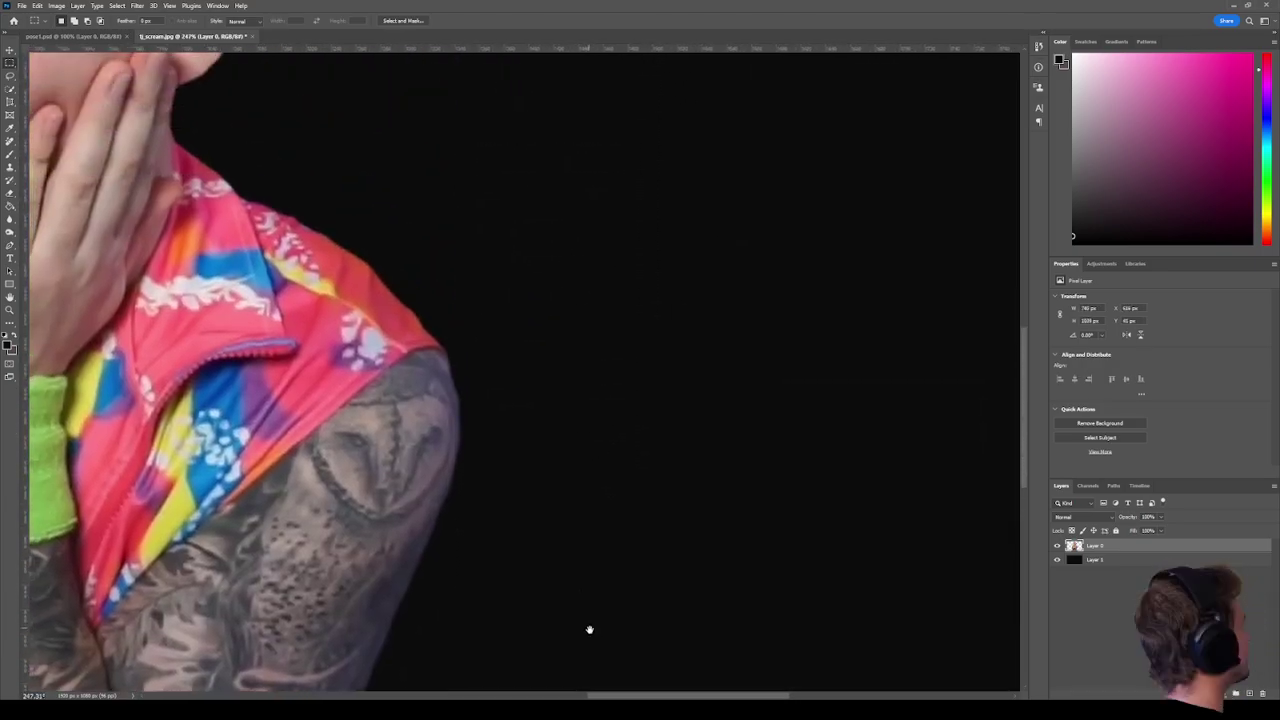
{"action": "left_click_drag", "start_coordinate": [546, 311], "coordinate": [976, 671]}
{"action": "left_click_drag", "start_coordinate": [135, 700], "coordinate": [535, 457]}
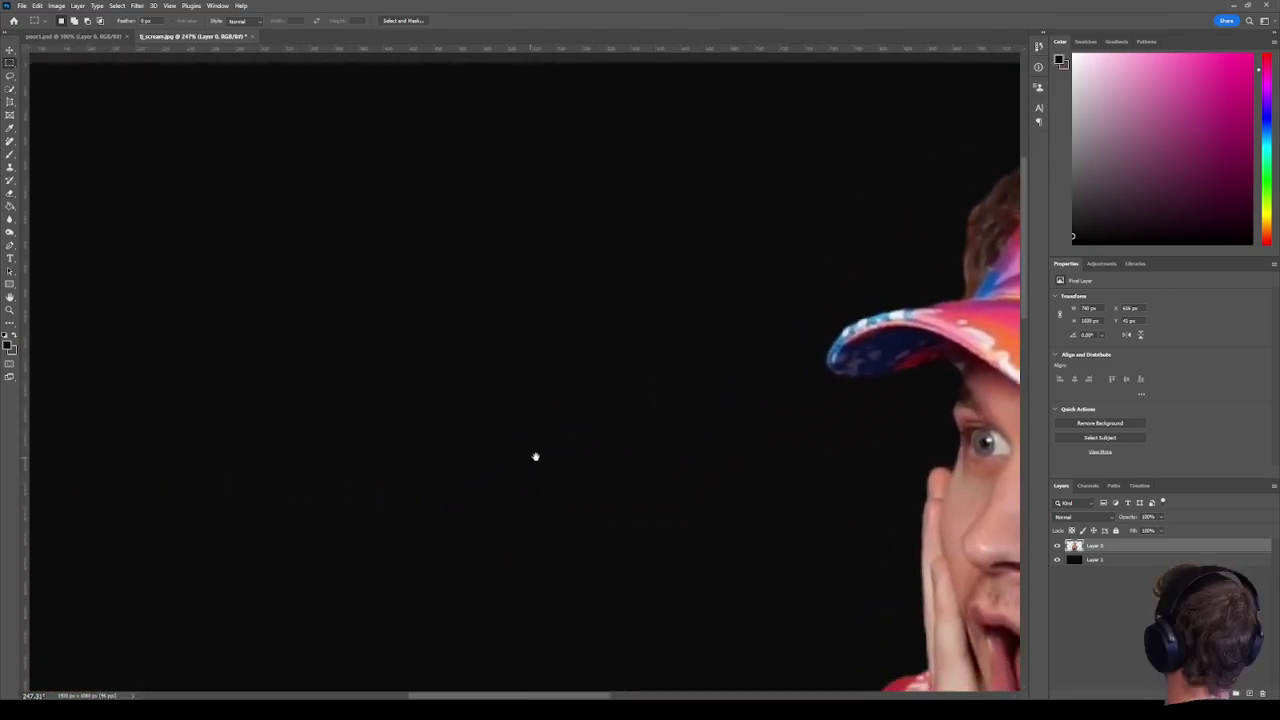
{"action": "scroll", "coordinate": [706, 486], "scroll_direction": "down", "scroll_amount": 4}
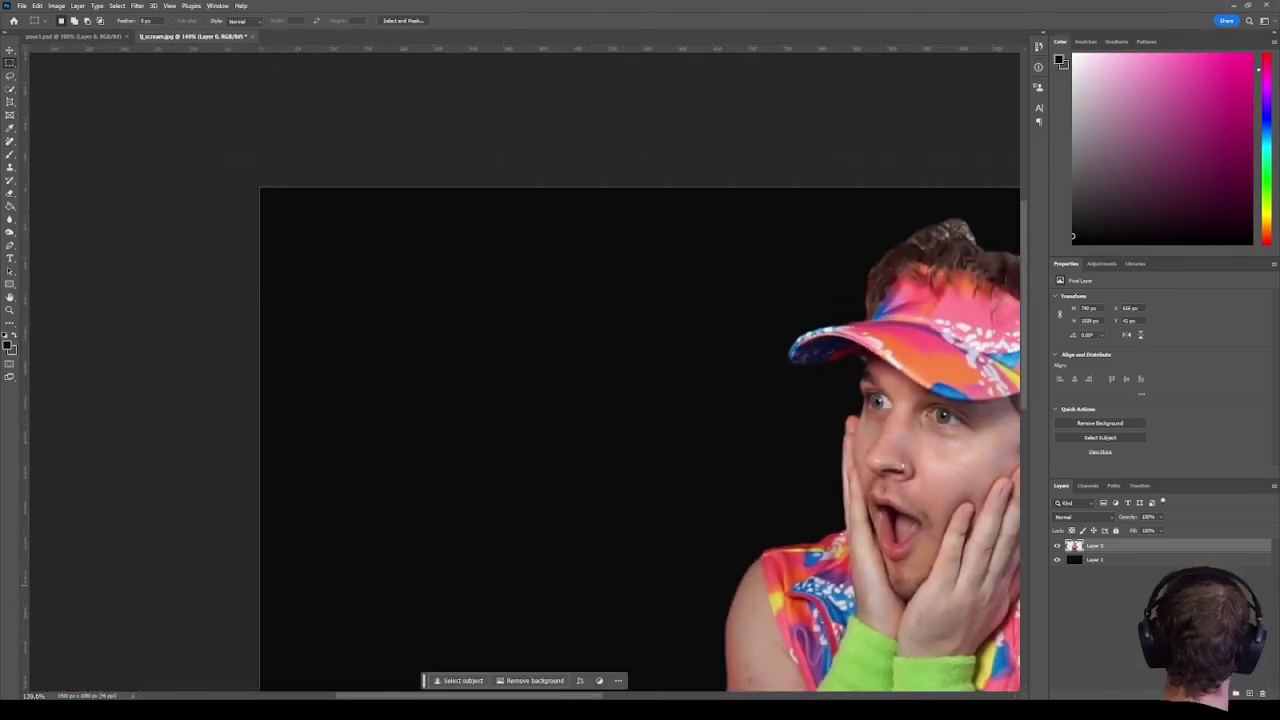
Repaint the backdrop layer solid white with a greatly enlarged brush.
{"action": "left_click", "coordinate": [1100, 561]}
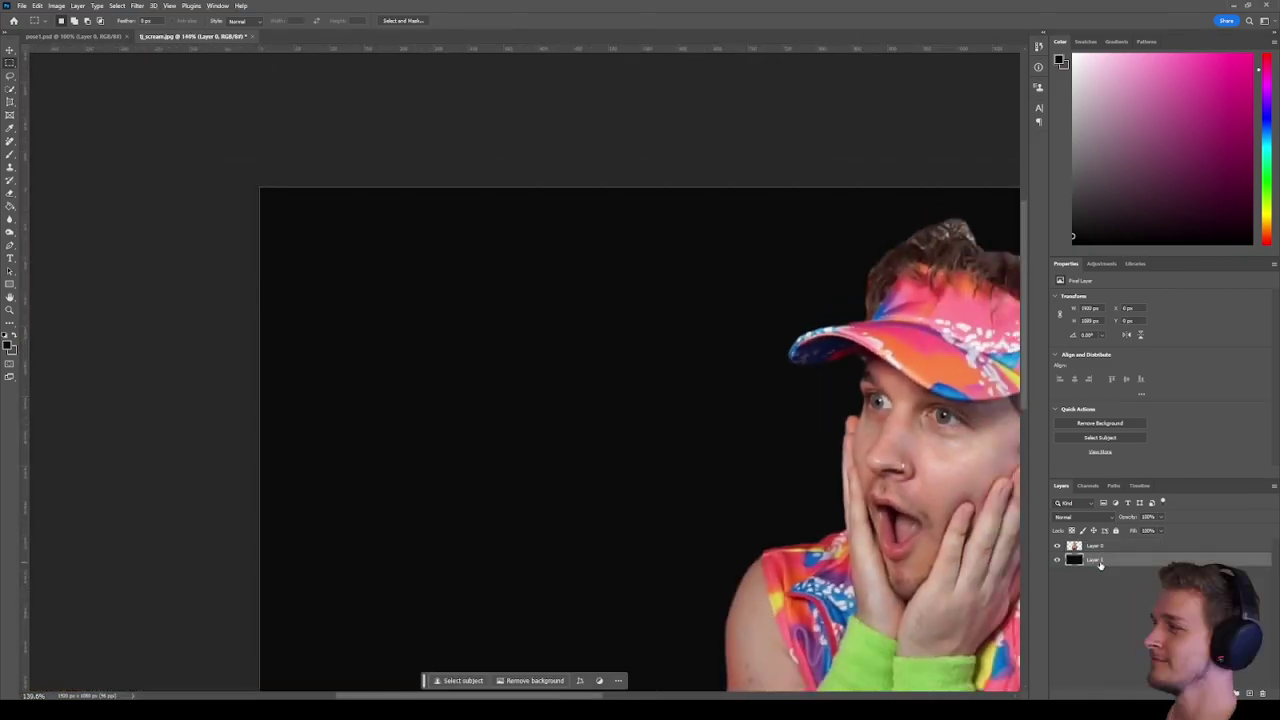
{"action": "key", "text": "x"}
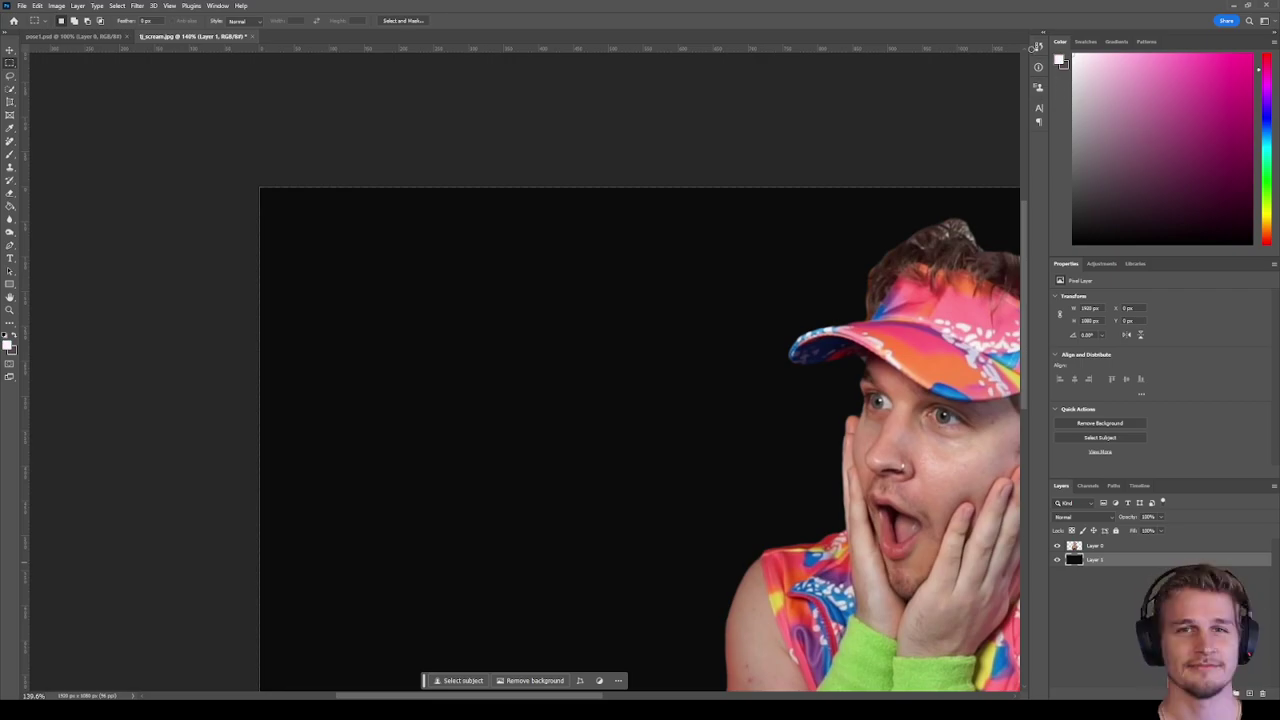
{"action": "key", "text": "b"}
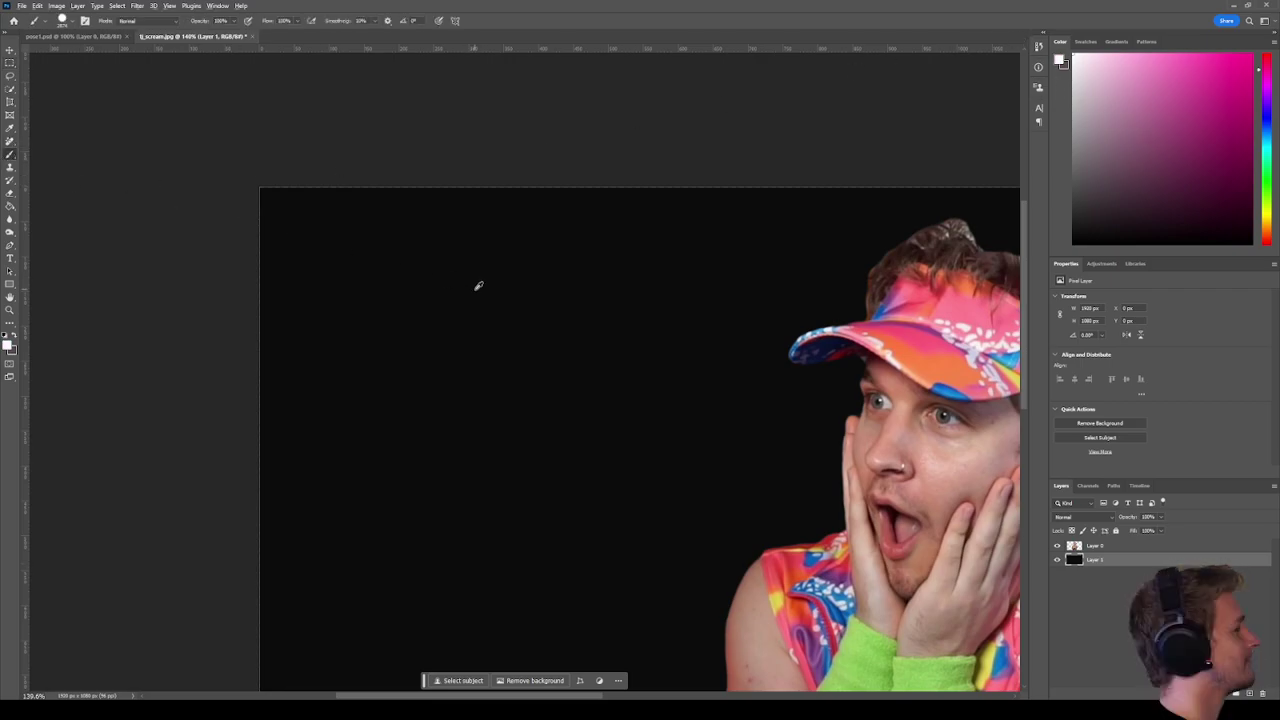
{"action": "scroll", "coordinate": [478, 286], "scroll_direction": "down", "scroll_amount": 3}
{"action": "key", "text": "bracketright"}
{"action": "key", "text": "bracketright"}
{"action": "key", "text": "bracketright"}
{"action": "key", "text": "bracketright"}
{"action": "key", "text": "bracketright"}
{"action": "key", "text": "bracketright"}
{"action": "left_click", "coordinate": [600, 350]}
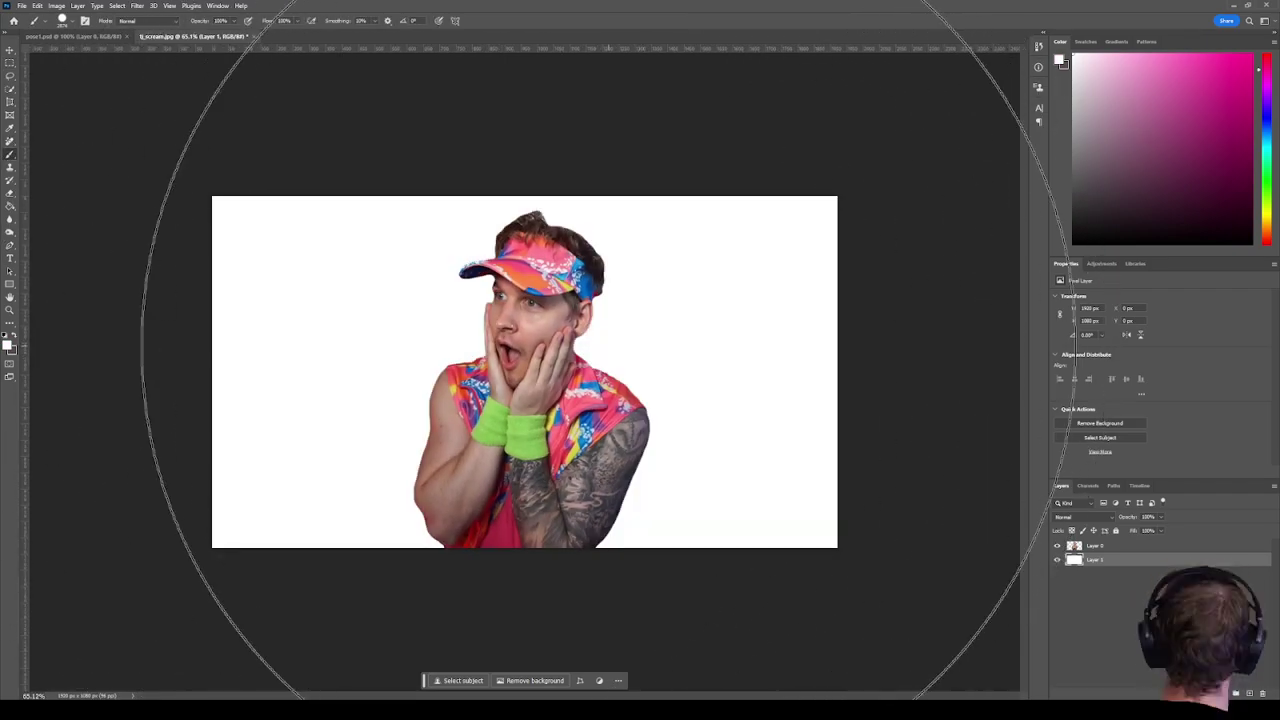
Shrink the brush and examine the cutout's edges along both arms against the white backdrop.
{"action": "key", "text": "bracketleft"}
{"action": "key", "text": "bracketleft"}
{"action": "key", "text": "bracketleft"}
{"action": "key", "text": "bracketleft"}
{"action": "key", "text": "bracketleft"}
{"action": "key", "text": "bracketleft"}
{"action": "scroll", "coordinate": [420, 328], "scroll_direction": "up", "scroll_amount": 2}
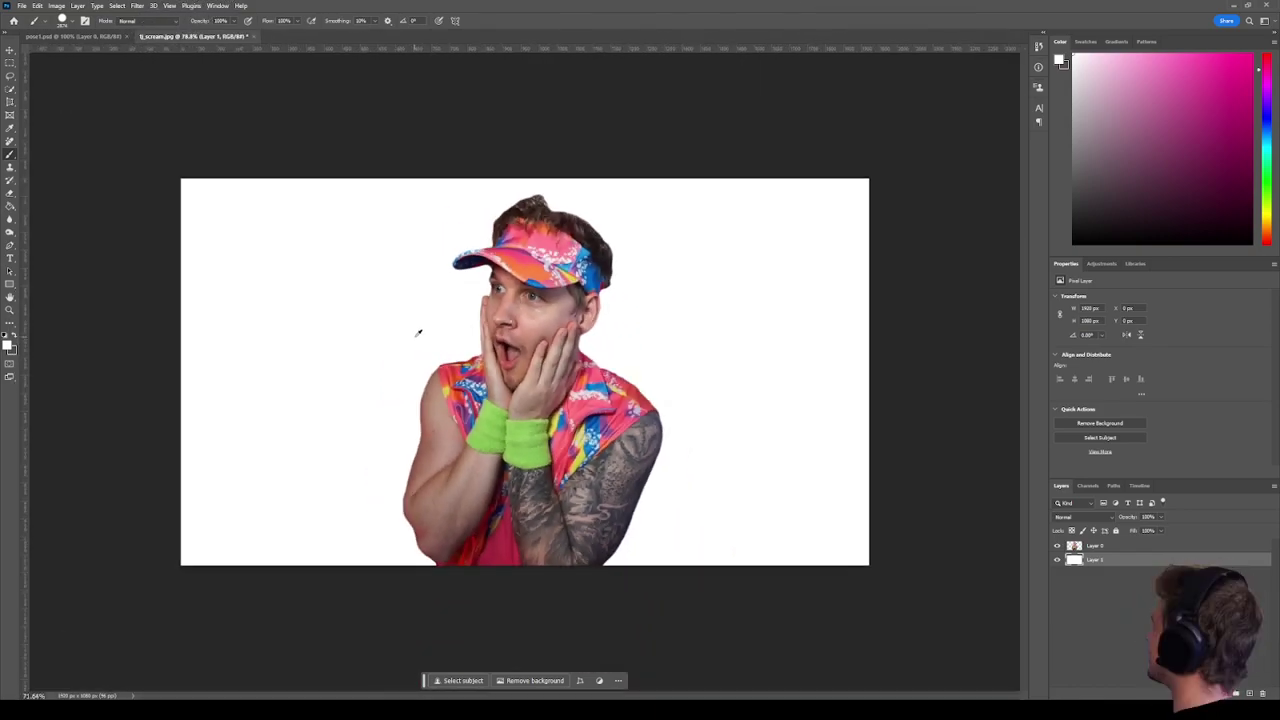
{"action": "scroll", "coordinate": [418, 332], "scroll_direction": "down", "scroll_amount": 2}
{"action": "right_click", "coordinate": [590, 323]}
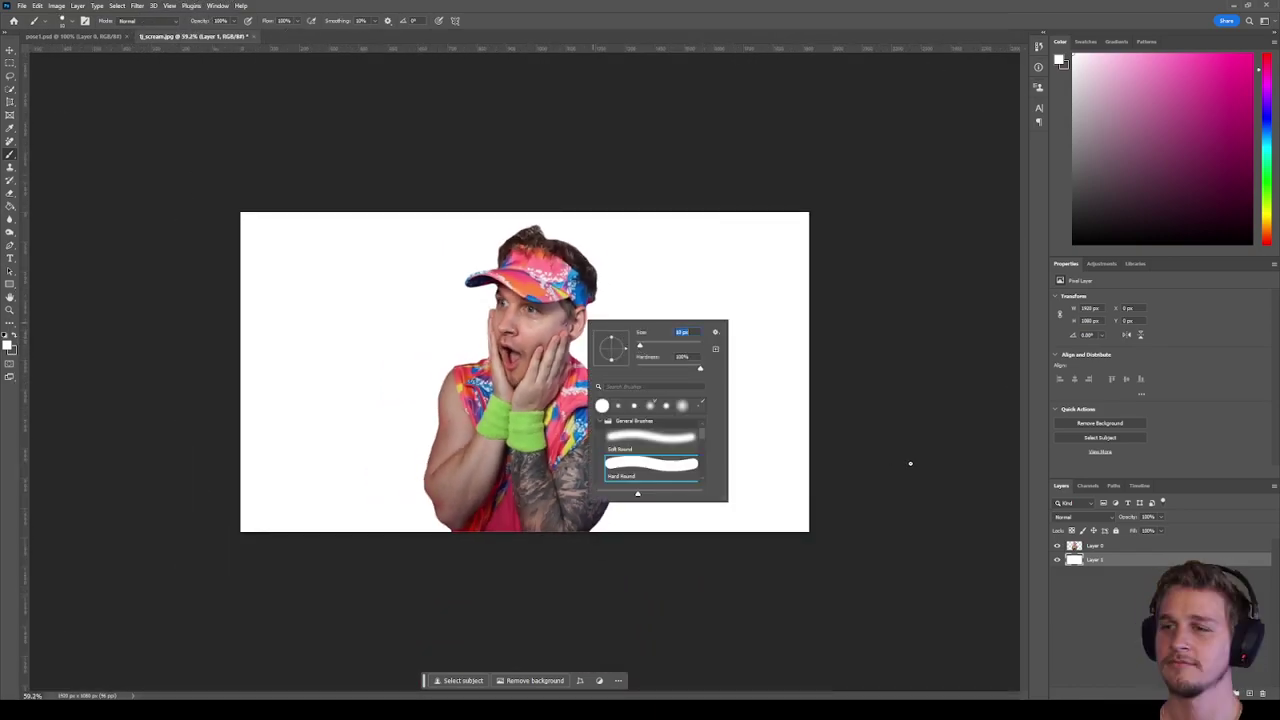
{"action": "key", "text": "m"}
{"action": "scroll", "coordinate": [420, 380], "scroll_direction": "up", "scroll_amount": 6}
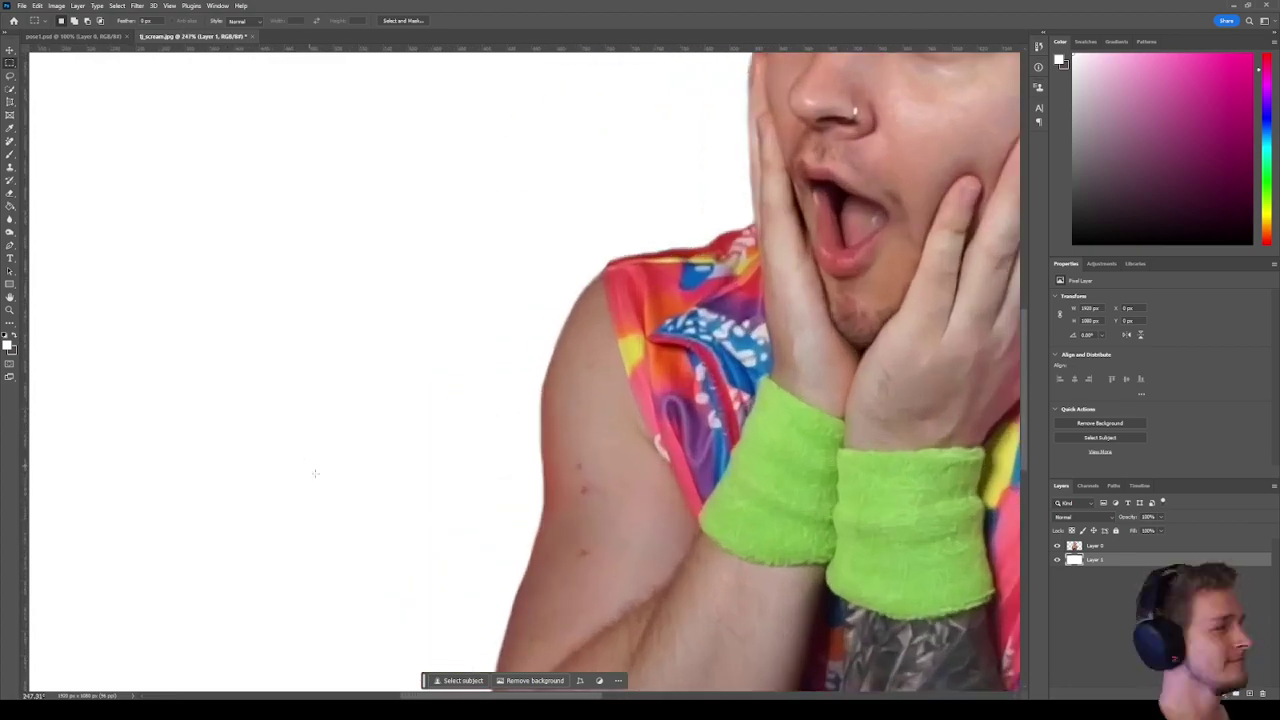
{"action": "left_click_drag", "start_coordinate": [414, 579], "coordinate": [576, 327]}
Load the cutout's outline as a selection and delete the white backdrop layer.
{"action": "left_click", "coordinate": [1074, 546], "text": "ctrl"}
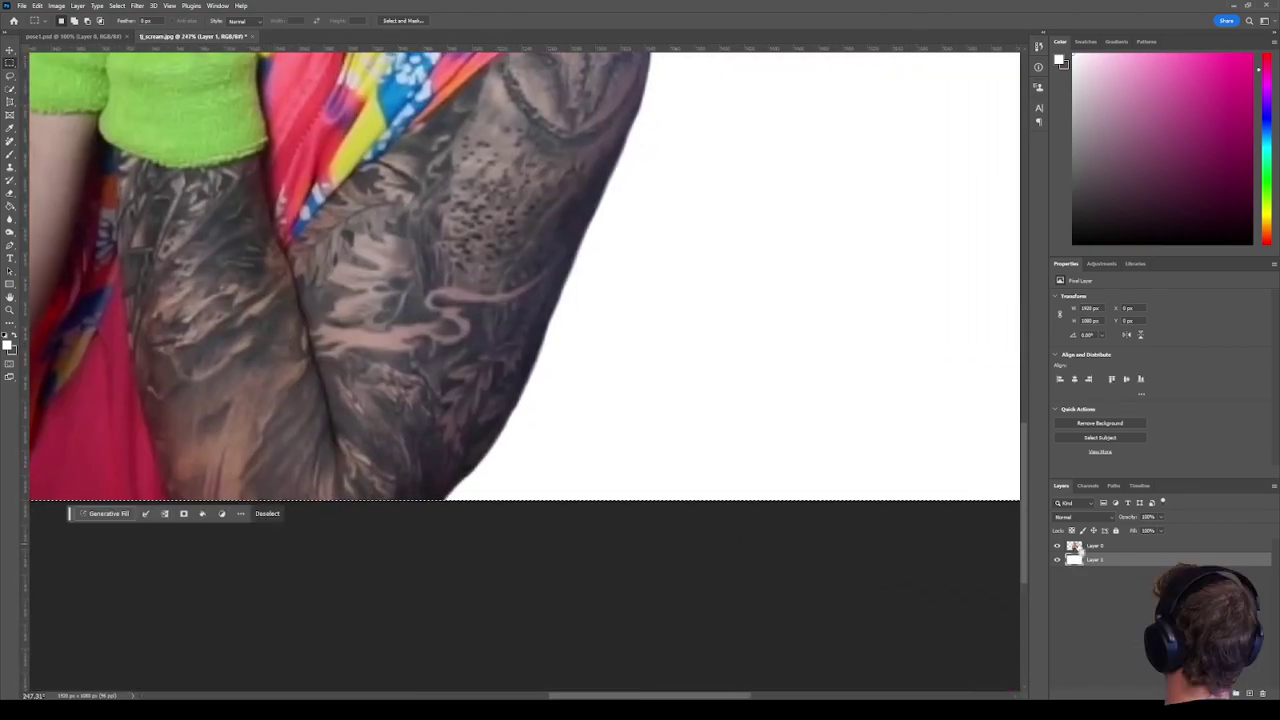
{"action": "key", "text": "ctrl+minus"}
{"action": "key", "text": "ctrl+minus"}
{"action": "key", "text": "ctrl+minus"}
{"action": "key", "text": "ctrl+0"}
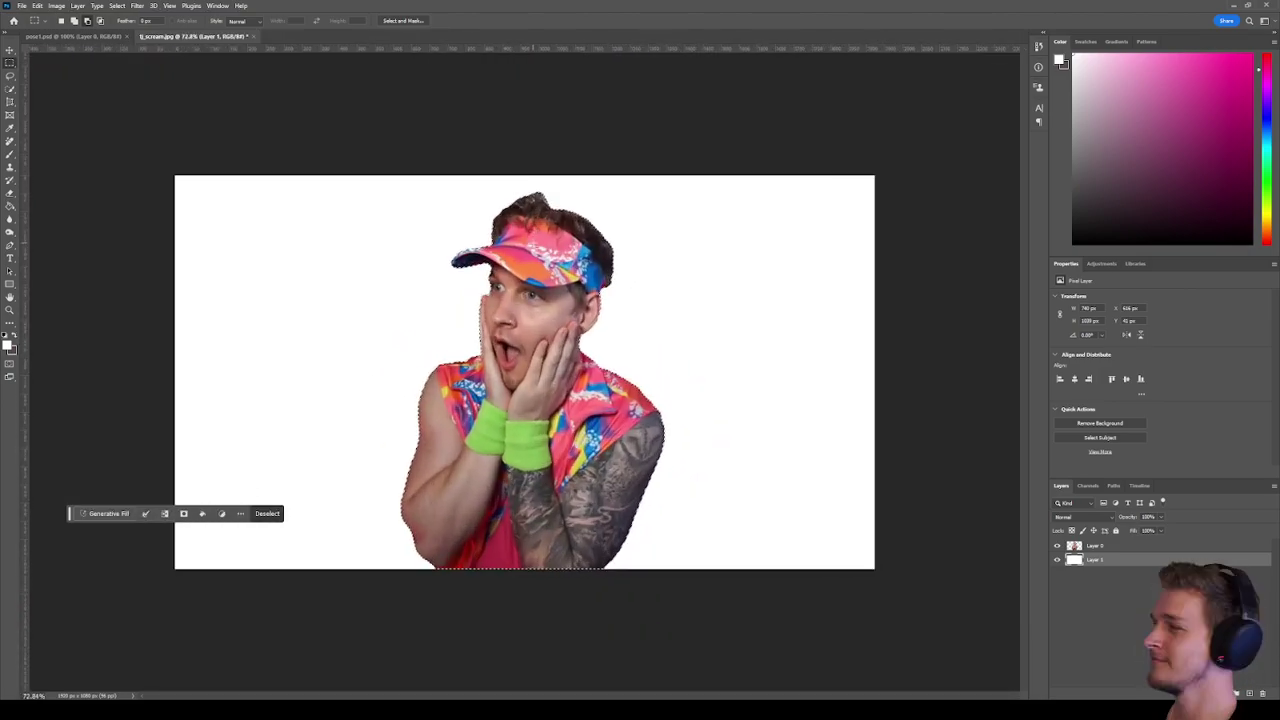
{"action": "key", "text": "Delete"}
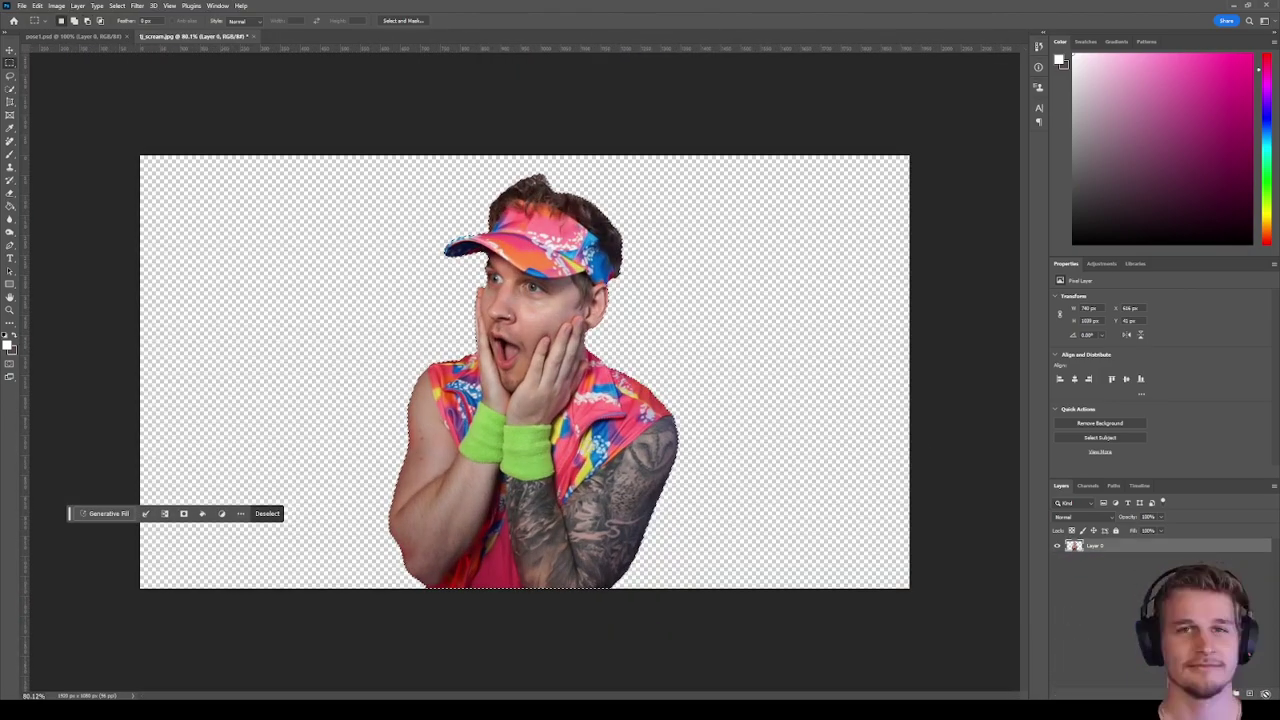
Trim the empty canvas around the man.
{"action": "left_click", "coordinate": [56, 5]}
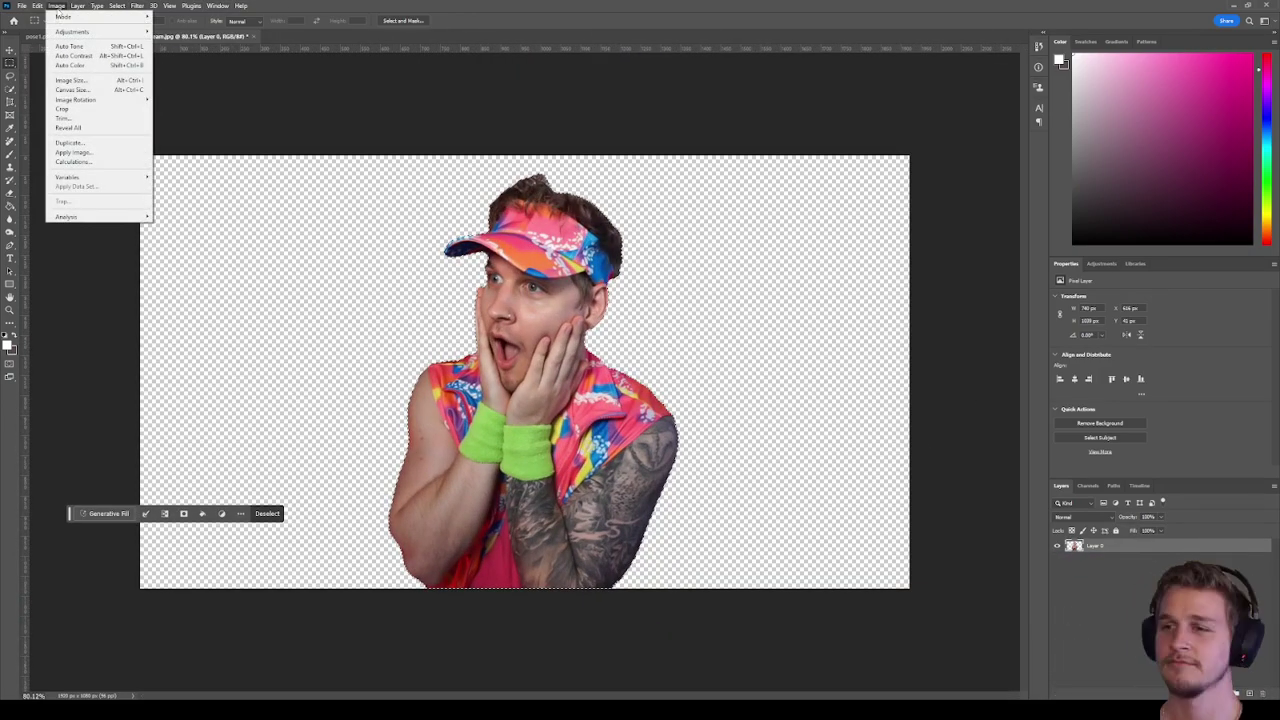
{"action": "left_click", "coordinate": [75, 119]}
{"action": "left_click", "coordinate": [686, 205]}
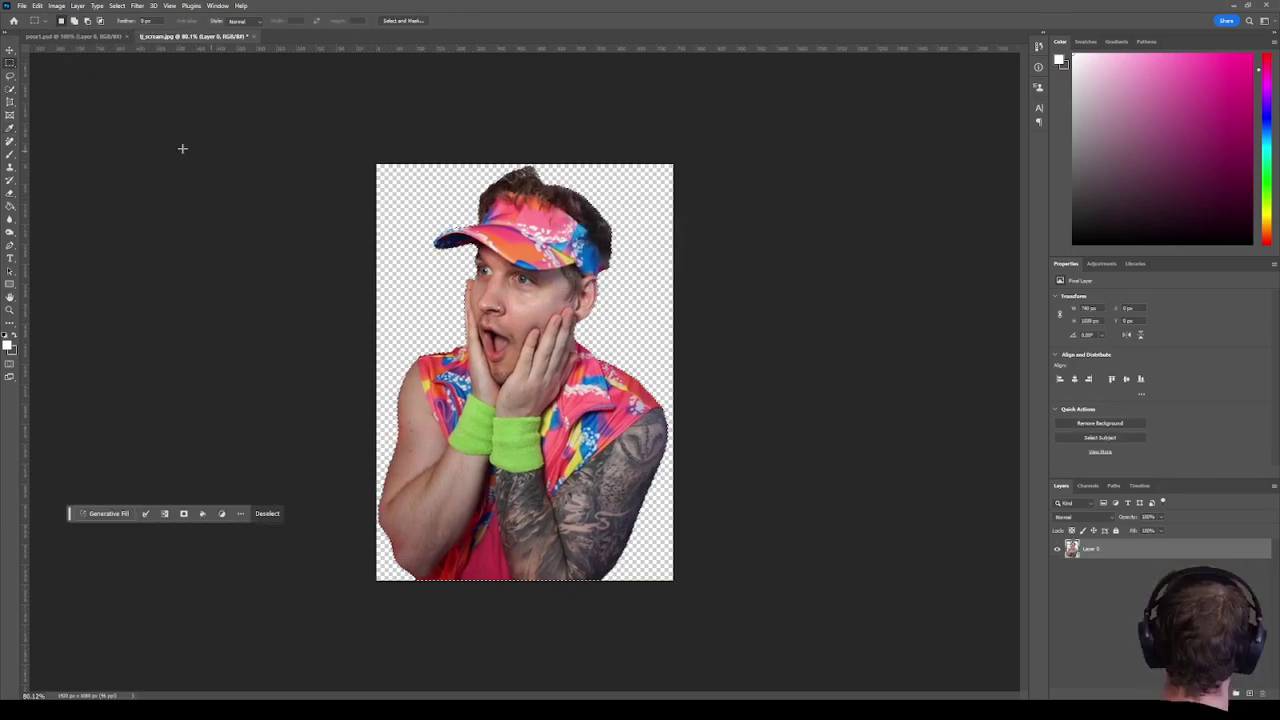
Check the cutout layer's extent with Free Transform, clear the selection and inspect the edges of the visor and hair.
{"action": "left_click", "coordinate": [10, 62]}
{"action": "key", "text": "ctrl+t"}
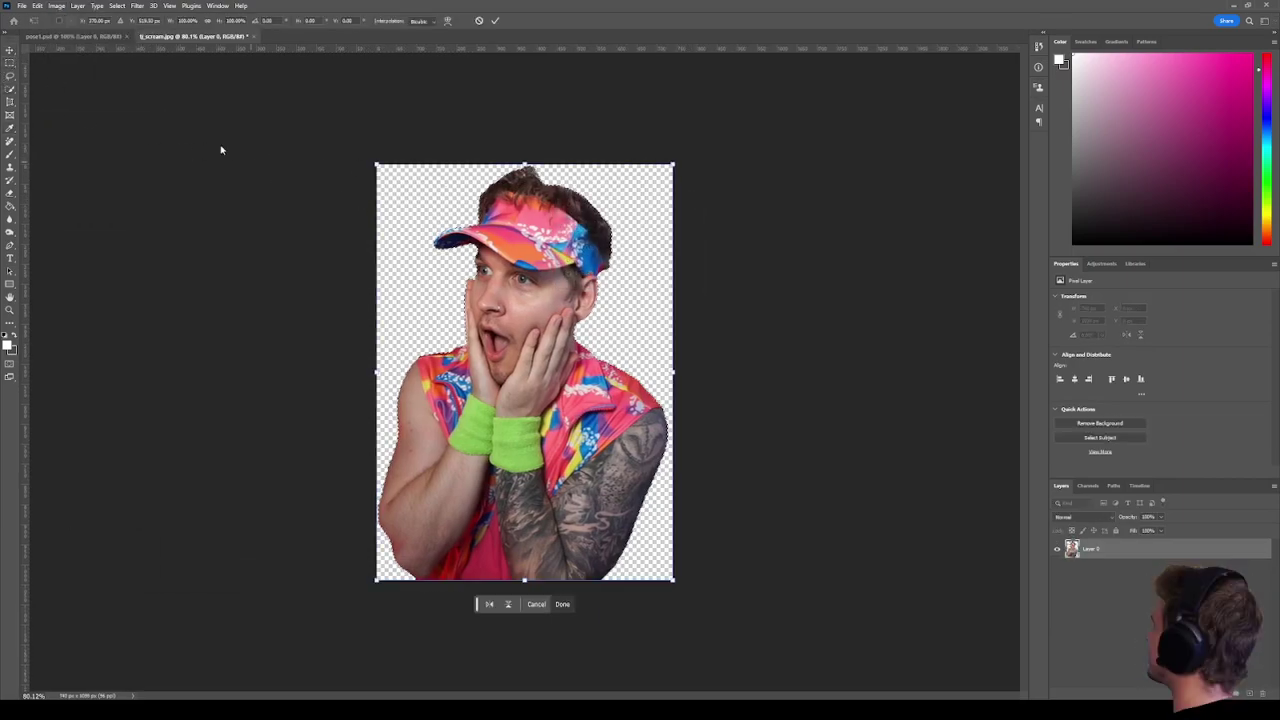
{"action": "key", "text": "Return"}
{"action": "scroll", "coordinate": [510, 135], "scroll_direction": "up", "scroll_amount": 3}
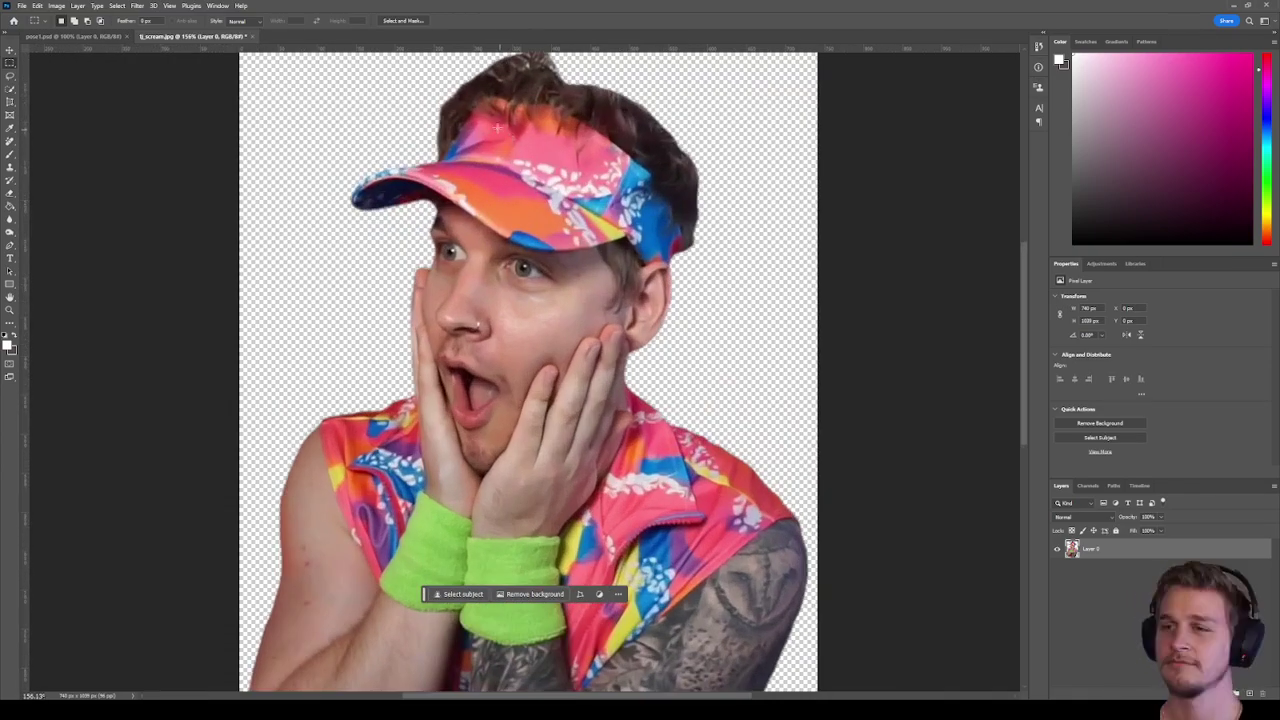
{"action": "scroll", "coordinate": [494, 124], "scroll_direction": "up", "scroll_amount": 5}
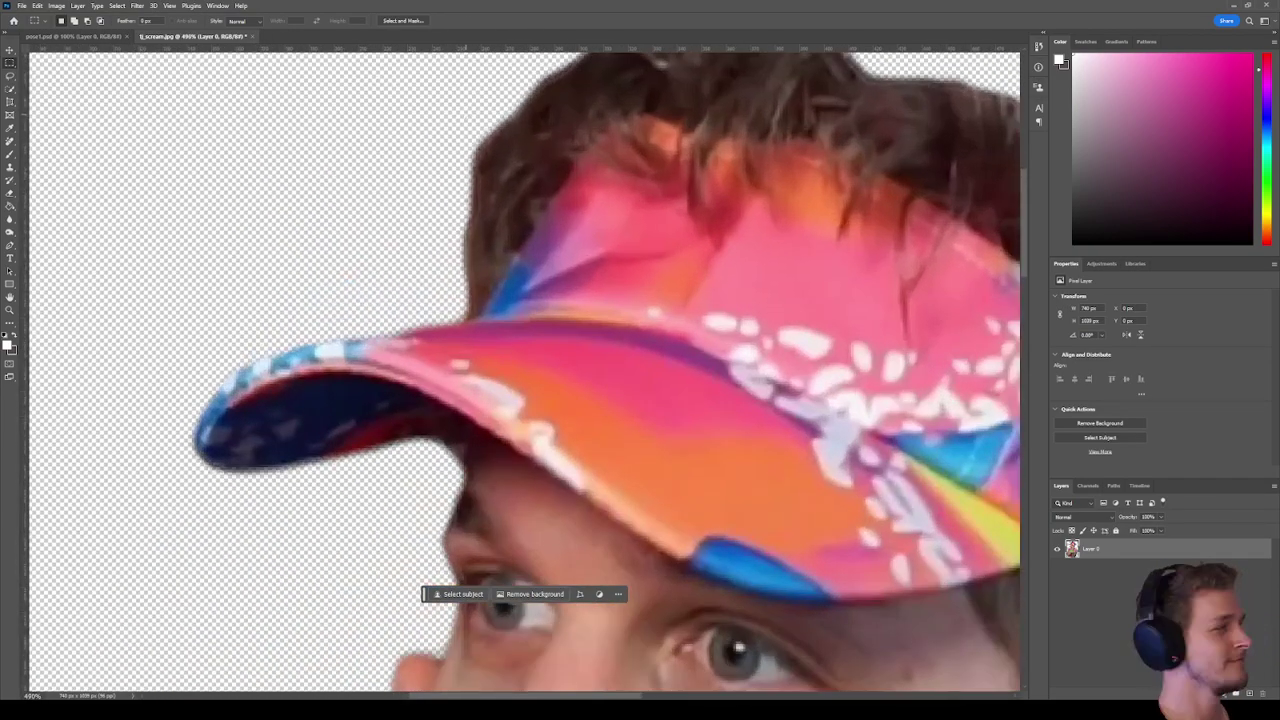
{"action": "scroll", "coordinate": [959, 287], "scroll_direction": "down", "scroll_amount": 3}
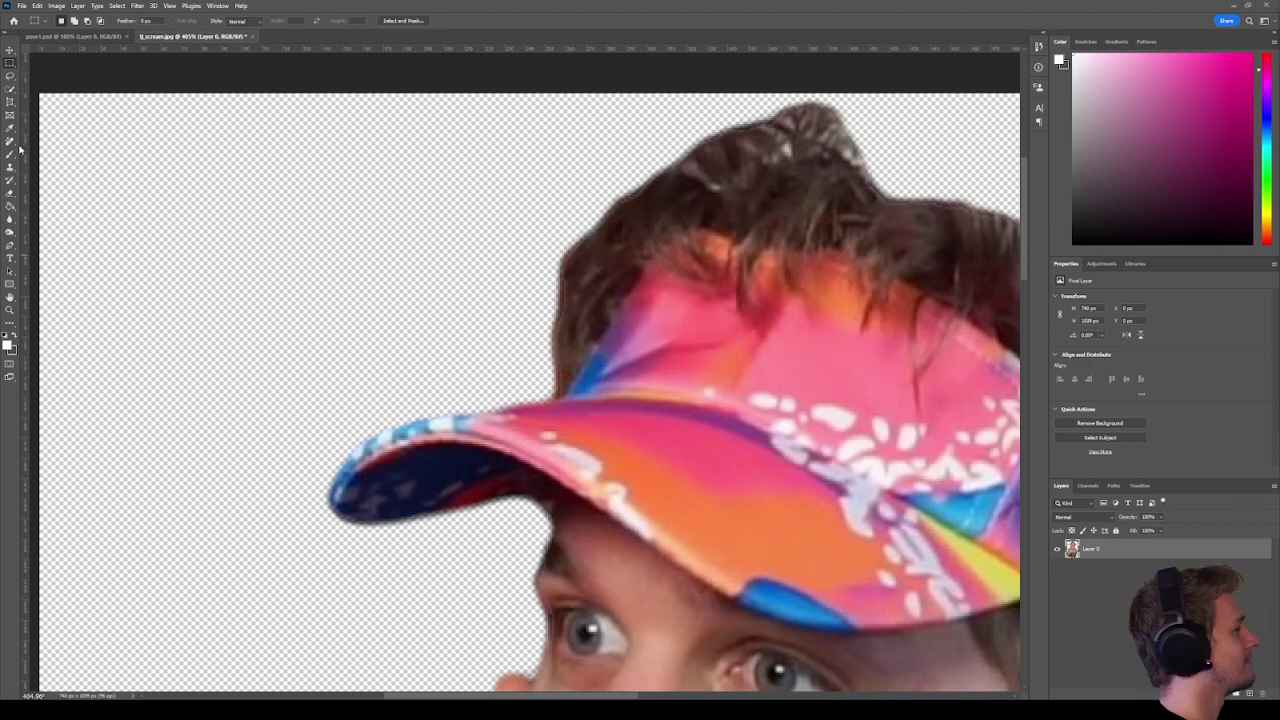
Switch to the Eraser, check its brush settings and examine the cutout's edges along the hair and visor.
{"action": "left_click", "coordinate": [13, 198]}
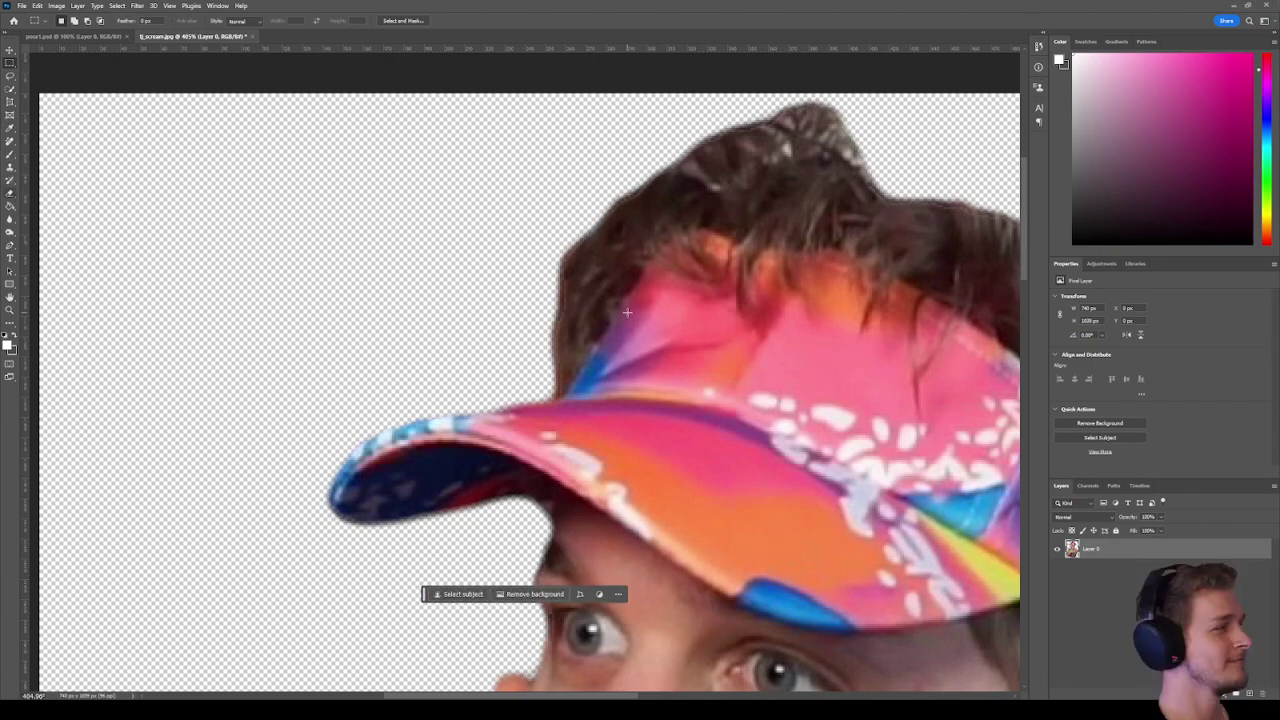
{"action": "right_click", "coordinate": [483, 263]}
{"action": "right_click", "coordinate": [404, 226]}
{"action": "key", "text": "Escape"}
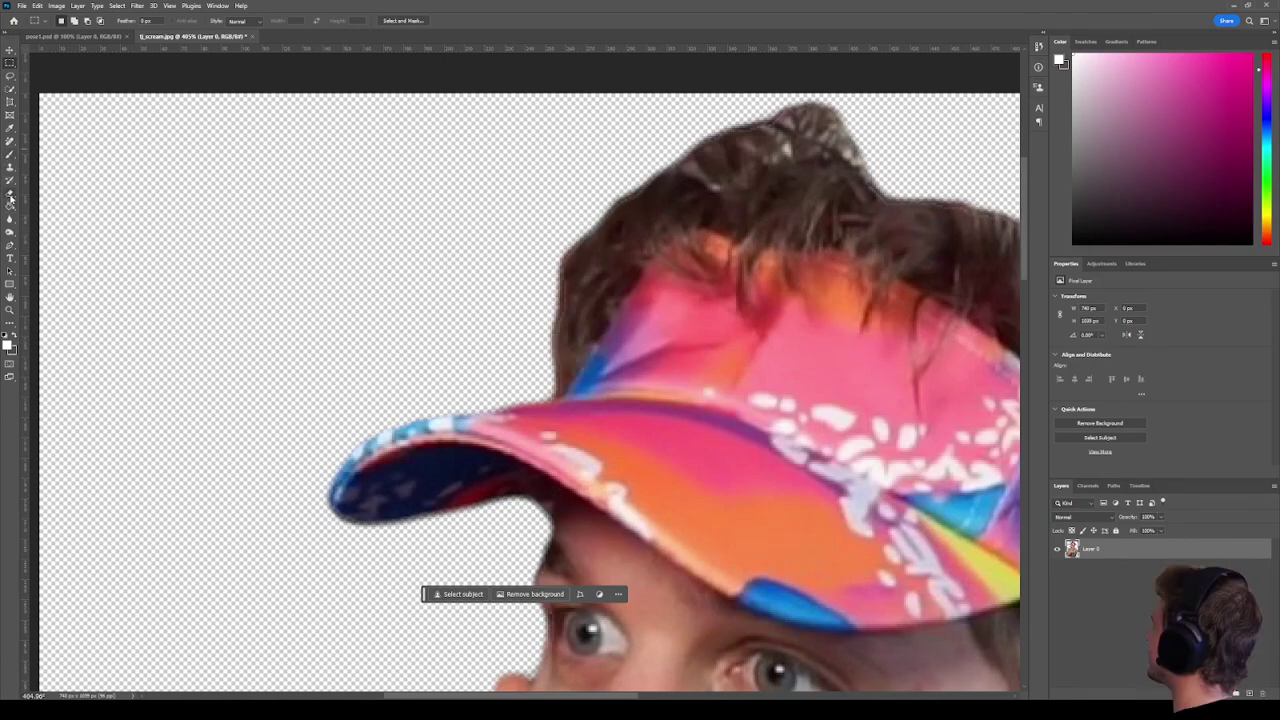
{"action": "right_click", "coordinate": [456, 178]}
{"action": "key", "text": "Escape"}
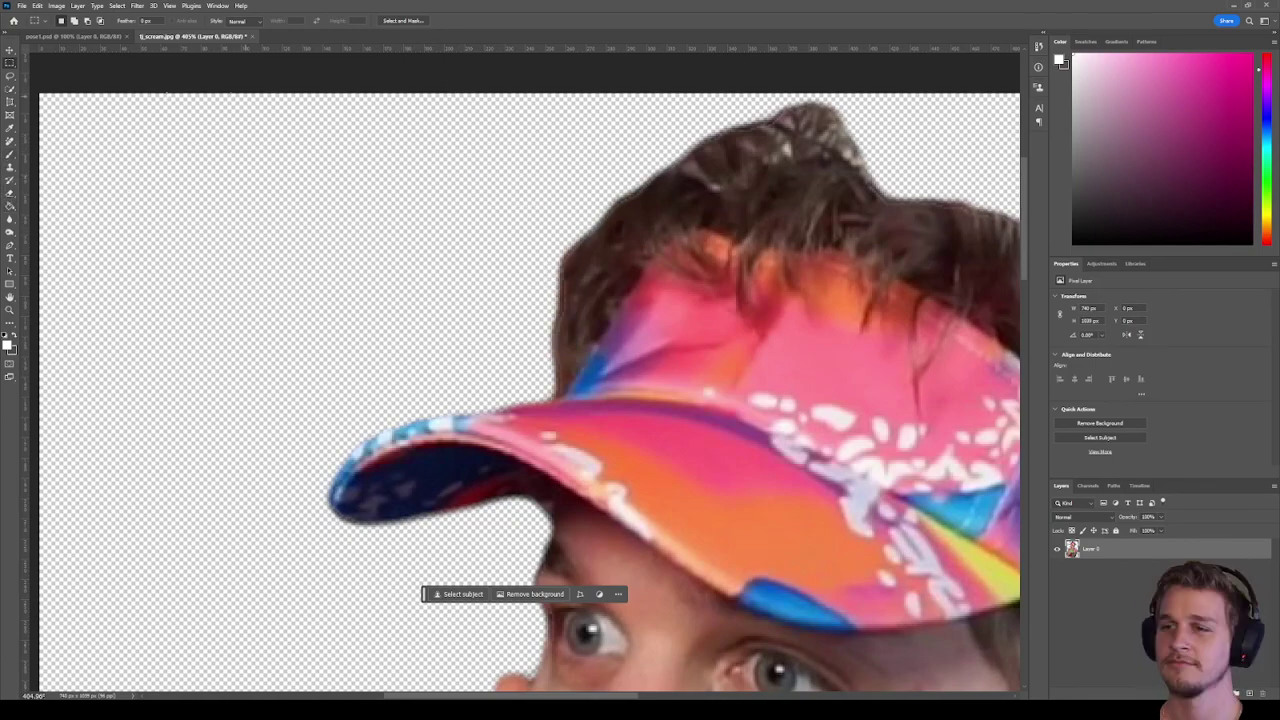
{"action": "left_click", "coordinate": [9, 192]}
{"action": "right_click", "coordinate": [430, 298]}
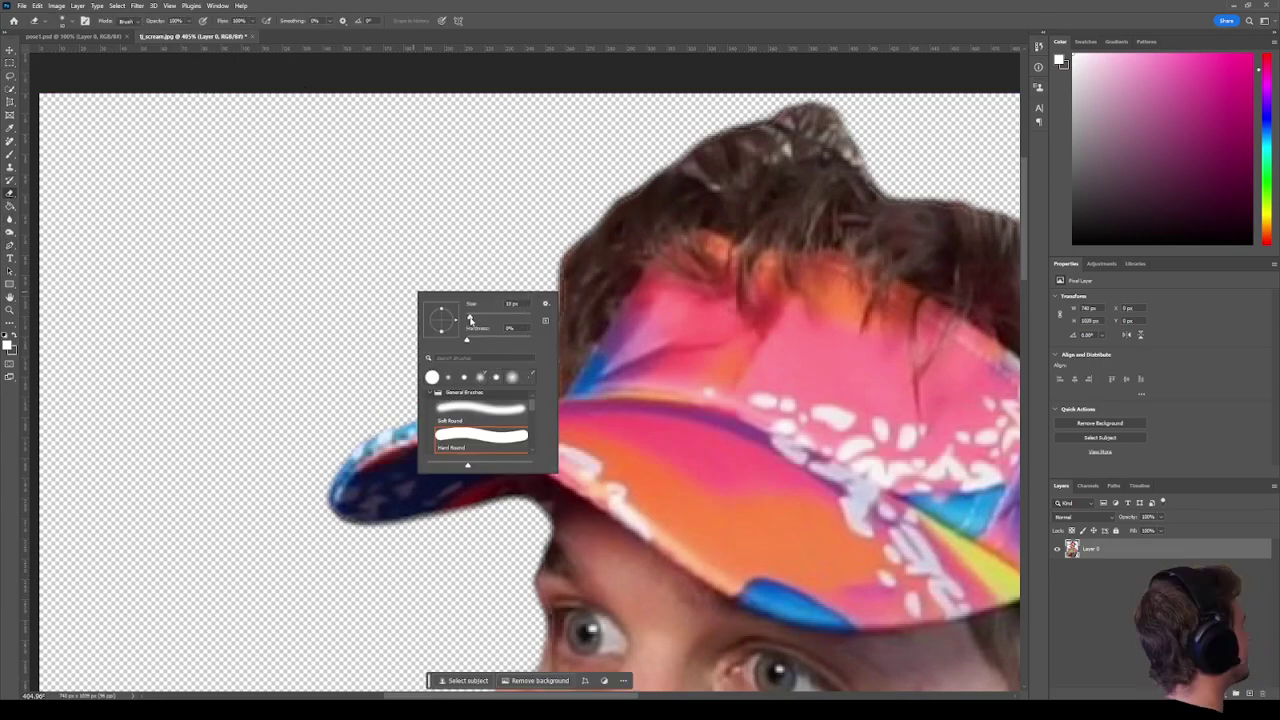
{"action": "key", "text": "Escape"}
{"action": "scroll", "coordinate": [549, 304], "scroll_direction": "up", "scroll_amount": 3}
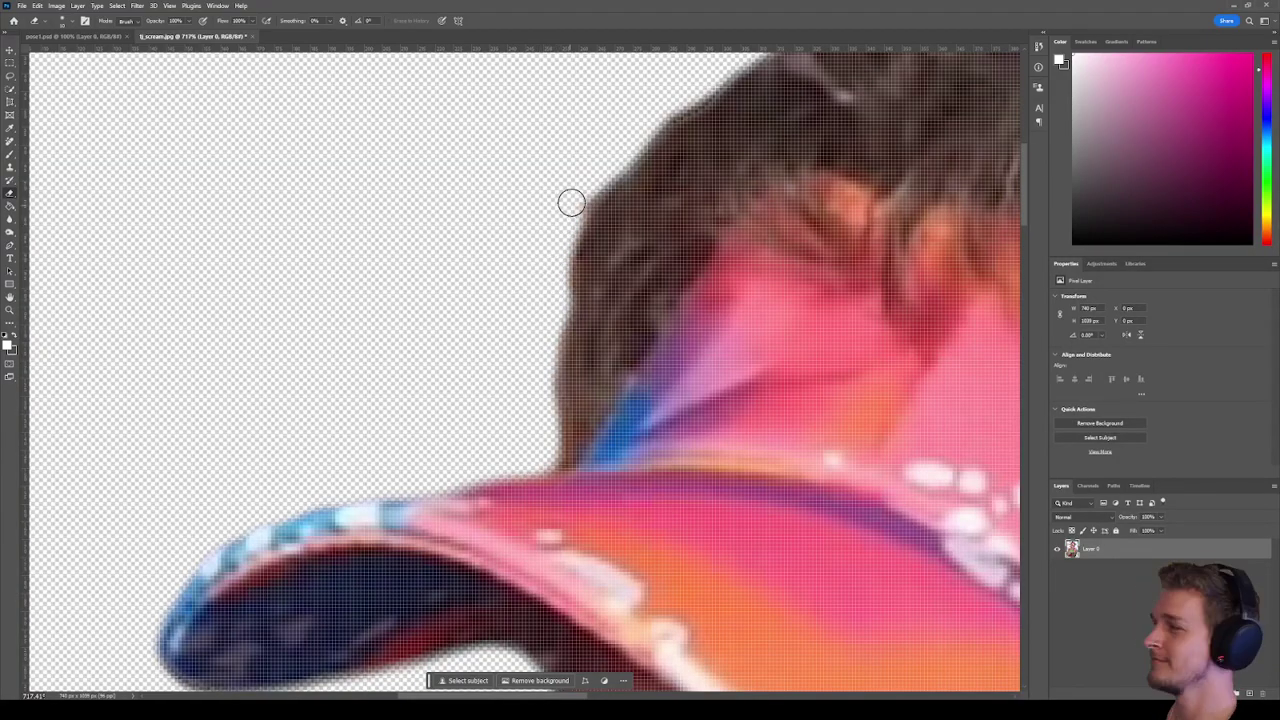
{"action": "left_click_drag", "start_coordinate": [606, 88], "coordinate": [426, 286]}
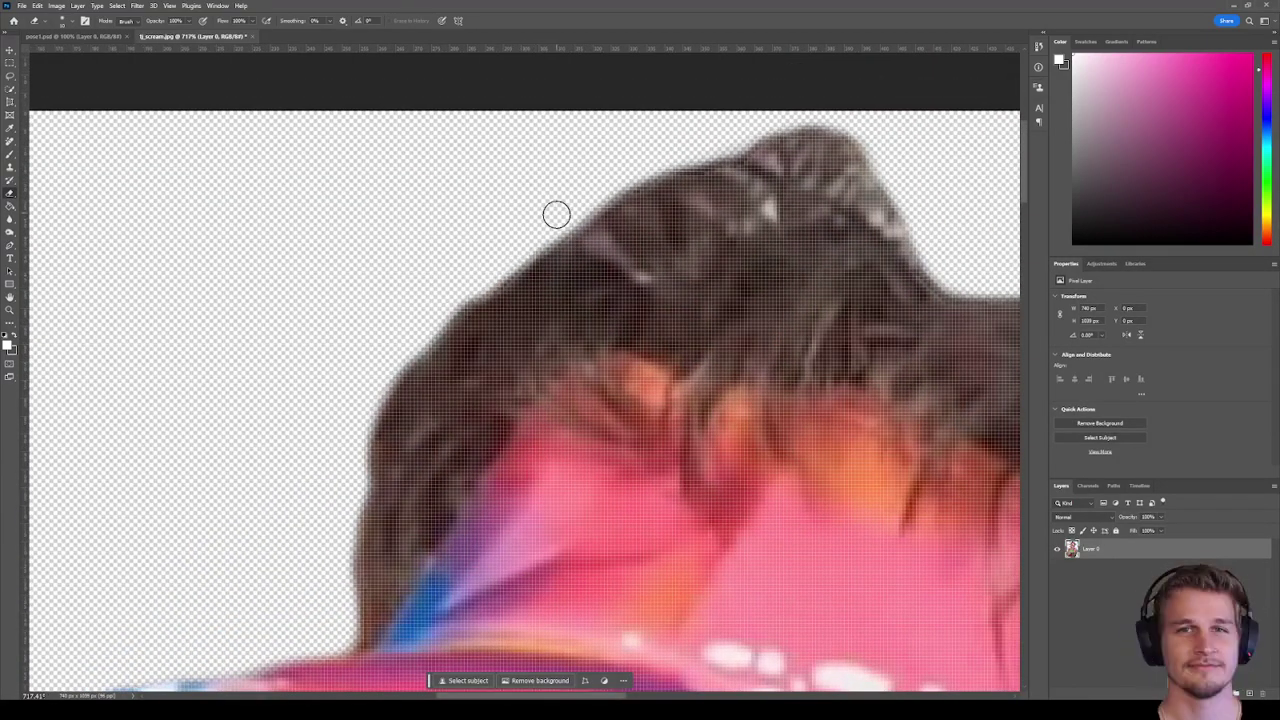
{"action": "scroll", "coordinate": [813, 107], "scroll_direction": "down", "scroll_amount": 10}
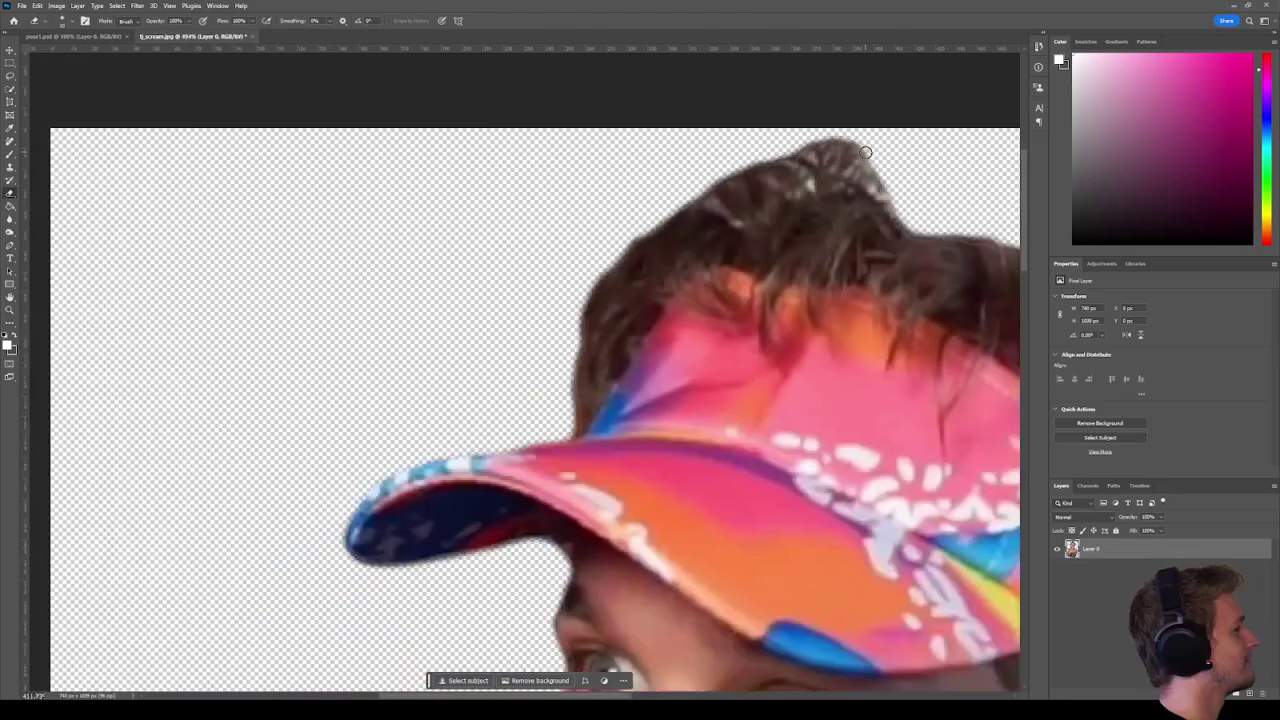
{"action": "scroll", "coordinate": [330, 60], "scroll_direction": "up", "scroll_amount": 5}
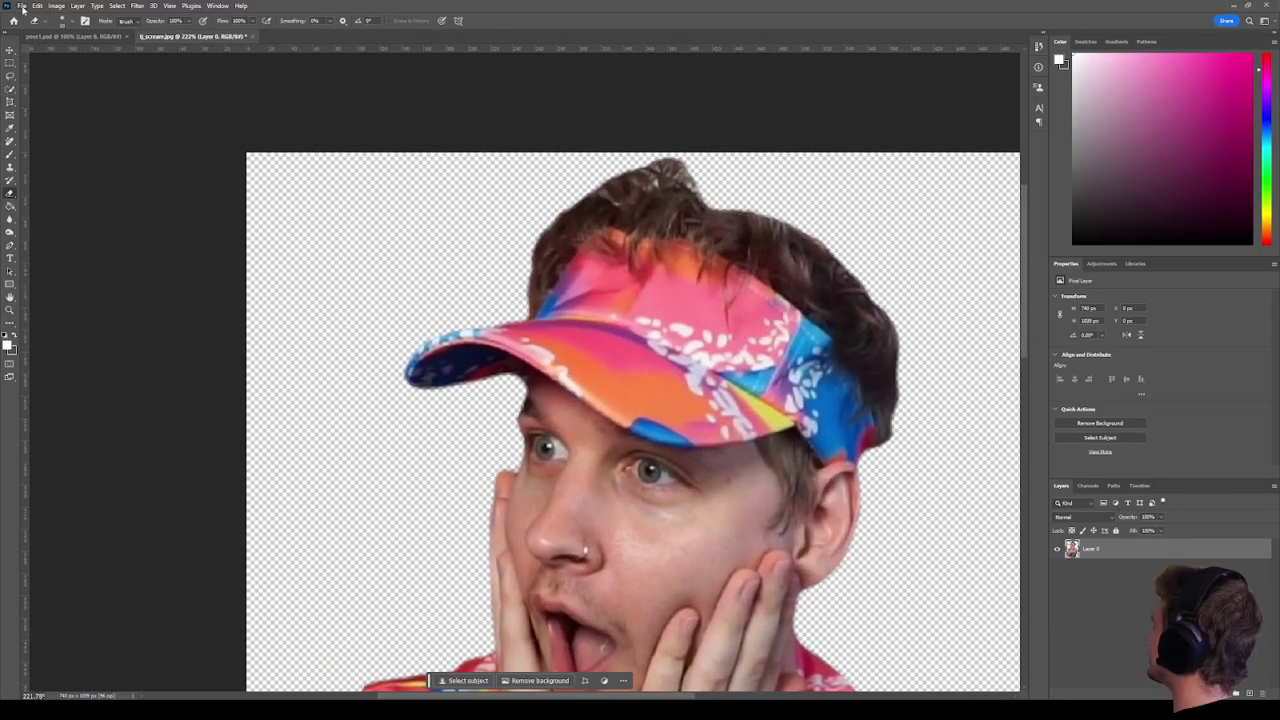
Export the cutout as tj_scream.png into the painting-scream project folder and dismiss the Share for review promotion.
{"action": "left_click", "coordinate": [21, 6]}
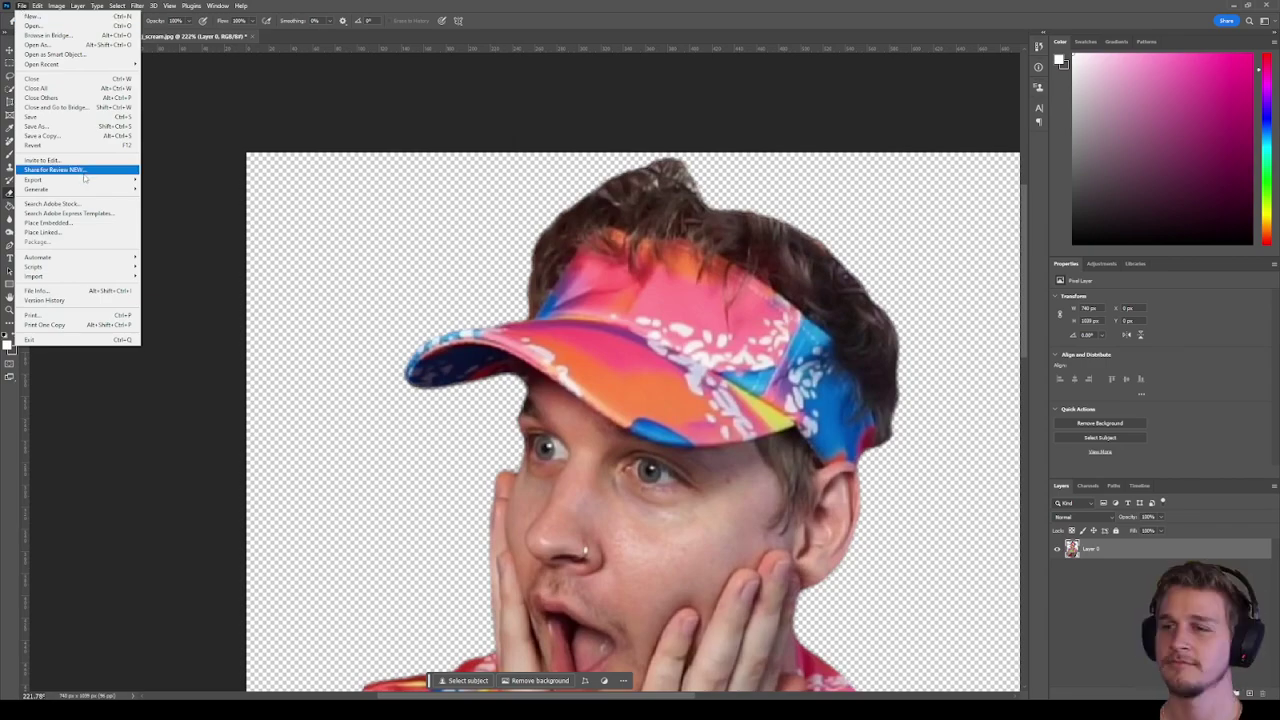
{"action": "mouse_move", "coordinate": [100, 180]}
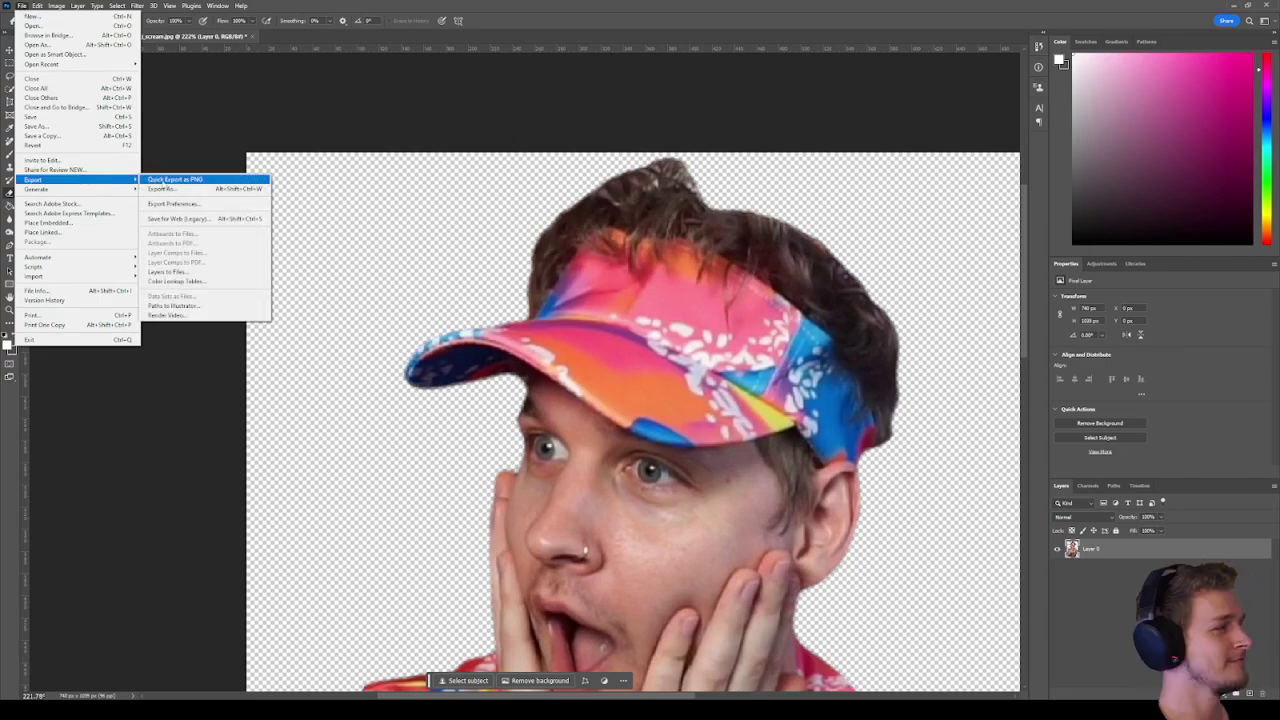
{"action": "left_click", "coordinate": [374, 91]}
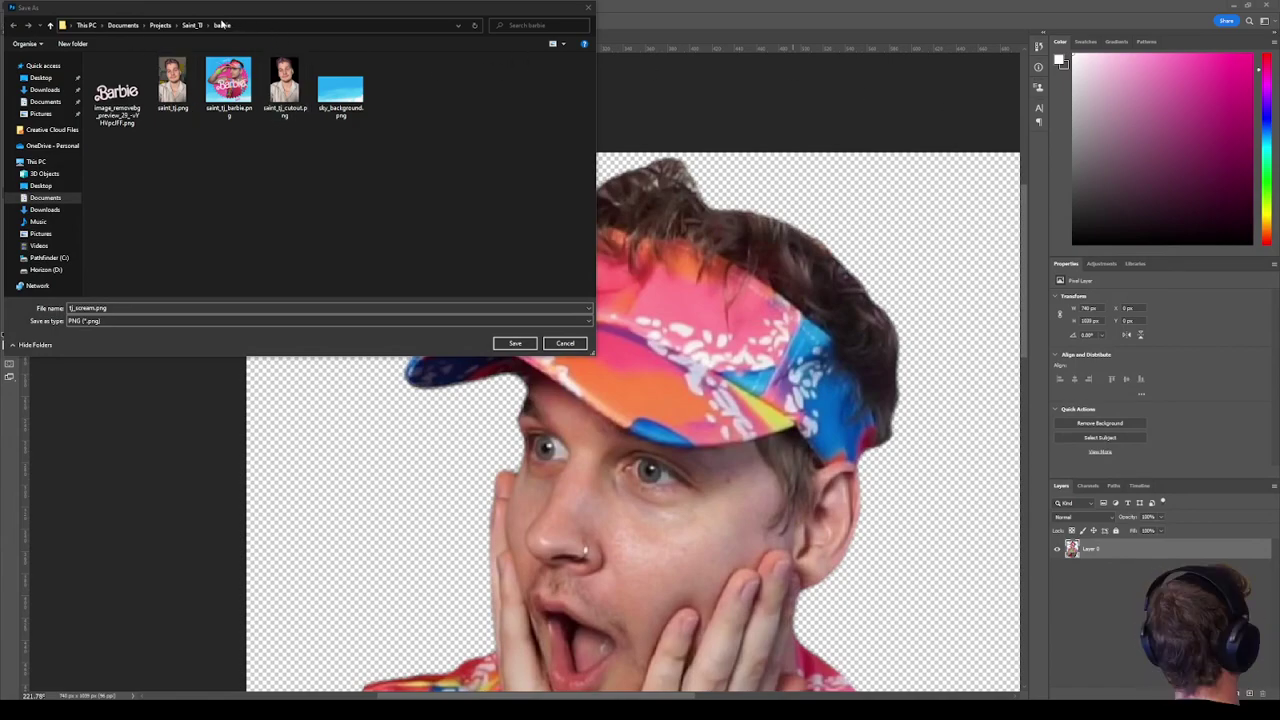
{"action": "left_click", "coordinate": [191, 25]}
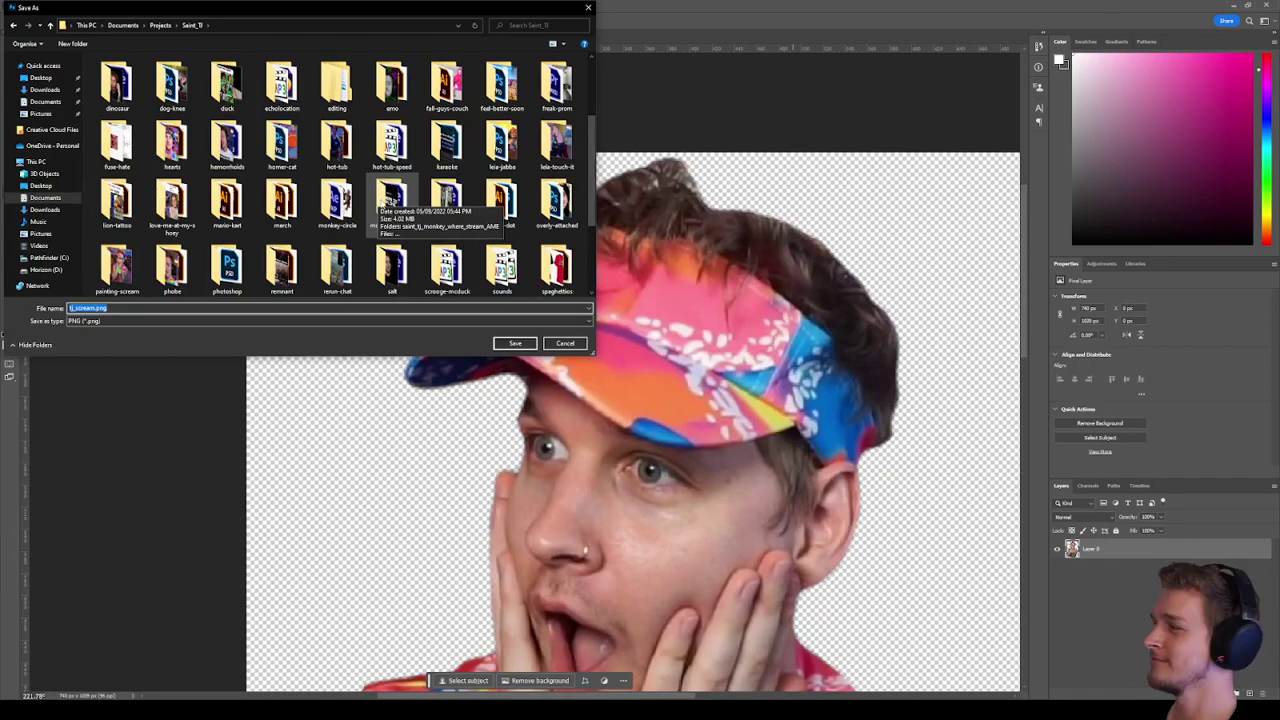
{"action": "double_click", "coordinate": [128, 272]}
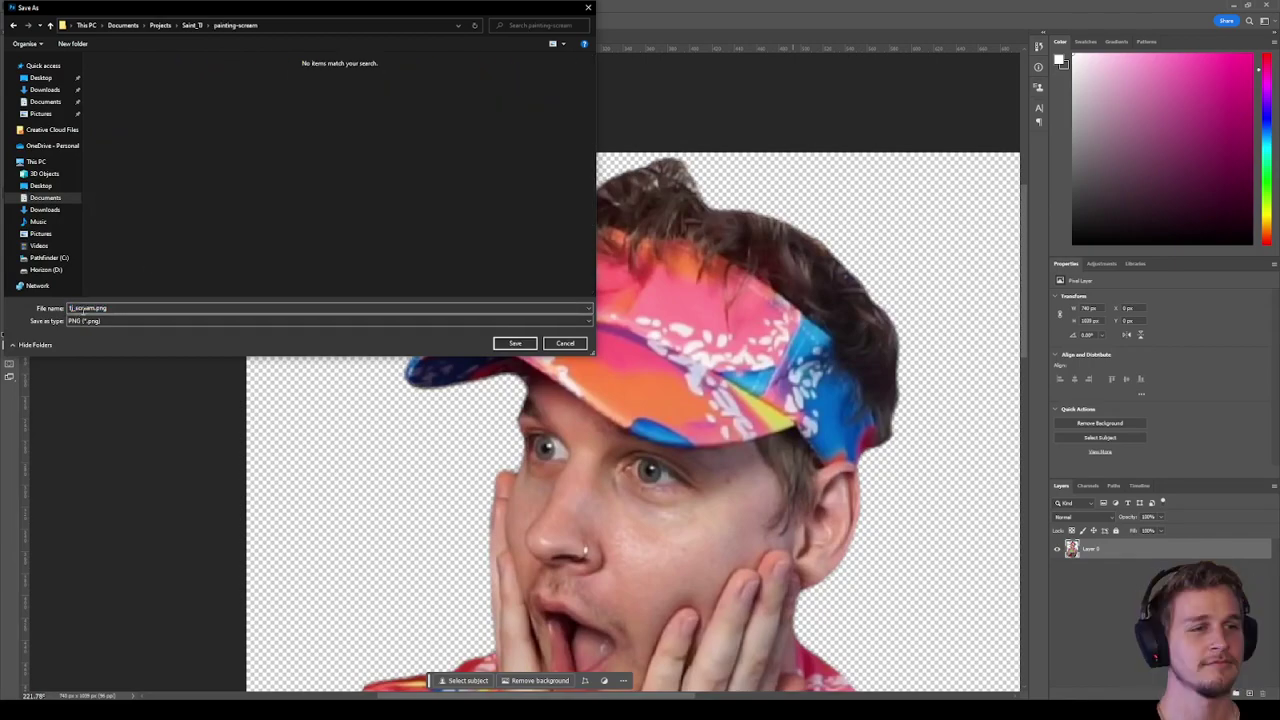
{"action": "left_click", "coordinate": [514, 344]}
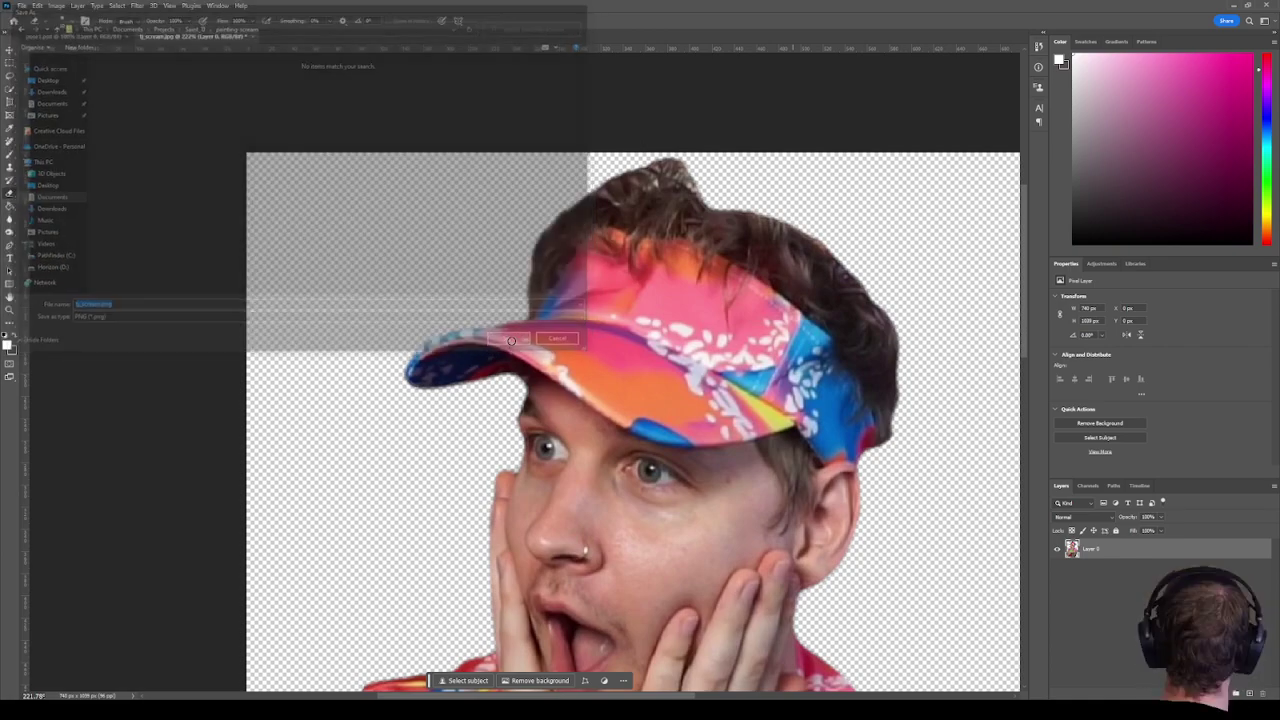
{"action": "scroll", "coordinate": [484, 196], "scroll_direction": "down", "scroll_amount": 2}
{"action": "scroll", "coordinate": [484, 196], "scroll_direction": "down", "scroll_amount": 1}
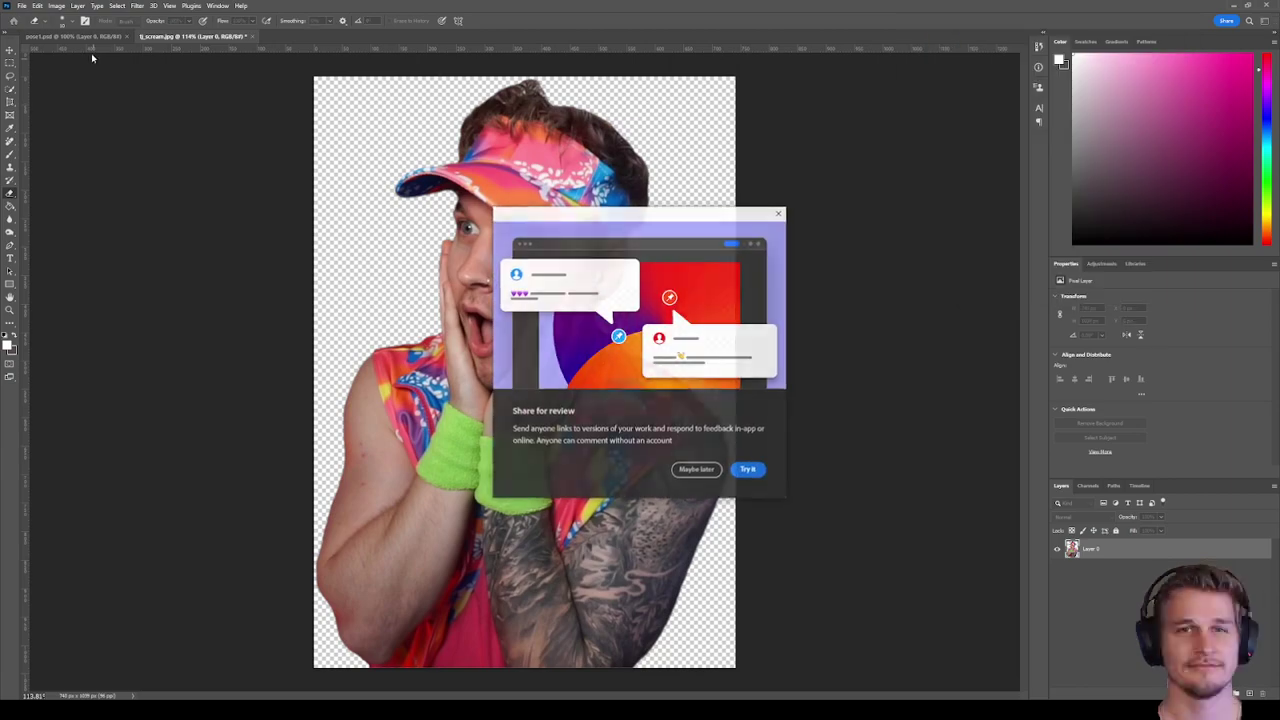
{"action": "left_click", "coordinate": [716, 471]}
{"action": "left_click", "coordinate": [703, 508]}
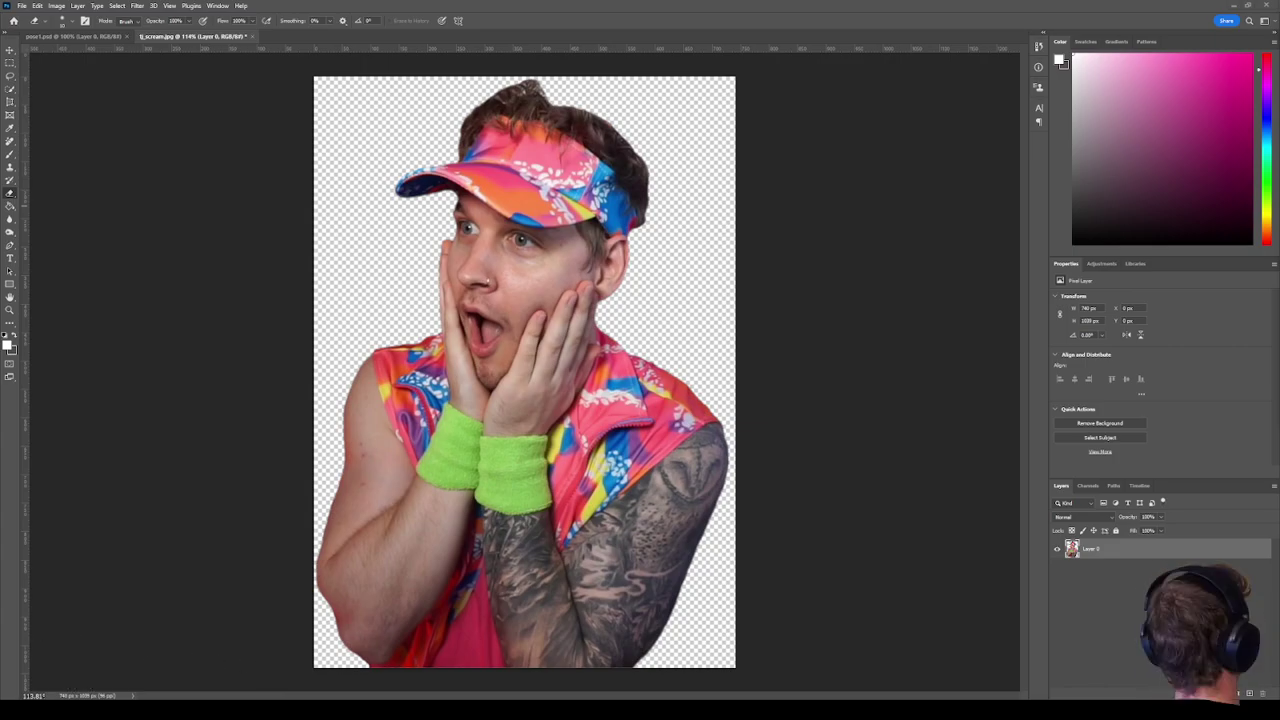
Switch to the browser, review The Scream in its Wikipedia article and the image search results, and return to Photoshop.
{"action": "mouse_move", "coordinate": [75, 690]}
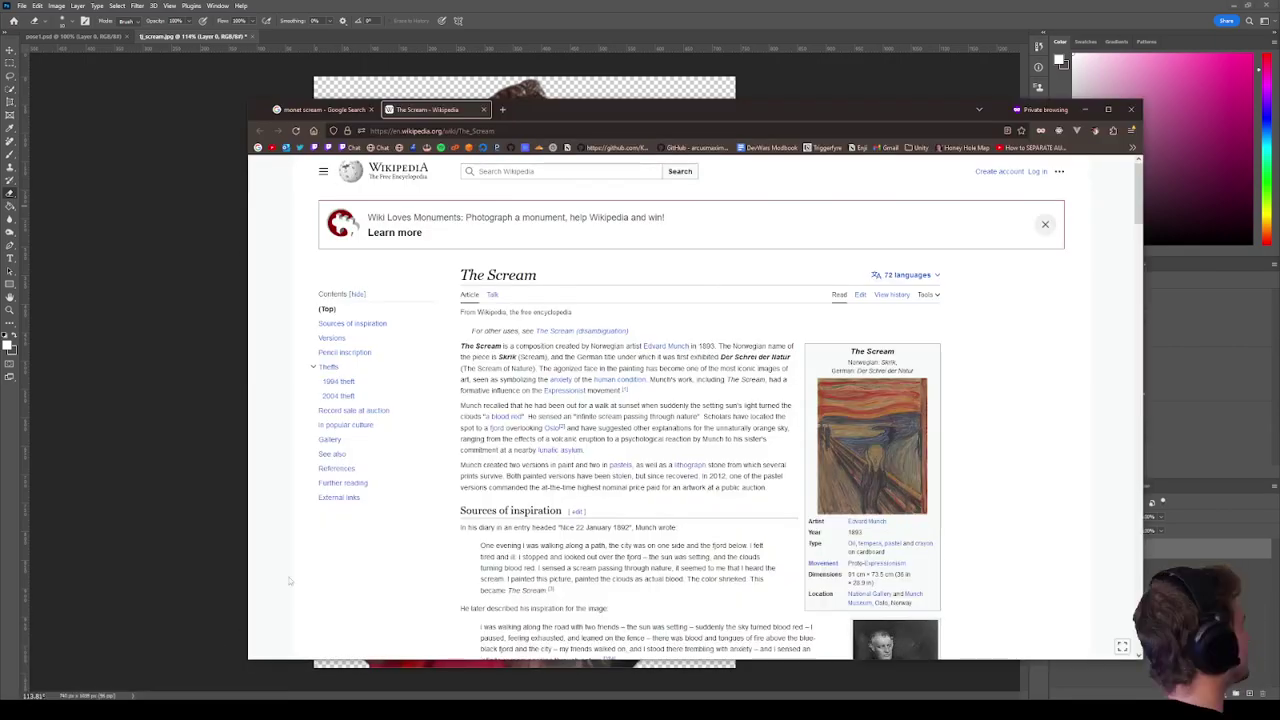
{"action": "left_click", "coordinate": [186, 670]}
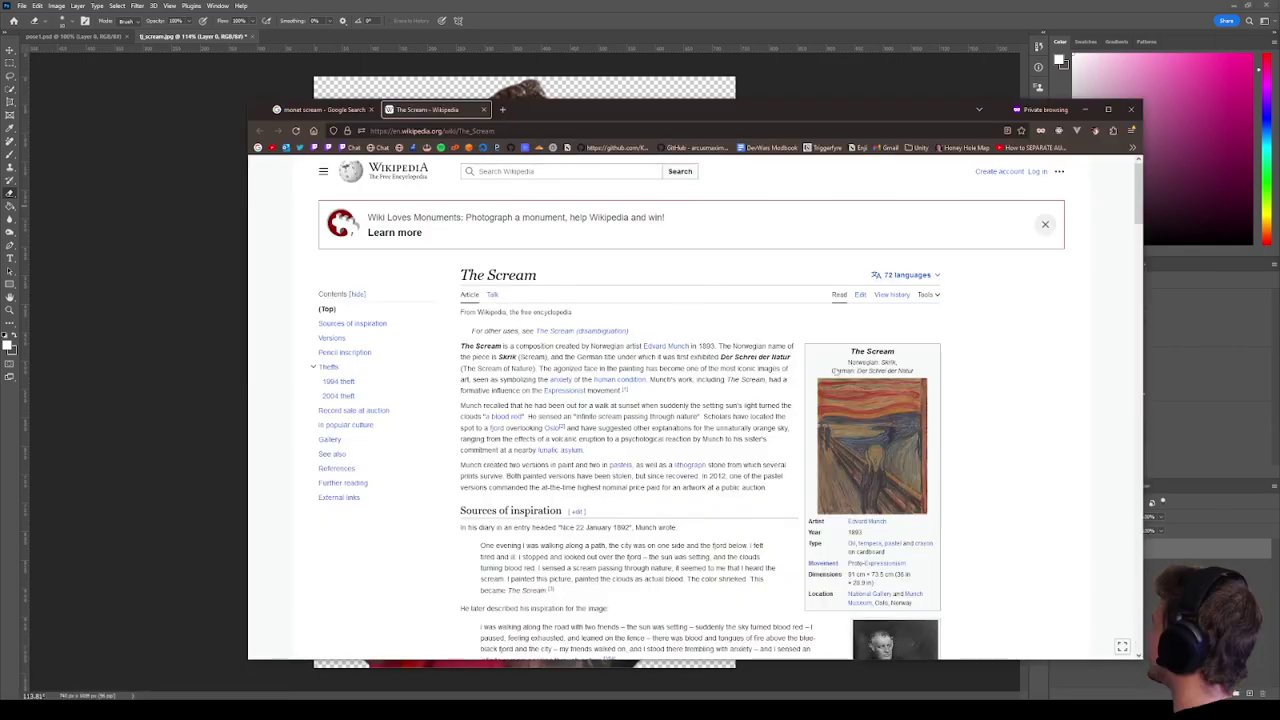
{"action": "scroll", "coordinate": [815, 365], "scroll_direction": "down", "scroll_amount": 4}
{"action": "scroll", "coordinate": [815, 365], "scroll_direction": "down", "scroll_amount": 5}
{"action": "scroll", "coordinate": [815, 365], "scroll_direction": "up", "scroll_amount": 1}
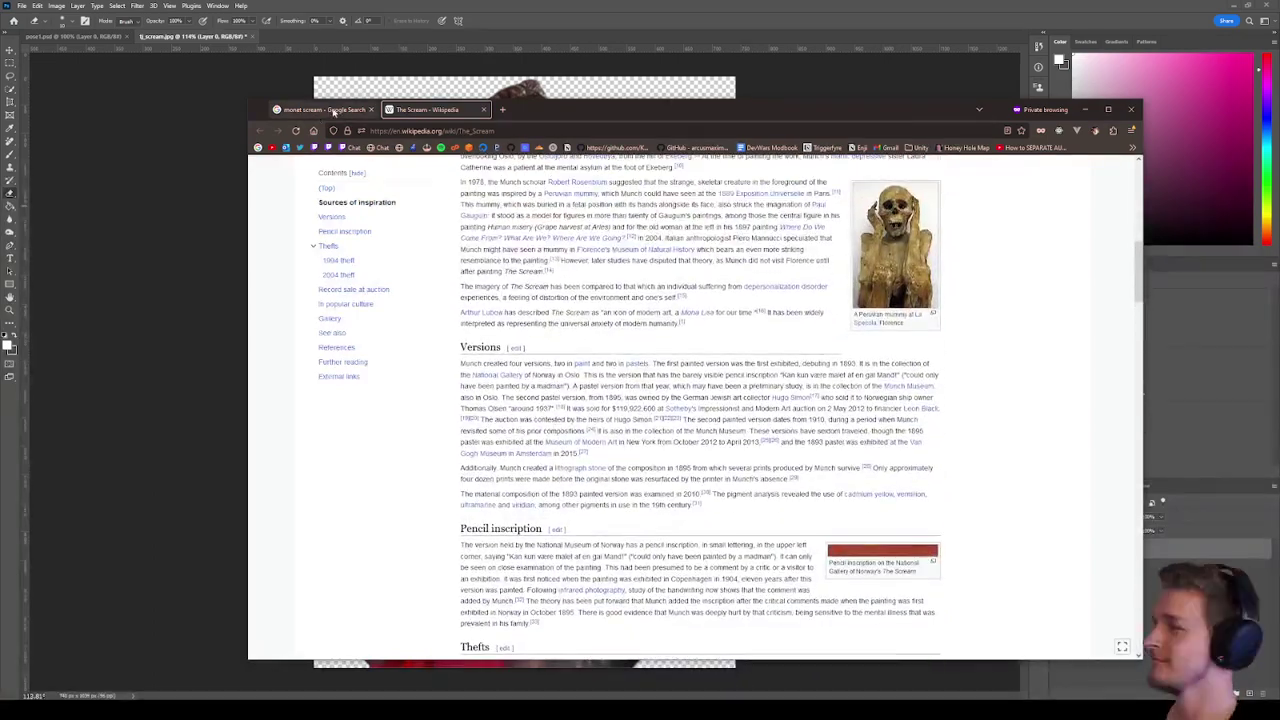
{"action": "left_click", "coordinate": [334, 112]}
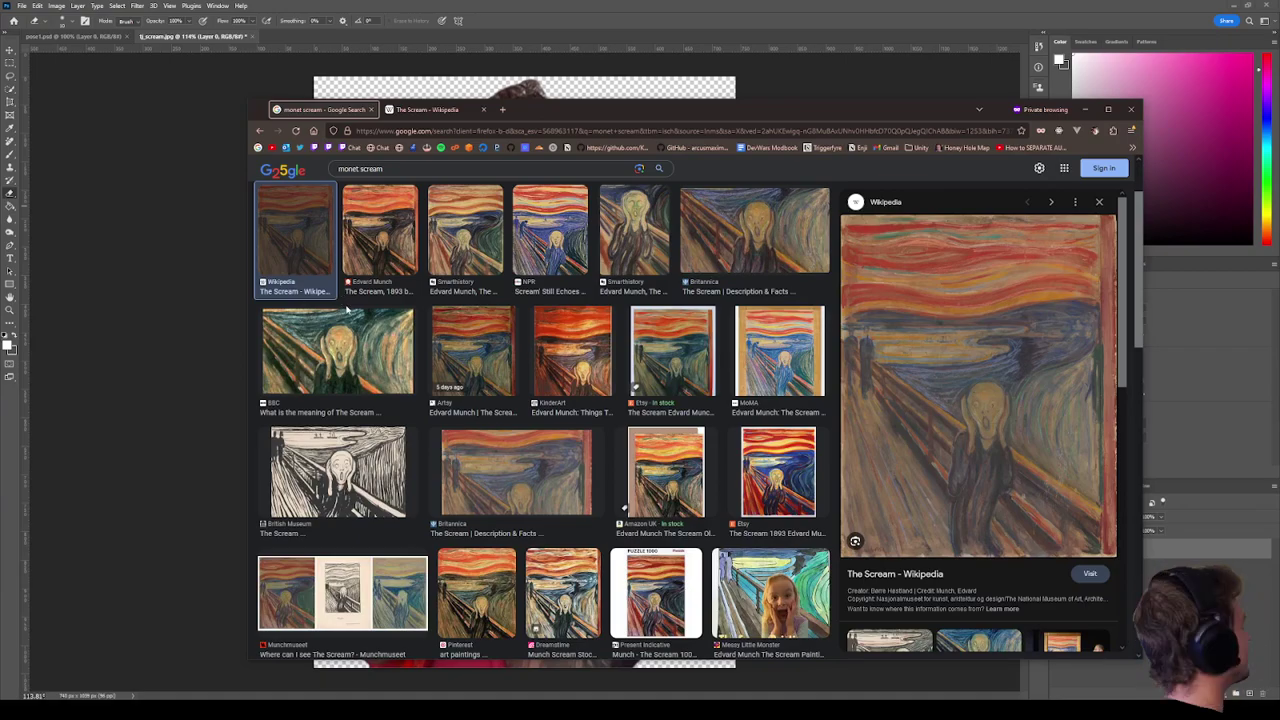
{"action": "left_click", "coordinate": [336, 357]}
{"action": "scroll", "coordinate": [330, 330], "scroll_direction": "up", "scroll_amount": 2}
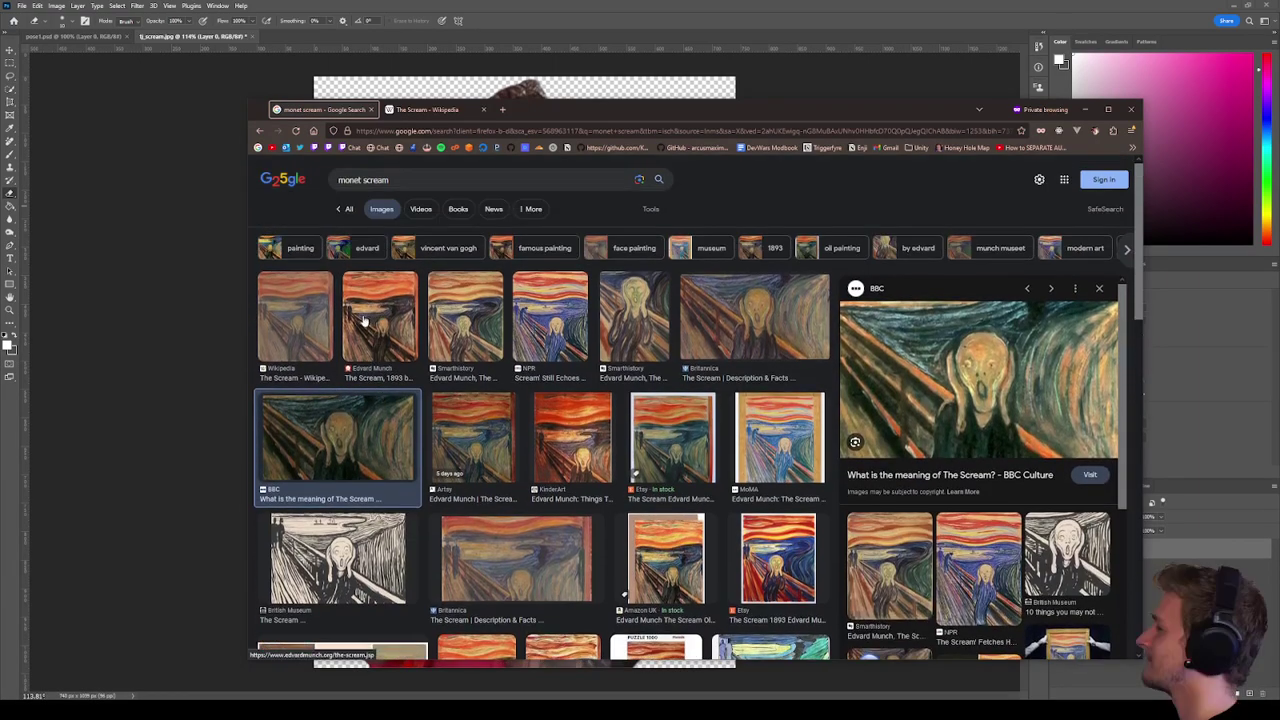
{"action": "left_click", "coordinate": [320, 302]}
{"action": "left_click", "coordinate": [12, 67]}
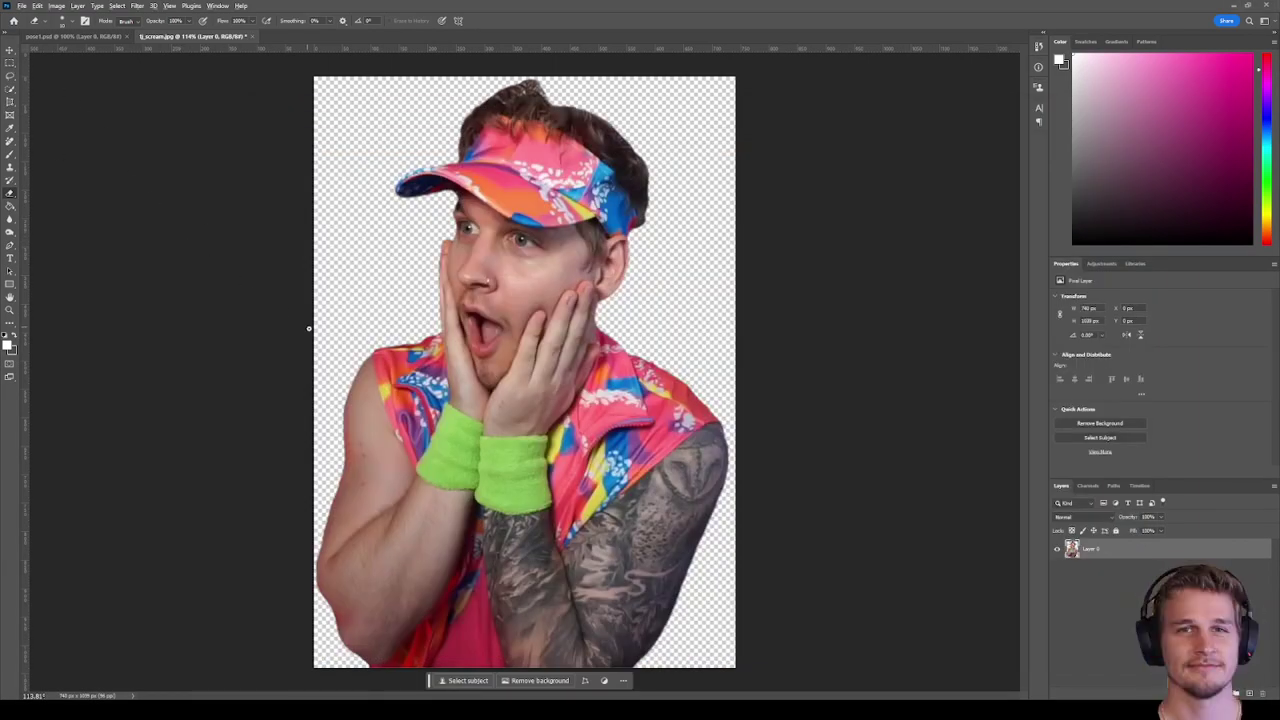
Save the cutout document as tj_scream.psd in the painting-scream folder.
{"action": "scroll", "coordinate": [311, 328], "scroll_direction": "down", "scroll_amount": 3}
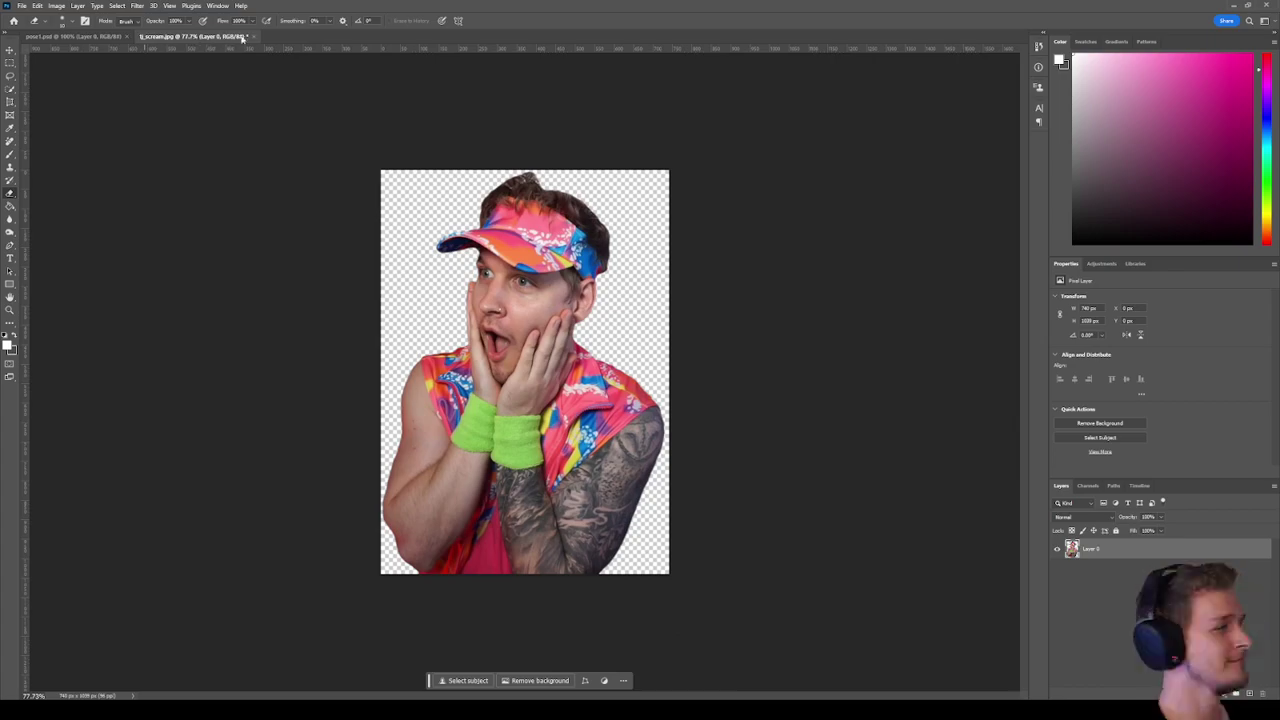
{"action": "left_click", "coordinate": [21, 5]}
{"action": "left_click", "coordinate": [50, 127]}
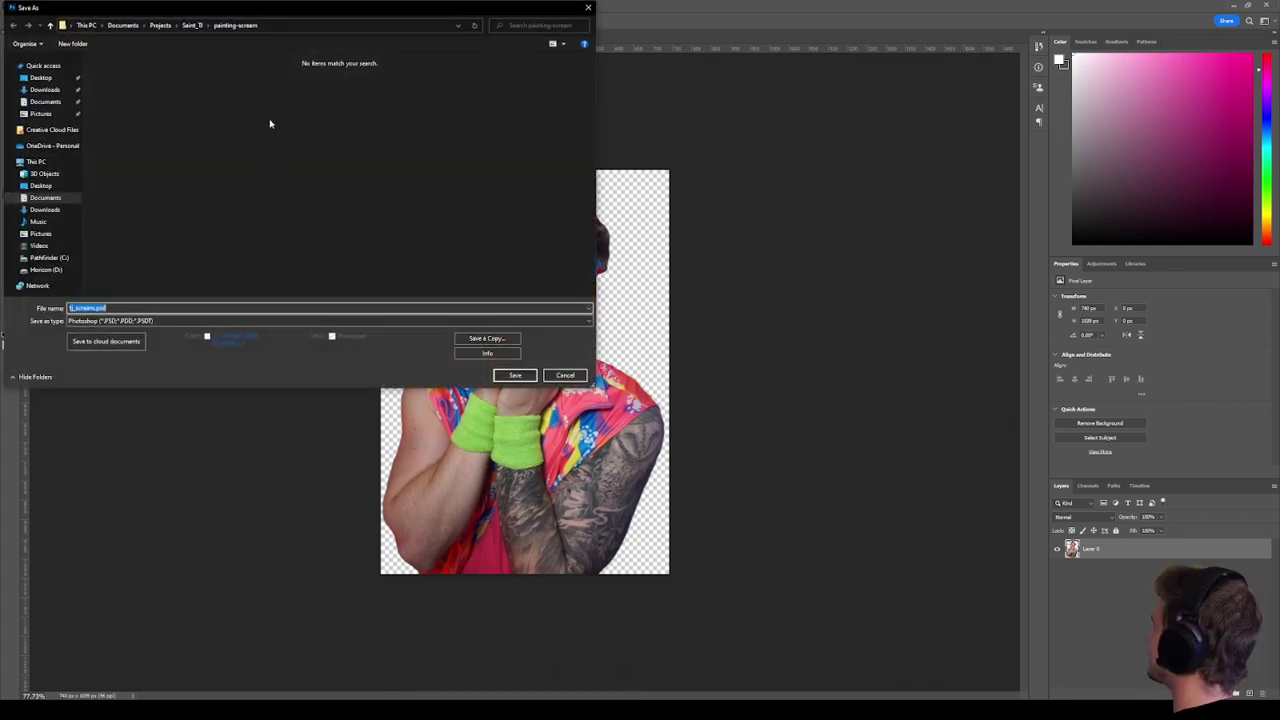
{"action": "left_click", "coordinate": [501, 376]}
{"action": "left_click", "coordinate": [758, 213]}
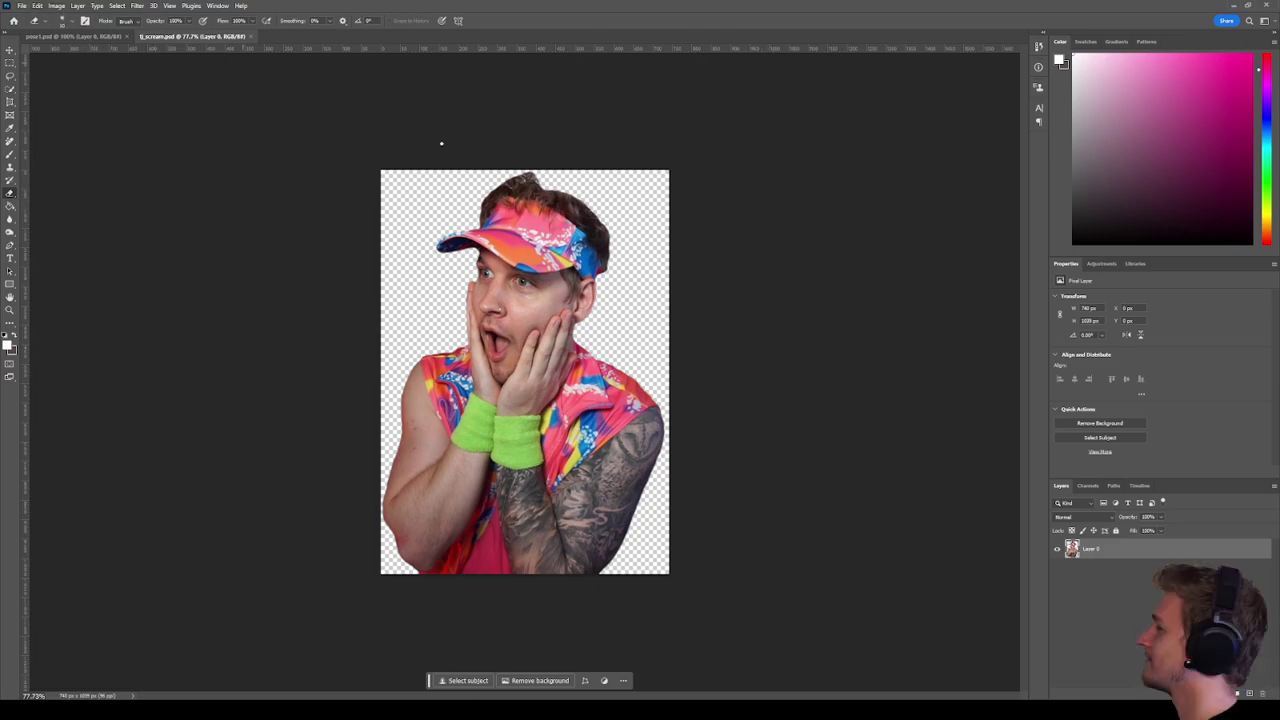
Select the man with Select Subject and dismiss the workspace tip.
{"action": "left_click", "coordinate": [470, 683]}
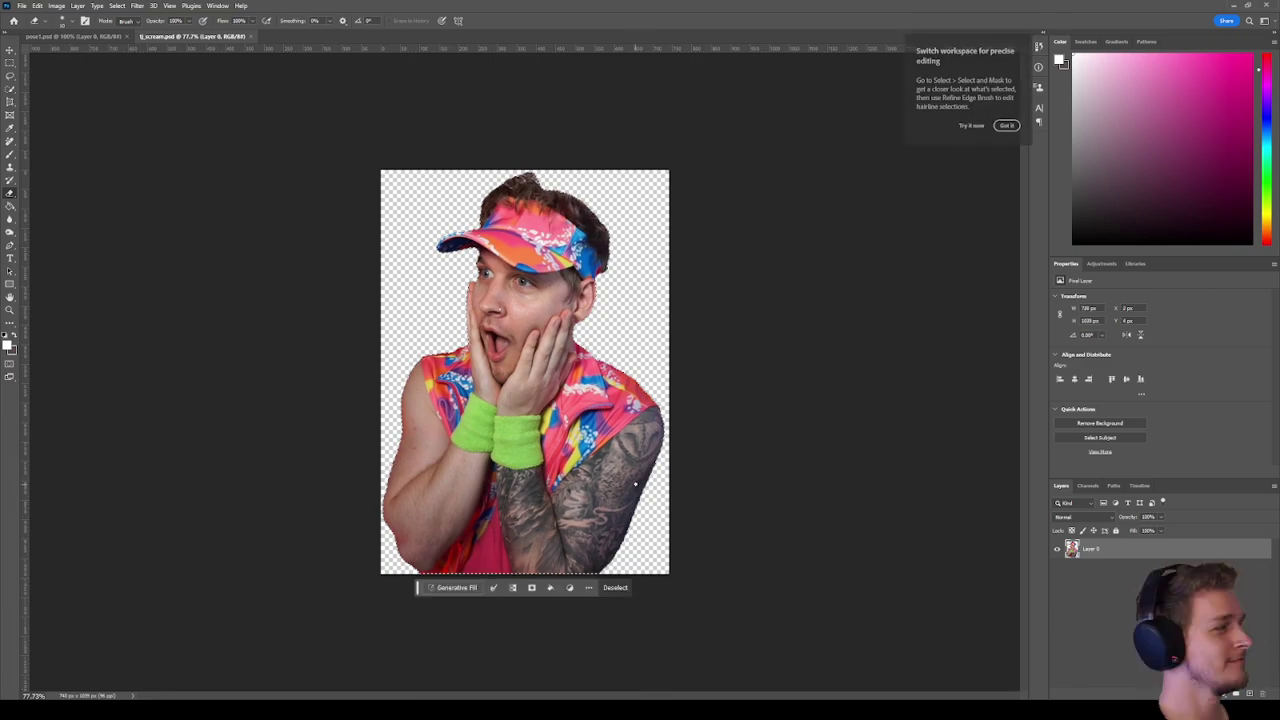
{"action": "scroll", "coordinate": [631, 348], "scroll_direction": "up", "scroll_amount": 3}
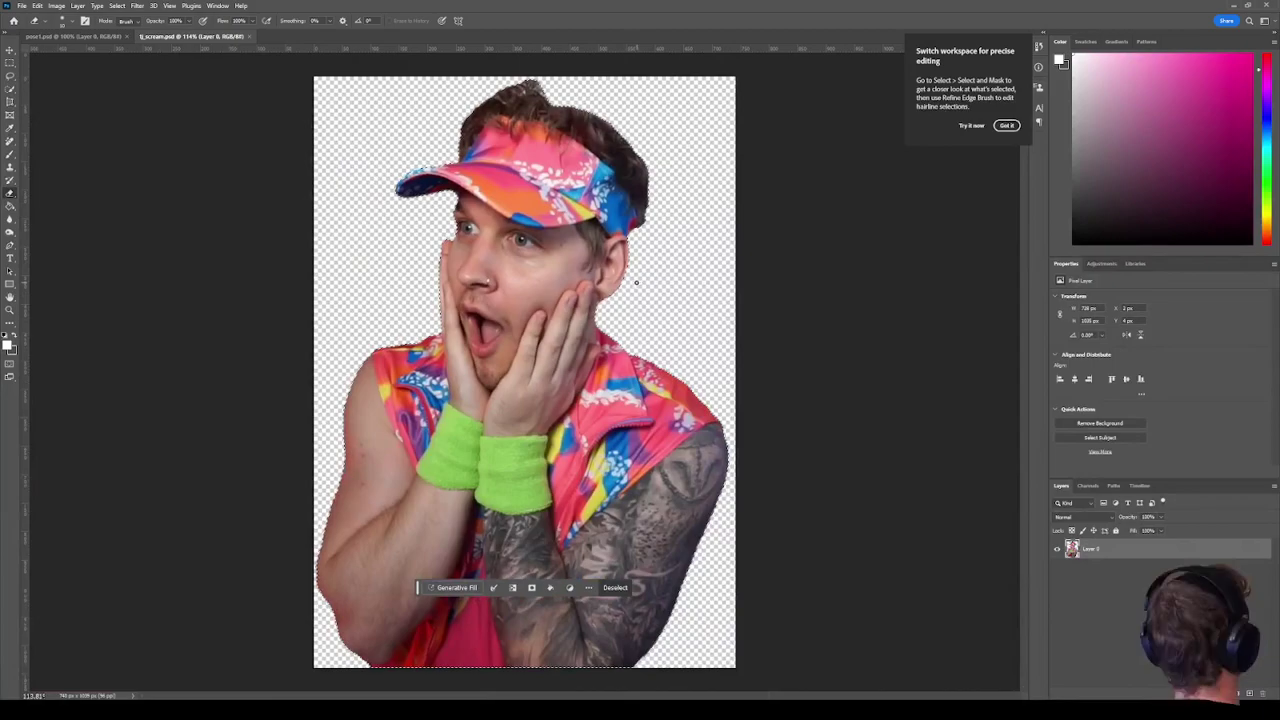
{"action": "scroll", "coordinate": [636, 283], "scroll_direction": "down", "scroll_amount": 2}
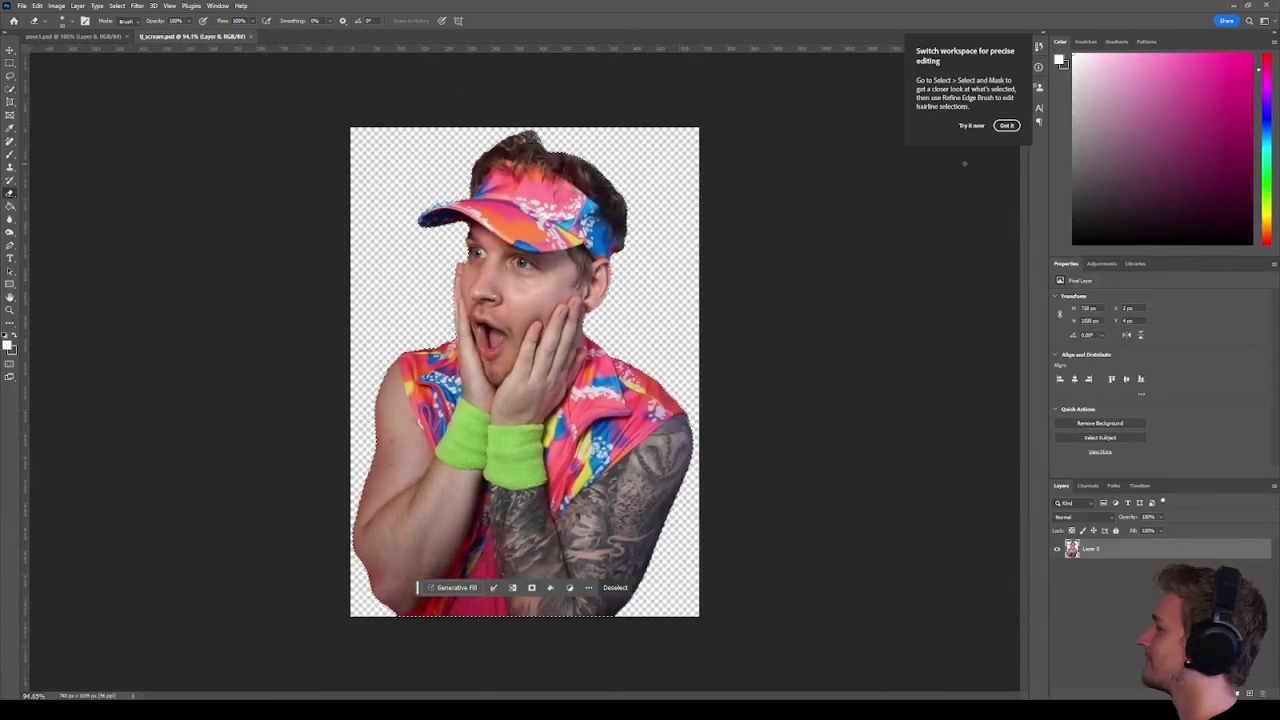
{"action": "left_click", "coordinate": [1006, 125]}
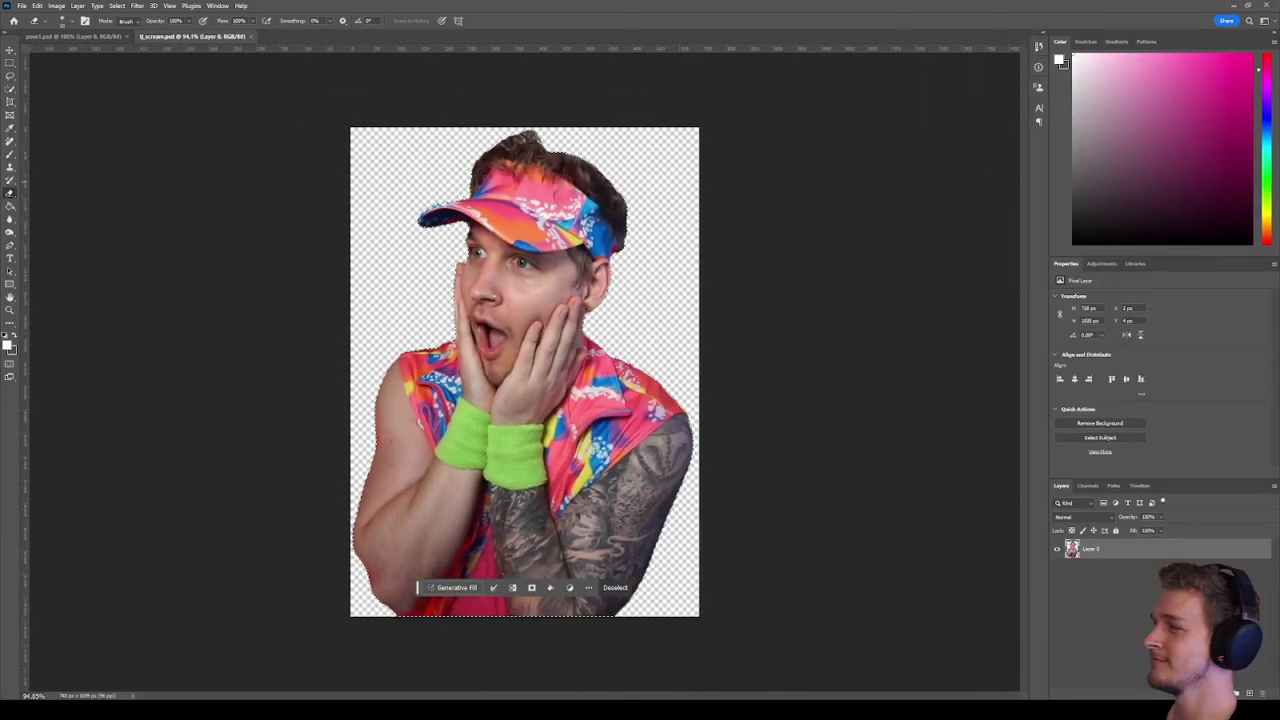
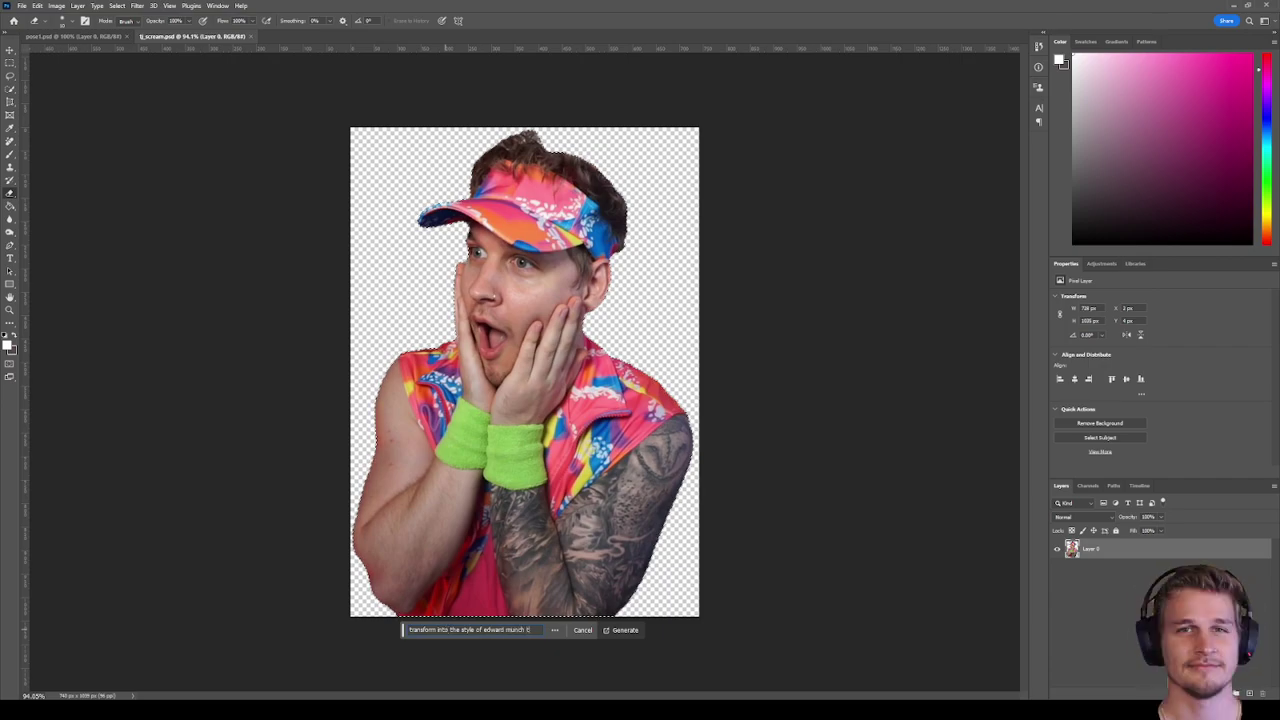
Try a Generative Fill on the selected man with the prompt "transform into the style of edward munch the scream" and undo it.
{"action": "key", "text": "Return"}
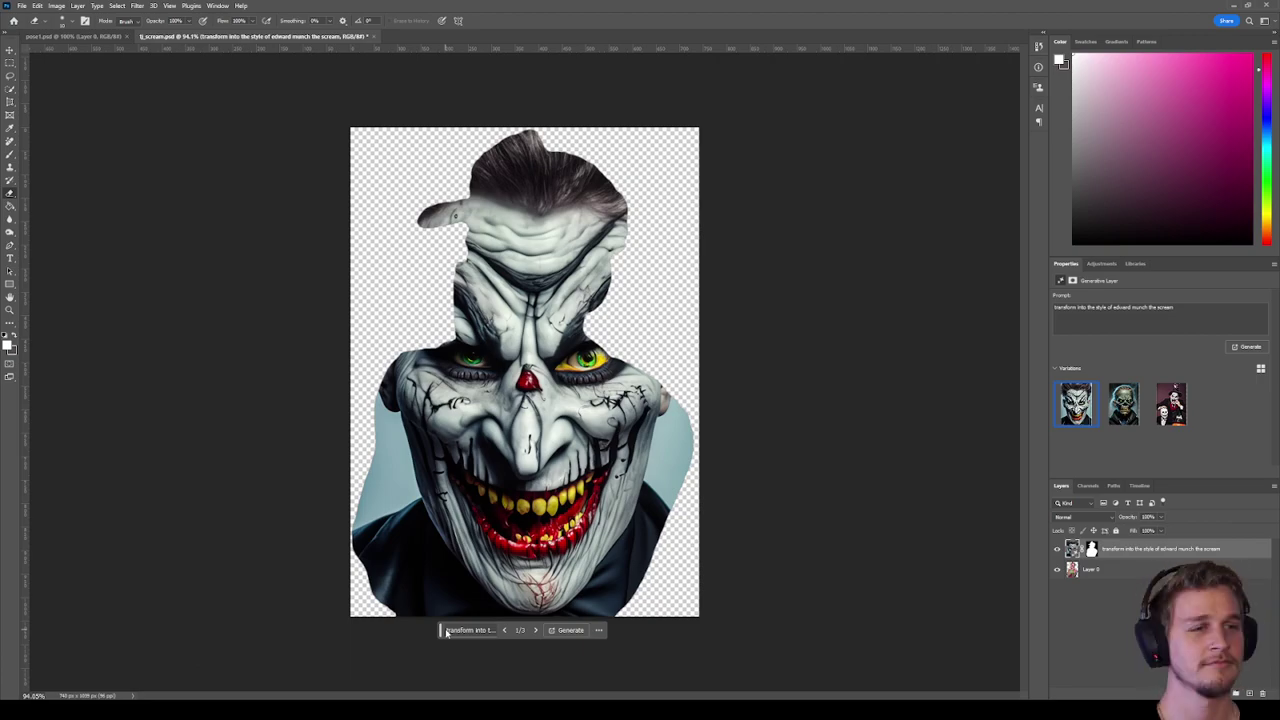
{"action": "key", "text": "ctrl+z"}
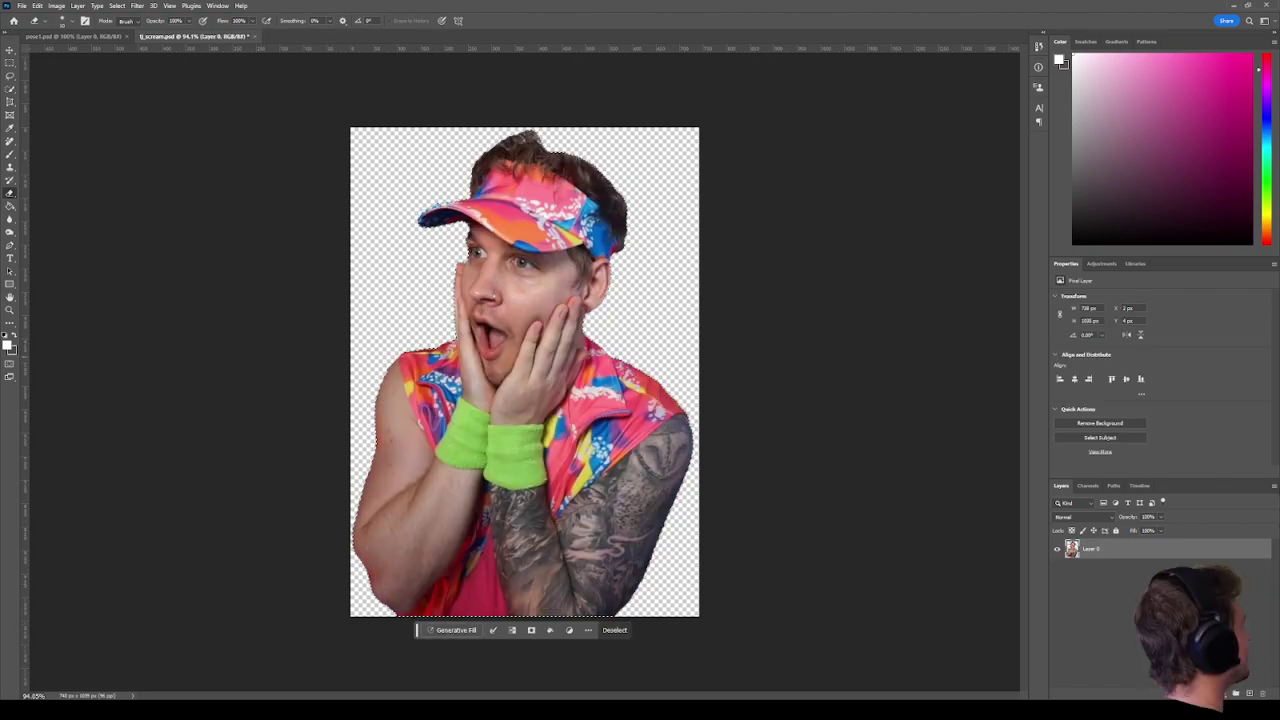
Switch to the browser's Wikipedia article on The Scream and highlight the artist's name, Edvard Munch, in the introduction.
{"action": "key", "text": "alt+Tab"}
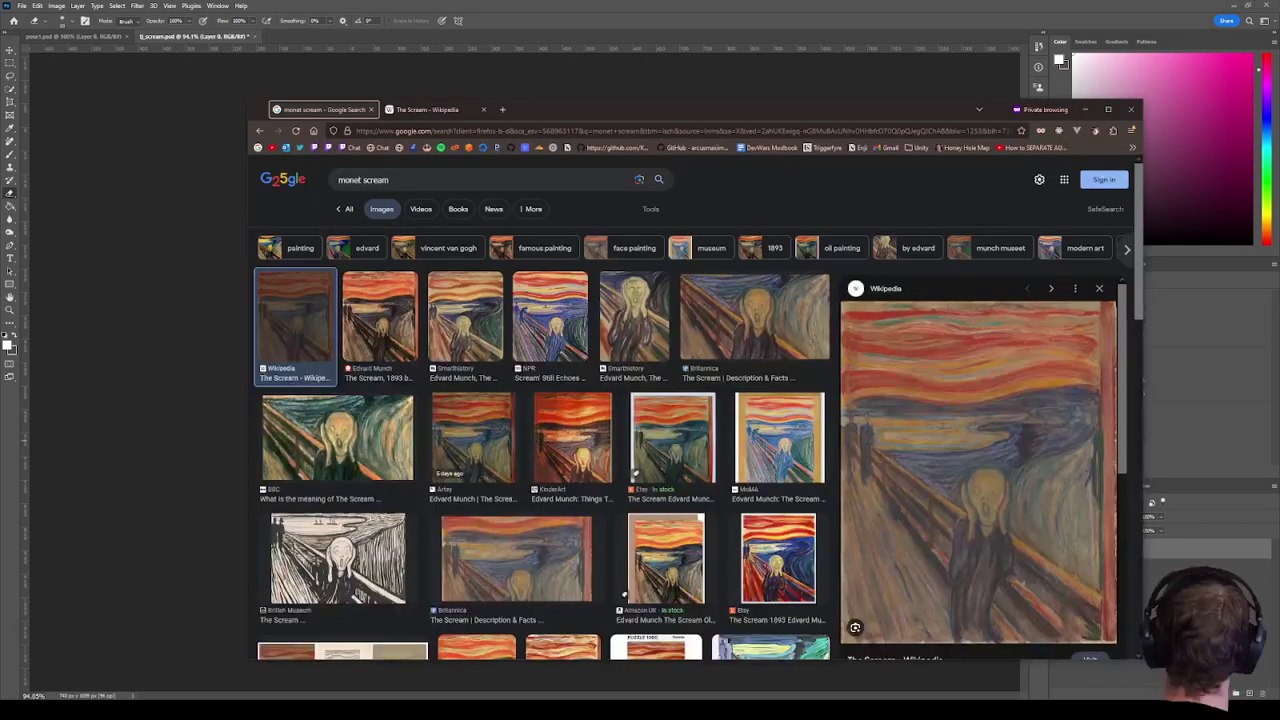
{"action": "left_click", "coordinate": [427, 109]}
{"action": "scroll", "coordinate": [642, 268], "scroll_direction": "up", "scroll_amount": 5}
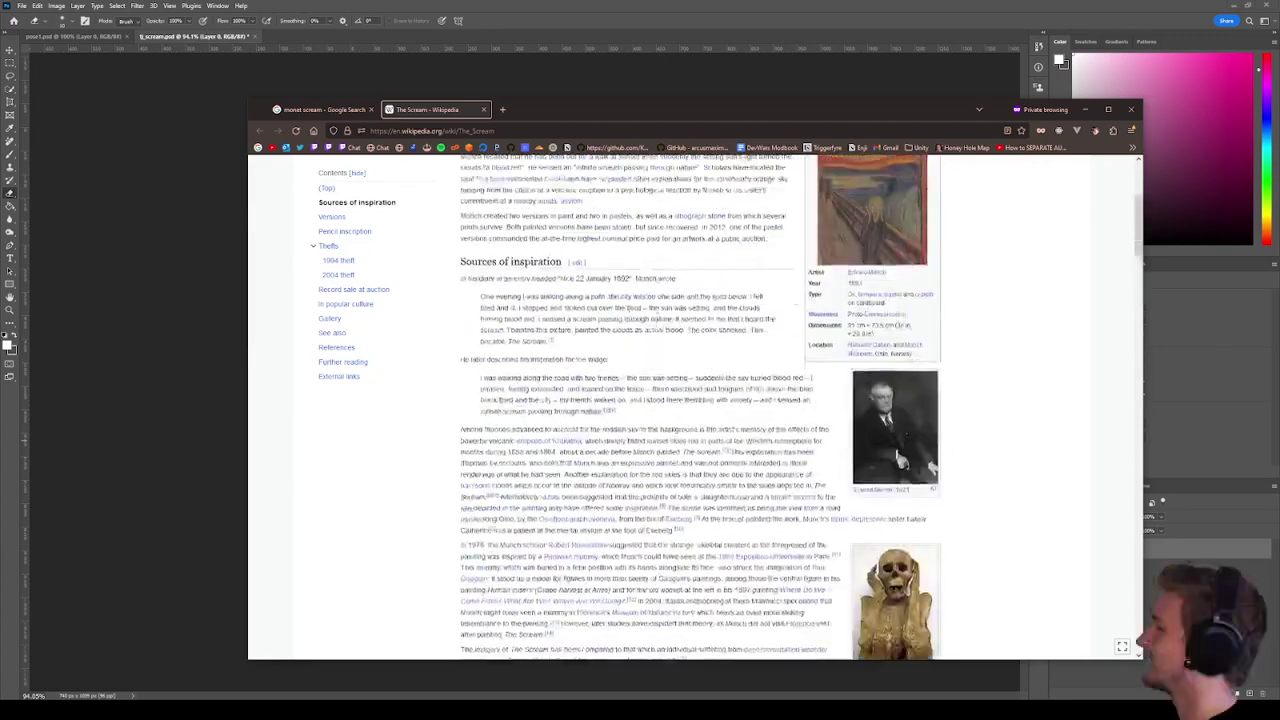
{"action": "scroll", "coordinate": [642, 268], "scroll_direction": "up", "scroll_amount": 3}
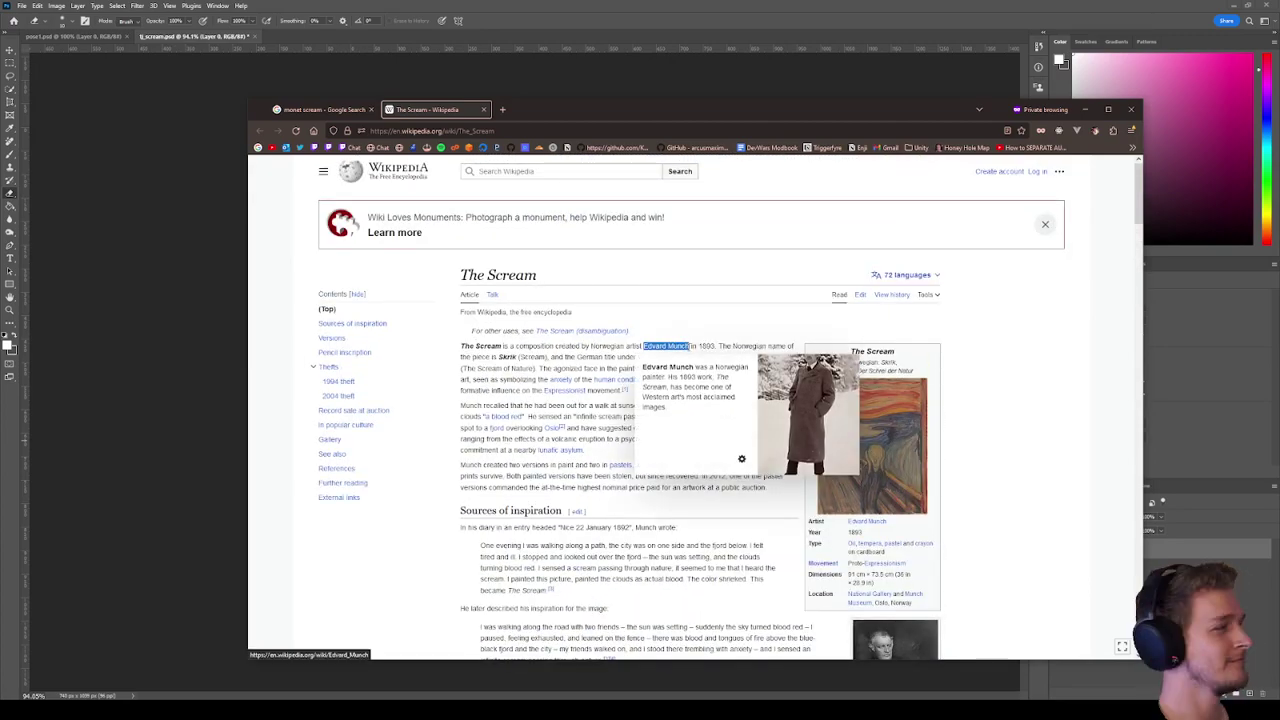
Return to Photoshop, try a Generative Fill on the selected man with "transform into the style of Edvard Munch "The Scream"", and undo it.
{"action": "left_click", "coordinate": [1014, 180]}
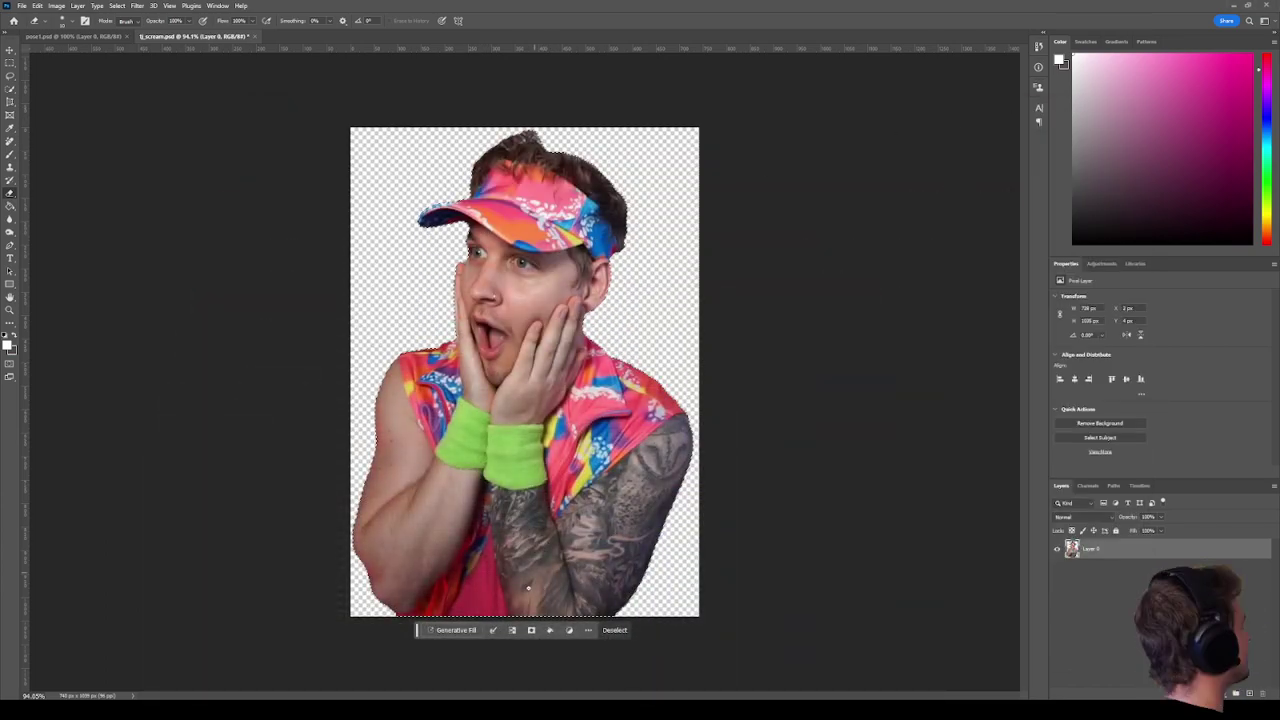
{"action": "left_click", "coordinate": [456, 630]}
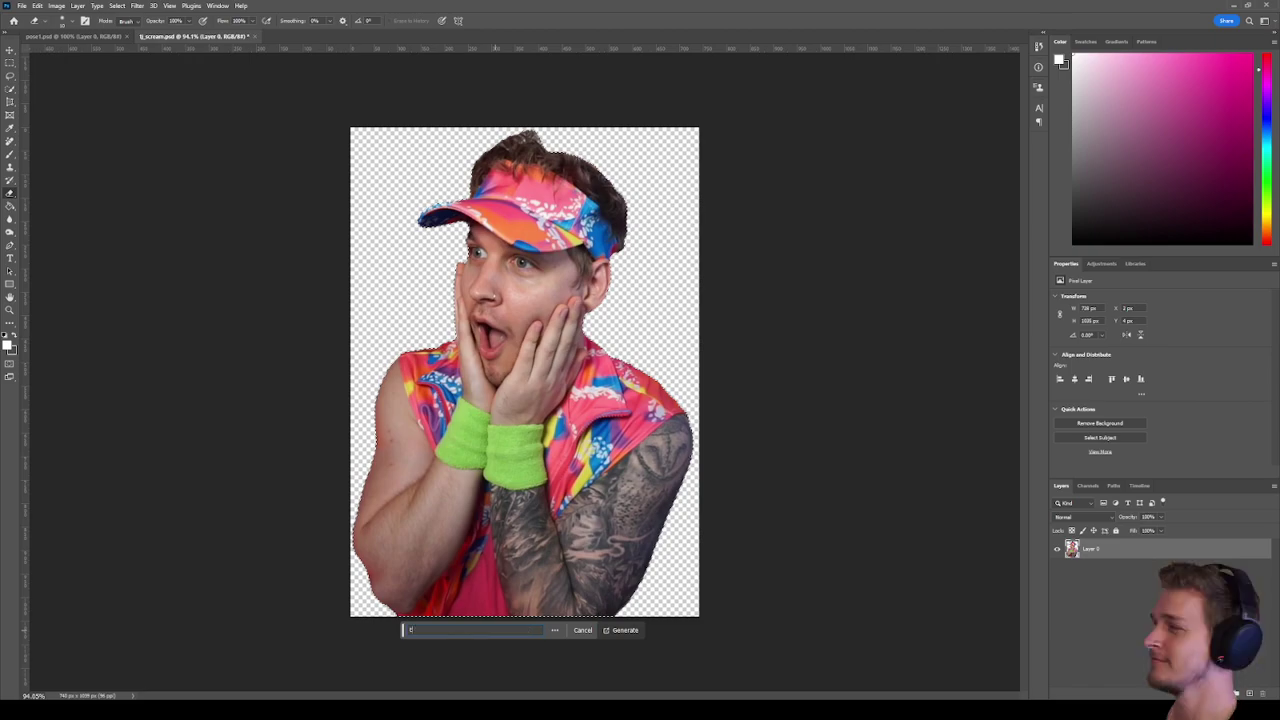
{"action": "type", "text": "transform into the style of Edvard Munch"}
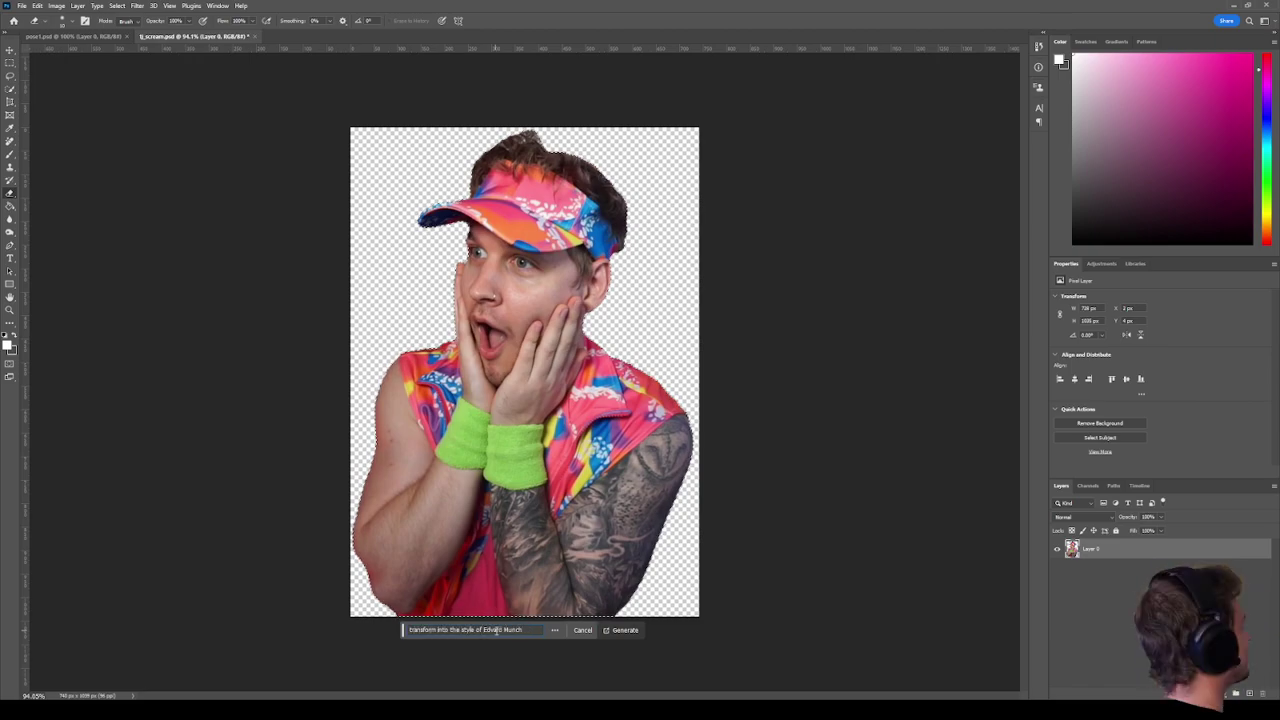
{"action": "type", "text": " \"The Scream\""}
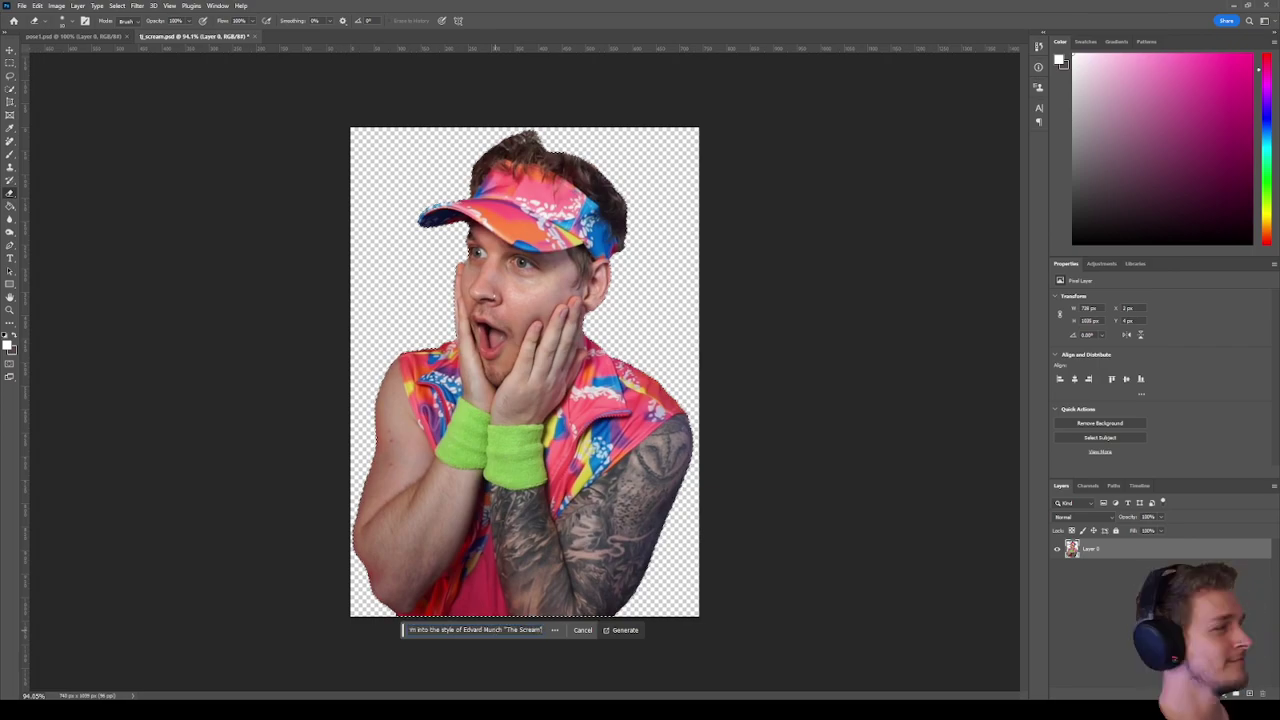
{"action": "key", "text": "Return"}
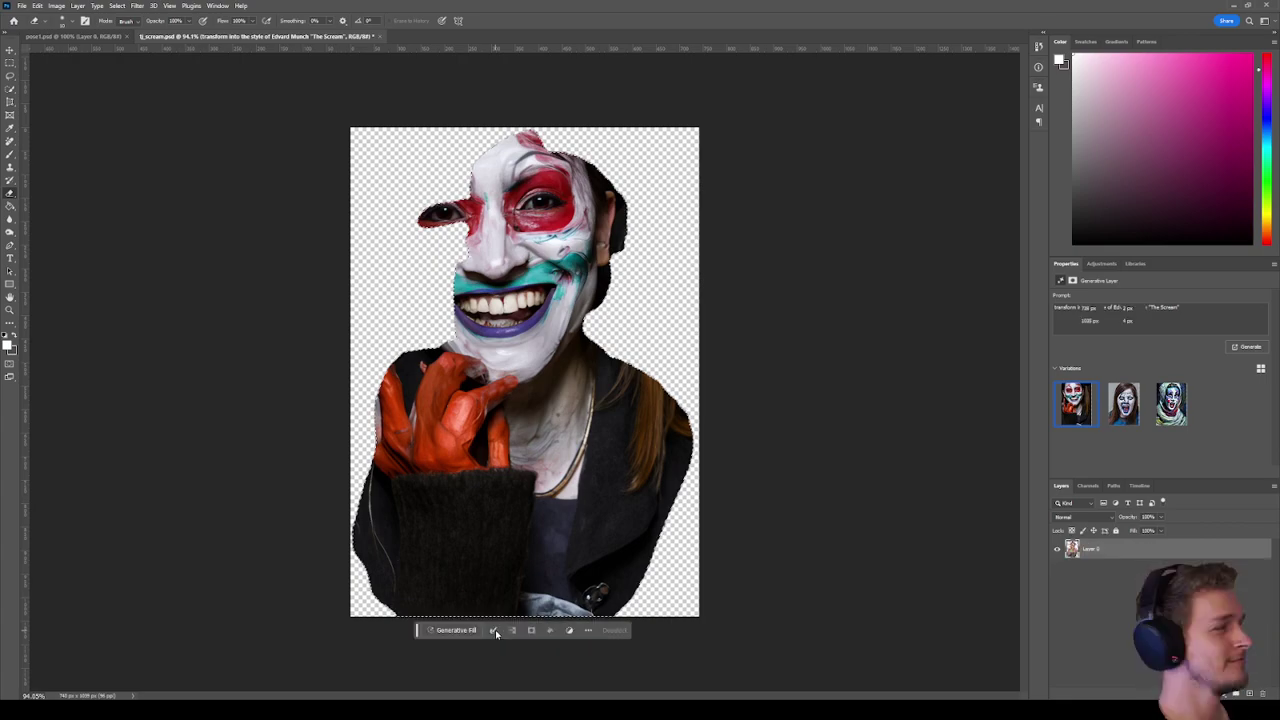
{"action": "key", "text": "ctrl+z"}
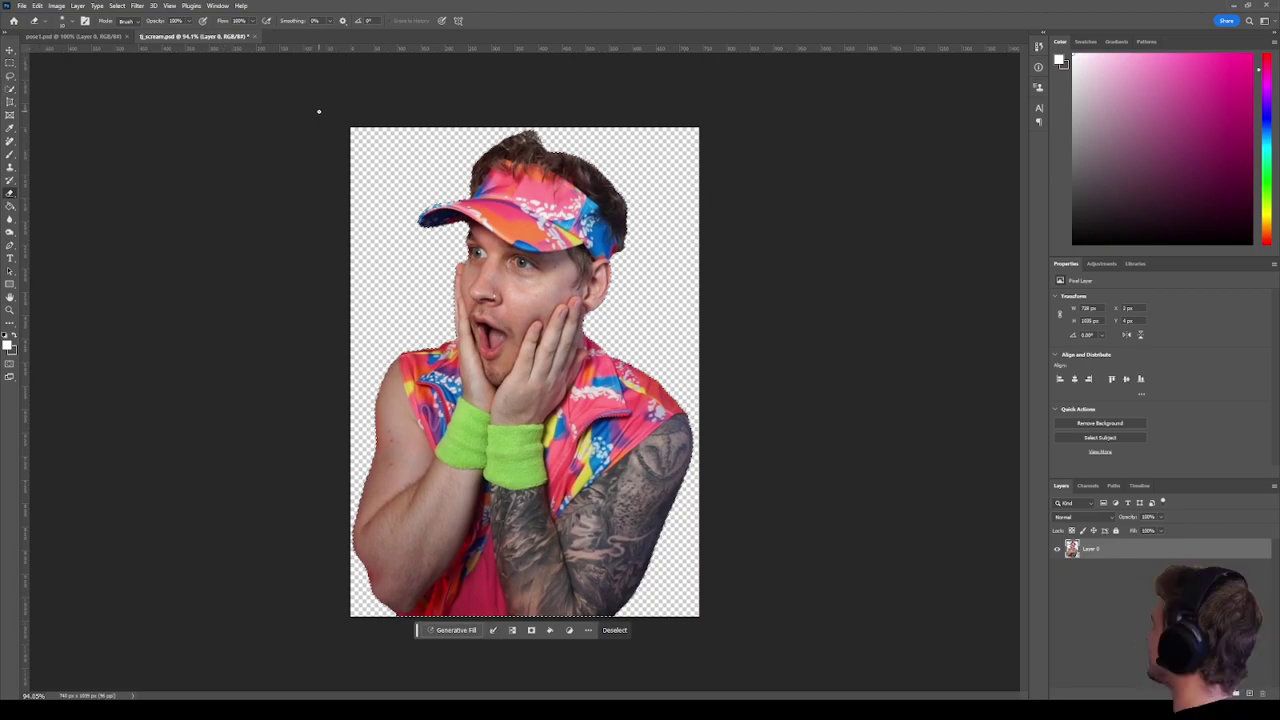
{"action": "left_click_drag", "start_coordinate": [314, 120], "coordinate": [785, 637]}
{"action": "key", "text": "ctrl+z"}
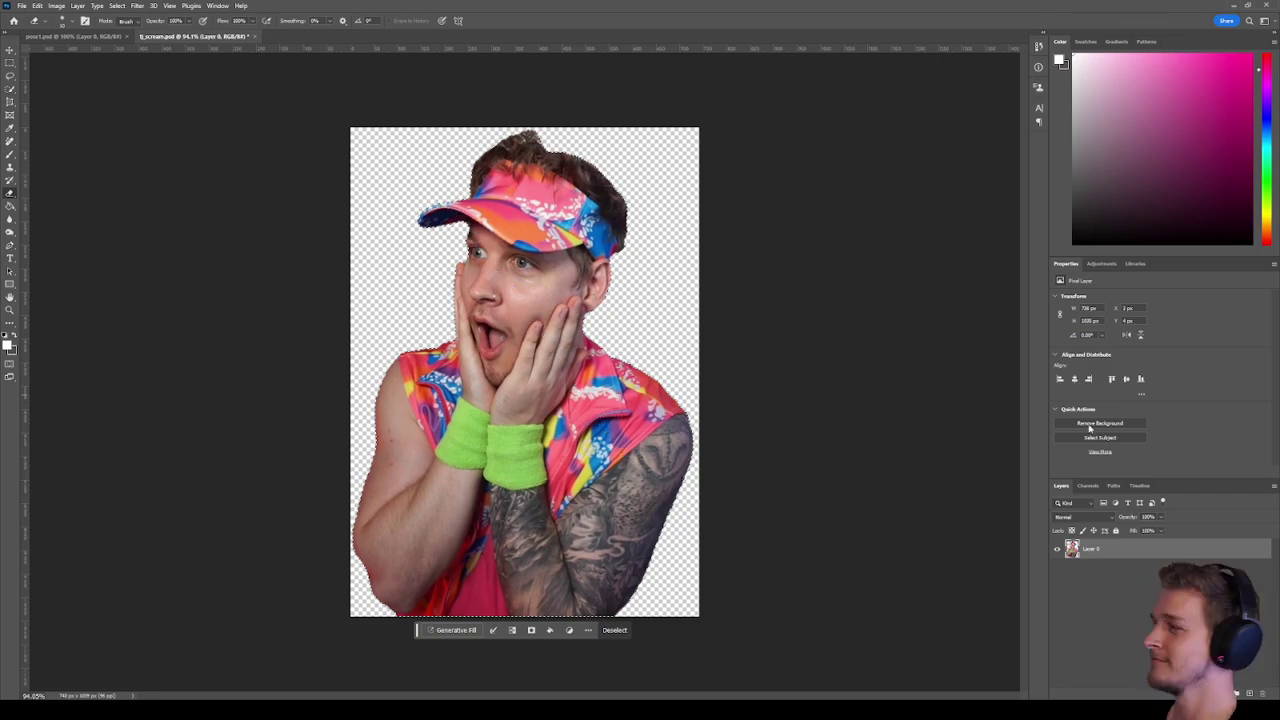
Add a new empty layer and move it beneath the man's cutout layer.
{"action": "key", "text": "v"}
{"action": "left_click", "coordinate": [51, 86]}
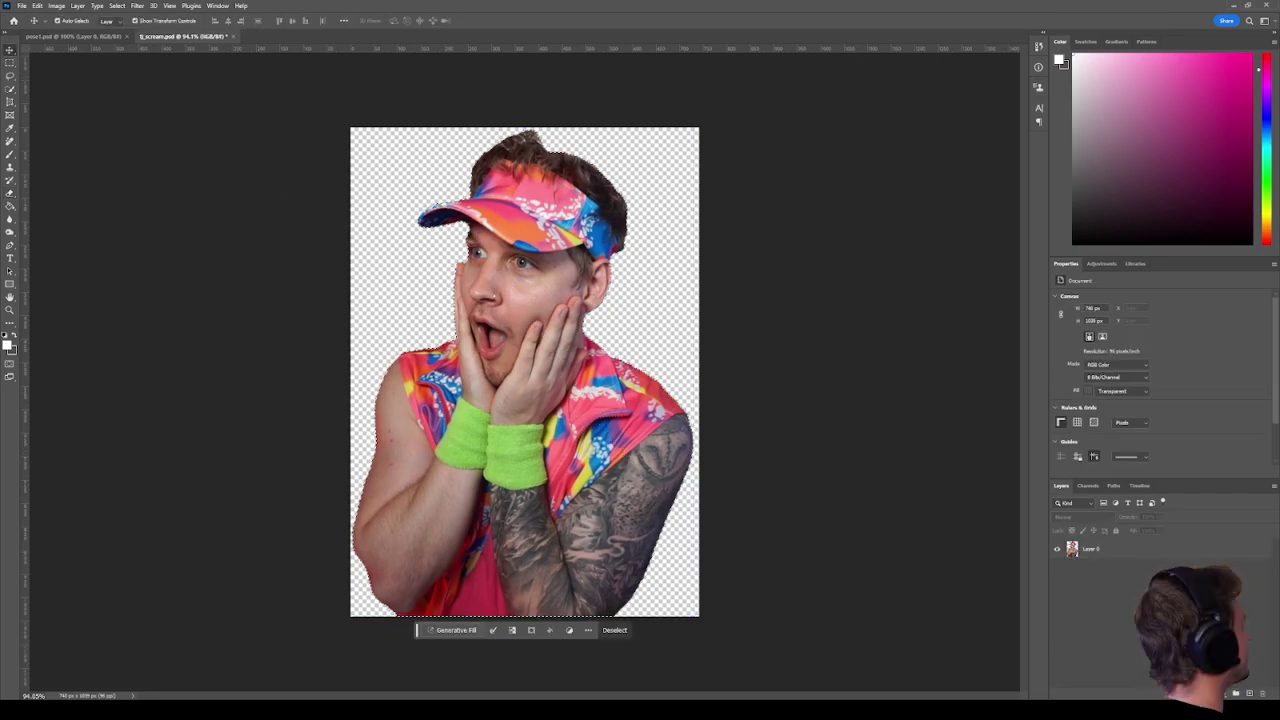
{"action": "left_click", "coordinate": [1248, 694]}
{"action": "left_click_drag", "start_coordinate": [1085, 549], "coordinate": [1085, 577]}
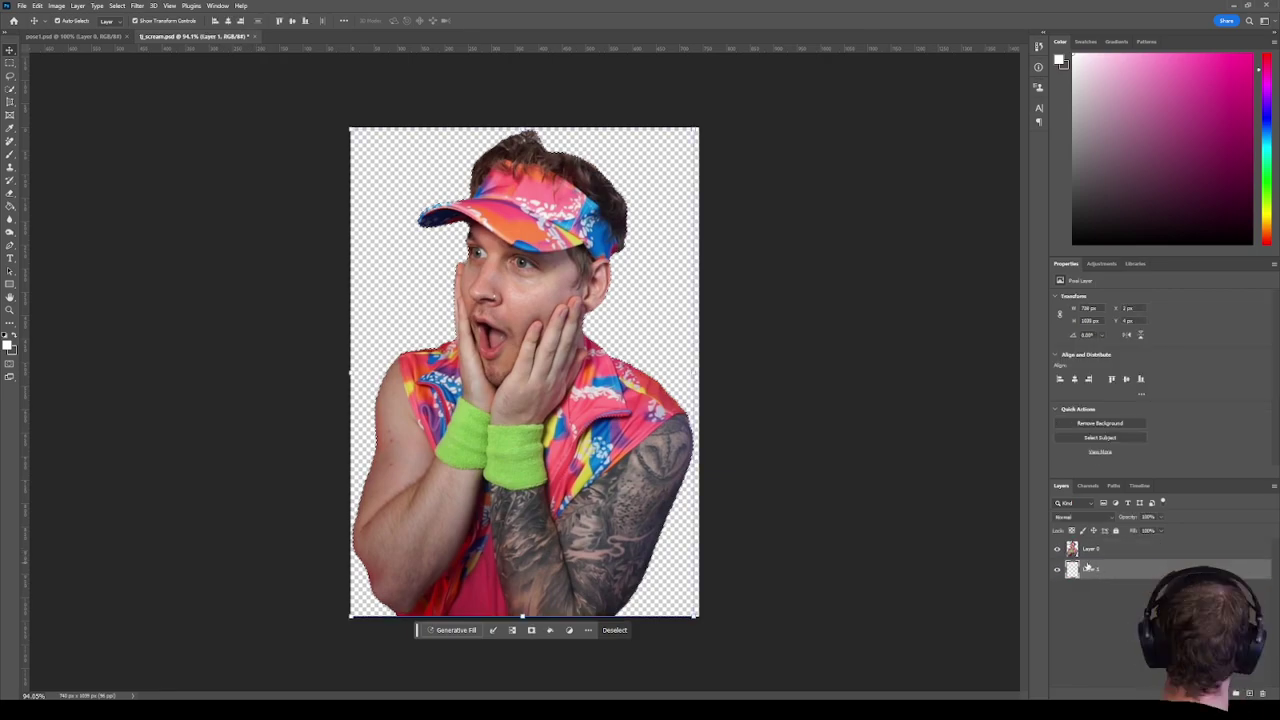
Clear the subject selection and select the whole canvas on the empty layer.
{"action": "left_click", "coordinate": [1072, 569], "text": "ctrl"}
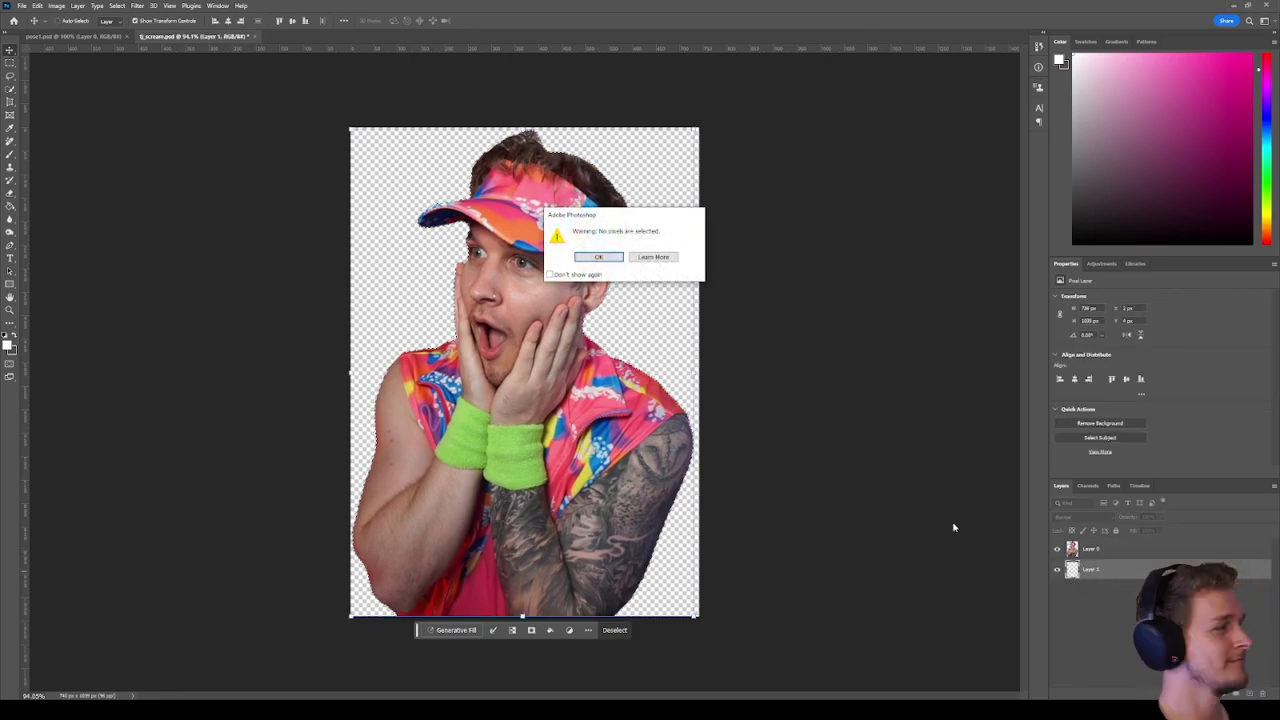
{"action": "left_click", "coordinate": [598, 257]}
{"action": "left_click", "coordinate": [10, 63]}
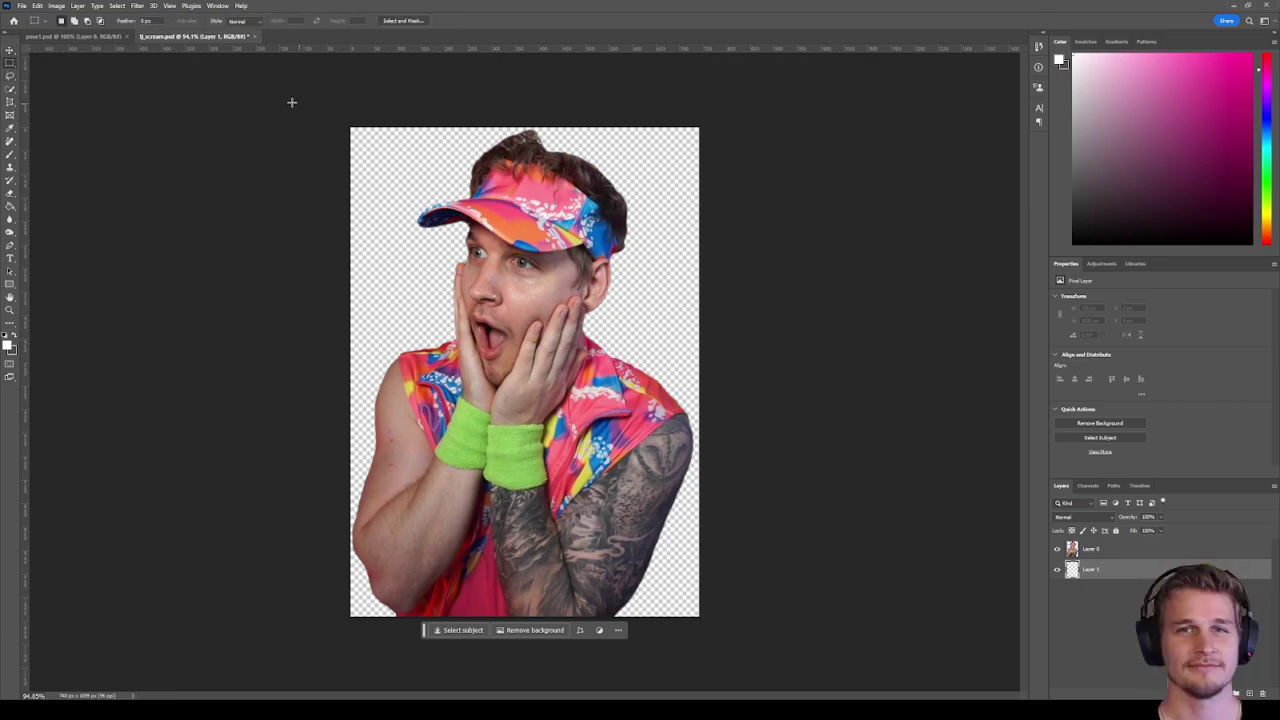
{"action": "key", "text": "ctrl+a"}
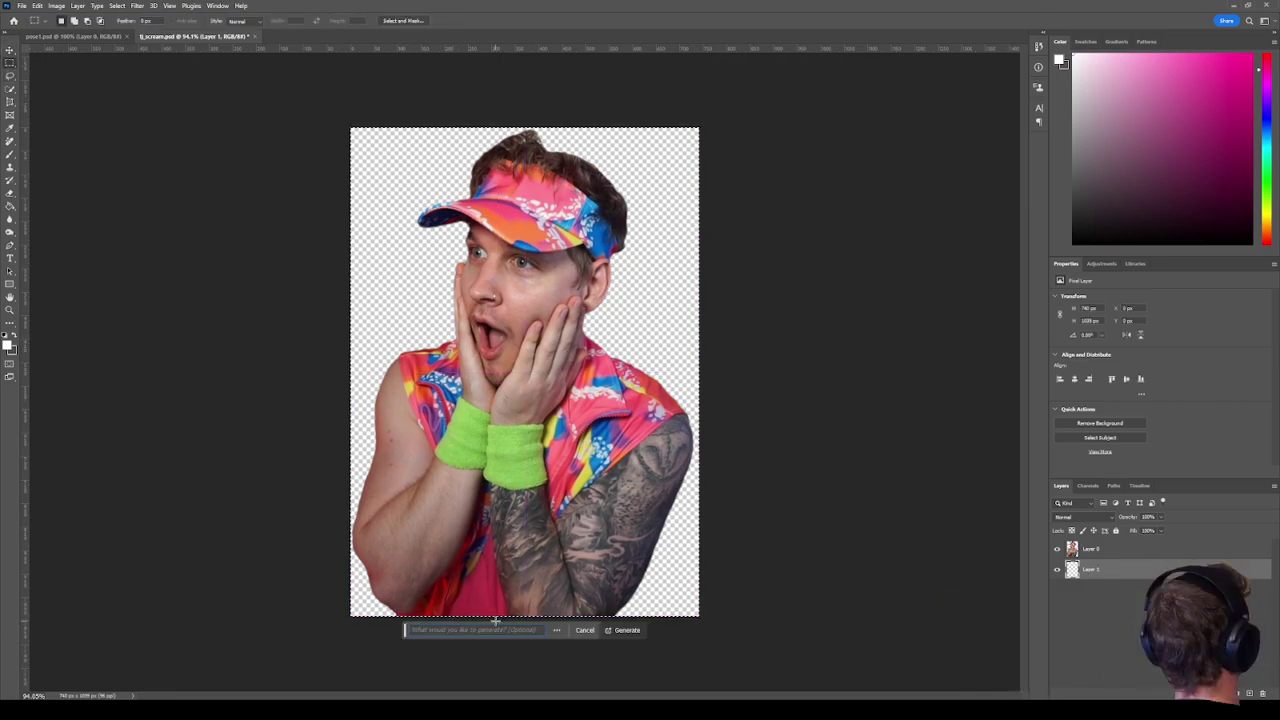
Try a Generative Fill with "Background of Edvard Munch "The Scream" without the person screaming", undo it and deselect the canvas.
{"action": "type", "text": "Ed"}
{"action": "key", "text": "BackSpace"}
{"action": "key", "text": "BackSpace"}
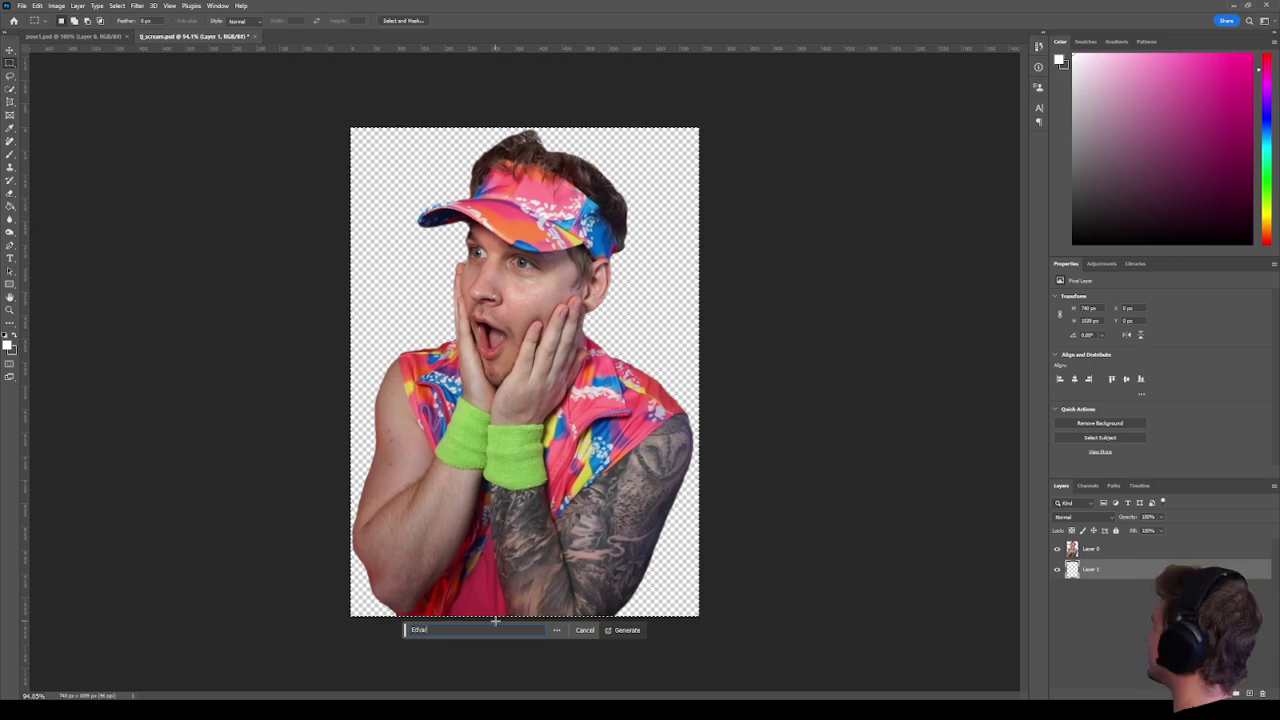
{"action": "type", "text": "Bac"}
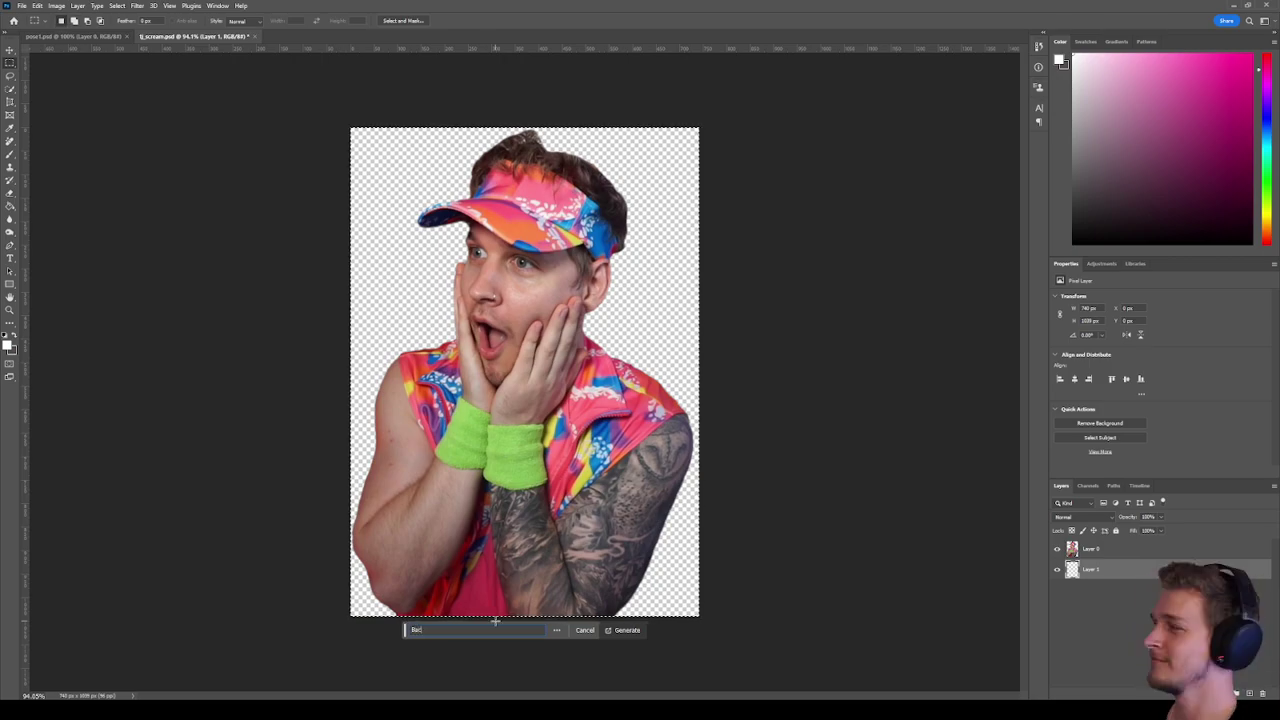
{"action": "type", "text": "kground of Ed"}
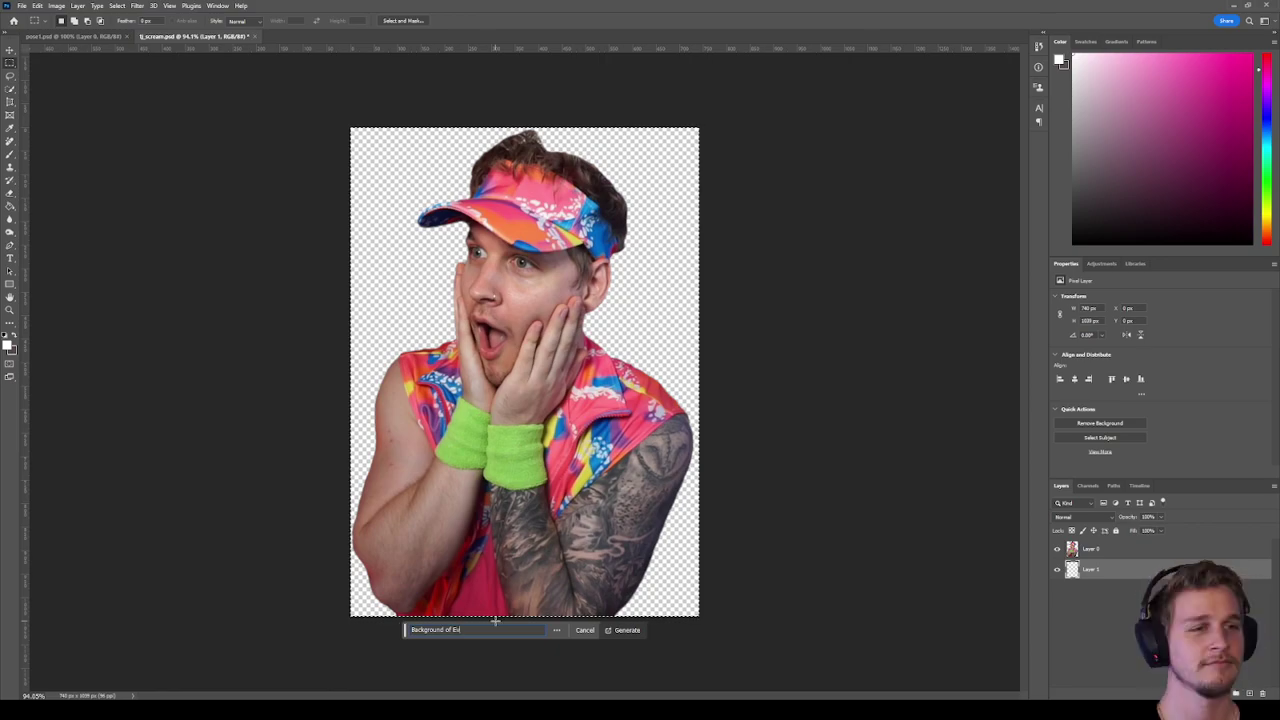
{"action": "type", "text": "vard Munc"}
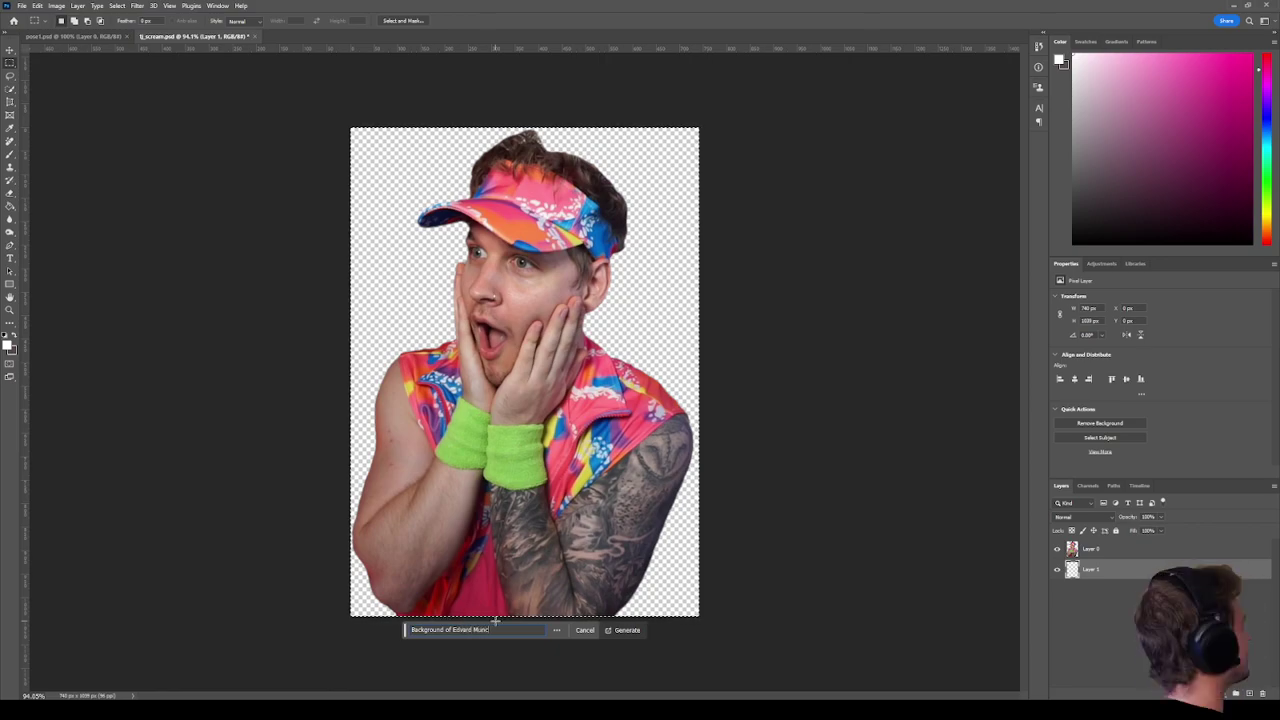
{"action": "type", "text": "h \"The Scream\" w"}
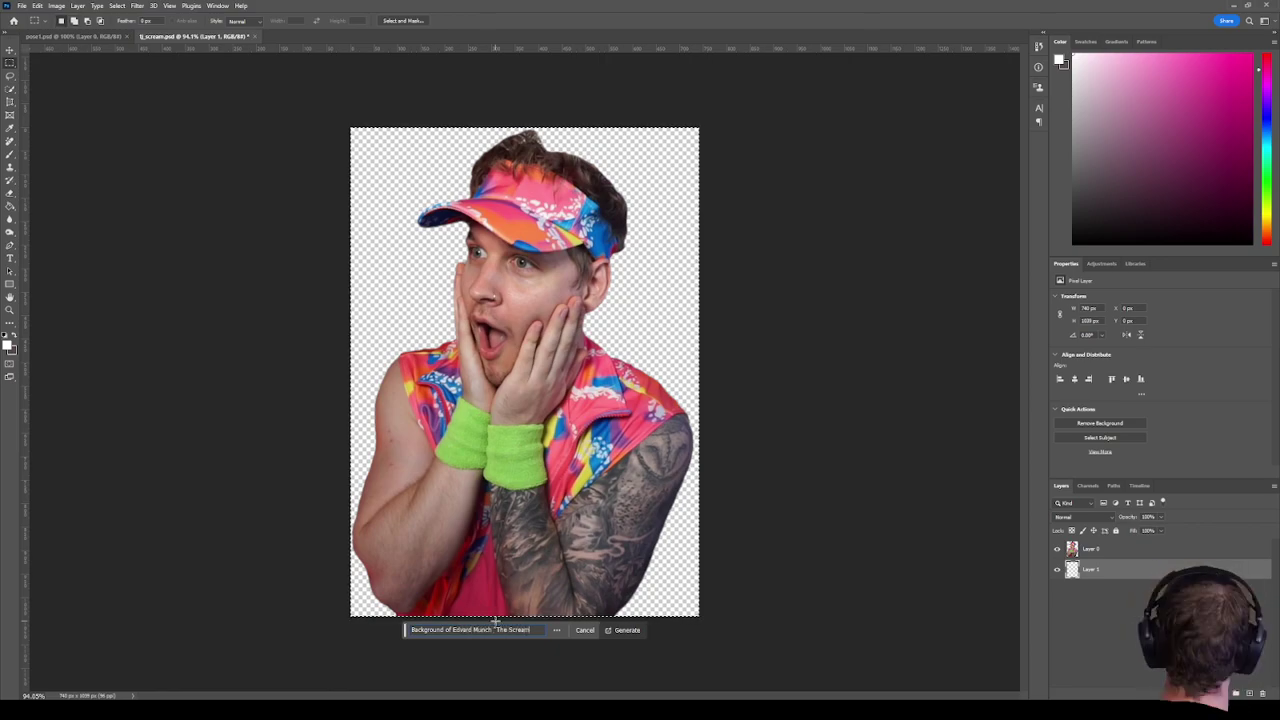
{"action": "type", "text": "ithou"}
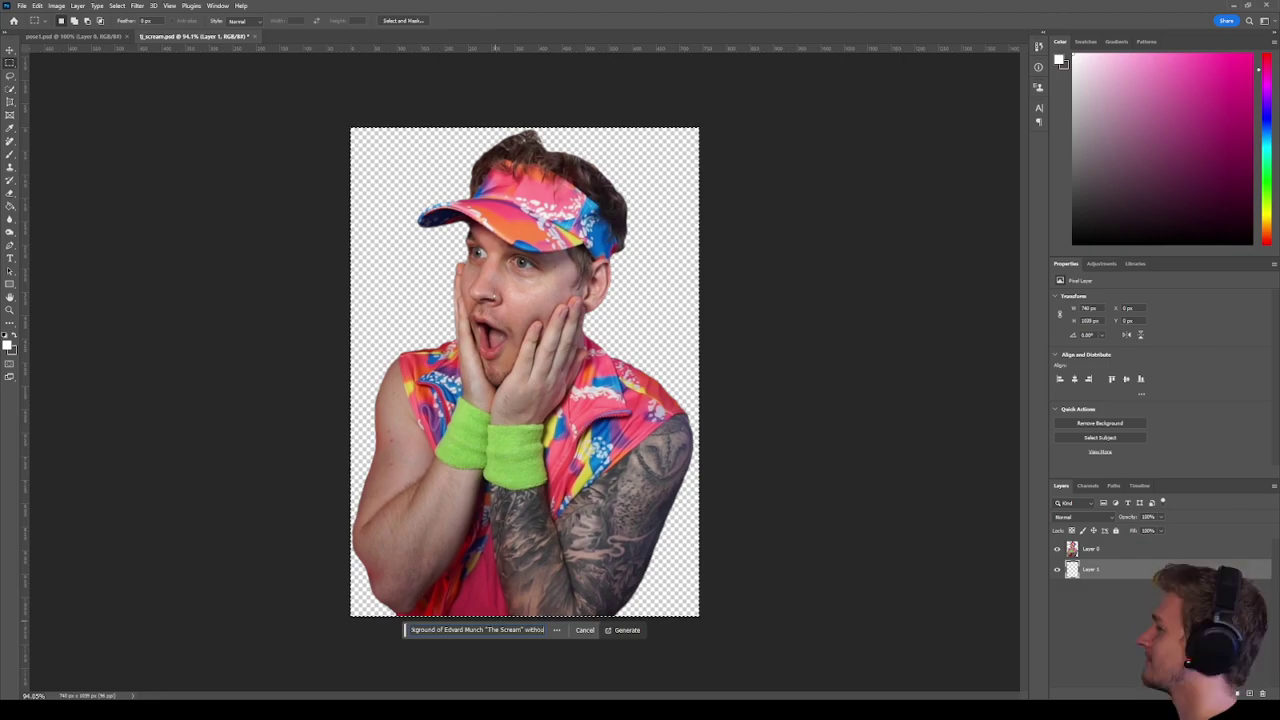
{"action": "type", "text": "t the person standing"}
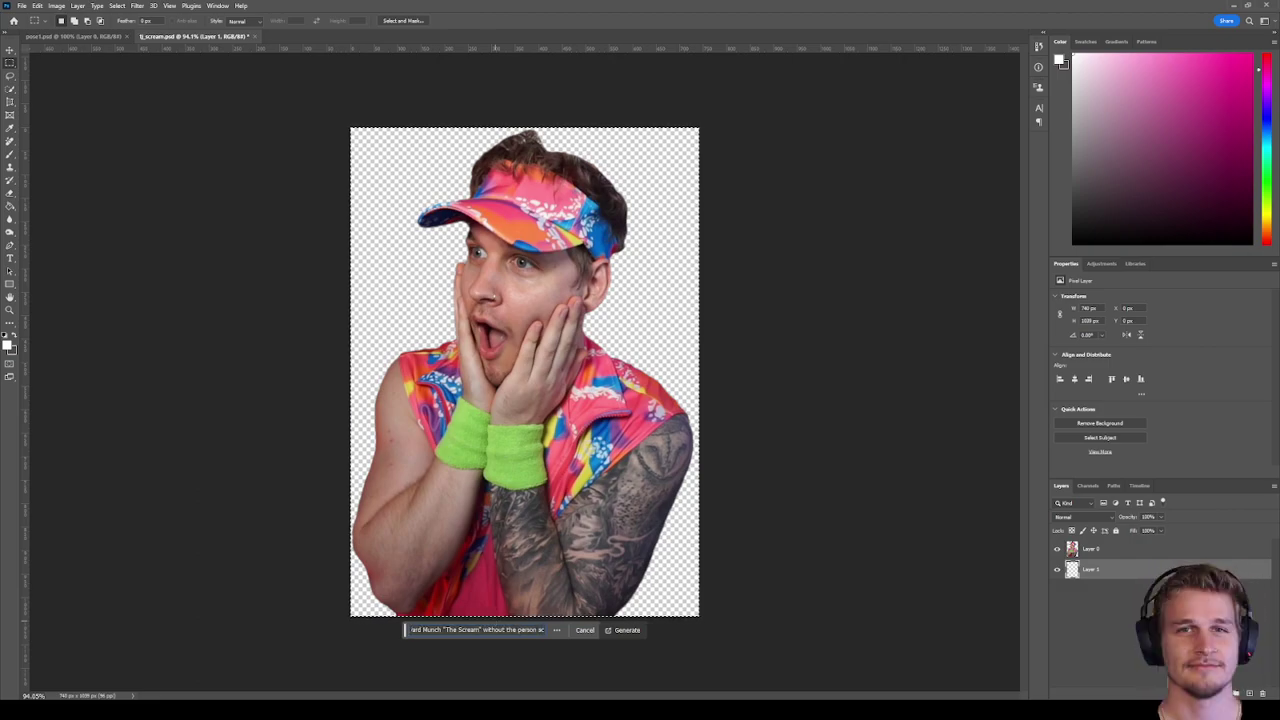
{"action": "key", "text": "Return"}
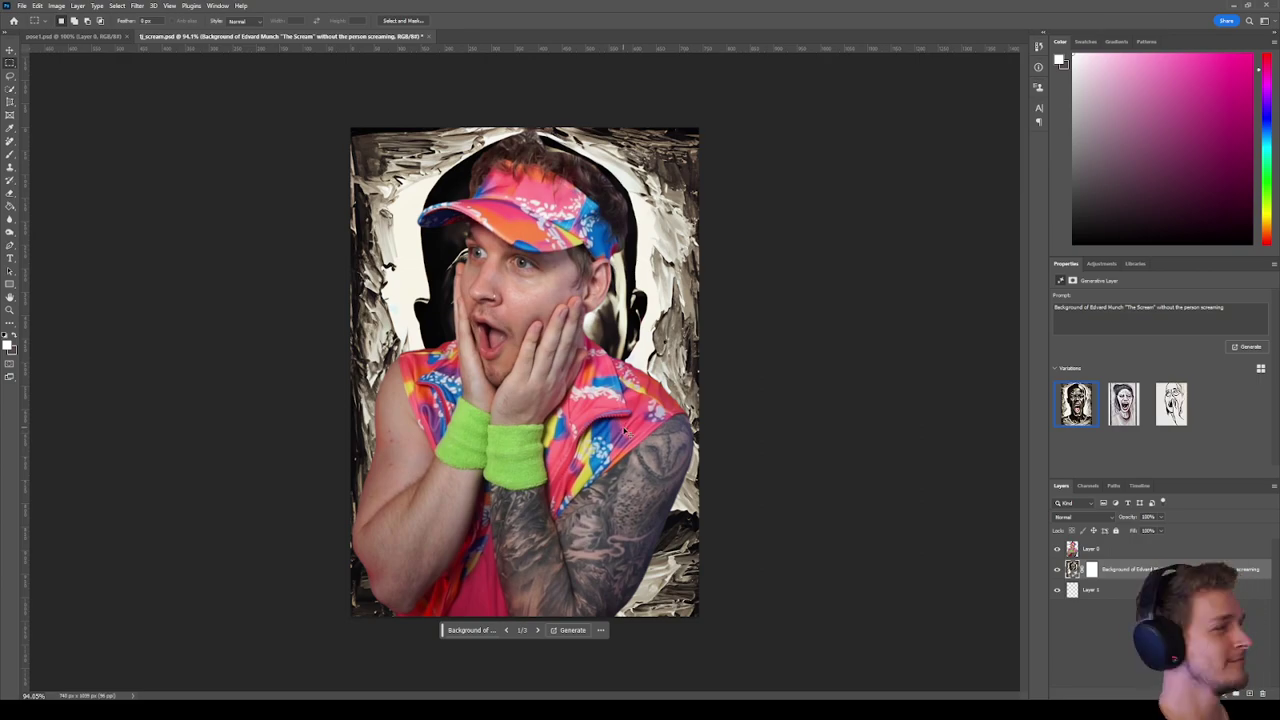
{"action": "key", "text": "ctrl+z"}
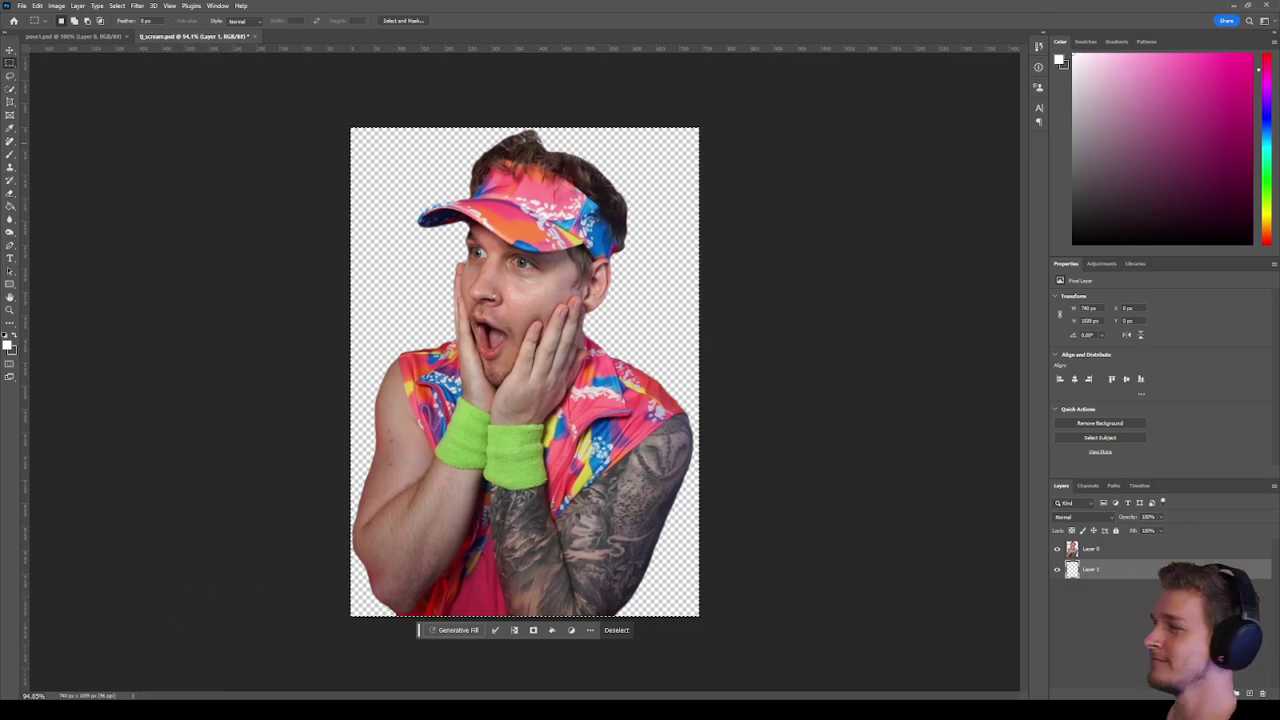
{"action": "key", "text": "ctrl+d"}
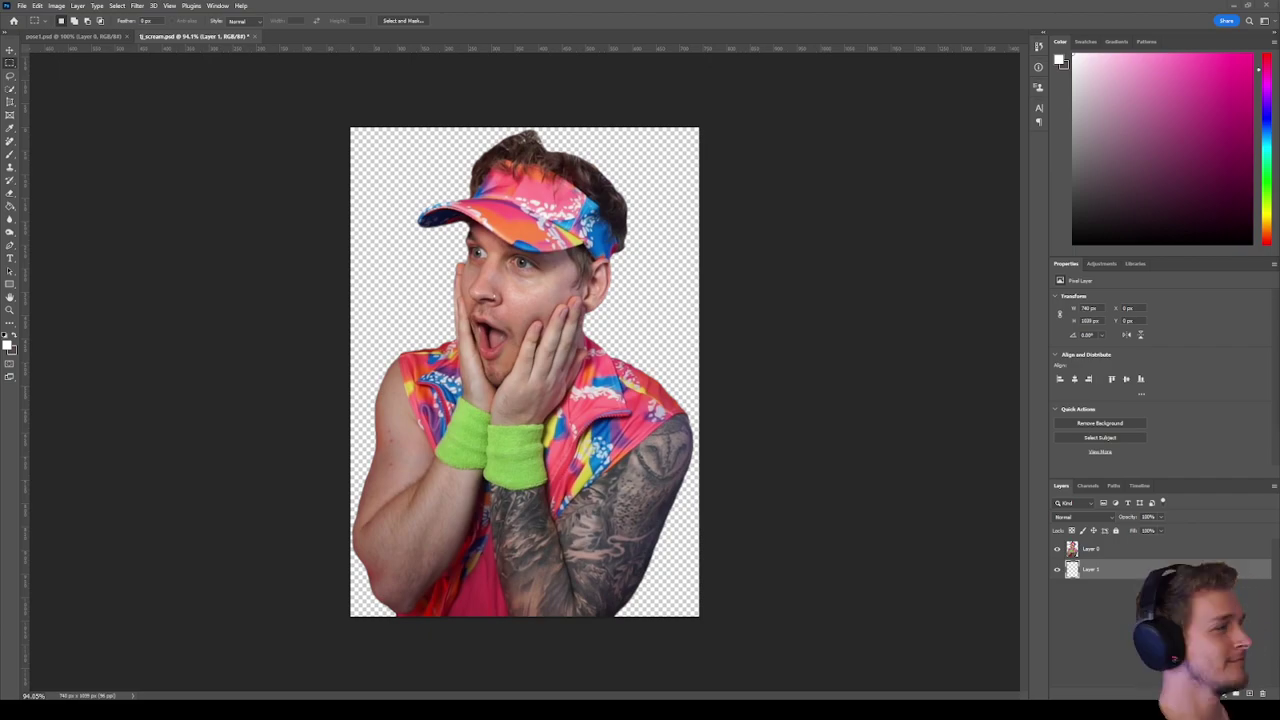
Switch to the browser's Google Images results and search for "munch scream".
{"action": "key", "text": "alt+Tab"}
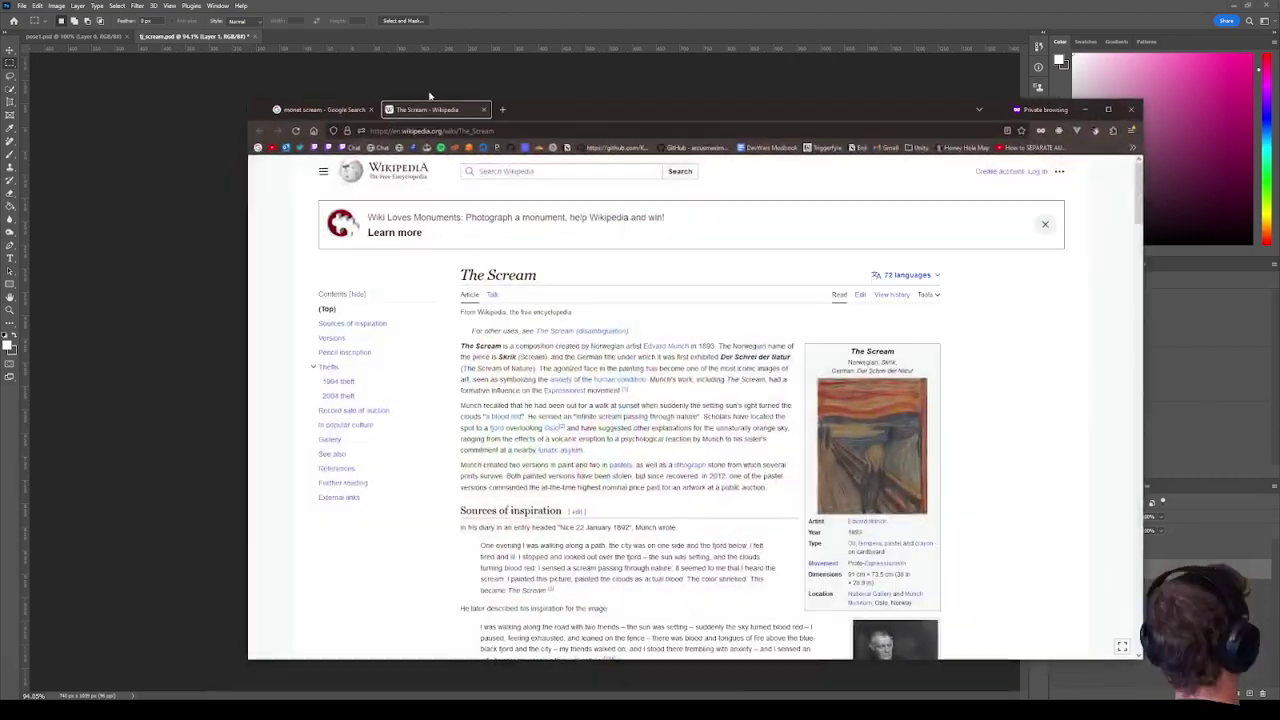
{"action": "left_click", "coordinate": [320, 109]}
{"action": "double_click", "coordinate": [353, 179]}
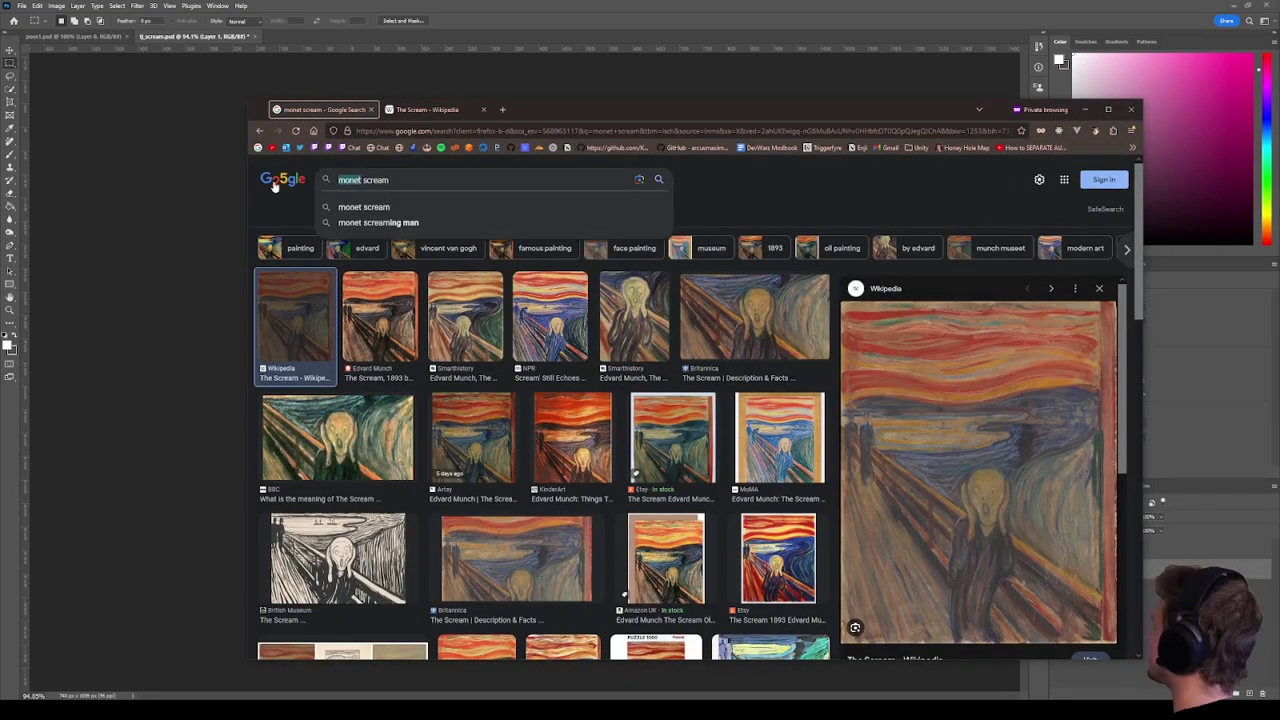
{"action": "type", "text": "munch"}
{"action": "key", "text": "Return"}
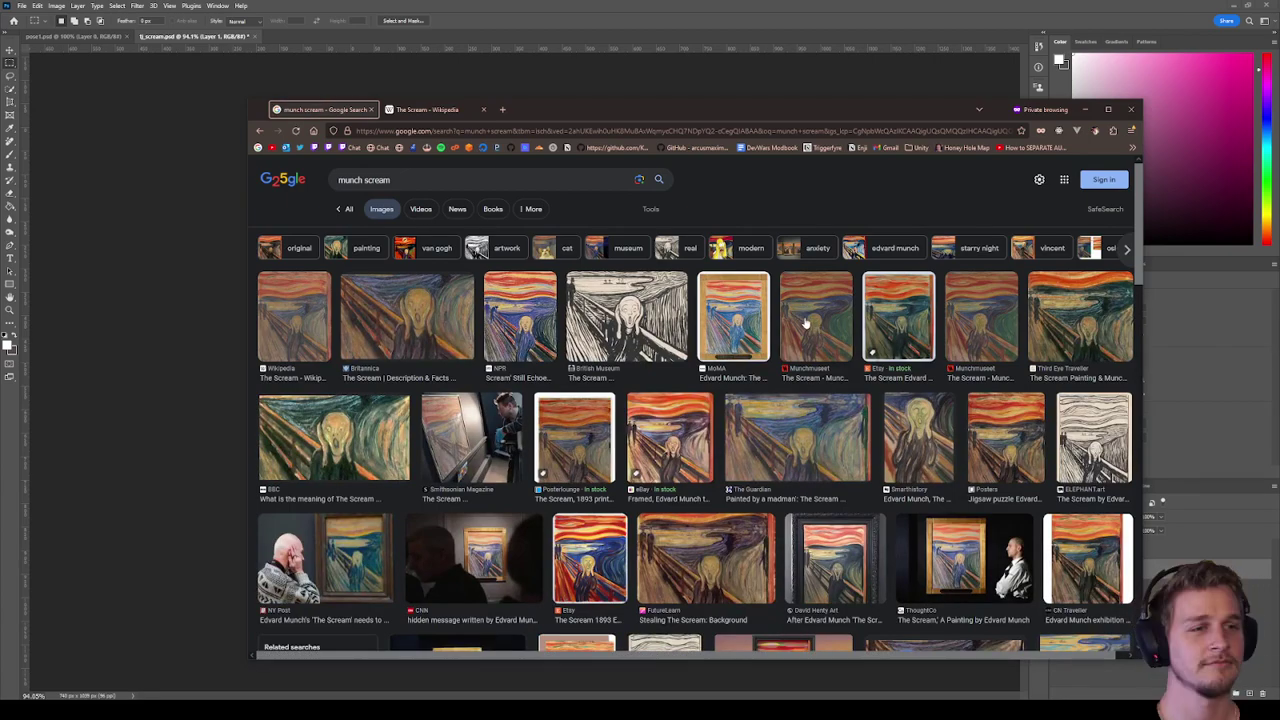
Preview the Munchmuseet image of the painting and filter the image results to Large size.
{"action": "left_click", "coordinate": [814, 325]}
{"action": "scroll", "coordinate": [650, 215], "scroll_direction": "up", "scroll_amount": 1}
{"action": "left_click", "coordinate": [650, 210]}
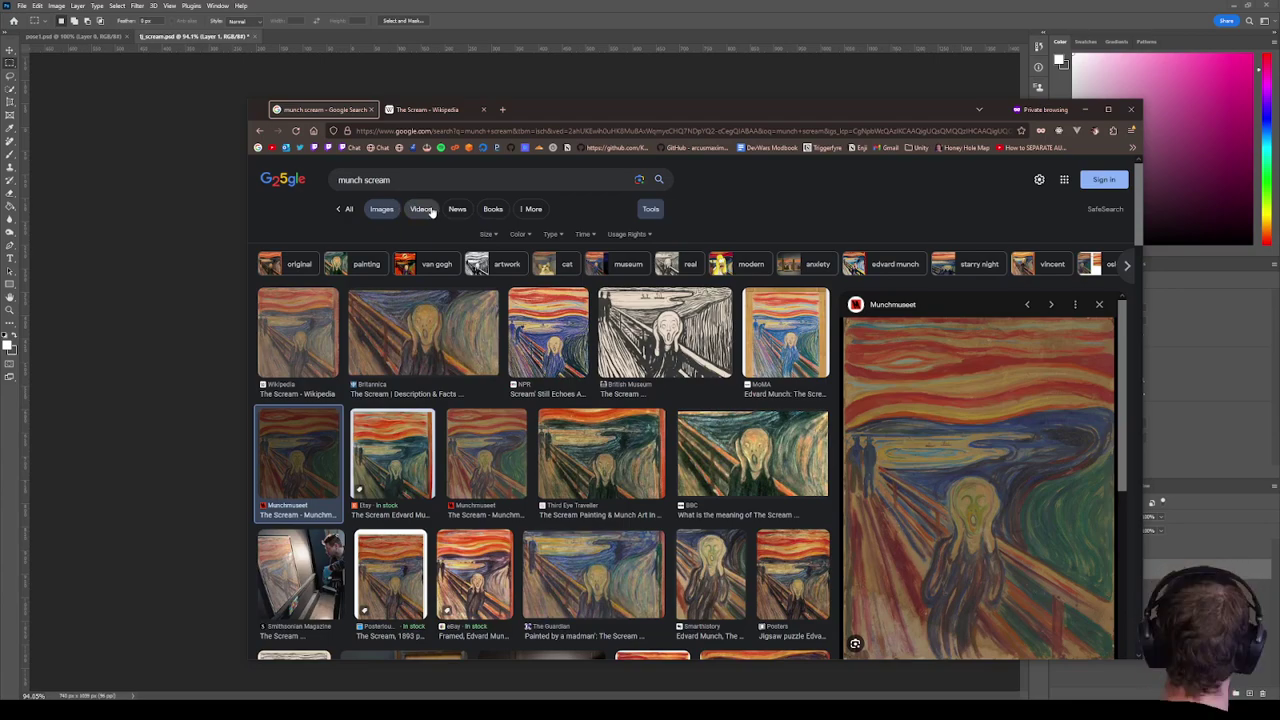
{"action": "left_click", "coordinate": [485, 234]}
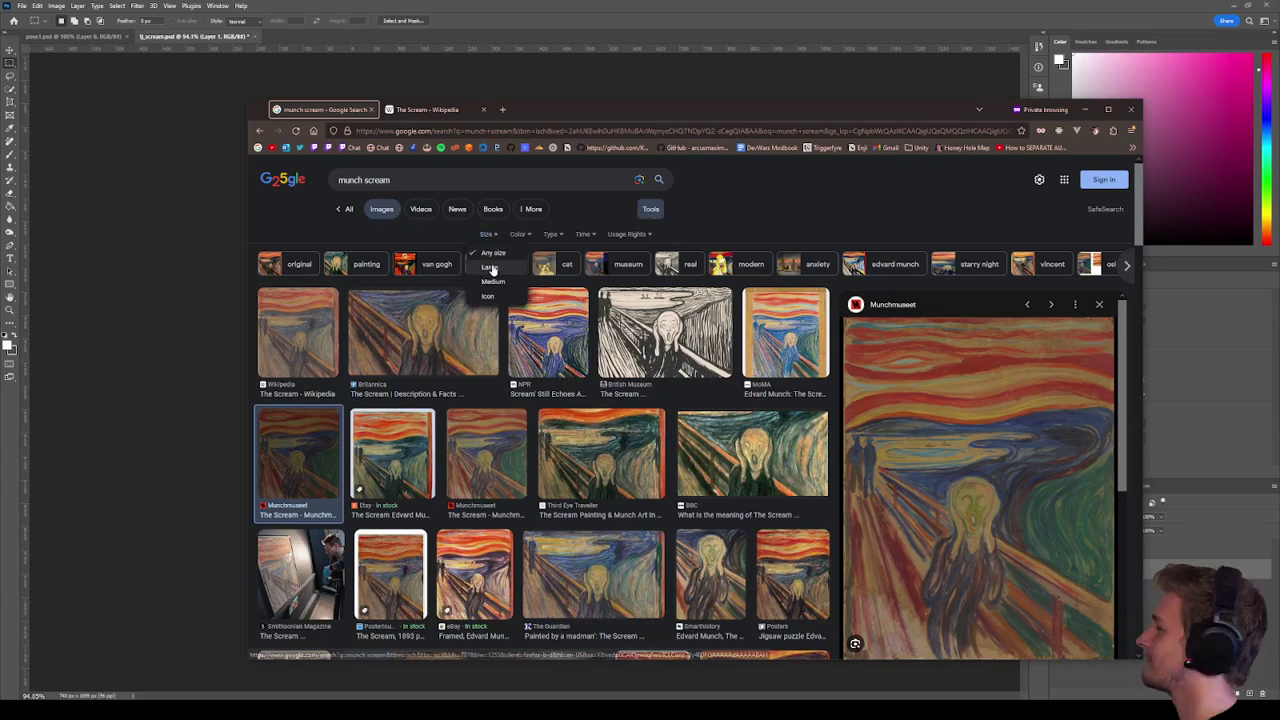
{"action": "left_click", "coordinate": [490, 269]}
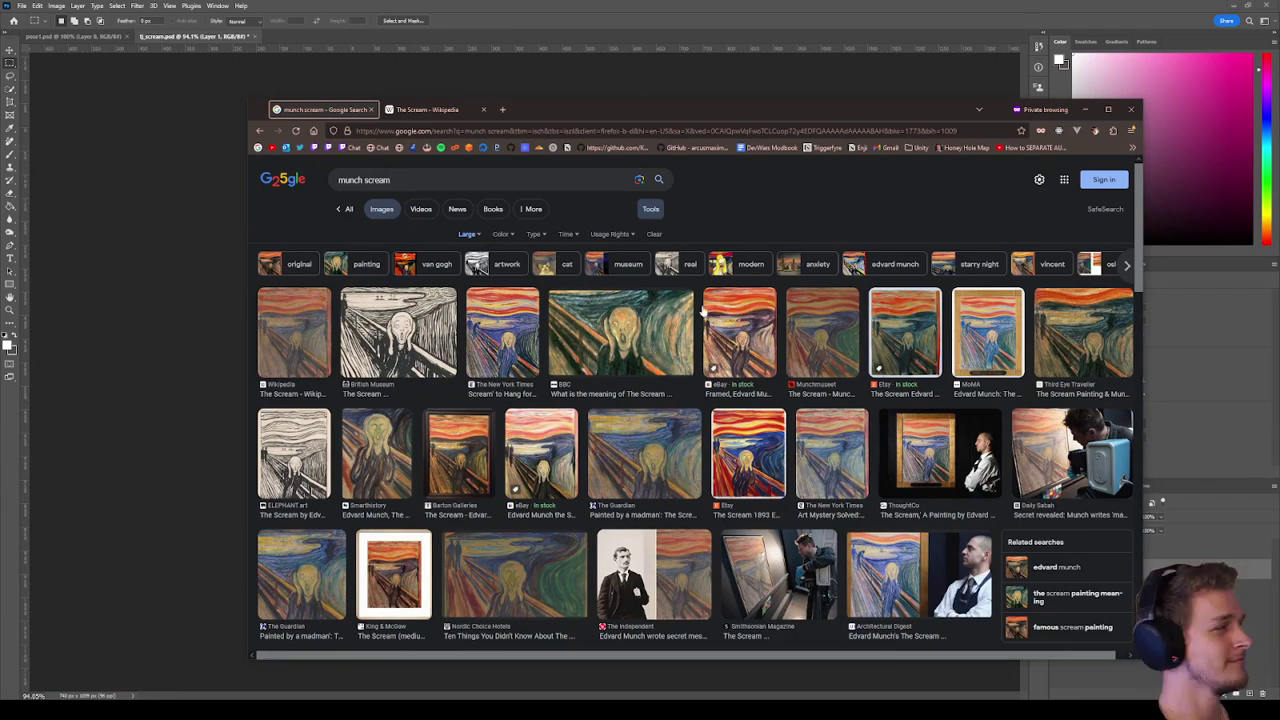
{"action": "left_click", "coordinate": [503, 234]}
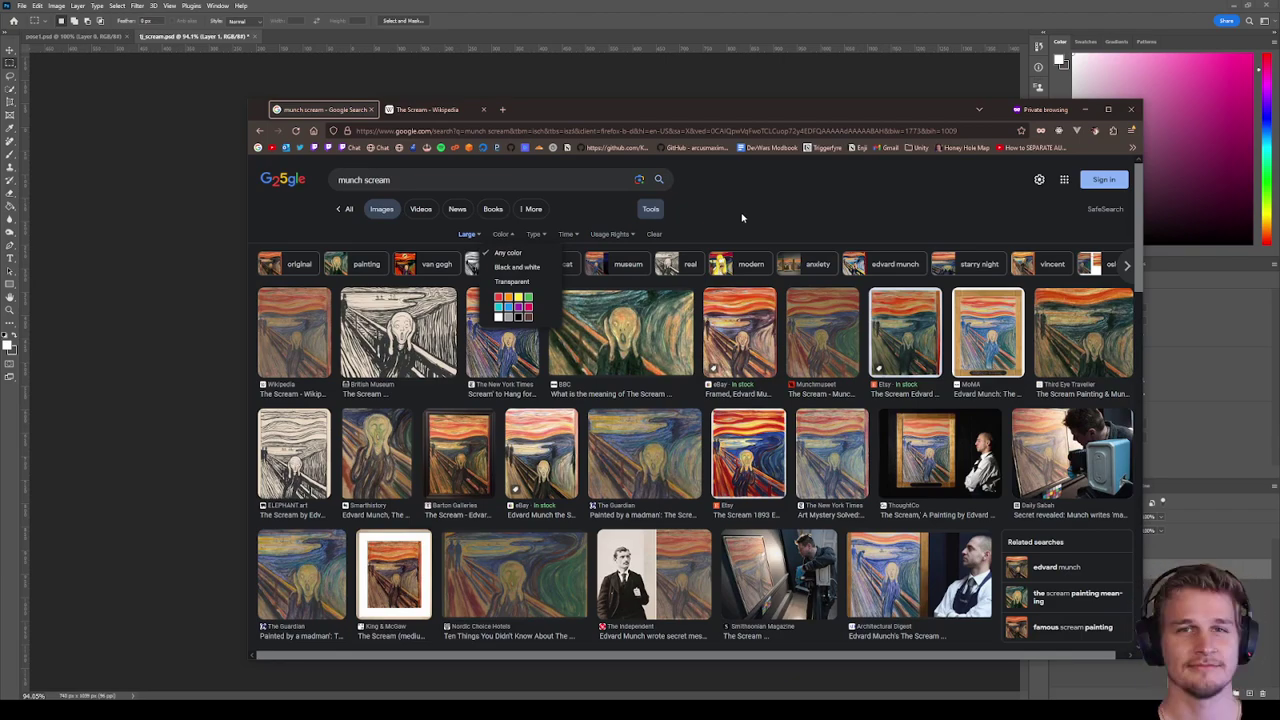
{"action": "left_click", "coordinate": [297, 333]}
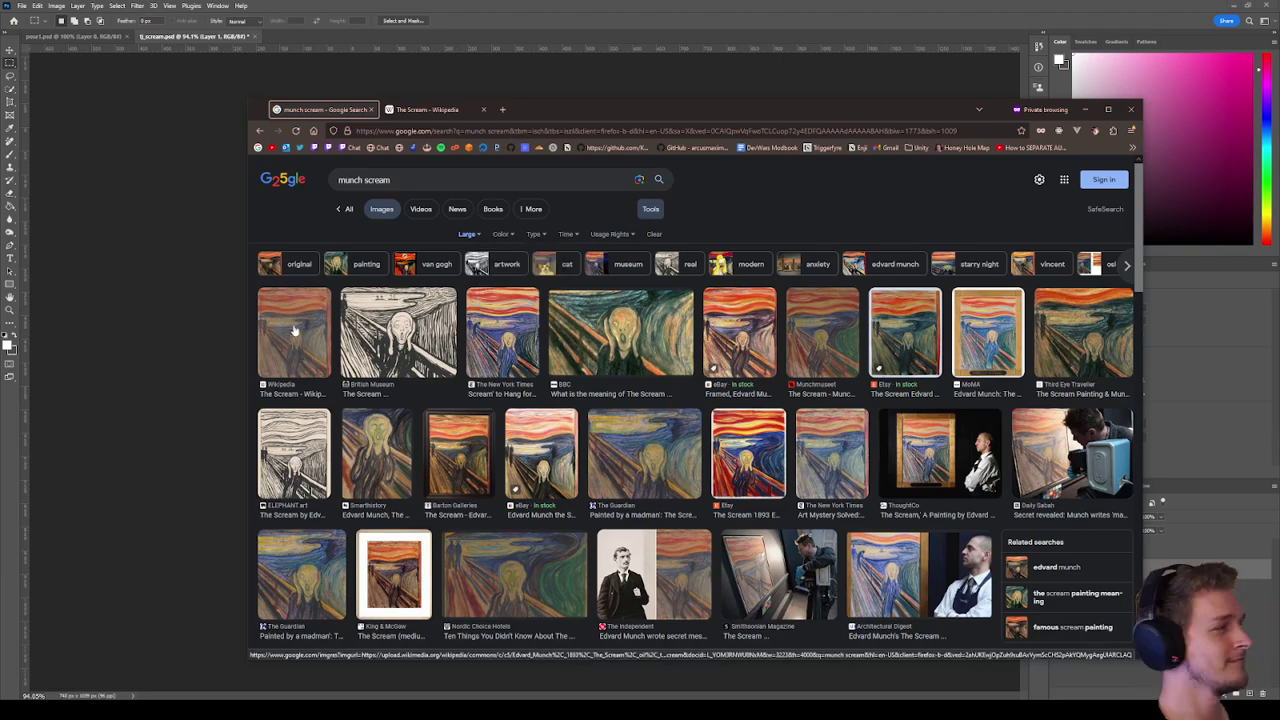
Open the full-size Wikipedia image of The Scream in a new tab, view it and return to the image results.
{"action": "left_click", "coordinate": [297, 333]}
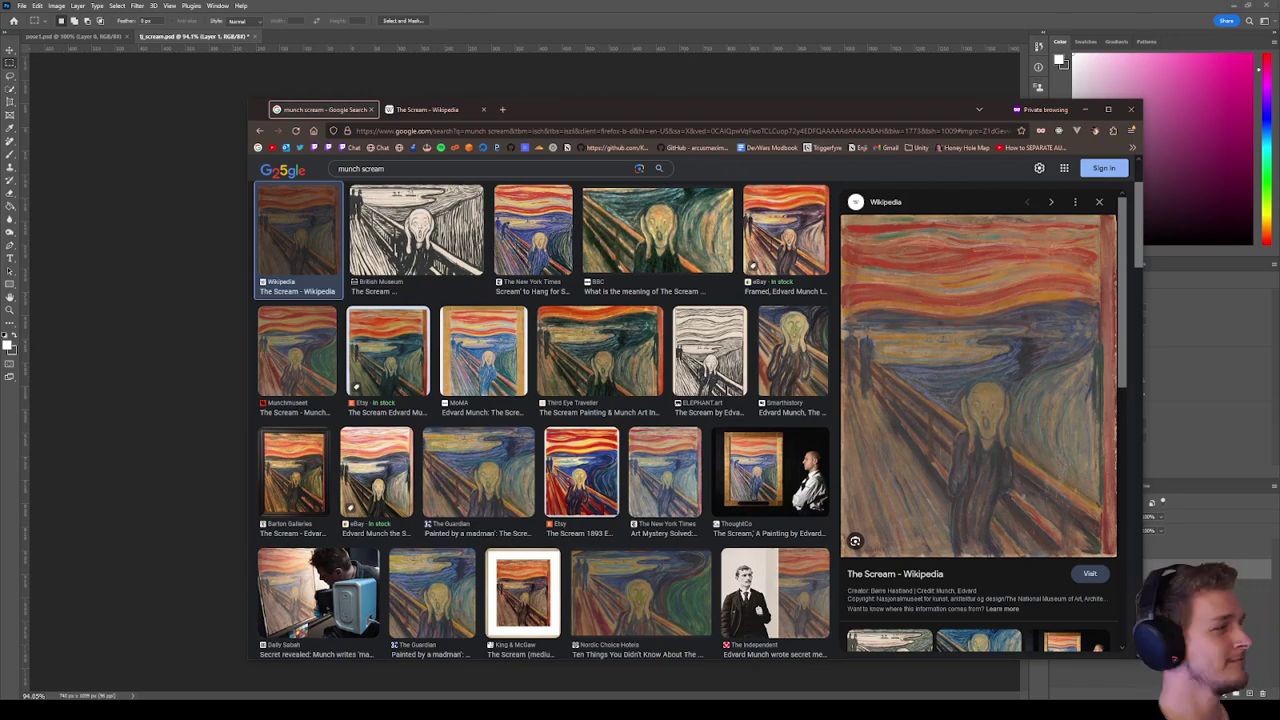
{"action": "right_click", "coordinate": [909, 292]}
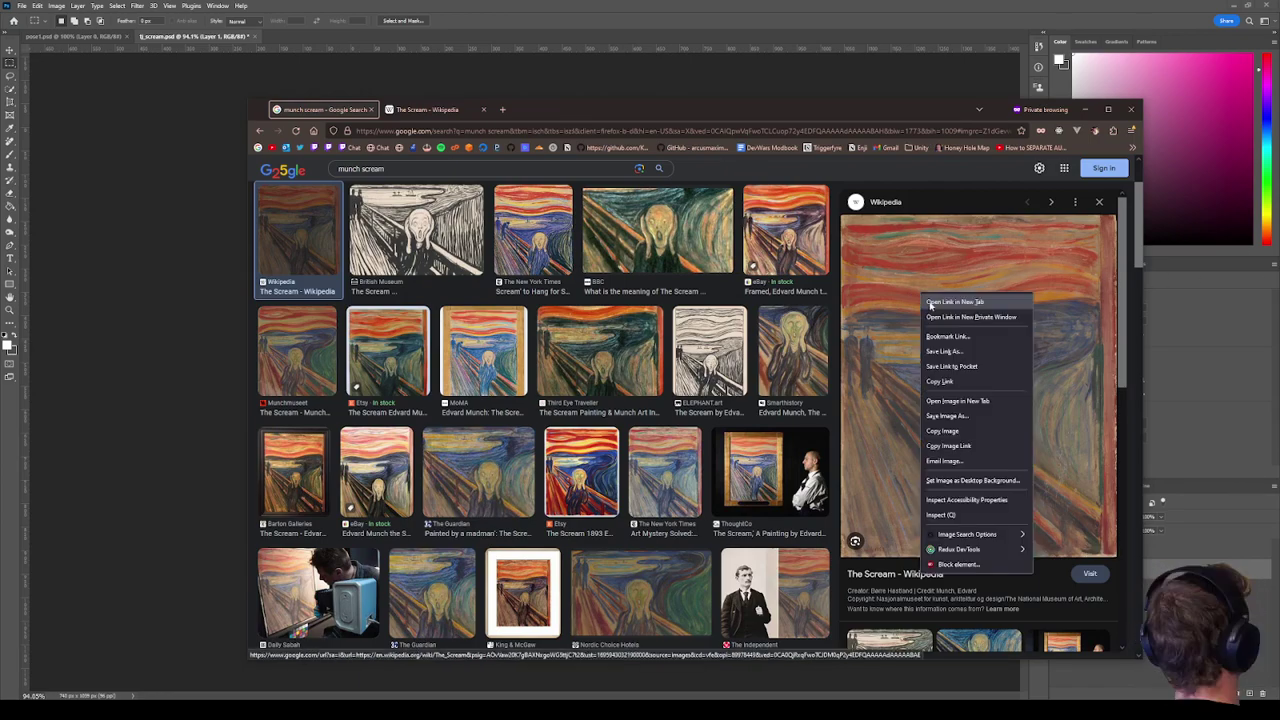
{"action": "left_click", "coordinate": [985, 416]}
{"action": "left_click", "coordinate": [435, 109]}
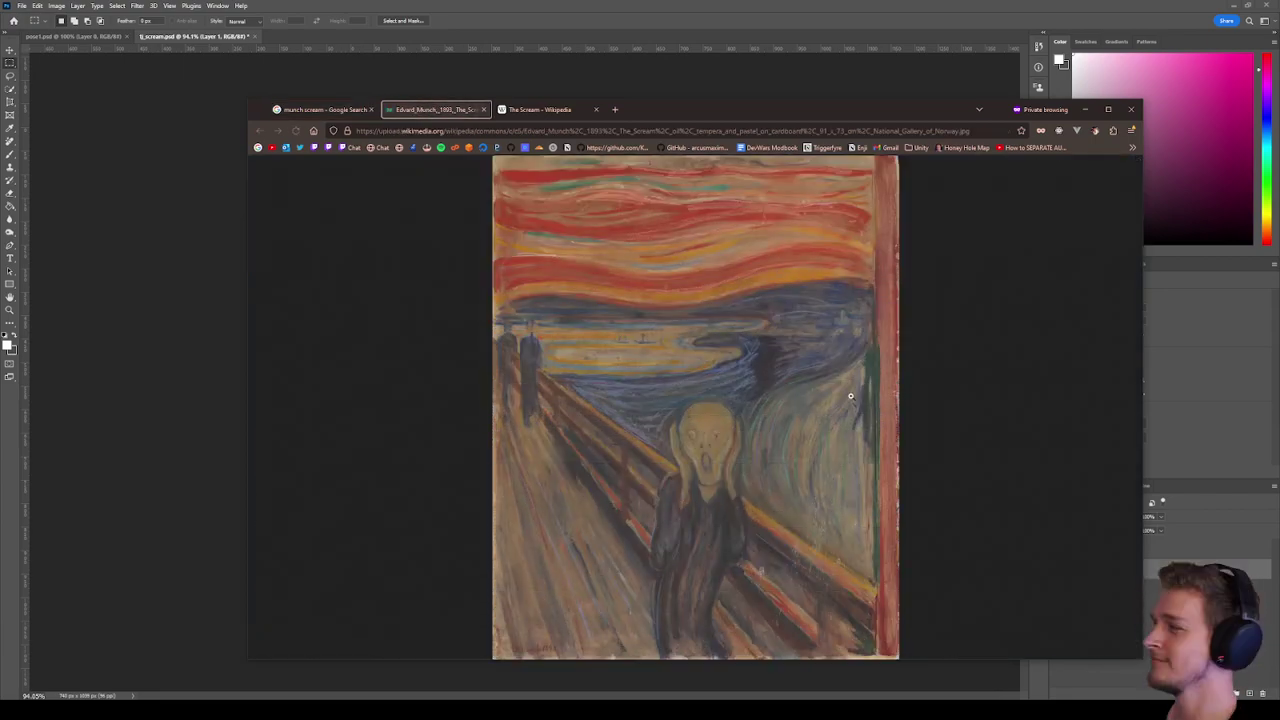
{"action": "left_click", "coordinate": [320, 109]}
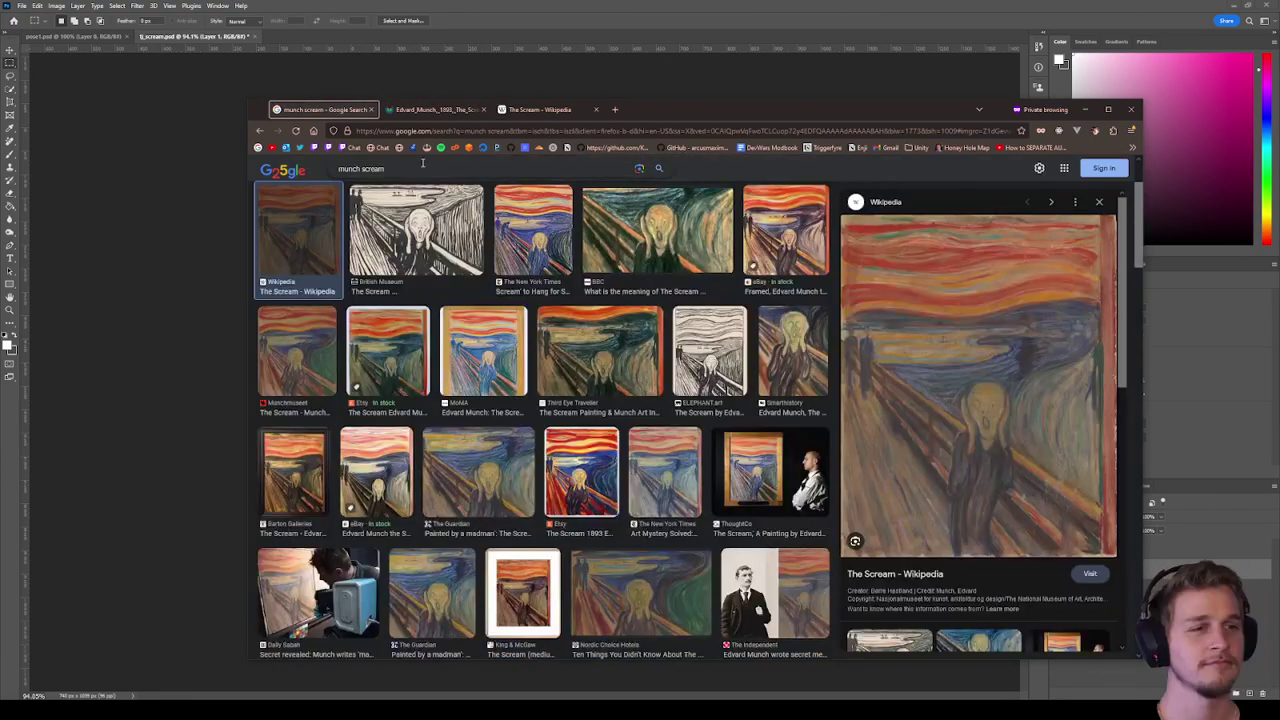
Search the images for "munch scream without person", preview the ColourLex result and look through the other results.
{"action": "left_click", "coordinate": [409, 170]}
{"action": "type", "text": "without"}
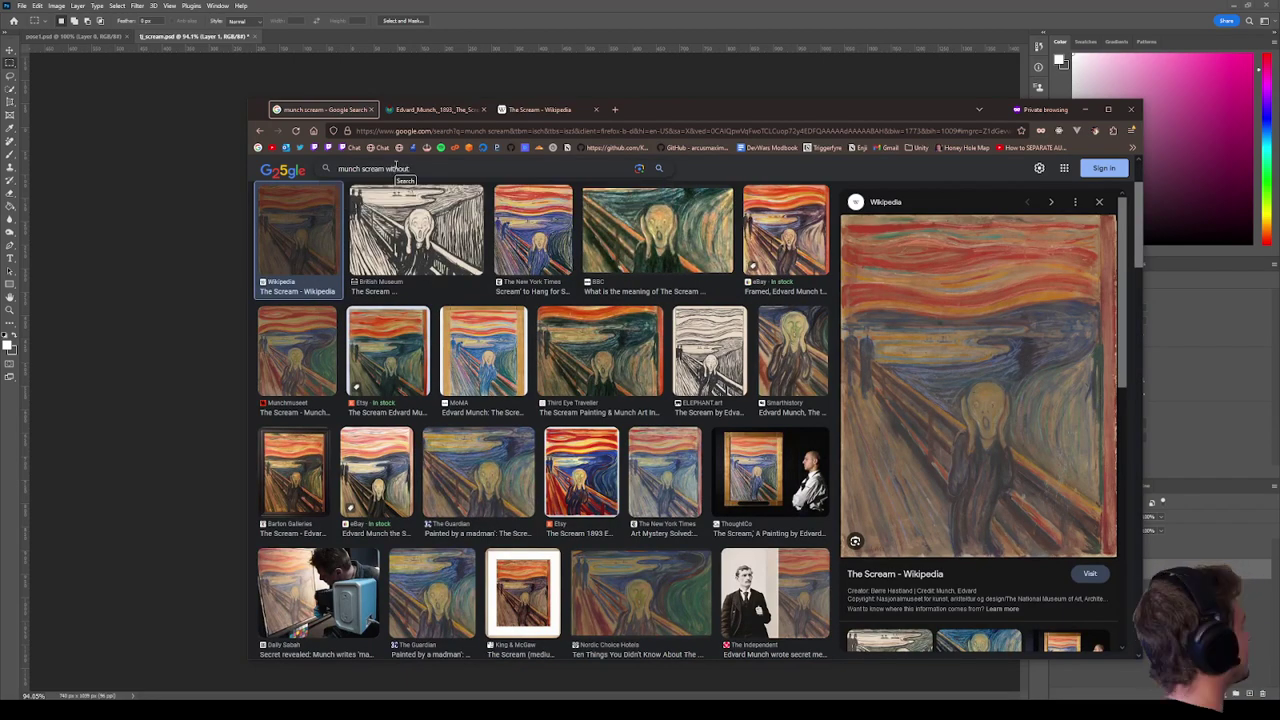
{"action": "type", "text": " person"}
{"action": "key", "text": "Return"}
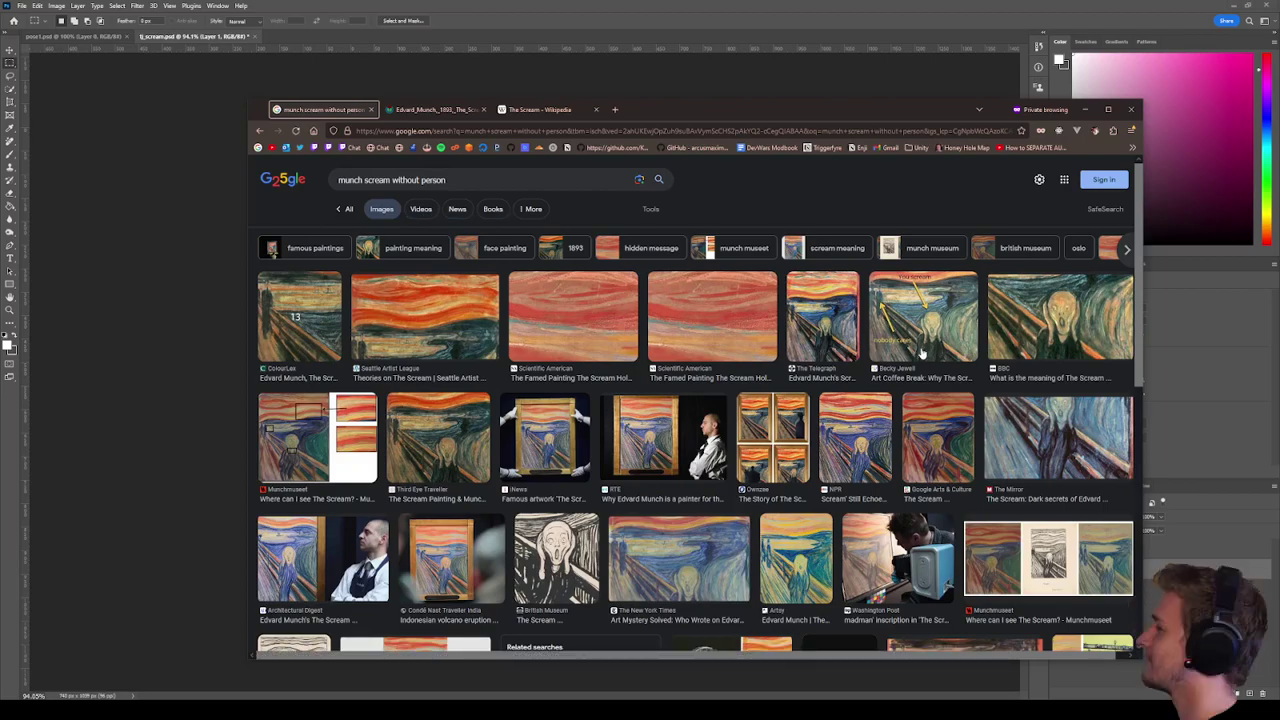
{"action": "left_click", "coordinate": [319, 327]}
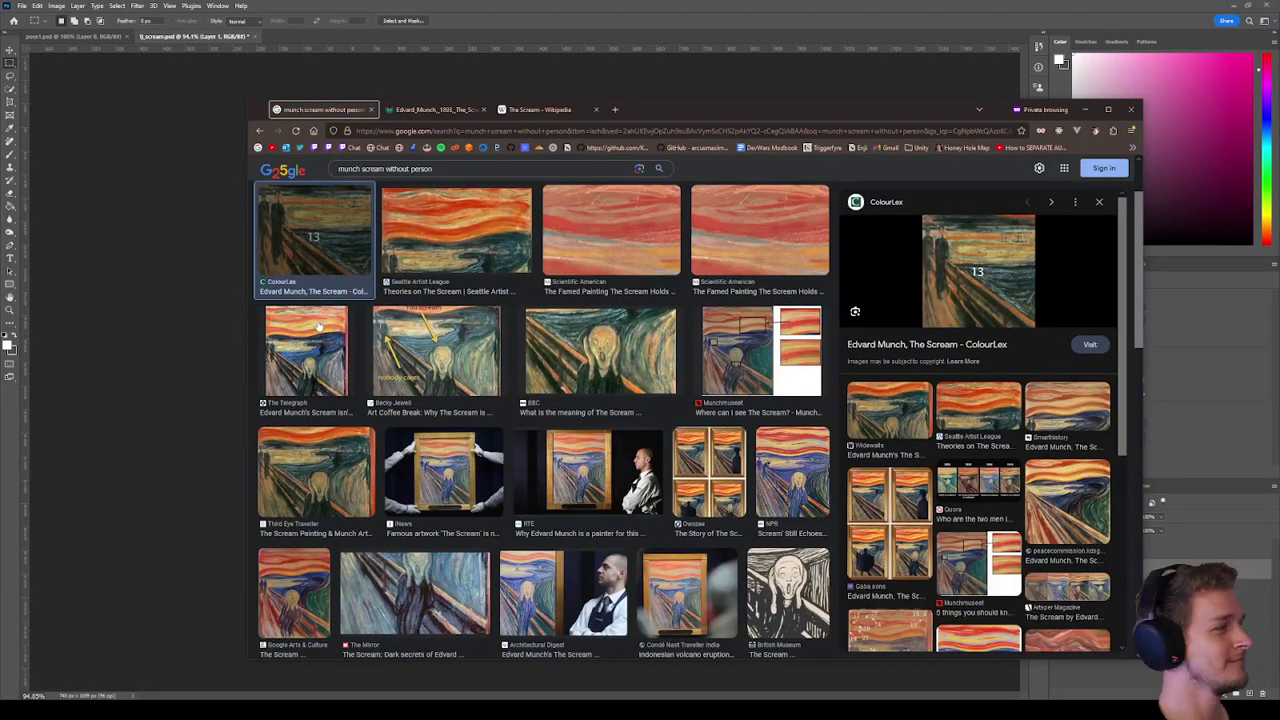
{"action": "scroll", "coordinate": [631, 376], "scroll_direction": "down", "scroll_amount": 2}
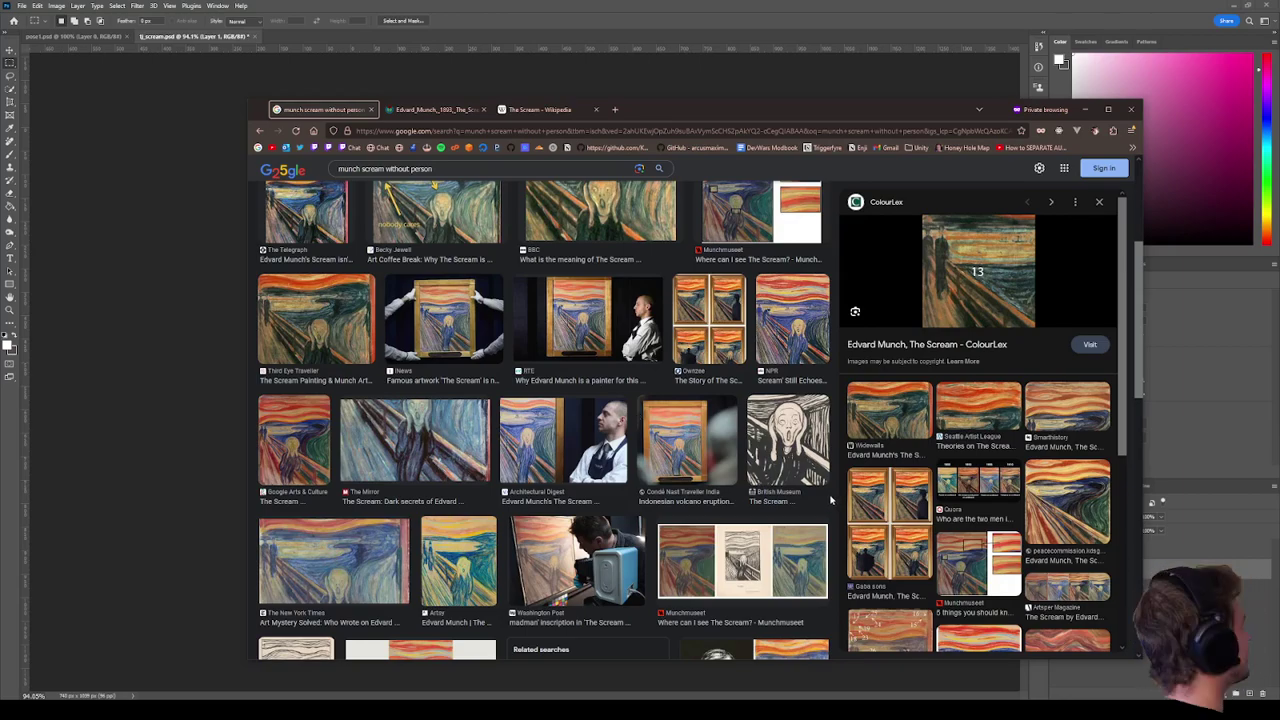
{"action": "scroll", "coordinate": [800, 478], "scroll_direction": "down", "scroll_amount": 2}
{"action": "scroll", "coordinate": [800, 478], "scroll_direction": "down", "scroll_amount": 2}
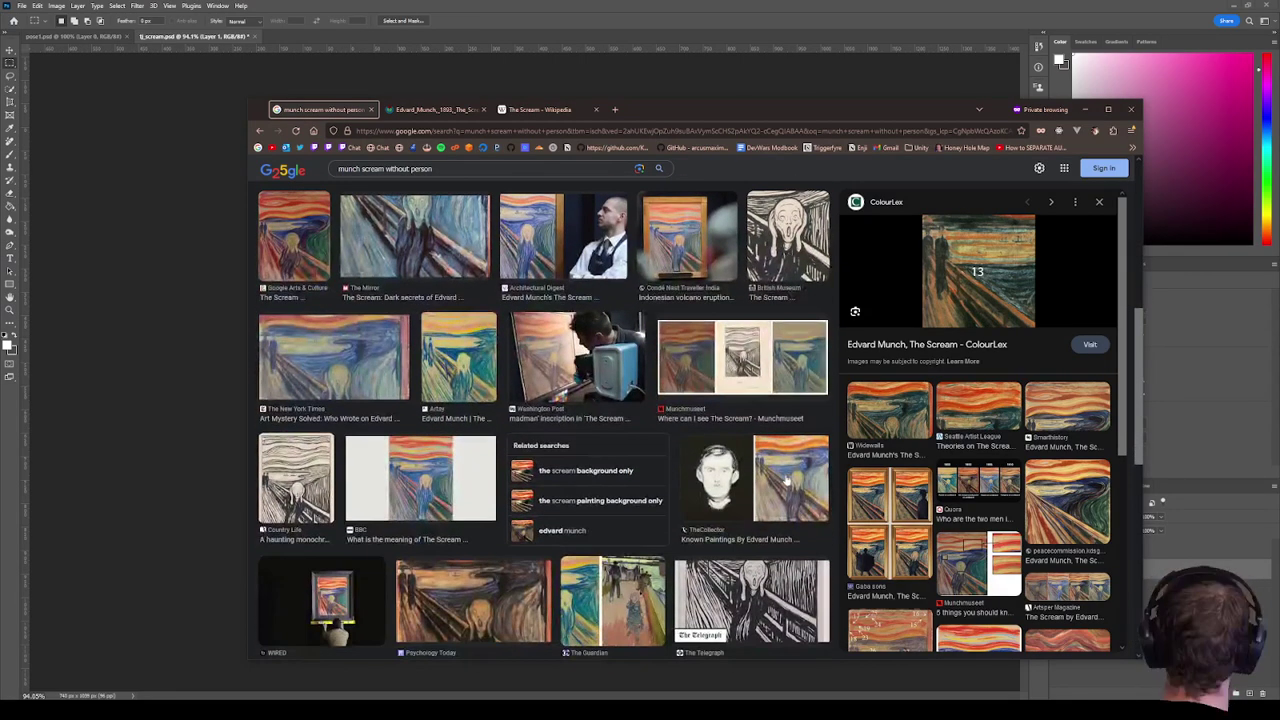
{"action": "scroll", "coordinate": [600, 420], "scroll_direction": "up", "scroll_amount": 5}
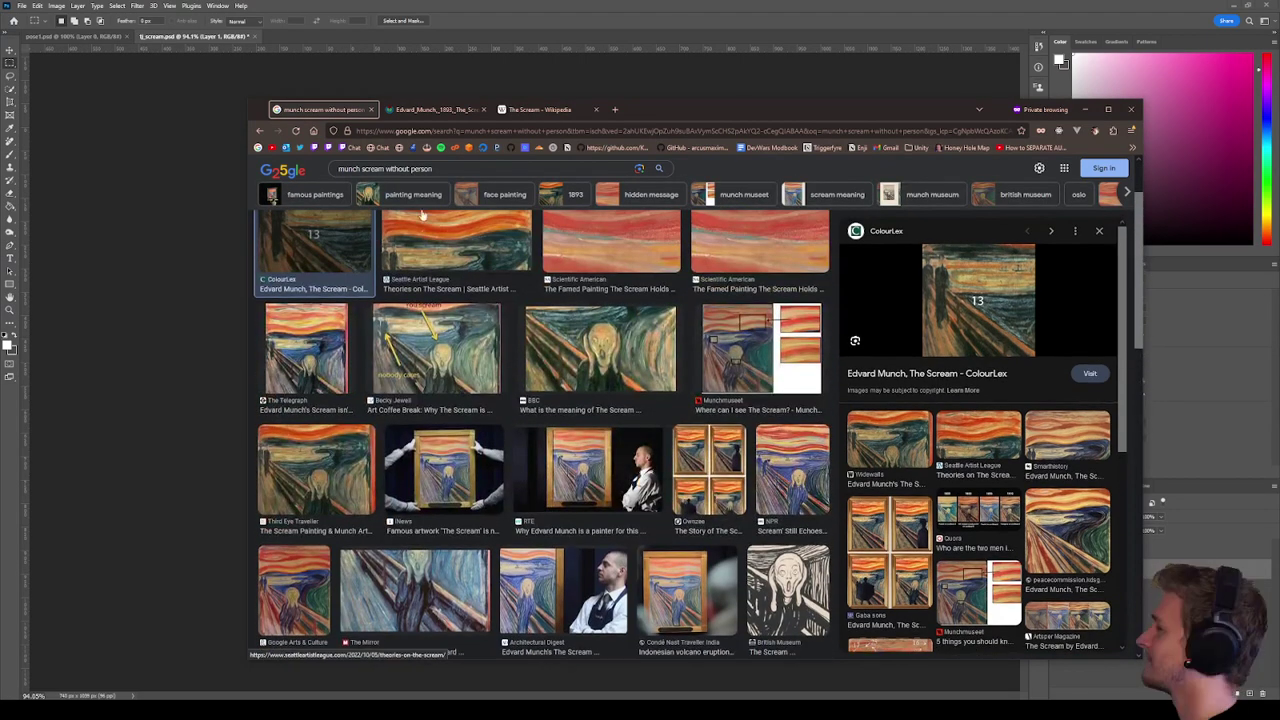
Search the images for "the scream background only".
{"action": "type", "text": "the scre"}
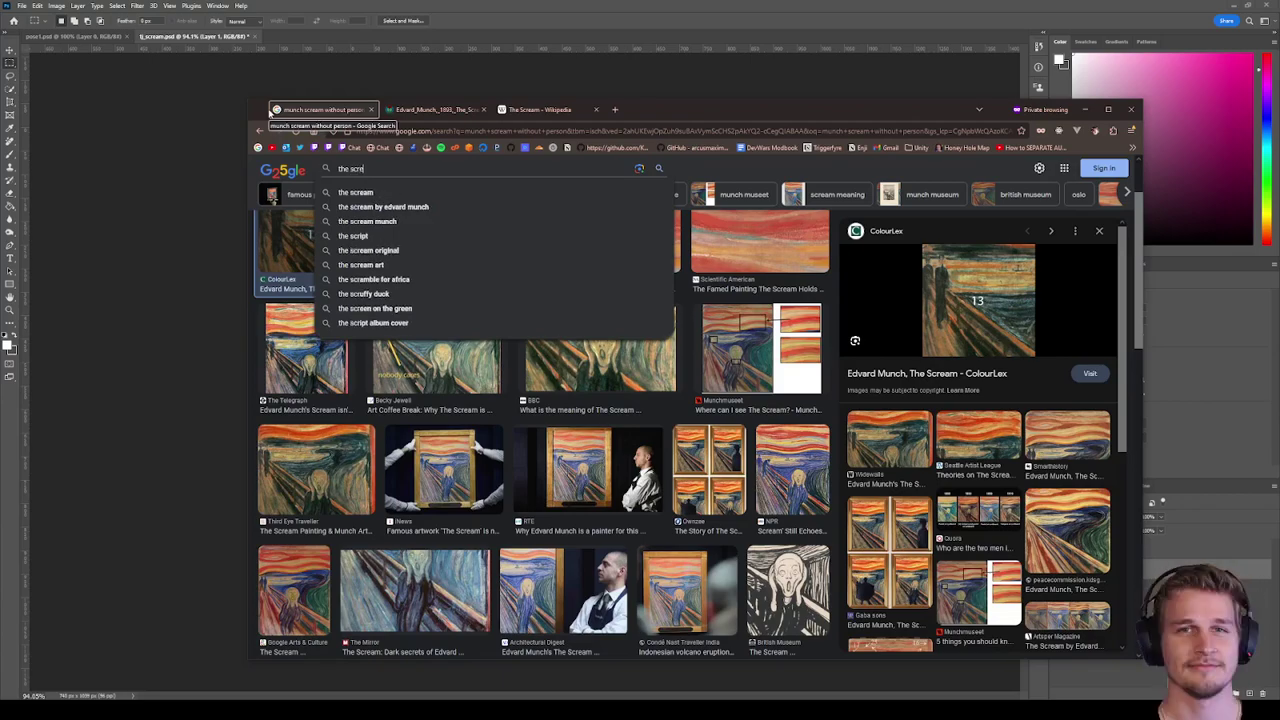
{"action": "type", "text": "am background only"}
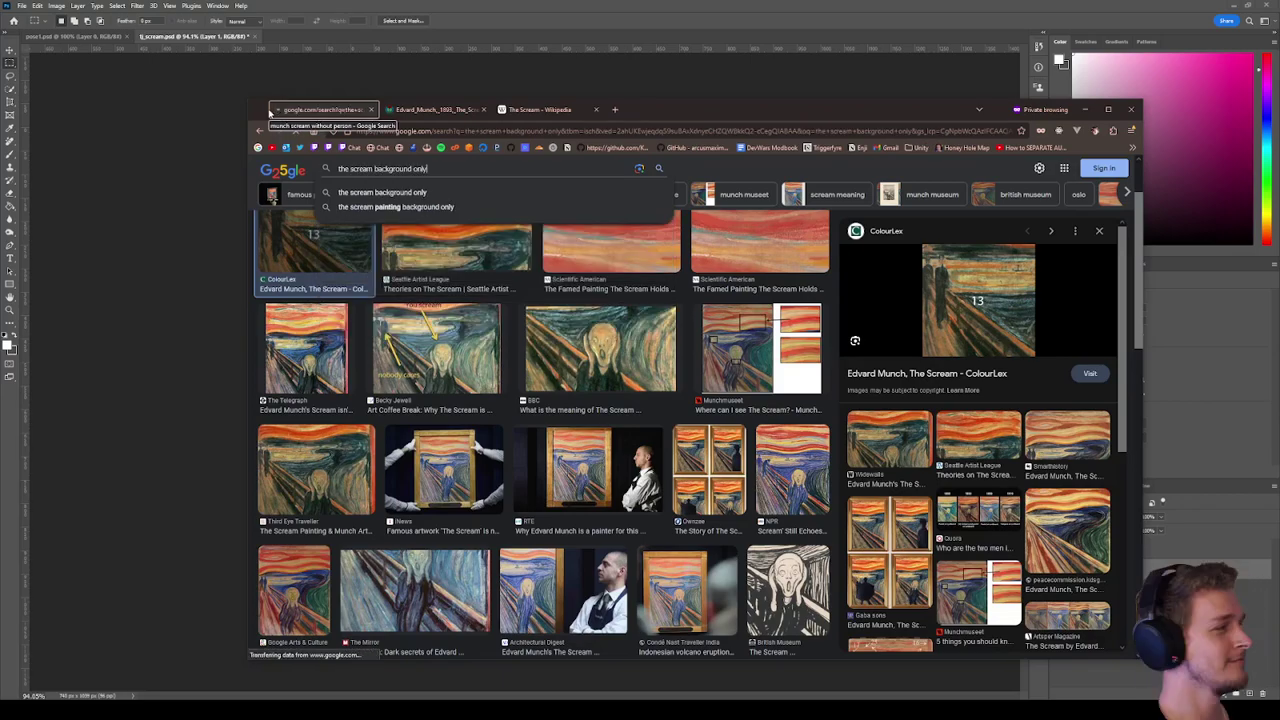
{"action": "key", "text": "Return"}
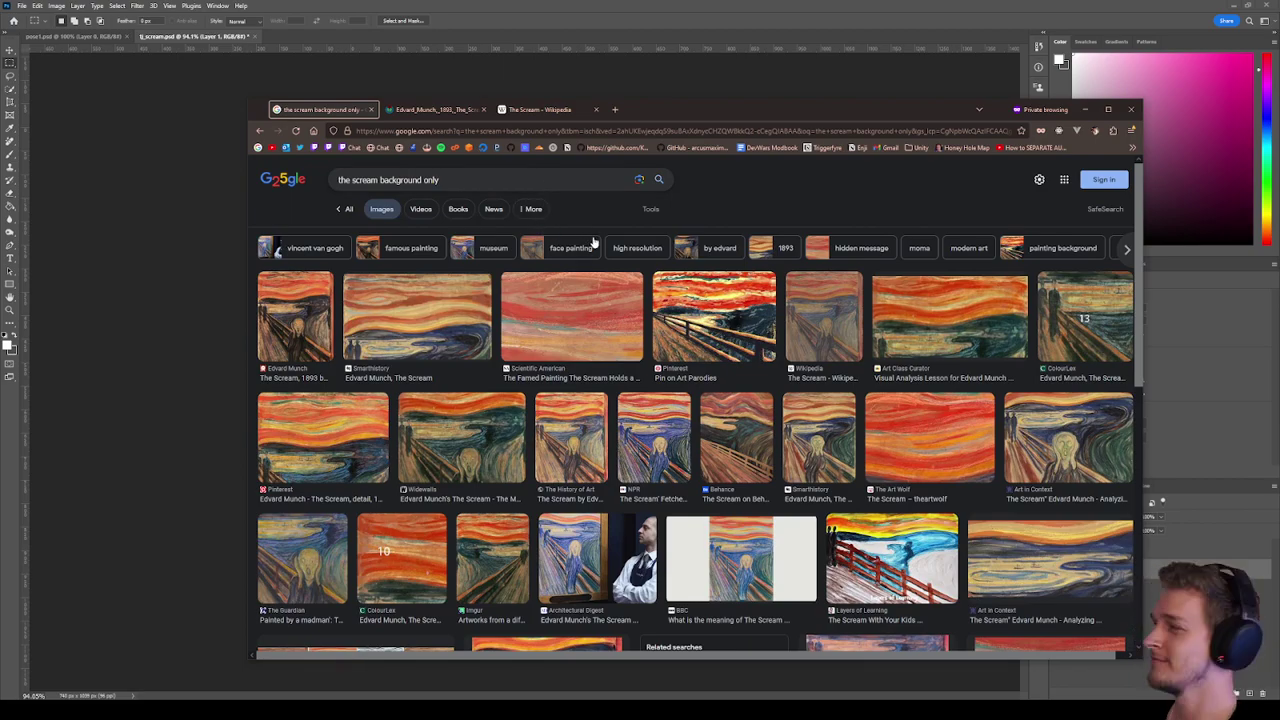
Look through the image results for a version of the painting without the screaming figure.
{"action": "scroll", "coordinate": [600, 248], "scroll_direction": "down", "scroll_amount": 3}
{"action": "scroll", "coordinate": [614, 255], "scroll_direction": "down", "scroll_amount": 5}
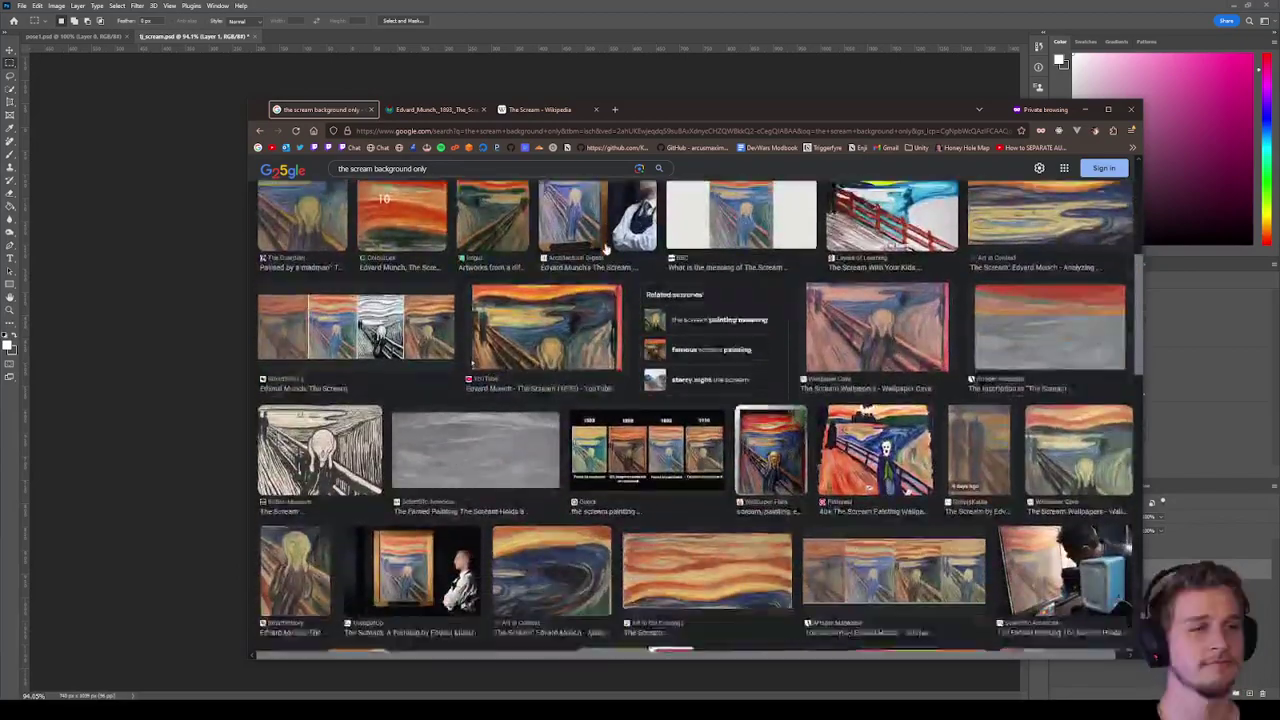
{"action": "scroll", "coordinate": [590, 243], "scroll_direction": "down", "scroll_amount": 2}
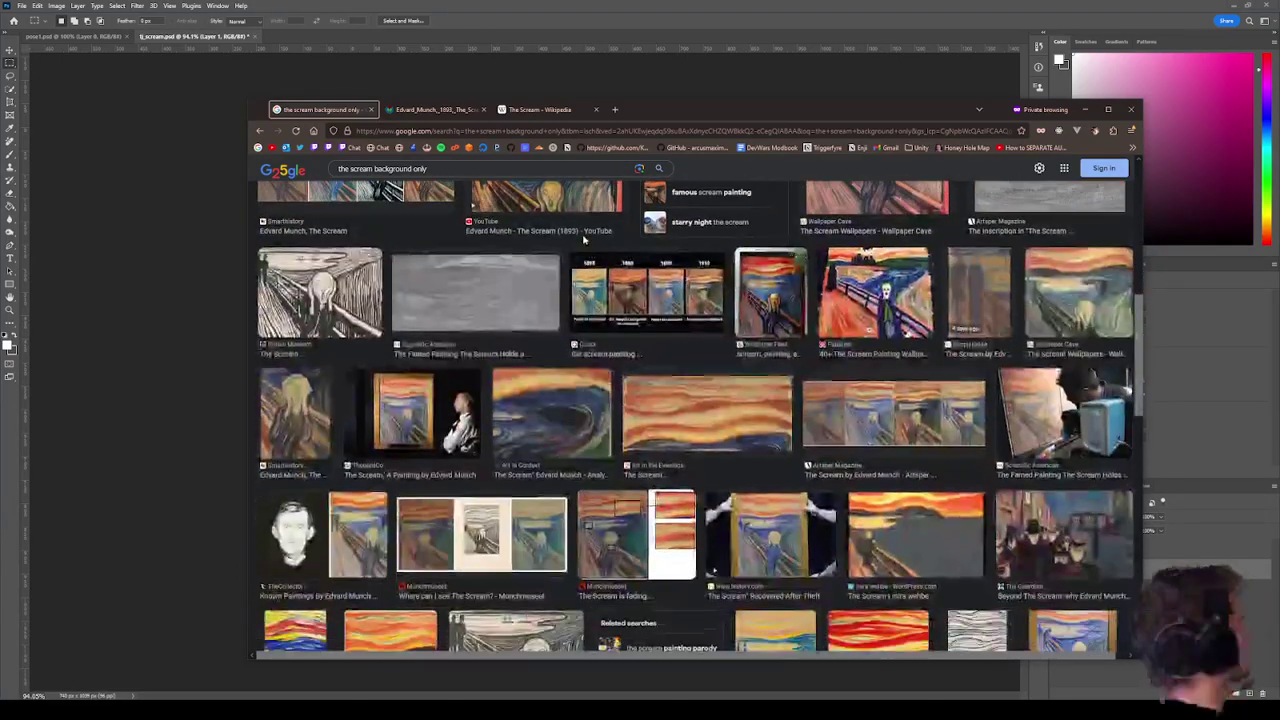
{"action": "scroll", "coordinate": [583, 238], "scroll_direction": "down", "scroll_amount": 5}
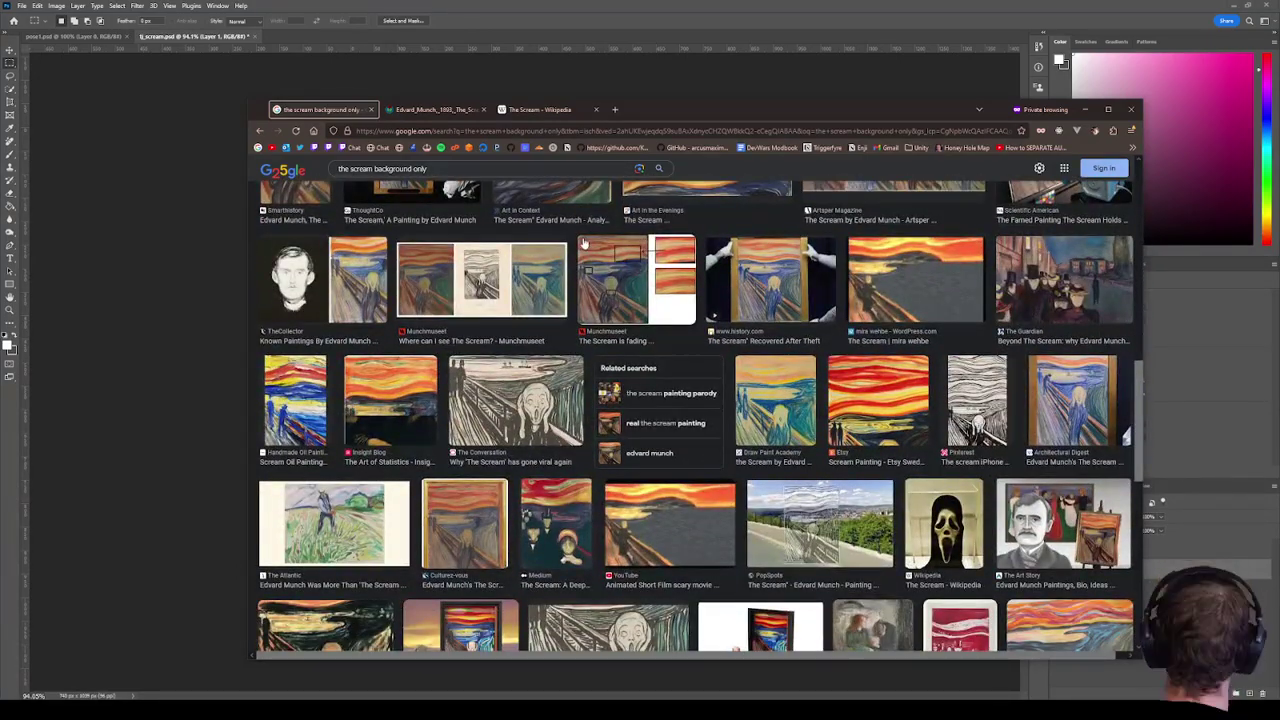
{"action": "scroll", "coordinate": [583, 243], "scroll_direction": "down", "scroll_amount": 4}
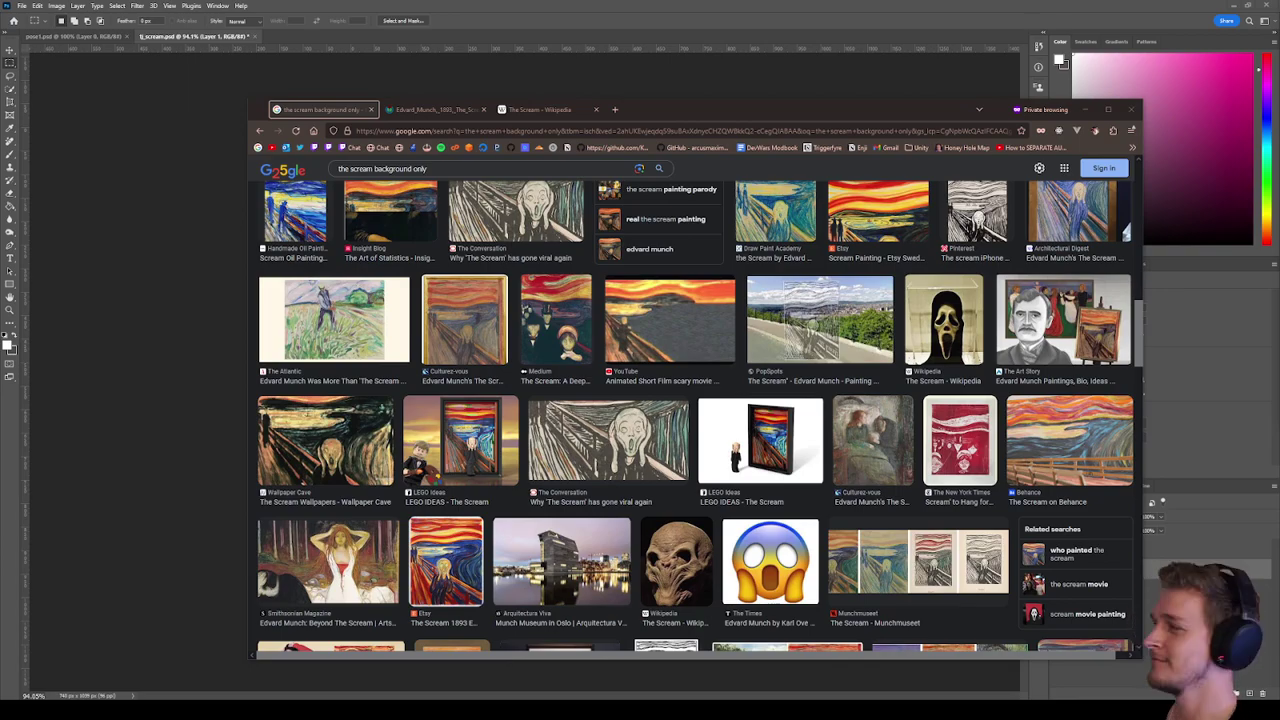
{"action": "scroll", "coordinate": [880, 272], "scroll_direction": "down", "scroll_amount": 3}
{"action": "scroll", "coordinate": [862, 278], "scroll_direction": "down", "scroll_amount": 3}
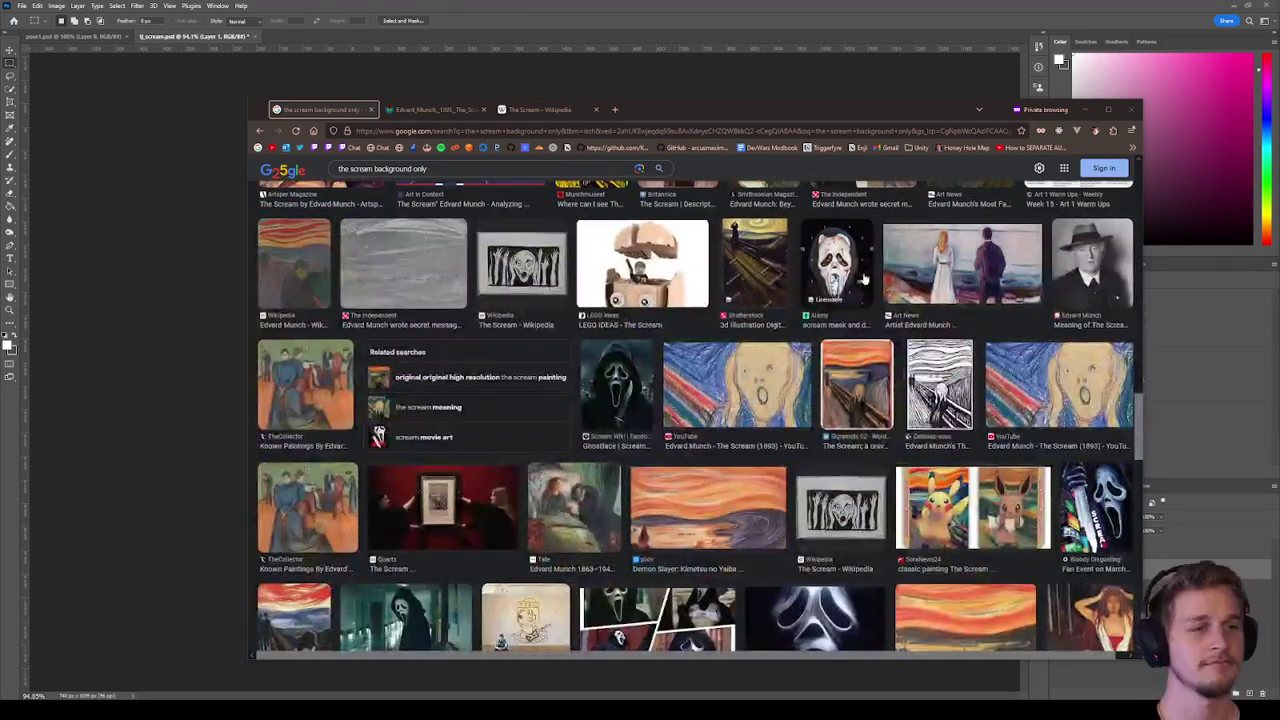
{"action": "scroll", "coordinate": [862, 278], "scroll_direction": "down", "scroll_amount": 3}
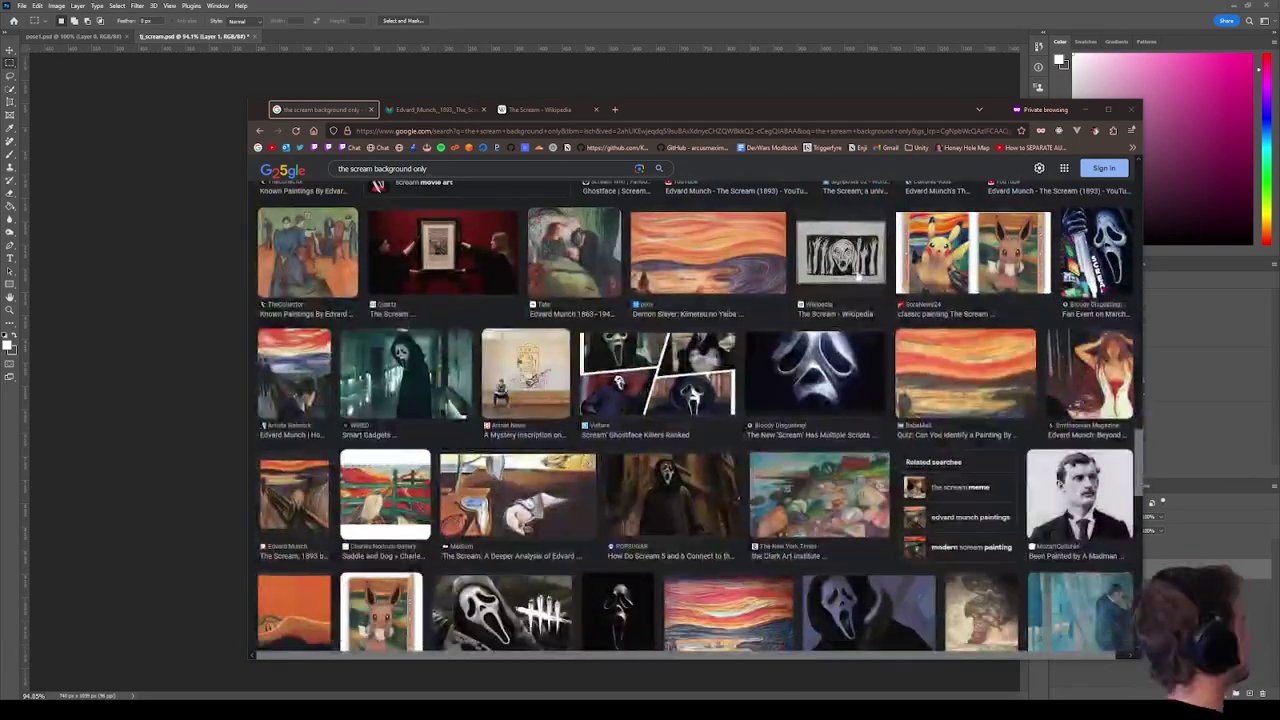
{"action": "scroll", "coordinate": [661, 219], "scroll_direction": "up", "scroll_amount": 6}
{"action": "scroll", "coordinate": [661, 219], "scroll_direction": "up", "scroll_amount": 10}
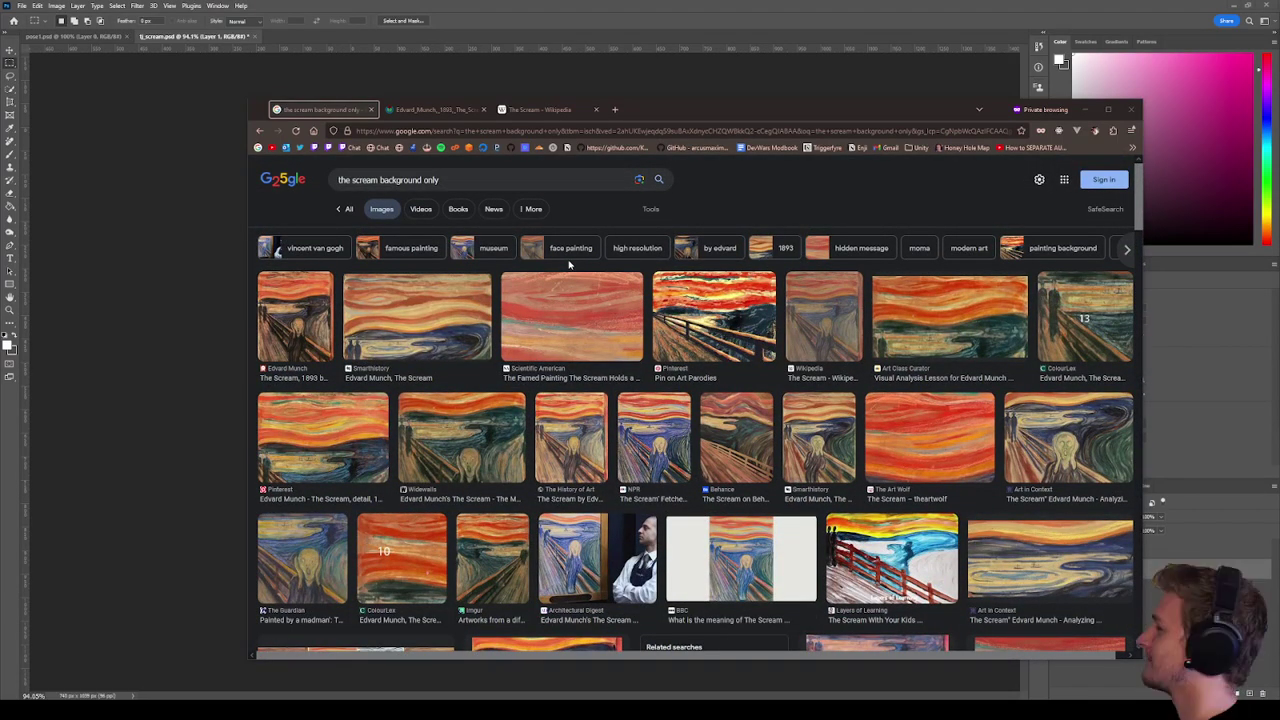
Copy the full-size image of The Scream from the Wikimedia page already open in the browser.
{"action": "left_click", "coordinate": [1089, 109]}
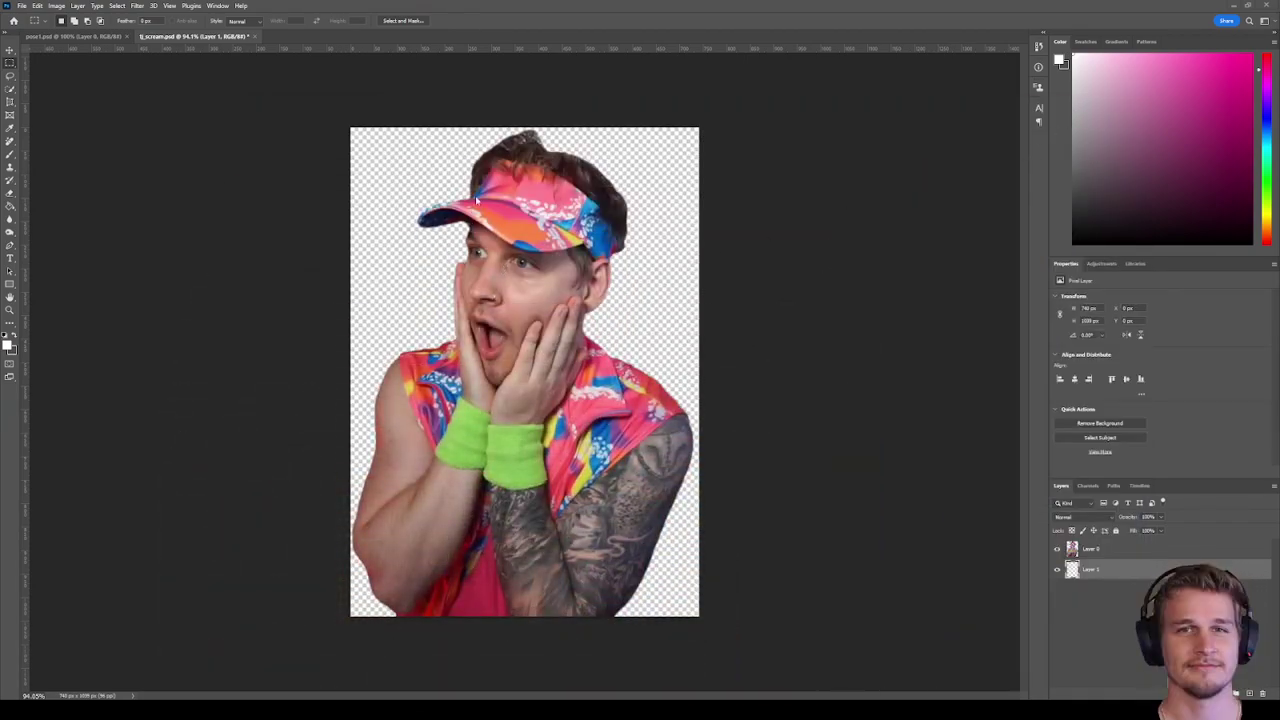
{"action": "mouse_move", "coordinate": [120, 710]}
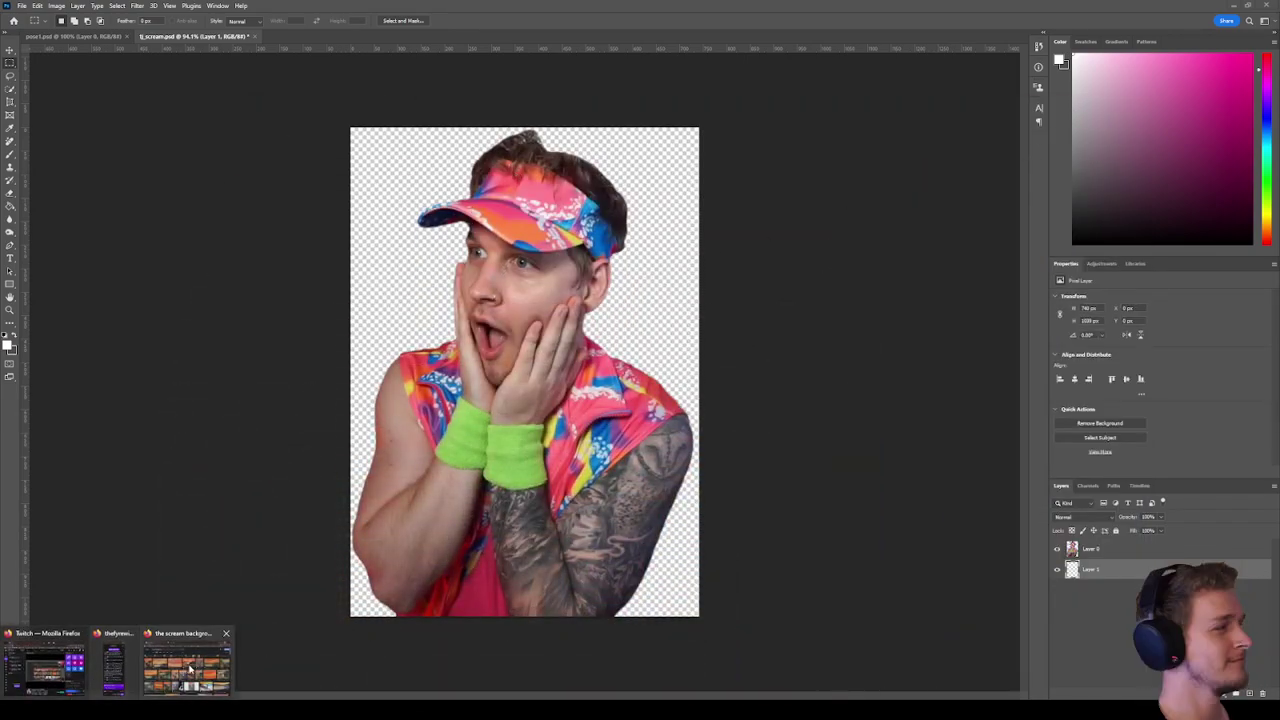
{"action": "left_click", "coordinate": [186, 660]}
{"action": "left_click", "coordinate": [435, 109]}
{"action": "right_click", "coordinate": [663, 294]}
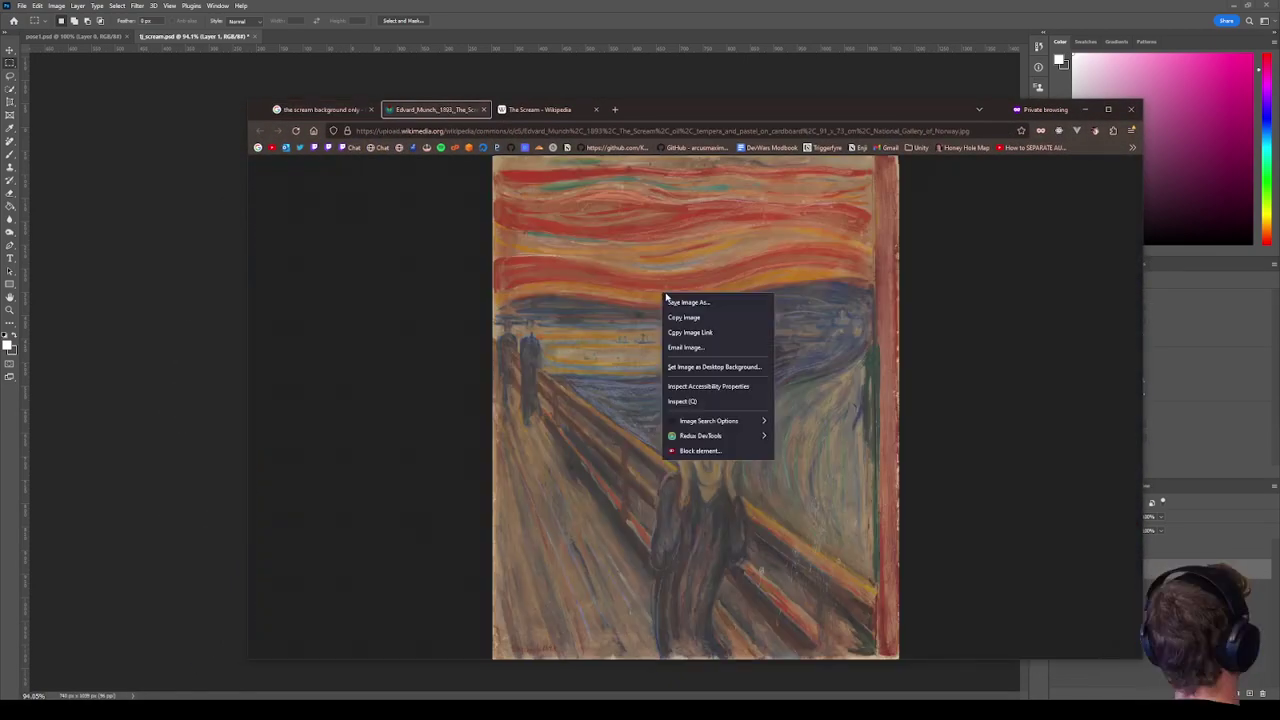
{"action": "left_click", "coordinate": [685, 317]}
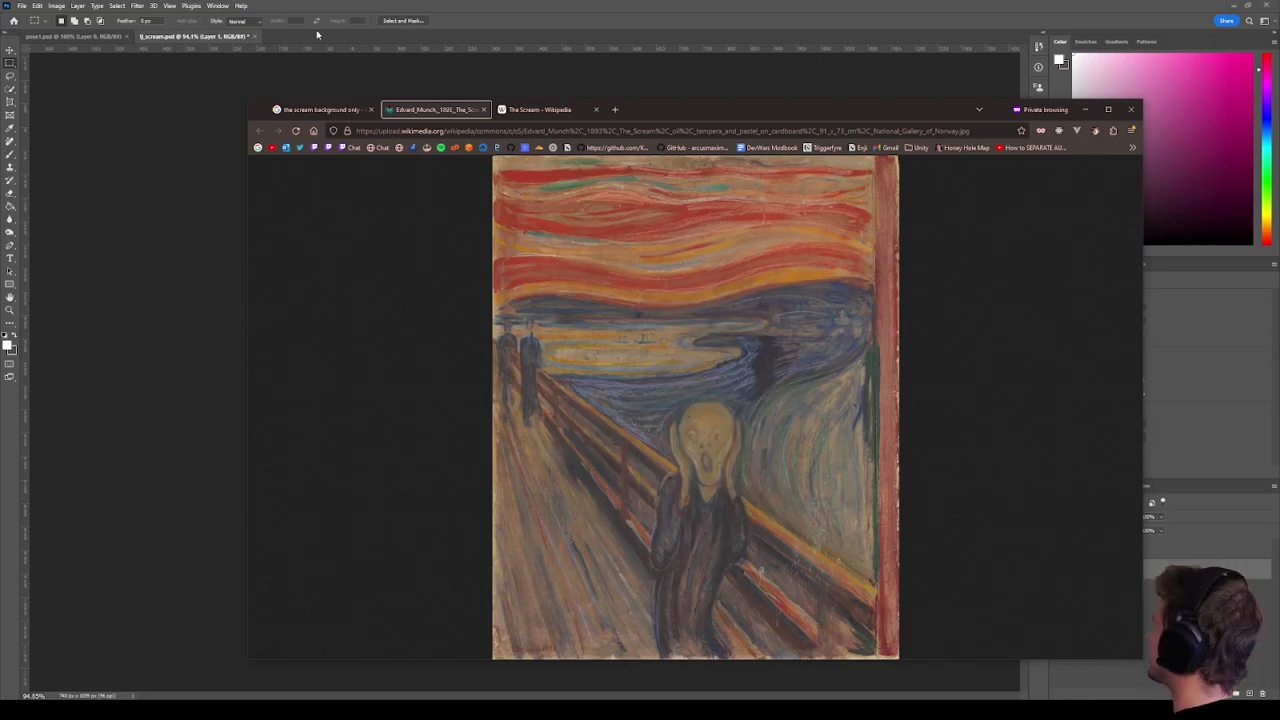
Switch to Photoshop, create a new document at the copied image's size and paste the painting into it.
{"action": "left_click", "coordinate": [21, 6]}
{"action": "left_click", "coordinate": [40, 19]}
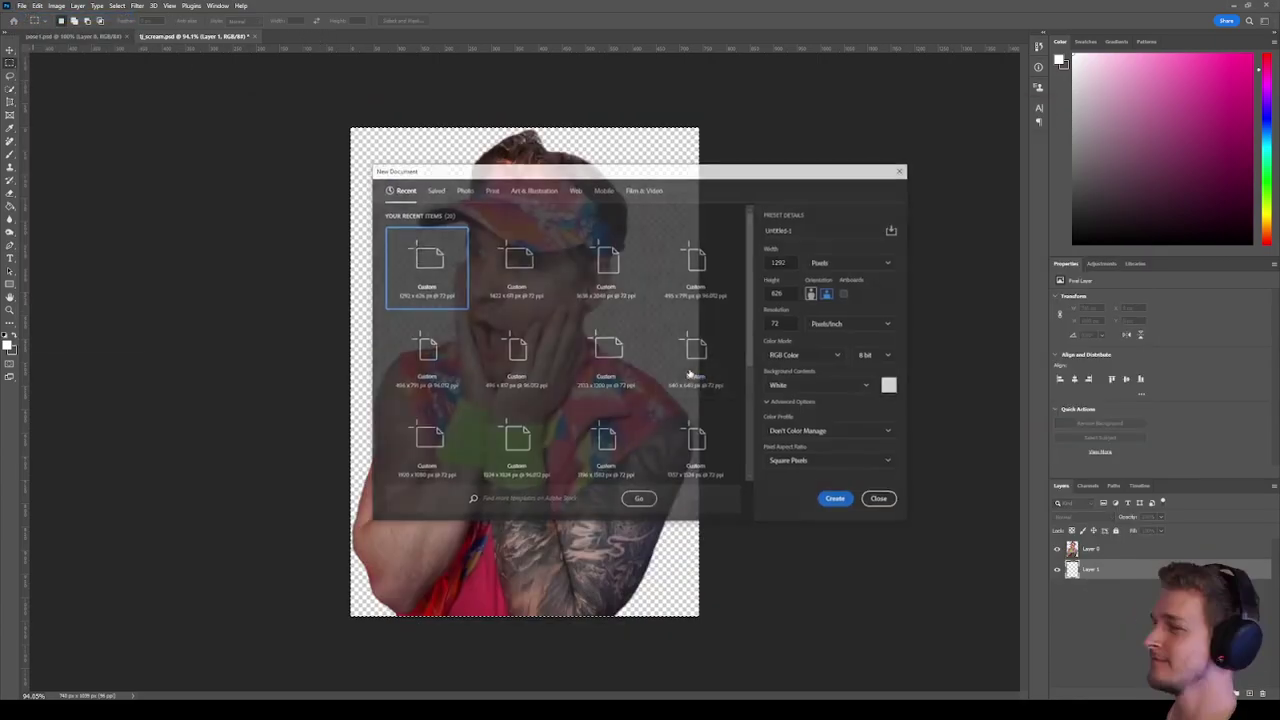
{"action": "left_click", "coordinate": [835, 500]}
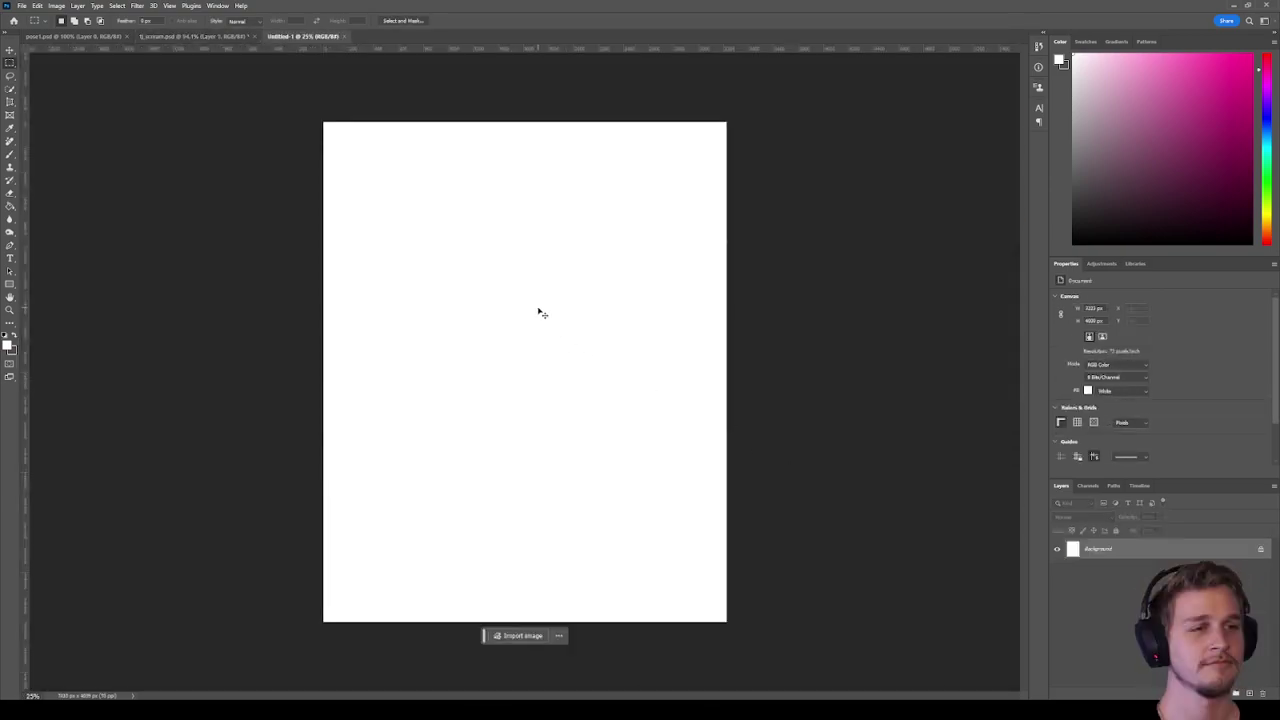
{"action": "key", "text": "ctrl+v"}
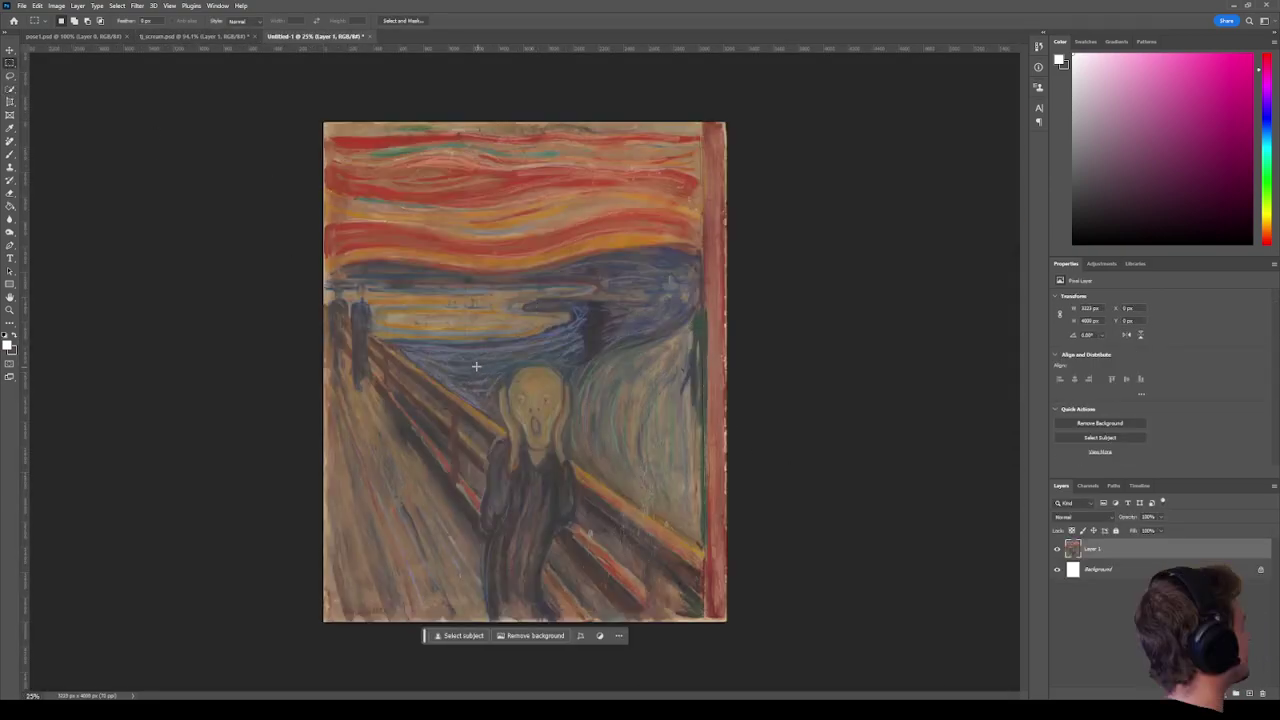
Select a rectangle around the screaming figure, try to delete its contents and undo the deletion.
{"action": "left_click_drag", "start_coordinate": [474, 356], "coordinate": [580, 632]}
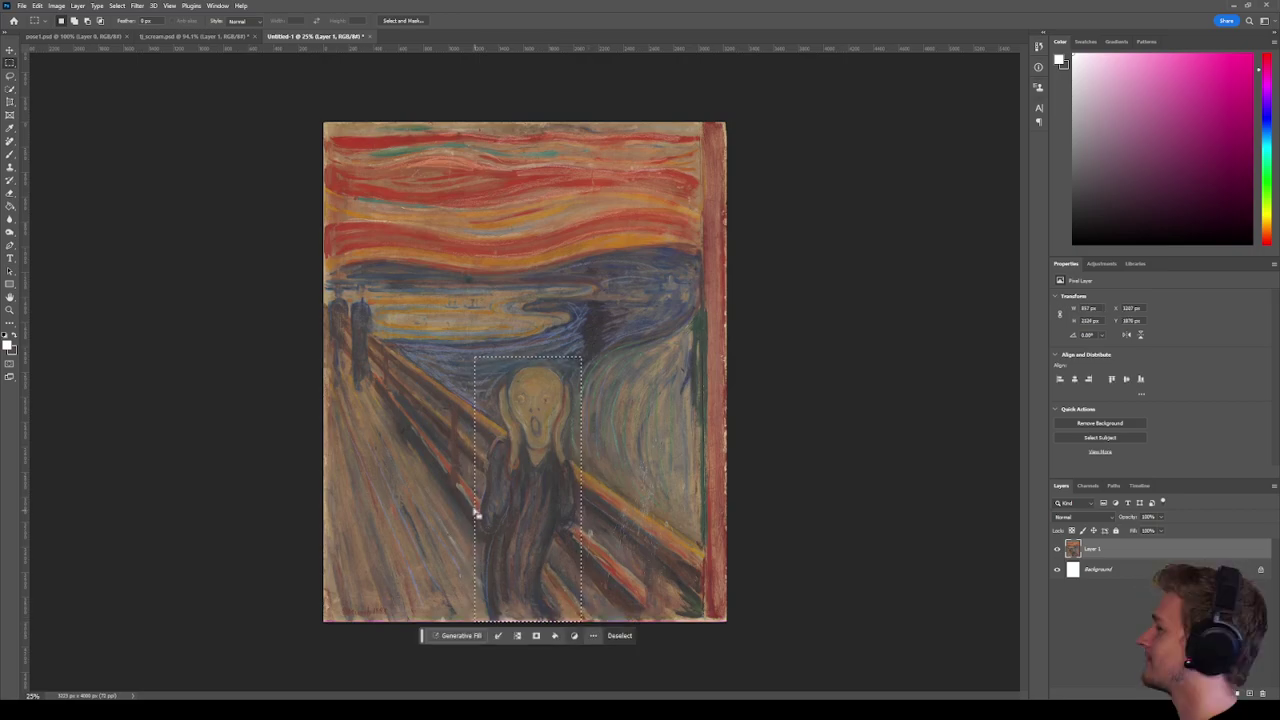
{"action": "key", "text": "Delete"}
{"action": "key", "text": "ctrl+z"}
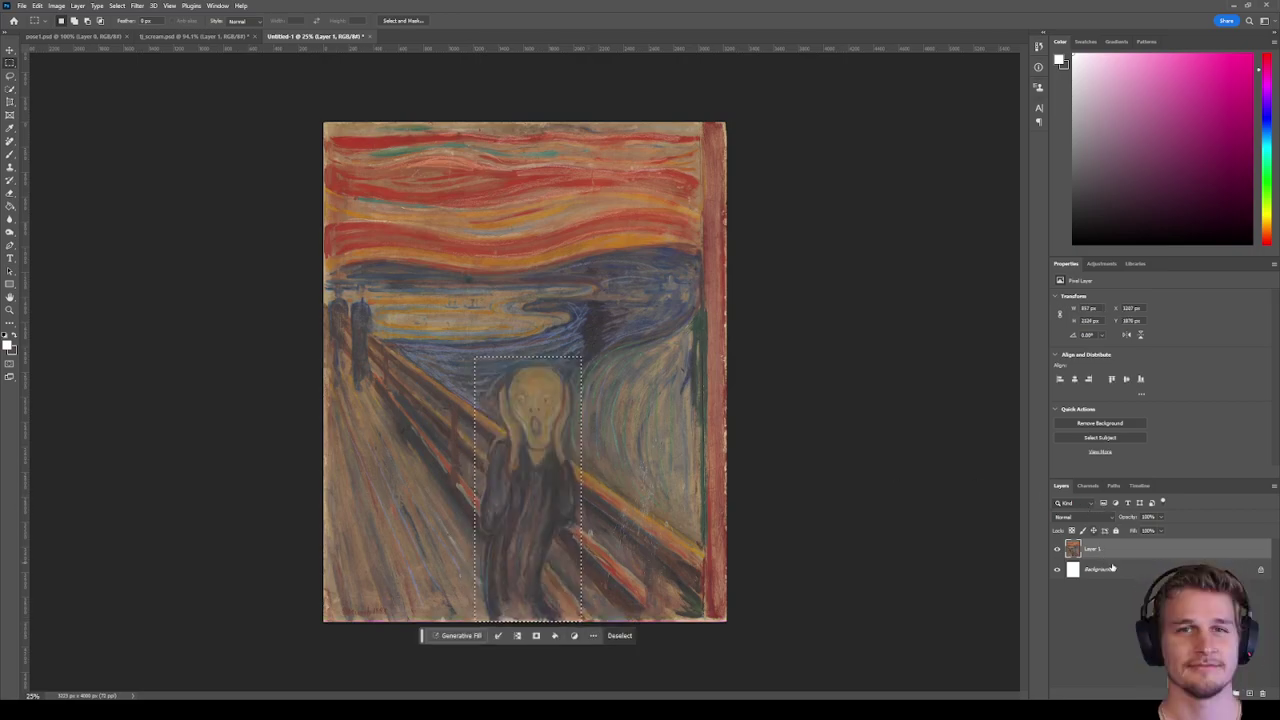
Clear the selection, stamp the visible layers into a new layer, and delete it together with the Background layer, leaving only Layer 1.
{"action": "left_click_drag", "start_coordinate": [1100, 657], "coordinate": [1105, 600]}
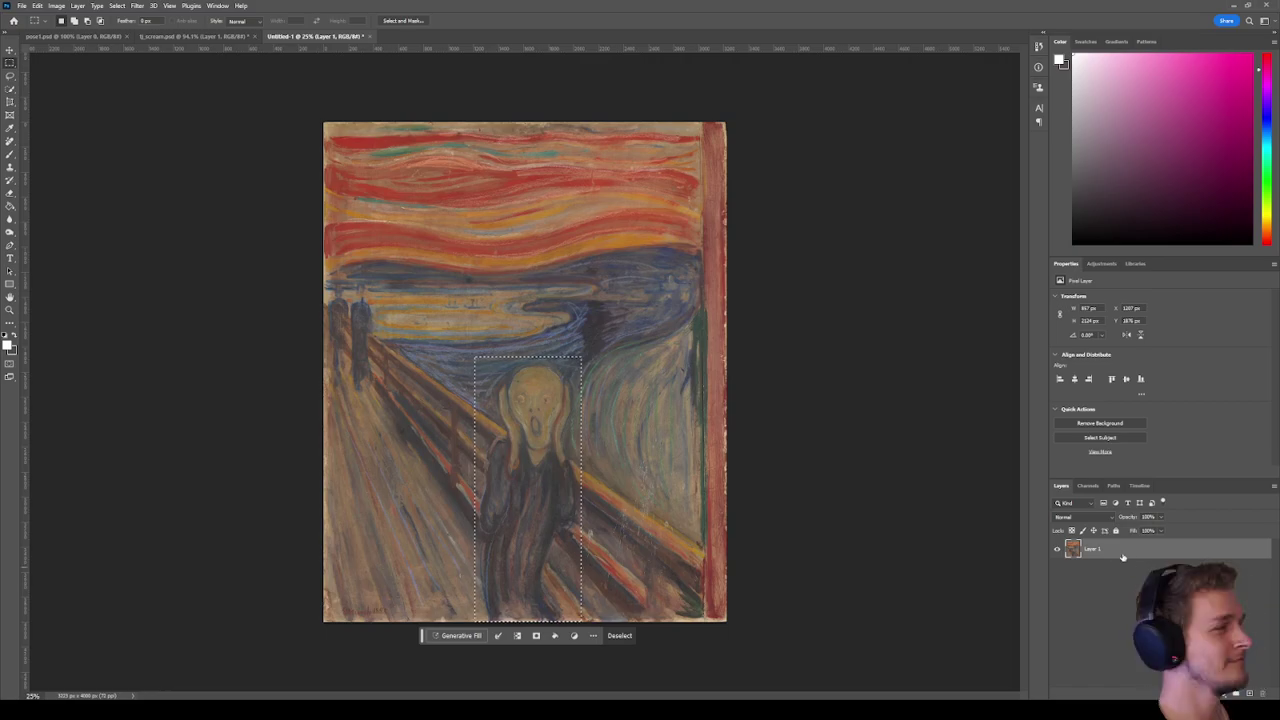
{"action": "left_click", "coordinate": [1107, 572]}
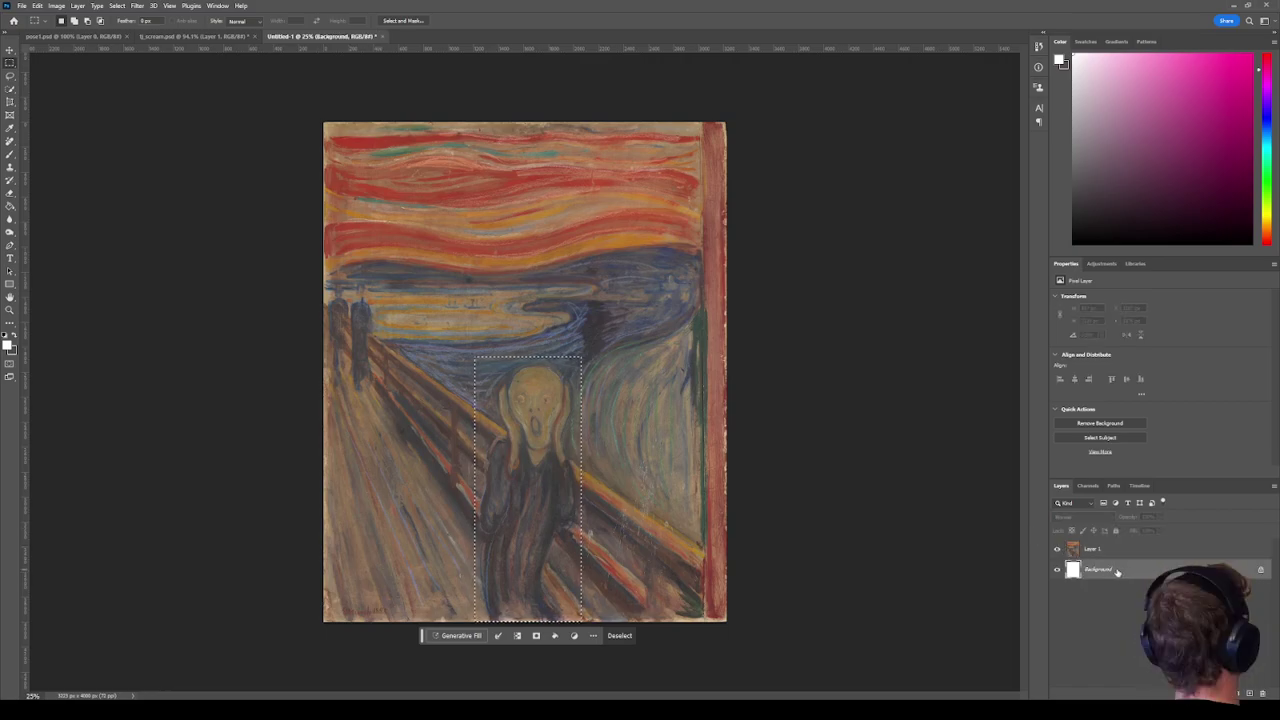
{"action": "key", "text": "ctrl+d"}
{"action": "key", "text": "ctrl+alt+shift+e"}
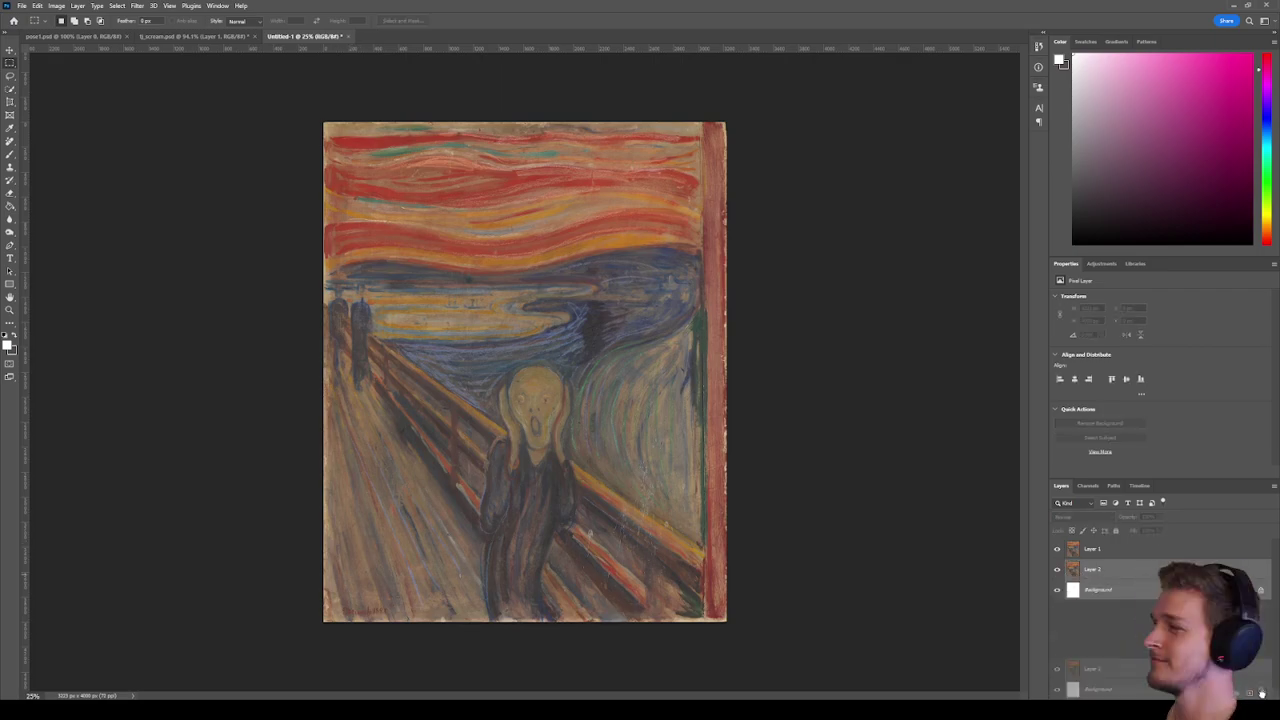
{"action": "left_click", "coordinate": [1133, 587], "text": "shift"}
{"action": "key", "text": "Delete"}
Convert the painting's layer into the document's Background layer.
{"action": "right_click", "coordinate": [1120, 551]}
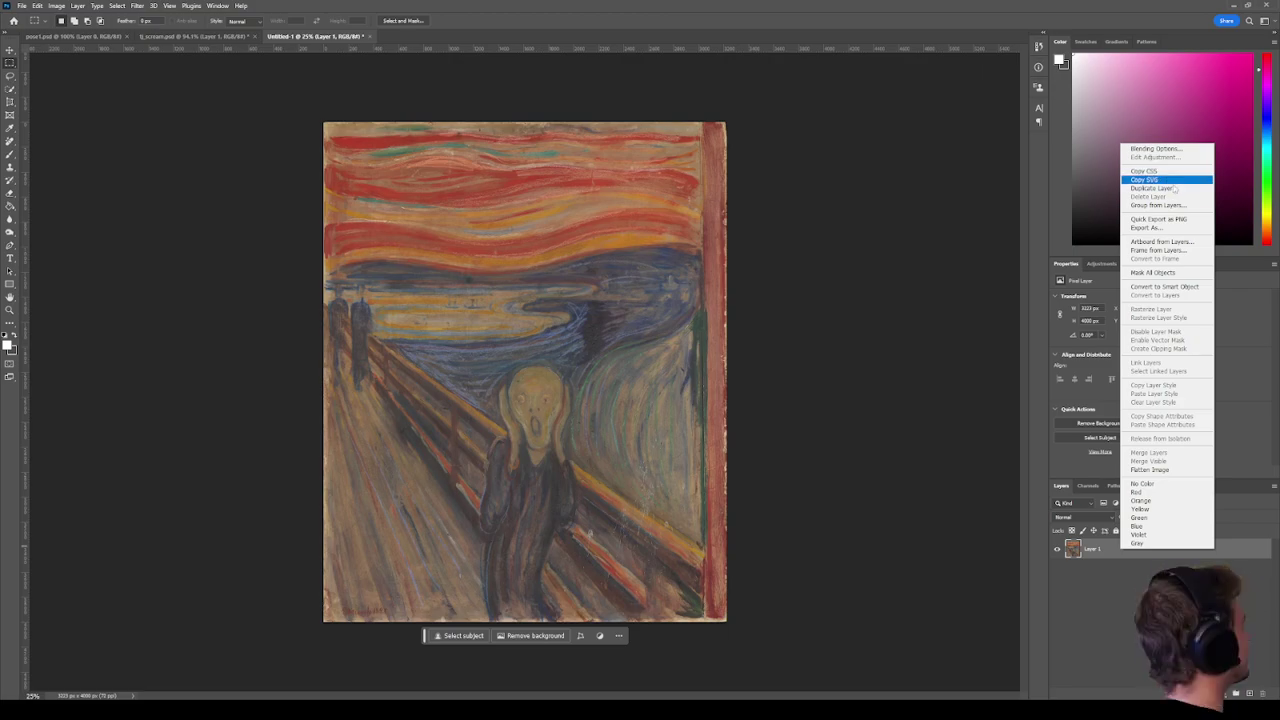
{"action": "left_click", "coordinate": [1150, 469]}
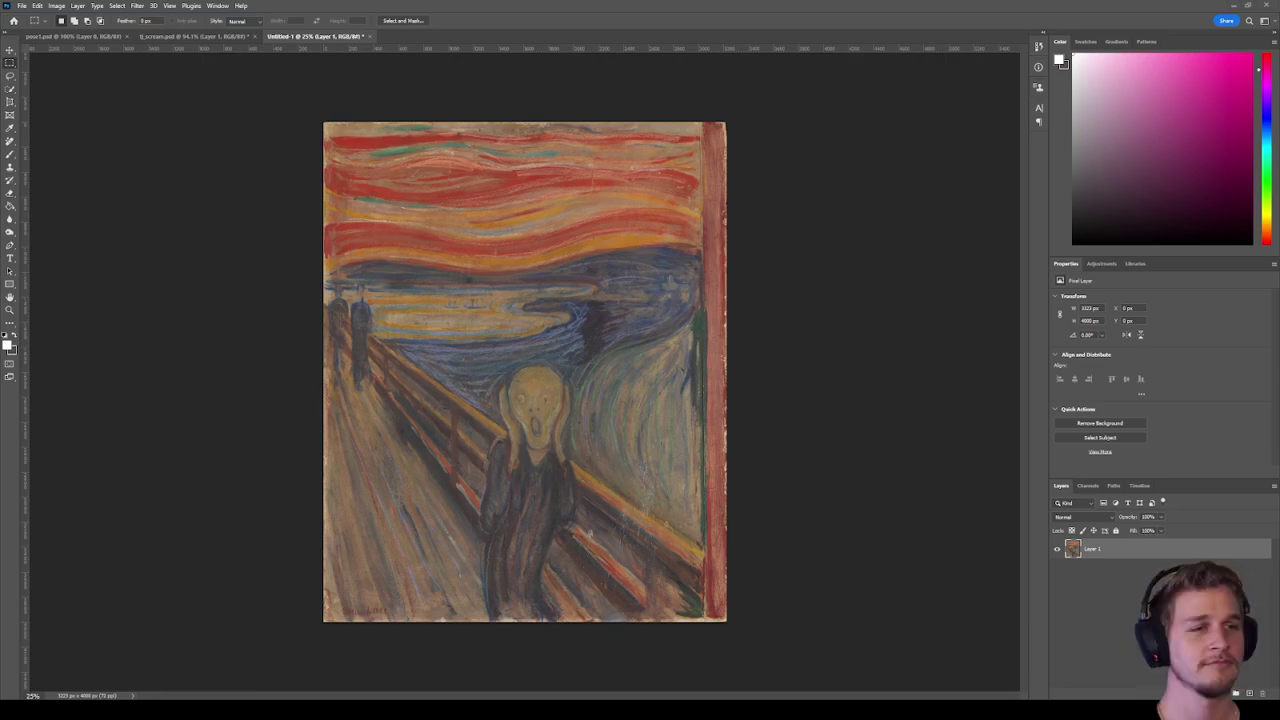
{"action": "left_click", "coordinate": [76, 6]}
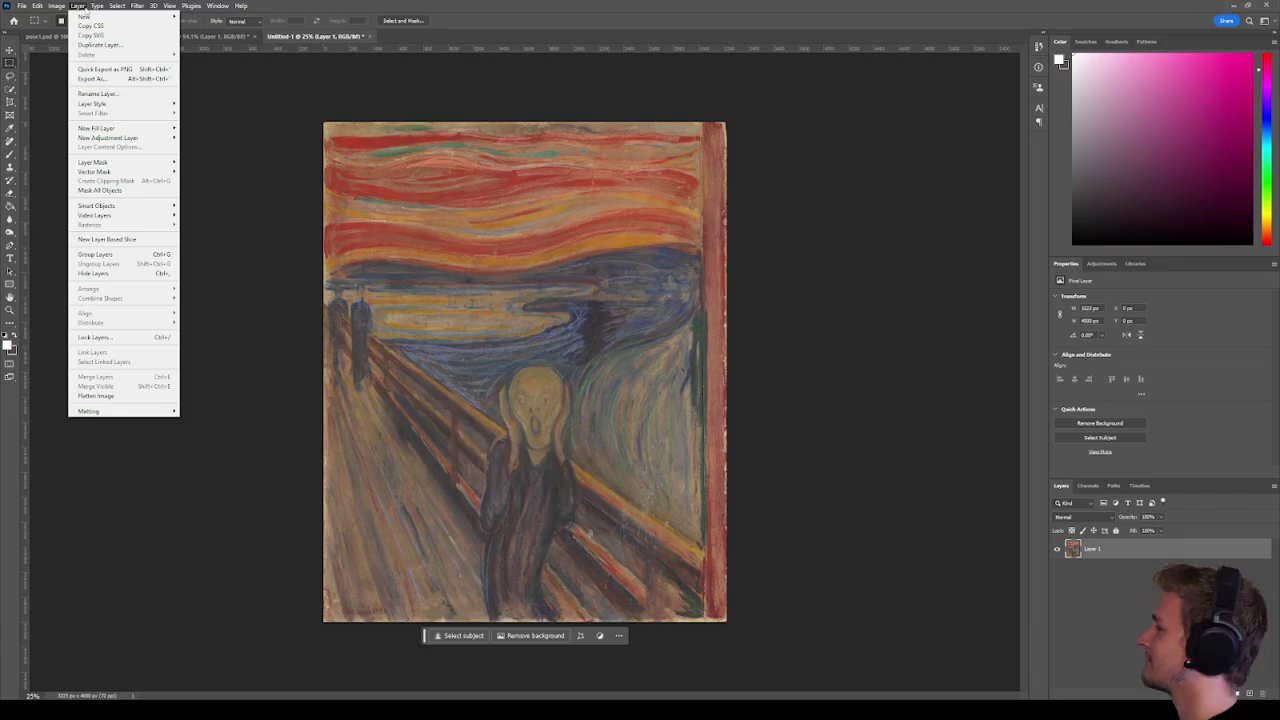
{"action": "mouse_move", "coordinate": [90, 17]}
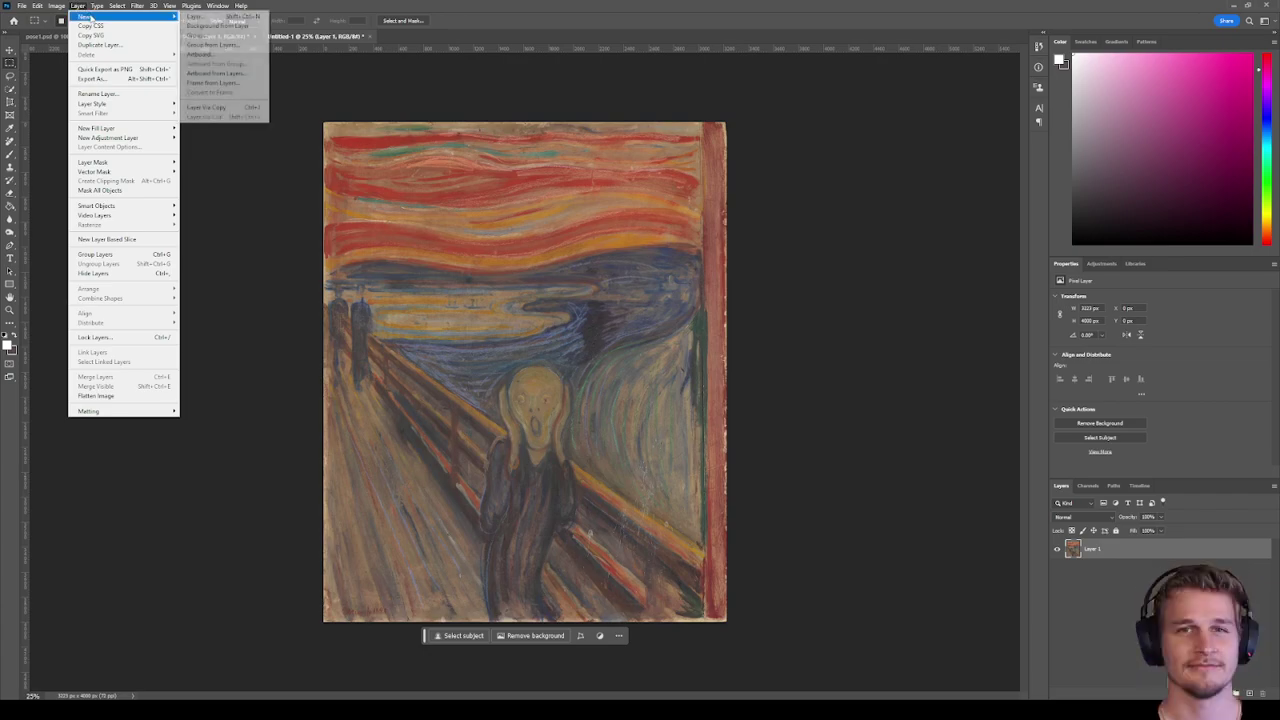
{"action": "left_click", "coordinate": [217, 26]}
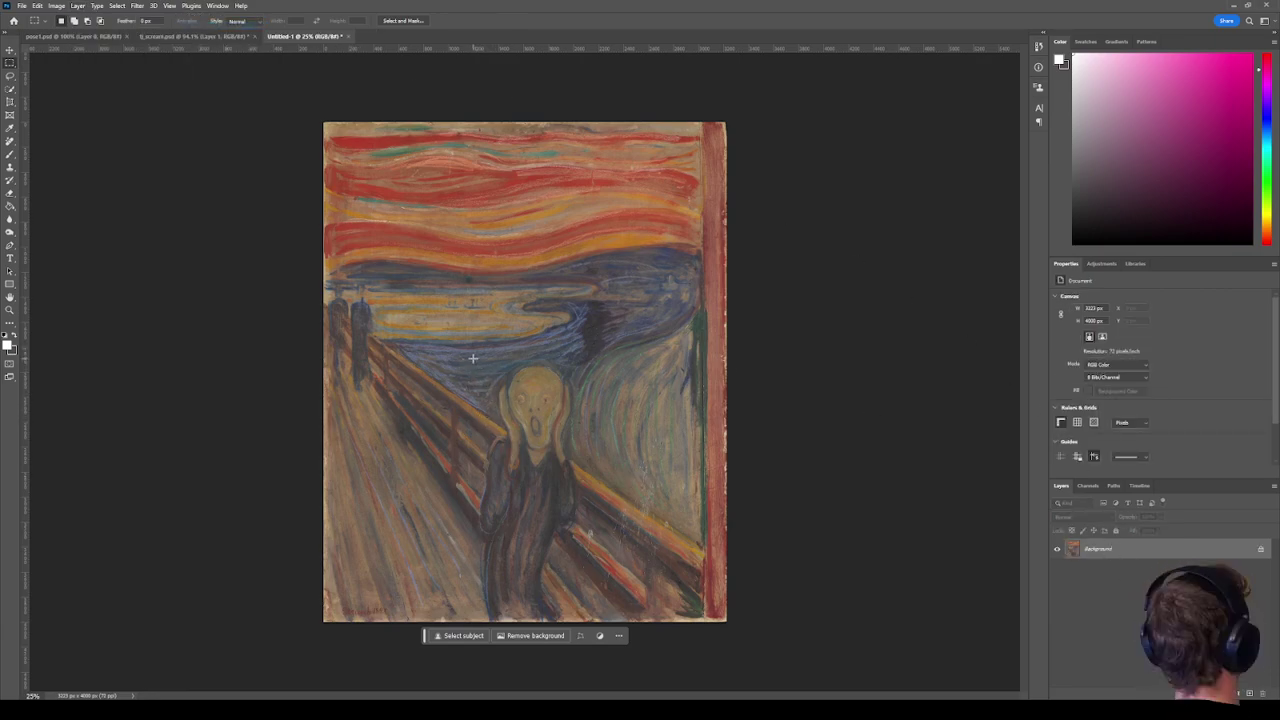
Select a rectangle around the screaming figure, try a Content-Aware fill on it, and undo the fill so the selection is active again.
{"action": "mouse_move", "coordinate": [476, 361]}
{"action": "left_mouse_down"}
{"action": "mouse_move", "coordinate": [580, 545]}
{"action": "mouse_move", "coordinate": [578, 647]}
{"action": "left_mouse_up"}
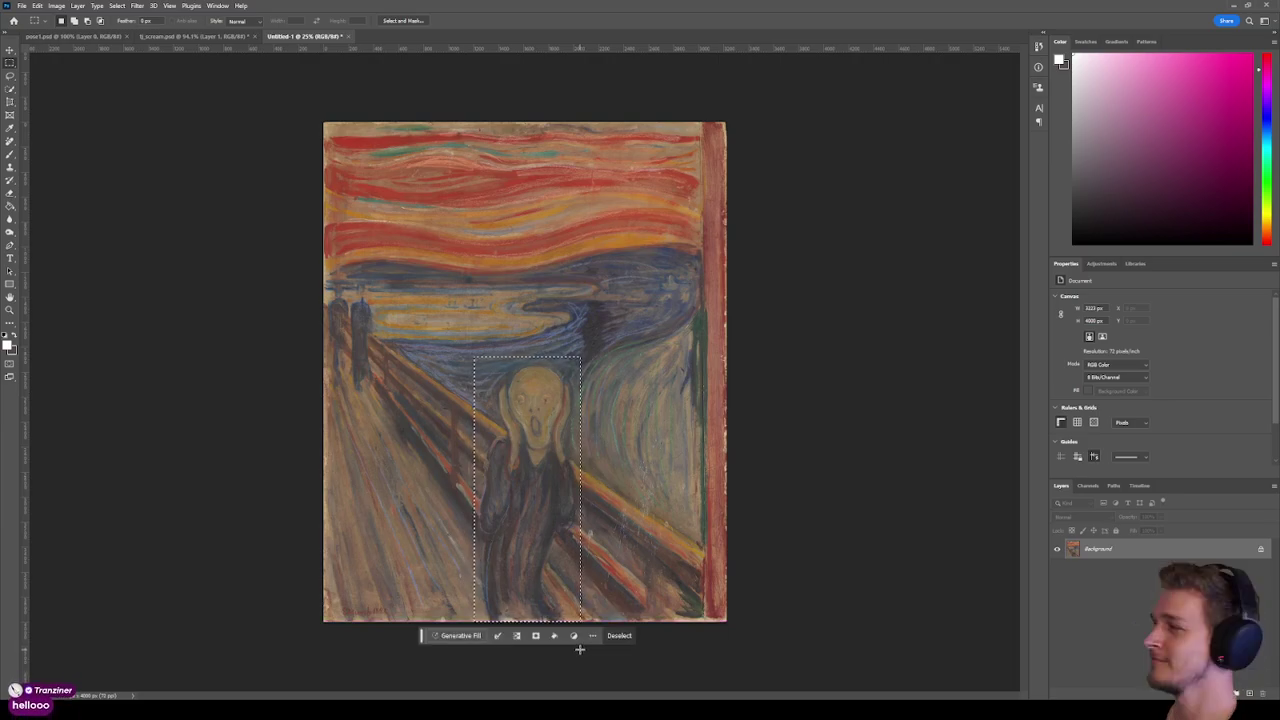
{"action": "key", "text": "BackSpace"}
{"action": "left_click", "coordinate": [643, 193]}
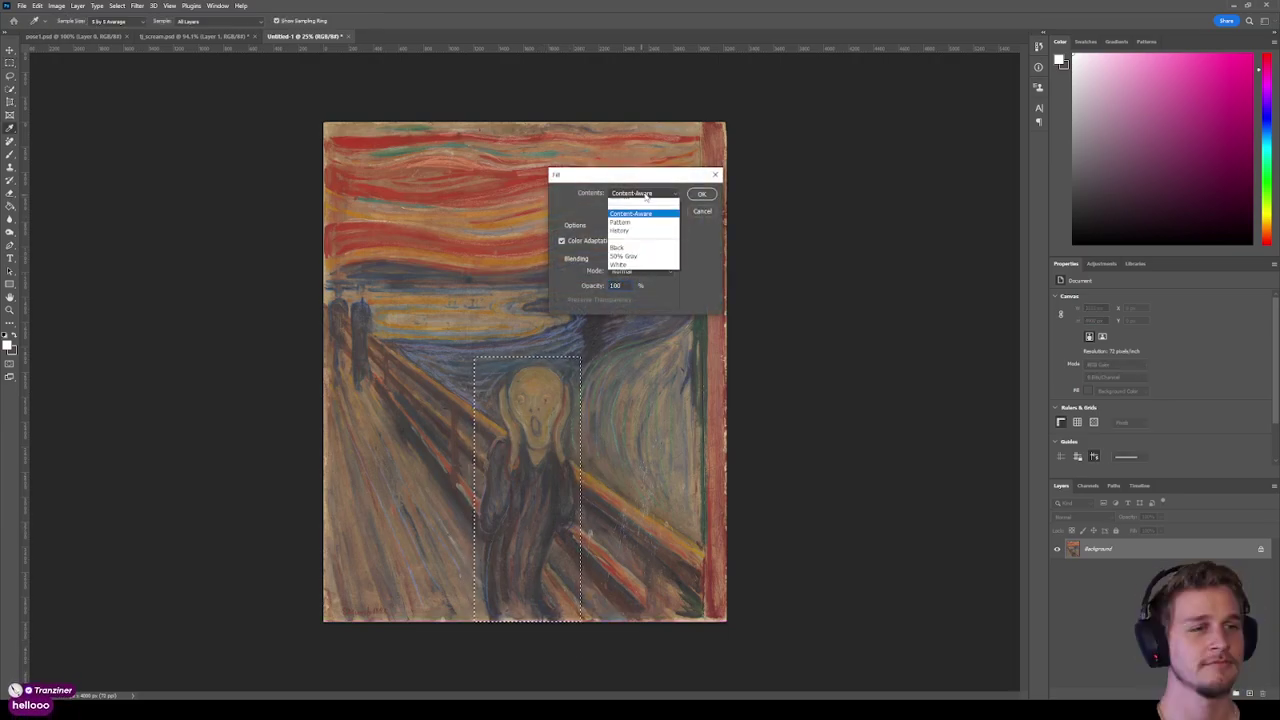
{"action": "left_click", "coordinate": [630, 236]}
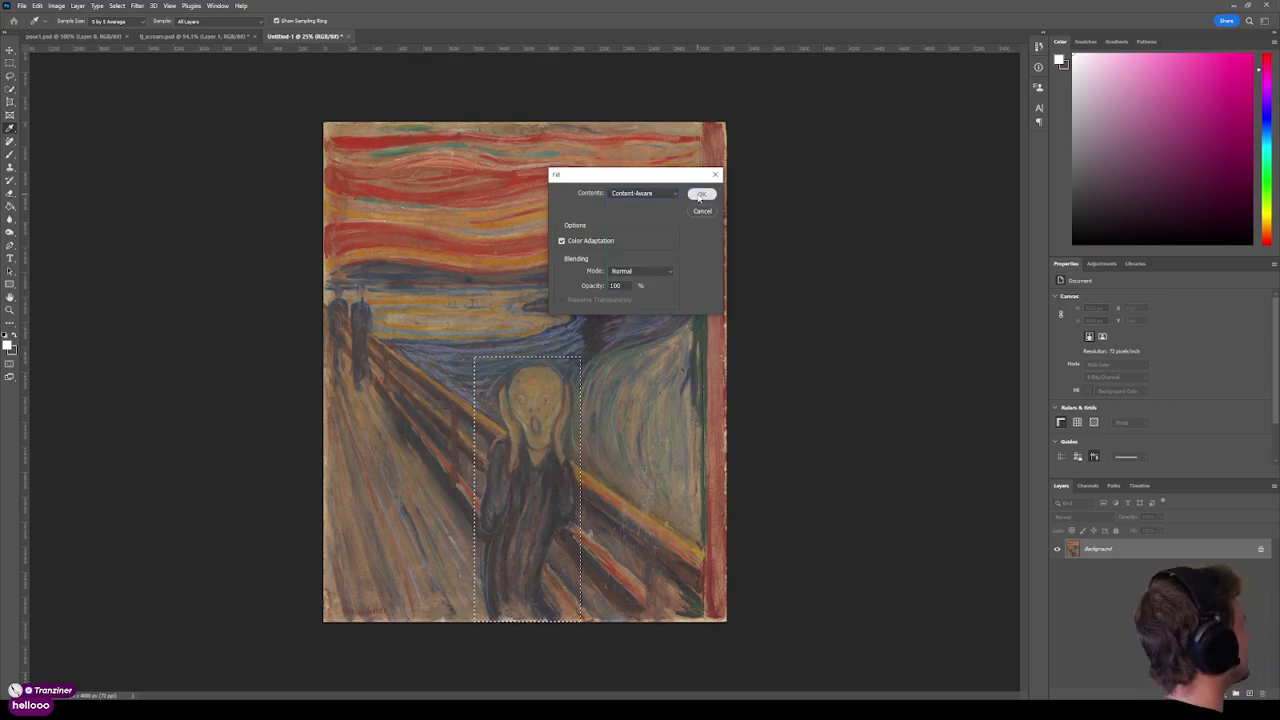
{"action": "left_click", "coordinate": [701, 194]}
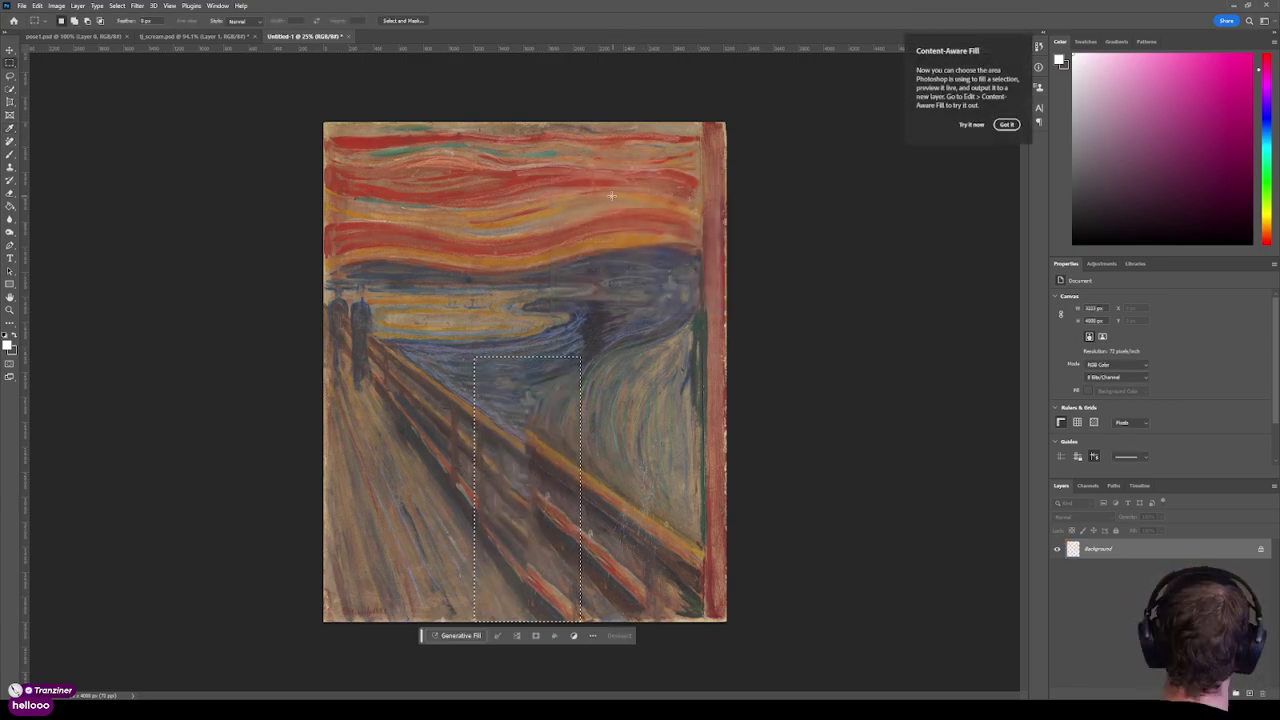
{"action": "key", "text": "ctrl+d"}
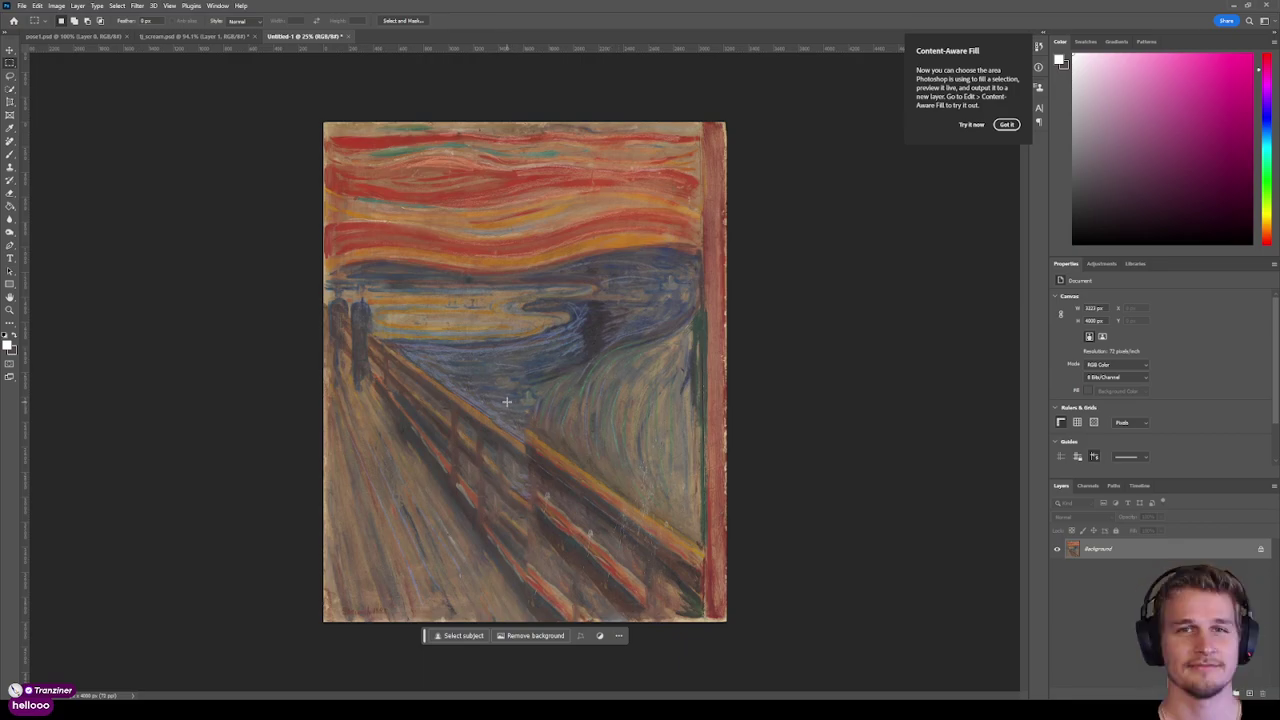
{"action": "key", "text": "ctrl+z"}
{"action": "key", "text": "ctrl+z"}
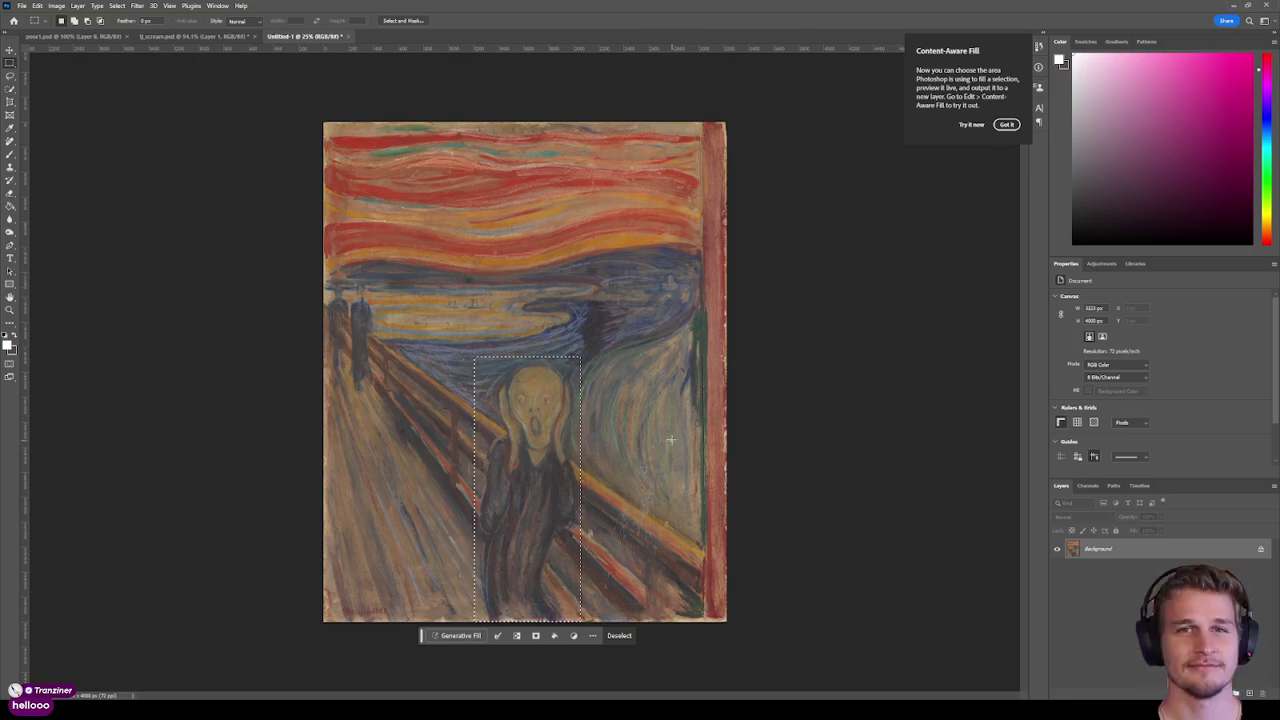
Run Generative Fill on the selected area around the figure with the prompt "remove subject".
{"action": "left_click", "coordinate": [474, 640]}
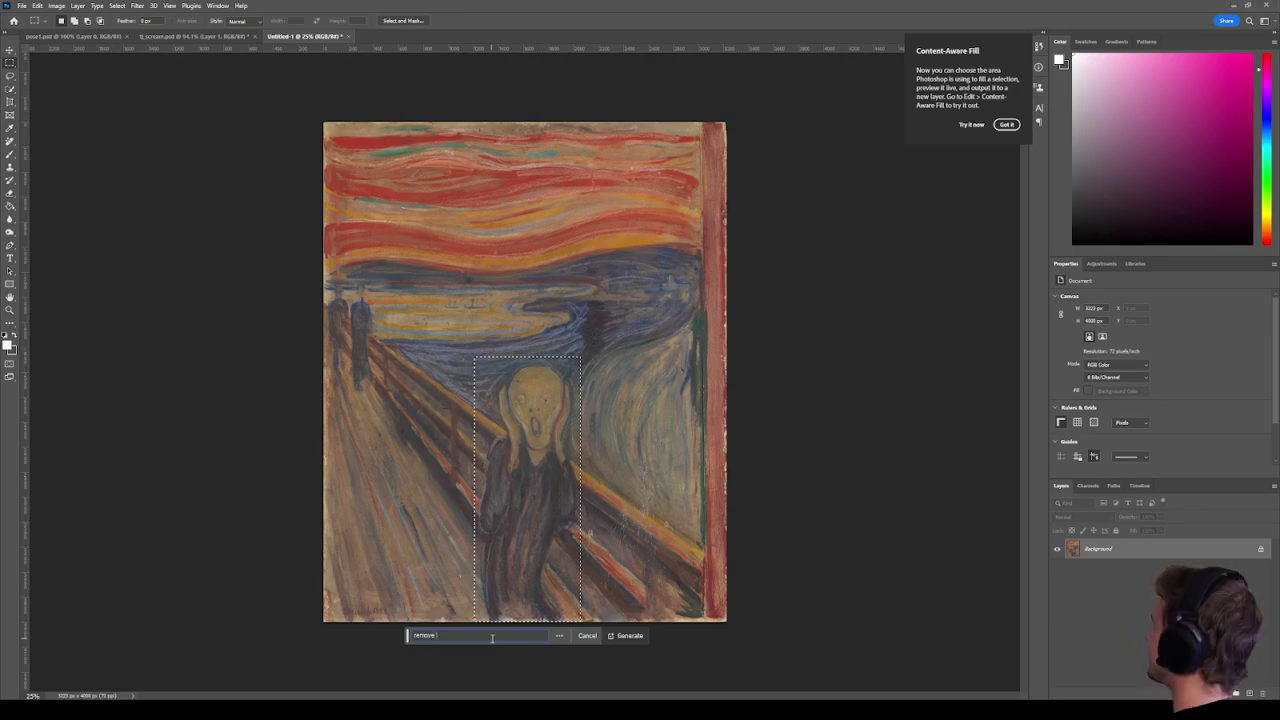
{"action": "type", "text": "remove subject"}
{"action": "key", "text": "Return"}
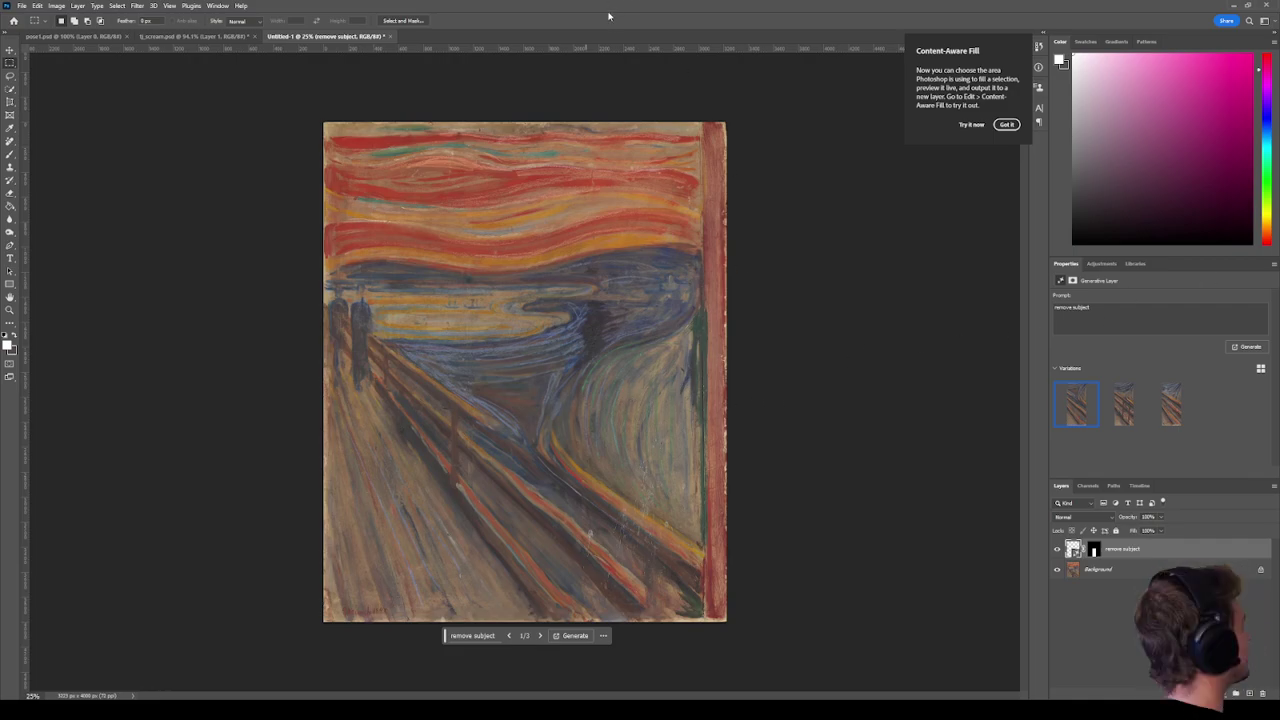
Compare the painting before and after the generative fill and examine the filled area up close.
{"action": "key", "text": "ctrl+comma"}
{"action": "key", "text": "ctrl+comma"}
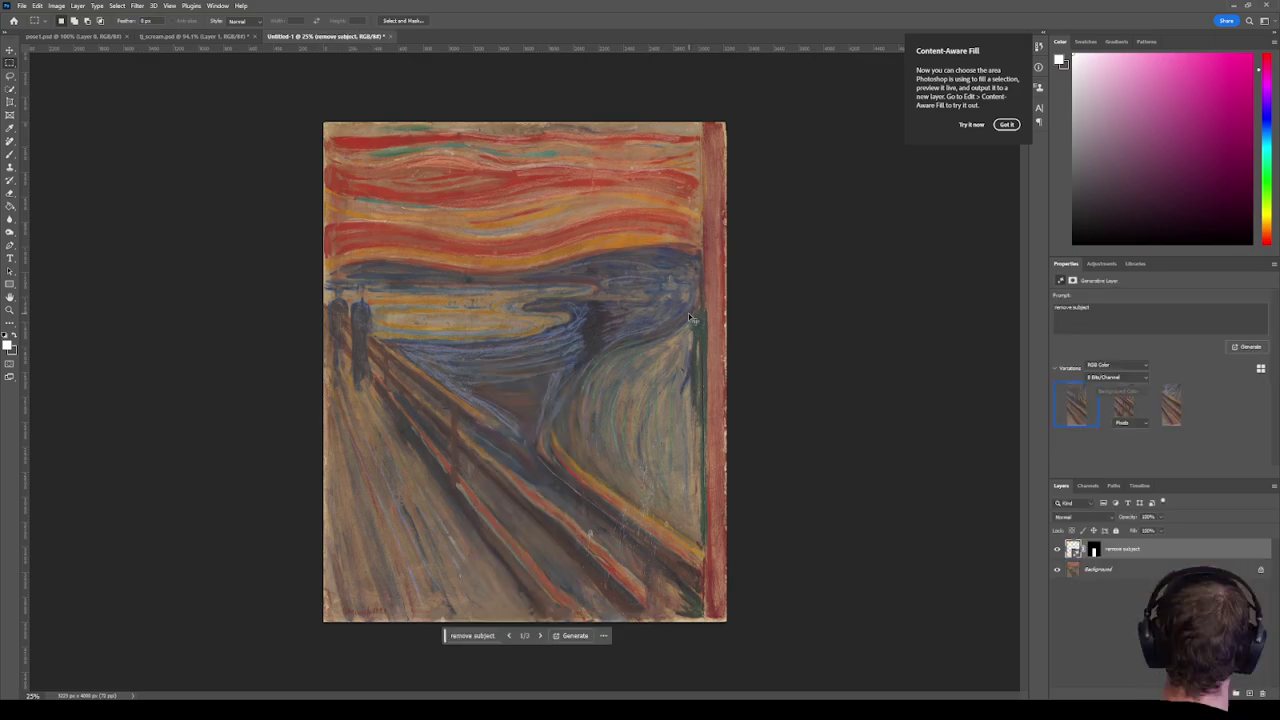
{"action": "key", "text": "ctrl+z"}
{"action": "key", "text": "ctrl+z"}
{"action": "key", "text": "ctrl+shift+z"}
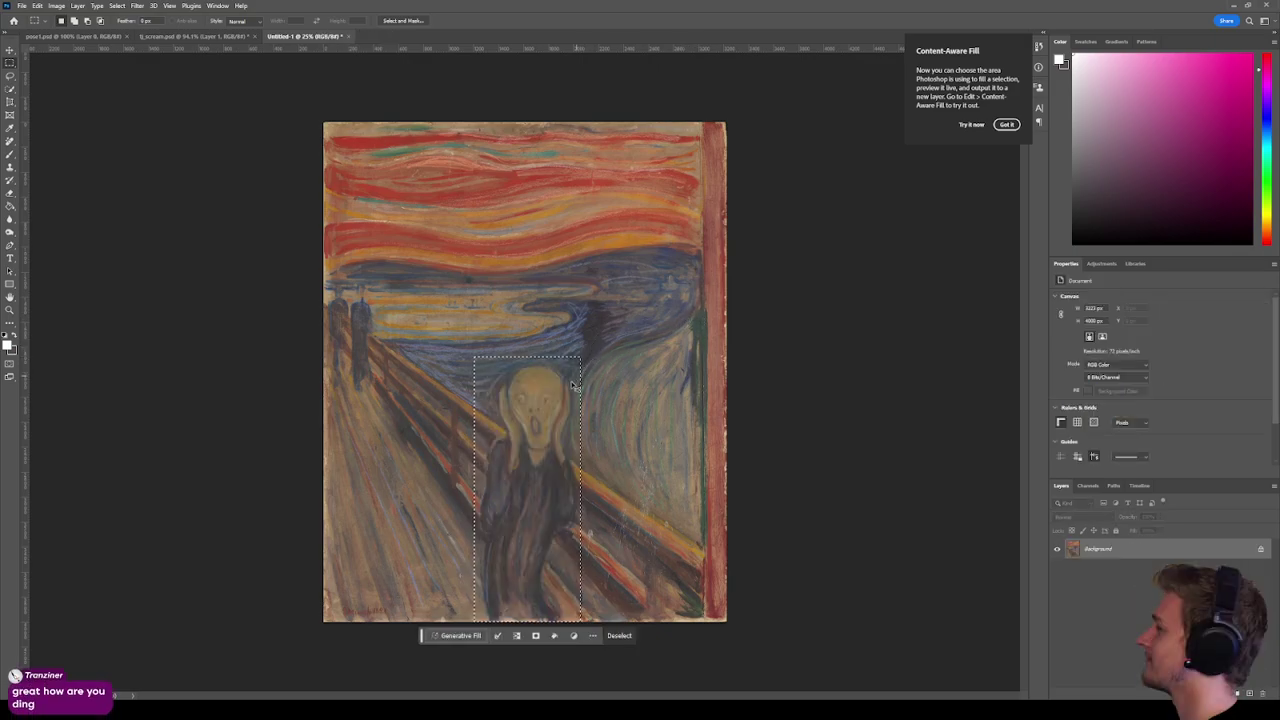
{"action": "key", "text": "ctrl+shift+z"}
{"action": "scroll", "coordinate": [523, 394], "scroll_direction": "up", "scroll_amount": 2}
{"action": "scroll", "coordinate": [510, 384], "scroll_direction": "down", "scroll_amount": 3}
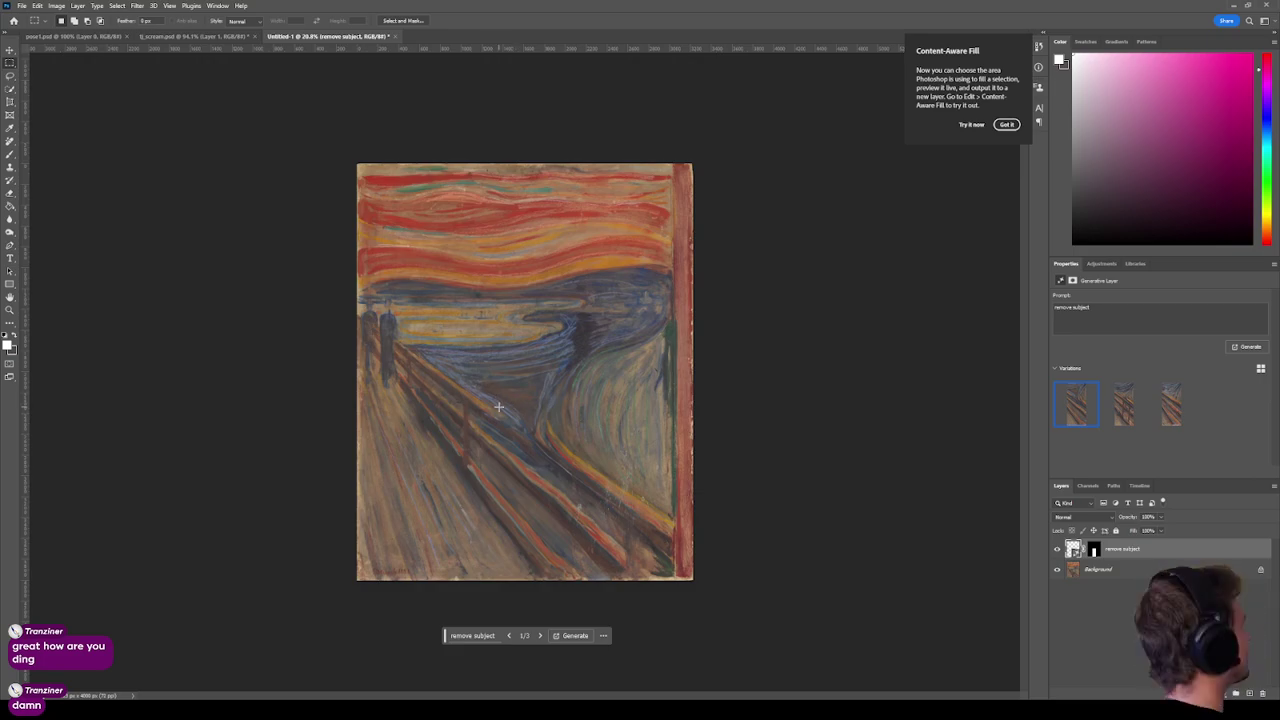
{"action": "scroll", "coordinate": [541, 405], "scroll_direction": "up", "scroll_amount": 4}
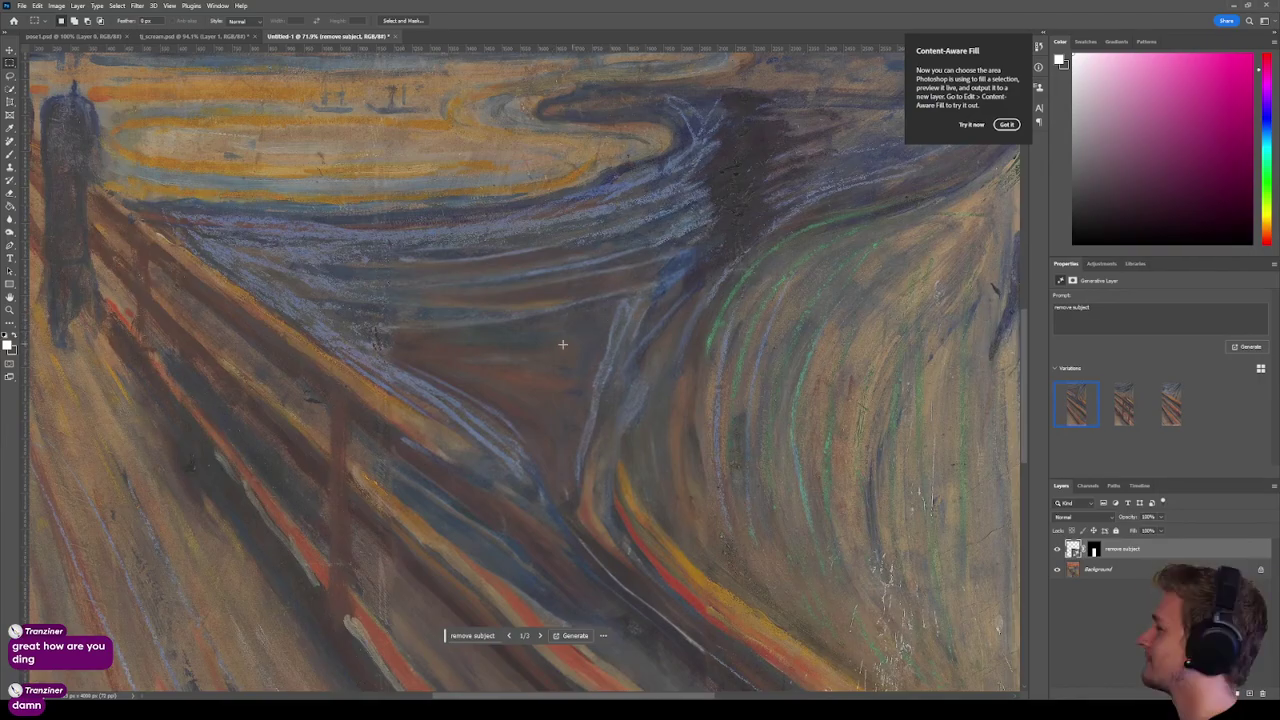
{"action": "scroll", "coordinate": [562, 344], "scroll_direction": "down", "scroll_amount": 5}
{"action": "scroll", "coordinate": [419, 349], "scroll_direction": "up", "scroll_amount": 3}
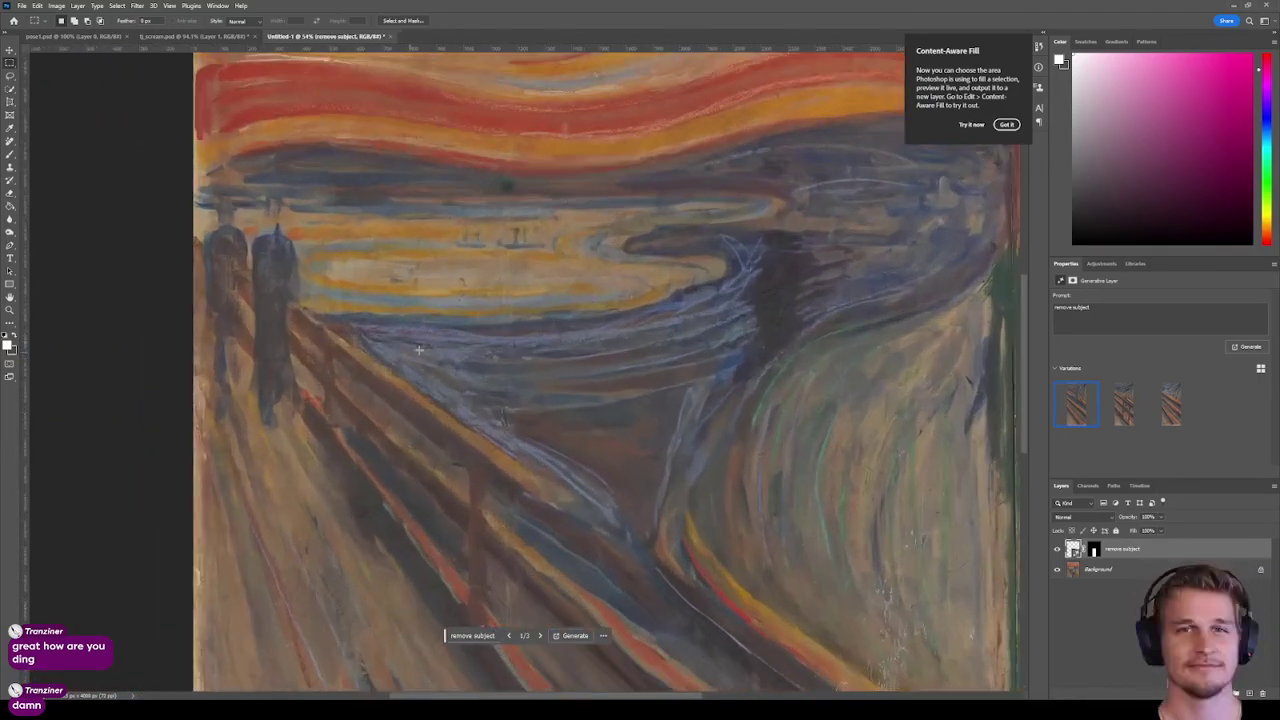
{"action": "scroll", "coordinate": [714, 301], "scroll_direction": "down", "scroll_amount": 3}
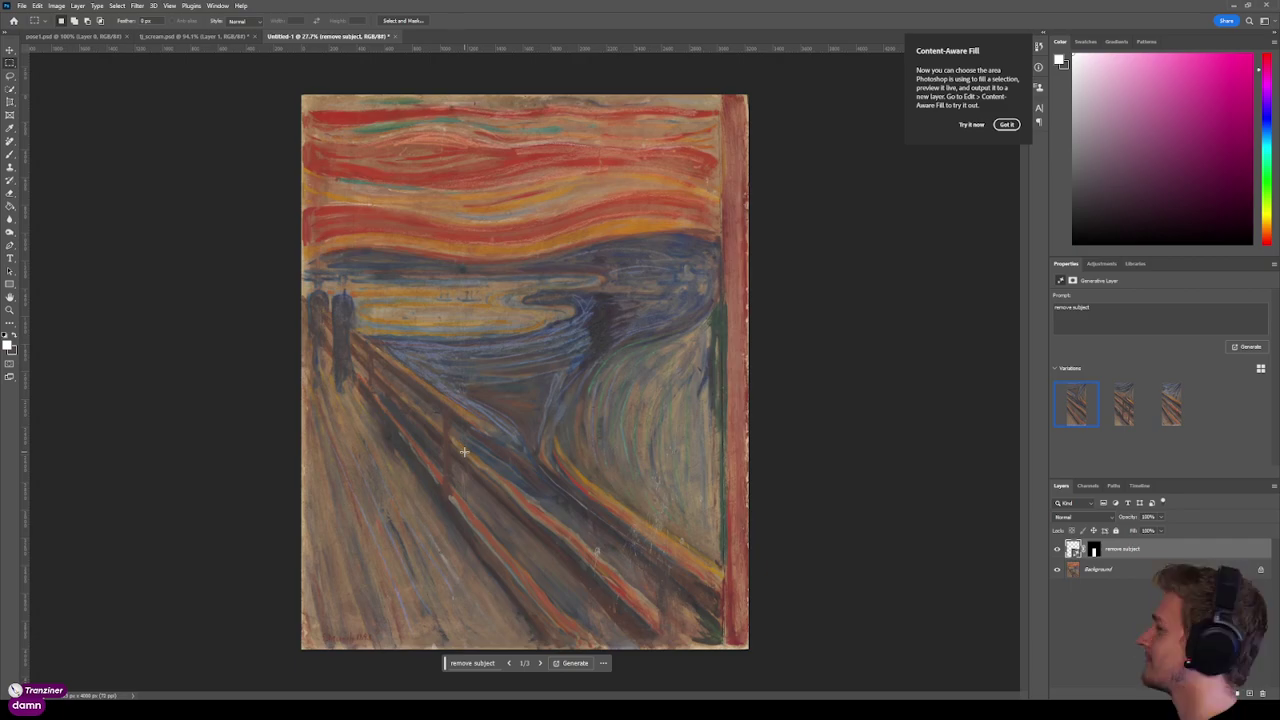
Delete the empty Layer 1 from the cut-out portrait document, and copy the portrait into the painting document as a new layer.
{"action": "left_click", "coordinate": [170, 37]}
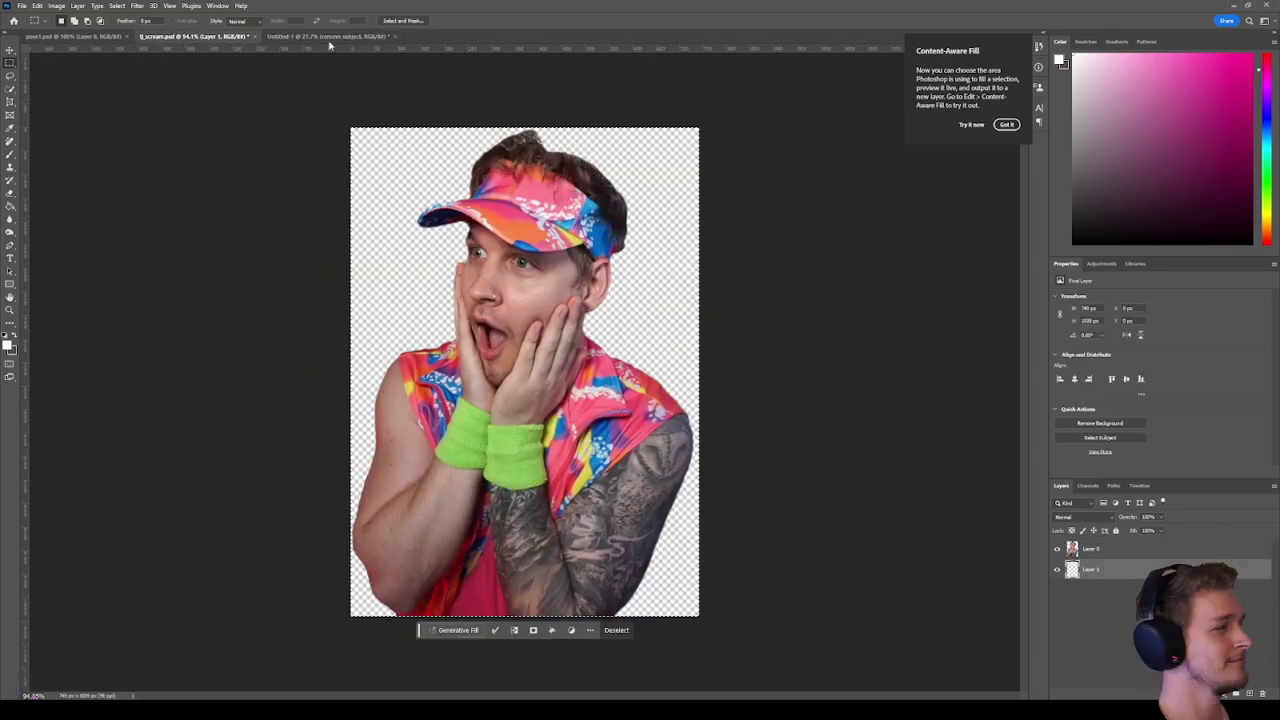
{"action": "key", "text": "ctrl+c"}
{"action": "left_click", "coordinate": [626, 256]}
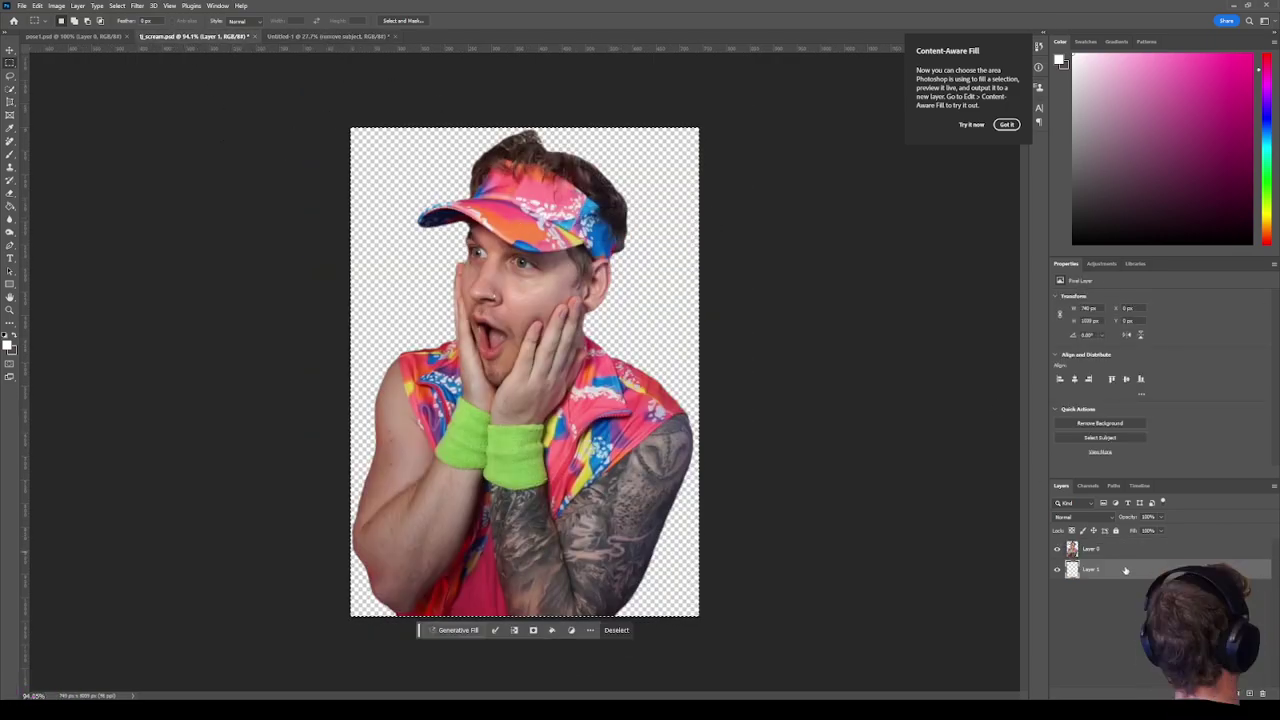
{"action": "left_click_drag", "start_coordinate": [1073, 569], "coordinate": [1262, 693]}
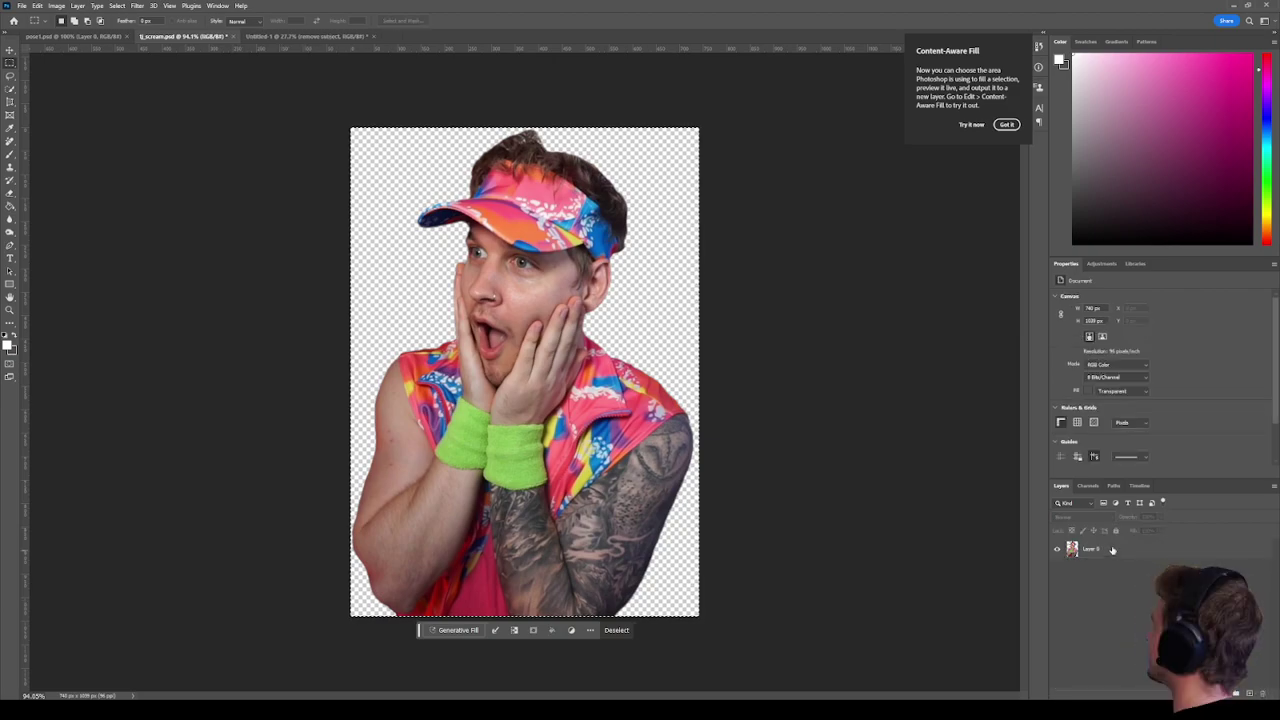
{"action": "left_click", "coordinate": [295, 36]}
{"action": "left_click", "coordinate": [295, 36]}
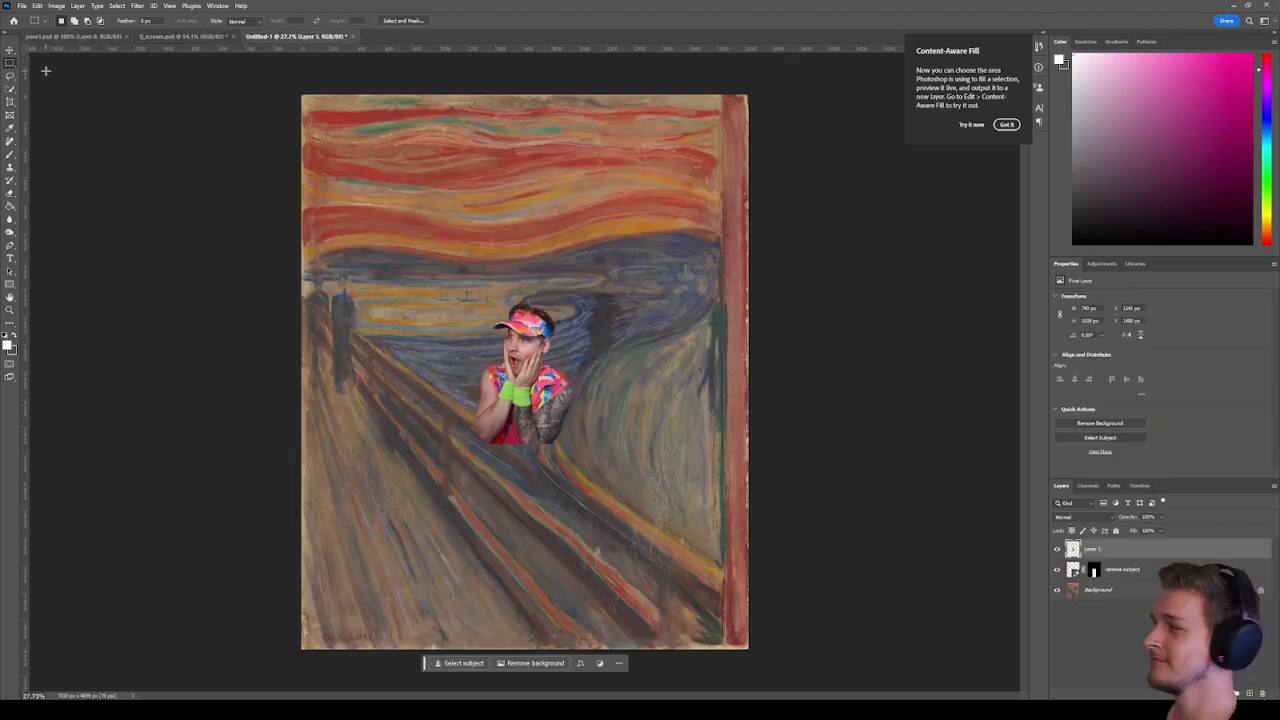
Enlarge the pasted portrait proportionally to about 1990 px wide, standing centred on the painting's lower edge, and apply the transform.
{"action": "key", "text": "ctrl+t"}
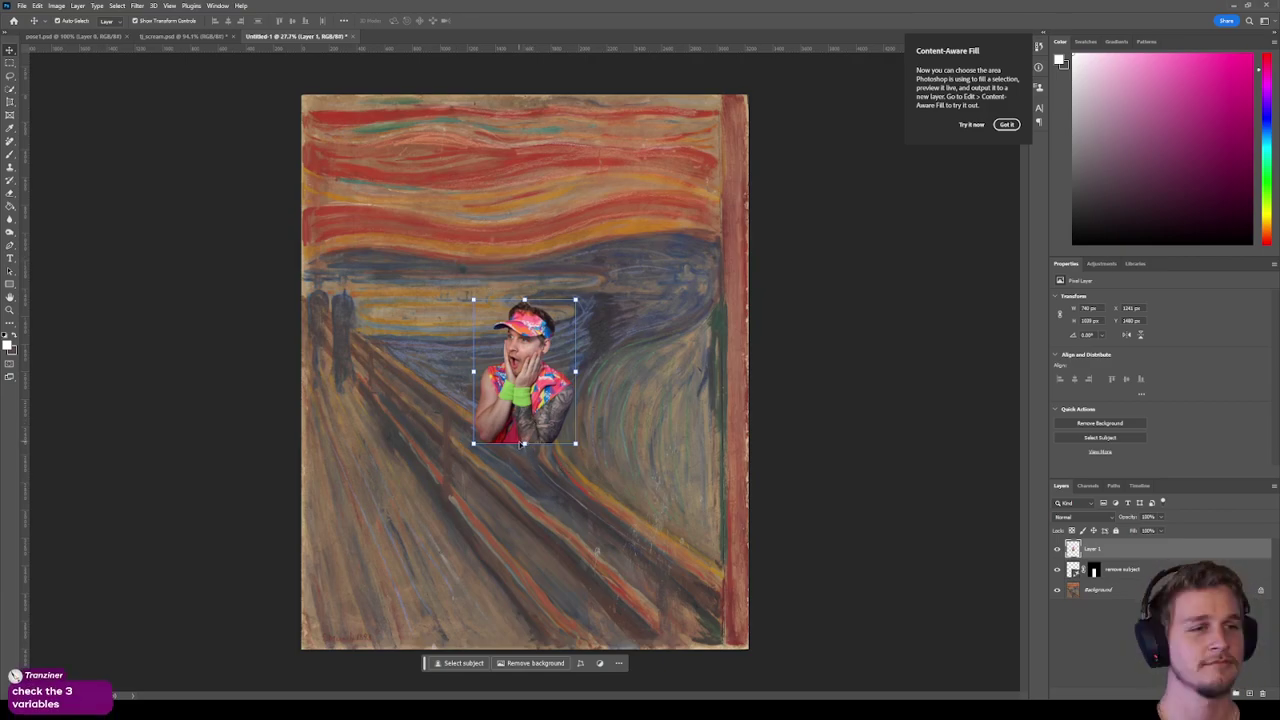
{"action": "left_click_drag", "start_coordinate": [523, 445], "coordinate": [470, 652]}
{"action": "left_click_drag", "start_coordinate": [524, 300], "coordinate": [524, 262]}
{"action": "left_click", "coordinate": [1004, 126]}
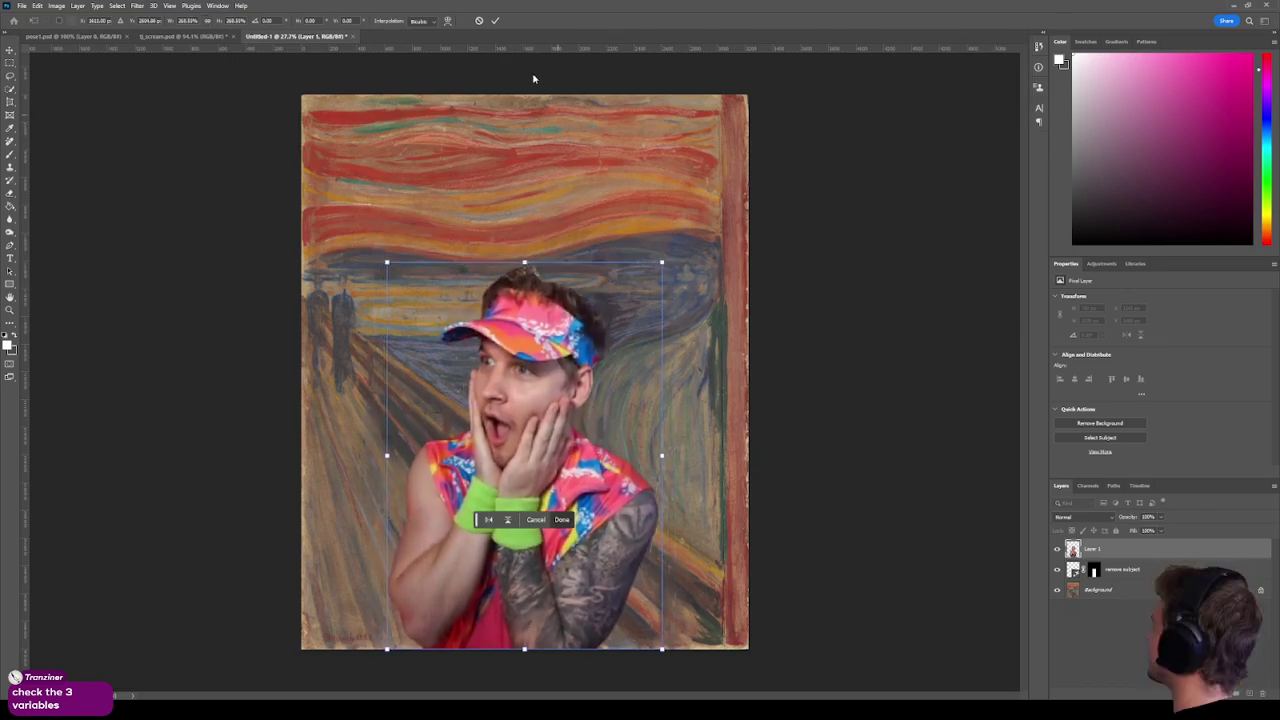
{"action": "left_click", "coordinate": [909, 389]}
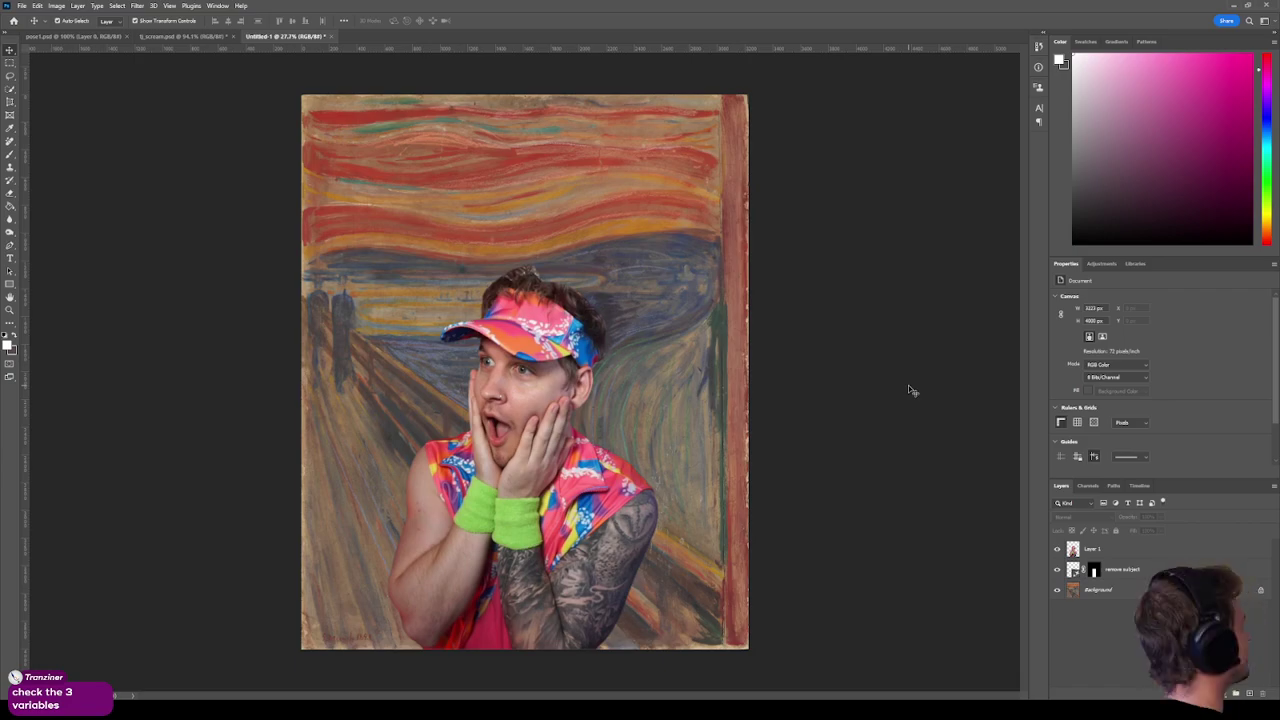
Hide the portrait layer, compare the generated variations of the "remove subject" layer, and choose the third one.
{"action": "left_click", "coordinate": [1137, 578]}
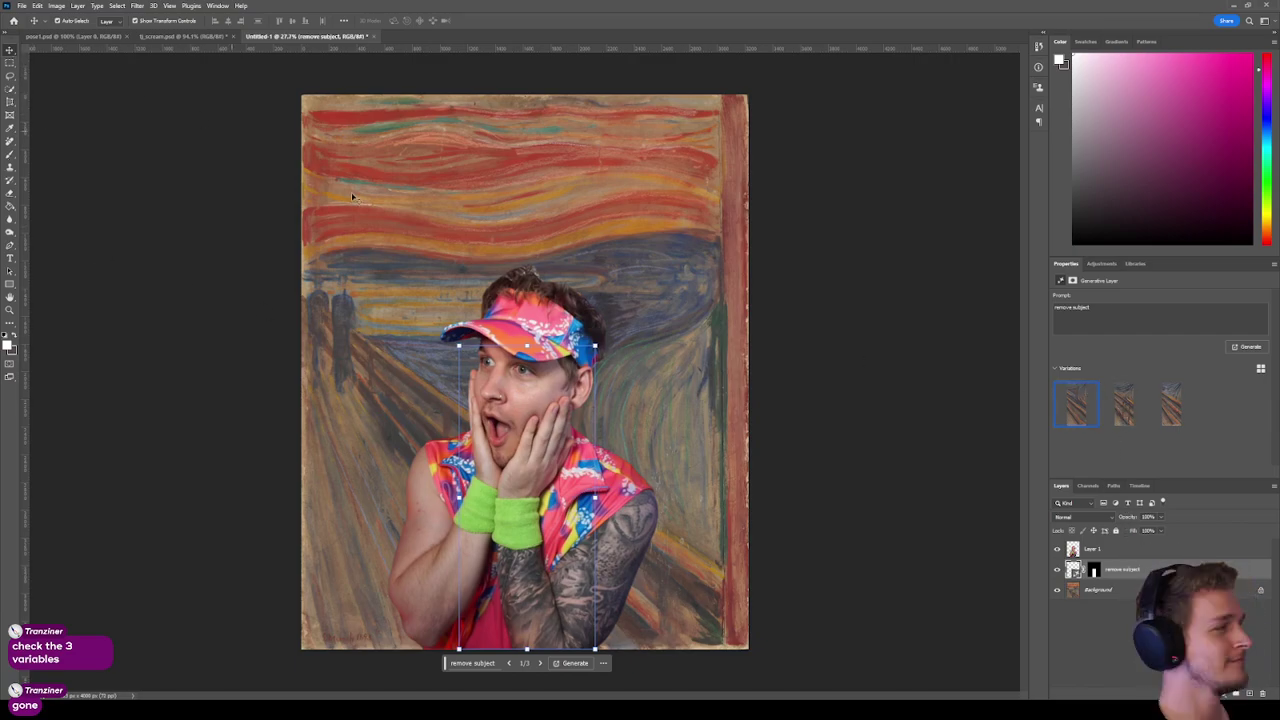
{"action": "mouse_move", "coordinate": [554, 478]}
{"action": "left_mouse_down"}
{"action": "mouse_move", "coordinate": [323, 437]}
{"action": "mouse_move", "coordinate": [267, 455]}
{"action": "mouse_move", "coordinate": [550, 455]}
{"action": "left_mouse_up"}
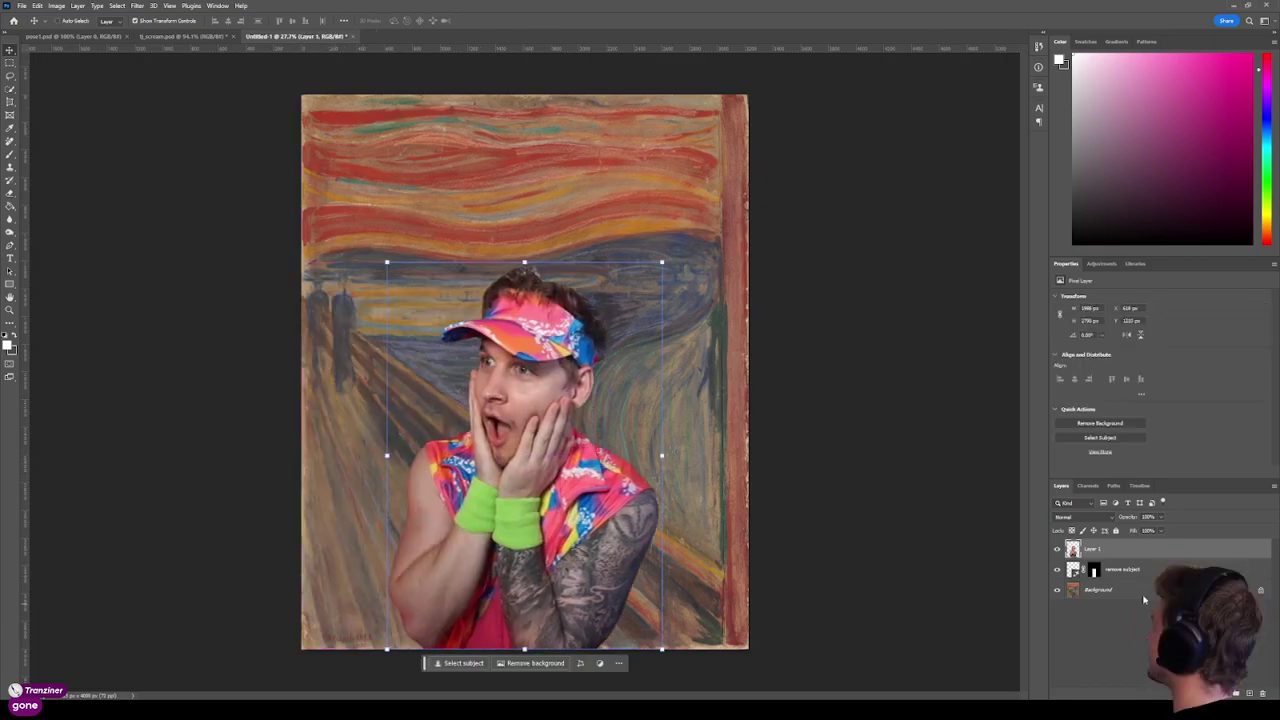
{"action": "left_click", "coordinate": [1057, 550]}
{"action": "left_click", "coordinate": [1110, 569]}
{"action": "left_click", "coordinate": [1122, 408]}
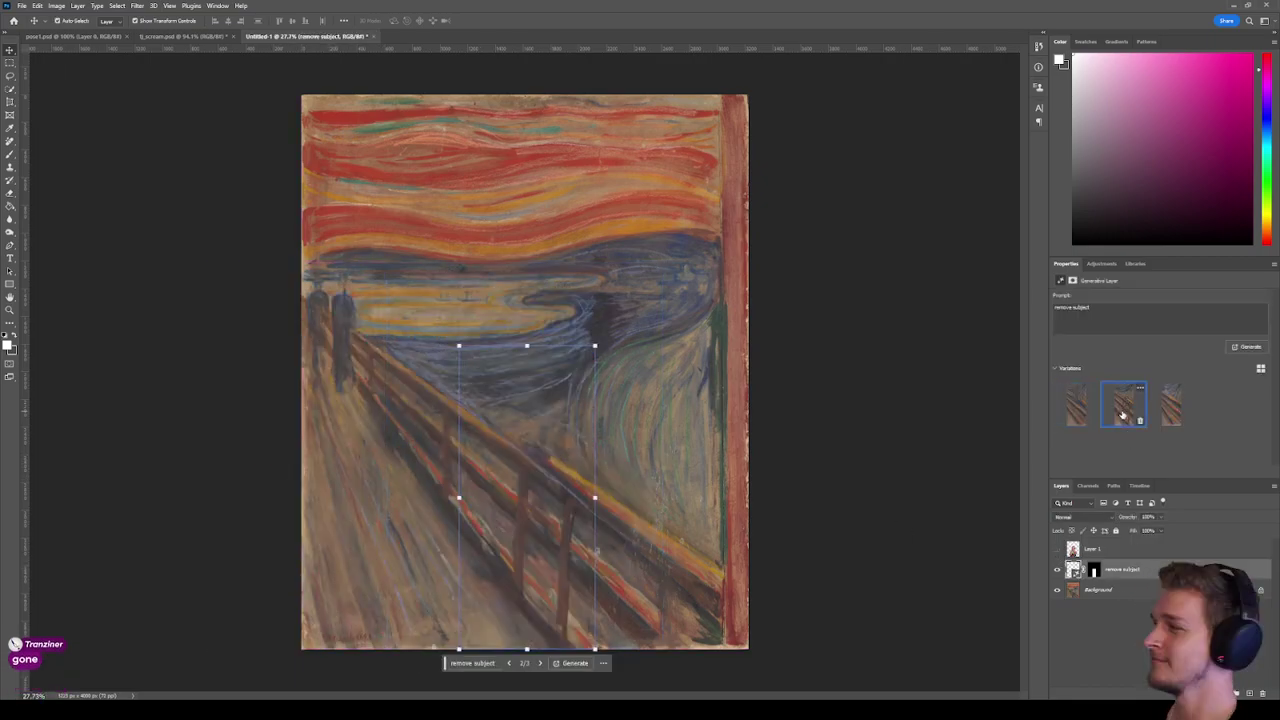
{"action": "left_click", "coordinate": [1162, 406]}
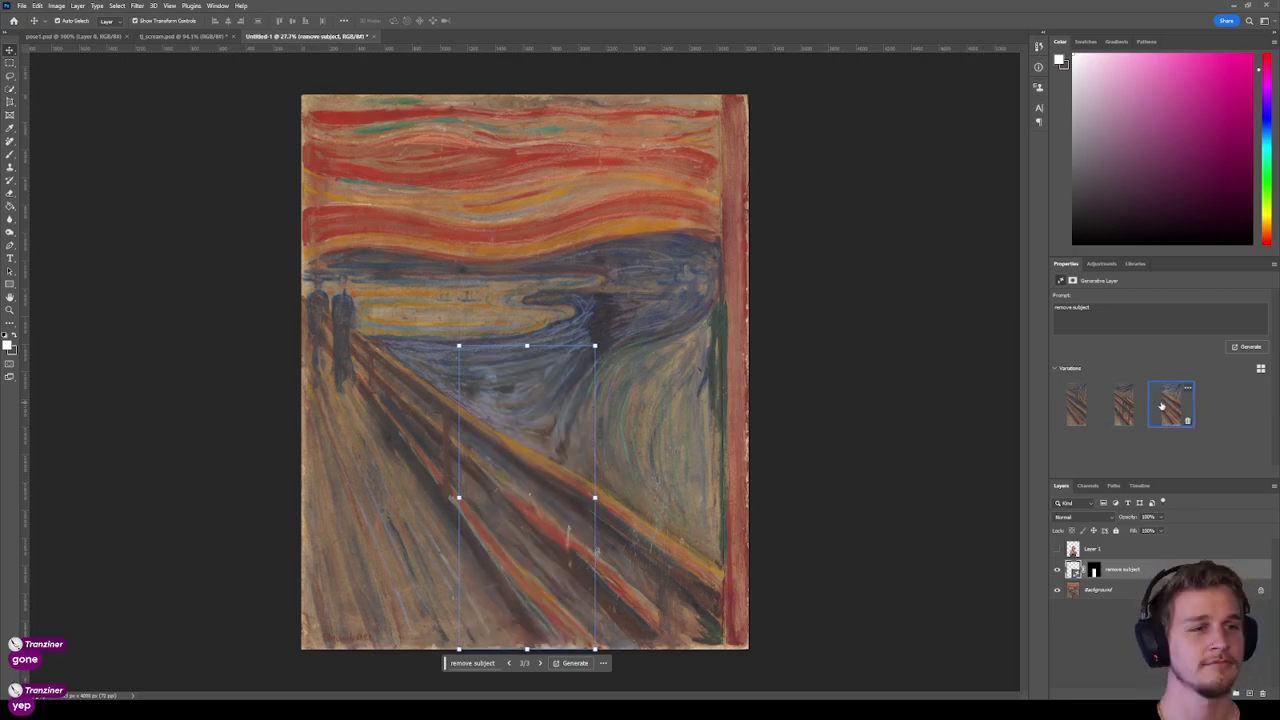
{"action": "left_click", "coordinate": [1076, 405]}
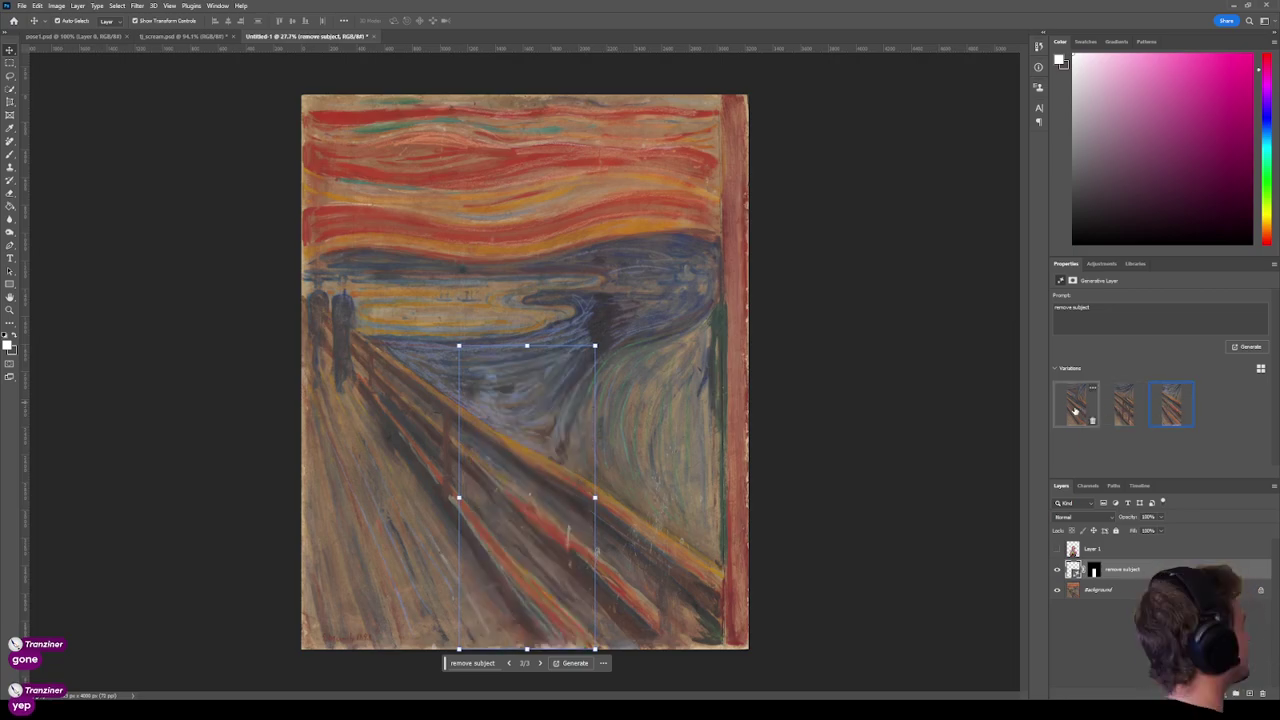
{"action": "left_click", "coordinate": [1162, 406]}
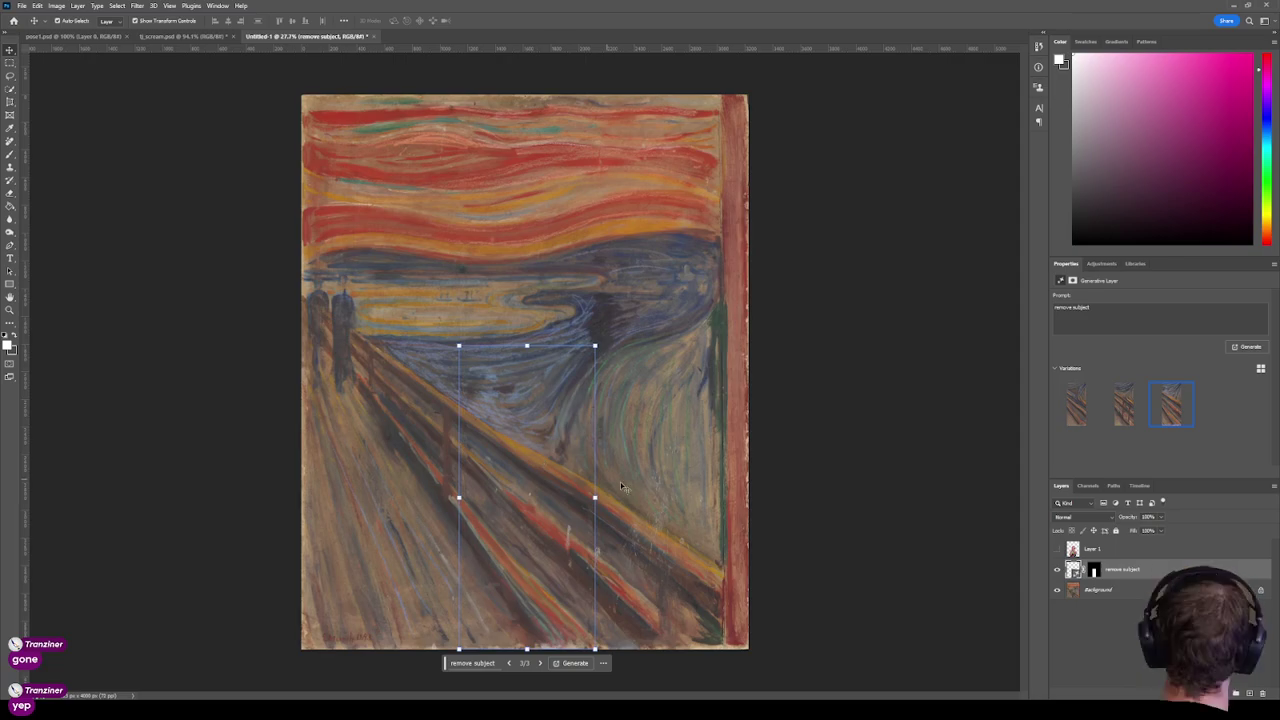
{"action": "left_click", "coordinate": [808, 506]}
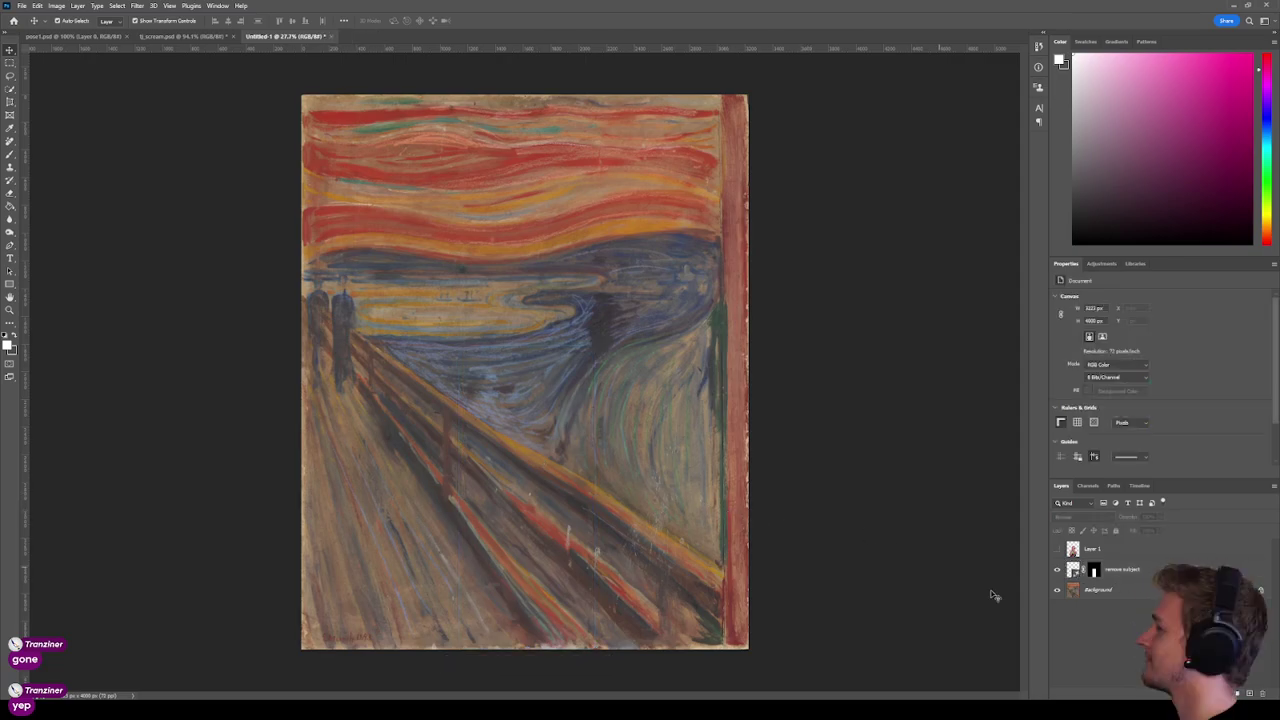
{"action": "left_click", "coordinate": [1133, 570]}
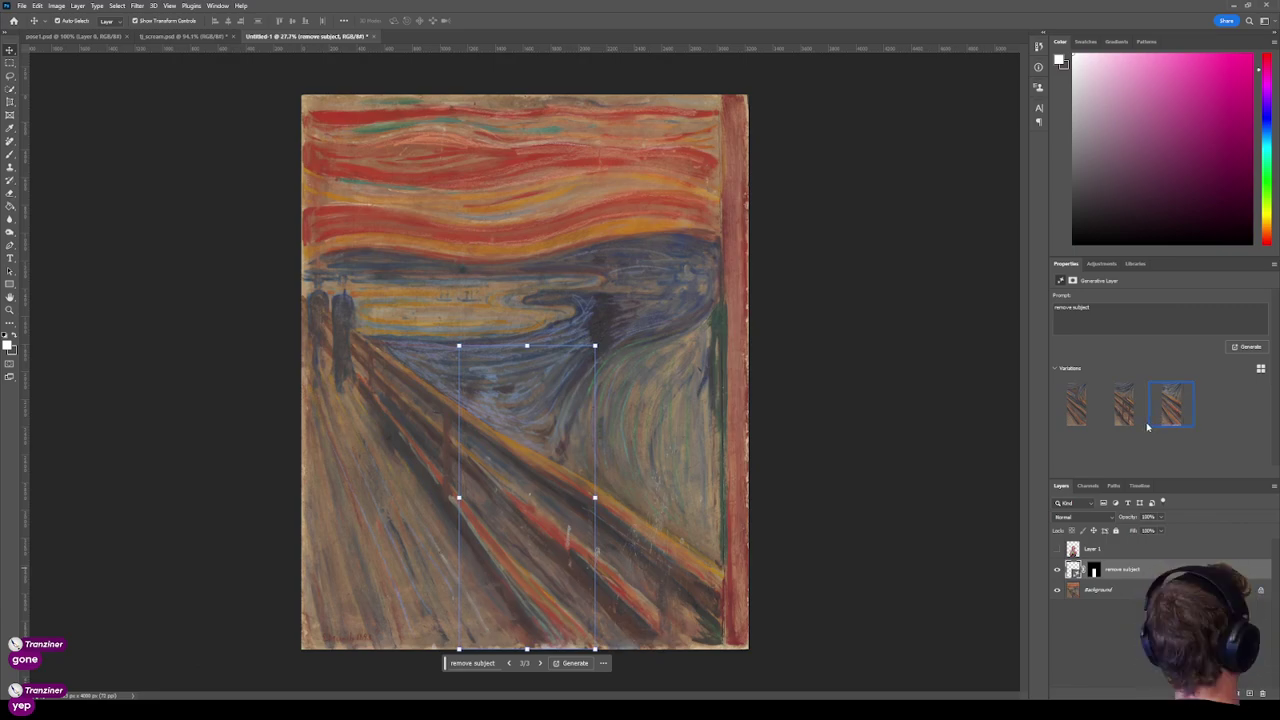
{"action": "left_click", "coordinate": [1082, 407]}
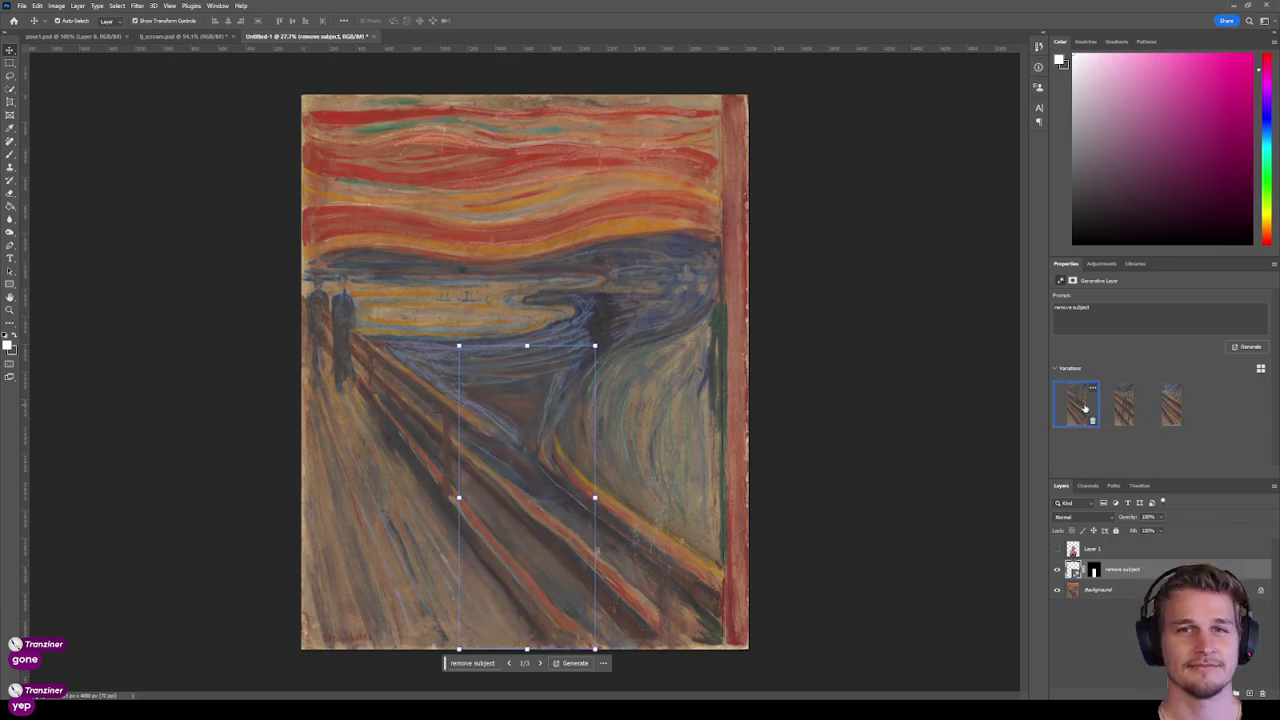
{"action": "left_click", "coordinate": [1170, 407]}
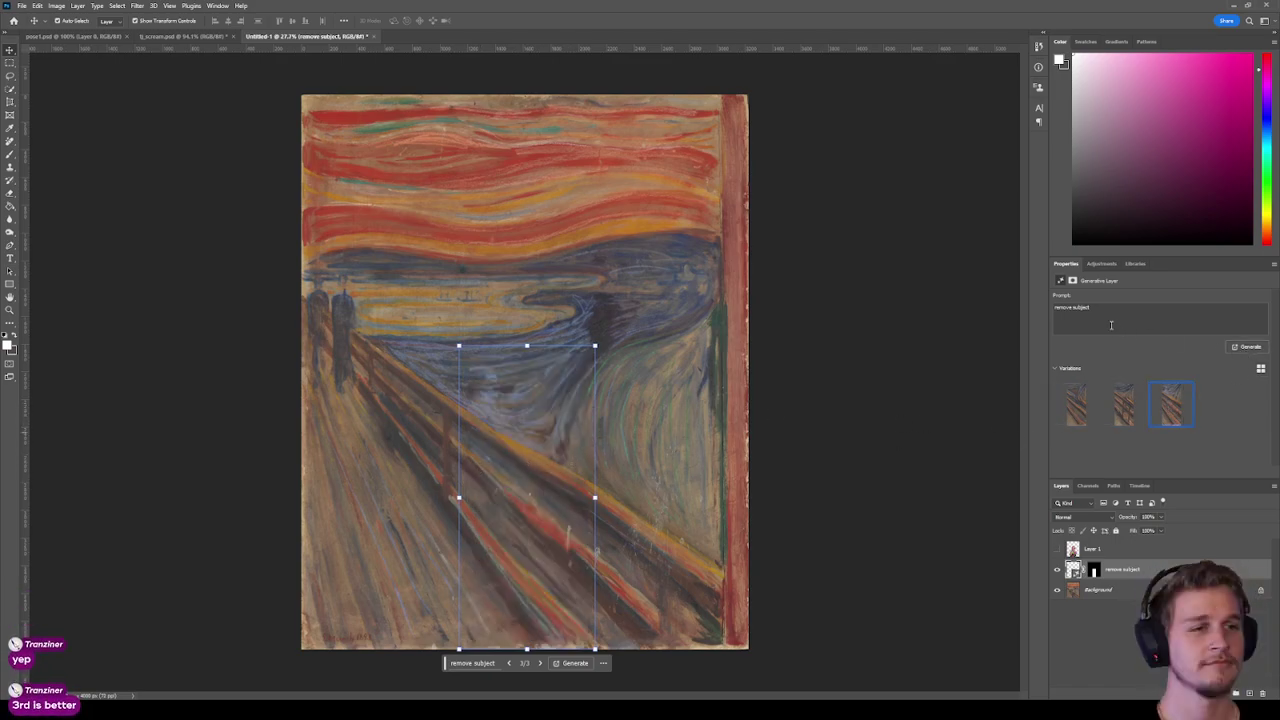
Preview the portrait layer over the new background, hide it again, and check the separate portrait document before returning to the painting.
{"action": "left_click_drag", "start_coordinate": [1092, 308], "coordinate": [1048, 304]}
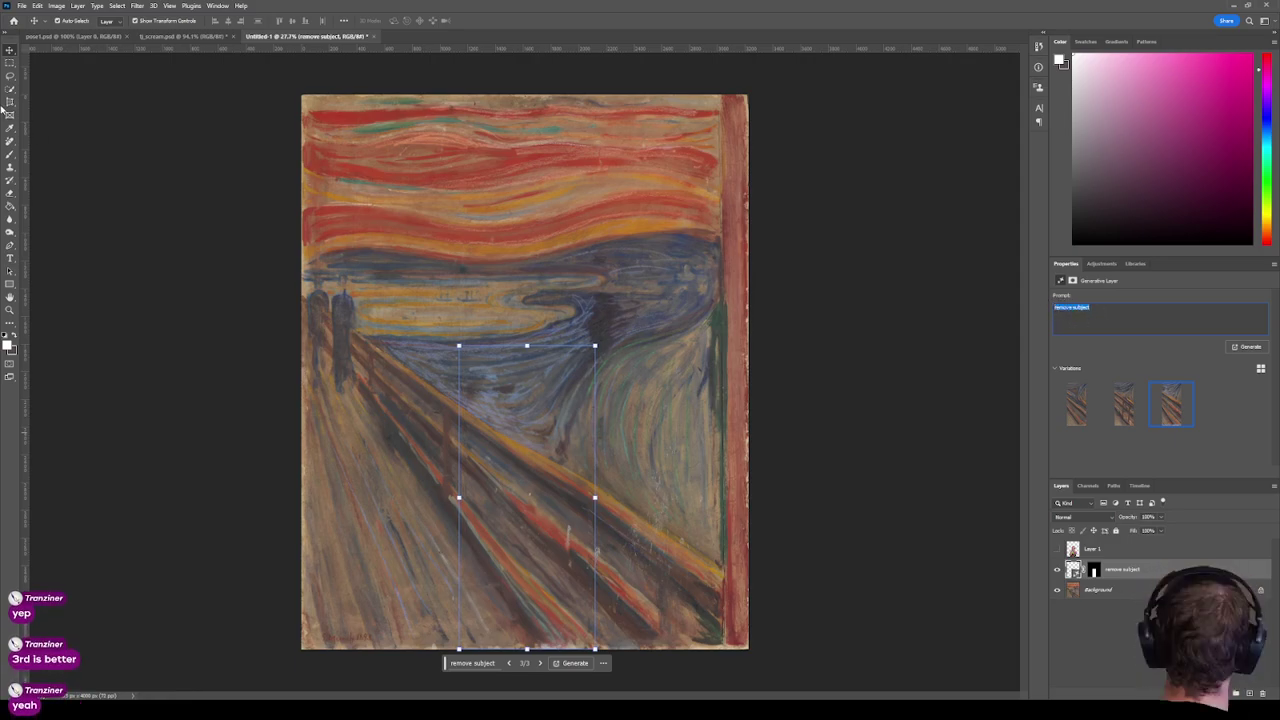
{"action": "left_click", "coordinate": [10, 62]}
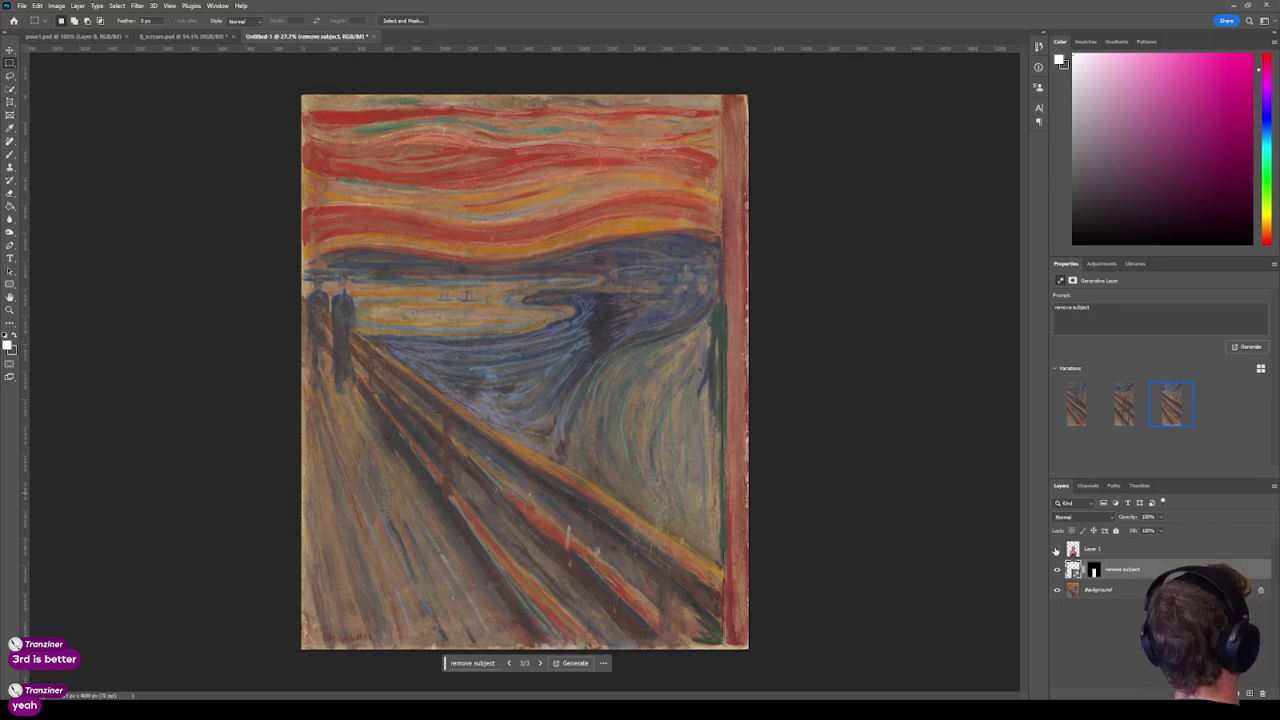
{"action": "left_click", "coordinate": [1056, 550]}
{"action": "left_click", "coordinate": [1056, 550]}
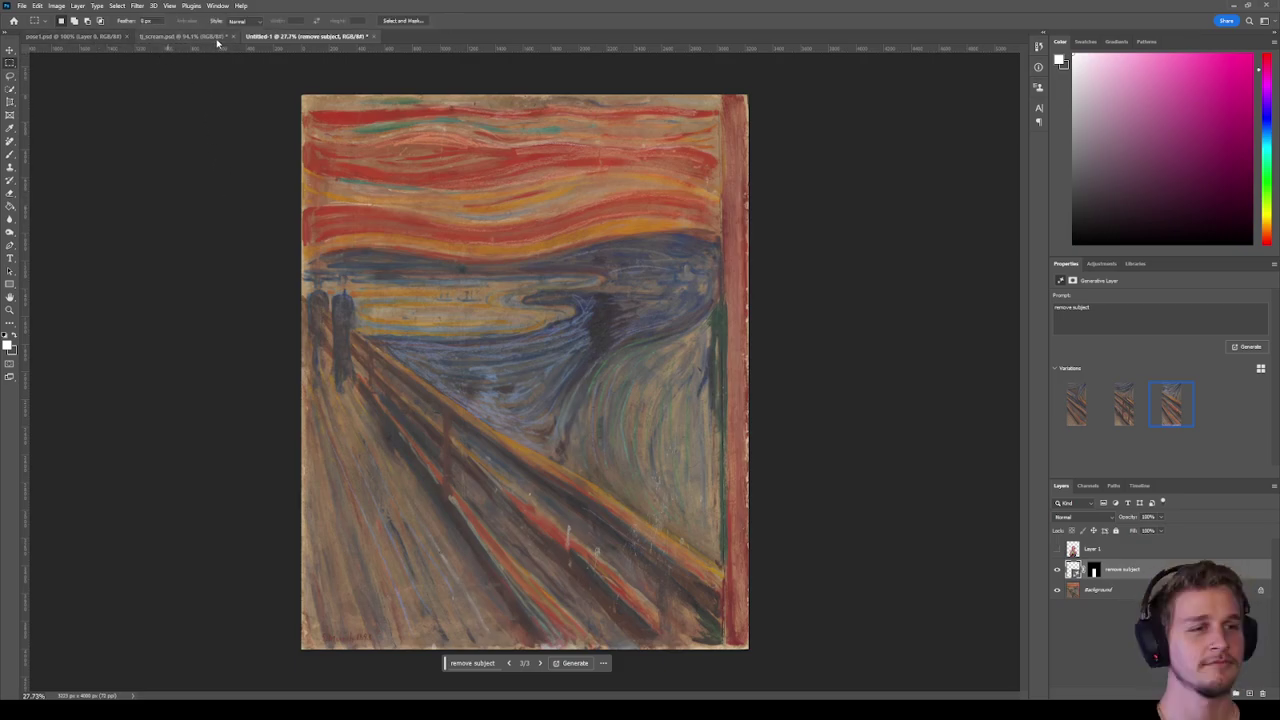
{"action": "left_click", "coordinate": [176, 37]}
{"action": "left_click", "coordinate": [305, 37]}
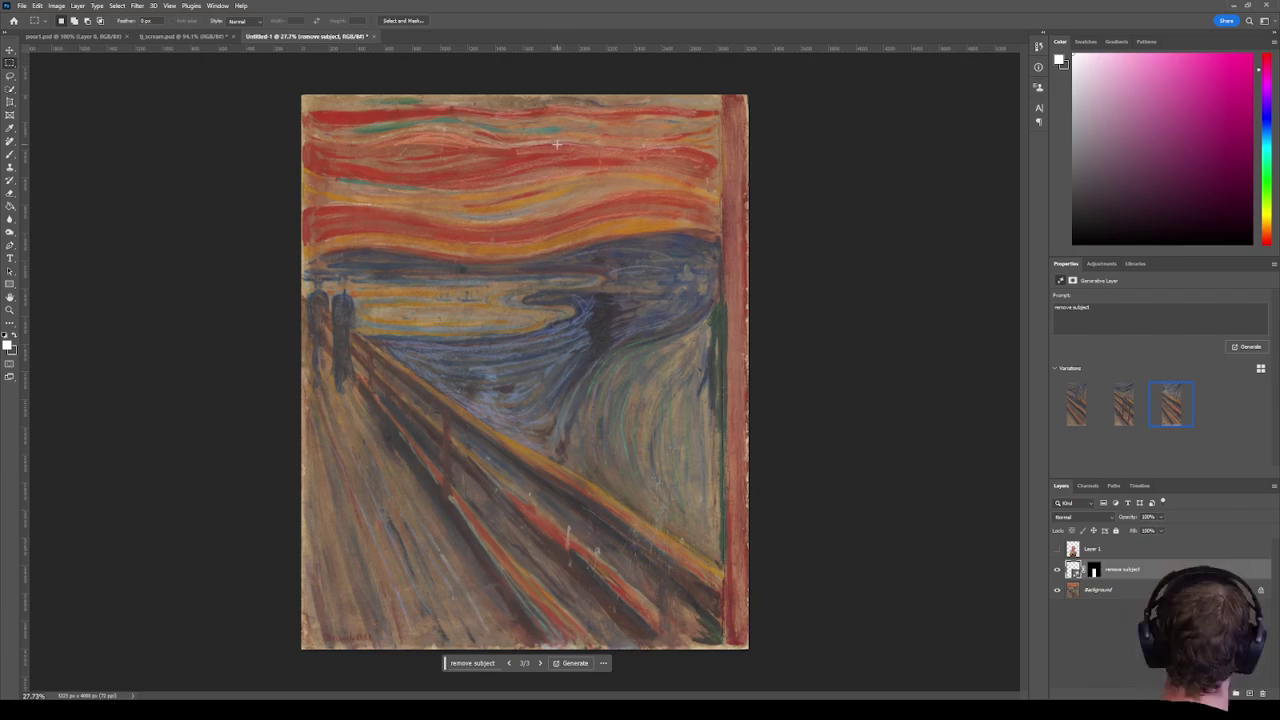
Switch to the separate cut-out portrait document and select its Layer 0 for filtering.
{"action": "left_click", "coordinate": [185, 37]}
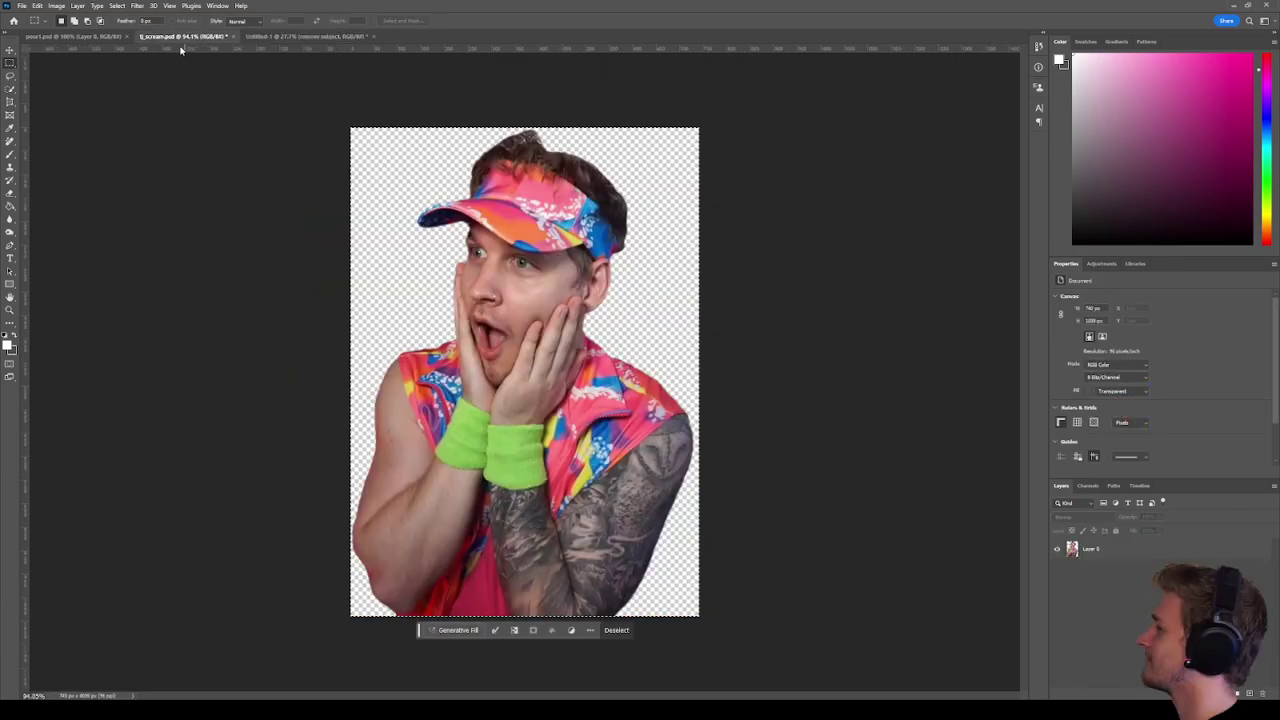
{"action": "left_click", "coordinate": [137, 6]}
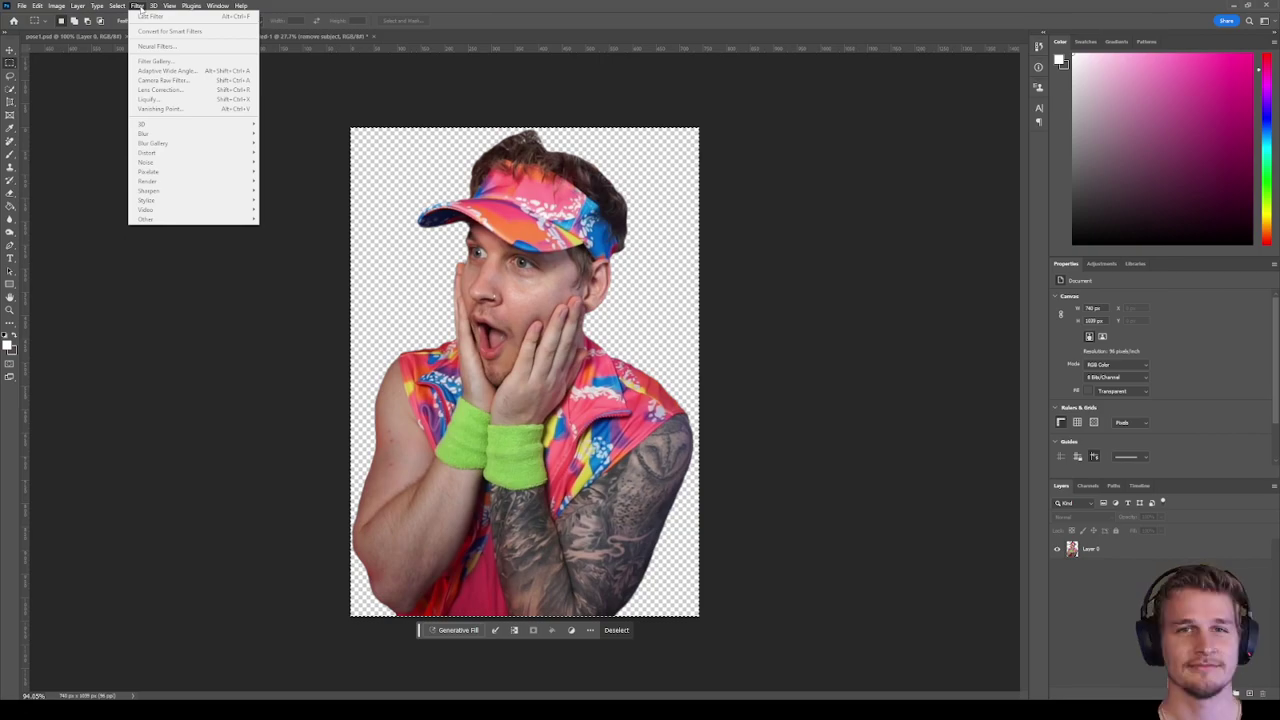
{"action": "left_click", "coordinate": [138, 7]}
{"action": "left_click", "coordinate": [1136, 546]}
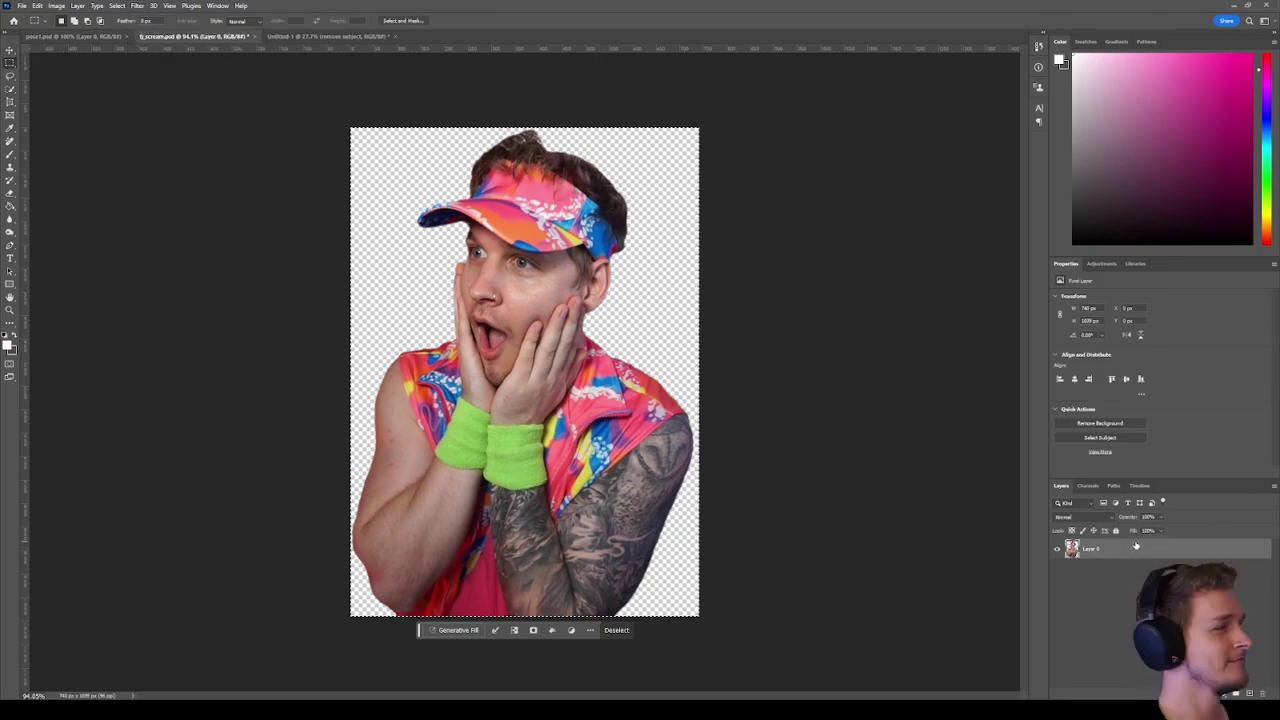
Look through the available and wait-listed Neural Filters for the portrait layer, and leave without applying any.
{"action": "left_click", "coordinate": [137, 6]}
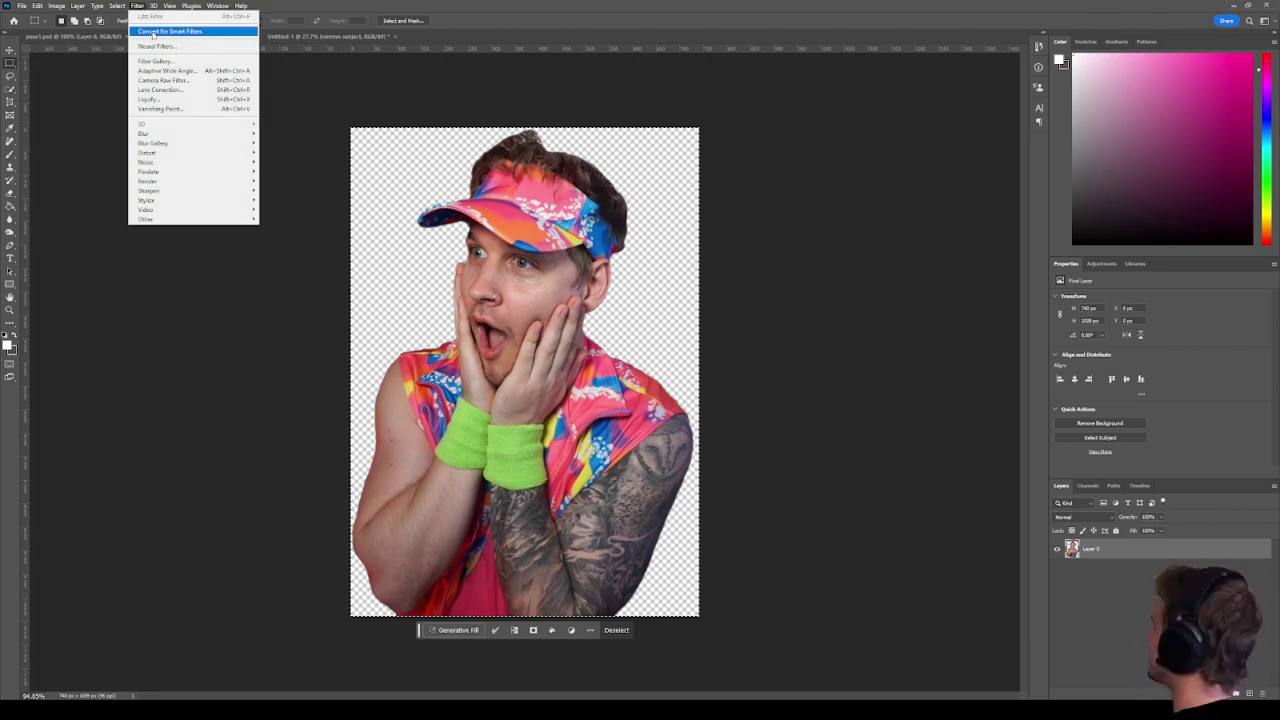
{"action": "left_click", "coordinate": [156, 46]}
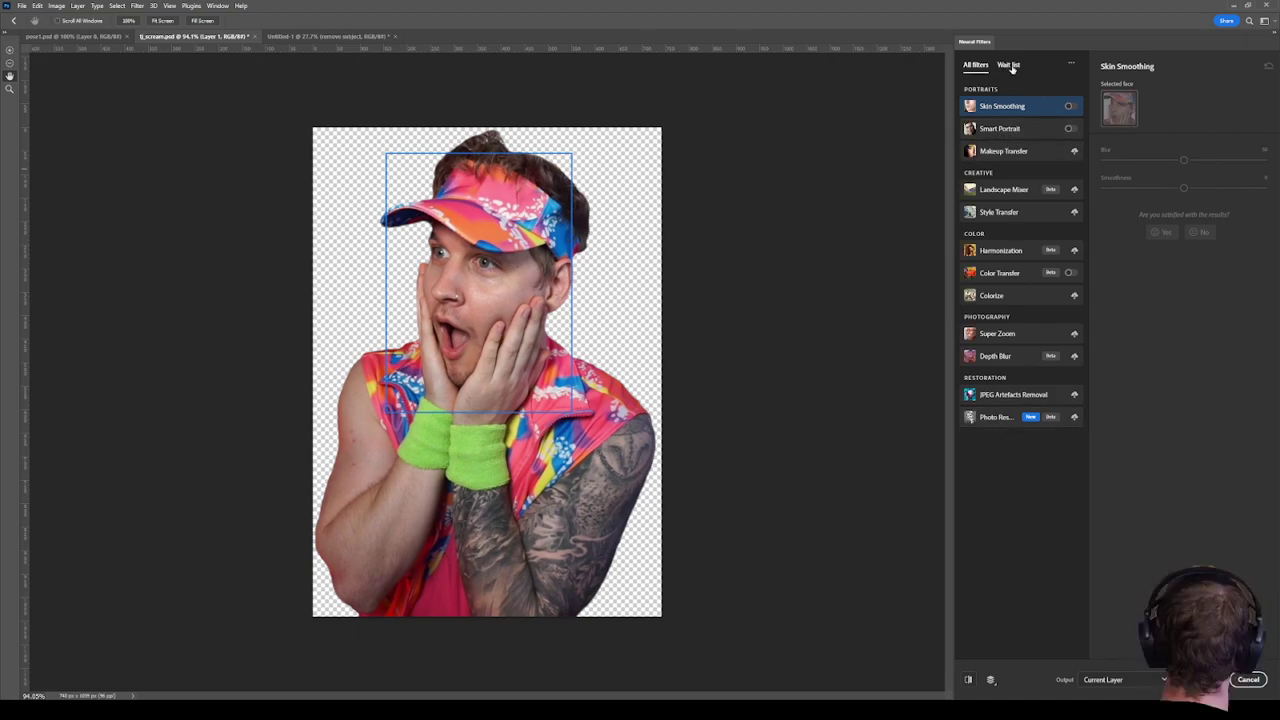
{"action": "left_click", "coordinate": [1010, 66]}
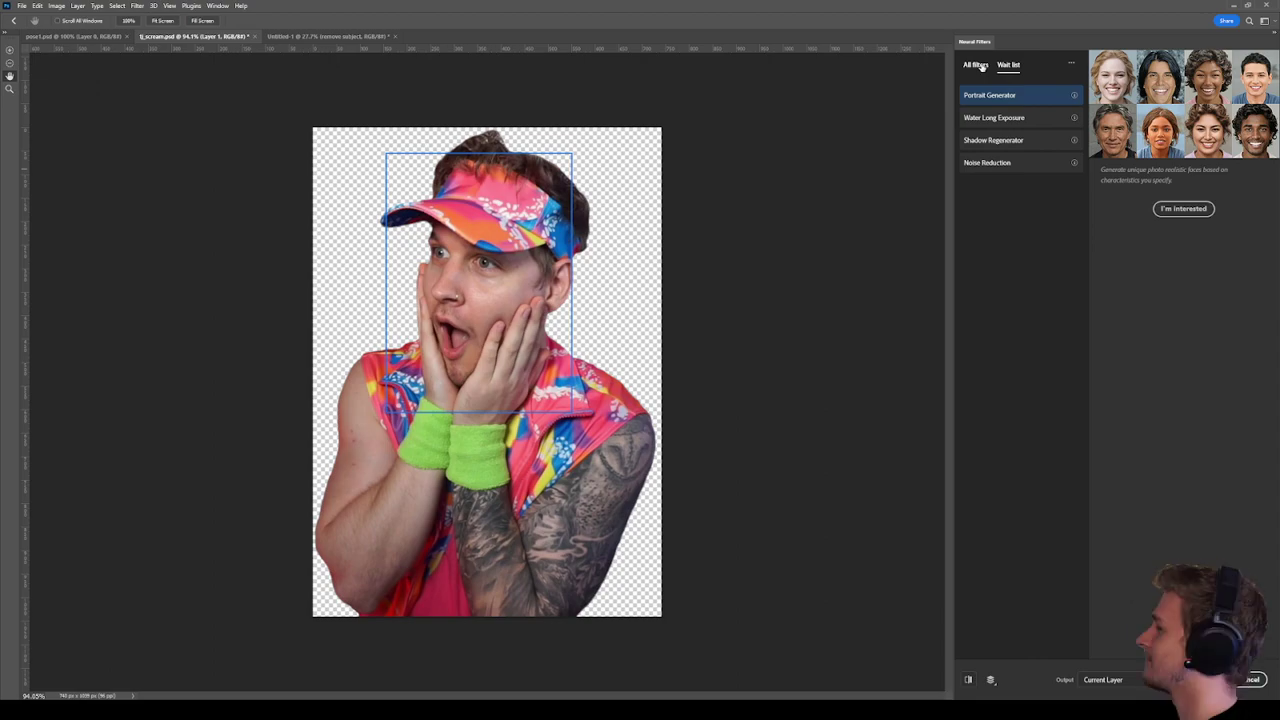
{"action": "left_click", "coordinate": [978, 66]}
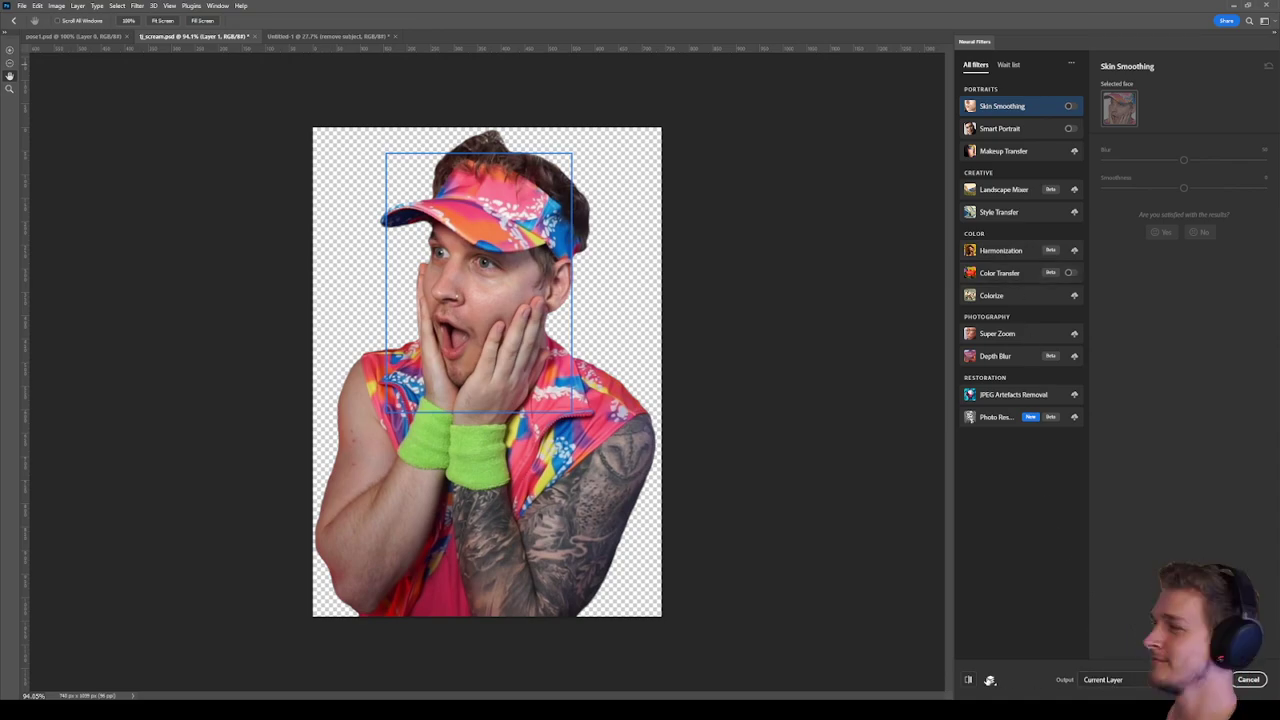
{"action": "left_click", "coordinate": [992, 681]}
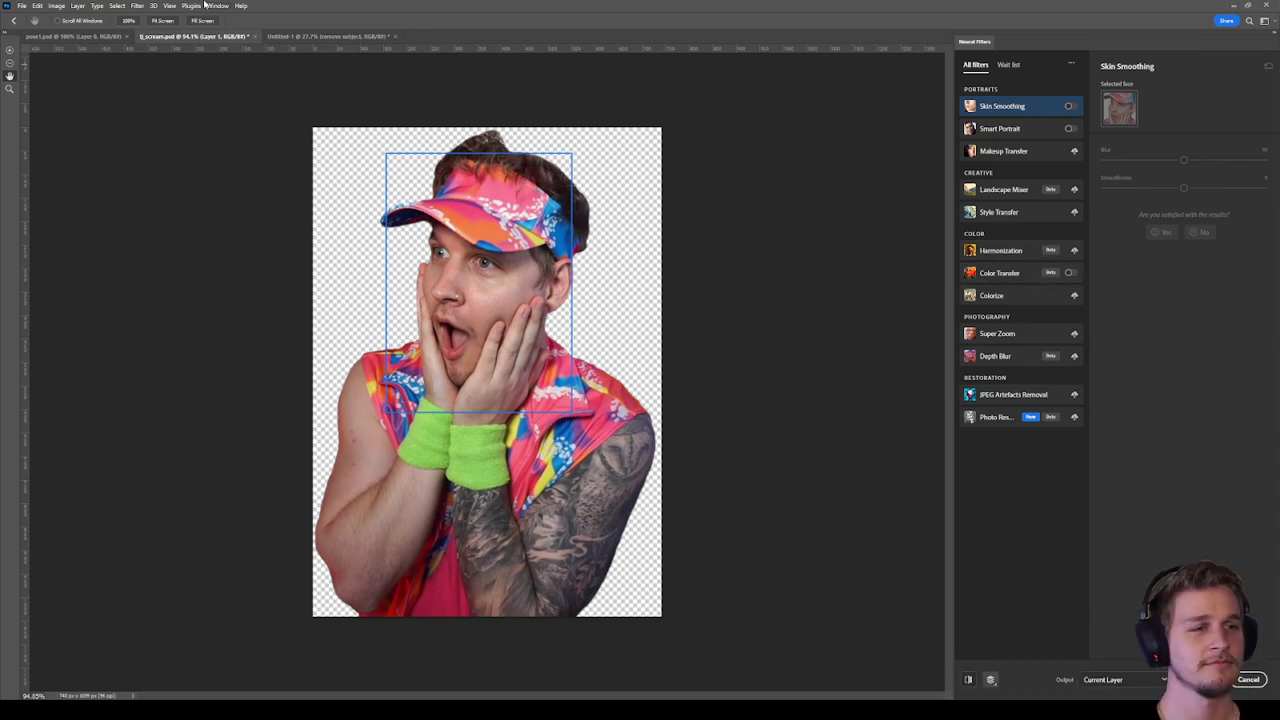
{"action": "left_click", "coordinate": [138, 5]}
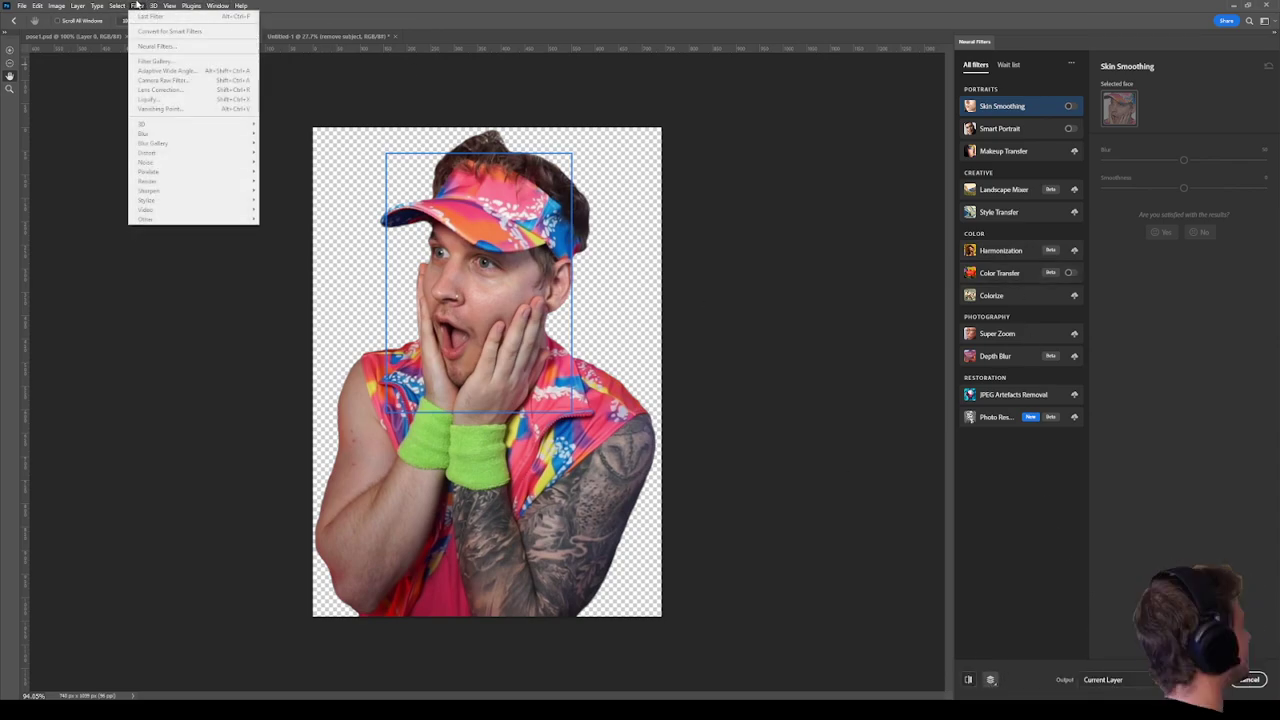
{"action": "mouse_move", "coordinate": [217, 5]}
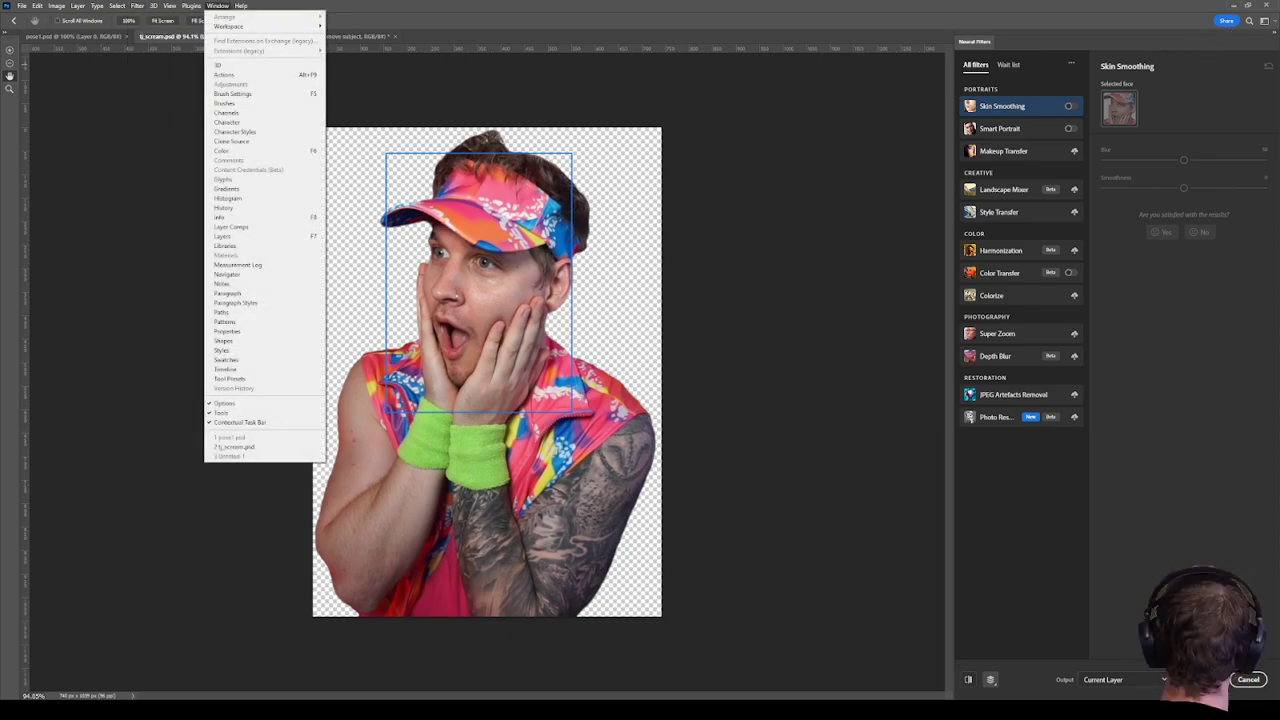
{"action": "key", "text": "Escape"}
{"action": "key", "text": "Escape"}
{"action": "left_click", "coordinate": [138, 5]}
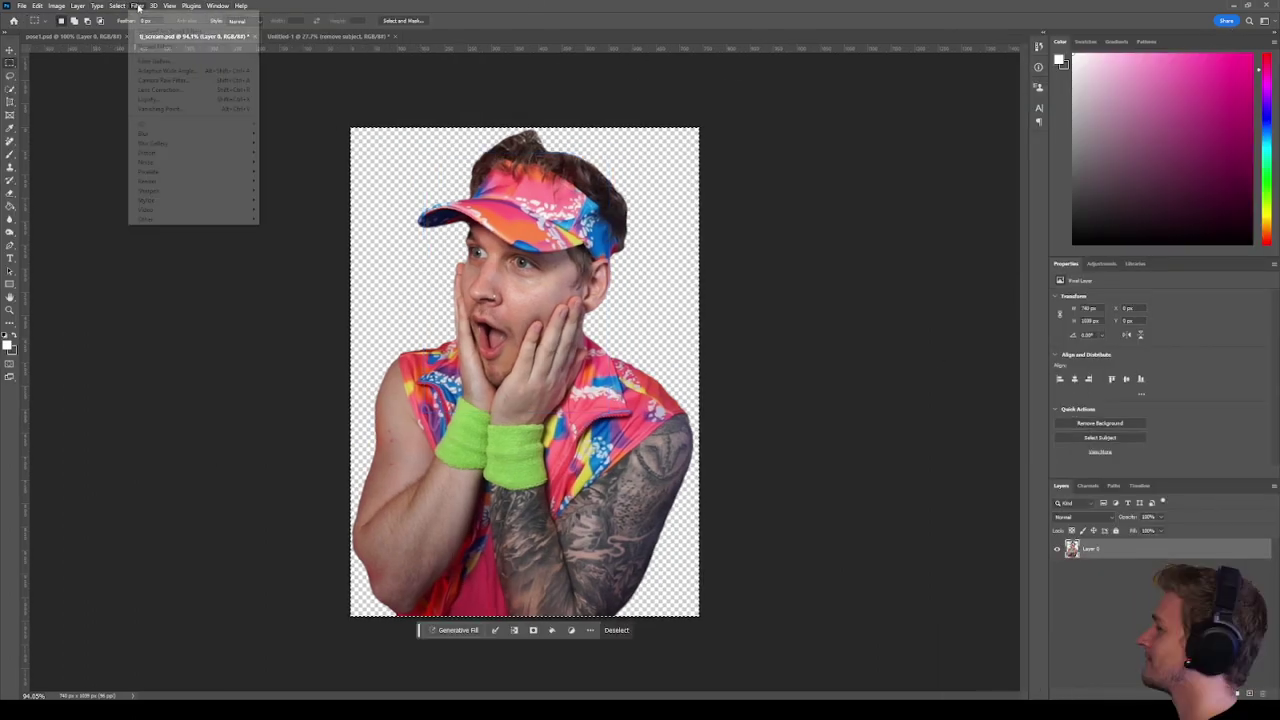
{"action": "left_click", "coordinate": [158, 64]}
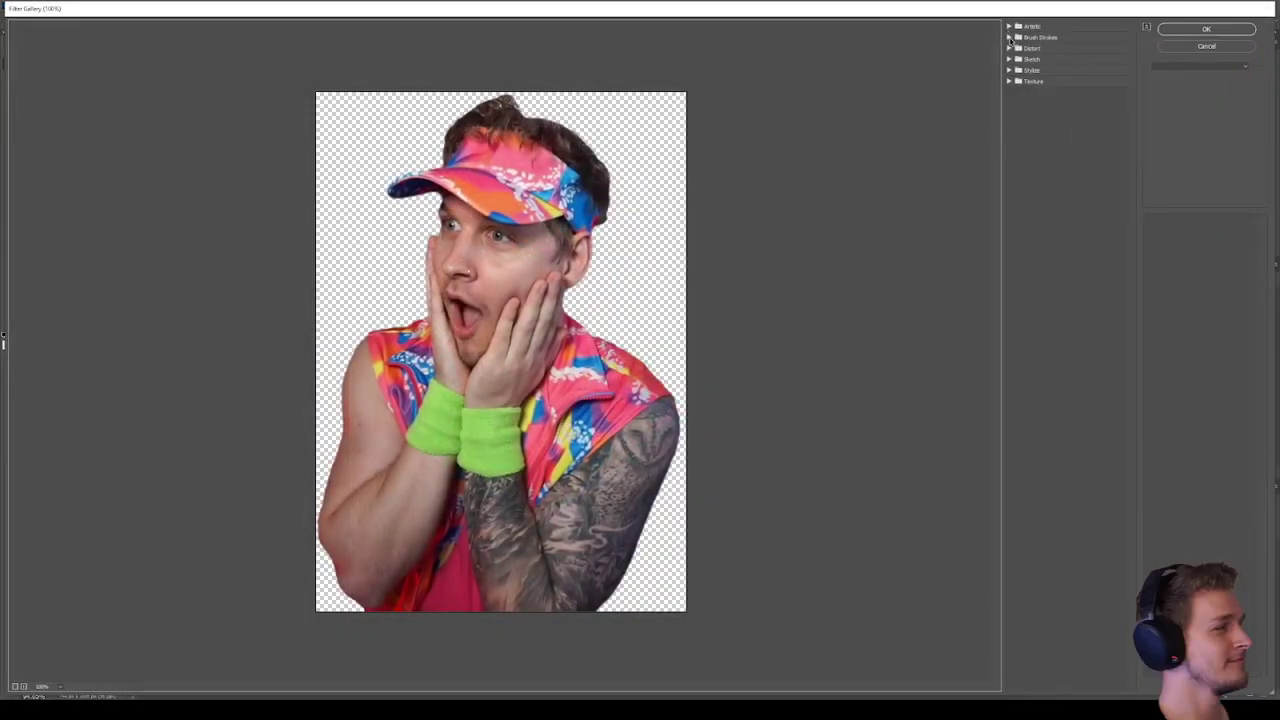
{"action": "left_click", "coordinate": [1206, 46]}
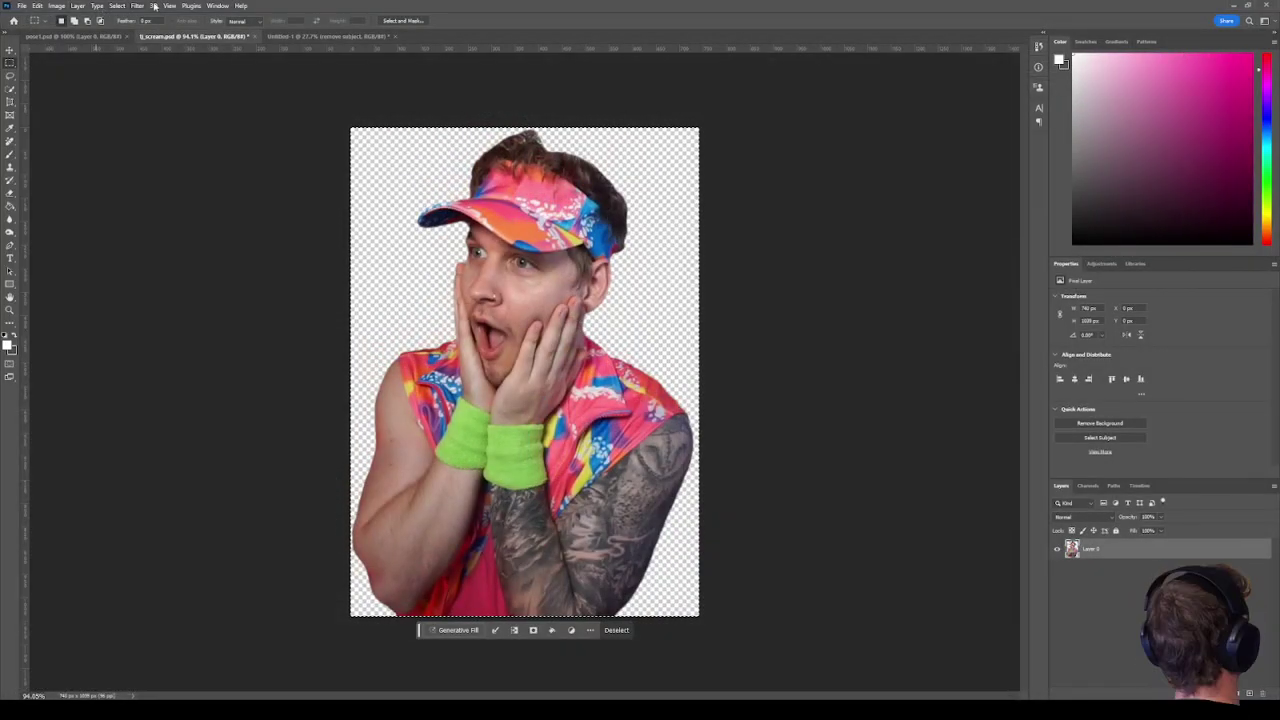
{"action": "left_click", "coordinate": [117, 5]}
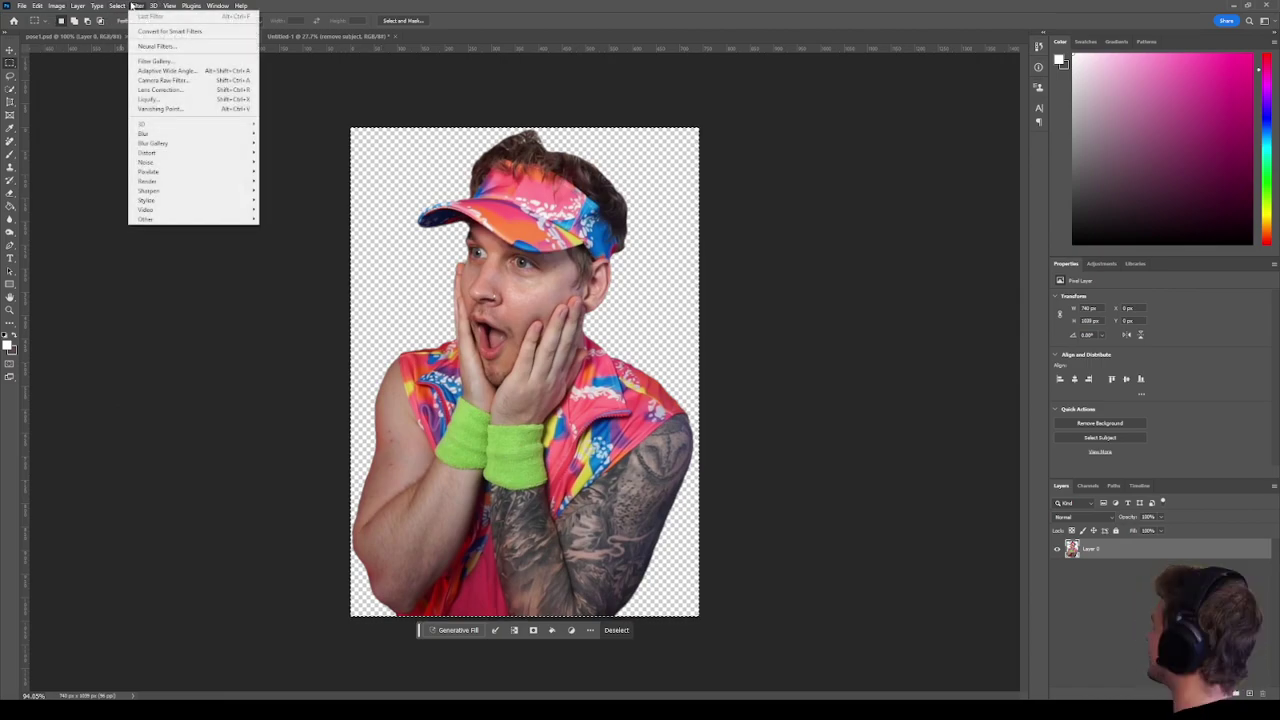
{"action": "left_click", "coordinate": [156, 35]}
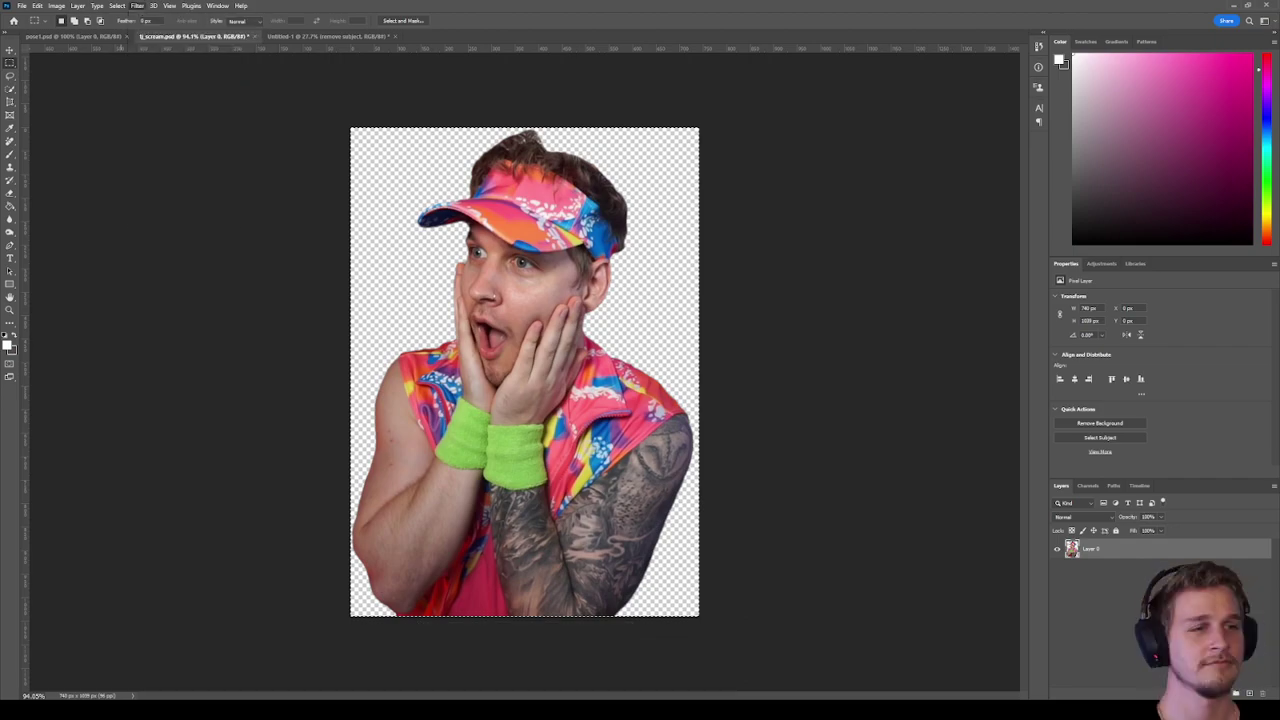
Switch to a private Firefox window and search the web for "photoshop neural filter edvard munch".
{"action": "left_click_drag", "start_coordinate": [717, 244], "coordinate": [757, 241]}
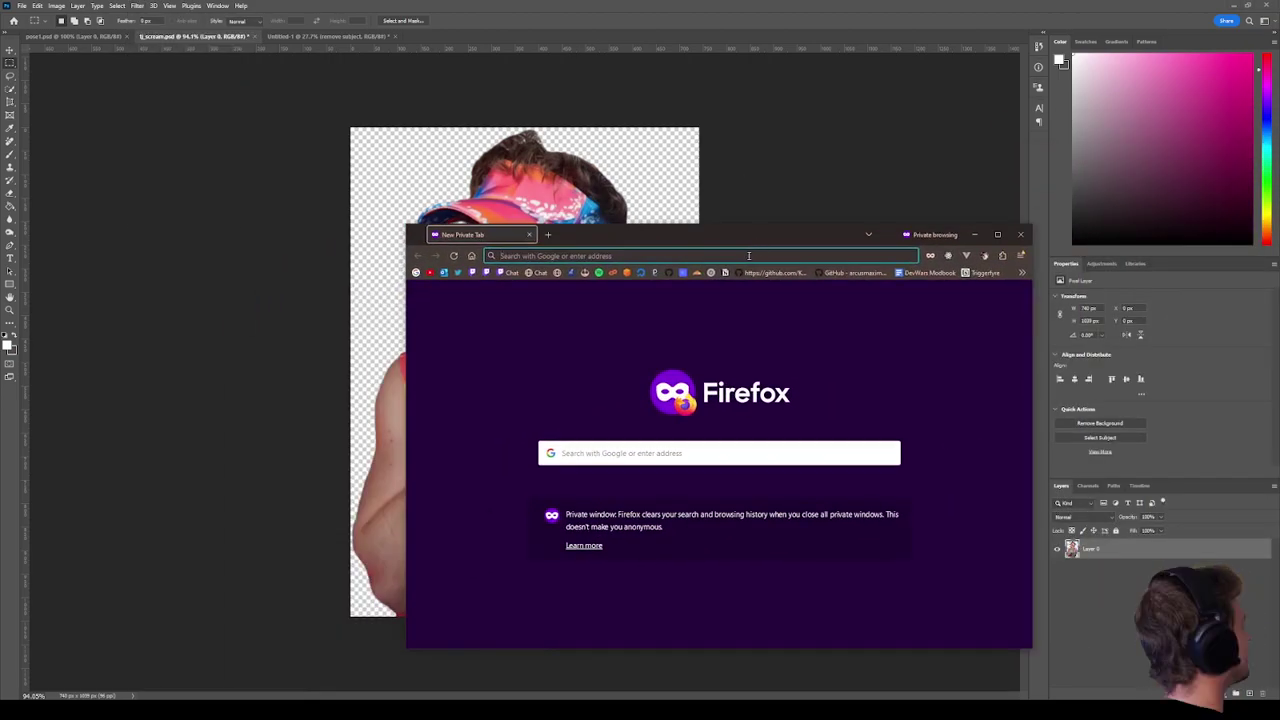
{"action": "type", "text": "photoshop ne"}
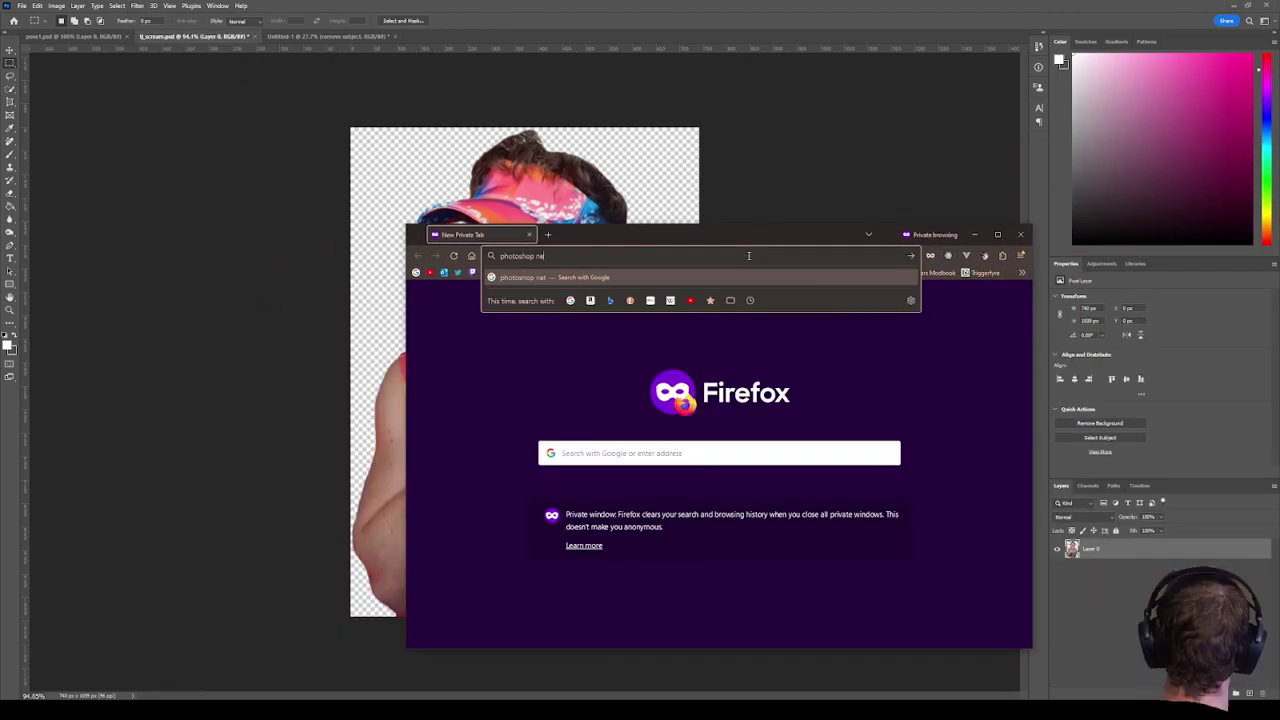
{"action": "type", "text": "ural filter"}
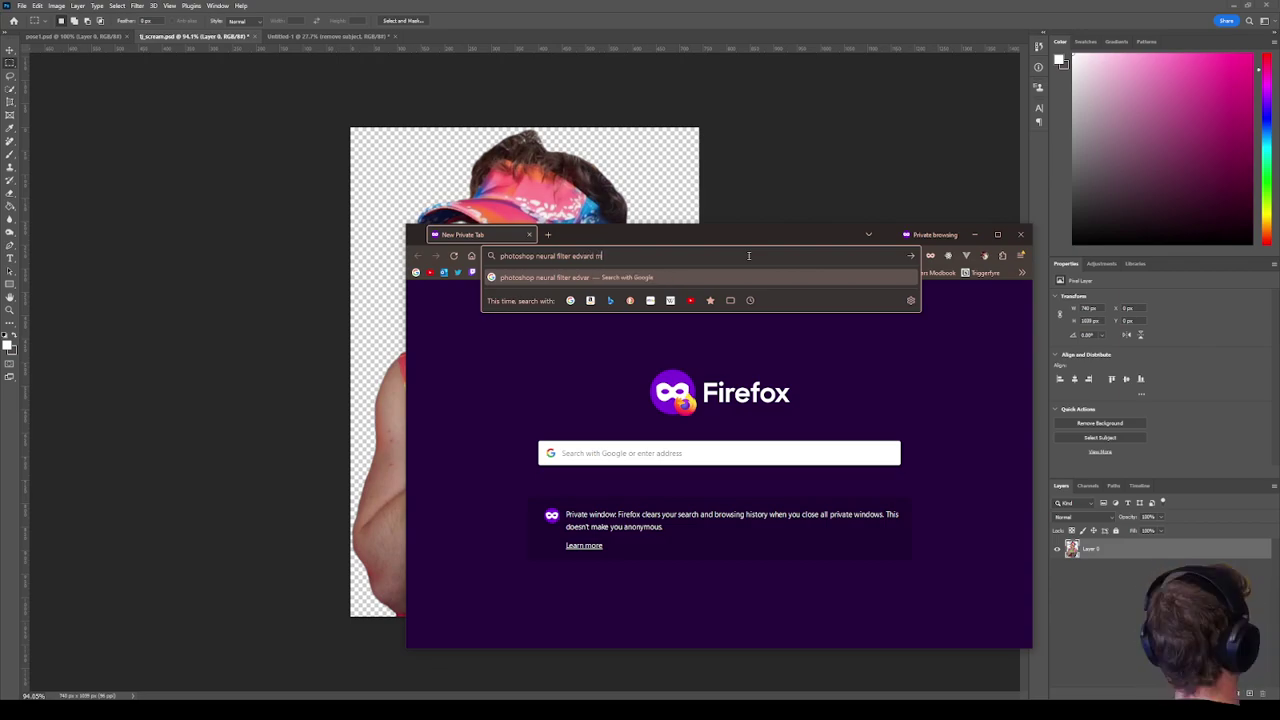
{"action": "type", "text": "edvard munch"}
{"action": "key", "text": "Return"}
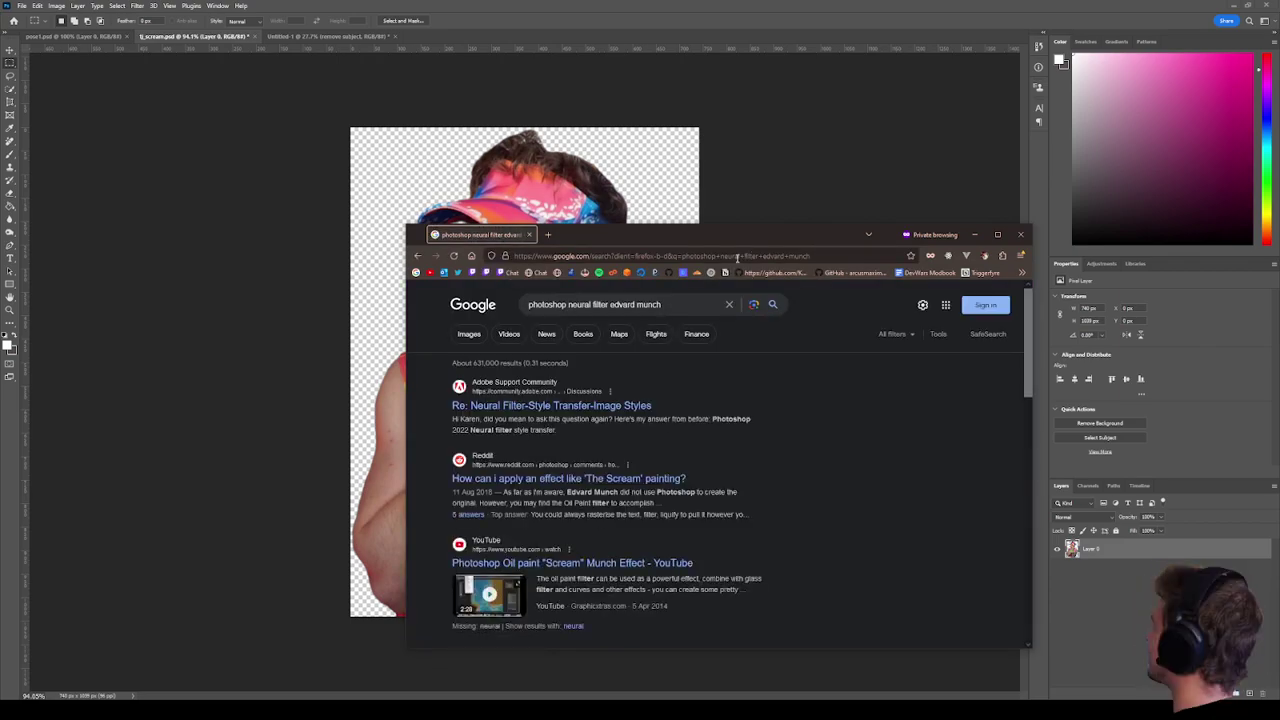
Open the Adobe Support Community thread on Style Transfer image styles and its linked 2022 thread, read the list of style paintings, and return to Photoshop.
{"action": "left_click", "coordinate": [559, 408]}
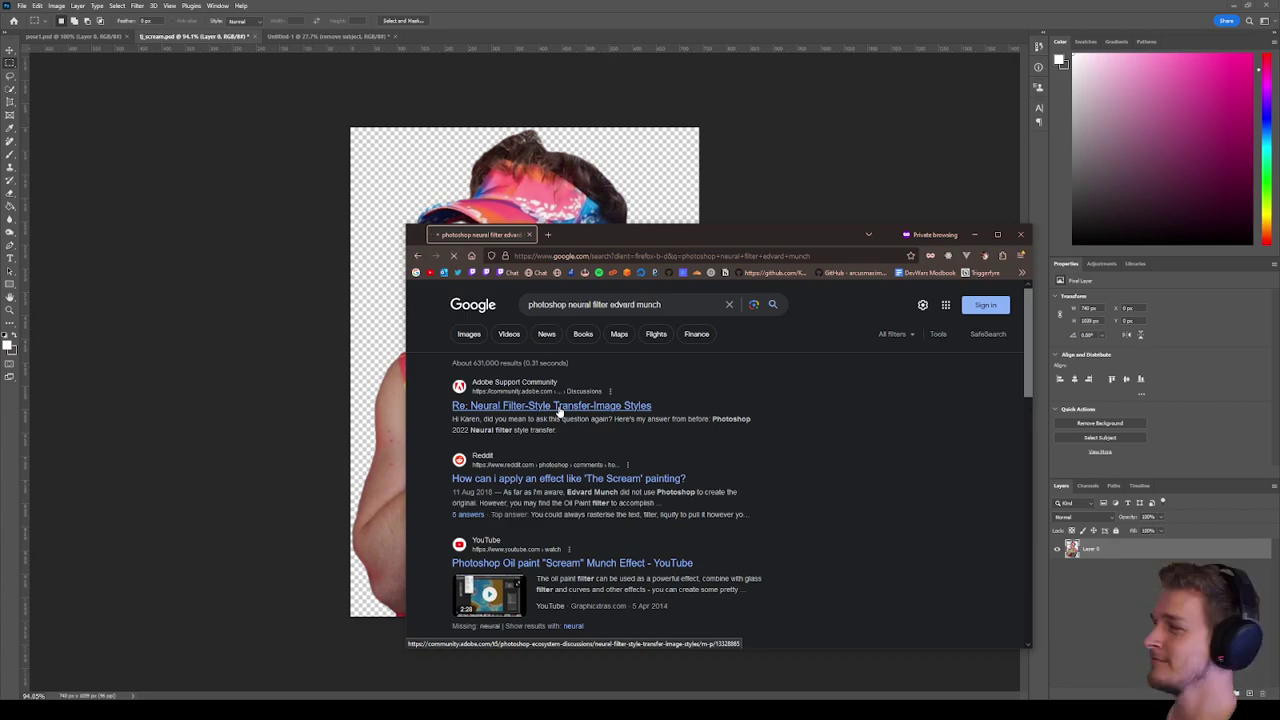
{"action": "left_click_drag", "start_coordinate": [408, 228], "coordinate": [257, 113]}
{"action": "scroll", "coordinate": [610, 326], "scroll_direction": "down", "scroll_amount": 1}
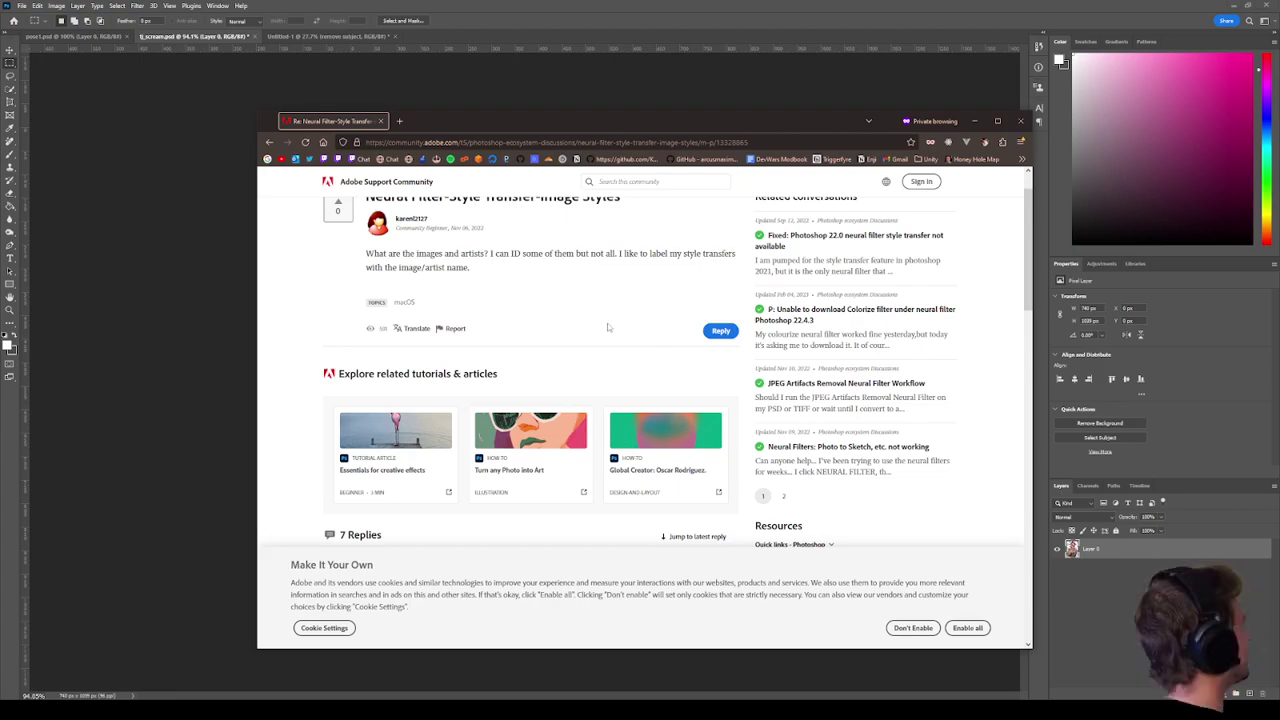
{"action": "scroll", "coordinate": [608, 327], "scroll_direction": "down", "scroll_amount": 5}
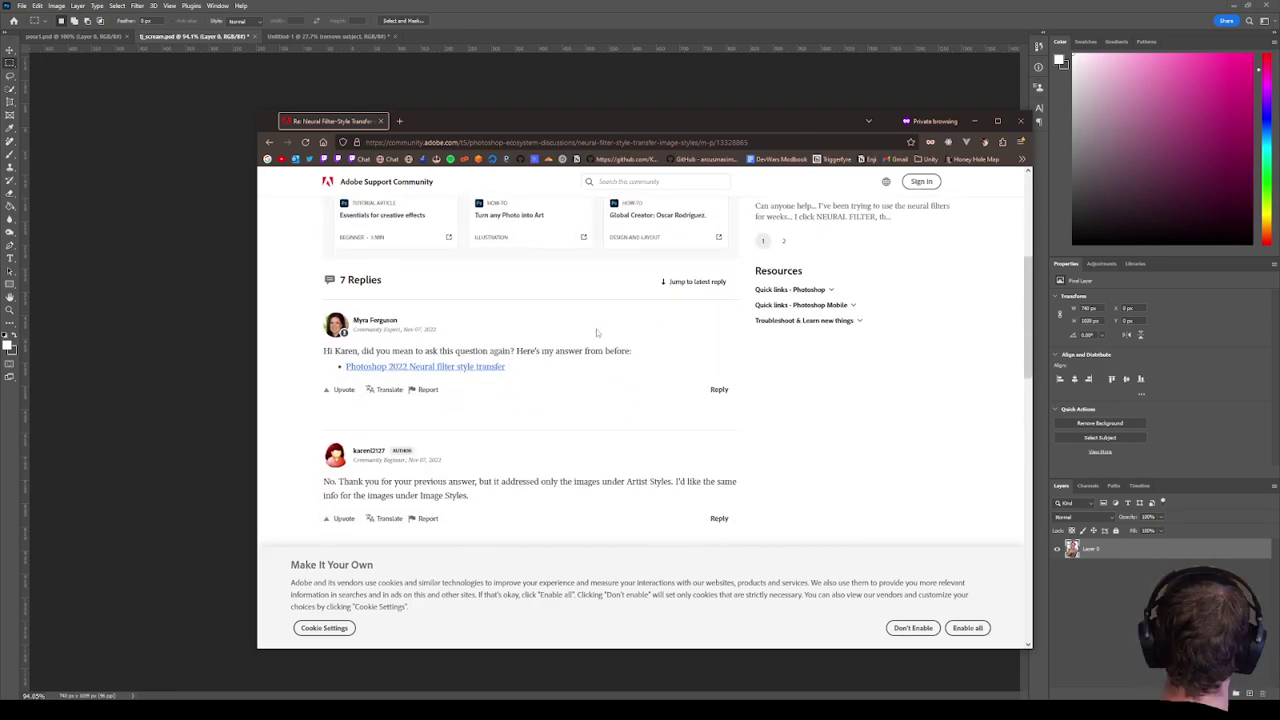
{"action": "left_click", "coordinate": [469, 368]}
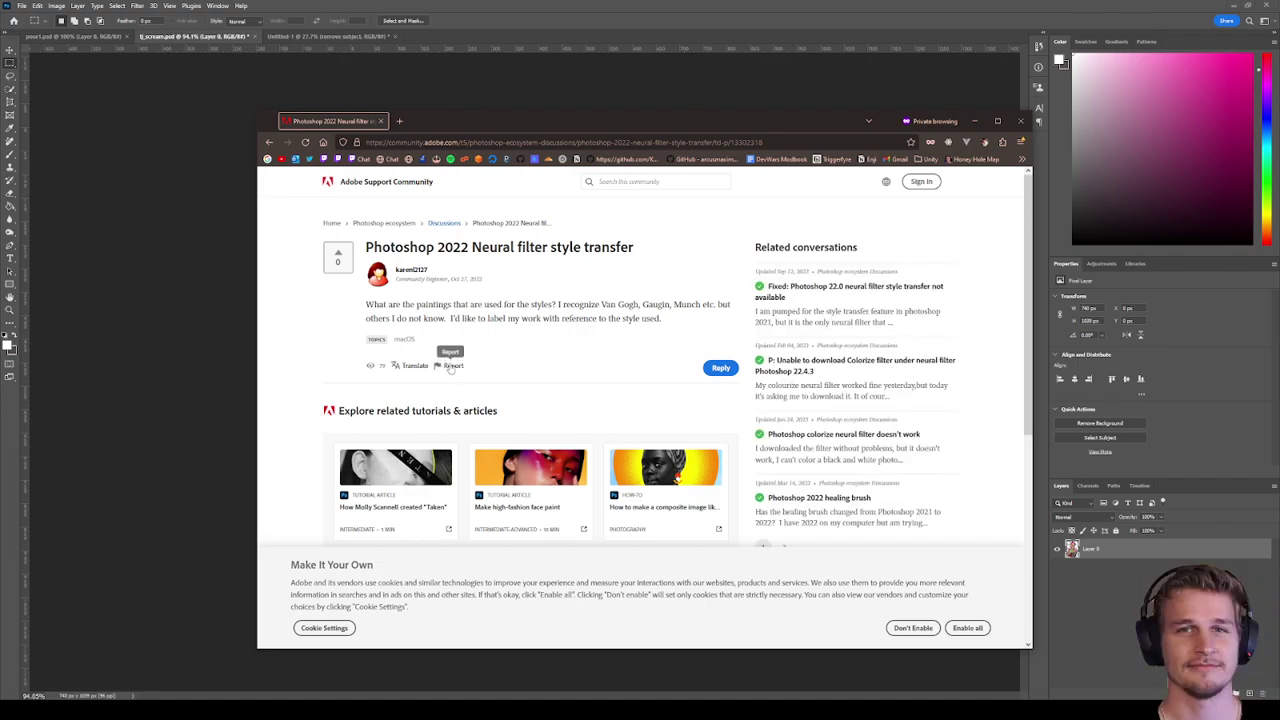
{"action": "scroll", "coordinate": [548, 342], "scroll_direction": "down", "scroll_amount": 3}
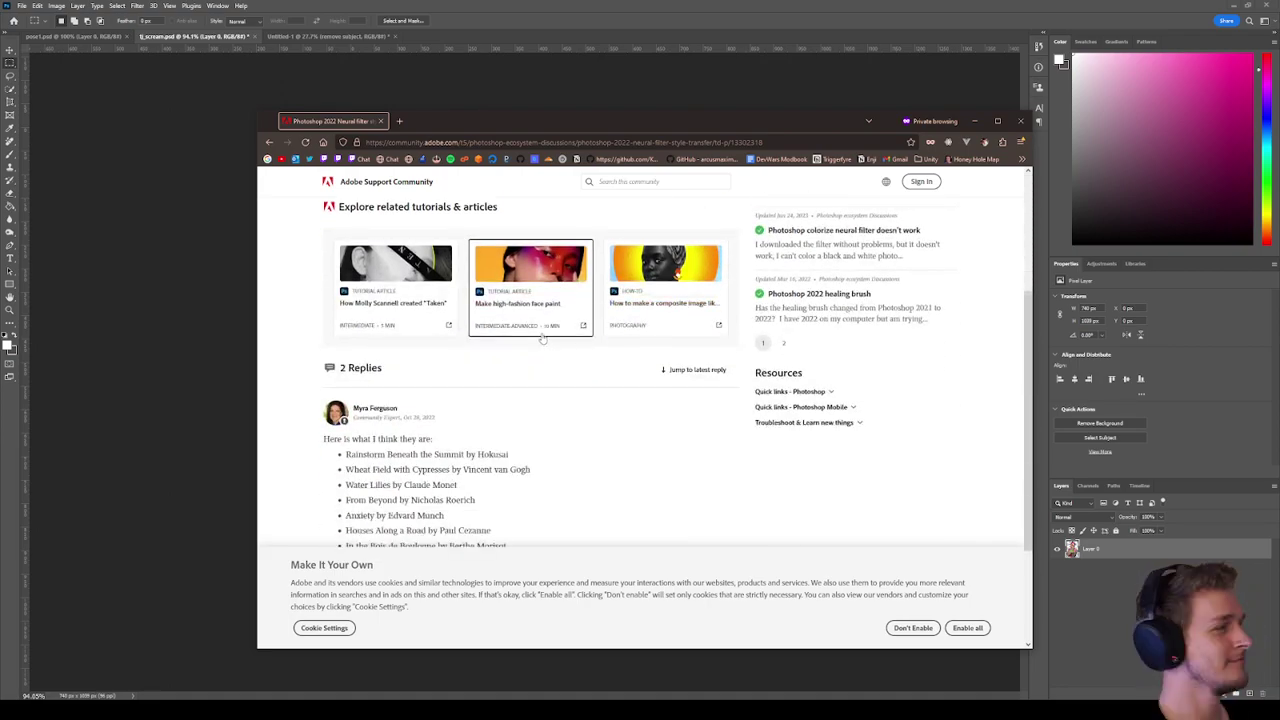
{"action": "scroll", "coordinate": [540, 341], "scroll_direction": "down", "scroll_amount": 2}
{"action": "scroll", "coordinate": [540, 337], "scroll_direction": "down", "scroll_amount": 2}
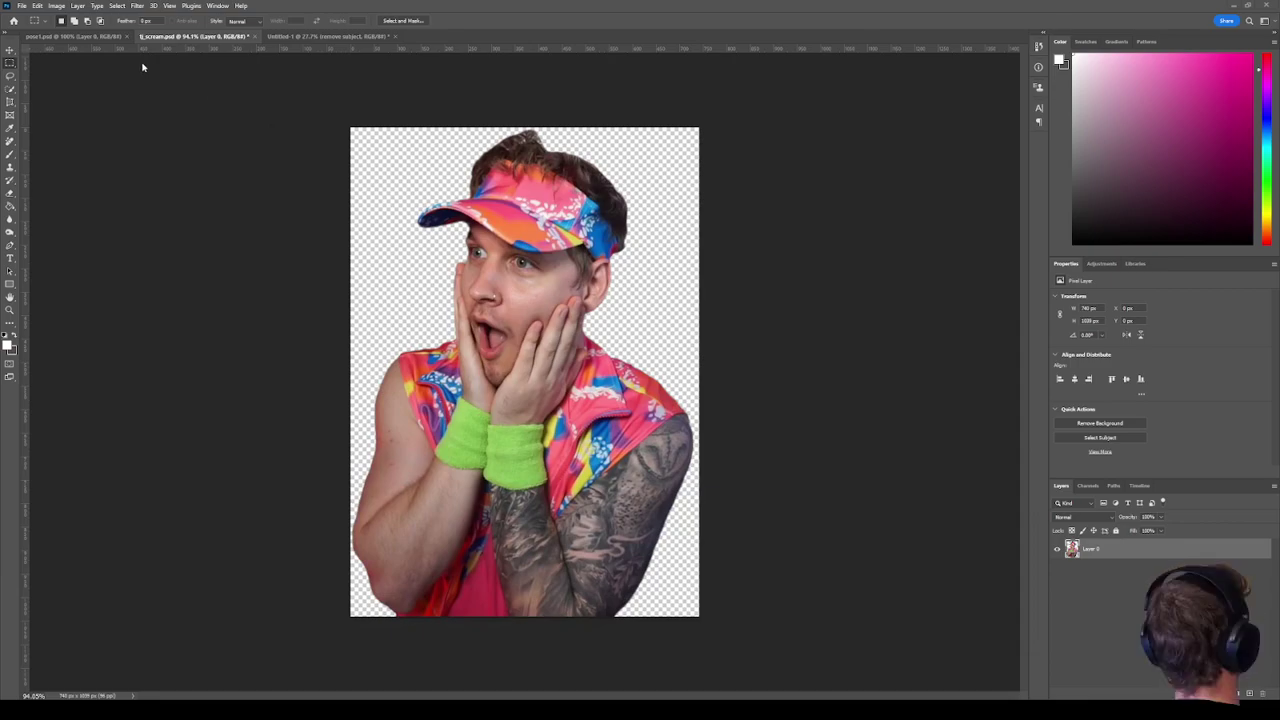
Open Neural Filters for the portrait layer and download the Style Transfer filter.
{"action": "left_click", "coordinate": [136, 6]}
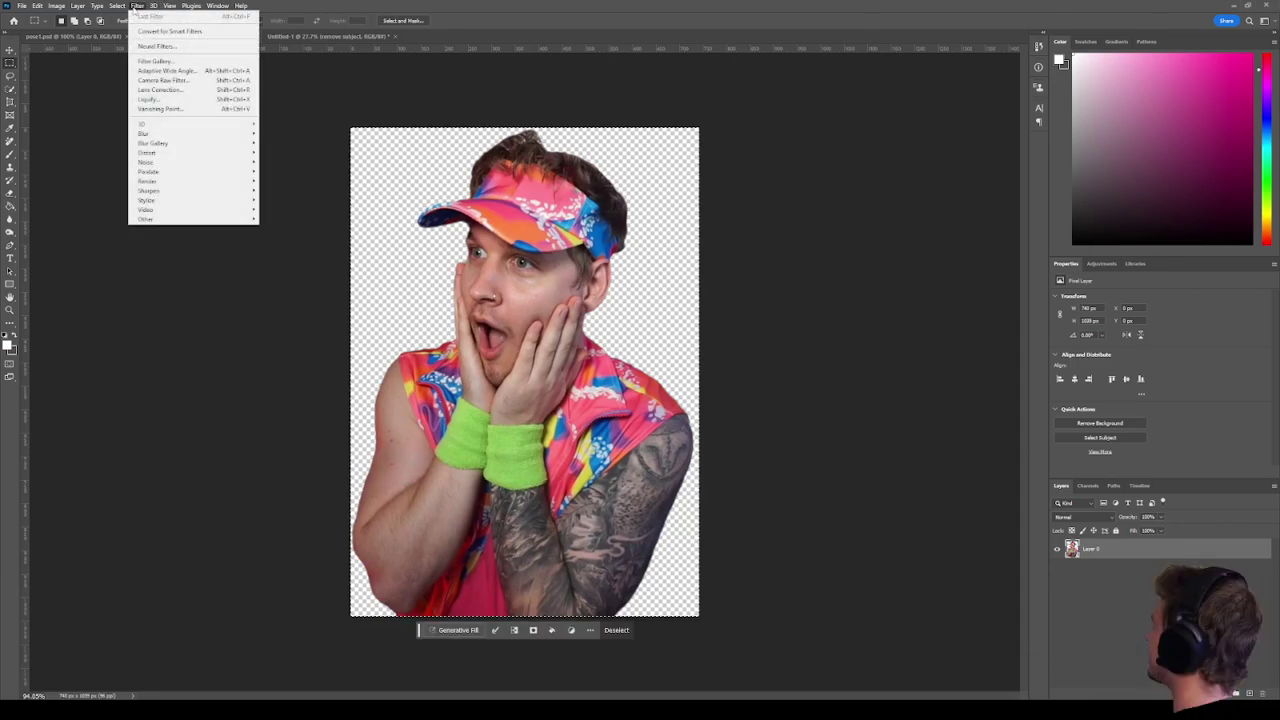
{"action": "left_click", "coordinate": [145, 46]}
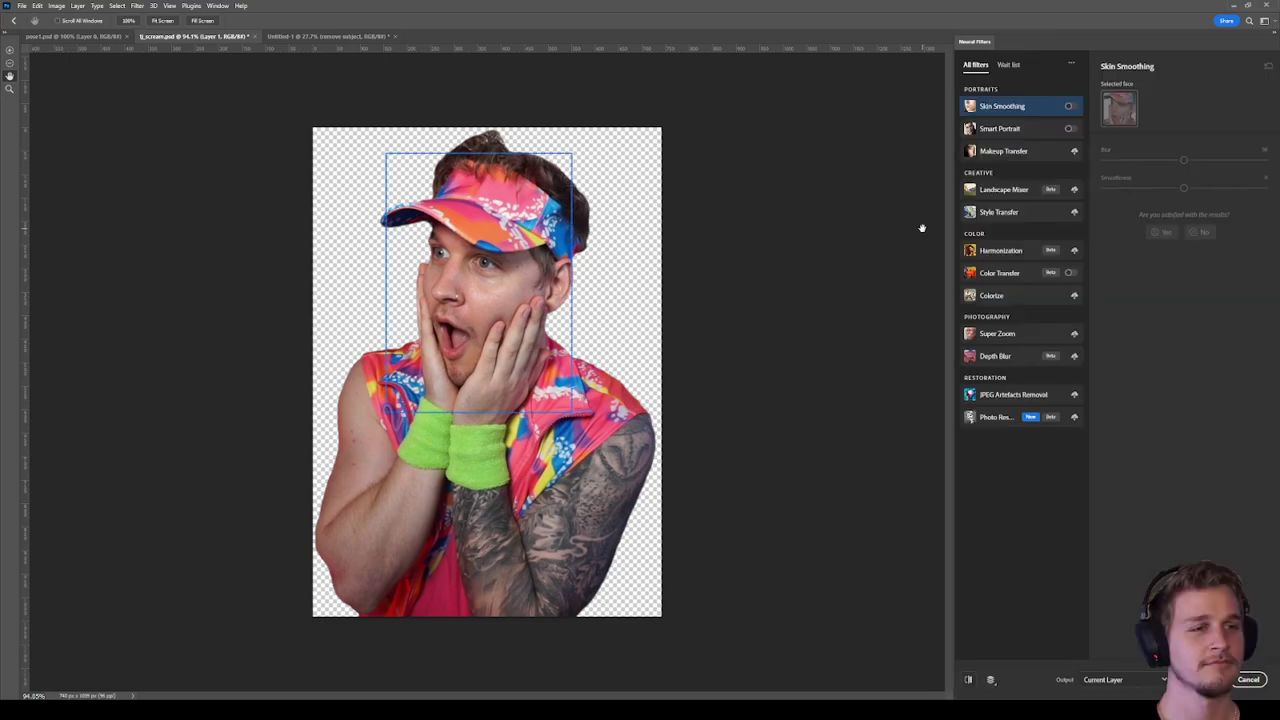
{"action": "left_click", "coordinate": [1000, 212]}
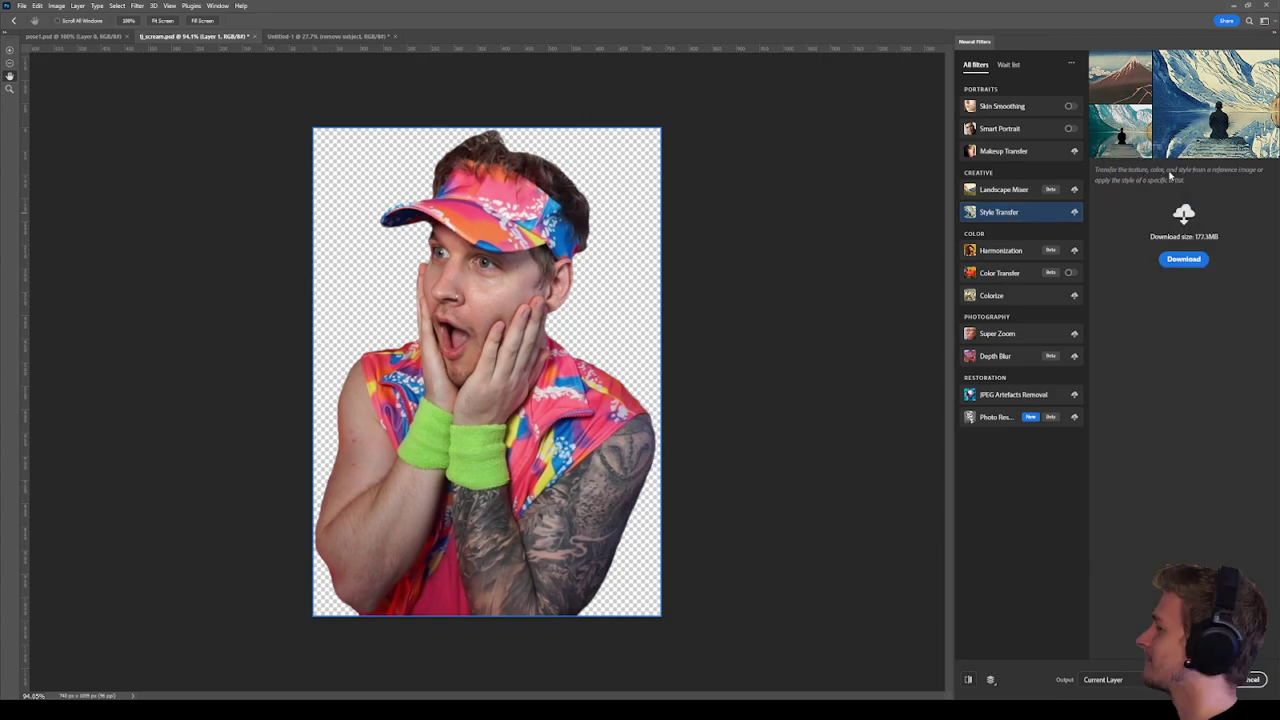
{"action": "left_click", "coordinate": [1183, 259]}
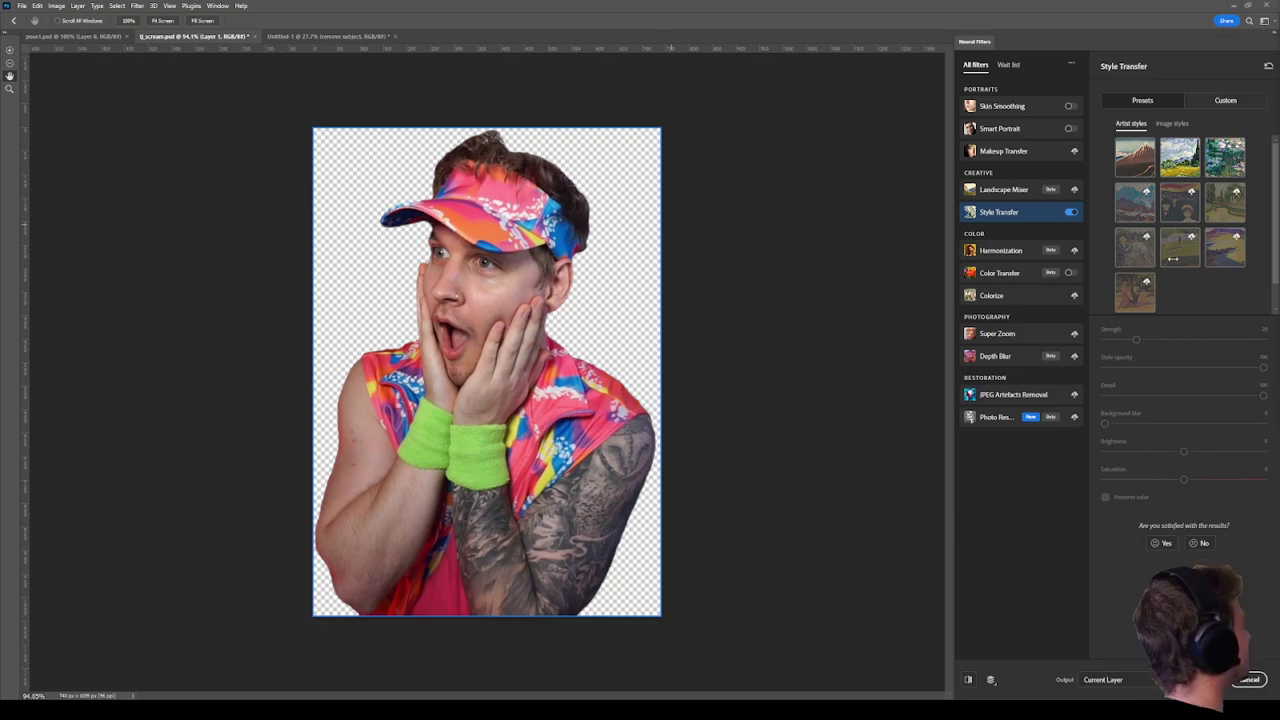
Browse the Style Transfer presets, try The Scream image style on the portrait, and replace it with the Munch artist style.
{"action": "scroll", "coordinate": [1186, 178], "scroll_direction": "down", "scroll_amount": 1}
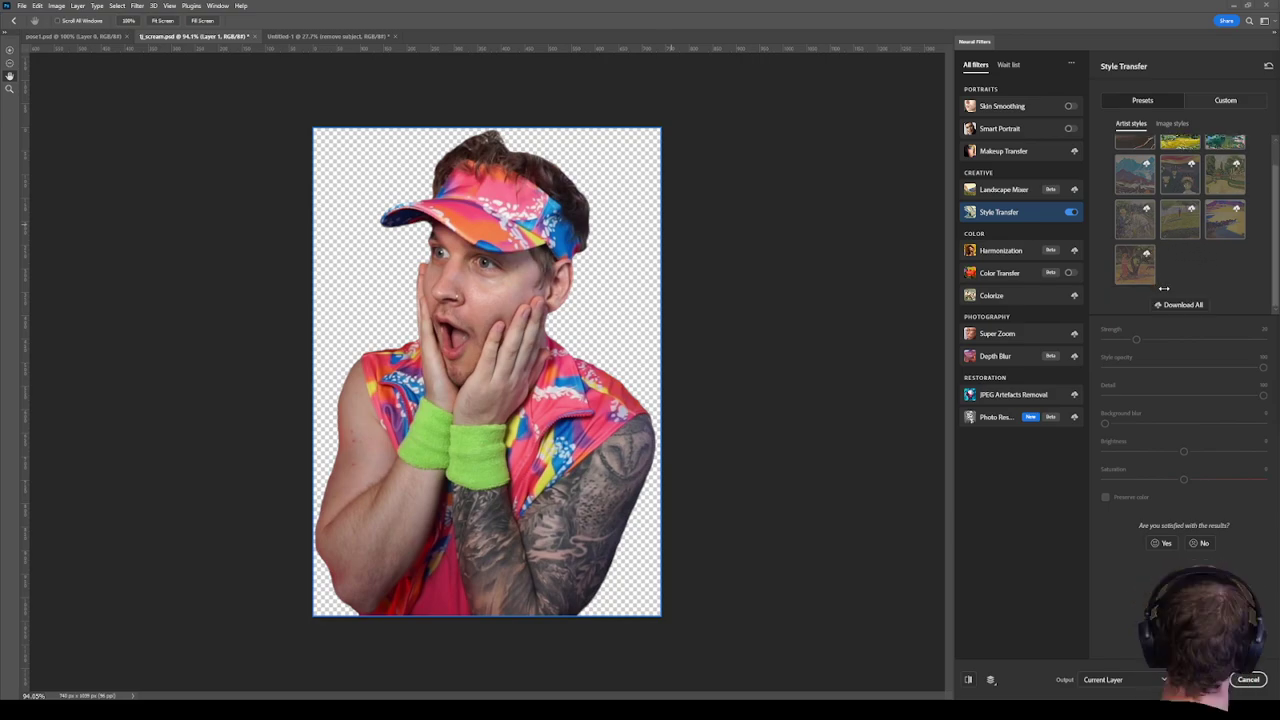
{"action": "scroll", "coordinate": [1140, 257], "scroll_direction": "up", "scroll_amount": 1}
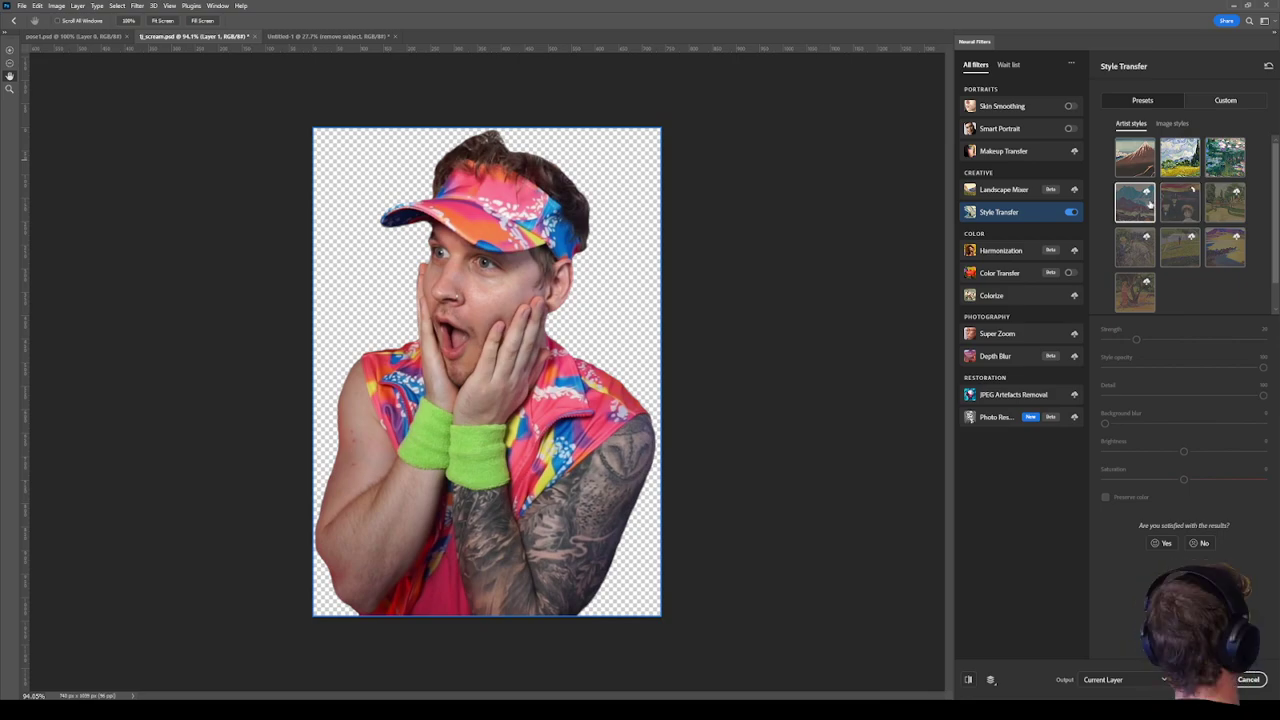
{"action": "left_click", "coordinate": [1172, 123]}
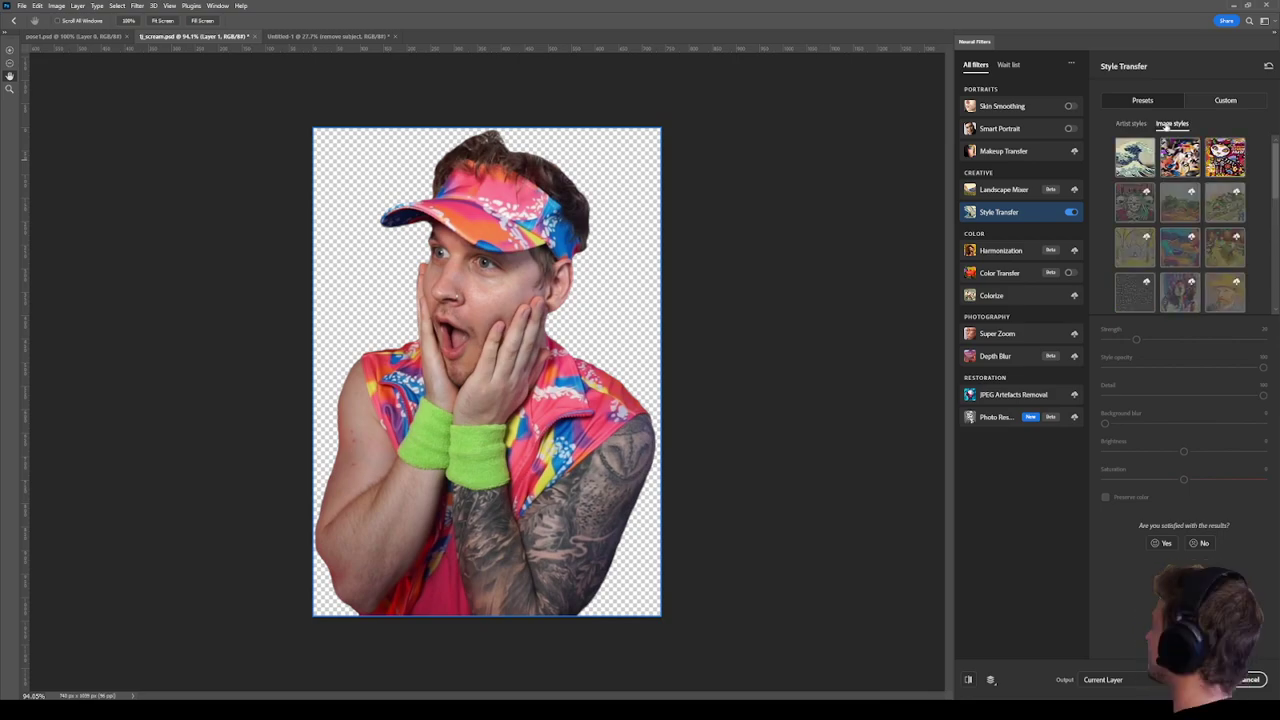
{"action": "scroll", "coordinate": [1173, 168], "scroll_direction": "down", "scroll_amount": 3}
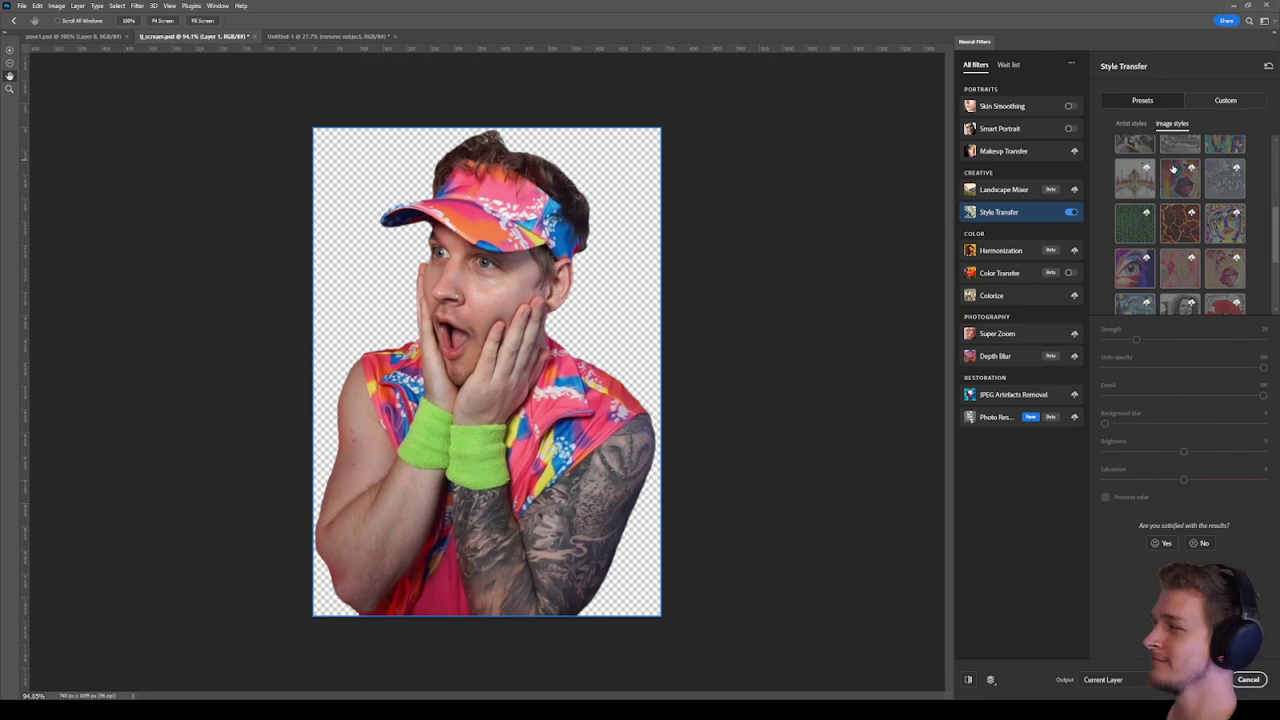
{"action": "left_click", "coordinate": [1137, 220]}
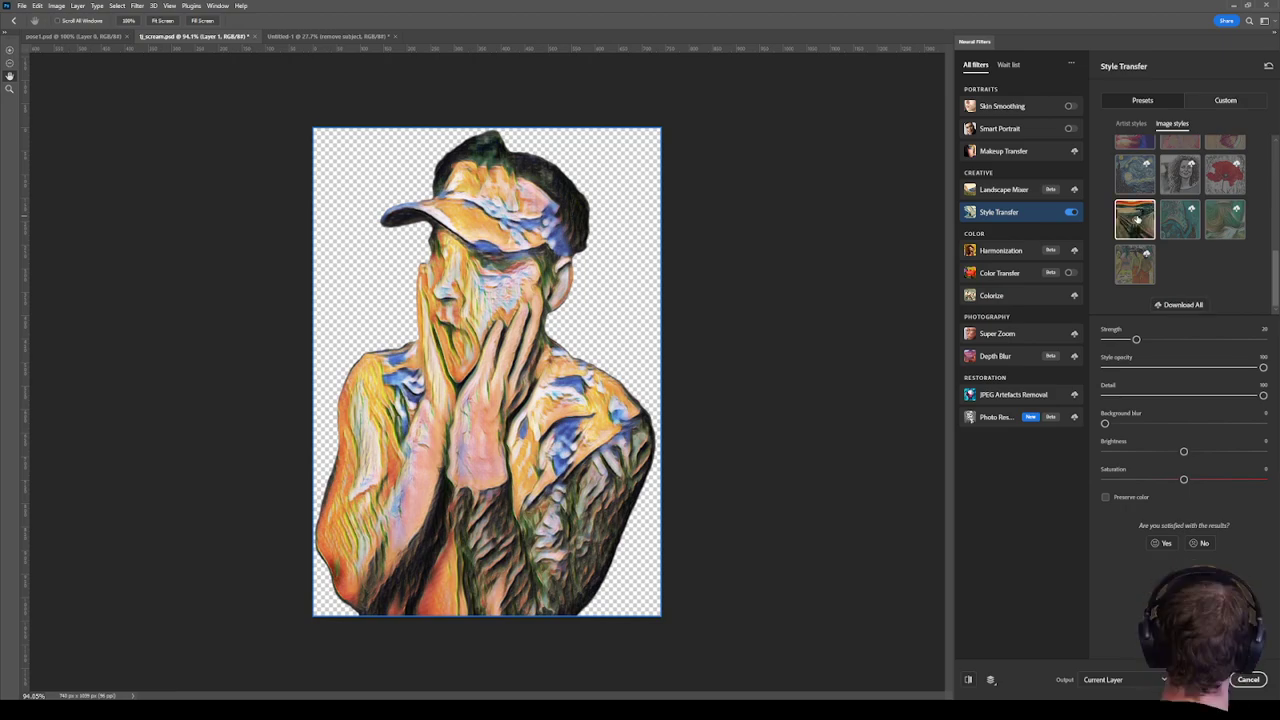
{"action": "left_click", "coordinate": [1132, 123]}
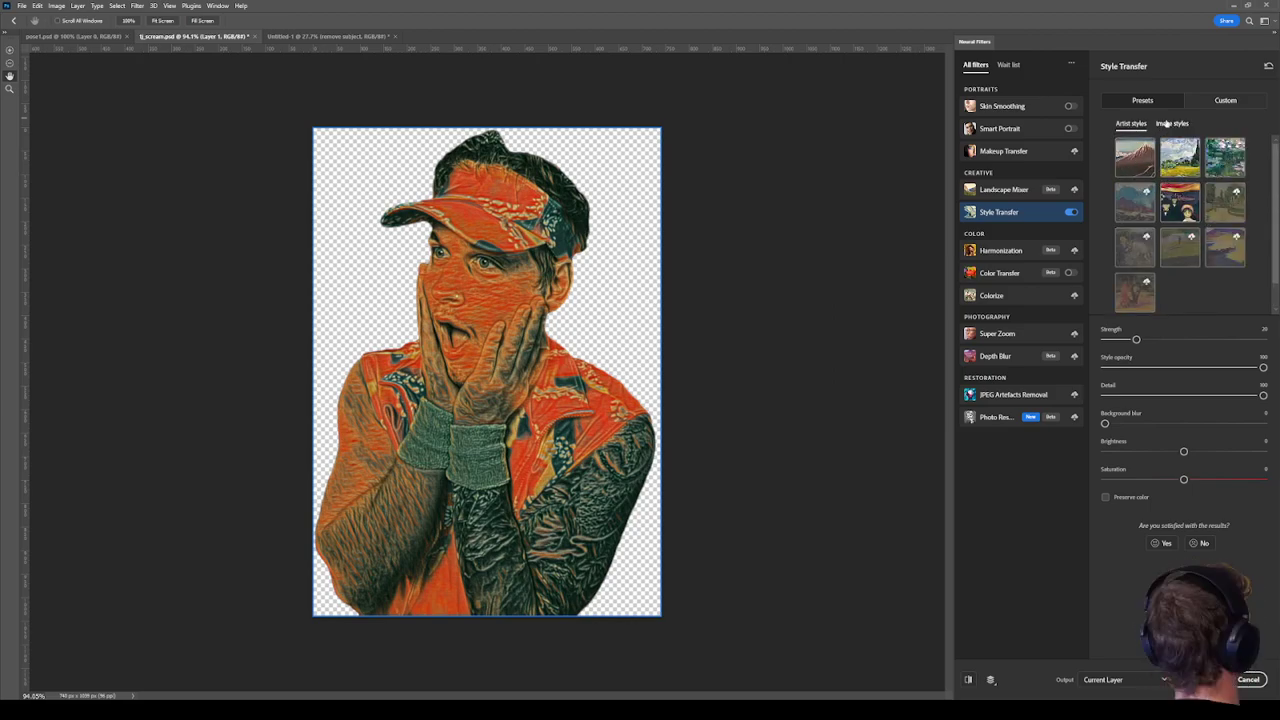
Return to The Scream among the Style Transfer image styles and try a slightly lower Strength on the cut-out portrait.
{"action": "left_click", "coordinate": [1166, 123]}
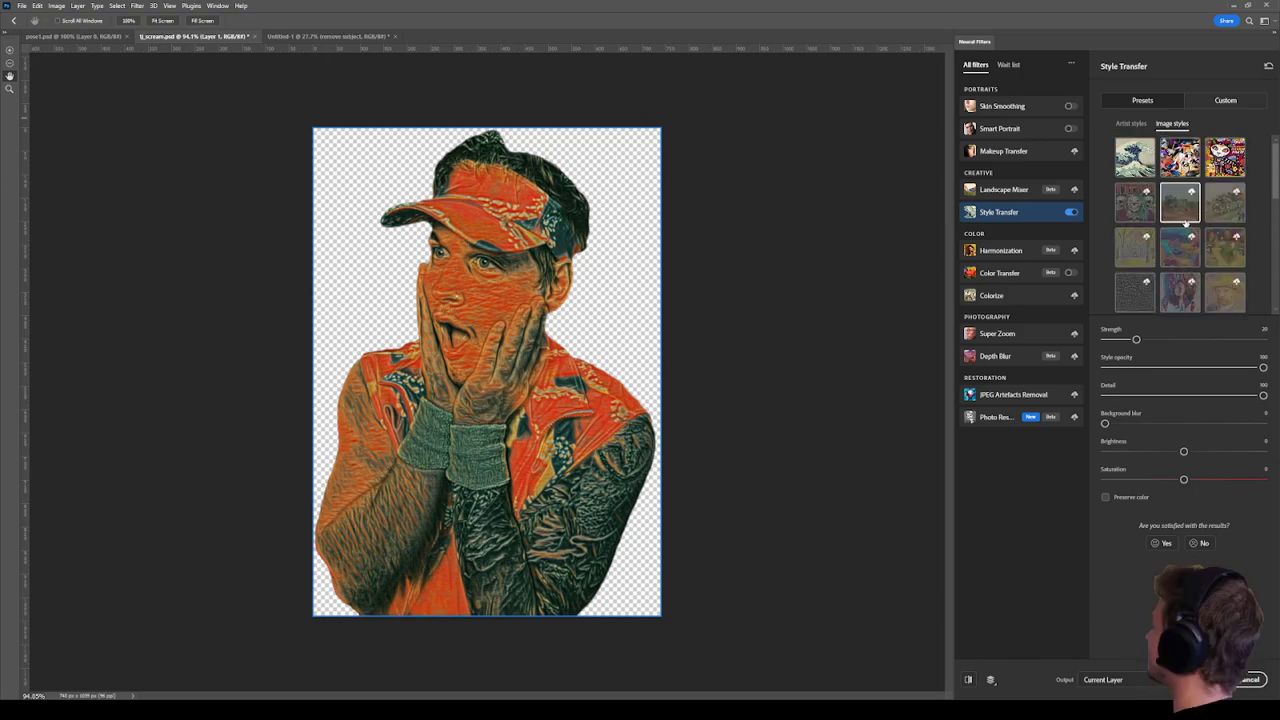
{"action": "scroll", "coordinate": [1186, 212], "scroll_direction": "down", "scroll_amount": 5}
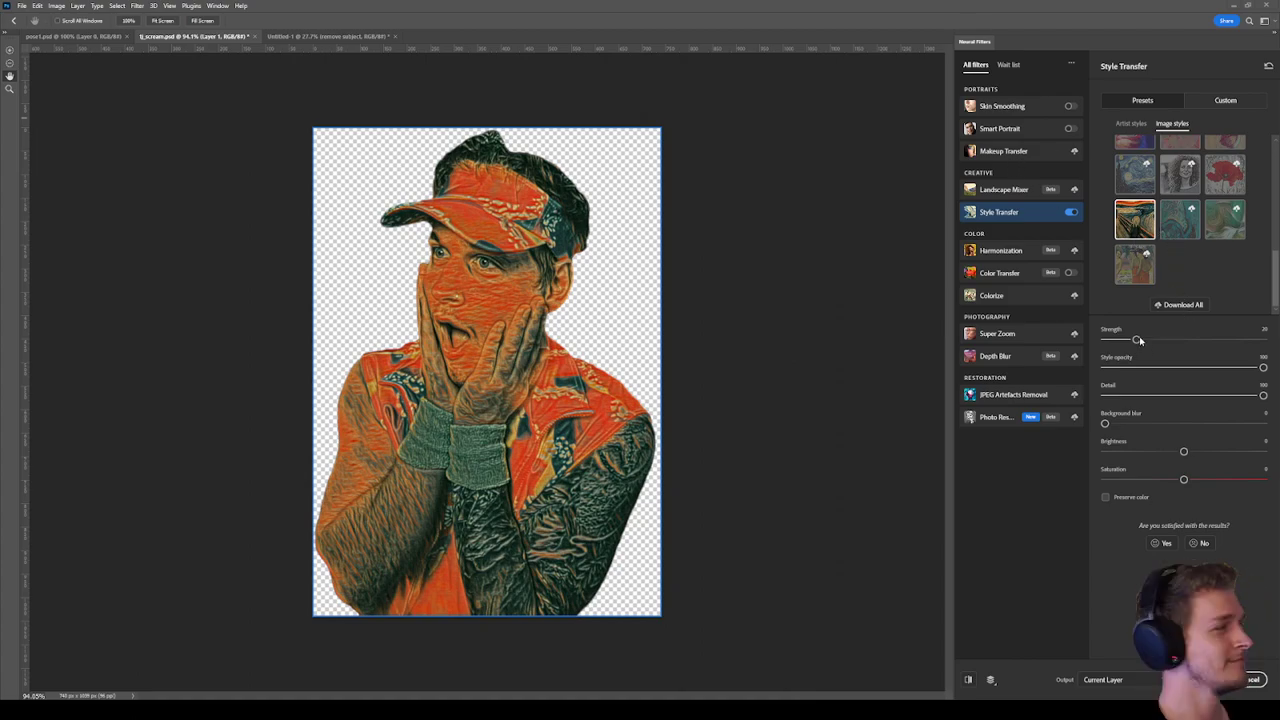
{"action": "mouse_move", "coordinate": [1135, 340]}
{"action": "left_mouse_down"}
{"action": "mouse_move", "coordinate": [1183, 342]}
{"action": "mouse_move", "coordinate": [1103, 340]}
{"action": "mouse_move", "coordinate": [1131, 340]}
{"action": "left_mouse_up"}
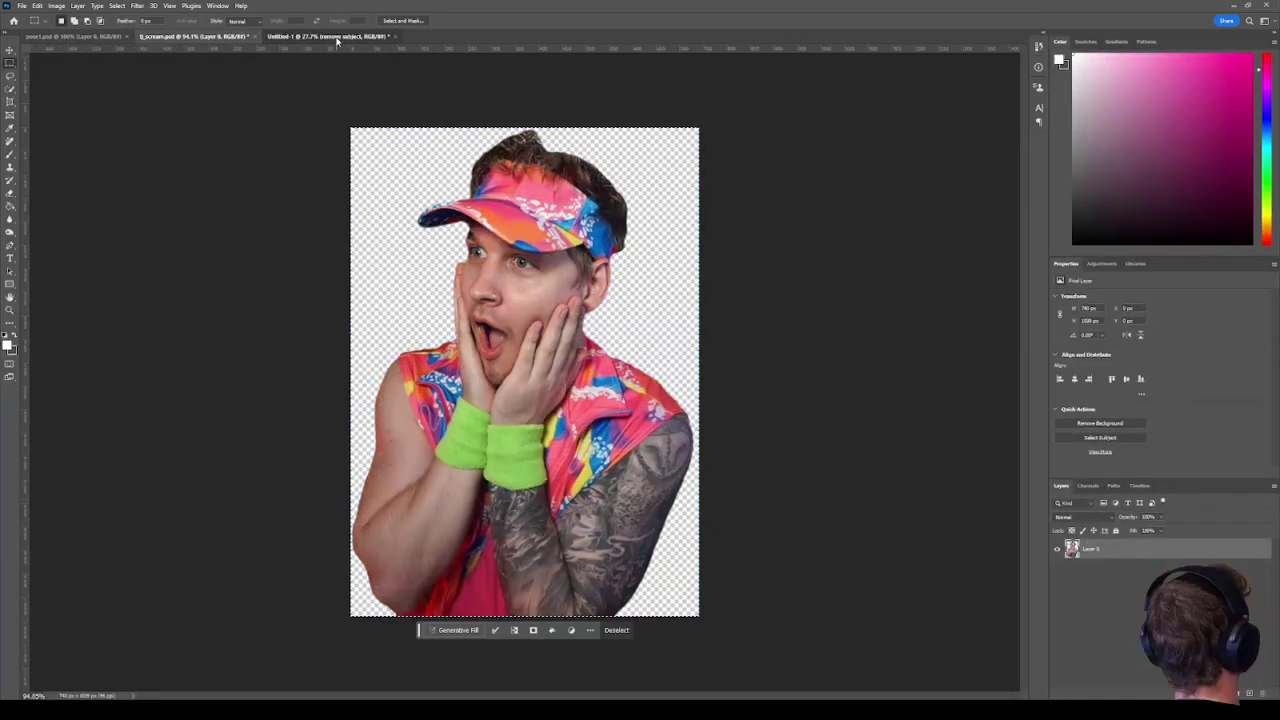
Switch to the Untitled-1 painting document, then show and select the portrait layer (Layer 1).
{"action": "left_click", "coordinate": [330, 36]}
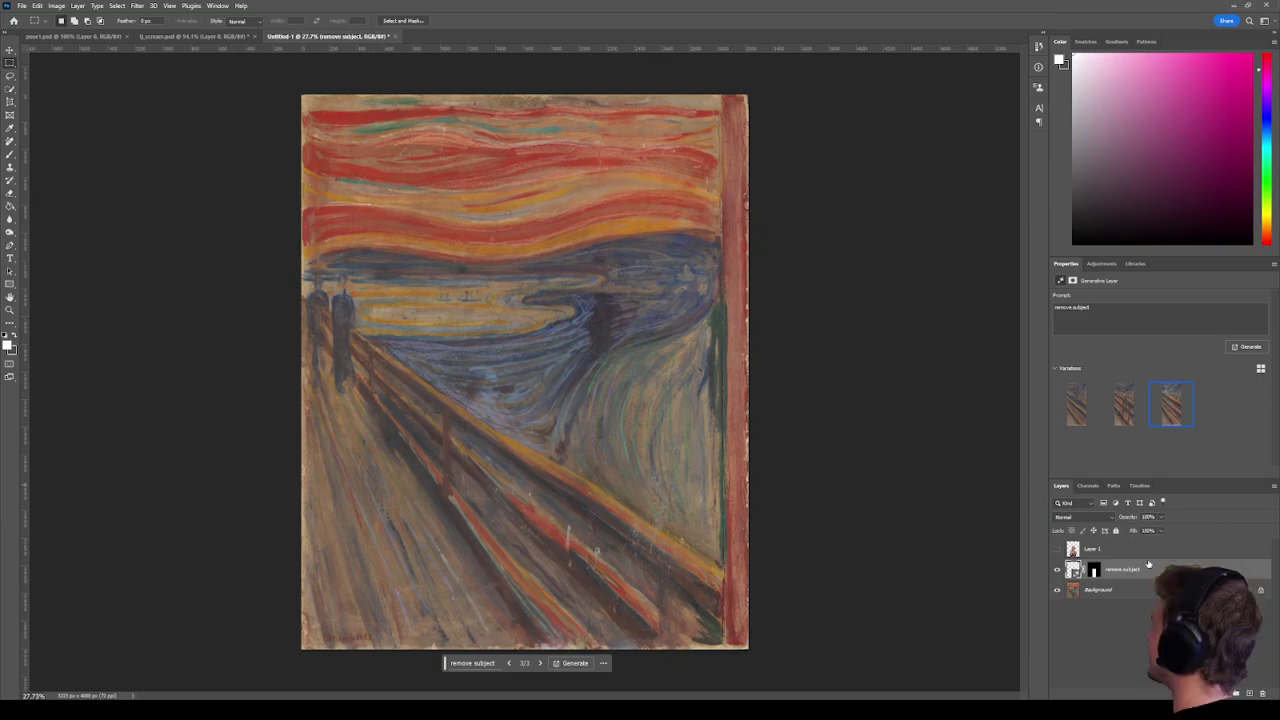
{"action": "left_click", "coordinate": [1057, 549]}
{"action": "left_click", "coordinate": [1115, 549]}
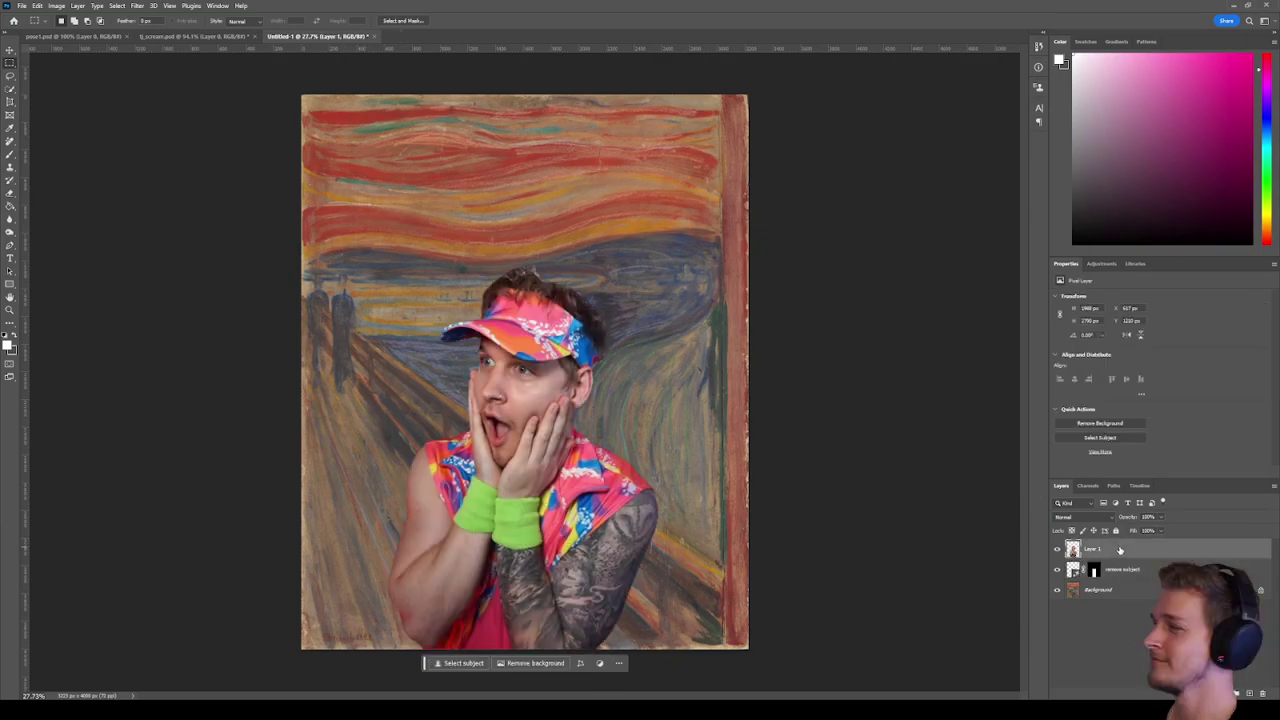
Try the Style Transfer neural filter with The Scream image style on the portrait layer over the painting.
{"action": "left_click", "coordinate": [137, 6]}
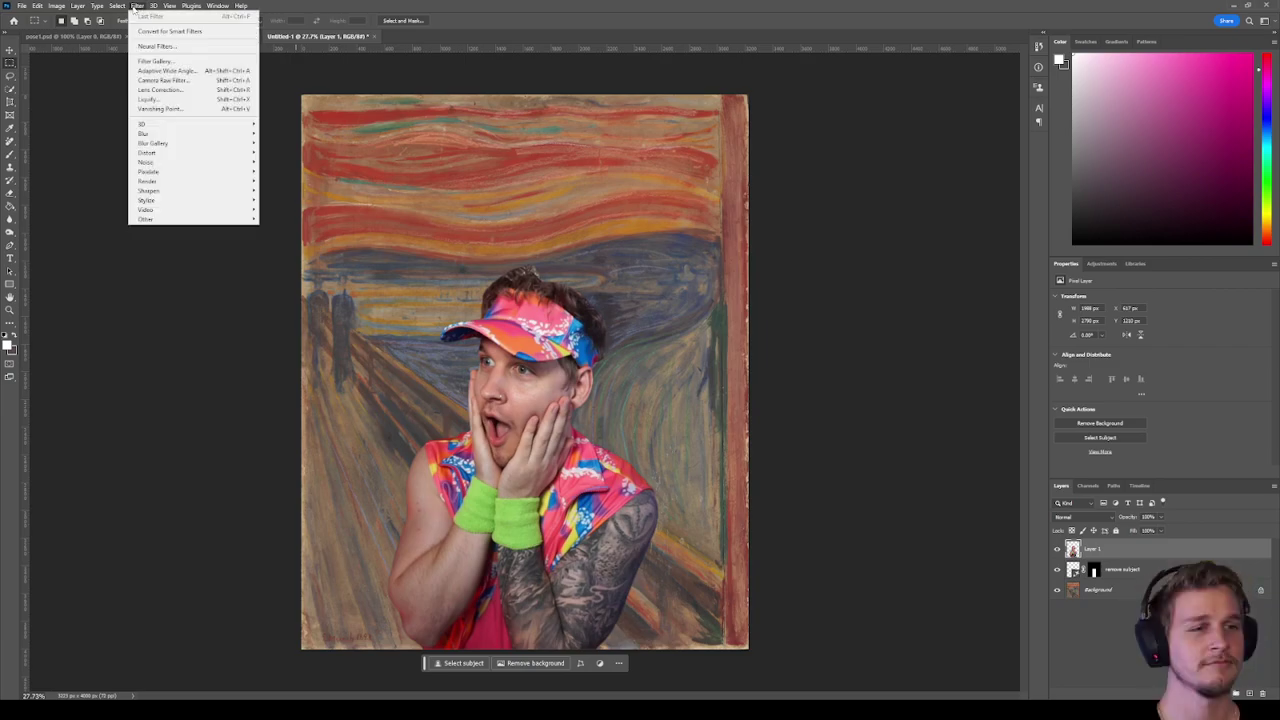
{"action": "left_click", "coordinate": [156, 46]}
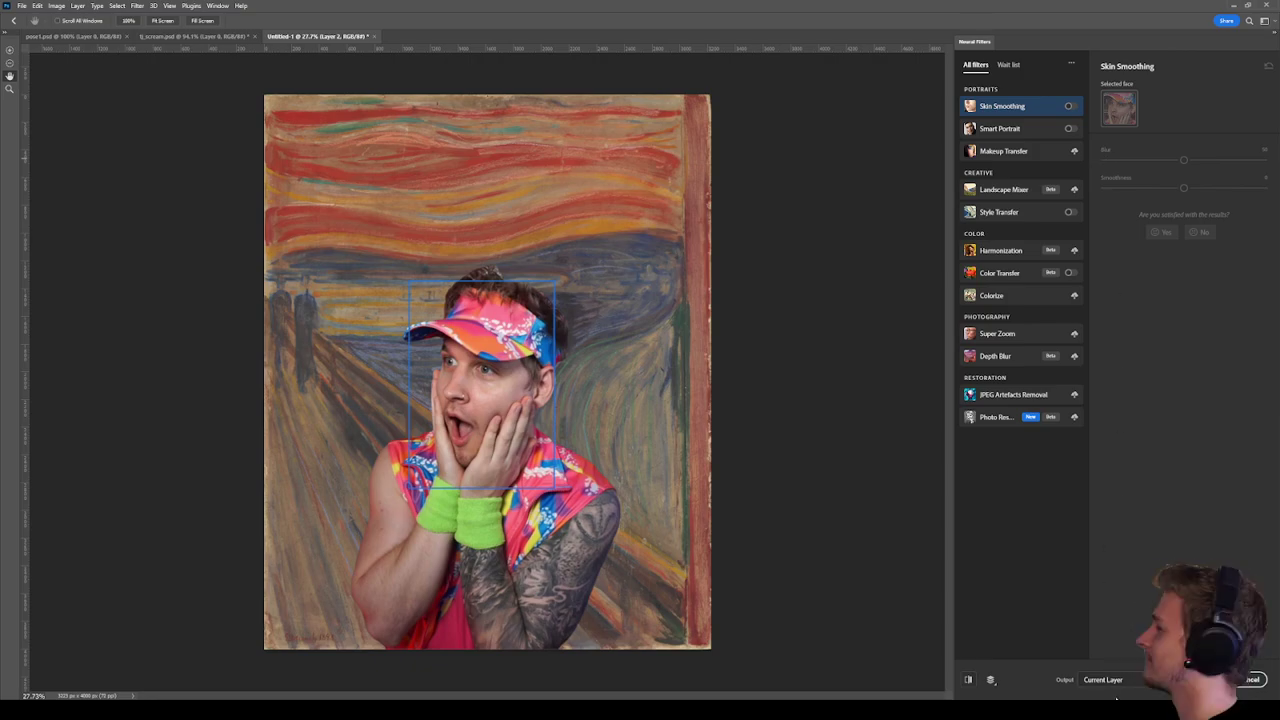
{"action": "left_click", "coordinate": [1030, 212]}
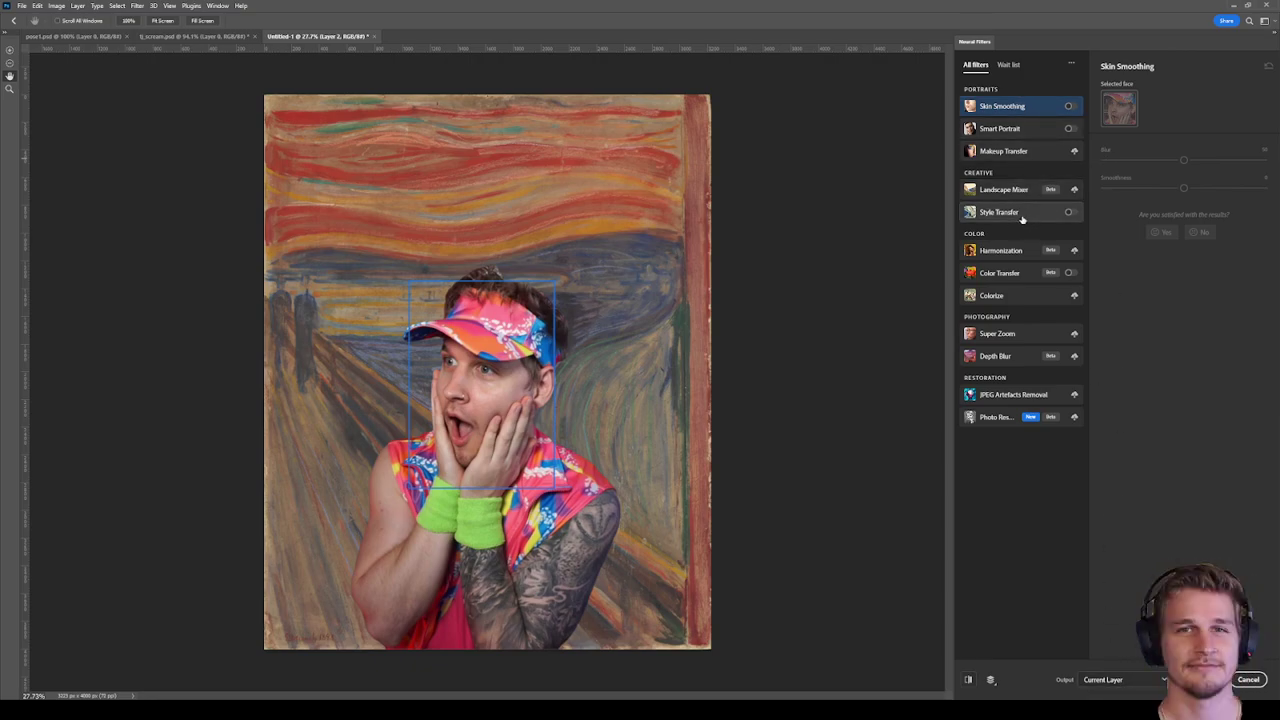
{"action": "left_click", "coordinate": [1068, 213]}
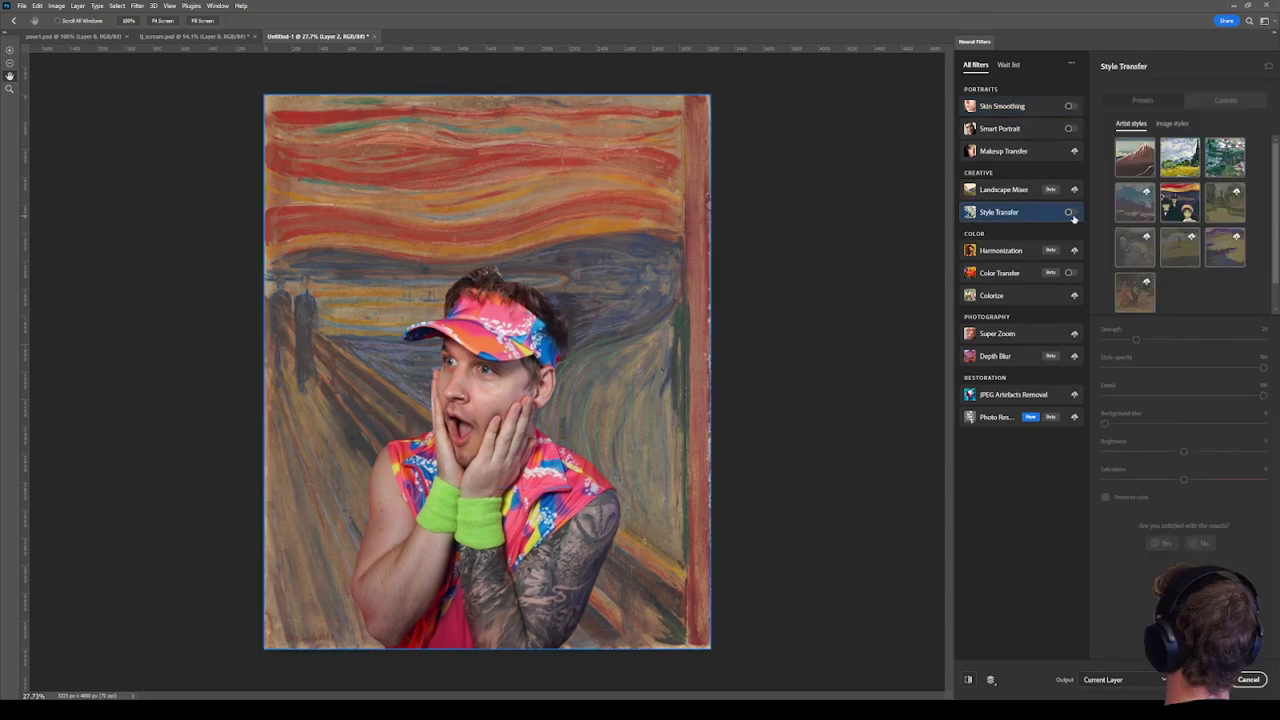
{"action": "left_click", "coordinate": [1172, 124]}
{"action": "left_click", "coordinate": [1143, 176]}
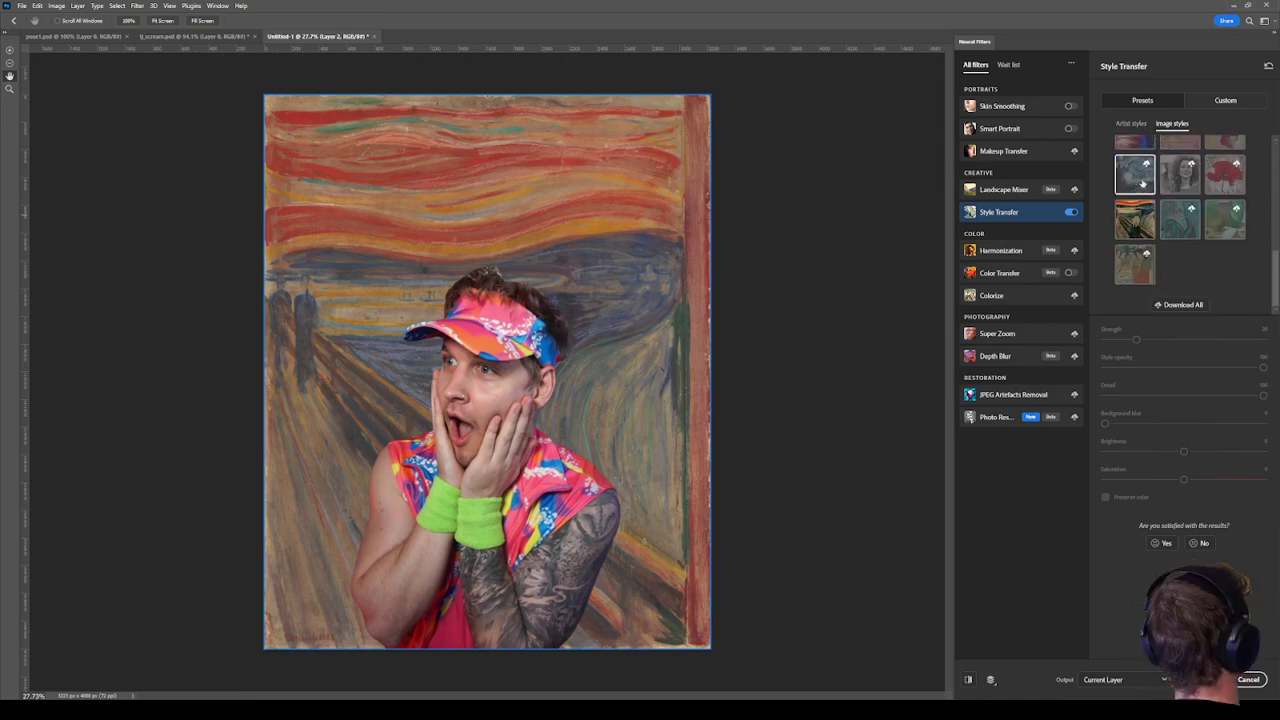
{"action": "left_click", "coordinate": [1132, 226]}
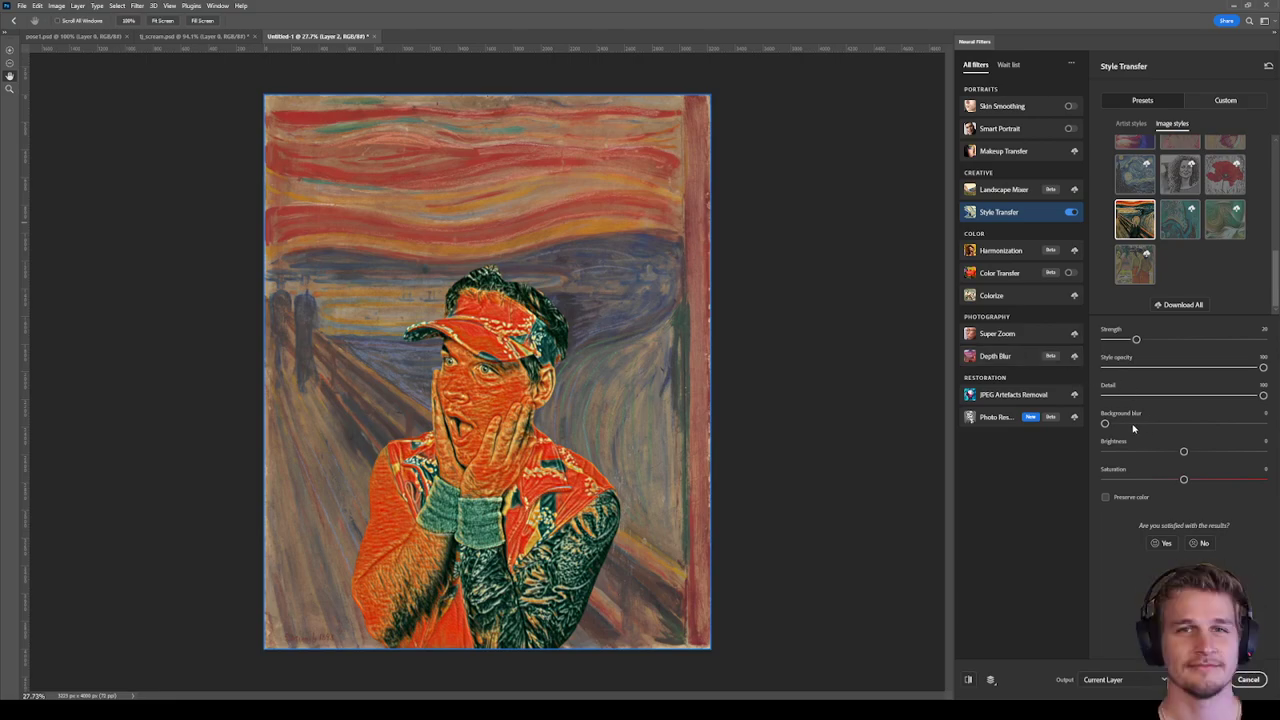
Try Style Transfer with Detail about 15, Style opacity 50, Brightness about -29, Saturation about -23 and Preserve color enabled.
{"action": "left_click_drag", "start_coordinate": [1143, 396], "coordinate": [1128, 397]}
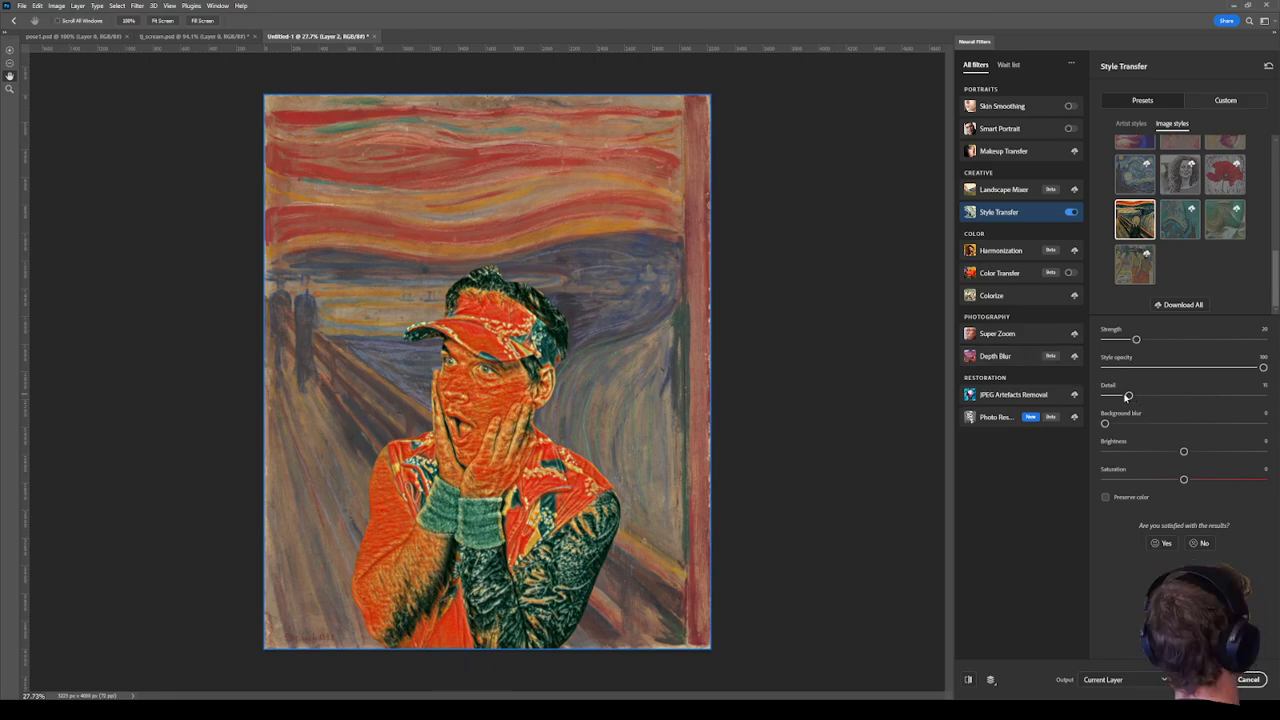
{"action": "left_click", "coordinate": [1121, 369]}
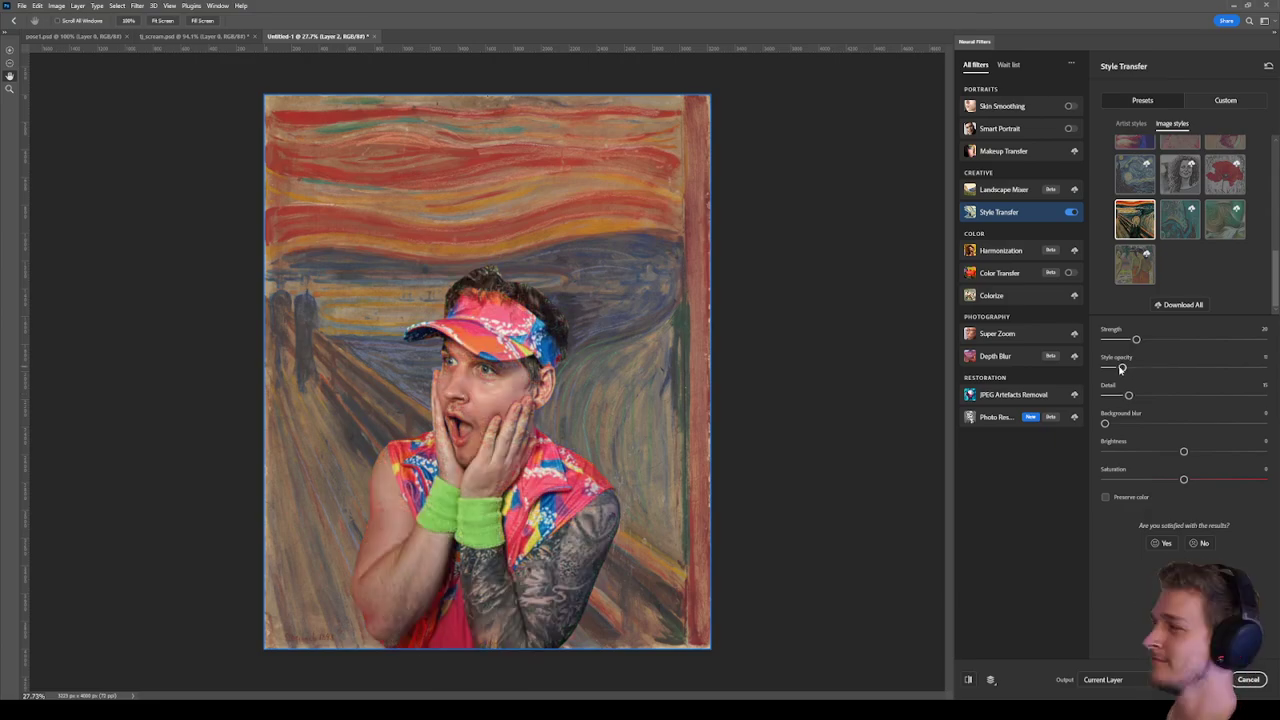
{"action": "left_click_drag", "start_coordinate": [1121, 369], "coordinate": [1182, 369]}
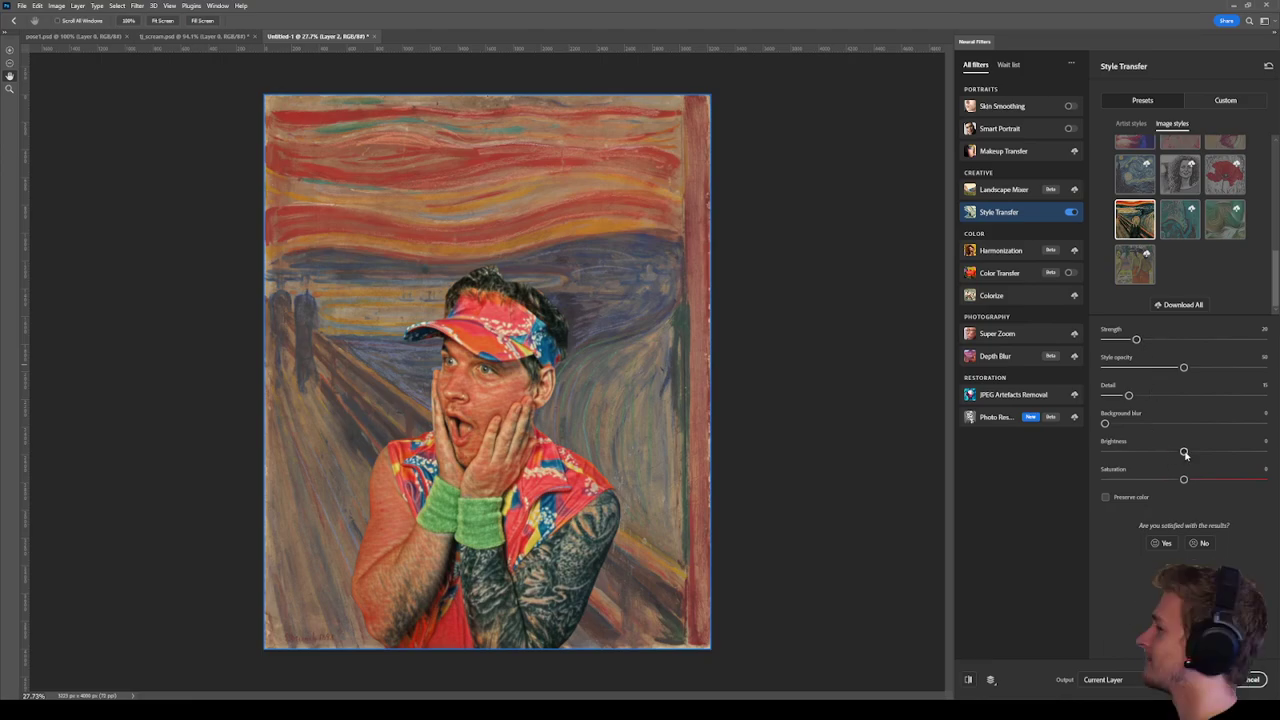
{"action": "left_click_drag", "start_coordinate": [1184, 453], "coordinate": [1138, 451]}
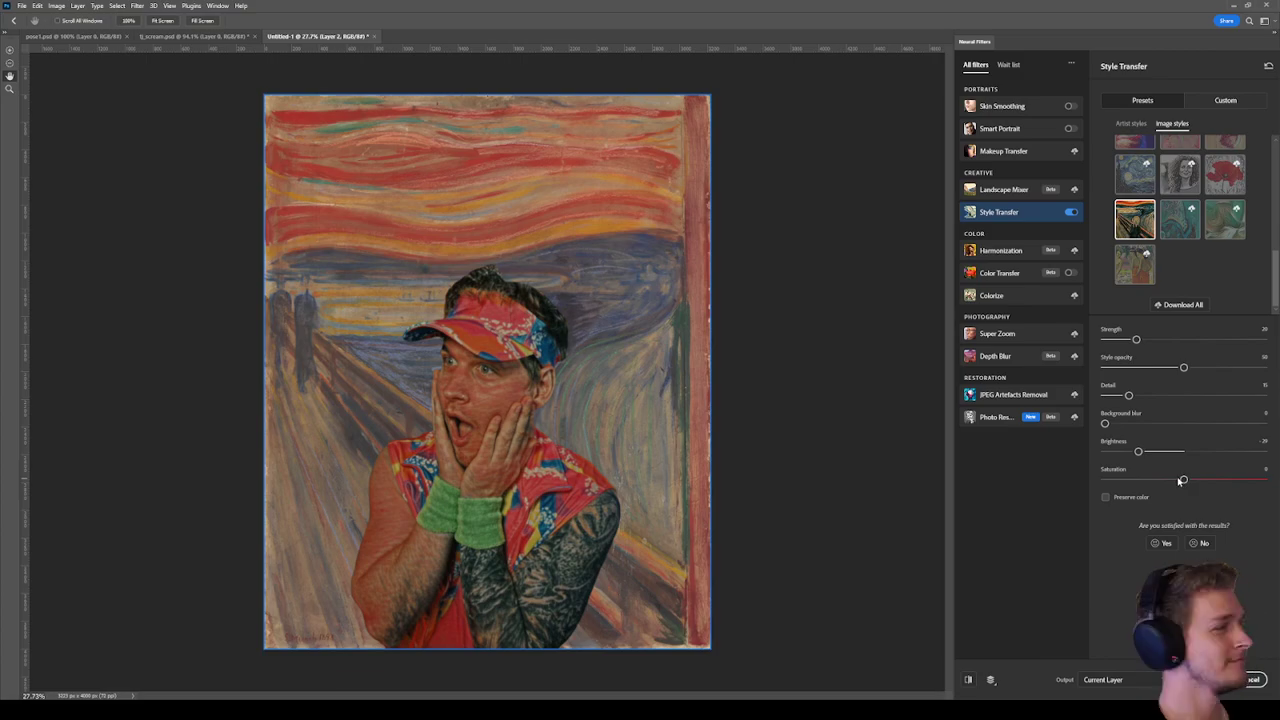
{"action": "left_click_drag", "start_coordinate": [1183, 481], "coordinate": [1136, 481]}
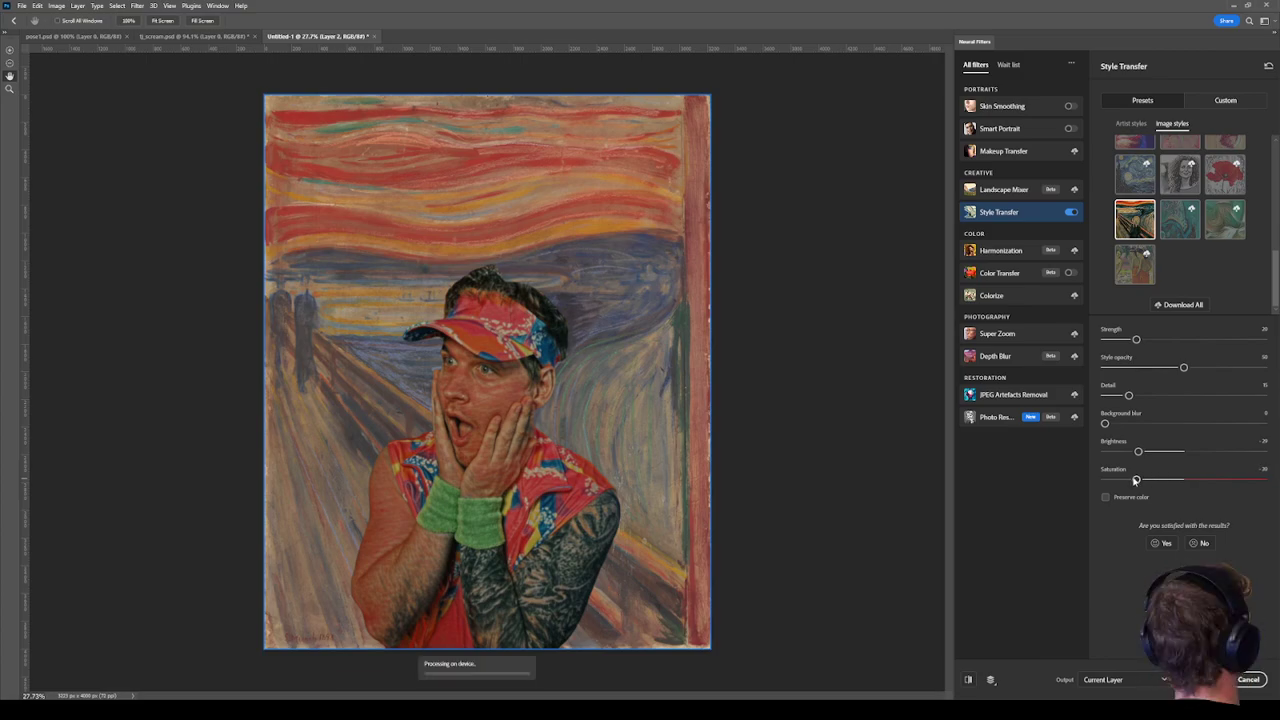
{"action": "left_click_drag", "start_coordinate": [1136, 481], "coordinate": [1147, 481]}
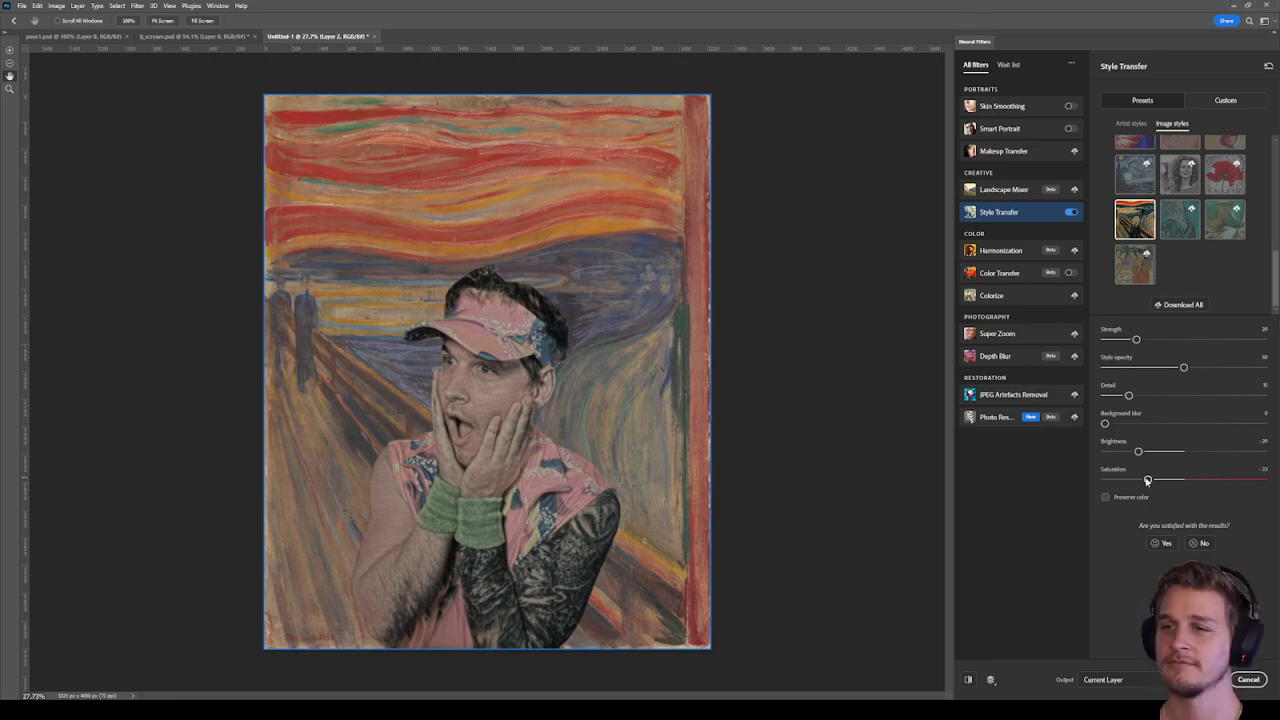
{"action": "left_click", "coordinate": [1128, 499]}
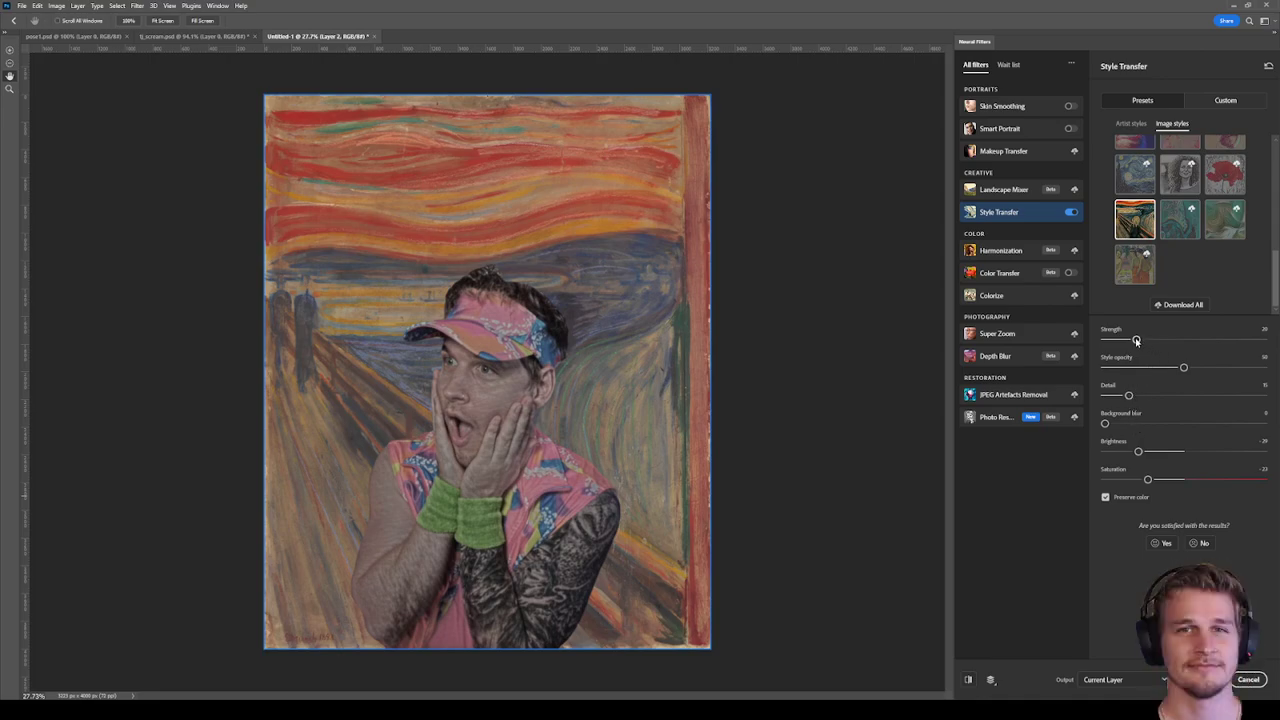
Try a stronger painted look with Detail about 27, Strength 100 and Style opacity about 45, keeping Background blur at 0.
{"action": "left_click_drag", "start_coordinate": [1129, 396], "coordinate": [1147, 396]}
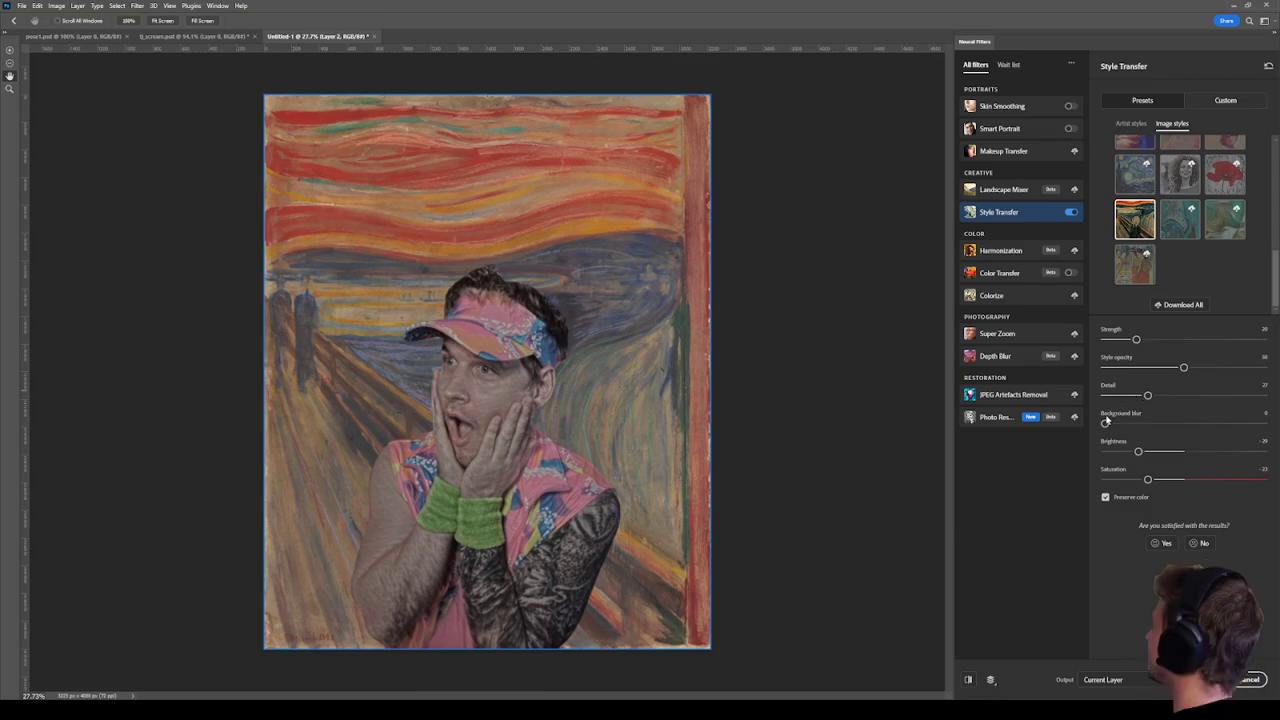
{"action": "left_click_drag", "start_coordinate": [1105, 424], "coordinate": [1139, 425]}
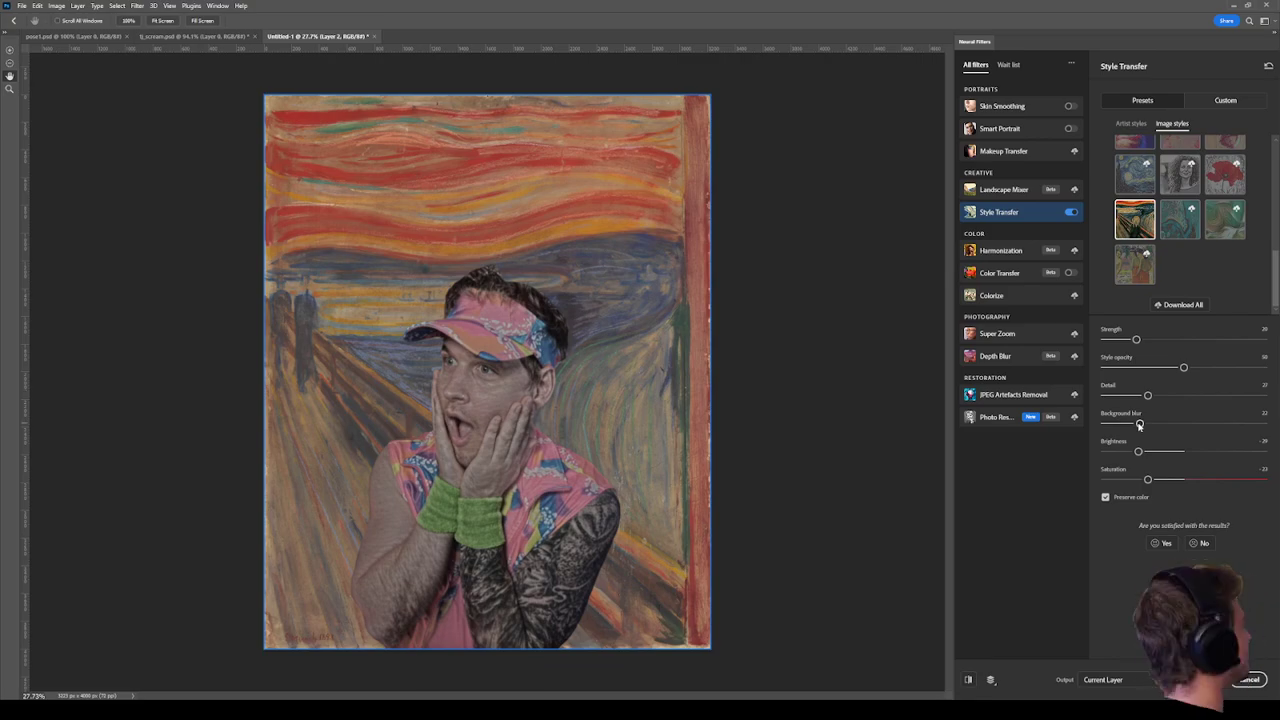
{"action": "left_click_drag", "start_coordinate": [1140, 424], "coordinate": [1086, 417]}
{"action": "left_click_drag", "start_coordinate": [1137, 341], "coordinate": [1160, 344]}
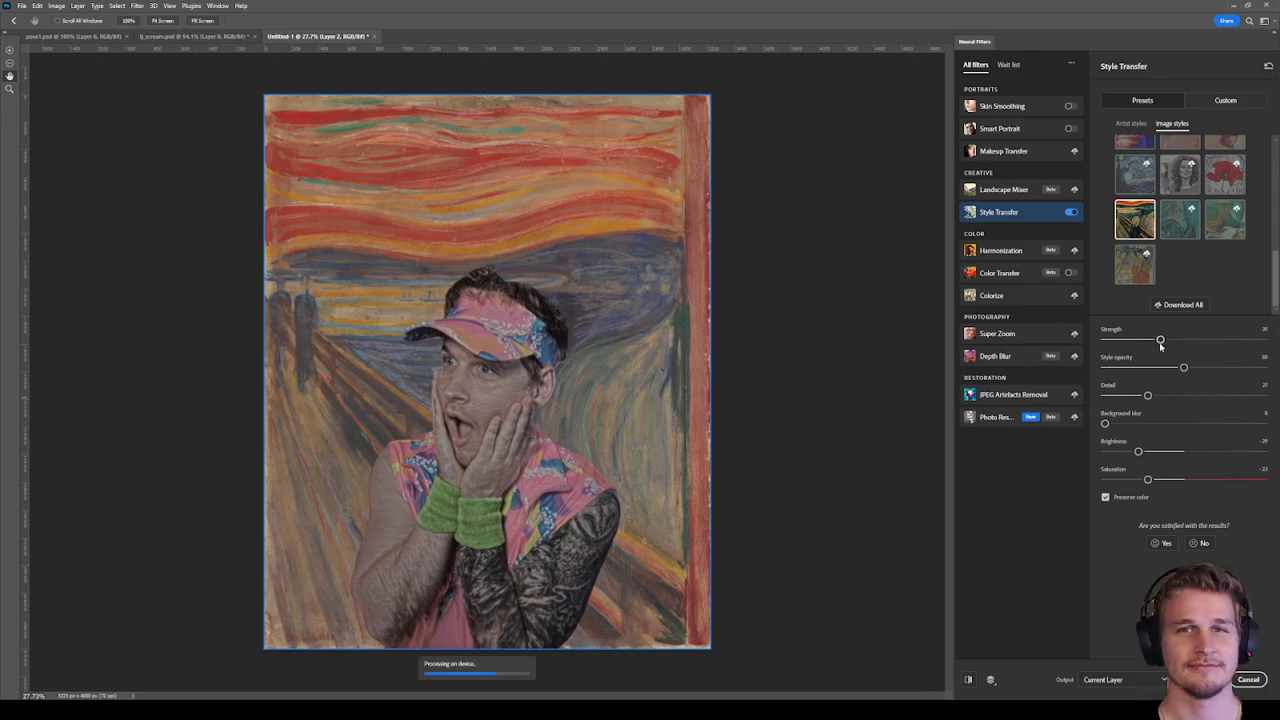
{"action": "left_click_drag", "start_coordinate": [1160, 343], "coordinate": [1263, 341]}
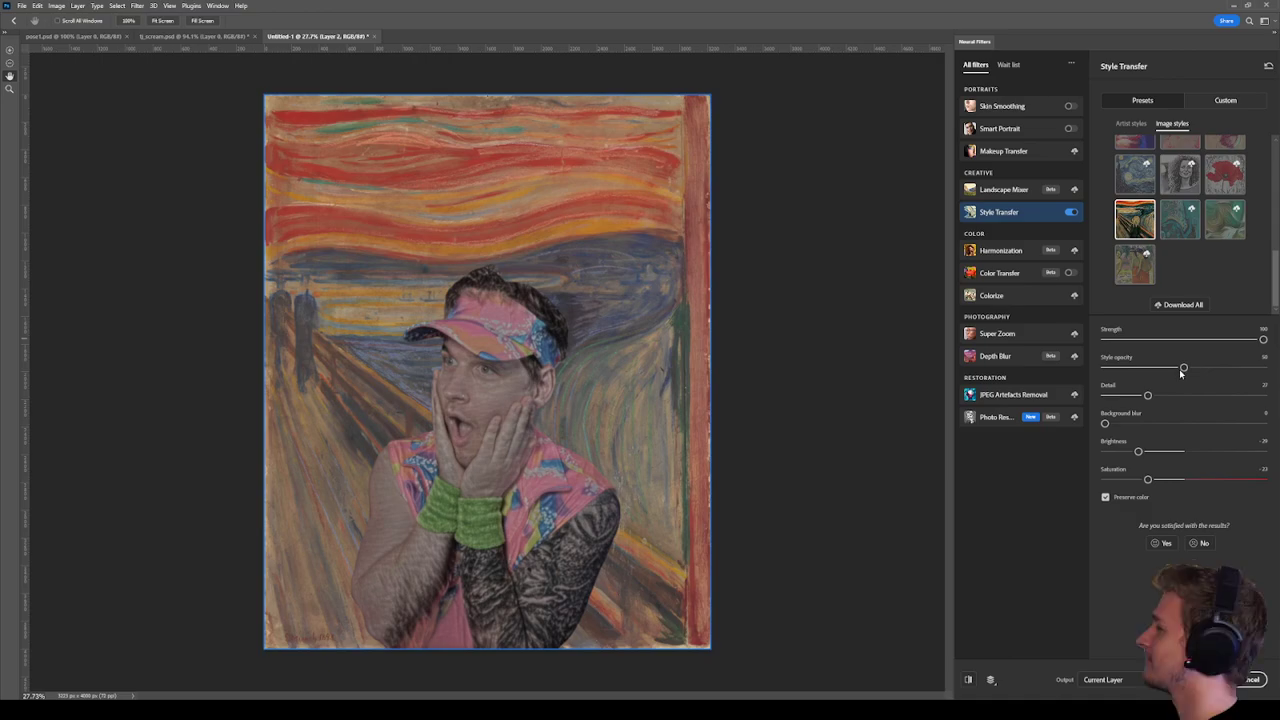
{"action": "left_click_drag", "start_coordinate": [1183, 367], "coordinate": [1278, 374]}
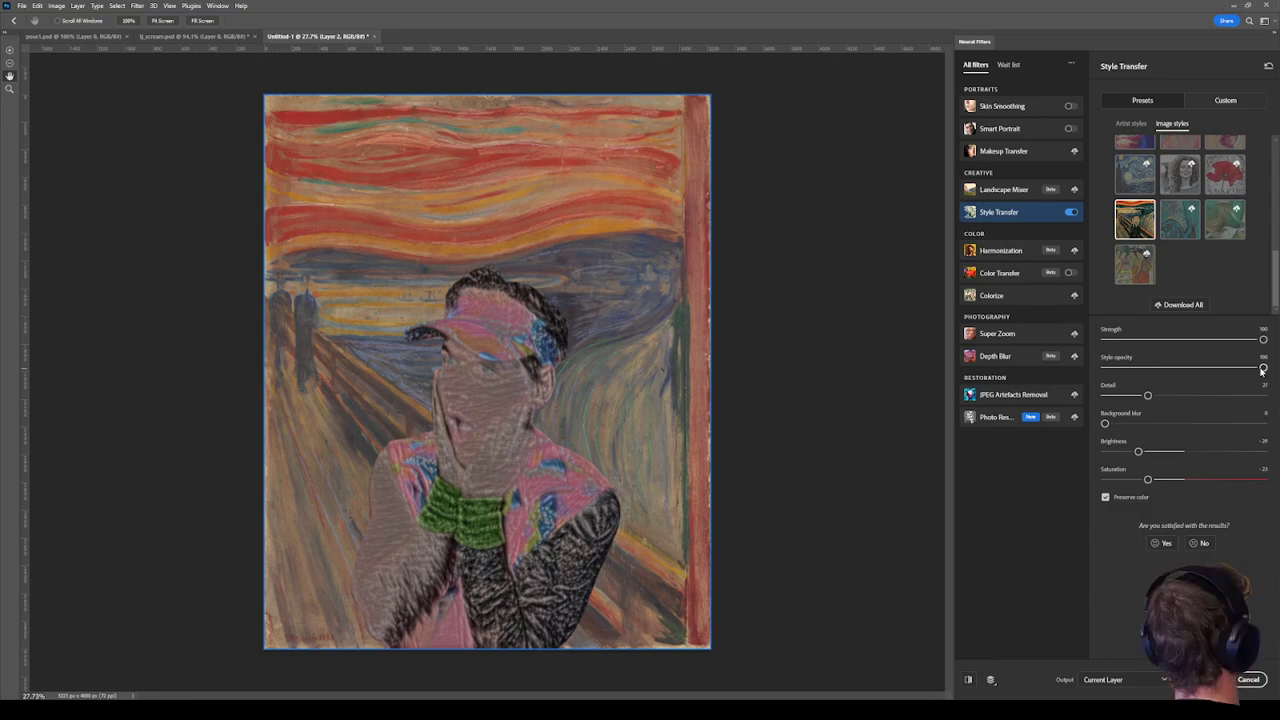
{"action": "left_click_drag", "start_coordinate": [1263, 370], "coordinate": [1177, 369]}
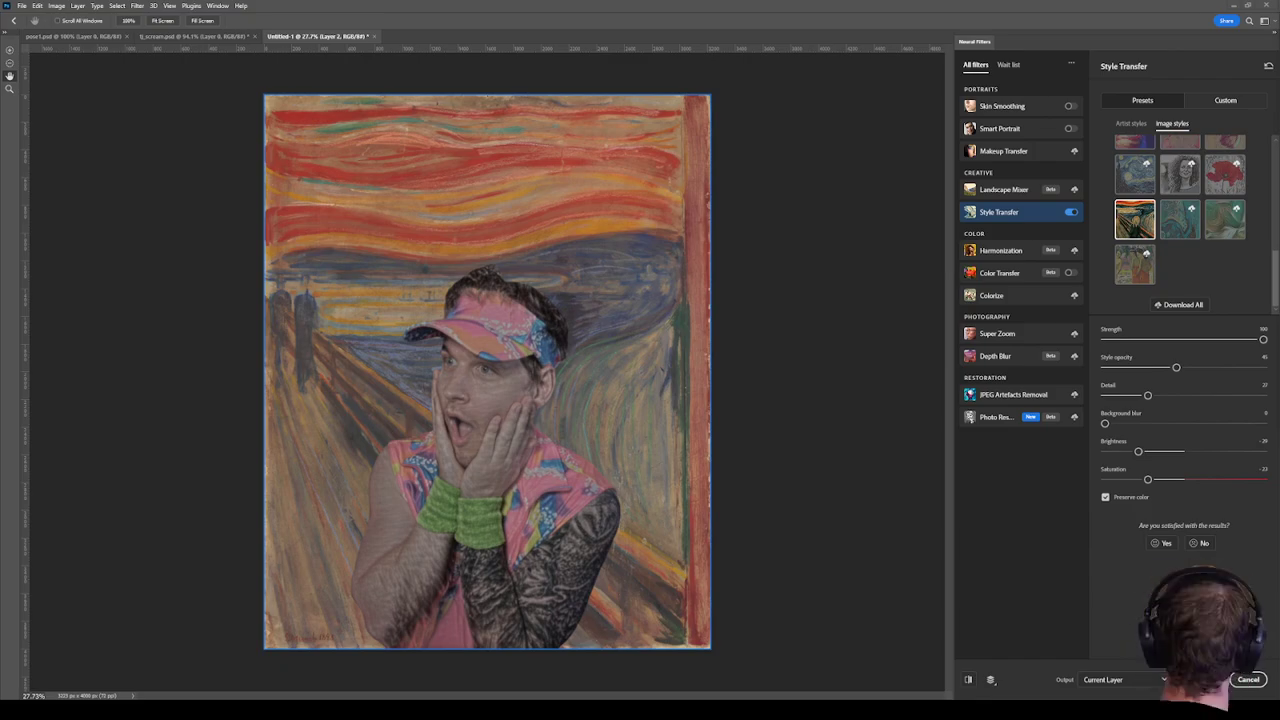
Check which open documents are offered as a custom Style Transfer reference image, and leave Neural Filters without applying anything.
{"action": "left_click", "coordinate": [1209, 103]}
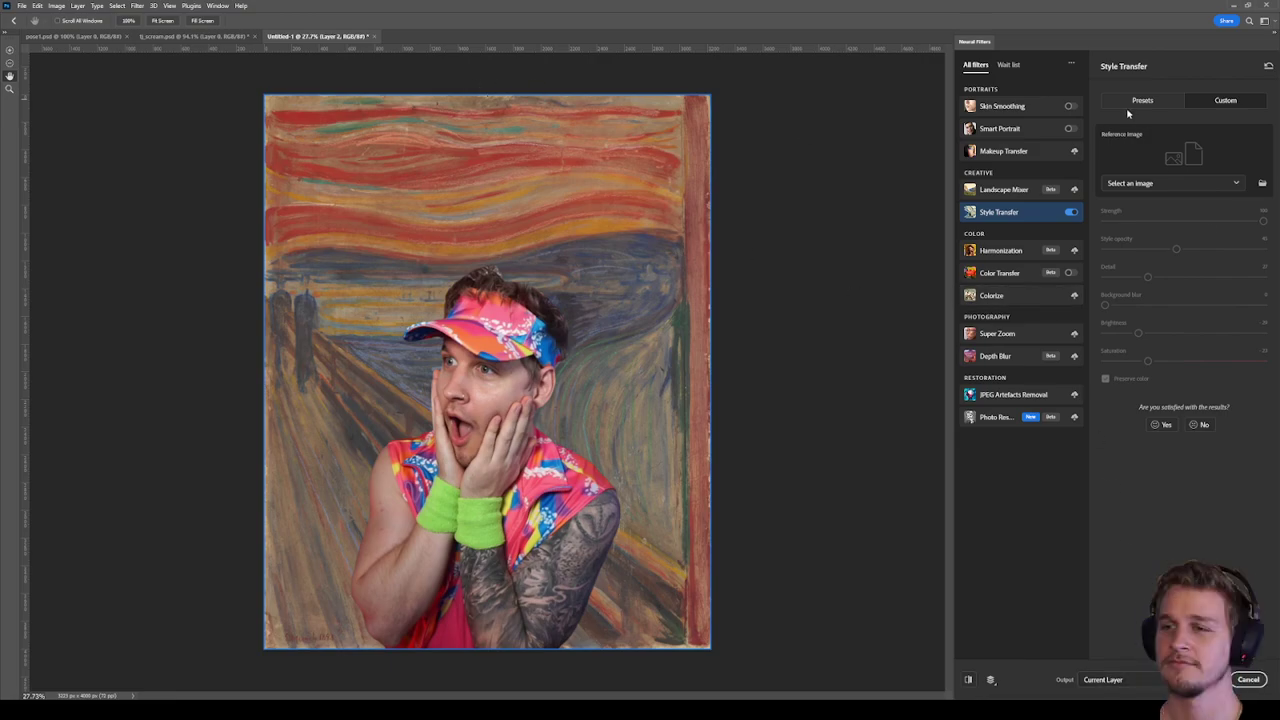
{"action": "left_click", "coordinate": [1176, 185]}
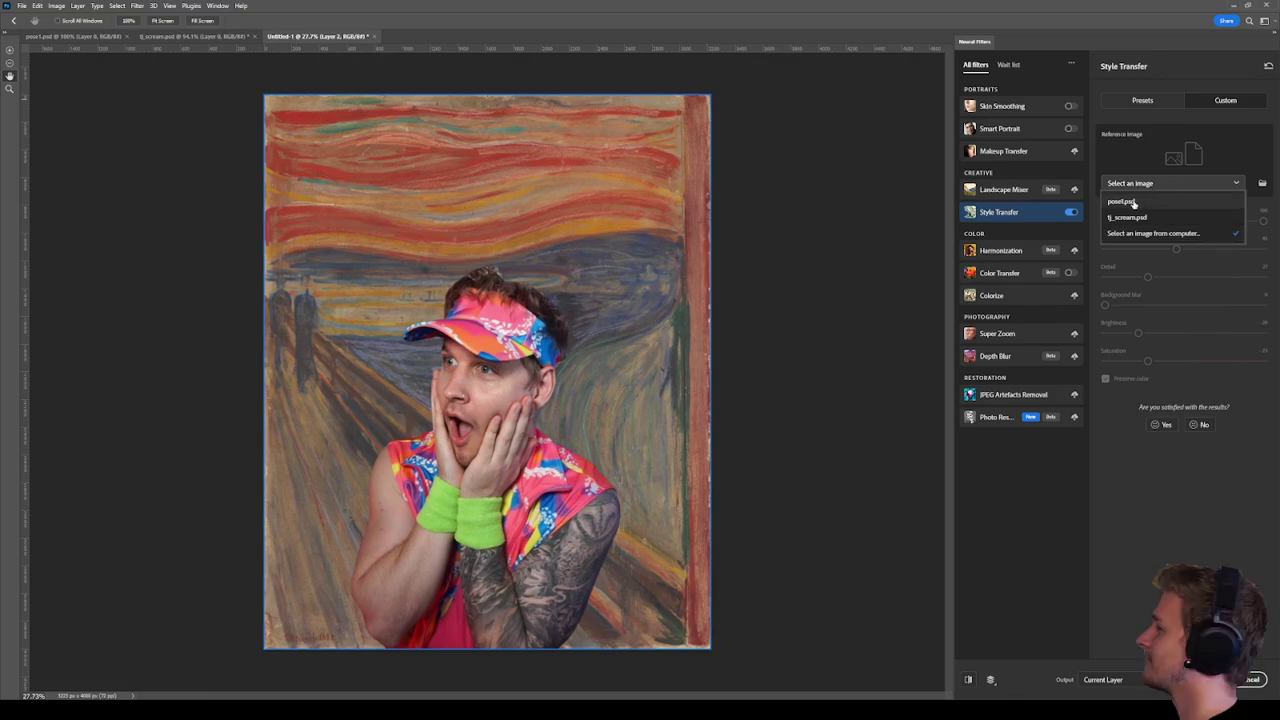
{"action": "left_click", "coordinate": [1184, 201]}
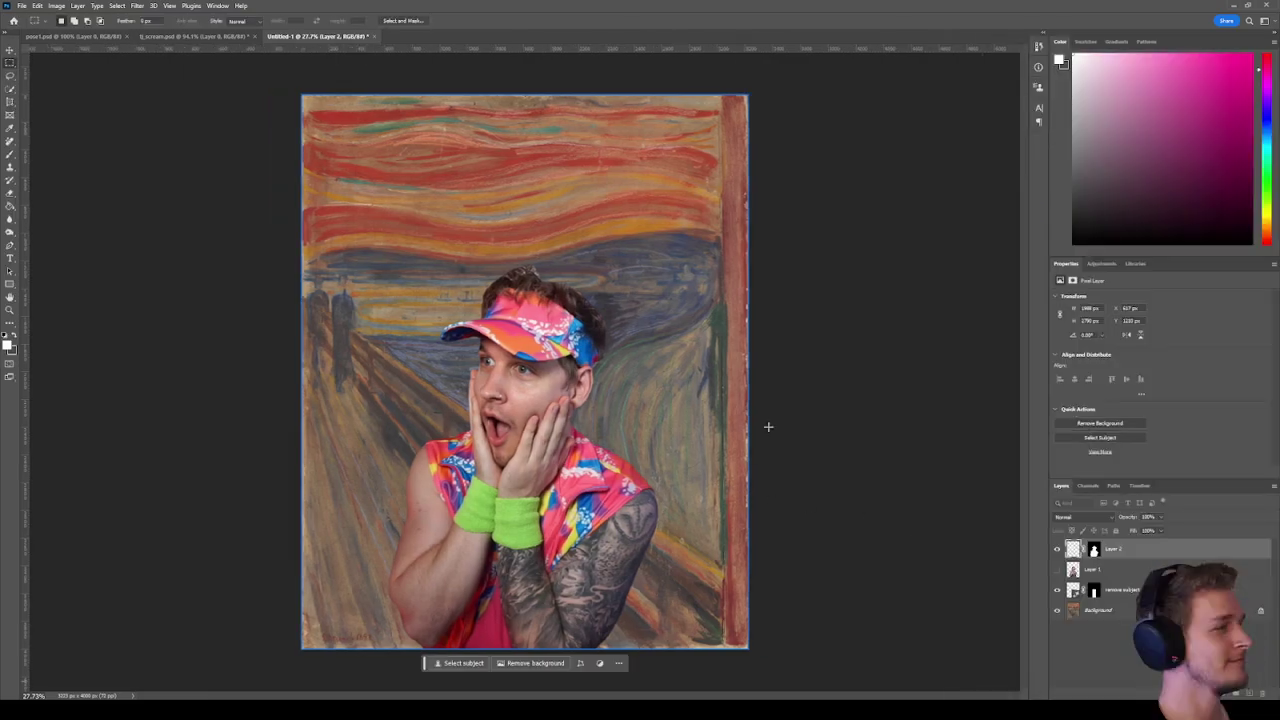
Hide the portrait layer and export the painting without its figure as a PNG named munch_the_sc in the painting-scream folder.
{"action": "left_click", "coordinate": [1057, 549]}
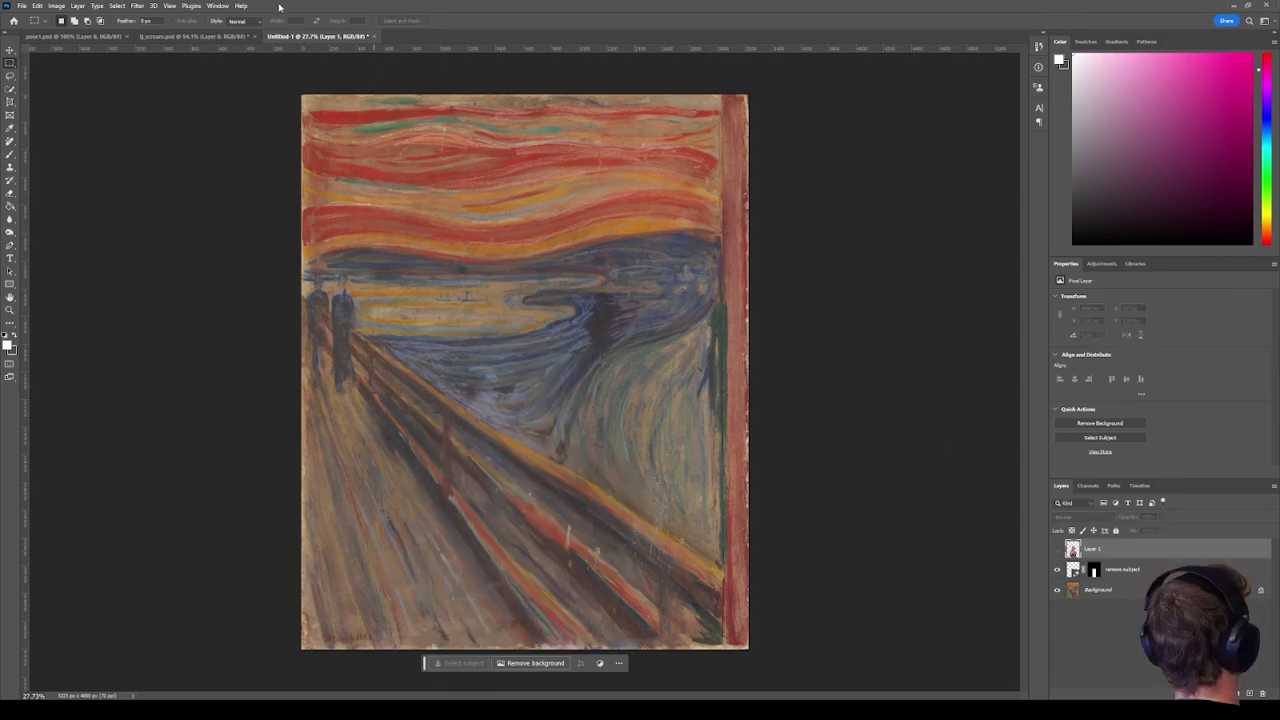
{"action": "left_click", "coordinate": [200, 36]}
{"action": "left_click", "coordinate": [313, 36]}
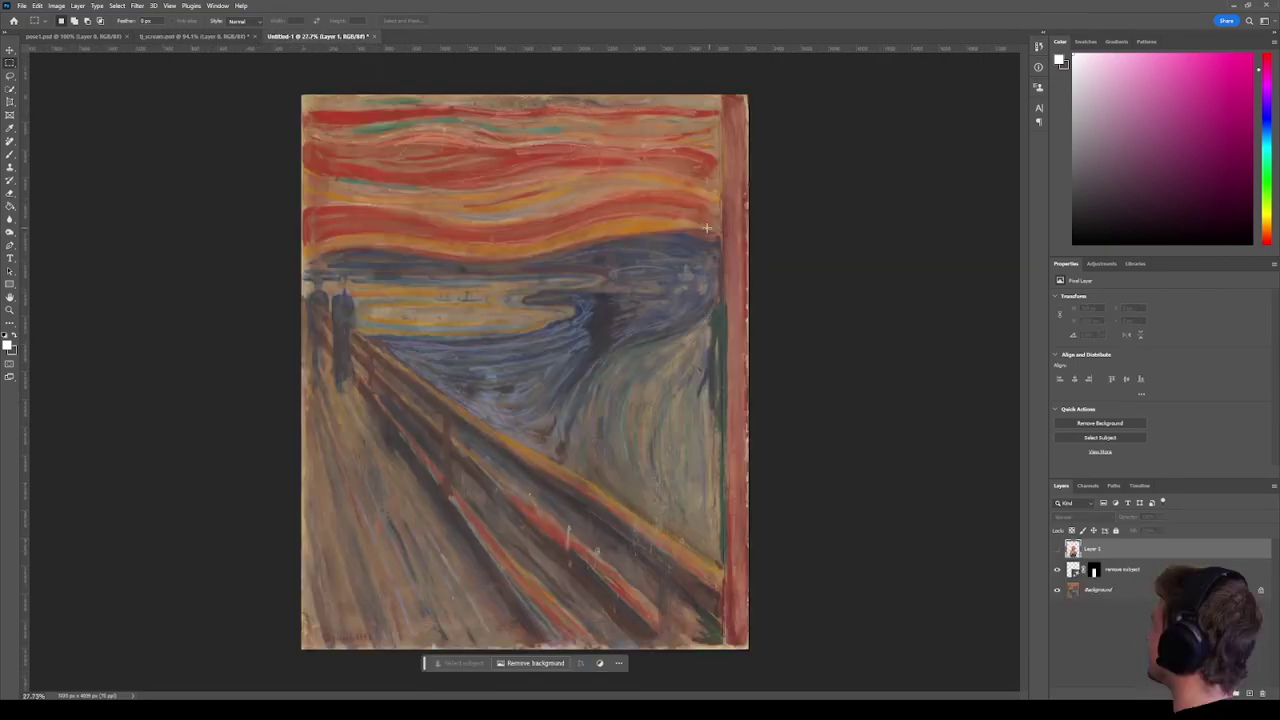
{"action": "left_click", "coordinate": [22, 6]}
{"action": "mouse_move", "coordinate": [40, 179]}
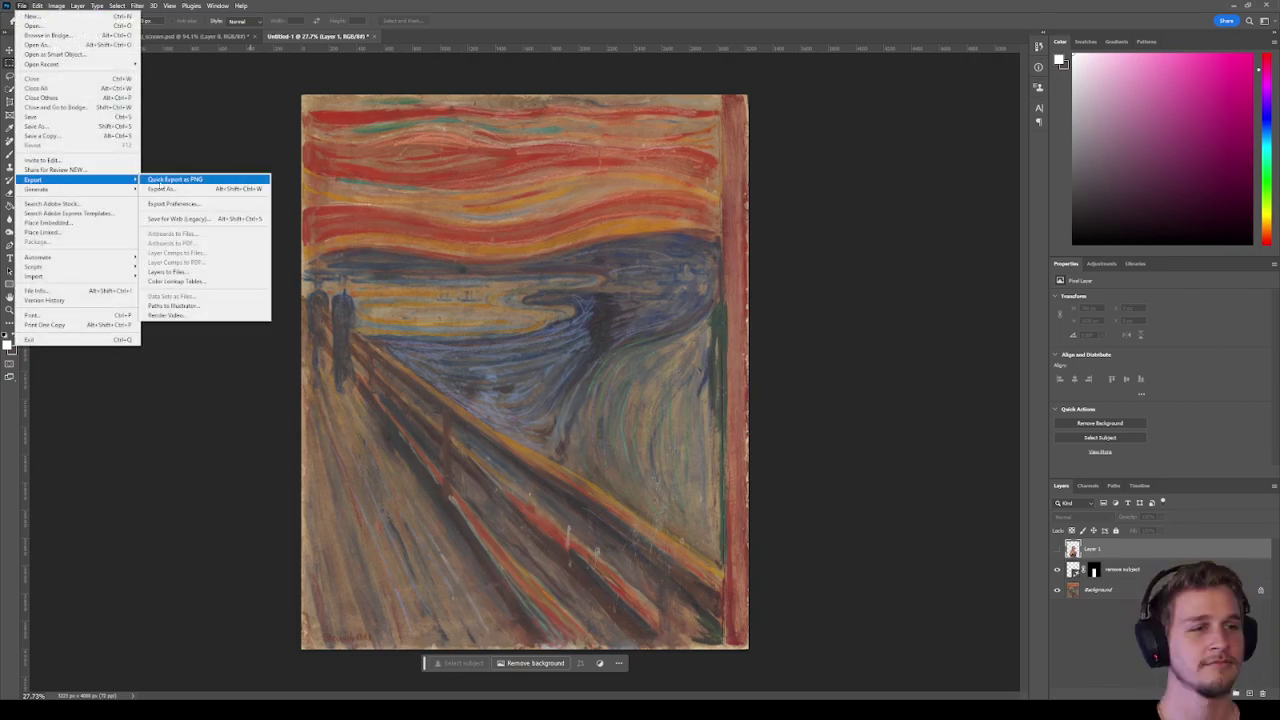
{"action": "left_click", "coordinate": [160, 180]}
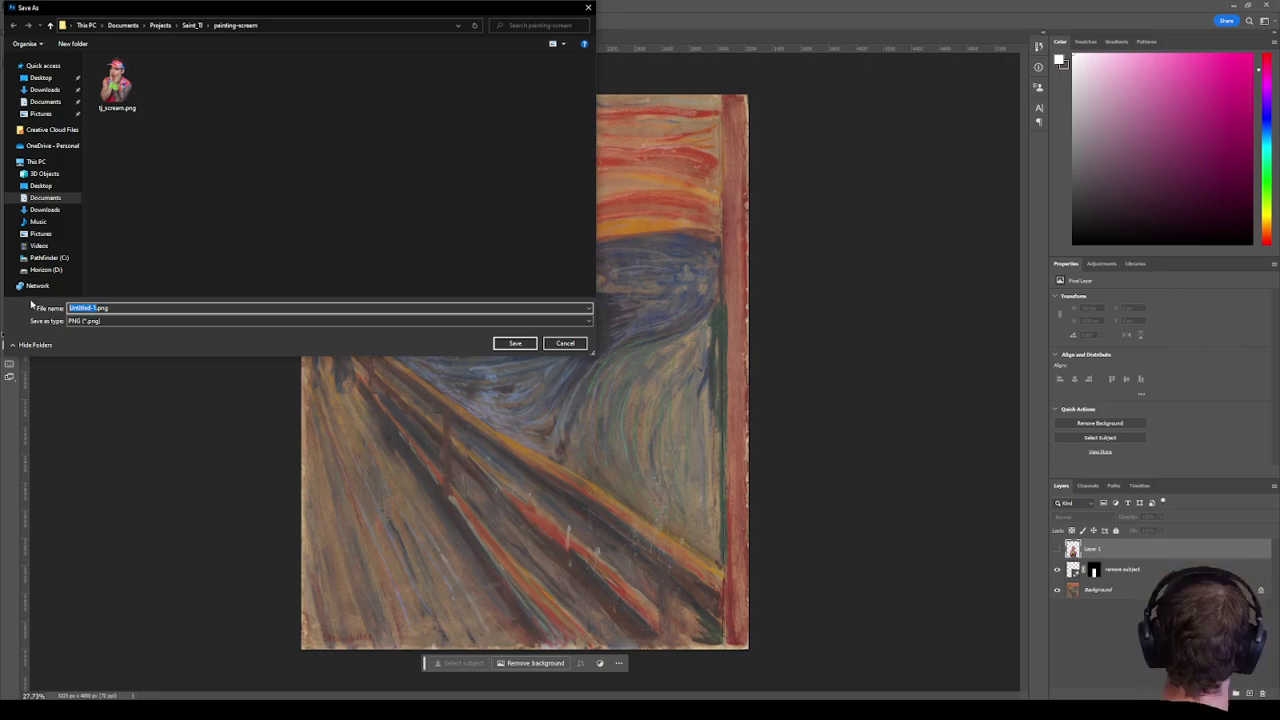
{"action": "type", "text": "munch_the_sc"}
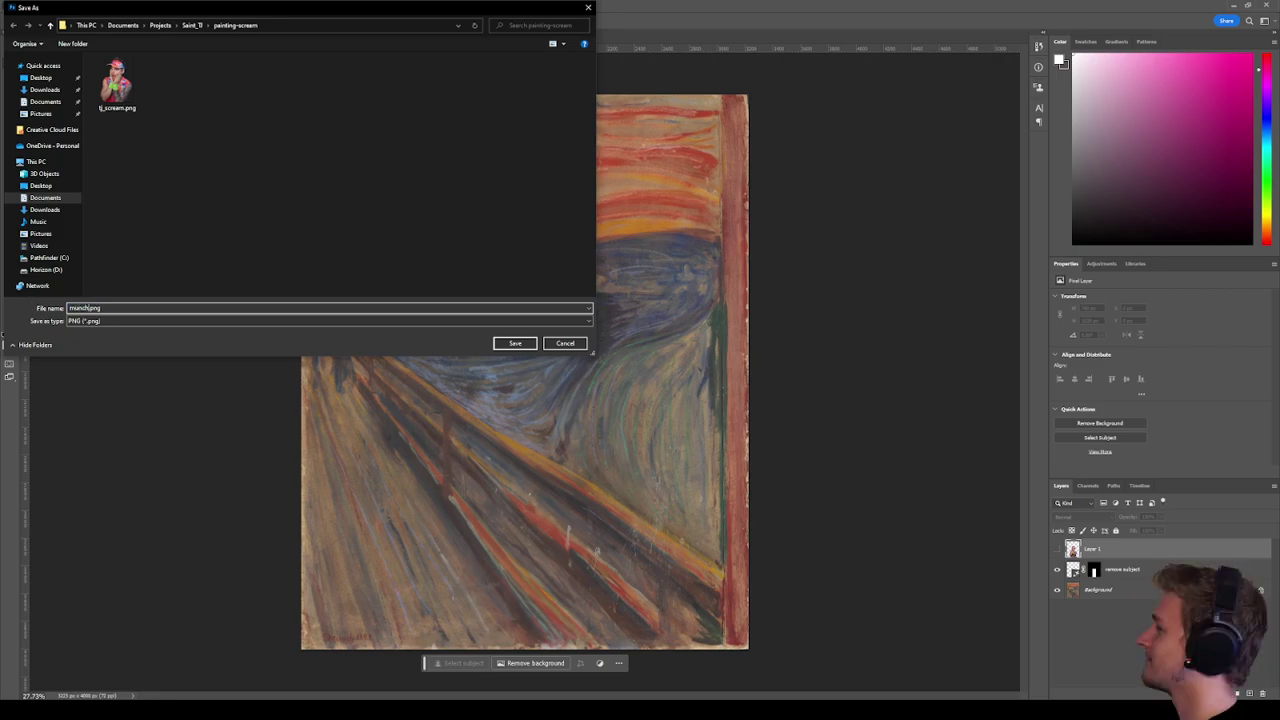
{"action": "key", "text": "Return"}
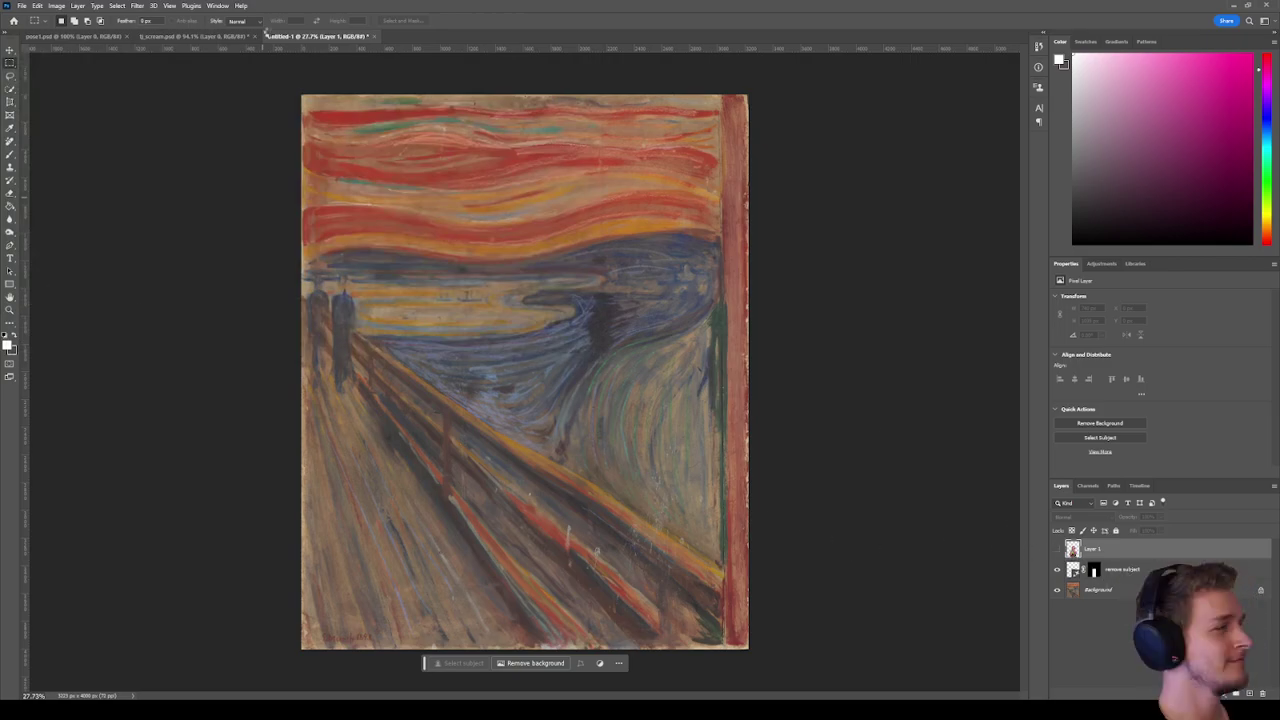
Make the portrait layer visible again and enable Style Transfer for it in Neural Filters.
{"action": "left_click", "coordinate": [137, 6]}
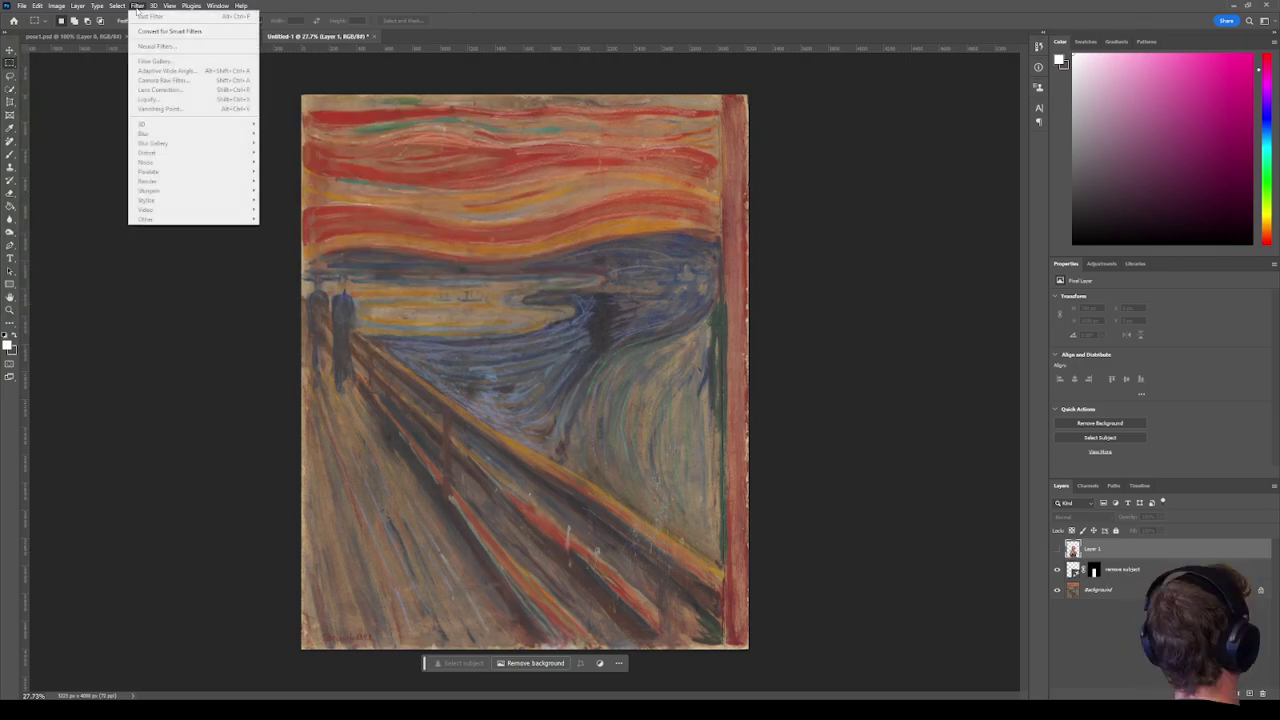
{"action": "left_click", "coordinate": [137, 6]}
{"action": "left_click", "coordinate": [1058, 549]}
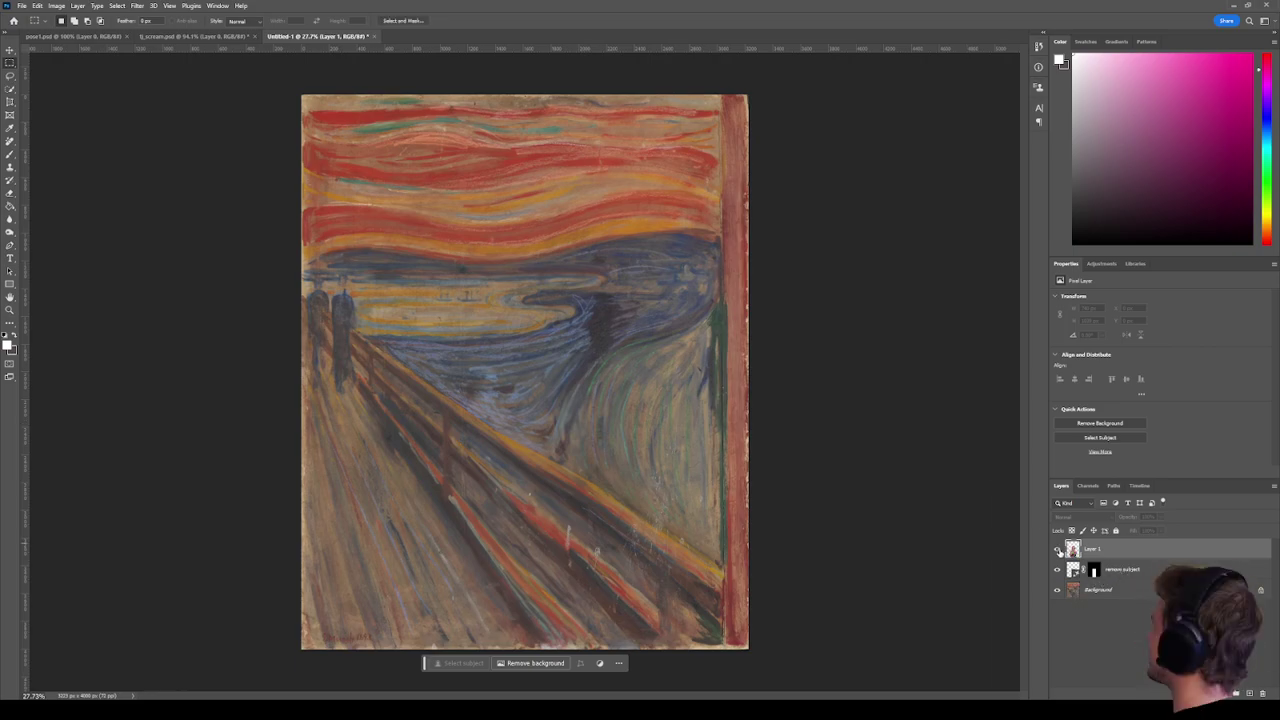
{"action": "left_click", "coordinate": [137, 6]}
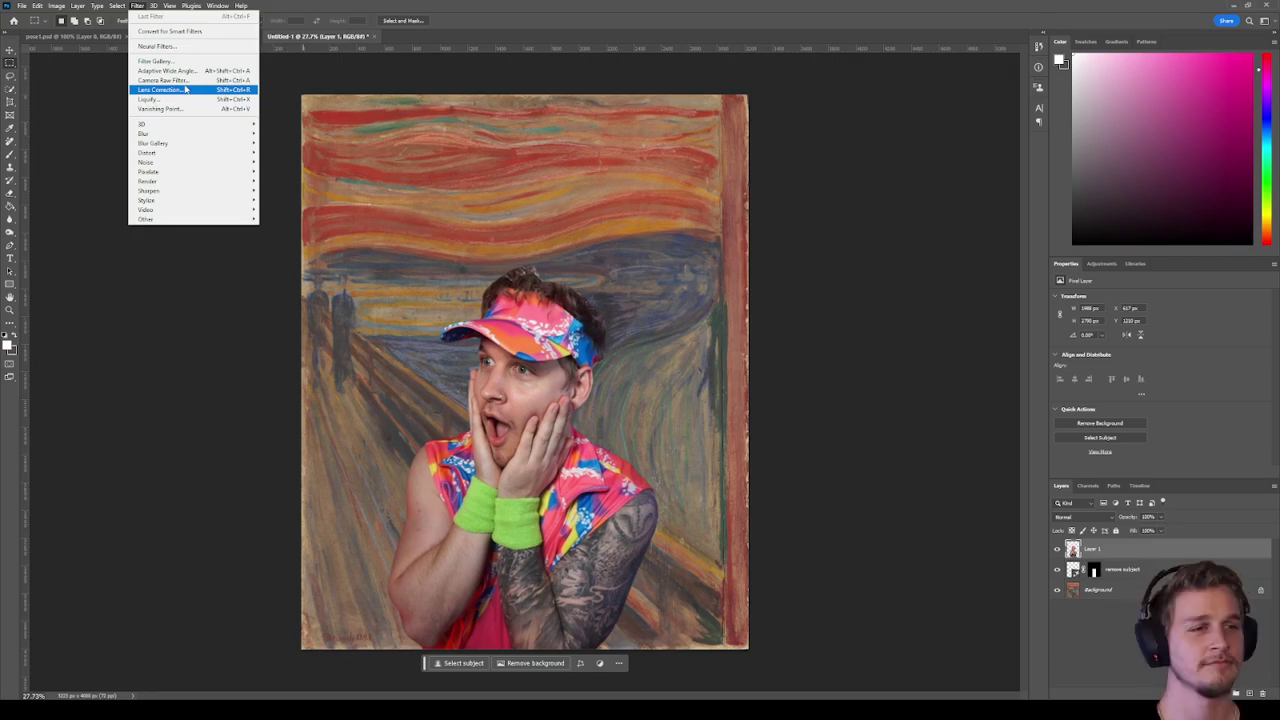
{"action": "left_click", "coordinate": [170, 46]}
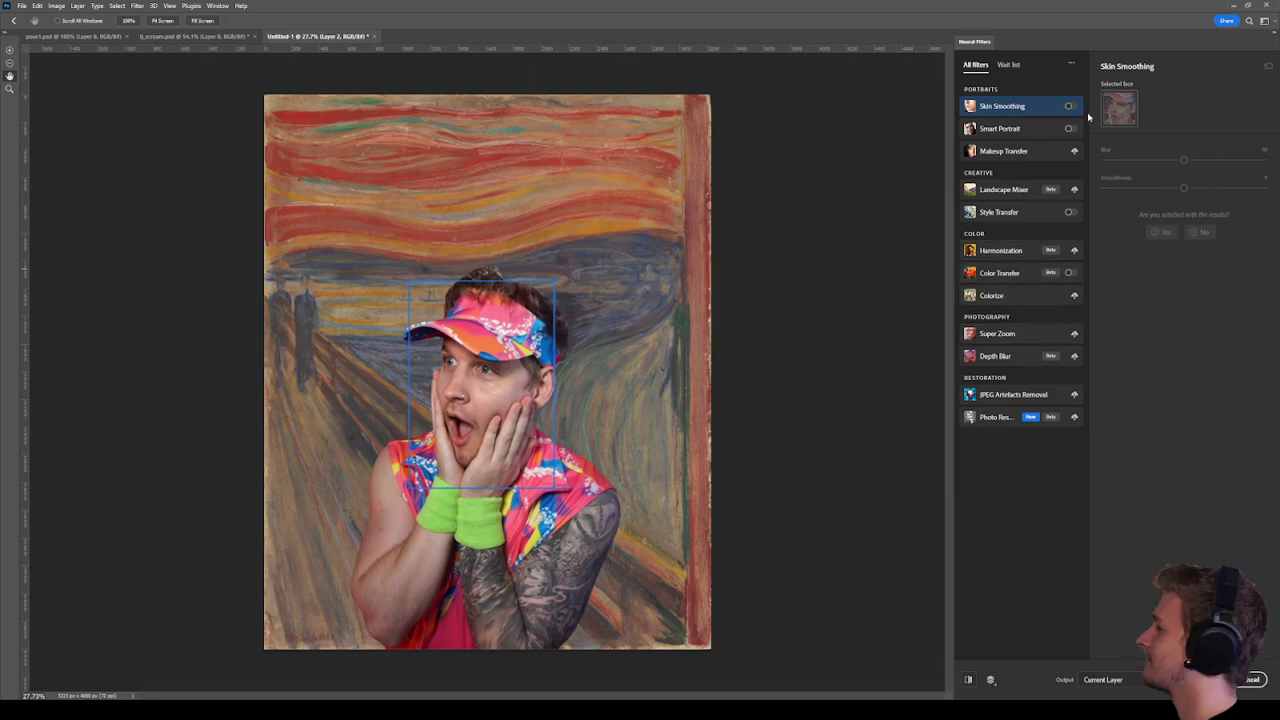
{"action": "left_click", "coordinate": [1000, 212]}
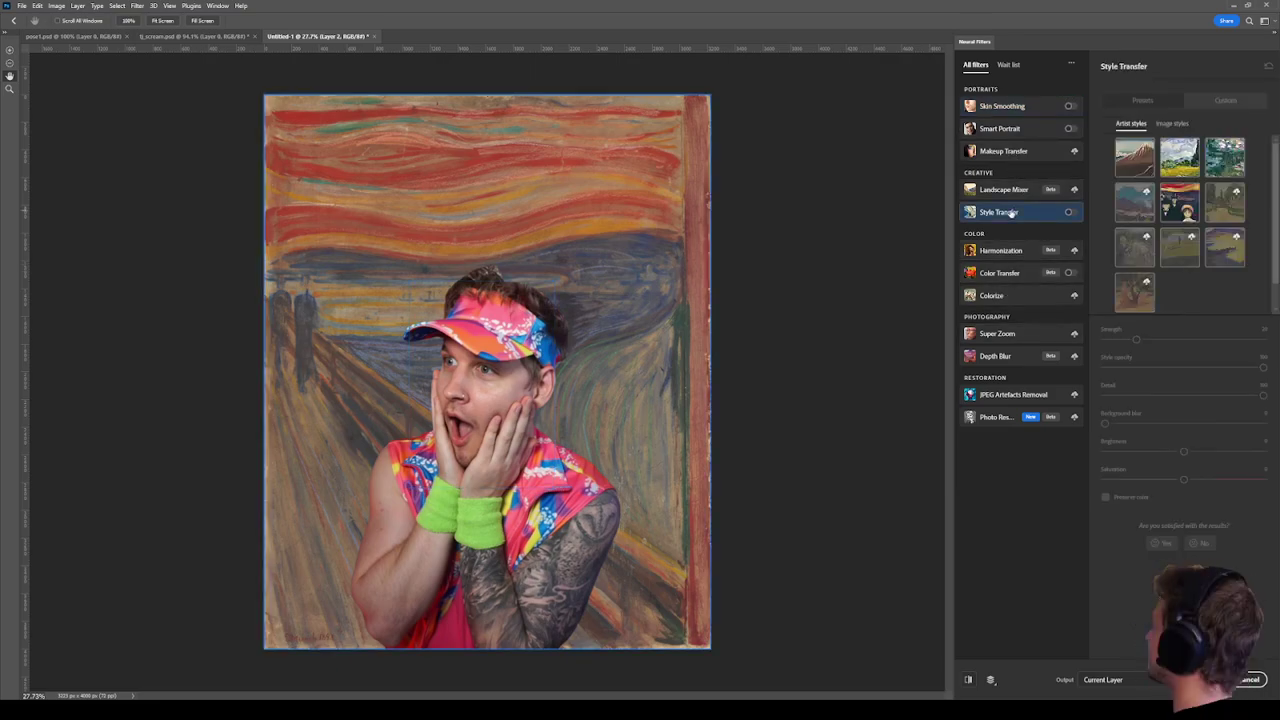
{"action": "left_click", "coordinate": [1071, 212]}
Load the exported painting without its figure as the custom reference image for Style Transfer.
{"action": "left_click", "coordinate": [1225, 100]}
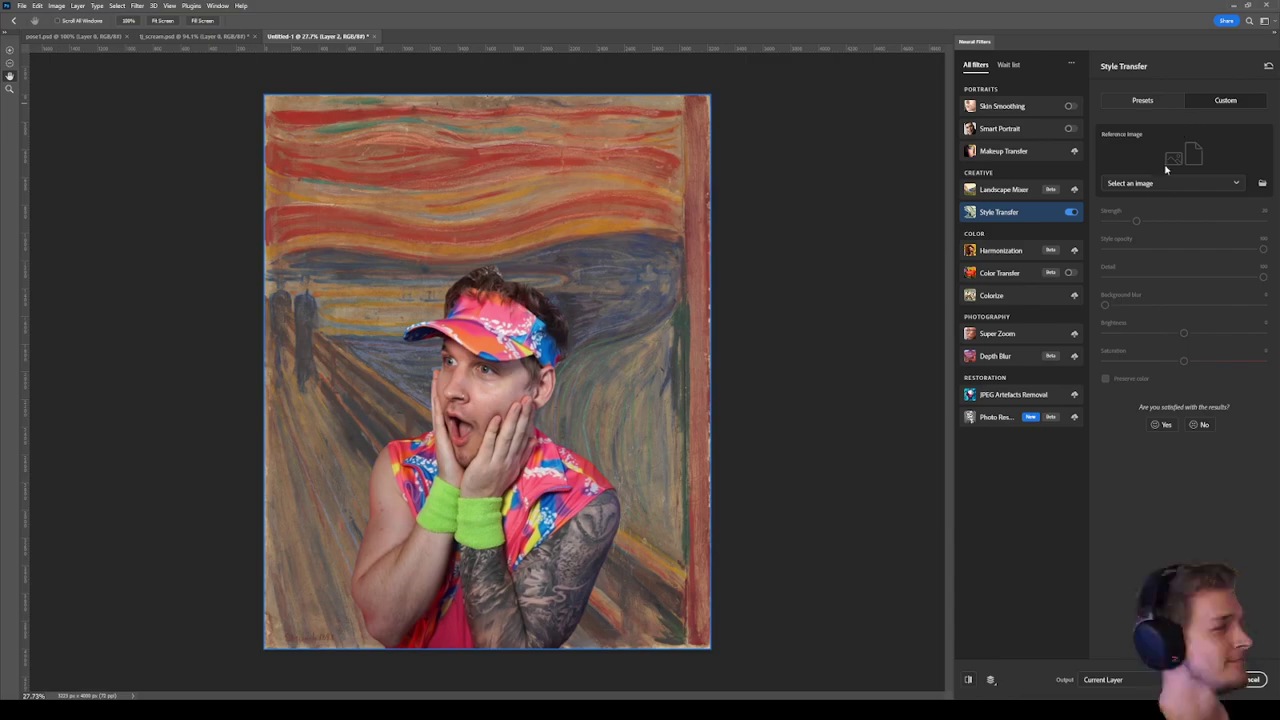
{"action": "left_click", "coordinate": [1263, 184]}
{"action": "double_click", "coordinate": [114, 80]}
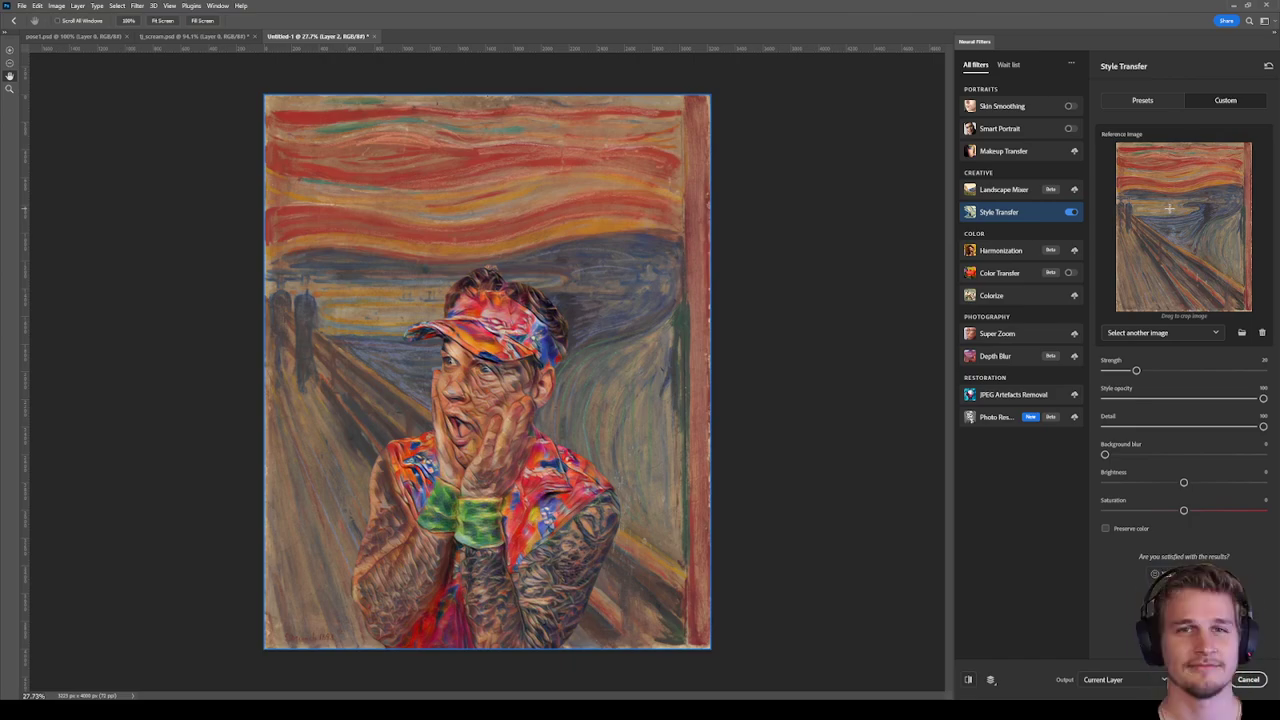
Try reducing Detail to about 66 and Style opacity to about 49, with Strength first at 5 and raised to about 29.
{"action": "left_click_drag", "start_coordinate": [1136, 370], "coordinate": [1112, 371]}
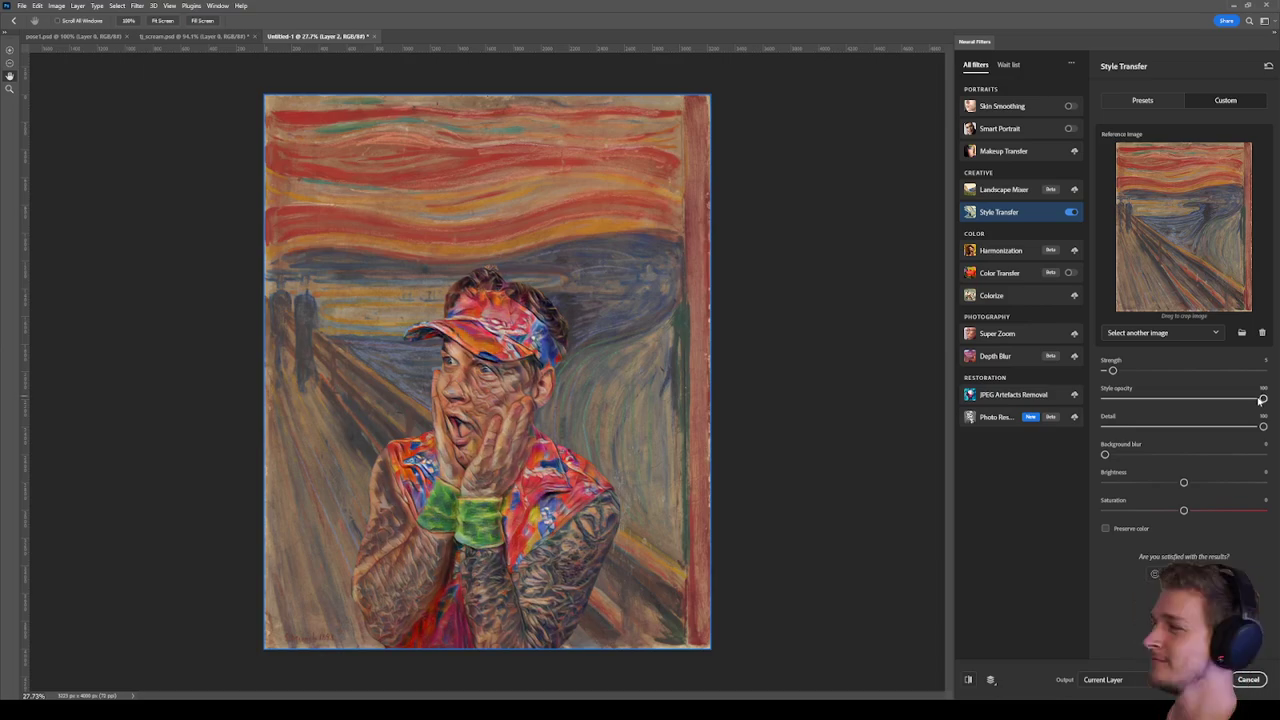
{"action": "left_click_drag", "start_coordinate": [1262, 399], "coordinate": [1168, 400]}
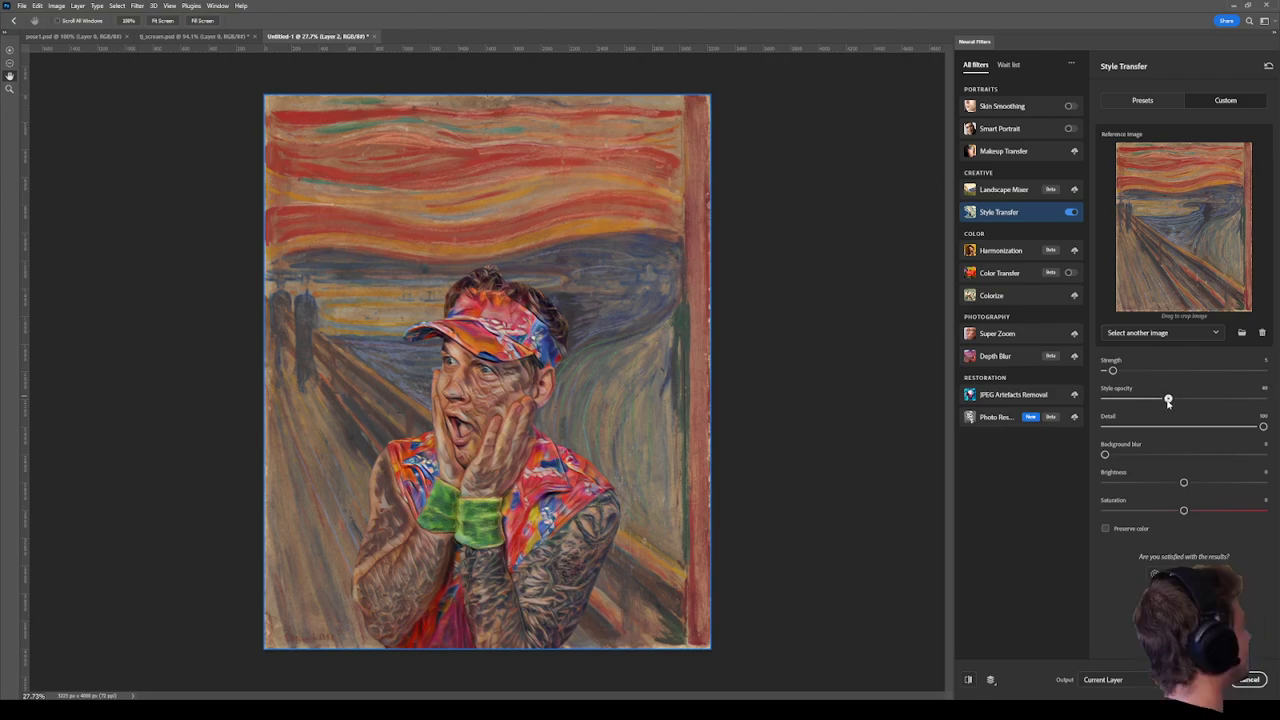
{"action": "left_click", "coordinate": [1241, 427]}
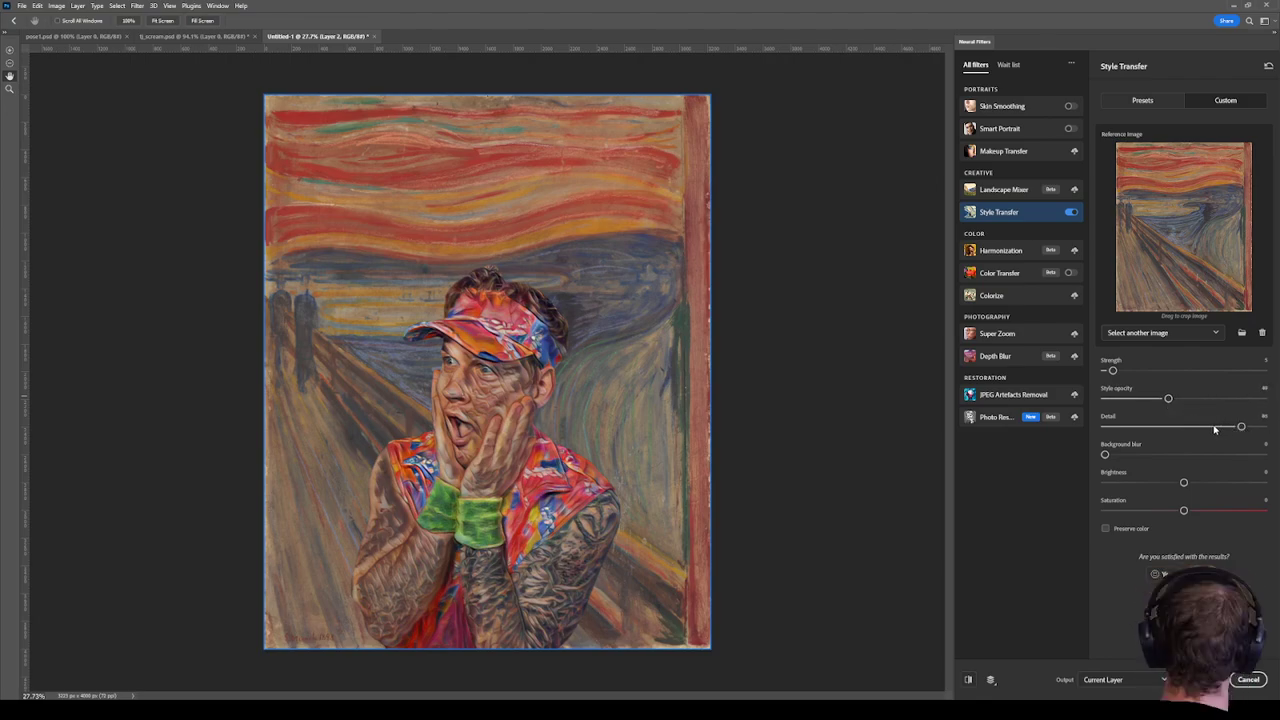
{"action": "left_click", "coordinate": [1208, 427]}
{"action": "left_click_drag", "start_coordinate": [1208, 427], "coordinate": [1210, 427]}
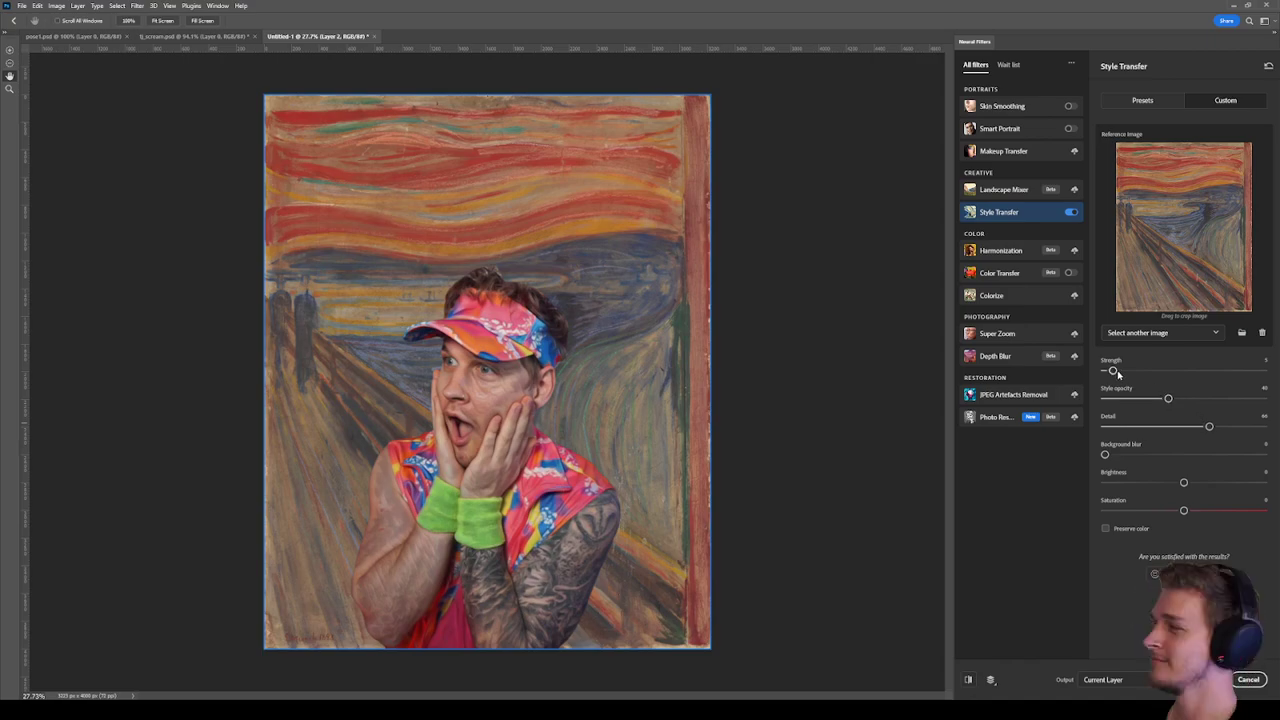
{"action": "left_click_drag", "start_coordinate": [1168, 398], "coordinate": [1183, 400]}
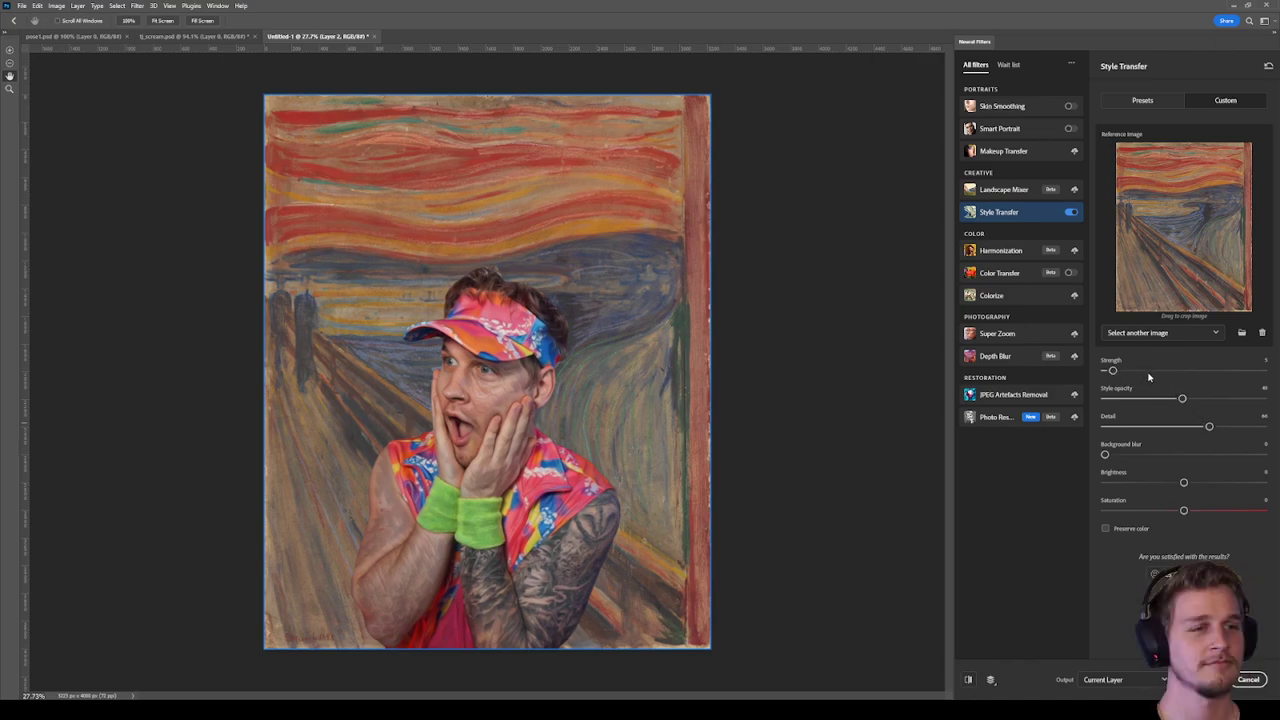
{"action": "left_click_drag", "start_coordinate": [1112, 370], "coordinate": [1150, 371]}
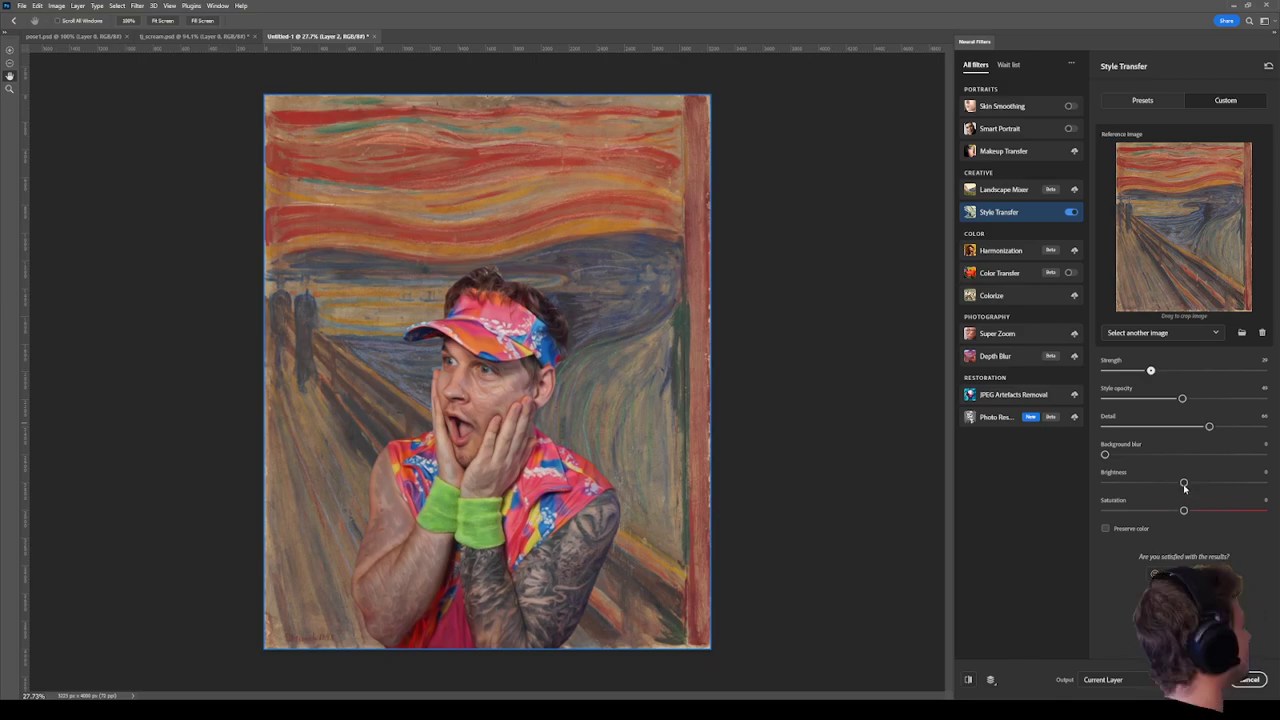
Darken and mute the stylised portrait with Brightness about -20 and Saturation about -18, and enable Preserve color.
{"action": "left_click_drag", "start_coordinate": [1184, 483], "coordinate": [1179, 483]}
{"action": "left_click", "coordinate": [1152, 482]}
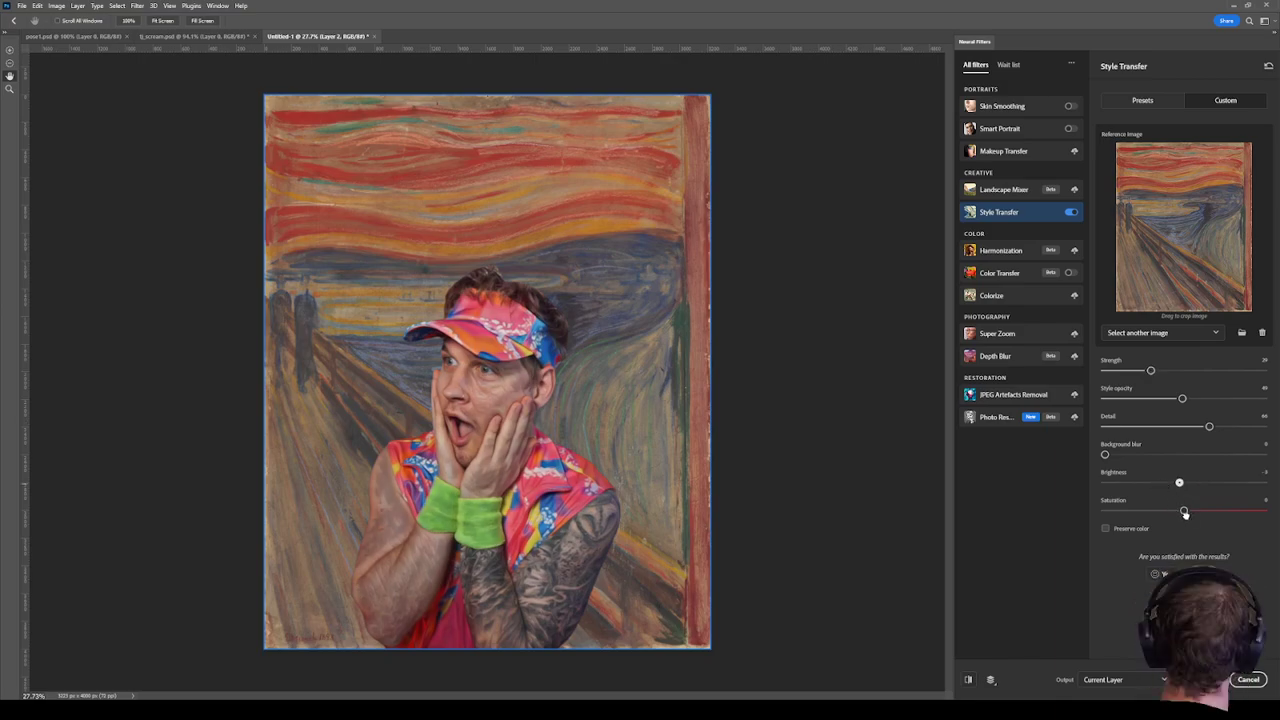
{"action": "left_click", "coordinate": [1156, 511]}
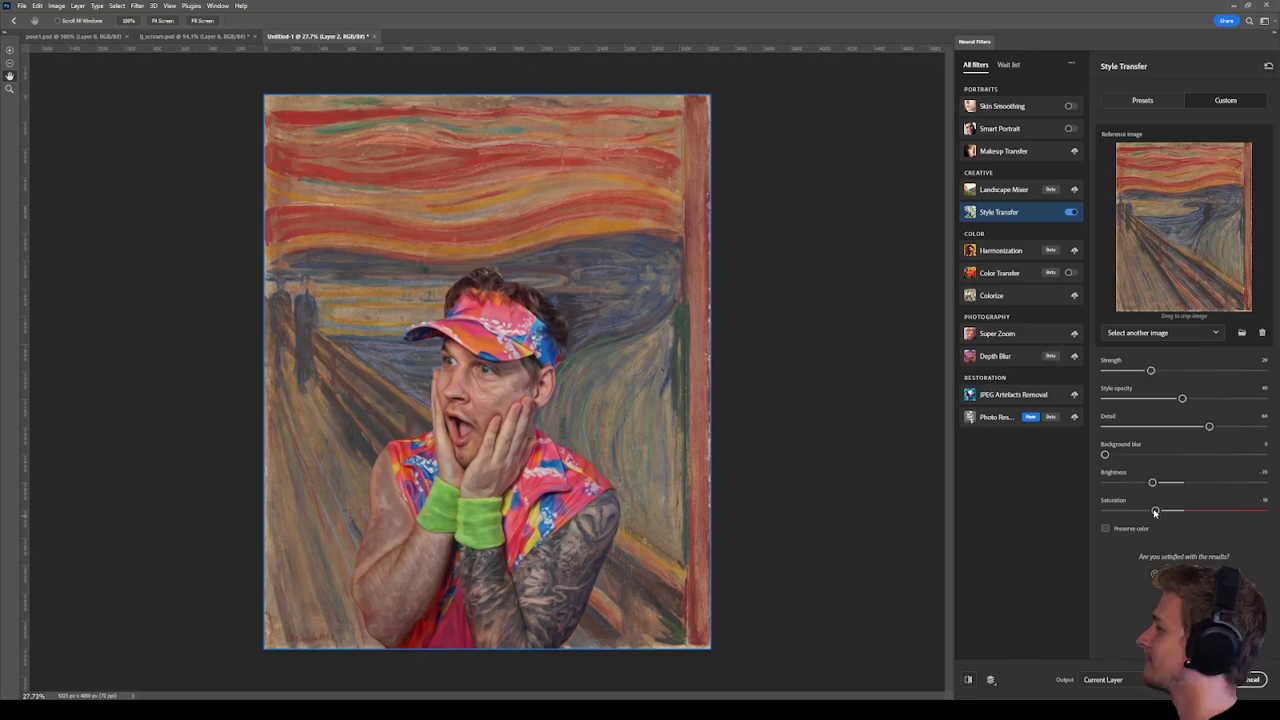
{"action": "left_click", "coordinate": [1105, 528]}
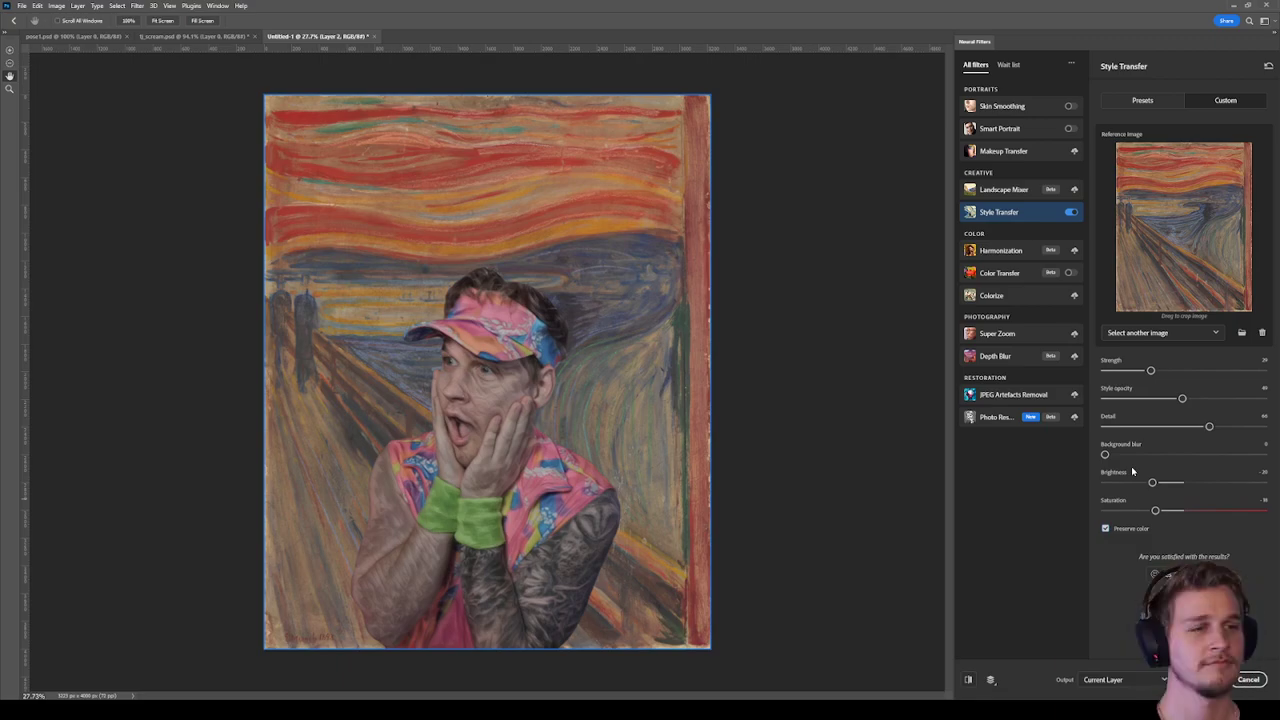
Fine-tune the style's Saturation to about -20 and its Brightness to about -19.
{"action": "left_click", "coordinate": [1174, 512]}
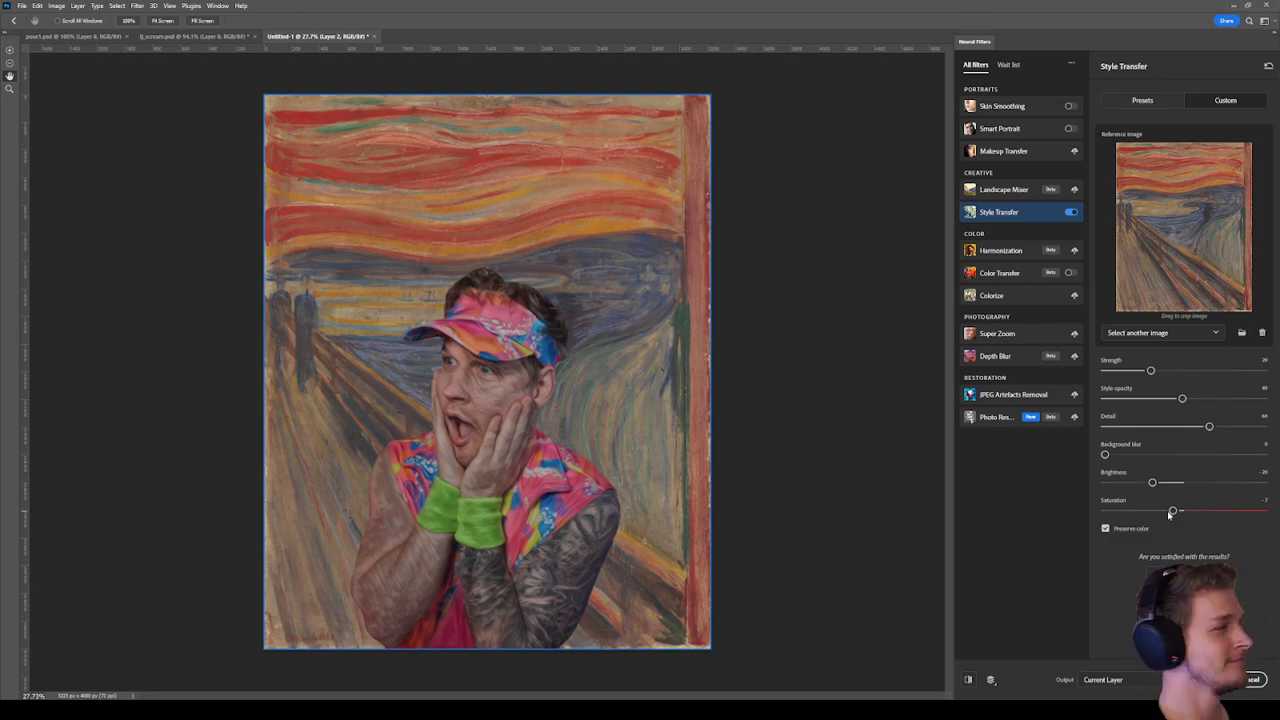
{"action": "left_click", "coordinate": [1162, 512]}
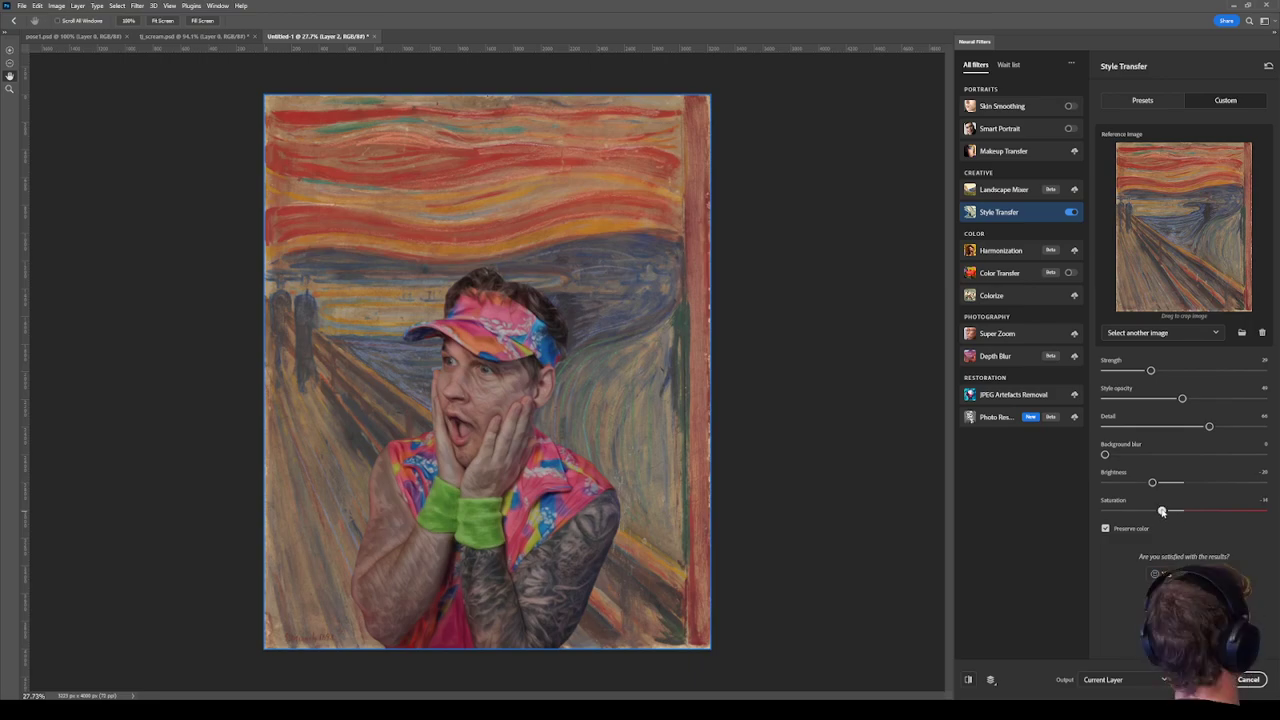
{"action": "left_click_drag", "start_coordinate": [1162, 512], "coordinate": [1160, 511]}
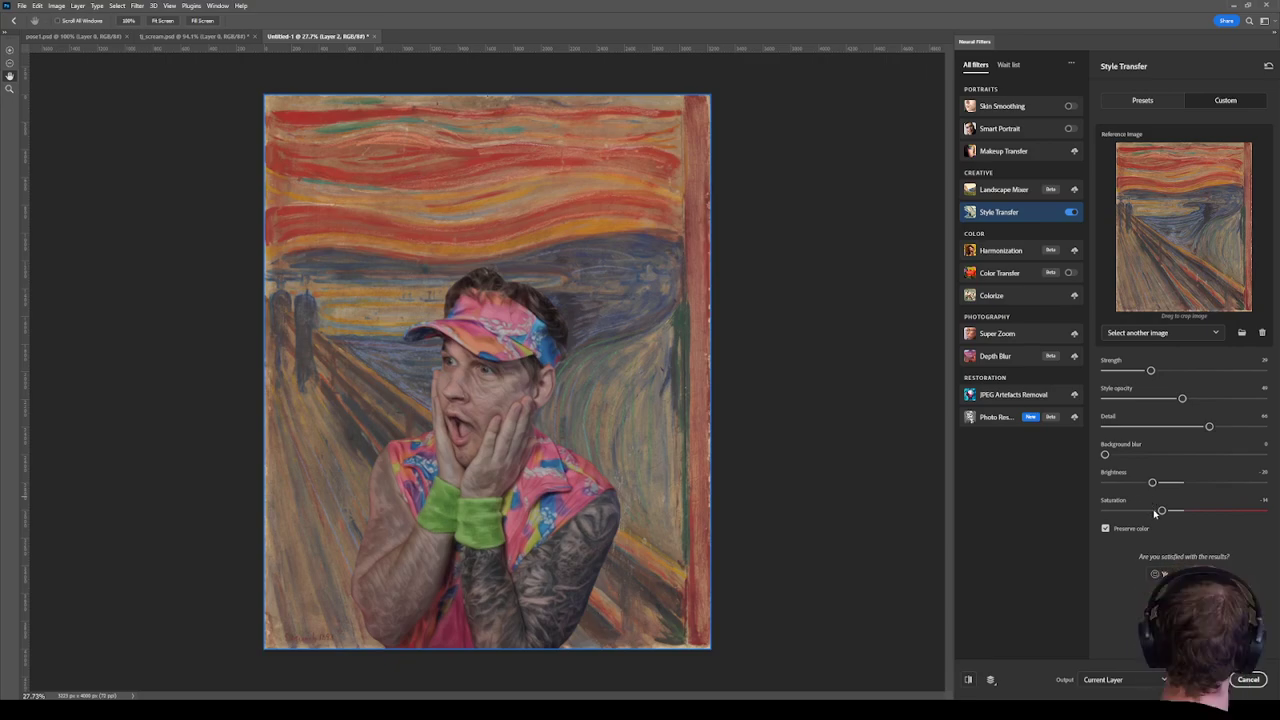
{"action": "left_click_drag", "start_coordinate": [1155, 512], "coordinate": [1141, 485]}
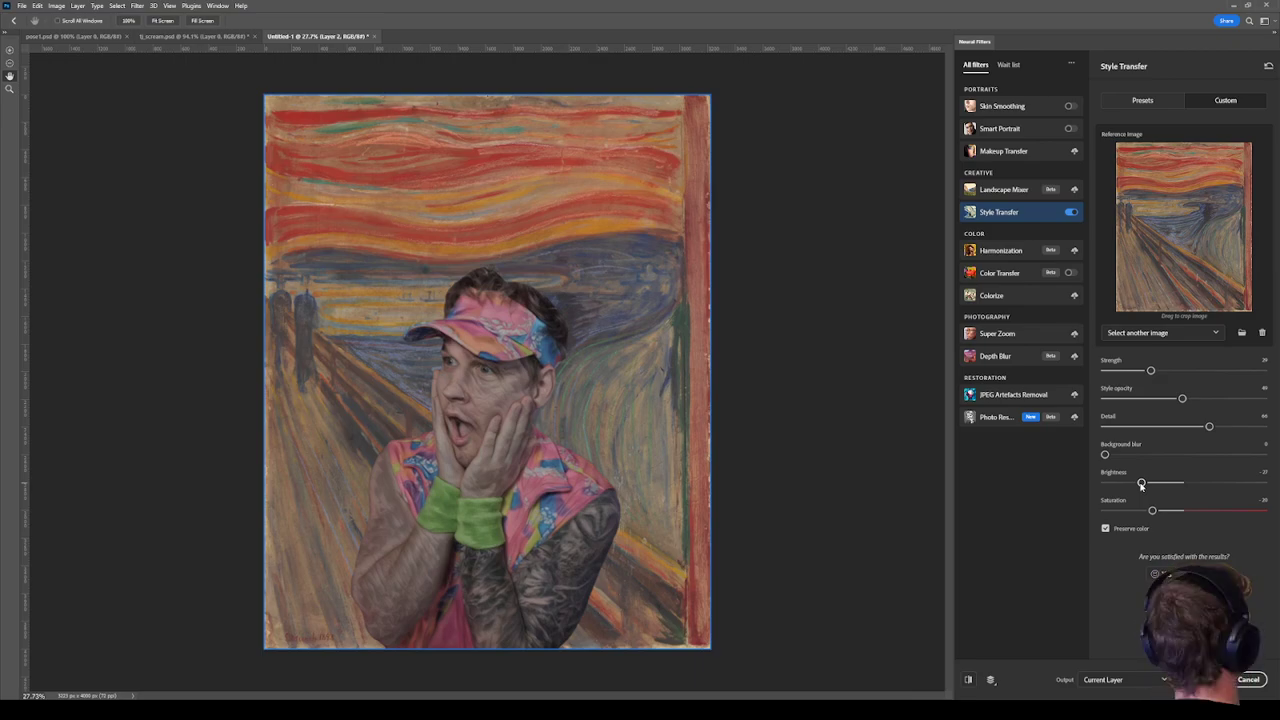
{"action": "left_click_drag", "start_coordinate": [1141, 484], "coordinate": [1154, 484]}
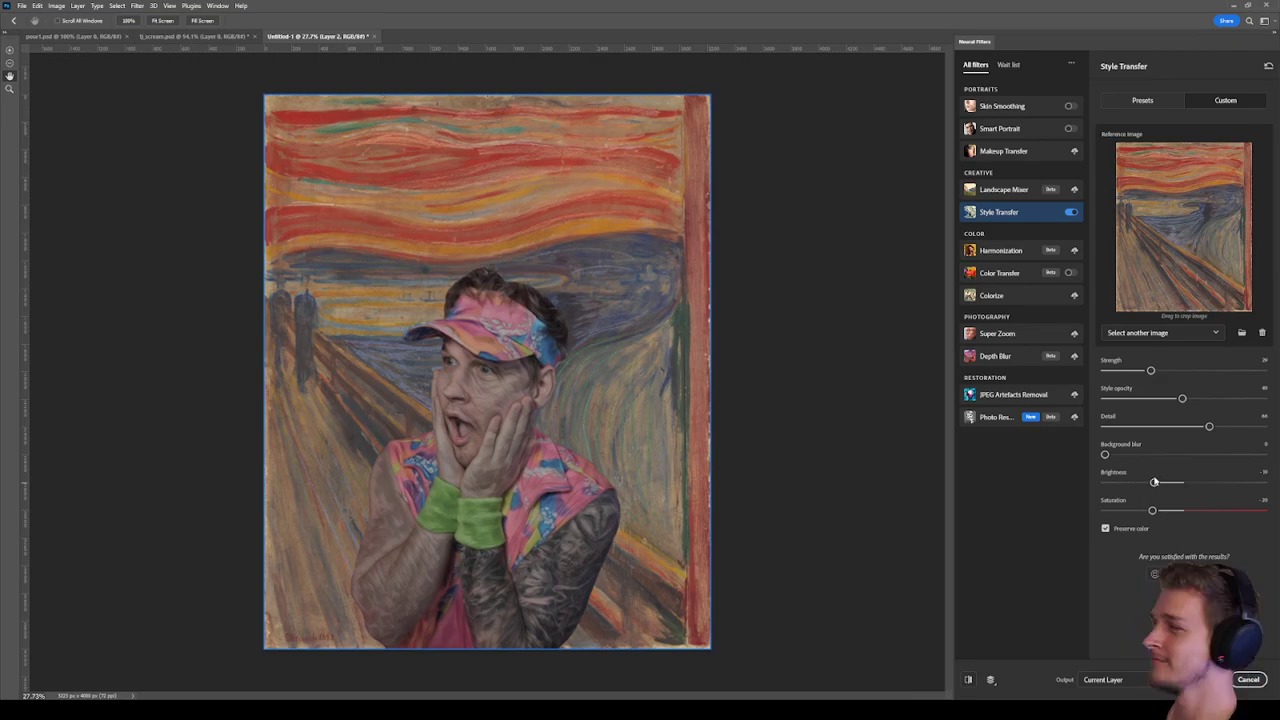
Try a subtler style with Strength about 11, Style opacity about 34 and Detail about 41.
{"action": "left_click", "coordinate": [1118, 371]}
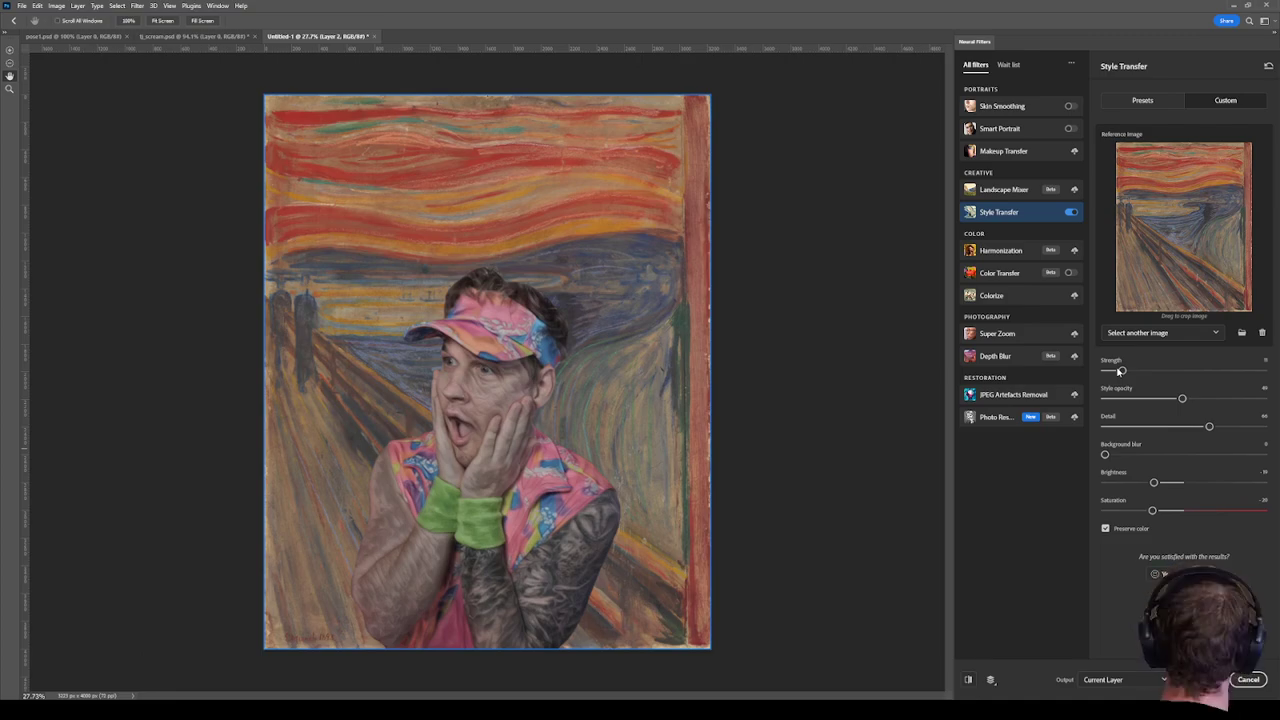
{"action": "left_click", "coordinate": [1159, 399]}
{"action": "left_click", "coordinate": [1170, 427]}
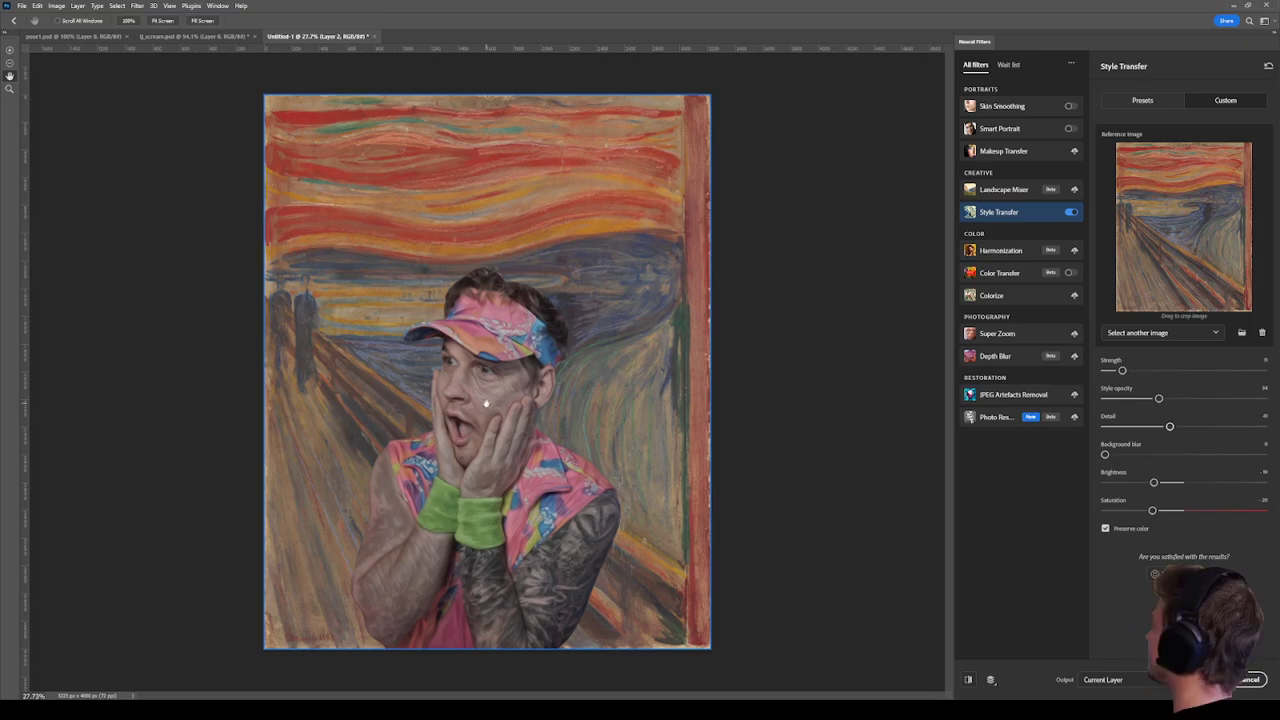
Examine the restyled face, hands and clothing up close and against the surrounding painting's brushwork.
{"action": "scroll", "coordinate": [478, 400], "scroll_direction": "up", "scroll_amount": 5}
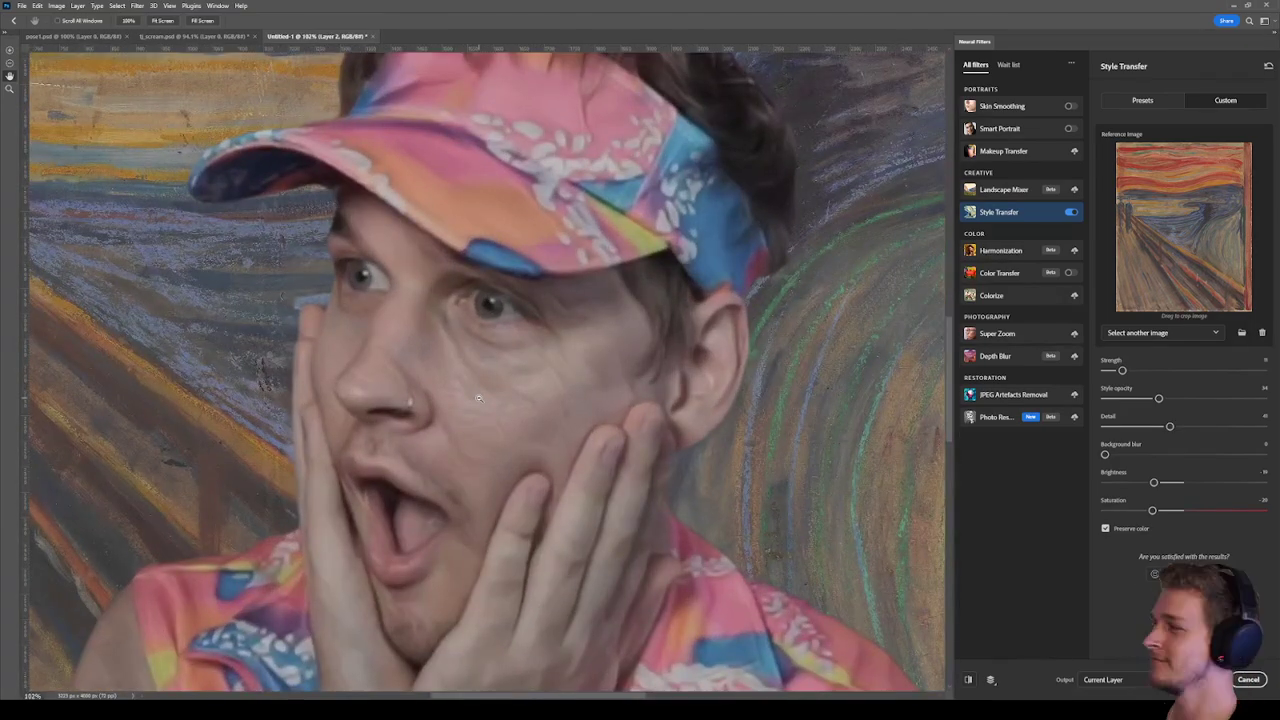
{"action": "scroll", "coordinate": [478, 398], "scroll_direction": "down", "scroll_amount": 1}
{"action": "scroll", "coordinate": [480, 399], "scroll_direction": "down", "scroll_amount": 5}
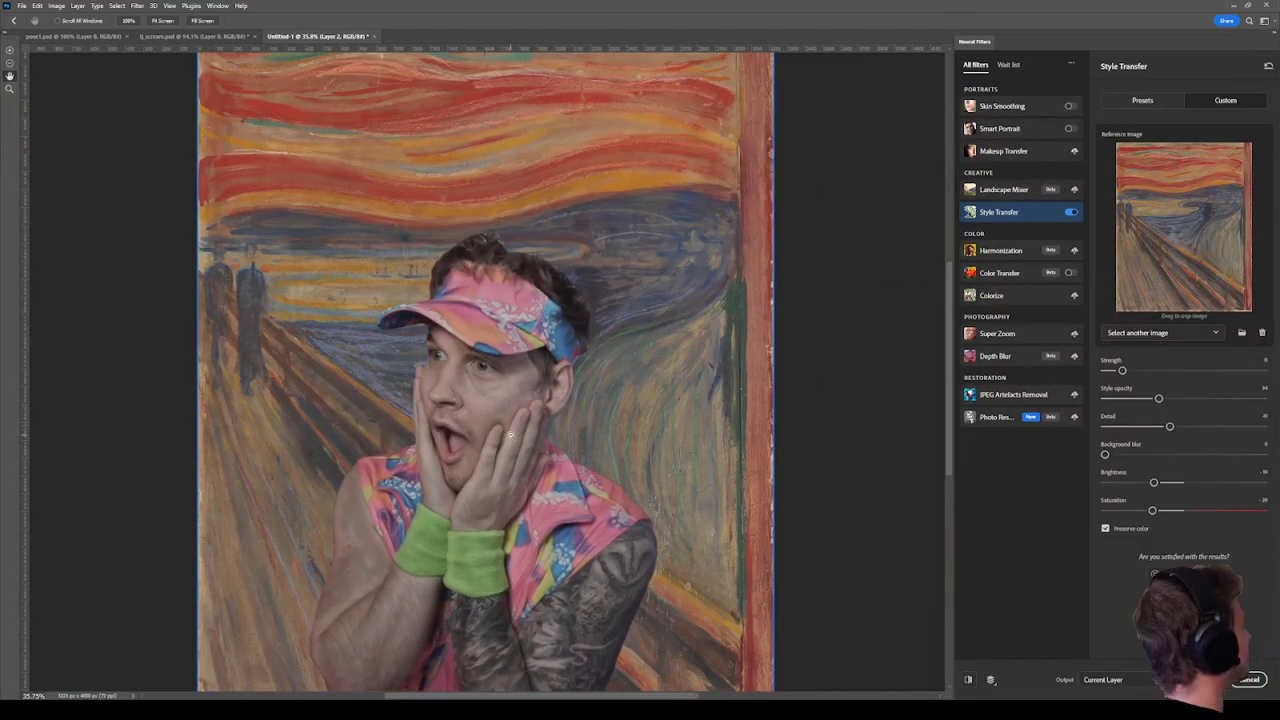
{"action": "scroll", "coordinate": [495, 441], "scroll_direction": "up", "scroll_amount": 1}
{"action": "scroll", "coordinate": [461, 437], "scroll_direction": "up", "scroll_amount": 4}
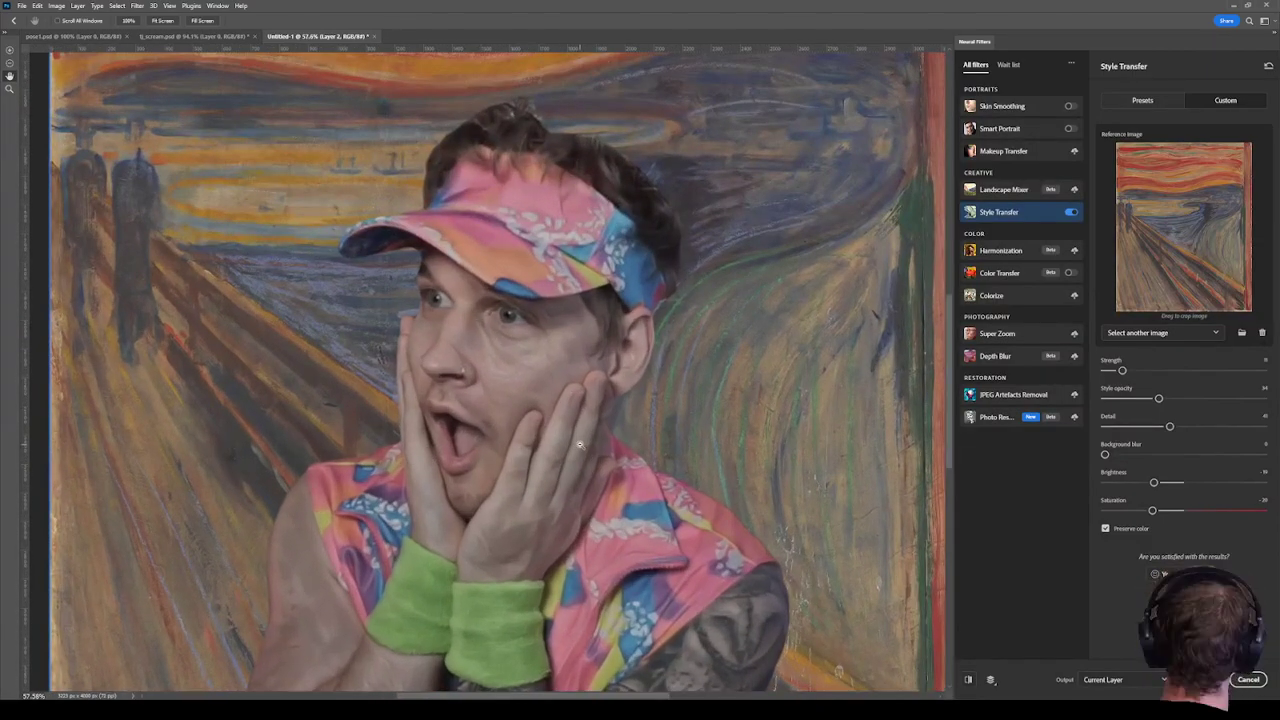
{"action": "scroll", "coordinate": [575, 430], "scroll_direction": "up", "scroll_amount": 5}
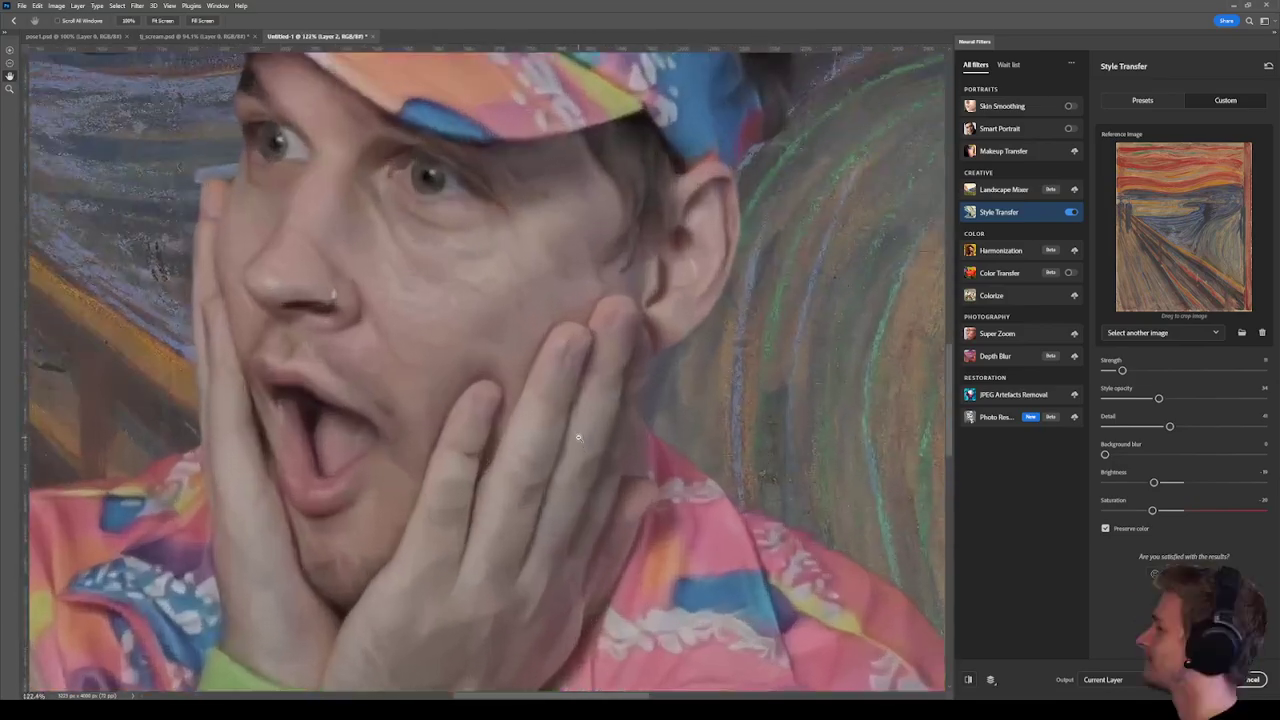
{"action": "scroll", "coordinate": [543, 409], "scroll_direction": "down", "scroll_amount": 4}
{"action": "scroll", "coordinate": [534, 408], "scroll_direction": "down", "scroll_amount": 4}
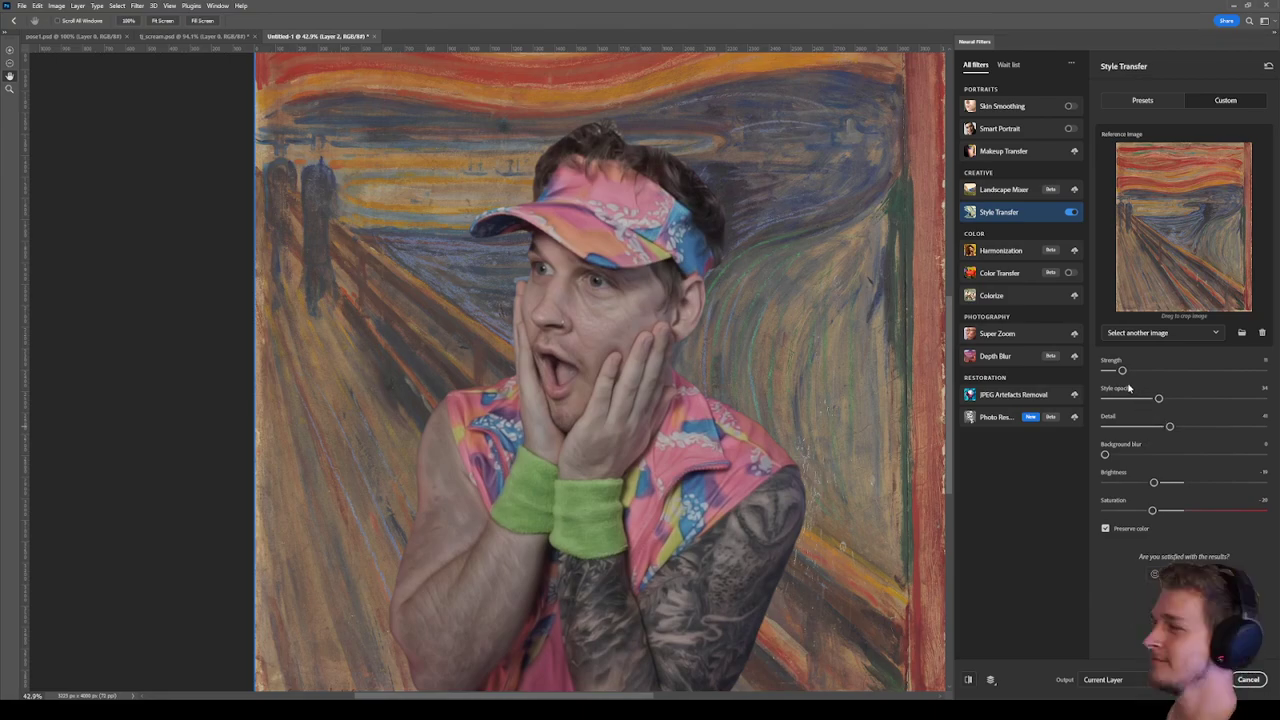
Try Style opacity about 25 with Detail about 32, and compare the portrait with the whole painting.
{"action": "left_click", "coordinate": [1144, 400]}
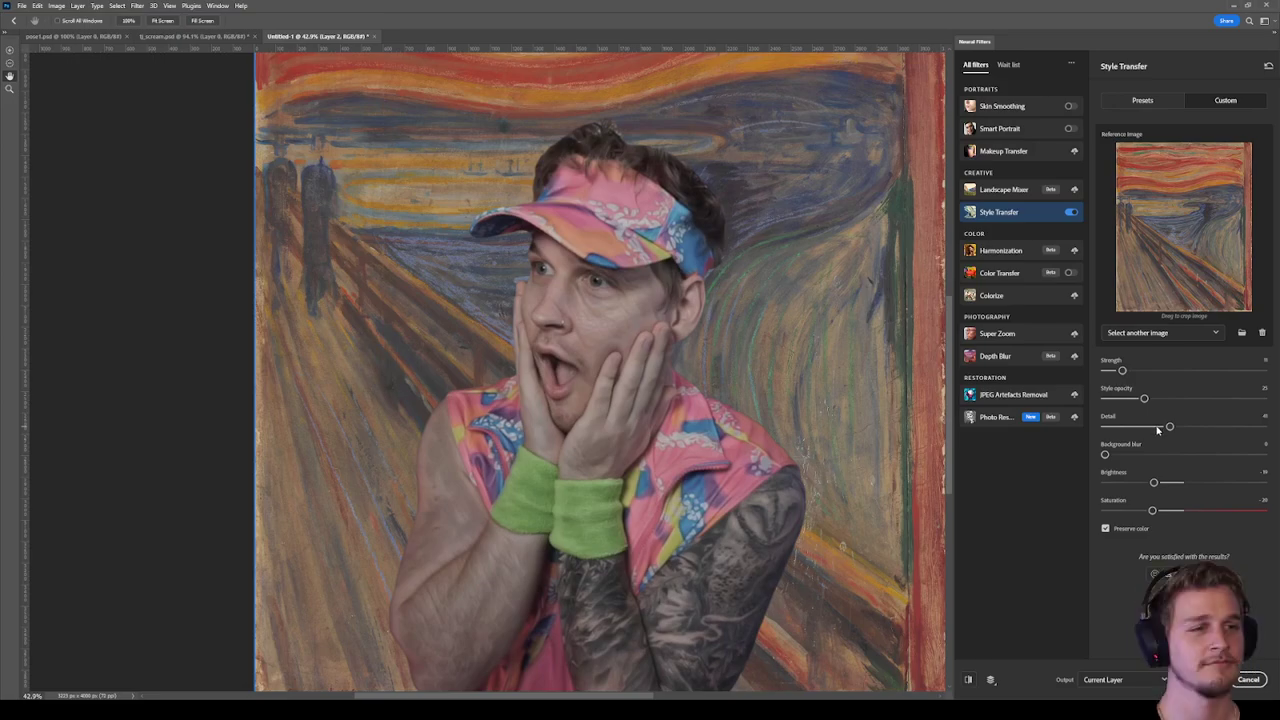
{"action": "left_click", "coordinate": [1155, 427]}
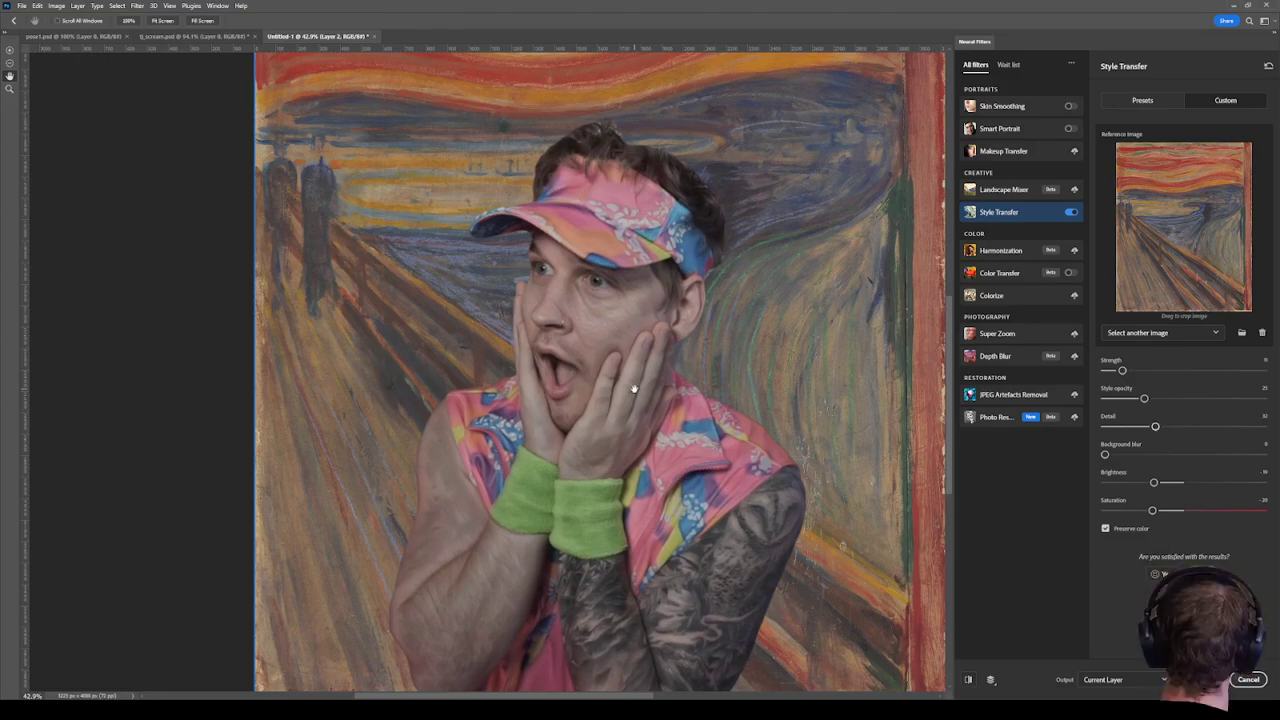
{"action": "scroll", "coordinate": [634, 388], "scroll_direction": "down", "scroll_amount": 3}
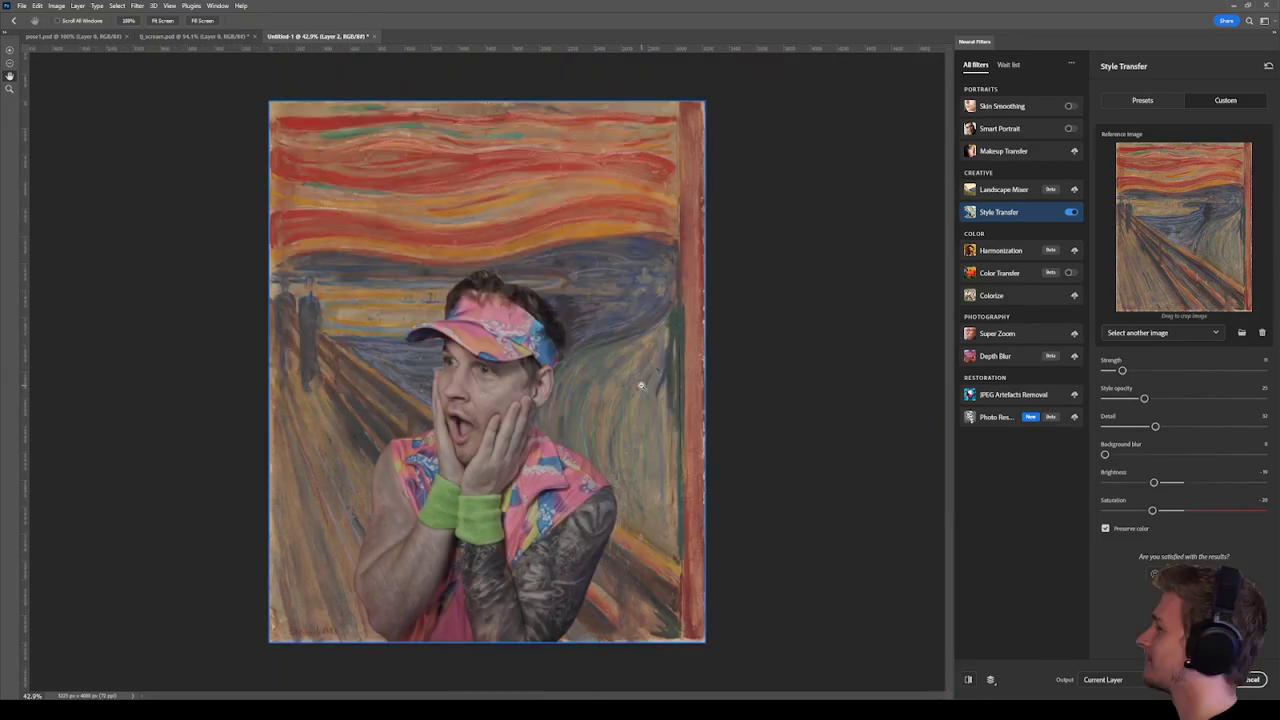
{"action": "scroll", "coordinate": [527, 375], "scroll_direction": "up", "scroll_amount": 4}
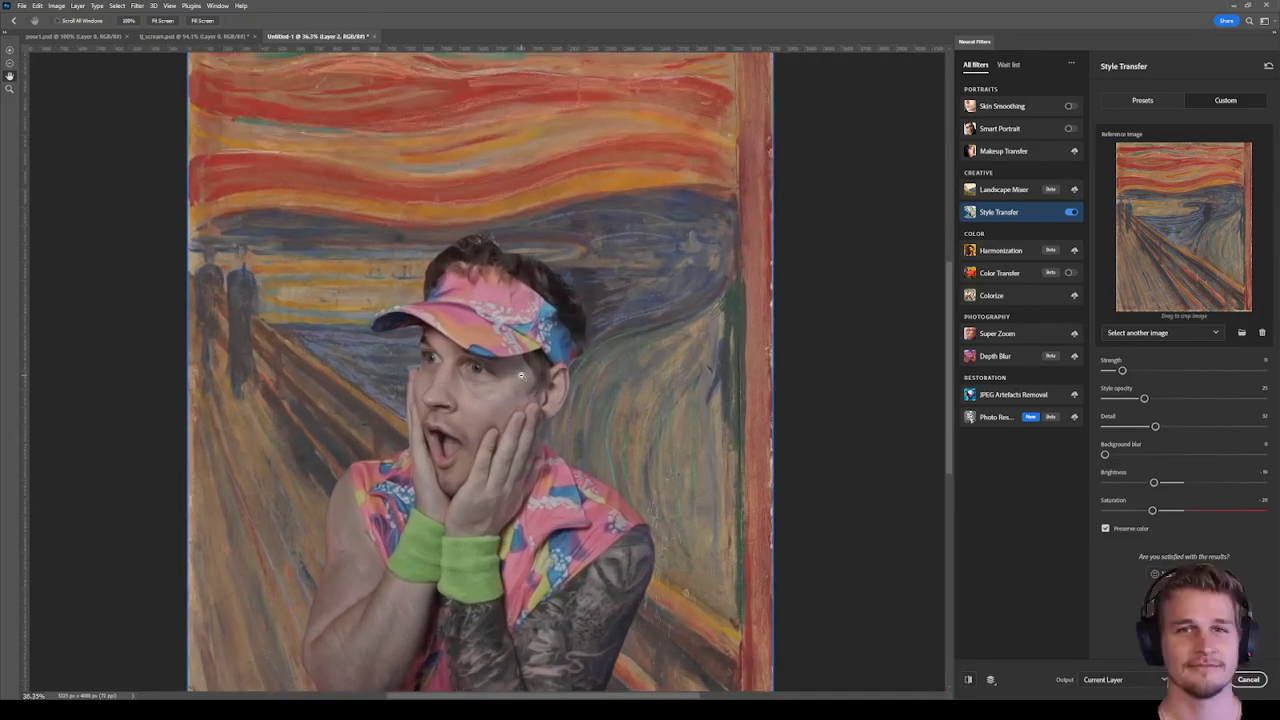
Set Style opacity to about 37, Detail to about 38 and Strength to about 83.
{"action": "left_click", "coordinate": [1162, 398]}
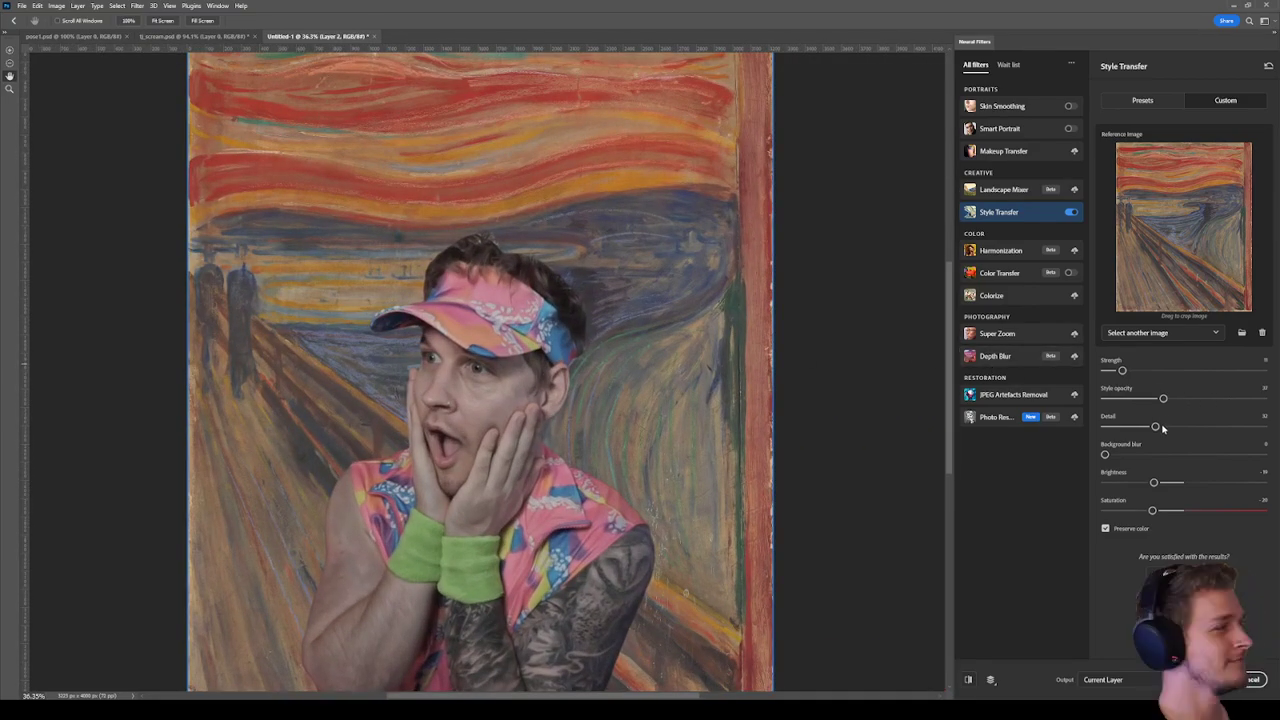
{"action": "left_click", "coordinate": [1165, 427]}
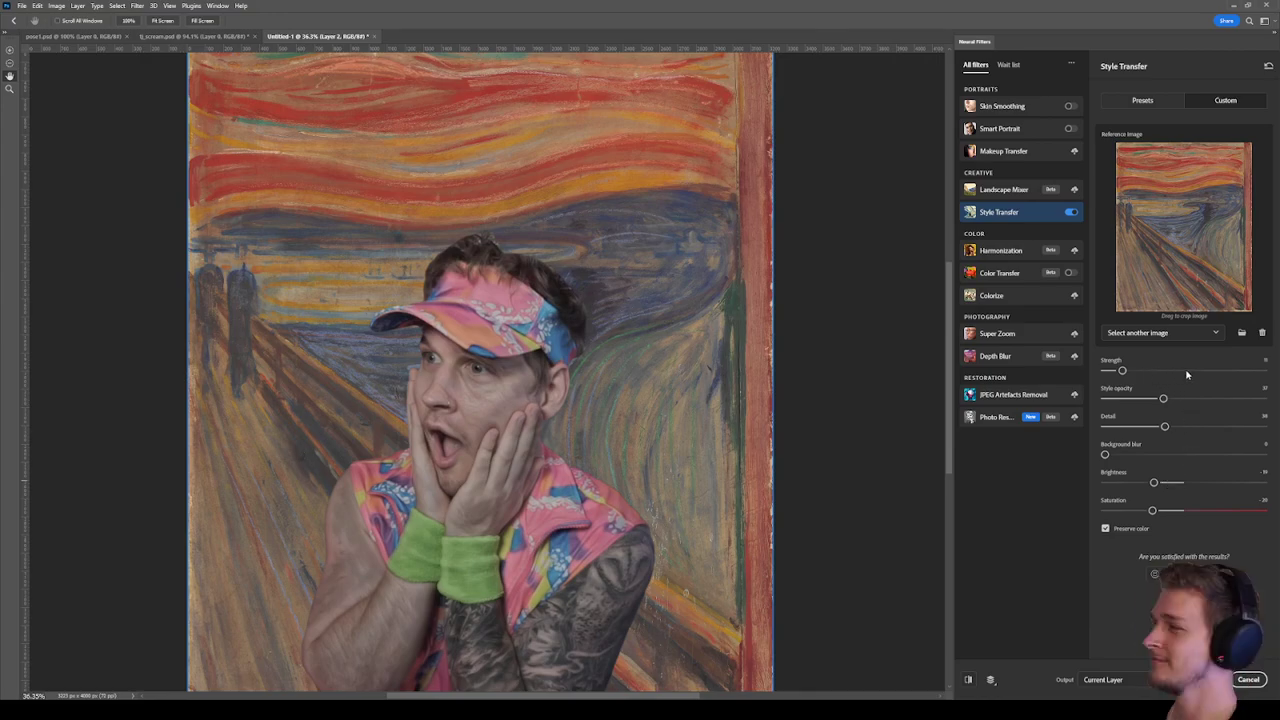
{"action": "left_click", "coordinate": [1237, 371]}
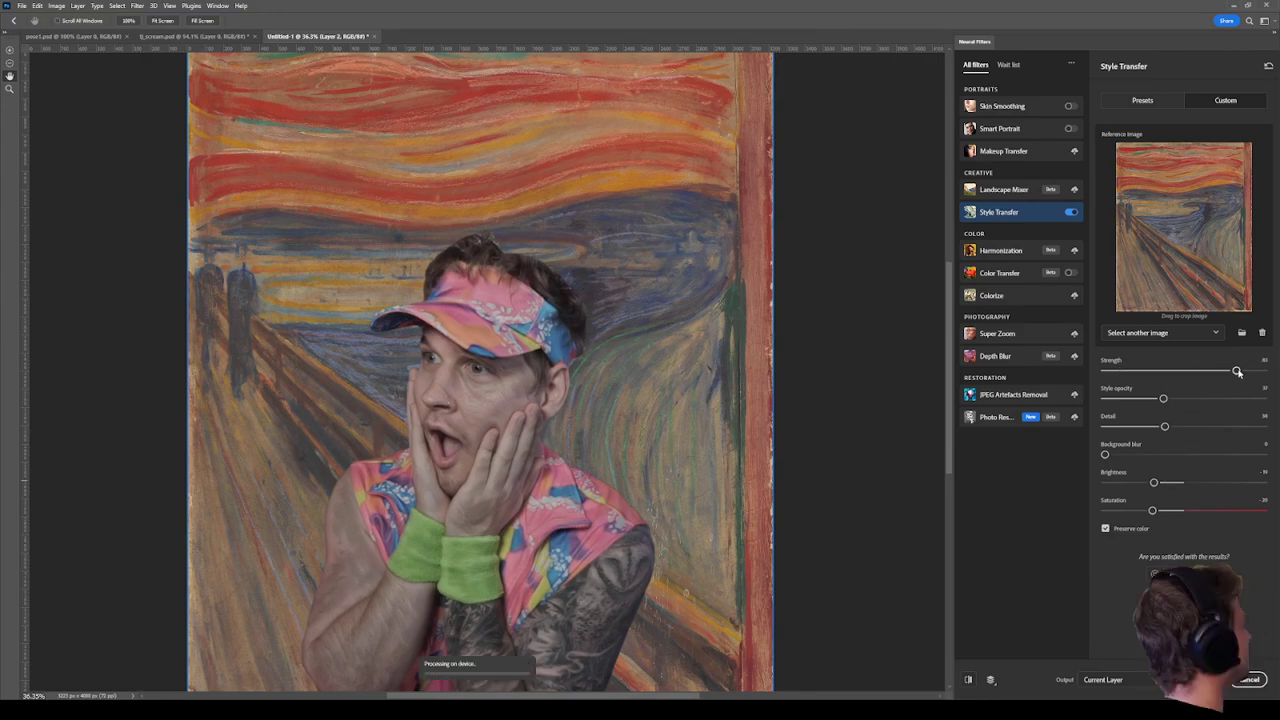
Try the Style Transfer with Strength 100 and Detail 0, and examine the portrait's face and hands up close.
{"action": "left_click_drag", "start_coordinate": [1238, 371], "coordinate": [1236, 371]}
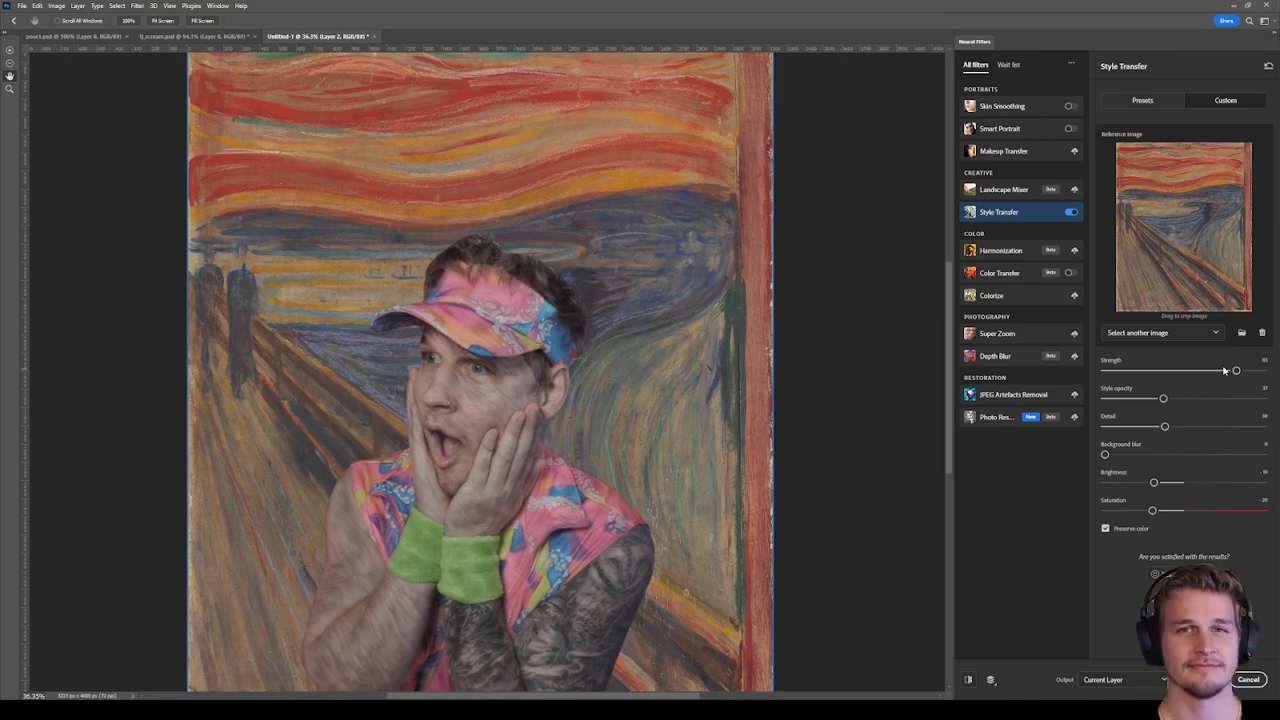
{"action": "mouse_move", "coordinate": [1223, 371]}
{"action": "left_mouse_down"}
{"action": "mouse_move", "coordinate": [1270, 371]}
{"action": "mouse_move", "coordinate": [1247, 376]}
{"action": "left_mouse_up"}
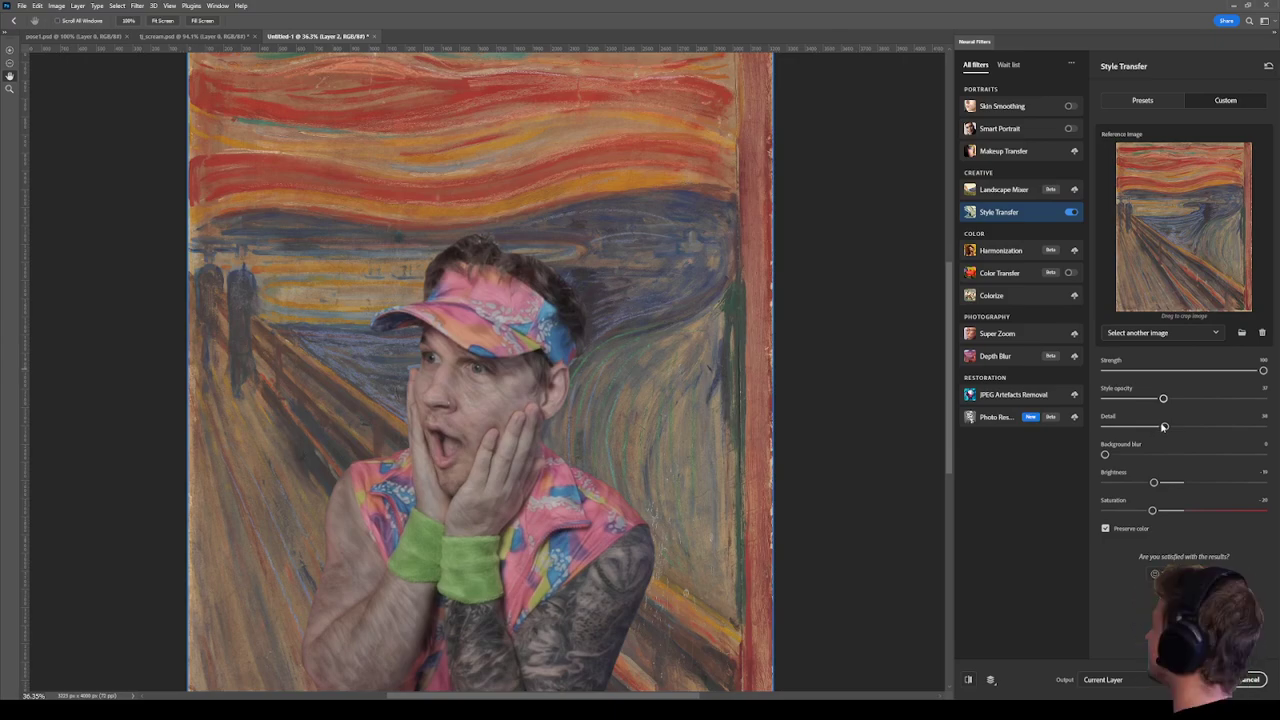
{"action": "left_click_drag", "start_coordinate": [1164, 427], "coordinate": [1055, 424]}
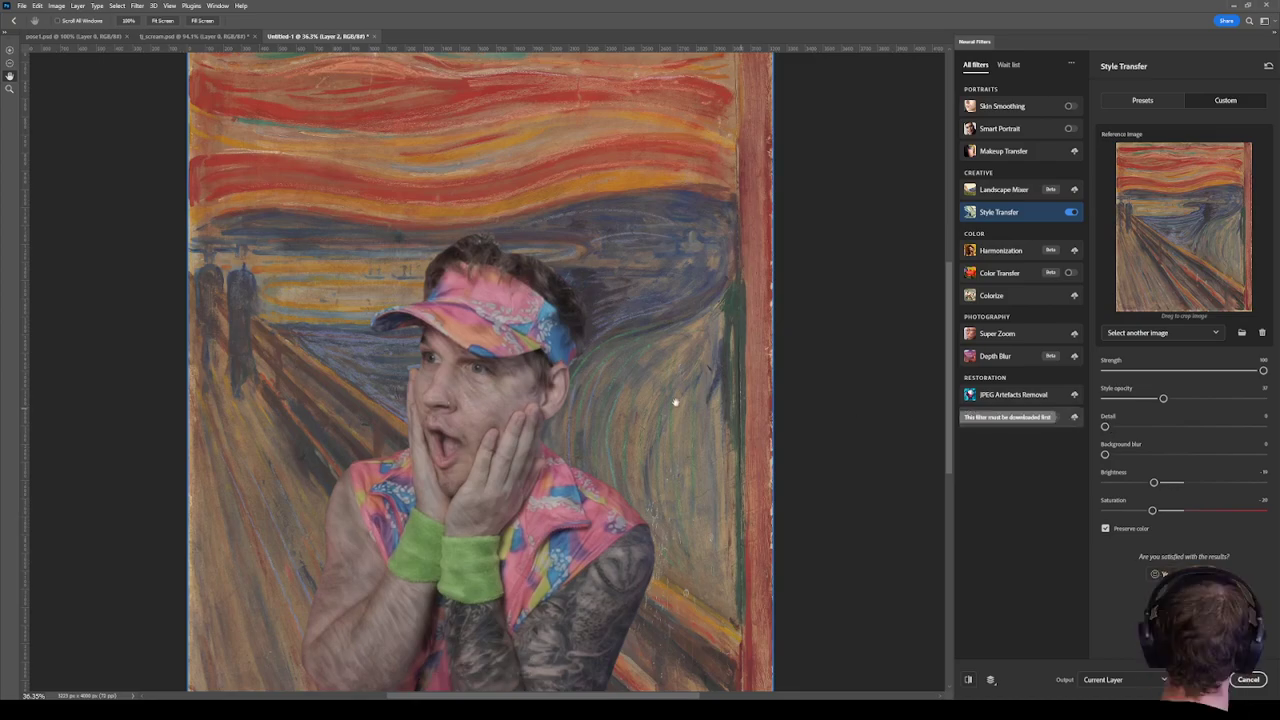
{"action": "scroll", "coordinate": [433, 440], "scroll_direction": "up", "scroll_amount": 3}
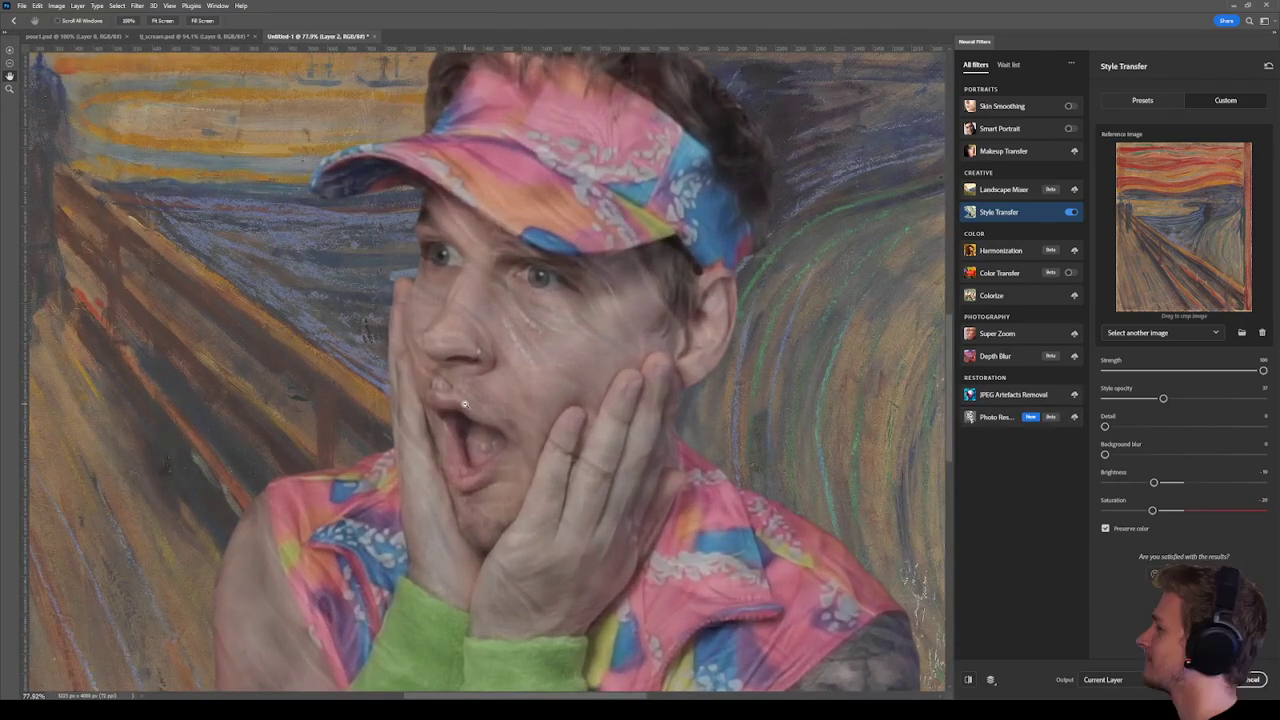
{"action": "scroll", "coordinate": [464, 403], "scroll_direction": "down", "scroll_amount": 2}
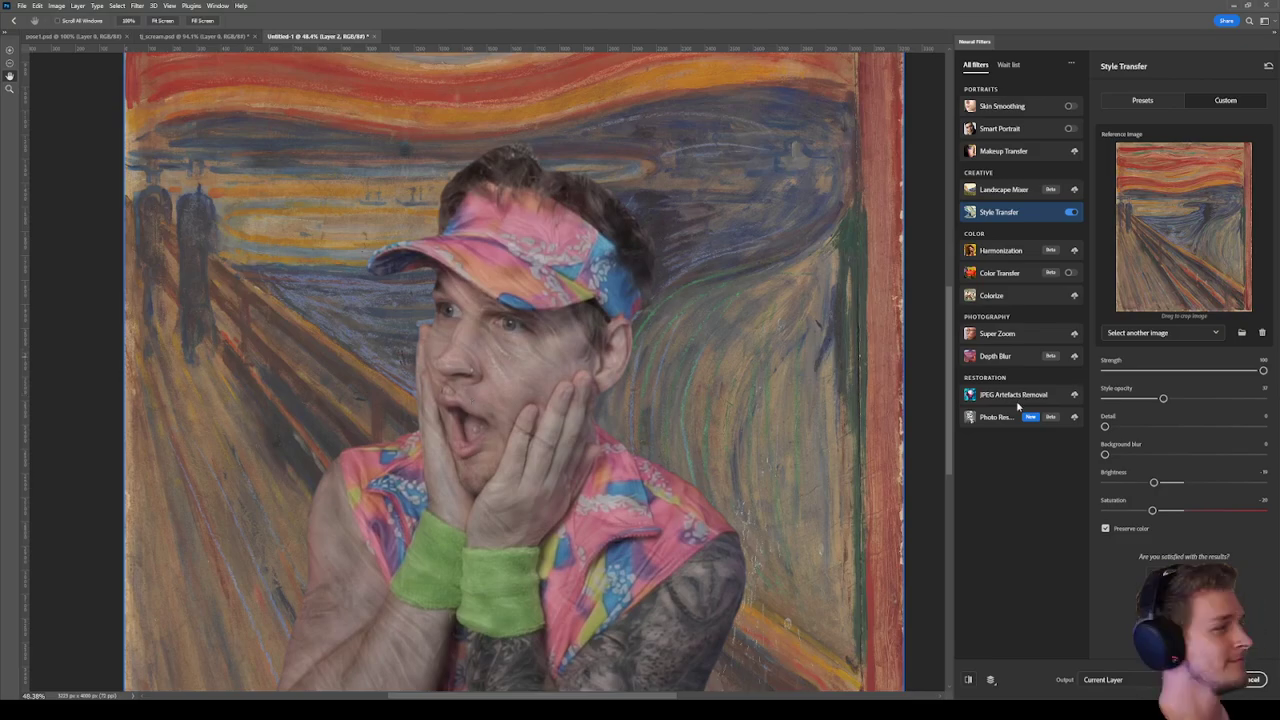
Try Detail at 100, and also at about 54 with Style opacity about 61, judging the portrait within the whole painting.
{"action": "left_click", "coordinate": [1262, 426]}
{"action": "scroll", "coordinate": [603, 341], "scroll_direction": "down", "scroll_amount": 1}
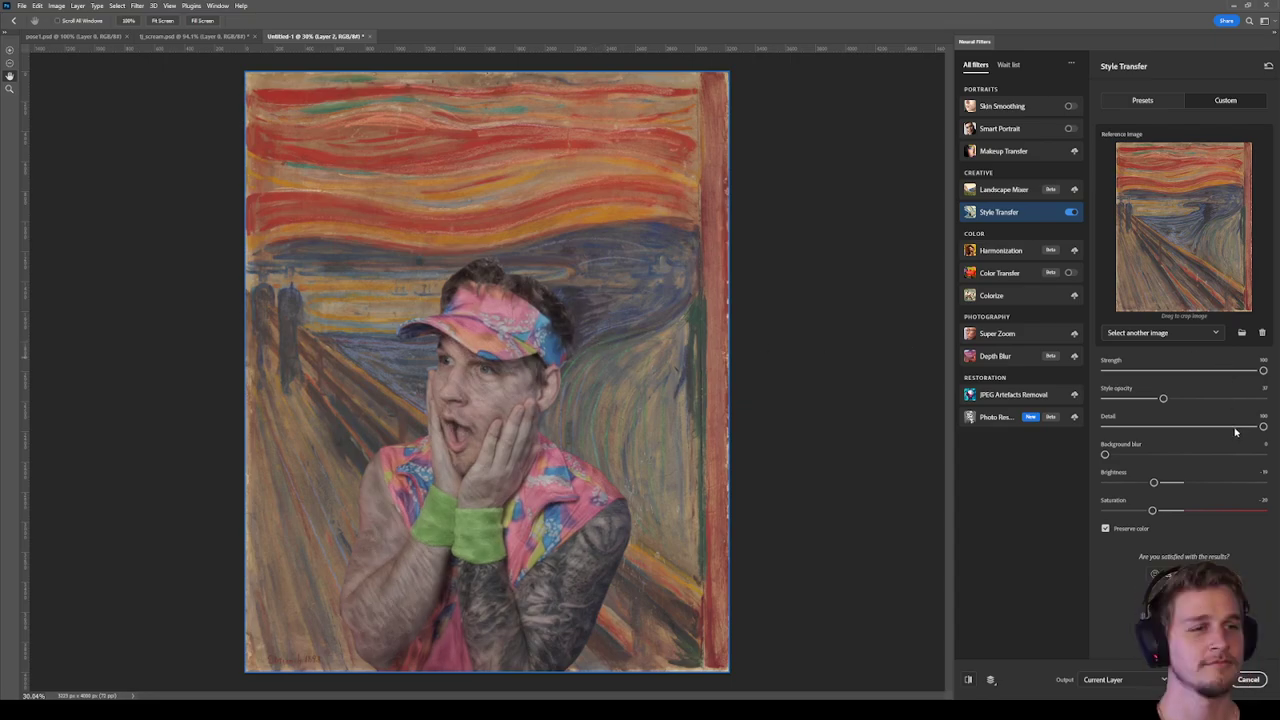
{"action": "left_click_drag", "start_coordinate": [1240, 427], "coordinate": [1202, 400]}
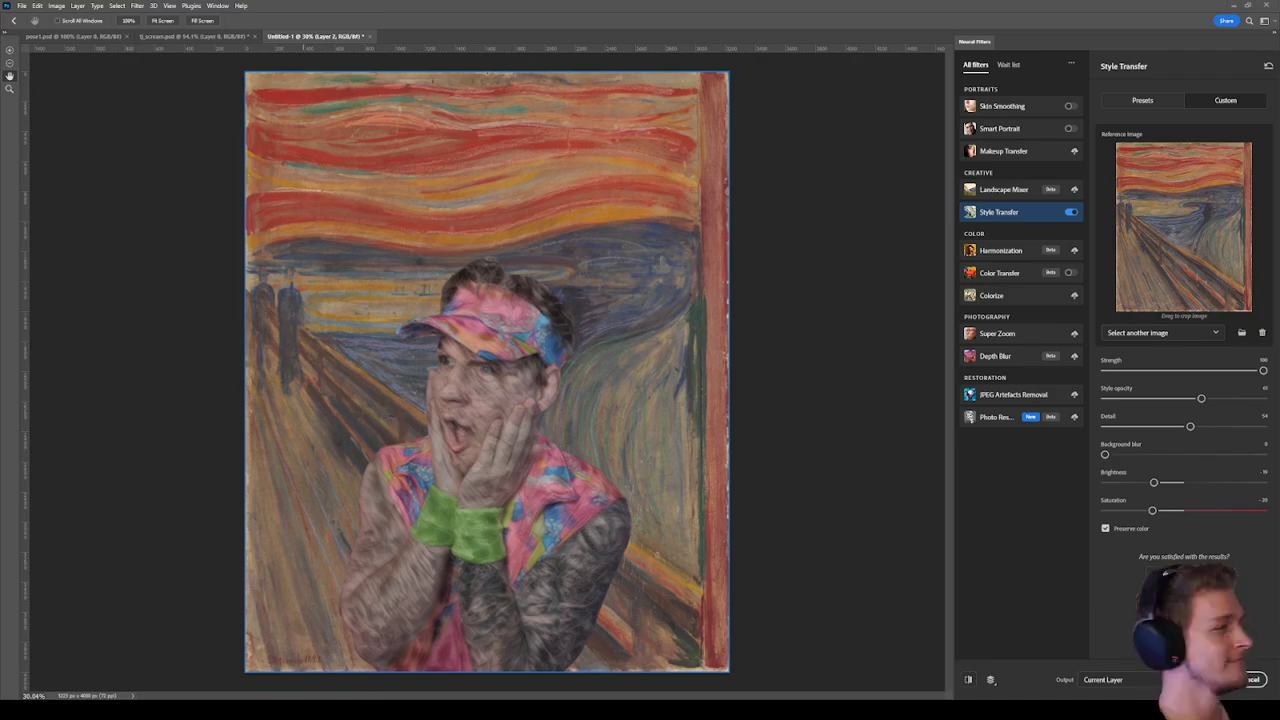
Switch to the video player and replay the portrait's source clip around 00:29 to review the hands-on-cheeks pose.
{"action": "left_click_drag", "start_coordinate": [1279, 300], "coordinate": [618, 308]}
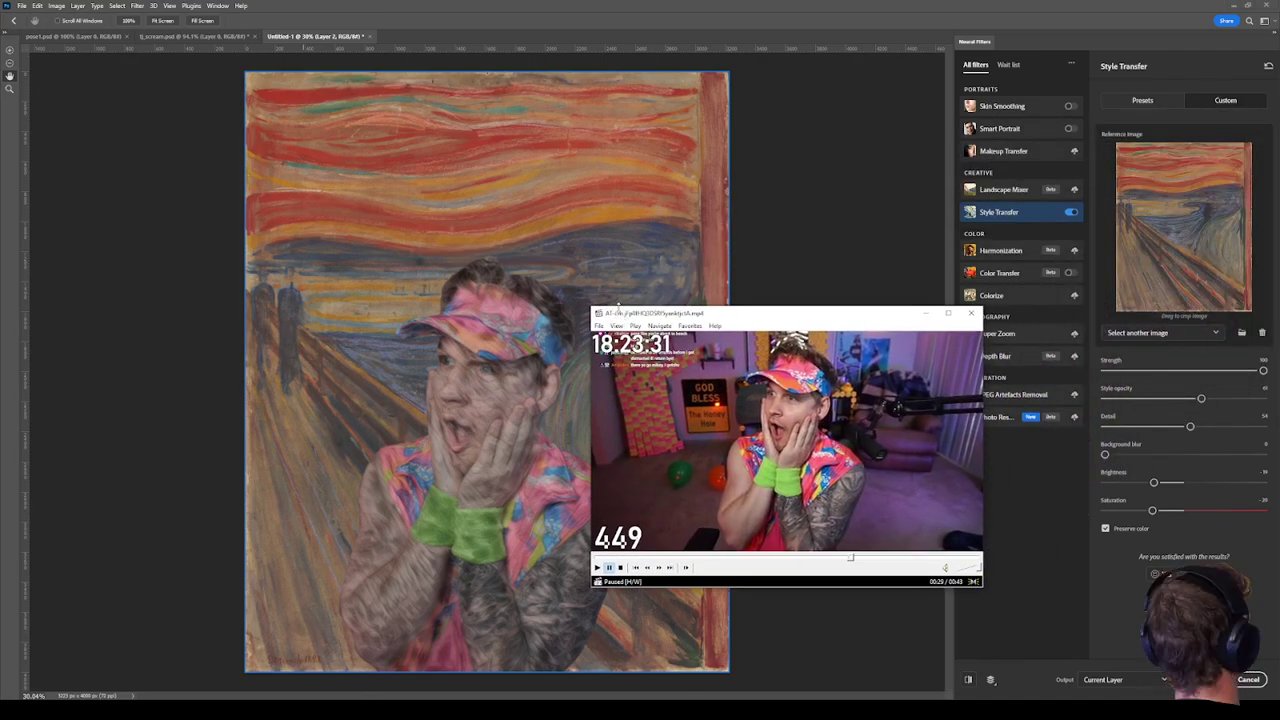
{"action": "key", "text": "alt+2"}
{"action": "left_click_drag", "start_coordinate": [1104, 294], "coordinate": [844, 350]}
{"action": "key", "text": "space"}
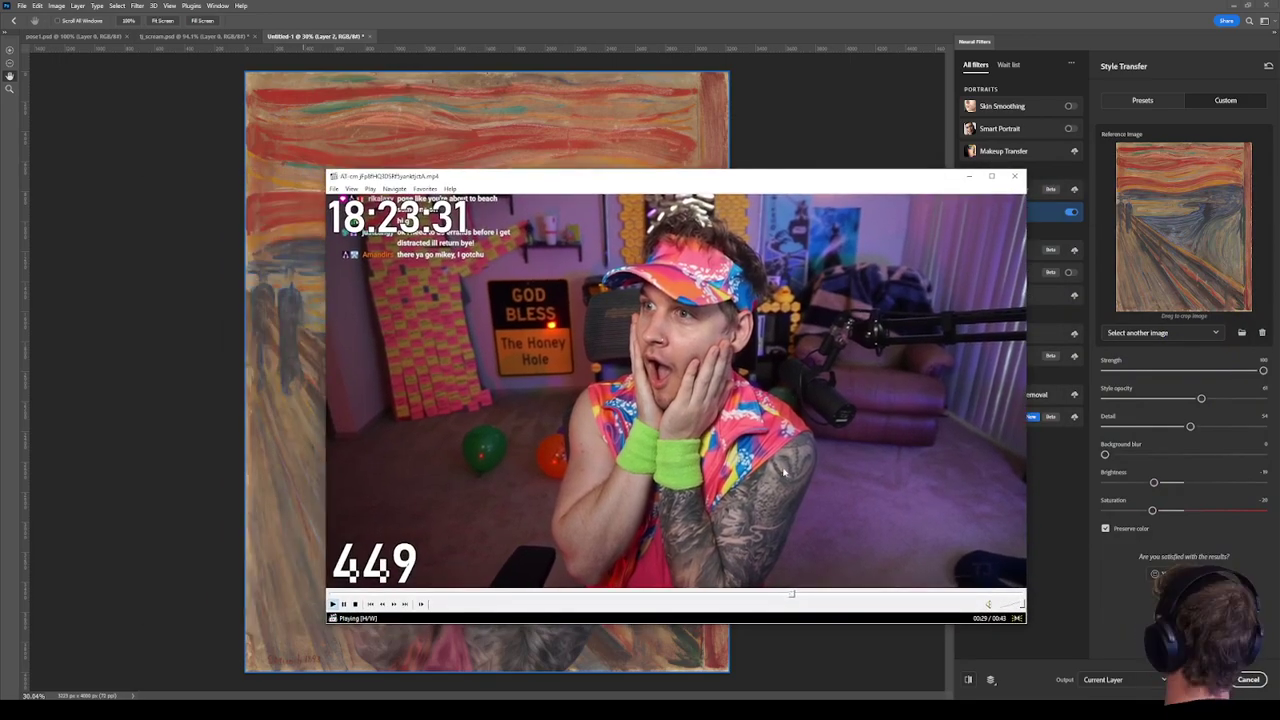
{"action": "left_click", "coordinate": [741, 598]}
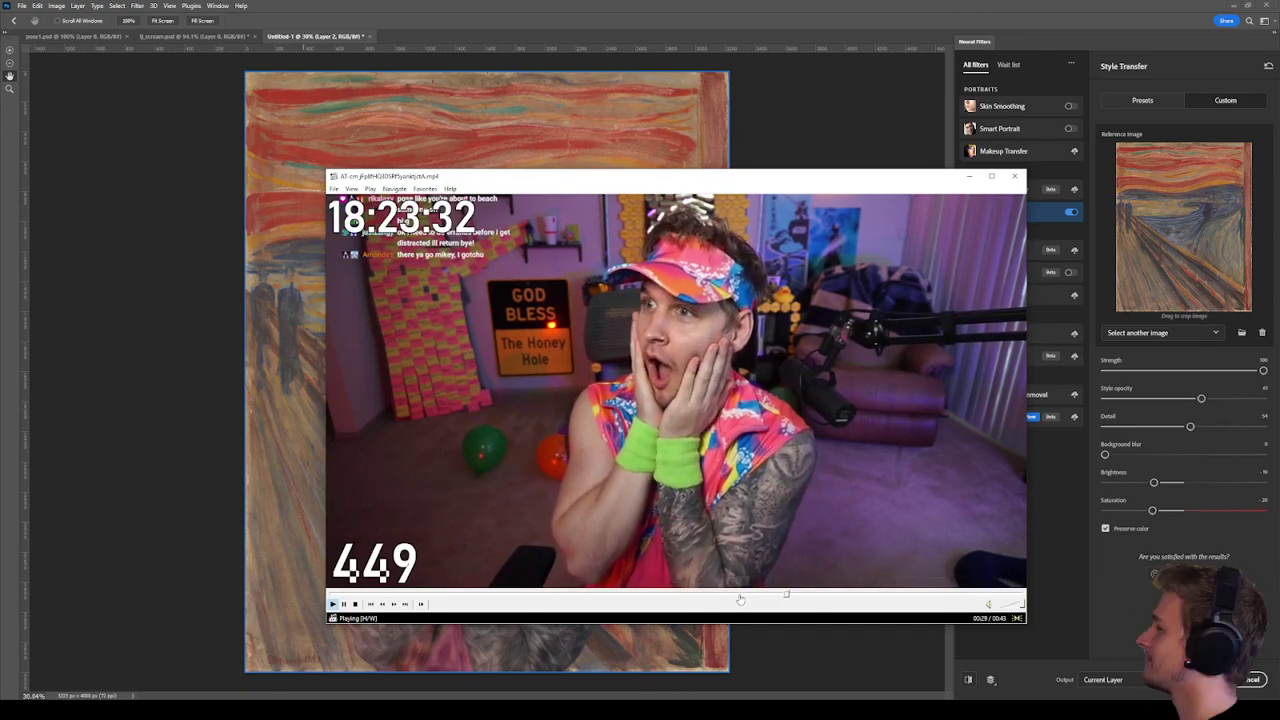
{"action": "key", "text": "space"}
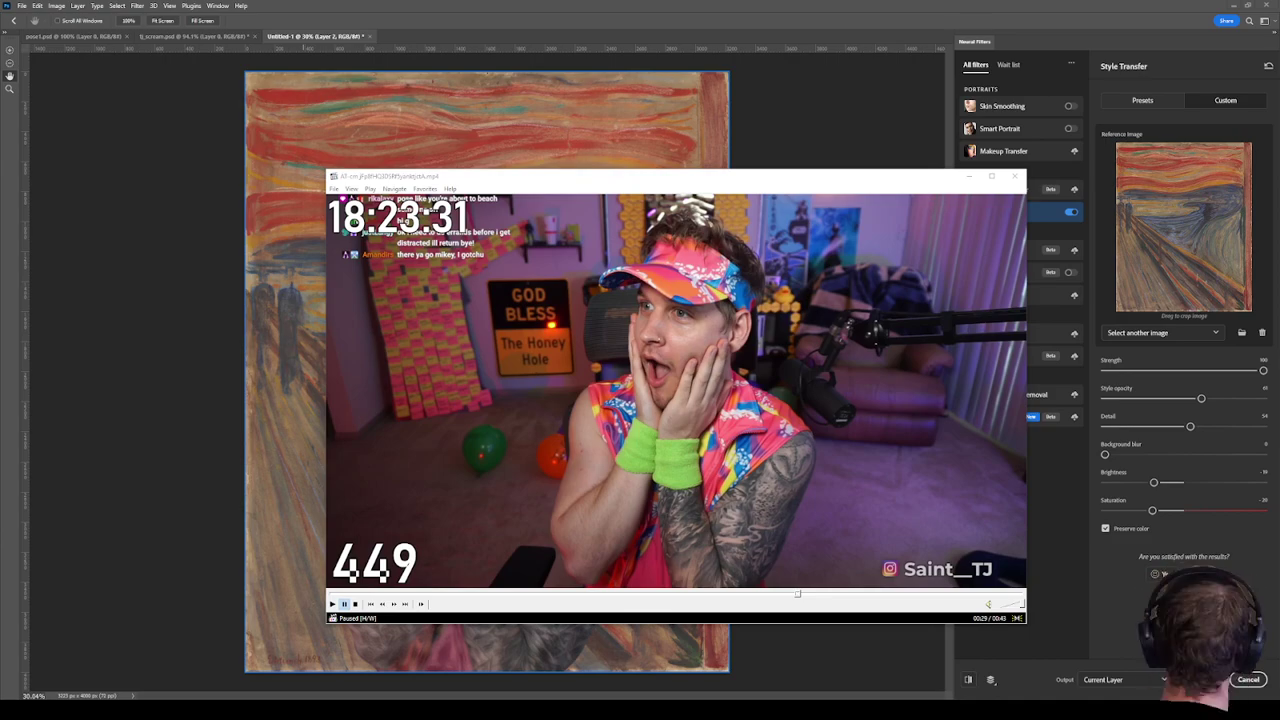
Bring up the Home Alone Scream video in the browser, replay it in a larger player to compare the pose, and minimize the browser.
{"action": "left_click_drag", "start_coordinate": [1279, 132], "coordinate": [700, 245]}
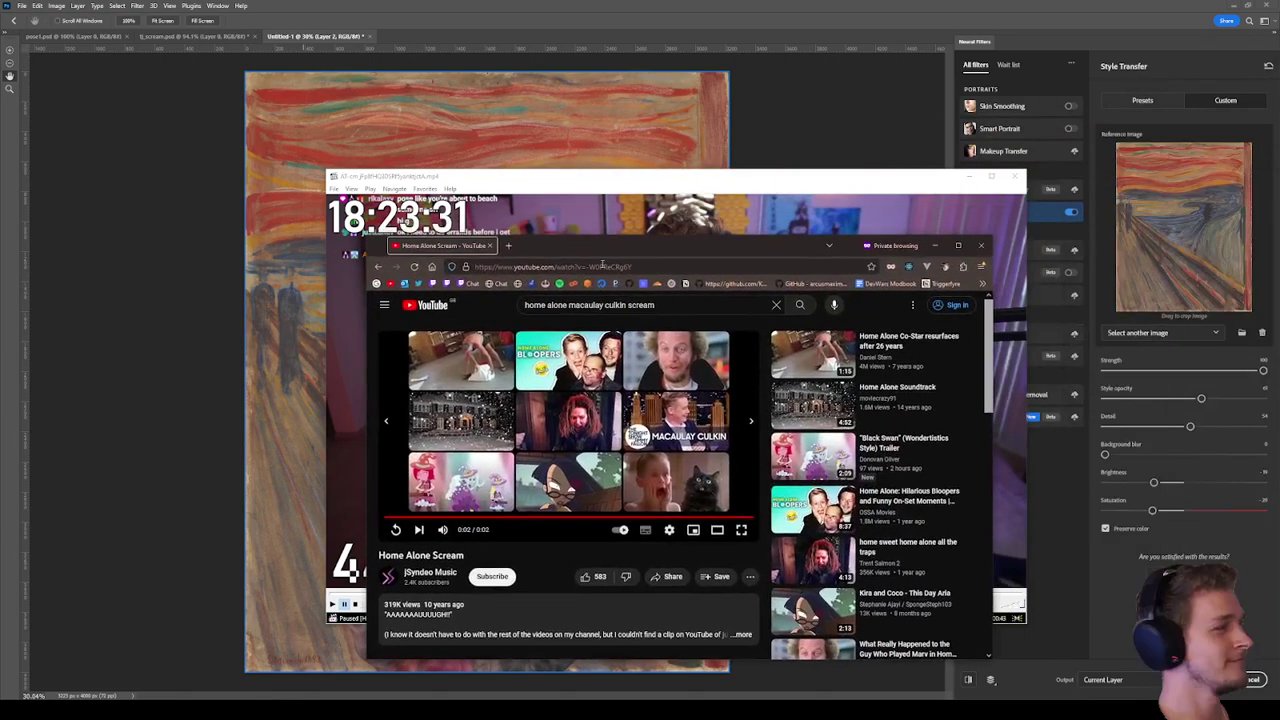
{"action": "left_click", "coordinate": [717, 531]}
{"action": "left_click", "coordinate": [385, 591]}
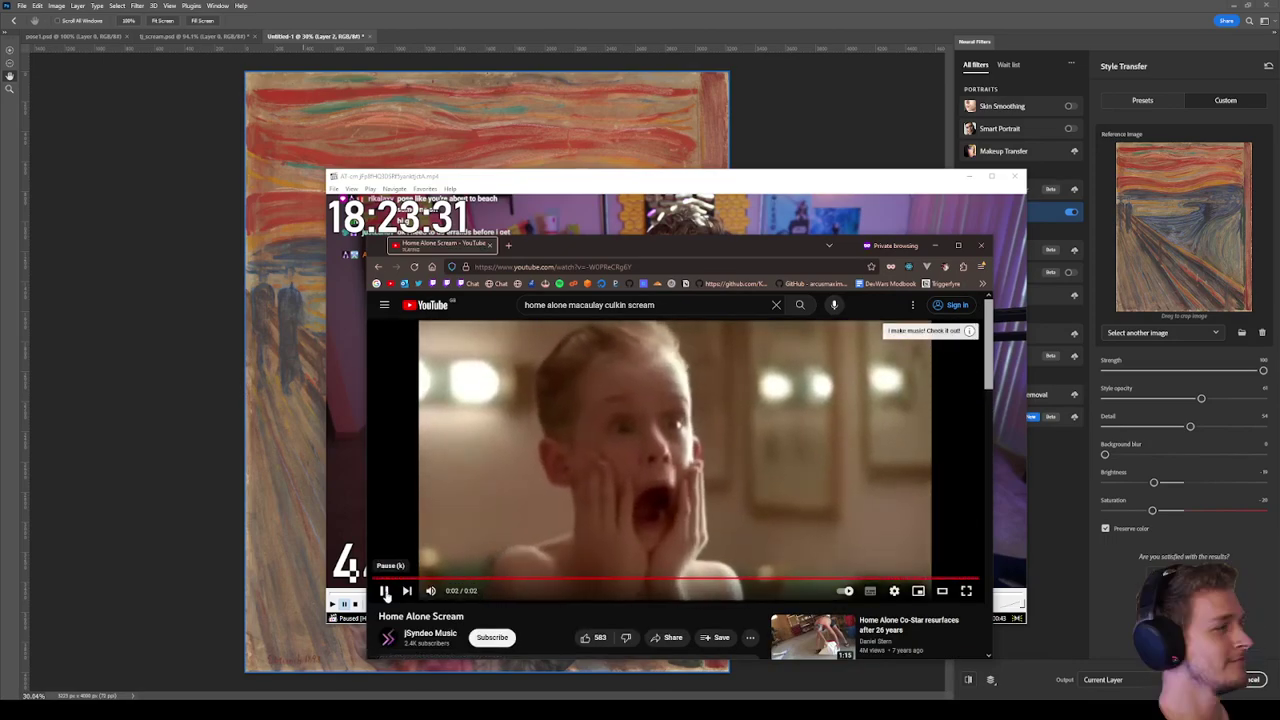
{"action": "left_click", "coordinate": [385, 591]}
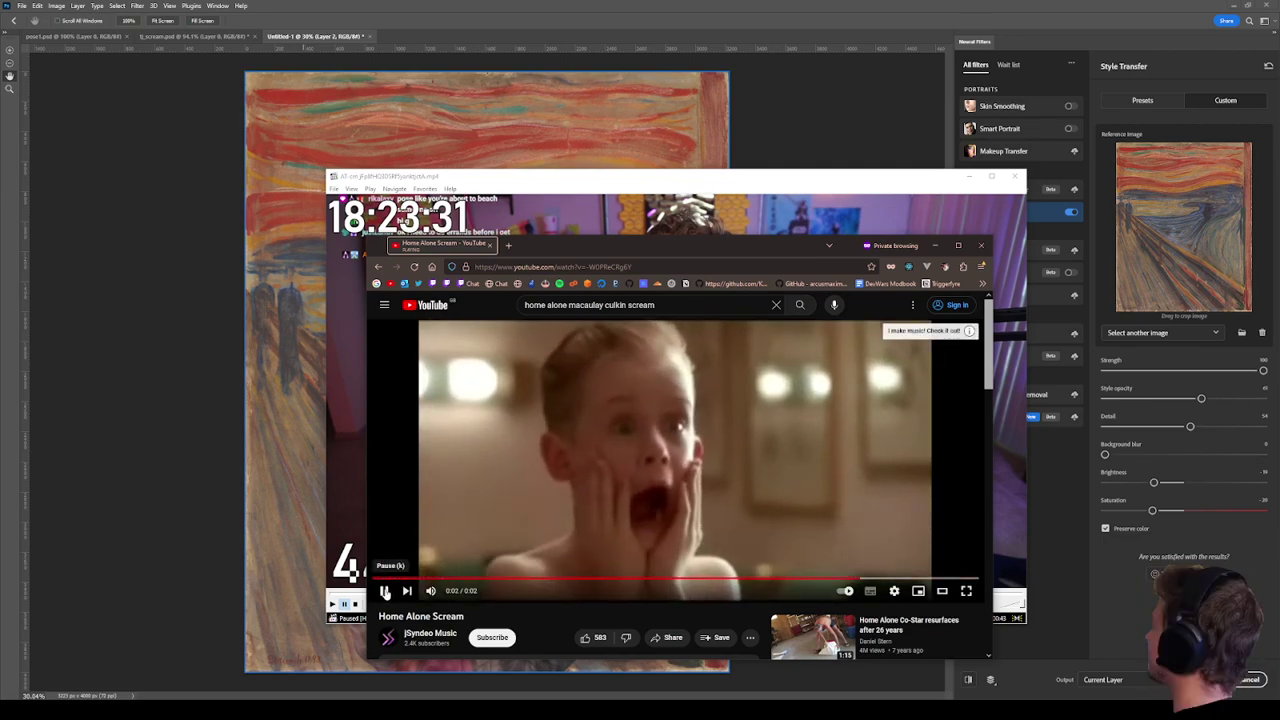
{"action": "left_click", "coordinate": [385, 591]}
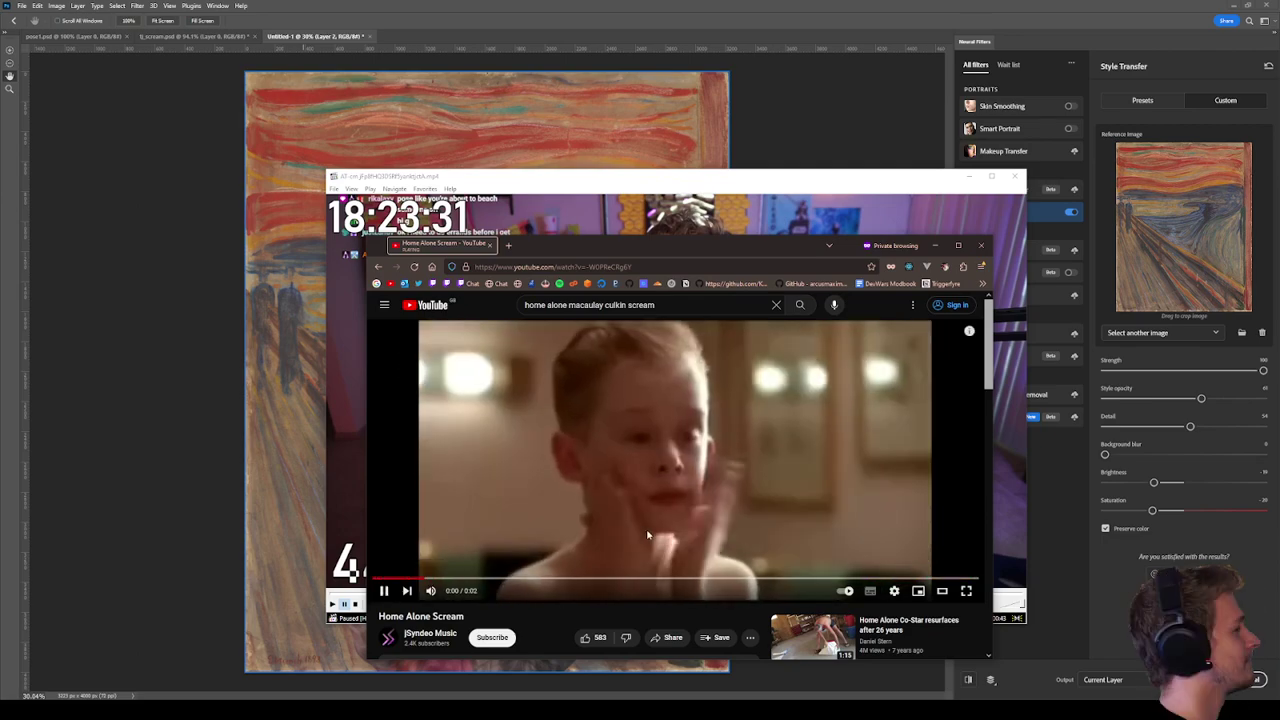
{"action": "left_click", "coordinate": [735, 393]}
{"action": "left_click", "coordinate": [936, 246]}
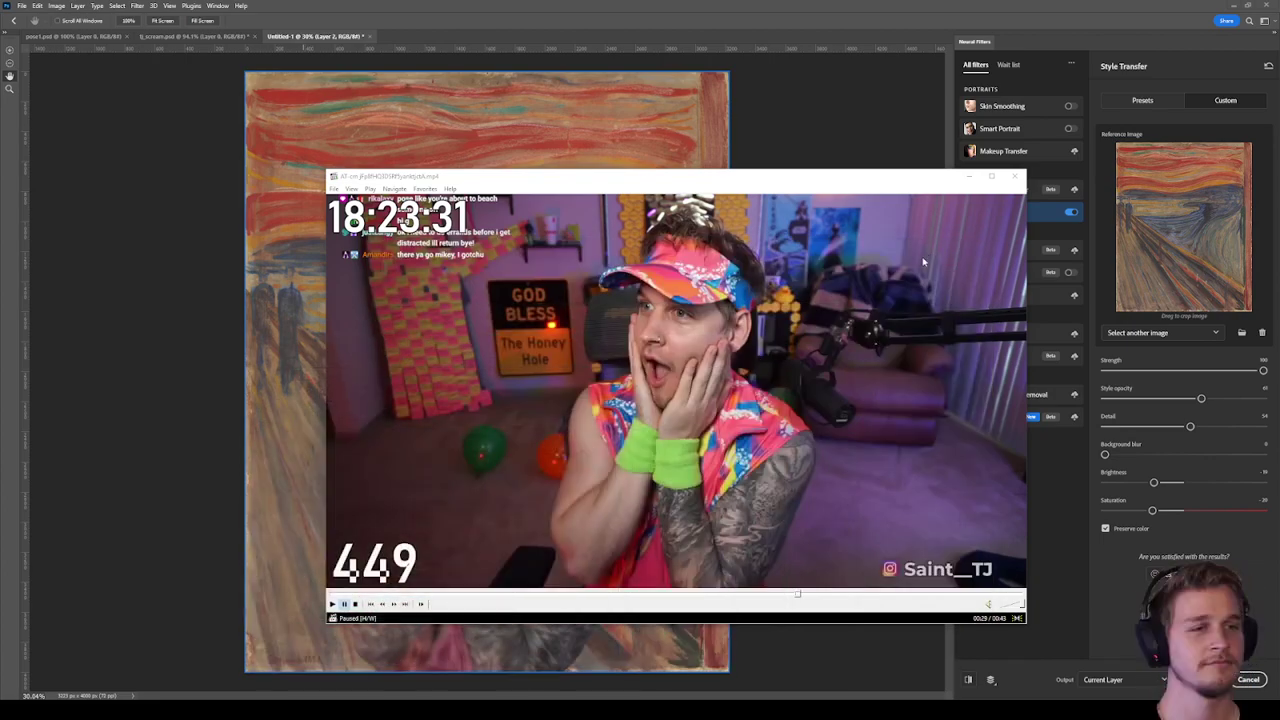
Jump back slightly before 00:29 in the source clip and replay the lead-up to the pose.
{"action": "left_click", "coordinate": [787, 597]}
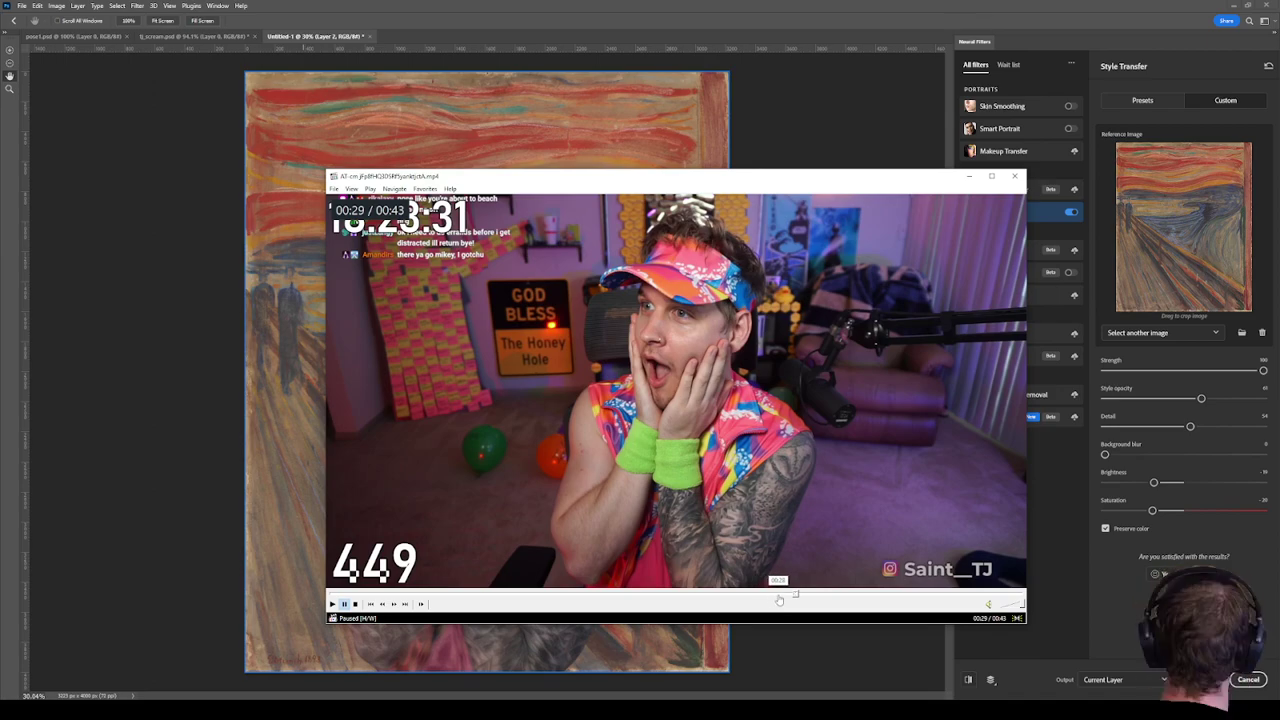
{"action": "left_click", "coordinate": [755, 598]}
{"action": "left_click", "coordinate": [800, 530]}
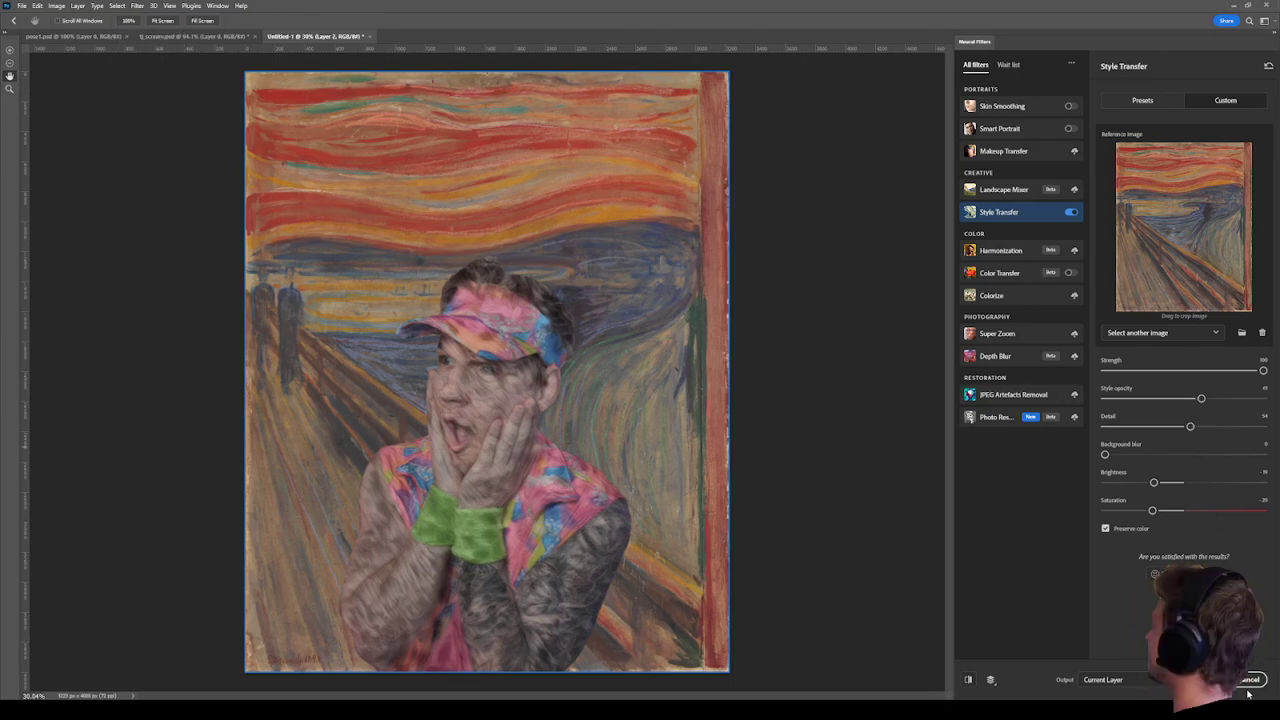
Leave the Neural Filters without applying the custom style, and return to the Untitled-1 painting document in Photoshop.
{"action": "key", "text": "Return"}
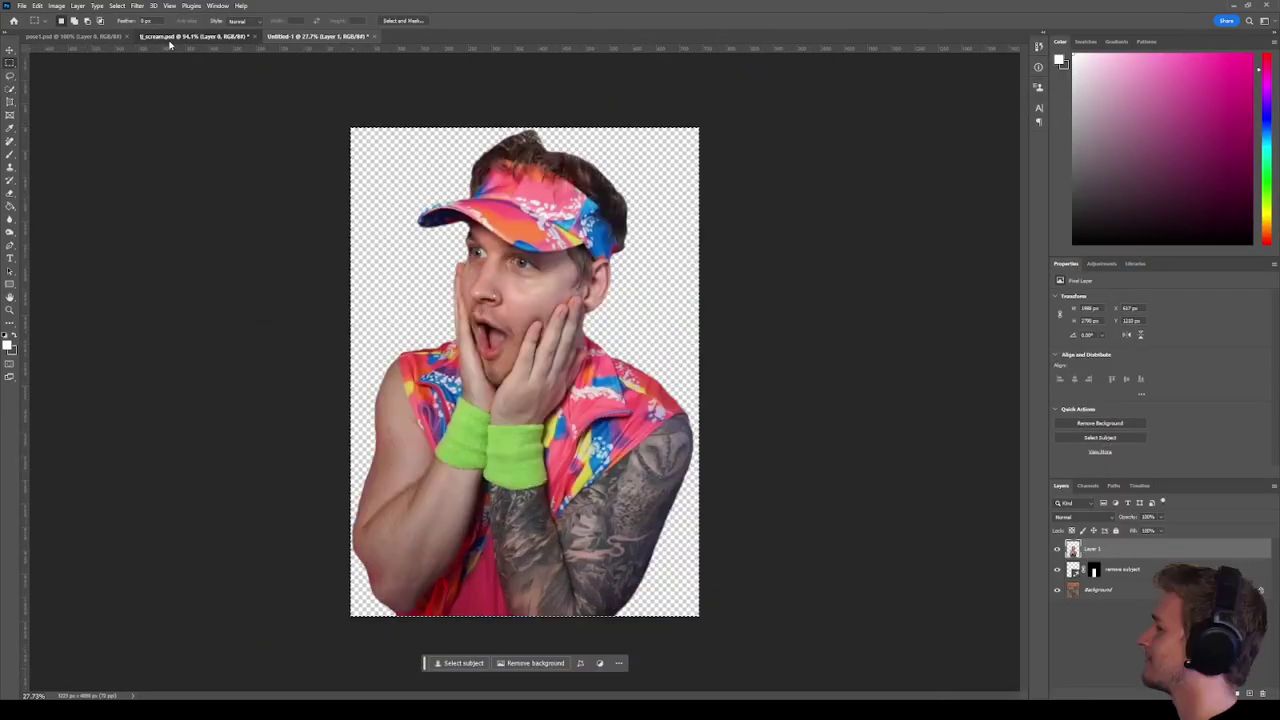
{"action": "left_click", "coordinate": [85, 36]}
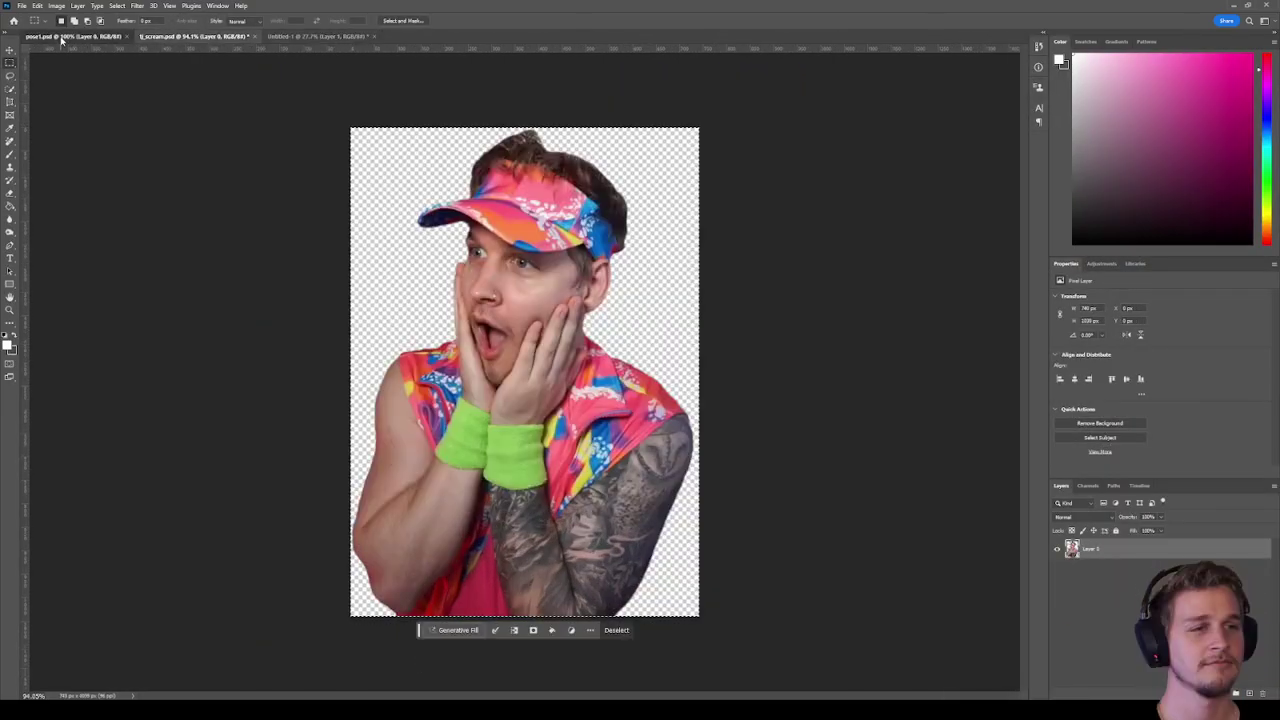
{"action": "left_click", "coordinate": [299, 37]}
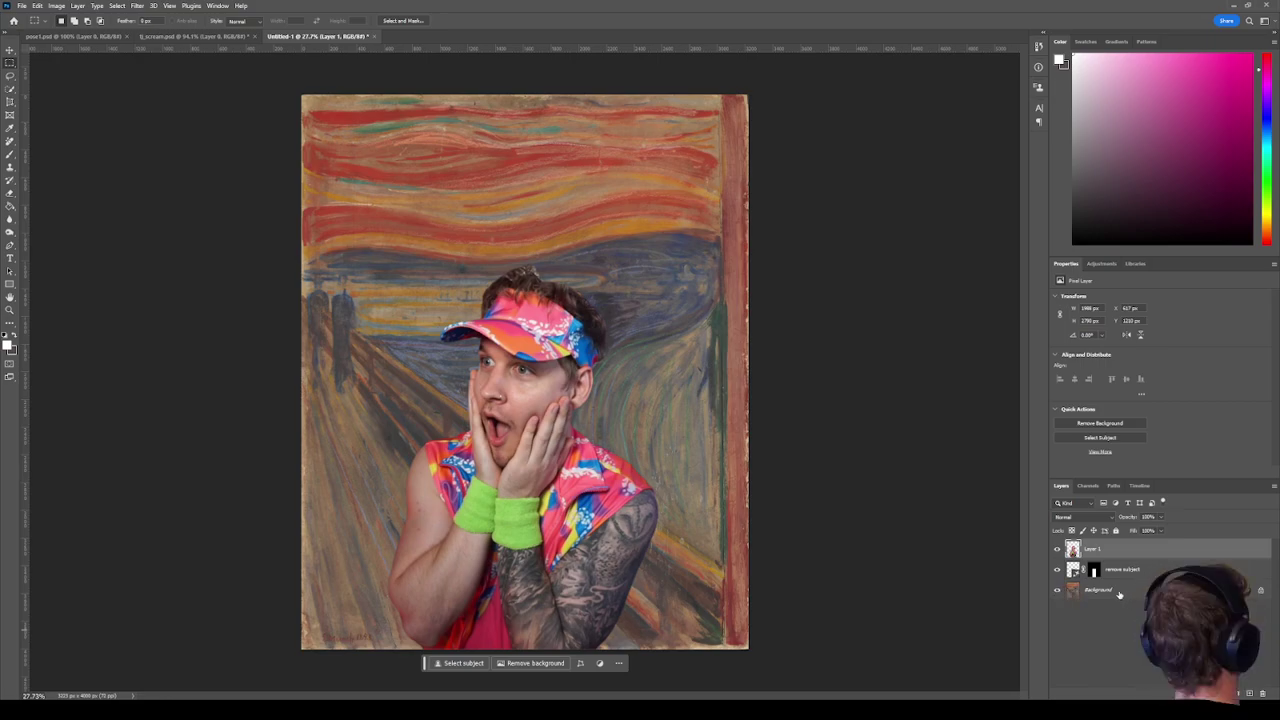
Merge the portrait, the "remove subject" generative layer and the Background into a single layer.
{"action": "left_click", "coordinate": [1120, 570], "text": "shift"}
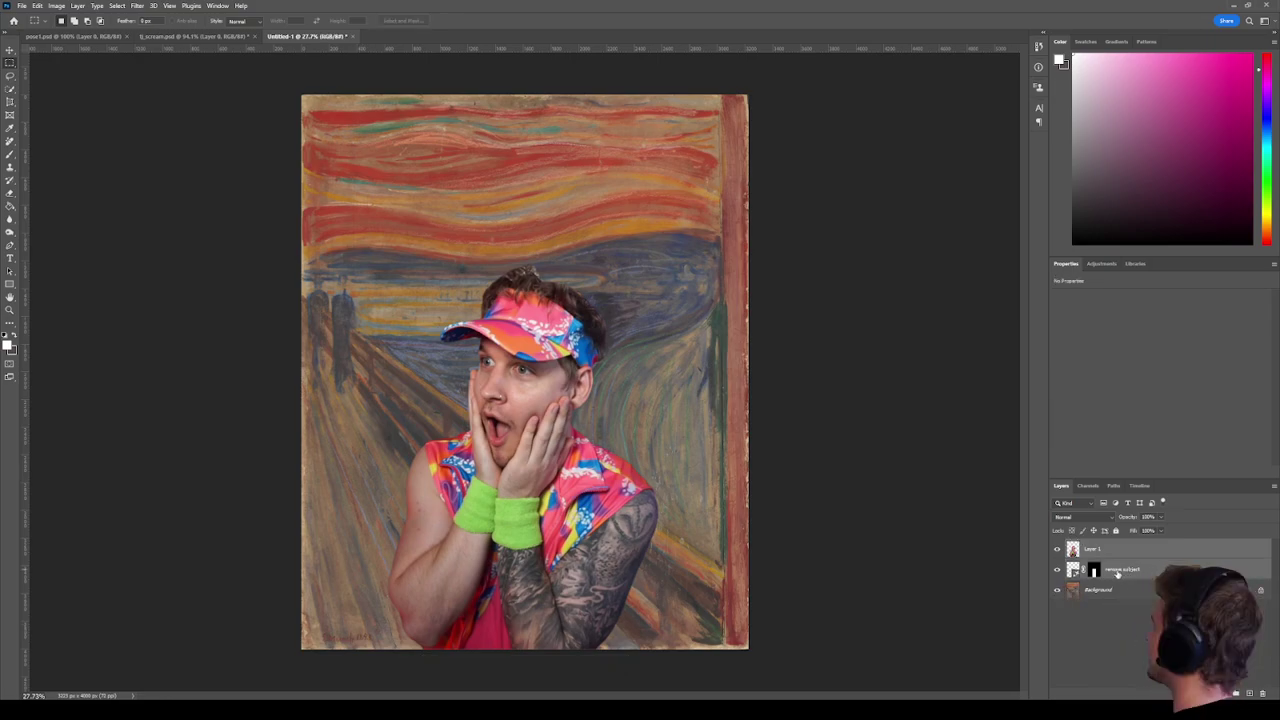
{"action": "left_click", "coordinate": [1134, 573], "text": "ctrl"}
{"action": "left_click", "coordinate": [1092, 549]}
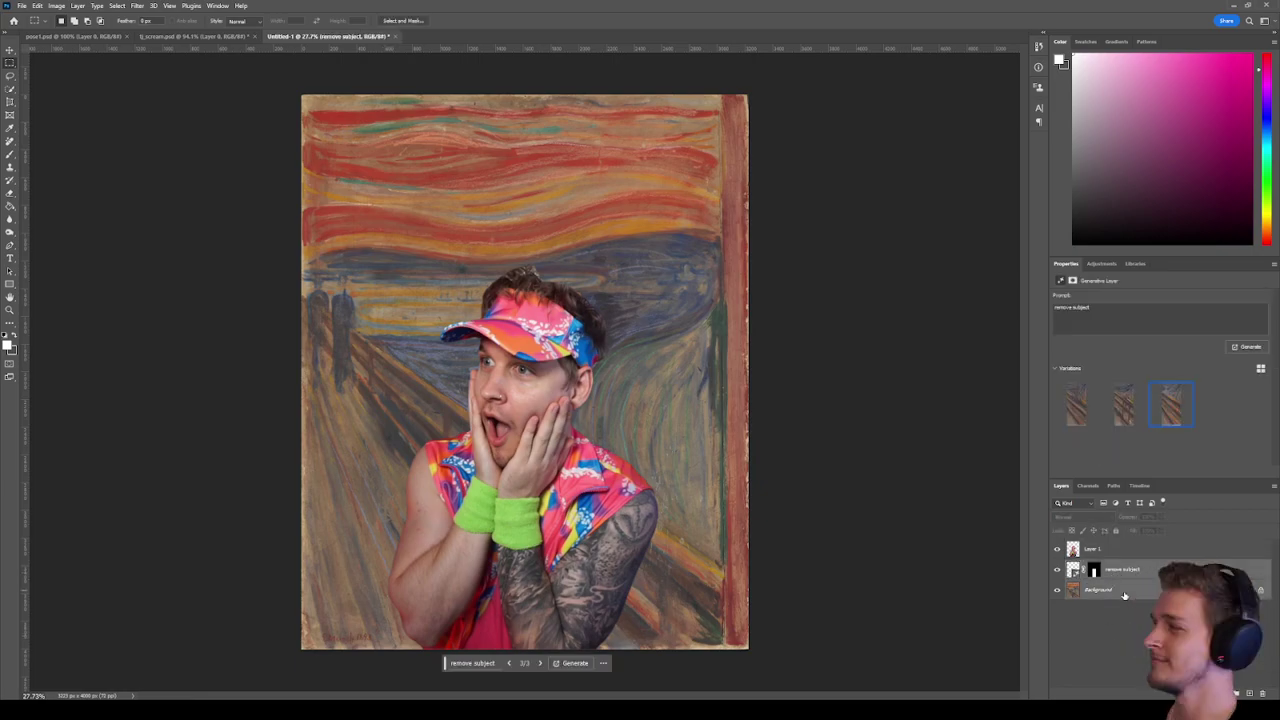
{"action": "left_click", "coordinate": [1122, 570], "text": "shift"}
{"action": "right_click", "coordinate": [1130, 570]}
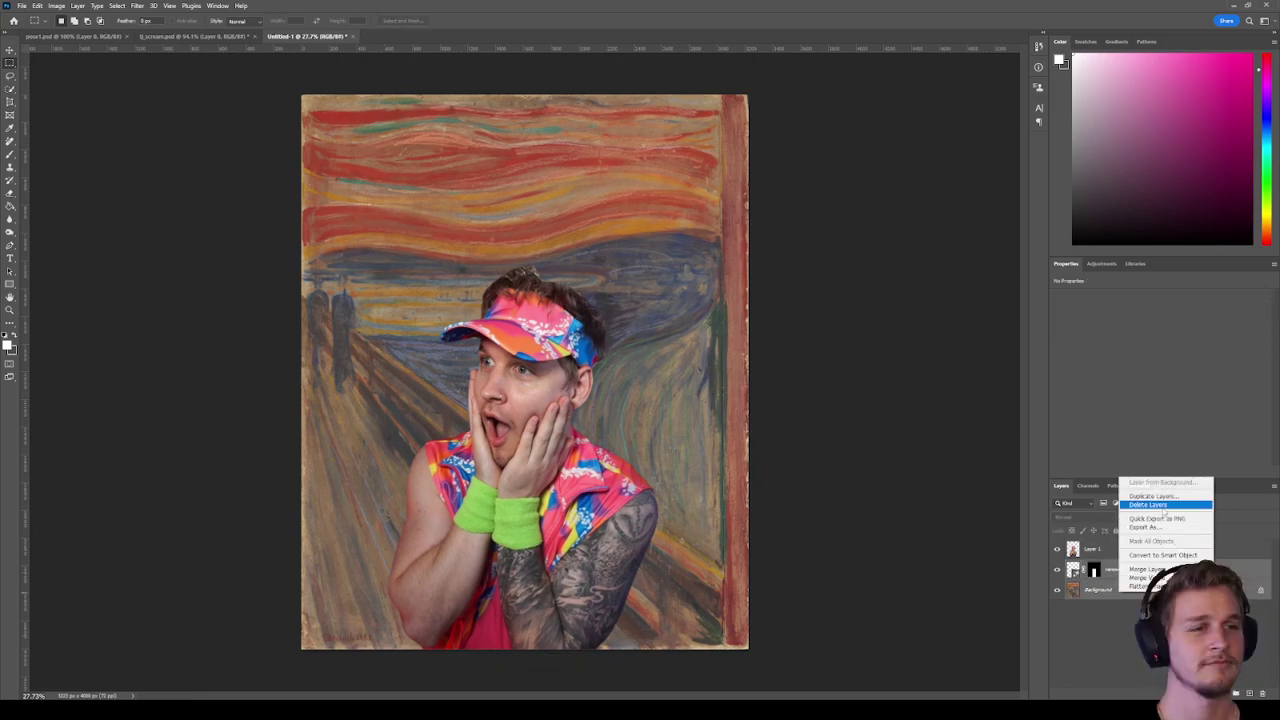
{"action": "left_click", "coordinate": [1118, 570]}
{"action": "left_click", "coordinate": [1126, 570]}
{"action": "left_click", "coordinate": [1126, 587], "text": "shift"}
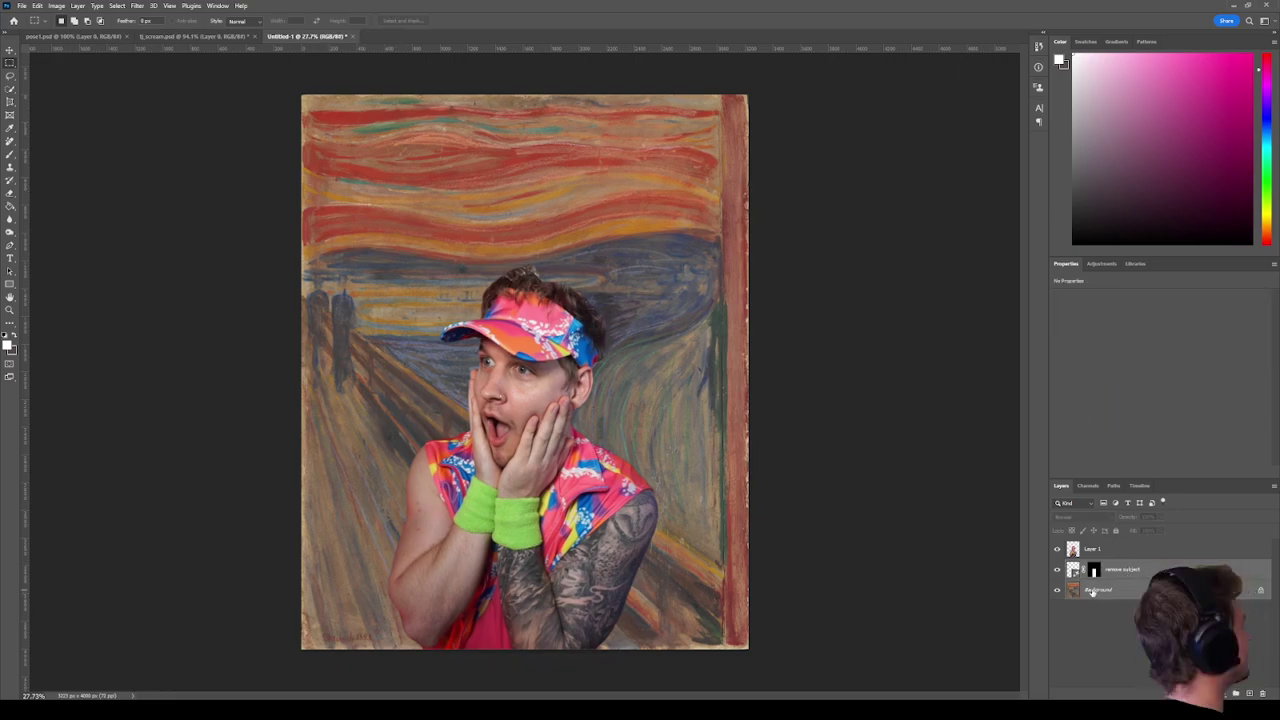
{"action": "right_click", "coordinate": [1122, 588]}
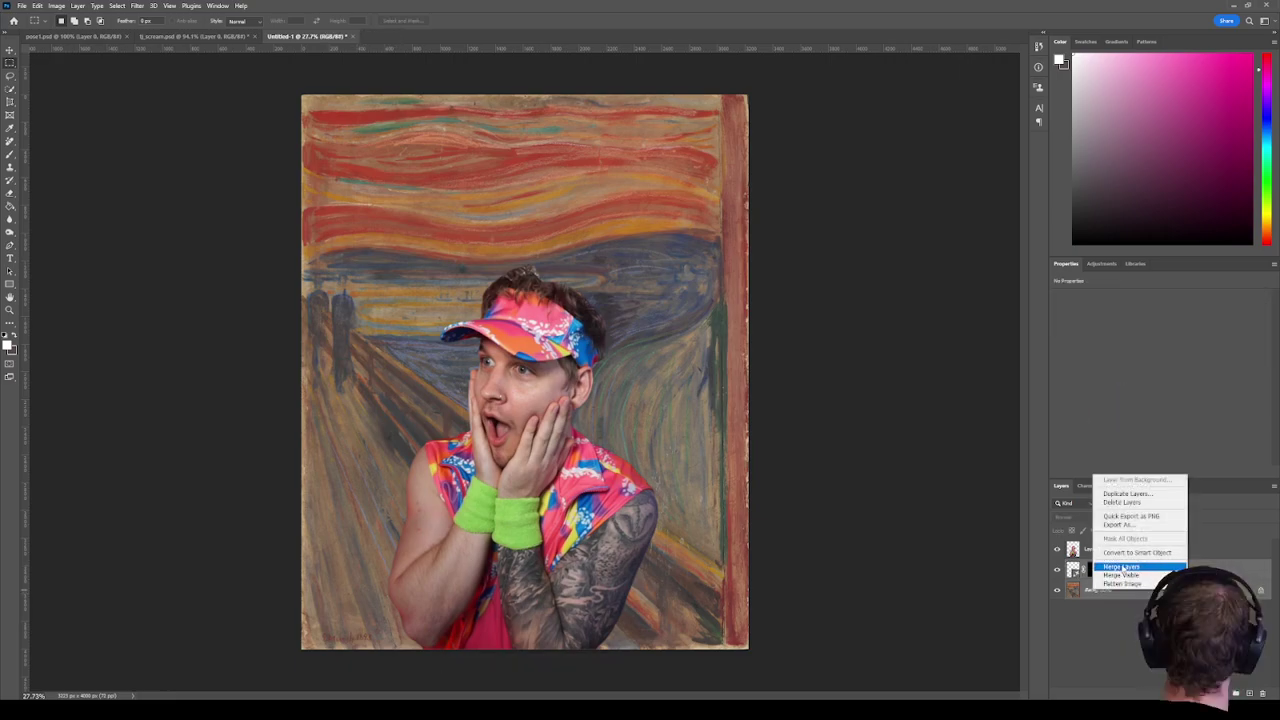
{"action": "left_click", "coordinate": [1118, 567]}
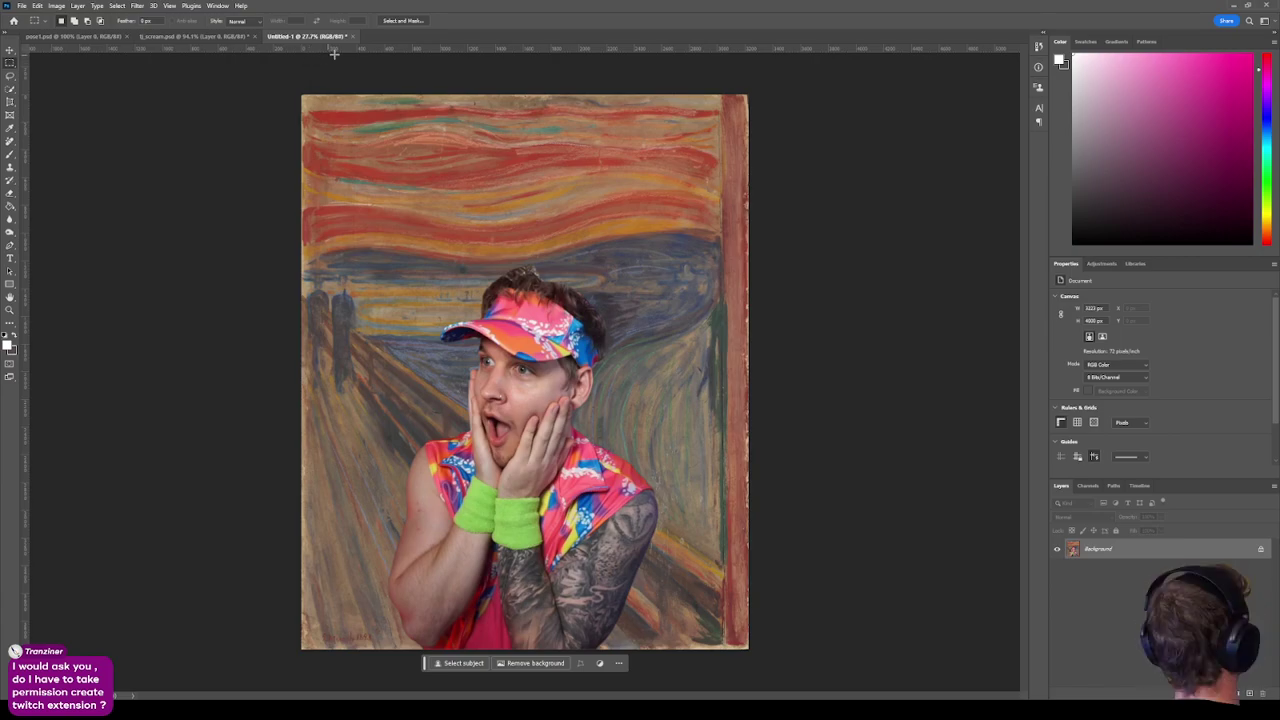
Open the Neural Filters for the merged painting and enable Style Transfer.
{"action": "left_click", "coordinate": [192, 6]}
{"action": "left_click", "coordinate": [192, 6]}
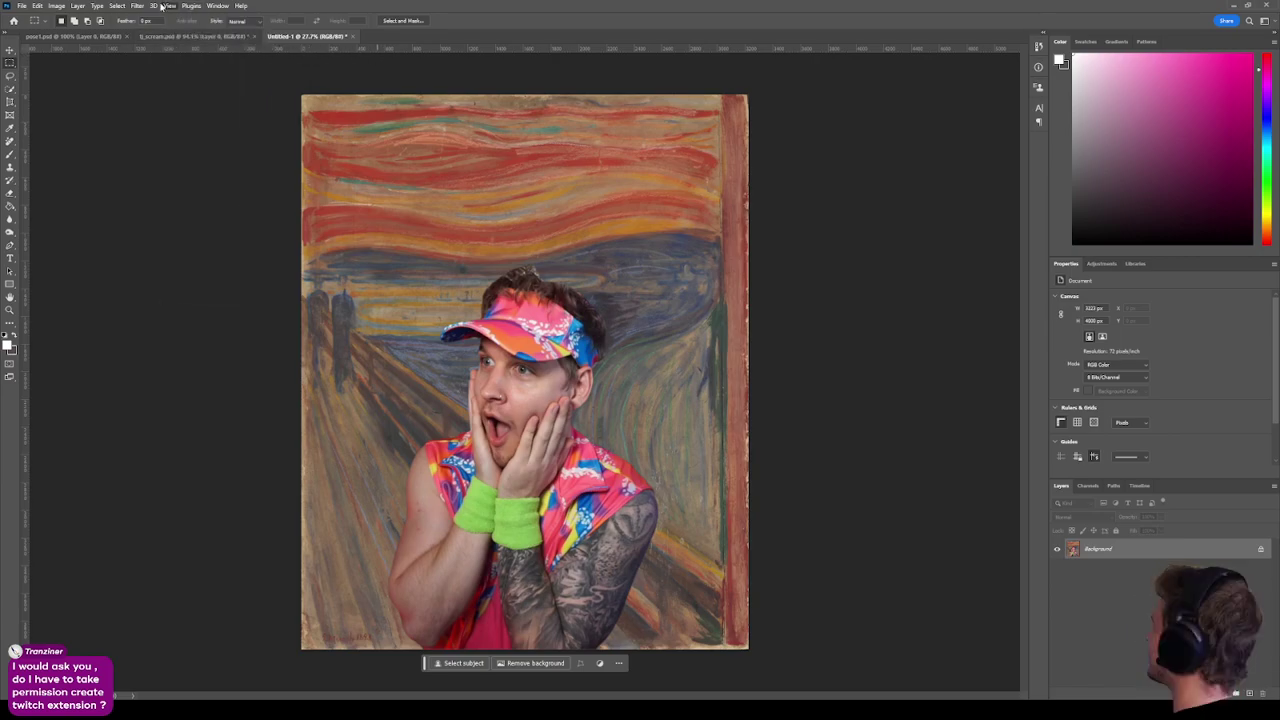
{"action": "left_click", "coordinate": [137, 6]}
{"action": "key", "text": "Escape"}
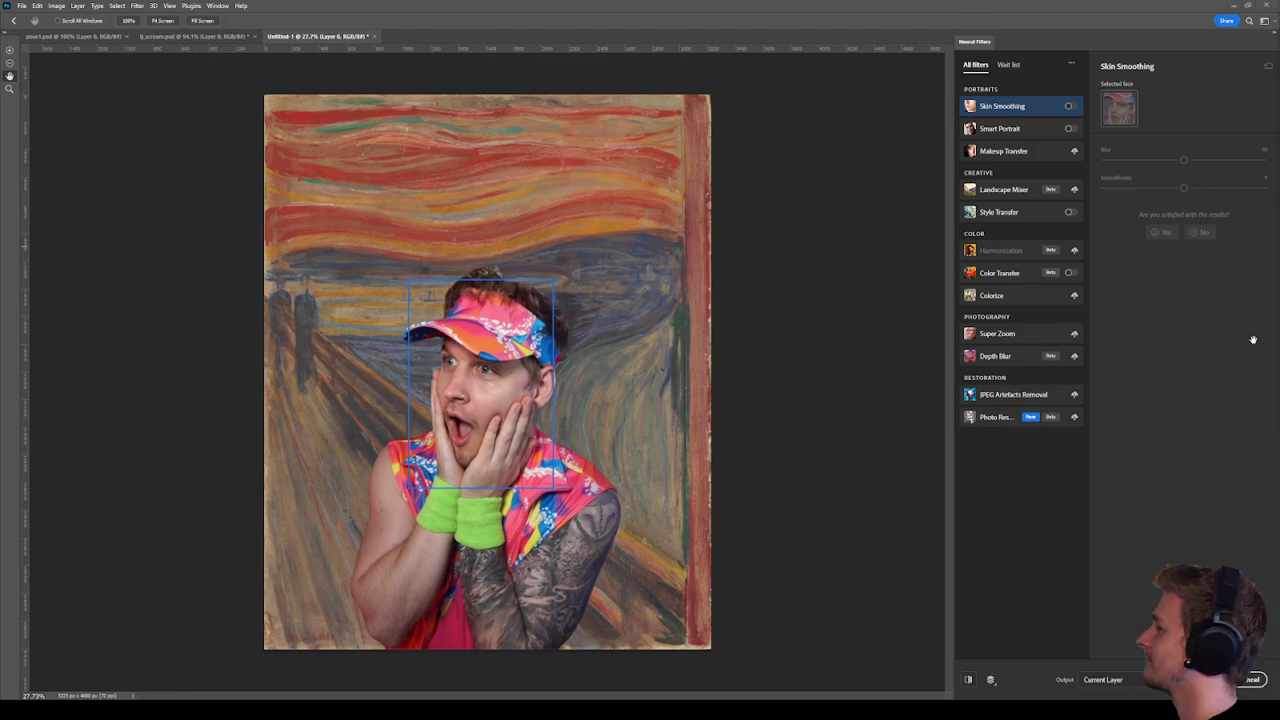
{"action": "left_click", "coordinate": [1070, 213]}
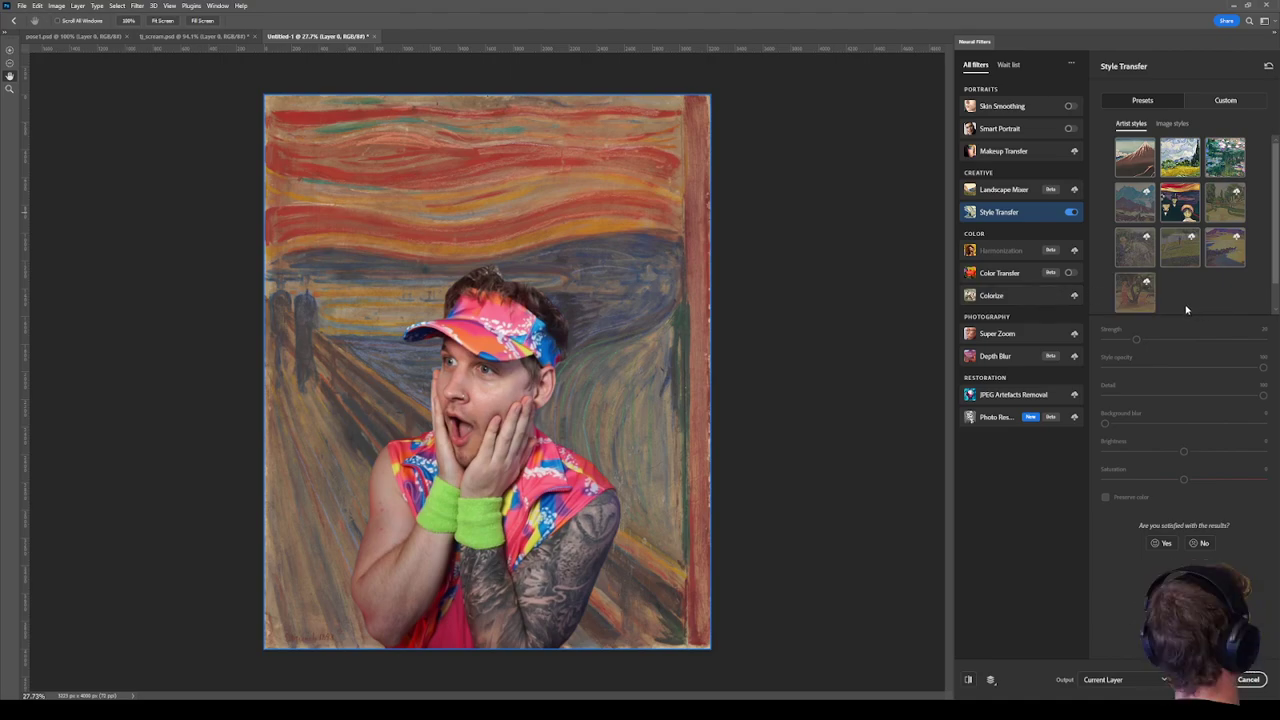
Apply the image style preset based on The Scream to the whole picture, and set Style opacity to about 59.
{"action": "left_click", "coordinate": [1181, 124]}
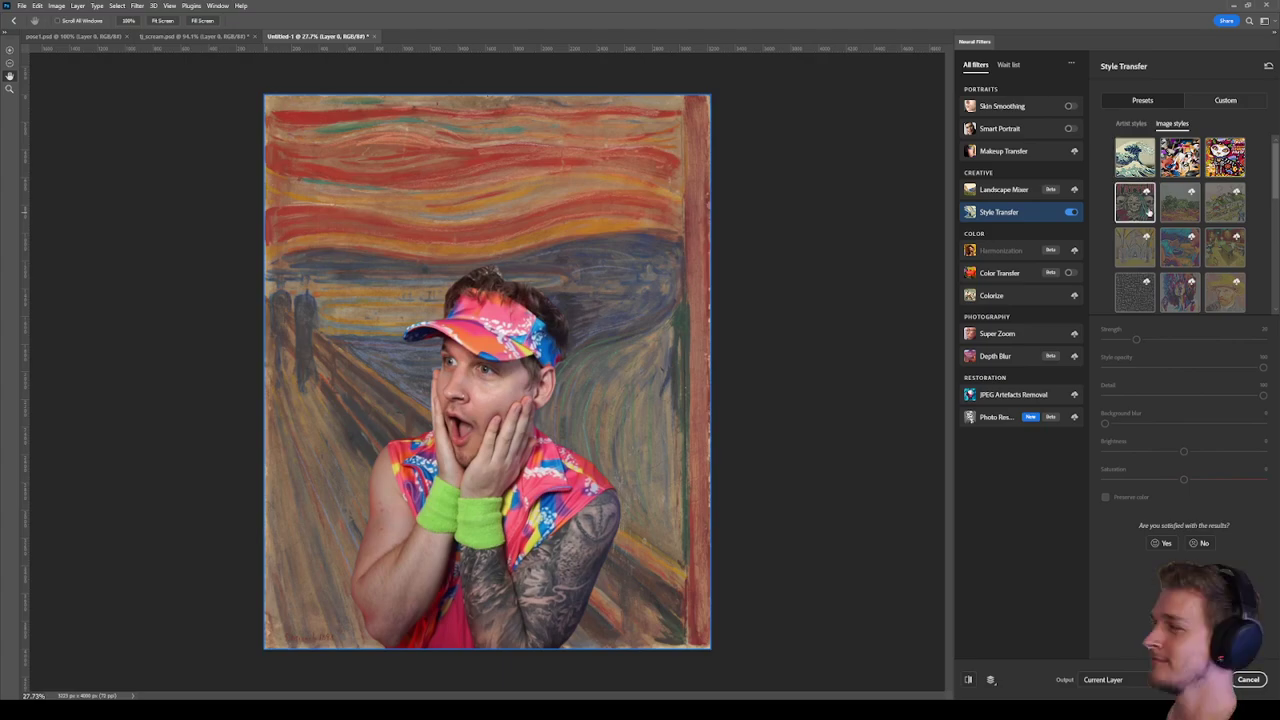
{"action": "scroll", "coordinate": [1184, 250], "scroll_direction": "down", "scroll_amount": 2}
{"action": "scroll", "coordinate": [1184, 258], "scroll_direction": "up", "scroll_amount": 2}
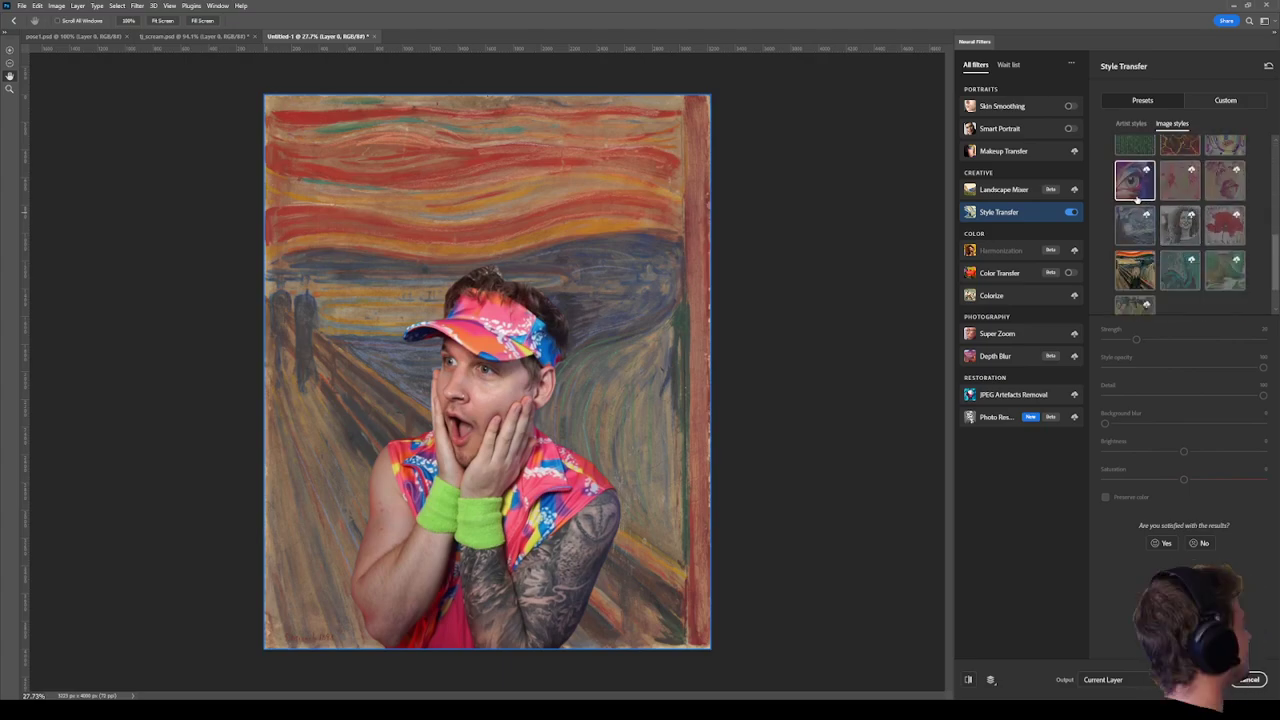
{"action": "scroll", "coordinate": [1145, 215], "scroll_direction": "down", "scroll_amount": 2}
{"action": "scroll", "coordinate": [1154, 232], "scroll_direction": "down", "scroll_amount": 3}
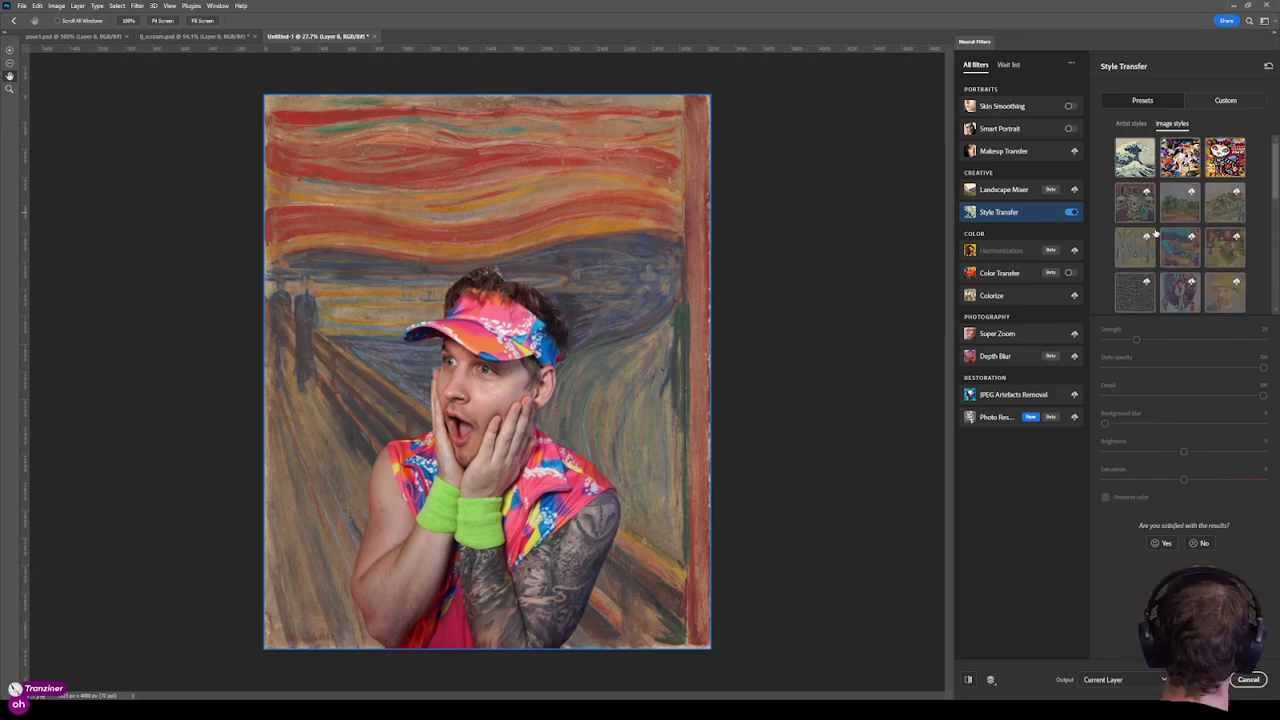
{"action": "left_click", "coordinate": [1145, 255]}
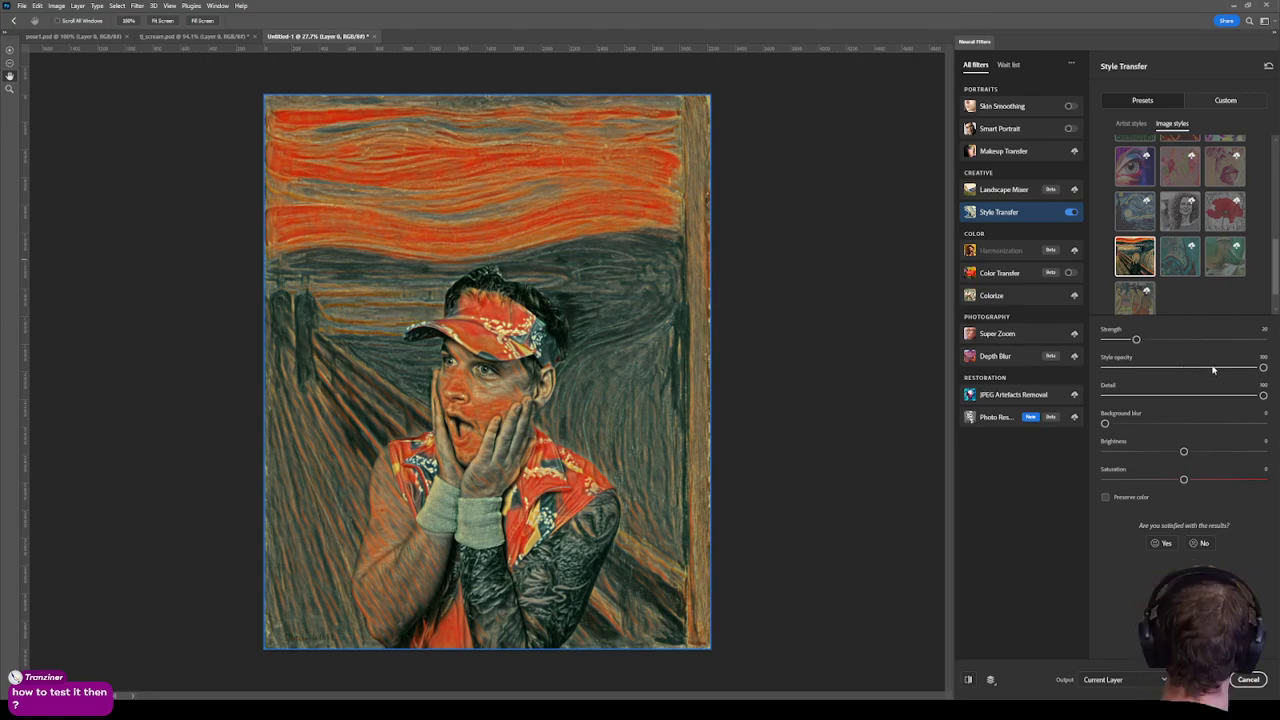
{"action": "left_click_drag", "start_coordinate": [1217, 368], "coordinate": [1196, 368]}
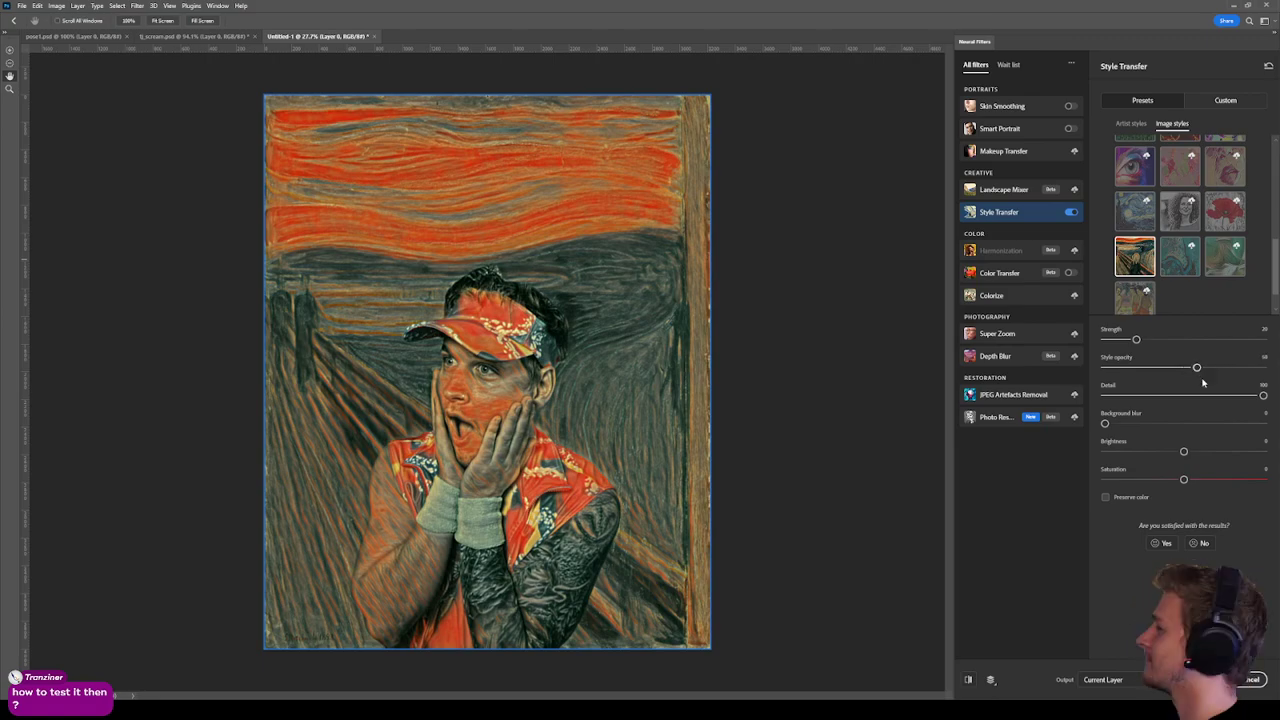
Try stronger Style Transfer settings of Strength 72, Style opacity 71 and Detail about 64.
{"action": "left_click", "coordinate": [1198, 396]}
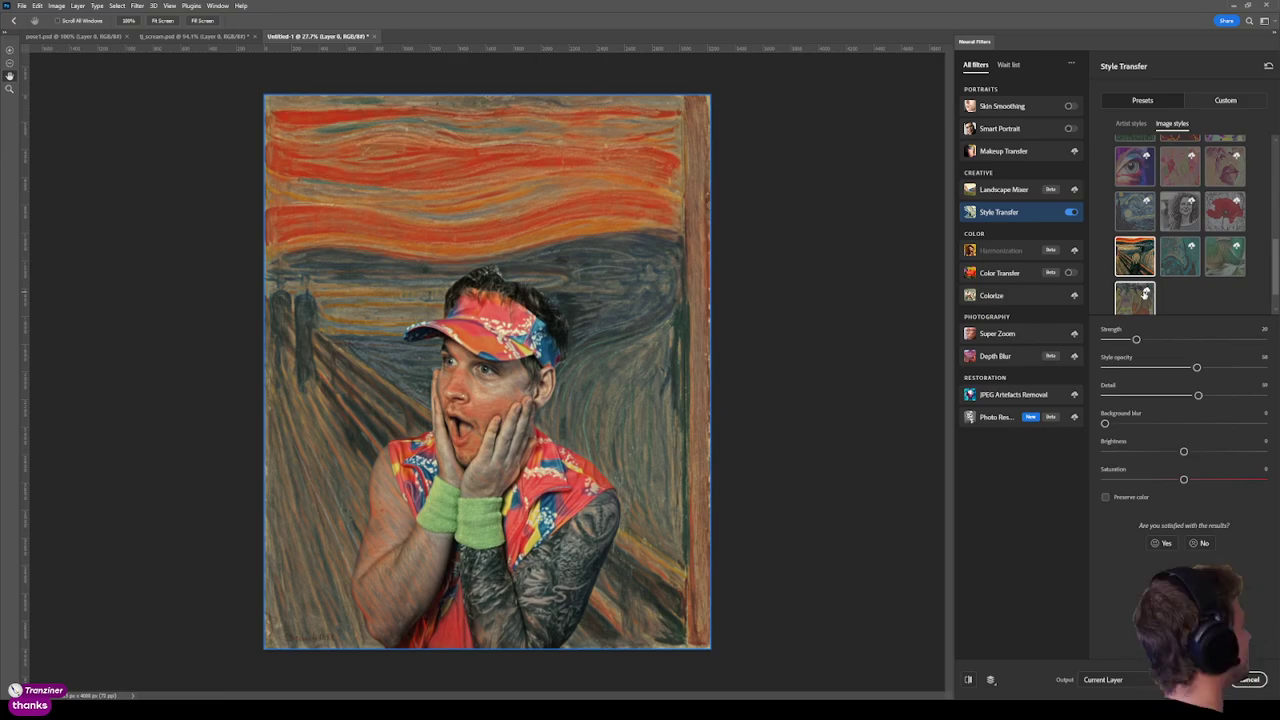
{"action": "left_click", "coordinate": [1175, 341]}
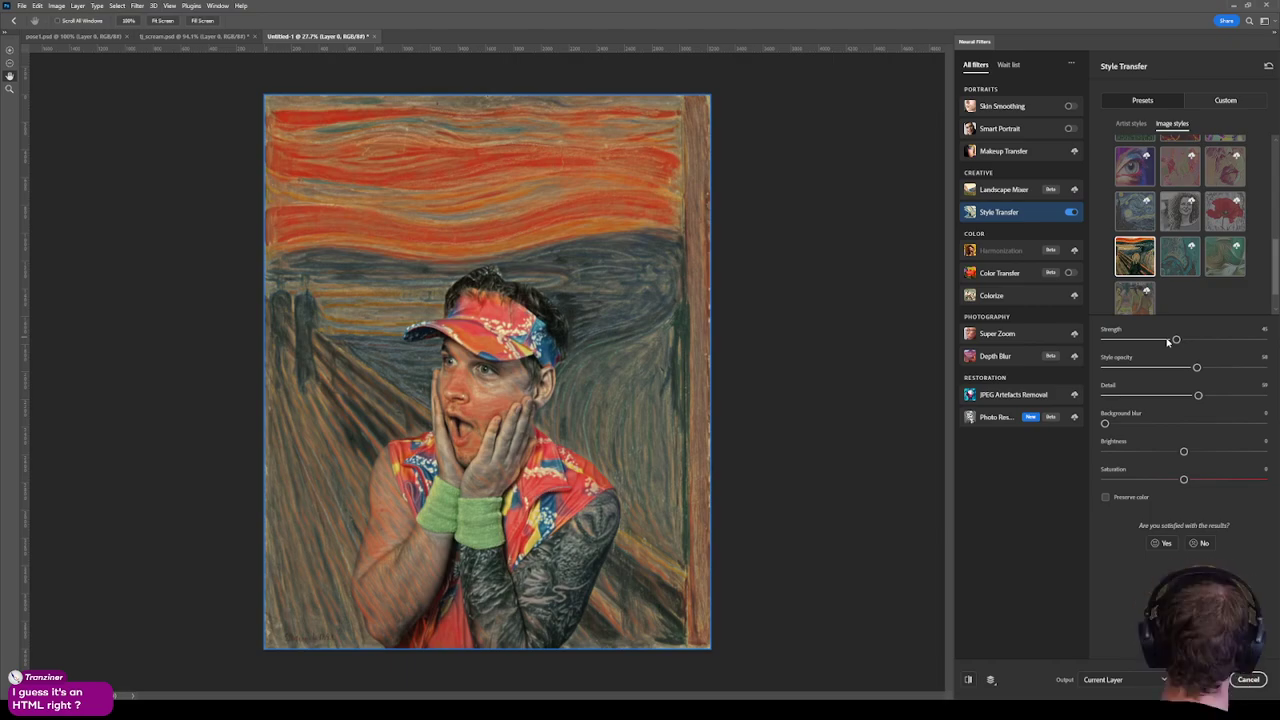
{"action": "left_click", "coordinate": [1219, 341]}
{"action": "left_click", "coordinate": [1218, 367]}
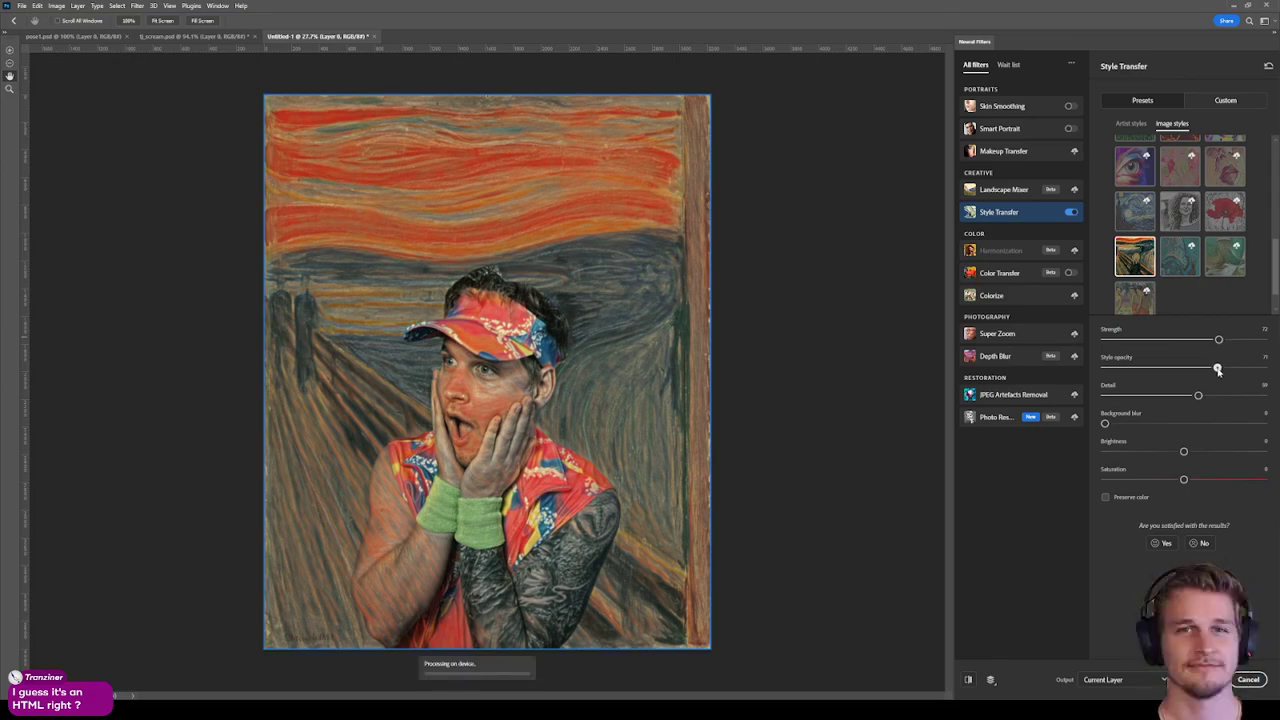
{"action": "left_click_drag", "start_coordinate": [1219, 397], "coordinate": [1264, 397]}
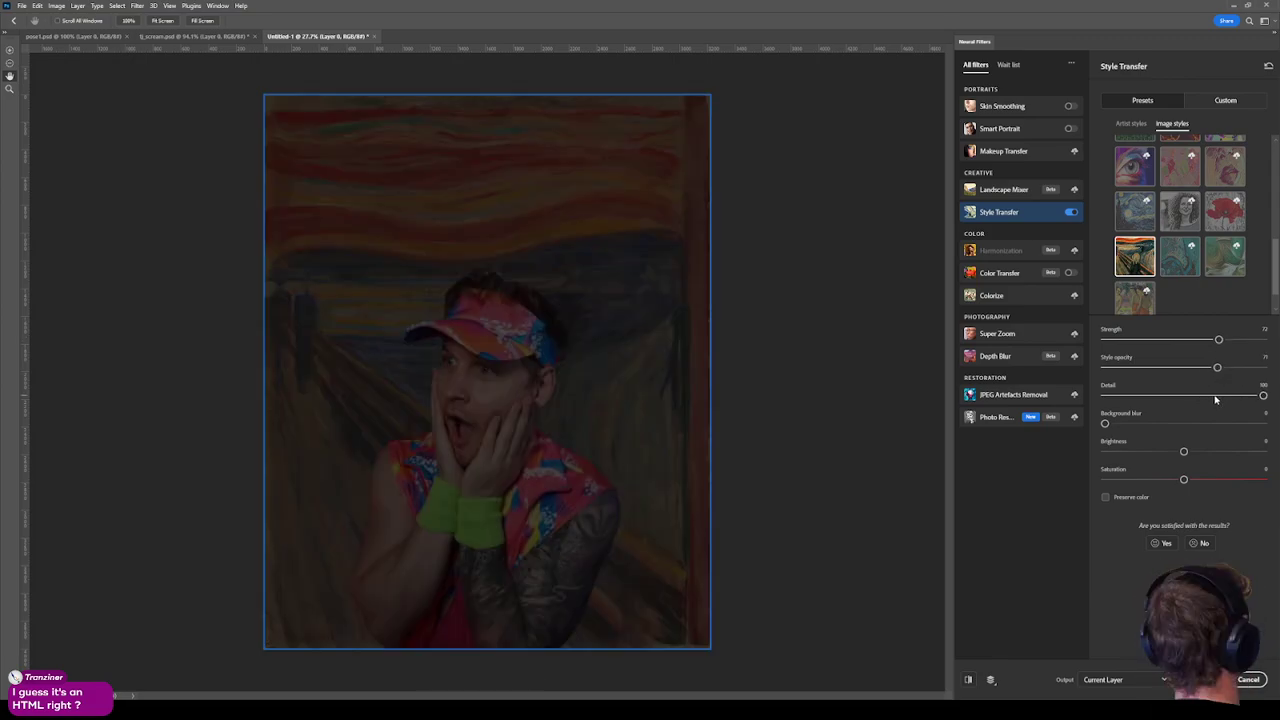
{"action": "left_click", "coordinate": [1206, 397]}
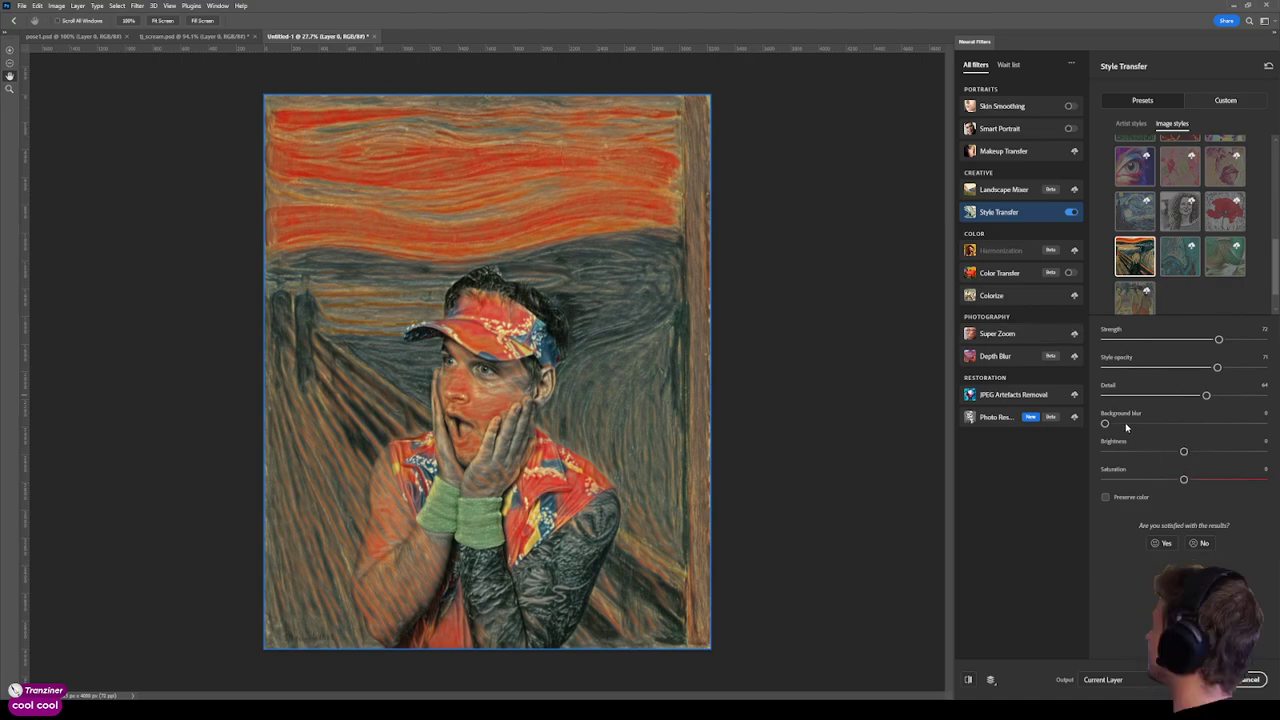
Try a Background blur of about 68 on the styled picture and return it to 0.
{"action": "left_click_drag", "start_coordinate": [1126, 427], "coordinate": [1188, 433]}
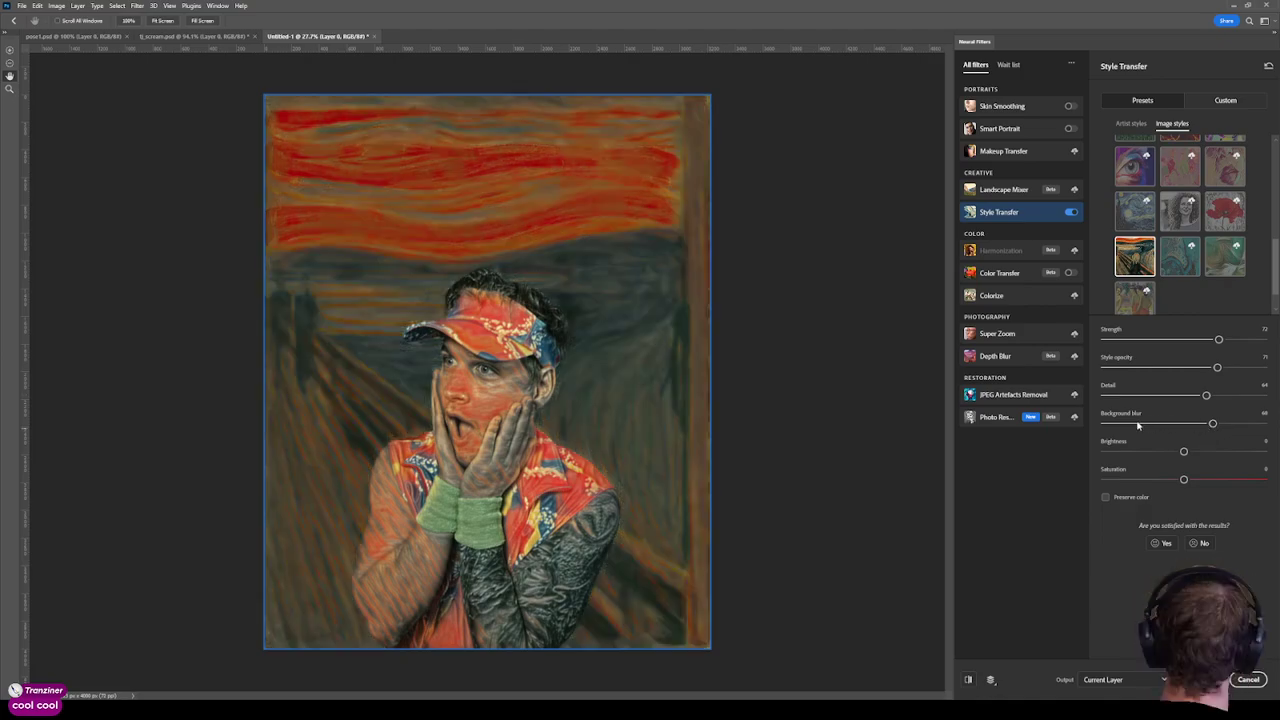
{"action": "left_click_drag", "start_coordinate": [1137, 425], "coordinate": [1104, 424]}
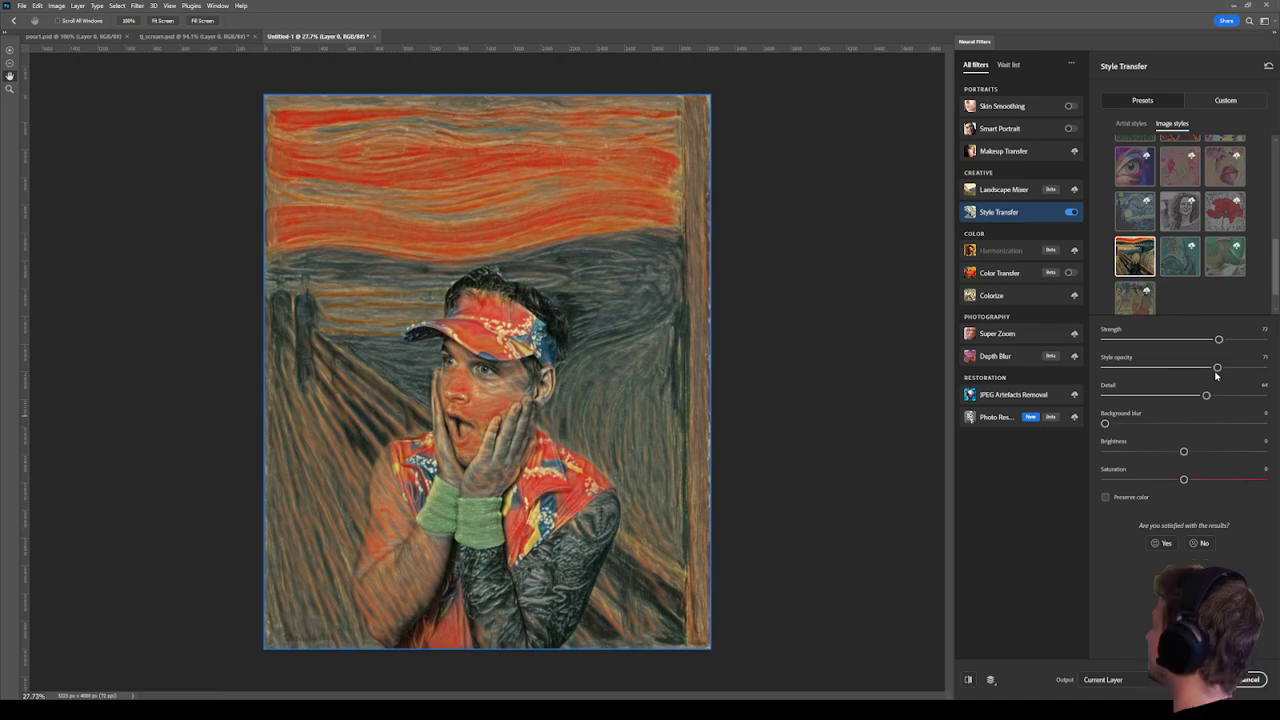
Try raising the style's Strength and Style opacity to about 83, with Detail about 84.
{"action": "left_click", "coordinate": [1237, 340]}
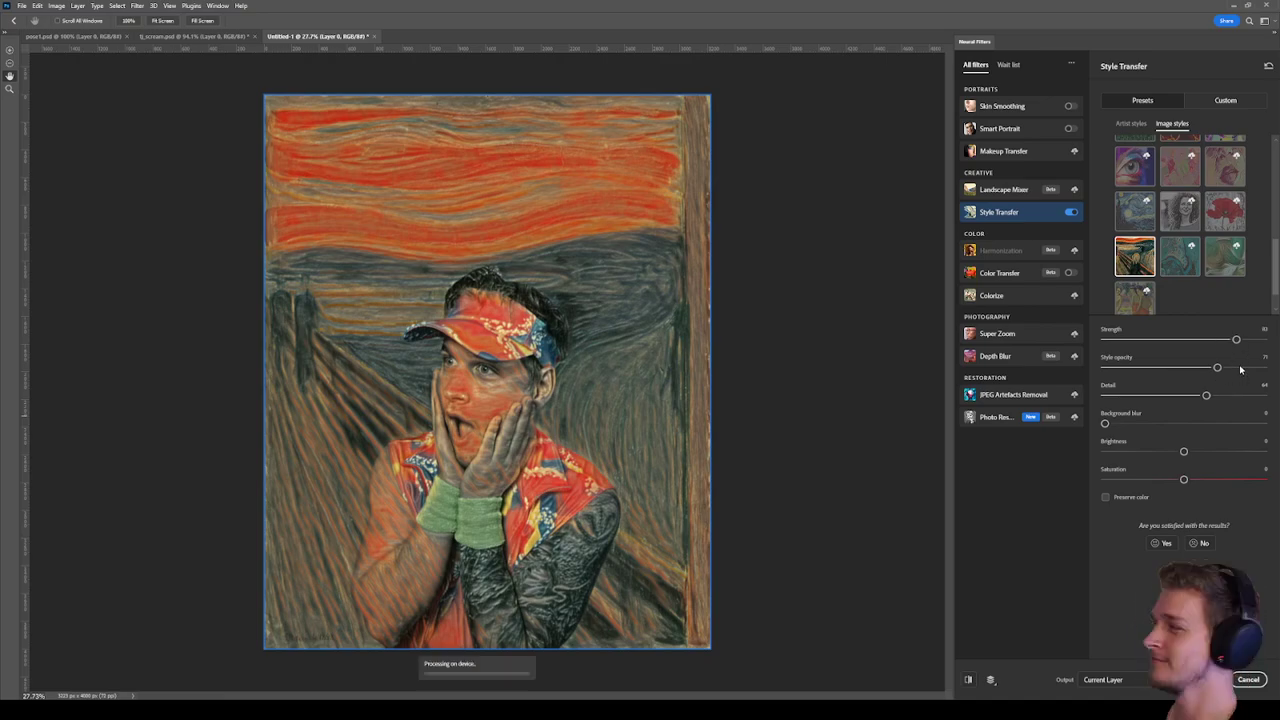
{"action": "left_click", "coordinate": [1240, 368]}
{"action": "left_click", "coordinate": [1234, 396]}
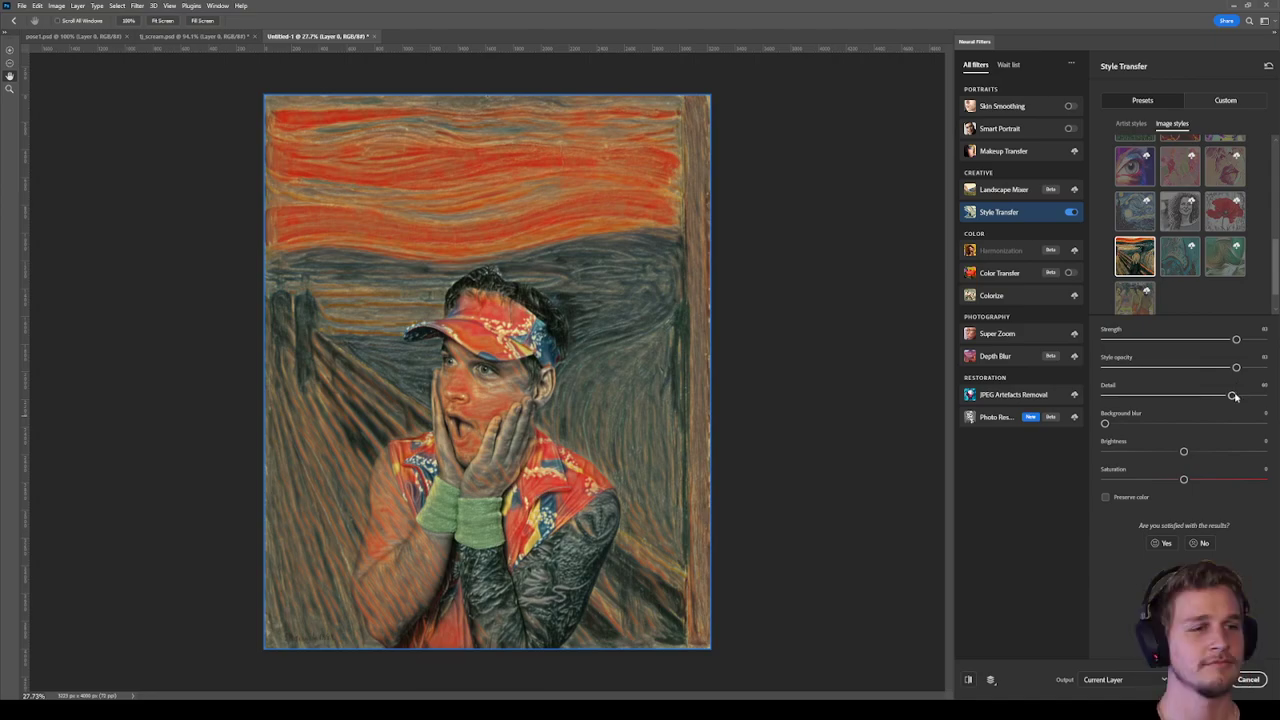
{"action": "left_click_drag", "start_coordinate": [1234, 397], "coordinate": [1241, 397]}
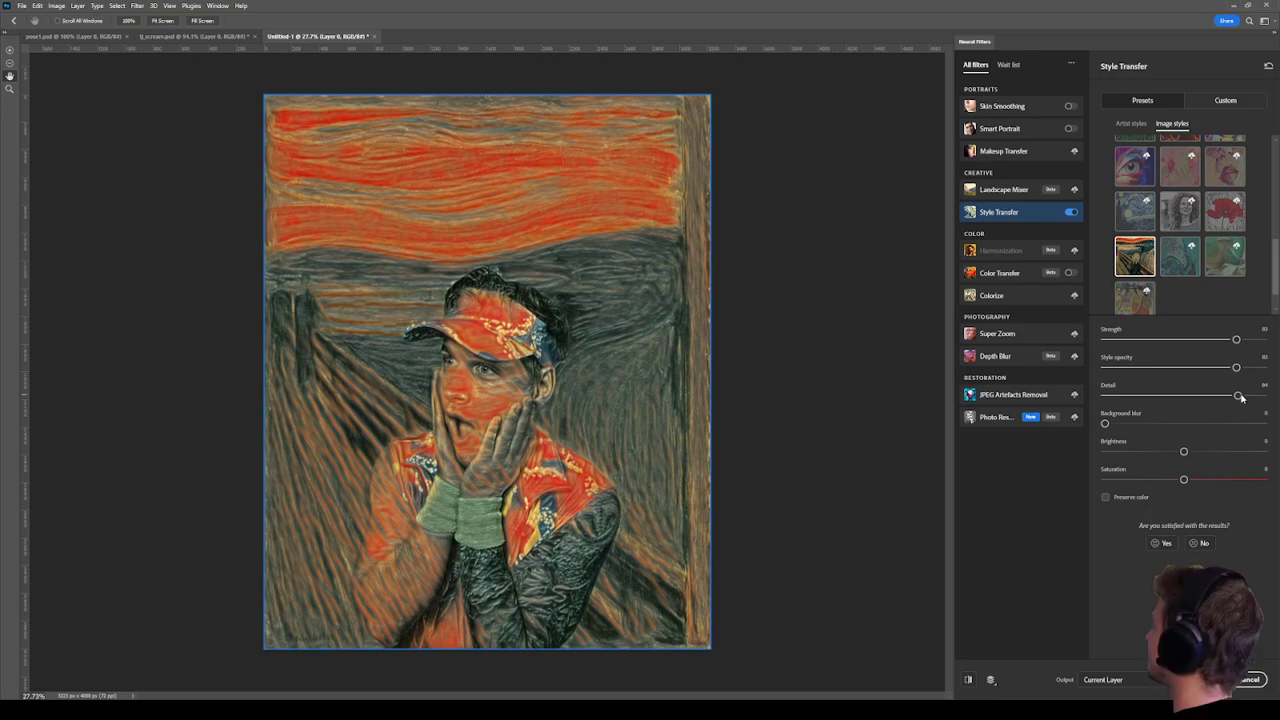
Set Detail to about 70, Style opacity to 67 and Strength to 66, and output the filter to a new layer.
{"action": "left_click_drag", "start_coordinate": [1240, 397], "coordinate": [1215, 396]}
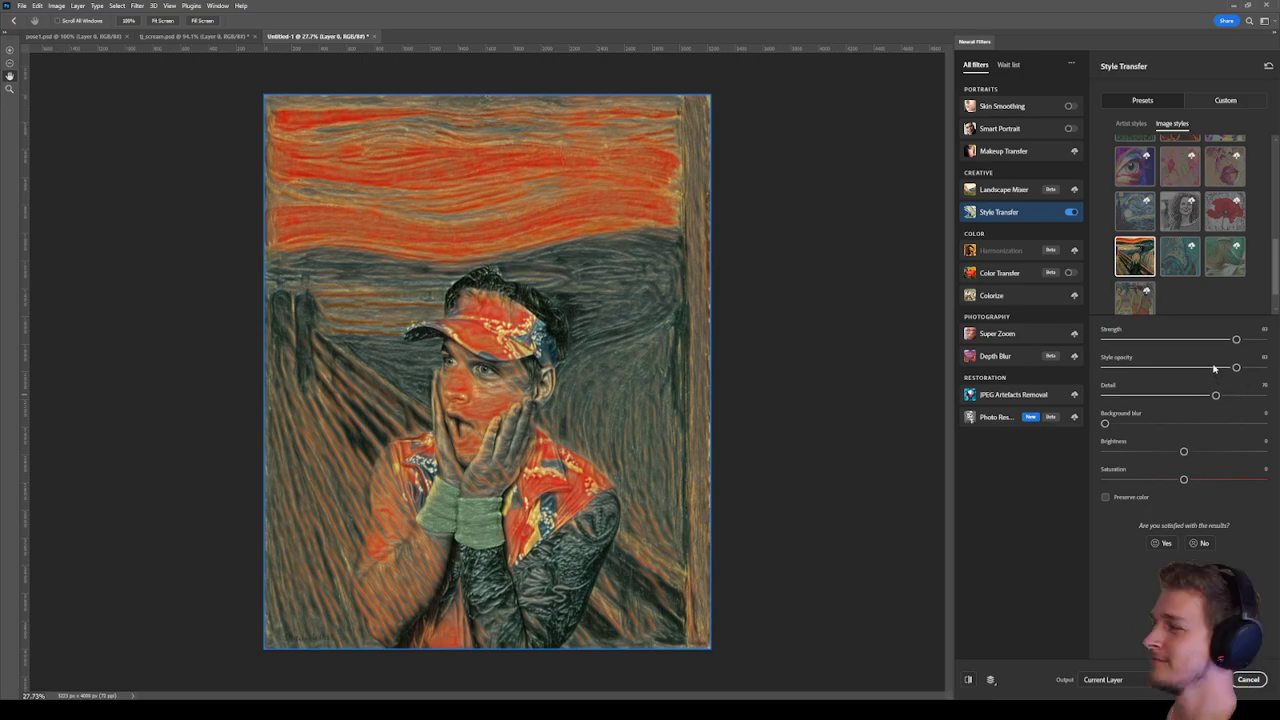
{"action": "left_click", "coordinate": [1211, 367]}
{"action": "left_click", "coordinate": [1210, 339]}
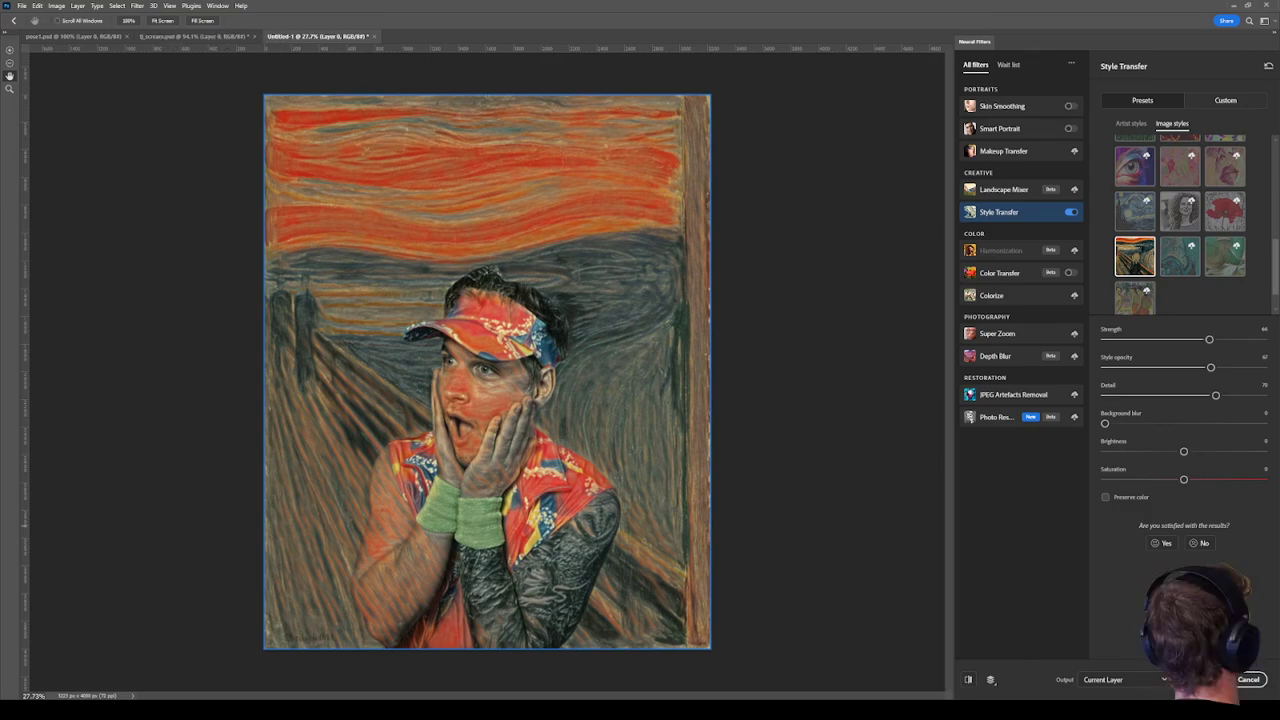
{"action": "left_click", "coordinate": [1110, 679]}
{"action": "left_click", "coordinate": [1127, 648]}
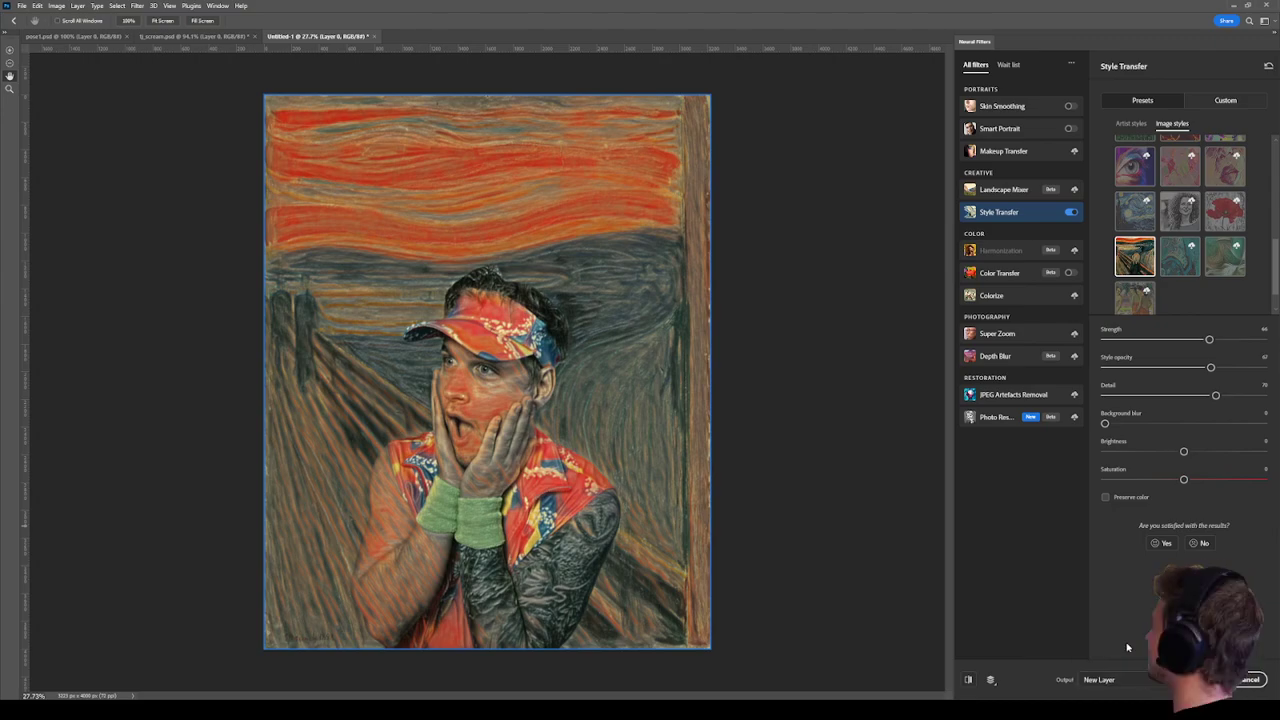
{"action": "left_click", "coordinate": [1257, 679]}
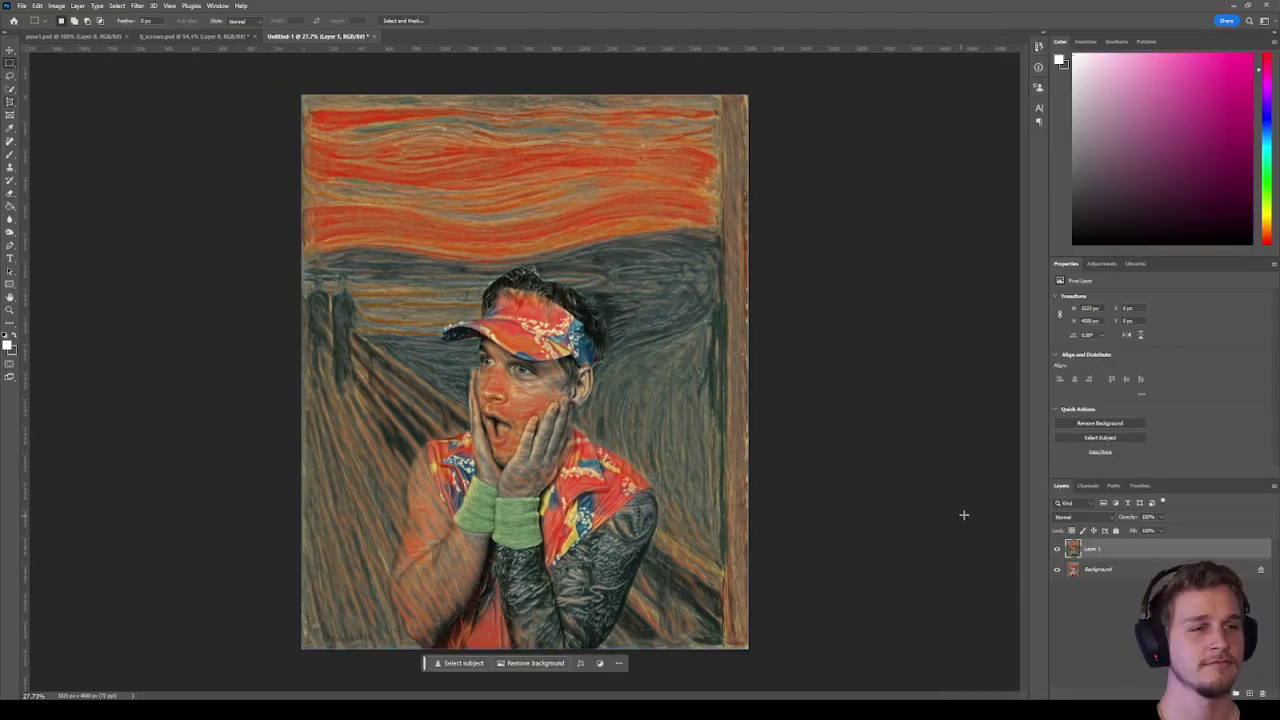
Copy the whole styled picture, revert to the unmerged portrait, remove subject and Background layers, and paste the copy on top.
{"action": "left_click", "coordinate": [1075, 550], "text": "ctrl"}
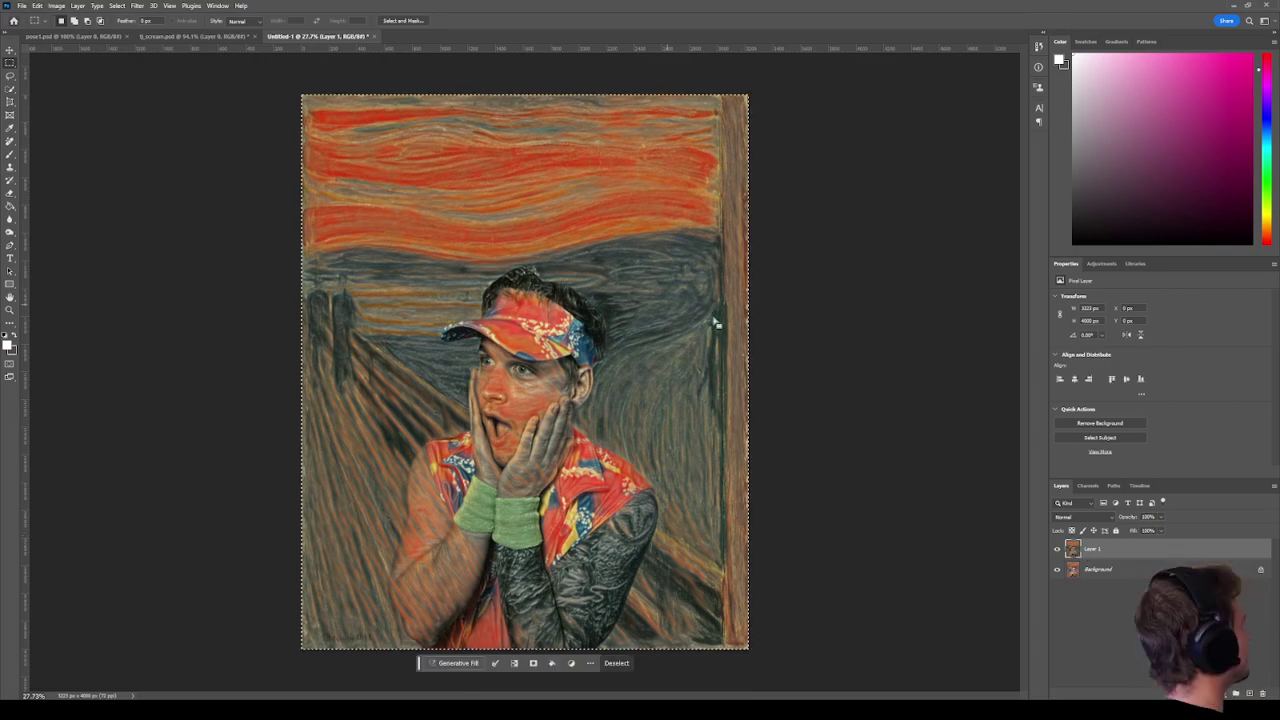
{"action": "key", "text": "ctrl+d"}
{"action": "key", "text": "ctrl+e"}
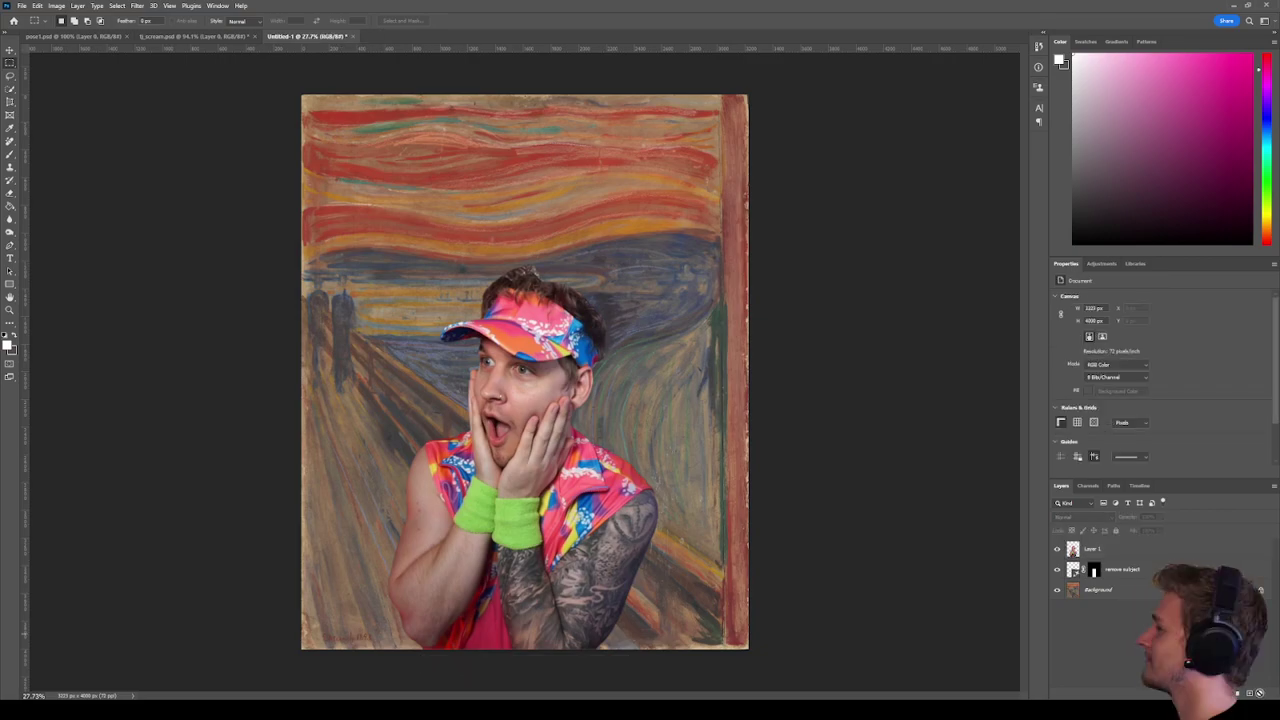
{"action": "left_click", "coordinate": [1251, 694]}
{"action": "key", "text": "ctrl+shift+alt+e"}
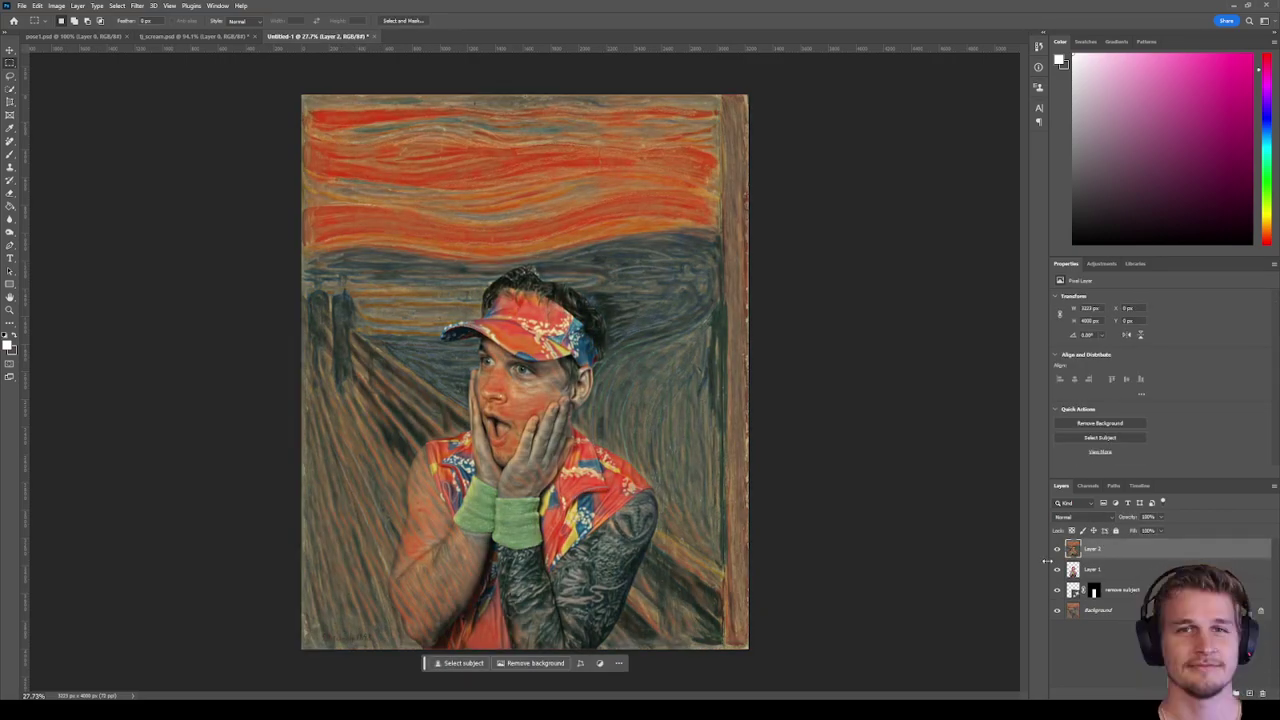
Compare the picture with and without the styled layer, leaving that layer hidden and the portrait layer selected.
{"action": "left_click", "coordinate": [1057, 549]}
{"action": "left_click", "coordinate": [1057, 549]}
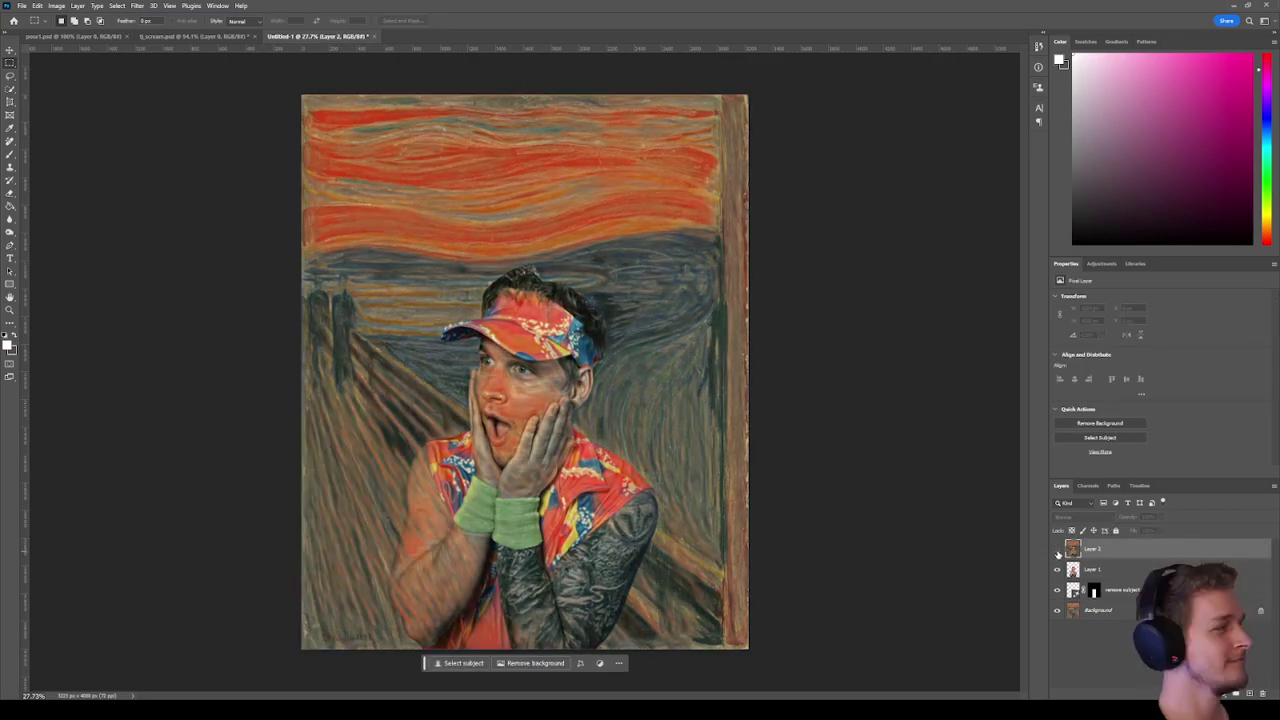
{"action": "left_click", "coordinate": [1057, 551]}
{"action": "left_click", "coordinate": [1057, 551]}
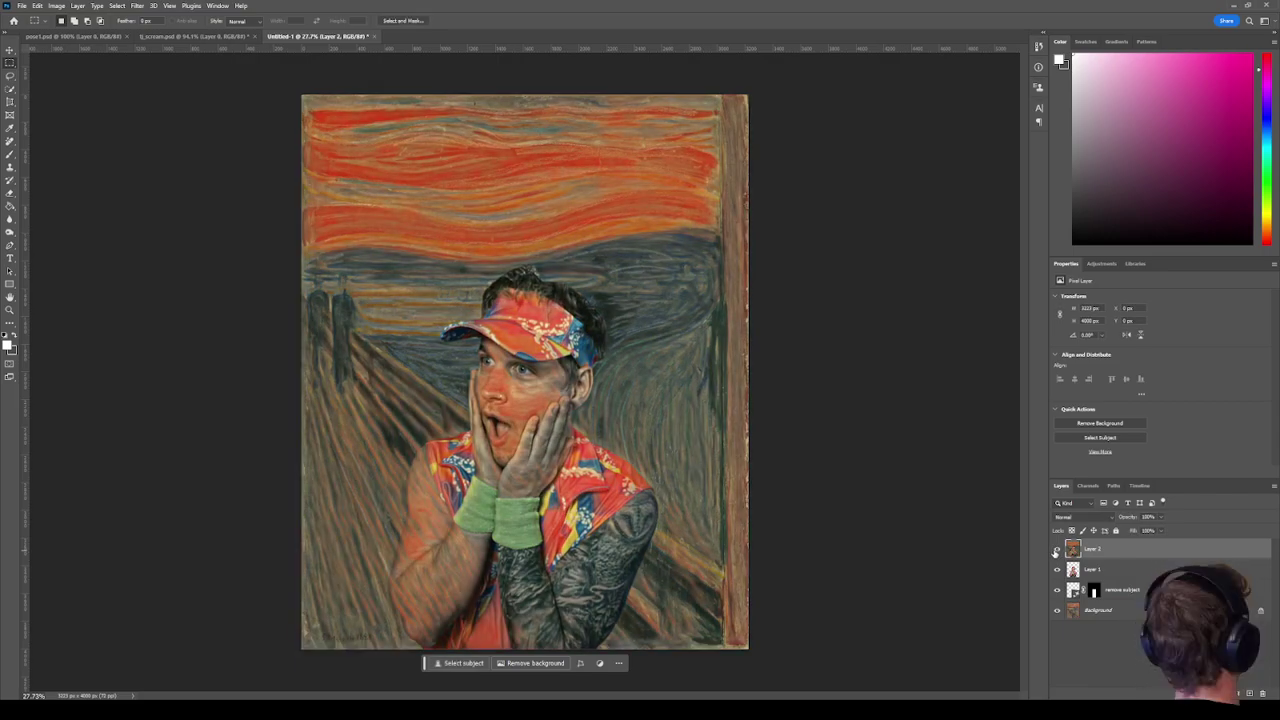
{"action": "left_click", "coordinate": [1057, 551]}
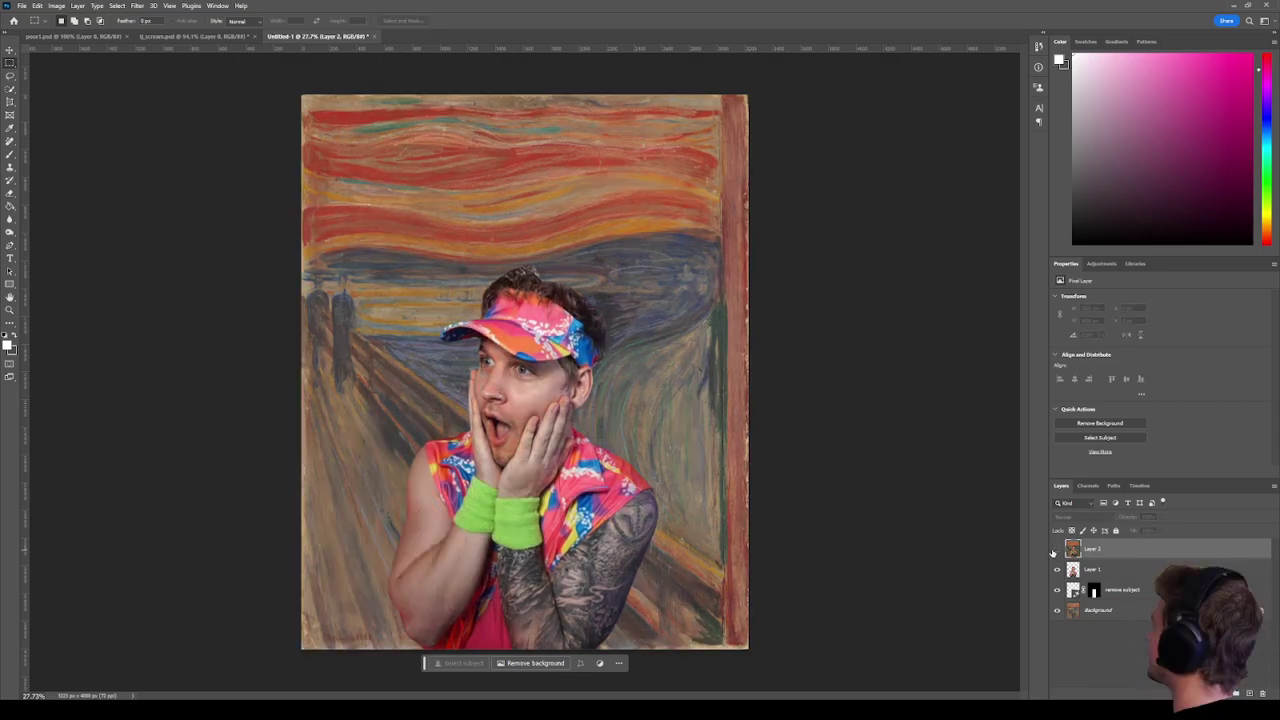
{"action": "left_click", "coordinate": [1057, 550]}
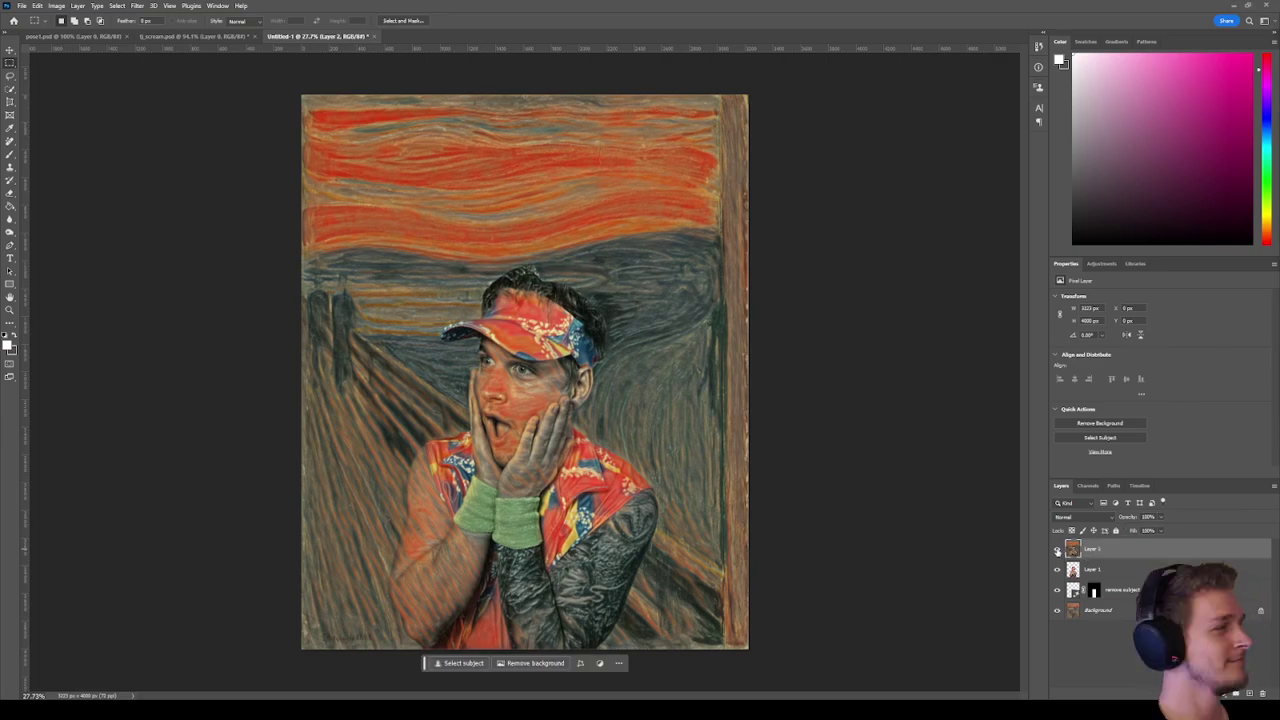
{"action": "left_click", "coordinate": [1057, 550]}
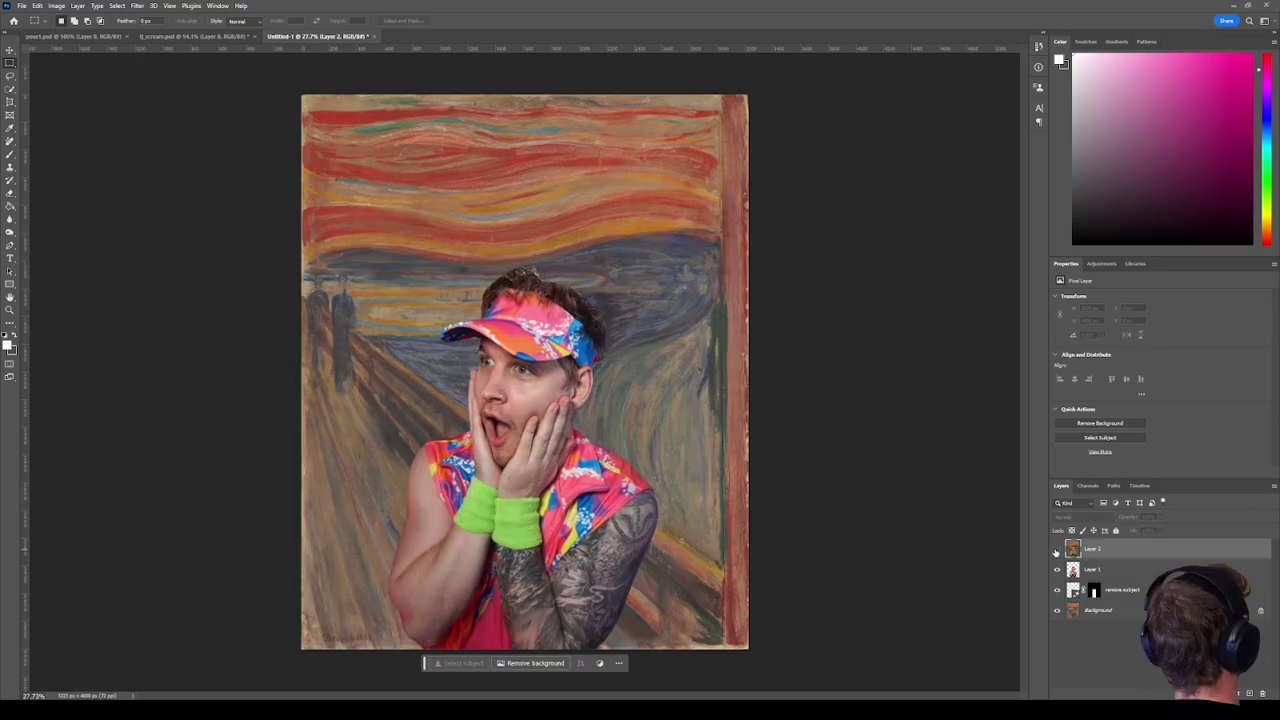
{"action": "left_click", "coordinate": [1057, 550]}
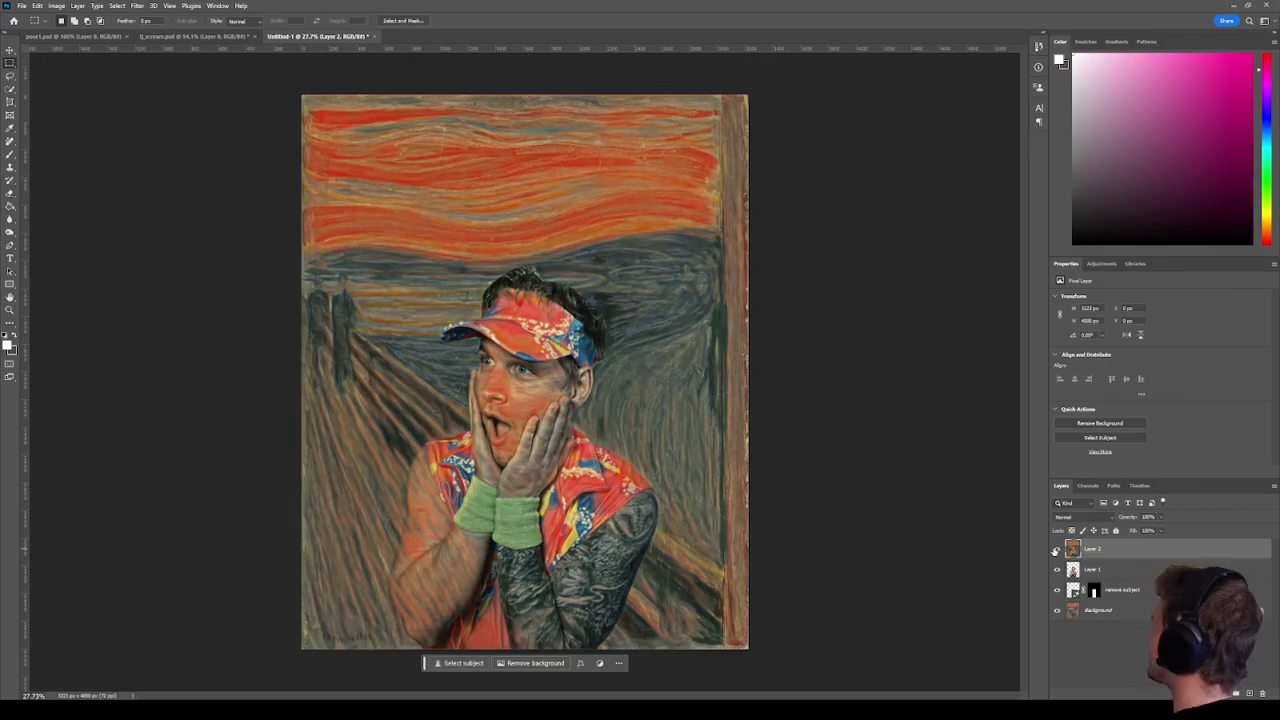
{"action": "left_click", "coordinate": [1057, 550]}
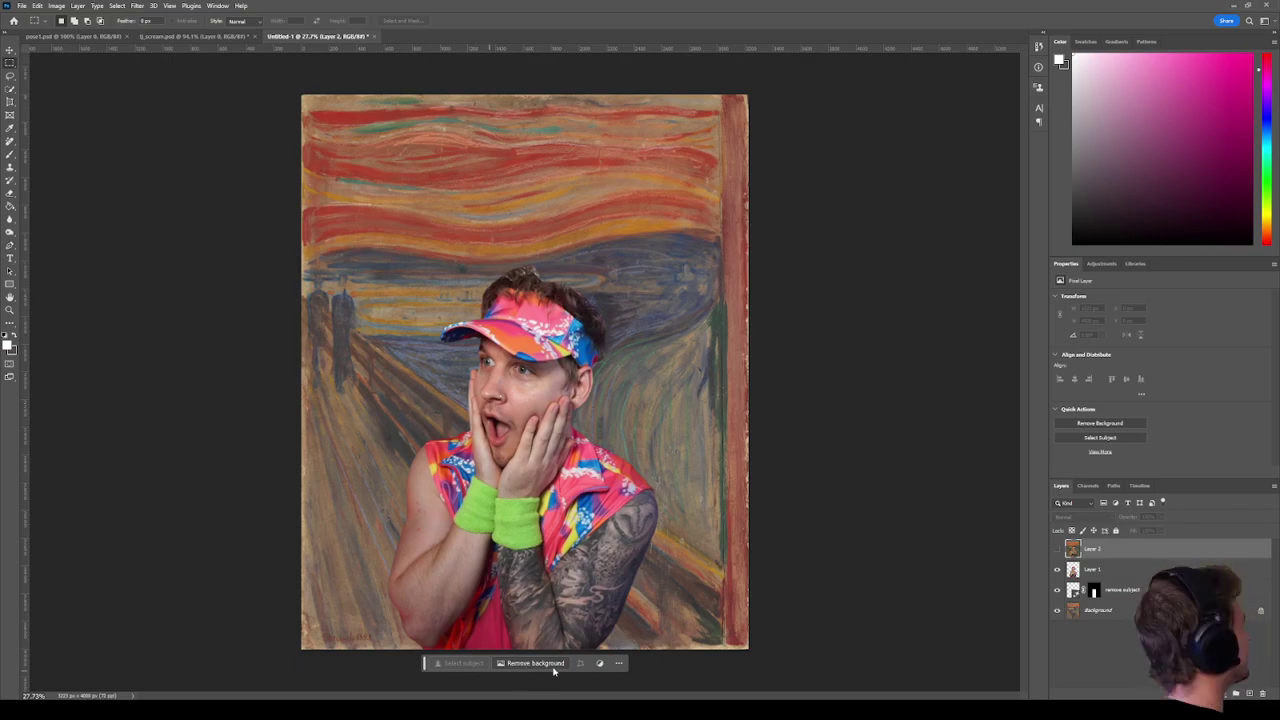
{"action": "left_click", "coordinate": [1092, 571]}
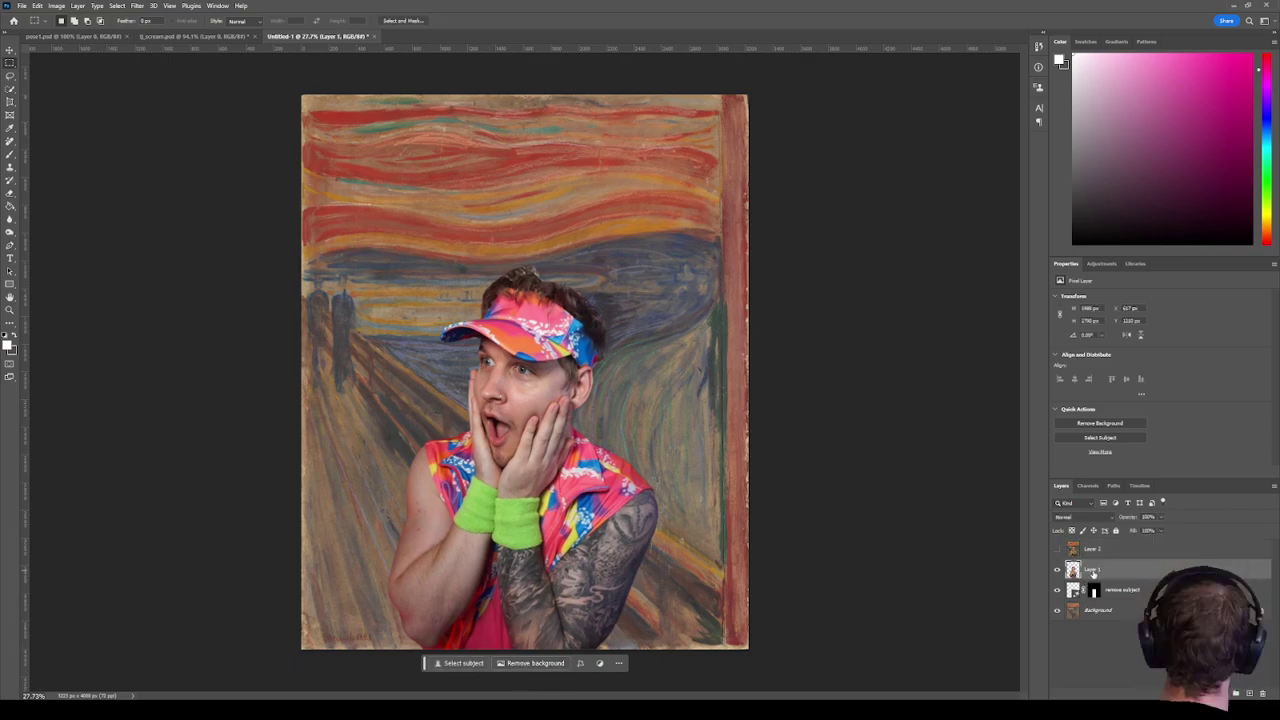
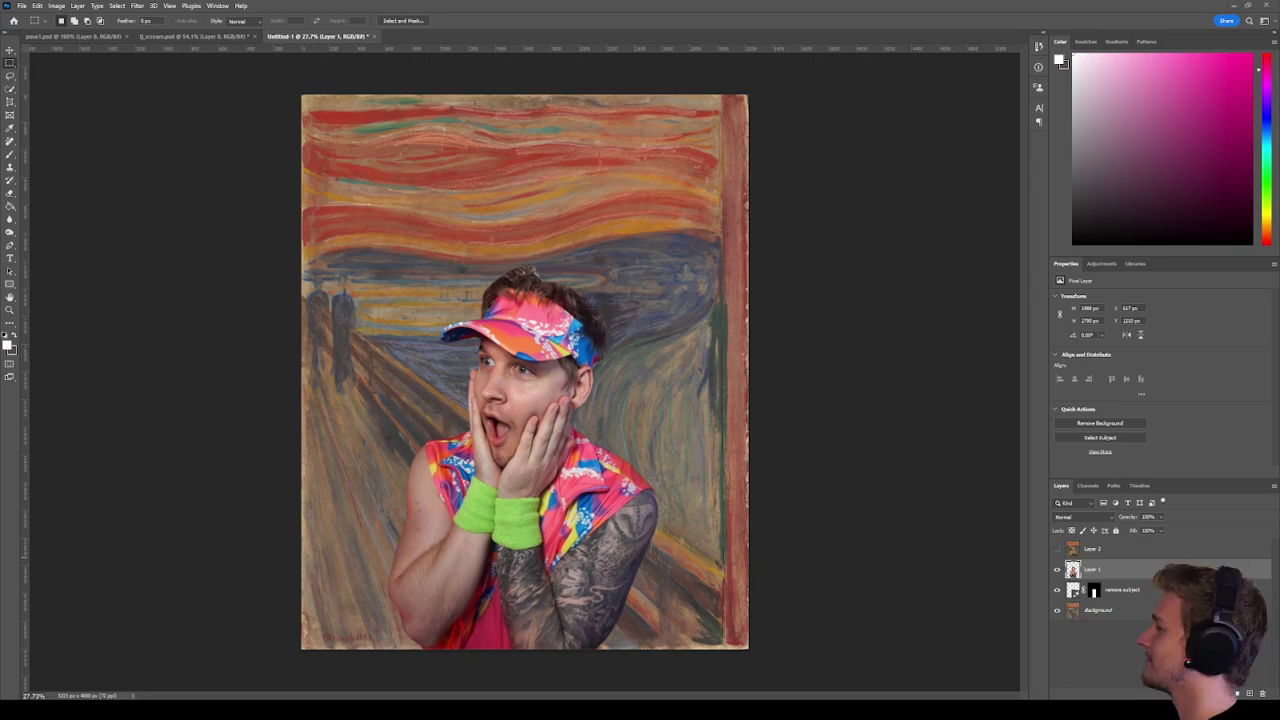
Open empty_room.png as a separate document and inspect the sticky-note figure on the wall.
{"action": "left_click_drag", "start_coordinate": [680, 69], "coordinate": [580, 25]}
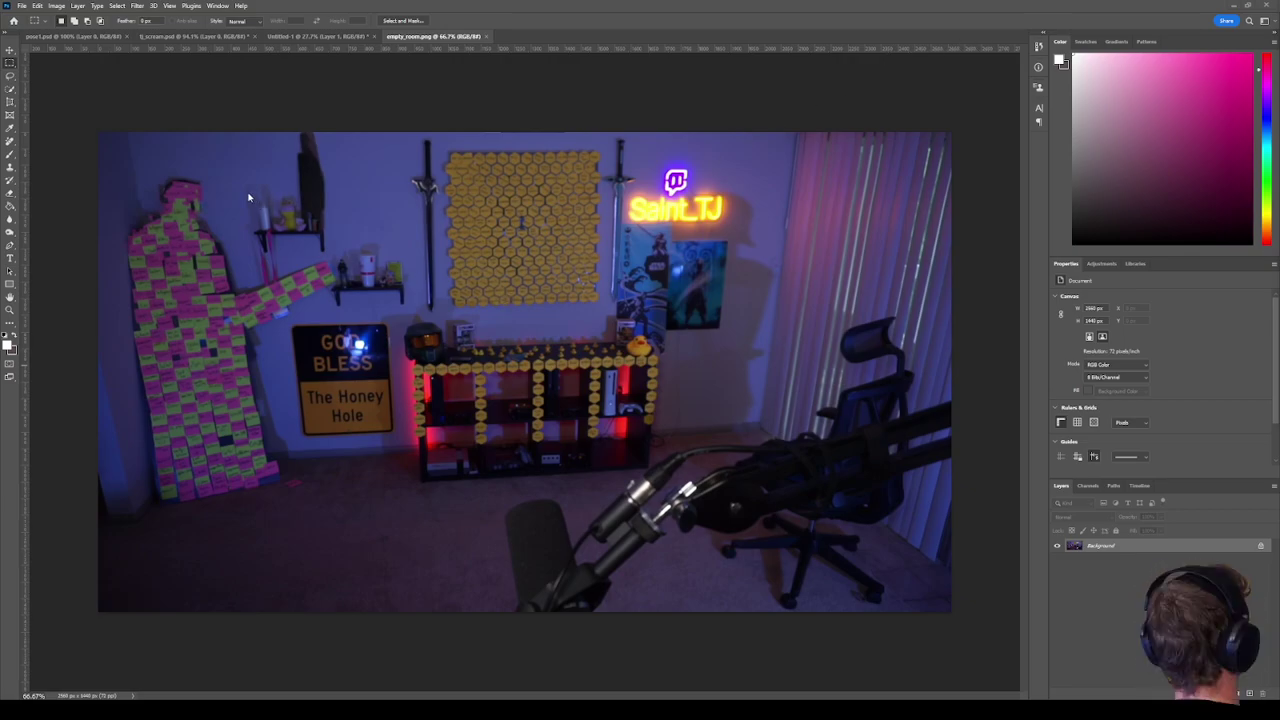
{"action": "scroll", "coordinate": [249, 197], "scroll_direction": "up", "scroll_amount": 5}
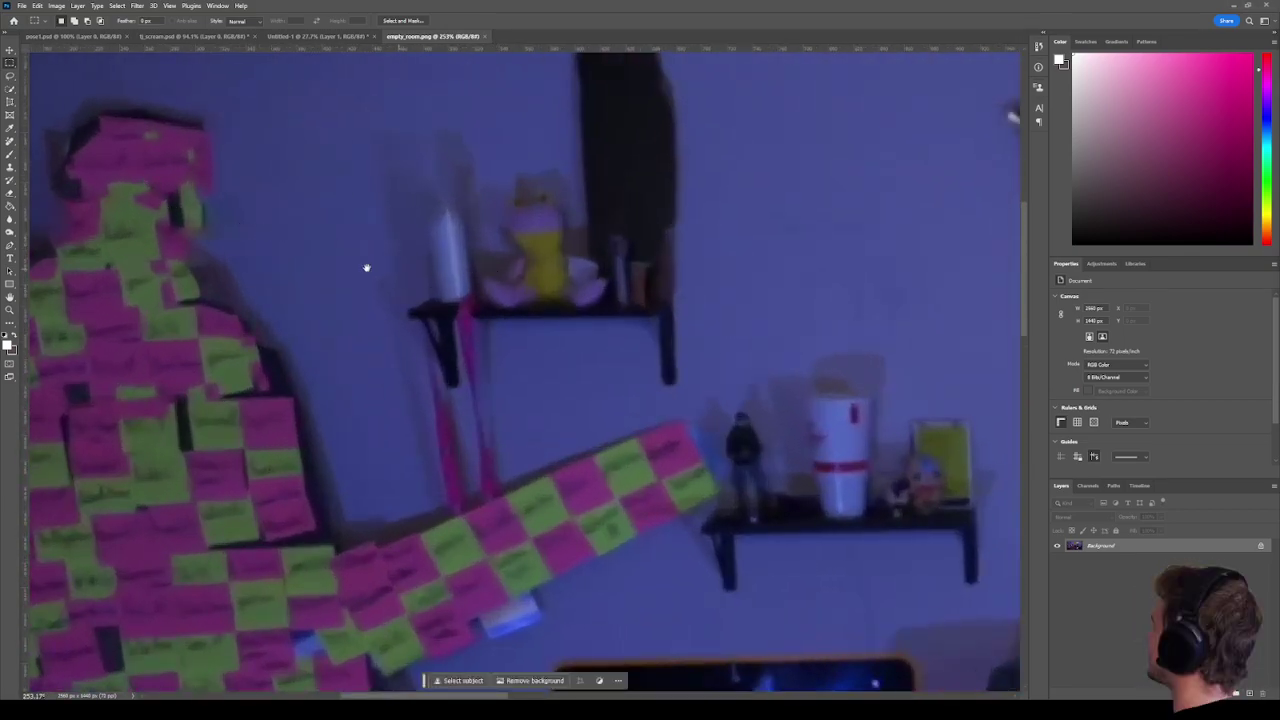
{"action": "left_click_drag", "start_coordinate": [146, 247], "coordinate": [446, 362]}
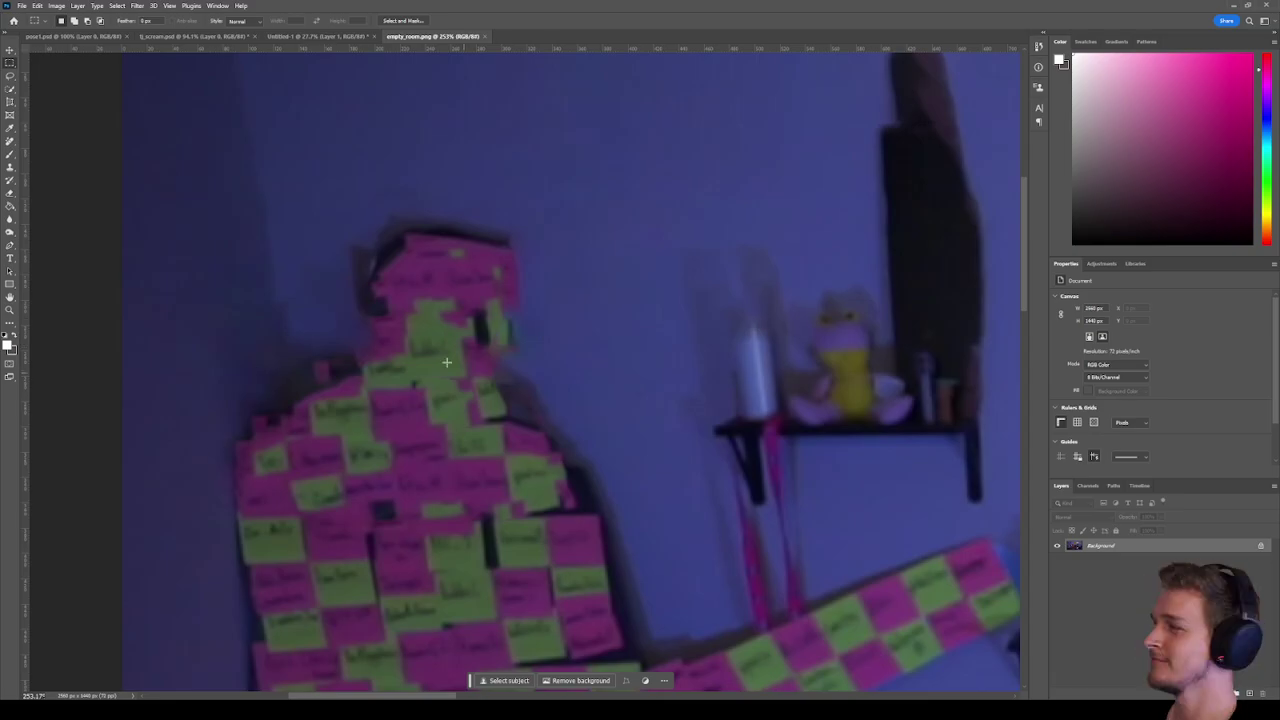
{"action": "scroll", "coordinate": [520, 476], "scroll_direction": "down", "scroll_amount": 3}
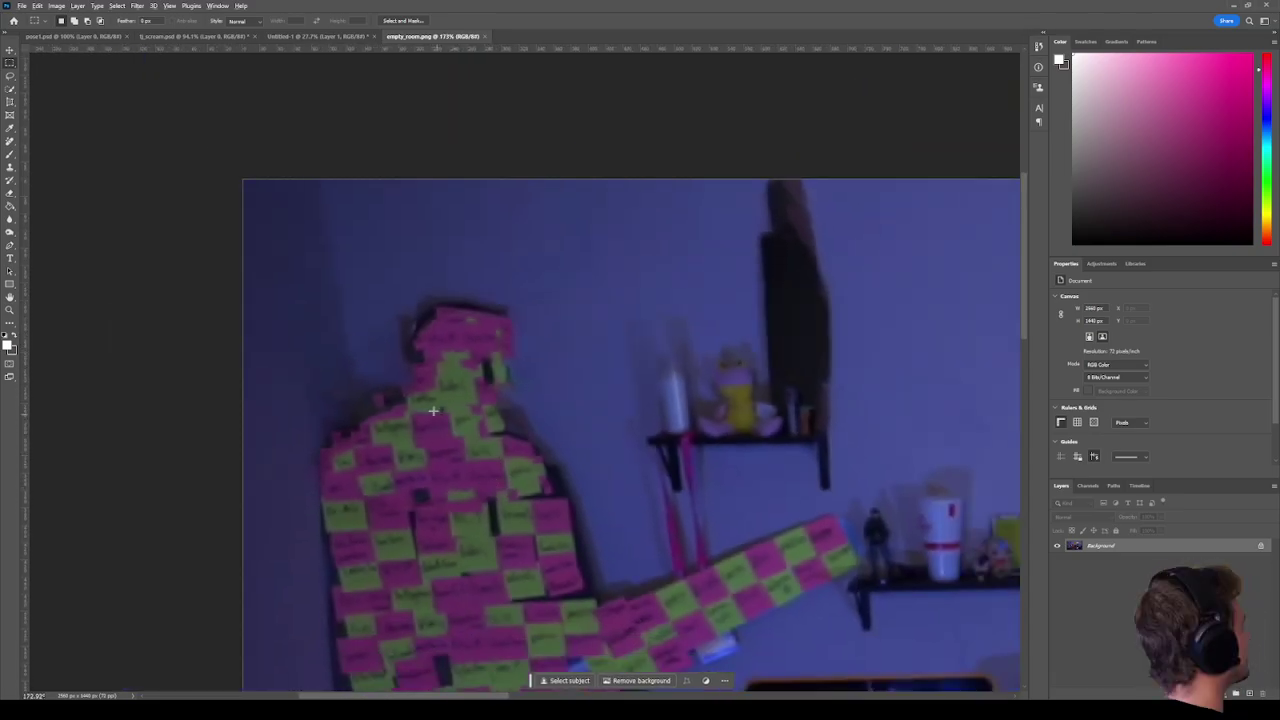
{"action": "scroll", "coordinate": [433, 411], "scroll_direction": "down", "scroll_amount": 4}
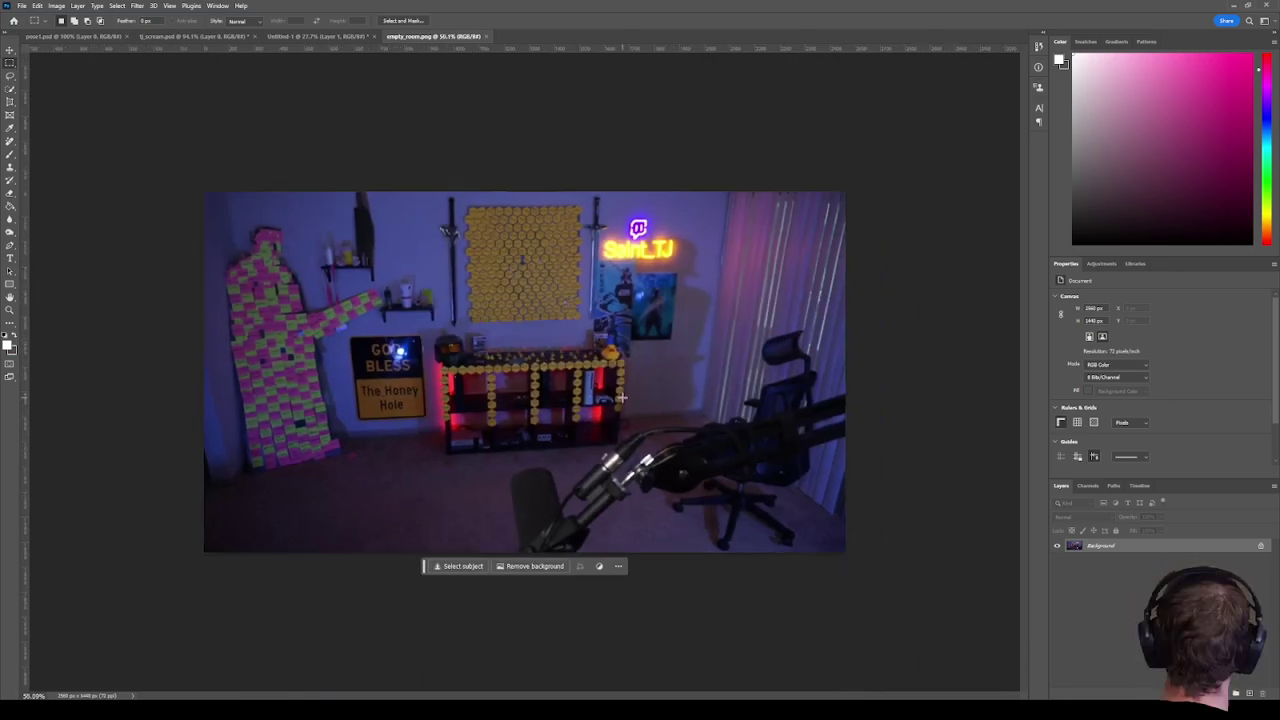
{"action": "scroll", "coordinate": [621, 398], "scroll_direction": "up", "scroll_amount": 2}
{"action": "scroll", "coordinate": [621, 400], "scroll_direction": "up", "scroll_amount": 1}
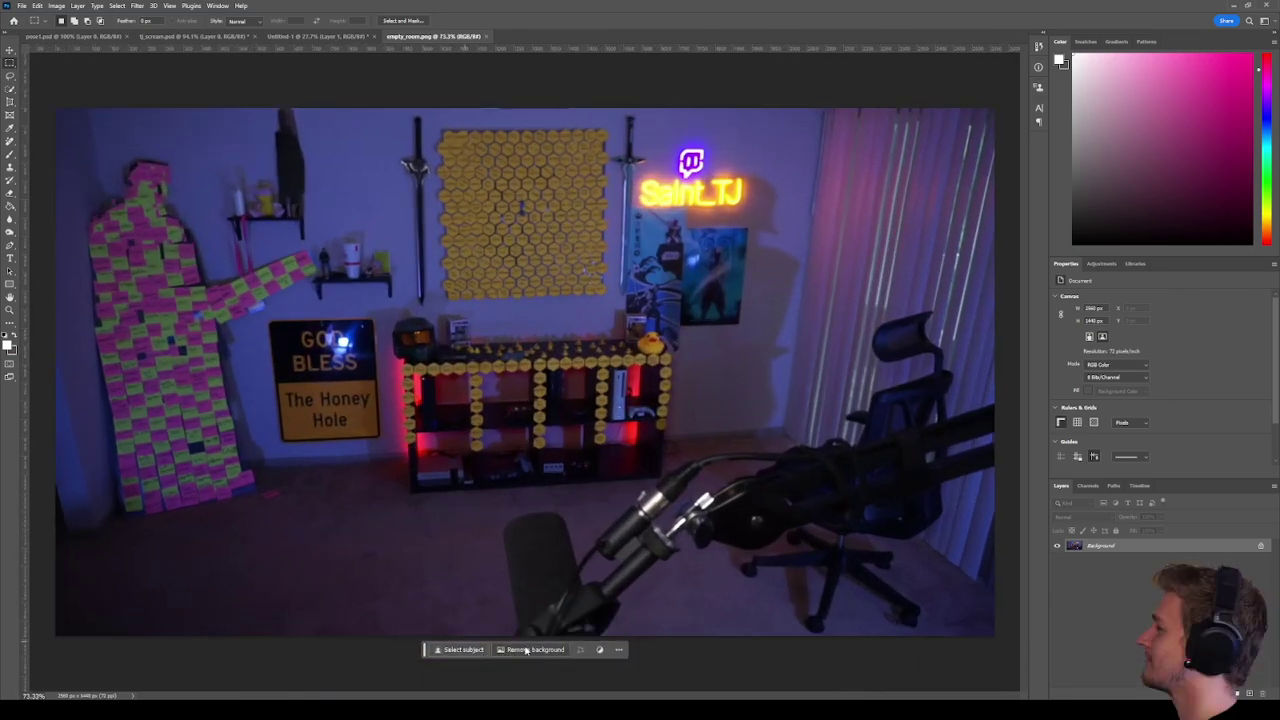
{"action": "left_click", "coordinate": [10, 76]}
{"action": "left_click_drag", "start_coordinate": [300, 400], "coordinate": [485, 515]}
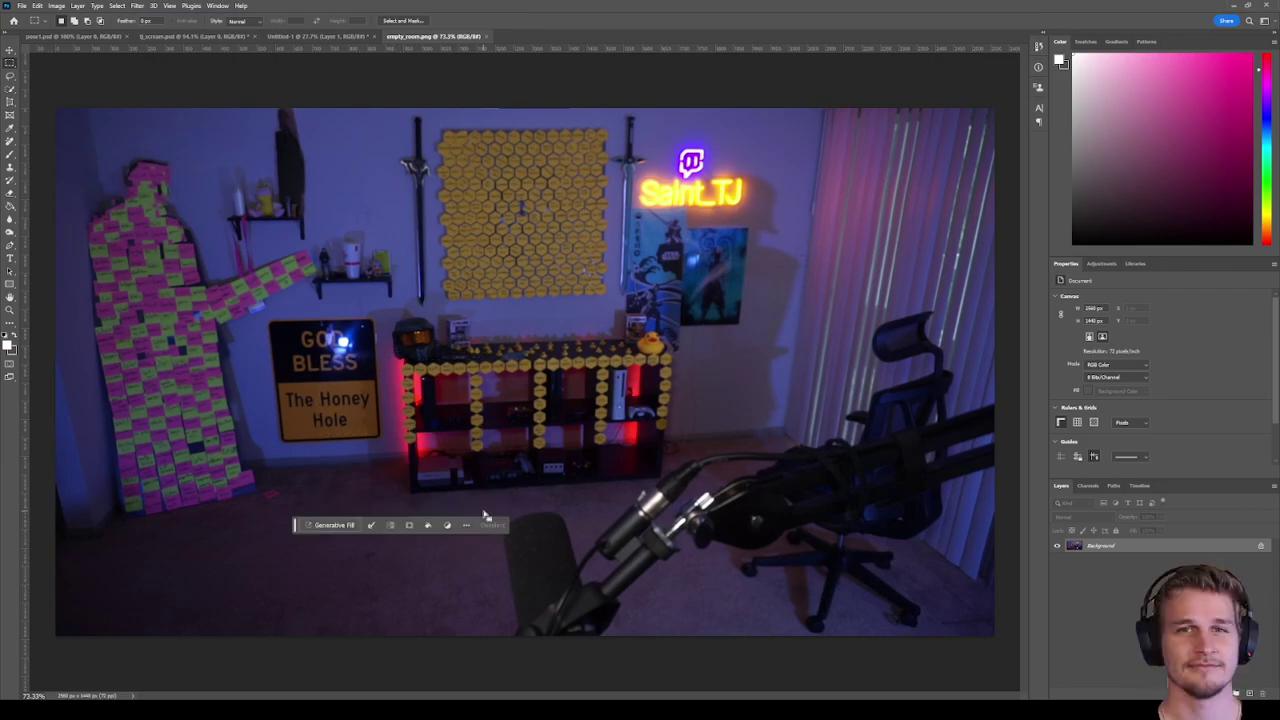
{"action": "left_click", "coordinate": [589, 488]}
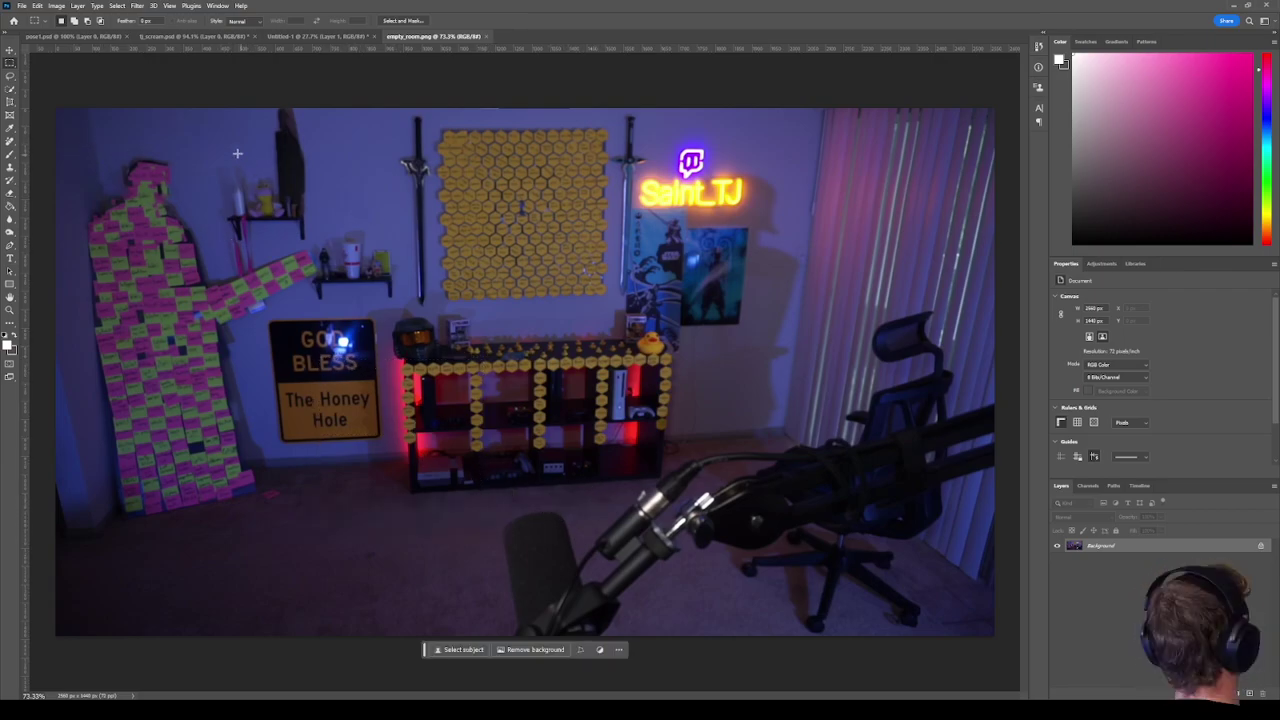
Try a Generative Fill with the prompt "Add Darth Vader" in a tall area beside the sticky-note figure, and undo it.
{"action": "left_click_drag", "start_coordinate": [250, 143], "coordinate": [435, 545]}
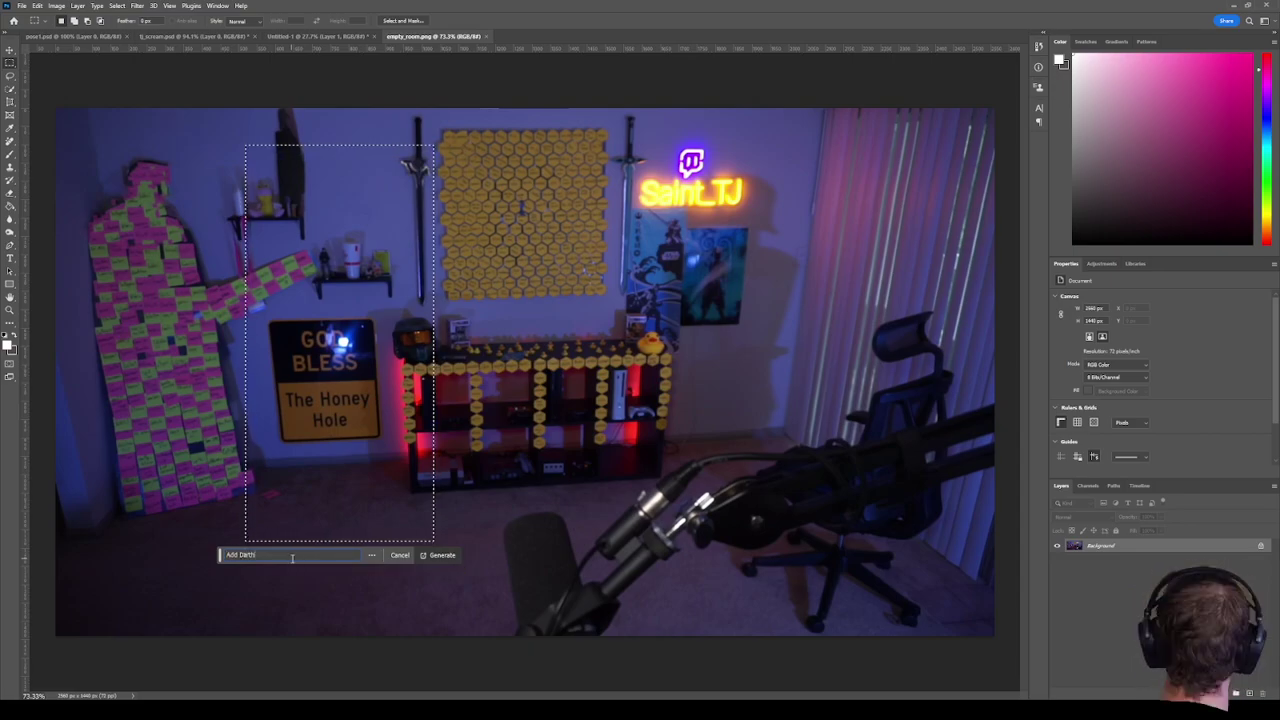
{"action": "type", "text": "er"}
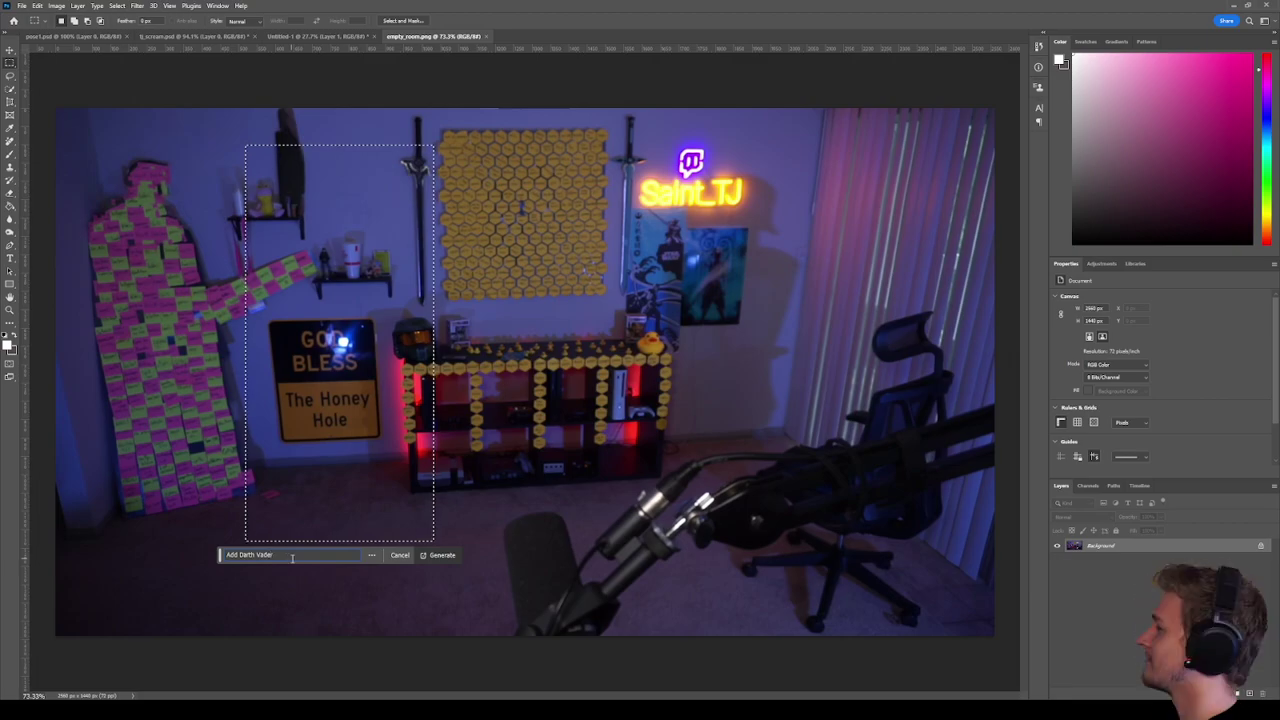
{"action": "key", "text": "Return"}
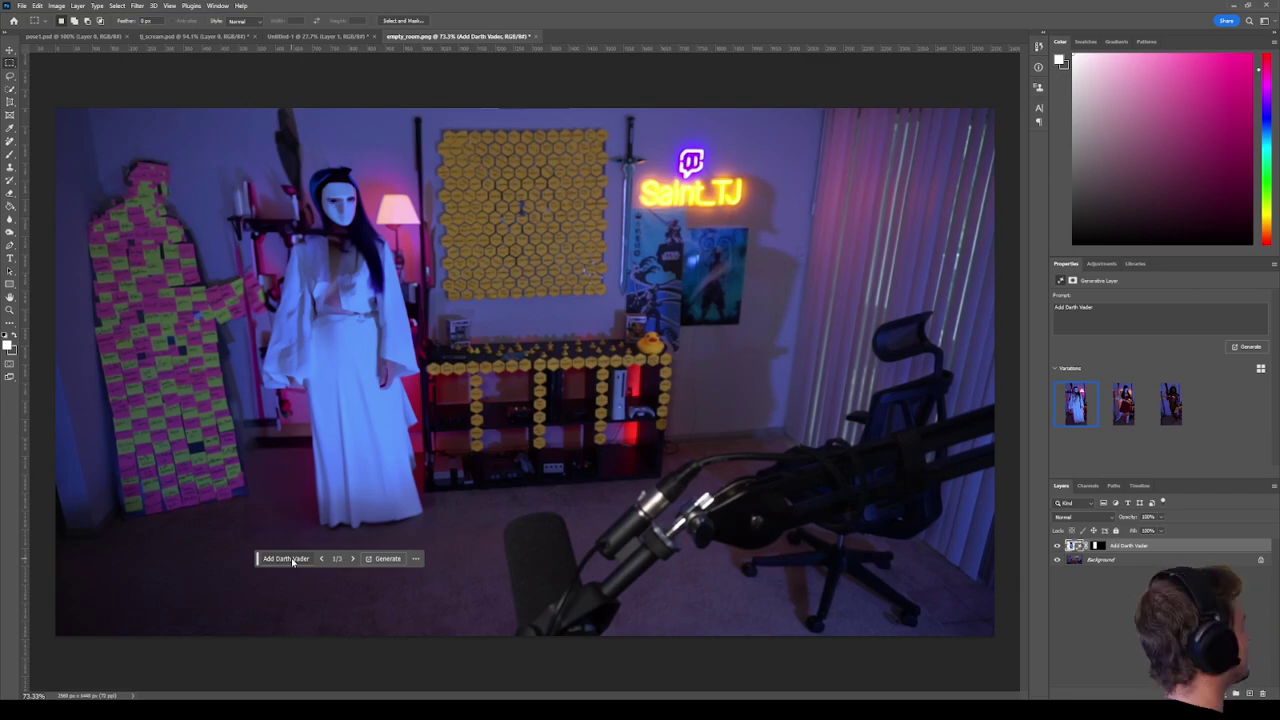
{"action": "key", "text": "ctrl+z"}
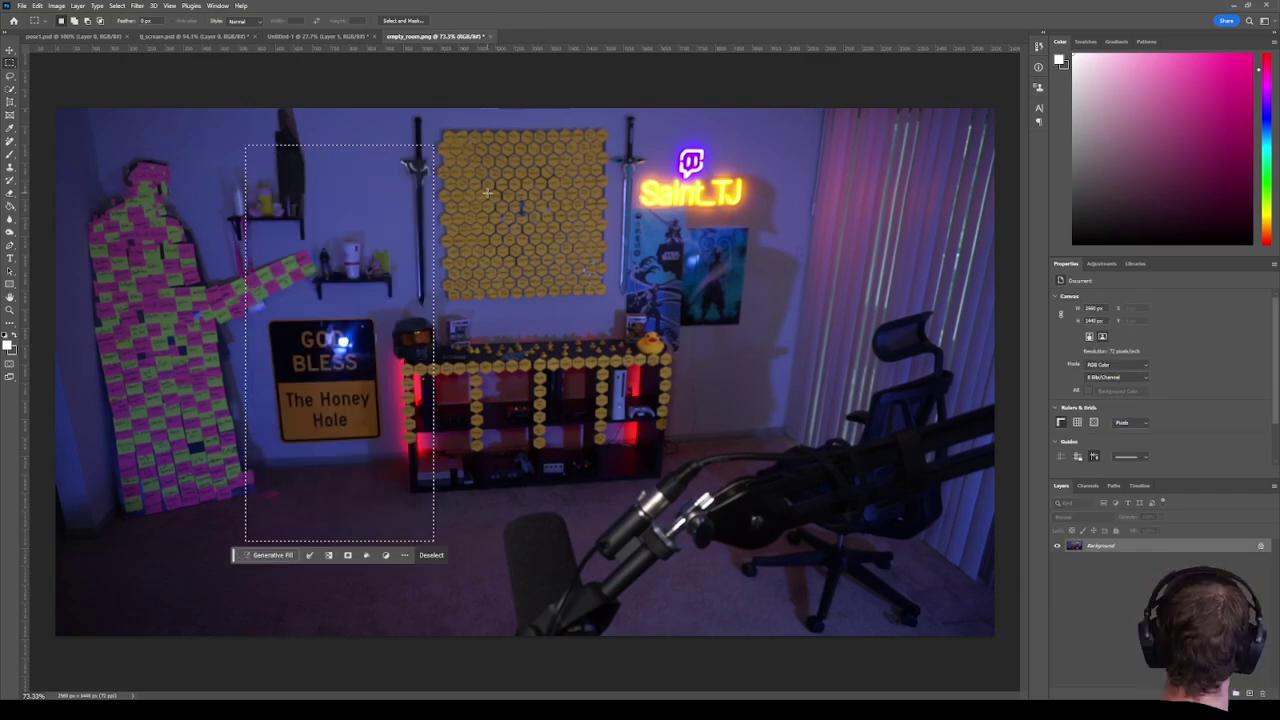
Try a Generative Fill of a giant neon sign for the letter R over the honeycomb panel's lower part, and undo it.
{"action": "left_click_drag", "start_coordinate": [490, 193], "coordinate": [643, 357]}
{"action": "left_click", "coordinate": [268, 555]}
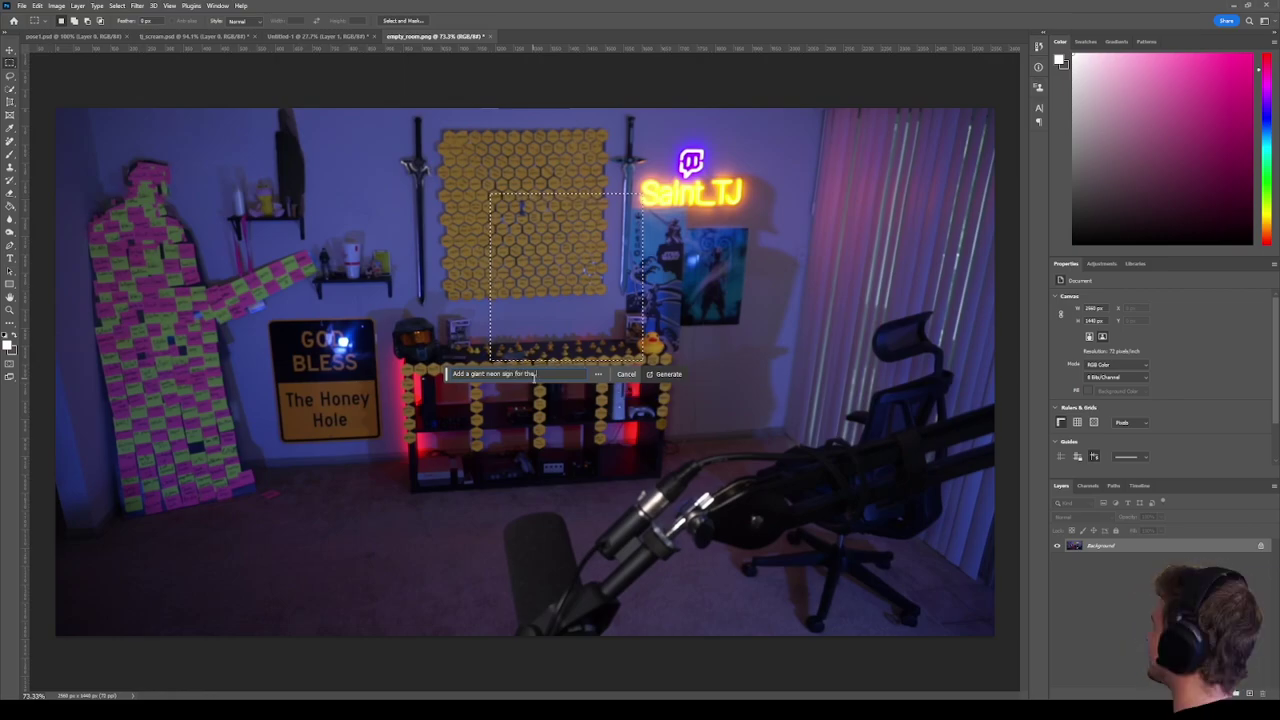
{"action": "key", "text": "Return"}
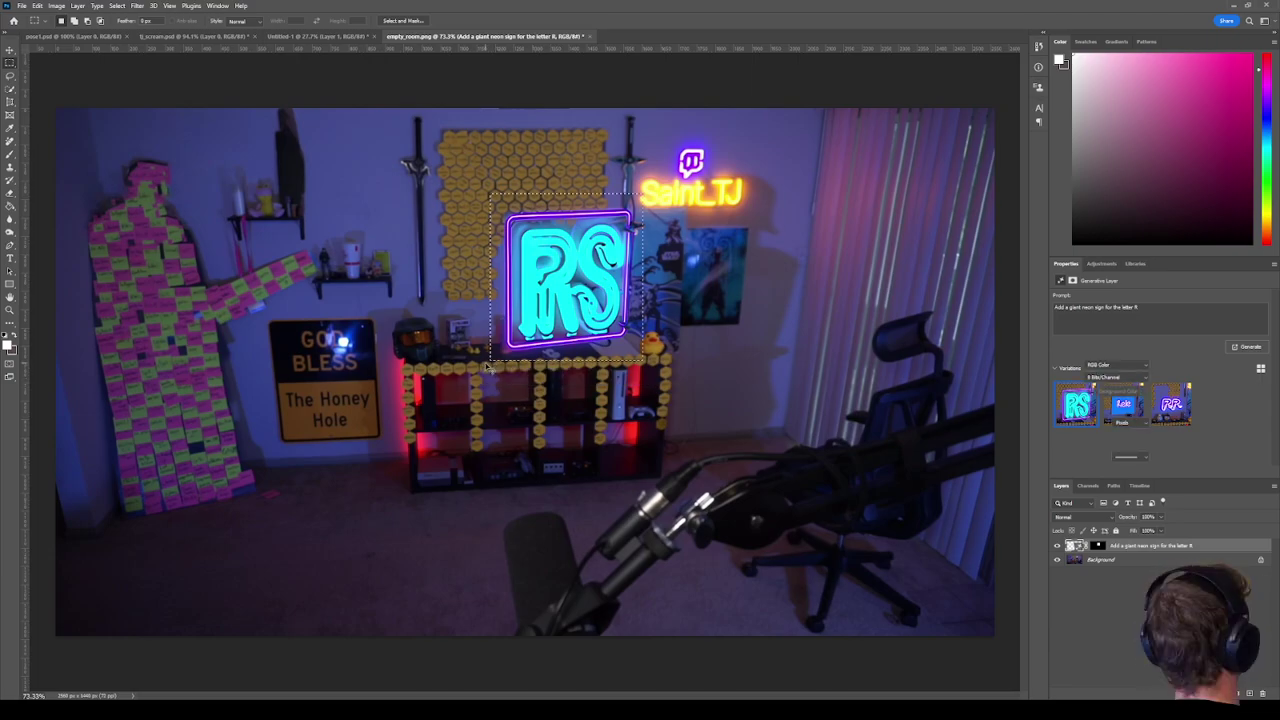
{"action": "key", "text": "ctrl+z"}
{"action": "key", "text": "ctrl+z"}
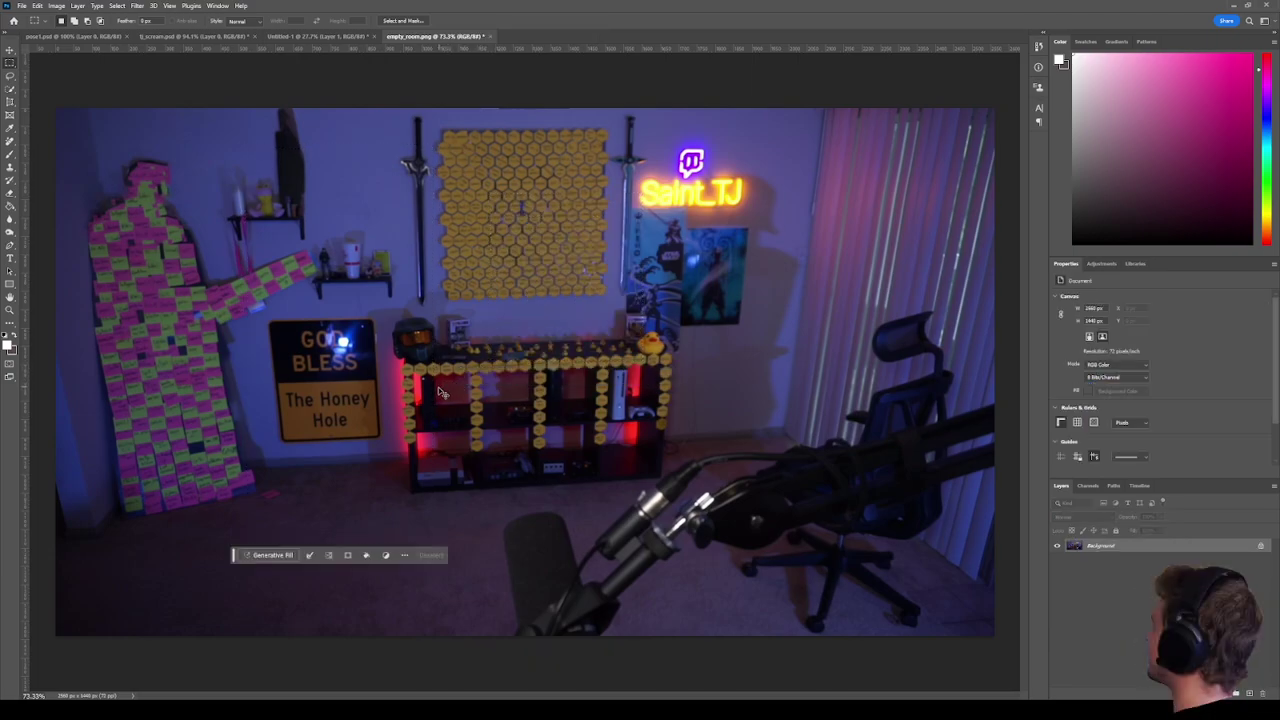
Generate a fill in the tall area beside the sticky-note figure with the prompt "Darth Vader from Star Wars".
{"action": "left_click", "coordinate": [272, 555]}
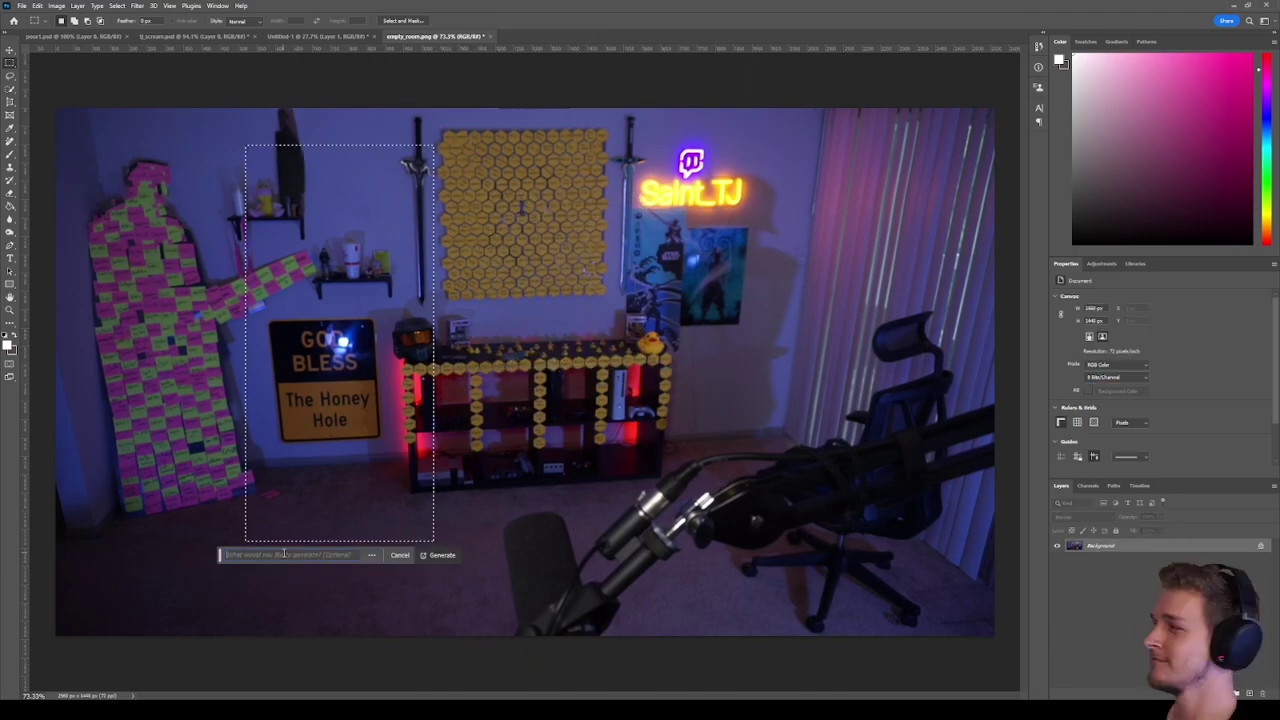
{"action": "left_click", "coordinate": [286, 555]}
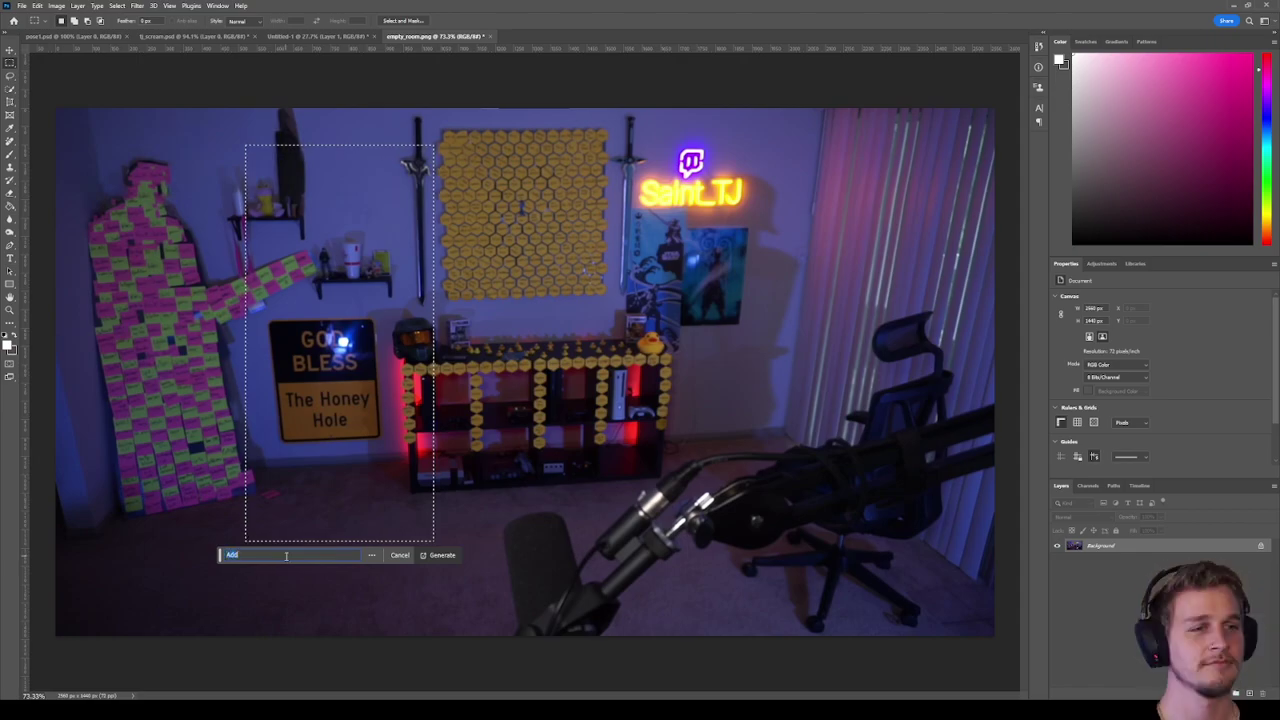
{"action": "type", "text": "Darth"}
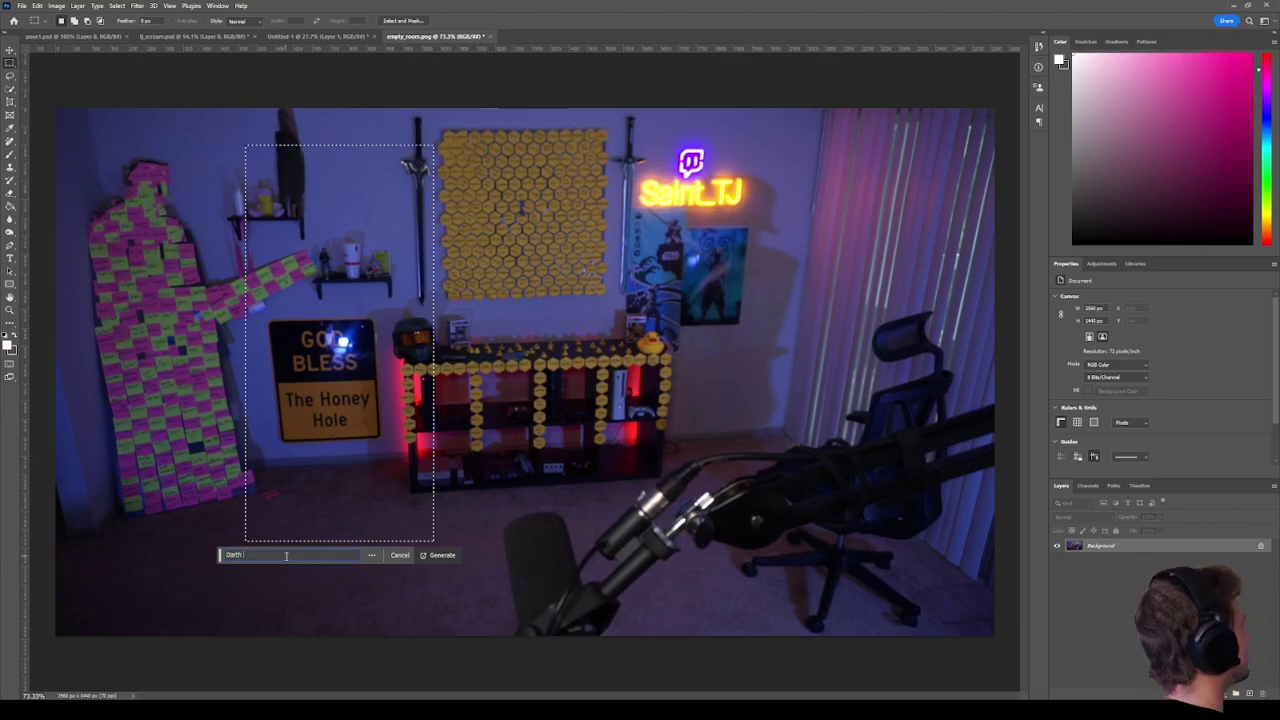
{"action": "type", "text": " Vader from Star Wars"}
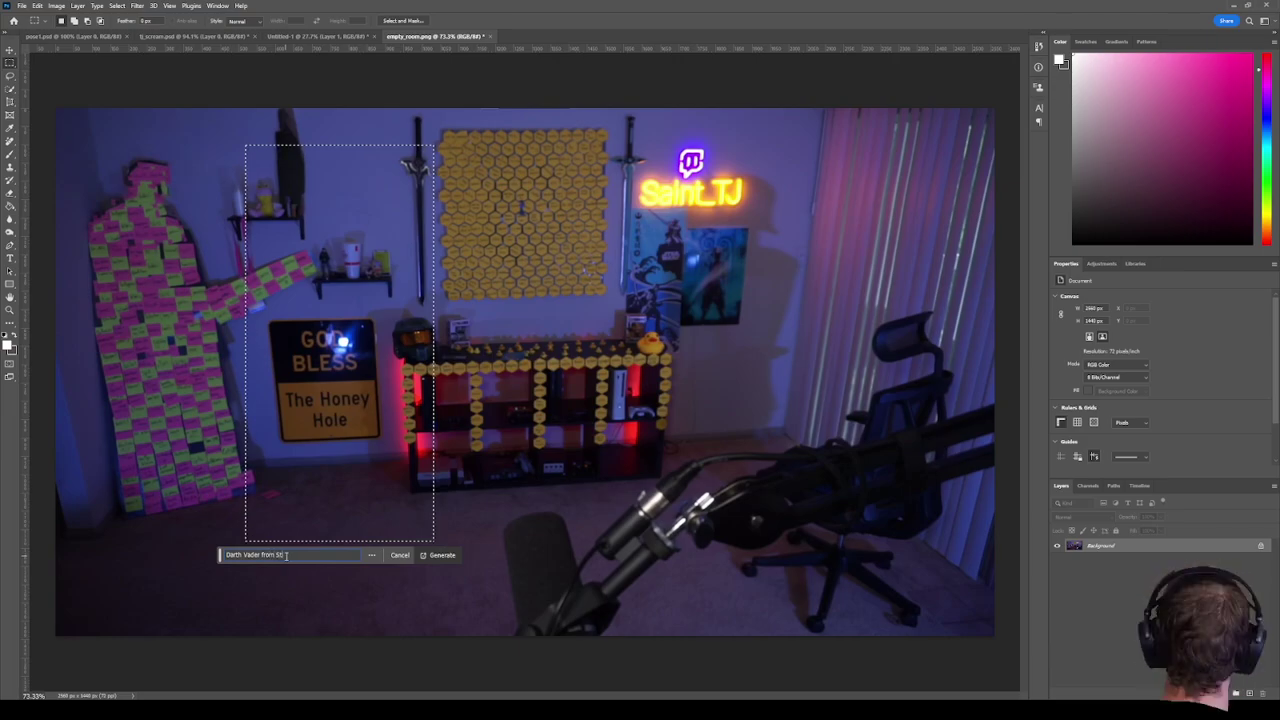
{"action": "key", "text": "Return"}
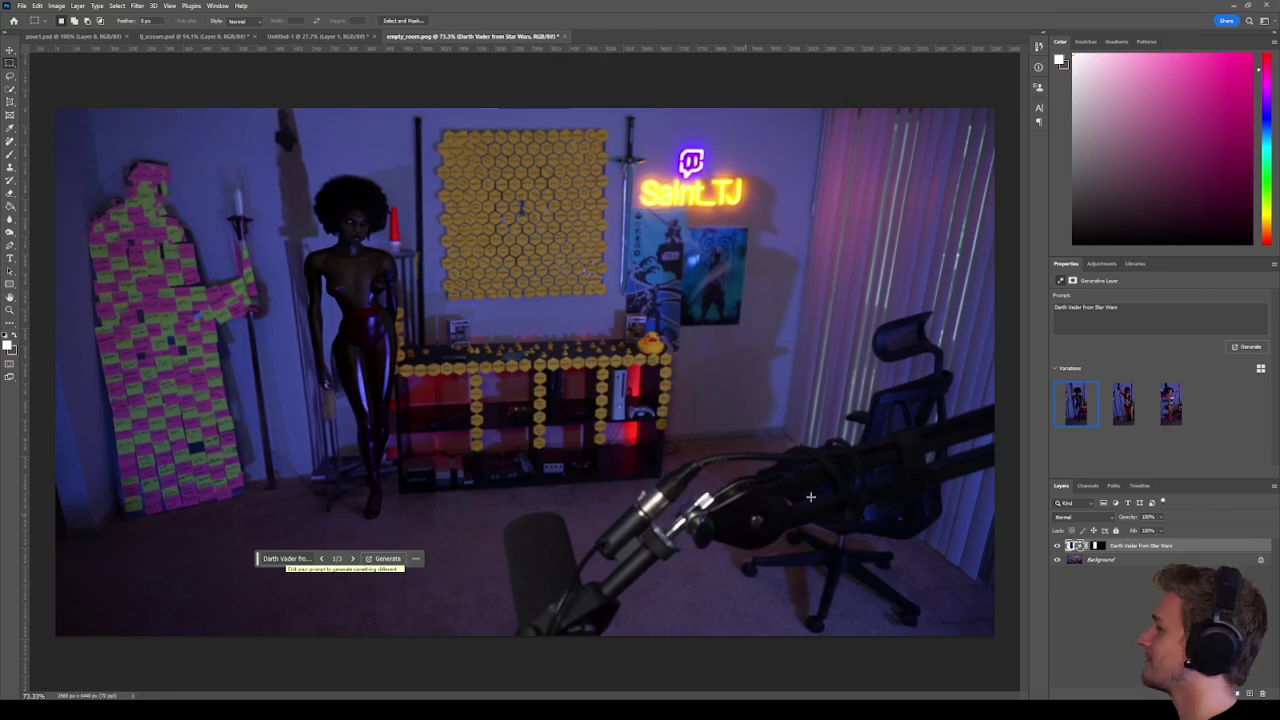
Compare the three Darth Vader variations, then undo the fill and clear the selection.
{"action": "left_click", "coordinate": [1125, 403]}
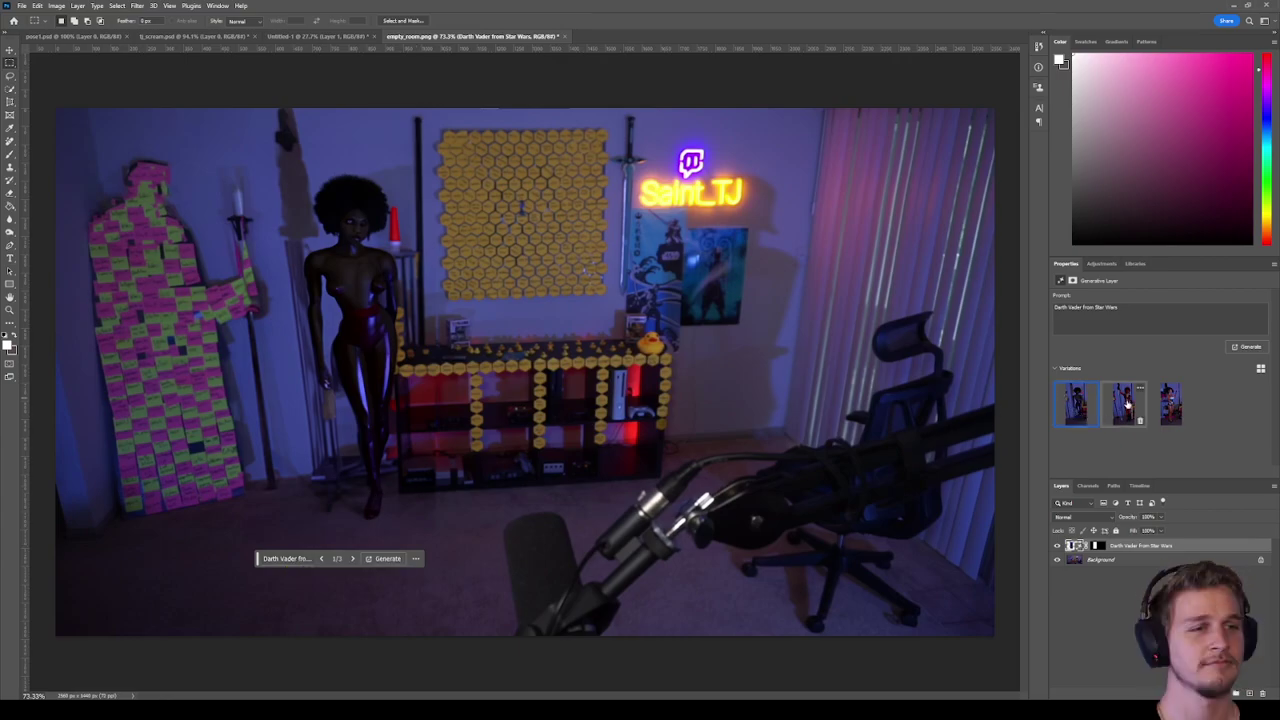
{"action": "left_click", "coordinate": [1175, 413]}
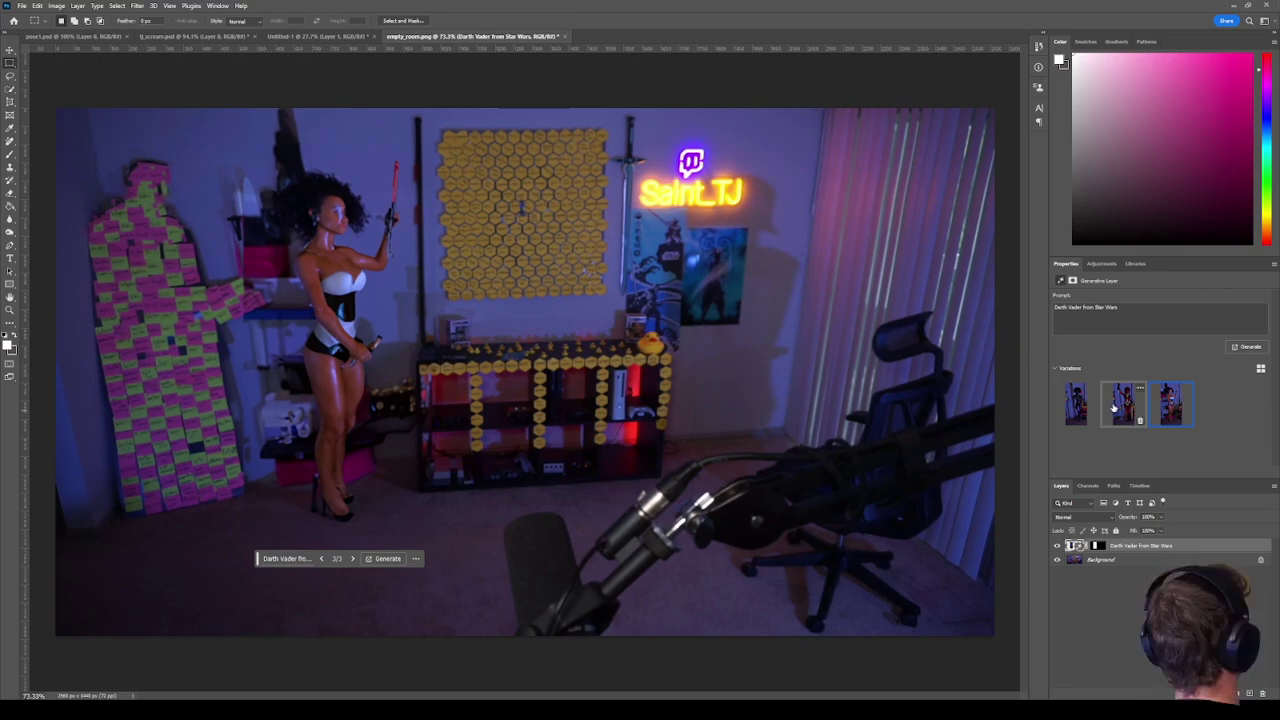
{"action": "left_click", "coordinate": [1068, 412]}
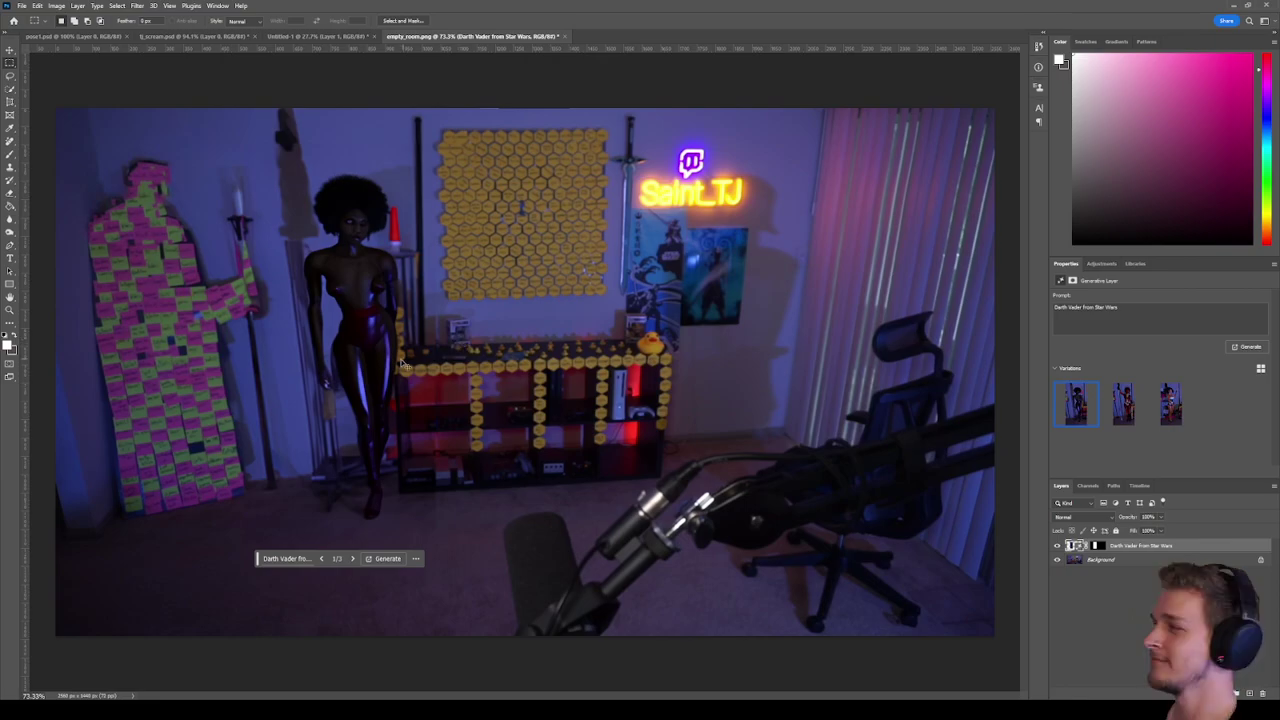
{"action": "key", "text": "ctrl+z"}
{"action": "key", "text": "ctrl+d"}
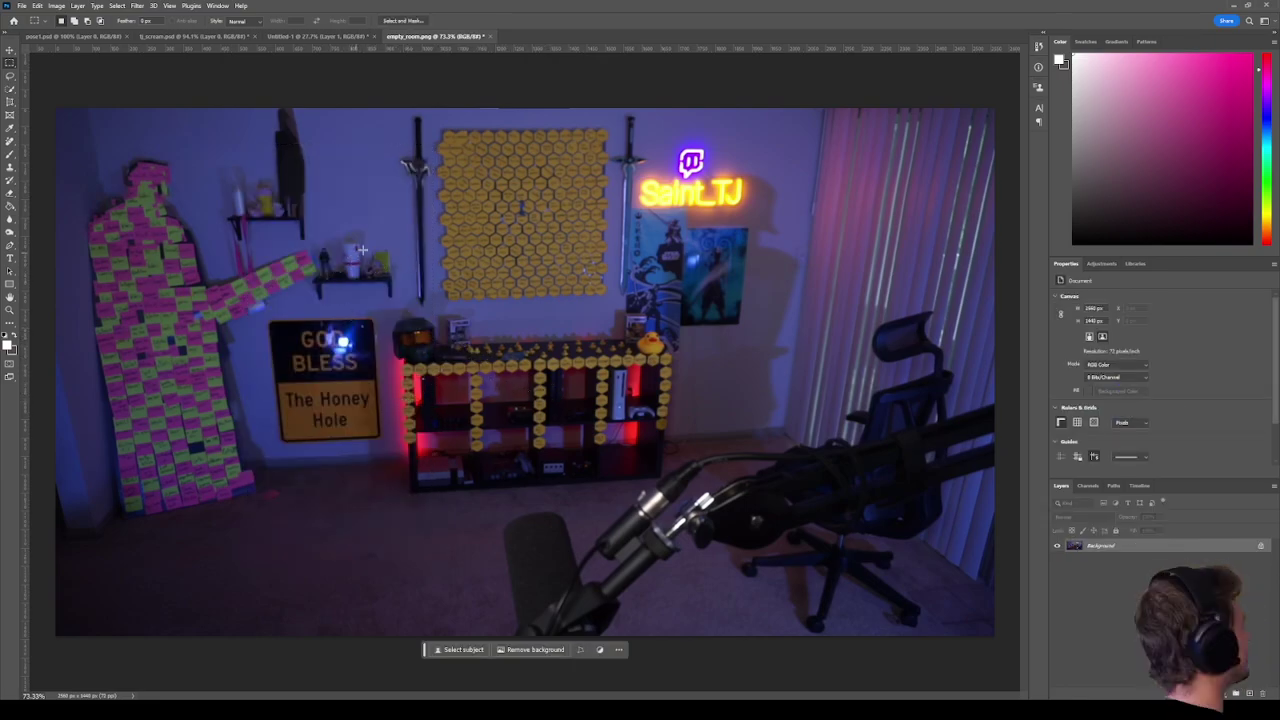
Generate a Barbie doll holding a lightsaber in a tall area spanning the yellow sign and the shelf unit's near end.
{"action": "left_click_drag", "start_coordinate": [323, 184], "coordinate": [474, 535]}
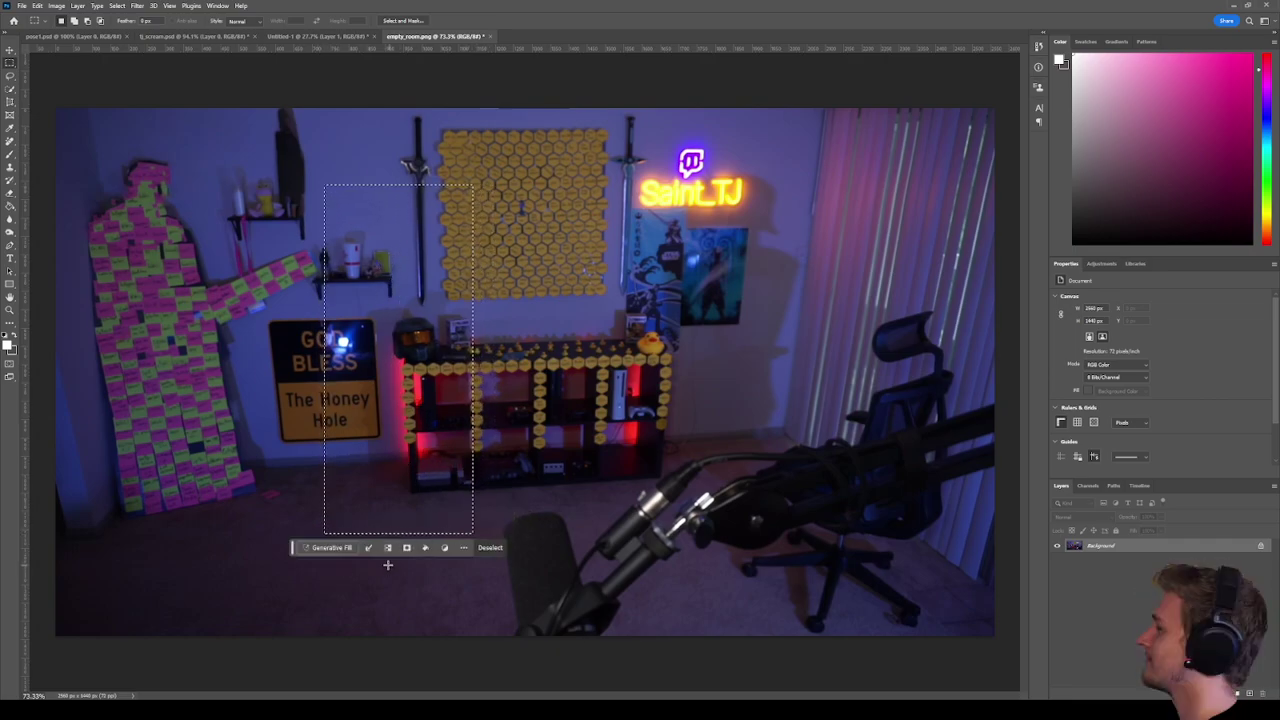
{"action": "left_click", "coordinate": [340, 548]}
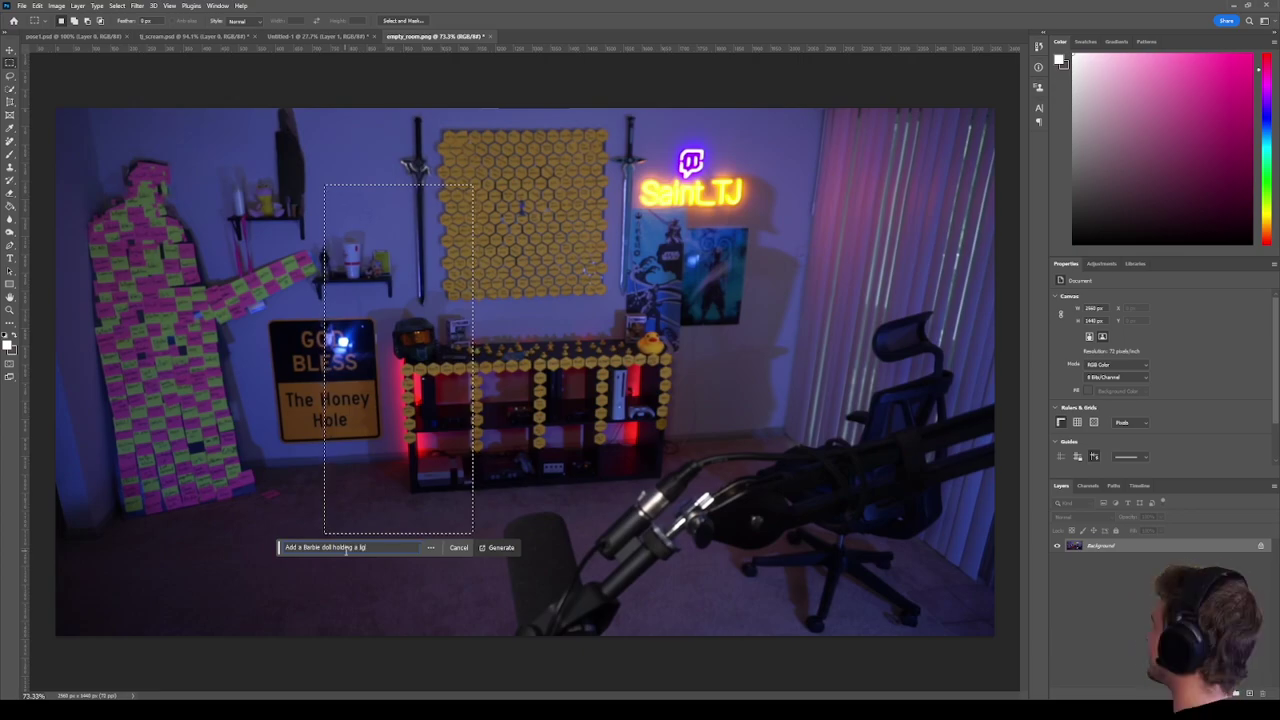
{"action": "type", "text": "ber"}
{"action": "key", "text": "Return"}
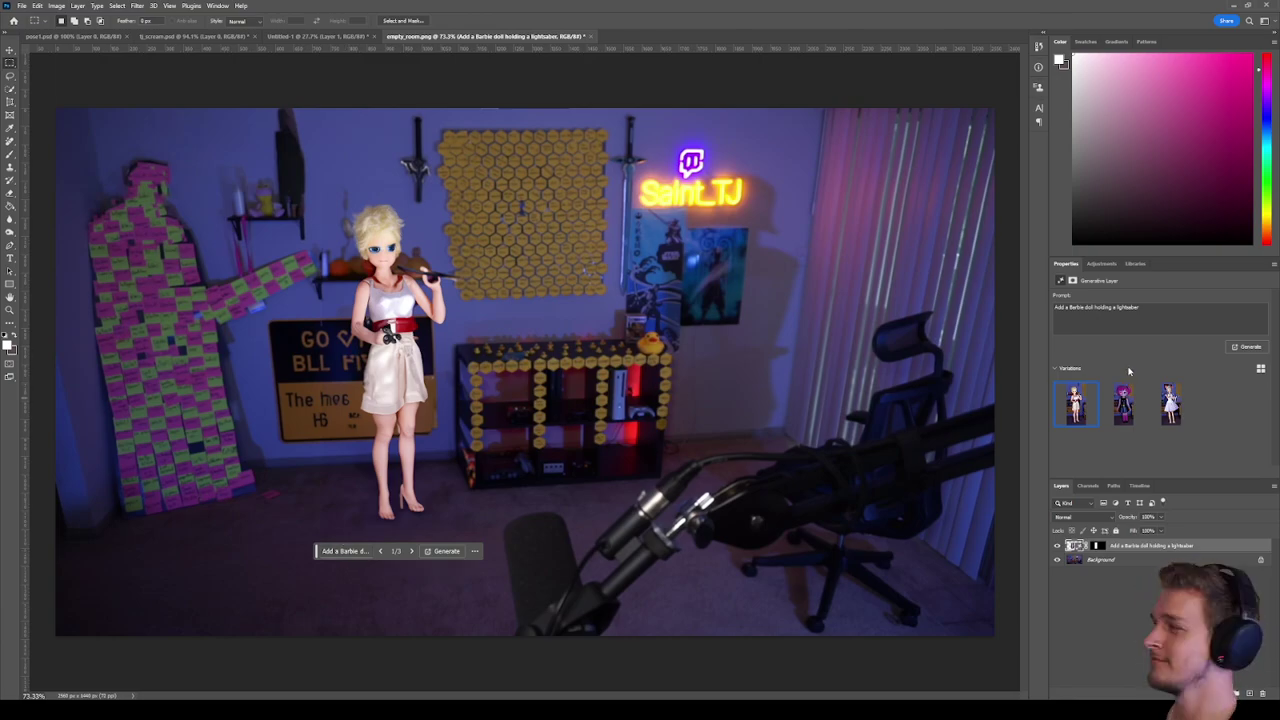
Compare the three Barbie doll variations and undo the generated fill.
{"action": "left_click", "coordinate": [1123, 404]}
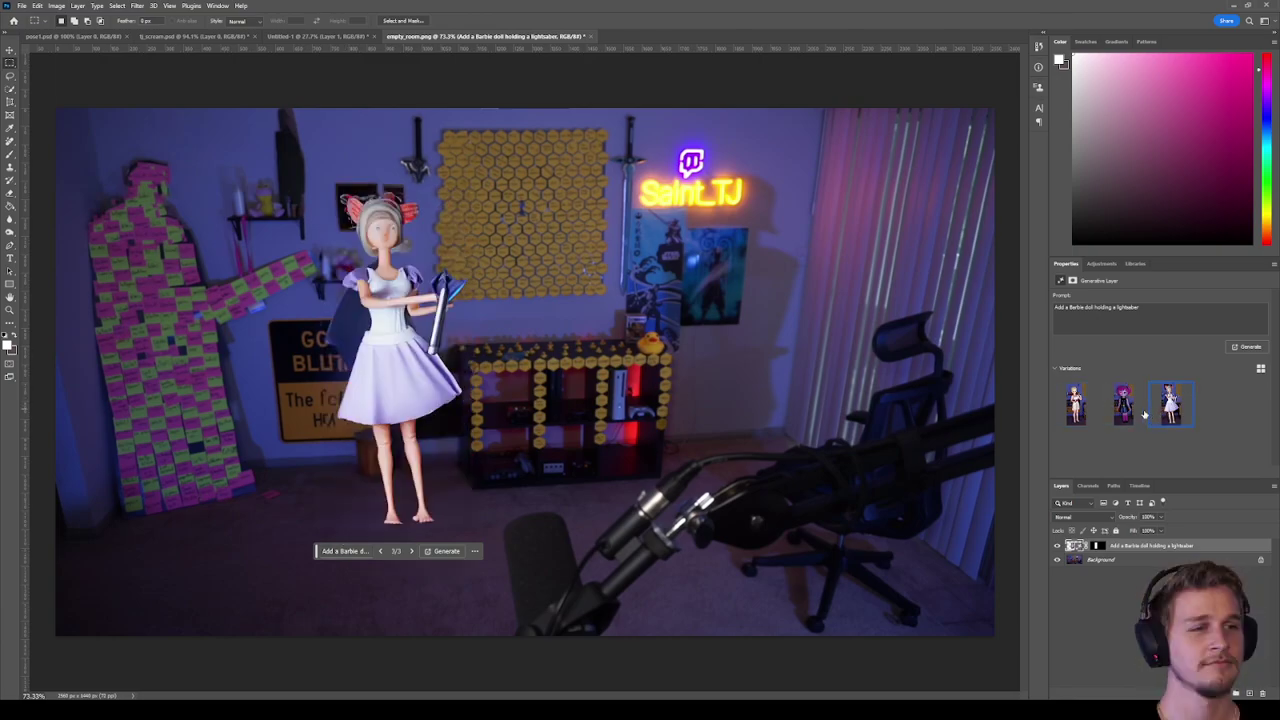
{"action": "left_click", "coordinate": [1076, 410]}
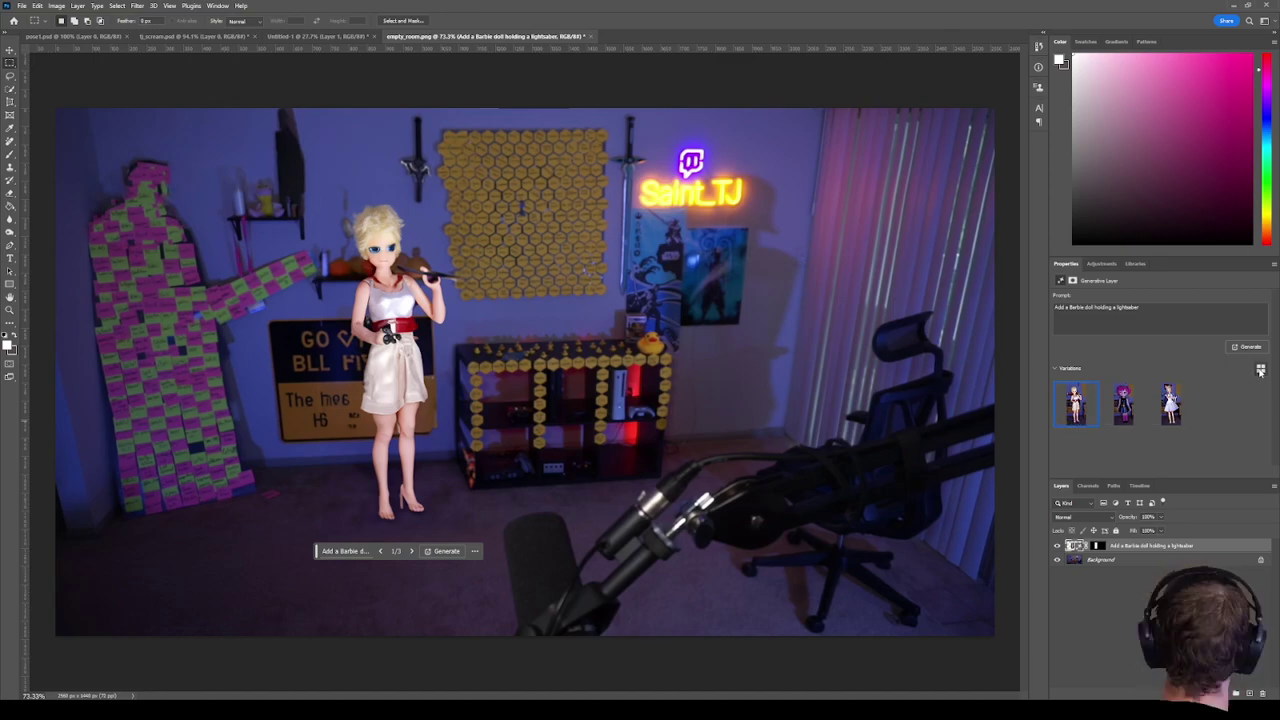
{"action": "left_click", "coordinate": [1106, 416]}
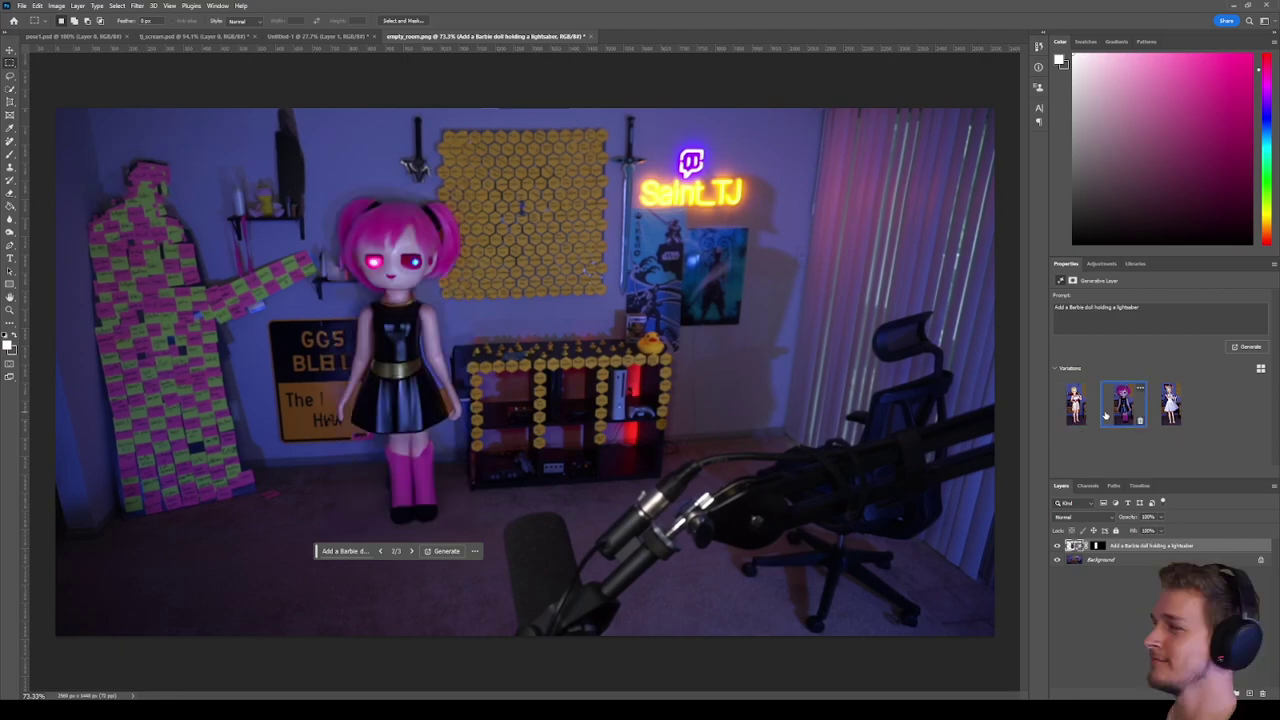
{"action": "left_click", "coordinate": [1171, 404]}
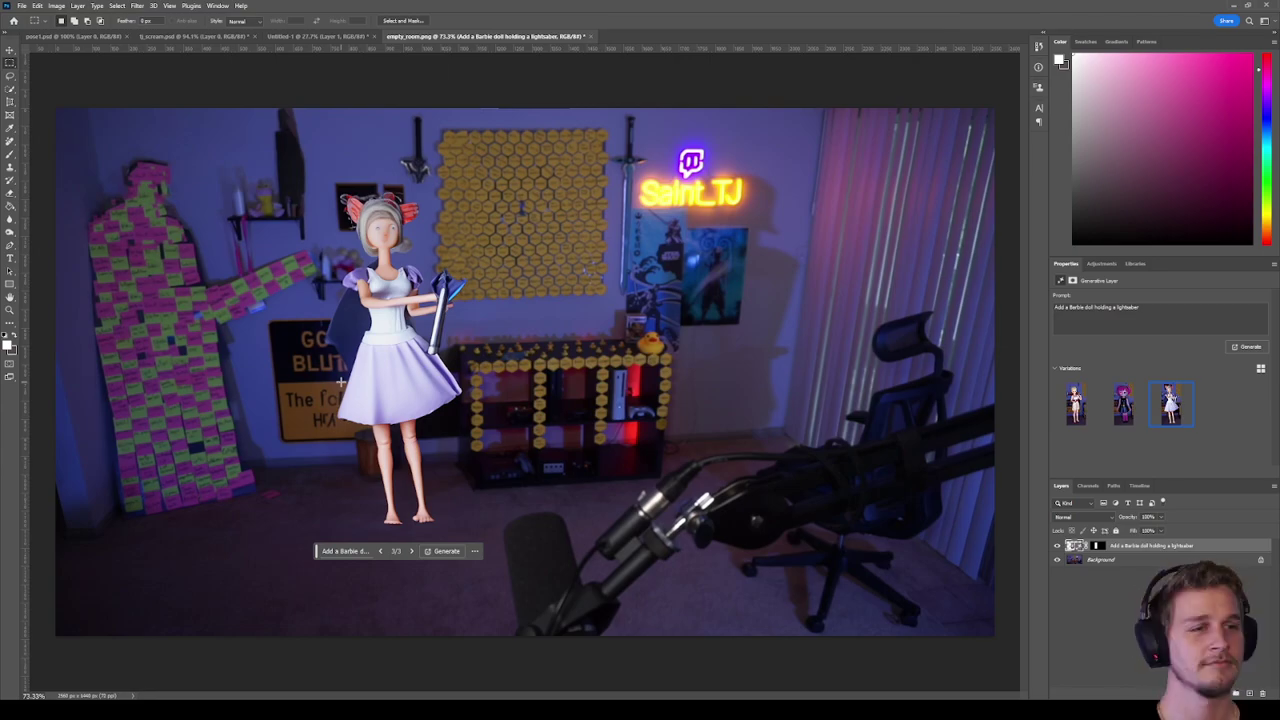
{"action": "key", "text": "ctrl+z"}
{"action": "key", "text": "ctrl+z"}
{"action": "key", "text": "ctrl+z"}
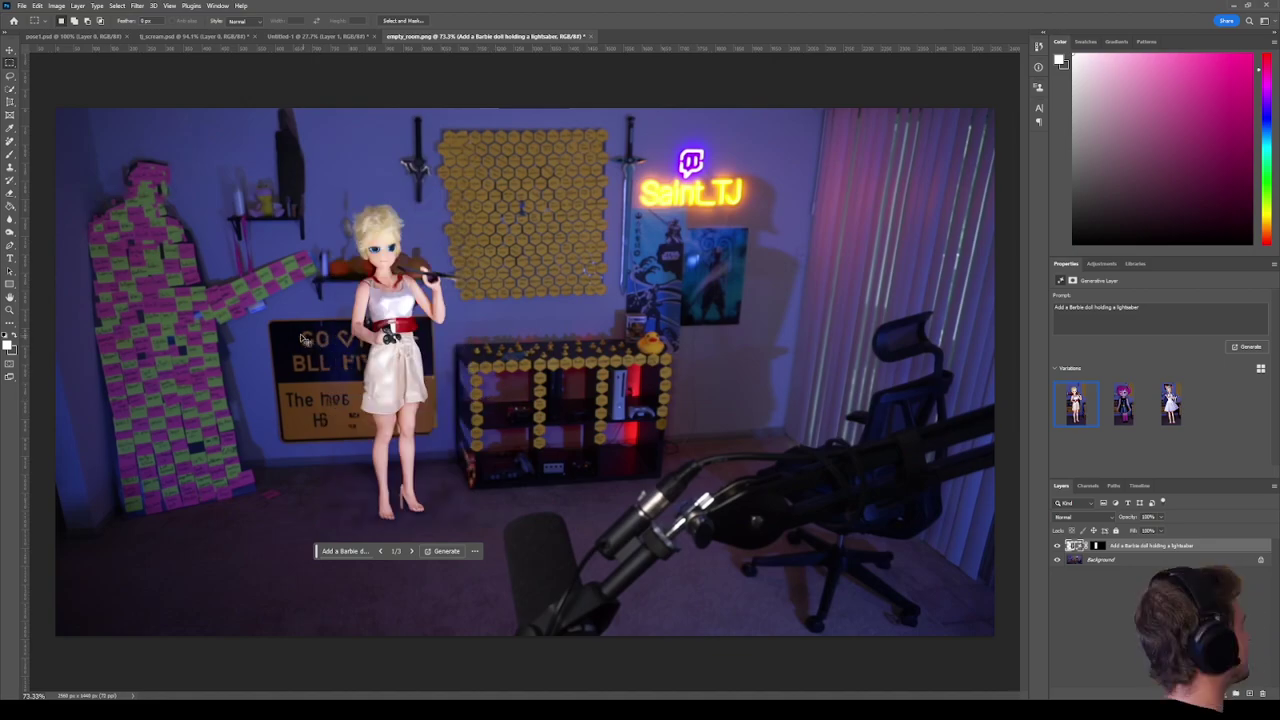
Select the sign's "The Honey Hole" section and generate a fill with the prompt Change text to say "The Splash Zone".
{"action": "left_click_drag", "start_coordinate": [261, 318], "coordinate": [386, 446]}
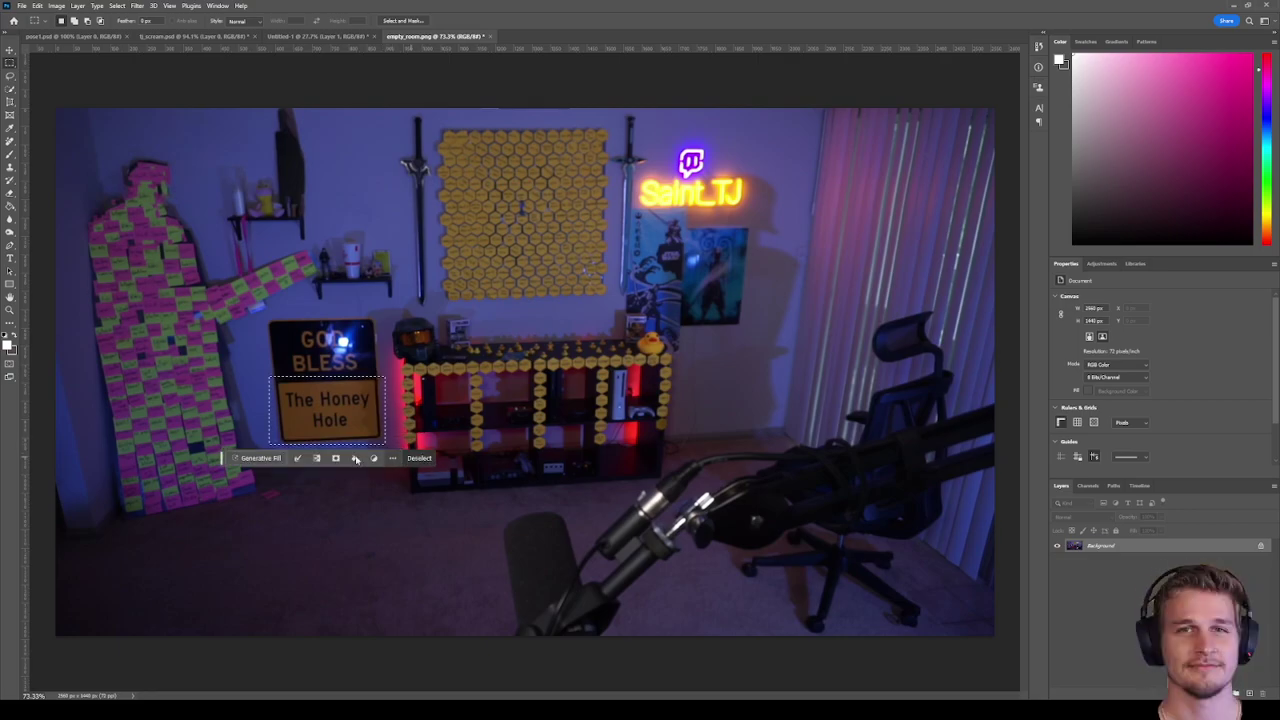
{"action": "left_click", "coordinate": [256, 458]}
{"action": "type", "text": "a"}
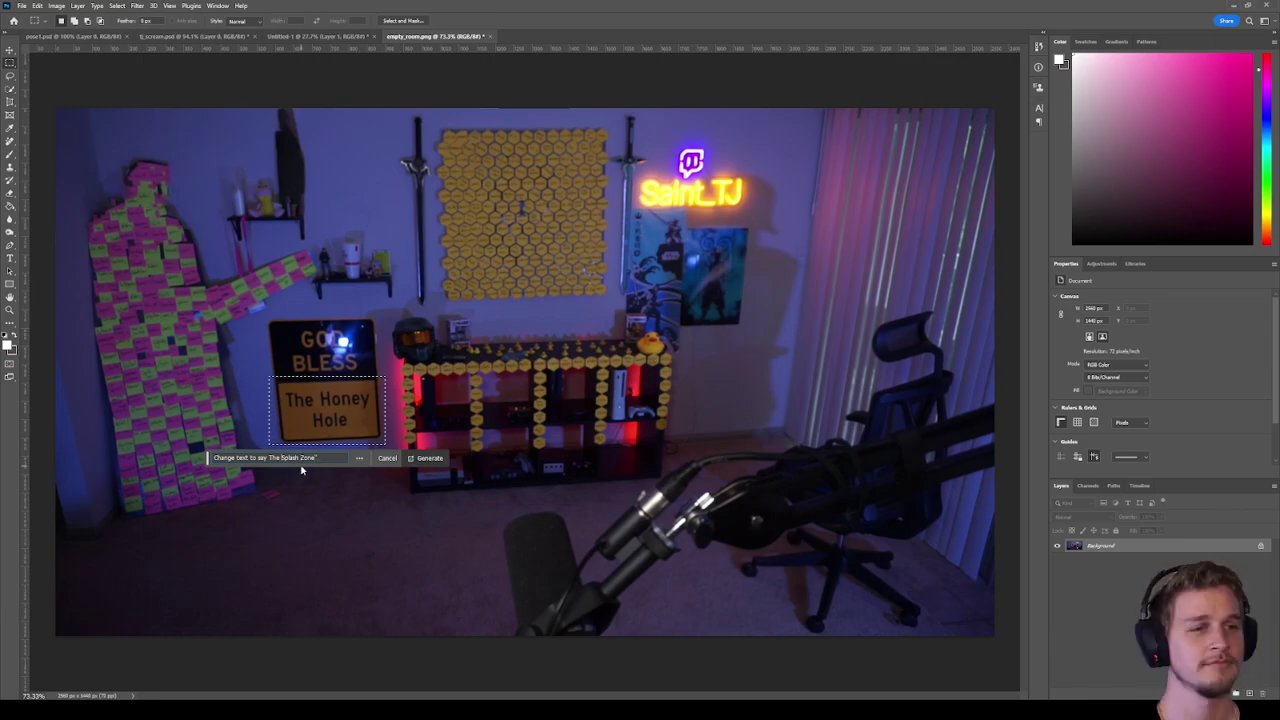
{"action": "key", "text": "Return"}
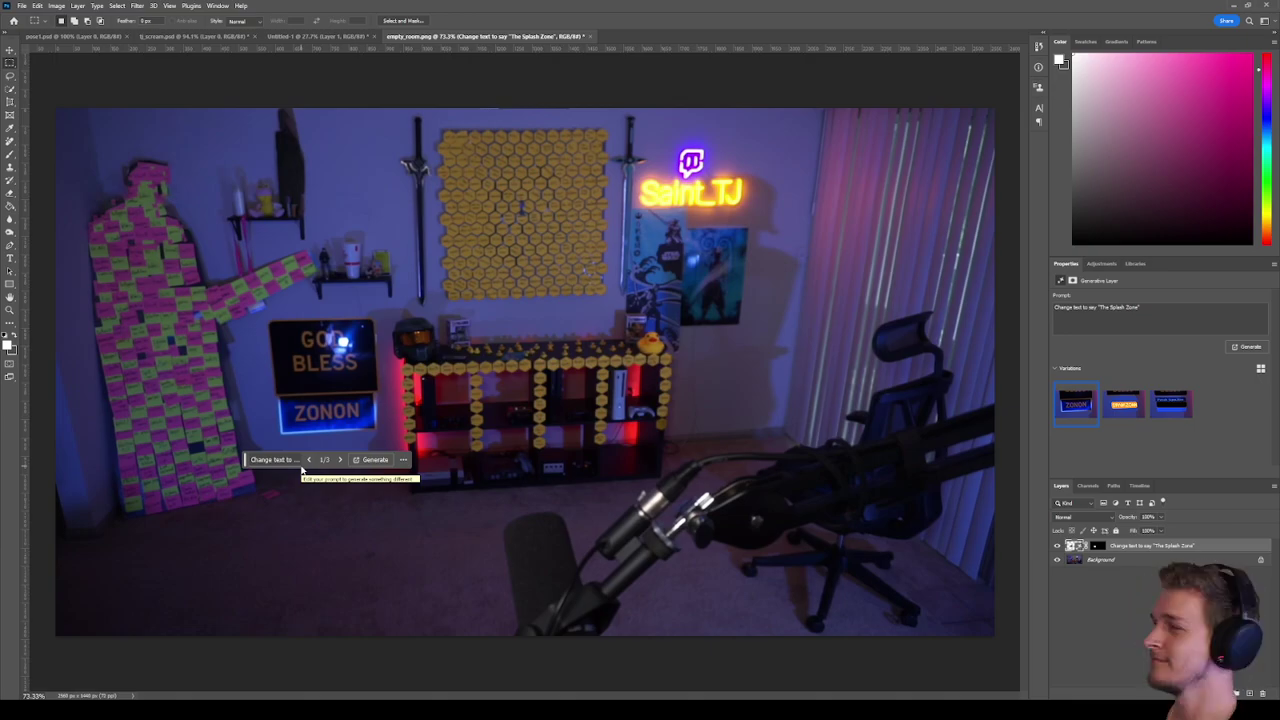
Compare the three sign text variations, remove the generated layer, and activate the Move tool.
{"action": "left_click", "coordinate": [1124, 404]}
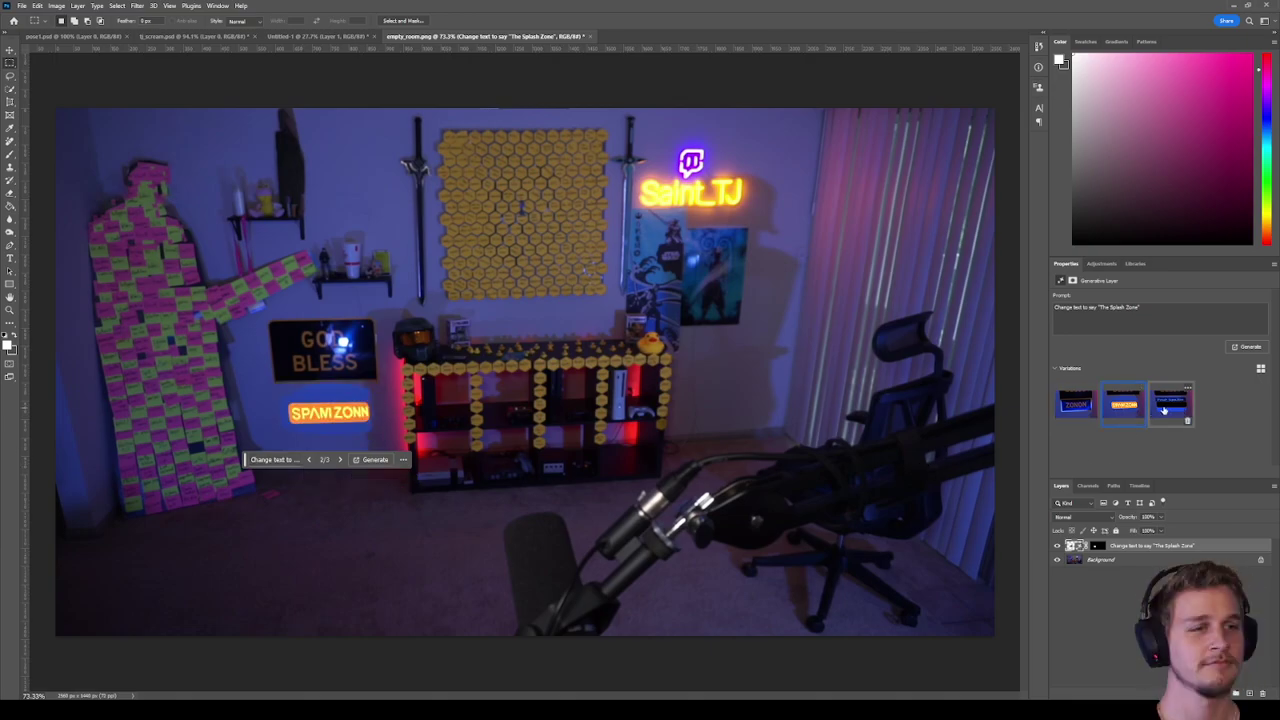
{"action": "left_click", "coordinate": [1182, 410]}
{"action": "left_click", "coordinate": [1081, 413]}
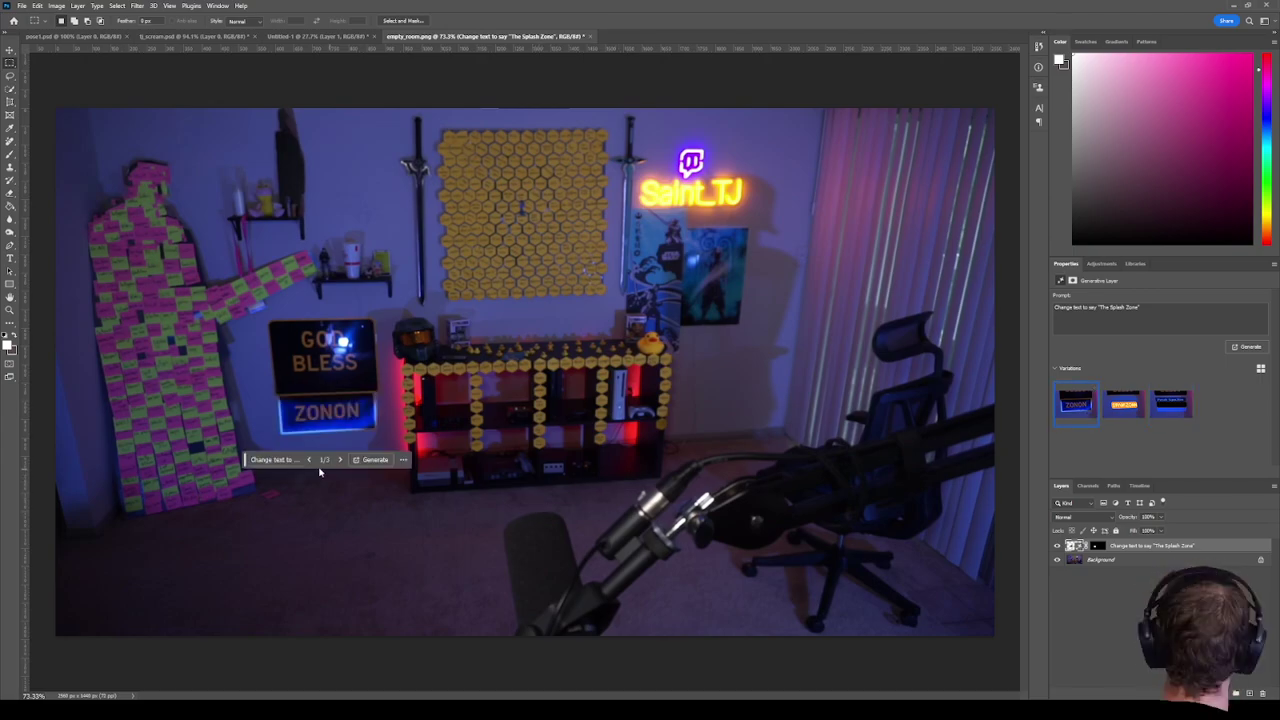
{"action": "left_click", "coordinate": [404, 460]}
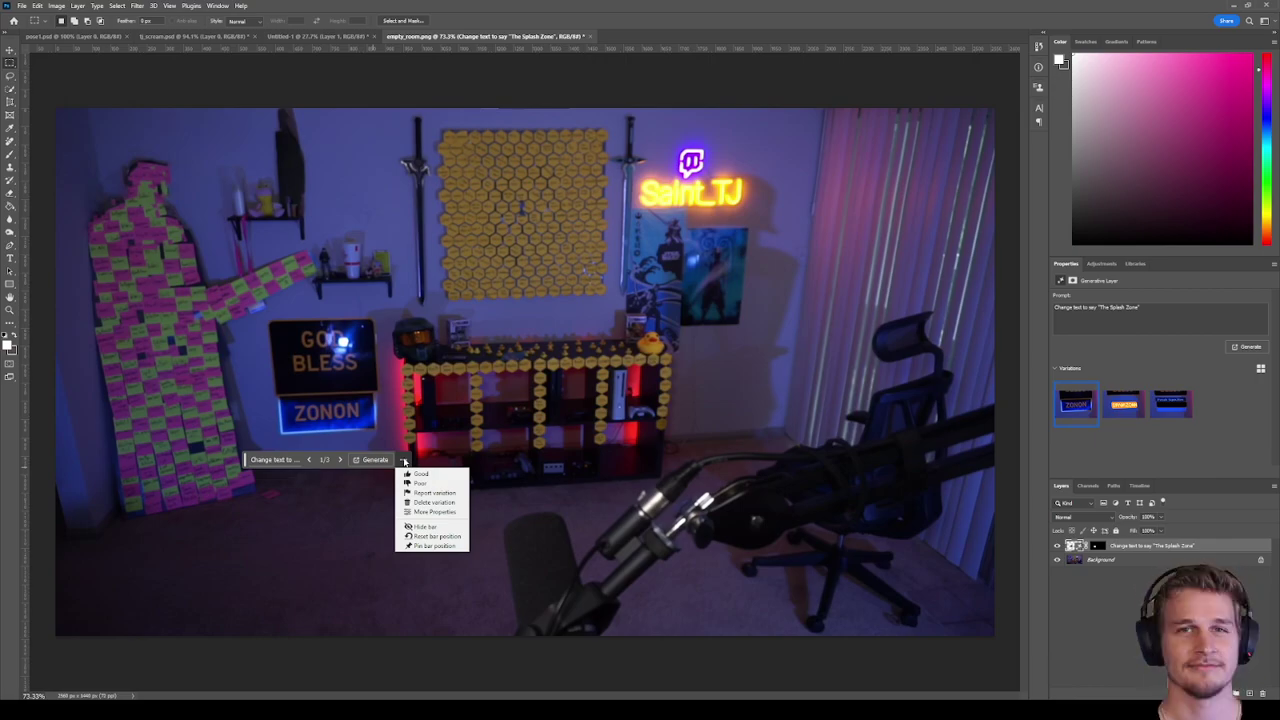
{"action": "left_click", "coordinate": [1137, 613]}
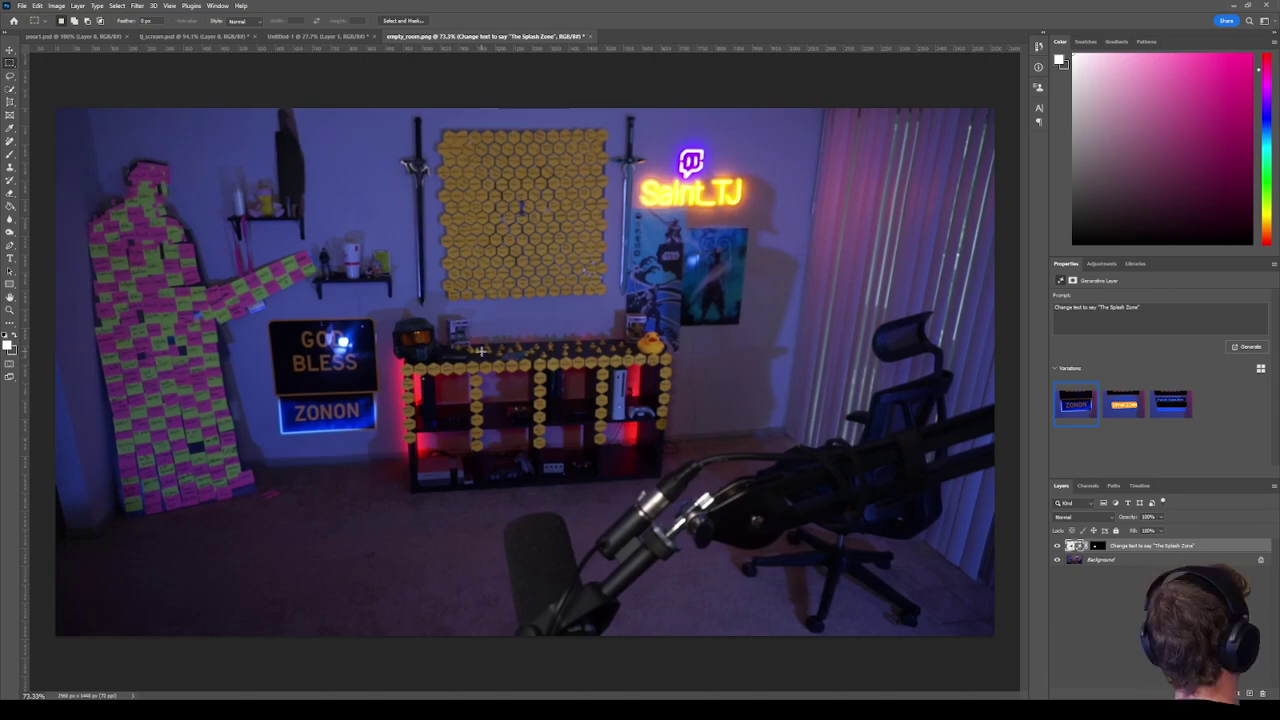
{"action": "key", "text": "Delete"}
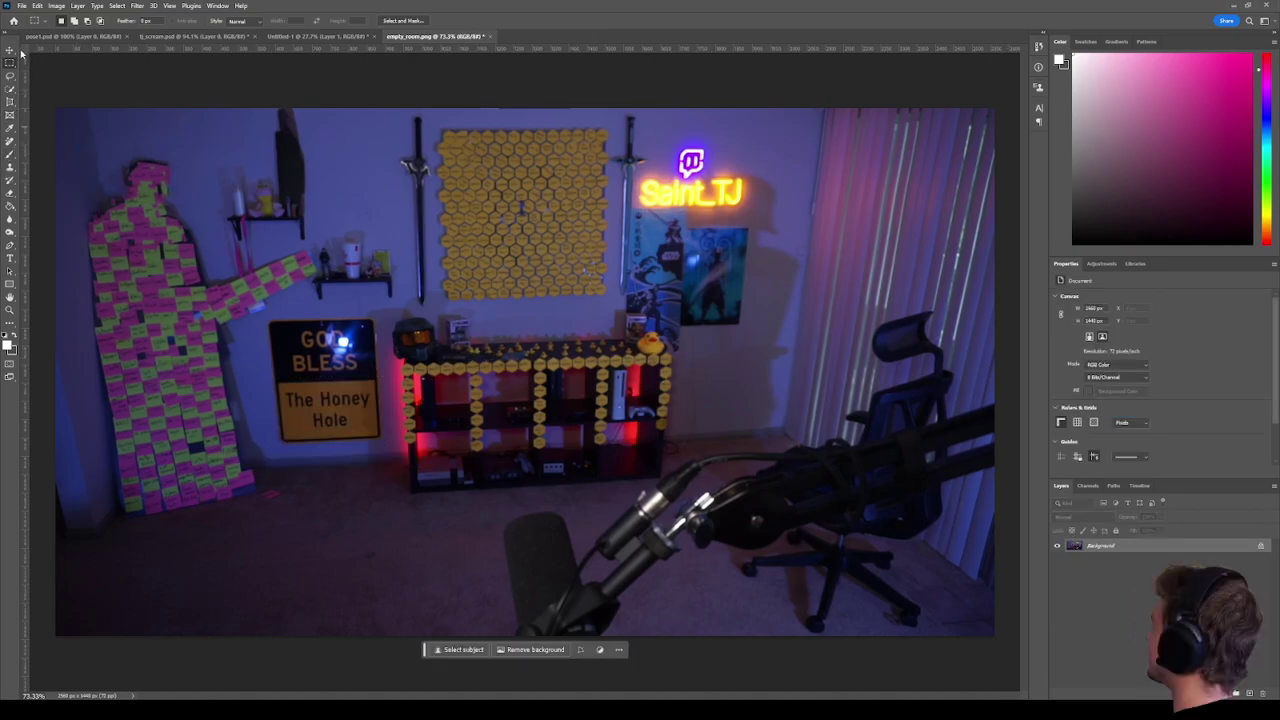
{"action": "left_click", "coordinate": [10, 50]}
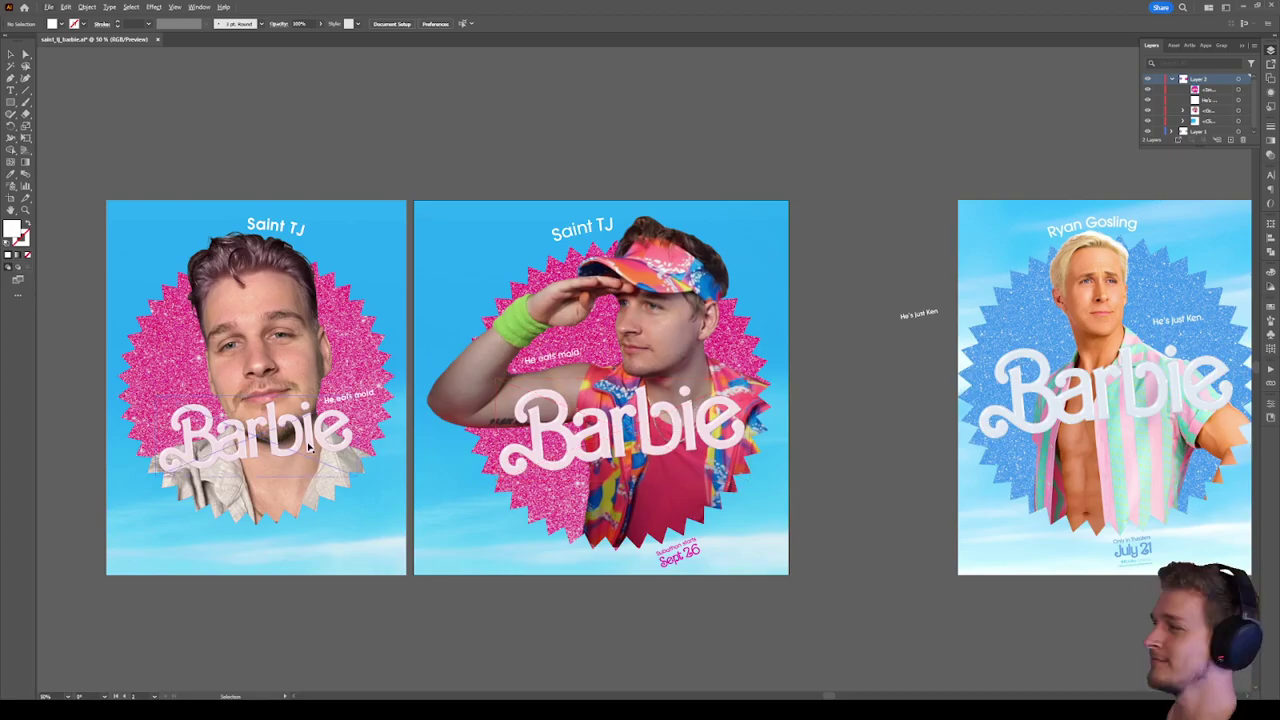
Look over the Barbie-style portrait posters in saint_tj_barbie.ai in Illustrator.
{"action": "scroll", "coordinate": [310, 446], "scroll_direction": "up", "scroll_amount": 4}
{"action": "scroll", "coordinate": [596, 356], "scroll_direction": "down", "scroll_amount": 5}
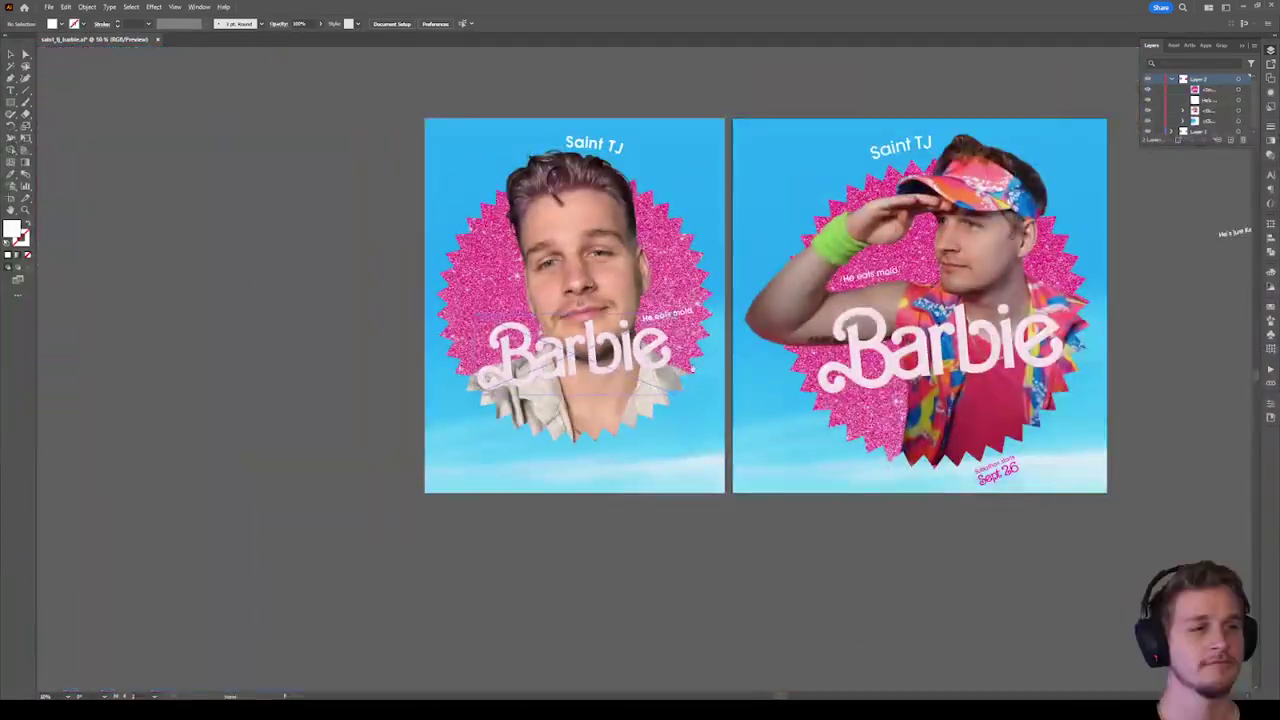
Add a "Saint TJ" point text on the empty canvas beside the pink Barbie poster and enlarge it to about 243 pt.
{"action": "scroll", "coordinate": [596, 356], "scroll_direction": "right", "scroll_amount": 10}
{"action": "scroll", "coordinate": [782, 356], "scroll_direction": "up", "scroll_amount": 2}
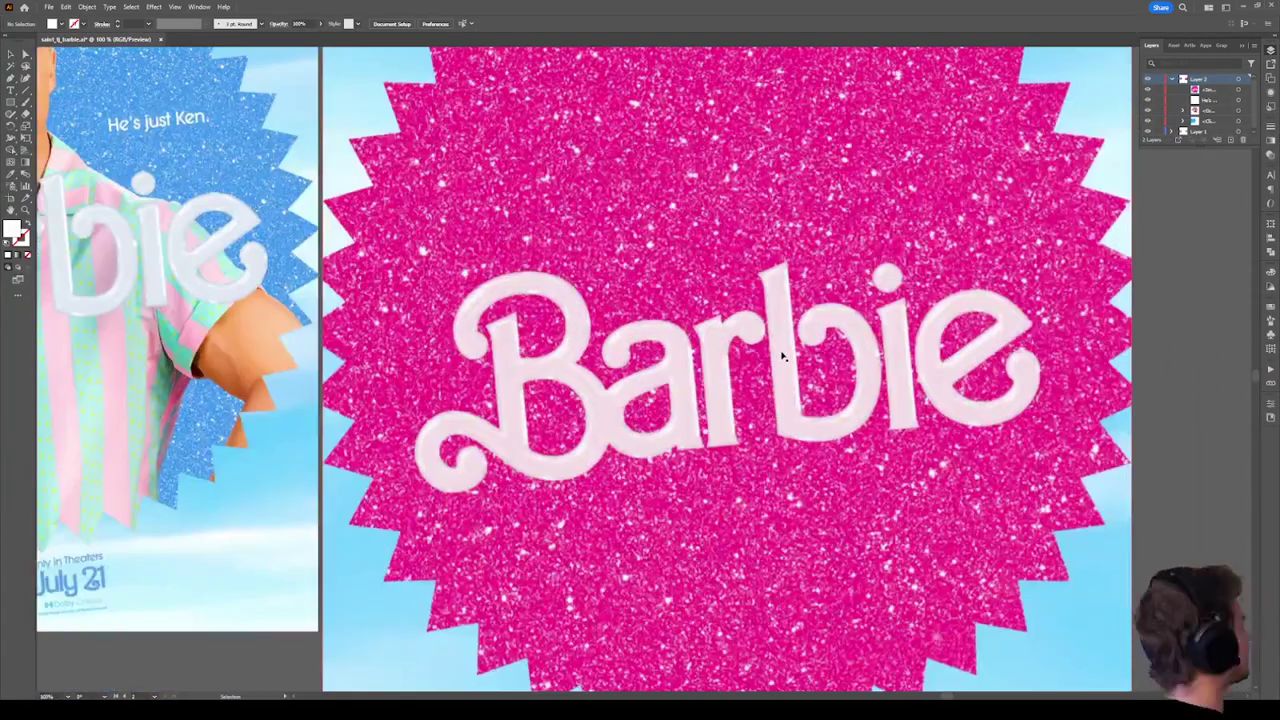
{"action": "left_click_drag", "start_coordinate": [776, 360], "coordinate": [655, 310]}
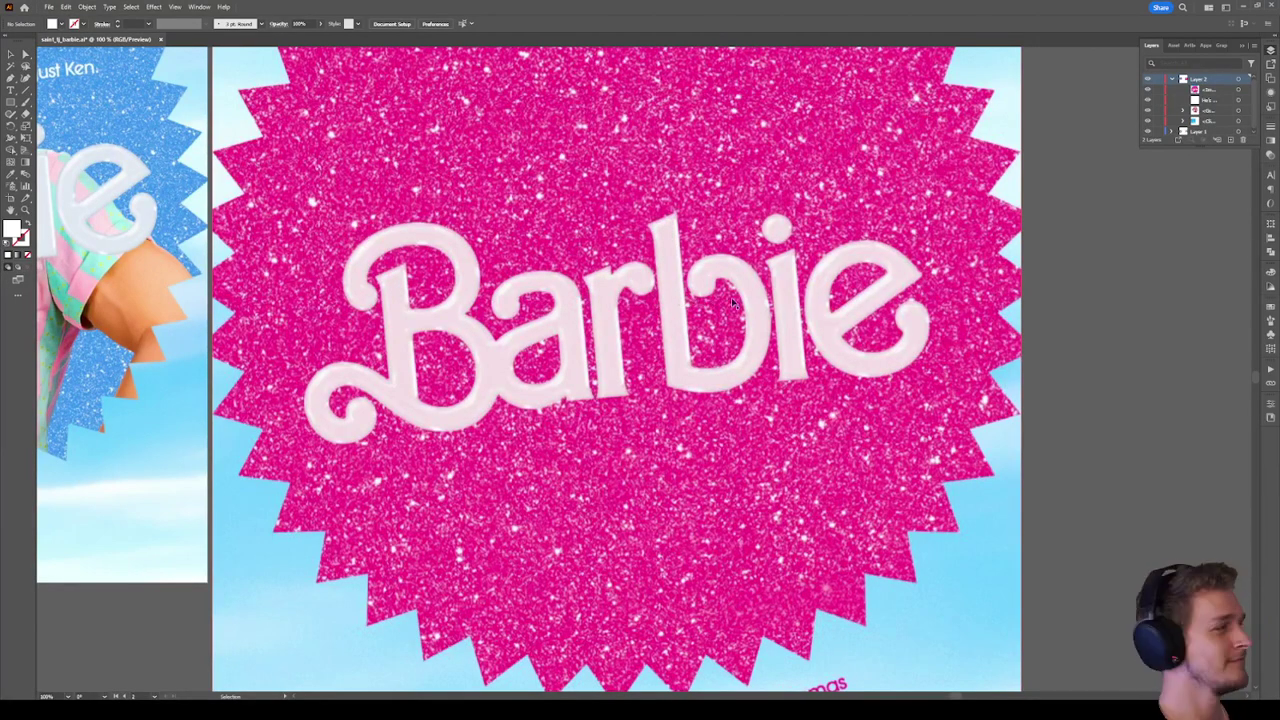
{"action": "scroll", "coordinate": [731, 297], "scroll_direction": "down", "scroll_amount": 3}
{"action": "left_click_drag", "start_coordinate": [386, 126], "coordinate": [9, 126]}
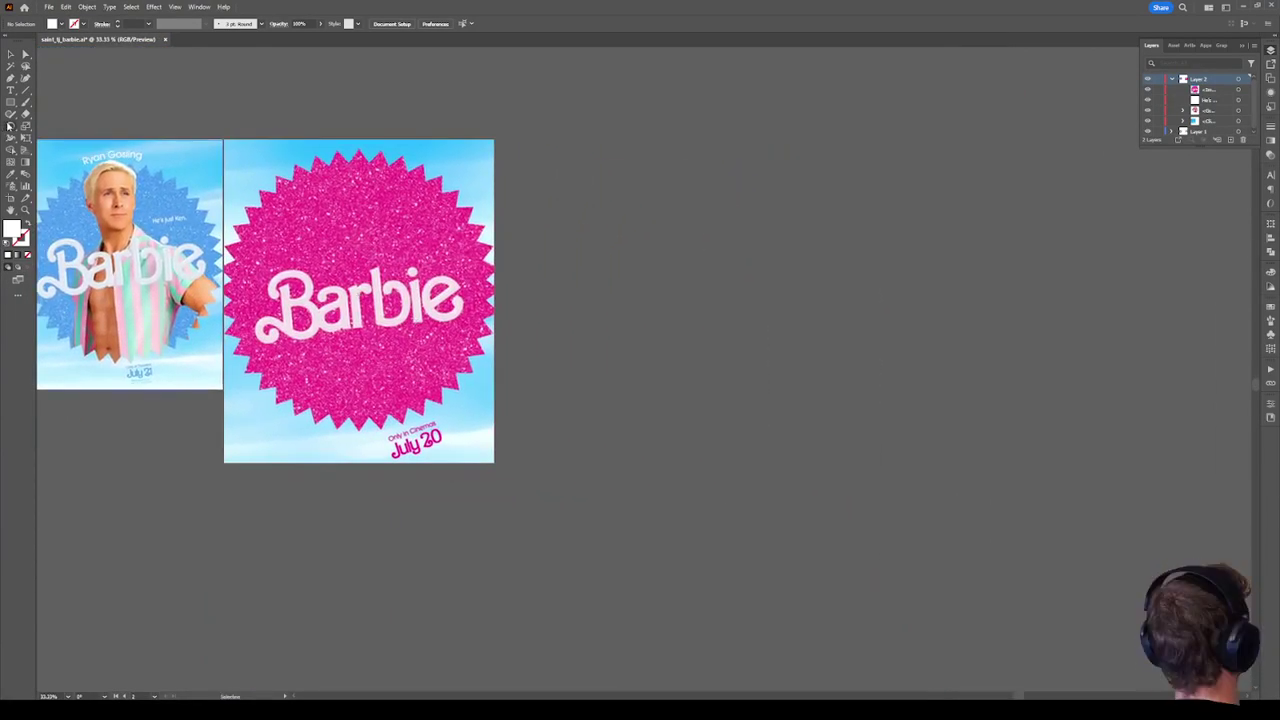
{"action": "left_click", "coordinate": [10, 54]}
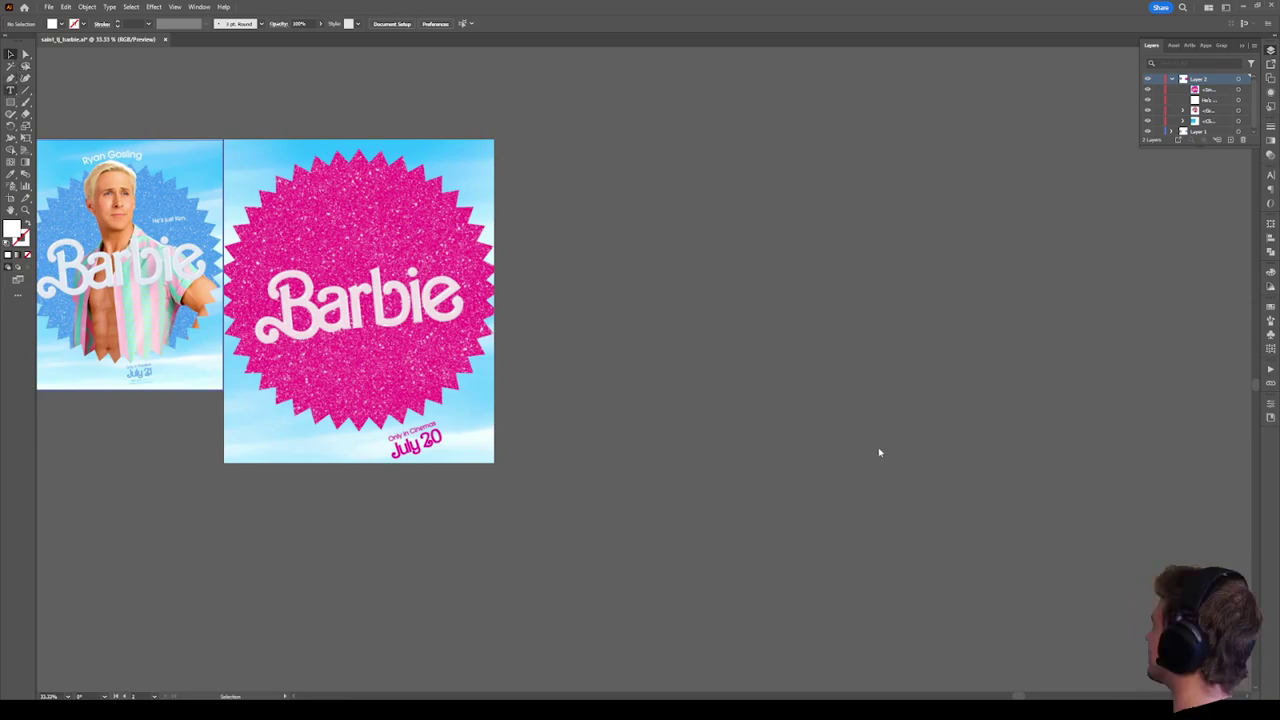
{"action": "key", "text": "t"}
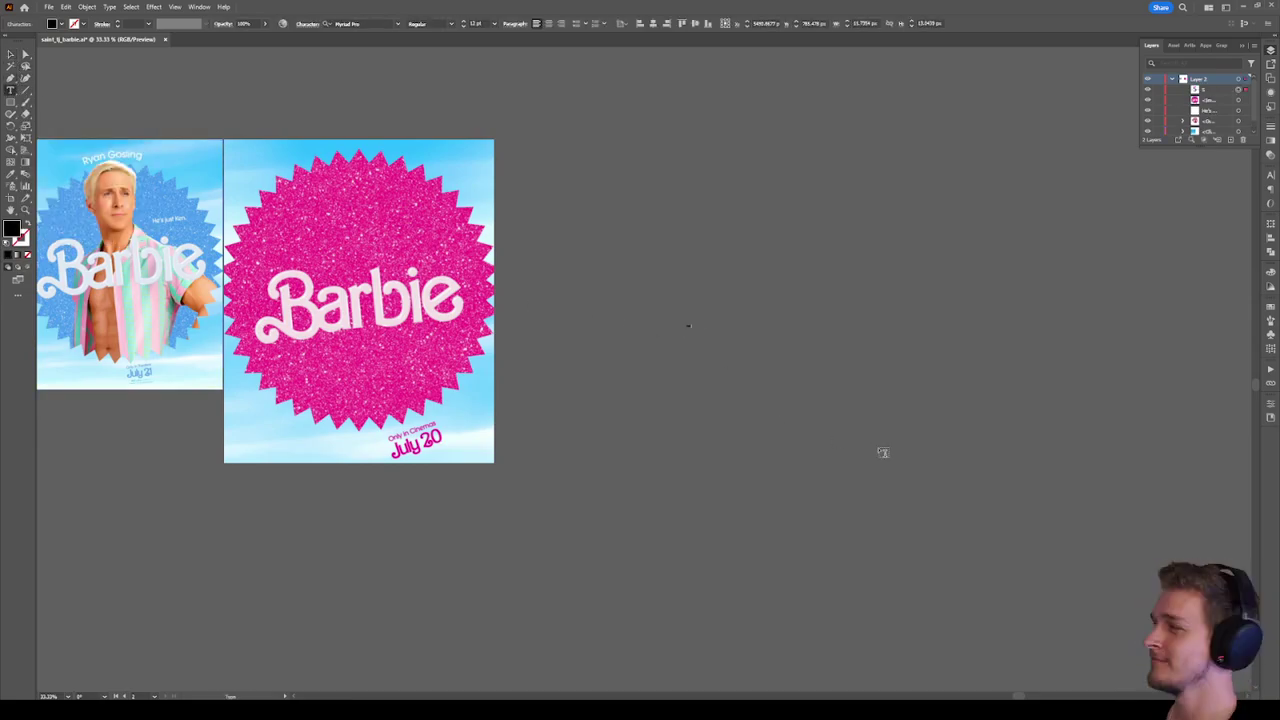
{"action": "left_click", "coordinate": [10, 54]}
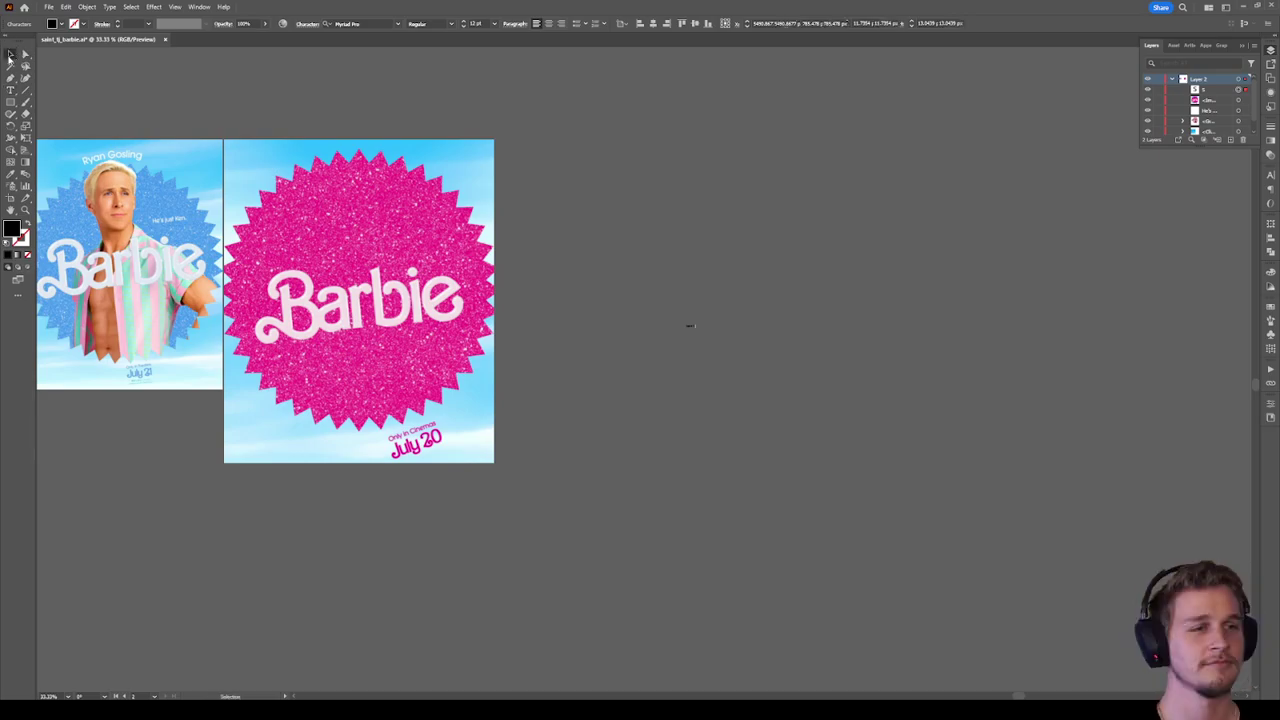
{"action": "left_click_drag", "start_coordinate": [697, 330], "coordinate": [880, 450]}
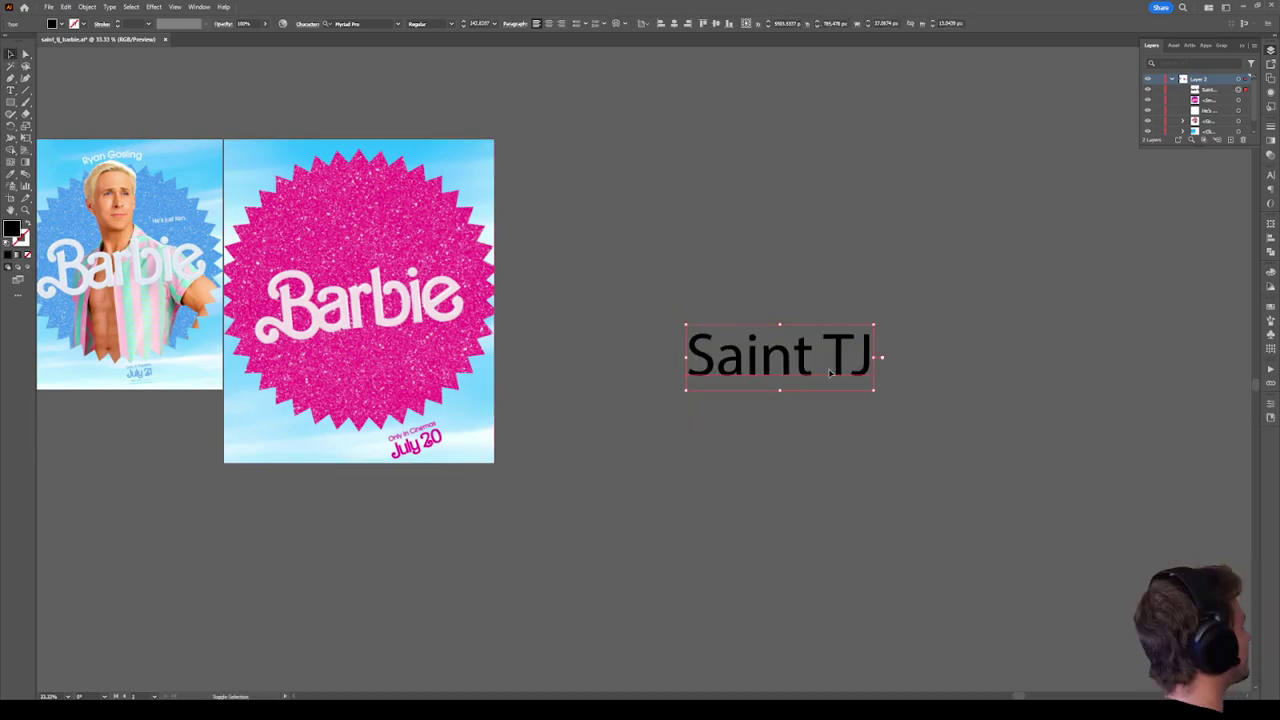
{"action": "left_click_drag", "start_coordinate": [790, 360], "coordinate": [675, 378]}
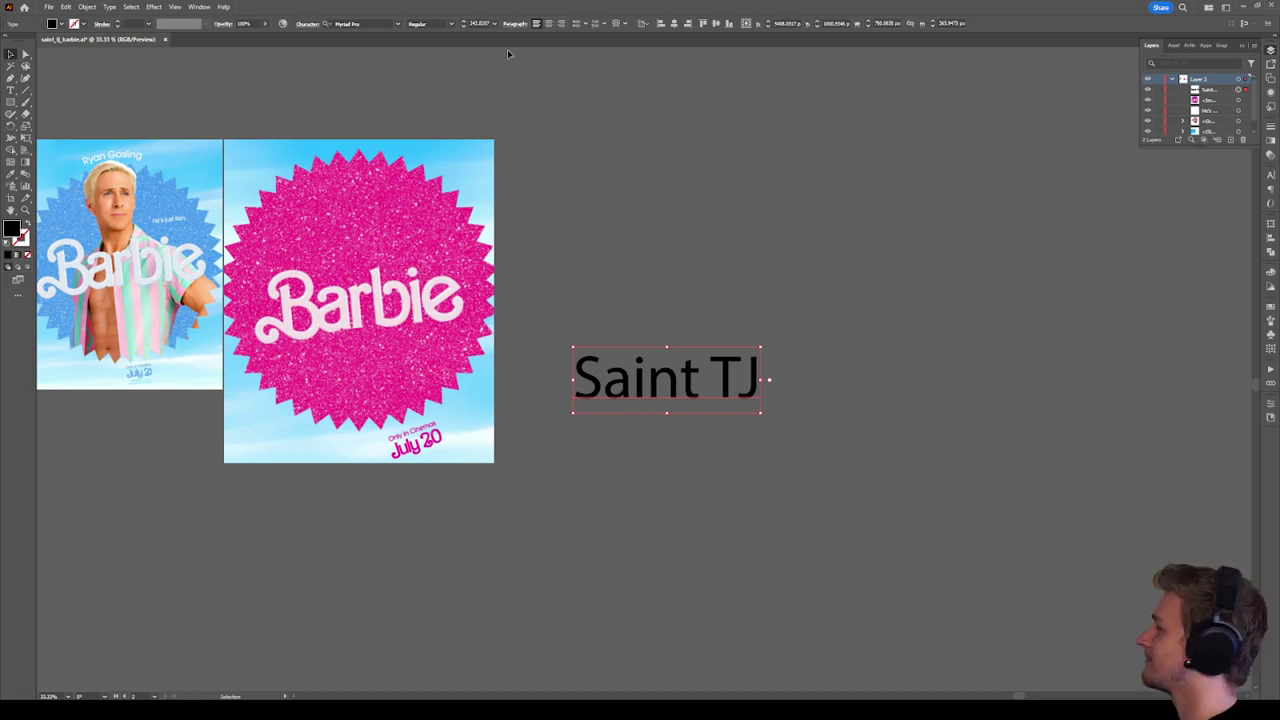
Change the "Saint TJ" text to the curly font that matches the Barbie logo lettering.
{"action": "left_click", "coordinate": [369, 24]}
{"action": "left_click", "coordinate": [399, 25]}
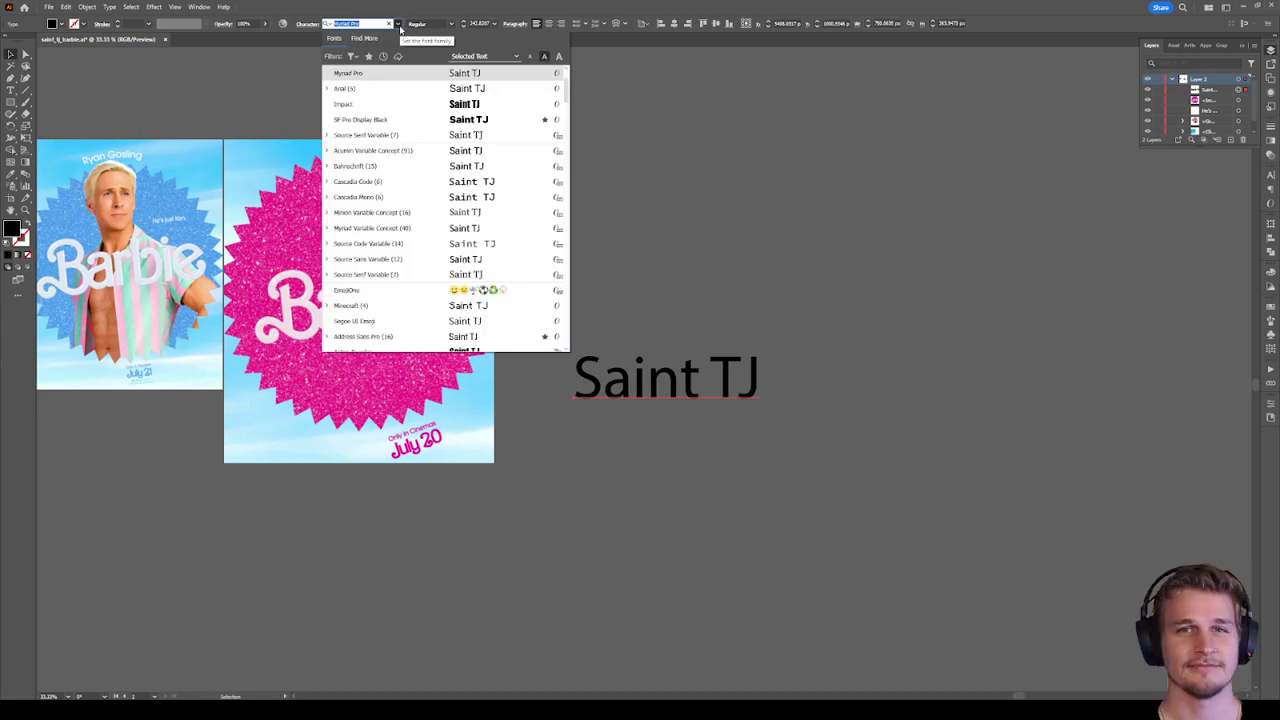
{"action": "scroll", "coordinate": [405, 150], "scroll_direction": "down", "scroll_amount": 5}
{"action": "scroll", "coordinate": [406, 173], "scroll_direction": "down", "scroll_amount": 3}
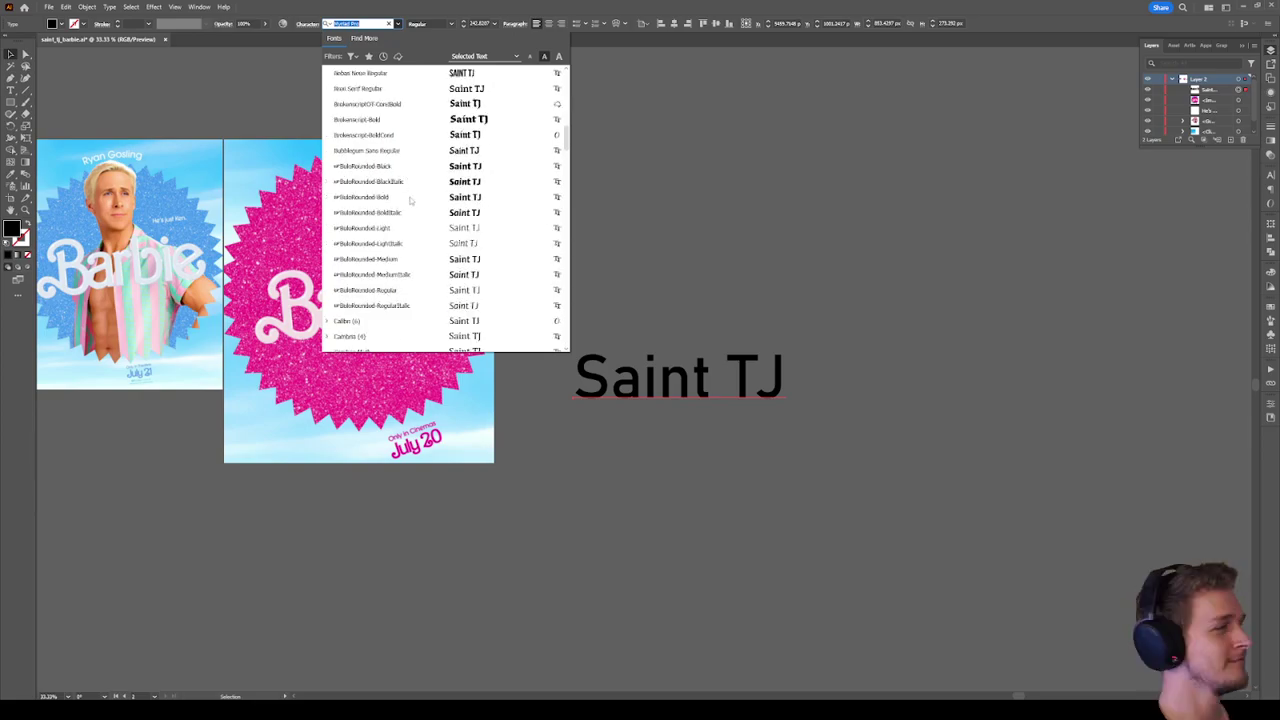
{"action": "left_click", "coordinate": [400, 167]}
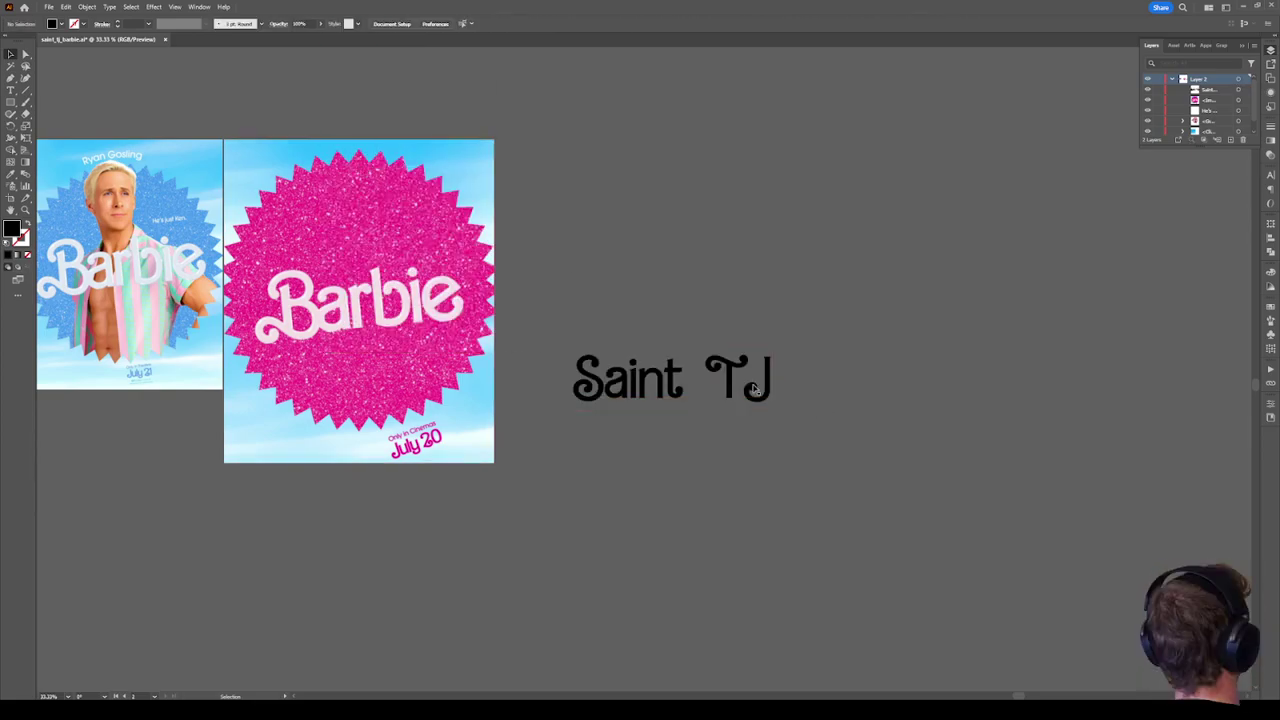
Add a separate "Barbie" text in the same font and size near "Saint TJ".
{"action": "left_click_drag", "start_coordinate": [685, 397], "coordinate": [636, 430]}
{"action": "double_click", "coordinate": [634, 428]}
{"action": "key", "text": "ctrl+a"}
{"action": "type", "text": "Barbie"}
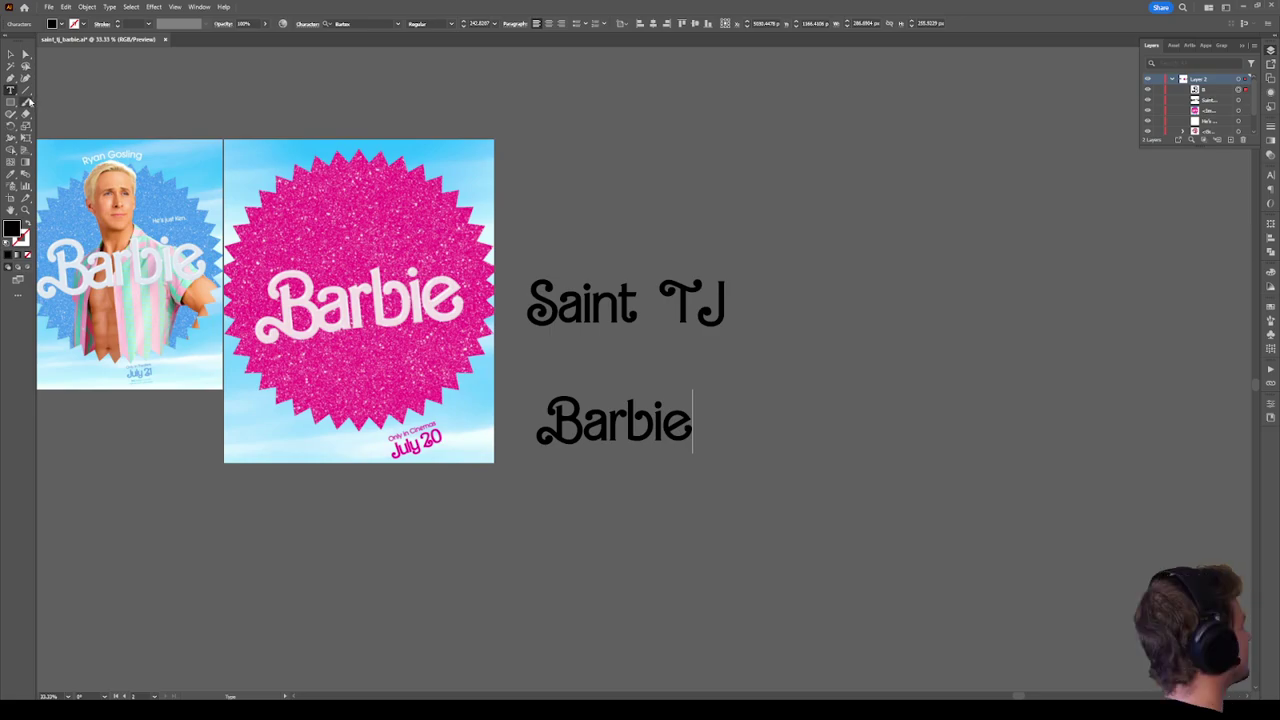
{"action": "left_click", "coordinate": [14, 58]}
Place the black "Barbie" text over the pink poster's white logo, tilted and scaled to match, with "Saint TJ" moved aside.
{"action": "left_click", "coordinate": [657, 423]}
{"action": "left_click_drag", "start_coordinate": [657, 423], "coordinate": [648, 228]}
{"action": "left_click_drag", "start_coordinate": [610, 313], "coordinate": [749, 401]}
{"action": "left_click_drag", "start_coordinate": [654, 246], "coordinate": [415, 312]}
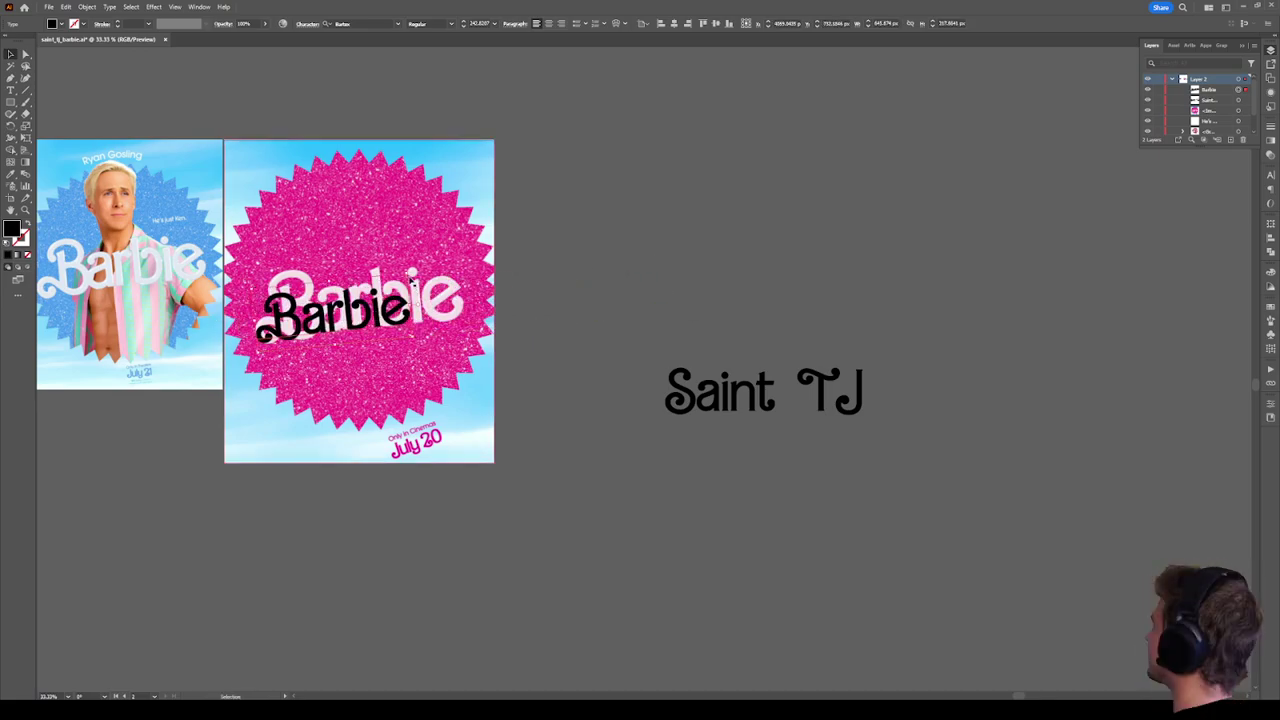
{"action": "scroll", "coordinate": [295, 302], "scroll_direction": "up", "scroll_amount": 2}
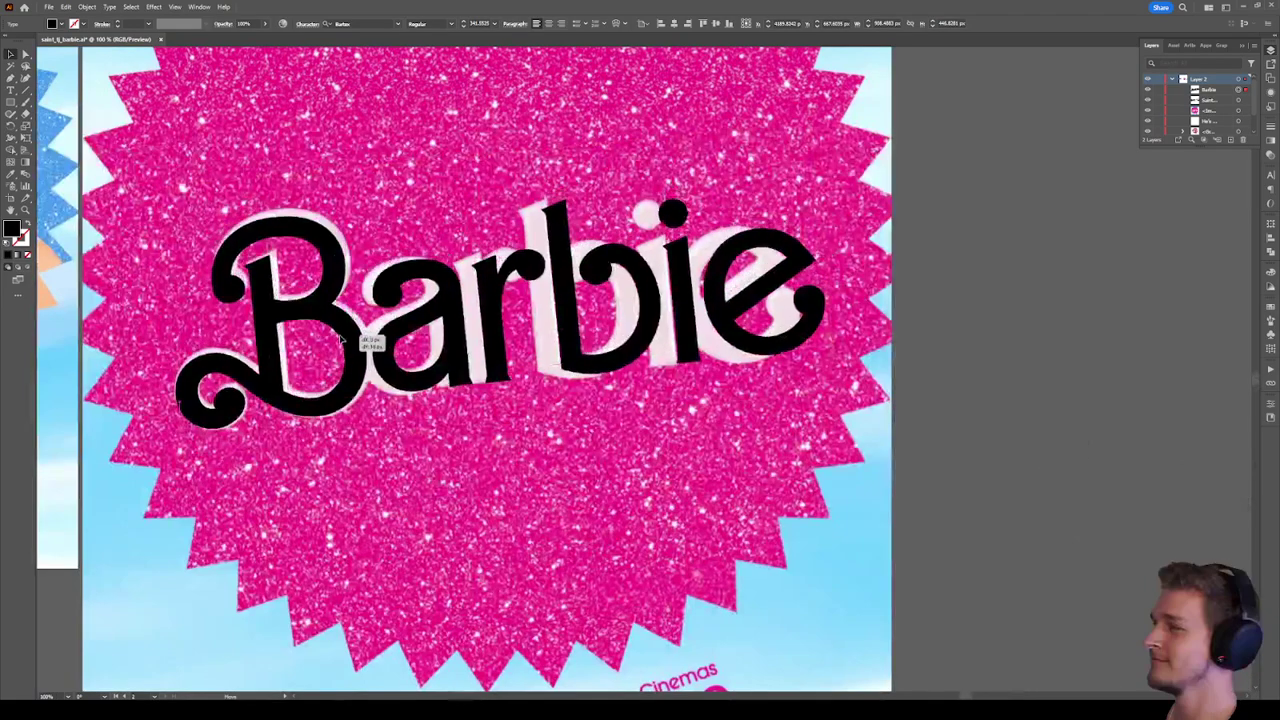
{"action": "left_click_drag", "start_coordinate": [342, 340], "coordinate": [366, 334]}
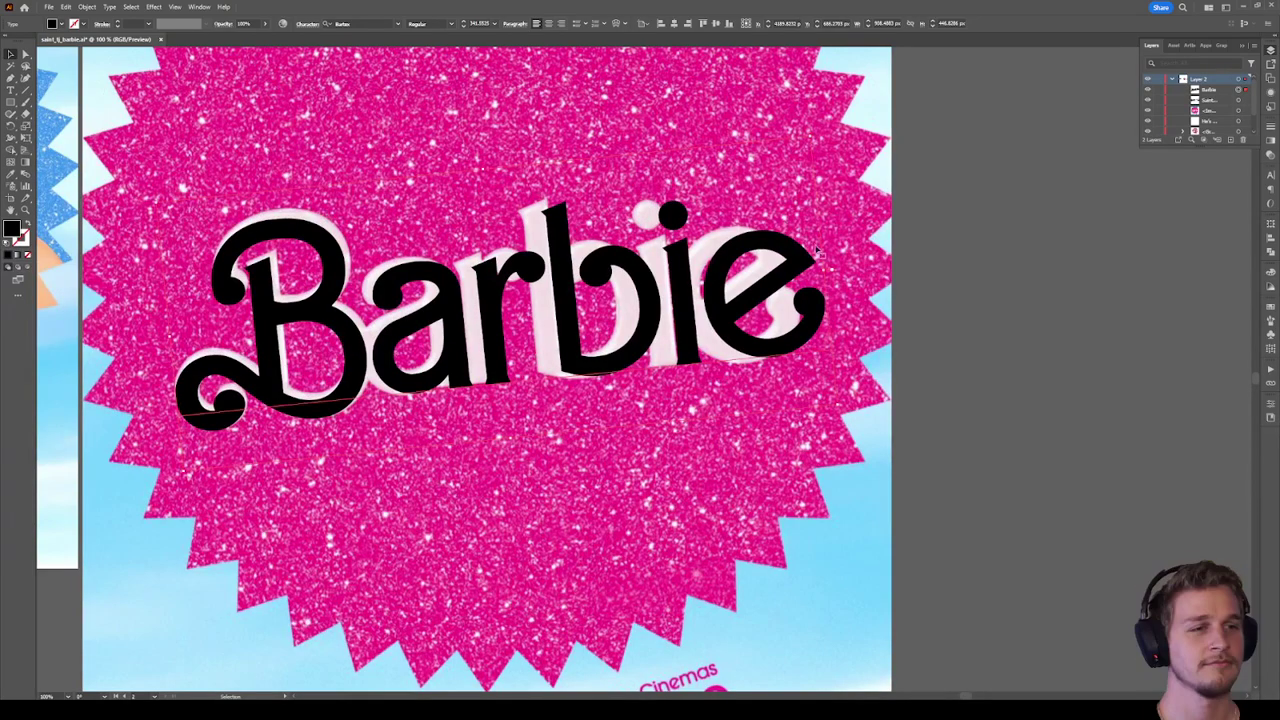
Fine-tune the black "Barbie" text to about 350 pt so its capital B covers the B of the white logo.
{"action": "scroll", "coordinate": [795, 268], "scroll_direction": "down", "scroll_amount": 2}
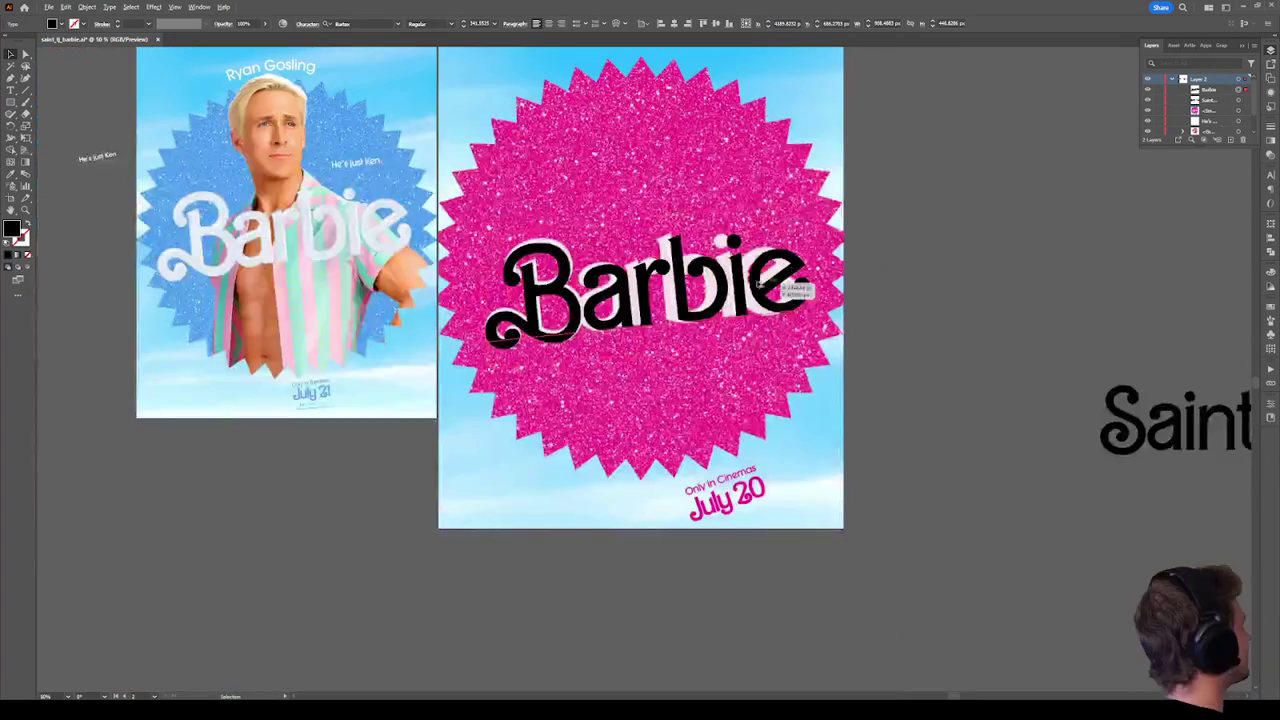
{"action": "scroll", "coordinate": [757, 285], "scroll_direction": "up", "scroll_amount": 1}
{"action": "left_click_drag", "start_coordinate": [757, 285], "coordinate": [680, 271]}
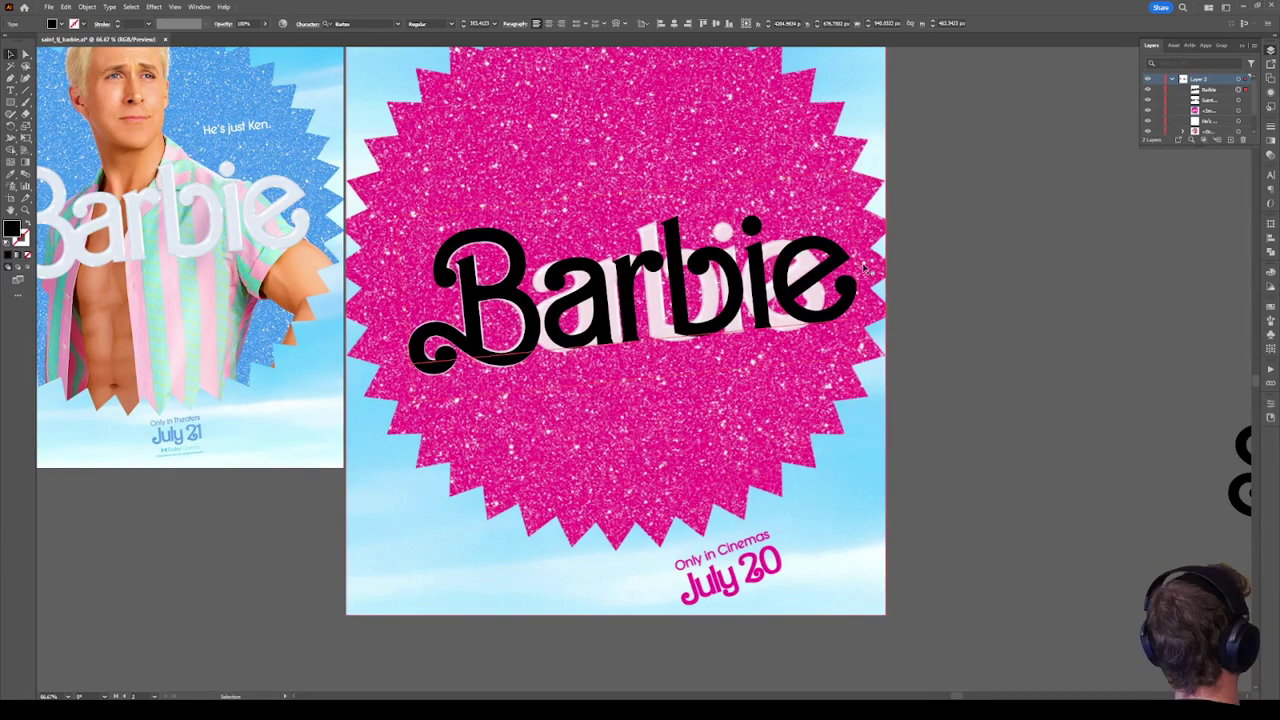
{"action": "left_click_drag", "start_coordinate": [866, 268], "coordinate": [838, 272]}
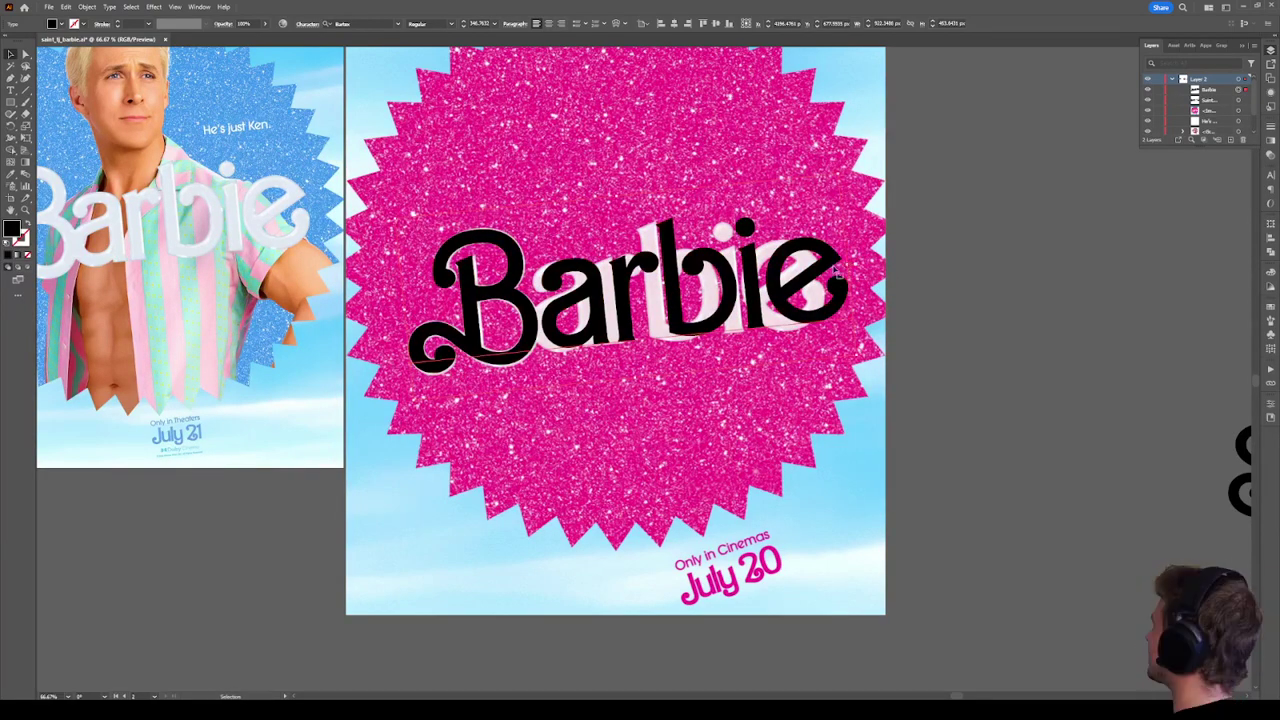
{"action": "scroll", "coordinate": [838, 270], "scroll_direction": "up", "scroll_amount": 2}
{"action": "scroll", "coordinate": [838, 270], "scroll_direction": "down", "scroll_amount": 1}
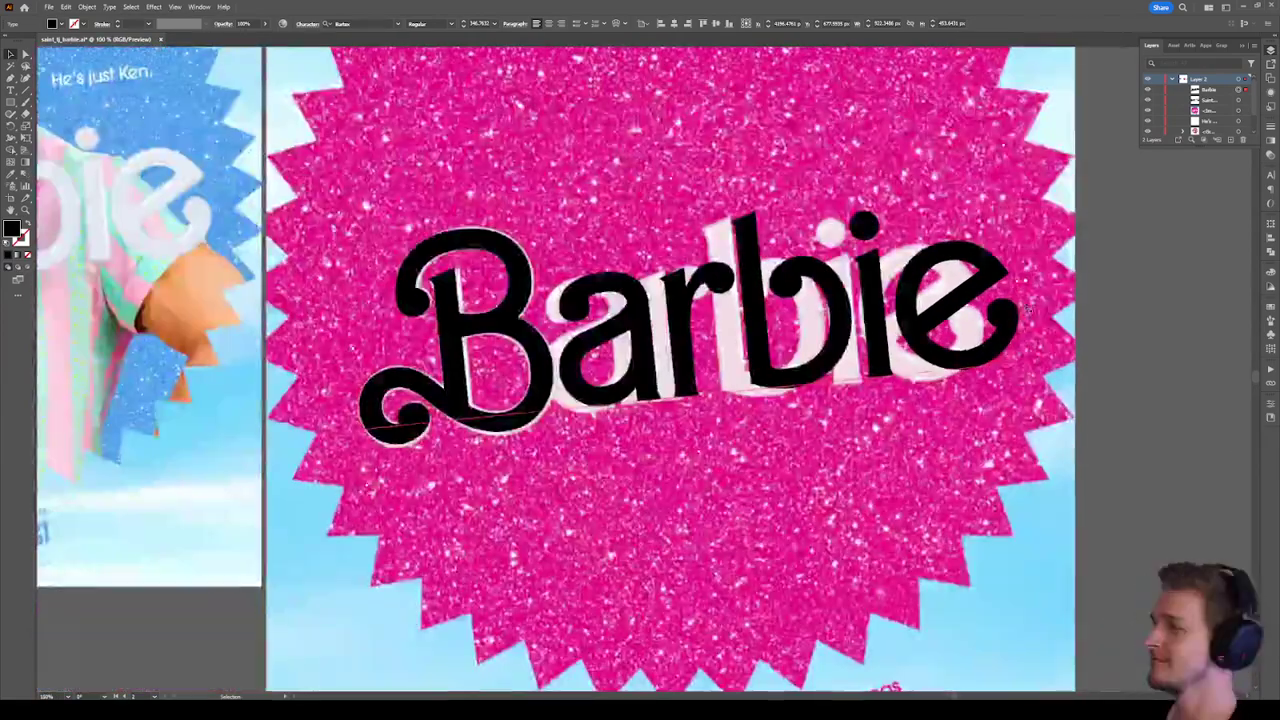
{"action": "left_click_drag", "start_coordinate": [1022, 290], "coordinate": [1029, 286]}
{"action": "scroll", "coordinate": [892, 270], "scroll_direction": "down", "scroll_amount": 1}
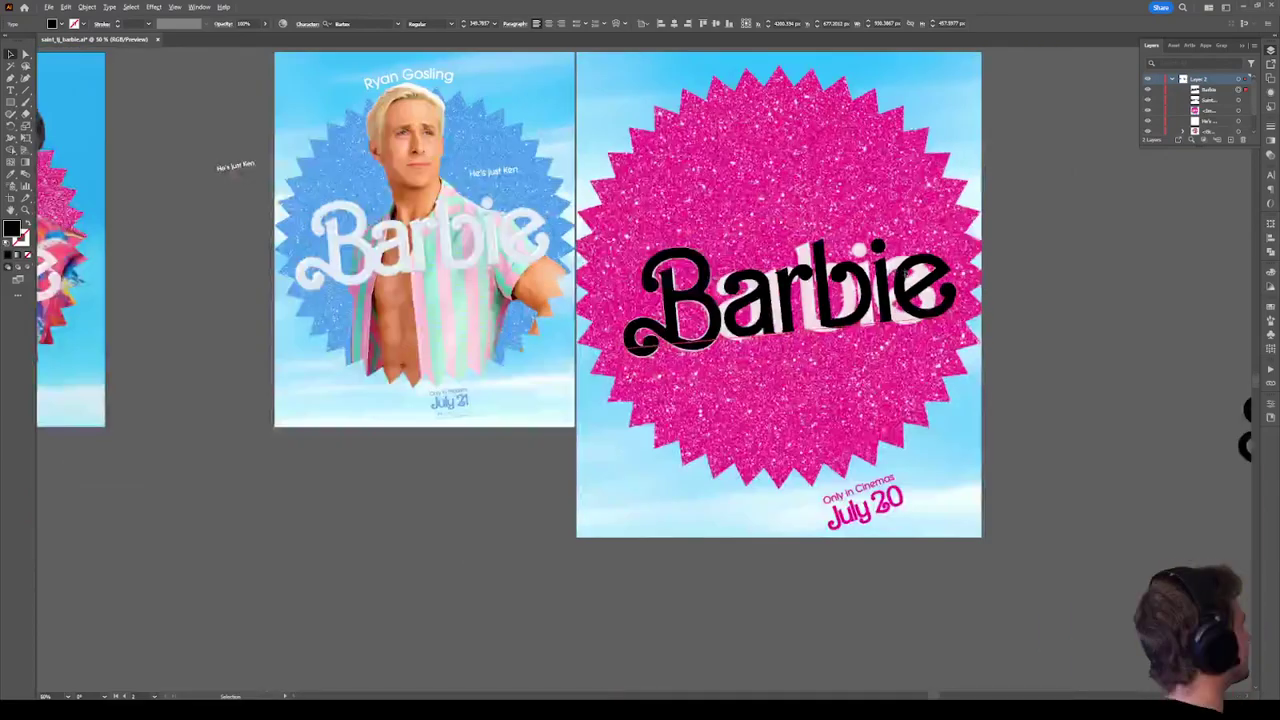
{"action": "scroll", "coordinate": [906, 272], "scroll_direction": "up", "scroll_amount": 1}
{"action": "scroll", "coordinate": [906, 272], "scroll_direction": "right", "scroll_amount": 2}
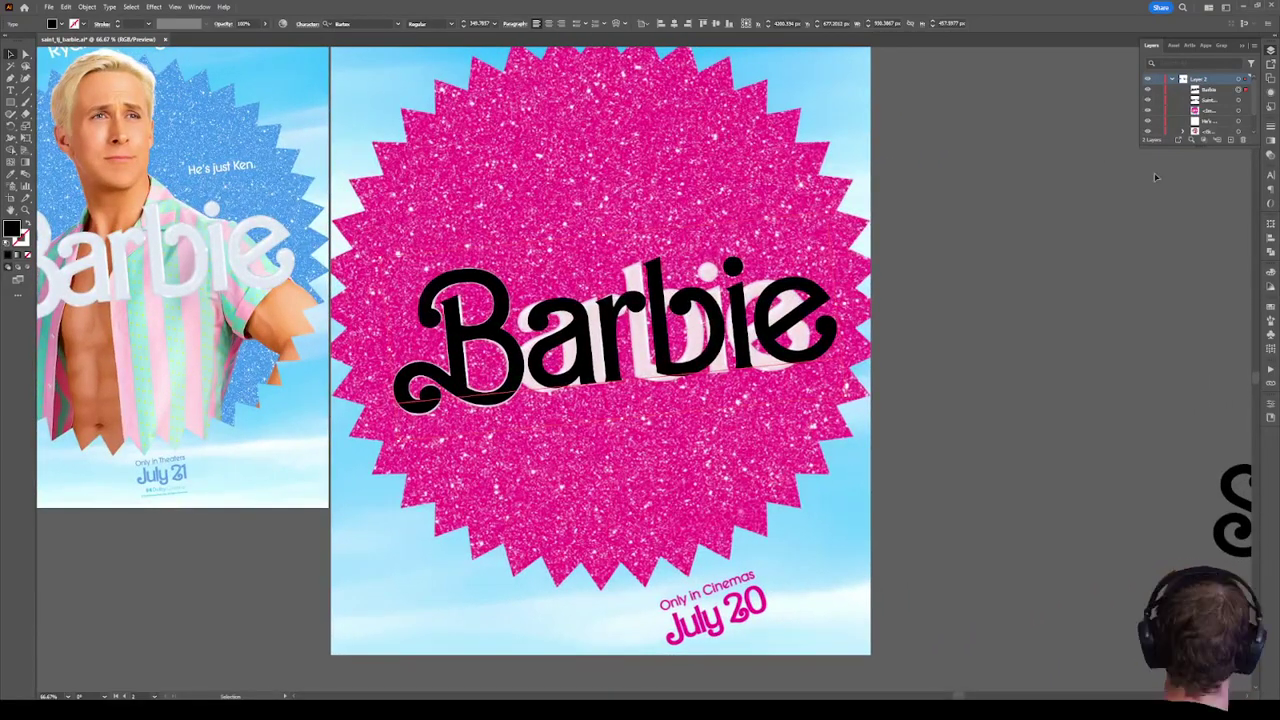
Set the tracking of the black "Barbie" text to -47 so its letter spacing approximates the white logo.
{"action": "left_click", "coordinate": [1270, 175]}
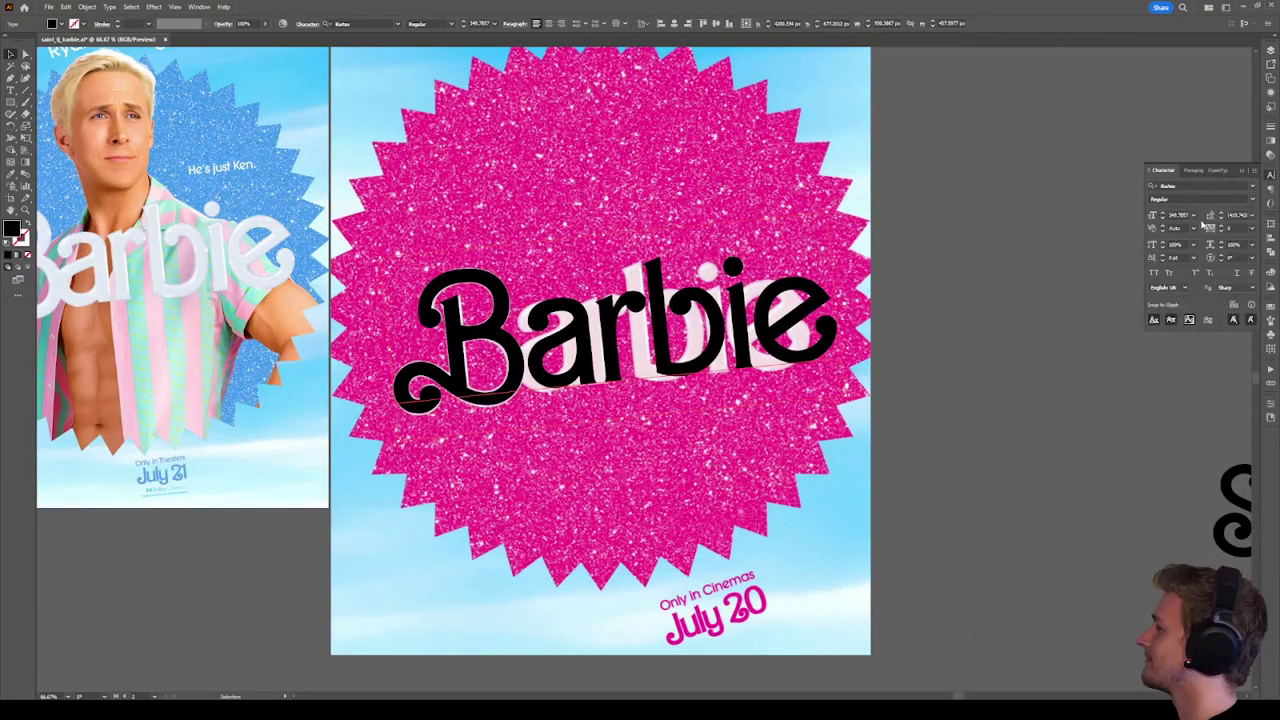
{"action": "left_click", "coordinate": [1235, 228]}
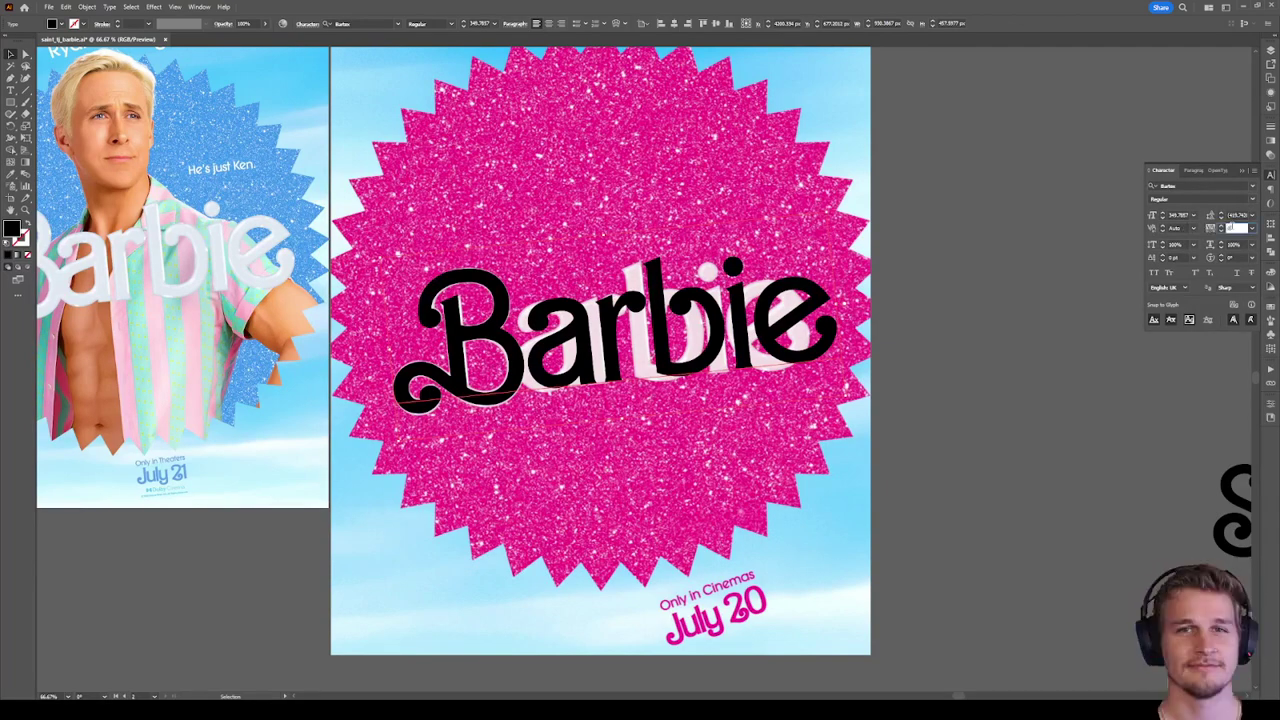
{"action": "scroll", "coordinate": [1235, 228], "scroll_direction": "down", "scroll_amount": 3}
{"action": "scroll", "coordinate": [1235, 228], "scroll_direction": "down", "scroll_amount": 4}
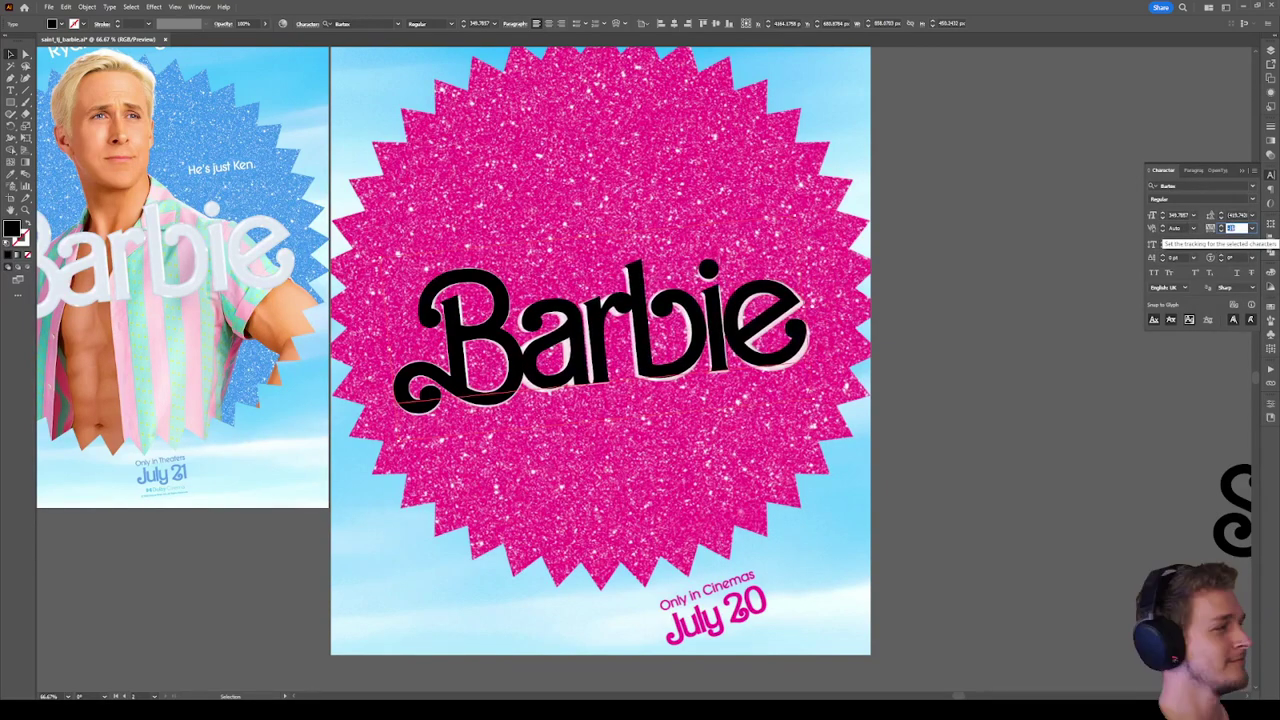
{"action": "scroll", "coordinate": [1230, 228], "scroll_direction": "down", "scroll_amount": 4}
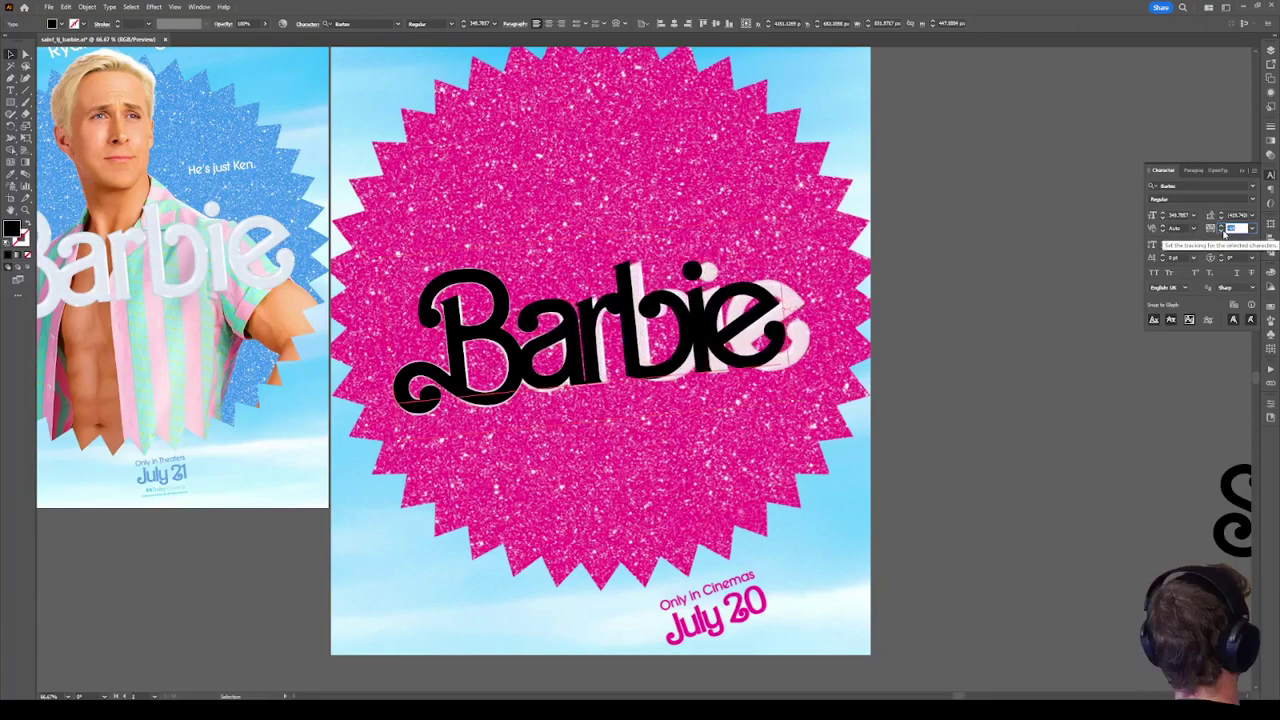
{"action": "scroll", "coordinate": [1225, 229], "scroll_direction": "down", "scroll_amount": 3}
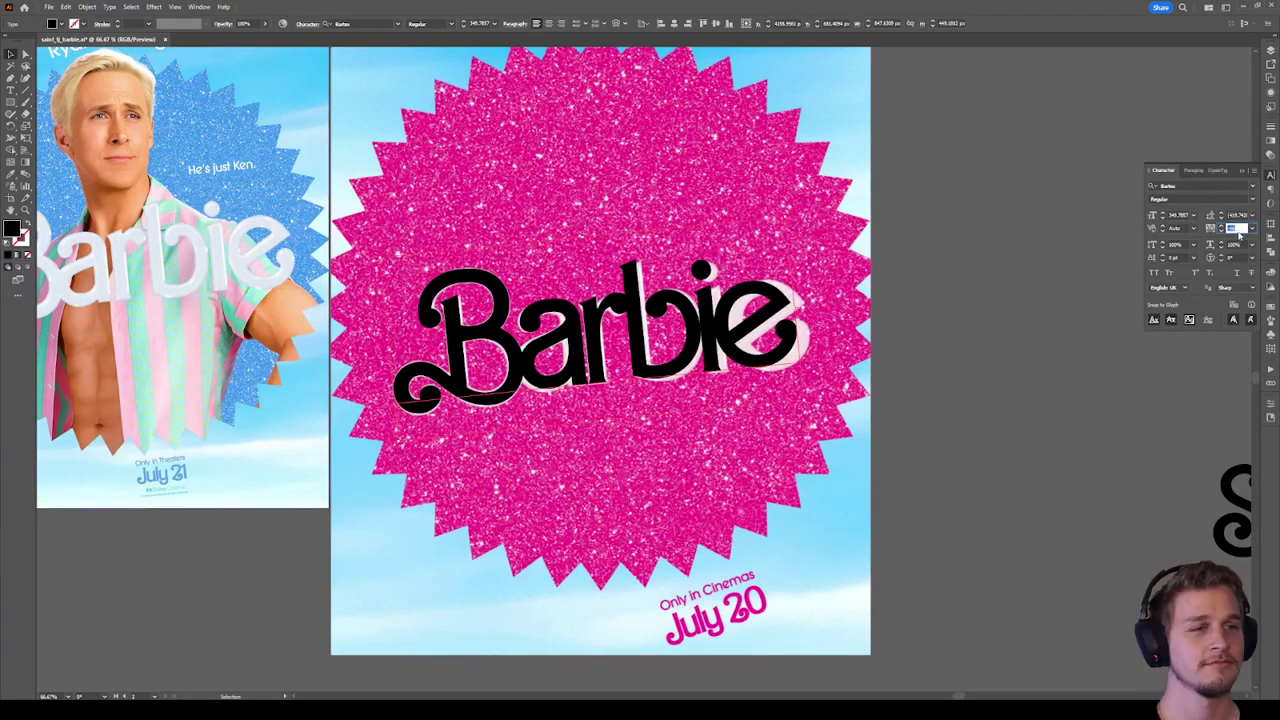
{"action": "scroll", "coordinate": [1238, 229], "scroll_direction": "down", "scroll_amount": 5}
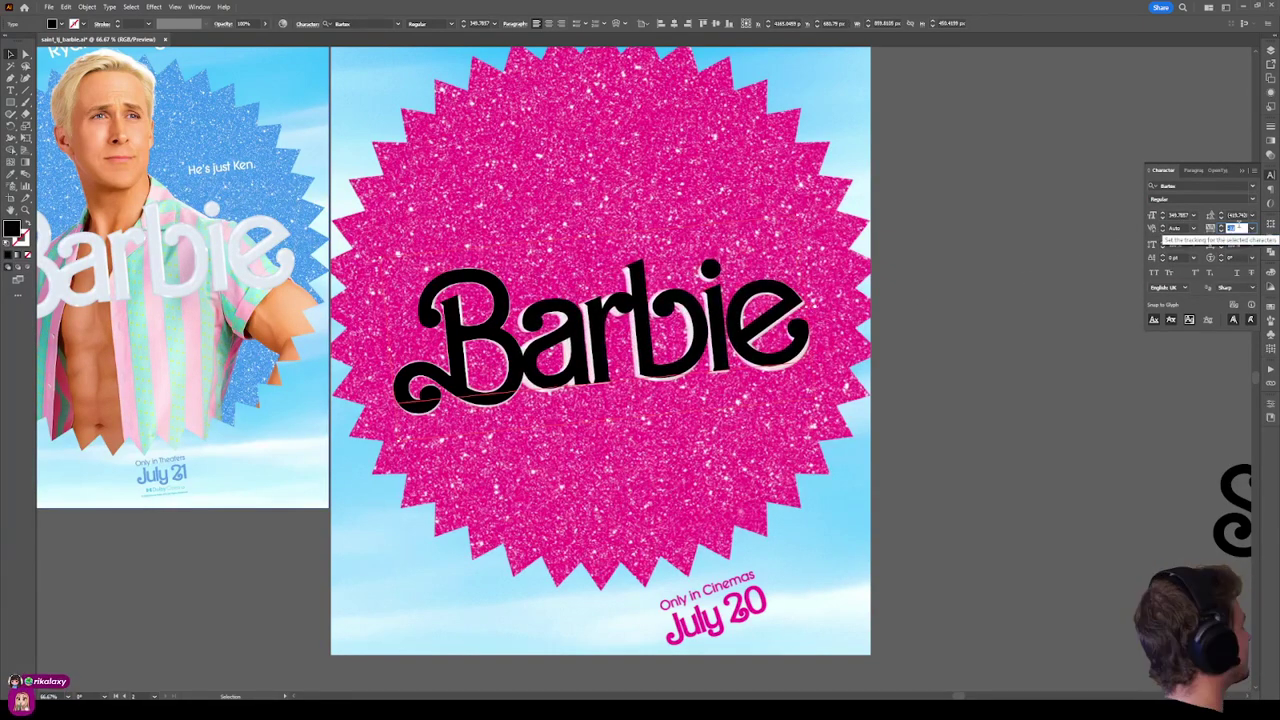
{"action": "scroll", "coordinate": [1238, 229], "scroll_direction": "down", "scroll_amount": 3}
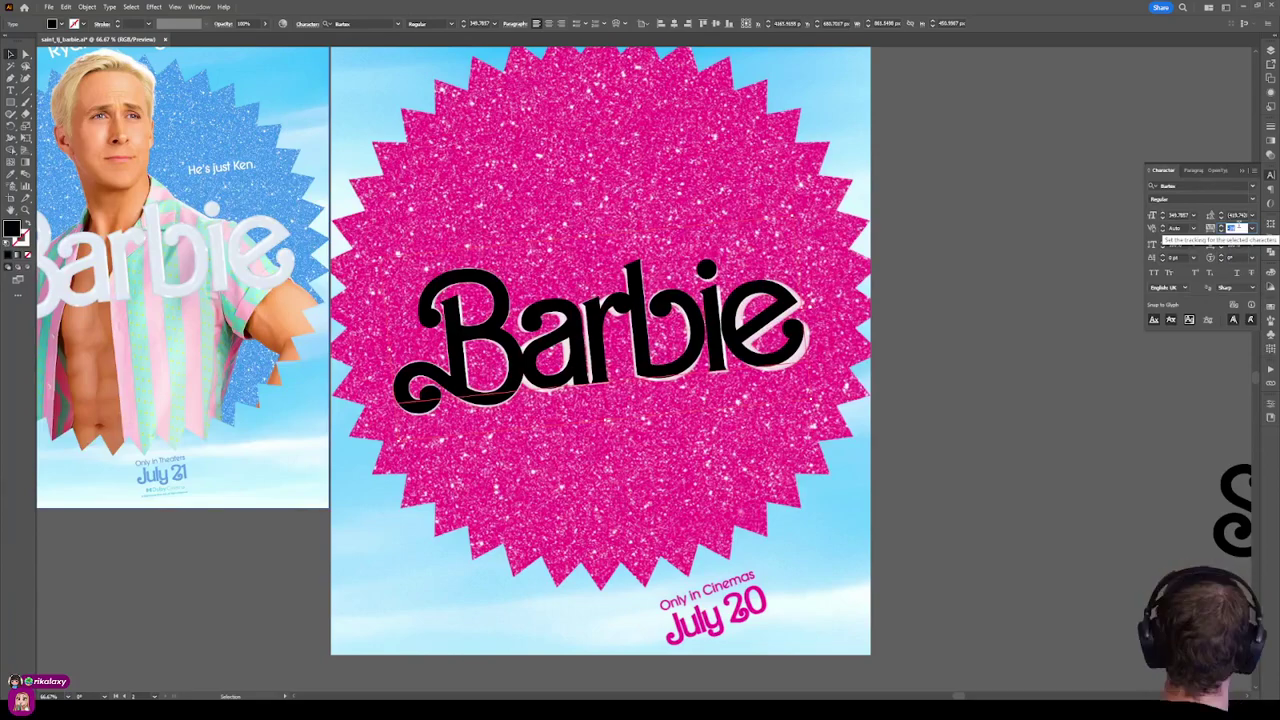
{"action": "scroll", "coordinate": [1238, 229], "scroll_direction": "down", "scroll_amount": 3}
{"action": "left_click_drag", "start_coordinate": [627, 325], "coordinate": [627, 450]}
{"action": "key", "text": "ctrl+z"}
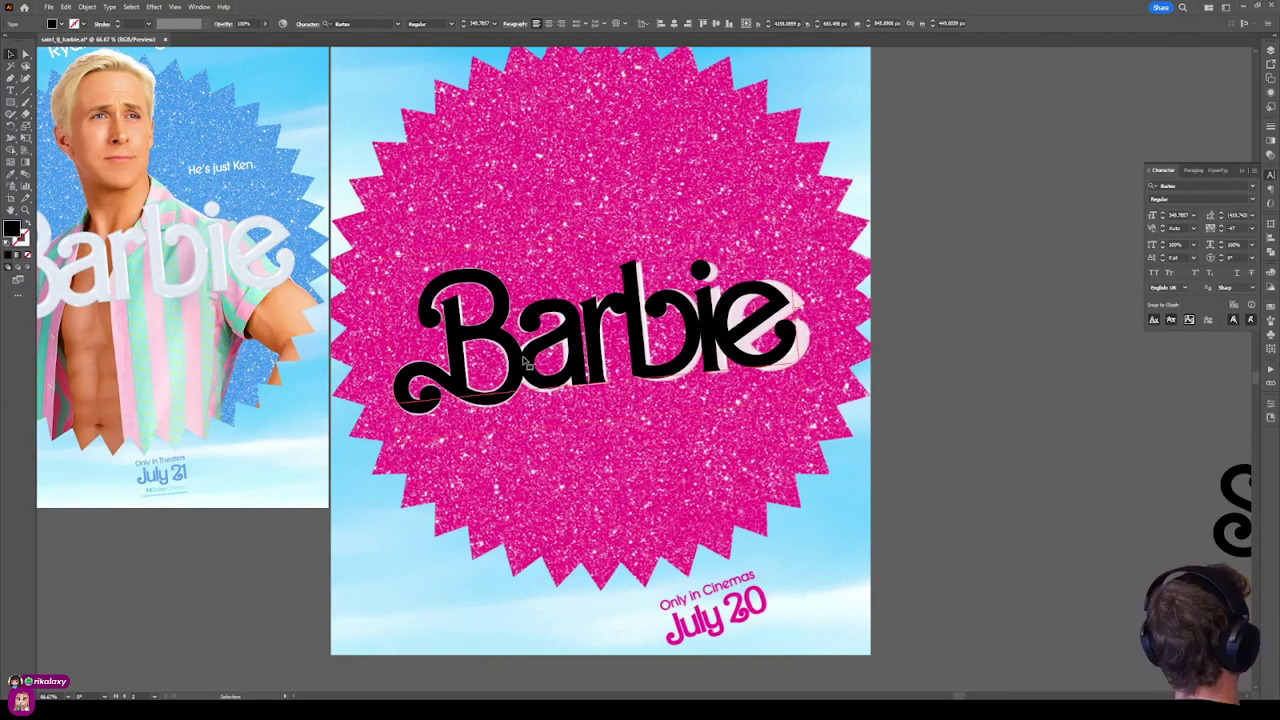
Tighten the kerning between the B and the a in the black "Barbie" text, and select the B.
{"action": "double_click", "coordinate": [525, 364]}
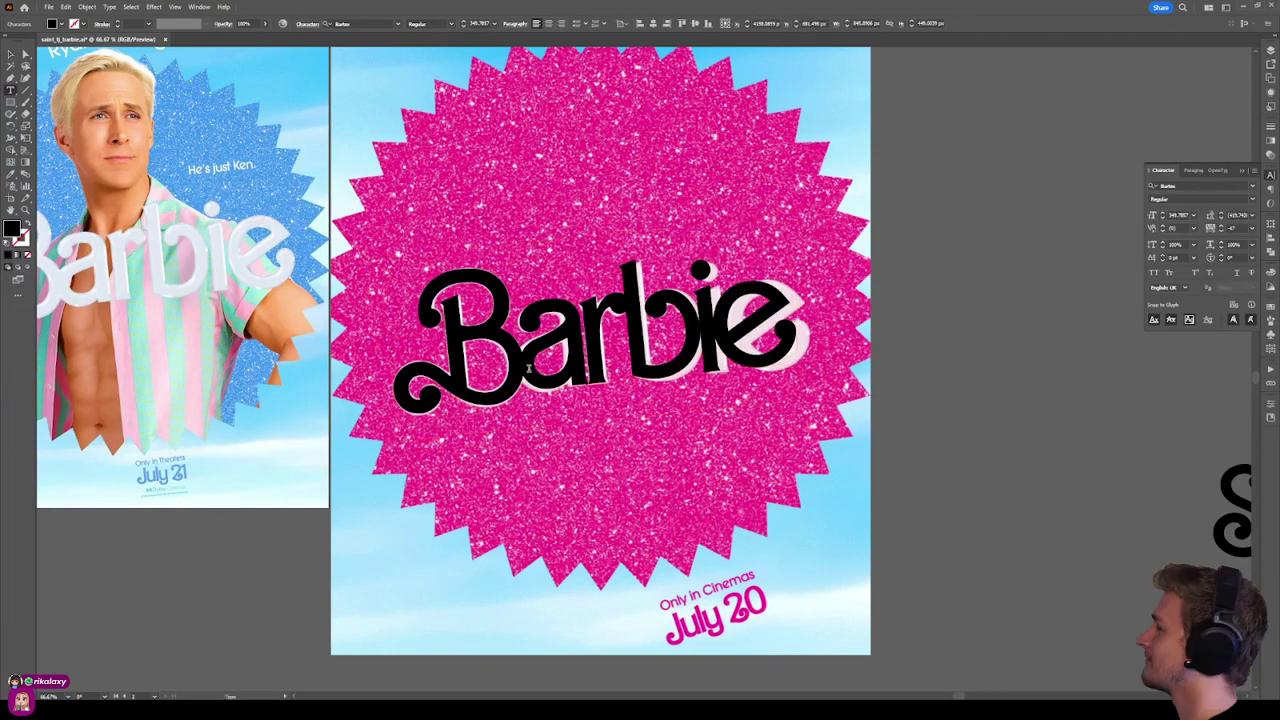
{"action": "left_click", "coordinate": [1176, 228]}
{"action": "key", "text": "Down"}
{"action": "key", "text": "Down"}
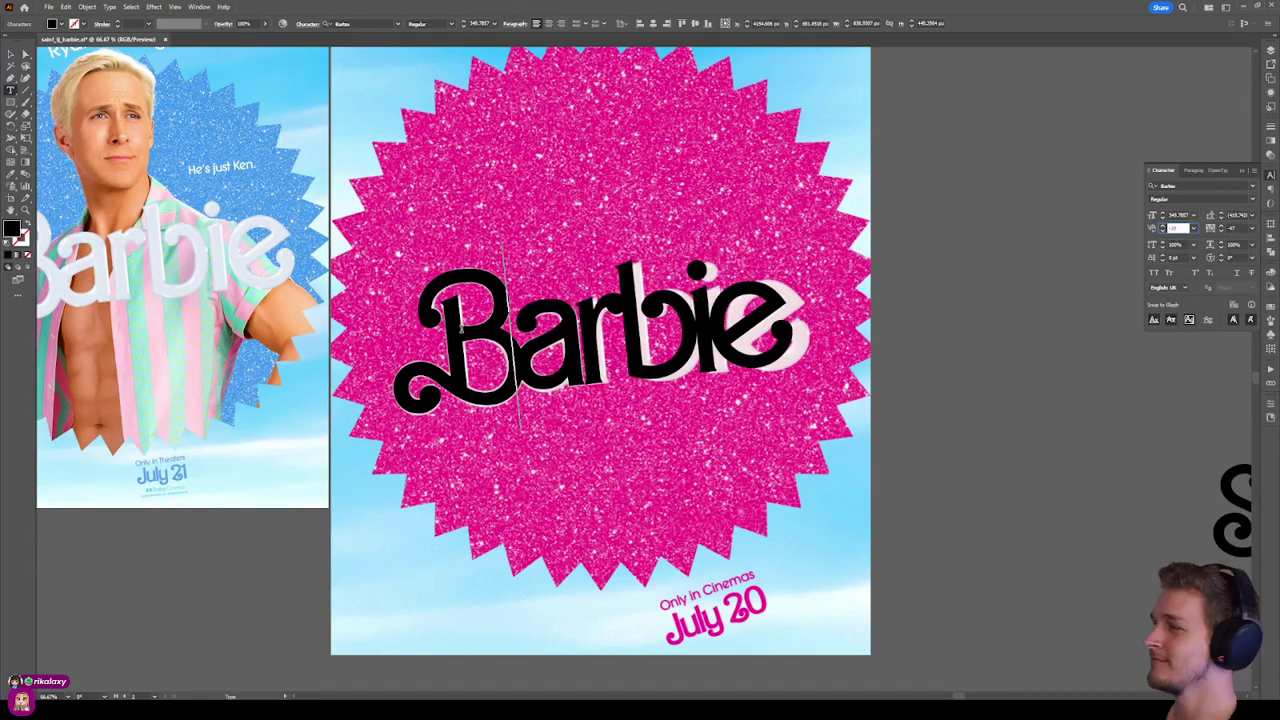
{"action": "key", "text": "shift+Left"}
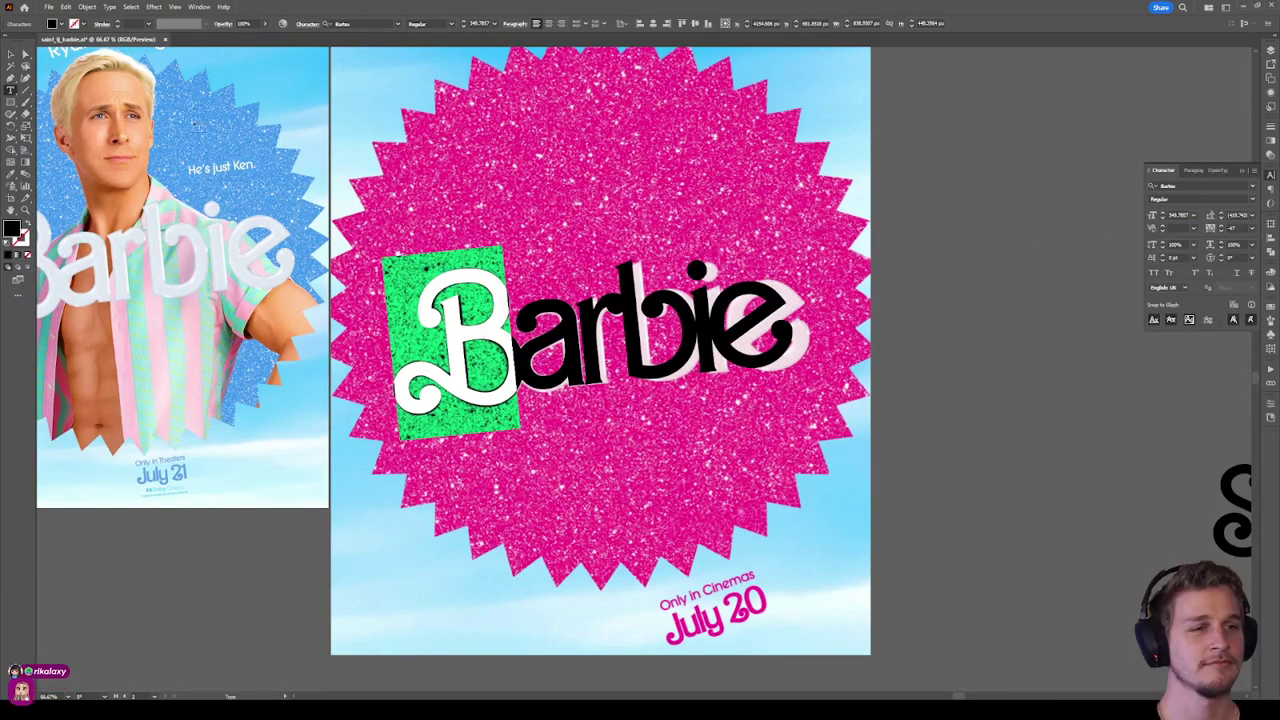
Loosen the kerning between the r and the b in "Barbie", and place the text cursor between the b and the i.
{"action": "left_click", "coordinate": [697, 330]}
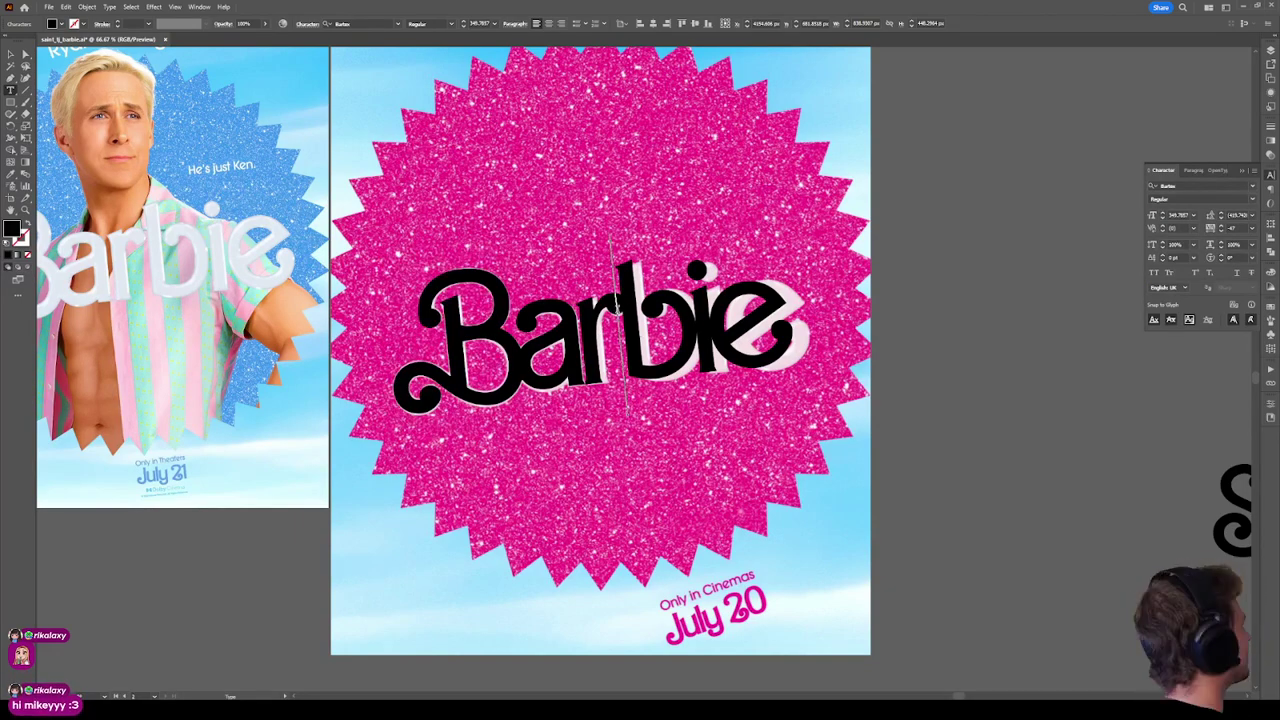
{"action": "left_click", "coordinate": [1185, 228]}
{"action": "key", "text": "Up"}
{"action": "key", "text": "Up"}
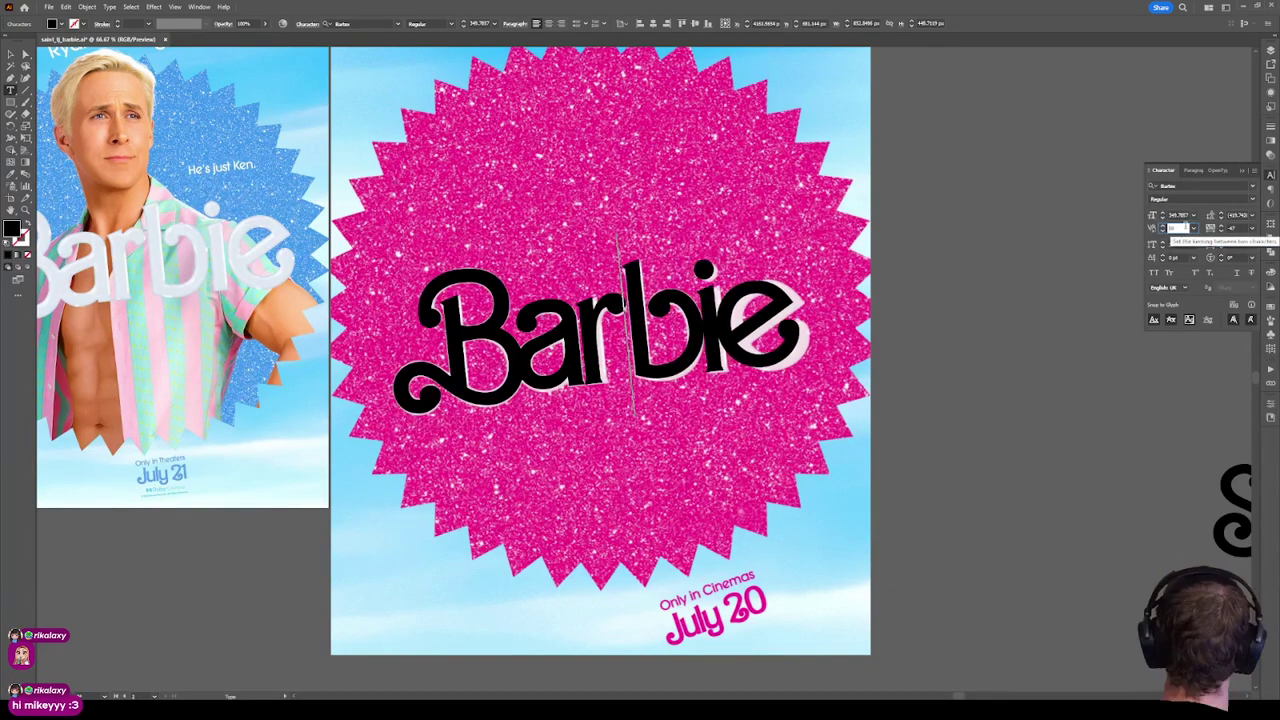
{"action": "left_click", "coordinate": [707, 338]}
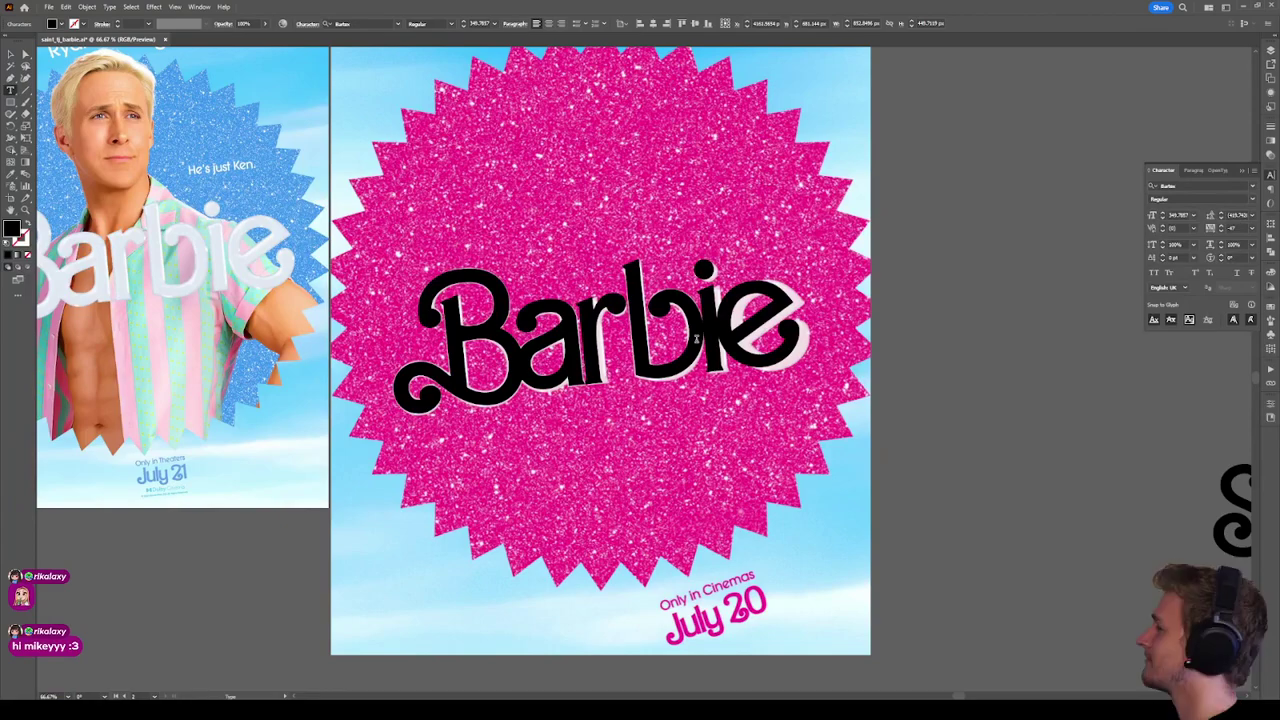
Loosen the kerning between the b and the i in the black "Barbie" text to match the white logo.
{"action": "left_click", "coordinate": [1237, 228]}
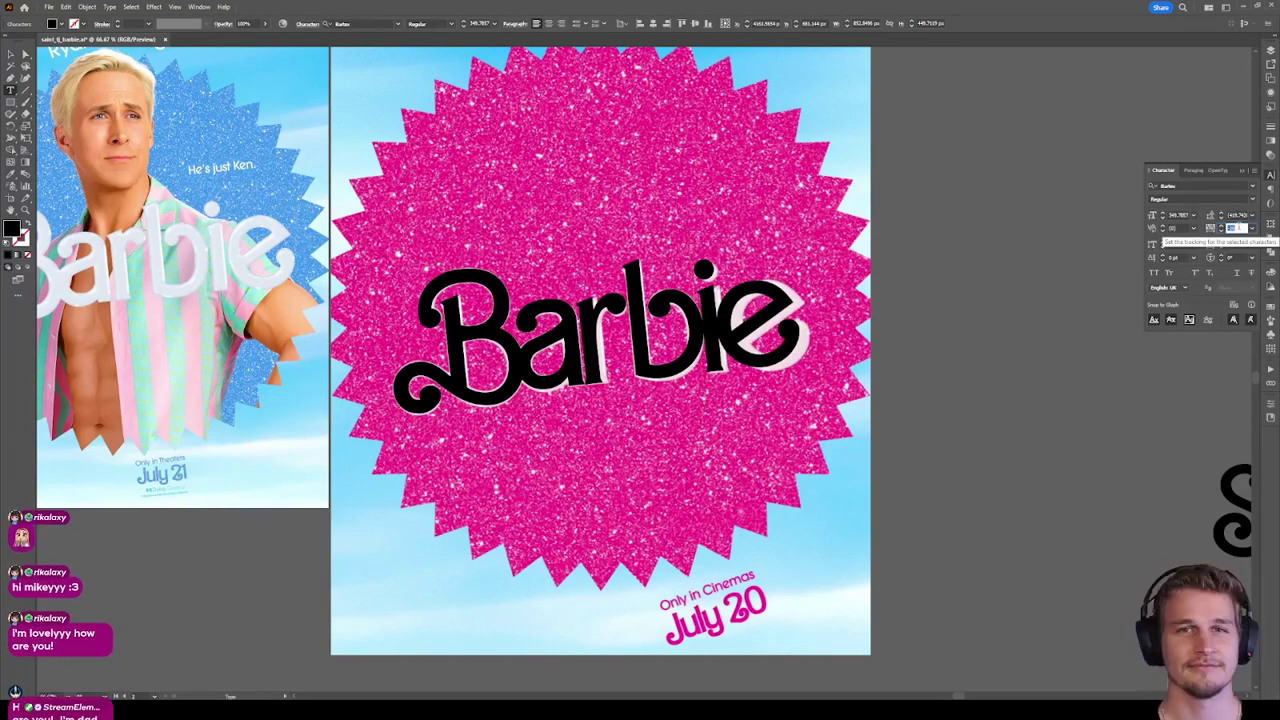
{"action": "left_click", "coordinate": [1178, 228]}
{"action": "key", "text": "Up"}
{"action": "key", "text": "Up"}
{"action": "key", "text": "Up"}
{"action": "key", "text": "Up"}
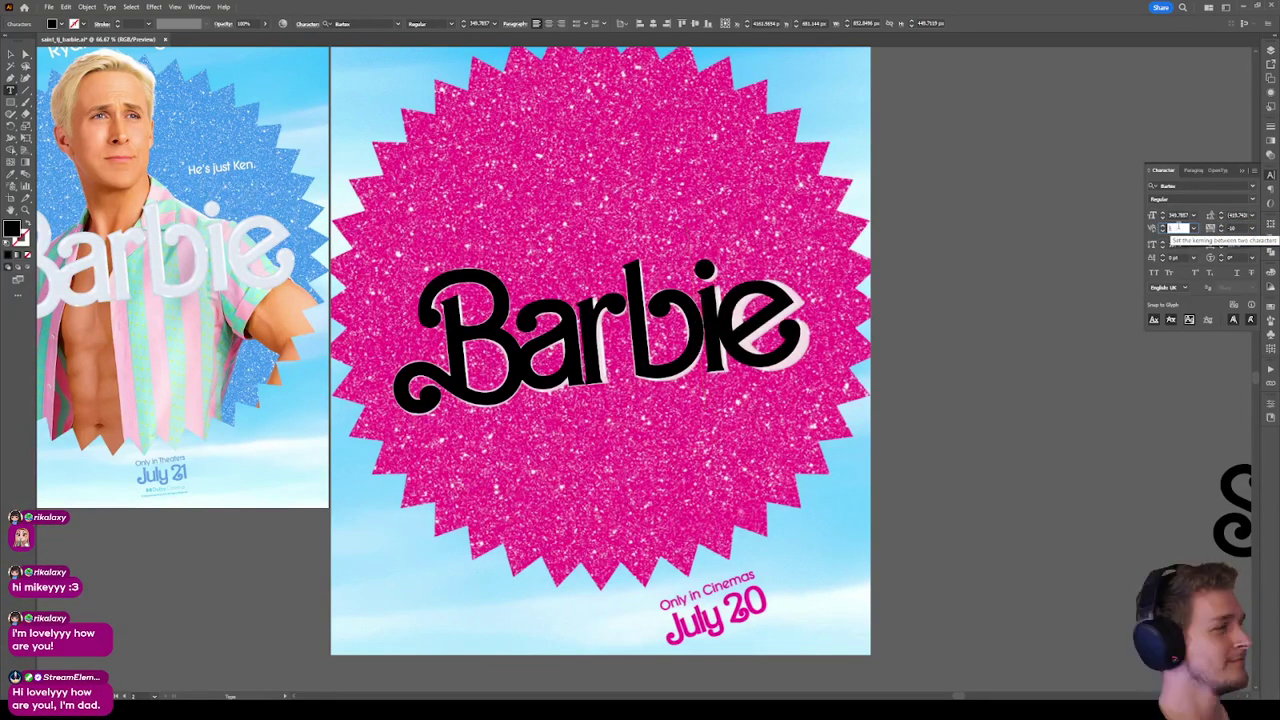
{"action": "key", "text": "Up"}
{"action": "key", "text": "Up"}
{"action": "key", "text": "Up"}
{"action": "key", "text": "Up"}
{"action": "key", "text": "Up"}
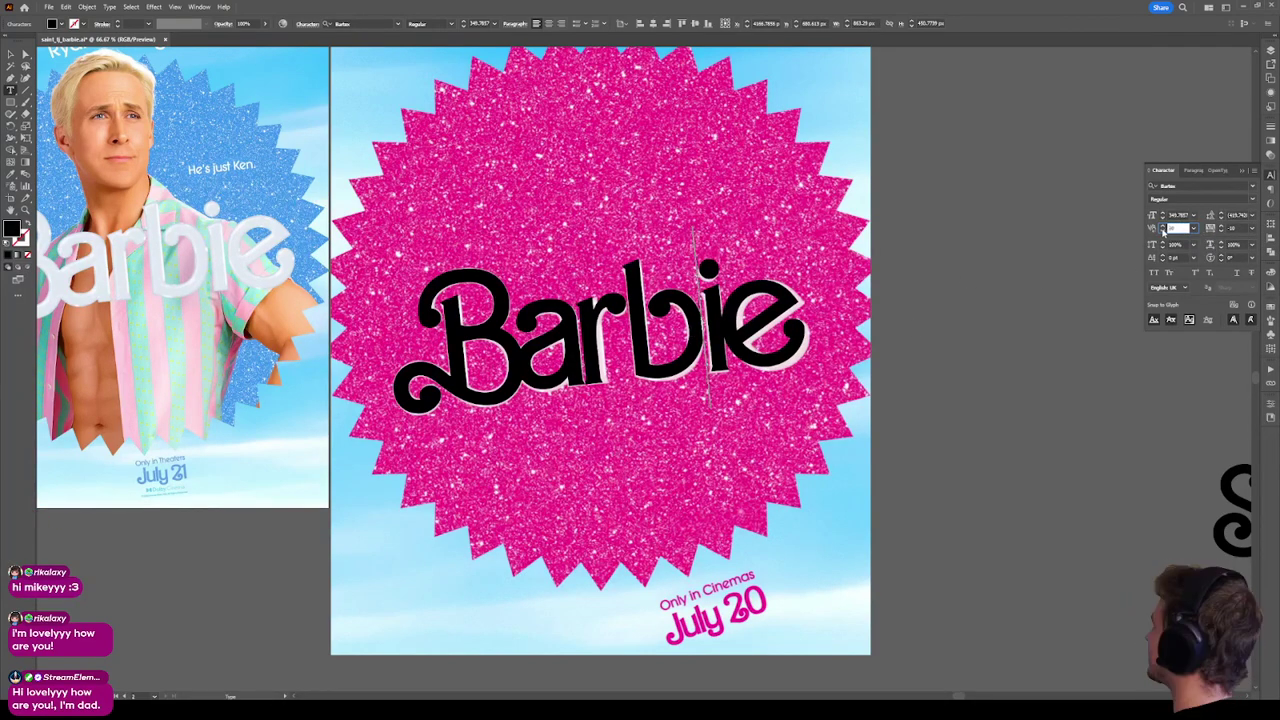
{"action": "key", "text": "Down"}
{"action": "key", "text": "Down"}
{"action": "key", "text": "Down"}
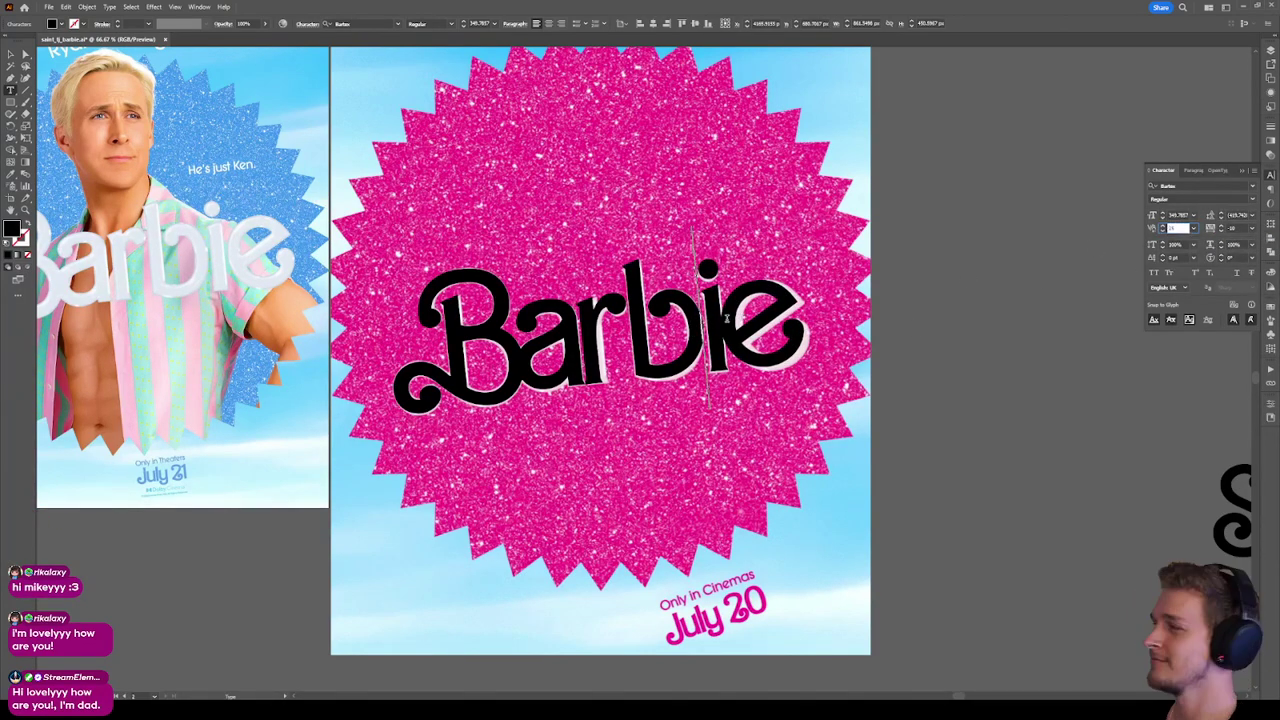
Loosen the kerning between the i and the e in the black "Barbie" text so the e covers the logo's e.
{"action": "left_click", "coordinate": [727, 318]}
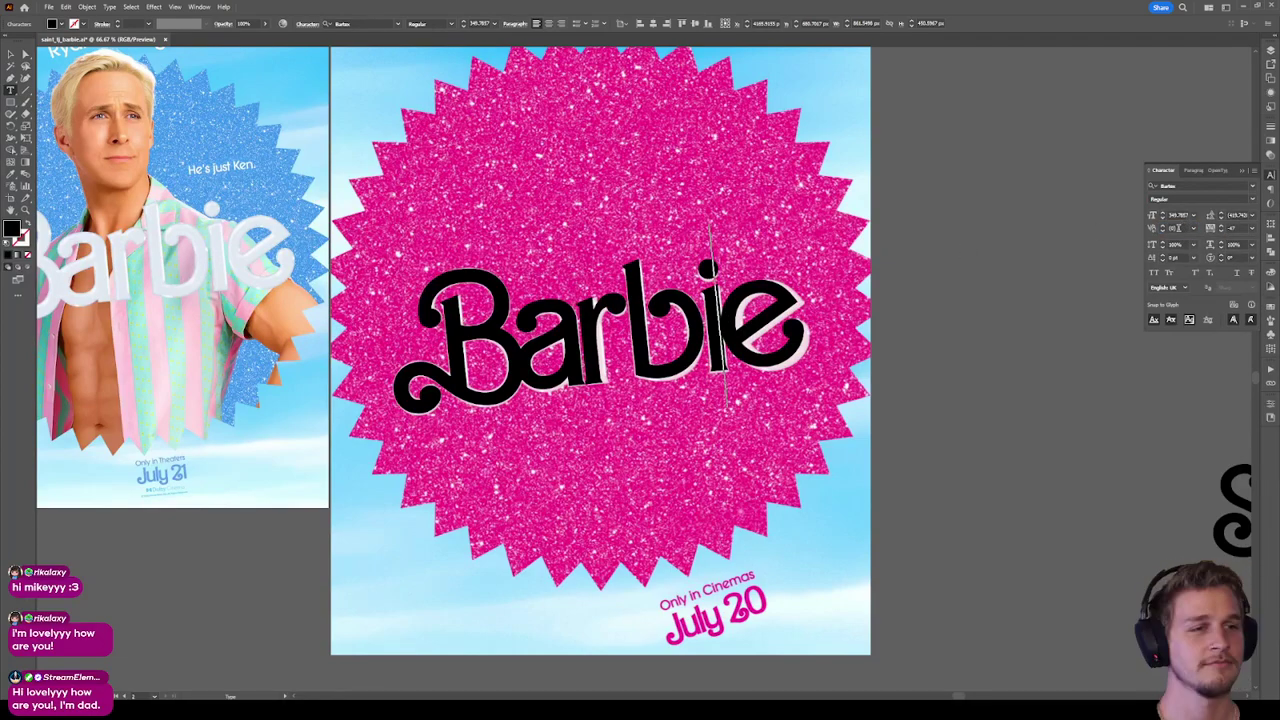
{"action": "left_click", "coordinate": [1177, 228]}
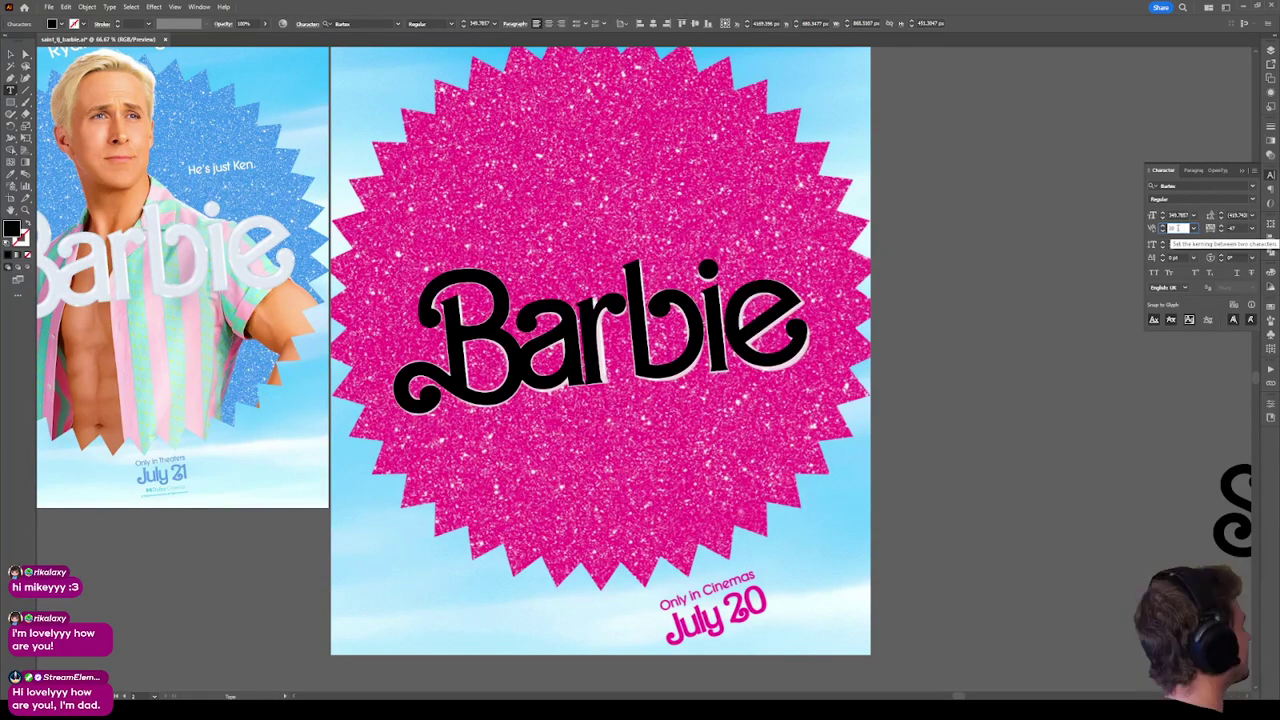
{"action": "key", "text": "Up"}
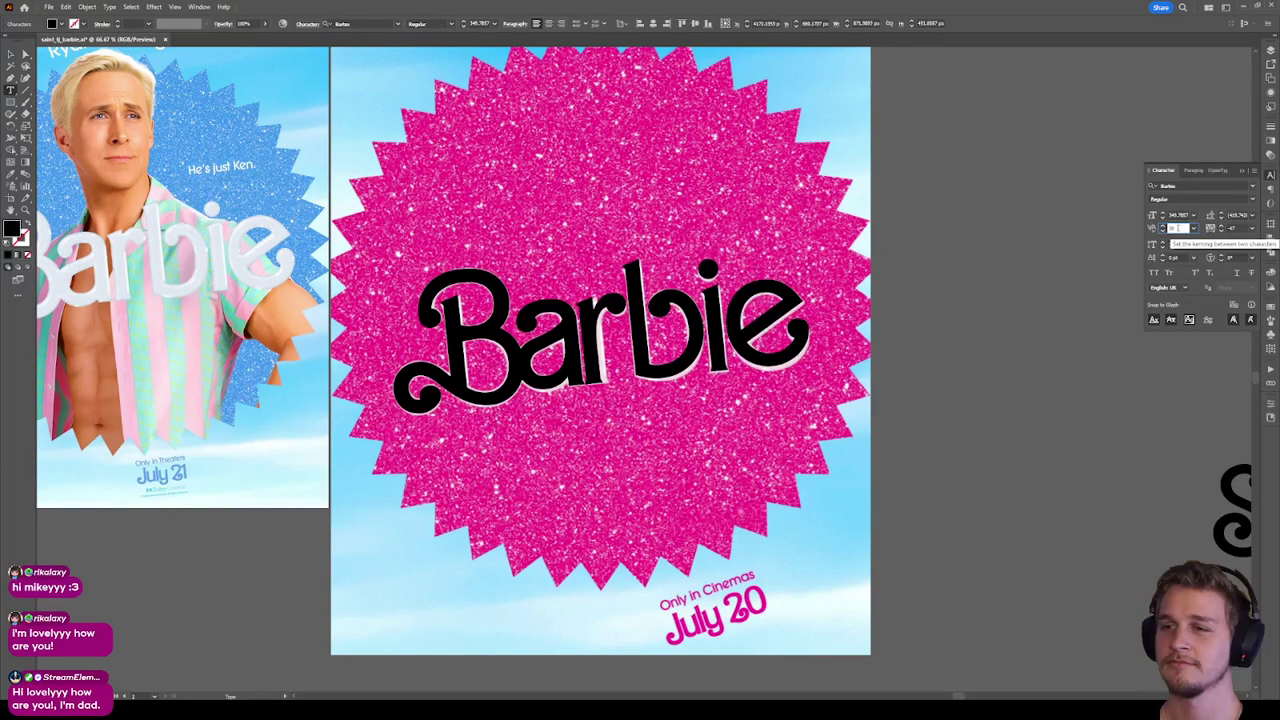
Slightly loosen the kerning between the a and the r in "Barbie", finish text editing and check the match with the logo.
{"action": "left_click", "coordinate": [578, 330]}
{"action": "key", "text": "alt+Right"}
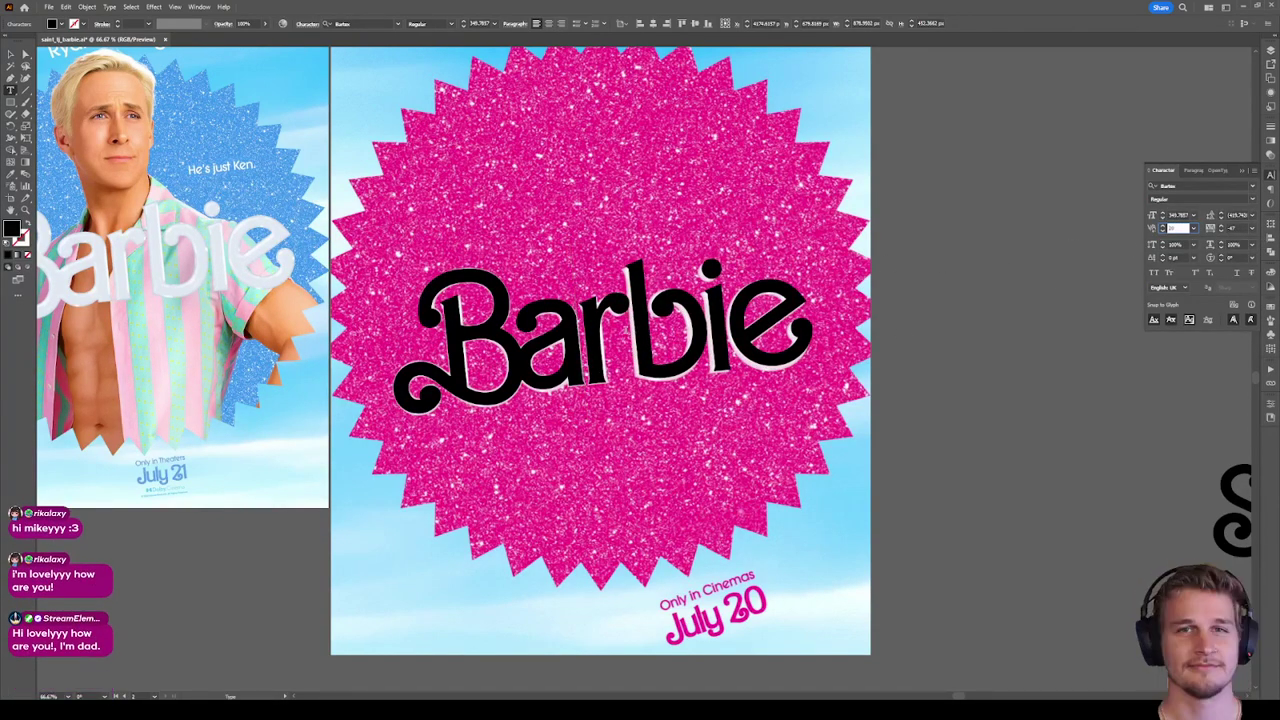
{"action": "key", "text": "alt+Left"}
{"action": "key", "text": "alt+Left"}
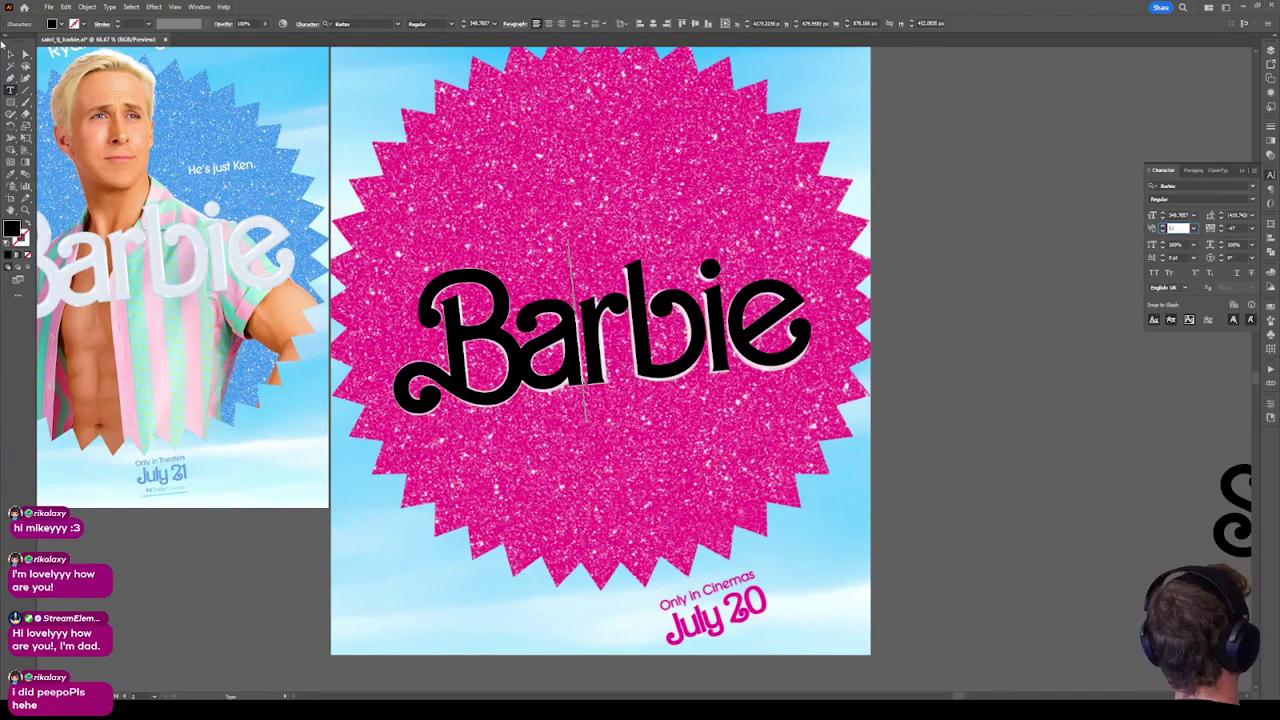
{"action": "key", "text": "Escape"}
{"action": "left_click", "coordinate": [918, 366]}
{"action": "scroll", "coordinate": [890, 356], "scroll_direction": "down", "scroll_amount": 3}
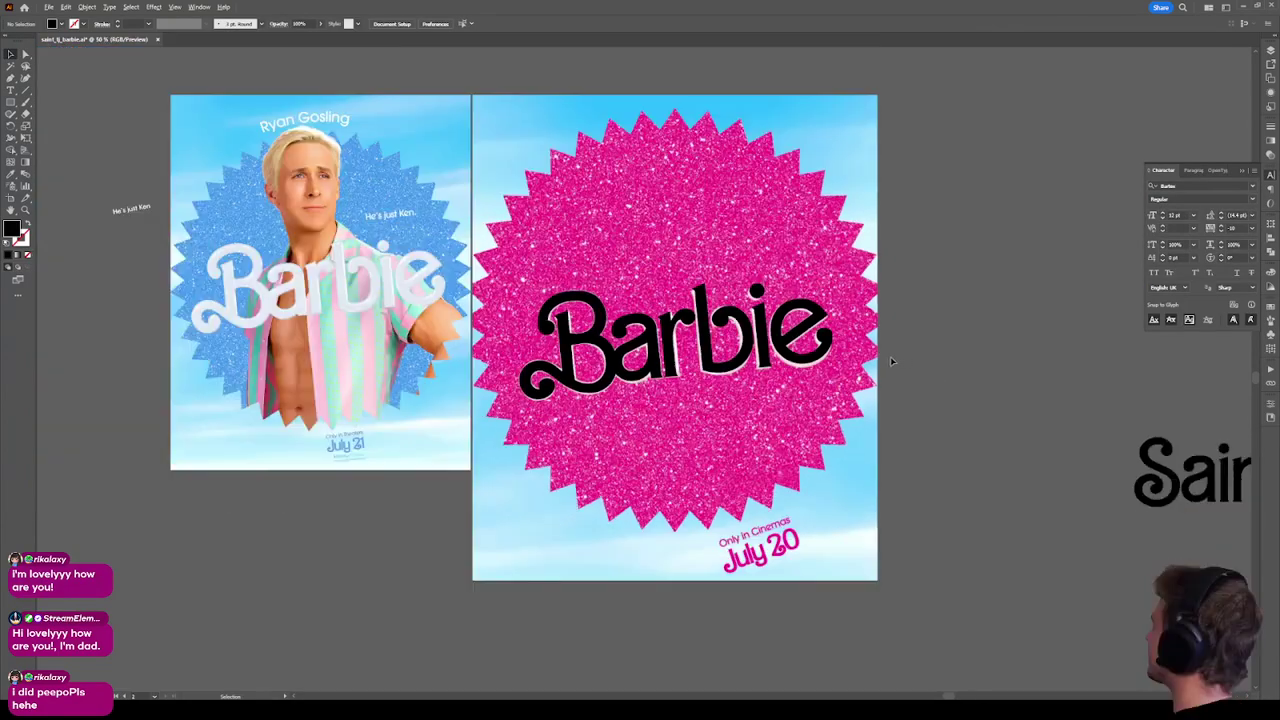
{"action": "scroll", "coordinate": [870, 352], "scroll_direction": "up", "scroll_amount": 2}
{"action": "scroll", "coordinate": [857, 350], "scroll_direction": "up", "scroll_amount": 1}
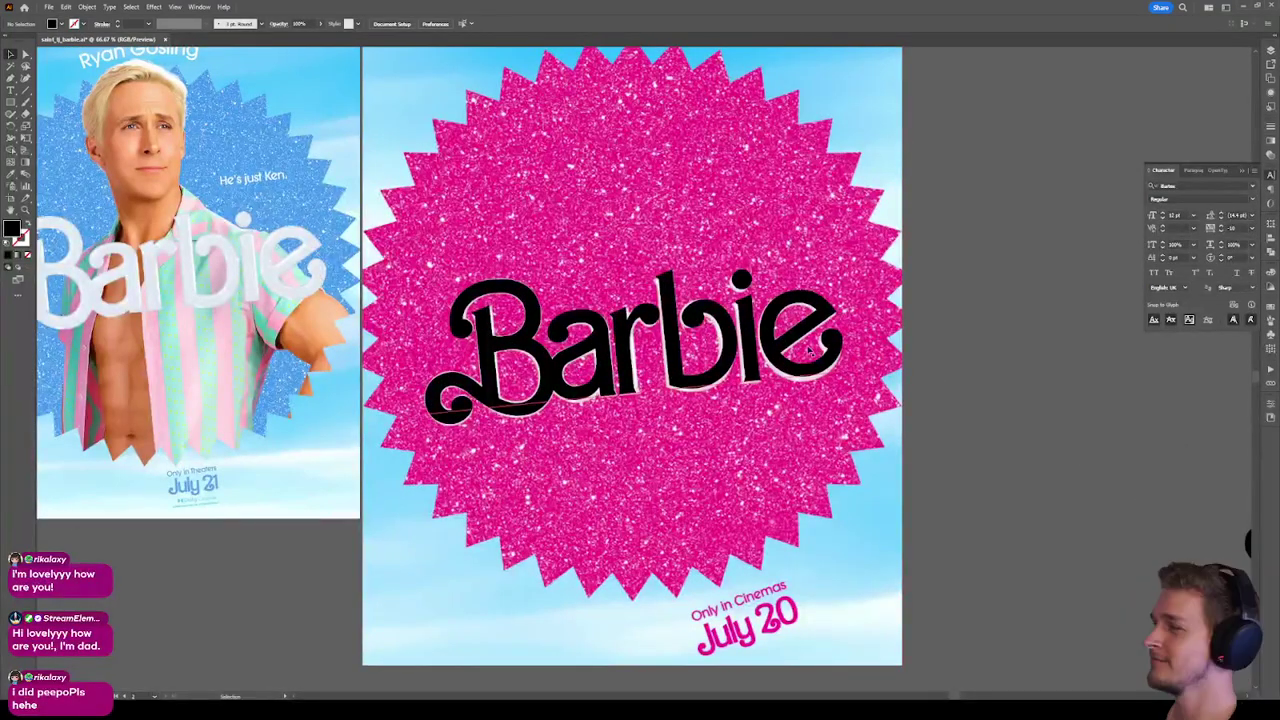
Duplicate the black "Barbie" text and place the copy on the empty area below the pink poster.
{"action": "left_click_drag", "start_coordinate": [735, 340], "coordinate": [748, 522]}
{"action": "key", "text": "ctrl+z"}
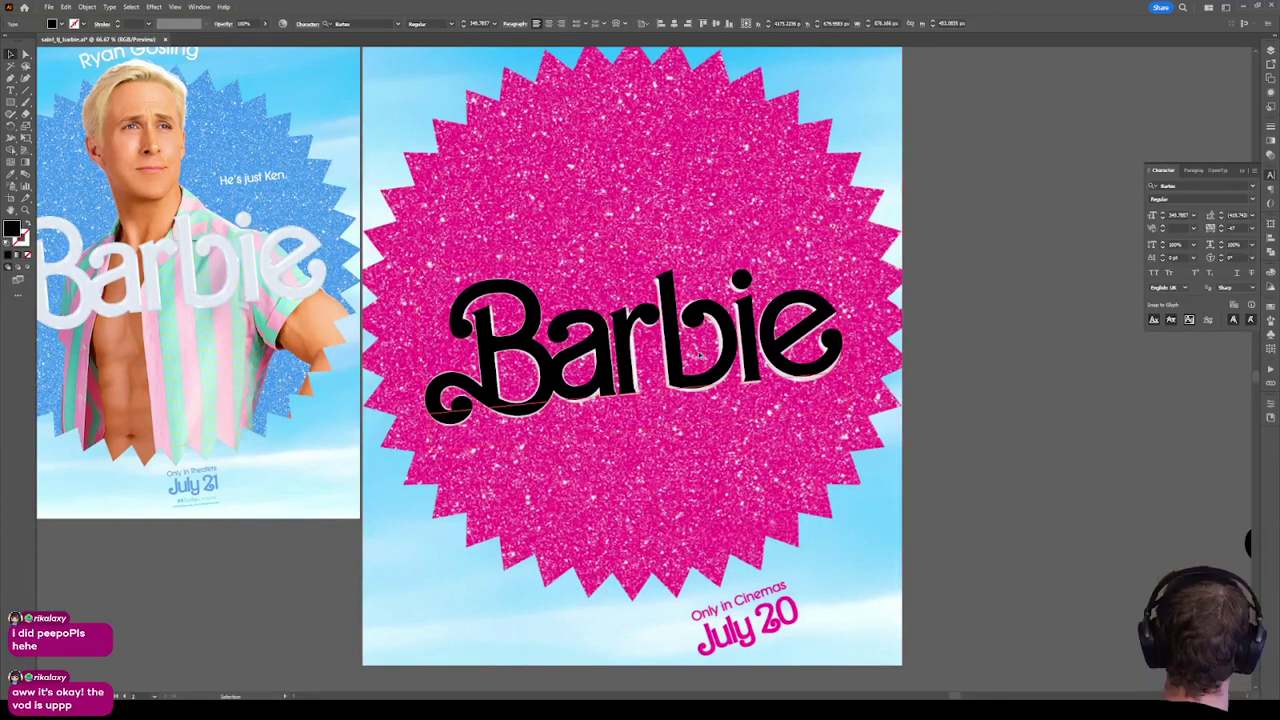
{"action": "scroll", "coordinate": [698, 355], "scroll_direction": "down", "scroll_amount": 1}
{"action": "left_click_drag", "start_coordinate": [733, 319], "coordinate": [733, 612]}
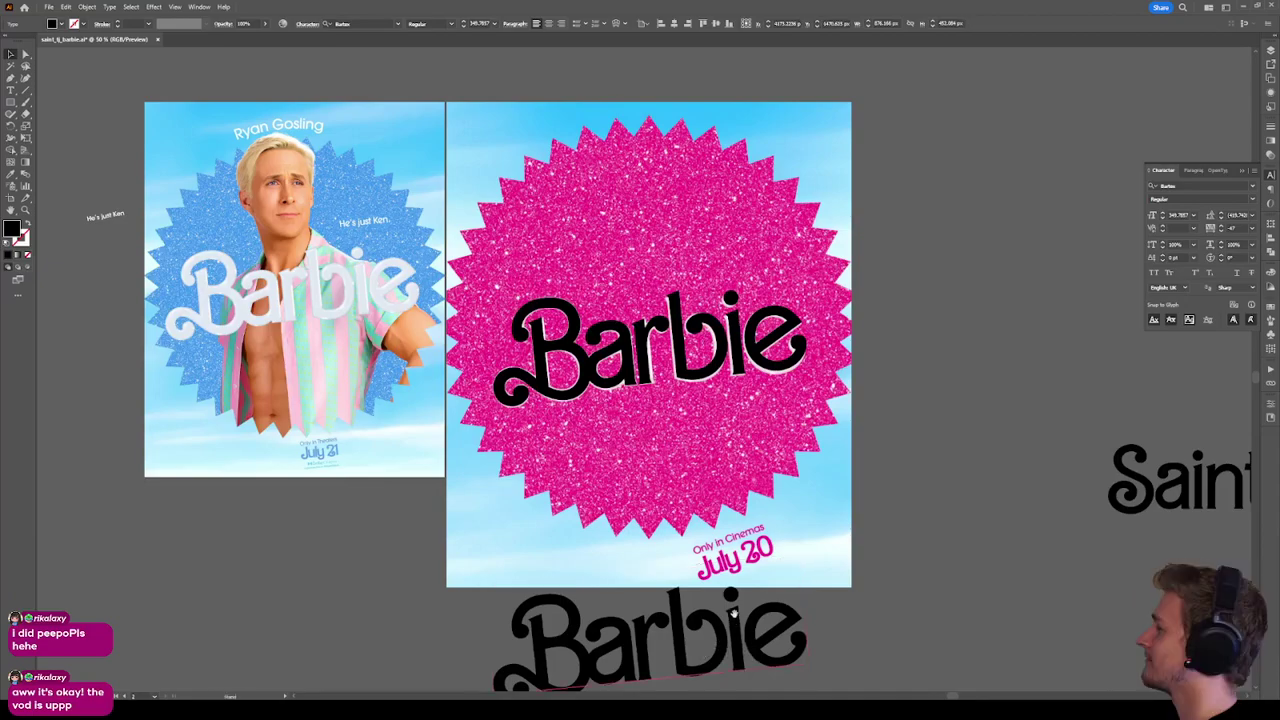
{"action": "scroll", "coordinate": [733, 612], "scroll_direction": "down", "scroll_amount": 3}
{"action": "left_click_drag", "start_coordinate": [730, 492], "coordinate": [742, 530]}
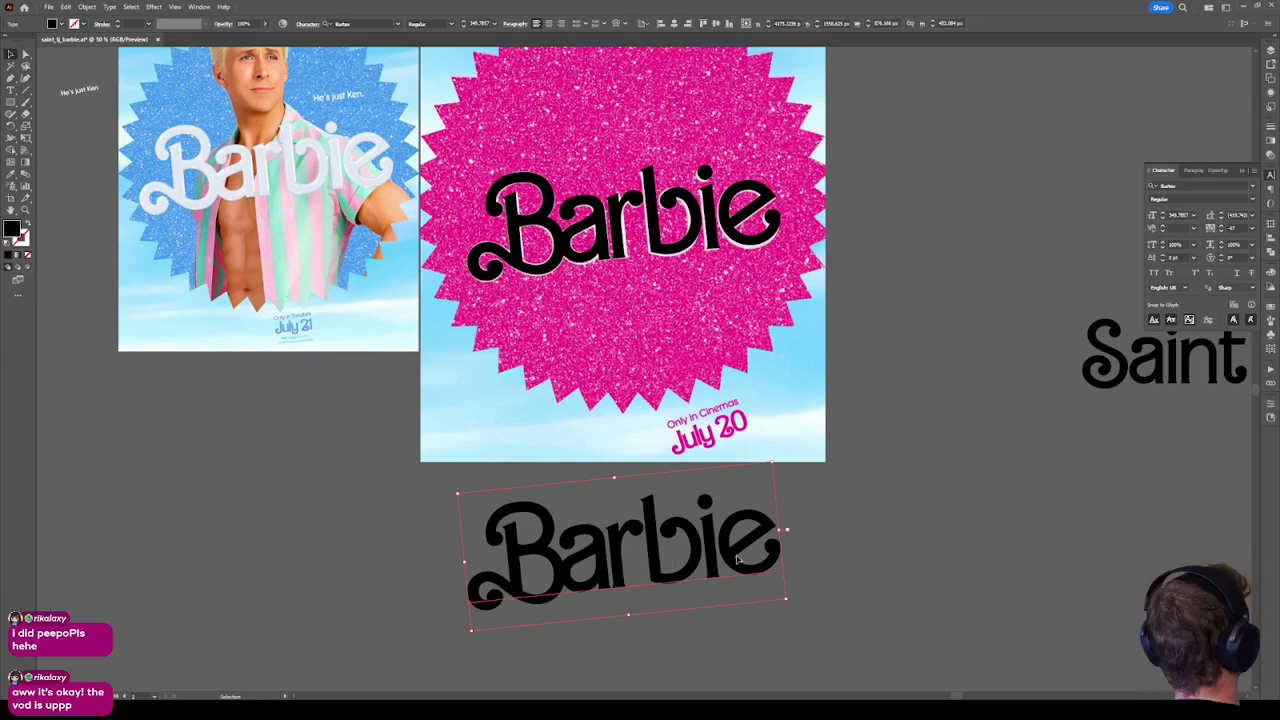
Change the wording of the copied "Barbie" text below the poster to "Saint TJ".
{"action": "key", "text": "t"}
{"action": "left_click_drag", "start_coordinate": [769, 529], "coordinate": [431, 545]}
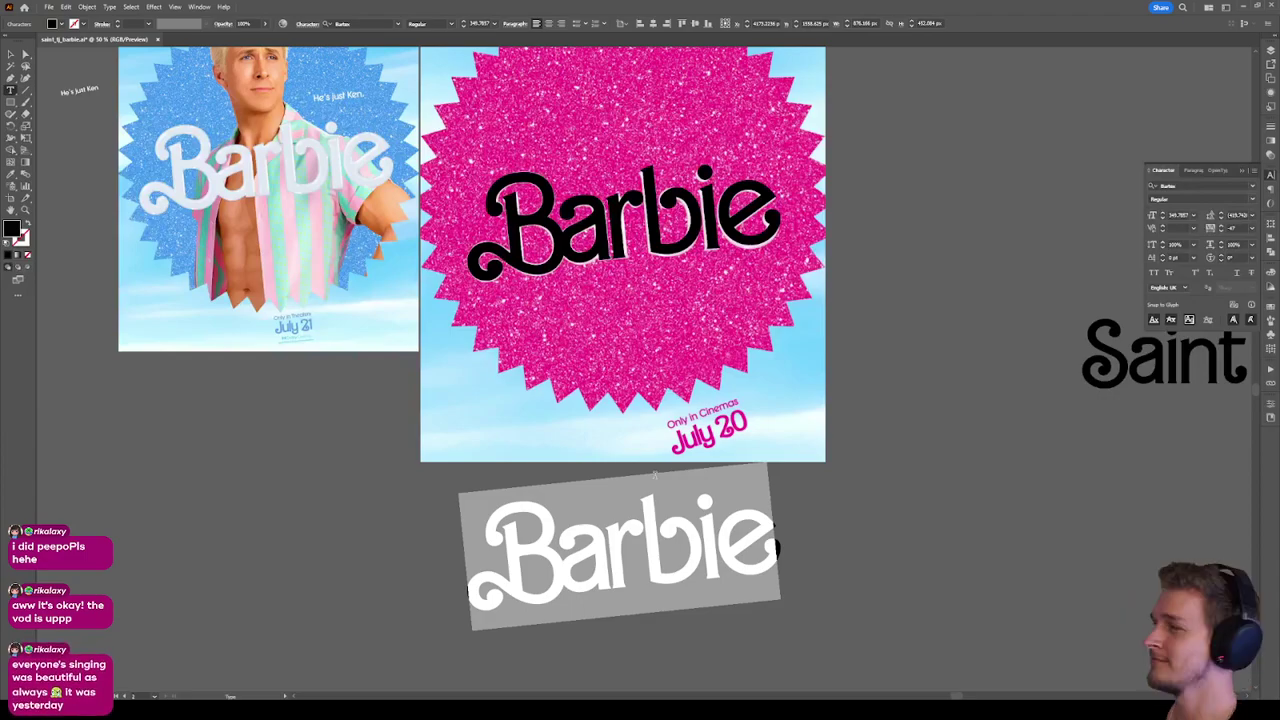
{"action": "left_click", "coordinate": [584, 562]}
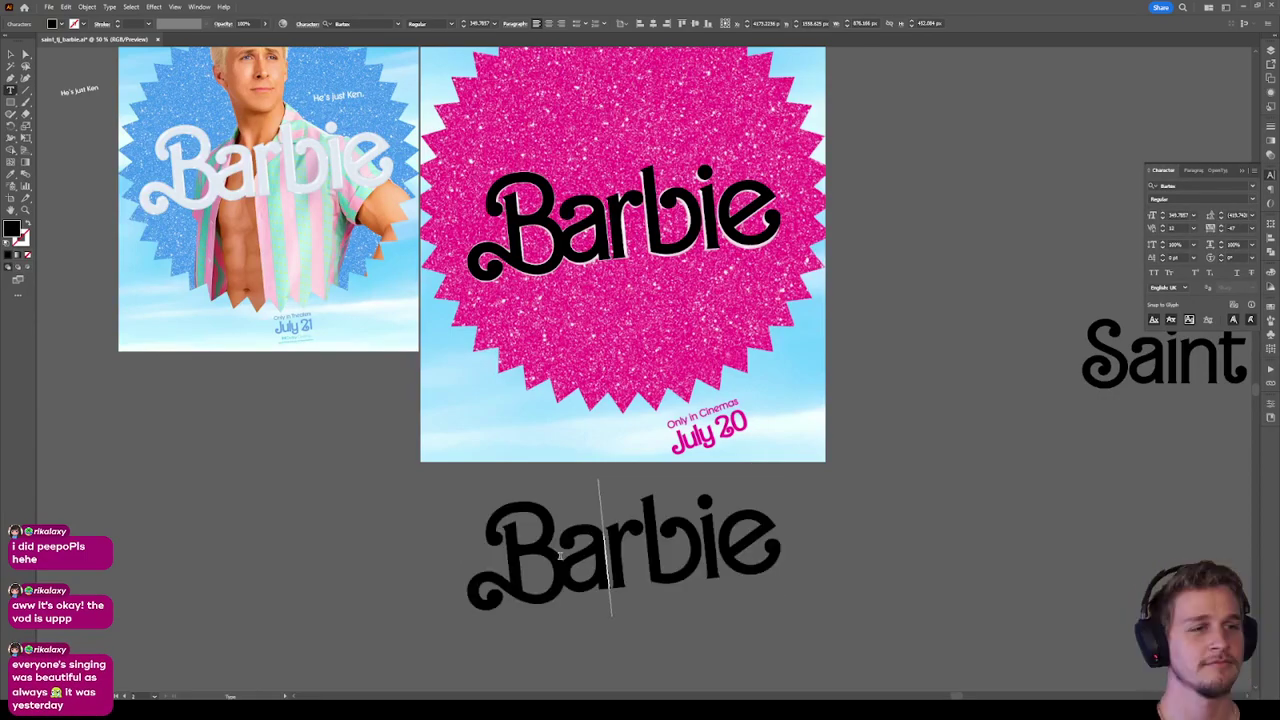
{"action": "left_click_drag", "start_coordinate": [561, 555], "coordinate": [468, 558]}
{"action": "type", "text": "S"}
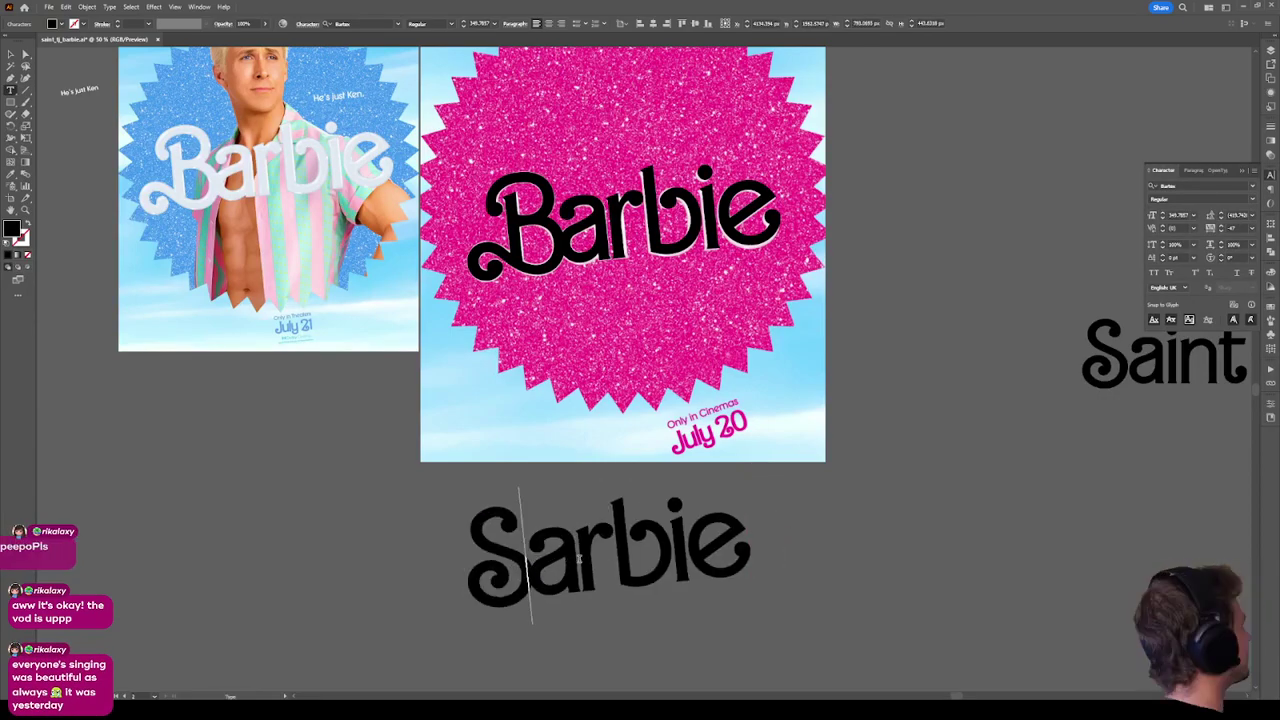
{"action": "left_click", "coordinate": [581, 558]}
{"action": "type", "text": "i"}
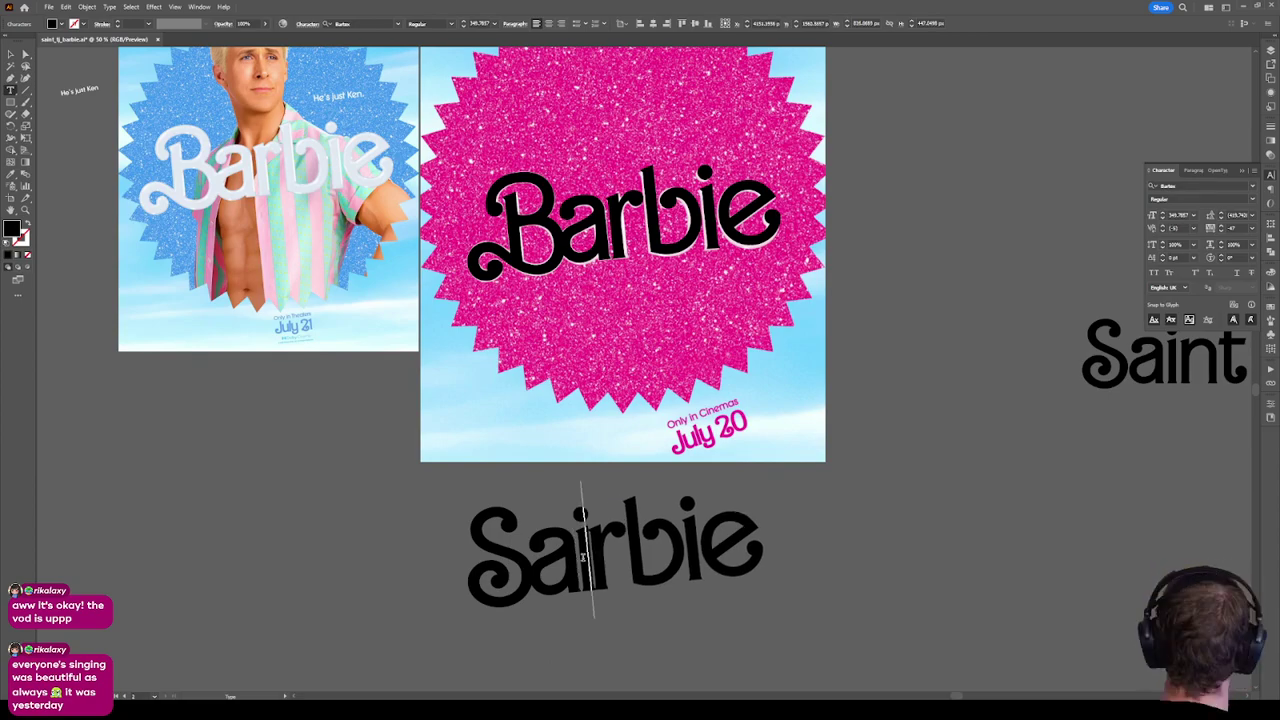
{"action": "key", "text": "Delete"}
{"action": "type", "text": "n"}
{"action": "type", "text": "t"}
{"action": "key", "text": "Delete"}
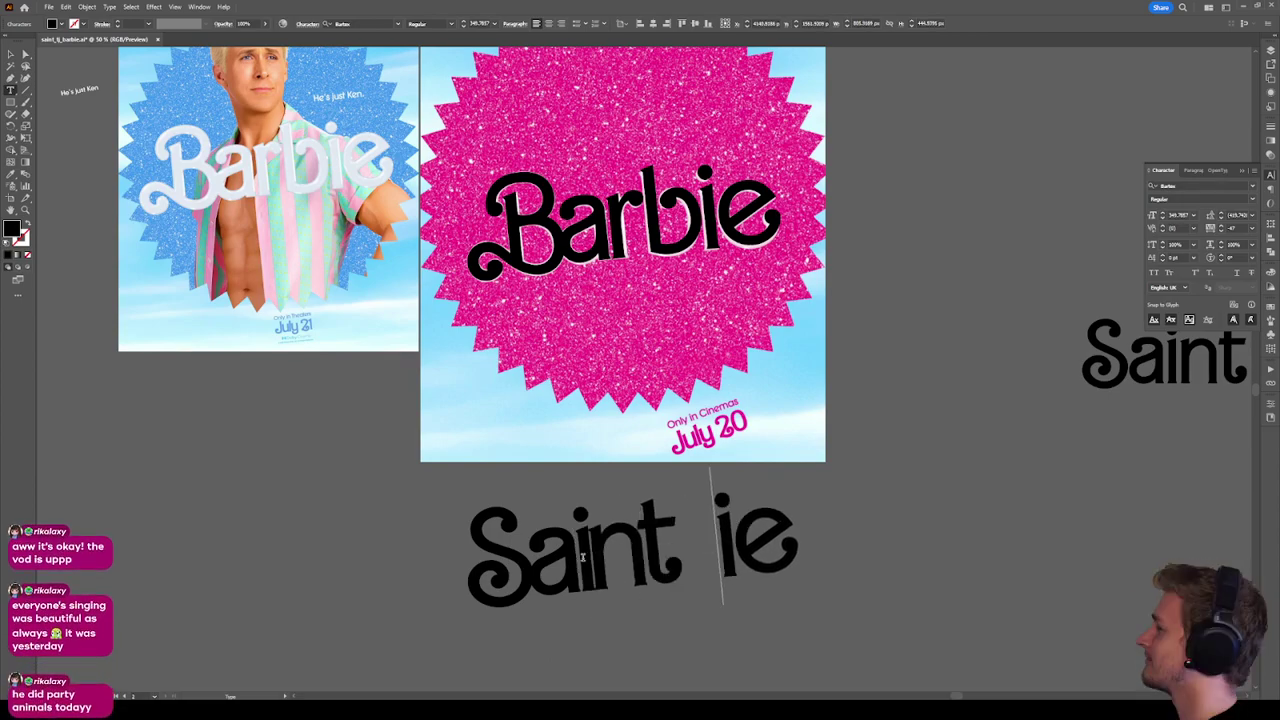
{"action": "key", "text": "Delete"}
{"action": "key", "text": "Delete"}
{"action": "type", "text": "TJ"}
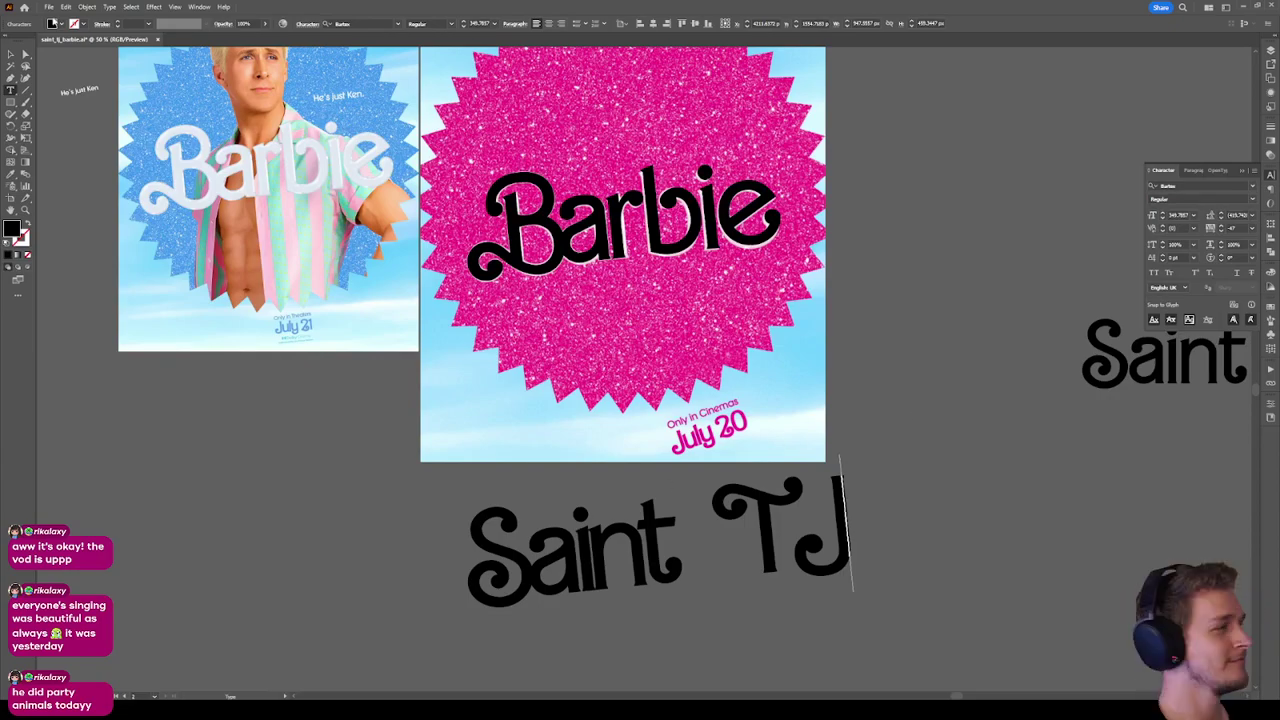
{"action": "key", "text": "Escape"}
Tighten the kerning between the T and the J in "Saint TJ", keeping the tracking at -47.
{"action": "left_click", "coordinate": [804, 538], "text": "ctrl"}
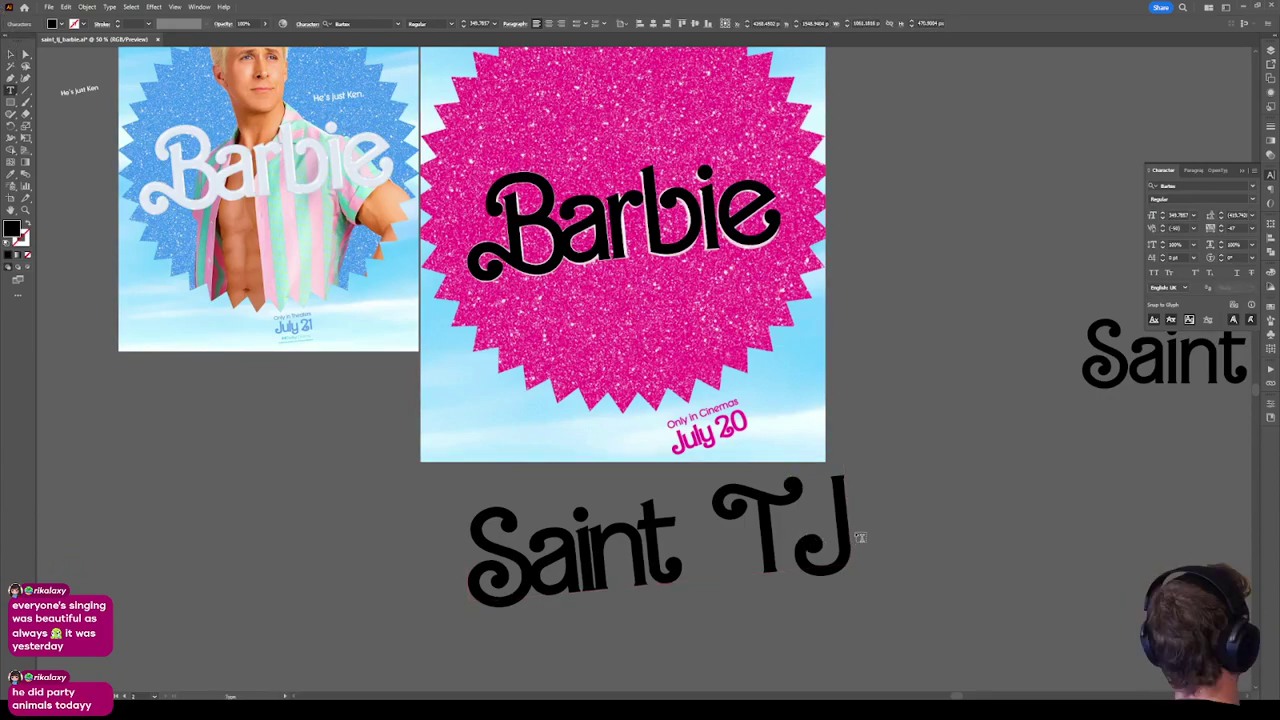
{"action": "left_click", "coordinate": [1217, 230]}
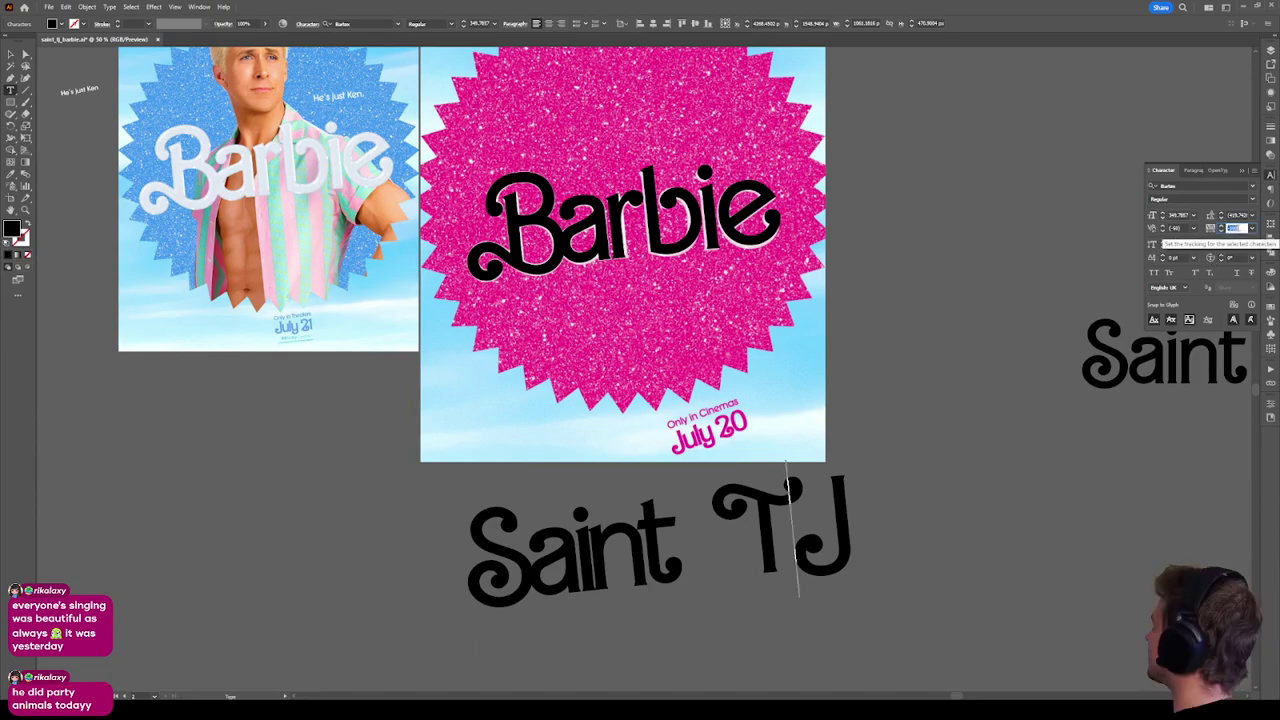
{"action": "type", "text": "-47"}
{"action": "key", "text": "Return"}
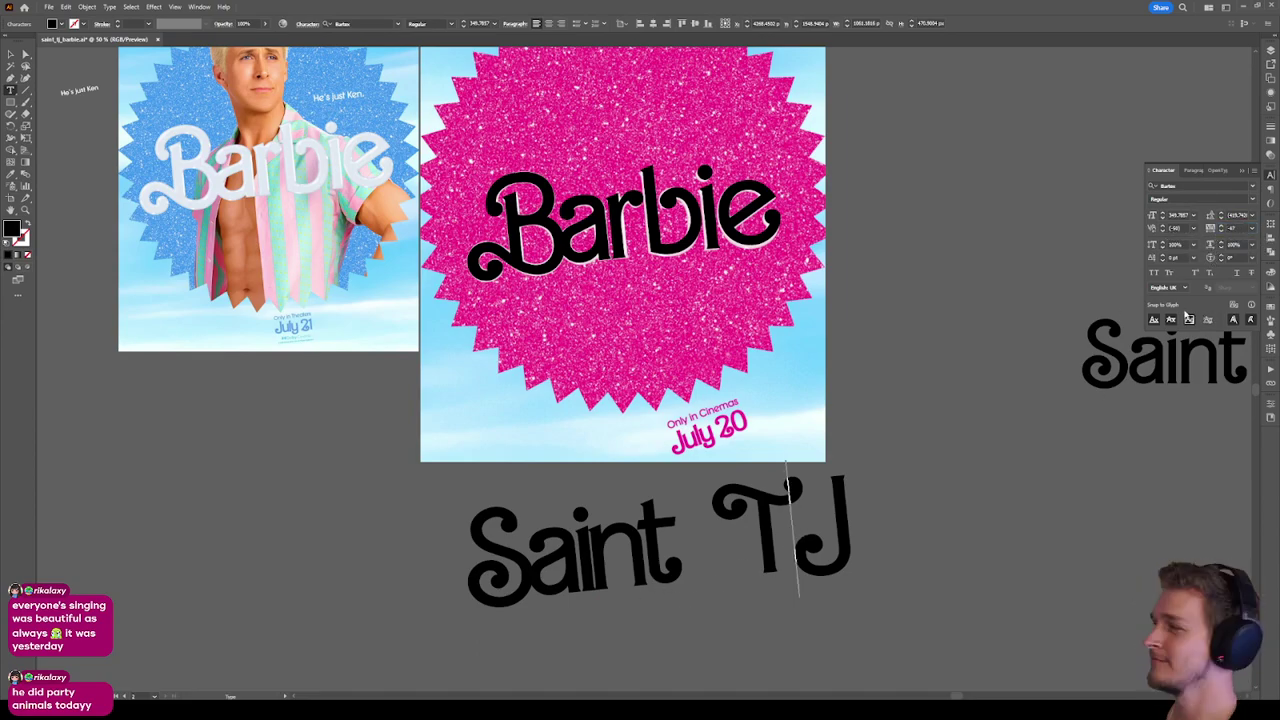
{"action": "left_click", "coordinate": [1176, 228]}
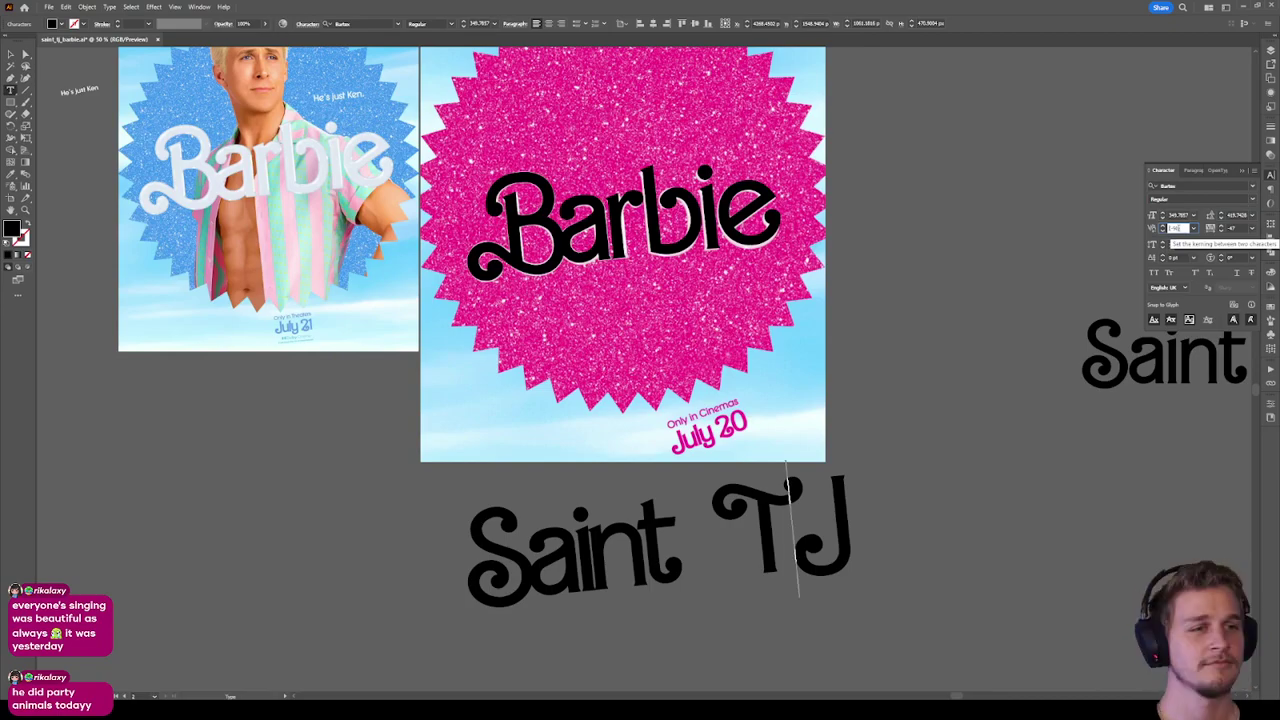
{"action": "key", "text": "Down"}
{"action": "key", "text": "Down"}
{"action": "key", "text": "Down"}
{"action": "key", "text": "Down"}
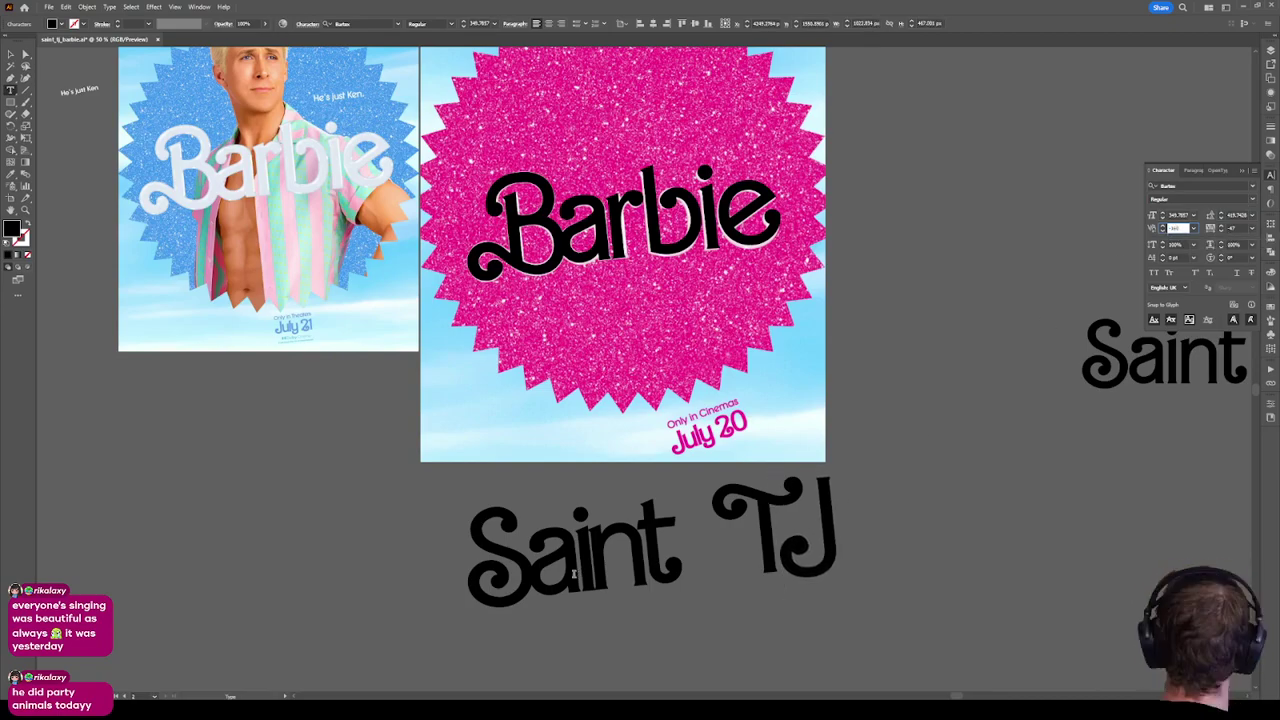
Loosen the kerning between the i and the n in "Saint" so the two letters no longer overlap.
{"action": "left_click", "coordinate": [592, 556]}
{"action": "scroll", "coordinate": [592, 556], "scroll_direction": "up", "scroll_amount": 2}
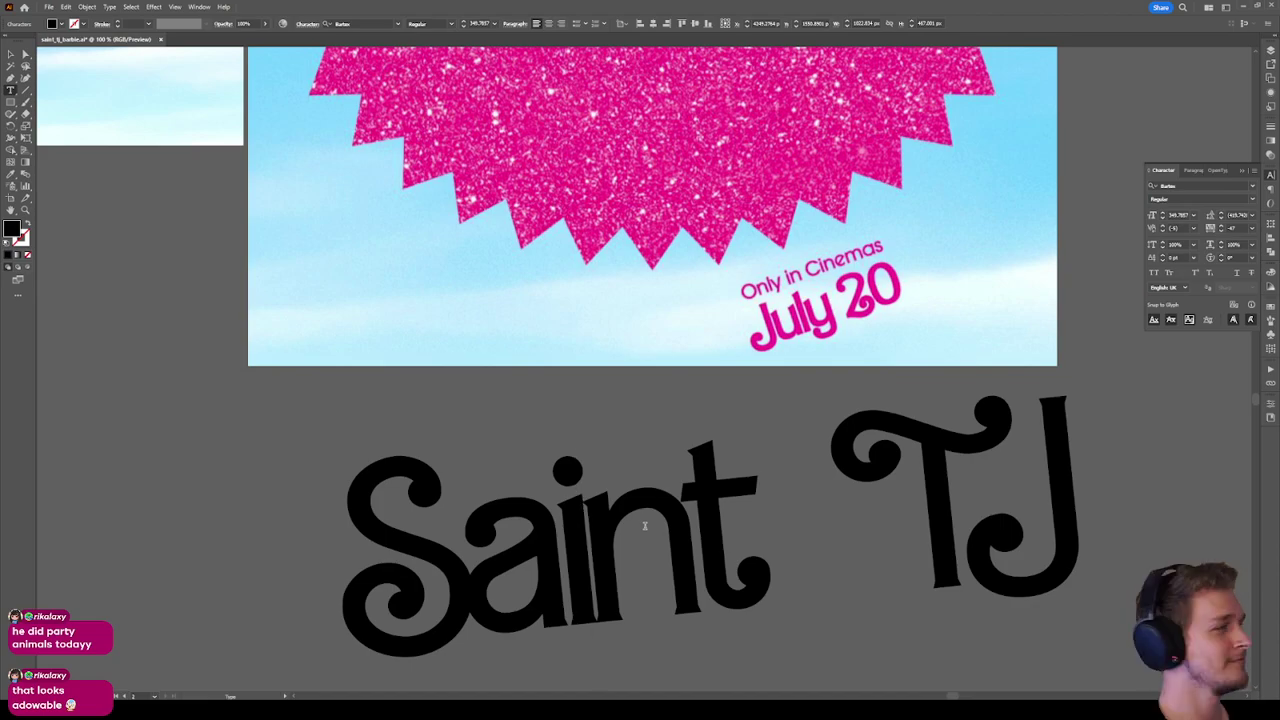
{"action": "left_click", "coordinate": [1175, 228]}
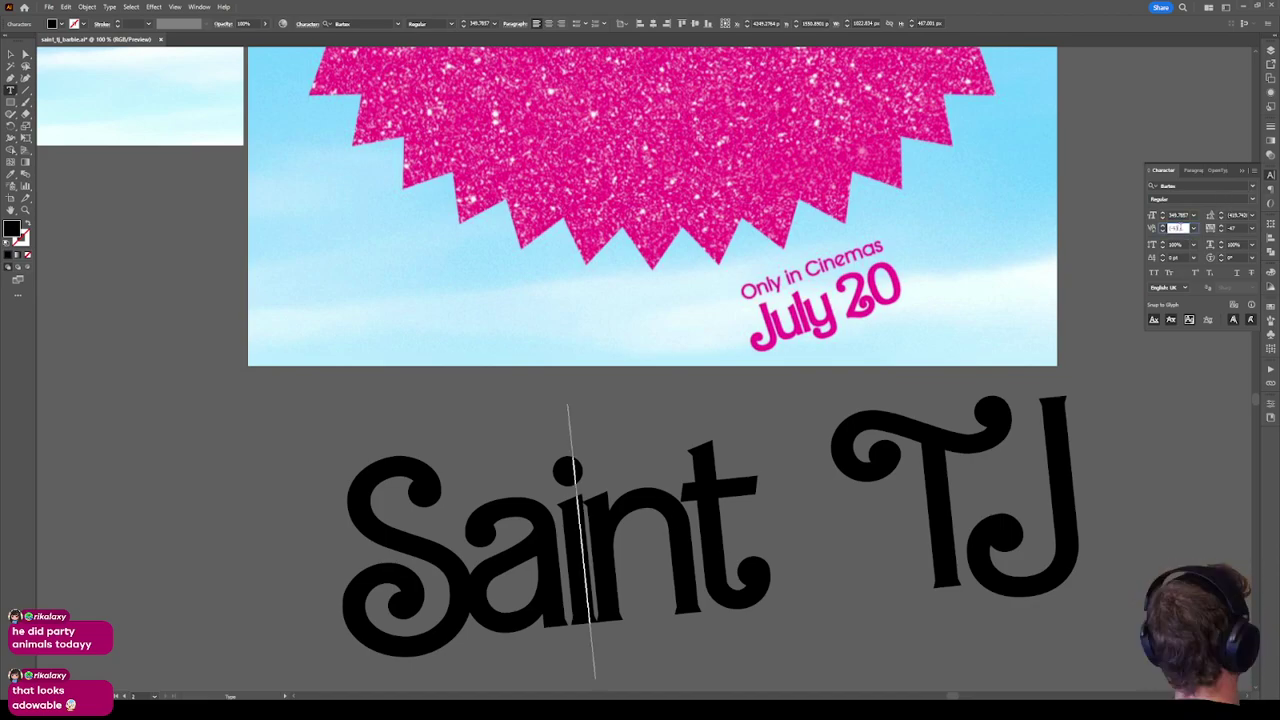
{"action": "key", "text": "Up"}
{"action": "key", "text": "Down"}
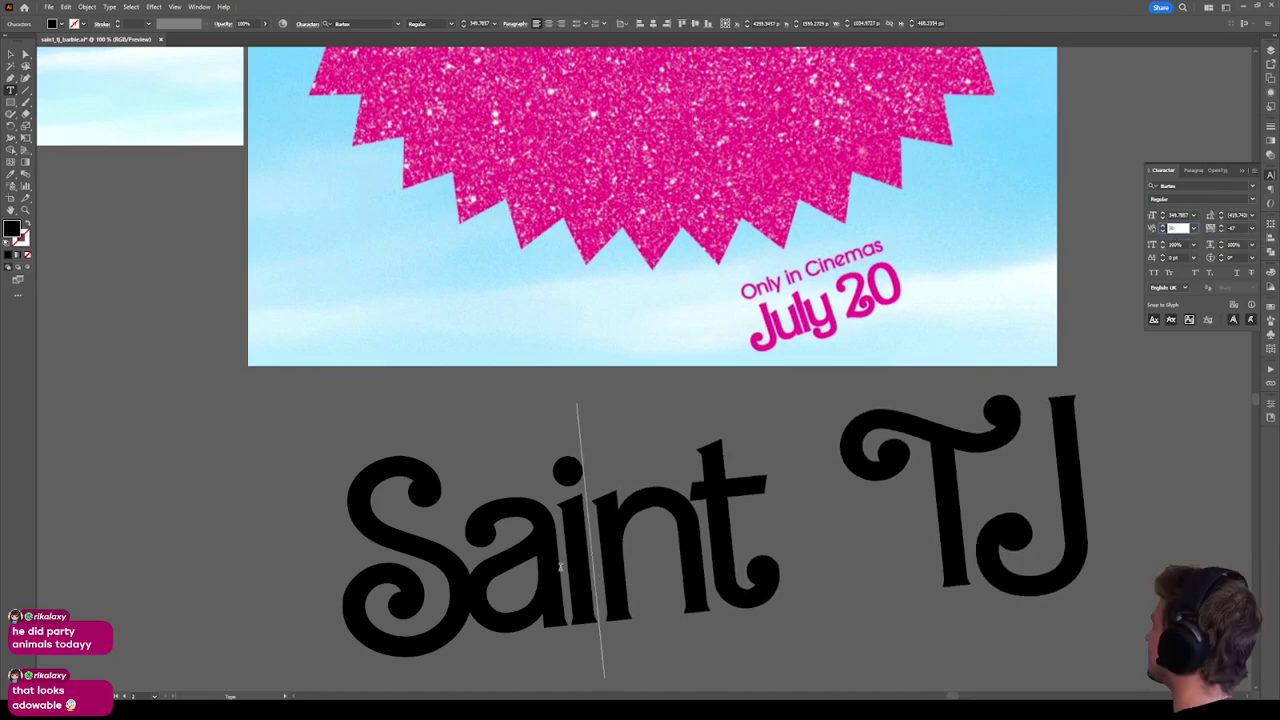
Slightly loosen the kerning between the a and the i in "Saint".
{"action": "key", "text": "Left"}
{"action": "left_click", "coordinate": [1175, 228]}
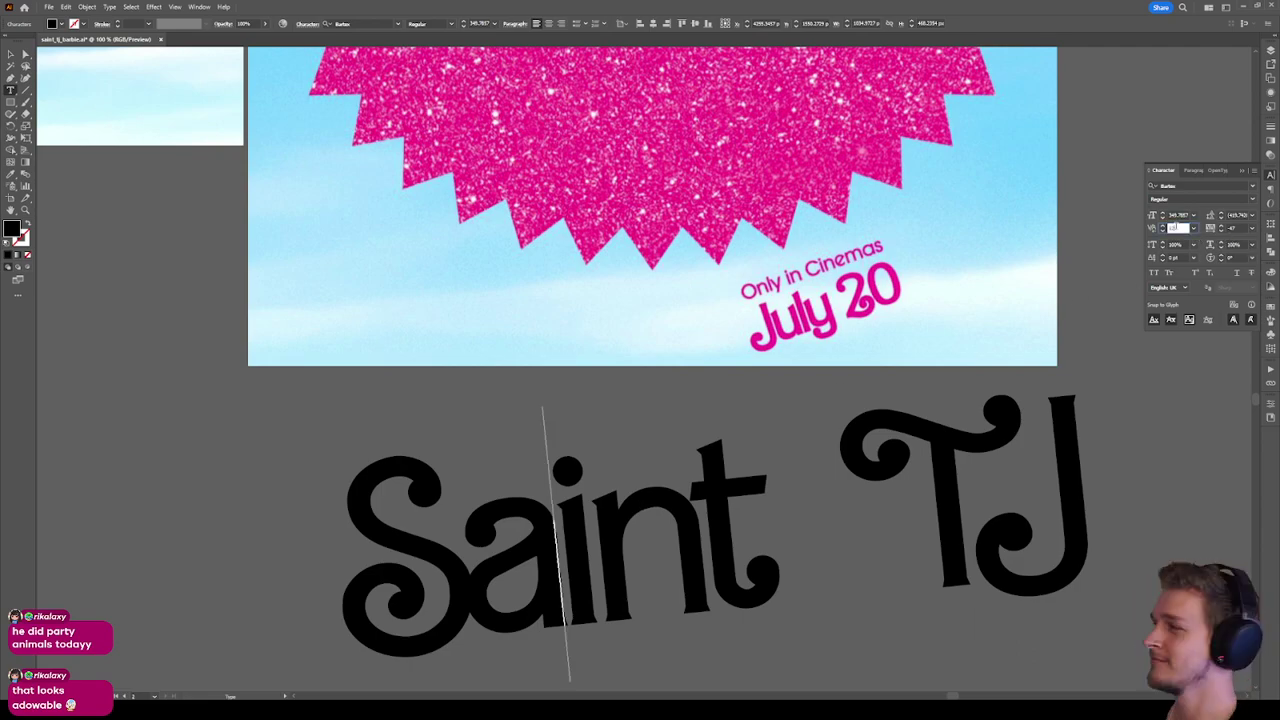
{"action": "key", "text": "Up"}
{"action": "key", "text": "Up"}
{"action": "key", "text": "Up"}
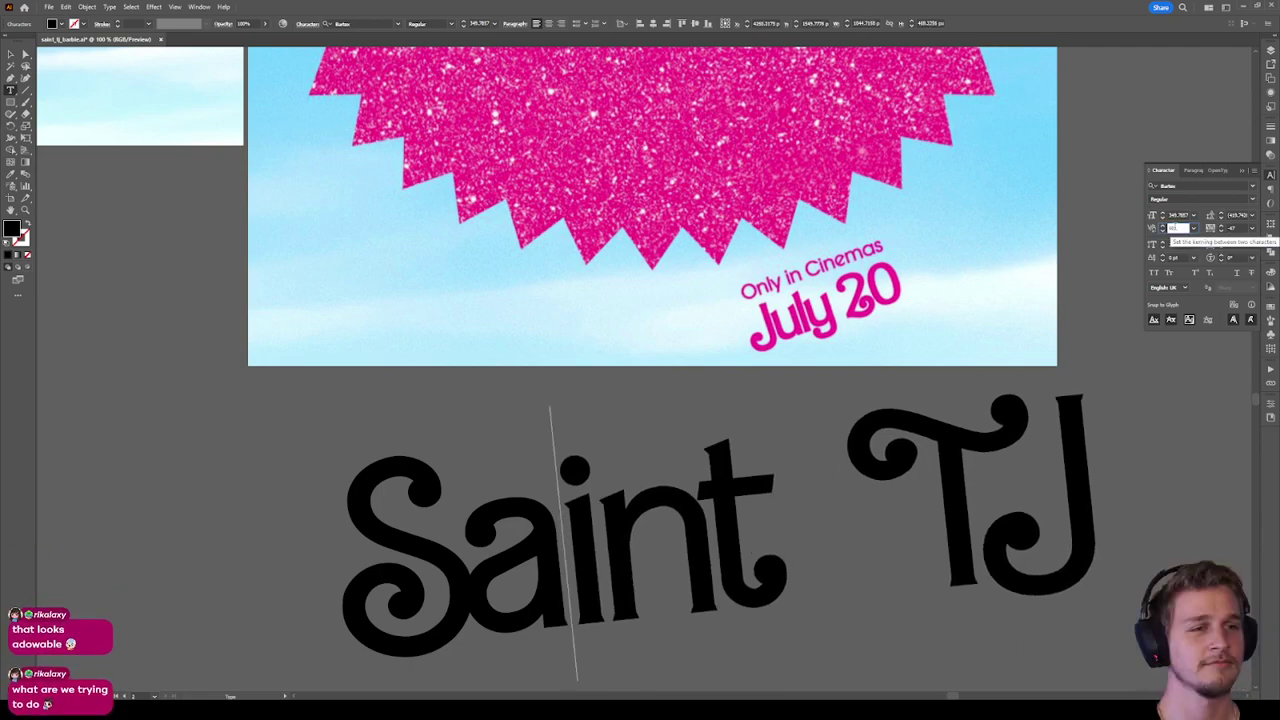
{"action": "key", "text": "Down"}
{"action": "key", "text": "Escape"}
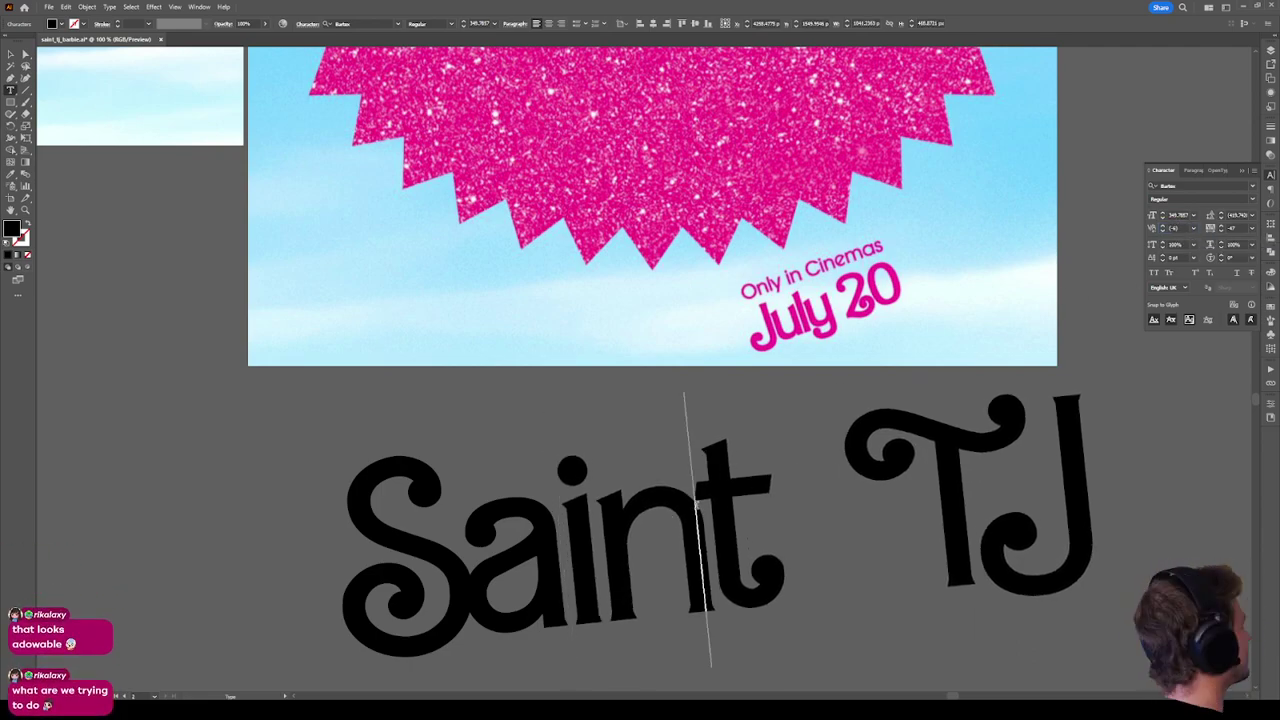
Slightly loosen the kerning between the n and the t in "Saint".
{"action": "left_click", "coordinate": [1180, 228]}
{"action": "key", "text": "Up"}
{"action": "key", "text": "Up"}
{"action": "key", "text": "Up"}
{"action": "key", "text": "Up"}
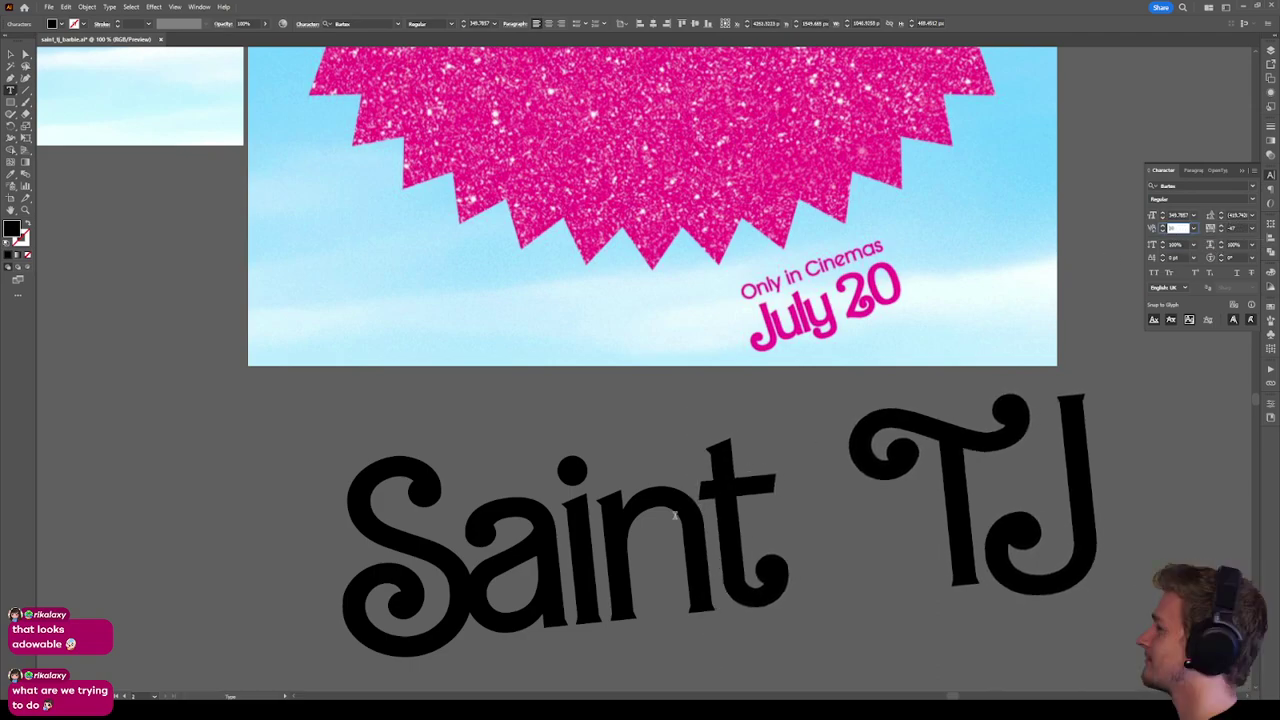
Tighten the kerning before the T to narrow the gap between "Saint" and "TJ".
{"action": "left_click", "coordinate": [850, 497]}
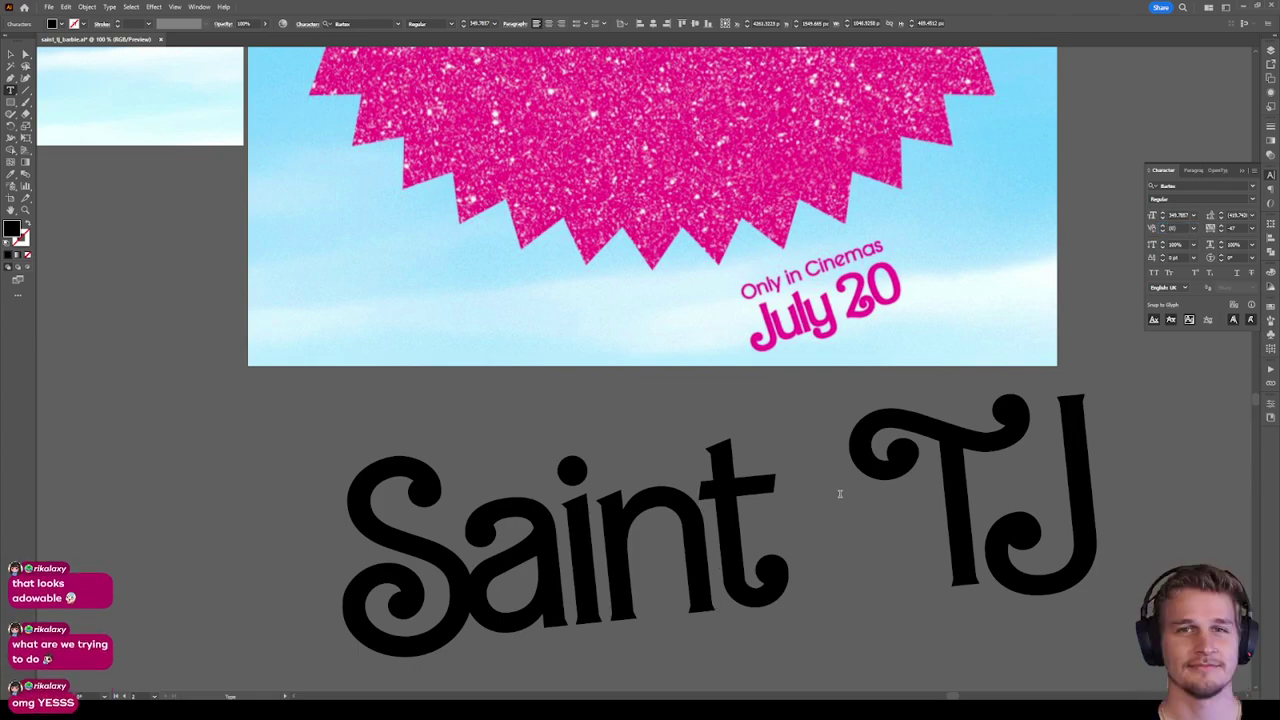
{"action": "left_click", "coordinate": [1176, 228]}
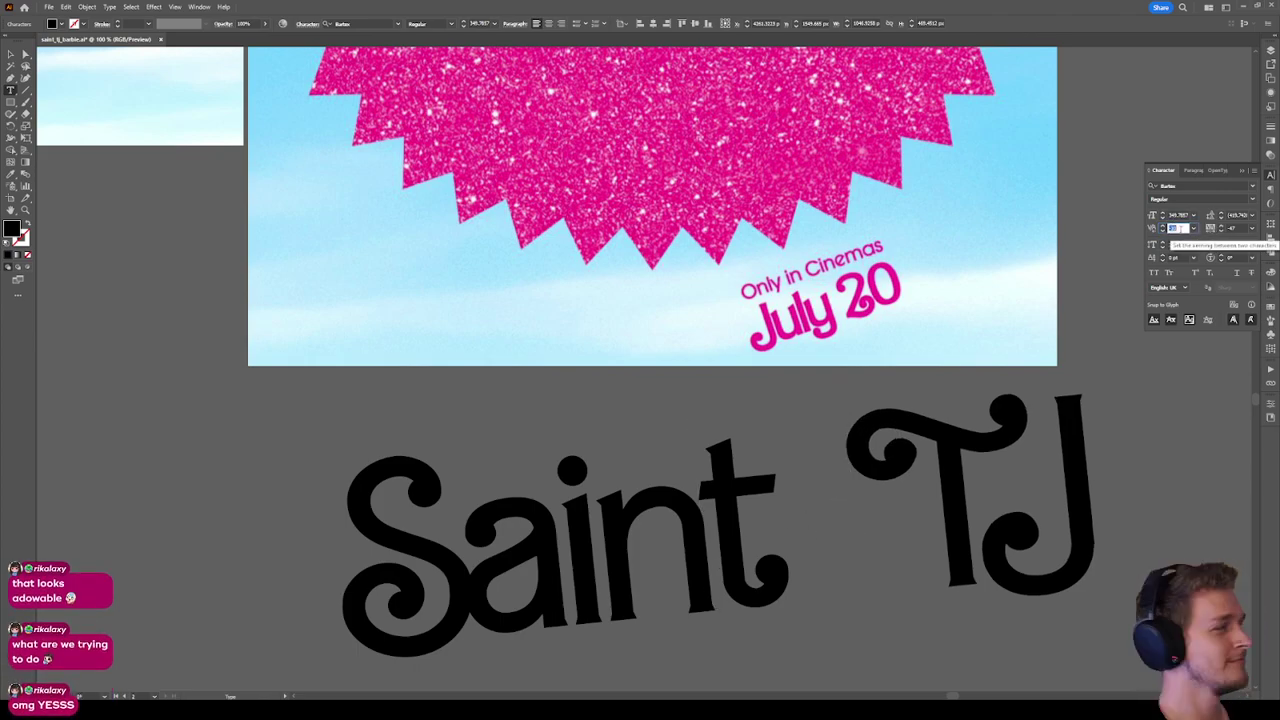
{"action": "key", "text": "Down"}
{"action": "key", "text": "Down"}
{"action": "key", "text": "Down"}
{"action": "key", "text": "Down"}
{"action": "key", "text": "Down"}
{"action": "key", "text": "Down"}
{"action": "key", "text": "Down"}
{"action": "key", "text": "Down"}
{"action": "key", "text": "Down"}
{"action": "key", "text": "Down"}
{"action": "key", "text": "Up"}
{"action": "key", "text": "Up"}
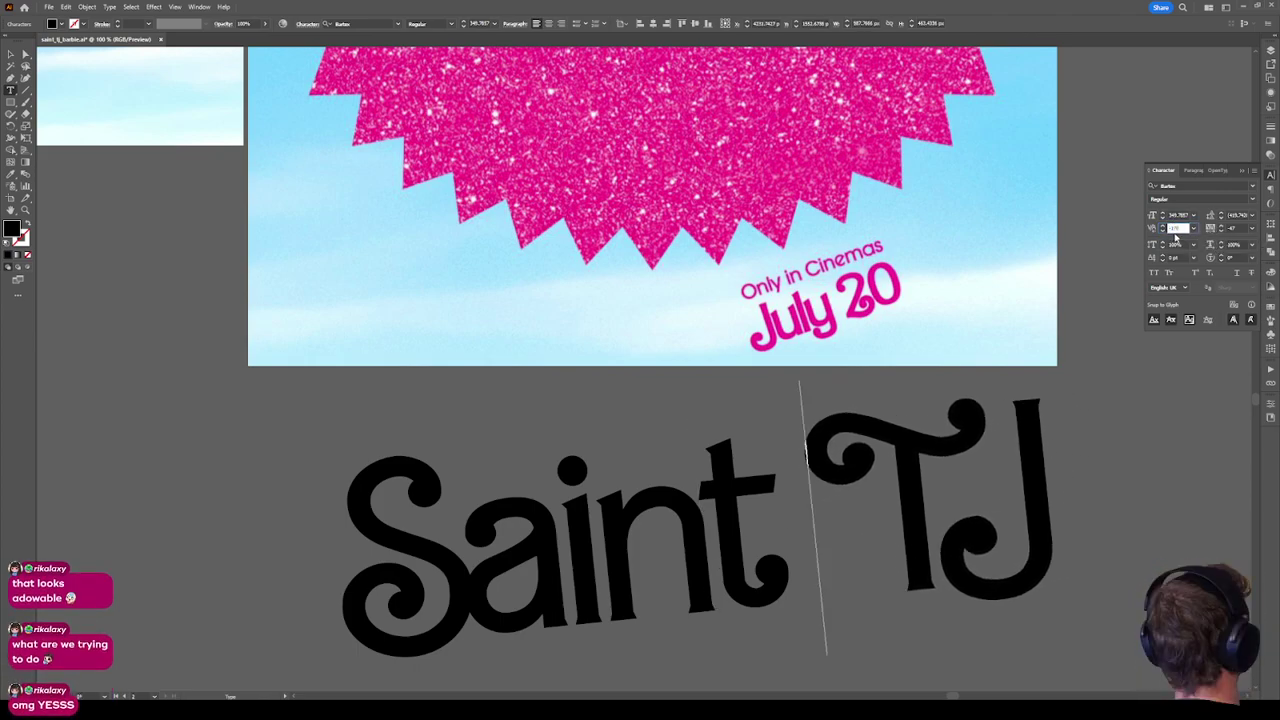
Tighten the kerning between the S and the a in "Saint", and deselect the lettering.
{"action": "left_click", "coordinate": [462, 566]}
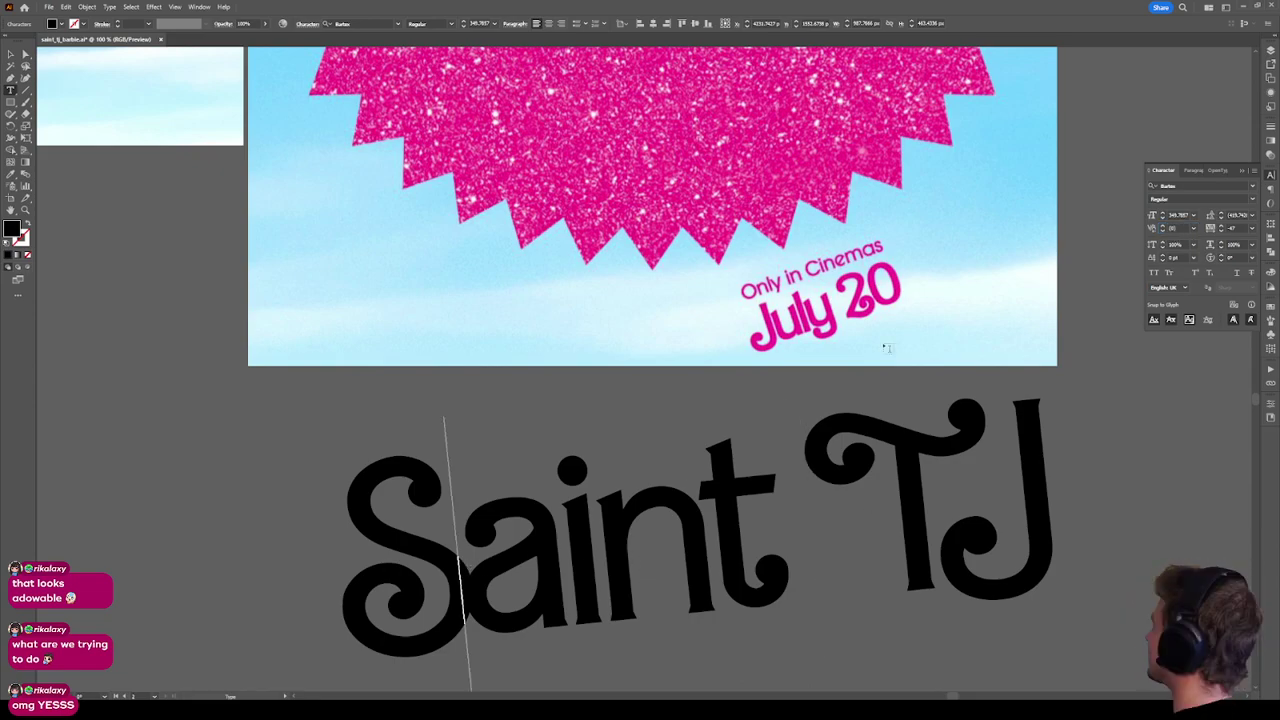
{"action": "left_click", "coordinate": [1177, 228]}
{"action": "key", "text": "Down"}
{"action": "key", "text": "Down"}
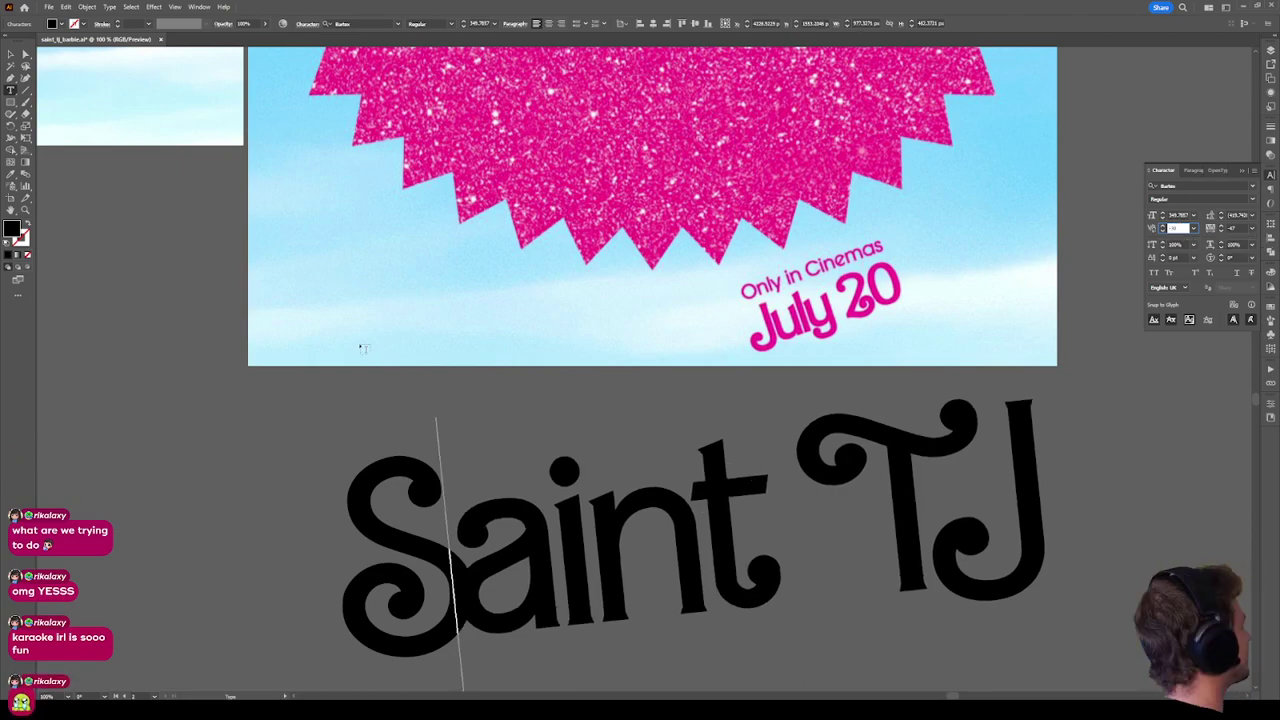
{"action": "left_click", "coordinate": [9, 56]}
{"action": "left_click", "coordinate": [141, 320]}
Move the slanted "Saint TJ" lettering from below the pink Barbie poster to the empty canvas beside it, and deselect it.
{"action": "scroll", "coordinate": [294, 309], "scroll_direction": "down", "scroll_amount": 5}
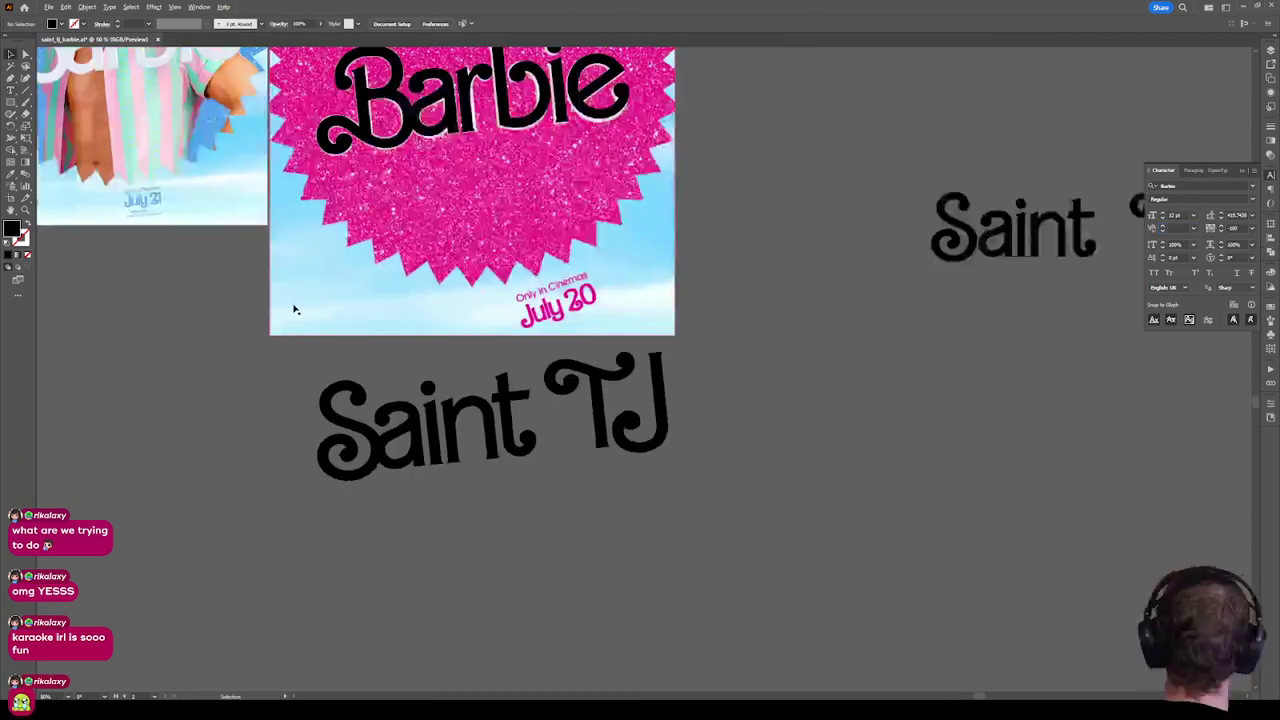
{"action": "left_click_drag", "start_coordinate": [343, 348], "coordinate": [488, 404]}
{"action": "scroll", "coordinate": [488, 404], "scroll_direction": "down", "scroll_amount": 1}
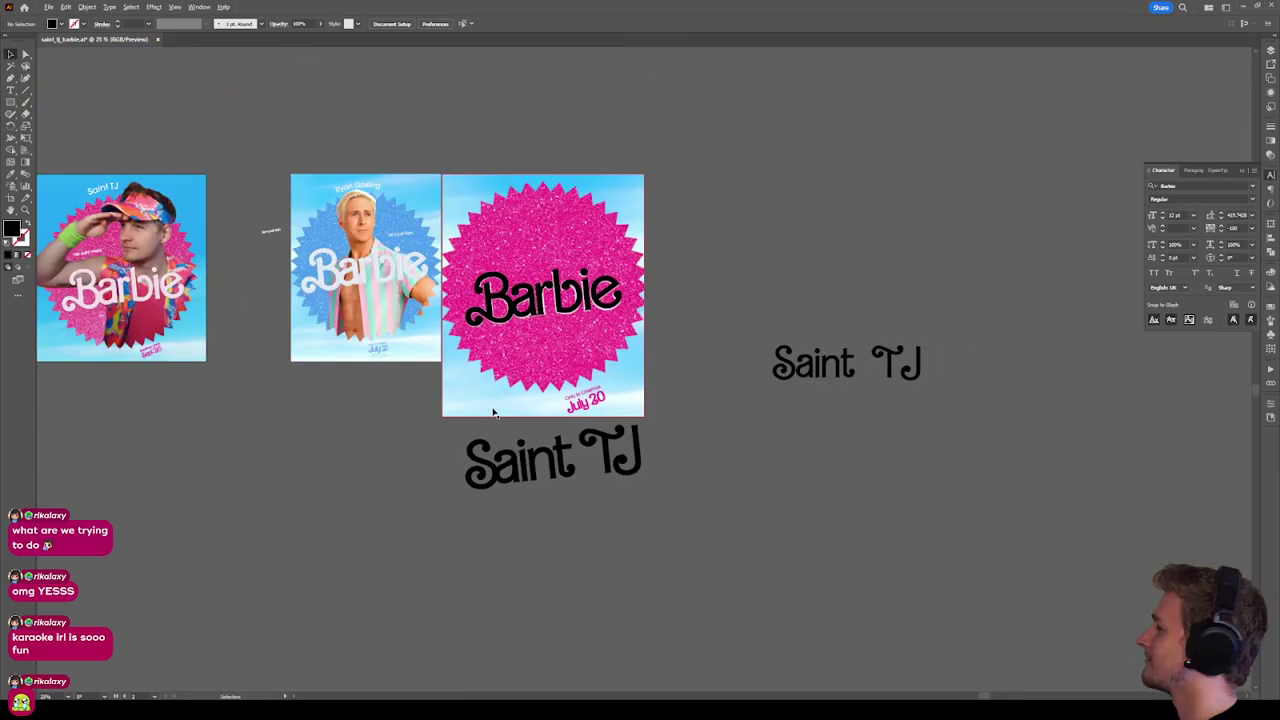
{"action": "scroll", "coordinate": [552, 468], "scroll_direction": "up", "scroll_amount": 1}
{"action": "left_click_drag", "start_coordinate": [585, 481], "coordinate": [836, 232]}
{"action": "left_click", "coordinate": [791, 314]}
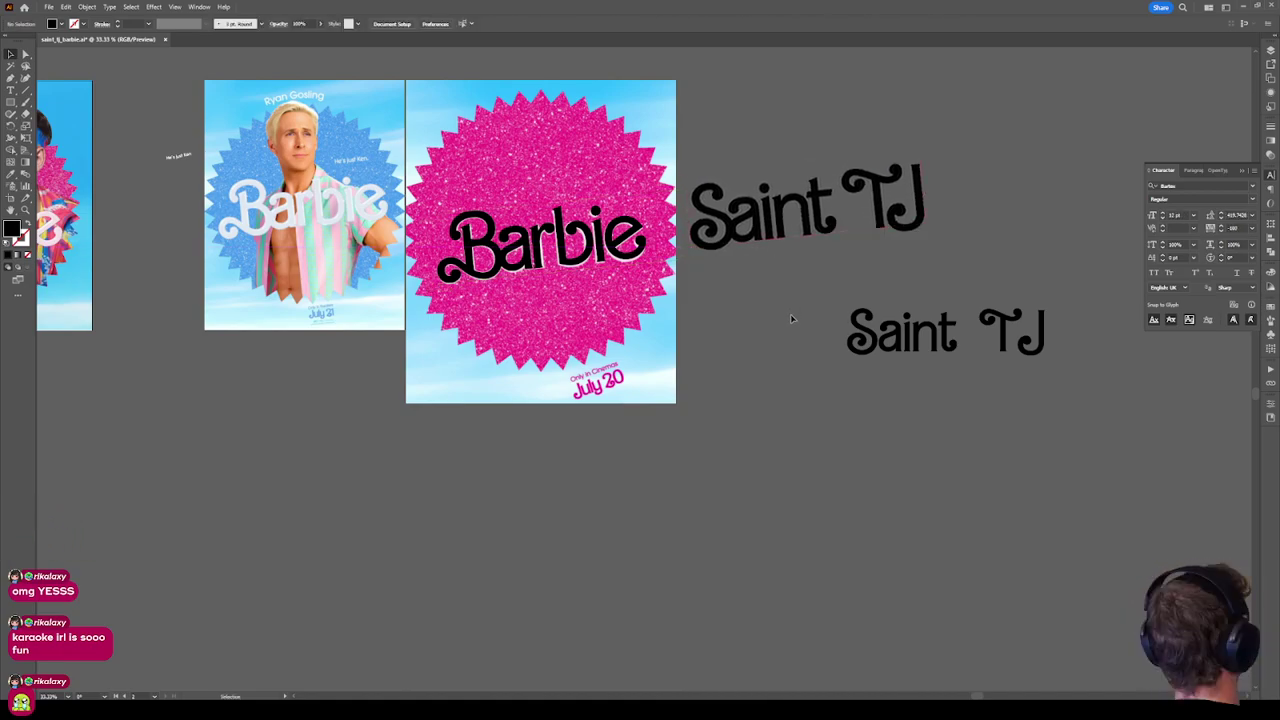
Compare the slanted "Saint TJ" lettering with the Barbie logo on the pink poster, and examine the finished posters beside it.
{"action": "left_click_drag", "start_coordinate": [791, 314], "coordinate": [631, 447]}
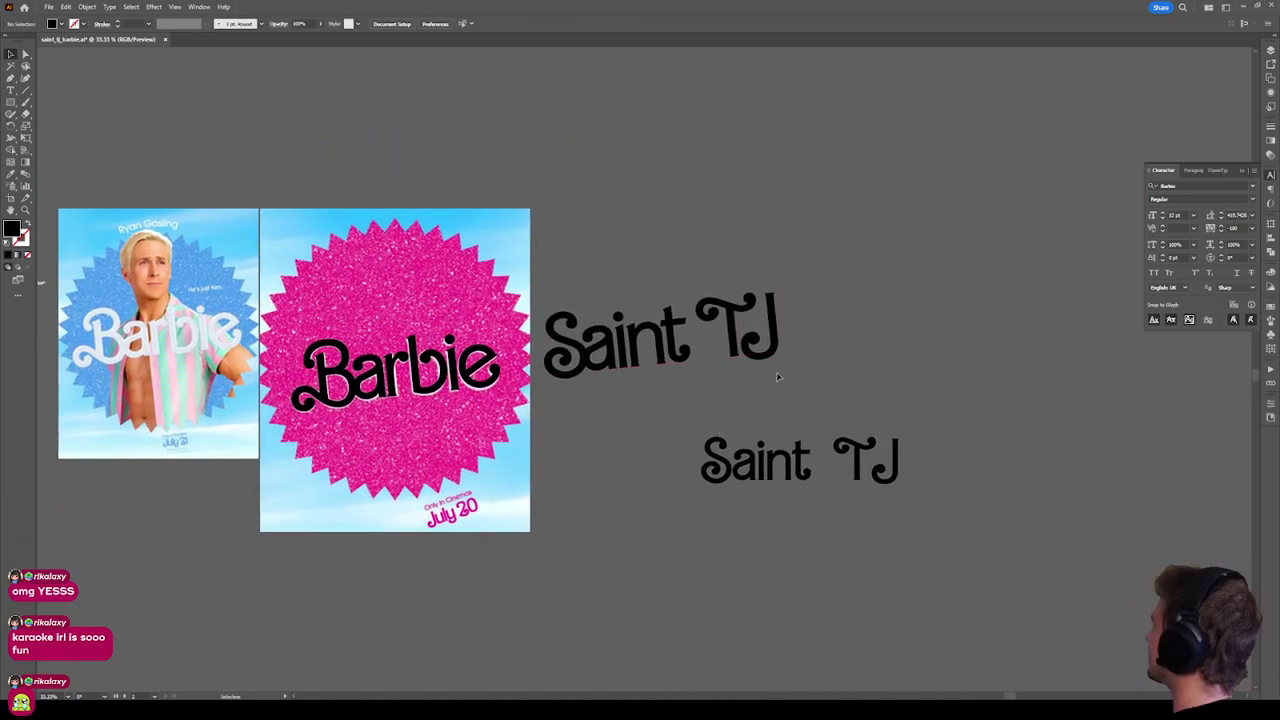
{"action": "scroll", "coordinate": [658, 337], "scroll_direction": "down", "scroll_amount": 5}
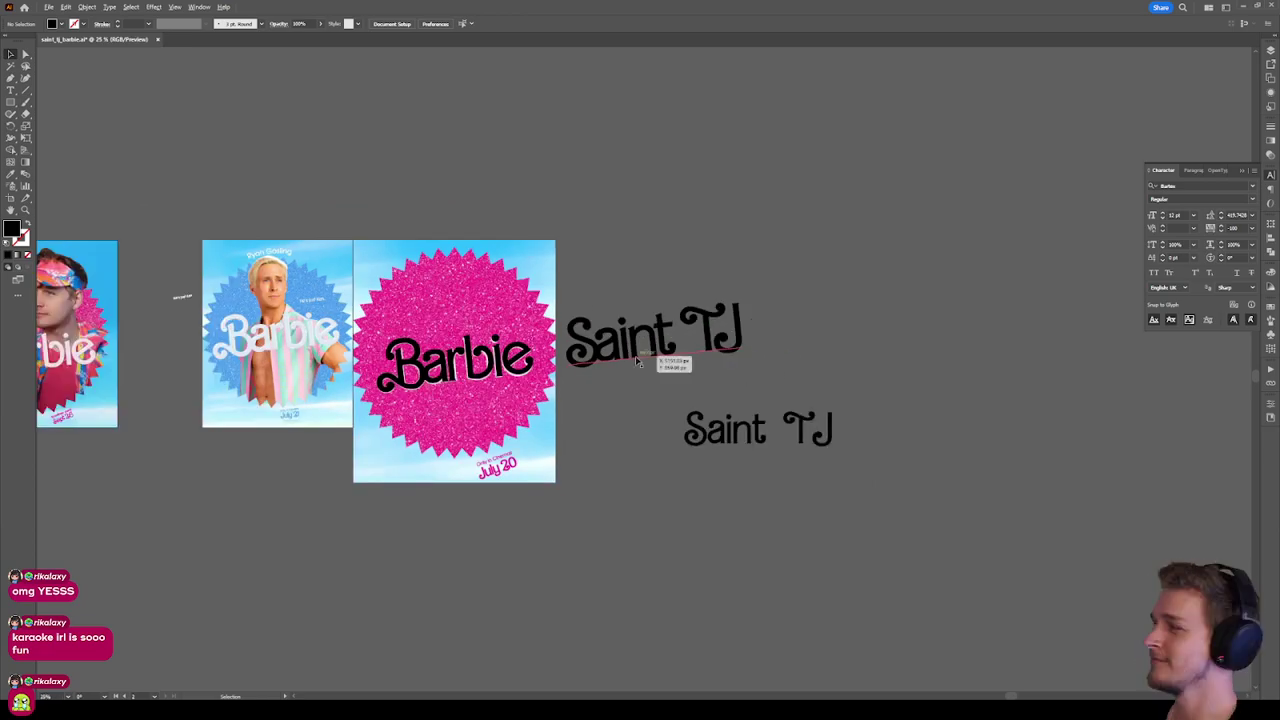
{"action": "scroll", "coordinate": [941, 417], "scroll_direction": "up", "scroll_amount": 5}
{"action": "left_click_drag", "start_coordinate": [941, 417], "coordinate": [702, 404]}
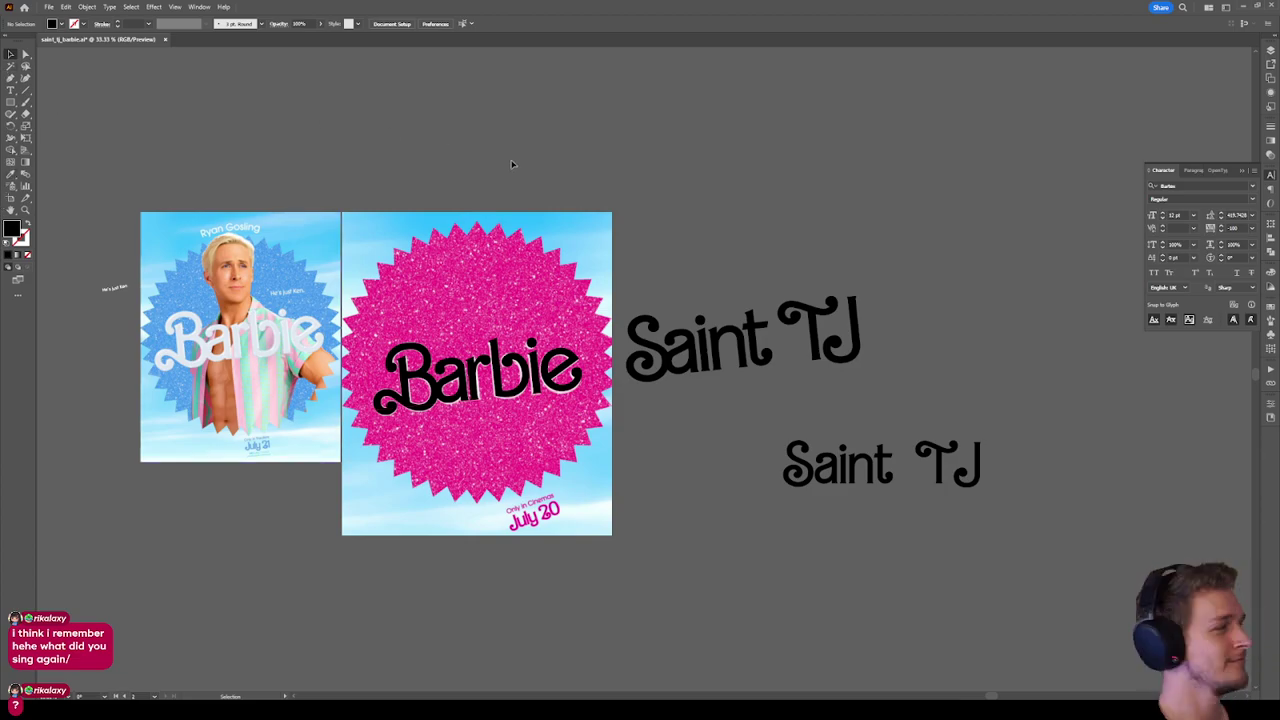
{"action": "scroll", "coordinate": [583, 333], "scroll_direction": "up", "scroll_amount": 3}
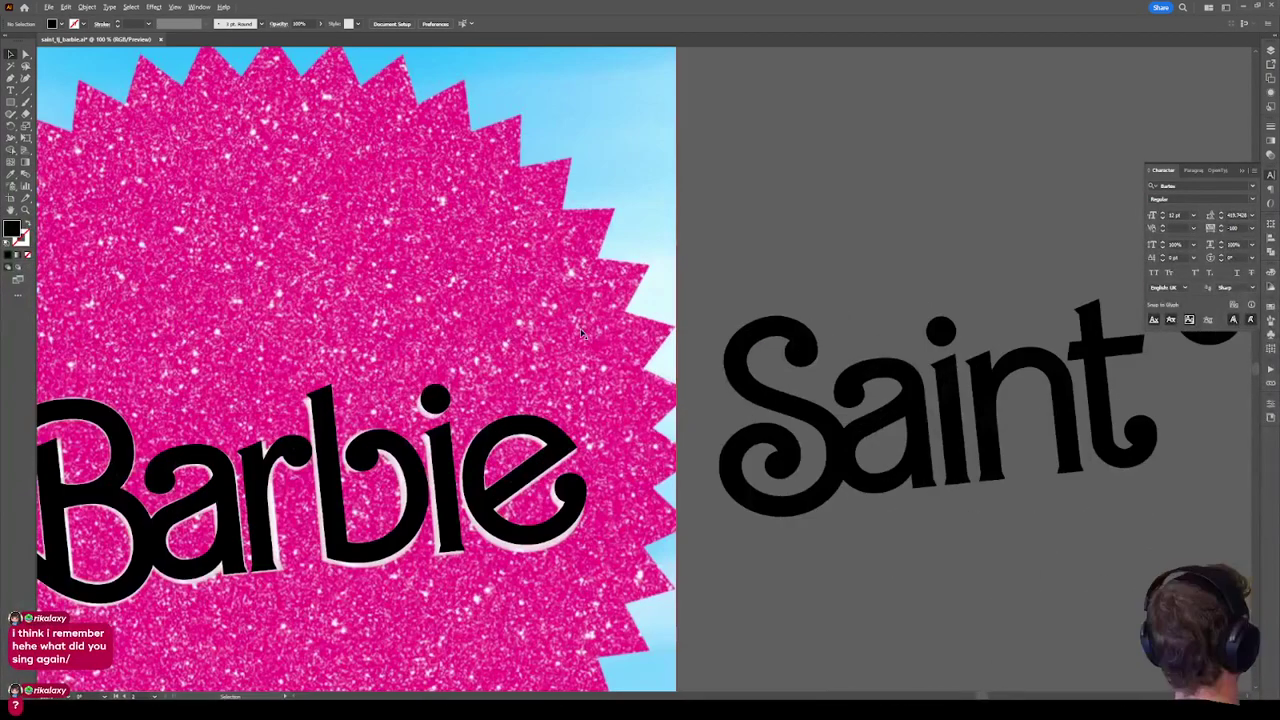
{"action": "scroll", "coordinate": [583, 333], "scroll_direction": "down", "scroll_amount": 3}
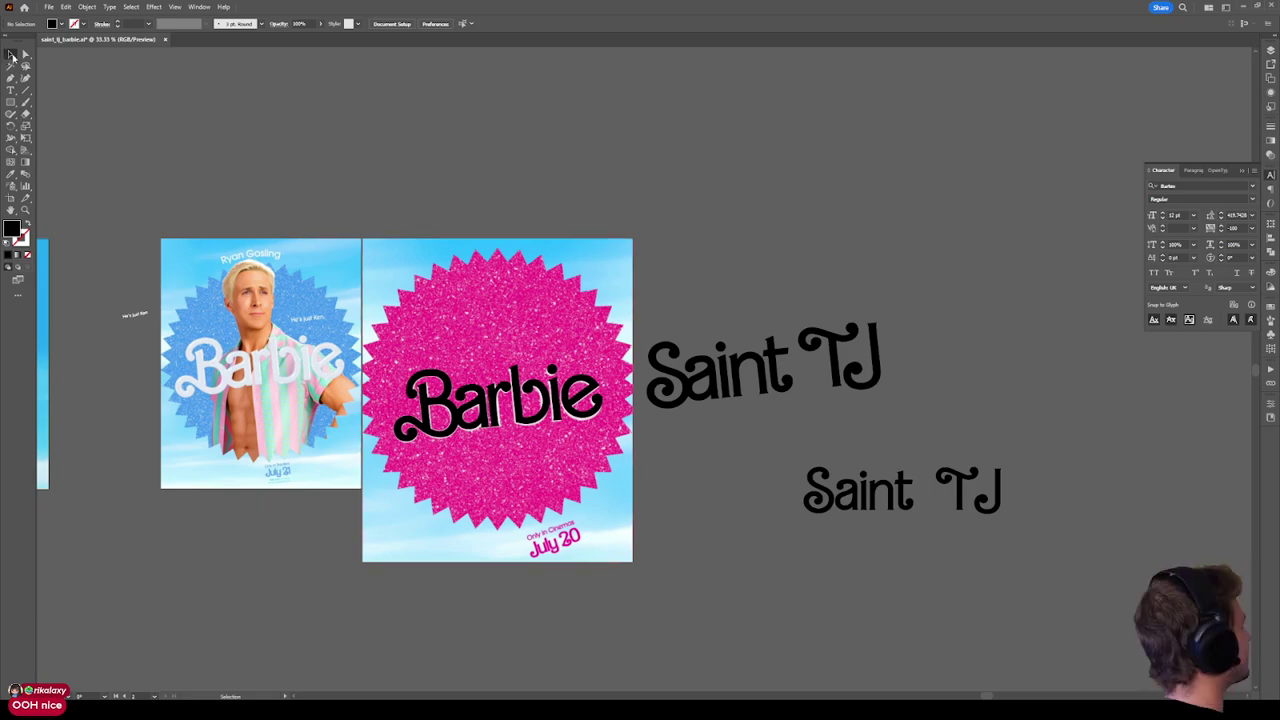
{"action": "scroll", "coordinate": [307, 182], "scroll_direction": "down", "scroll_amount": 2}
{"action": "scroll", "coordinate": [460, 225], "scroll_direction": "up", "scroll_amount": 4}
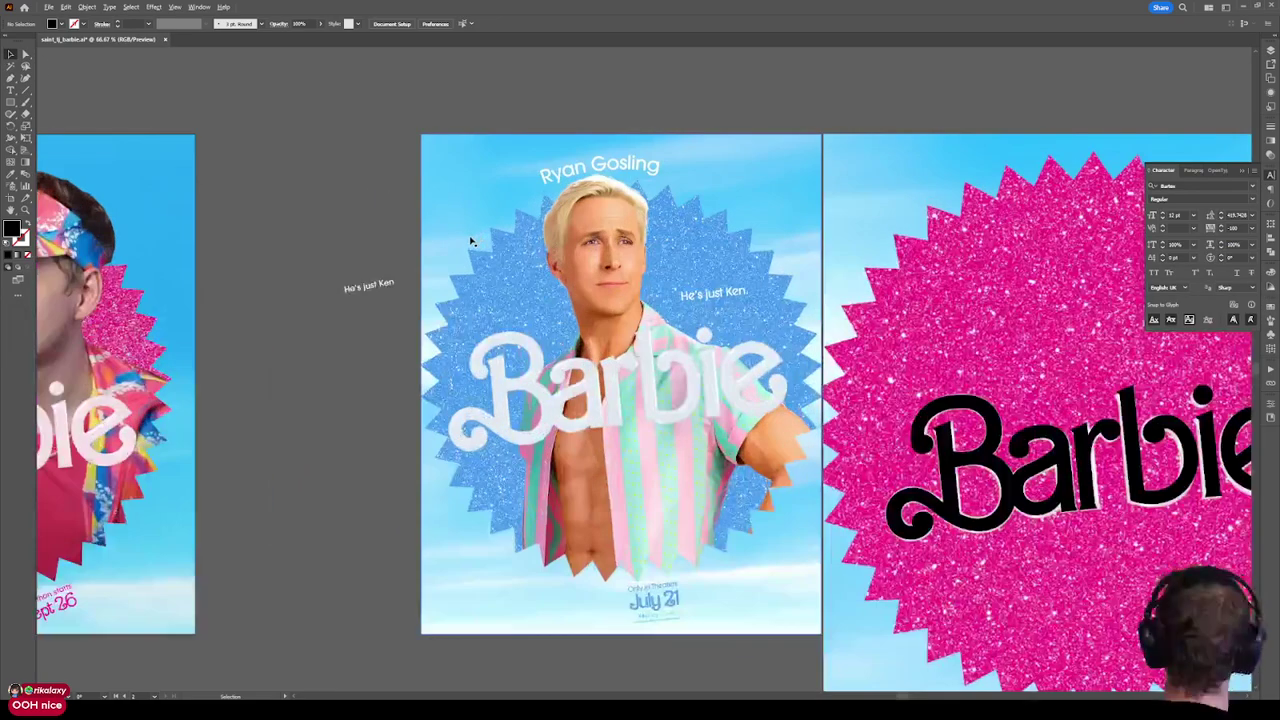
{"action": "scroll", "coordinate": [440, 284], "scroll_direction": "left", "scroll_amount": 5}
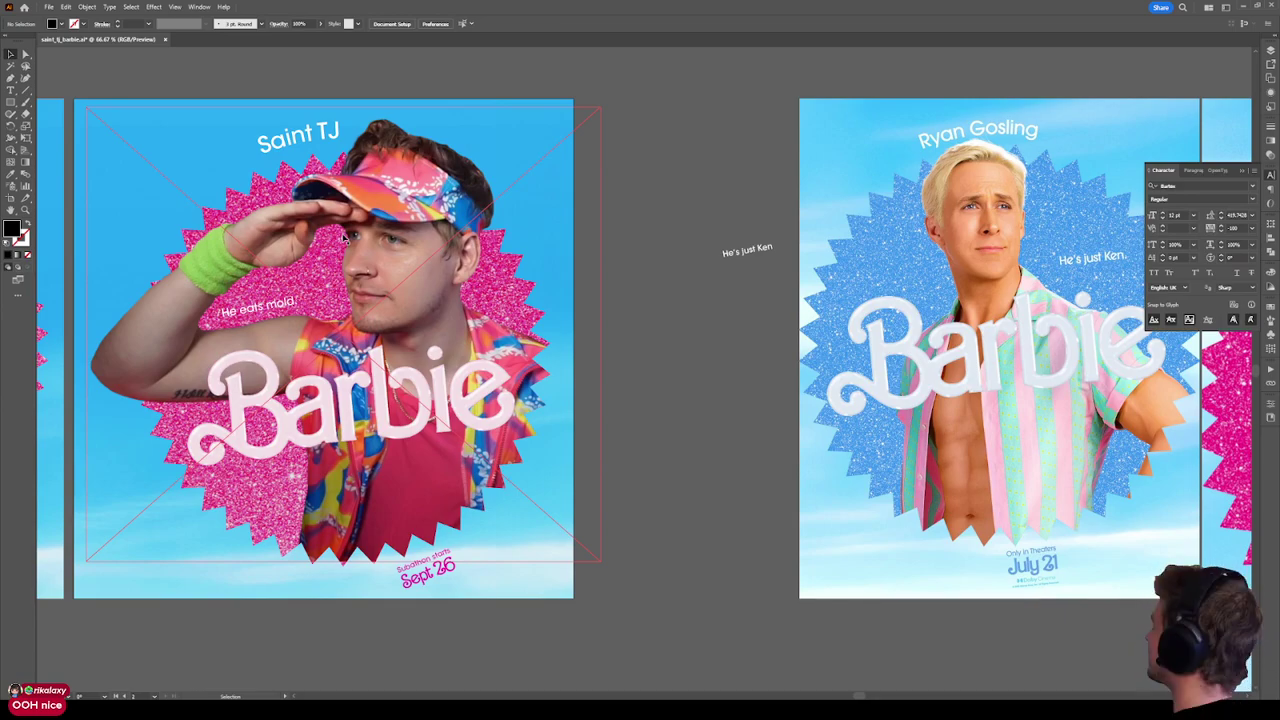
Switch to Photoshop and view the two documents with the cut-out visor poses.
{"action": "left_click", "coordinate": [256, 655]}
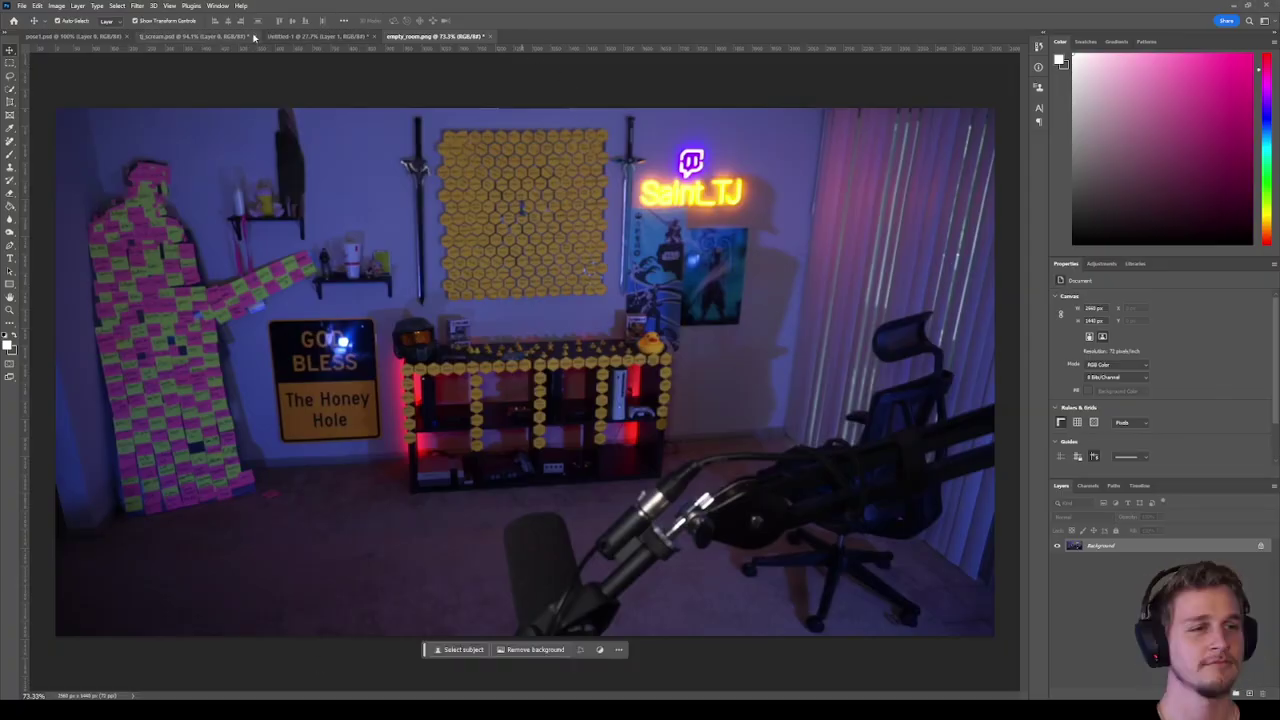
{"action": "left_click", "coordinate": [84, 37]}
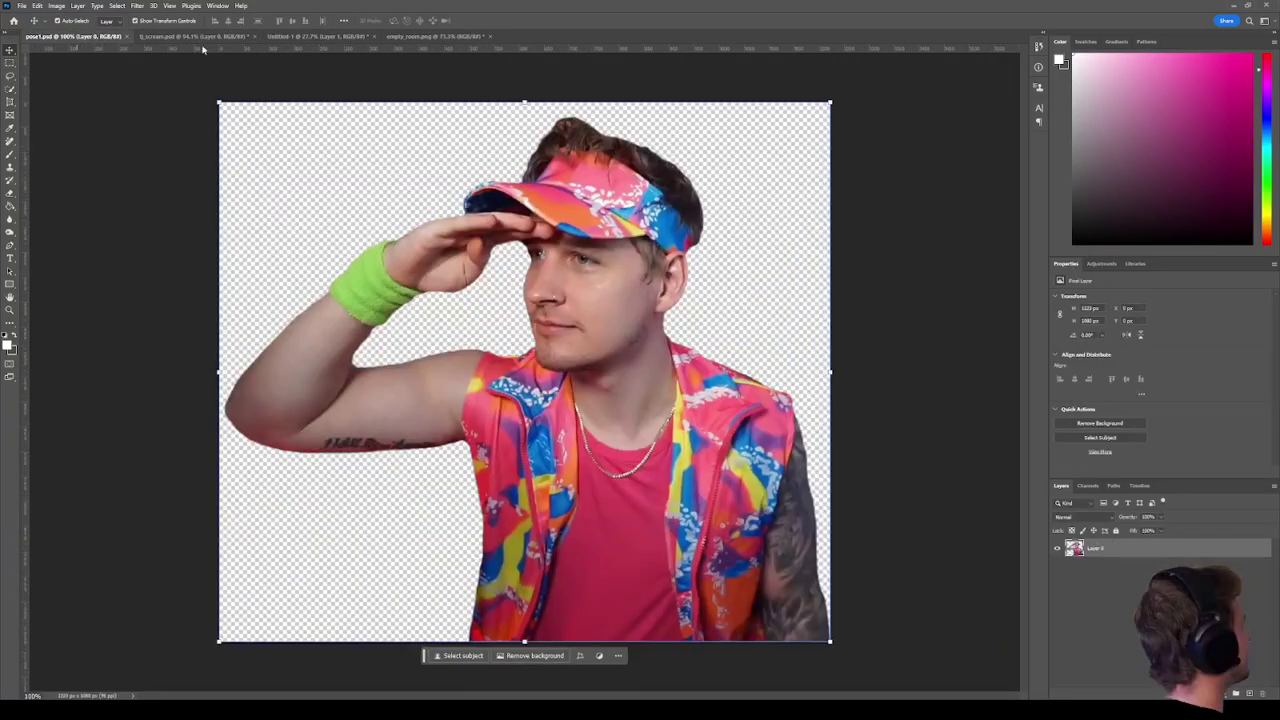
{"action": "left_click", "coordinate": [232, 37]}
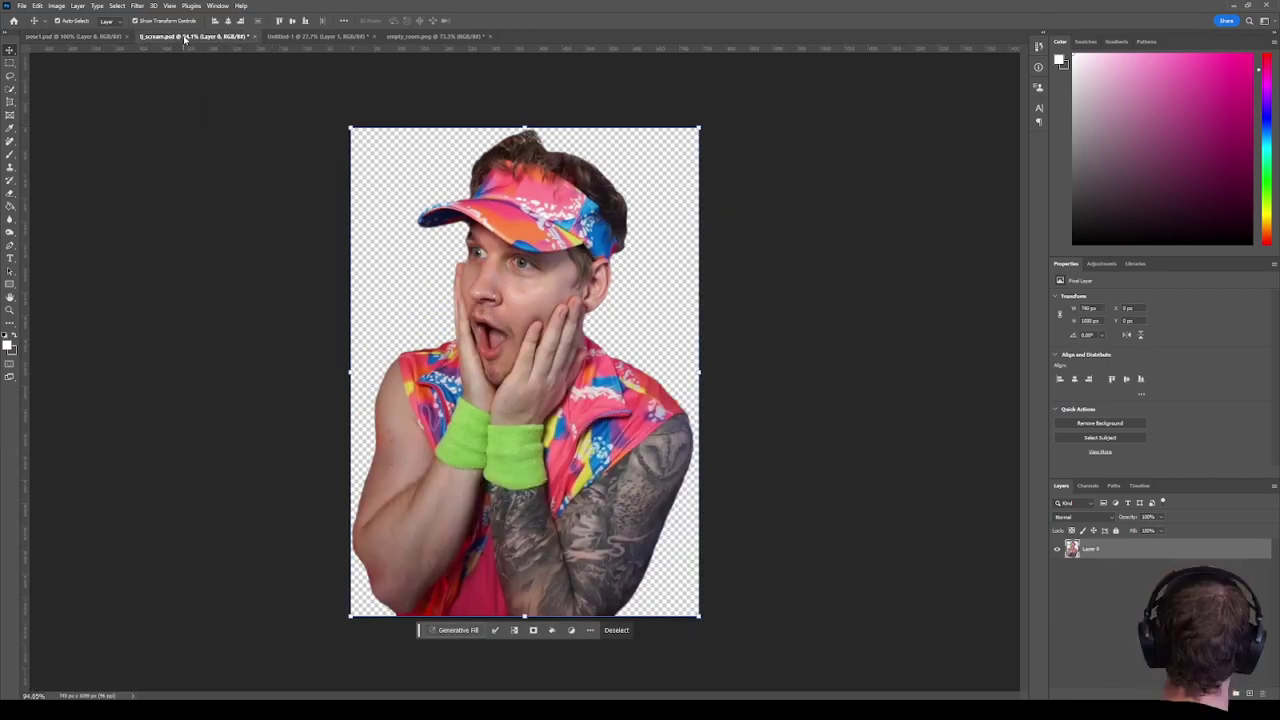
View the Scream painting composite and toggle its painted-style Layer 2 on and off to compare the looks.
{"action": "left_click", "coordinate": [348, 36]}
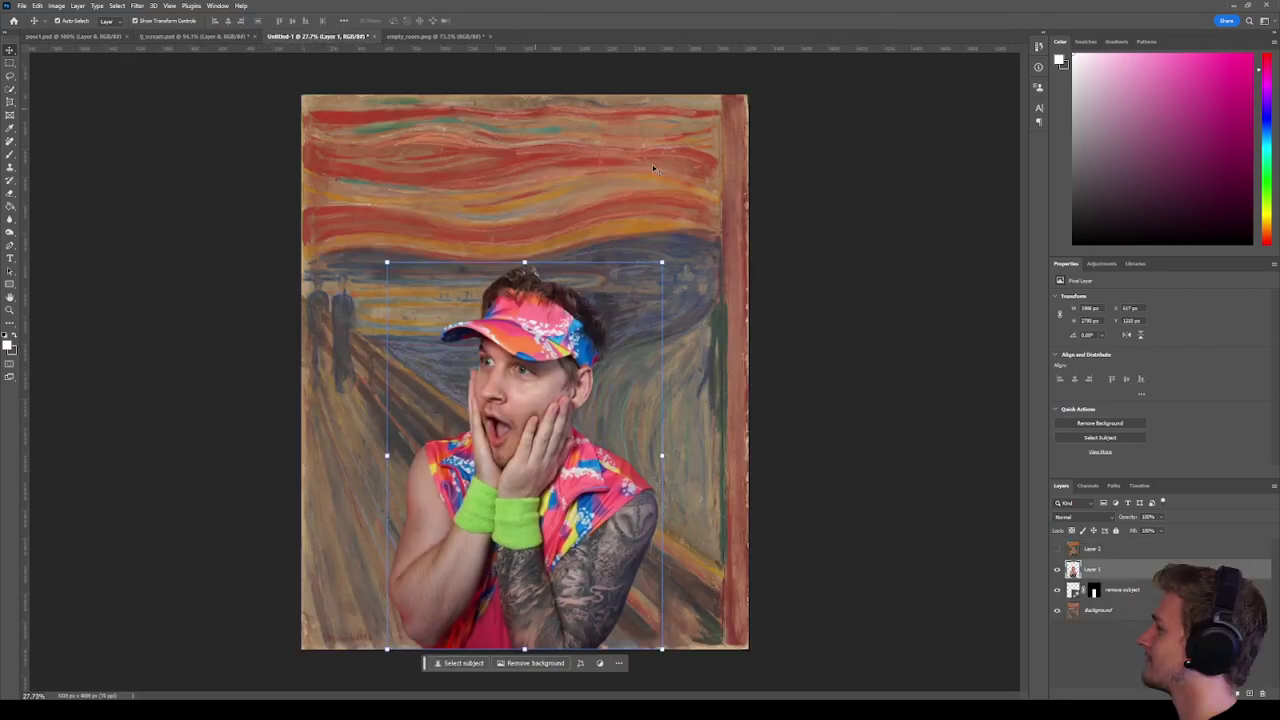
{"action": "left_click", "coordinate": [1056, 549]}
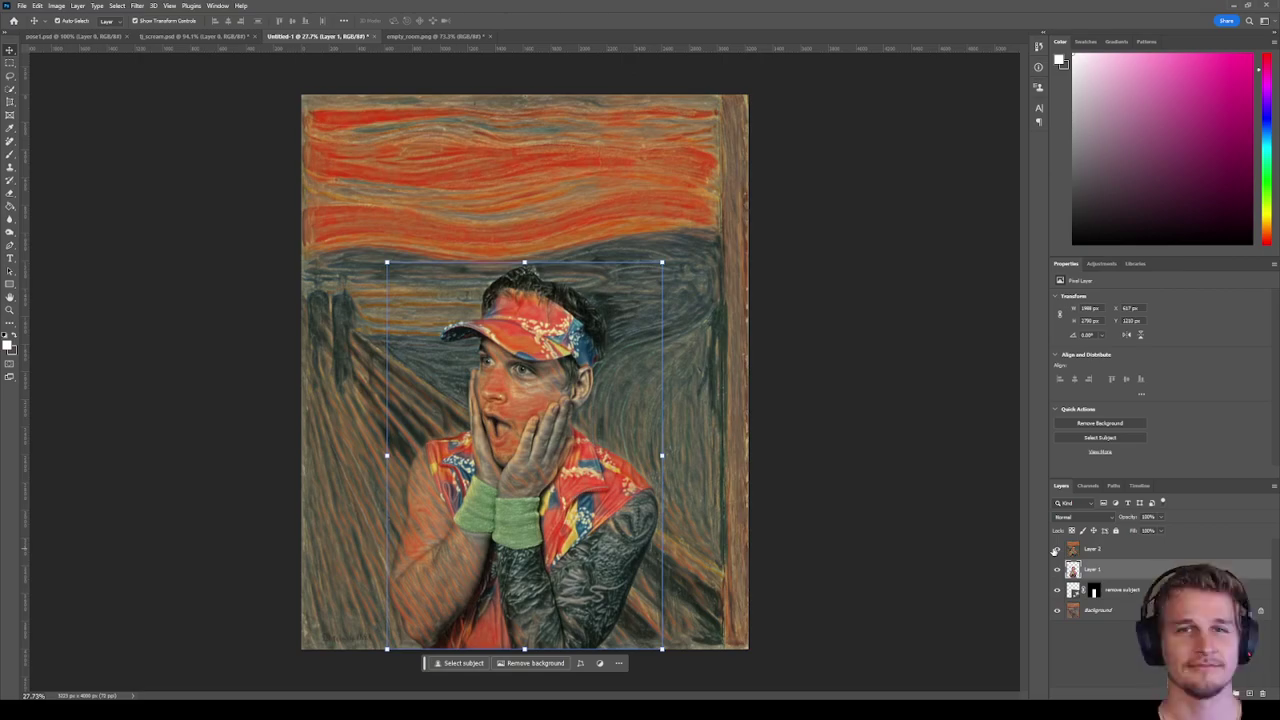
{"action": "left_click", "coordinate": [1056, 549]}
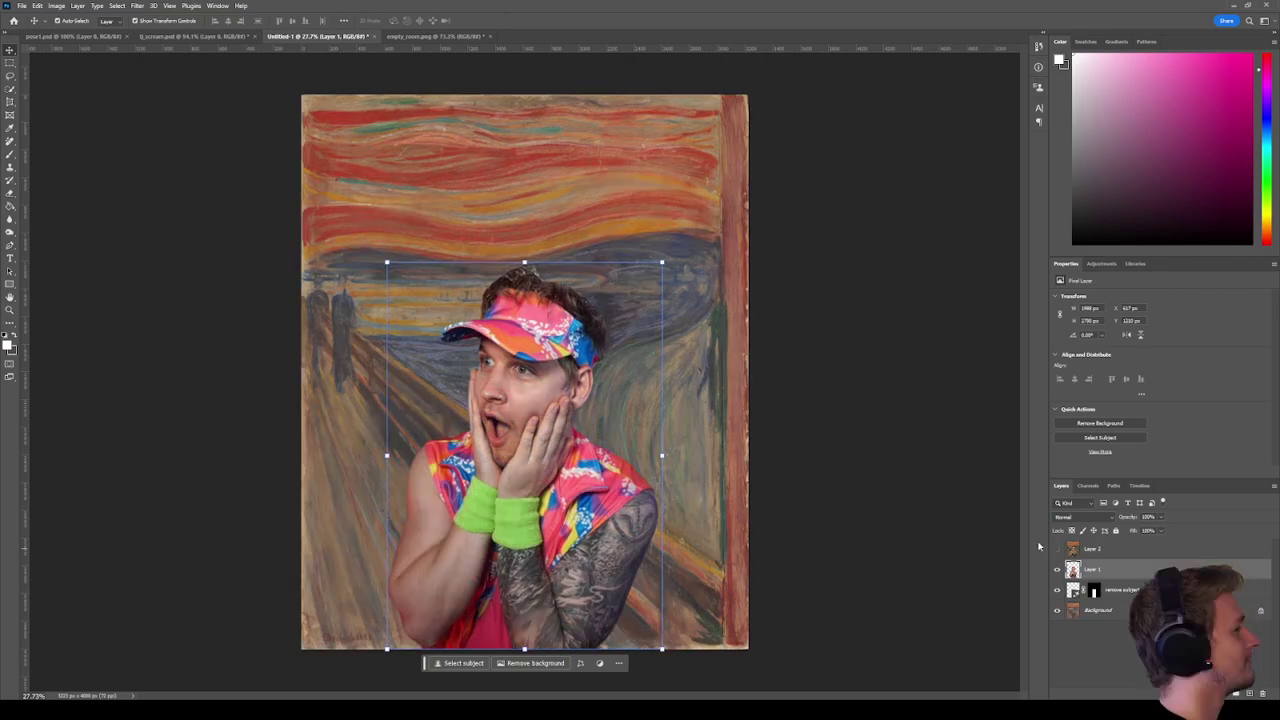
Try reapplying the last Neural Filter to the cut-out man on Layer 1, and delete the generated layer.
{"action": "left_click", "coordinate": [137, 6]}
{"action": "left_click", "coordinate": [142, 17]}
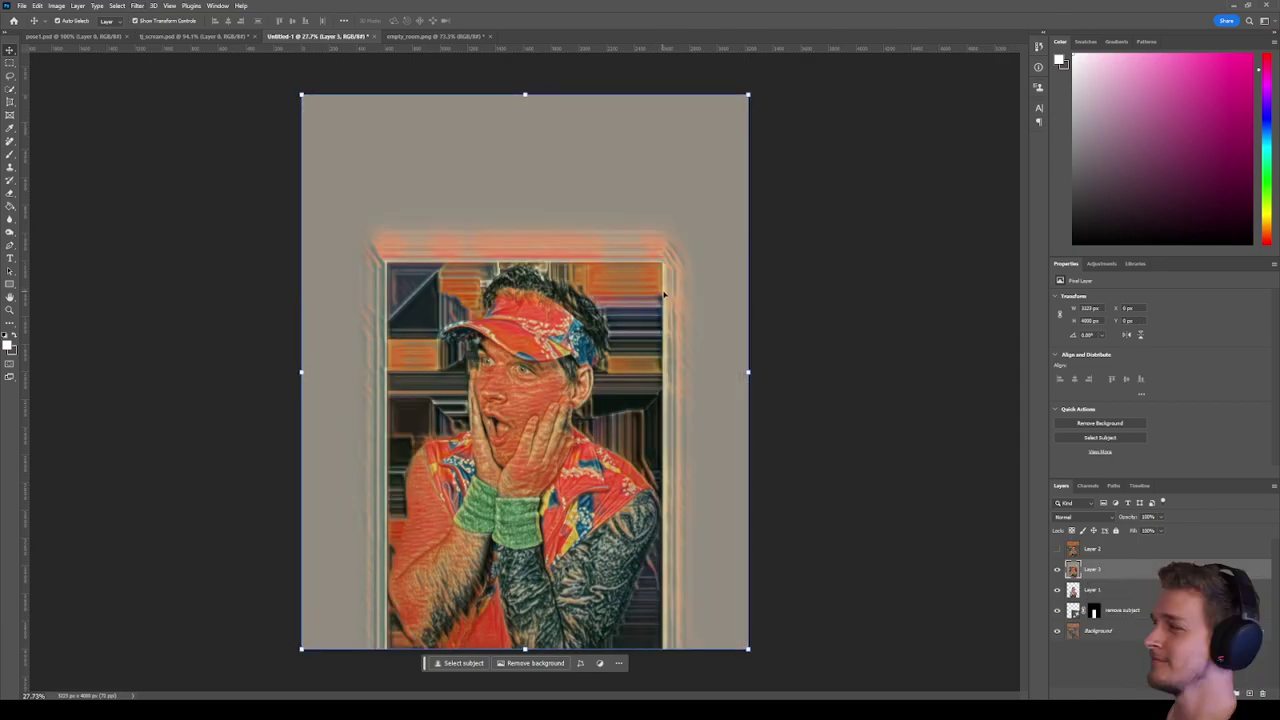
{"action": "key", "text": "Delete"}
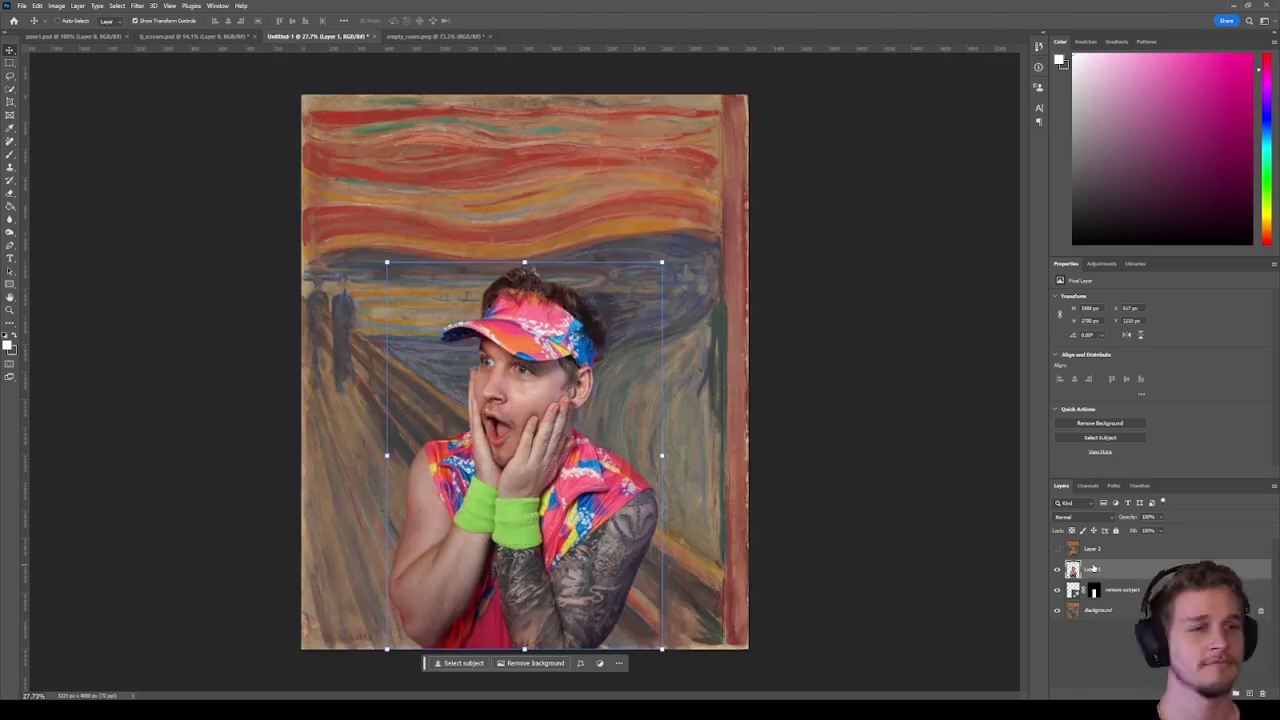
{"action": "left_click", "coordinate": [139, 6]}
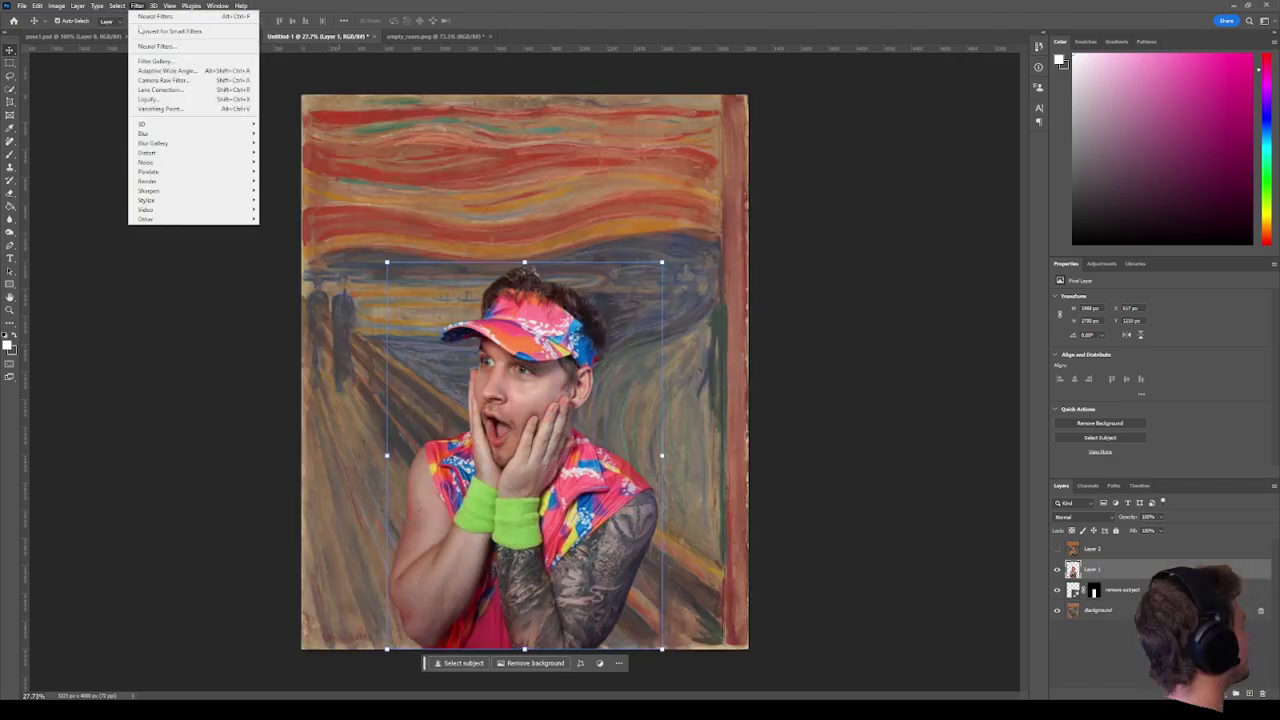
{"action": "left_click", "coordinate": [150, 47]}
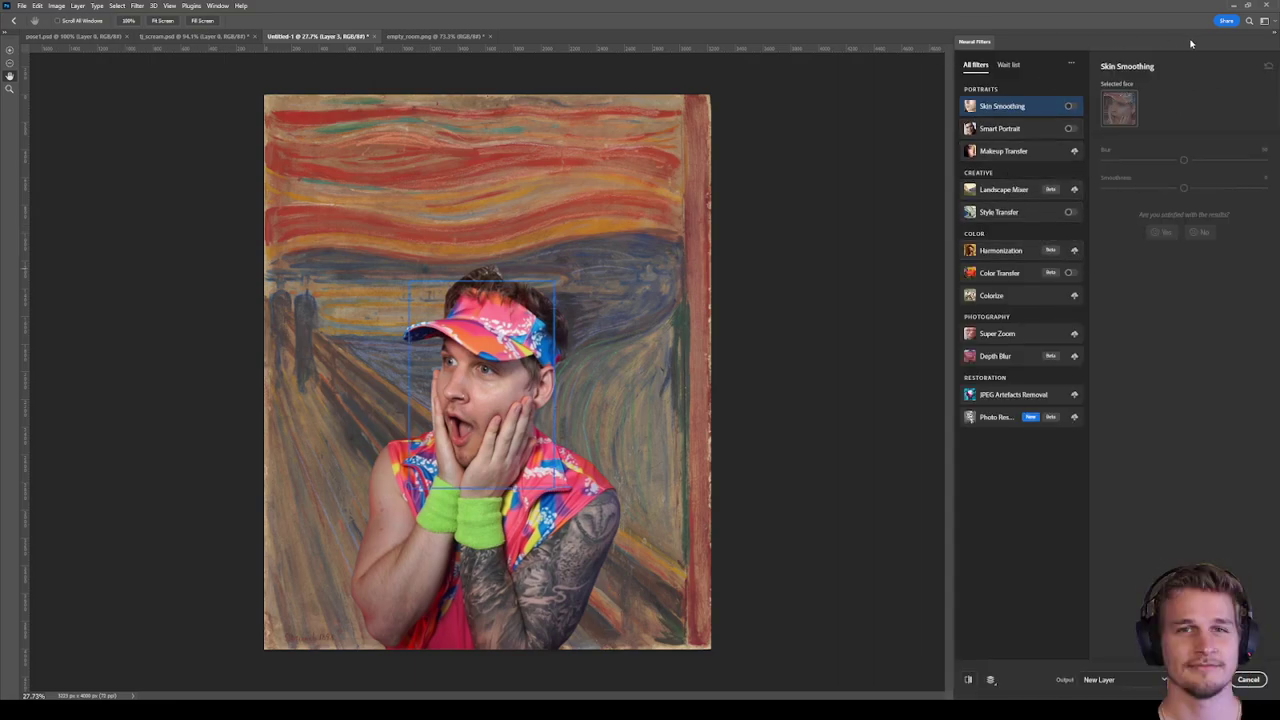
{"action": "left_click", "coordinate": [1247, 680]}
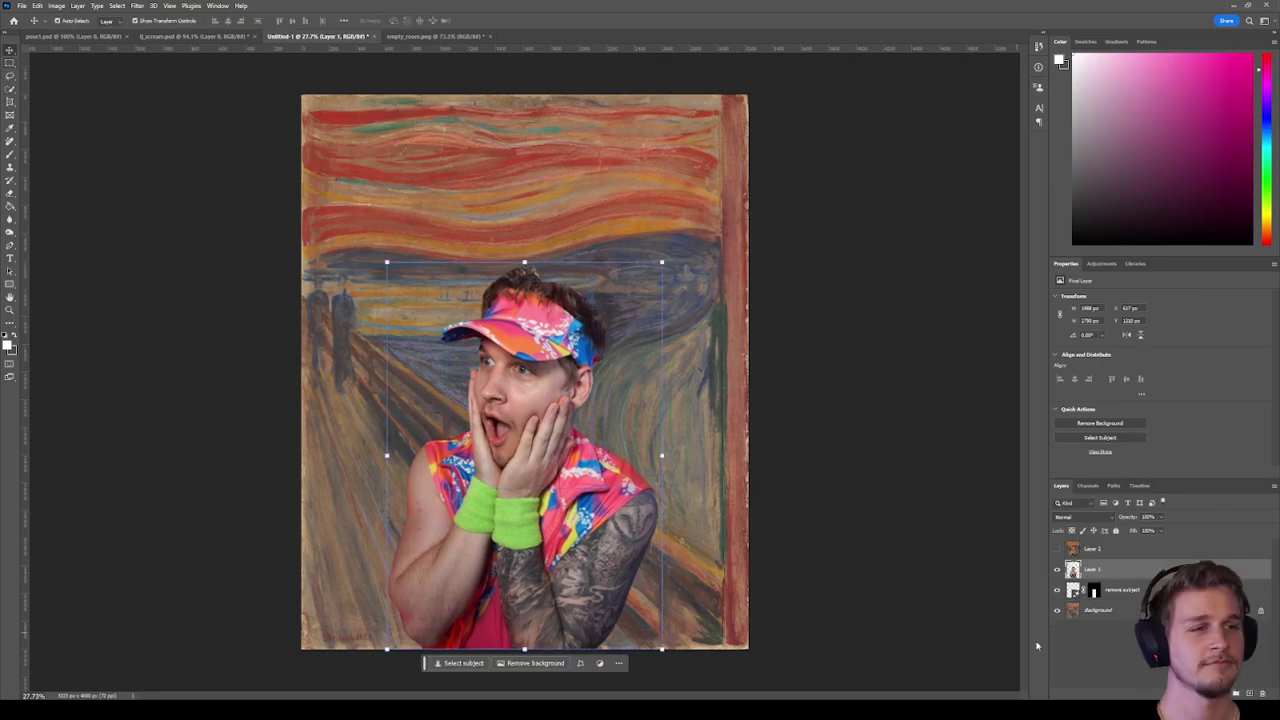
Hide the cut-out man on Layer 1 and toggle the "remove subject" layer to compare the painting with and without its original figure.
{"action": "left_click", "coordinate": [1057, 569]}
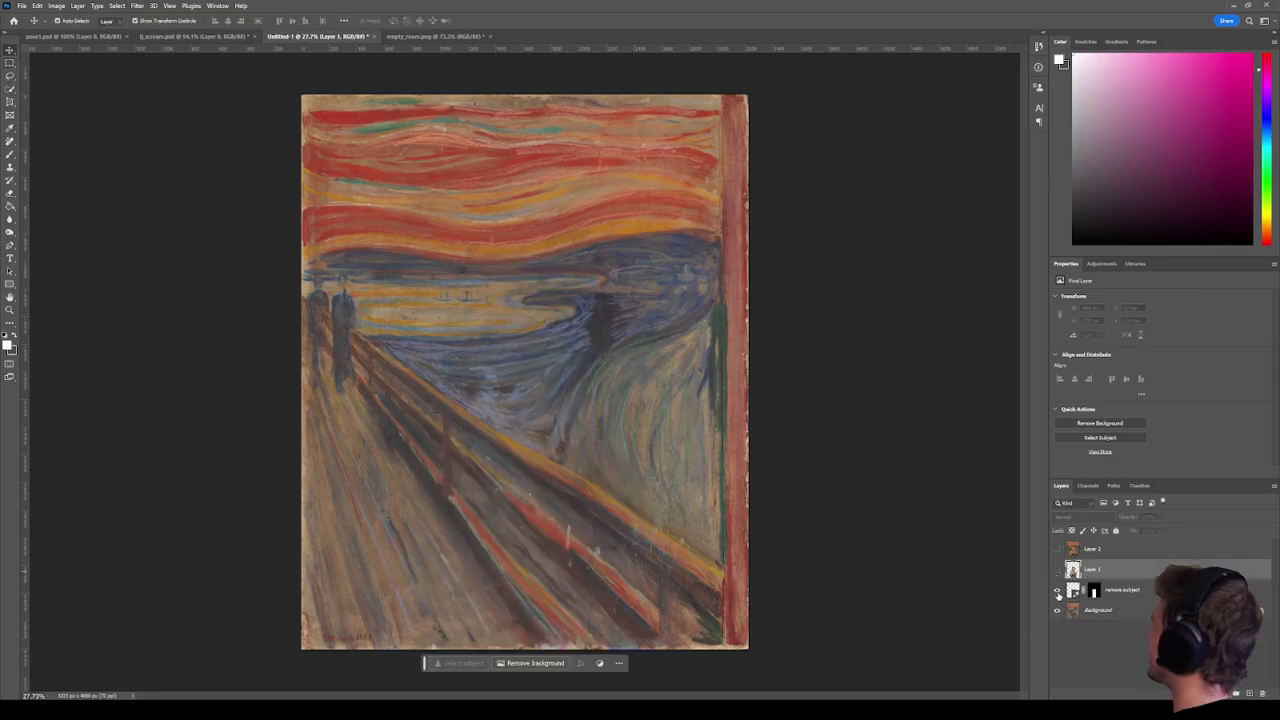
{"action": "left_click", "coordinate": [1057, 589]}
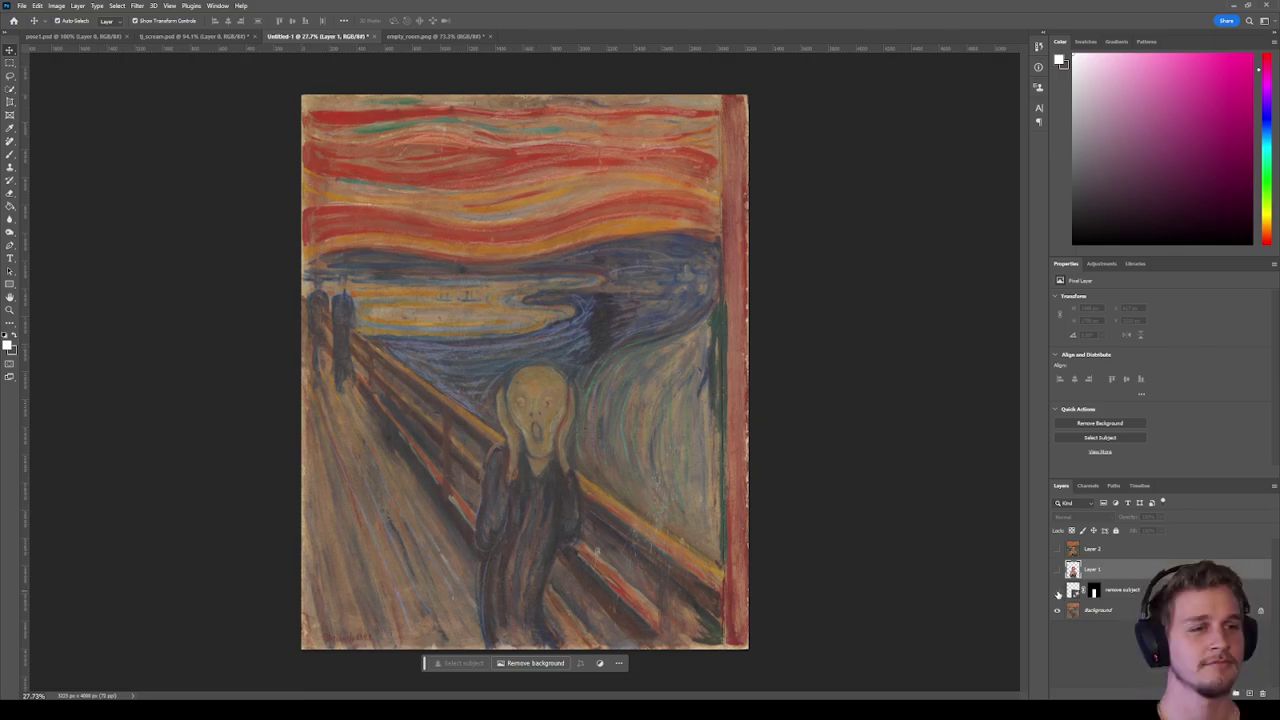
{"action": "left_click", "coordinate": [1057, 590]}
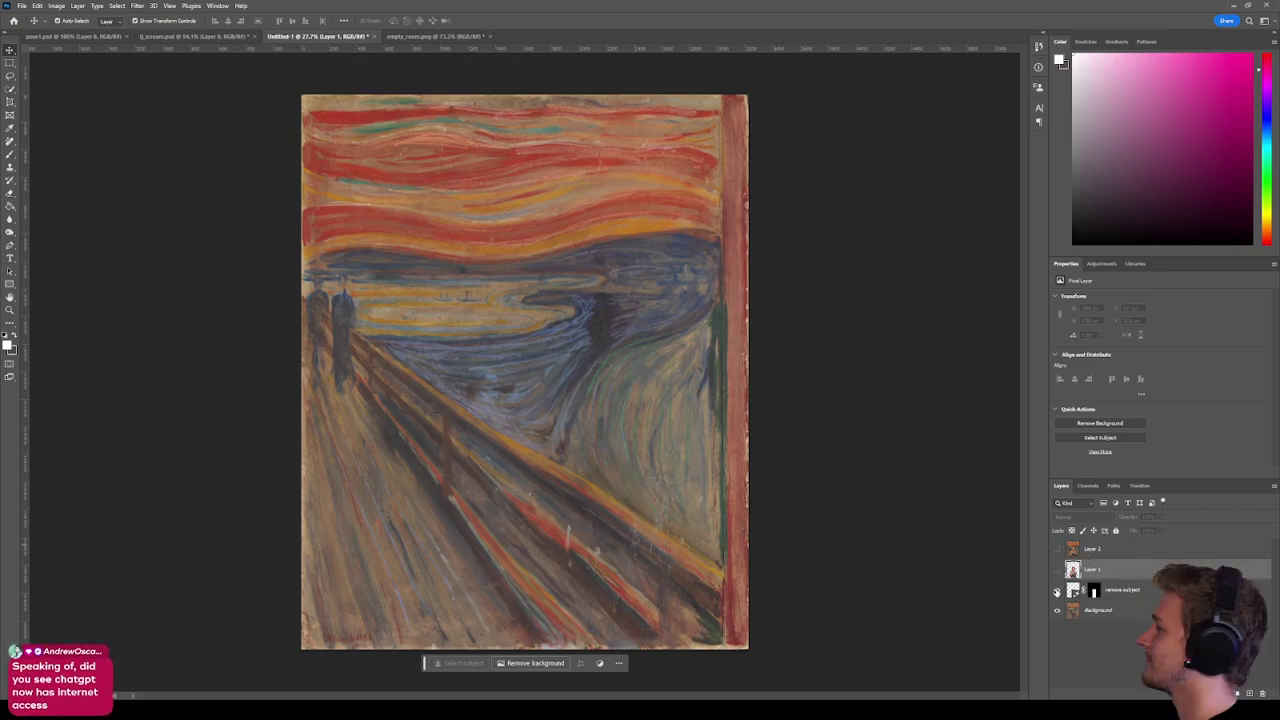
{"action": "left_click", "coordinate": [1057, 590]}
{"action": "left_click", "coordinate": [1057, 590]}
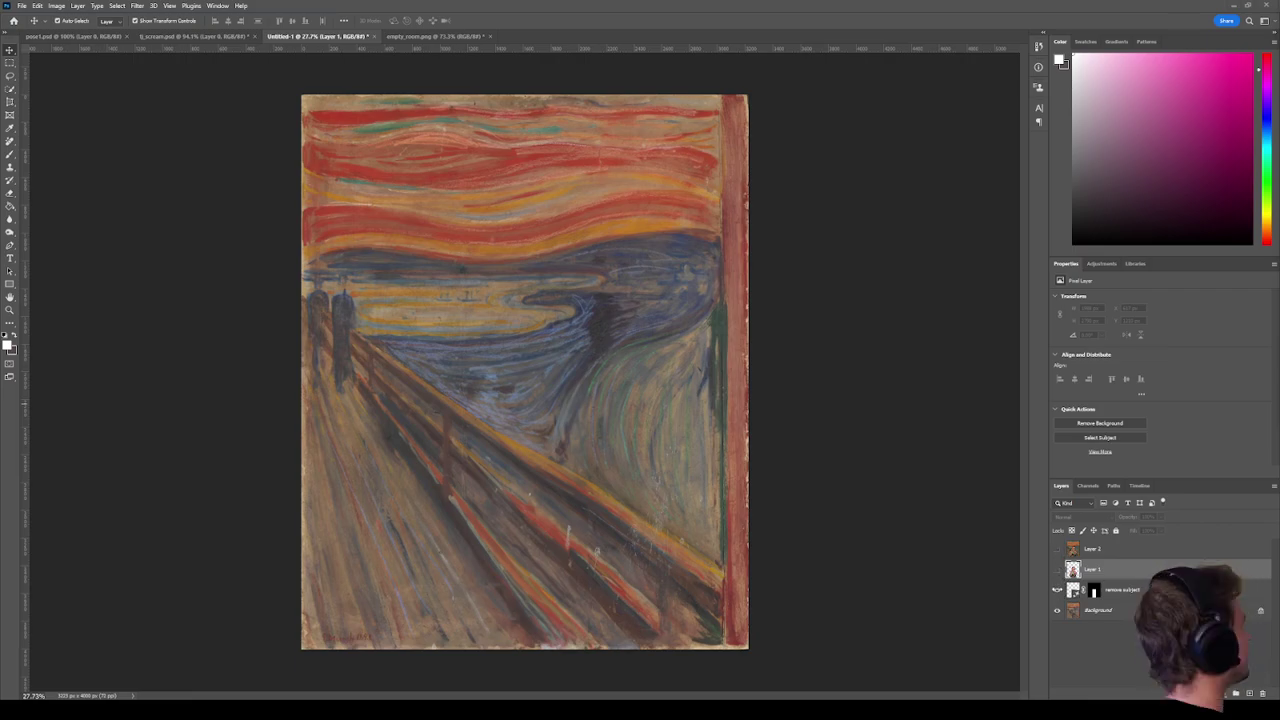
{"action": "left_click", "coordinate": [1055, 591]}
Show the "remove subject" layer and compare its three generated variations, leaving the third one selected.
{"action": "left_click", "coordinate": [1115, 590]}
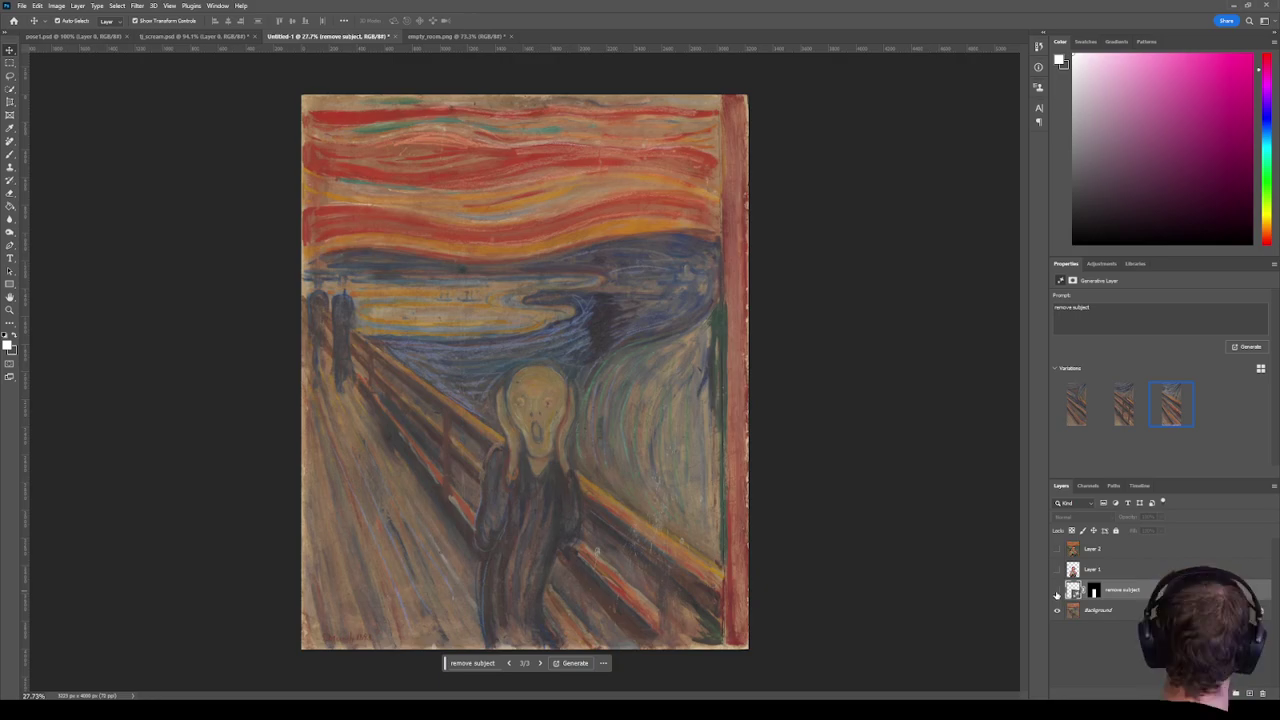
{"action": "left_click", "coordinate": [1056, 591]}
{"action": "left_click", "coordinate": [1090, 401]}
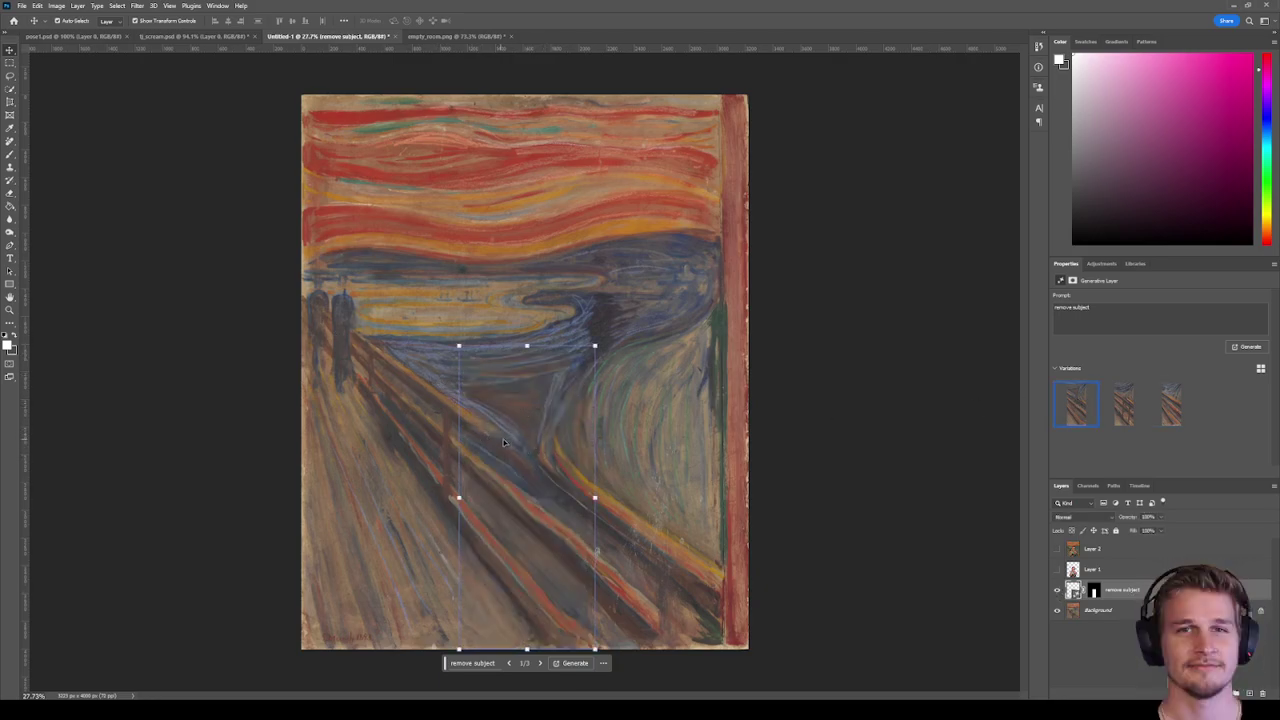
{"action": "left_click", "coordinate": [1164, 420]}
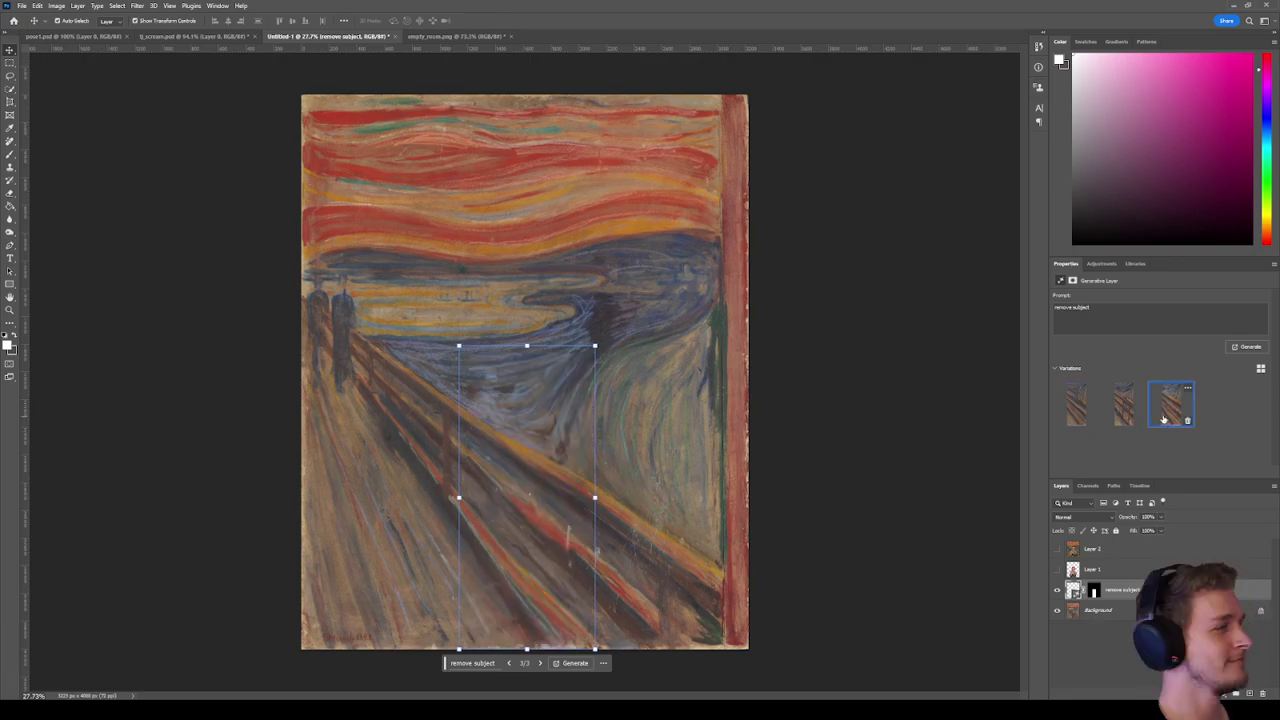
{"action": "left_click", "coordinate": [1123, 410]}
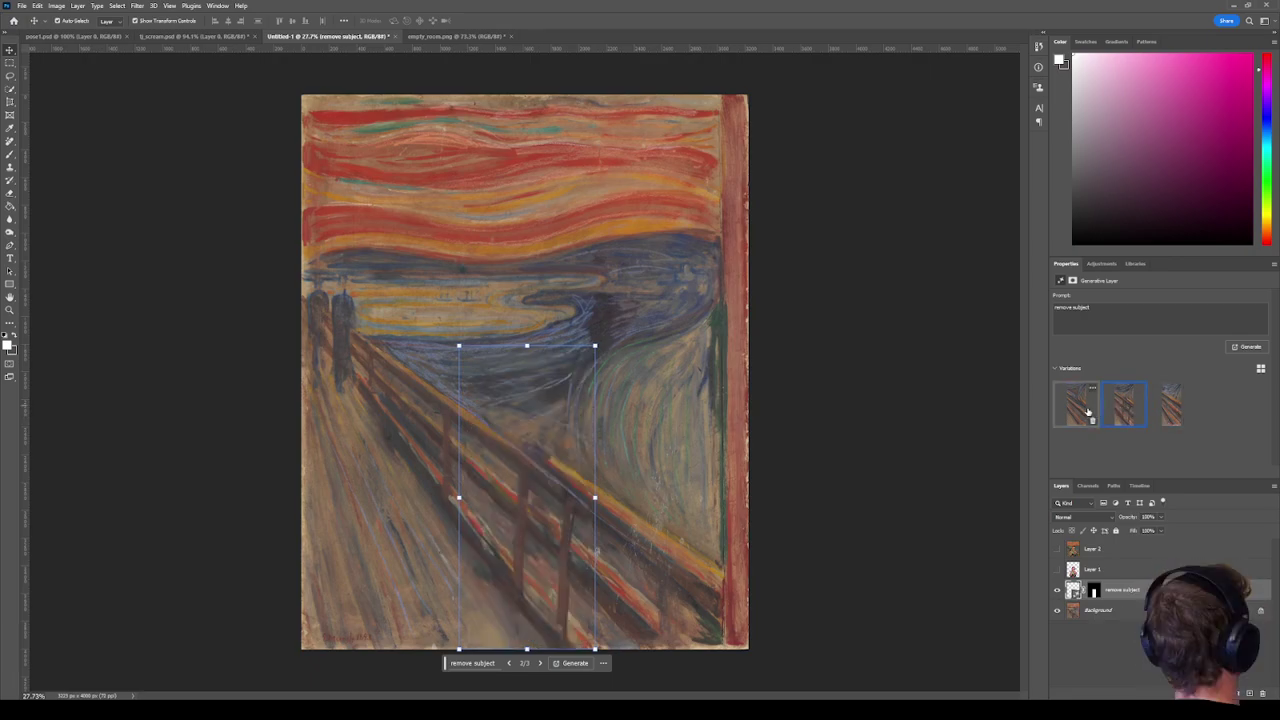
{"action": "left_click", "coordinate": [1121, 410]}
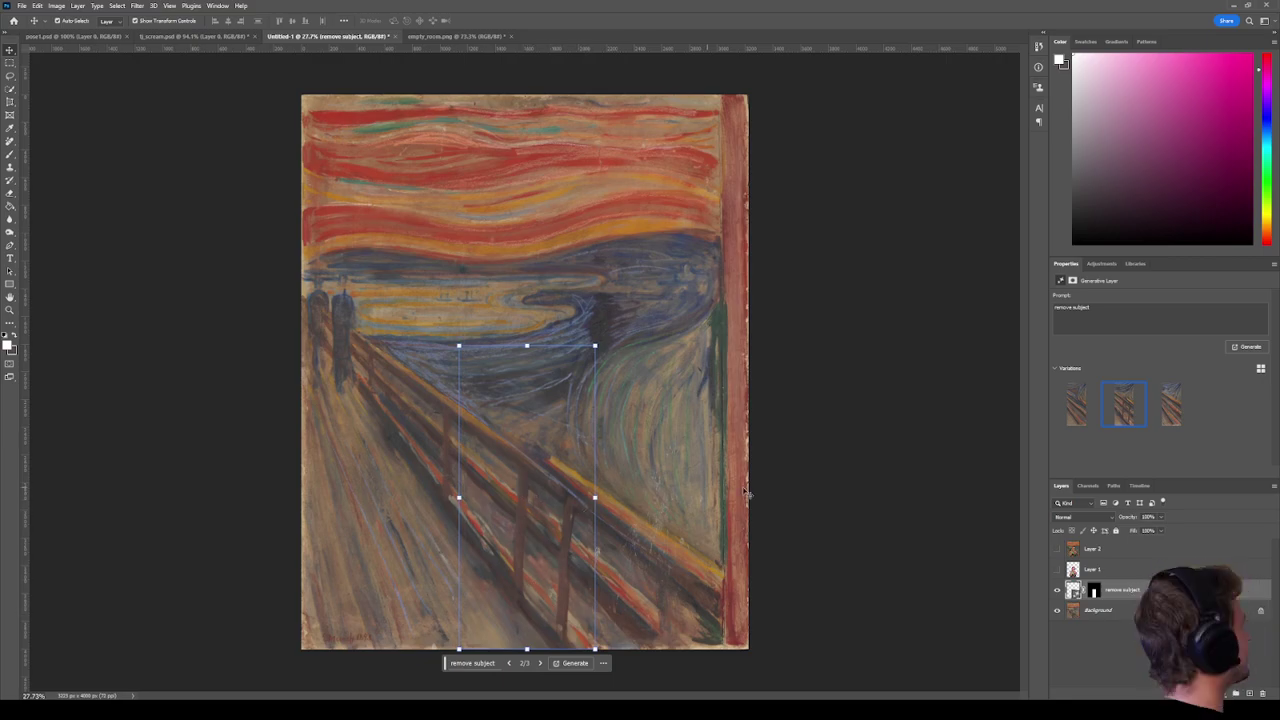
{"action": "left_click", "coordinate": [1171, 404]}
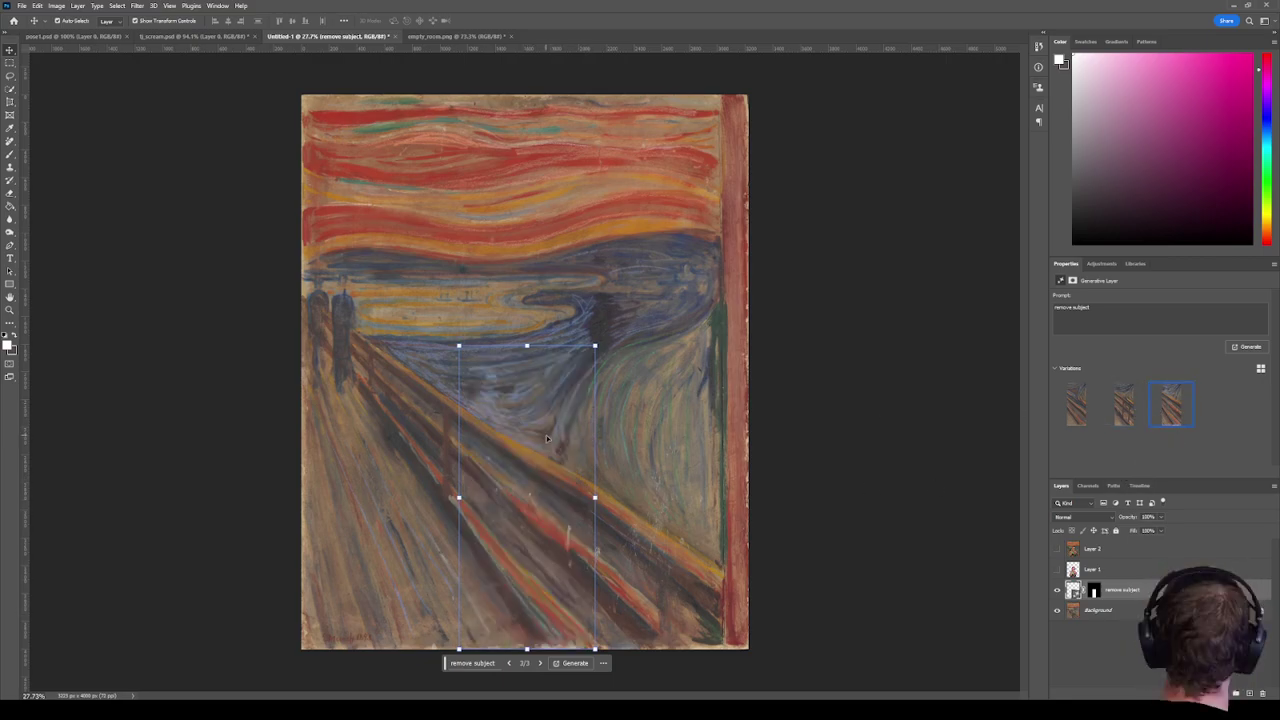
Toggle the painted-style Layer 2 and the cut-out man on Layer 1 on and off over the emptied painting.
{"action": "left_click", "coordinate": [1058, 550]}
{"action": "left_click", "coordinate": [1058, 550]}
{"action": "left_click", "coordinate": [1058, 570]}
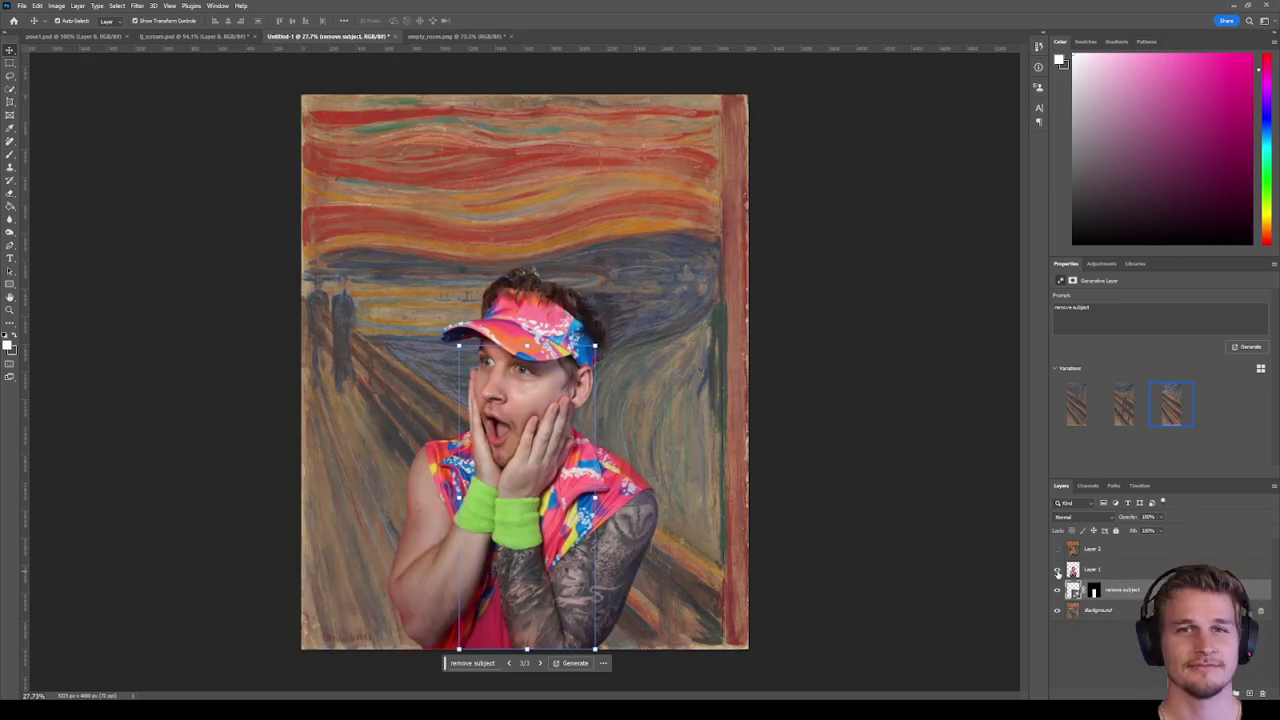
{"action": "left_click", "coordinate": [1058, 570]}
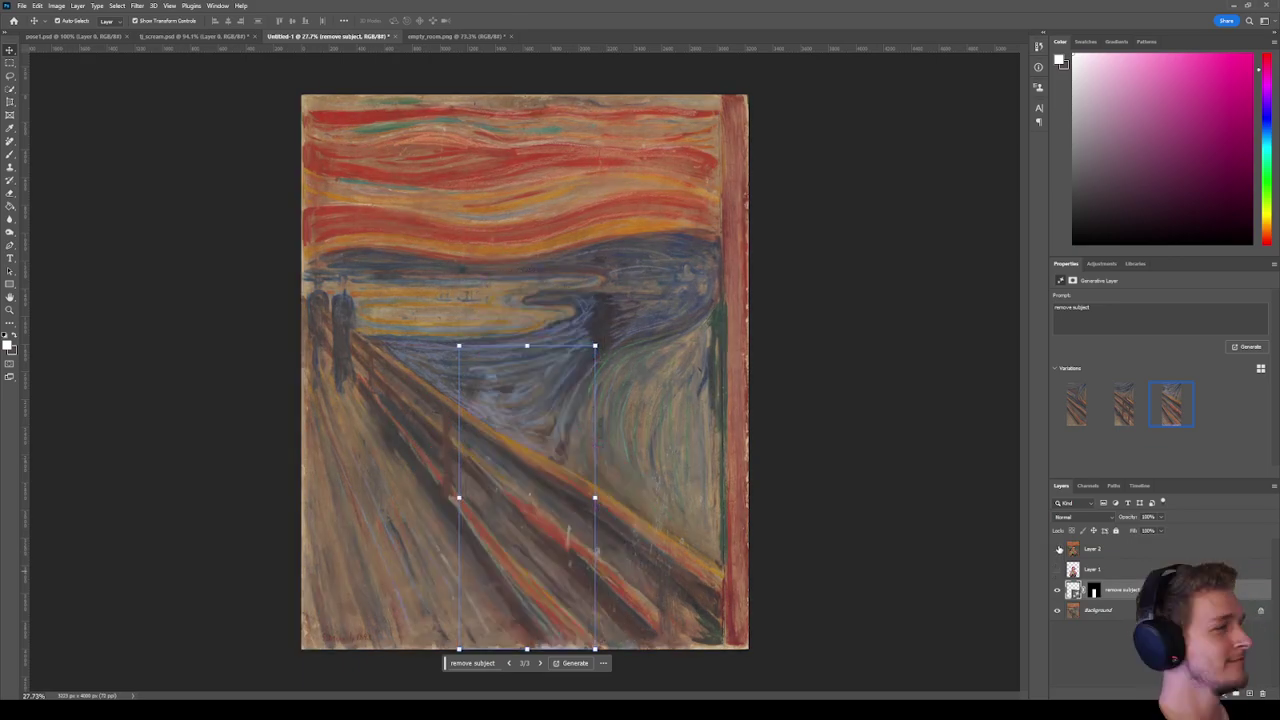
Toggle the visibility of the painted-style Layer 2 over the emptied painting.
{"action": "left_click", "coordinate": [1058, 550]}
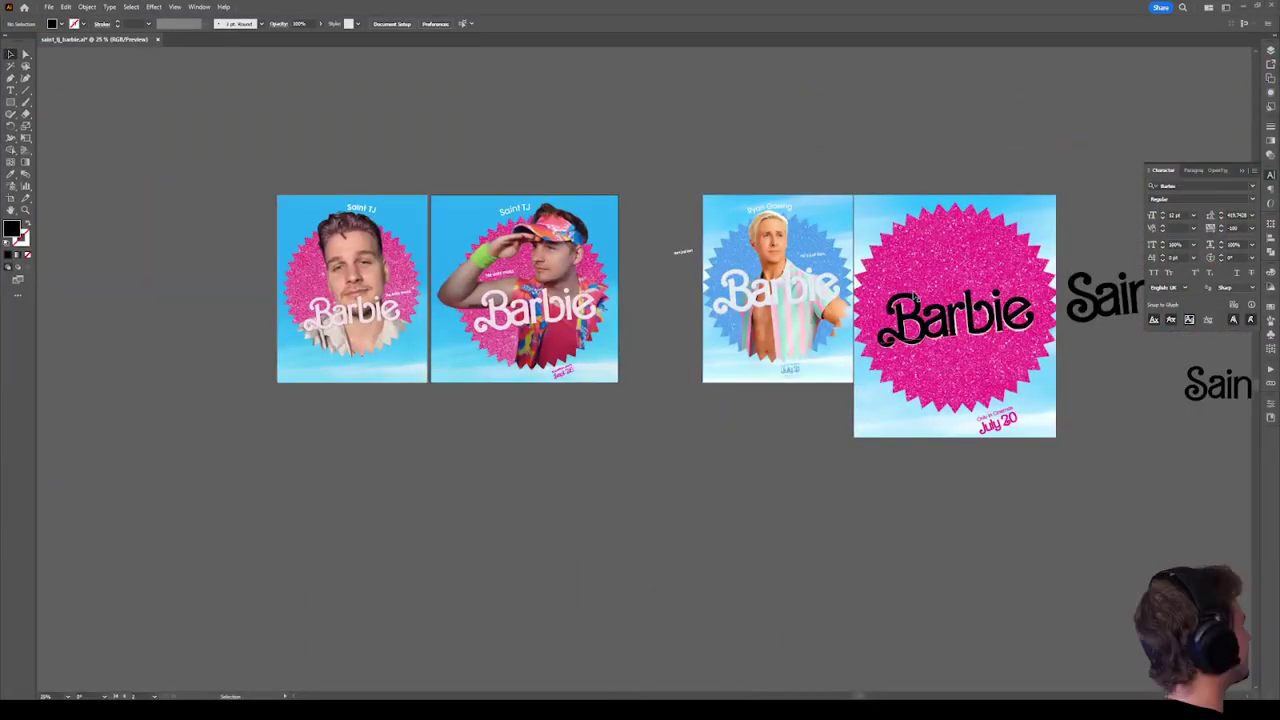
Switch to the Barbie poster document in Illustrator and duplicate the slanted "Saint TJ" text below the original.
{"action": "scroll", "coordinate": [740, 283], "scroll_direction": "right", "scroll_amount": 5}
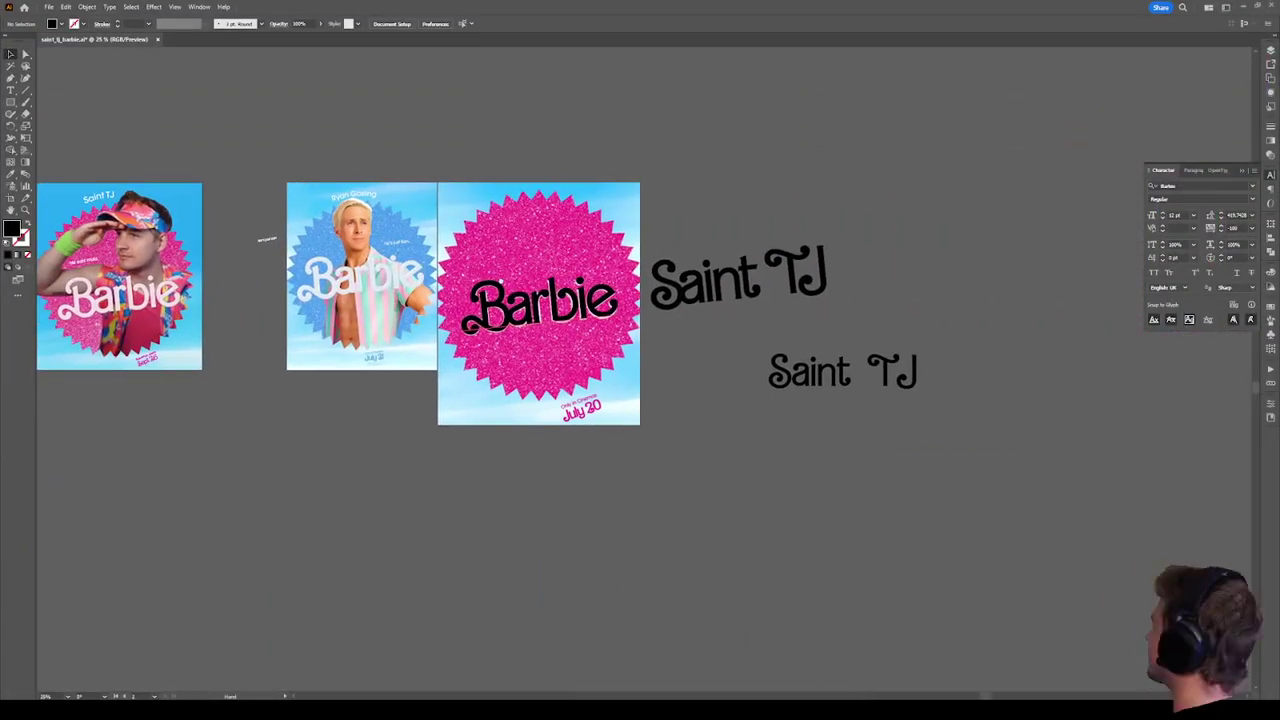
{"action": "scroll", "coordinate": [740, 283], "scroll_direction": "up", "scroll_amount": 5}
{"action": "left_click", "coordinate": [740, 283]}
{"action": "left_click_drag", "start_coordinate": [740, 283], "coordinate": [713, 497]}
{"action": "right_click", "coordinate": [713, 497]}
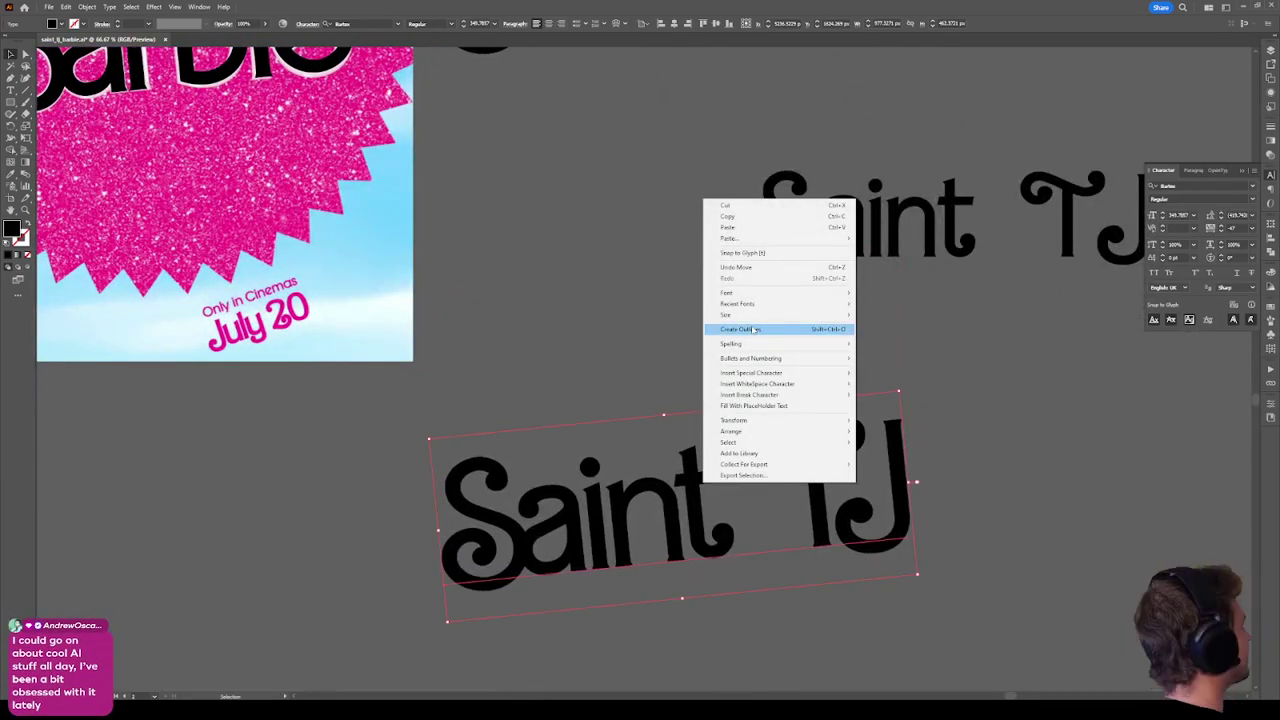
{"action": "left_click", "coordinate": [579, 335]}
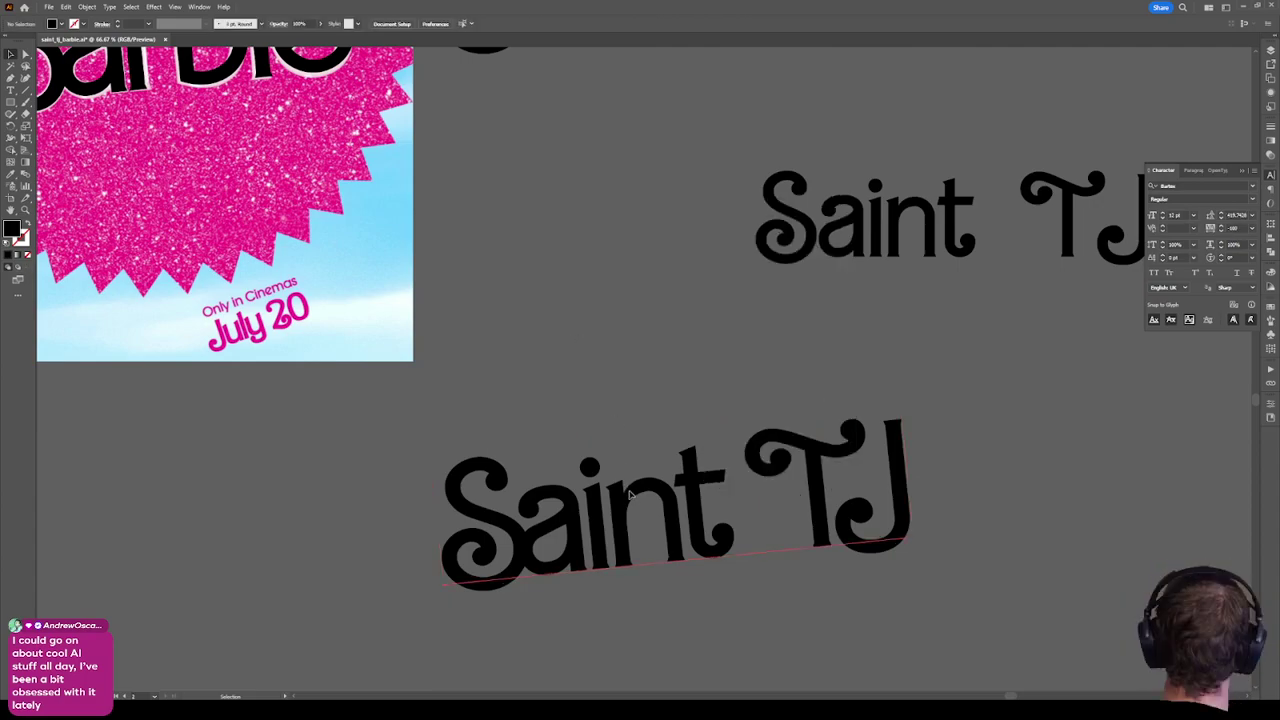
Fill the copied "Saint TJ" text with the pale grey-white sampled from the Barbie lettering on the blue poster.
{"action": "left_click_drag", "start_coordinate": [95, 72], "coordinate": [372, 219]}
{"action": "key", "text": "i"}
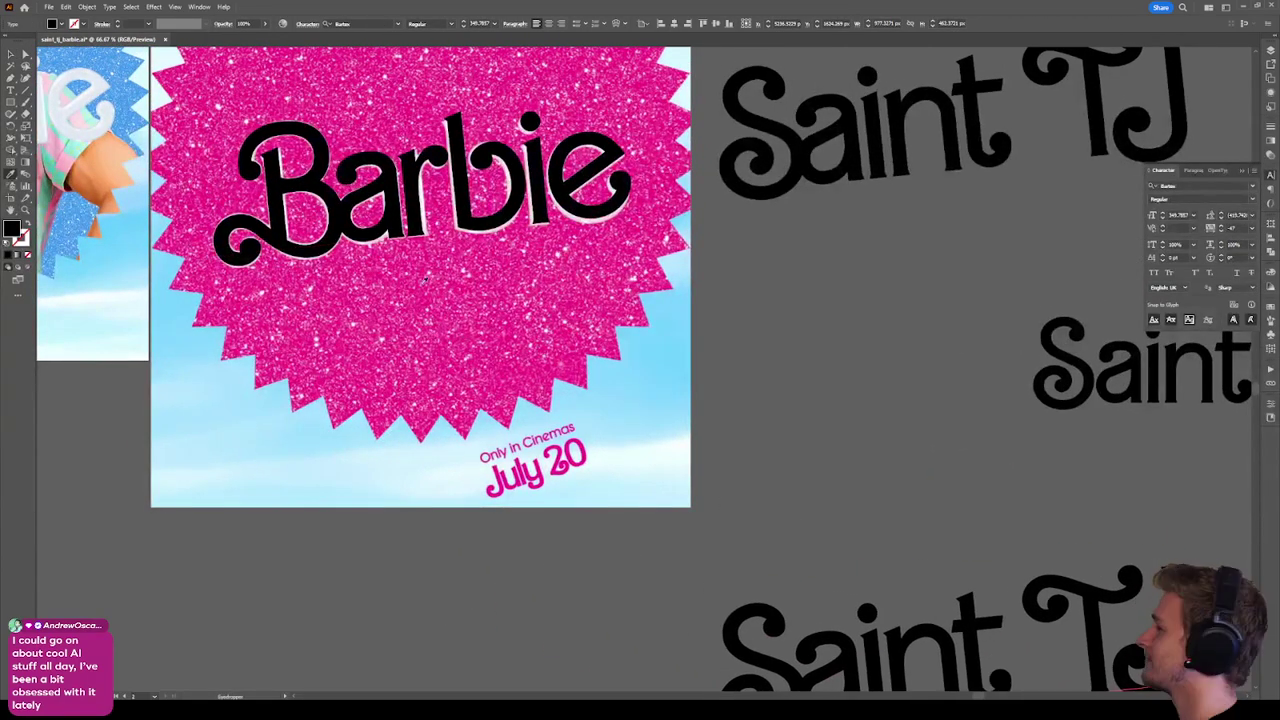
{"action": "scroll", "coordinate": [225, 225], "scroll_direction": "down", "scroll_amount": 2}
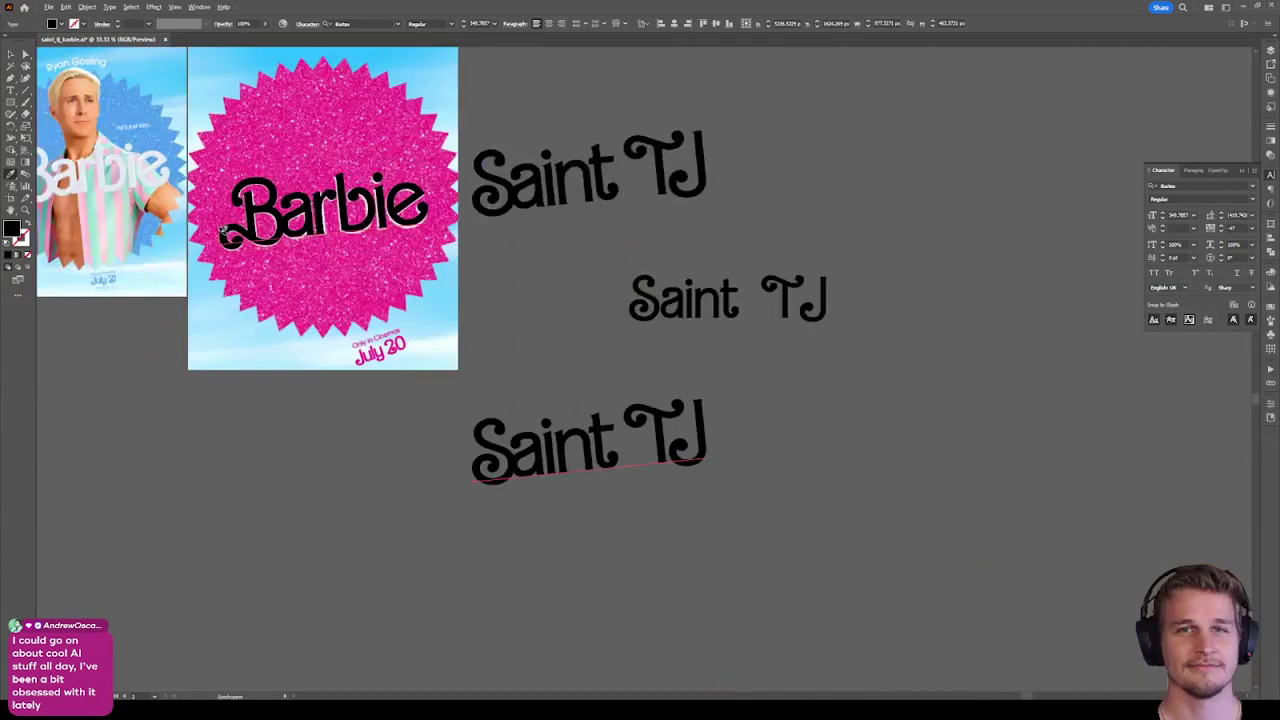
{"action": "left_click_drag", "start_coordinate": [225, 225], "coordinate": [600, 280]}
{"action": "scroll", "coordinate": [540, 200], "scroll_direction": "up", "scroll_amount": 9}
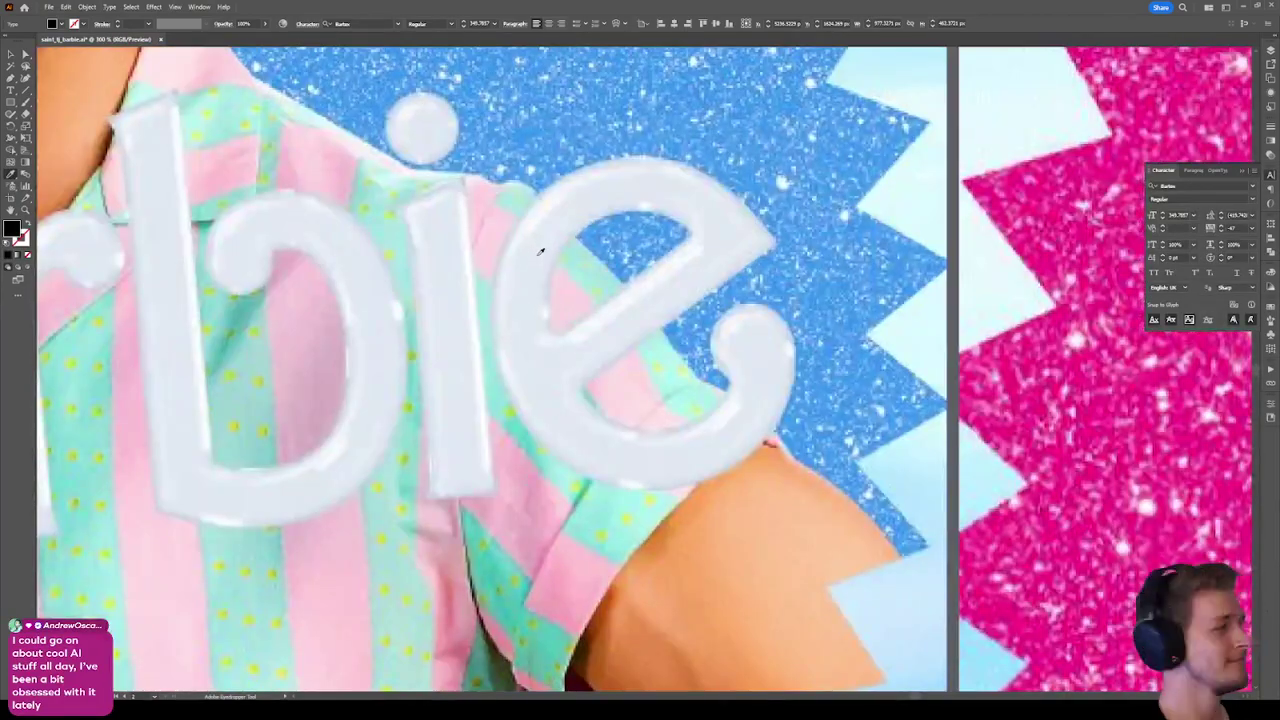
{"action": "scroll", "coordinate": [557, 230], "scroll_direction": "down", "scroll_amount": 3}
{"action": "scroll", "coordinate": [557, 230], "scroll_direction": "down", "scroll_amount": 3}
{"action": "left_click_drag", "start_coordinate": [1240, 590], "coordinate": [771, 366]}
{"action": "scroll", "coordinate": [457, 246], "scroll_direction": "up", "scroll_amount": 5}
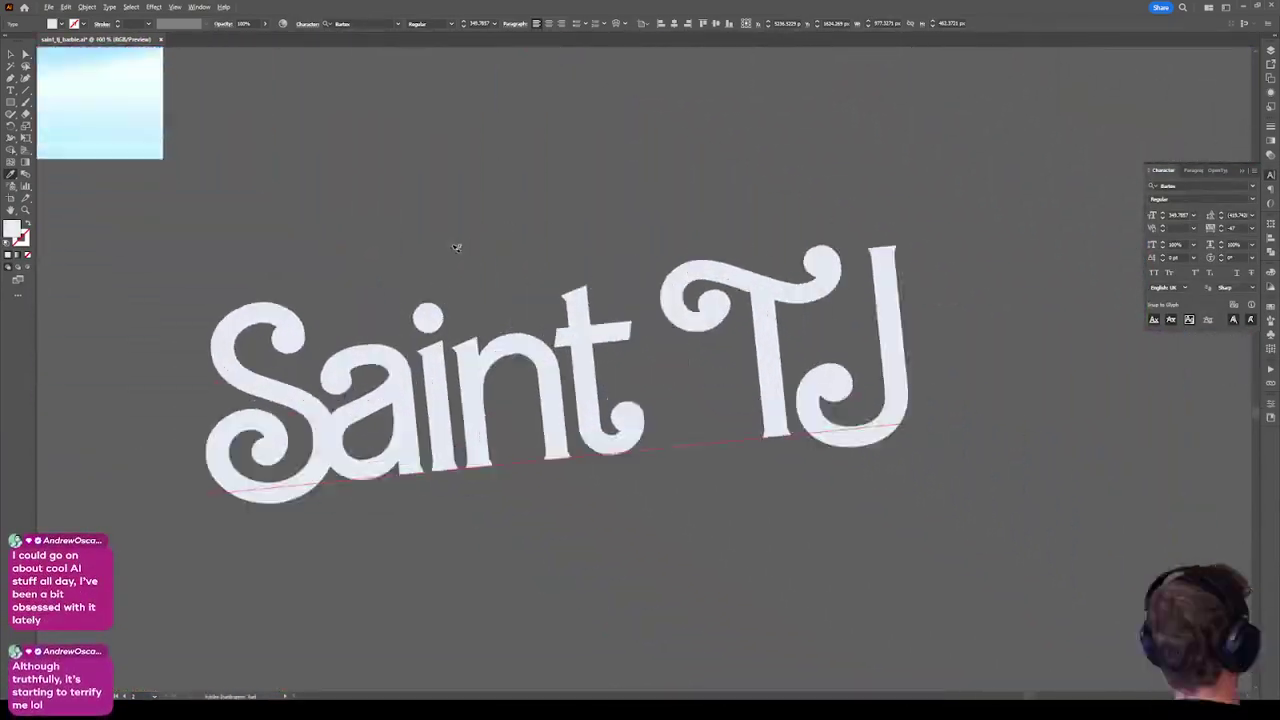
Apply the 3D Inflate effect to the pale "Saint TJ" text.
{"action": "scroll", "coordinate": [500, 327], "scroll_direction": "down", "scroll_amount": 2}
{"action": "left_click", "coordinate": [153, 7]}
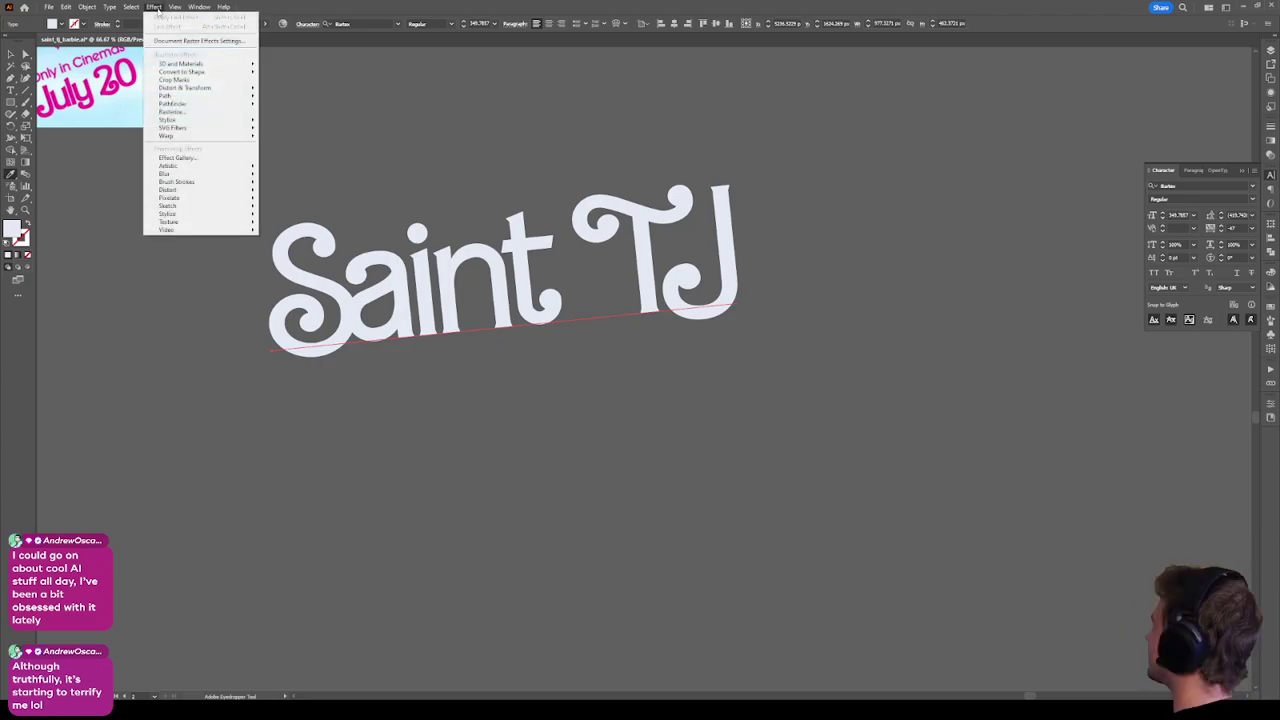
{"action": "mouse_move", "coordinate": [182, 63]}
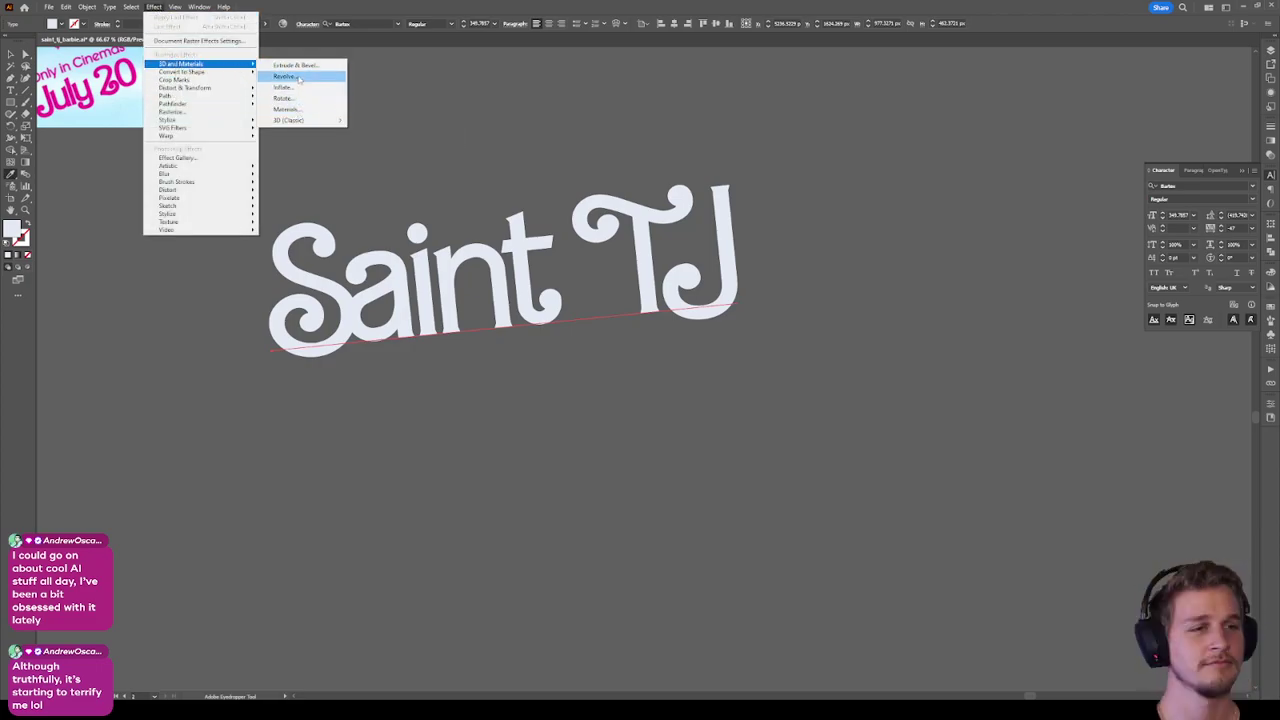
{"action": "left_click", "coordinate": [294, 88]}
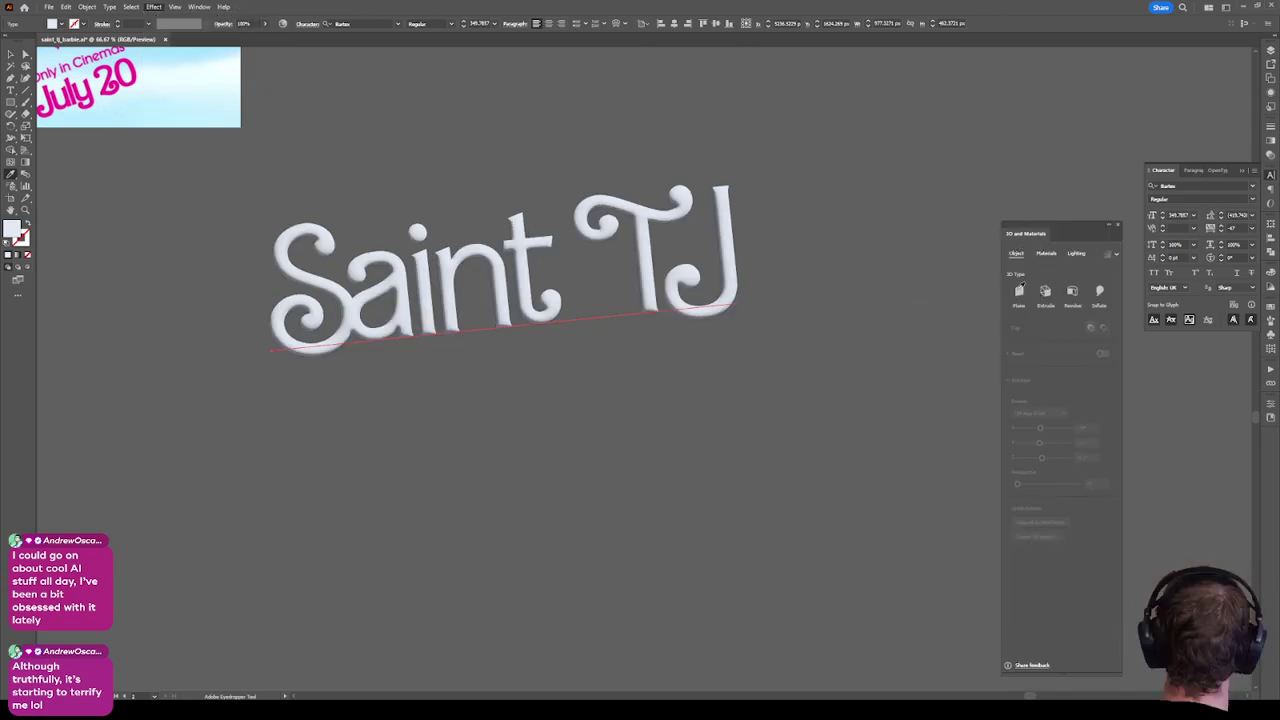
Move the inflated "Saint TJ" text below the Barbie lettering on the blue poster for comparison.
{"action": "scroll", "coordinate": [257, 228], "scroll_direction": "up", "scroll_amount": 1}
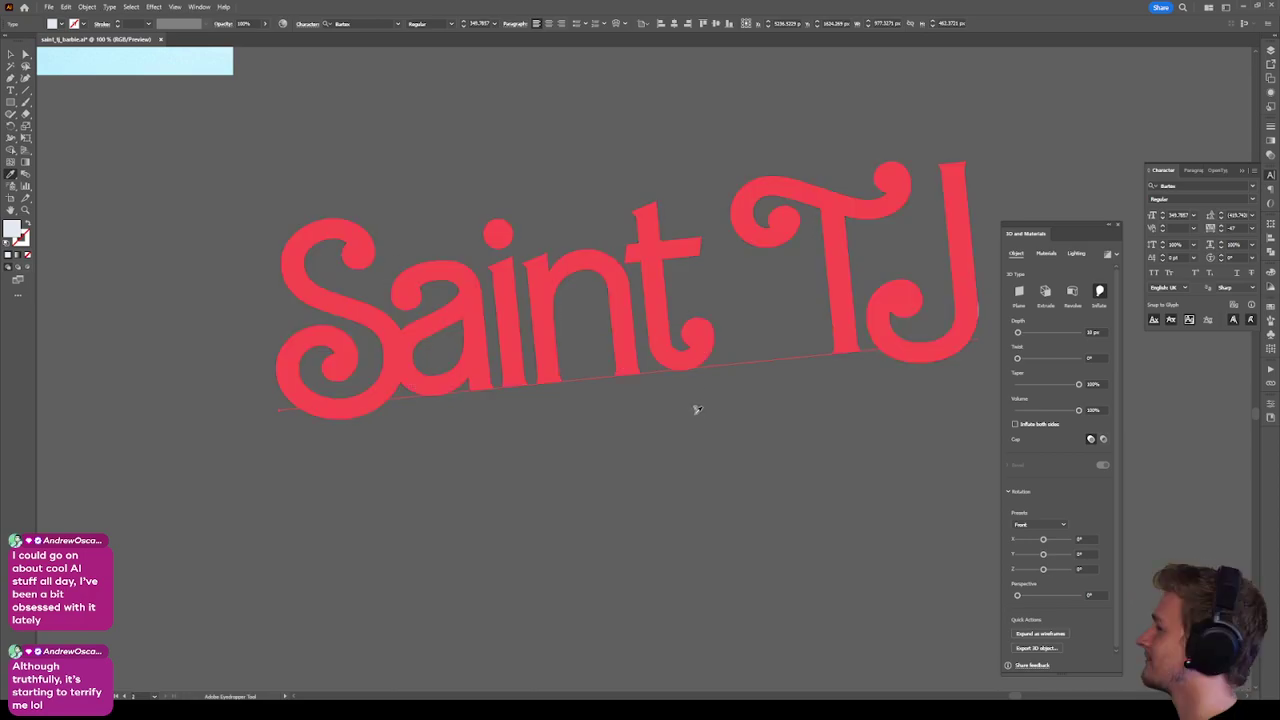
{"action": "scroll", "coordinate": [694, 409], "scroll_direction": "down", "scroll_amount": 2}
{"action": "left_click_drag", "start_coordinate": [700, 534], "coordinate": [931, 606]}
{"action": "key", "text": "v"}
{"action": "left_click", "coordinate": [909, 491]}
{"action": "scroll", "coordinate": [684, 308], "scroll_direction": "down", "scroll_amount": 1}
{"action": "left_click_drag", "start_coordinate": [830, 434], "coordinate": [296, 234]}
{"action": "scroll", "coordinate": [296, 234], "scroll_direction": "up", "scroll_amount": 3}
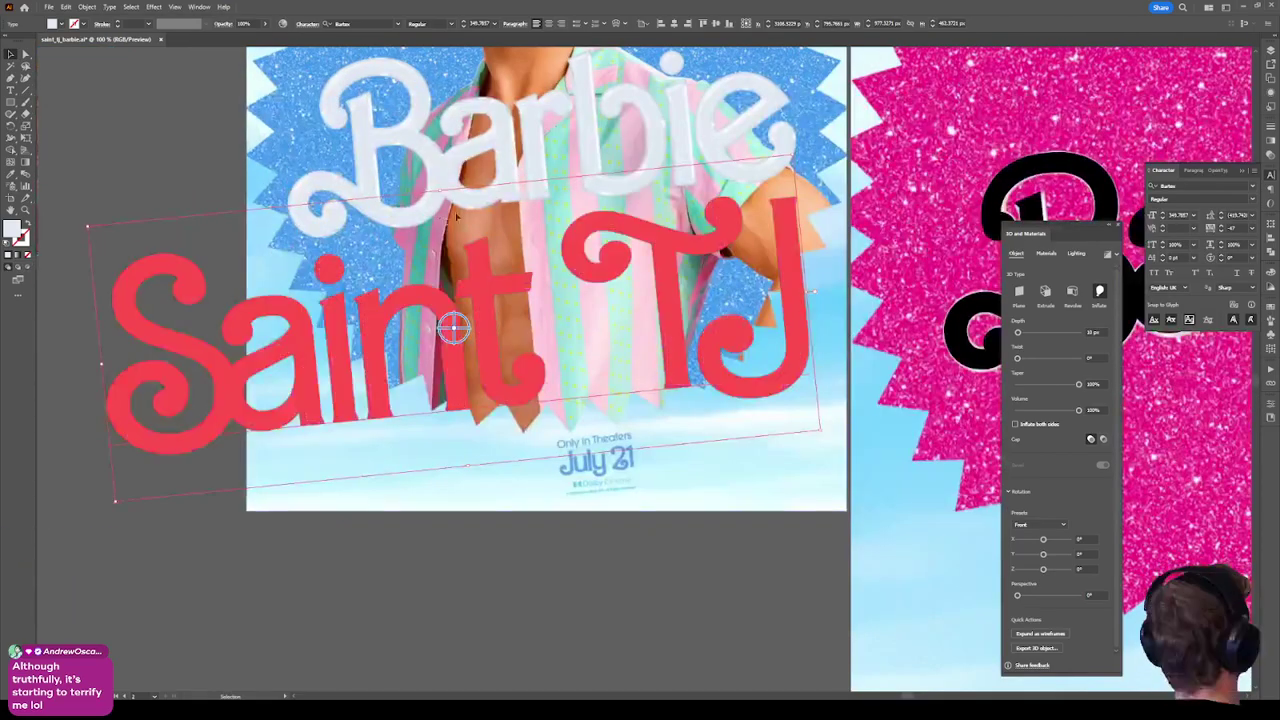
Place the inflated "Saint TJ" beneath the pink poster's logo and move the black Barbie lettering upward off the original pale lettering.
{"action": "left_click_drag", "start_coordinate": [520, 257], "coordinate": [420, 405]}
{"action": "scroll", "coordinate": [258, 220], "scroll_direction": "down", "scroll_amount": 1}
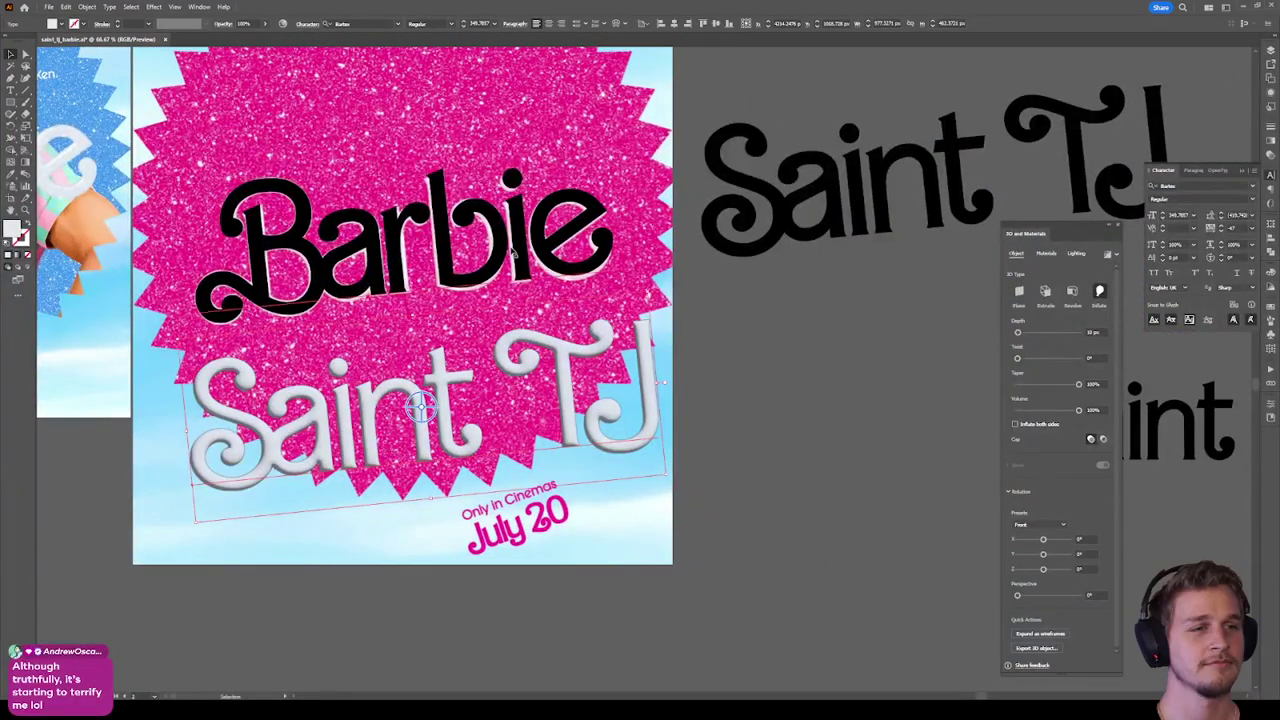
{"action": "left_click_drag", "start_coordinate": [509, 249], "coordinate": [512, 105]}
{"action": "left_click_drag", "start_coordinate": [540, 408], "coordinate": [538, 383]}
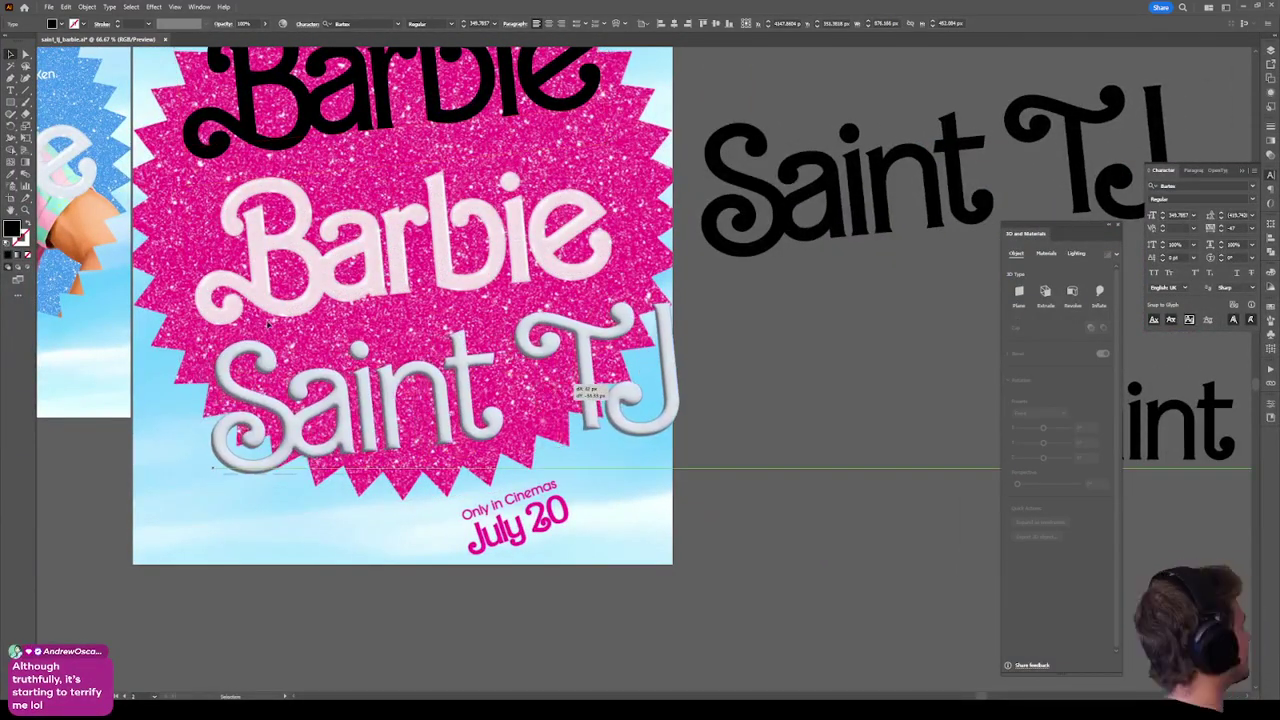
{"action": "scroll", "coordinate": [538, 385], "scroll_direction": "up", "scroll_amount": 1}
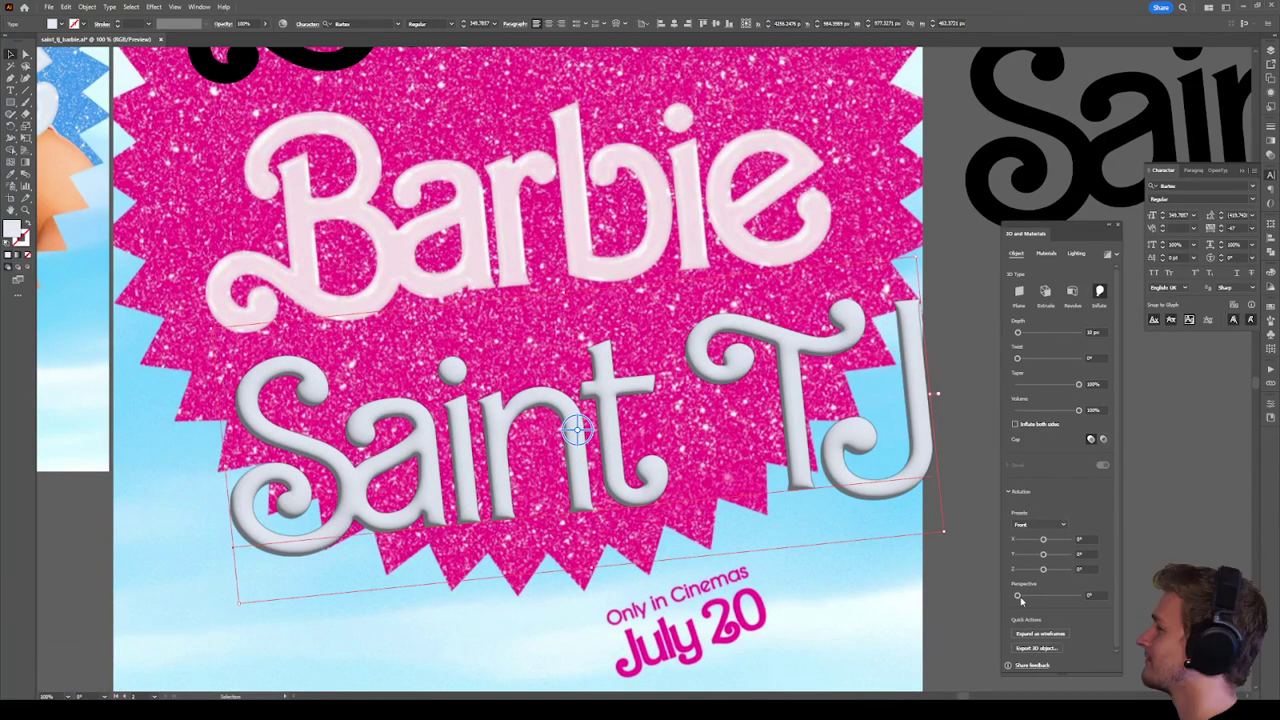
{"action": "left_click_drag", "start_coordinate": [578, 428], "coordinate": [523, 440]}
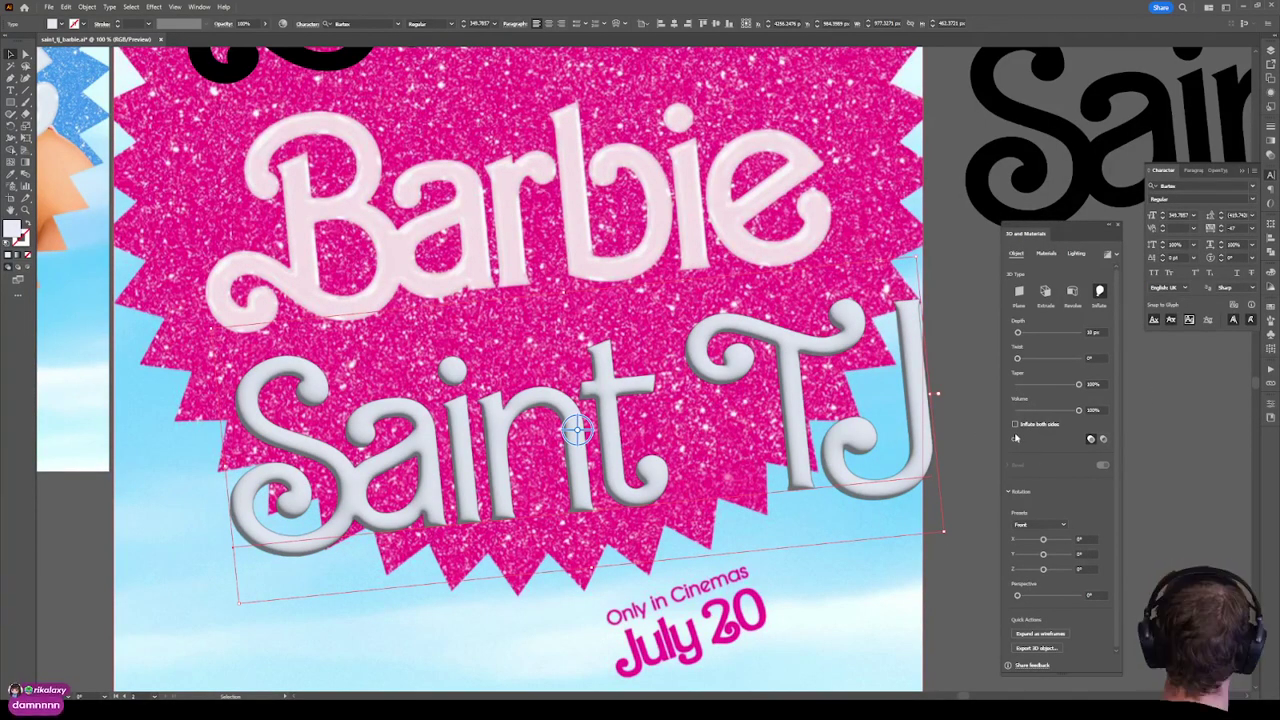
Look at the 3D lighting settings and try the Spotted Concrete and Calacatta Marble materials on the inflated "Saint TJ" text.
{"action": "left_click", "coordinate": [1076, 254]}
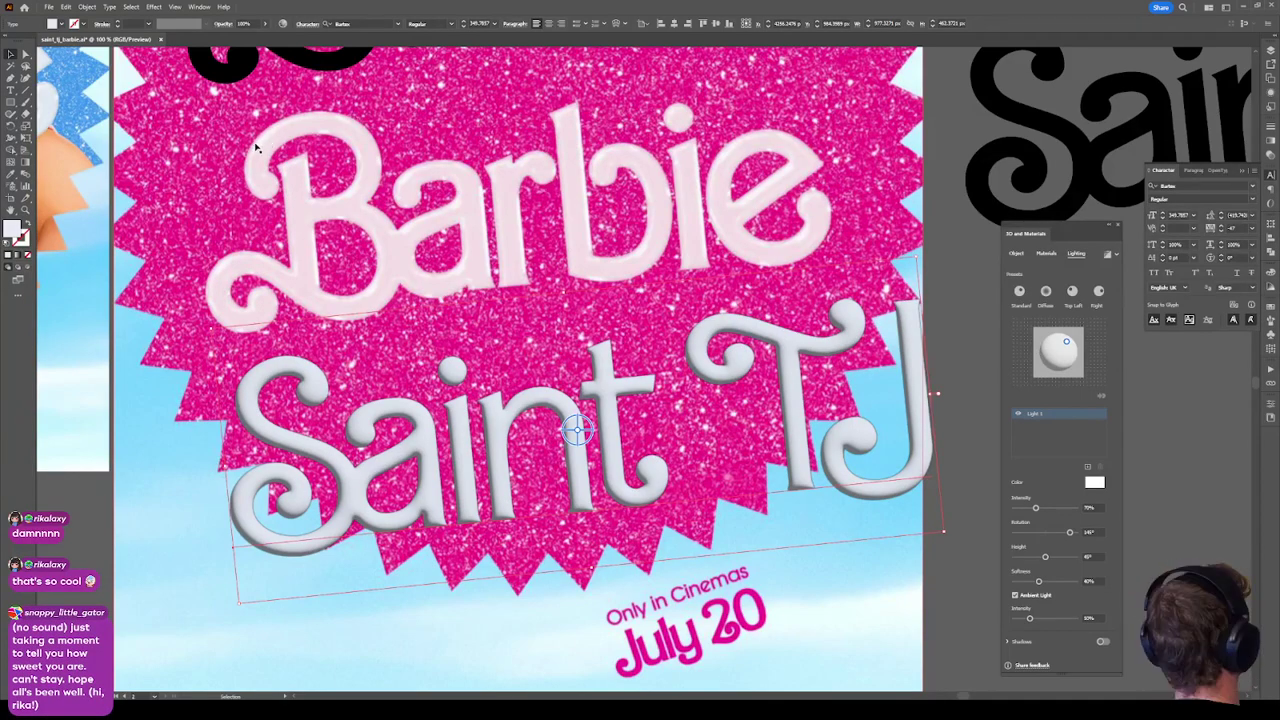
{"action": "left_click", "coordinate": [1046, 254]}
{"action": "left_click", "coordinate": [1093, 388]}
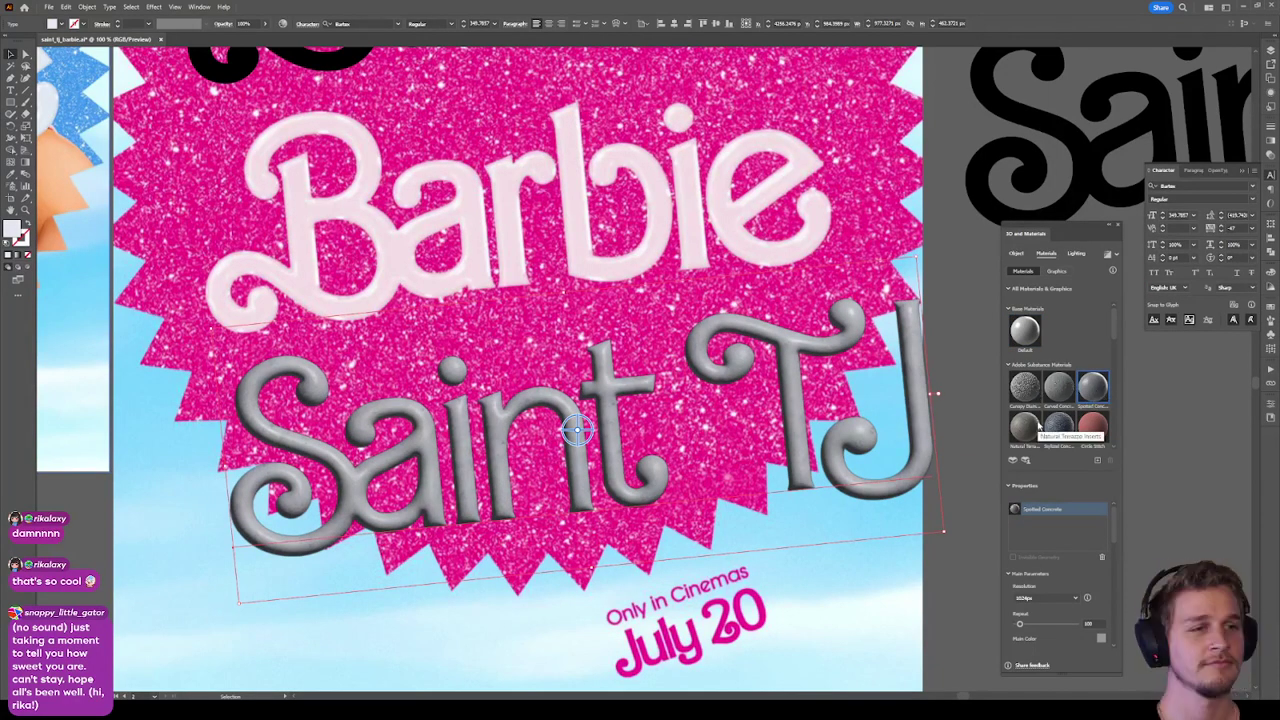
{"action": "scroll", "coordinate": [1040, 425], "scroll_direction": "down", "scroll_amount": 2}
{"action": "scroll", "coordinate": [1041, 425], "scroll_direction": "down", "scroll_amount": 2}
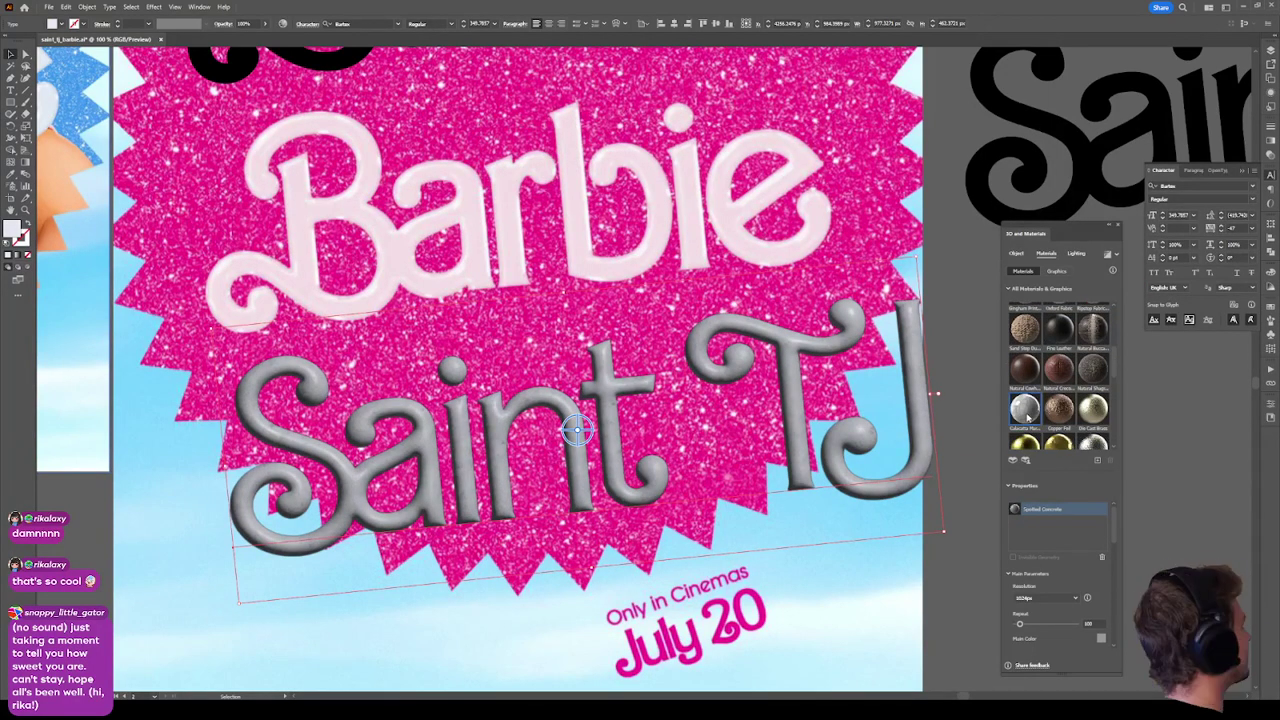
{"action": "left_click", "coordinate": [1025, 409]}
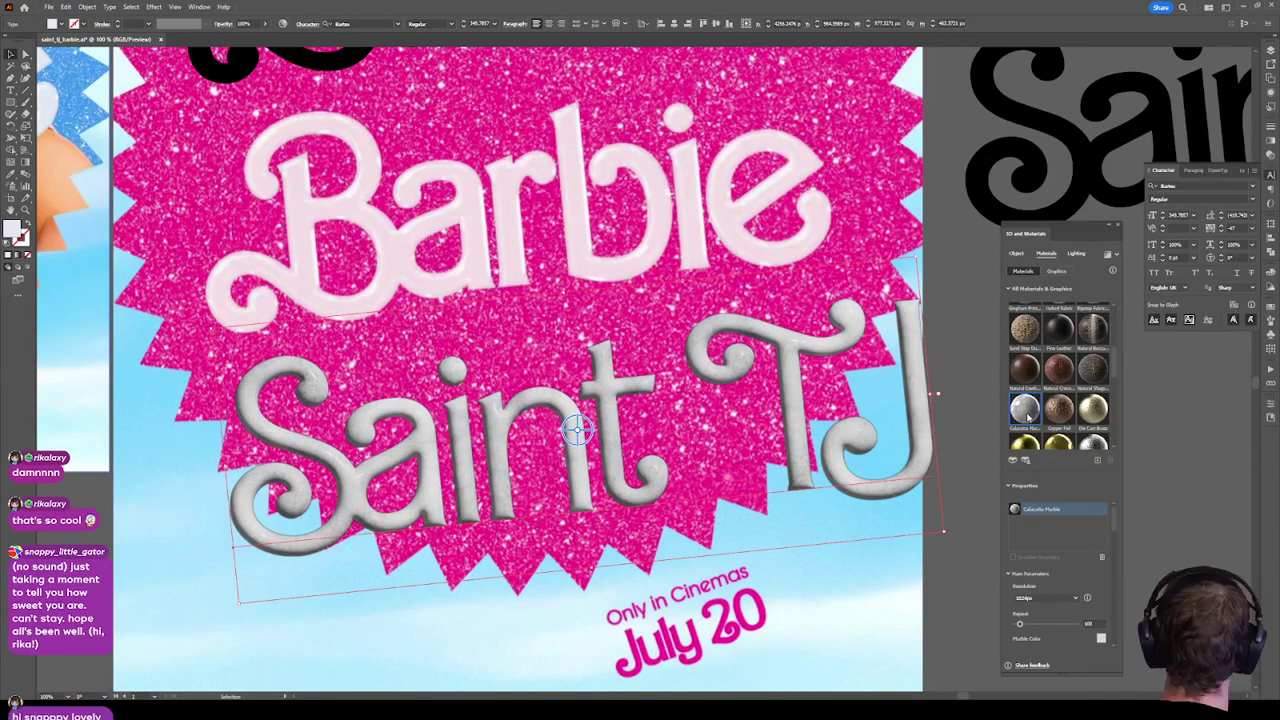
Try the patterned zinc and Ominous Obsidian materials on the inflated "Saint TJ" text.
{"action": "scroll", "coordinate": [1028, 418], "scroll_direction": "down", "scroll_amount": 2}
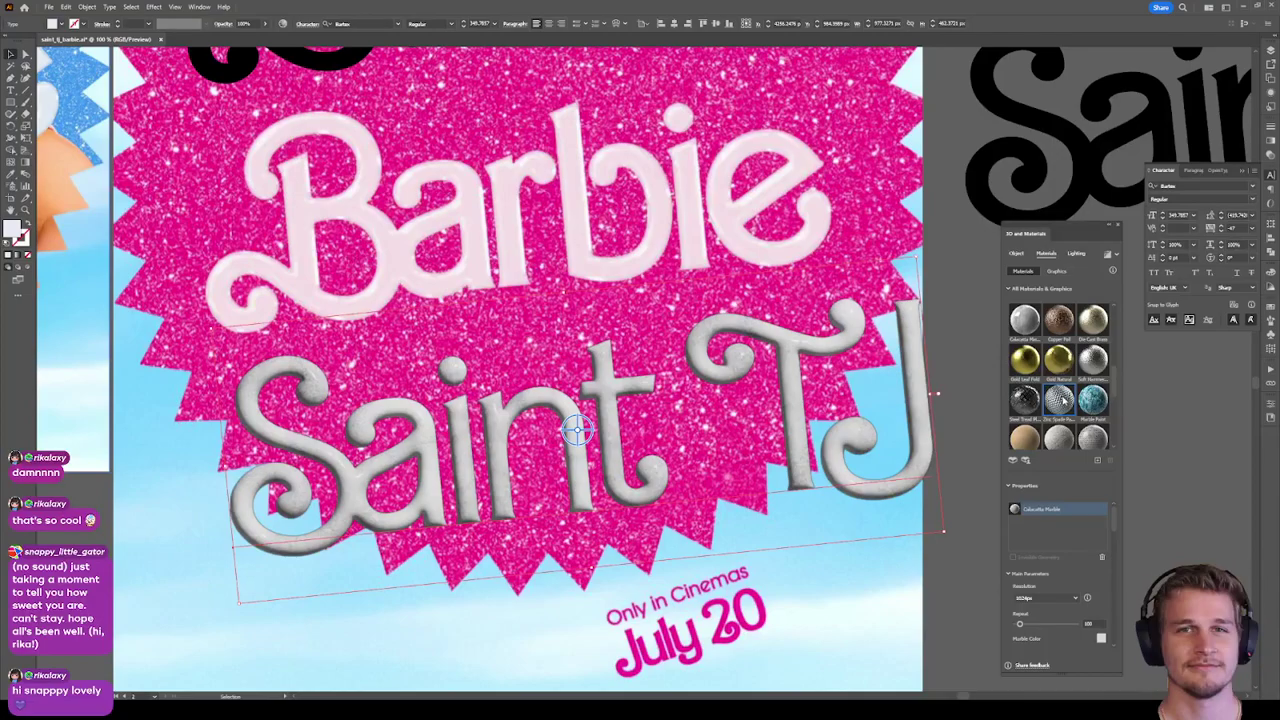
{"action": "left_click", "coordinate": [1058, 400]}
{"action": "scroll", "coordinate": [1050, 405], "scroll_direction": "down", "scroll_amount": 3}
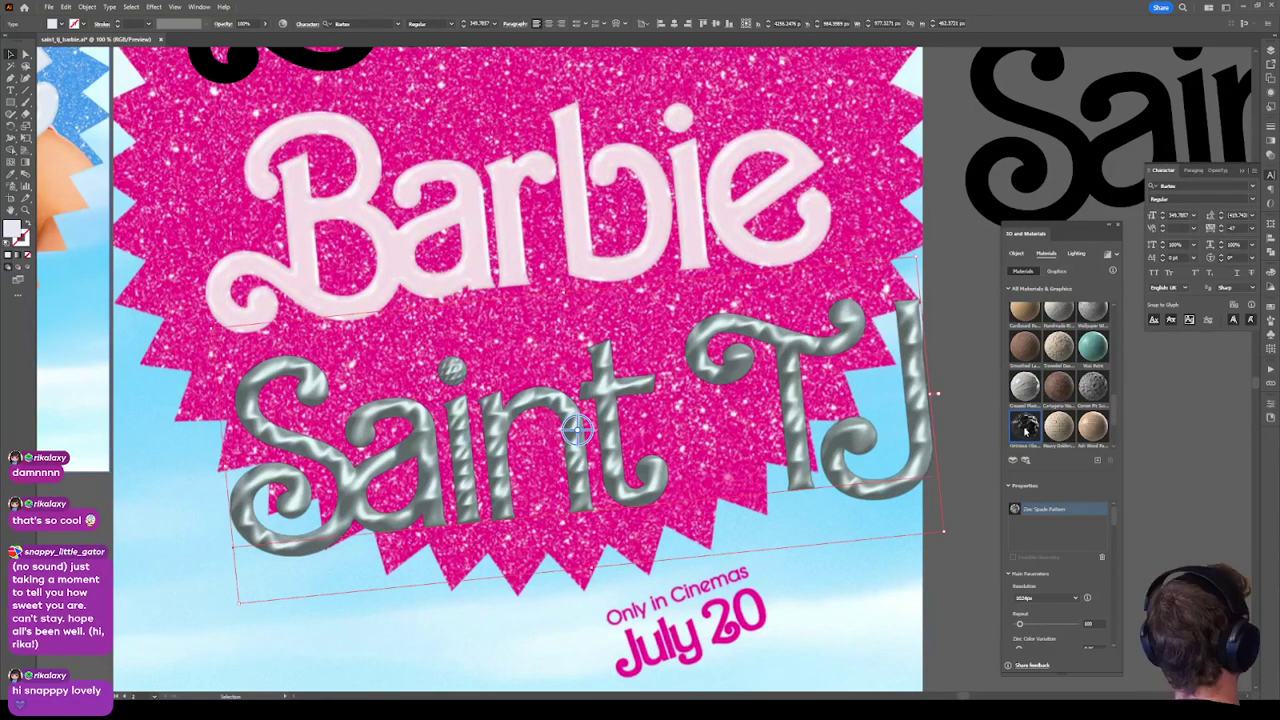
{"action": "left_click", "coordinate": [1024, 428]}
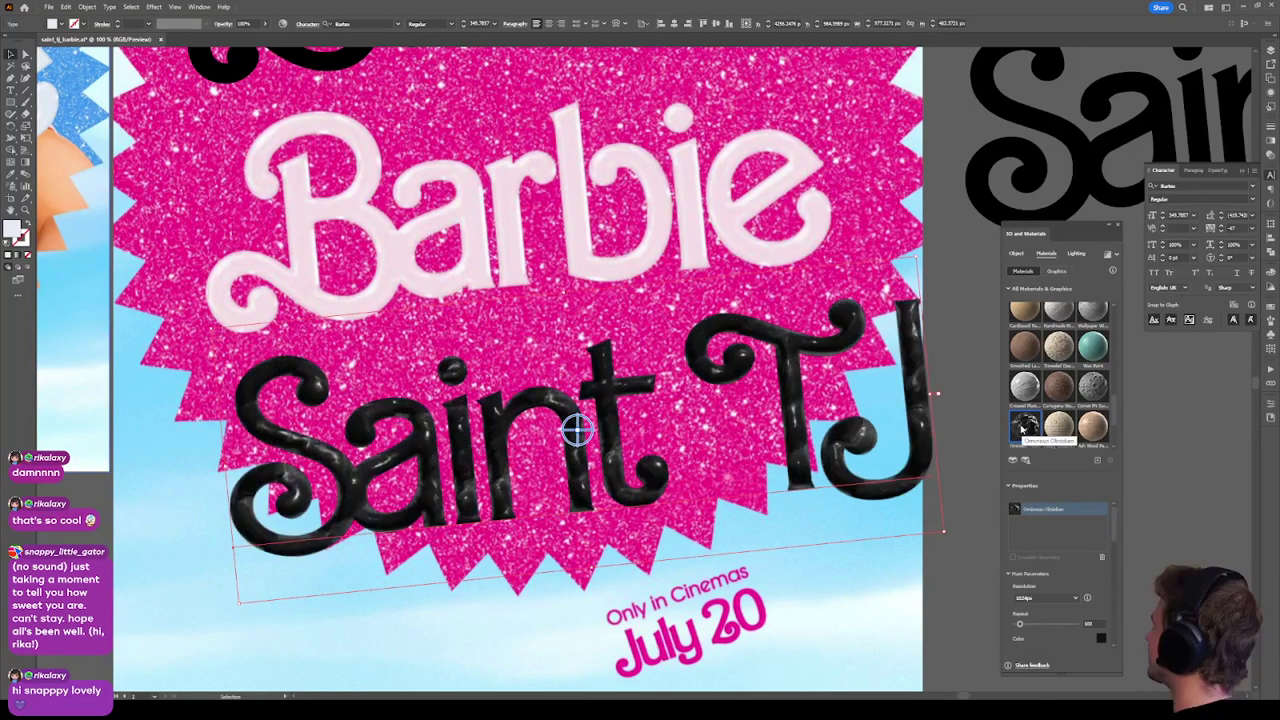
Try the golden brick material on the inflated "Saint TJ" text, followed by Spotted Concrete again.
{"action": "scroll", "coordinate": [1024, 430], "scroll_direction": "down", "scroll_amount": 2}
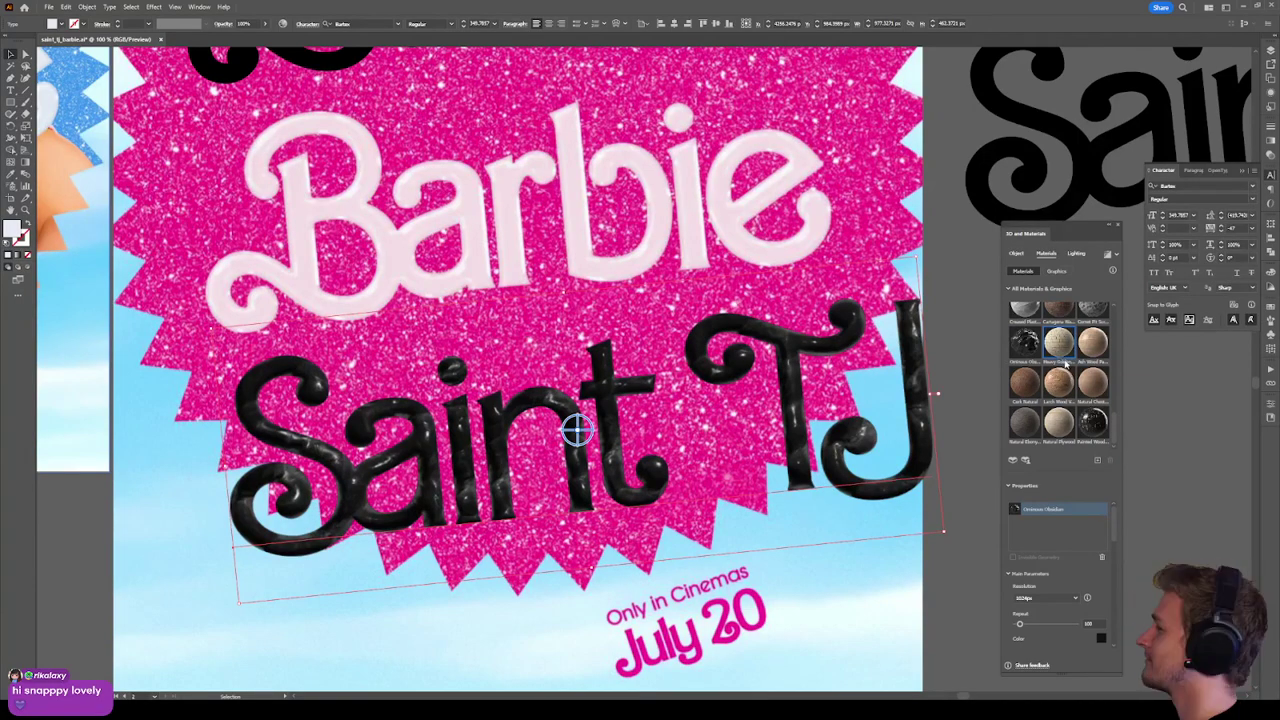
{"action": "left_click", "coordinate": [1065, 364]}
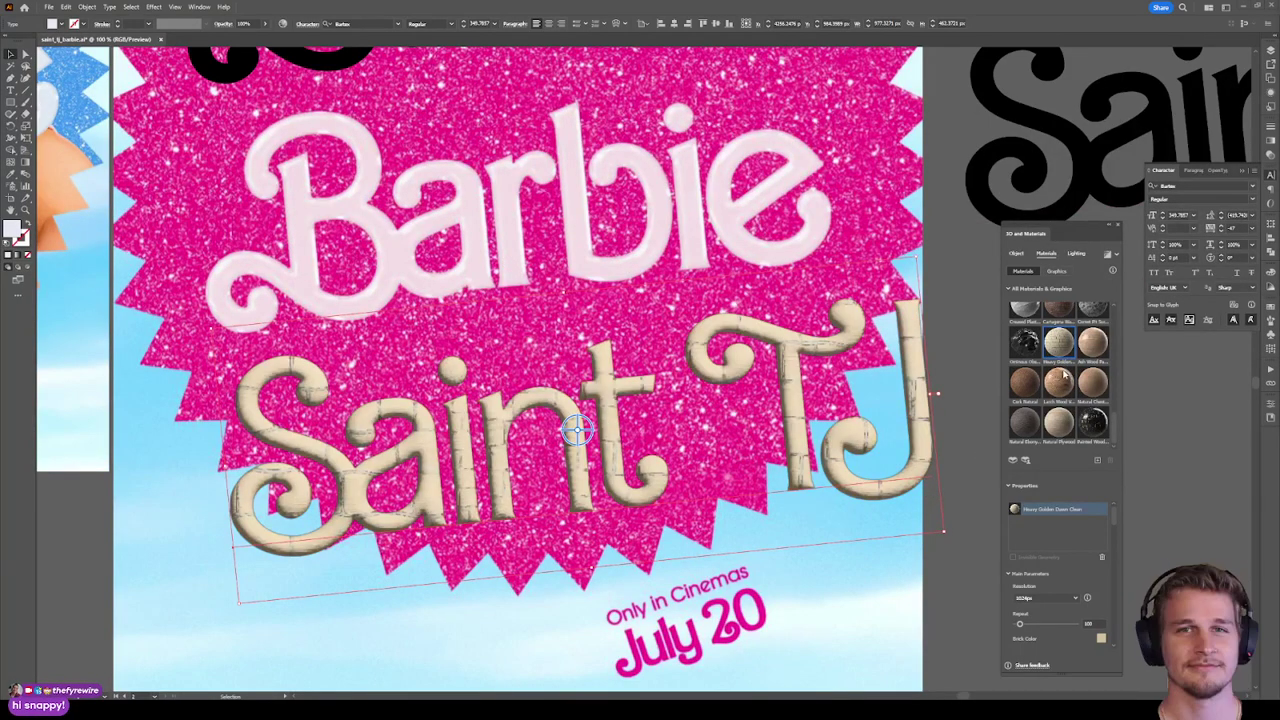
{"action": "scroll", "coordinate": [1098, 360], "scroll_direction": "down", "scroll_amount": 3}
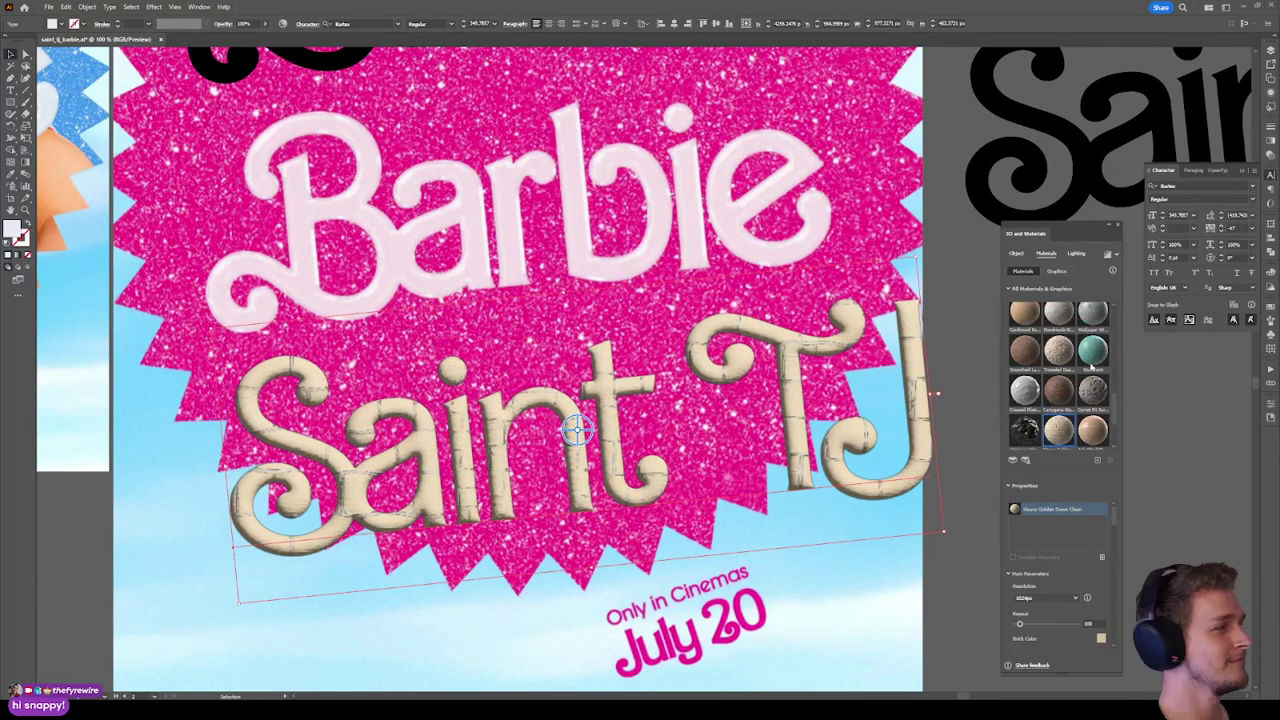
{"action": "scroll", "coordinate": [1085, 380], "scroll_direction": "down", "scroll_amount": 5}
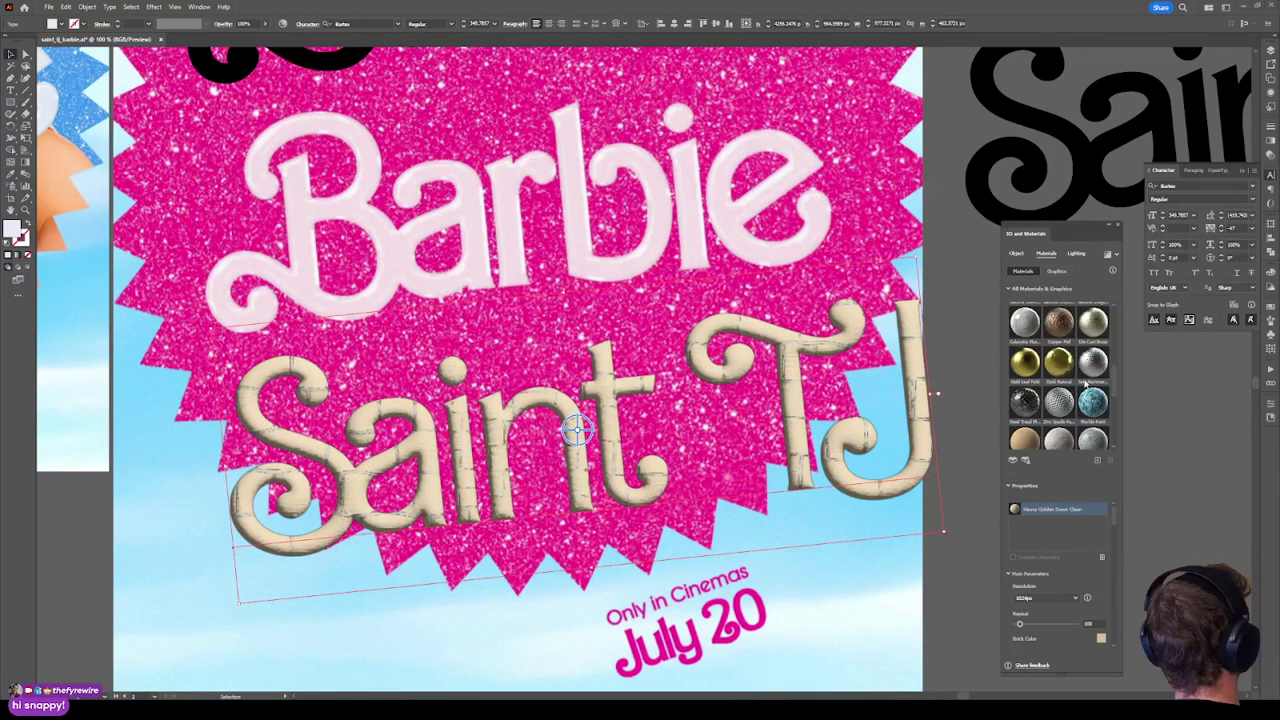
{"action": "scroll", "coordinate": [1075, 394], "scroll_direction": "up", "scroll_amount": 8}
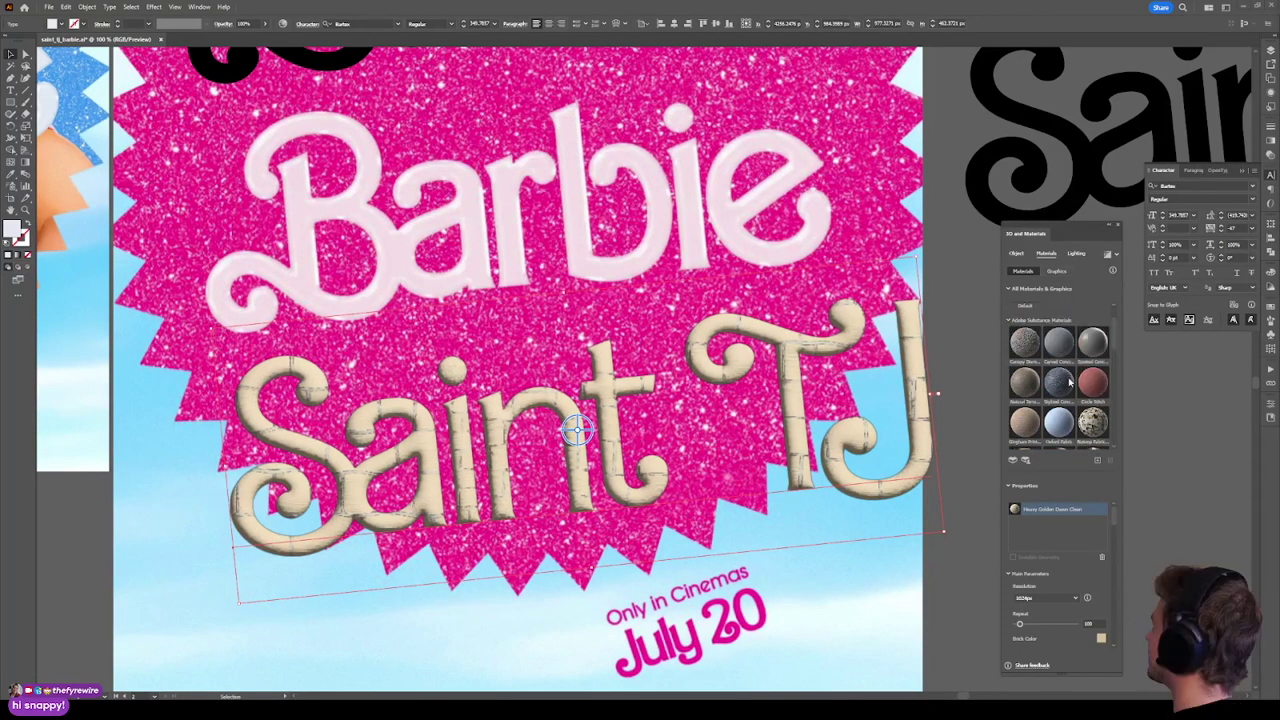
{"action": "left_click", "coordinate": [1093, 344]}
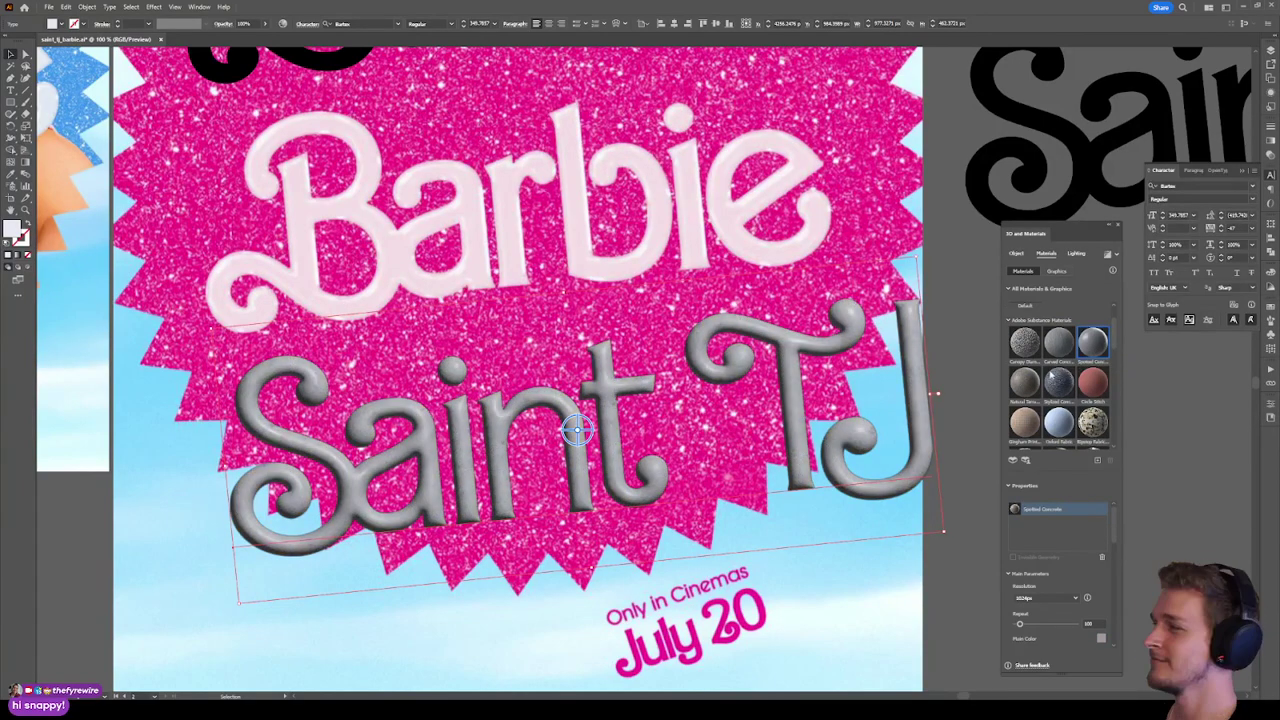
Try the sand digital camouflage ripstop fabric on the inflated "Saint TJ" text, and replace it with the Gold Leaf Fold material.
{"action": "scroll", "coordinate": [1060, 410], "scroll_direction": "down", "scroll_amount": 1}
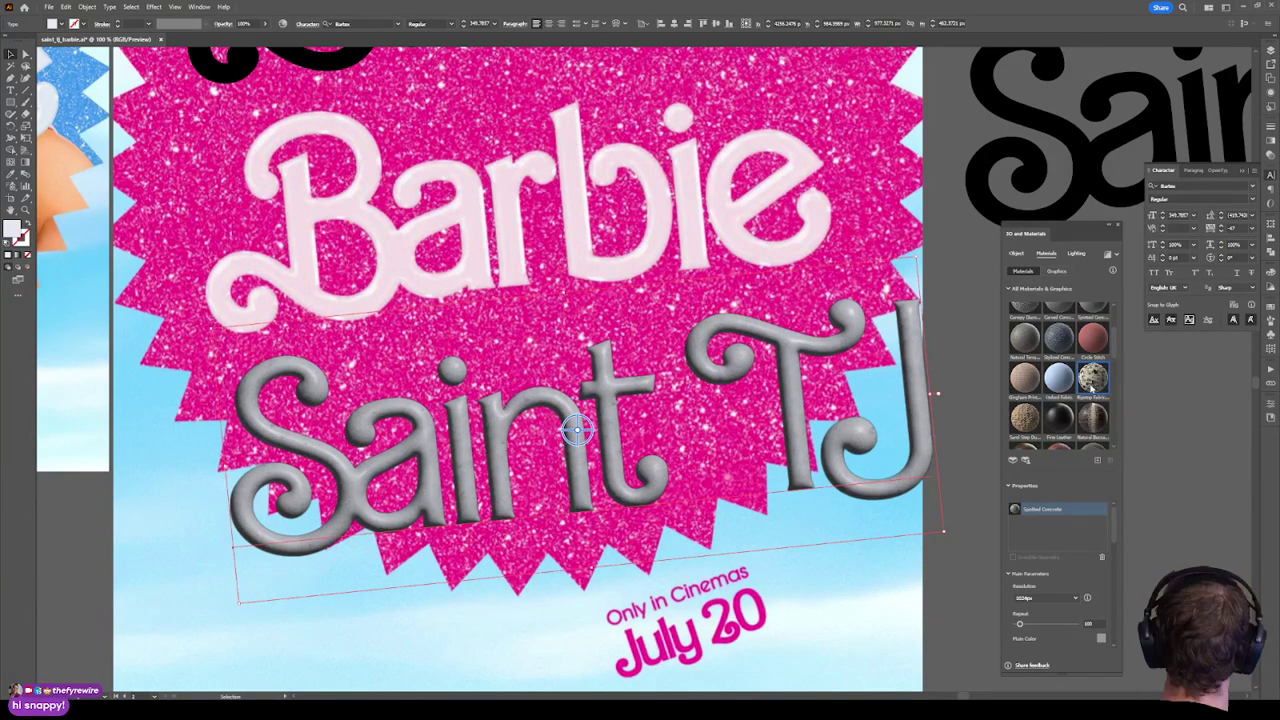
{"action": "left_click", "coordinate": [1093, 378]}
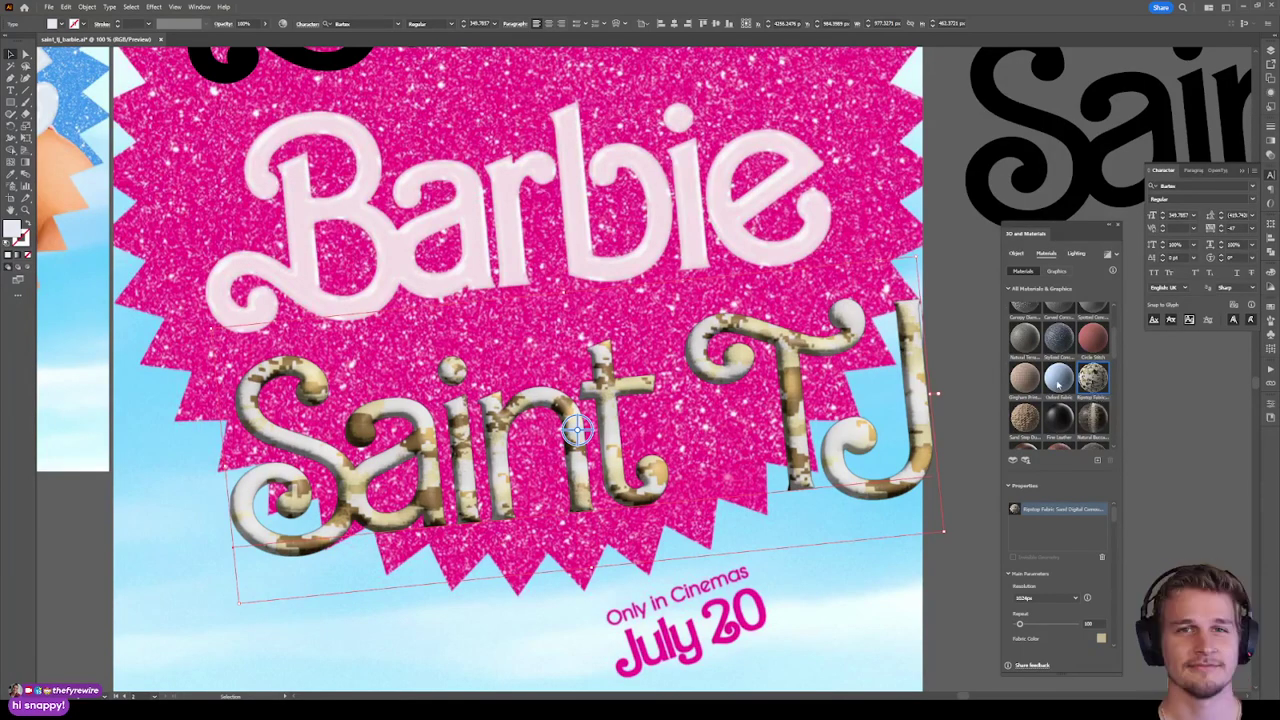
{"action": "scroll", "coordinate": [1045, 370], "scroll_direction": "down", "scroll_amount": 2}
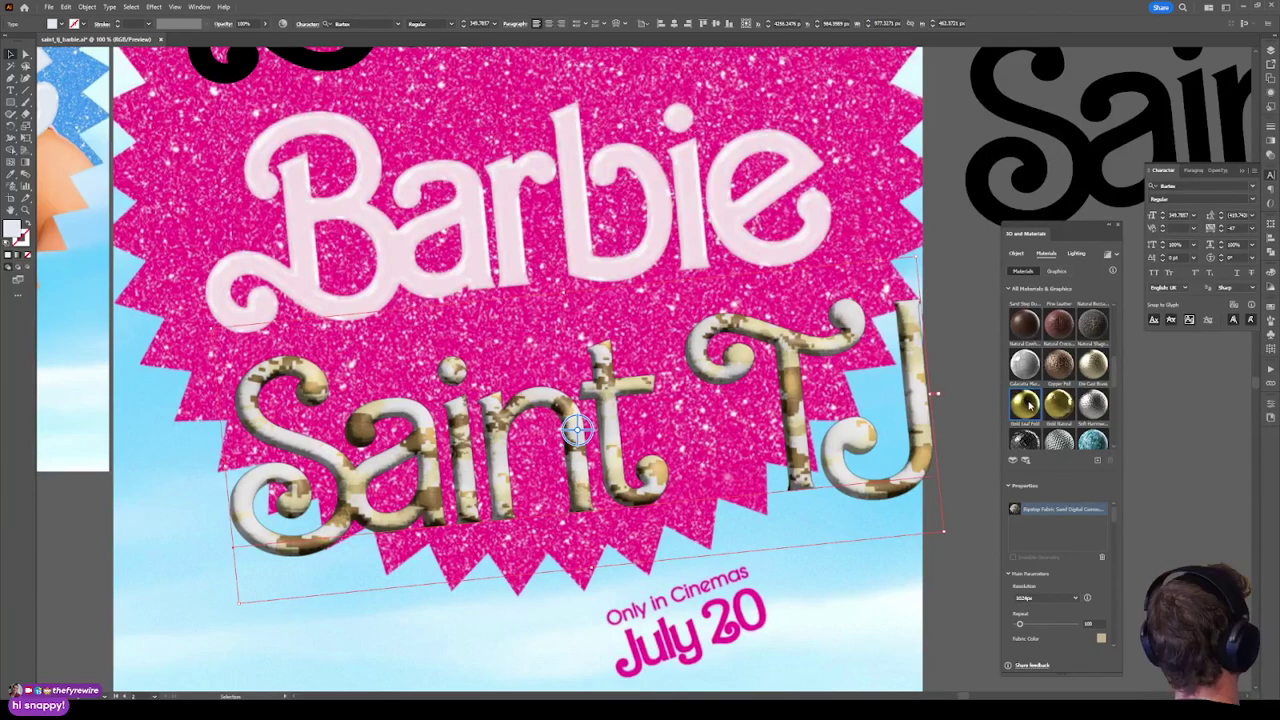
{"action": "left_click", "coordinate": [1025, 404]}
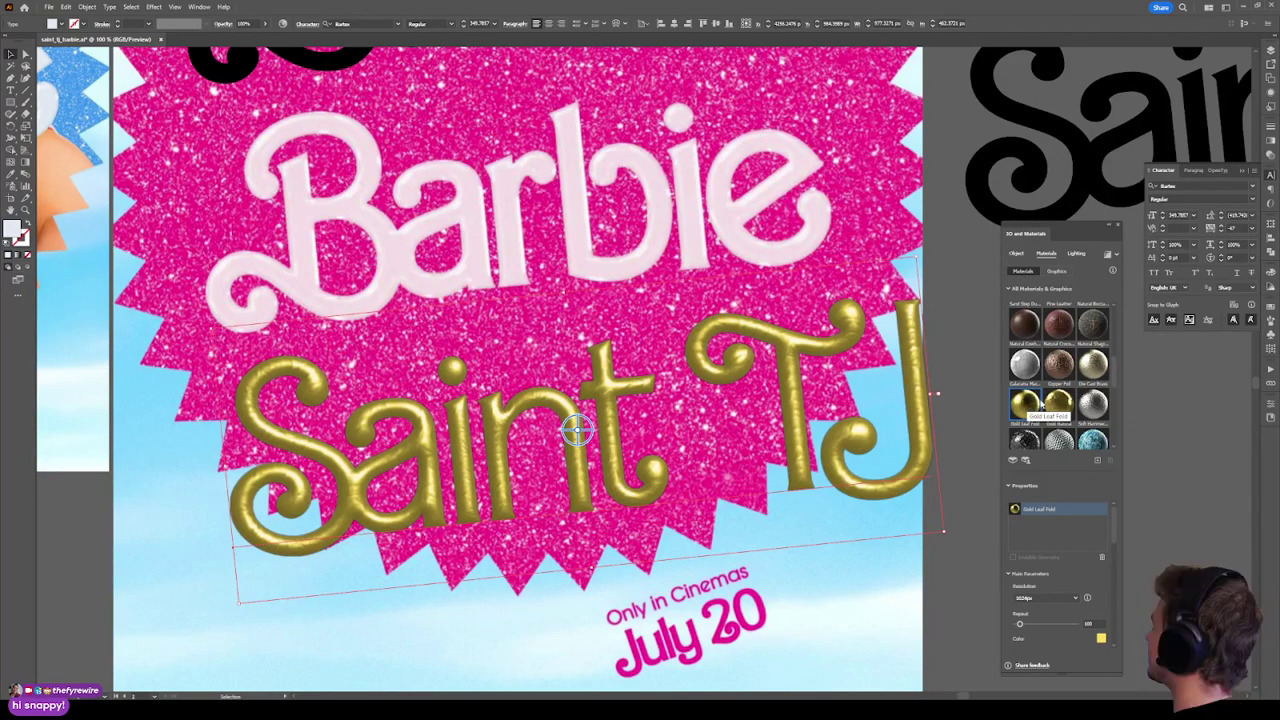
{"action": "scroll", "coordinate": [1030, 405], "scroll_direction": "down", "scroll_amount": 1}
{"action": "scroll", "coordinate": [1045, 398], "scroll_direction": "down", "scroll_amount": 1}
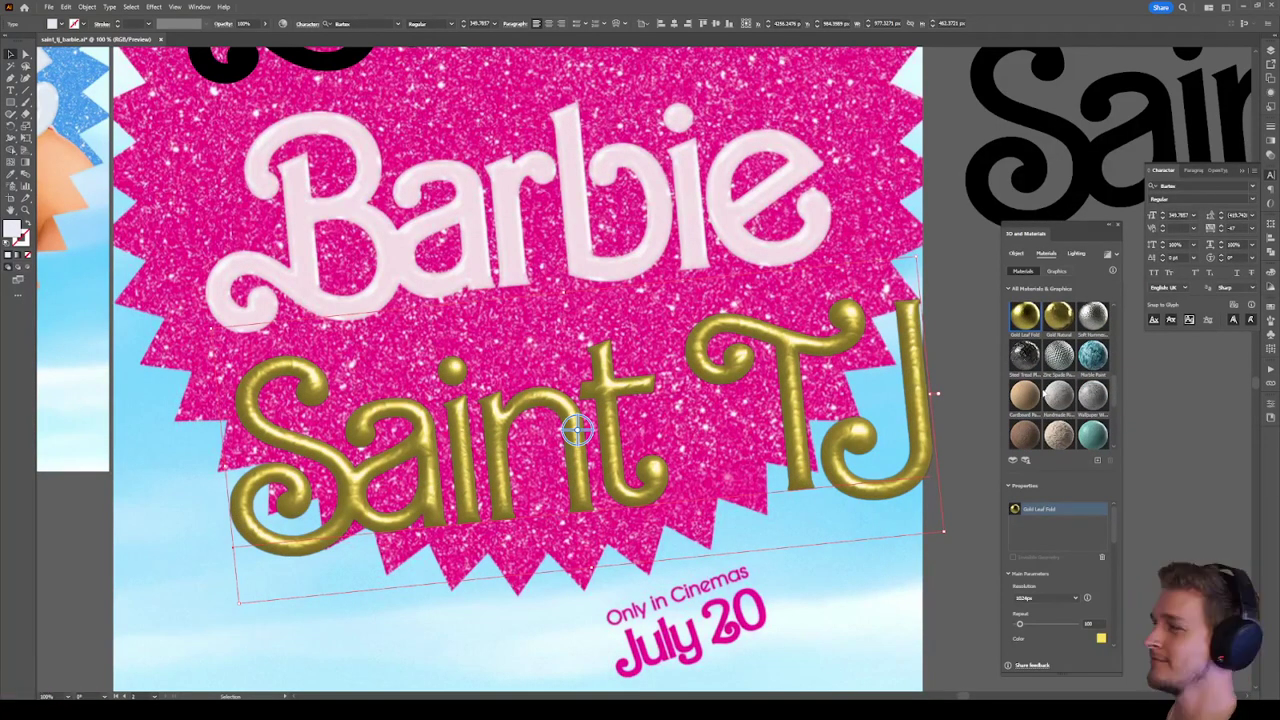
Try the Painted Wood Parquet Cube material on the inflated "Saint TJ" text.
{"action": "scroll", "coordinate": [1042, 384], "scroll_direction": "down", "scroll_amount": 2}
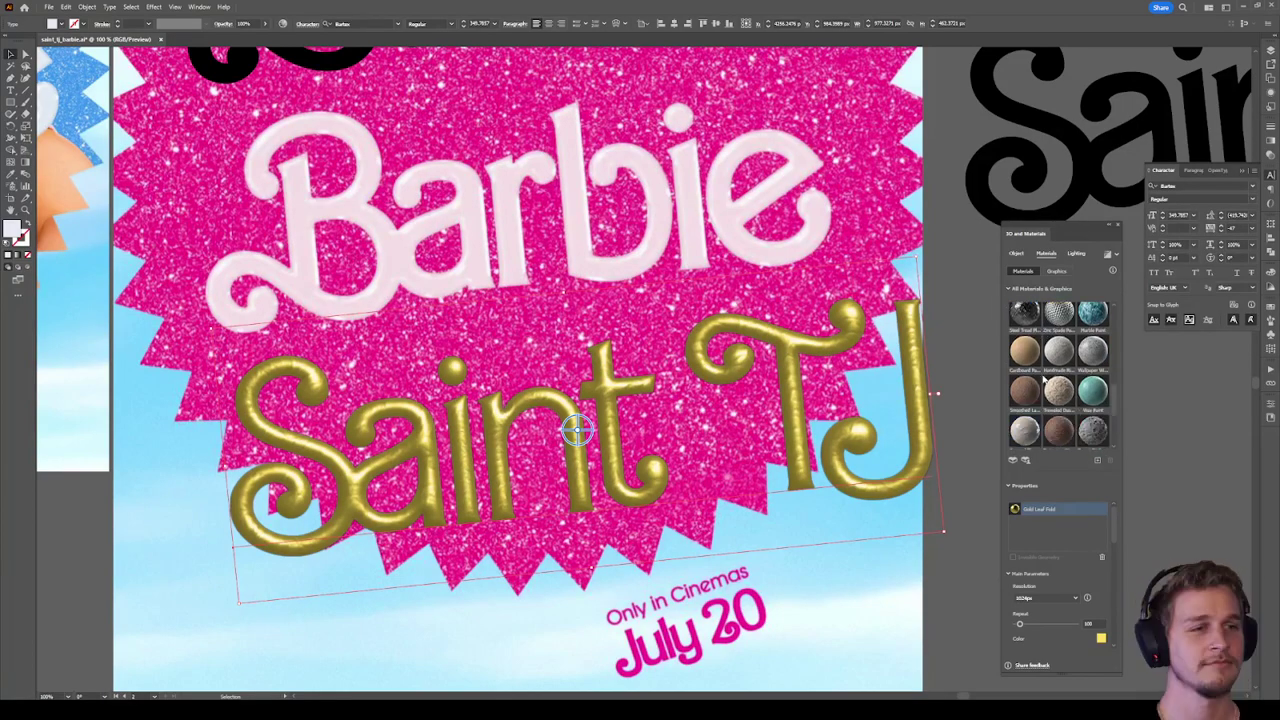
{"action": "scroll", "coordinate": [1044, 380], "scroll_direction": "down", "scroll_amount": 1}
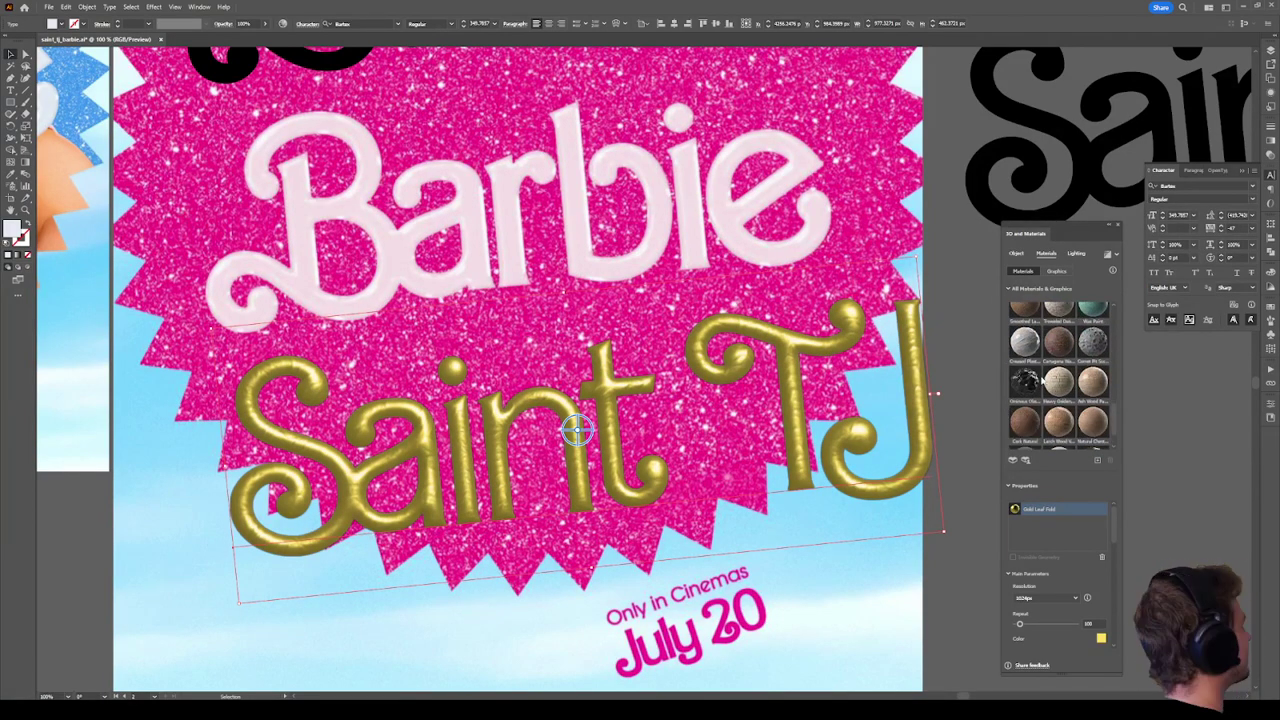
{"action": "scroll", "coordinate": [1043, 382], "scroll_direction": "down", "scroll_amount": 1}
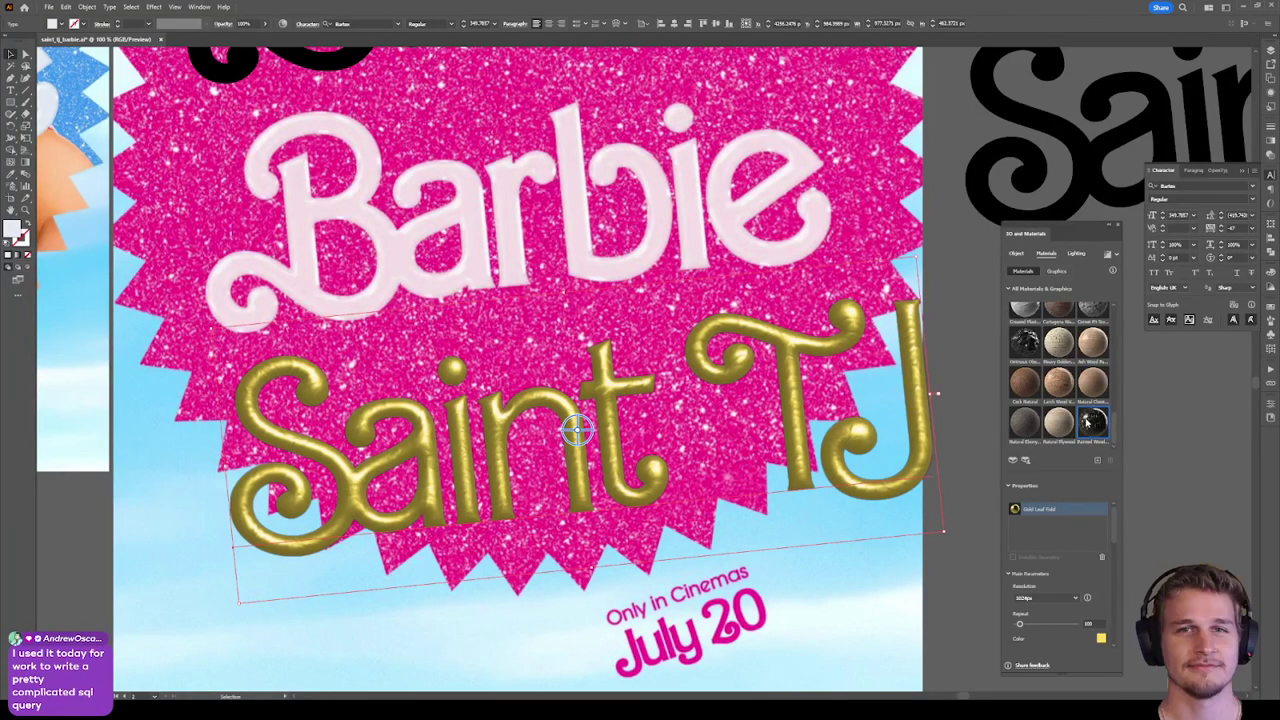
{"action": "left_click", "coordinate": [1090, 418]}
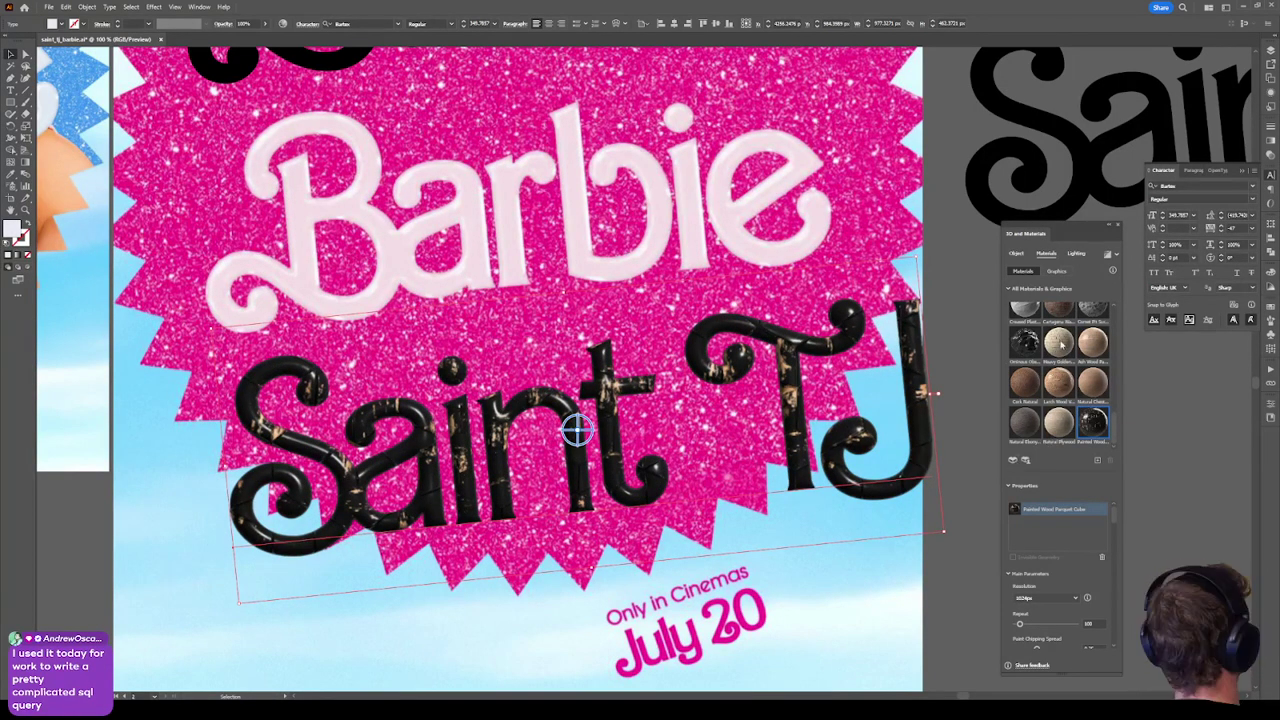
Check the available 3D graphics, and try the Circle Stitch material on the inflated "Saint TJ" text.
{"action": "left_click", "coordinate": [1055, 271]}
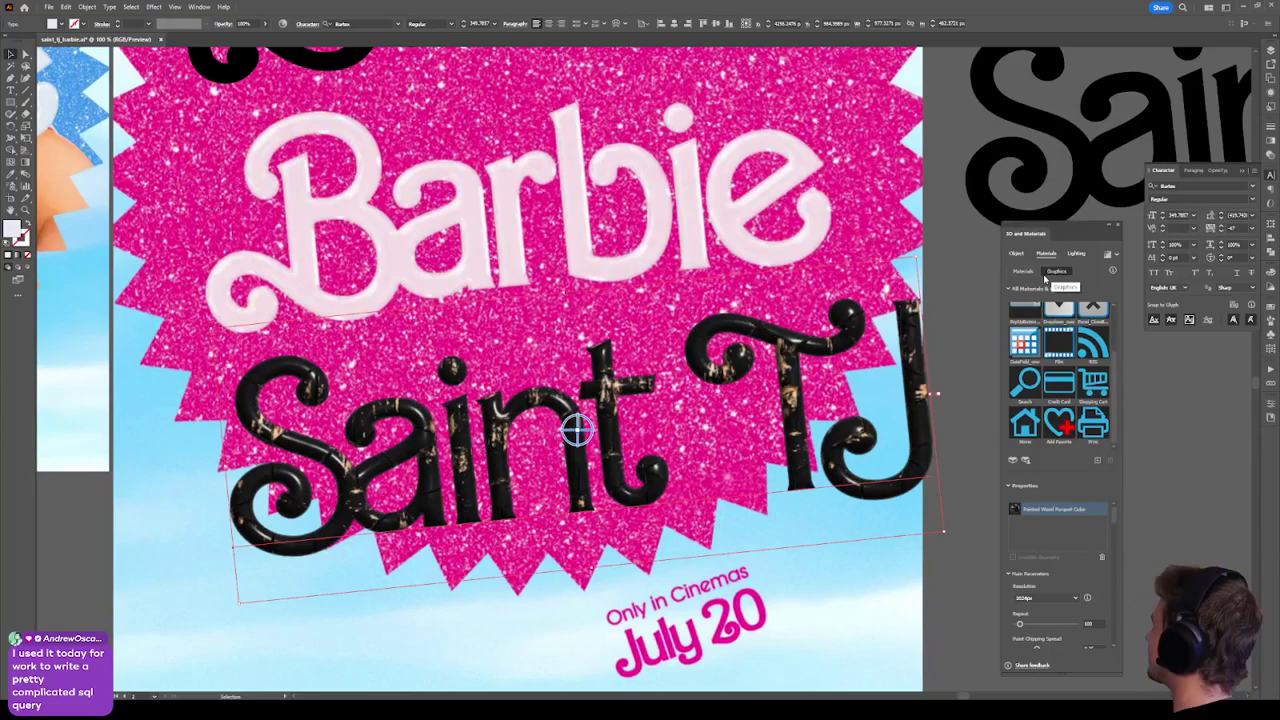
{"action": "scroll", "coordinate": [1068, 352], "scroll_direction": "up", "scroll_amount": 2}
{"action": "left_click", "coordinate": [1023, 271]}
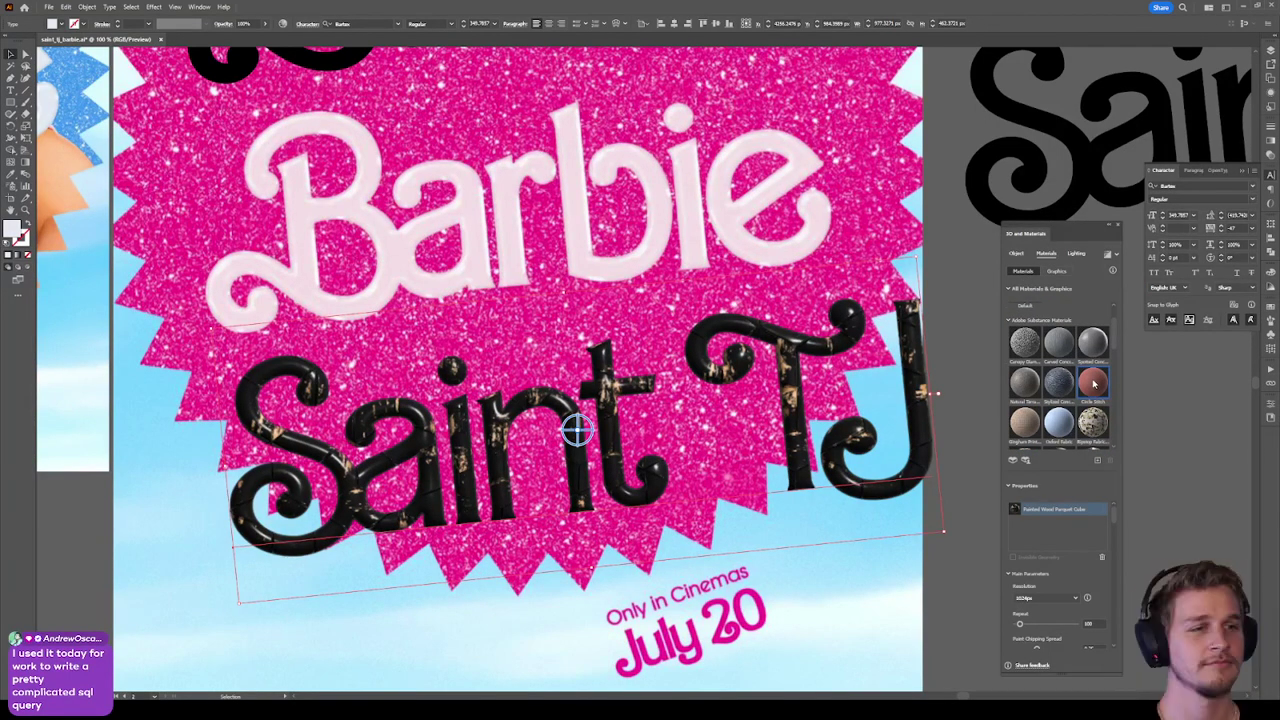
{"action": "left_click", "coordinate": [1093, 384]}
Check the 3D object and lighting settings, and try the Calacatta Marble material on the "Saint TJ" text again.
{"action": "left_click", "coordinate": [1020, 255]}
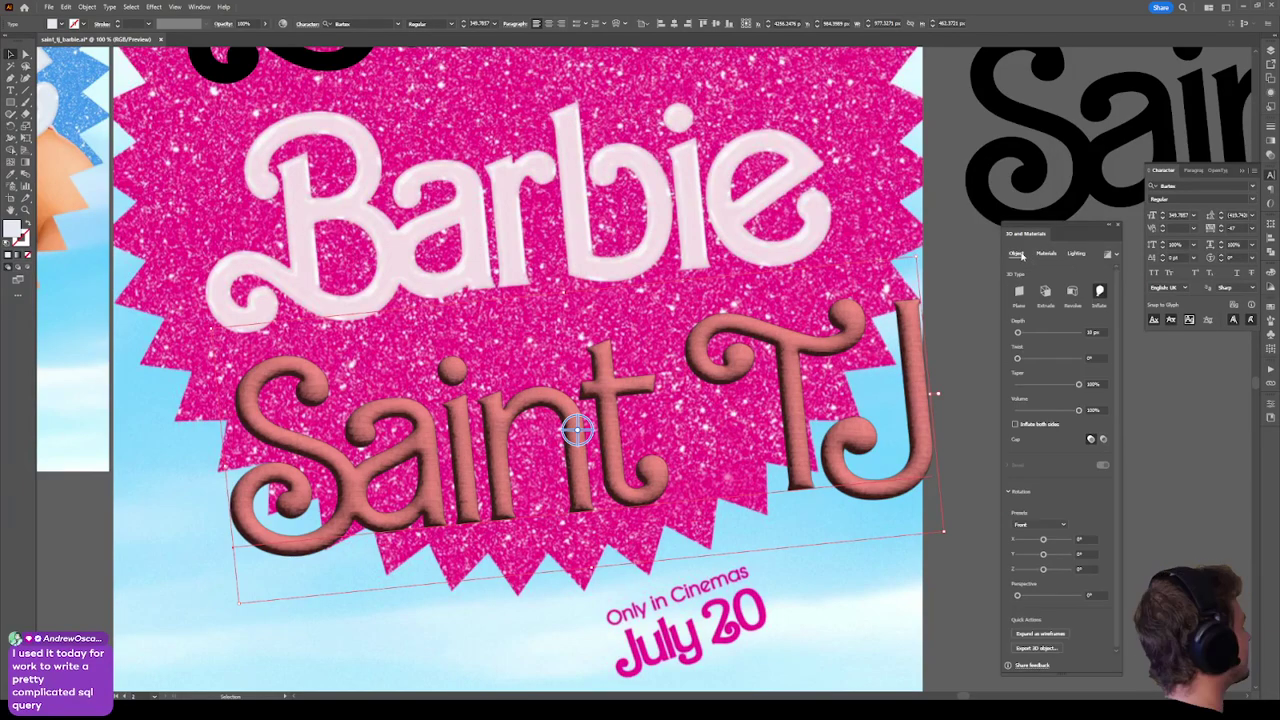
{"action": "left_click", "coordinate": [1076, 256]}
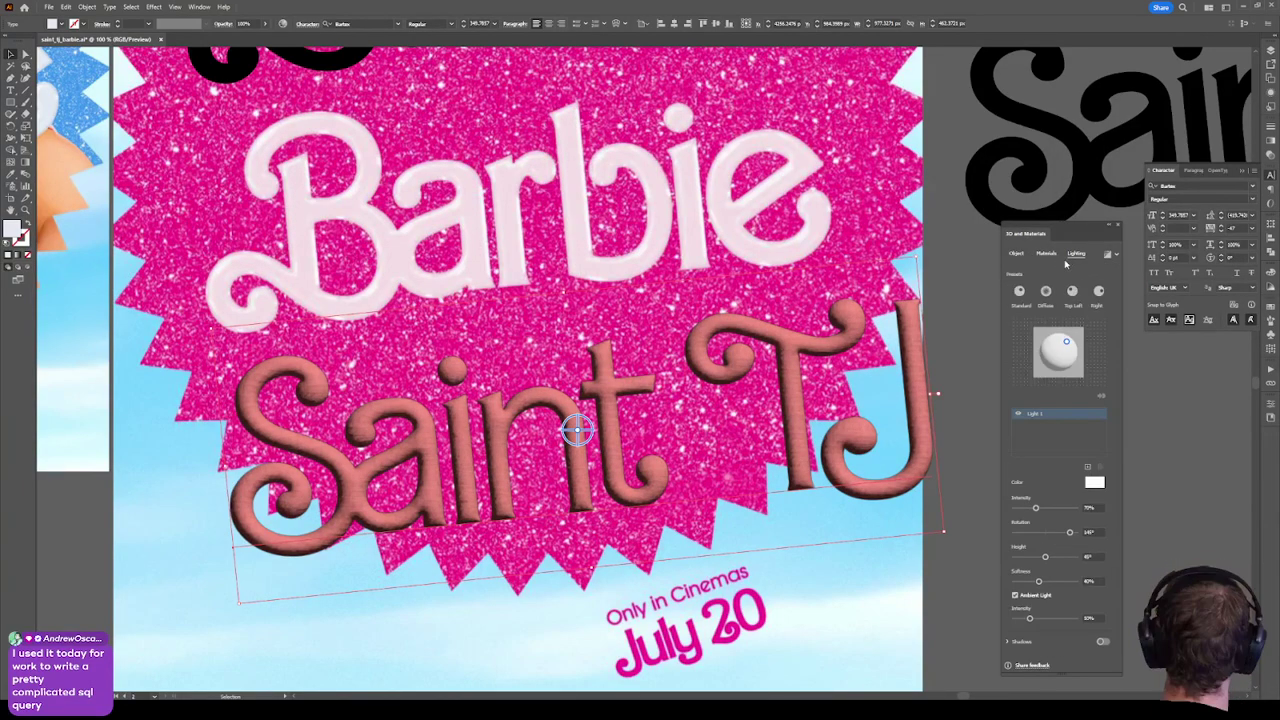
{"action": "left_click", "coordinate": [1046, 255]}
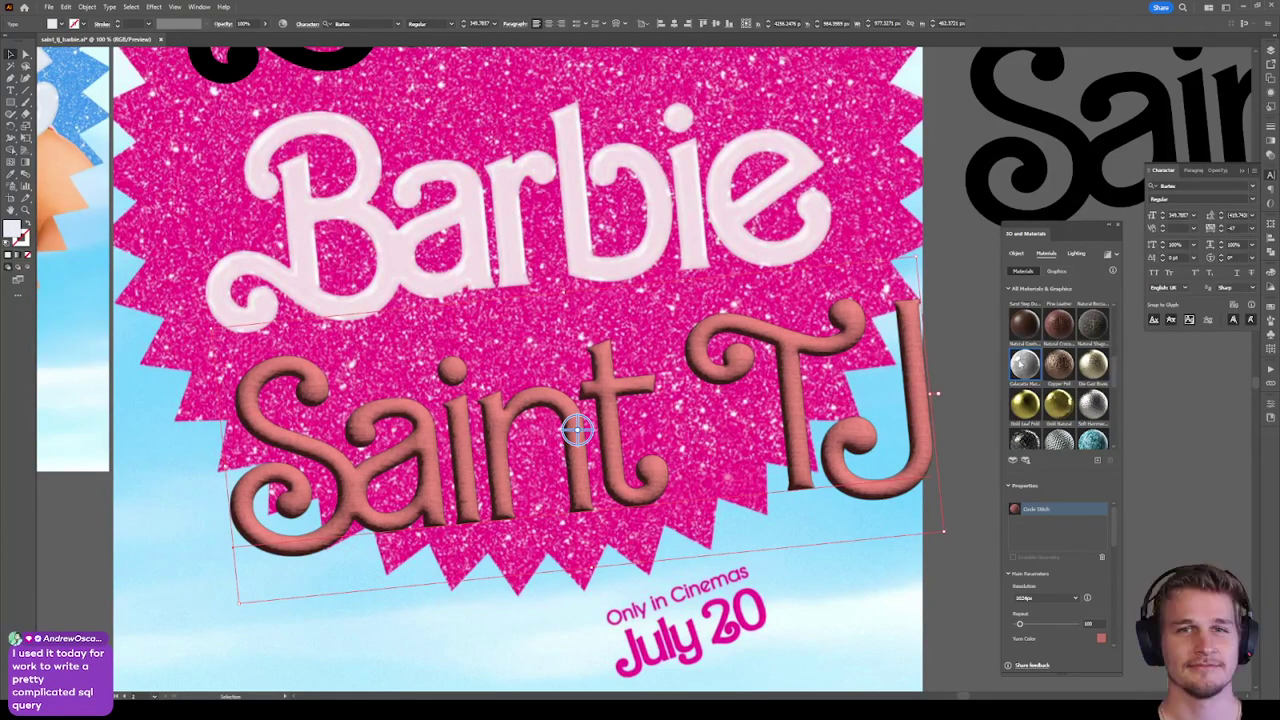
{"action": "left_click", "coordinate": [1024, 363]}
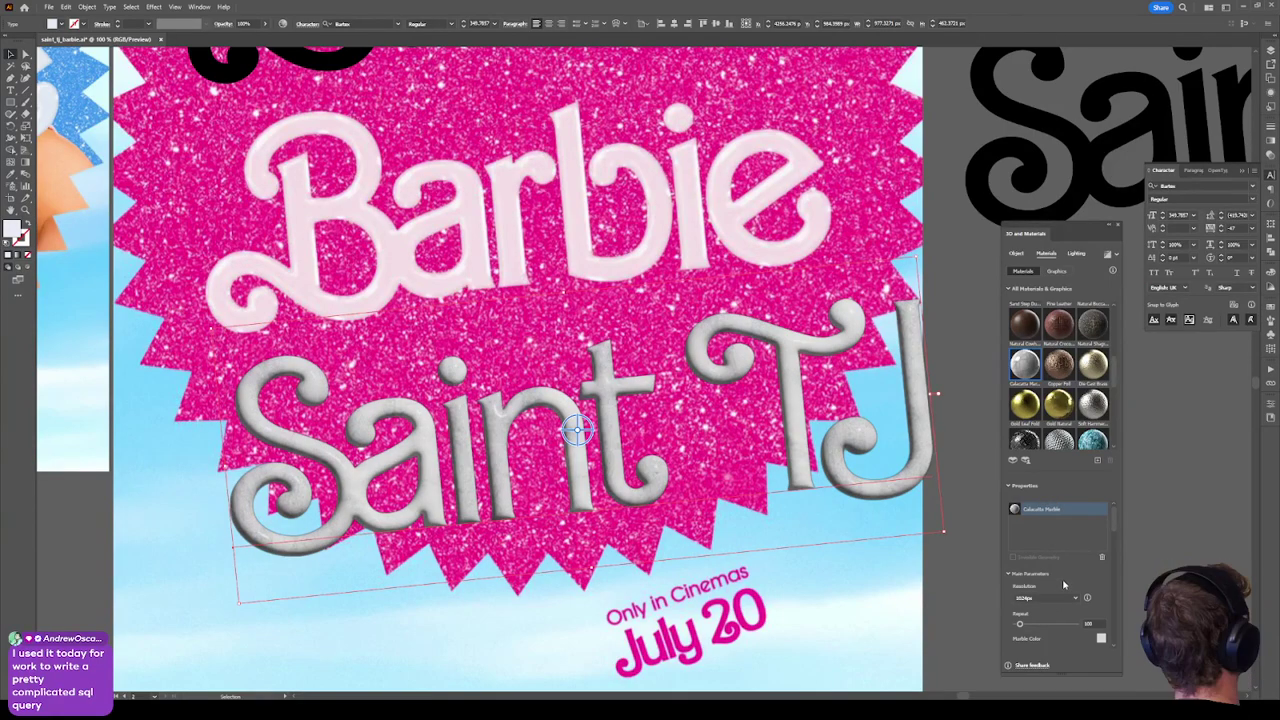
Set the inflate depth of the "Saint TJ" text to 0 px, comparing the result before and after.
{"action": "left_click", "coordinate": [1016, 253]}
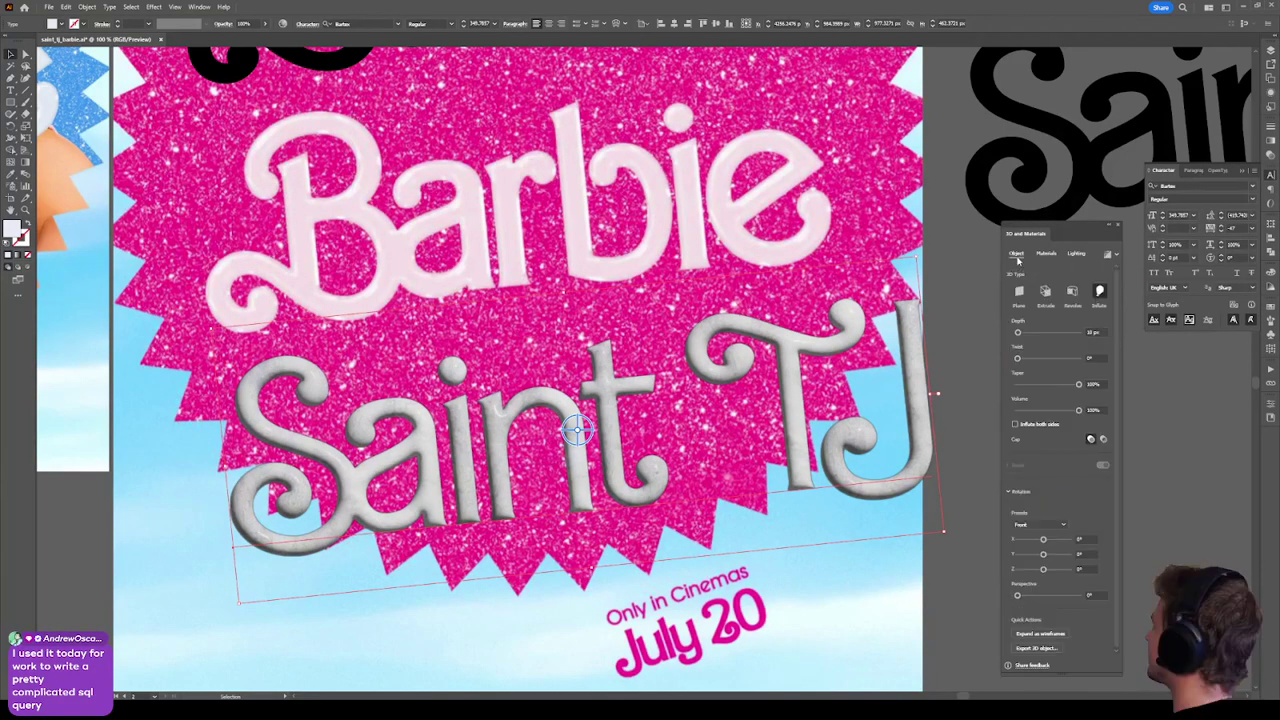
{"action": "left_click", "coordinate": [1092, 439]}
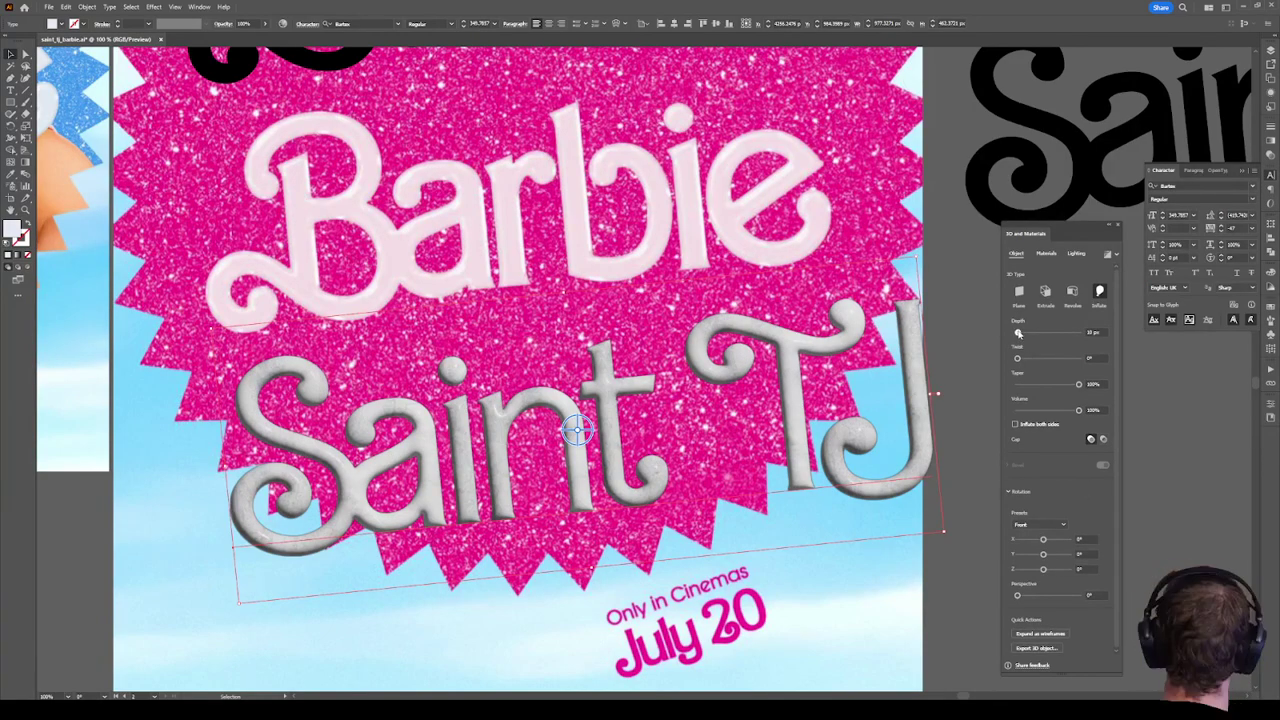
{"action": "left_click_drag", "start_coordinate": [1018, 332], "coordinate": [947, 327]}
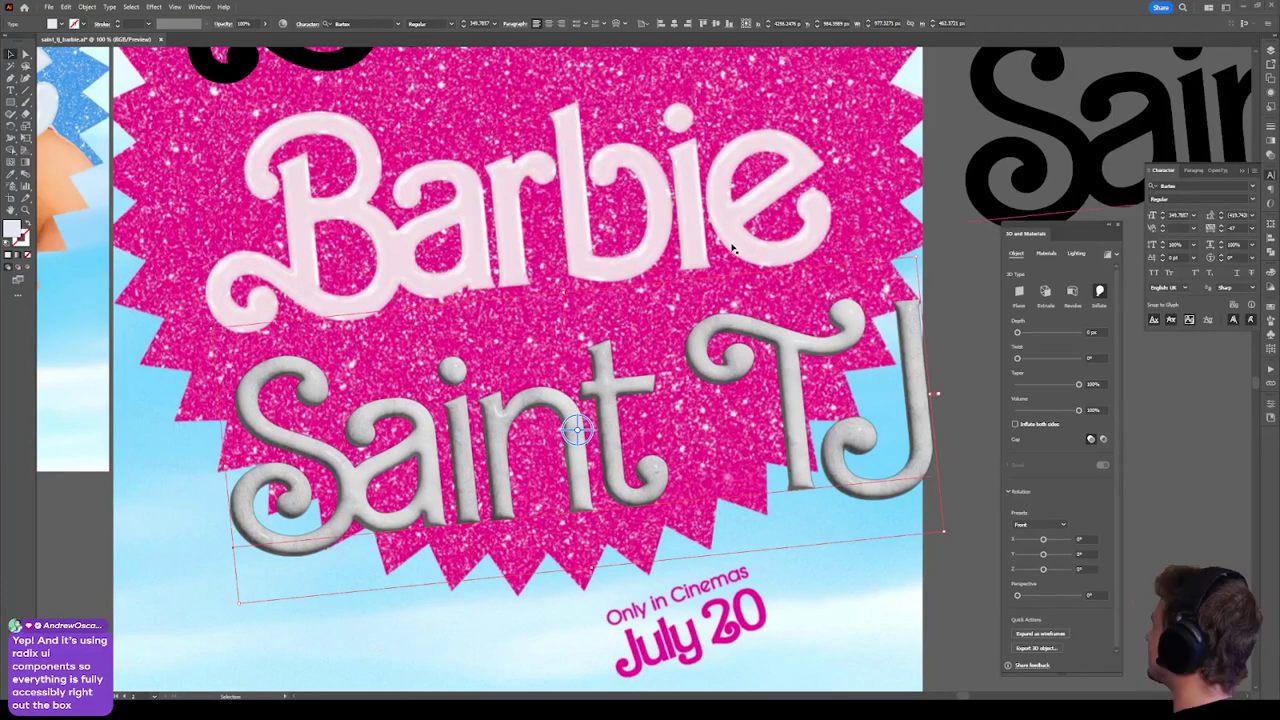
{"action": "key", "text": "ctrl+z"}
{"action": "key", "text": "ctrl+shift+z"}
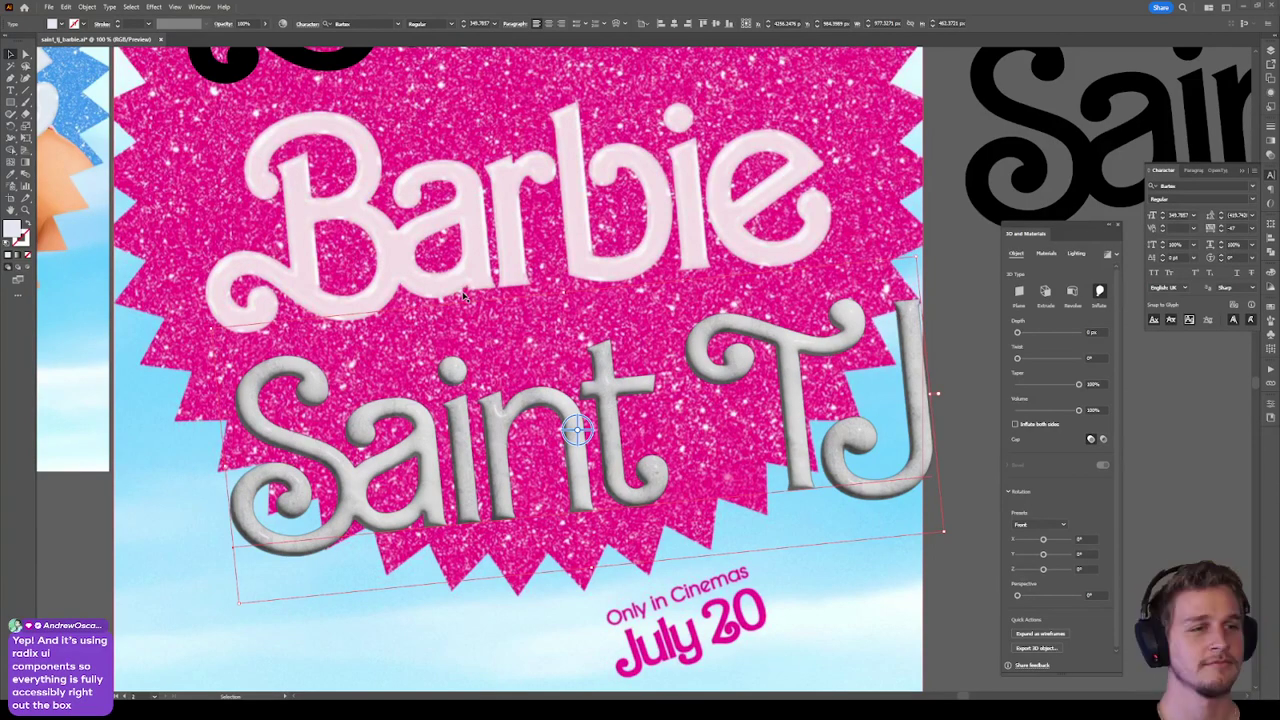
{"action": "key", "text": "ctrl+z"}
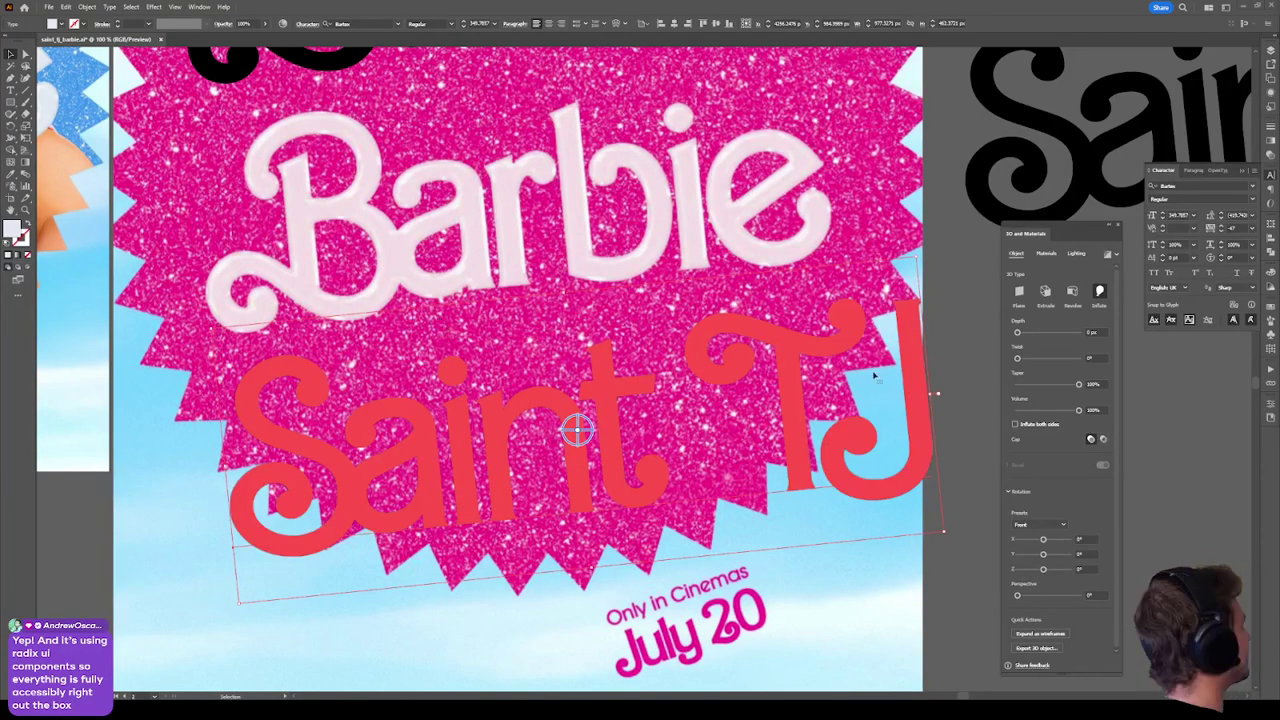
{"action": "key", "text": "ctrl+shift+z"}
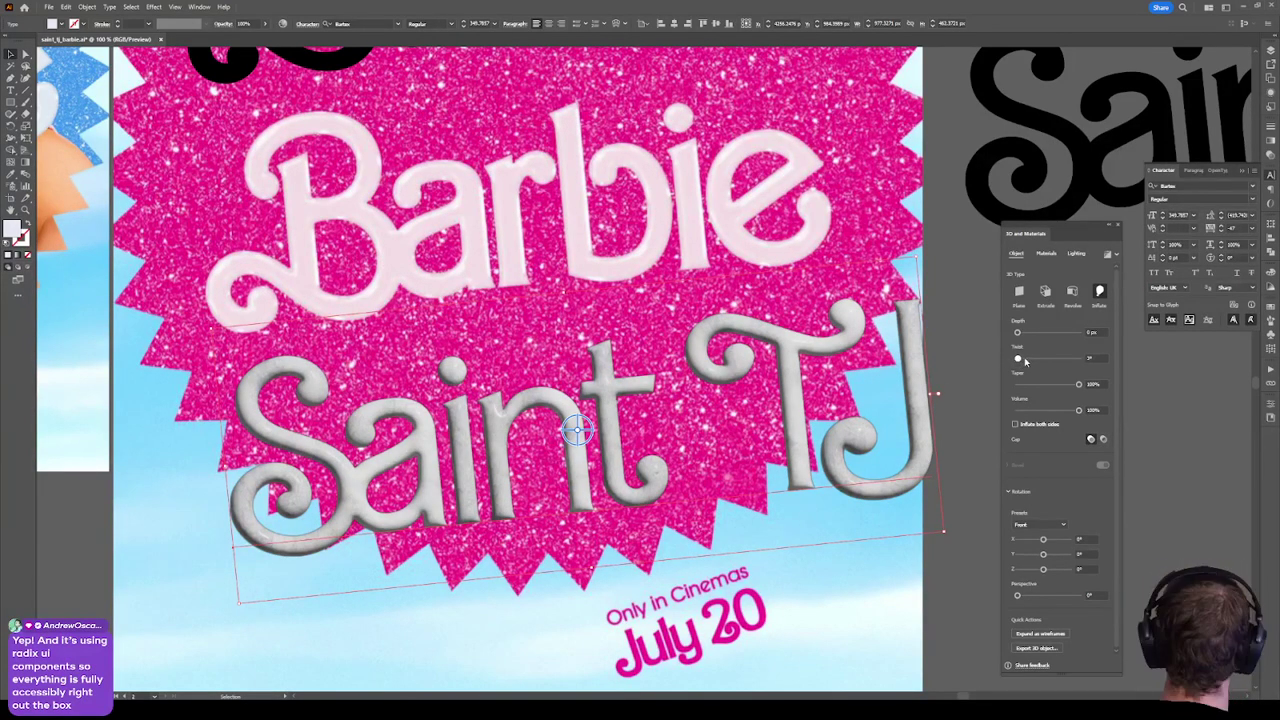
Try twisting the inflated "Saint TJ" text, and return the twist to 0°.
{"action": "left_click", "coordinate": [1025, 360]}
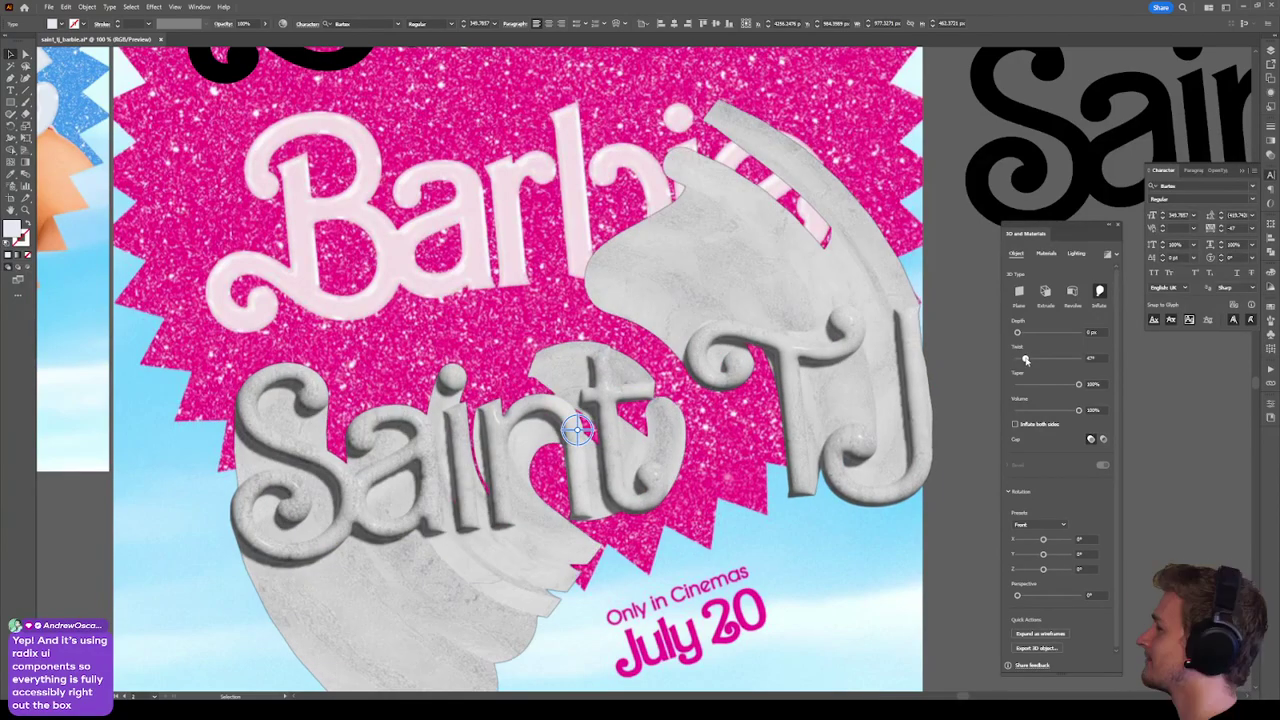
{"action": "left_click", "coordinate": [1025, 360]}
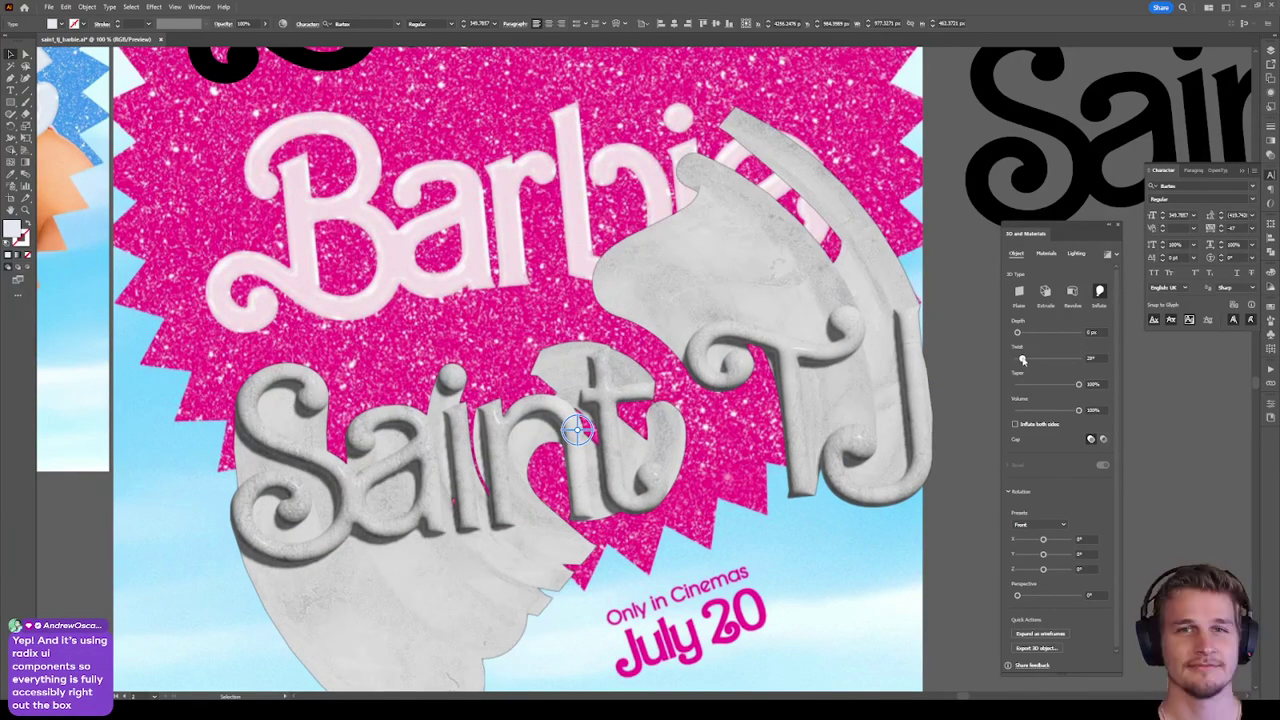
{"action": "left_click_drag", "start_coordinate": [1024, 360], "coordinate": [1017, 360]}
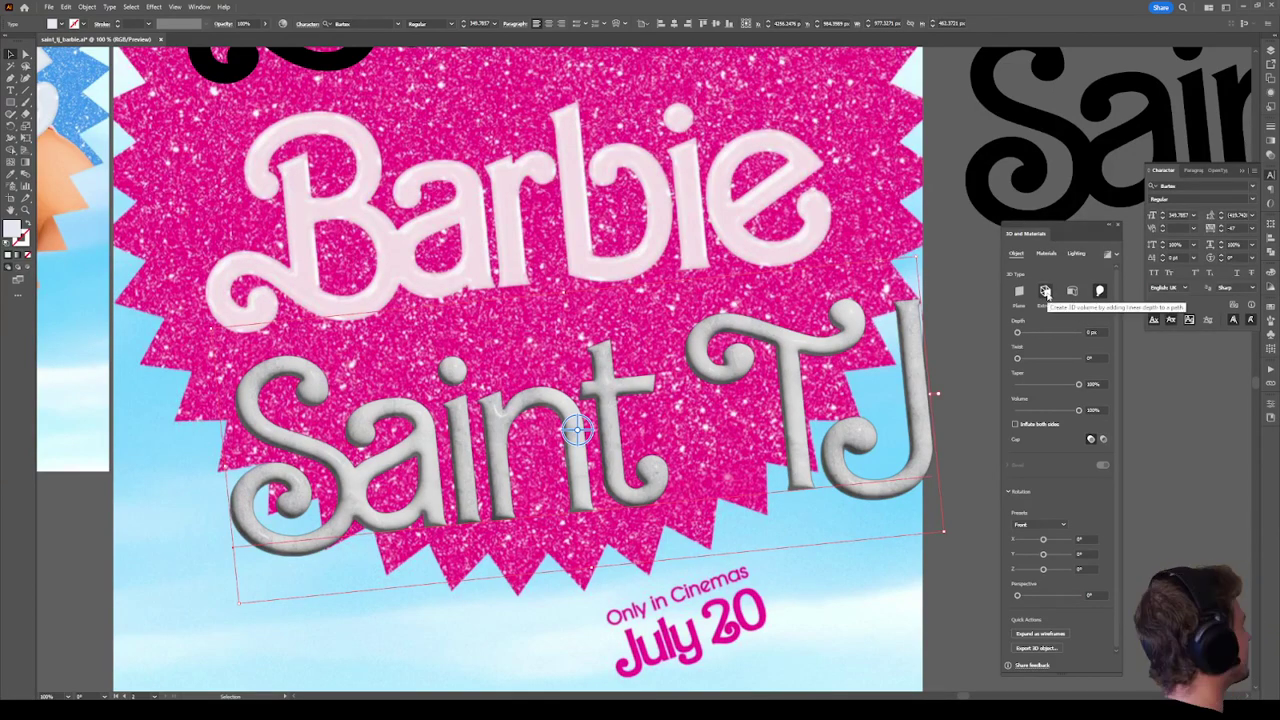
Try the Extrude, Plane and Revolve 3D types on the "Saint TJ" text, and return it to Inflate.
{"action": "left_click", "coordinate": [1046, 291]}
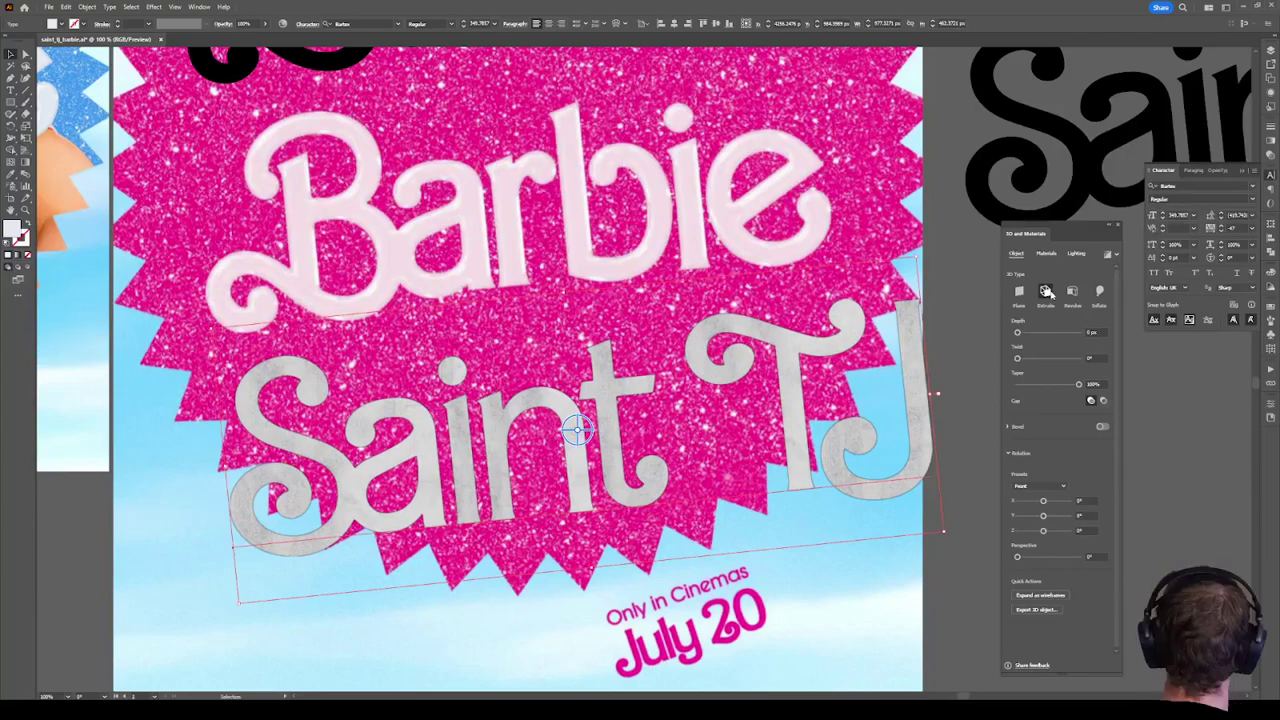
{"action": "left_click", "coordinate": [1019, 291]}
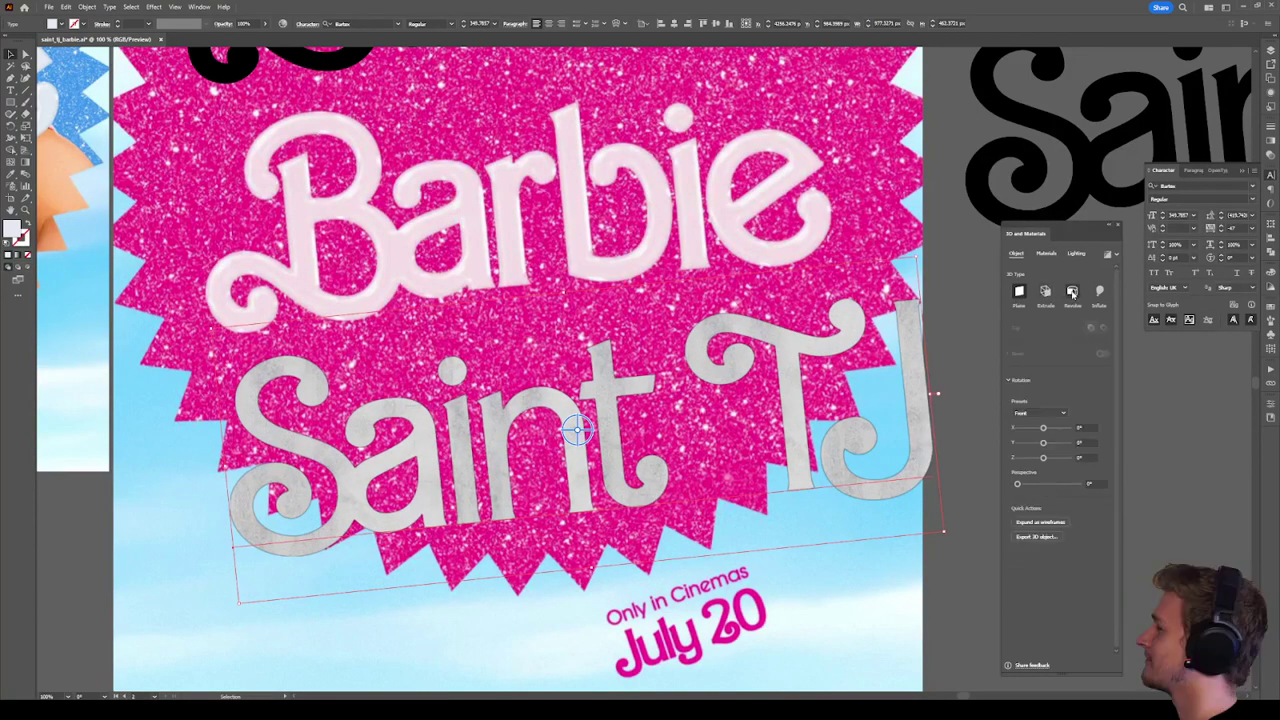
{"action": "left_click", "coordinate": [1072, 291]}
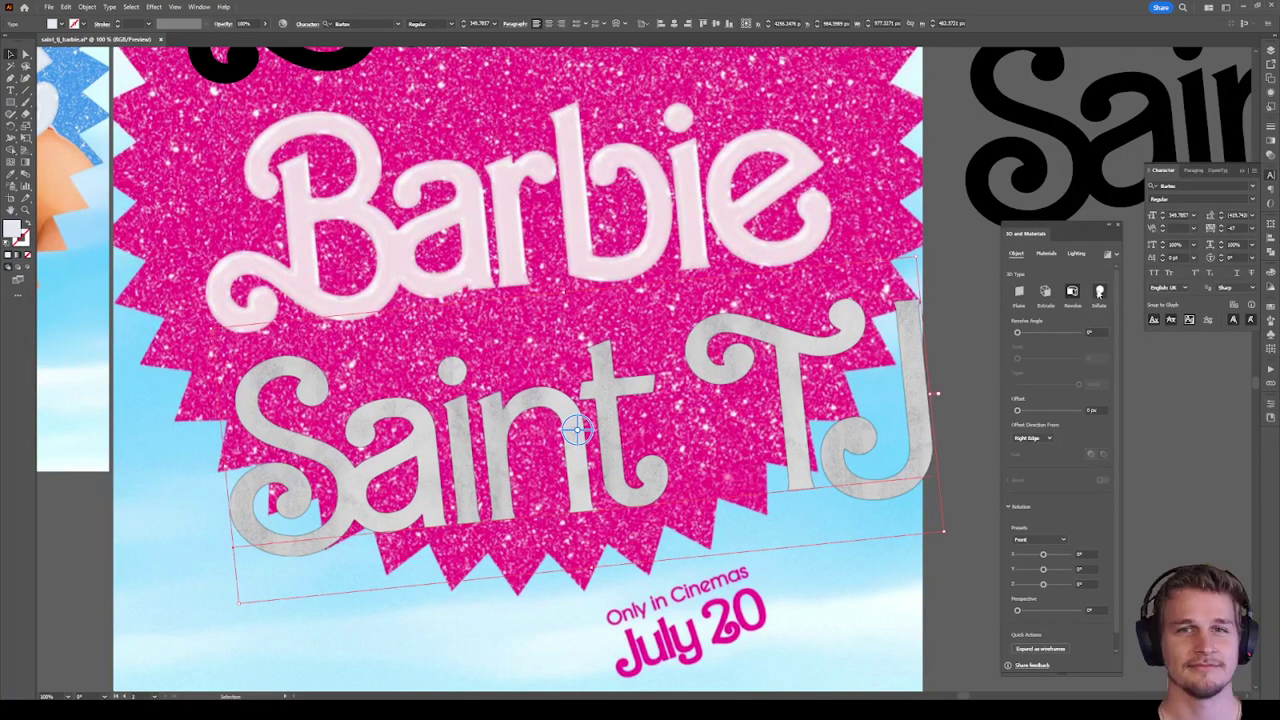
{"action": "left_click", "coordinate": [1099, 291]}
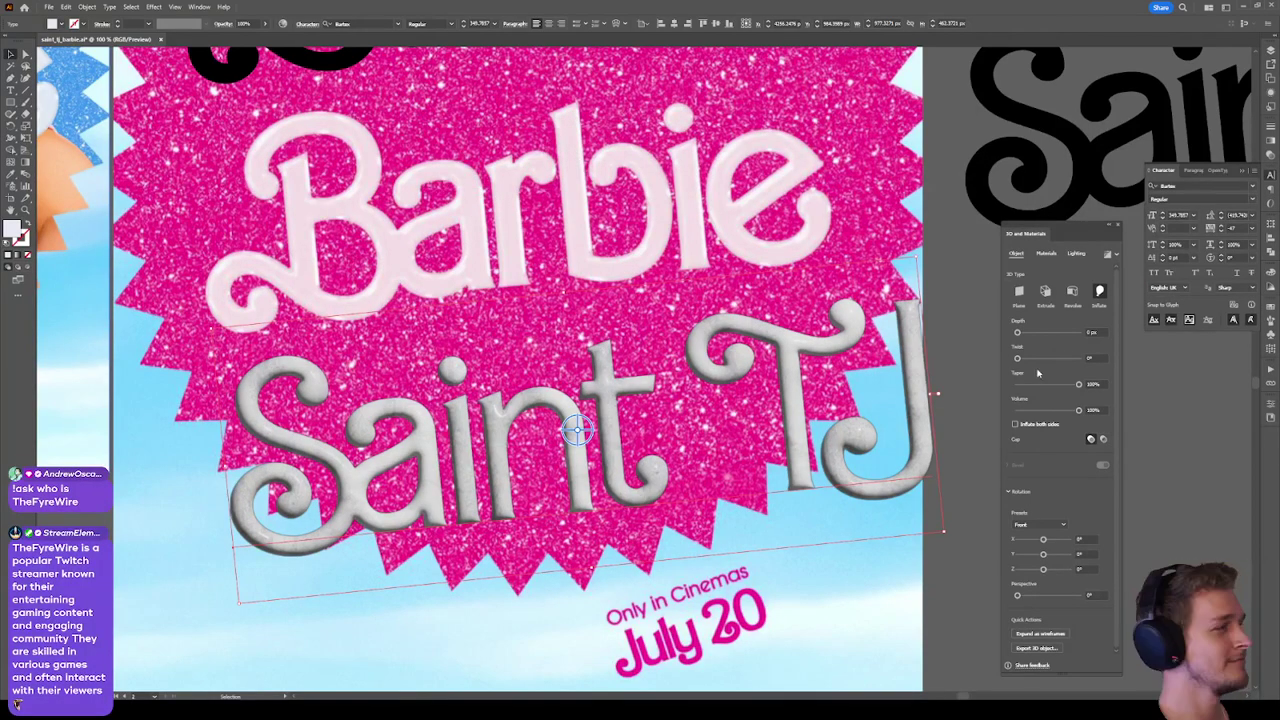
{"action": "right_click", "coordinate": [988, 384]}
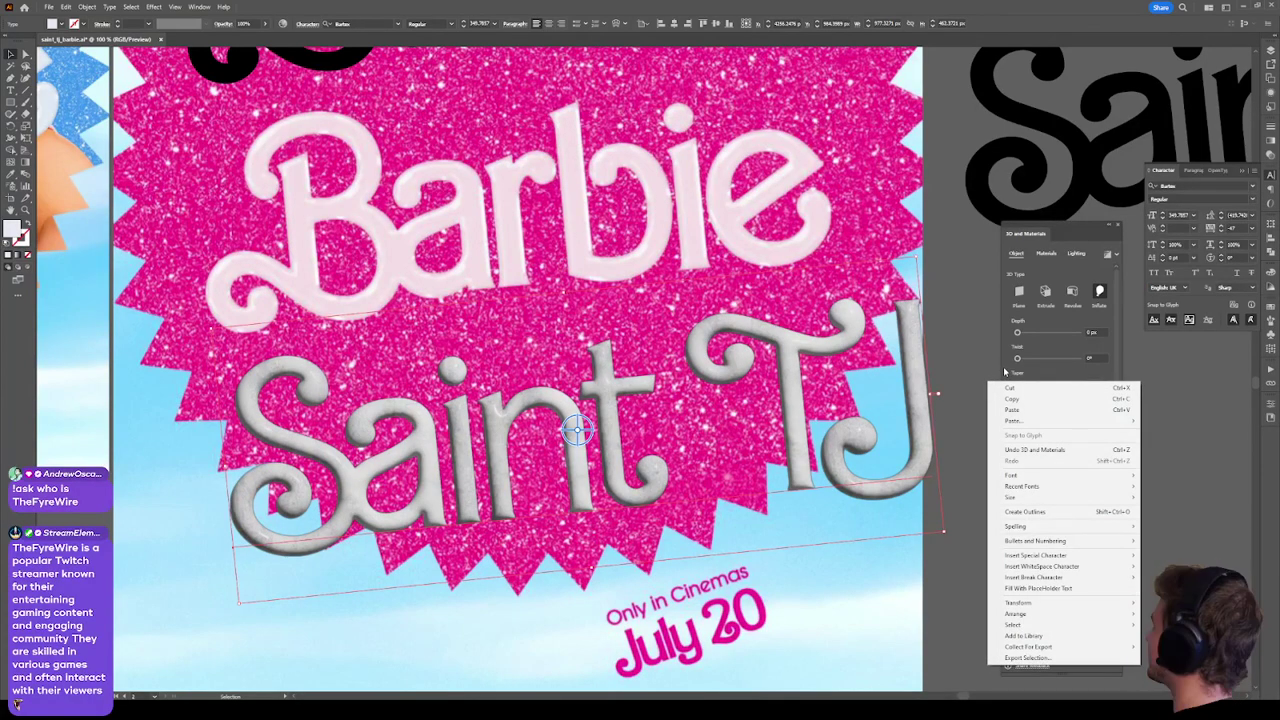
{"action": "key", "text": "Escape"}
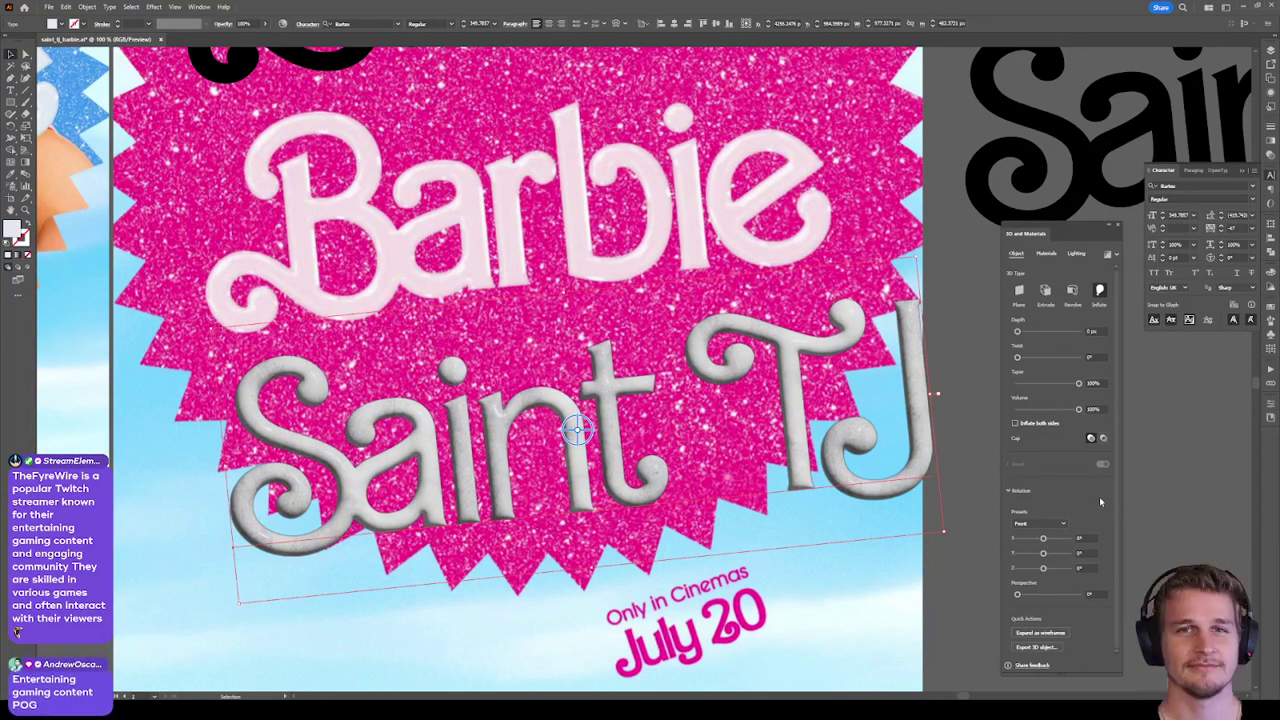
Browse the material library and apply the Default base material to the inflated "Saint TJ" text.
{"action": "left_click", "coordinate": [1046, 253]}
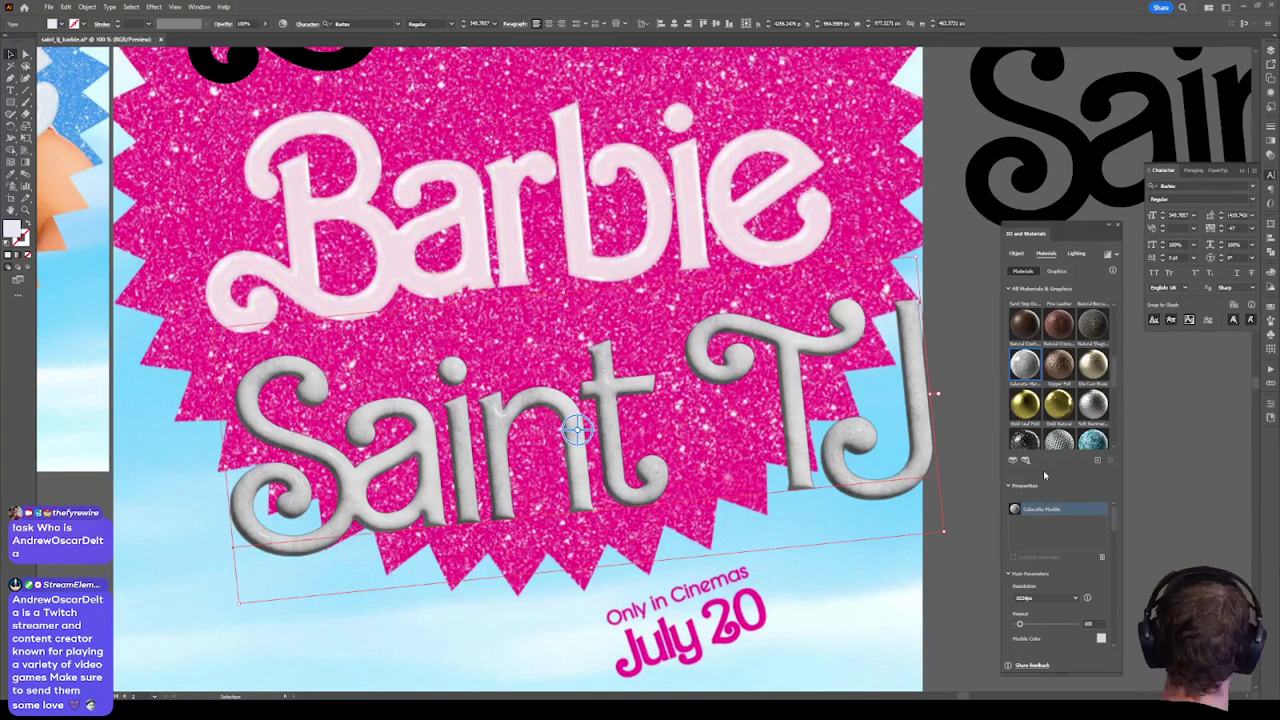
{"action": "scroll", "coordinate": [1064, 428], "scroll_direction": "down", "scroll_amount": 2}
{"action": "scroll", "coordinate": [1064, 429], "scroll_direction": "down", "scroll_amount": 3}
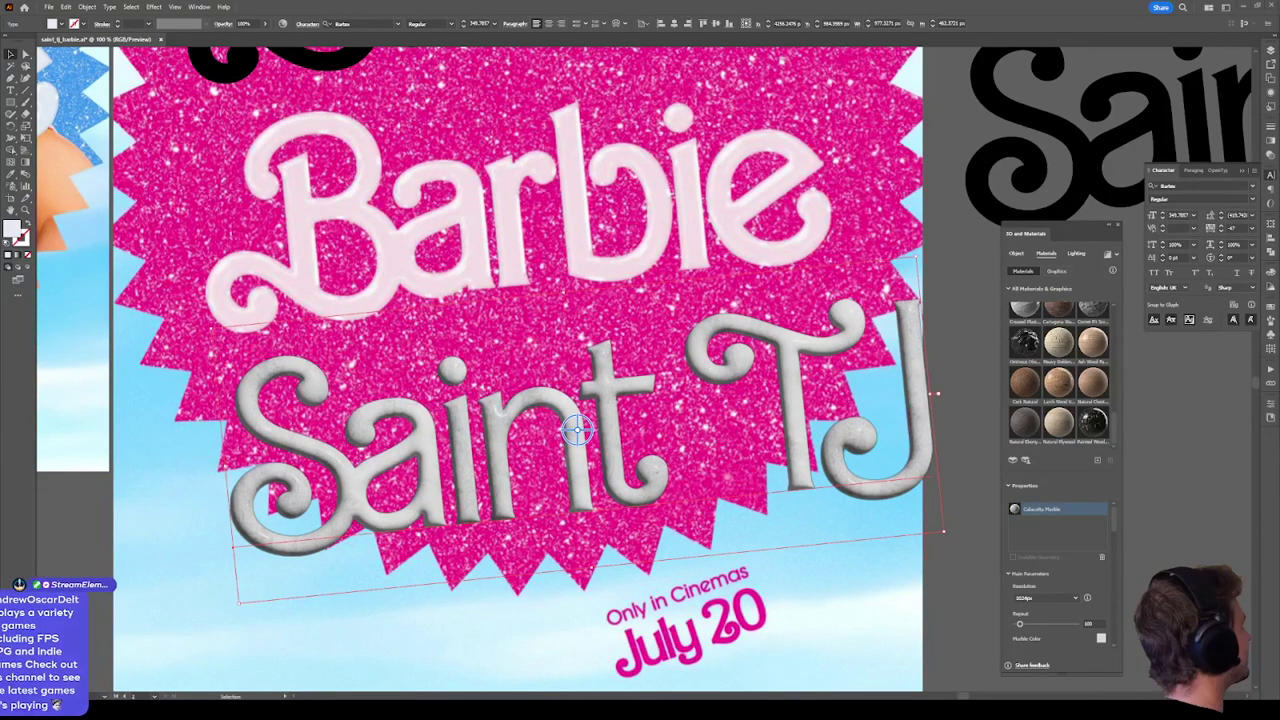
{"action": "left_click", "coordinate": [1087, 427]}
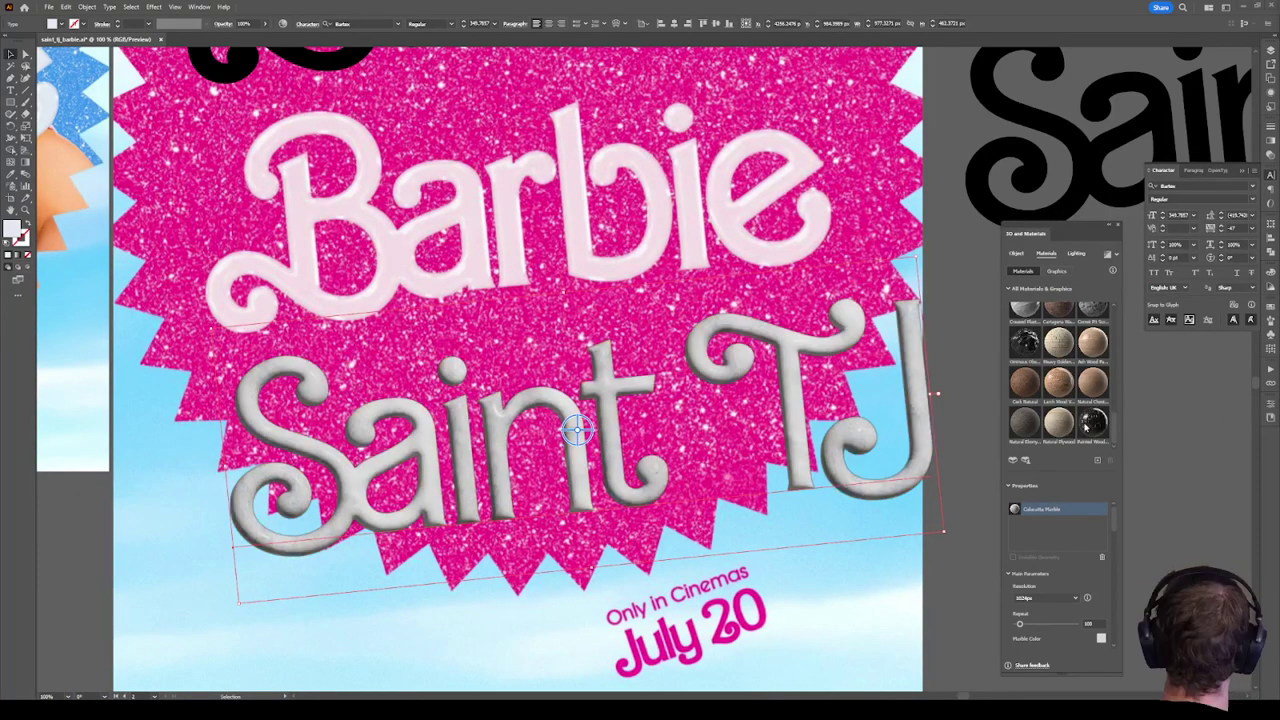
{"action": "scroll", "coordinate": [1058, 420], "scroll_direction": "down", "scroll_amount": 5}
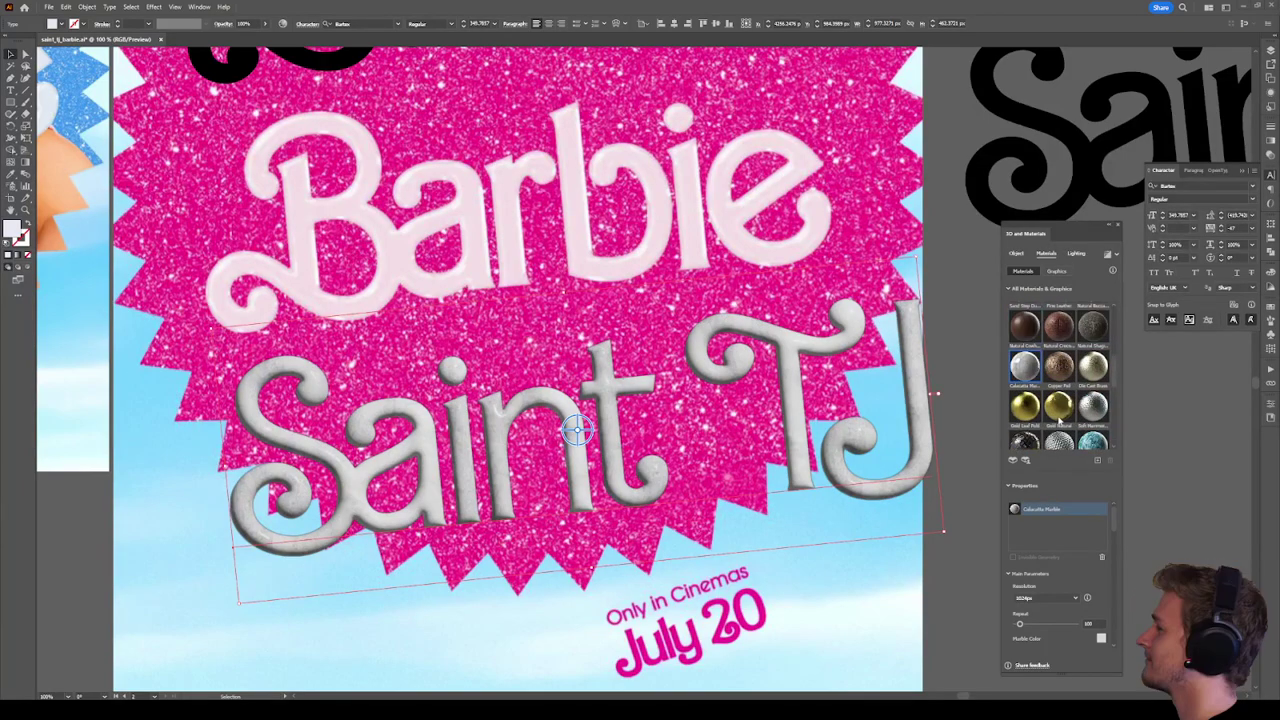
{"action": "scroll", "coordinate": [1058, 424], "scroll_direction": "down", "scroll_amount": 1}
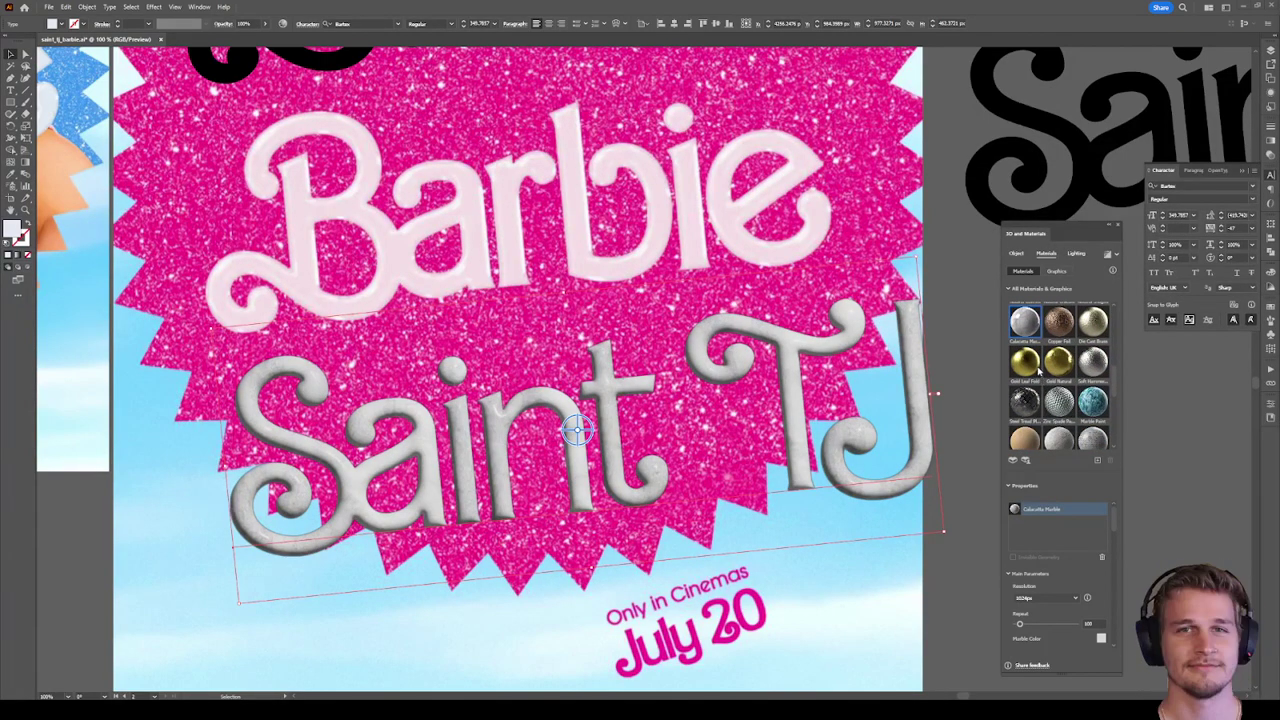
{"action": "scroll", "coordinate": [1038, 368], "scroll_direction": "up", "scroll_amount": 3}
{"action": "left_click", "coordinate": [1024, 272]}
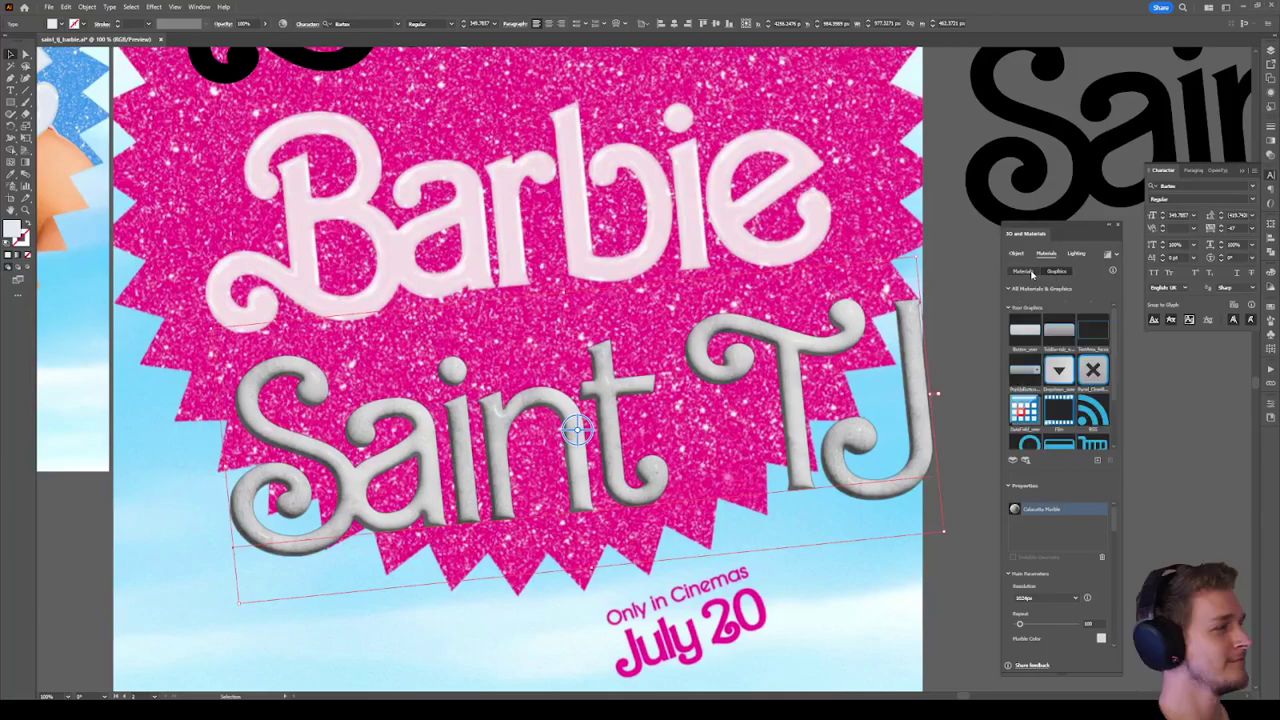
{"action": "left_click", "coordinate": [1030, 274]}
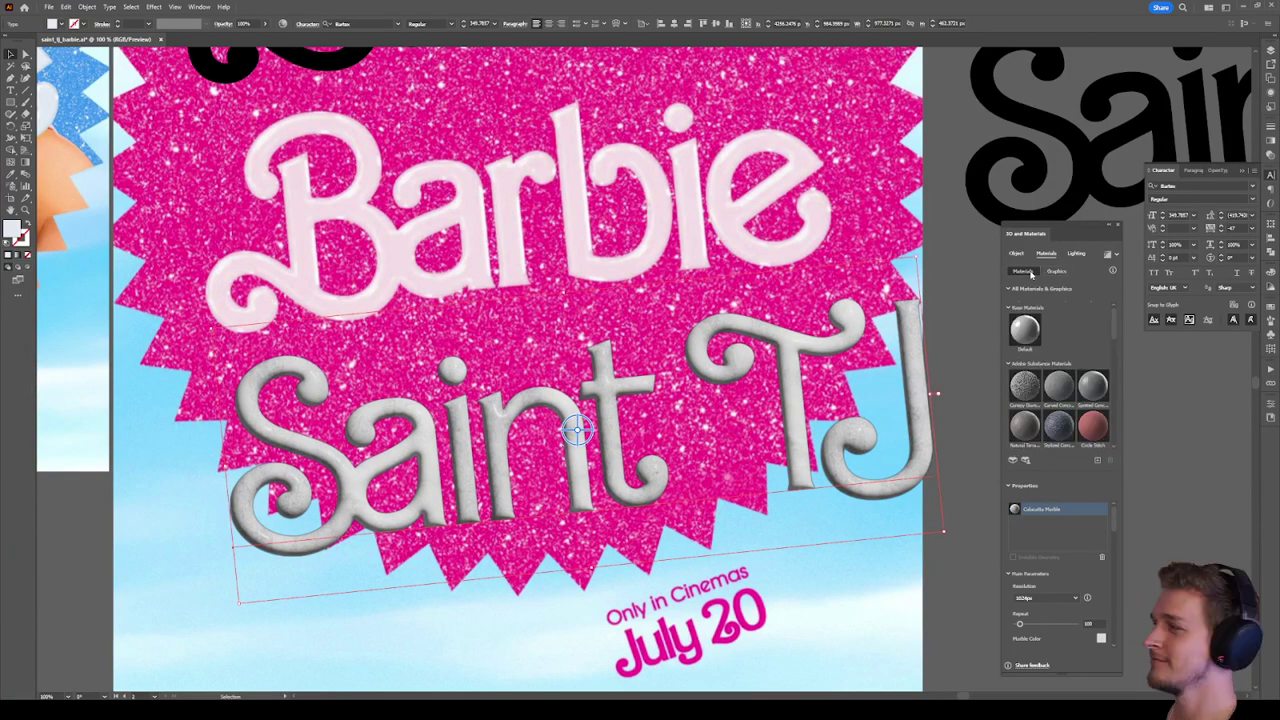
{"action": "left_click", "coordinate": [1033, 336]}
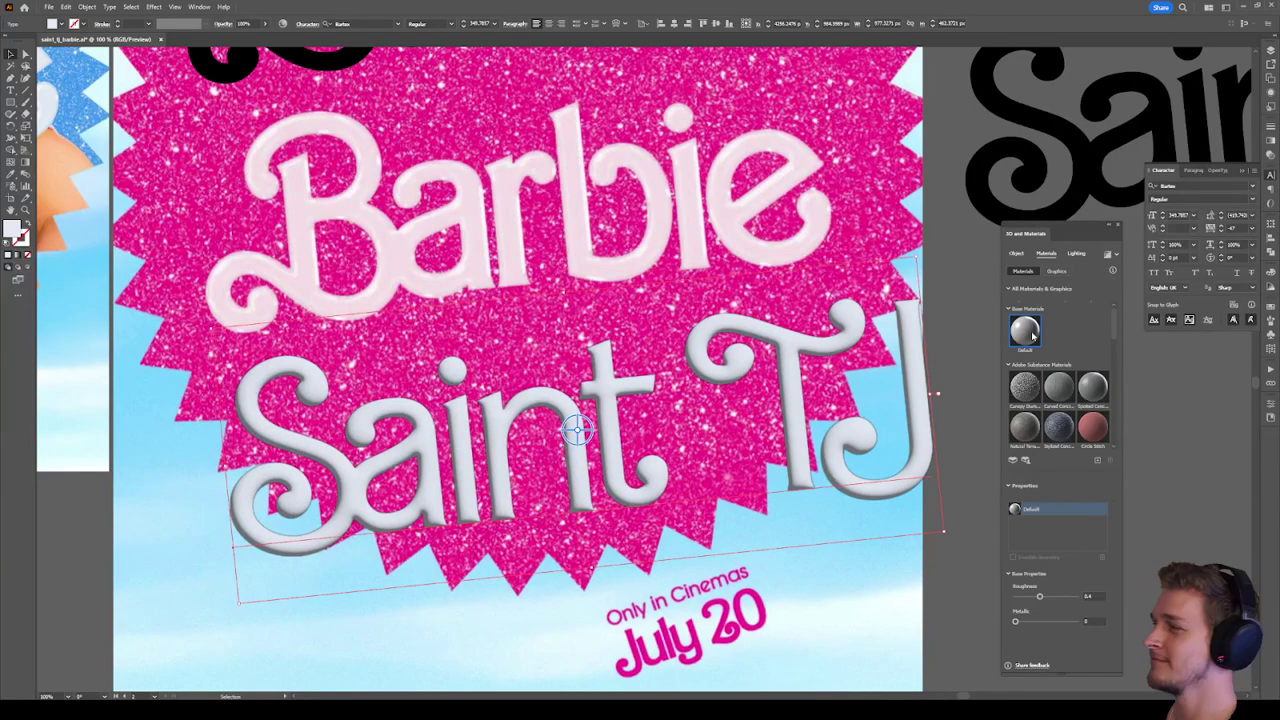
Raise the intensity of the 3D light on the "Saint TJ" text to 100%.
{"action": "left_click", "coordinate": [1076, 254]}
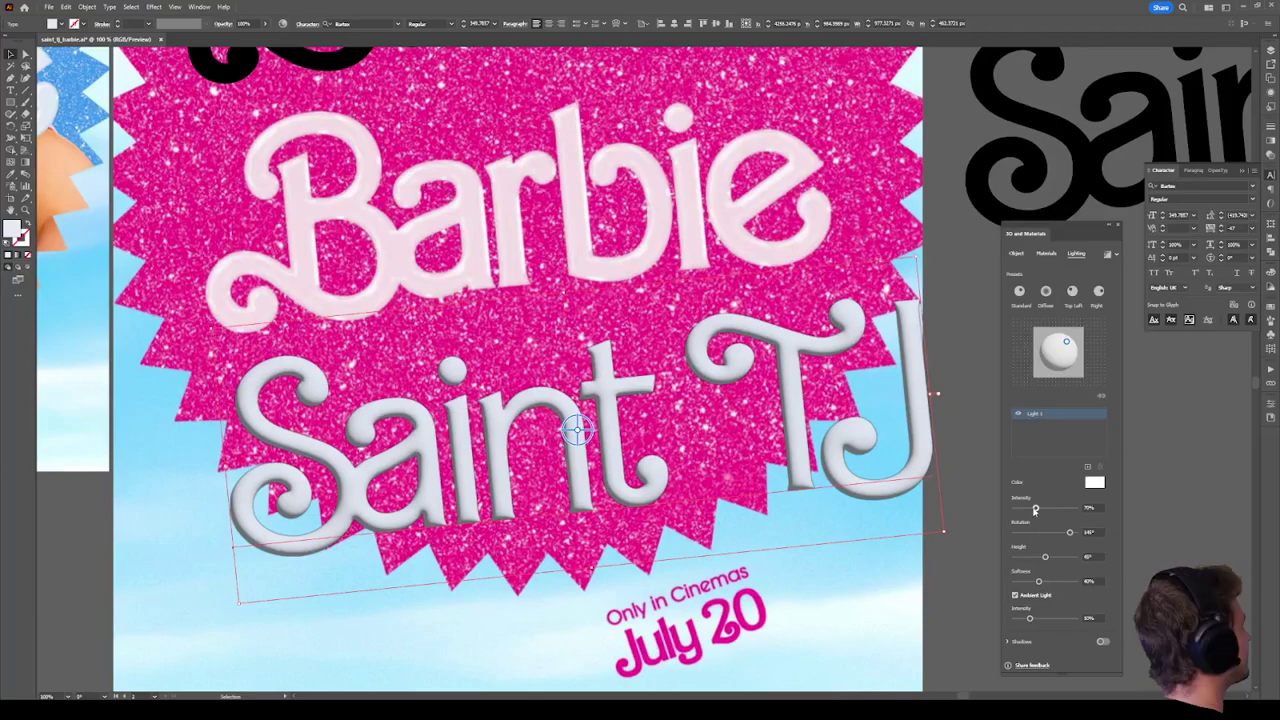
{"action": "left_click_drag", "start_coordinate": [1035, 510], "coordinate": [1079, 513]}
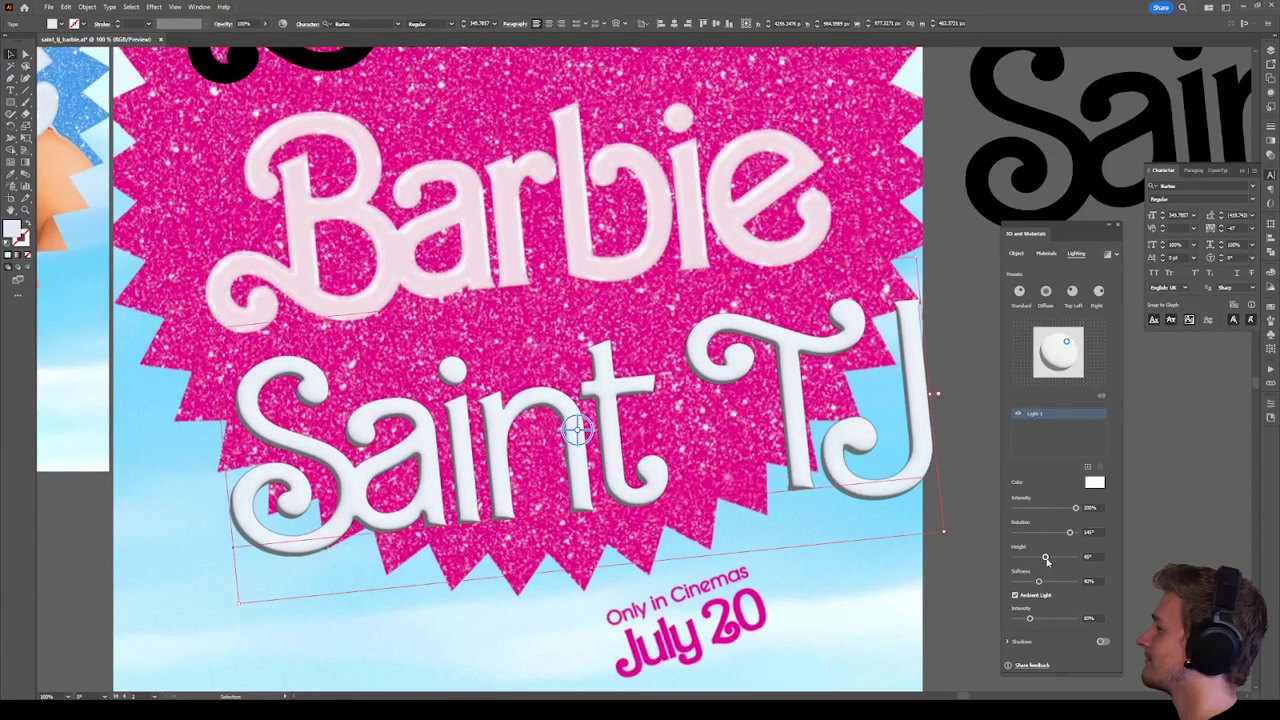
Raise the 3D light's softness to 100% and the ambient light intensity to its maximum, and lower the light's height on the "Saint TJ" text.
{"action": "mouse_move", "coordinate": [1046, 558]}
{"action": "left_mouse_down"}
{"action": "mouse_move", "coordinate": [1058, 558]}
{"action": "mouse_move", "coordinate": [1040, 582]}
{"action": "mouse_move", "coordinate": [994, 581]}
{"action": "mouse_move", "coordinate": [1076, 581]}
{"action": "left_mouse_up"}
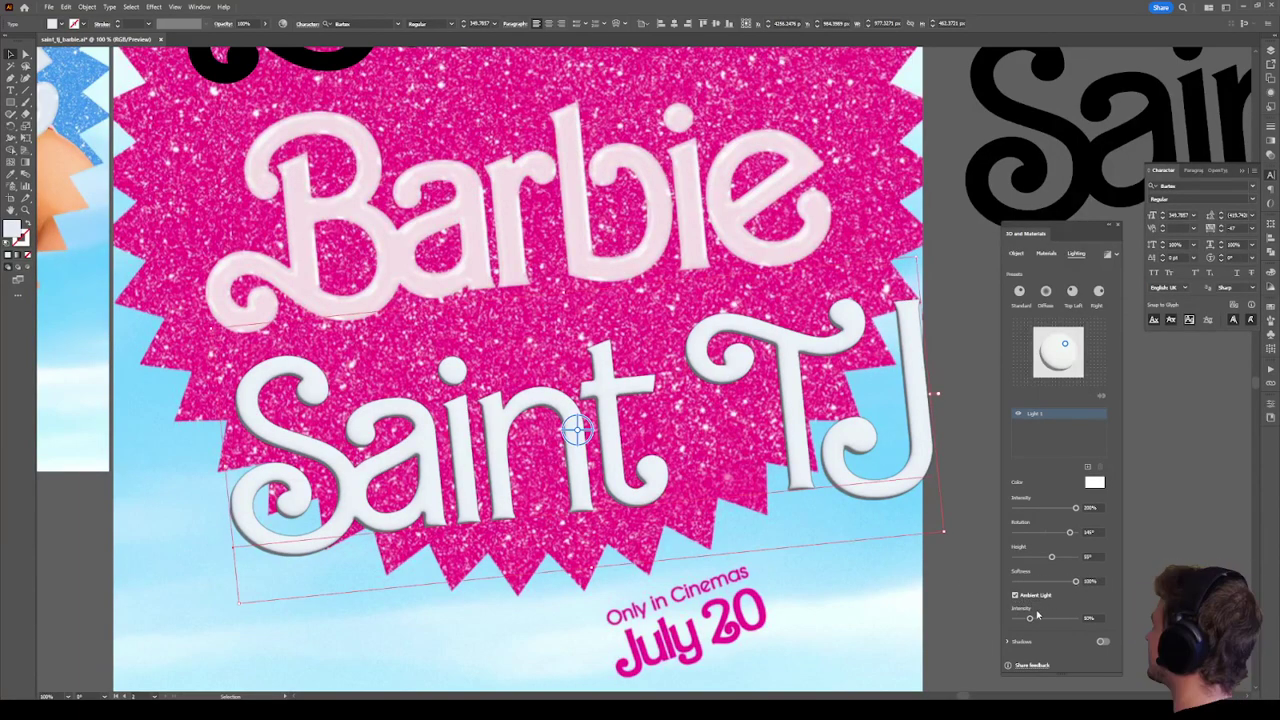
{"action": "left_click_drag", "start_coordinate": [1031, 618], "coordinate": [1085, 620]}
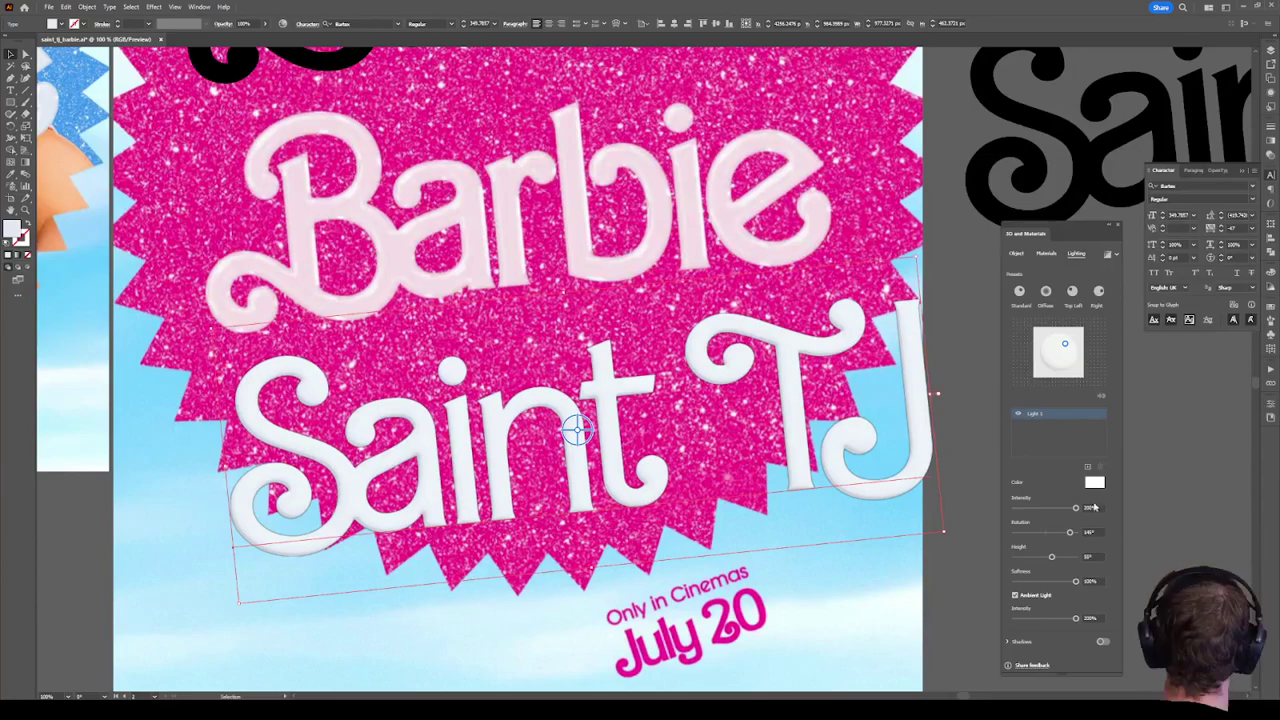
{"action": "left_click_drag", "start_coordinate": [1051, 557], "coordinate": [1029, 558]}
{"action": "left_click", "coordinate": [1046, 254]}
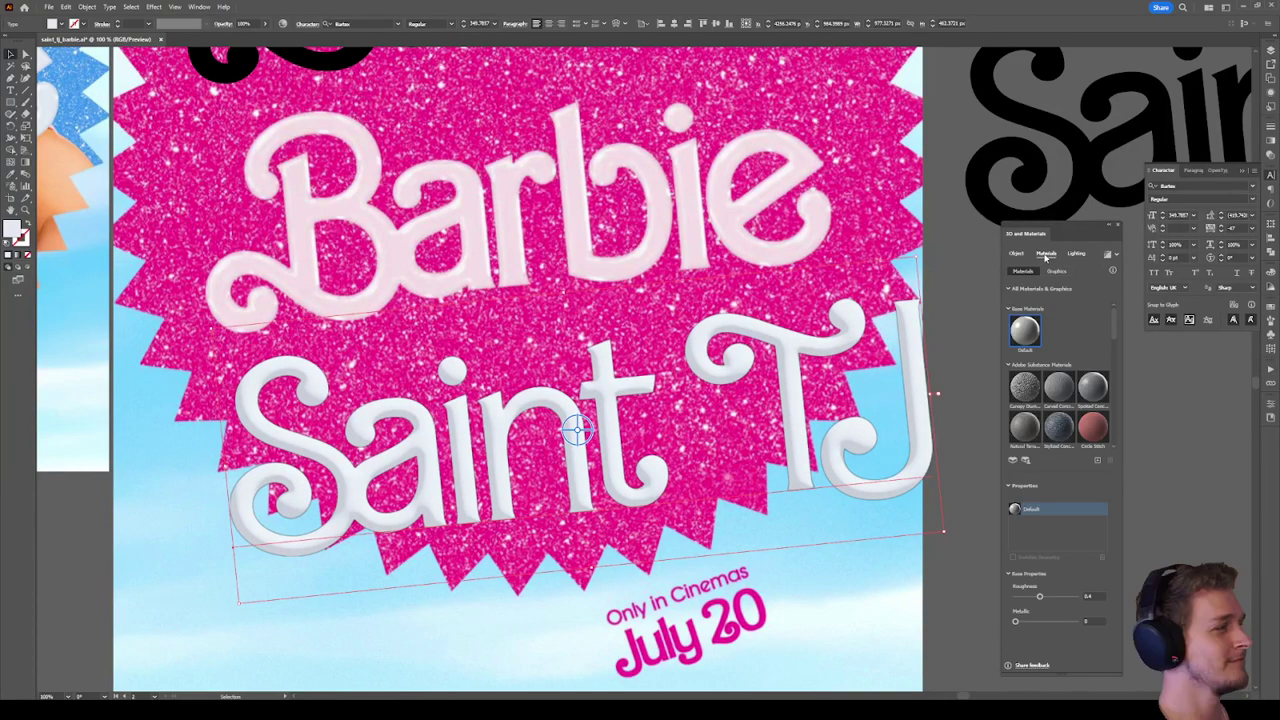
{"action": "left_click", "coordinate": [1016, 253]}
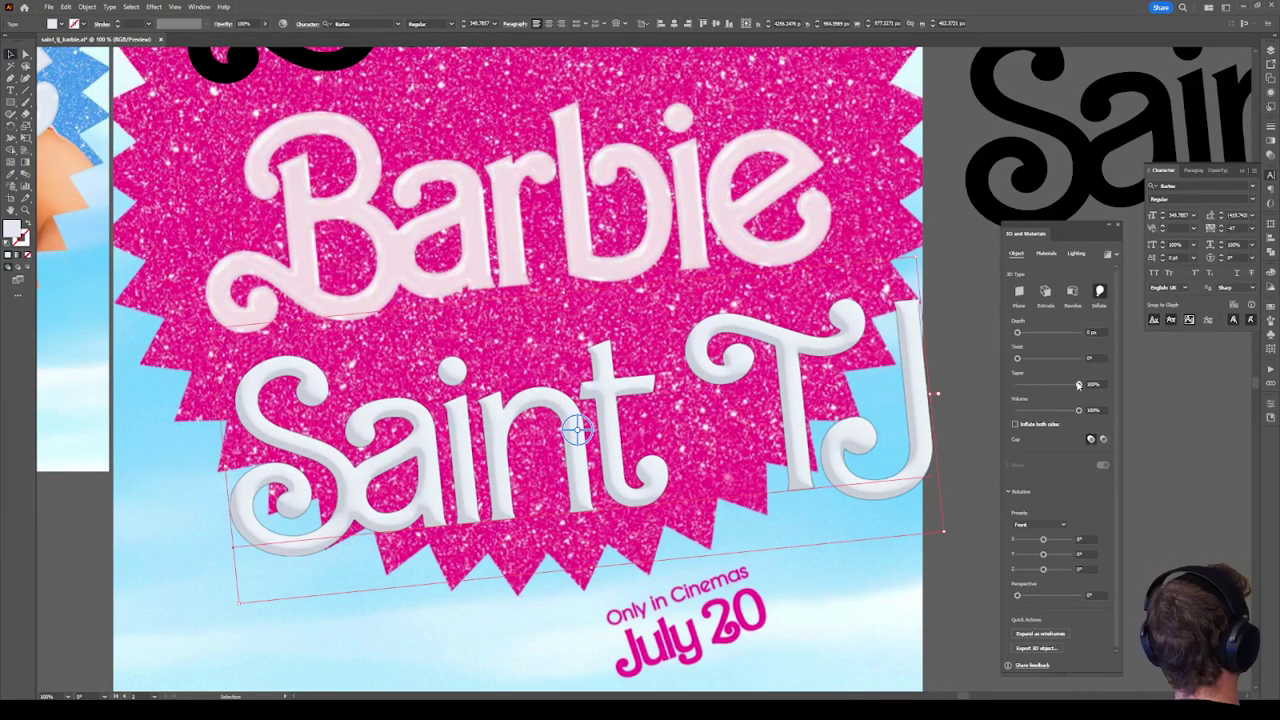
{"action": "mouse_move", "coordinate": [1078, 386]}
{"action": "left_mouse_down"}
{"action": "mouse_move", "coordinate": [1011, 388]}
{"action": "mouse_move", "coordinate": [1093, 387]}
{"action": "left_mouse_up"}
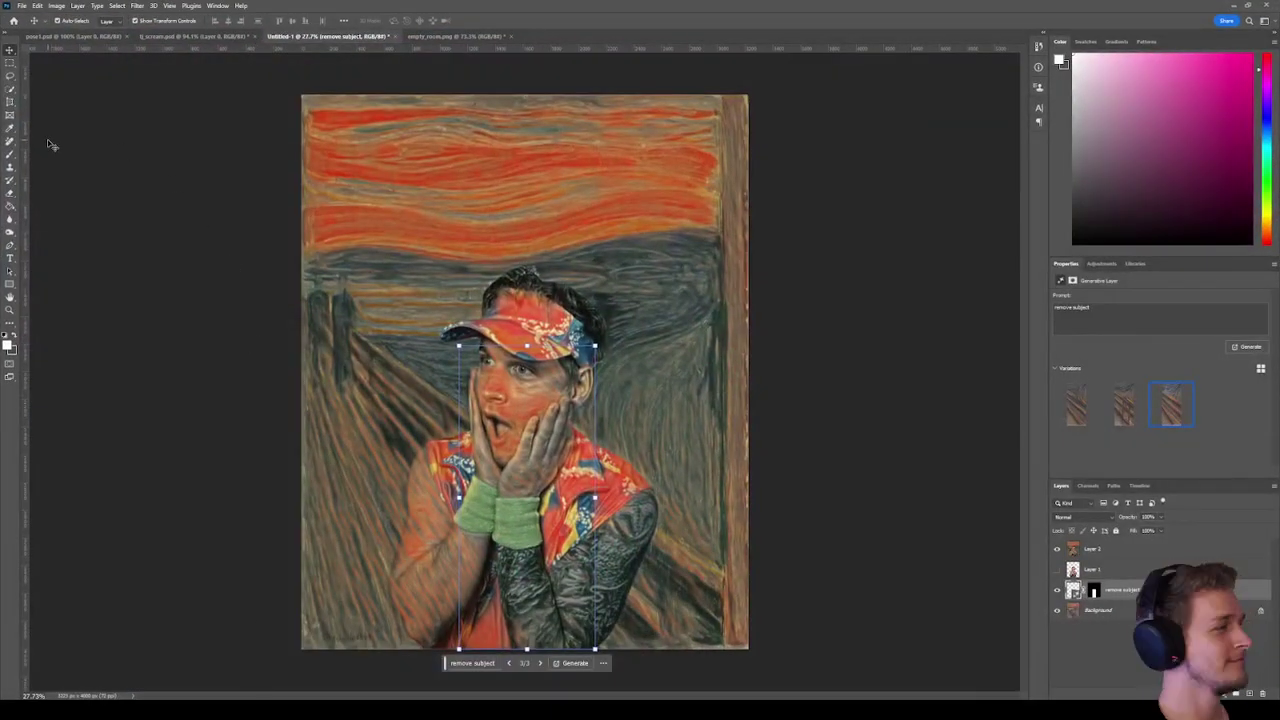
In Photoshop, create a new 1920 x 1080 px document at 72 ppi with a white background.
{"action": "left_click", "coordinate": [28, 6]}
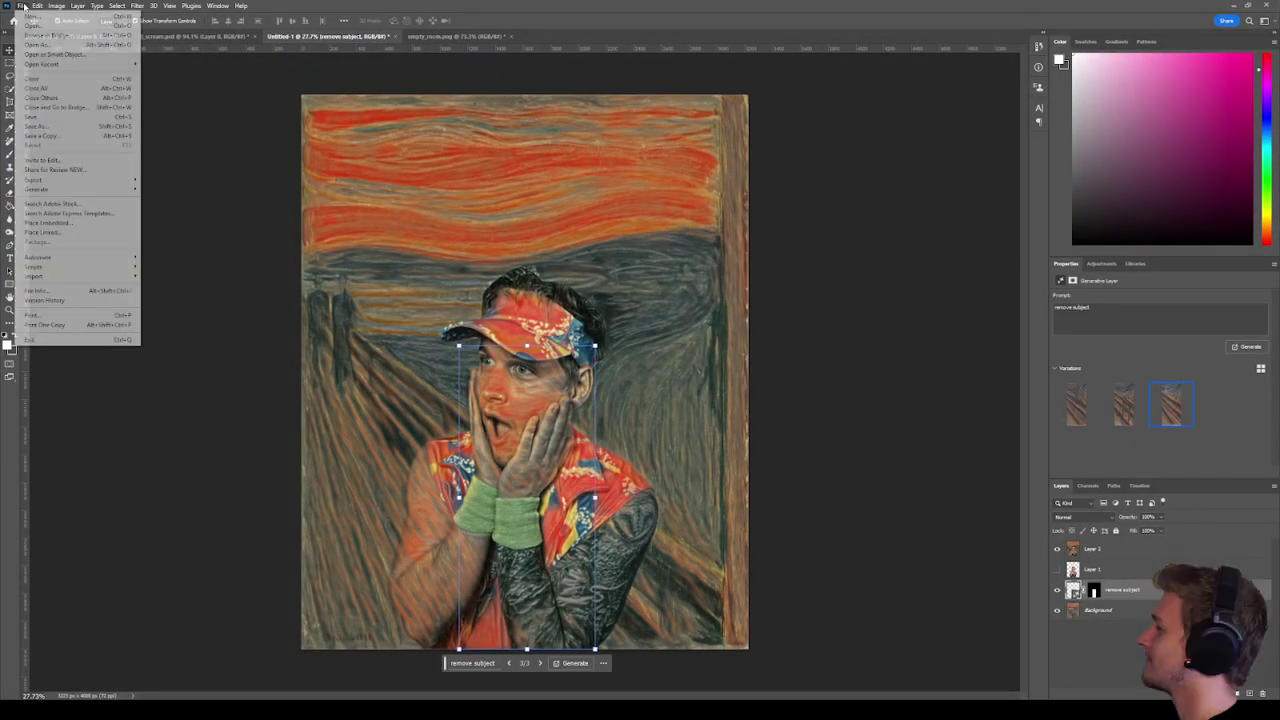
{"action": "left_click", "coordinate": [40, 18]}
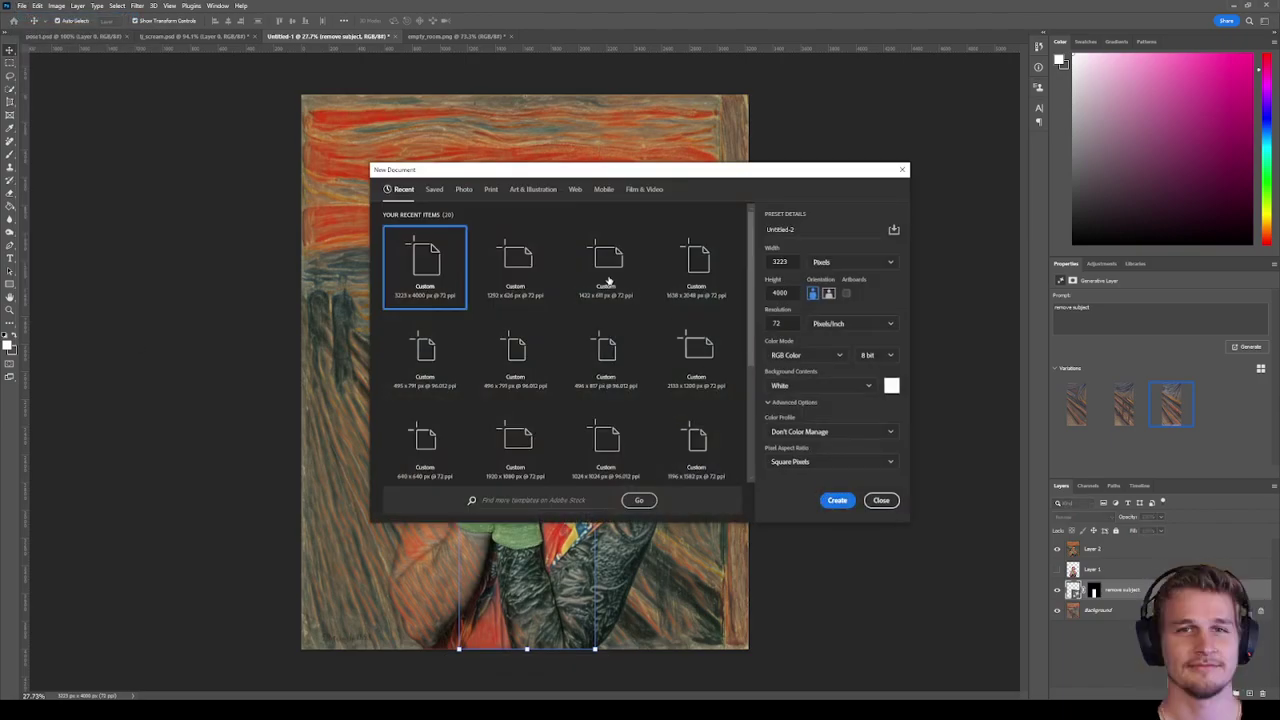
{"action": "left_click", "coordinate": [524, 265]}
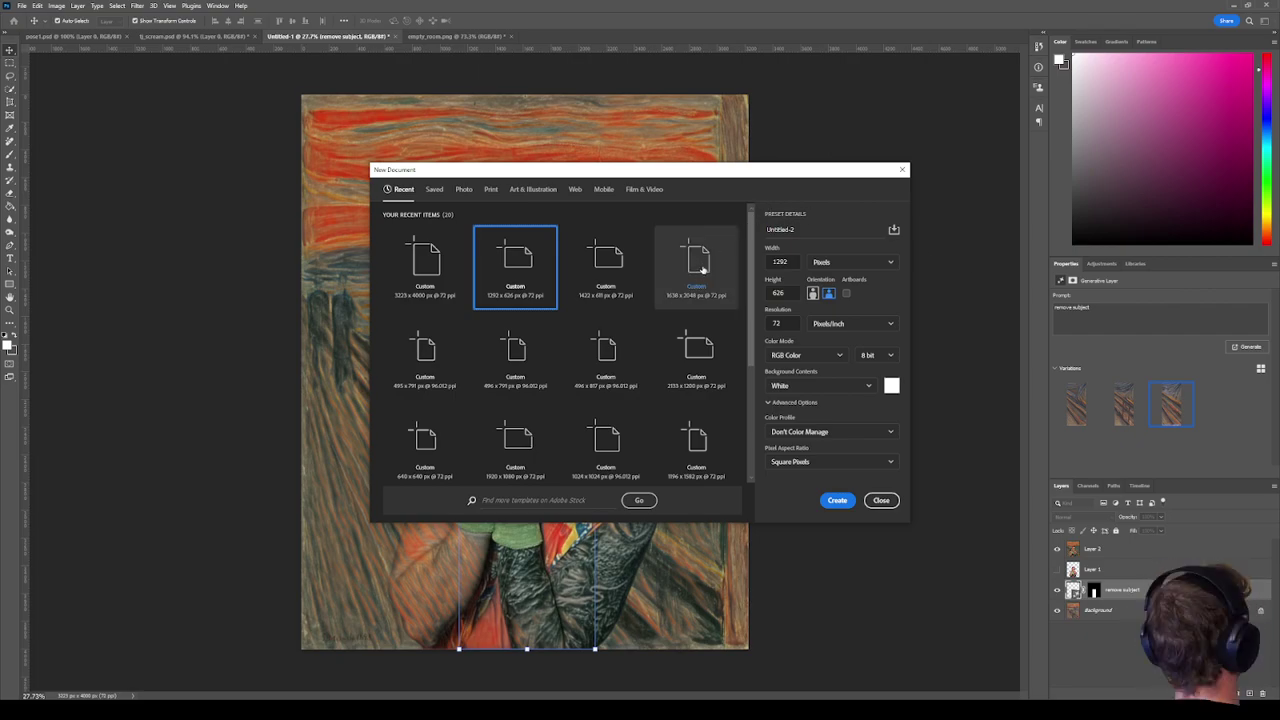
{"action": "left_click", "coordinate": [510, 446]}
{"action": "left_click", "coordinate": [838, 500]}
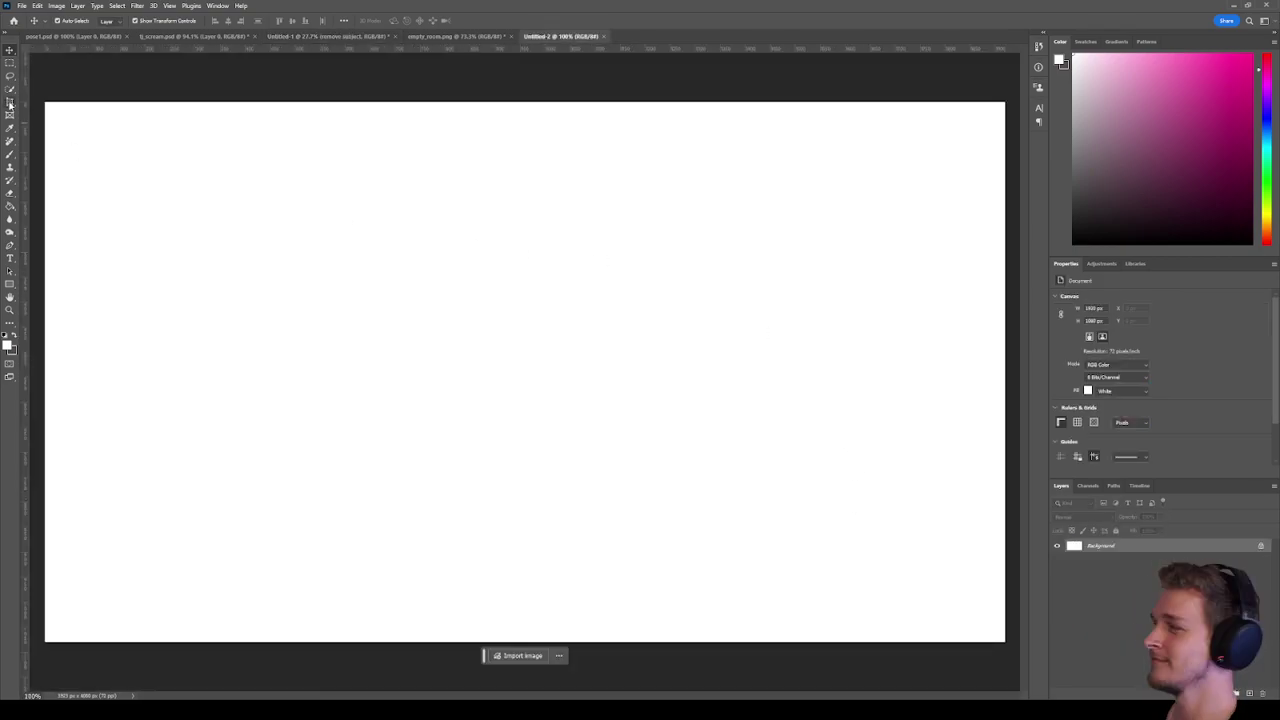
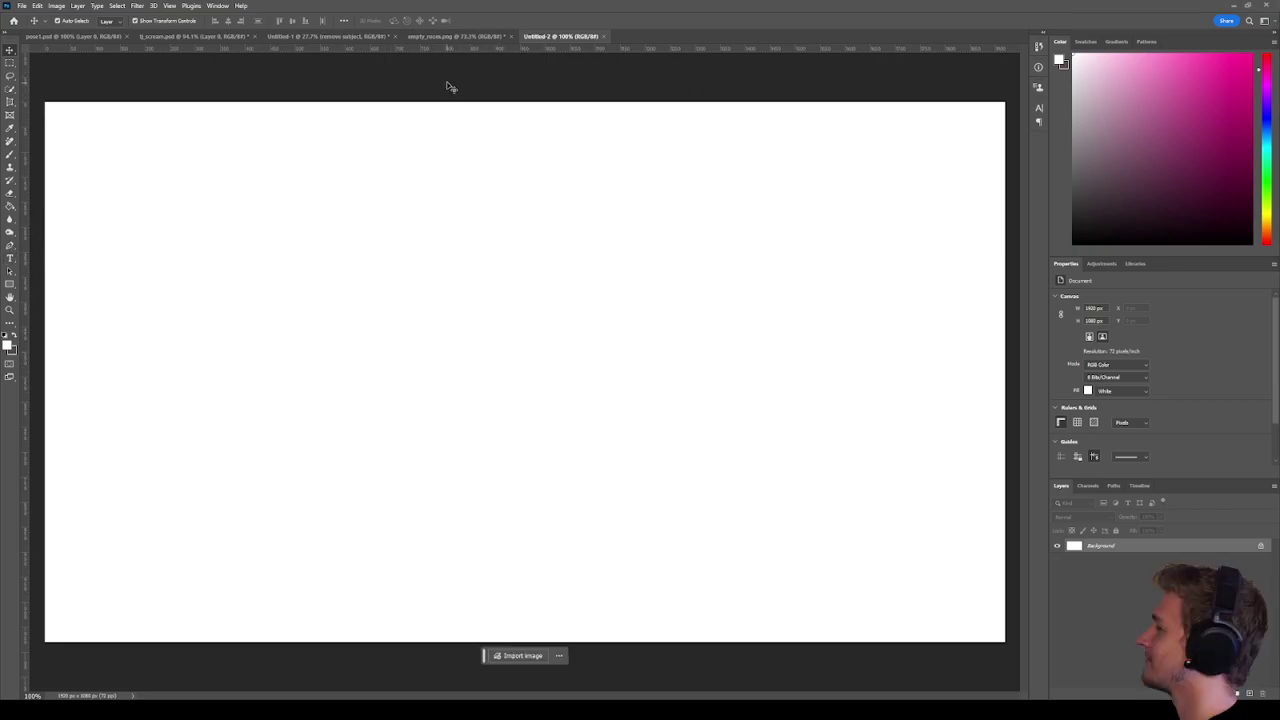
{"action": "left_click", "coordinate": [10, 62]}
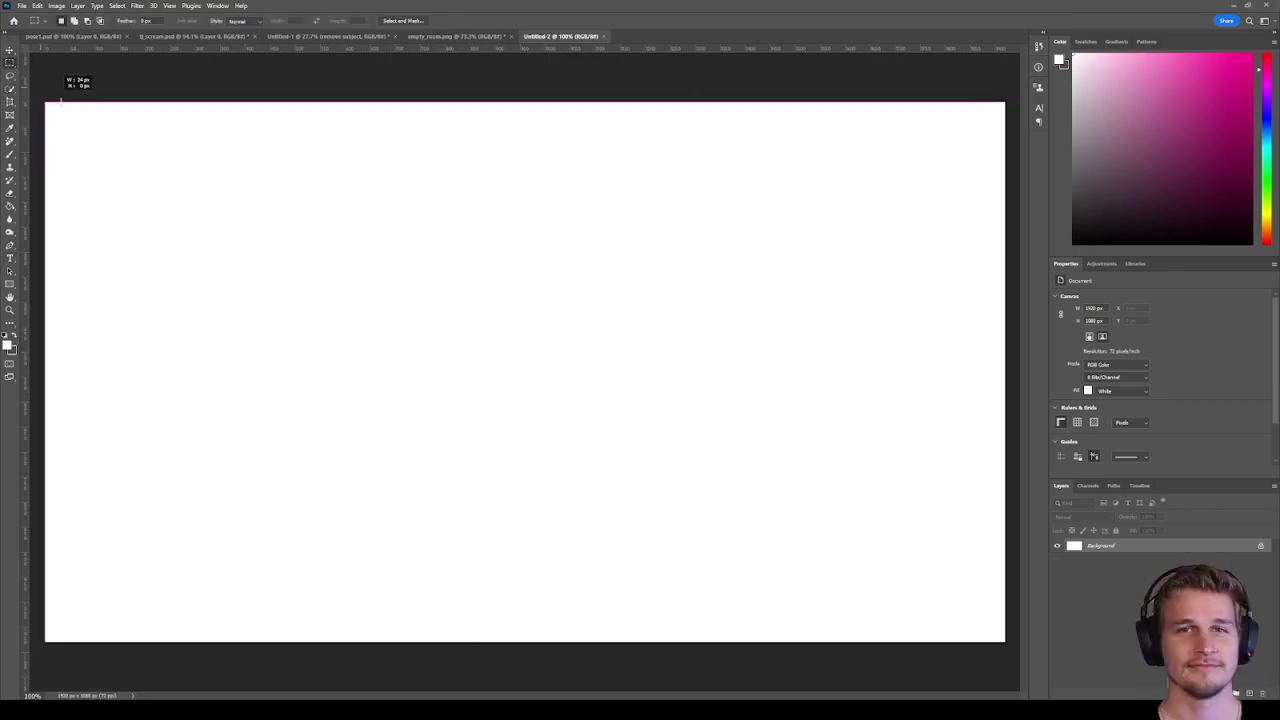
{"action": "left_click_drag", "start_coordinate": [77, 83], "coordinate": [1012, 648]}
{"action": "scroll", "coordinate": [651, 298], "scroll_direction": "down", "scroll_amount": 5}
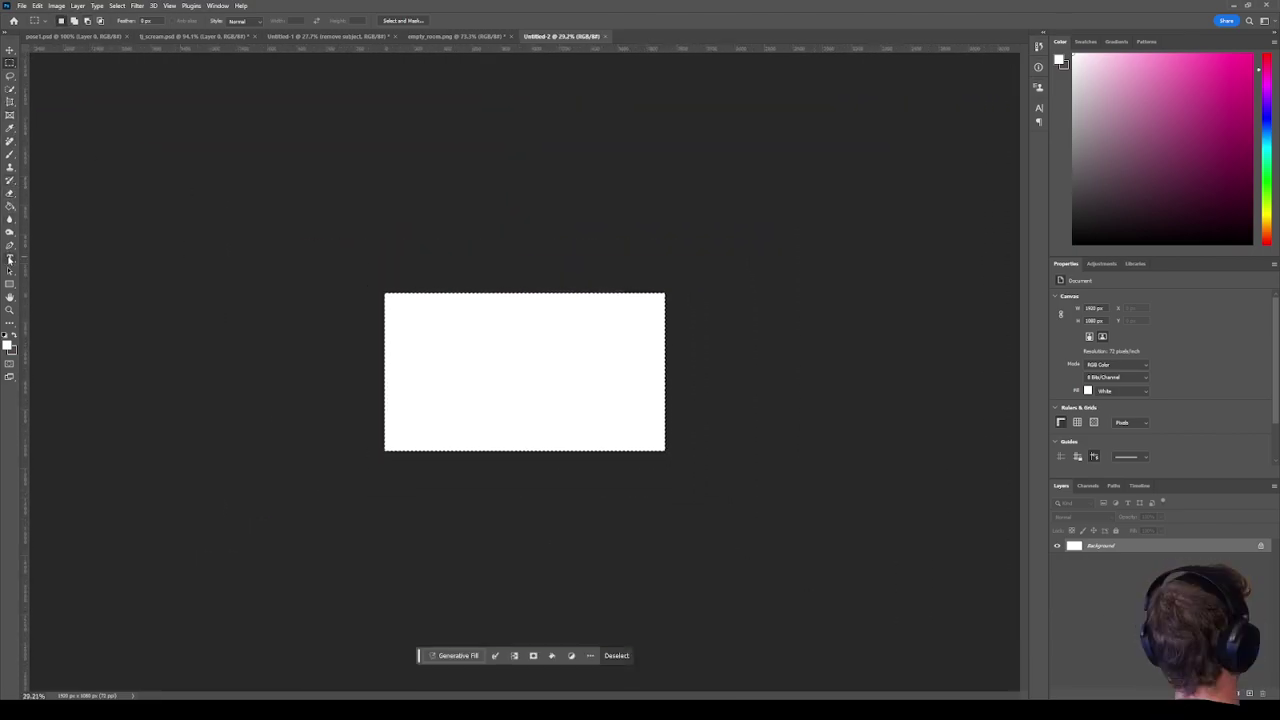
Add a text layer reading "Saint TJ" near the middle of the canvas.
{"action": "key", "text": "t"}
{"action": "left_click", "coordinate": [460, 379]}
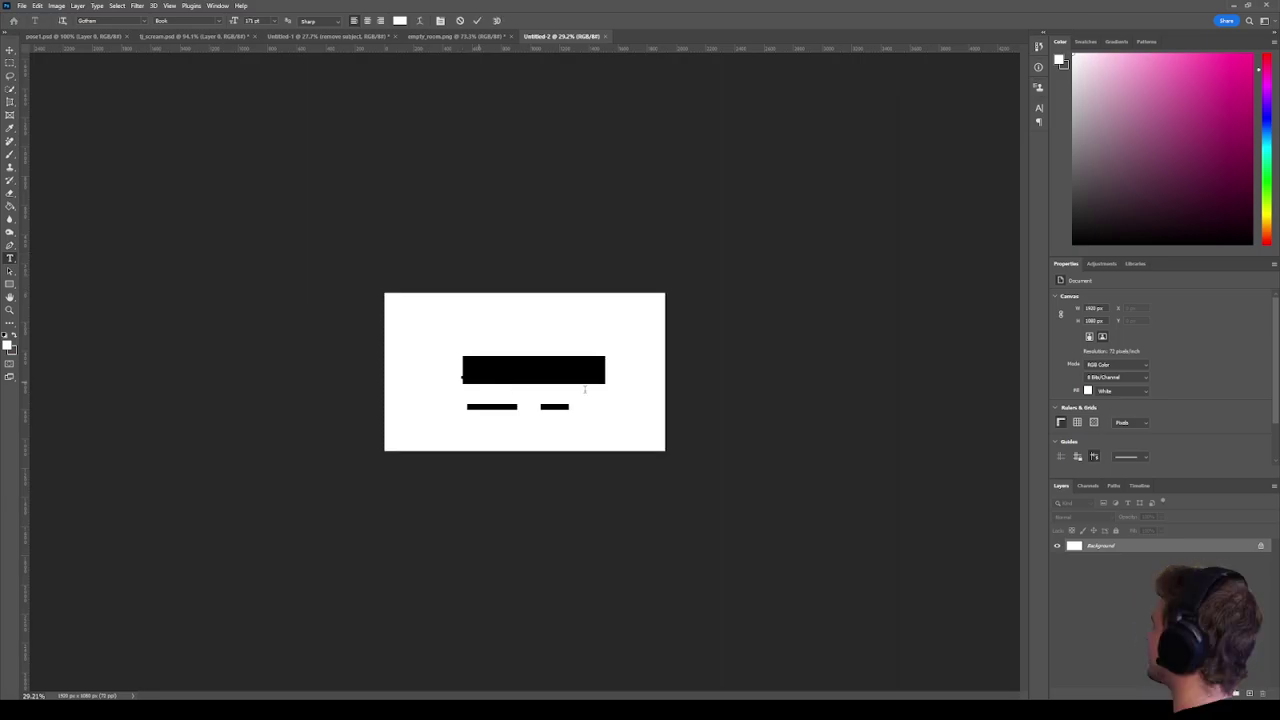
{"action": "type", "text": "T"}
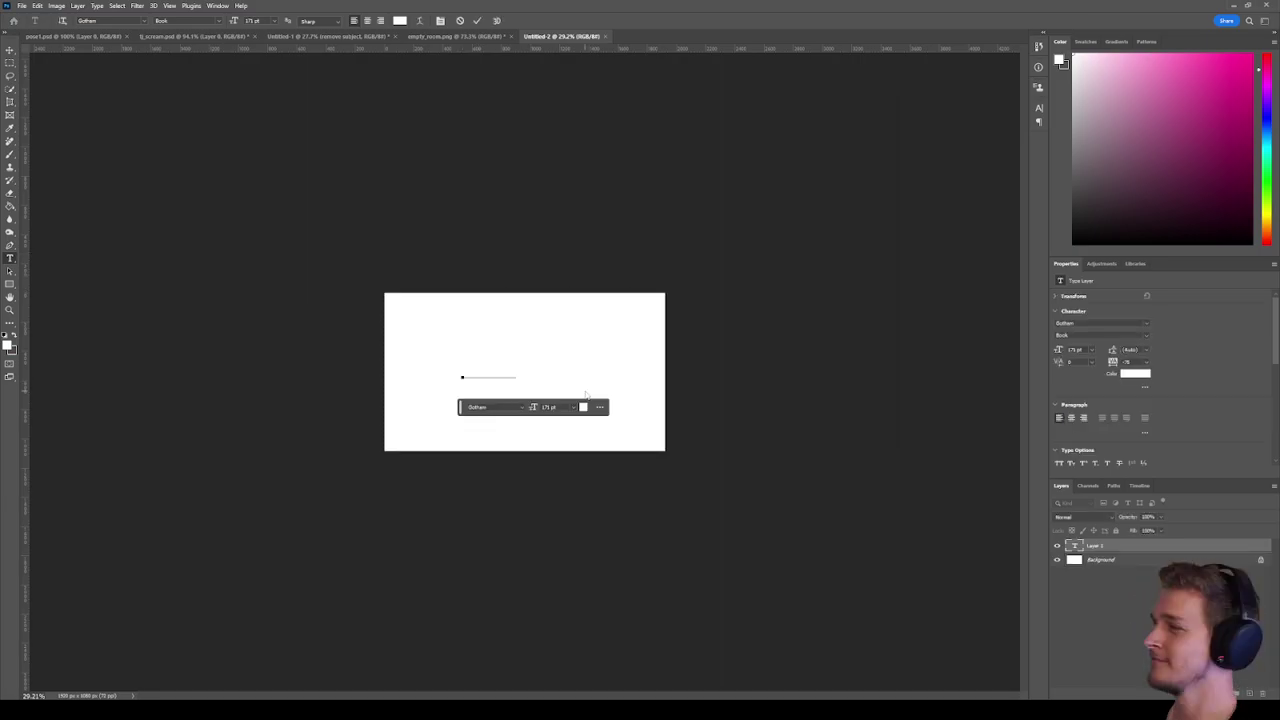
{"action": "left_click", "coordinate": [10, 50]}
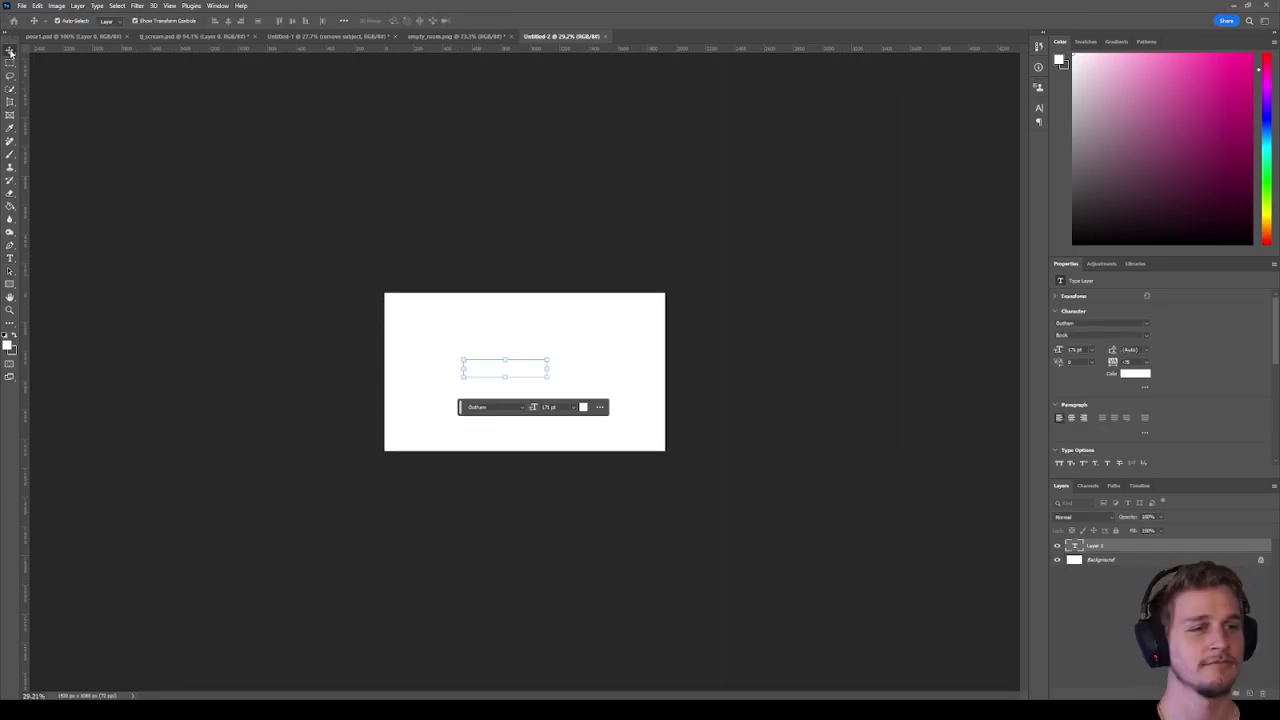
Change the "Saint TJ" text colour to red.
{"action": "left_click", "coordinate": [583, 407]}
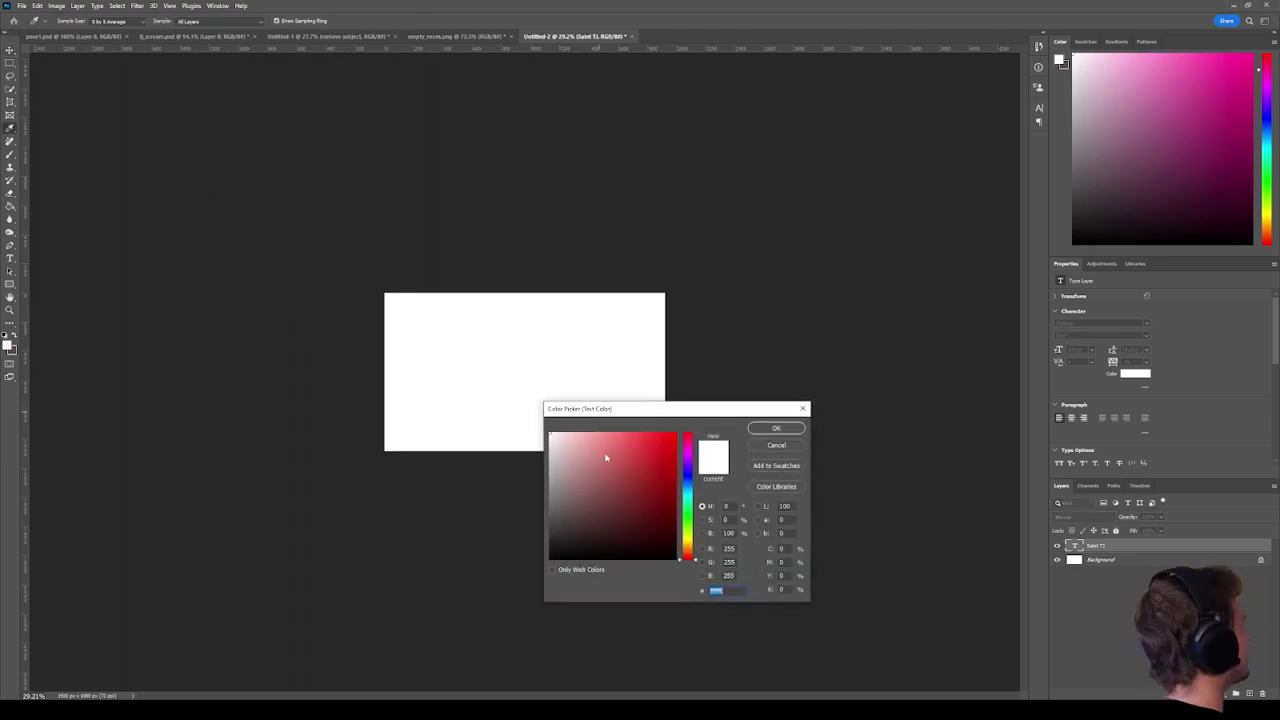
{"action": "left_click_drag", "start_coordinate": [606, 451], "coordinate": [721, 413]}
{"action": "left_click", "coordinate": [776, 430]}
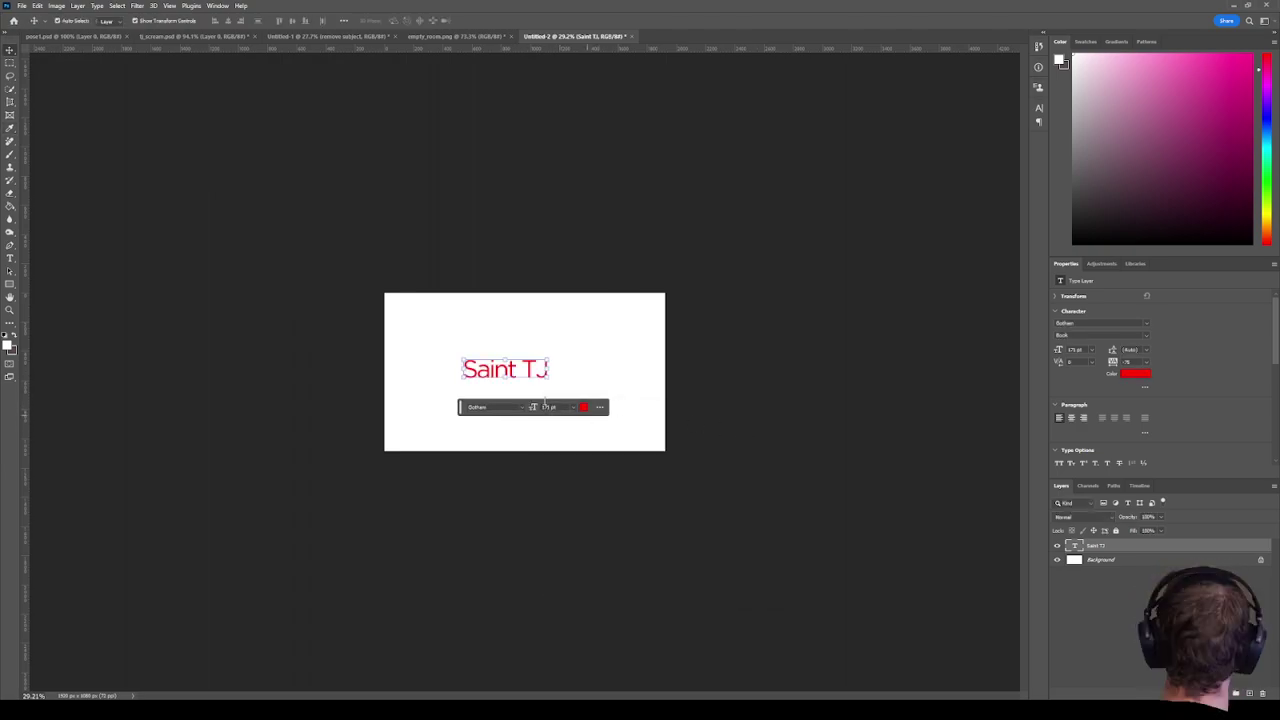
{"action": "scroll", "coordinate": [517, 381], "scroll_direction": "up", "scroll_amount": 2}
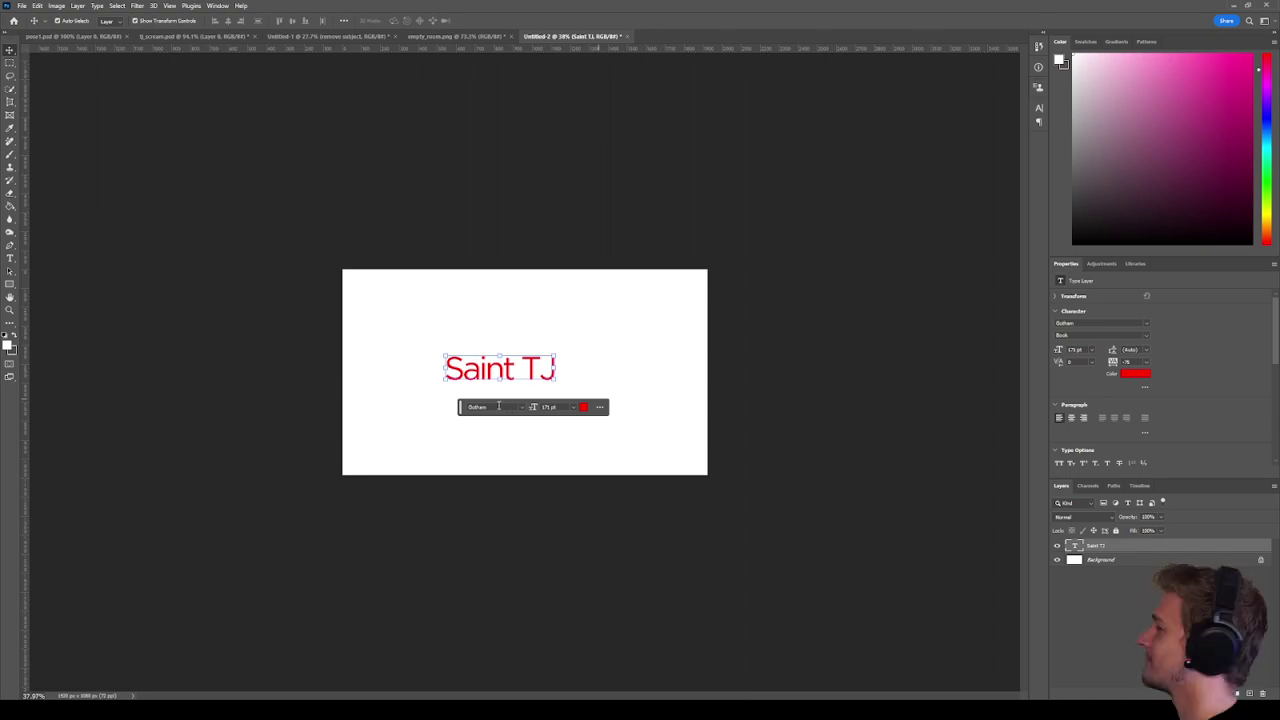
Change the font of the "Saint TJ" text to Bartex Regular.
{"action": "left_click", "coordinate": [498, 405]}
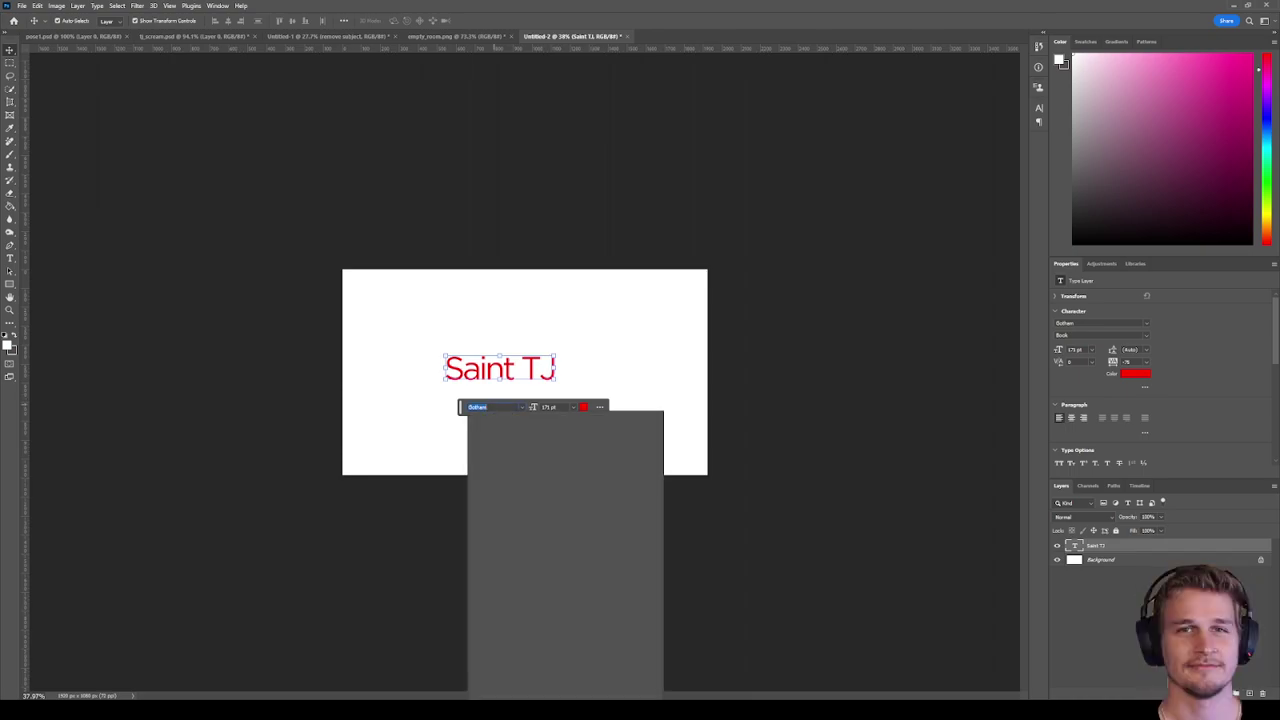
{"action": "type", "text": "barl"}
{"action": "left_click", "coordinate": [505, 439]}
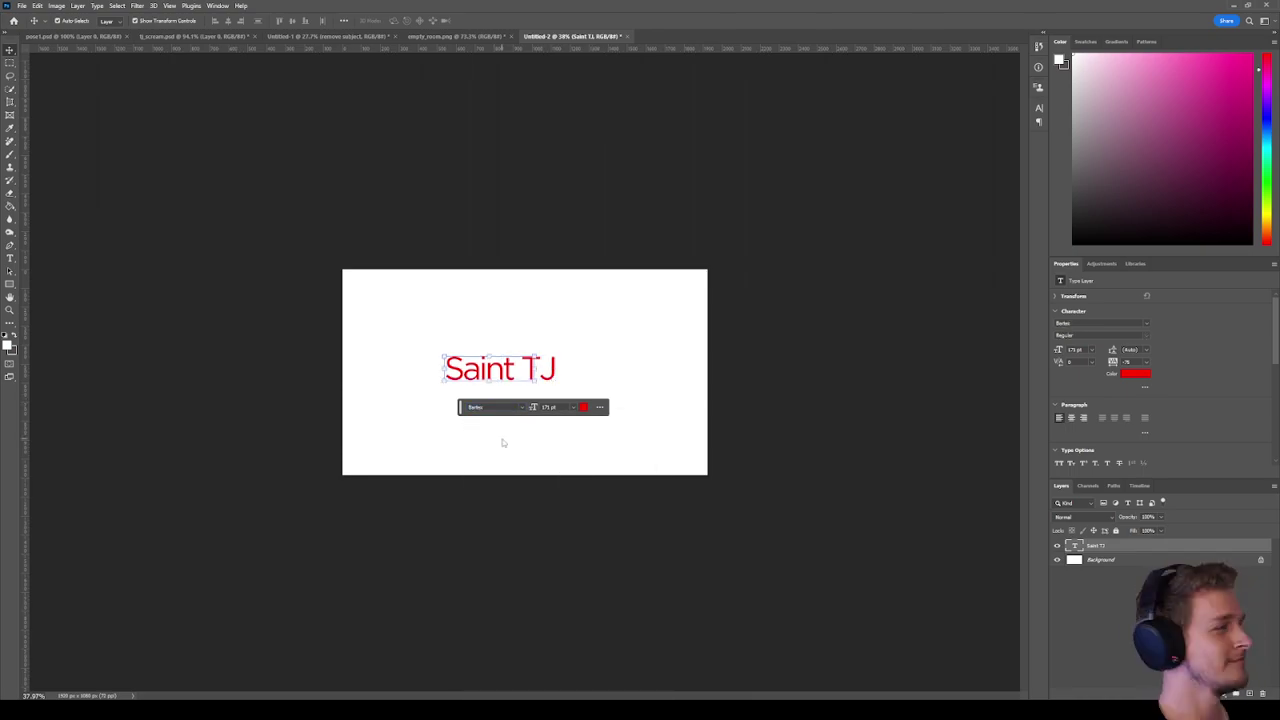
{"action": "scroll", "coordinate": [478, 376], "scroll_direction": "up", "scroll_amount": 10}
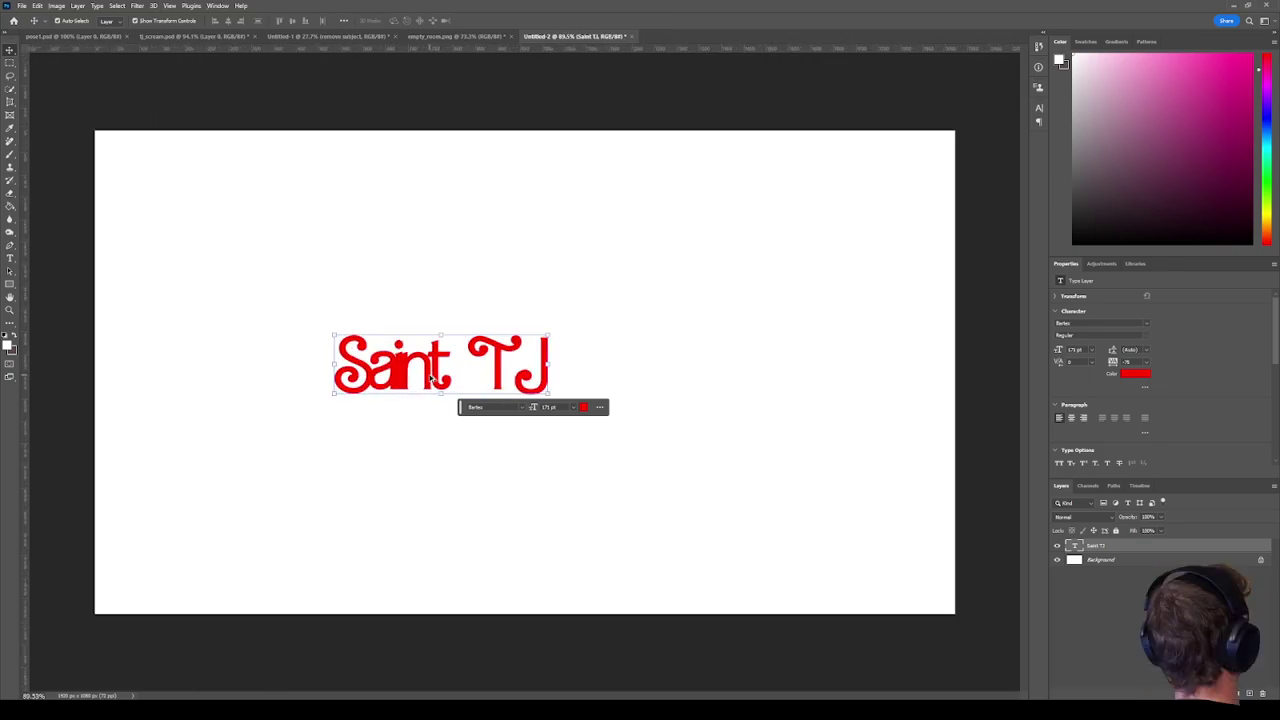
Set the "Saint TJ" text colour to white, ffffff.
{"action": "left_click", "coordinate": [583, 407]}
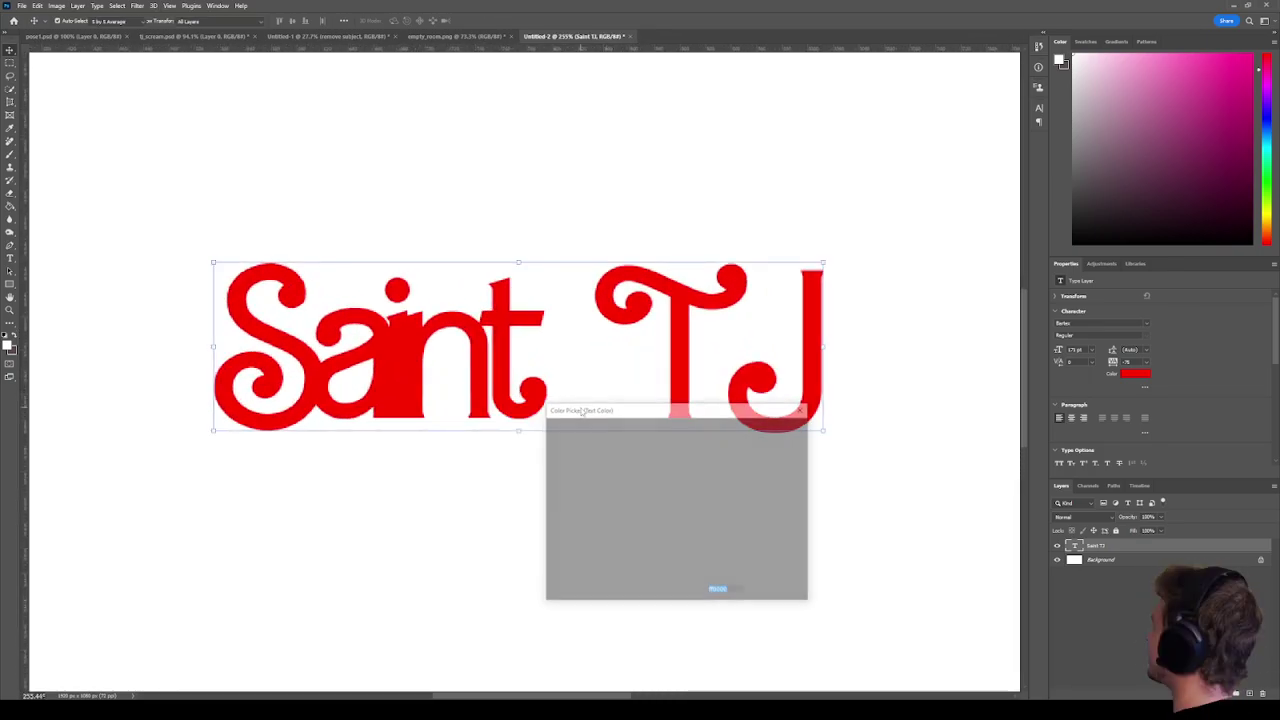
{"action": "type", "text": "ffffff"}
{"action": "left_click", "coordinate": [776, 428]}
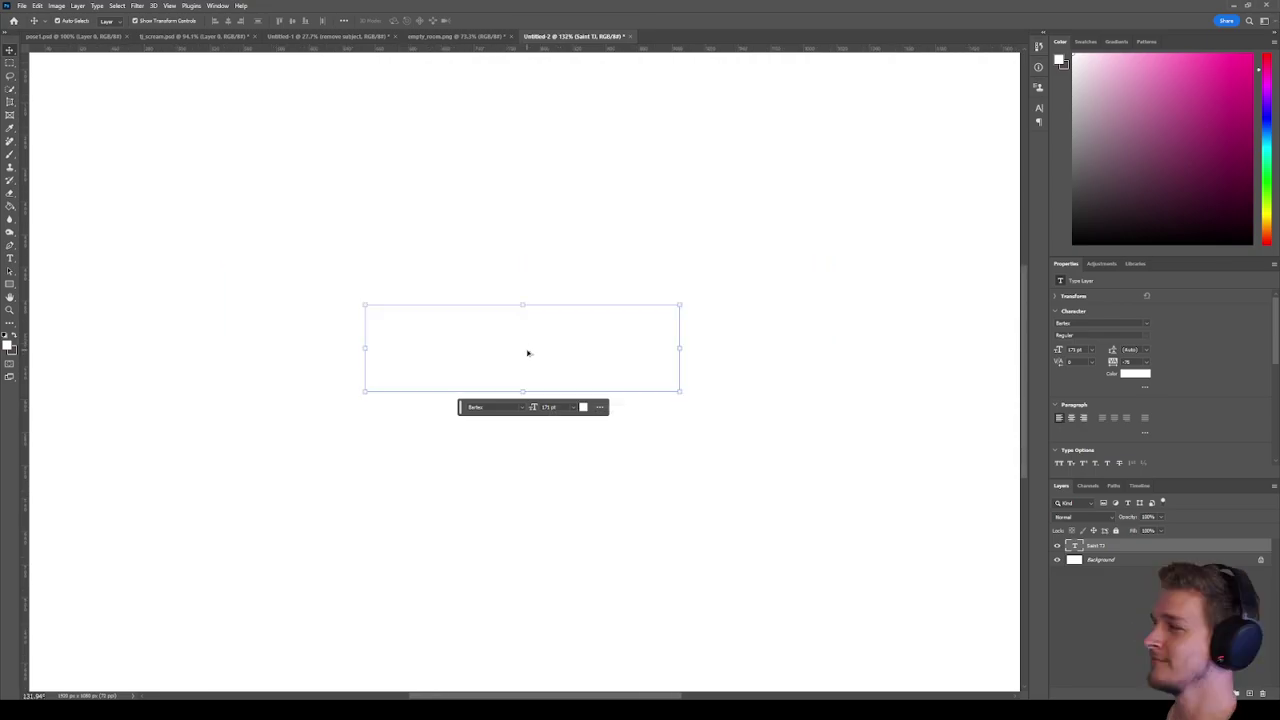
Try deleting the Background layer behind the text, and undo the deletion.
{"action": "key", "text": "ctrl+0"}
{"action": "left_click_drag", "start_coordinate": [1200, 625], "coordinate": [1260, 693]}
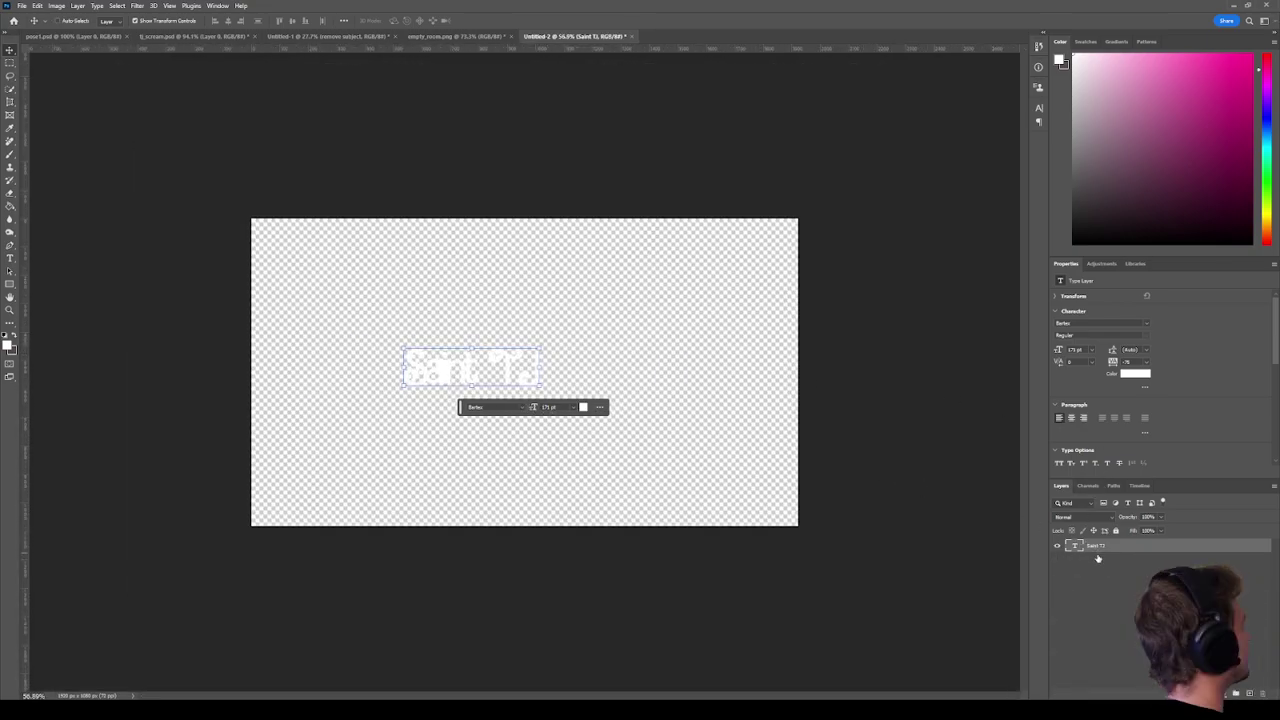
{"action": "key", "text": "ctrl+z"}
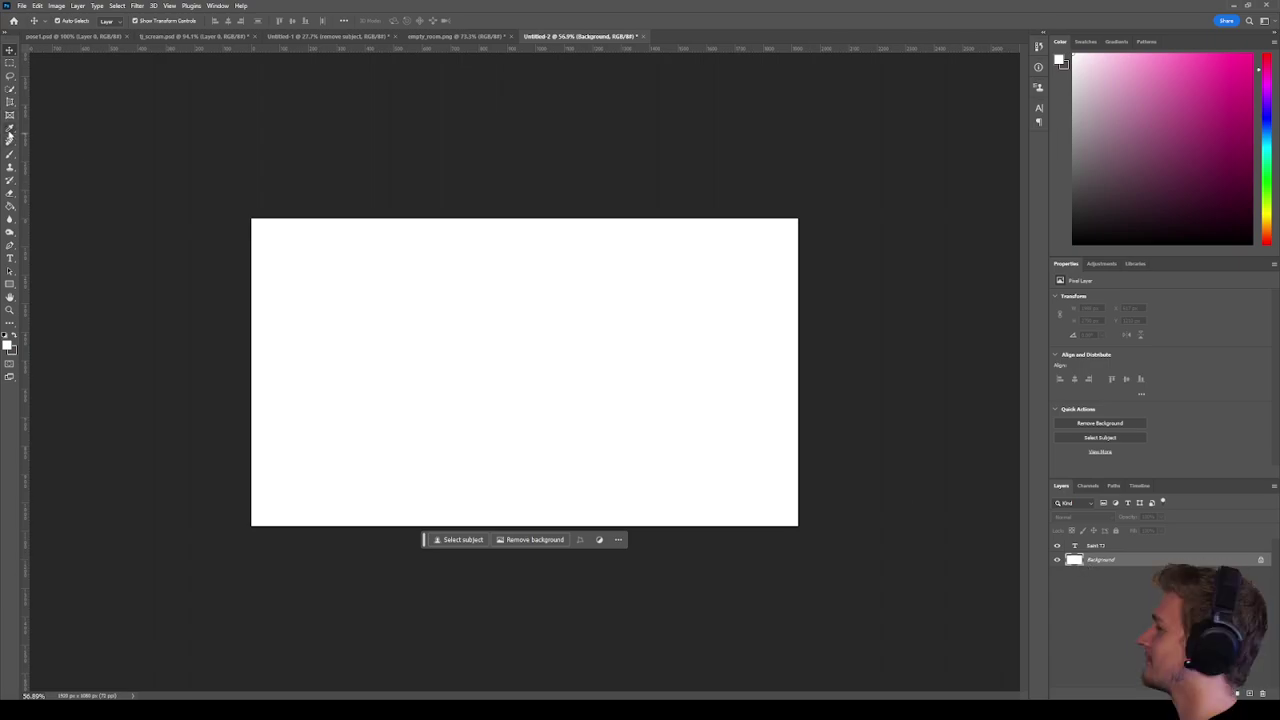
Paint the whole Background layer black with a greatly enlarged Hard Round brush.
{"action": "left_click", "coordinate": [10, 153]}
{"action": "right_click", "coordinate": [498, 322]}
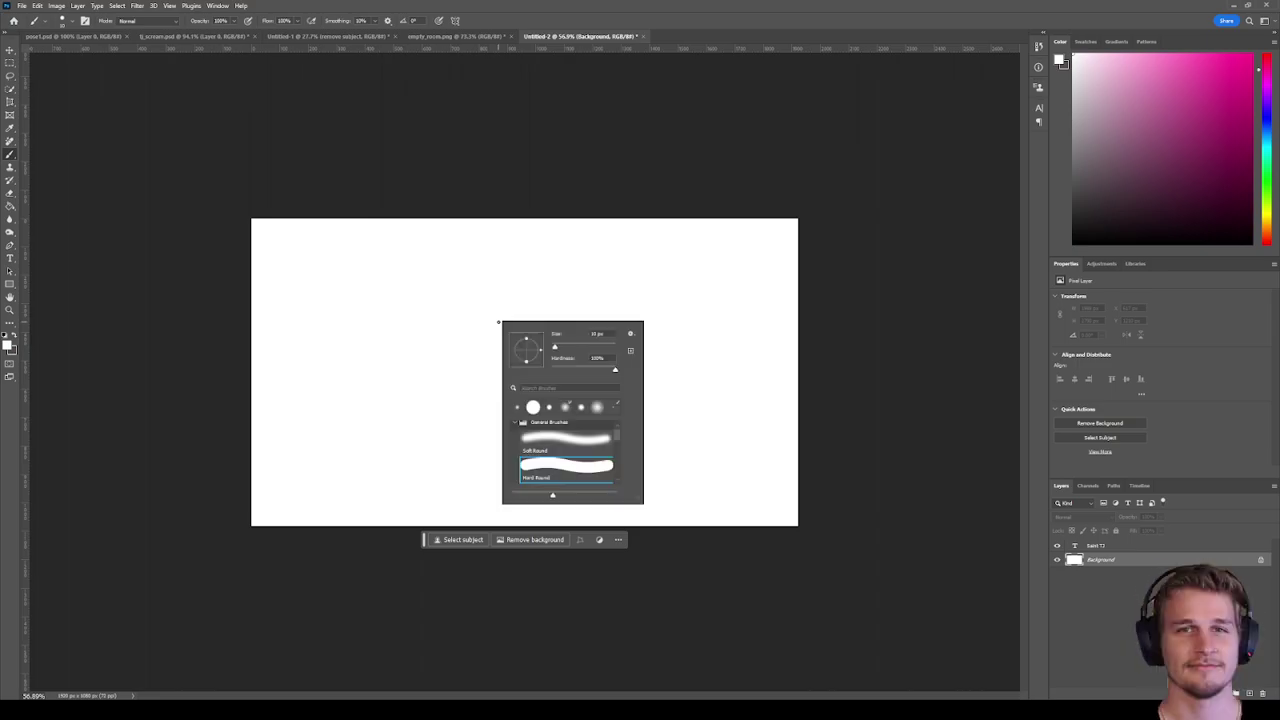
{"action": "left_click_drag", "start_coordinate": [558, 345], "coordinate": [591, 346]}
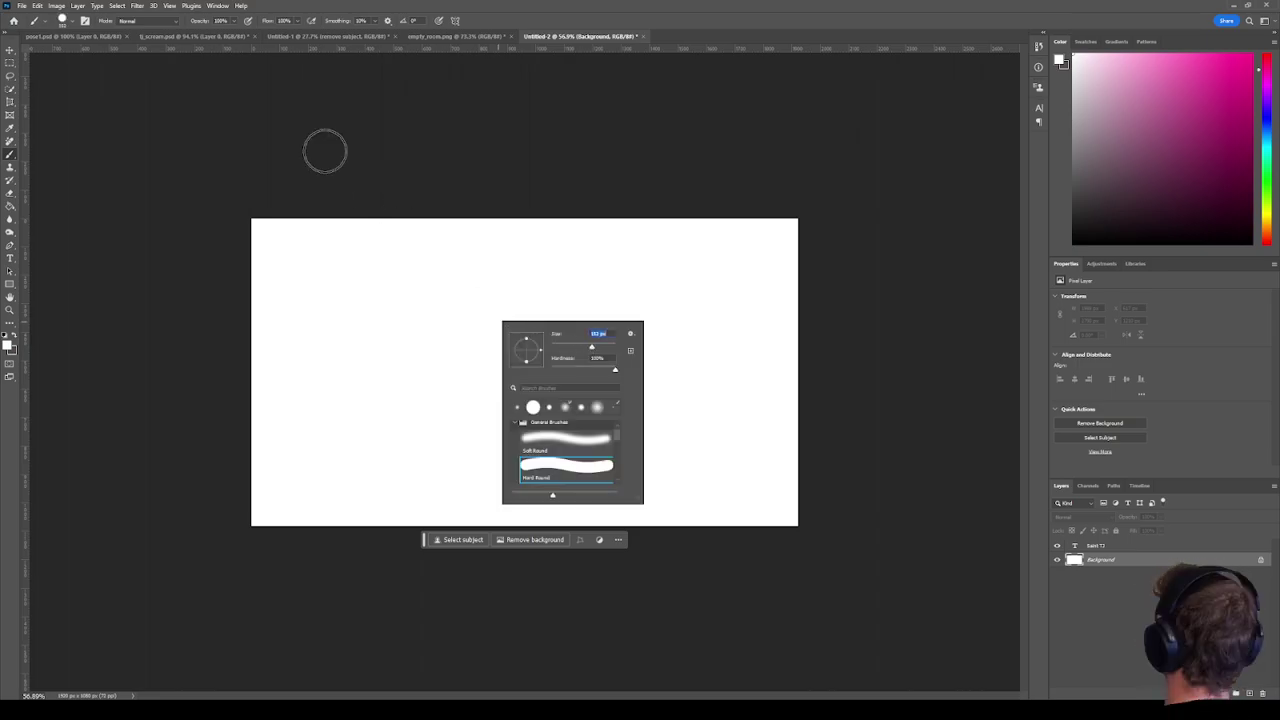
{"action": "left_click", "coordinate": [141, 24]}
{"action": "key", "text": "x"}
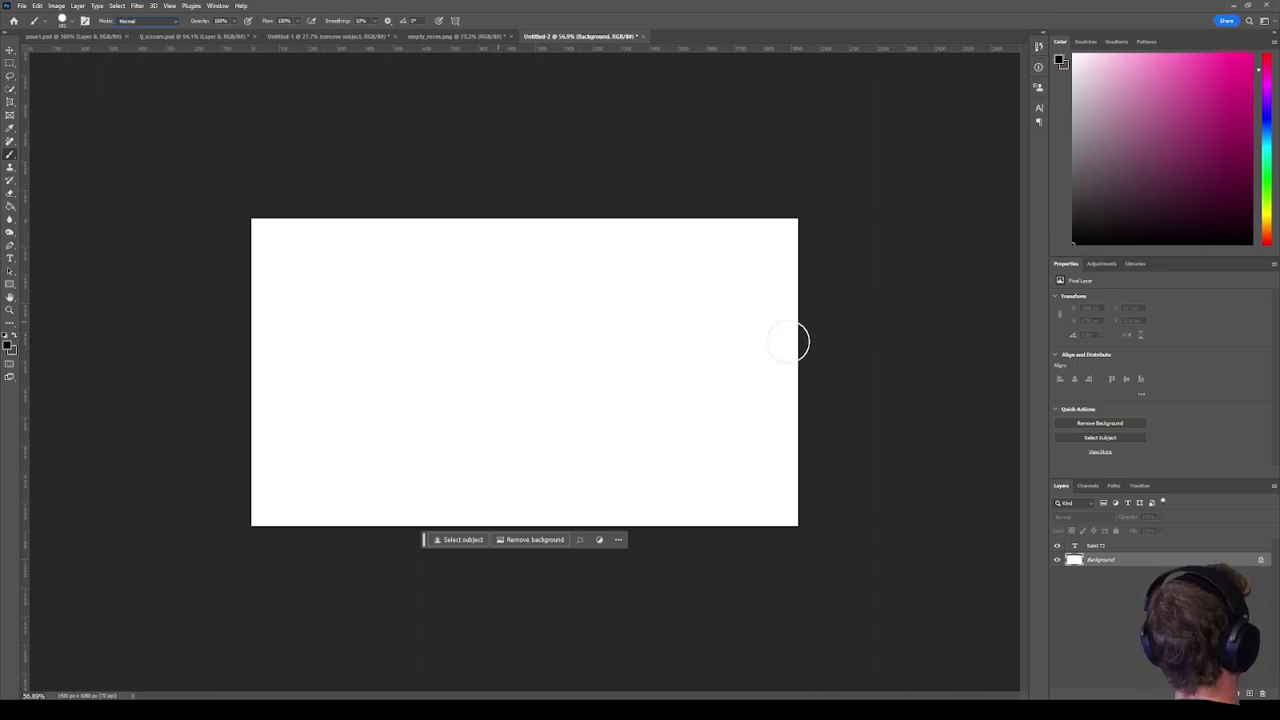
{"action": "right_click", "coordinate": [481, 355]}
{"action": "left_click_drag", "start_coordinate": [280, 350], "coordinate": [437, 349]}
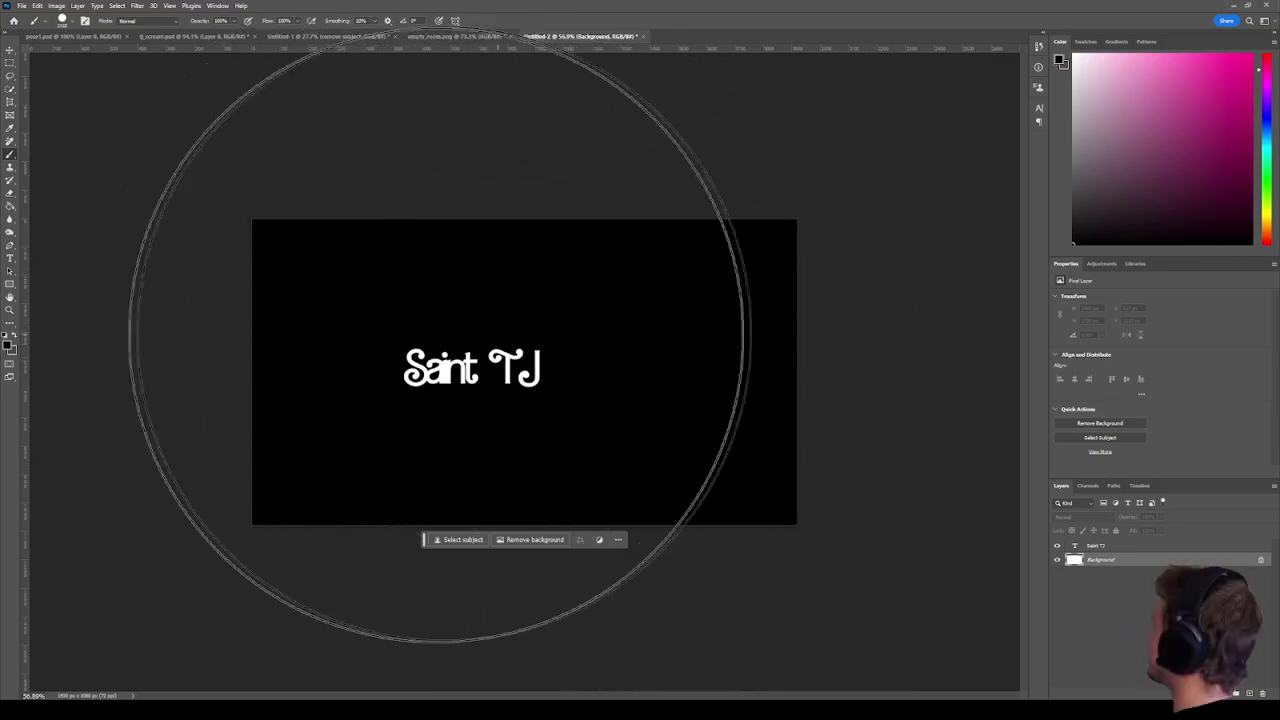
{"action": "right_click", "coordinate": [607, 274]}
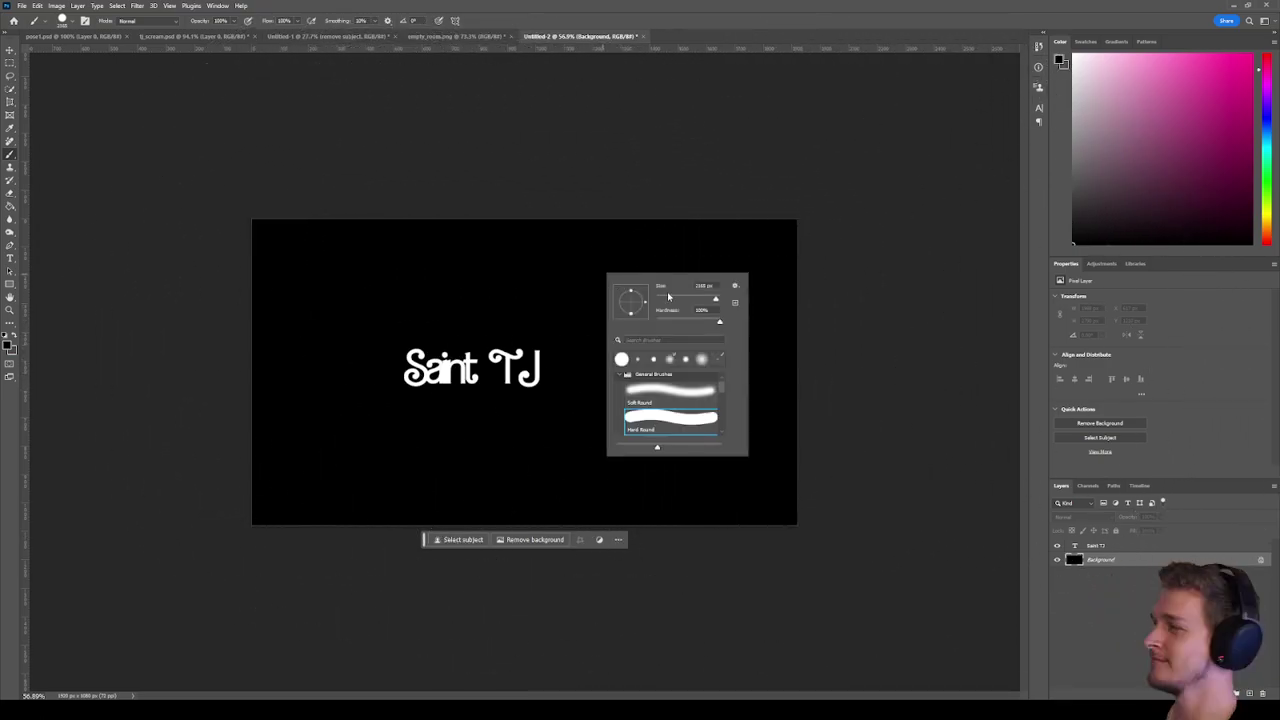
Open the "Saint TJ" text layer for editing and set its tracking to -75.
{"action": "left_click", "coordinate": [10, 51]}
{"action": "left_click", "coordinate": [1097, 546]}
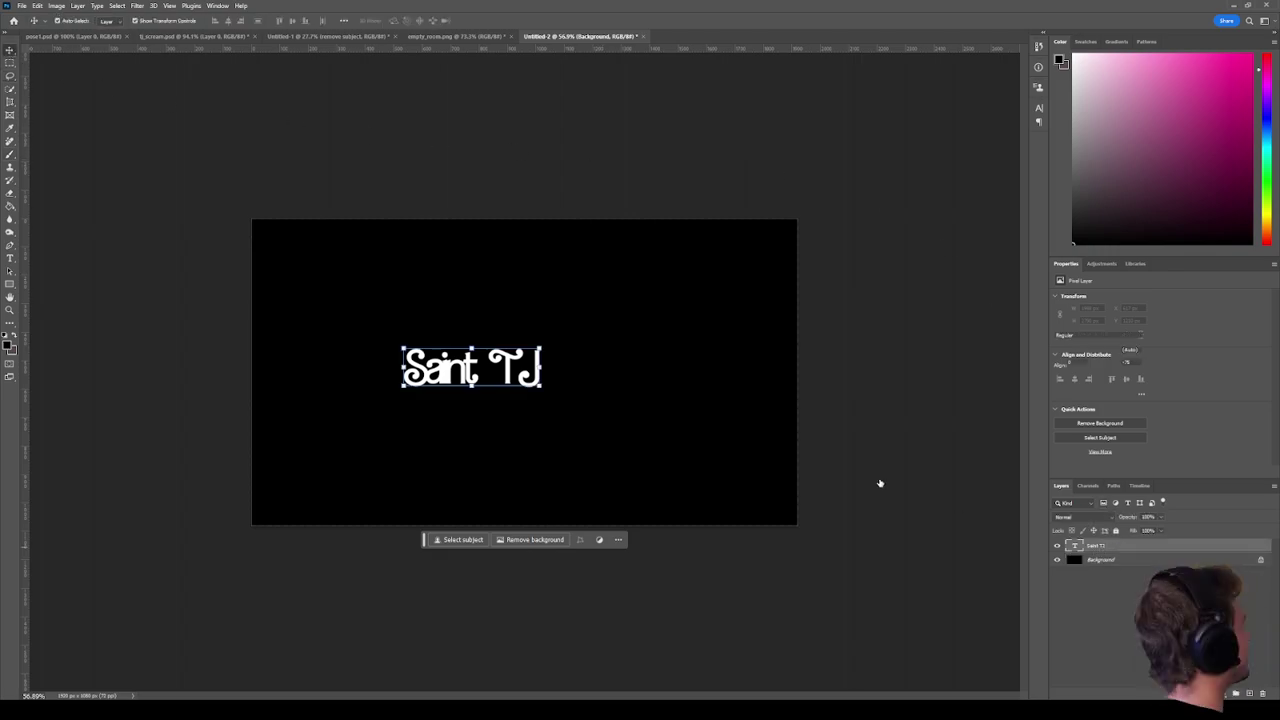
{"action": "scroll", "coordinate": [467, 368], "scroll_direction": "up", "scroll_amount": 5}
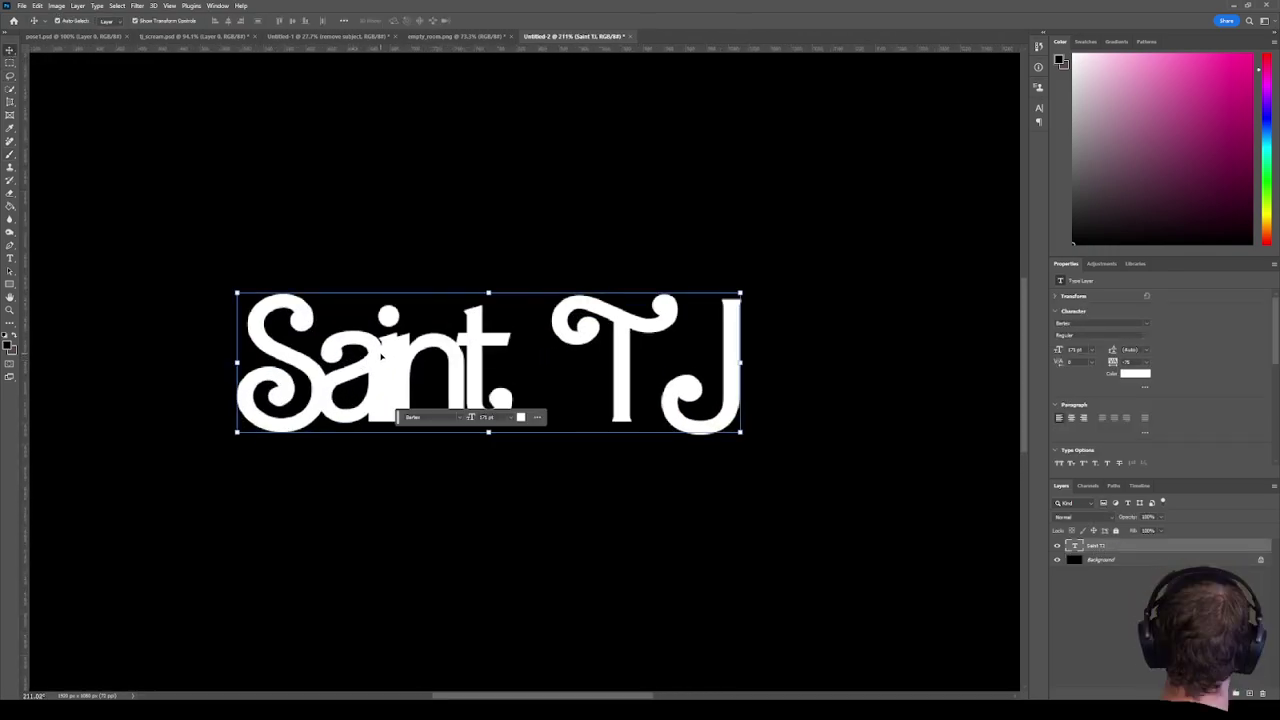
{"action": "double_click", "coordinate": [381, 355]}
{"action": "left_click", "coordinate": [388, 355]}
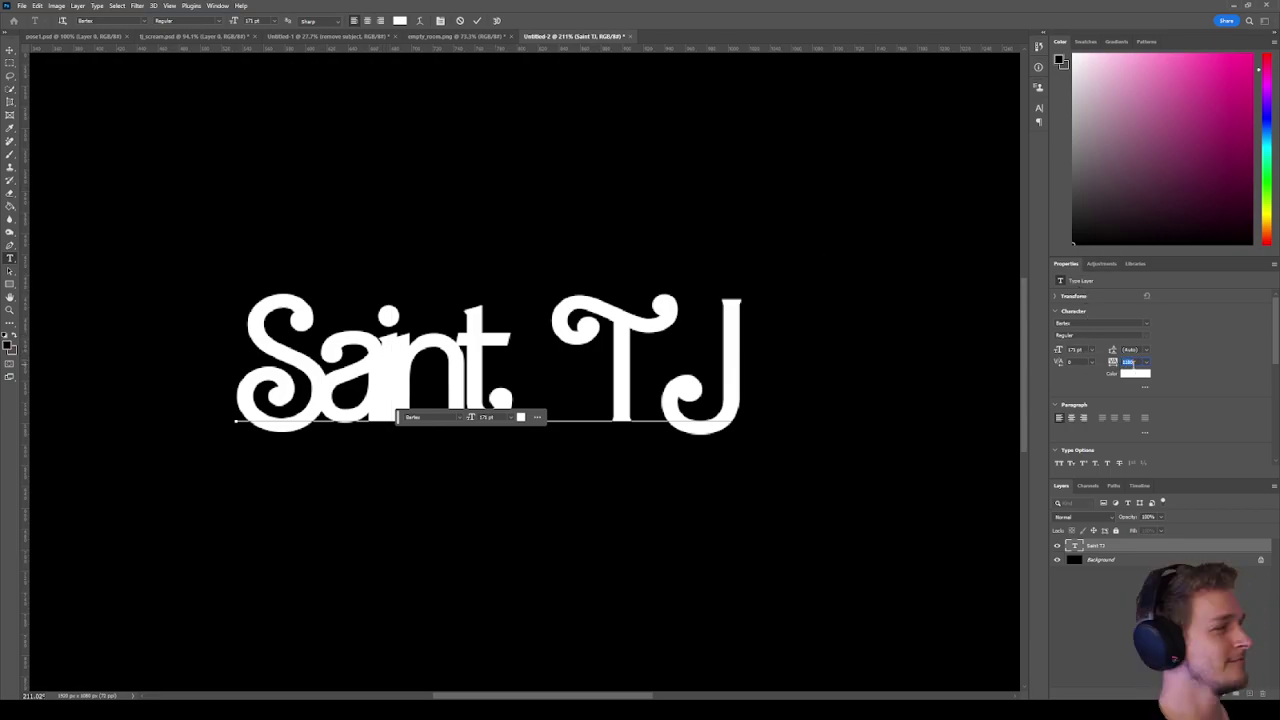
{"action": "type", "text": "-75"}
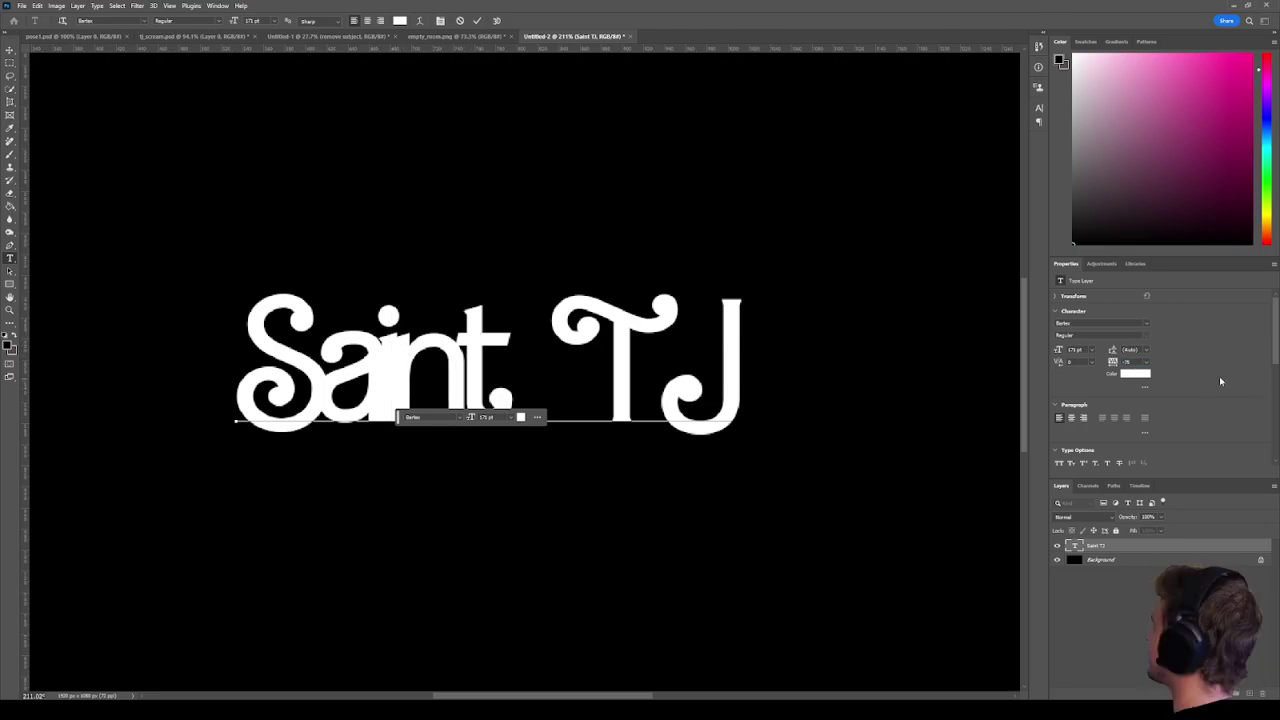
{"action": "scroll", "coordinate": [1131, 365], "scroll_direction": "down", "scroll_amount": 1}
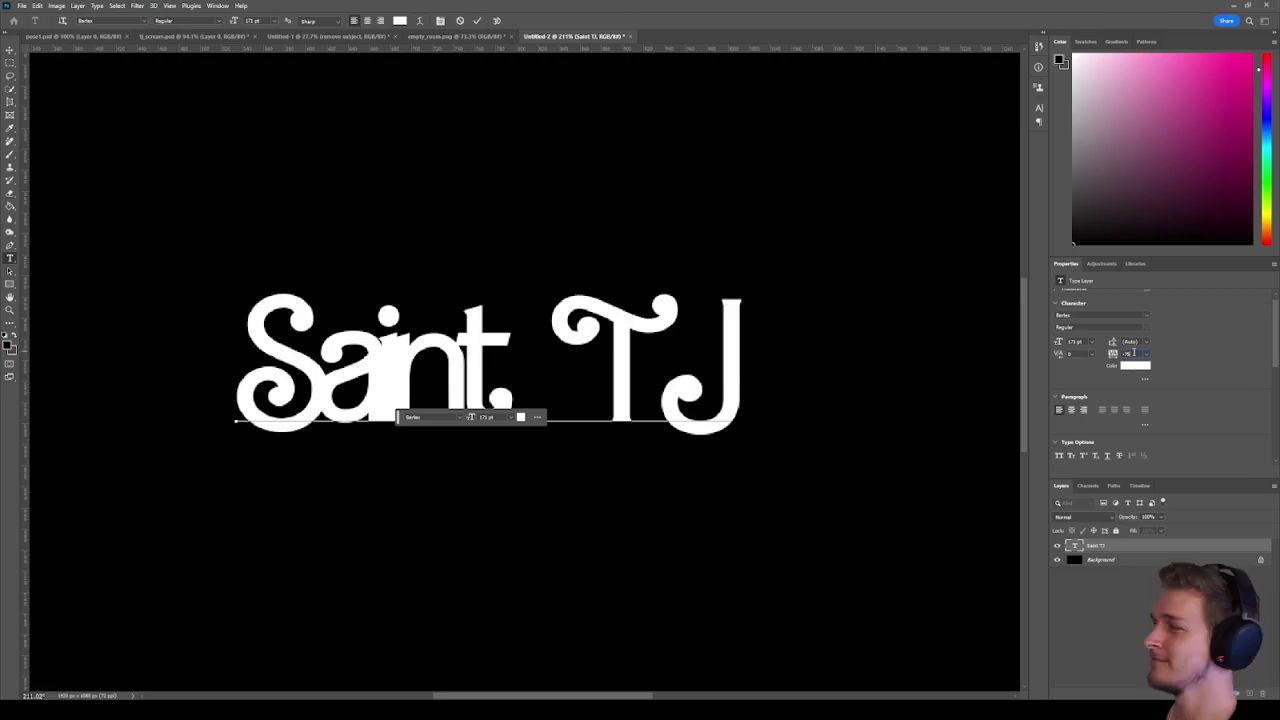
Try a tracking of 1040 on the space between "Saint" and "TJ", and reset it to 0 together with the letter t.
{"action": "left_click_drag", "start_coordinate": [477, 366], "coordinate": [723, 349]}
{"action": "left_click", "coordinate": [726, 346]}
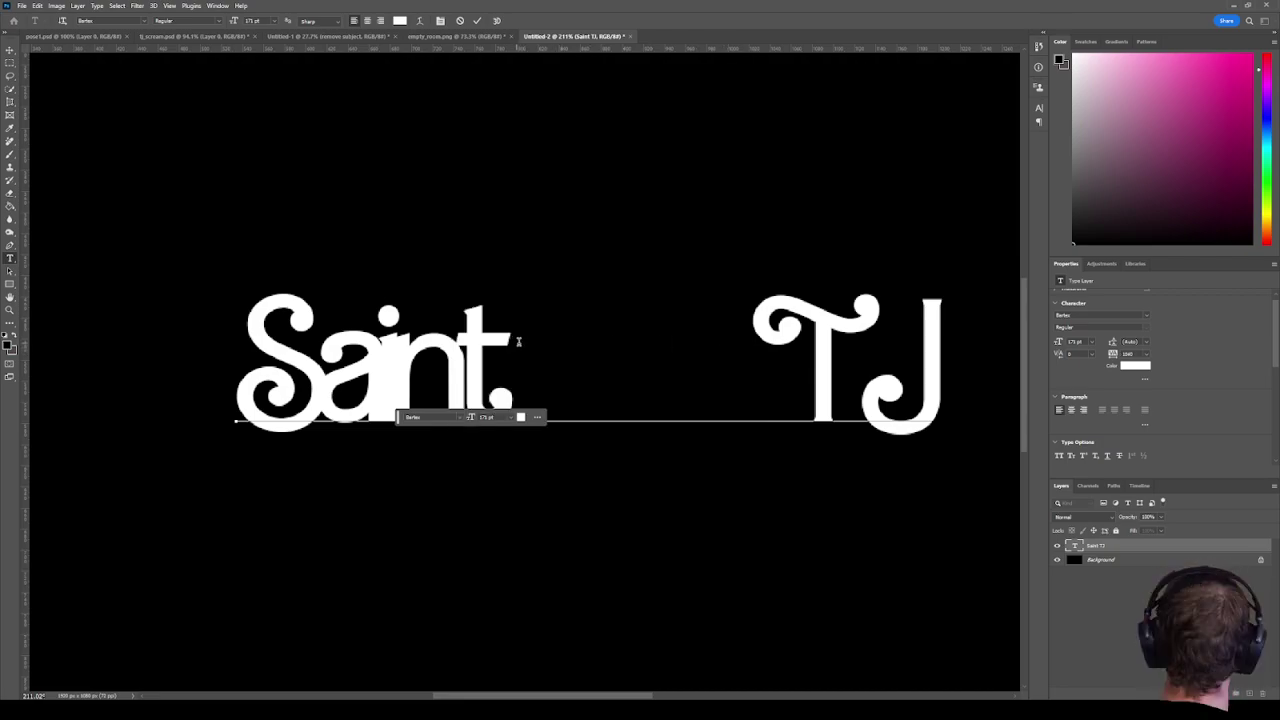
{"action": "double_click", "coordinate": [743, 346]}
{"action": "left_click", "coordinate": [743, 346]}
{"action": "double_click", "coordinate": [683, 343]}
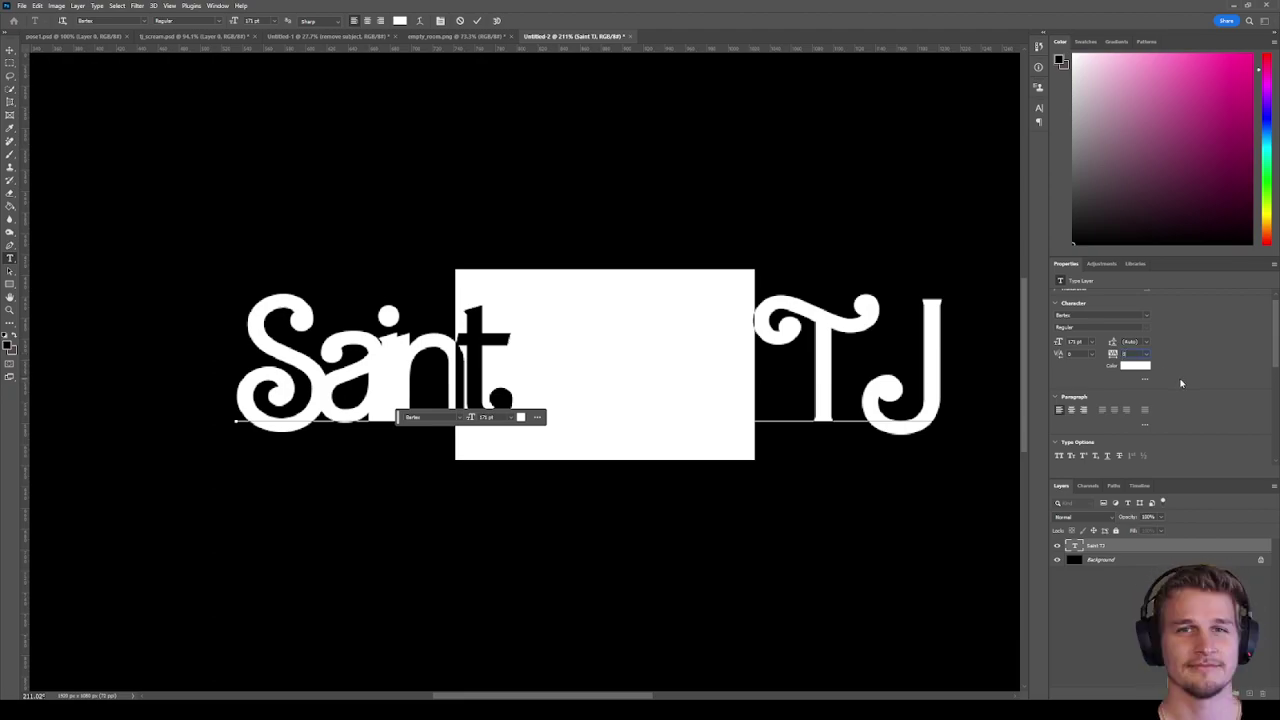
{"action": "key", "text": "alt+Left"}
{"action": "key", "text": "alt+Left"}
{"action": "key", "text": "alt+Left"}
{"action": "key", "text": "alt+Left"}
{"action": "key", "text": "alt+Left"}
{"action": "left_click", "coordinate": [600, 365]}
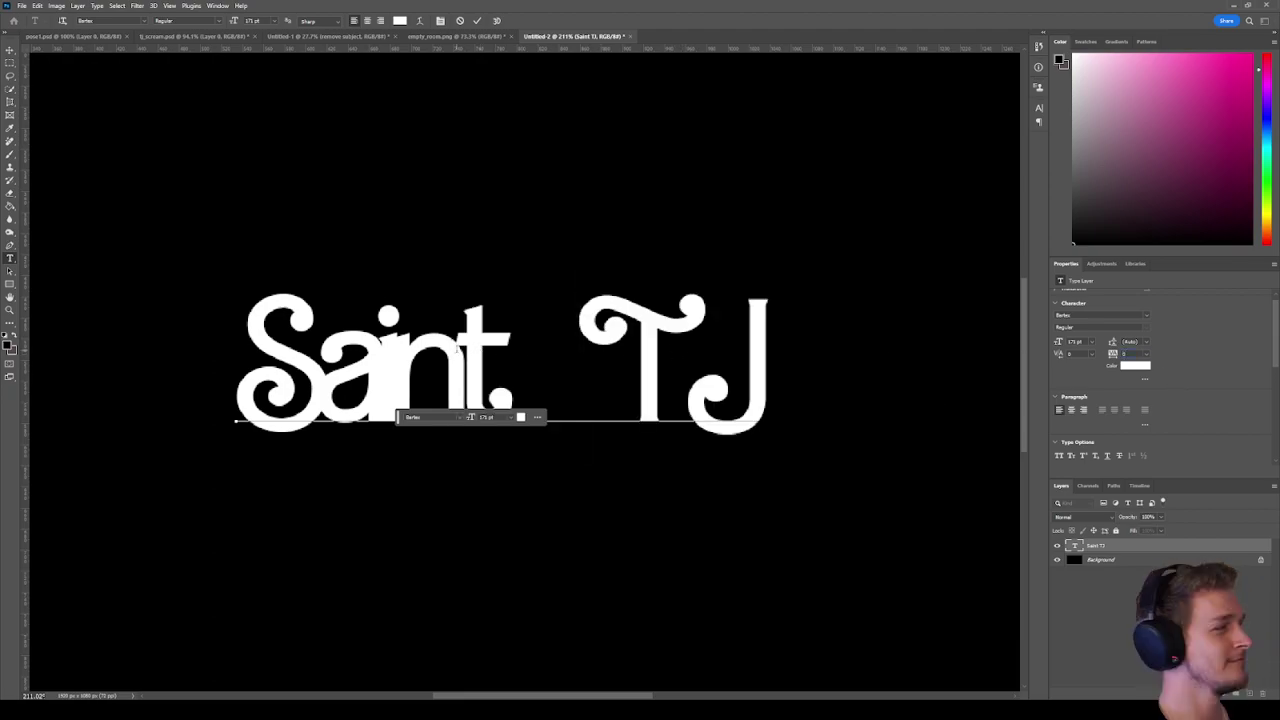
{"action": "type", "text": "-75"}
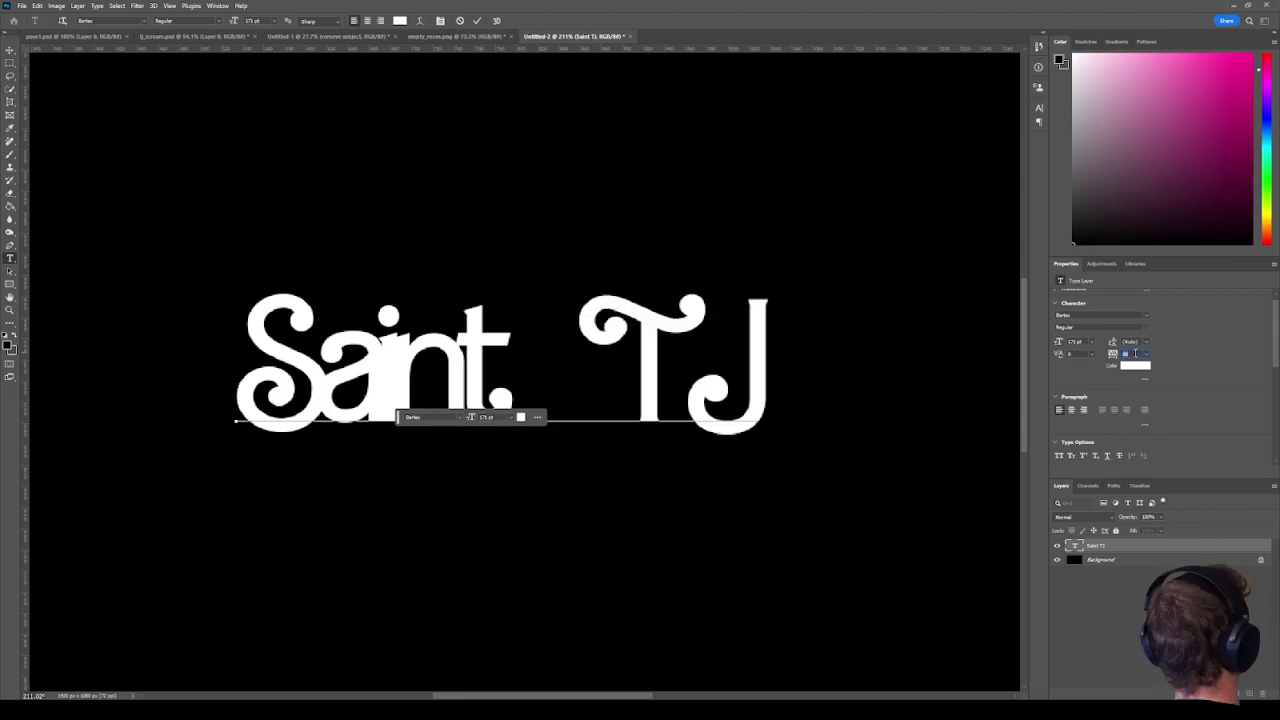
Move the floating contextual task bar below the "Saint TJ" text so it no longer covers the letters.
{"action": "left_click", "coordinate": [538, 417]}
{"action": "left_click", "coordinate": [539, 418]}
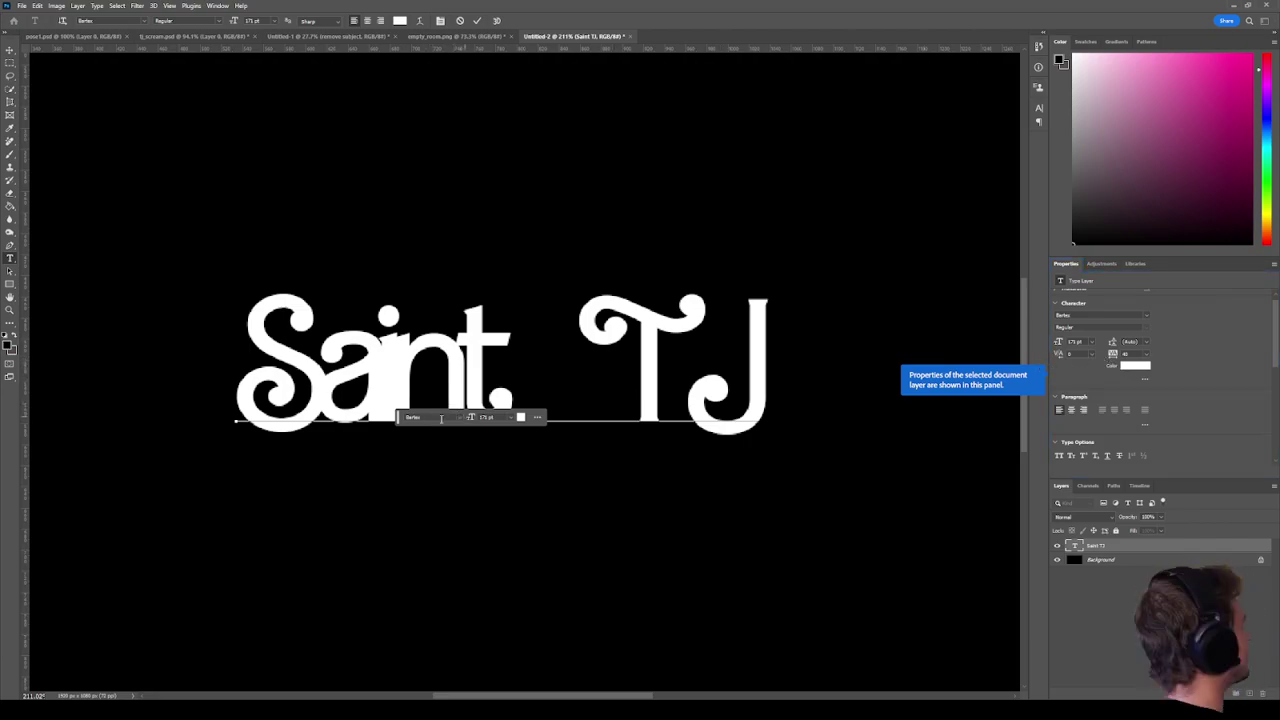
{"action": "left_click_drag", "start_coordinate": [400, 417], "coordinate": [402, 527]}
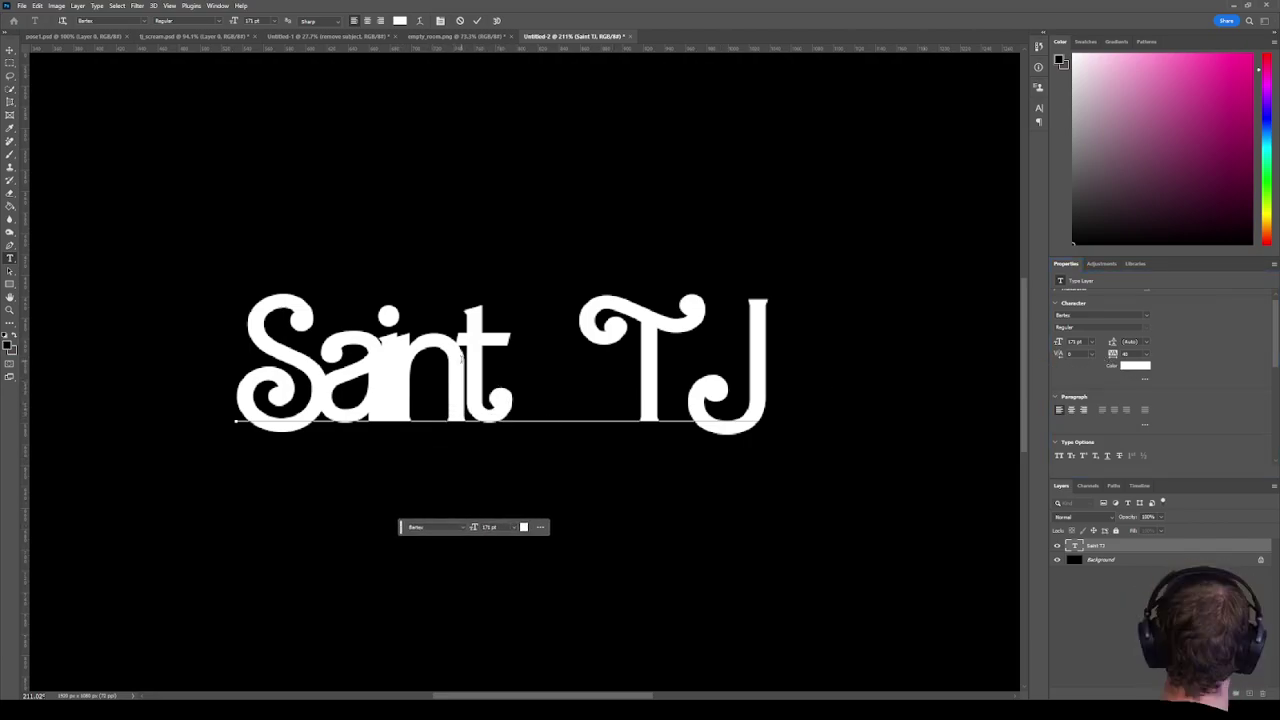
Set the tracking of the letter a in "Saint" to -20.
{"action": "left_click", "coordinate": [315, 345]}
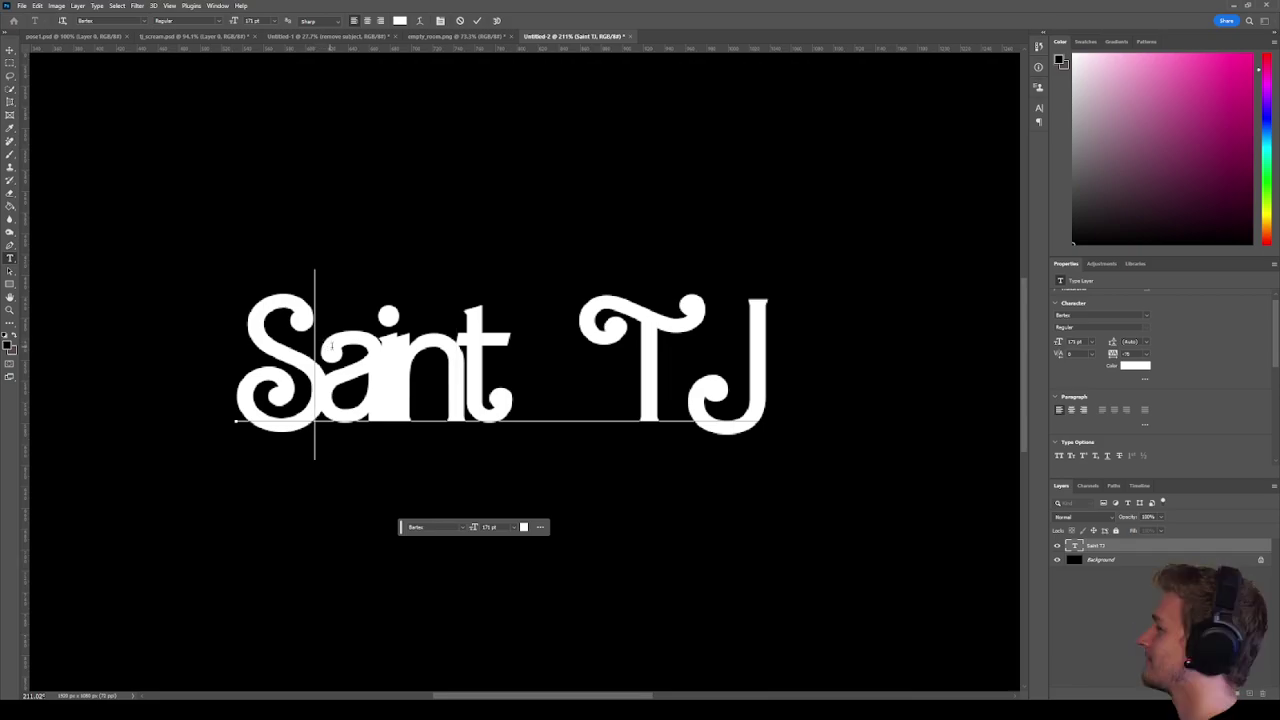
{"action": "left_click_drag", "start_coordinate": [332, 345], "coordinate": [362, 345]}
{"action": "scroll", "coordinate": [1134, 352], "scroll_direction": "up", "scroll_amount": 5}
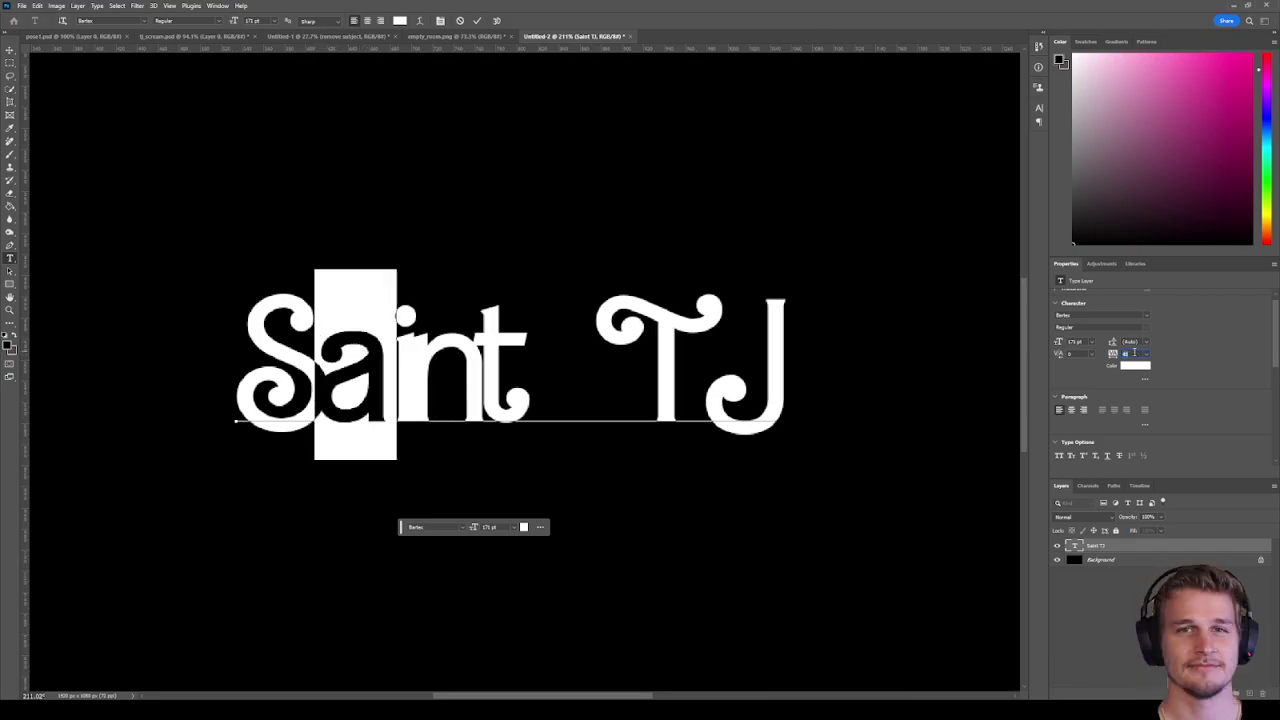
{"action": "scroll", "coordinate": [1134, 352], "scroll_direction": "down", "scroll_amount": 1}
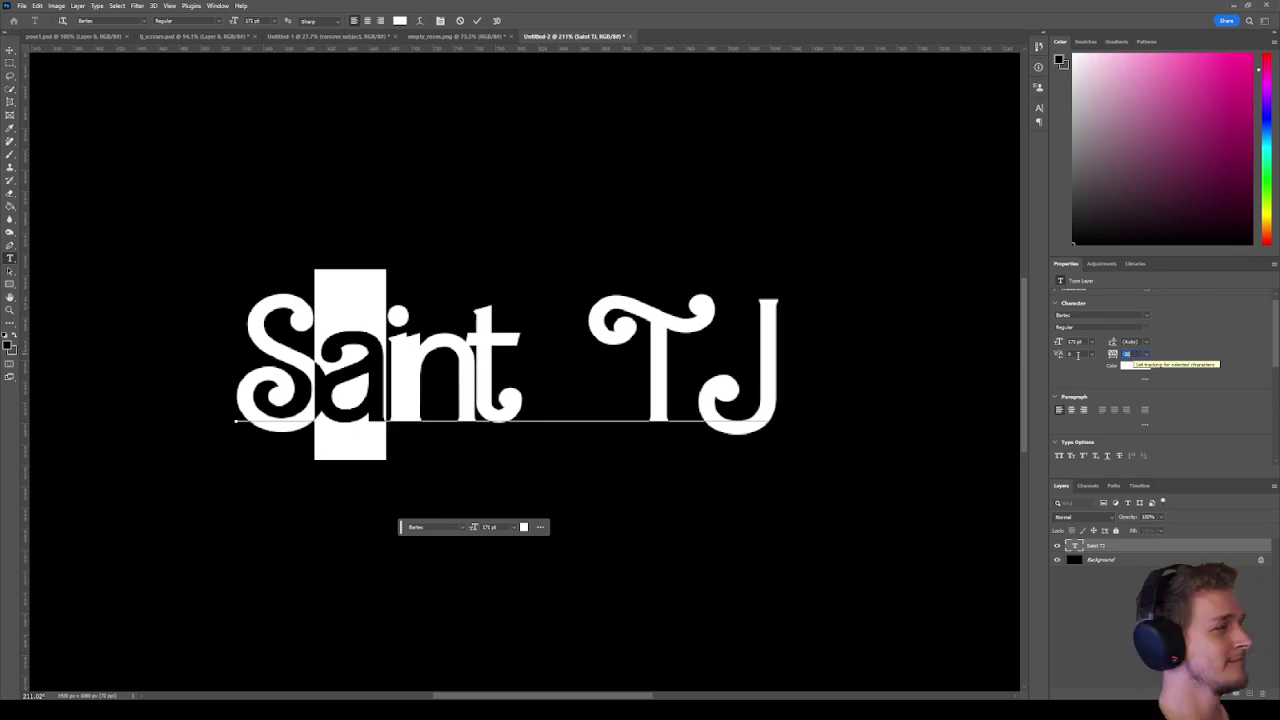
Loosen the spacing of the letters n and t in "Saint" to a tracking of -20.
{"action": "left_click", "coordinate": [440, 343]}
{"action": "key", "text": "shift+Left"}
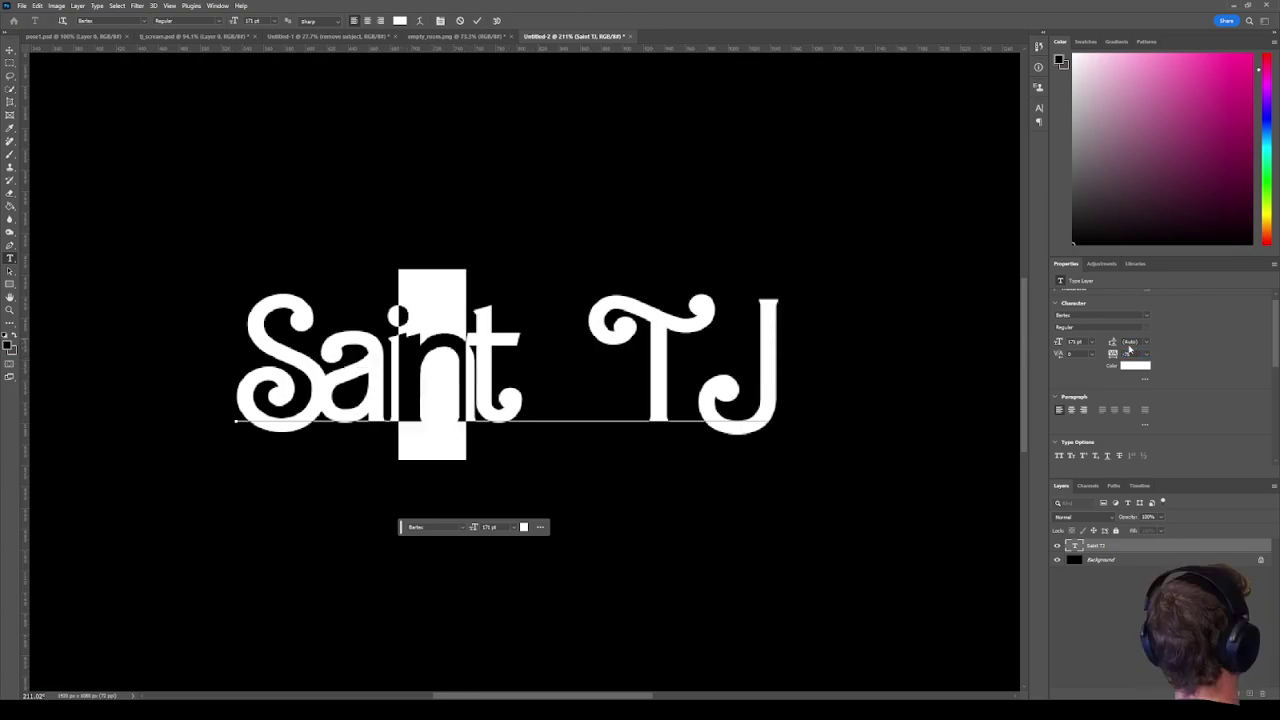
{"action": "scroll", "coordinate": [1134, 352], "scroll_direction": "up", "scroll_amount": 2}
{"action": "scroll", "coordinate": [1134, 352], "scroll_direction": "up", "scroll_amount": 1}
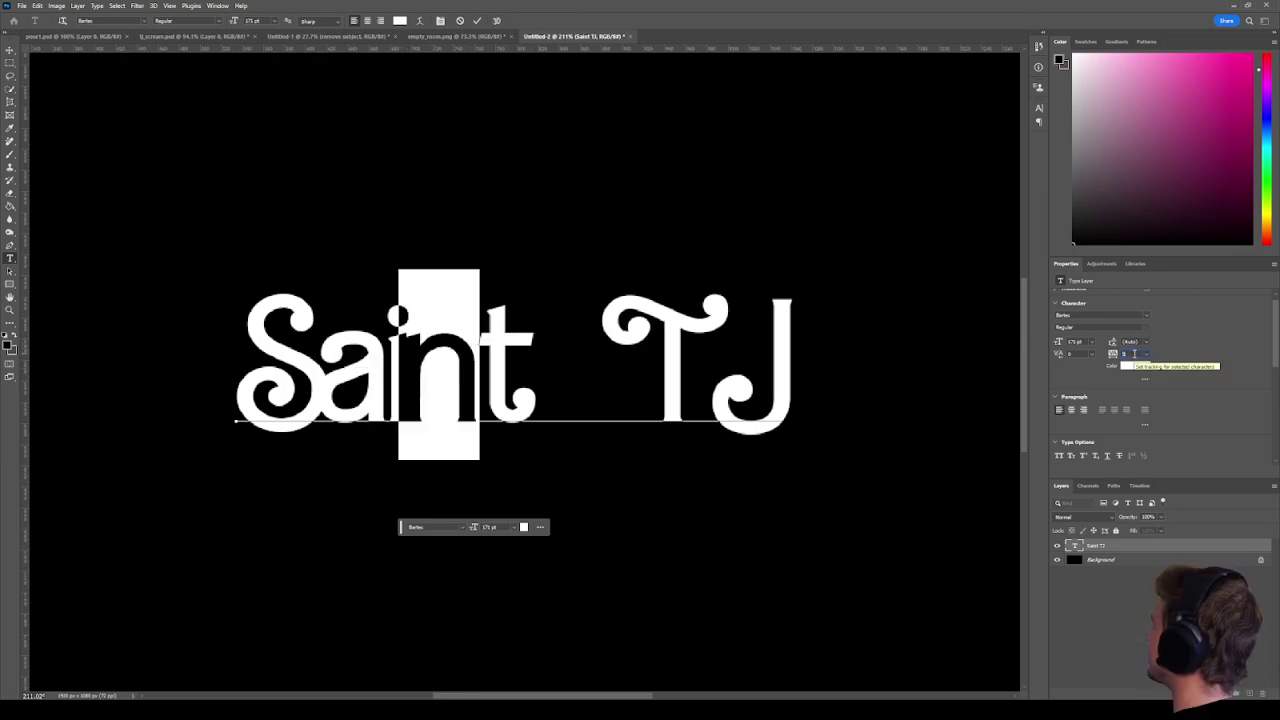
{"action": "scroll", "coordinate": [1134, 352], "scroll_direction": "down", "scroll_amount": 1}
{"action": "left_click_drag", "start_coordinate": [528, 345], "coordinate": [408, 346]}
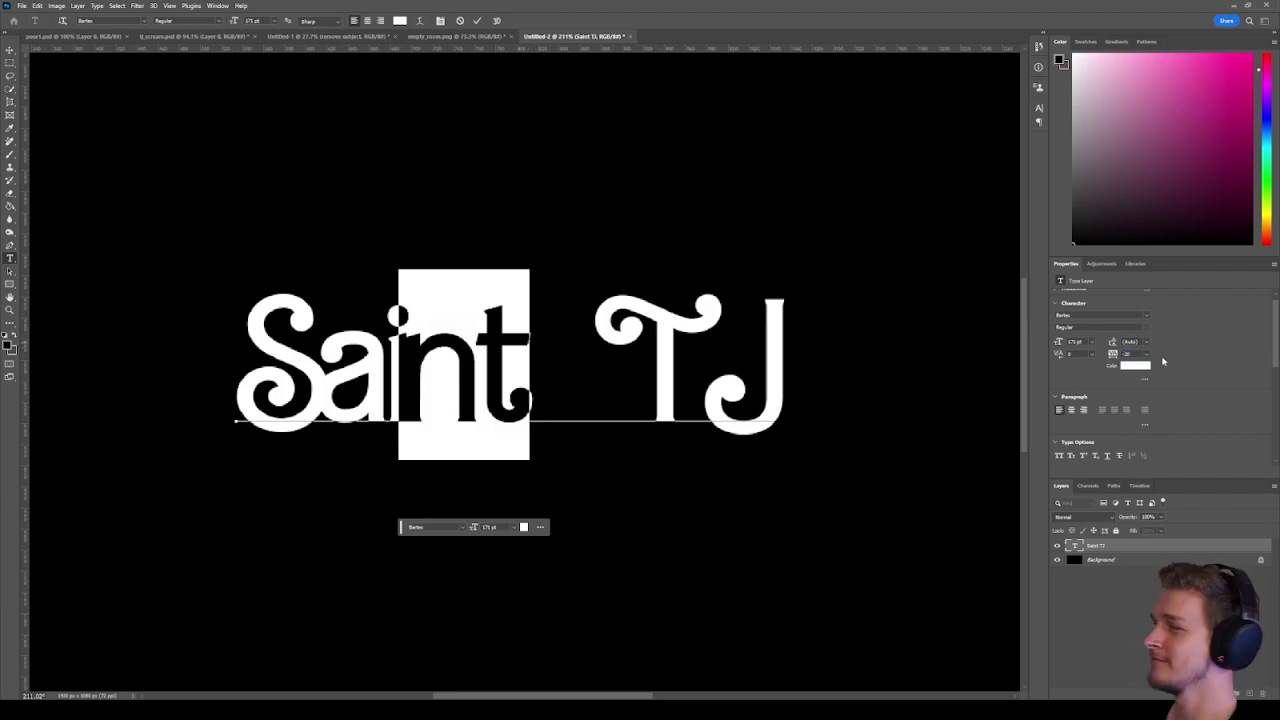
{"action": "scroll", "coordinate": [1137, 354], "scroll_direction": "up", "scroll_amount": 1}
{"action": "scroll", "coordinate": [1137, 354], "scroll_direction": "down", "scroll_amount": 1}
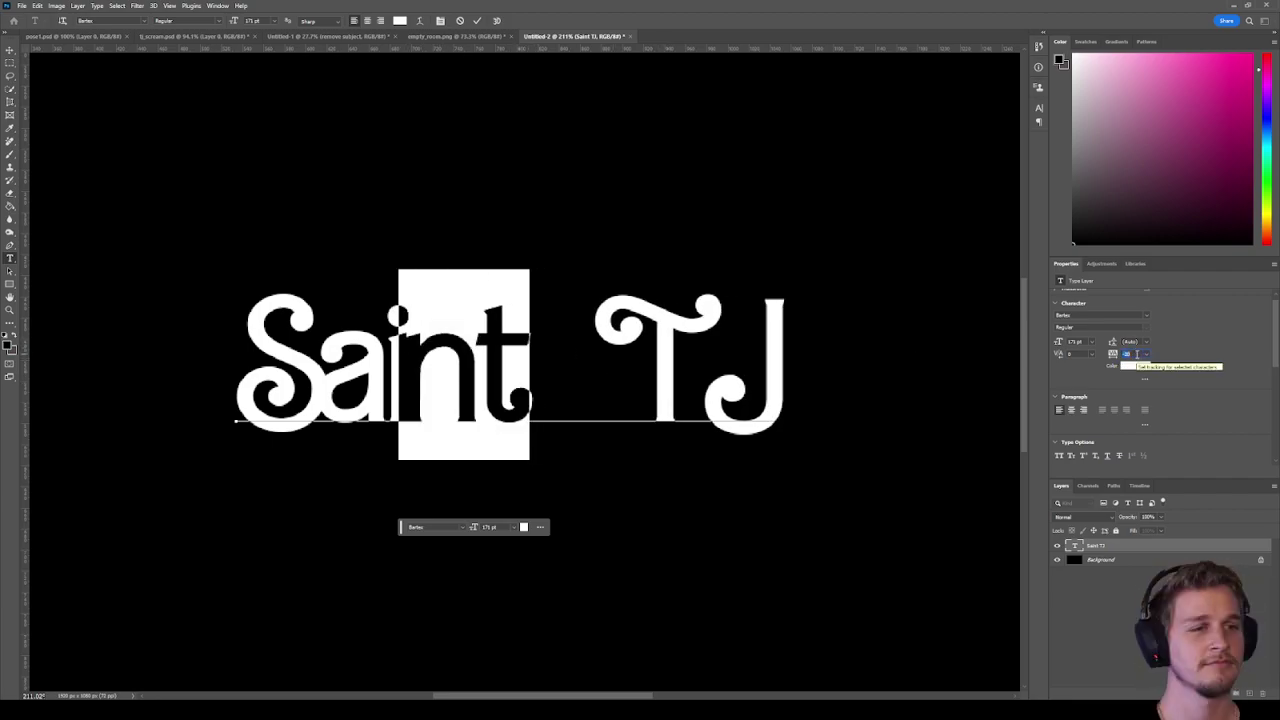
Loosen the tracking of the letter i in "Saint" to -20 so it separates from the n.
{"action": "left_click", "coordinate": [476, 350]}
{"action": "left_click", "coordinate": [402, 358]}
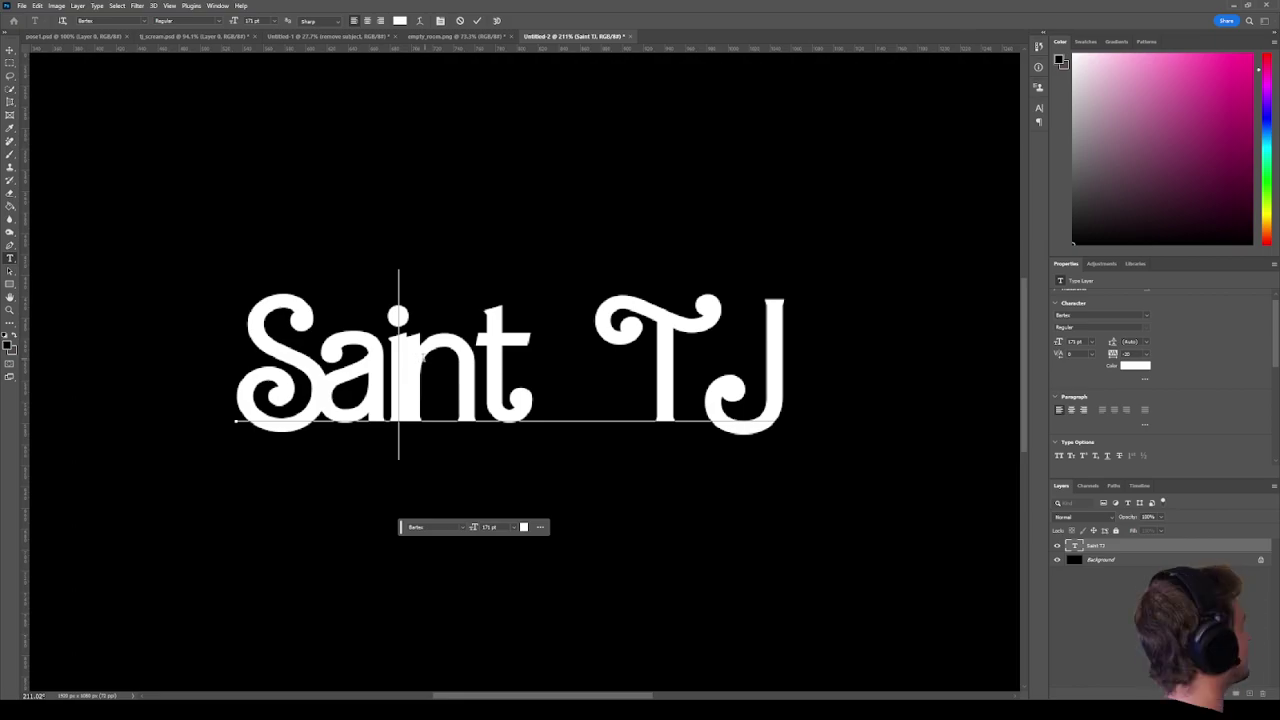
{"action": "key", "text": "shift+Left"}
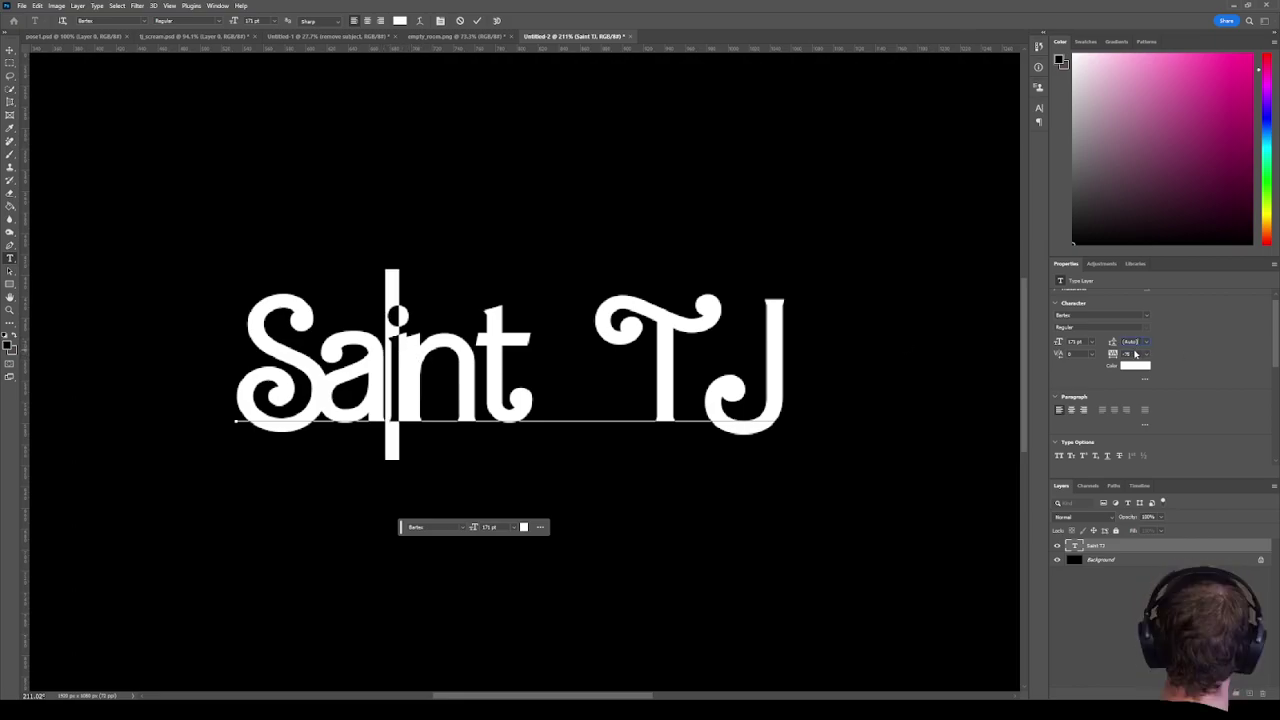
{"action": "scroll", "coordinate": [1132, 354], "scroll_direction": "up", "scroll_amount": 2}
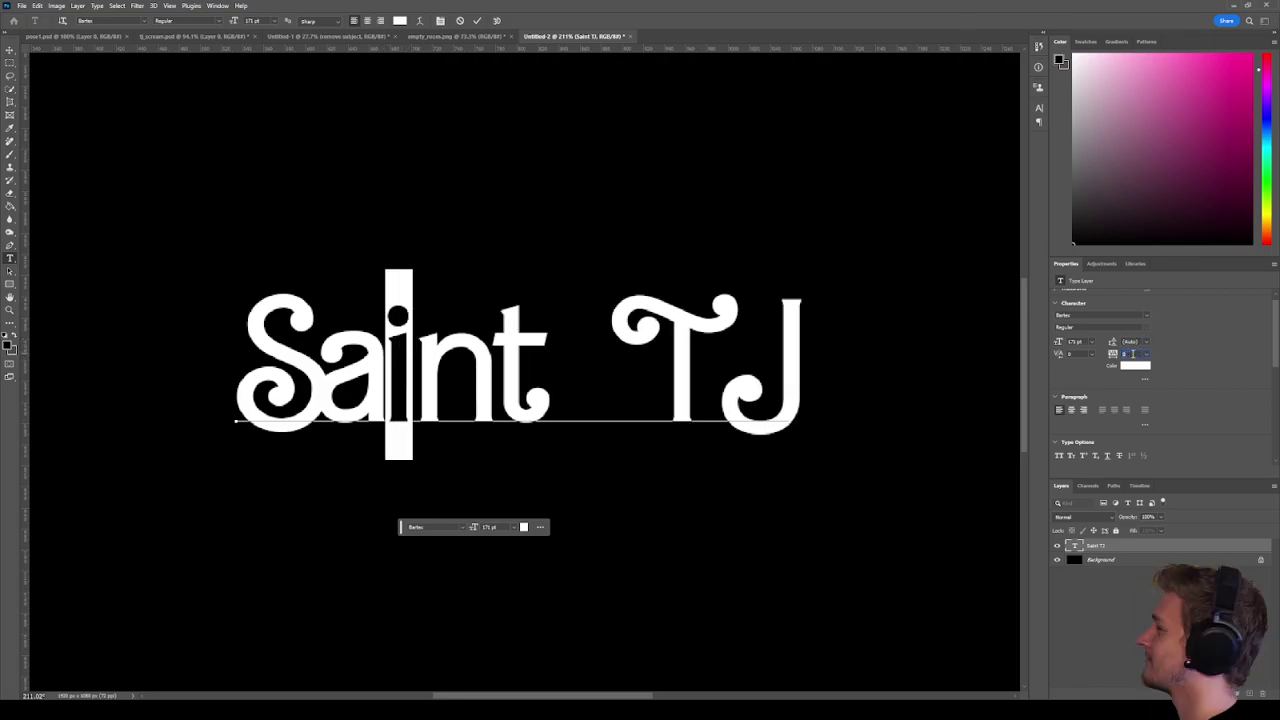
Tighten the tracking of the letter T in "TJ" to -200 so the J tucks in beside it.
{"action": "left_click", "coordinate": [716, 348]}
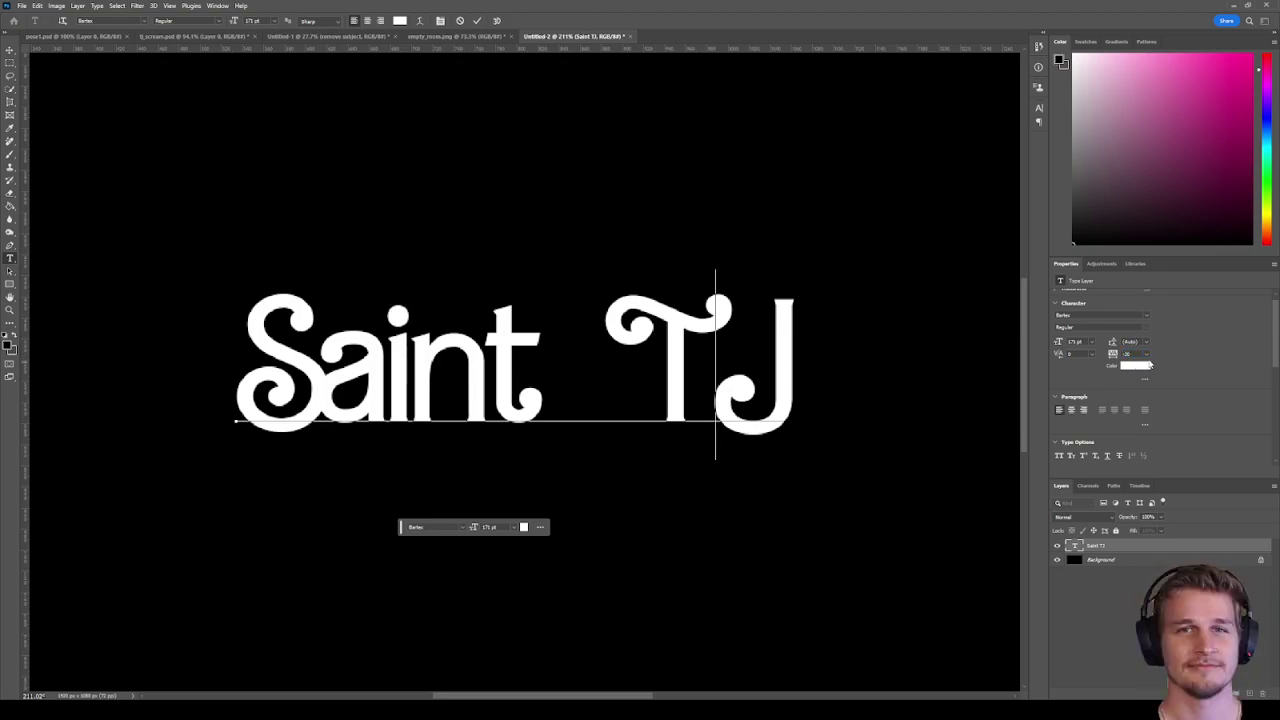
{"action": "left_click_drag", "start_coordinate": [730, 343], "coordinate": [638, 342]}
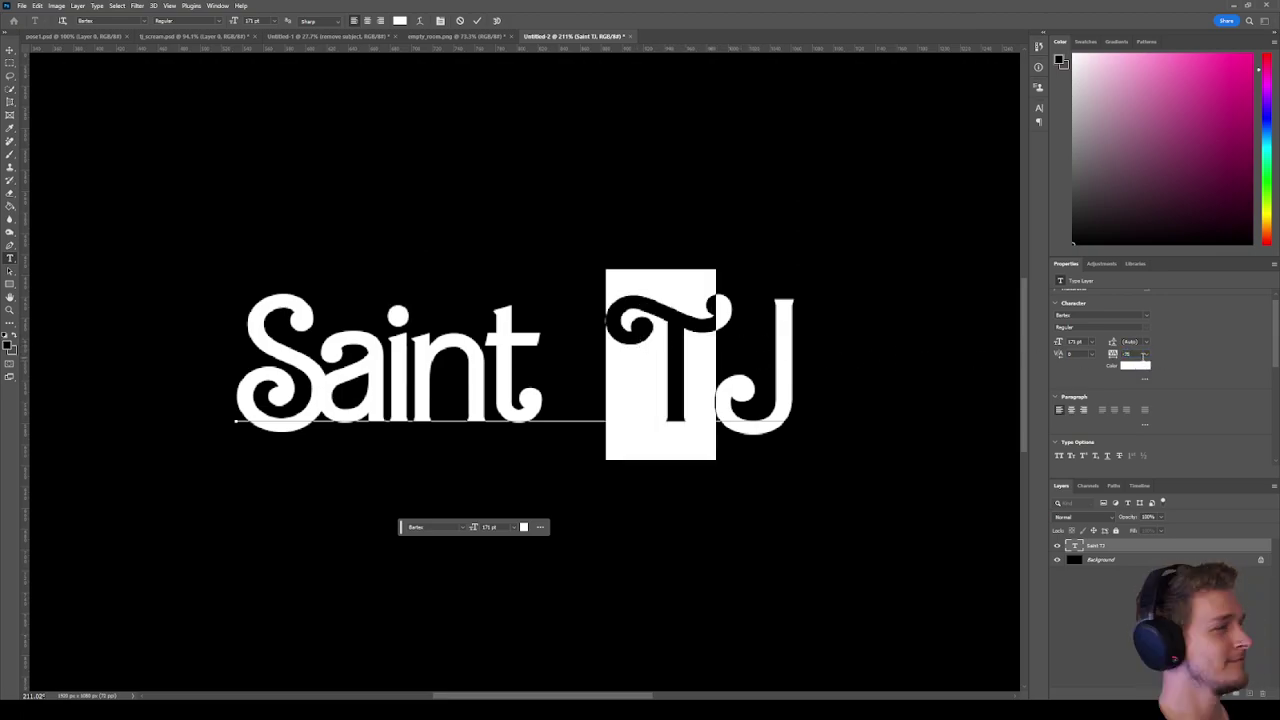
{"action": "scroll", "coordinate": [1138, 355], "scroll_direction": "down", "scroll_amount": 5}
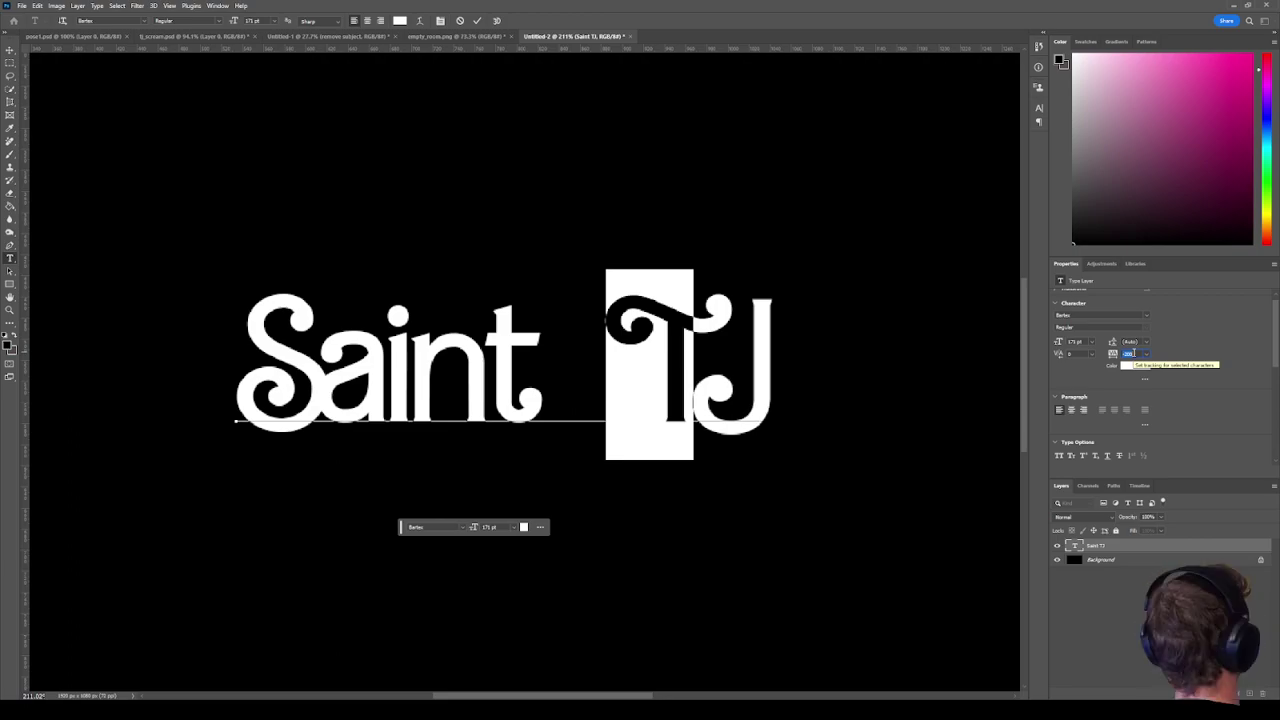
Reduce the tracking of the space between "Saint" and "TJ" to -220 and finish editing the text.
{"action": "left_click", "coordinate": [548, 318]}
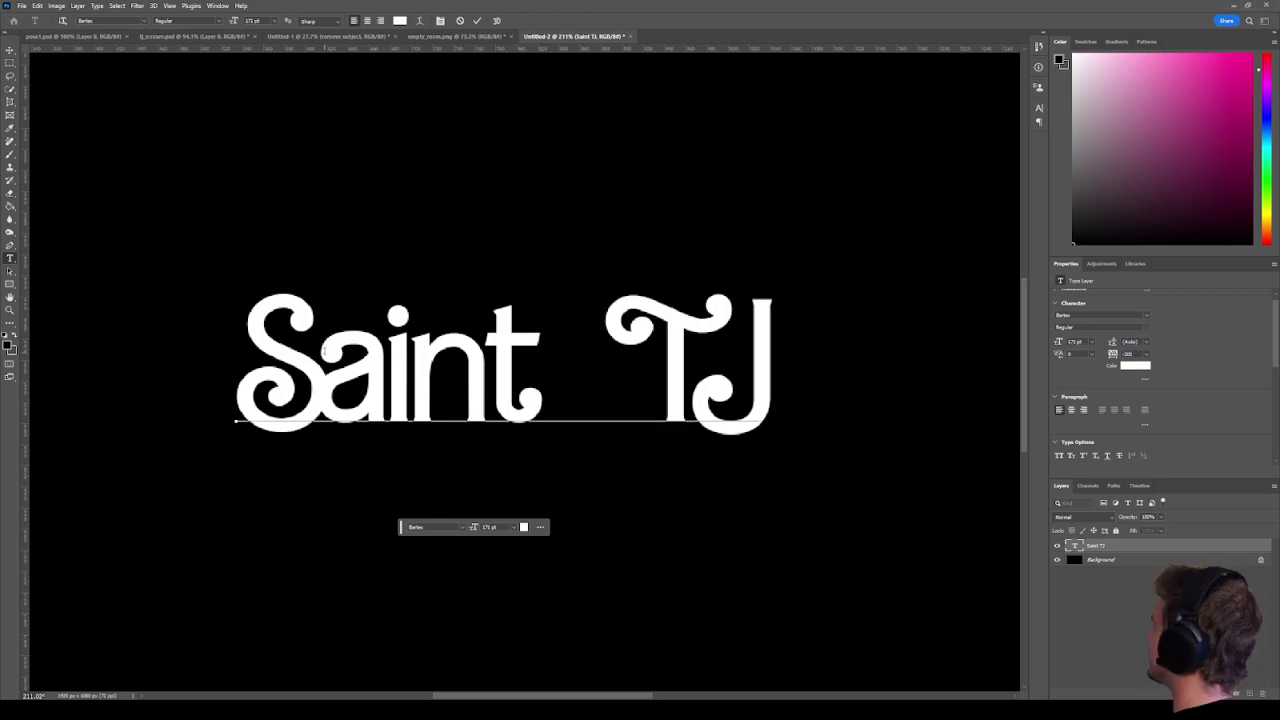
{"action": "left_click_drag", "start_coordinate": [530, 366], "coordinate": [606, 370]}
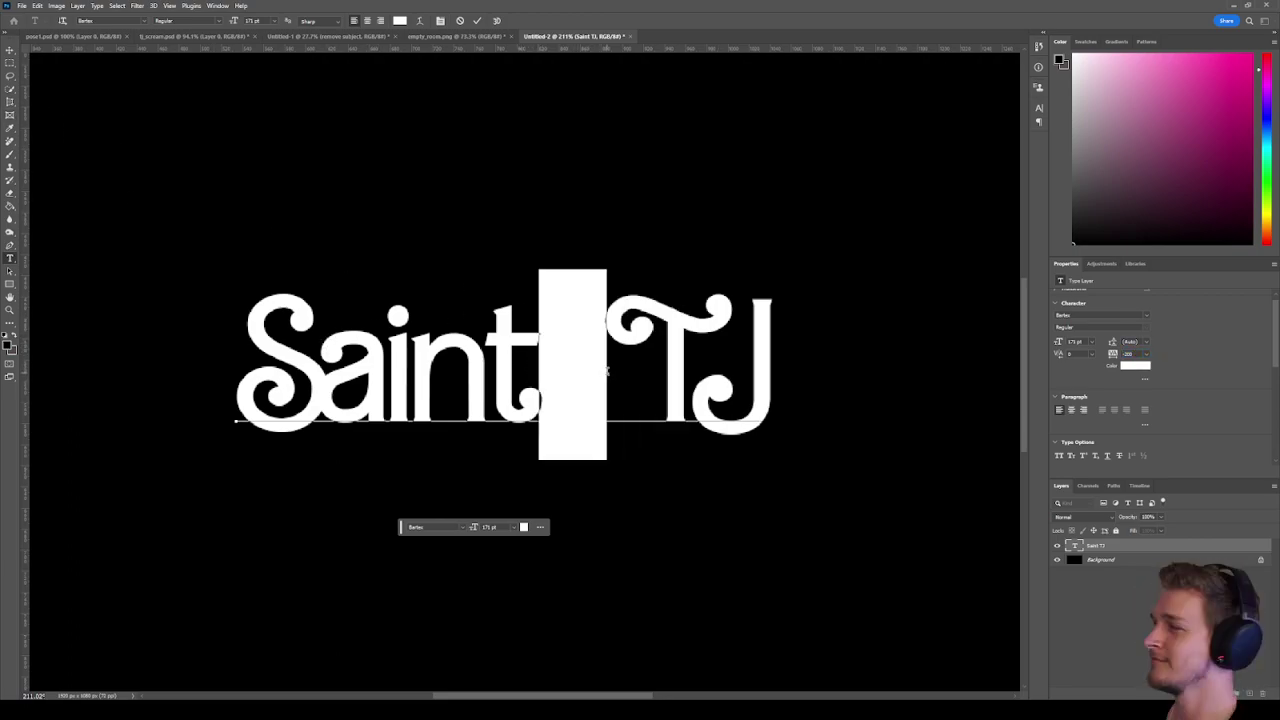
{"action": "left_click", "coordinate": [1133, 353]}
{"action": "key", "text": "Down"}
{"action": "key", "text": "Down"}
{"action": "key", "text": "Down"}
{"action": "key", "text": "Down"}
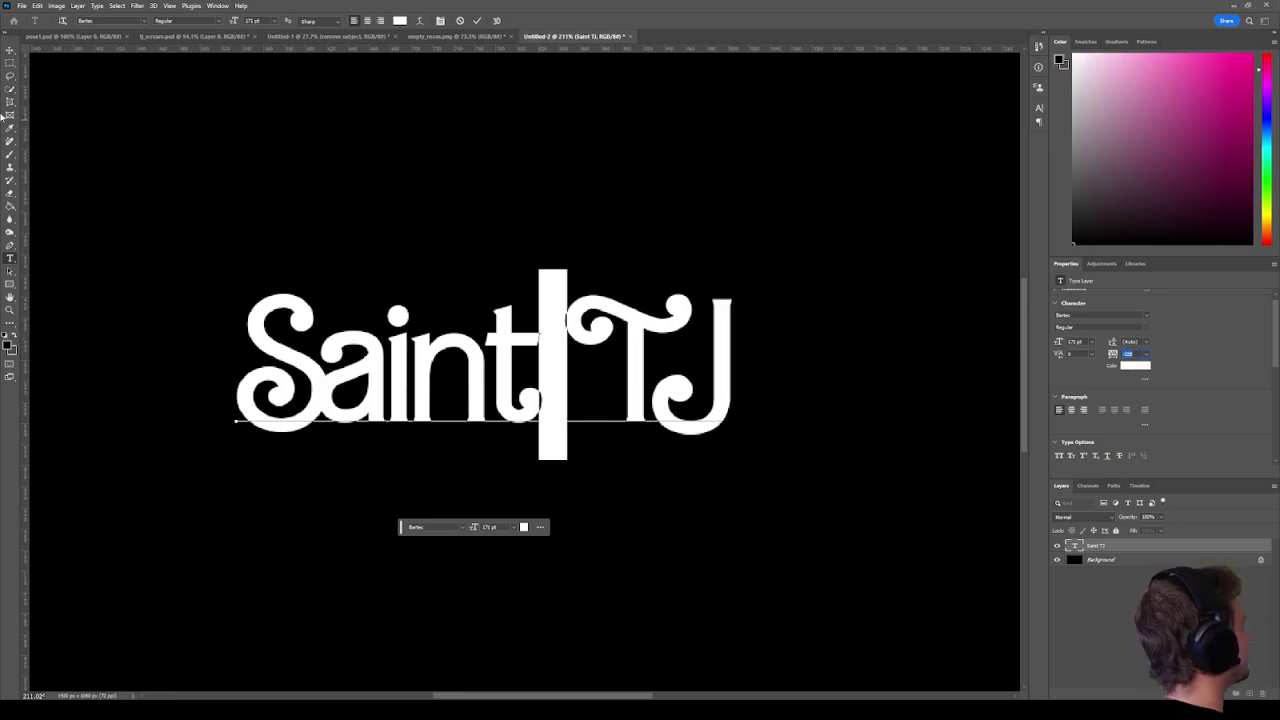
{"action": "left_click", "coordinate": [11, 51]}
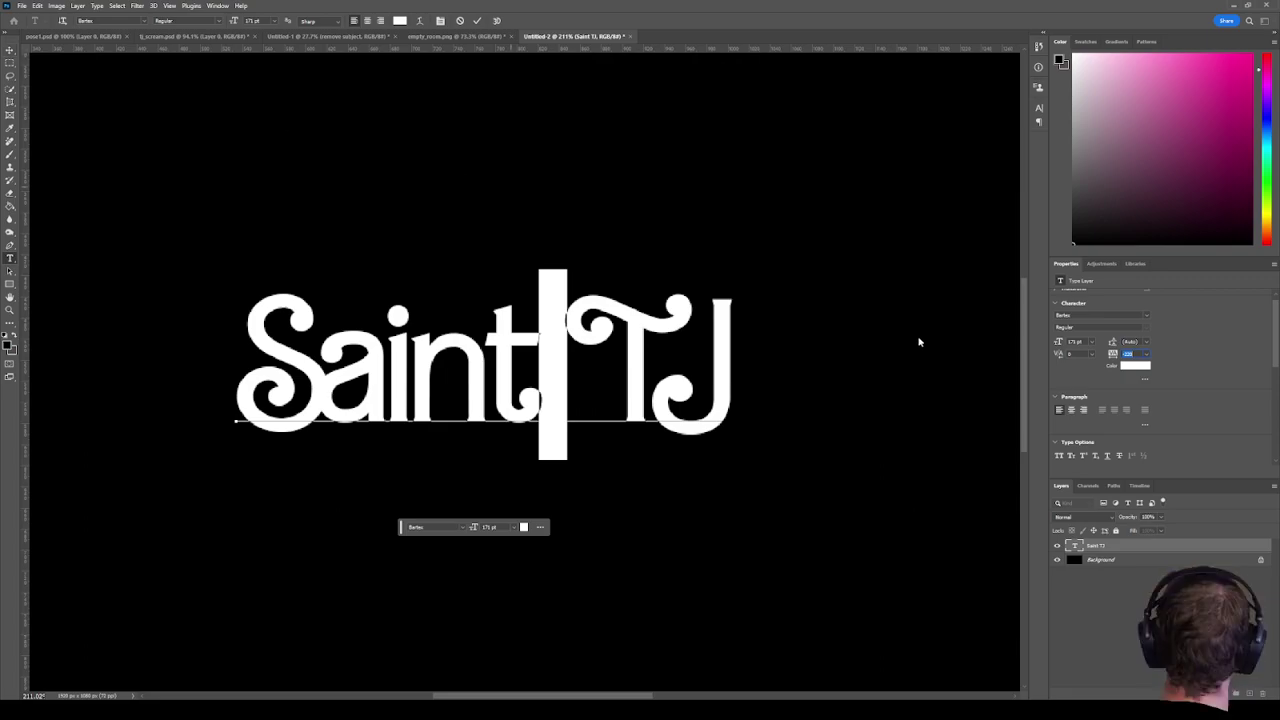
Open the Layer Style settings of the "Saint TJ" layer and enable Bevel & Emboss.
{"action": "double_click", "coordinate": [1075, 547]}
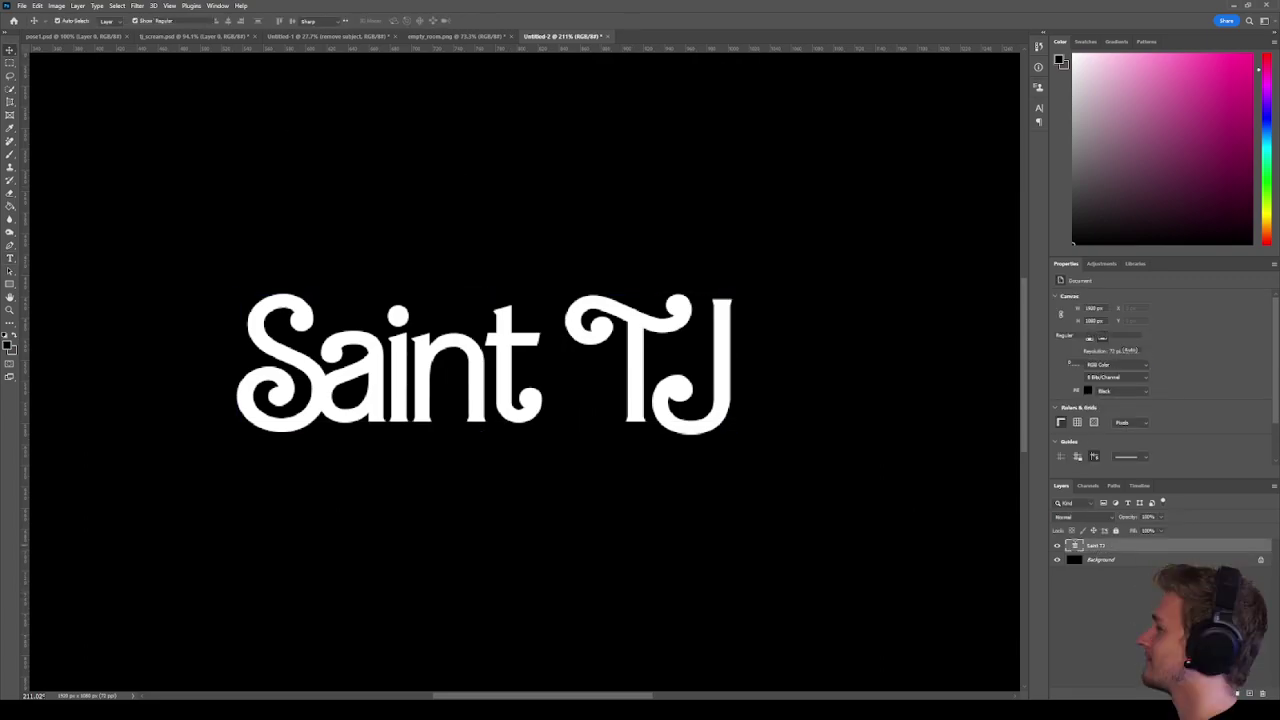
{"action": "key", "text": "Escape"}
{"action": "key", "text": "v"}
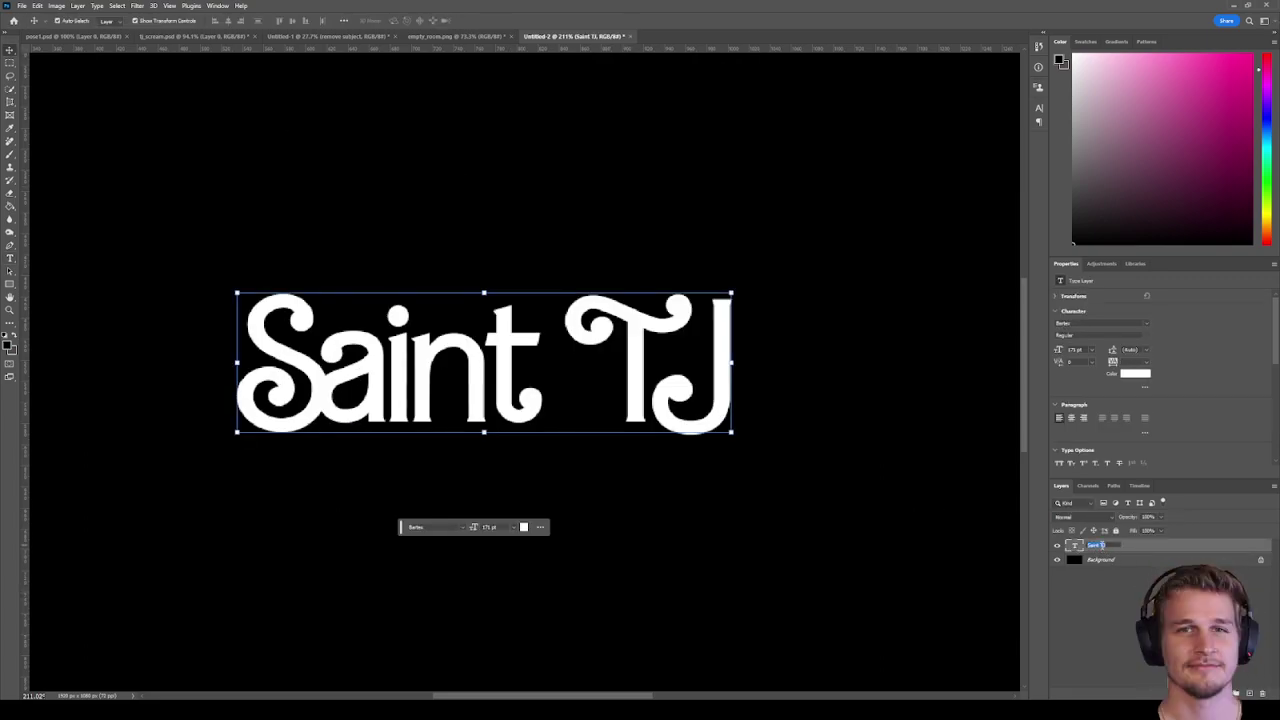
{"action": "double_click", "coordinate": [1141, 547]}
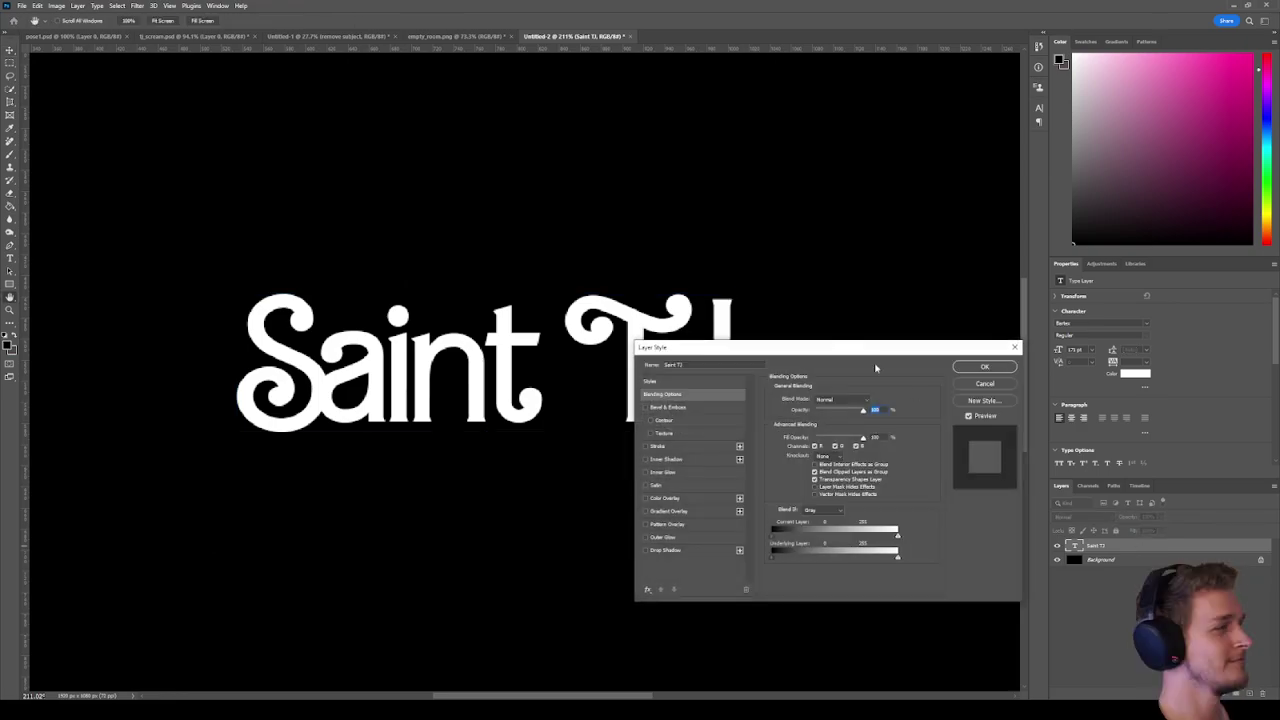
{"action": "left_click", "coordinate": [656, 408]}
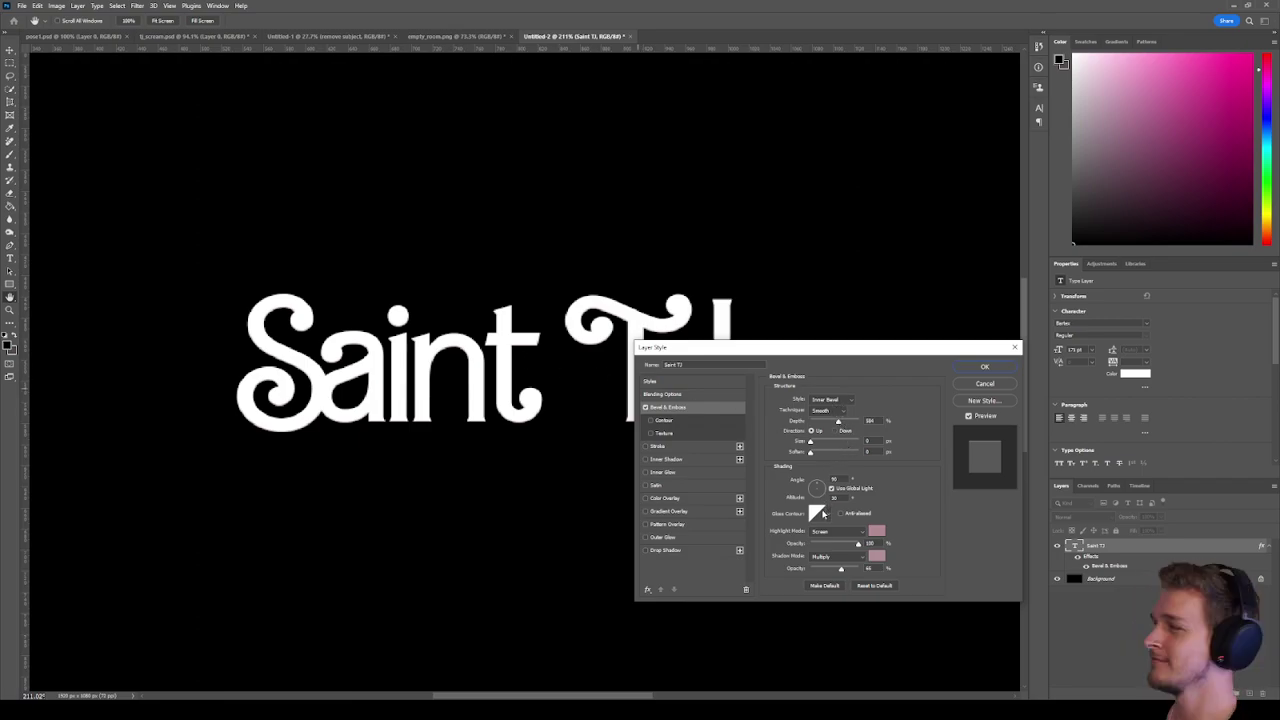
Try a greater depth for the Smooth Inner Bevel on the text while keeping its size and softening minimal.
{"action": "left_click", "coordinate": [828, 411]}
{"action": "left_click", "coordinate": [826, 415]}
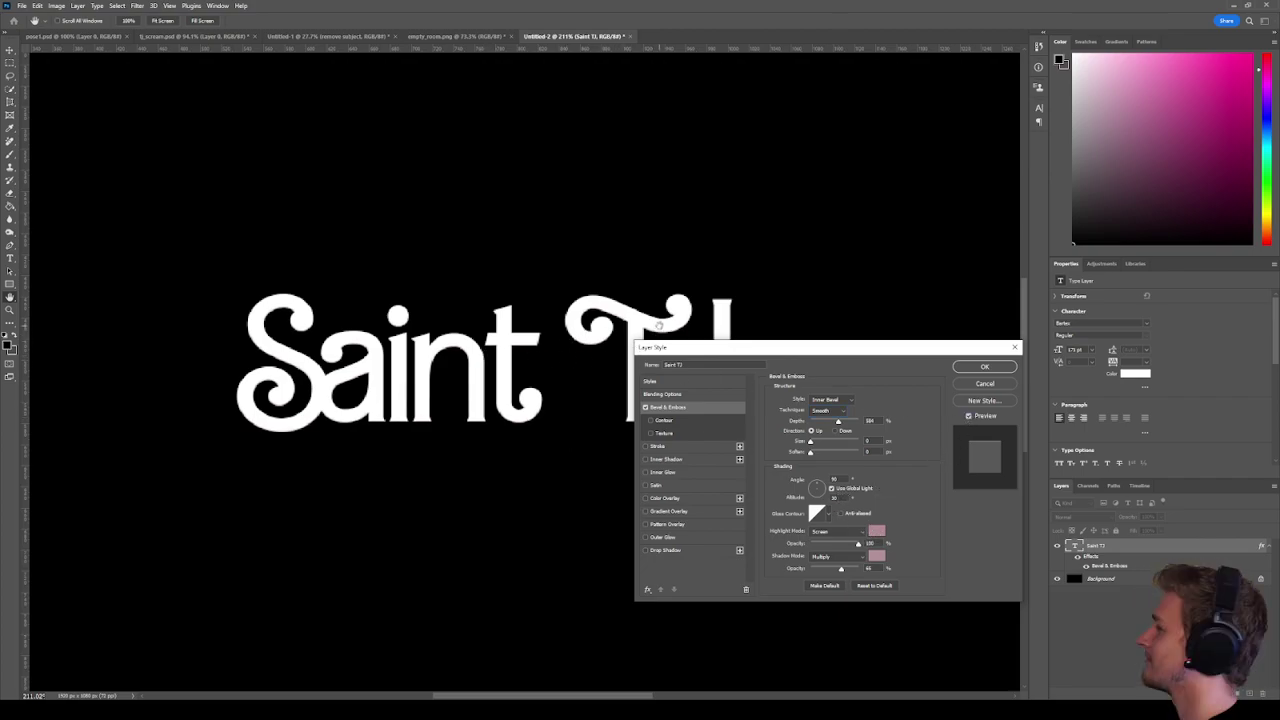
{"action": "scroll", "coordinate": [350, 338], "scroll_direction": "up", "scroll_amount": 1}
{"action": "scroll", "coordinate": [392, 366], "scroll_direction": "up", "scroll_amount": 1}
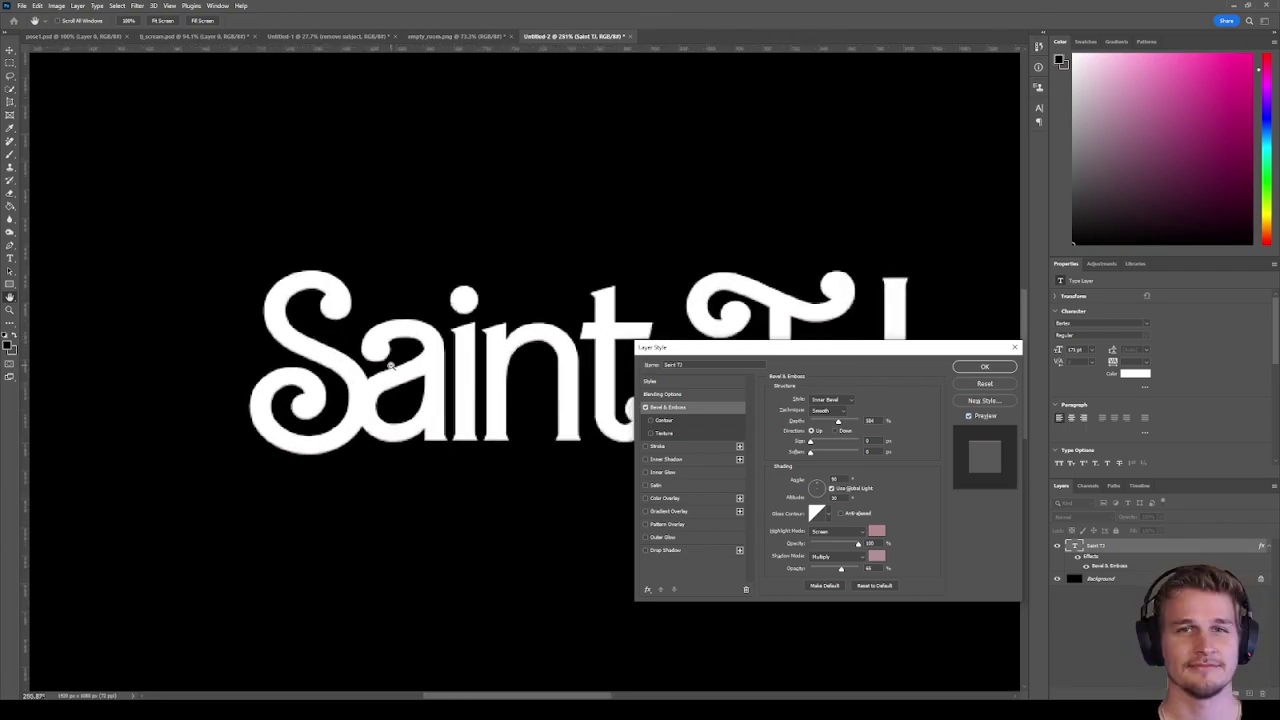
{"action": "scroll", "coordinate": [392, 366], "scroll_direction": "up", "scroll_amount": 1}
{"action": "mouse_move", "coordinate": [811, 446]}
{"action": "left_mouse_down"}
{"action": "mouse_move", "coordinate": [823, 445]}
{"action": "mouse_move", "coordinate": [808, 446]}
{"action": "left_mouse_up"}
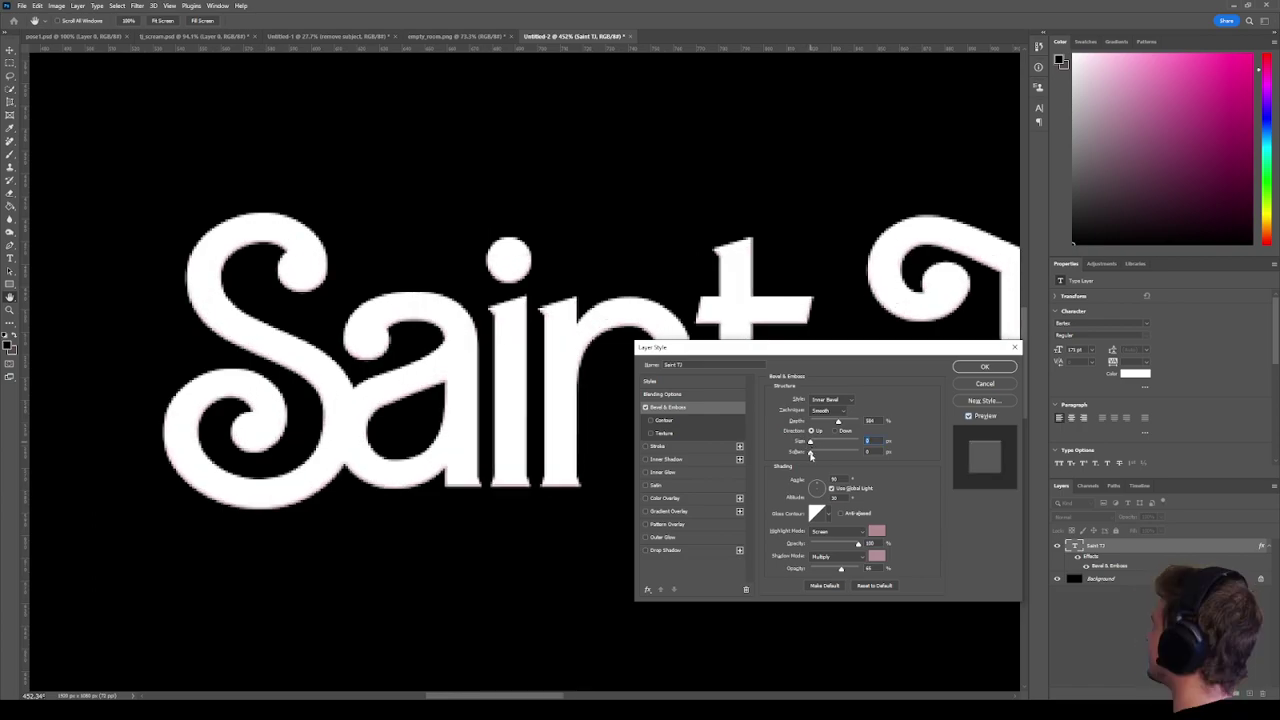
{"action": "left_click", "coordinate": [810, 453]}
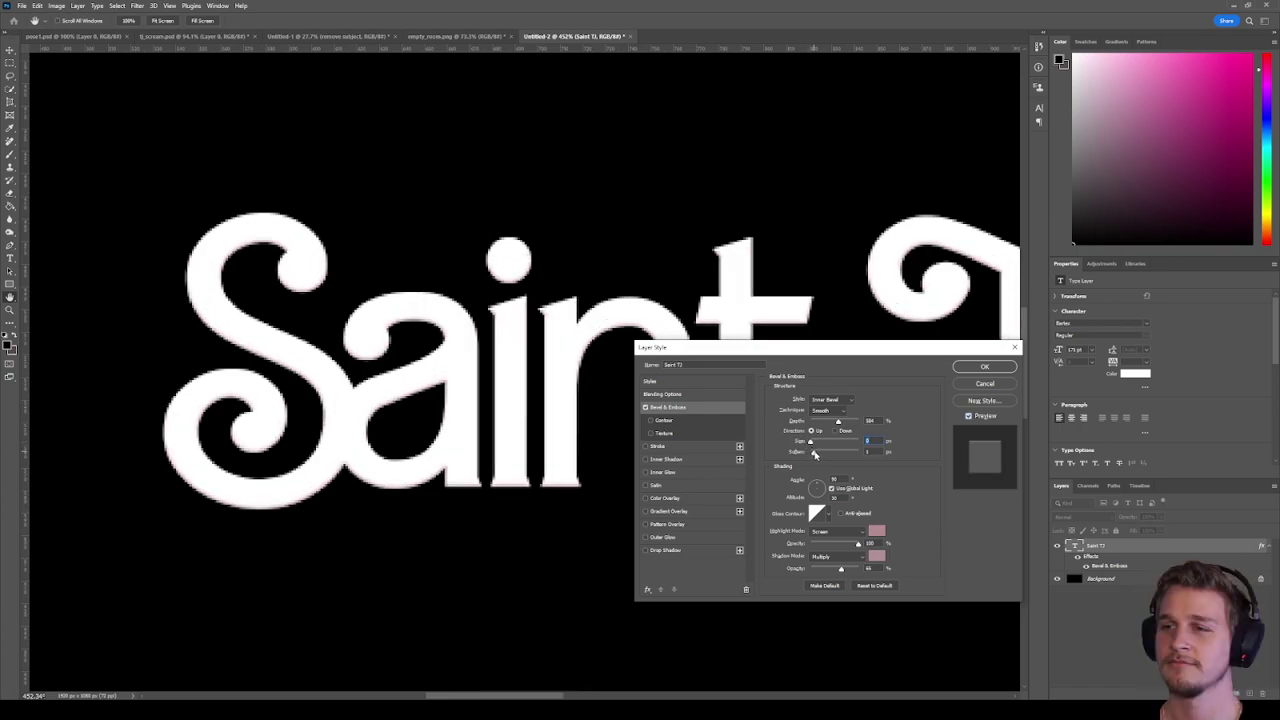
{"action": "left_click_drag", "start_coordinate": [840, 424], "coordinate": [848, 424]}
Try the Emboss and Pillow Emboss styles on the text with a reduced depth and a slightly larger bevel size.
{"action": "left_click", "coordinate": [845, 400]}
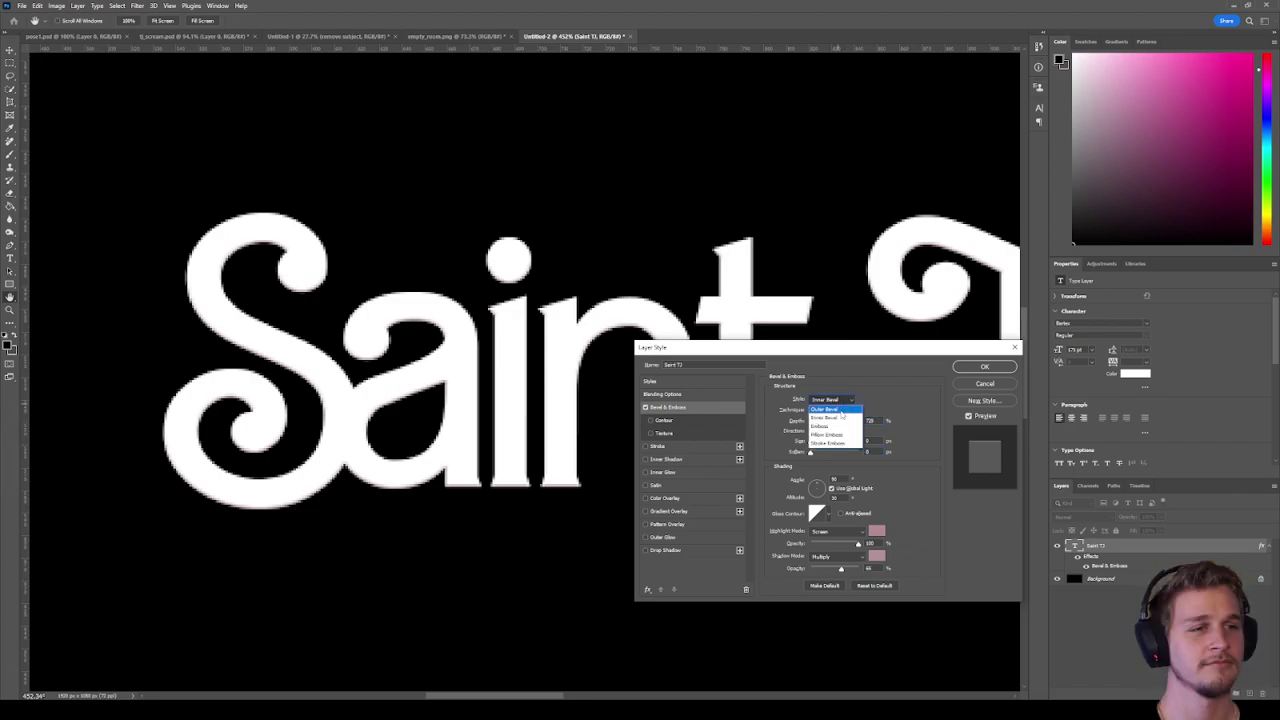
{"action": "left_click", "coordinate": [845, 425]}
{"action": "left_click_drag", "start_coordinate": [846, 424], "coordinate": [809, 442]}
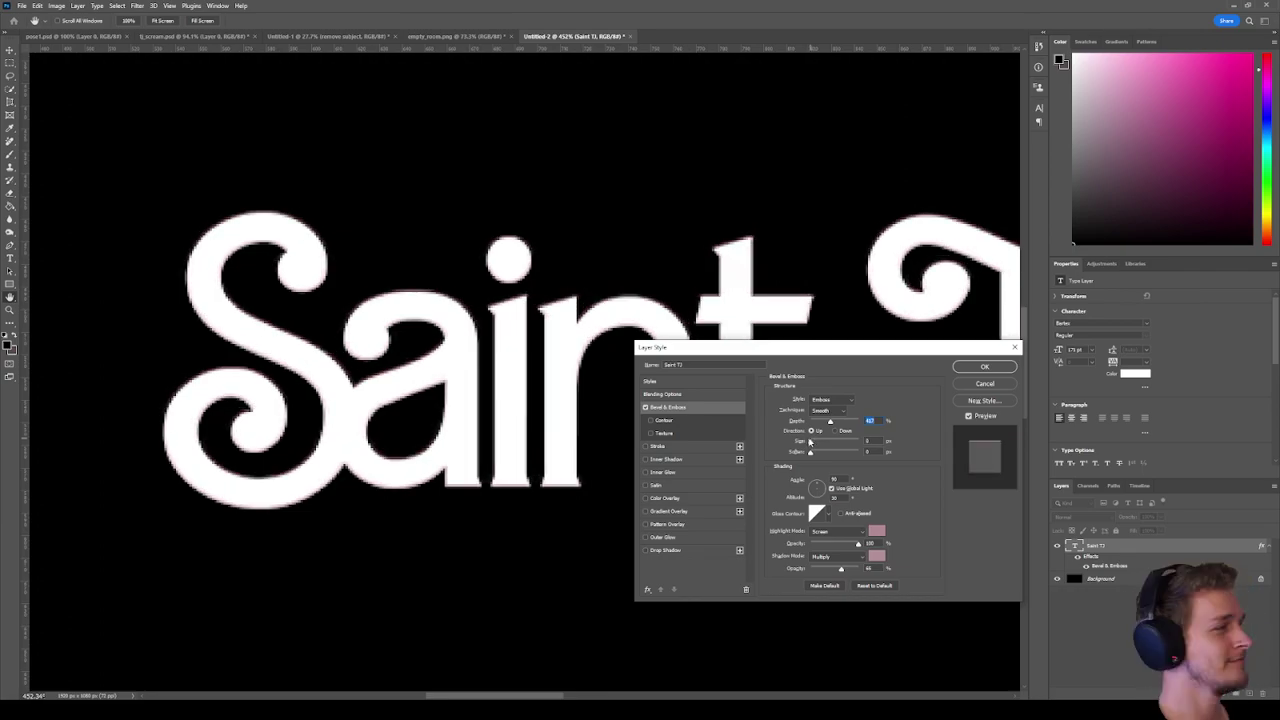
{"action": "left_click", "coordinate": [845, 401]}
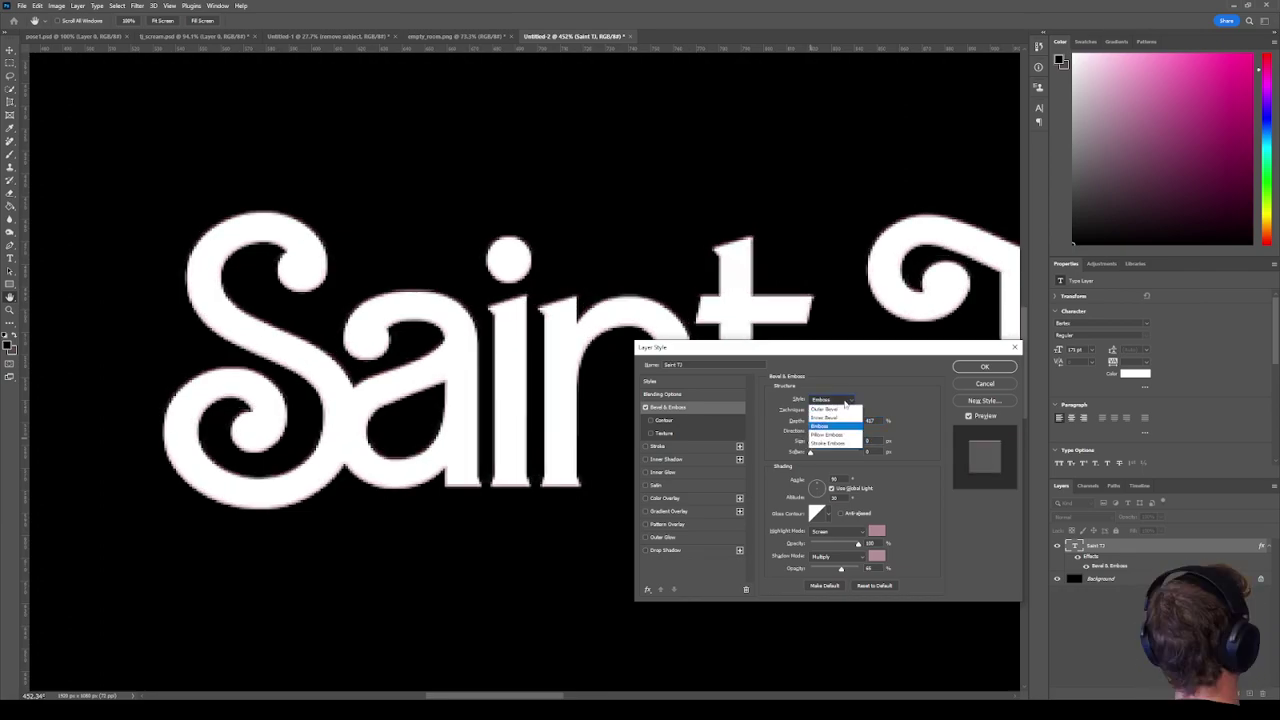
{"action": "left_click", "coordinate": [826, 435]}
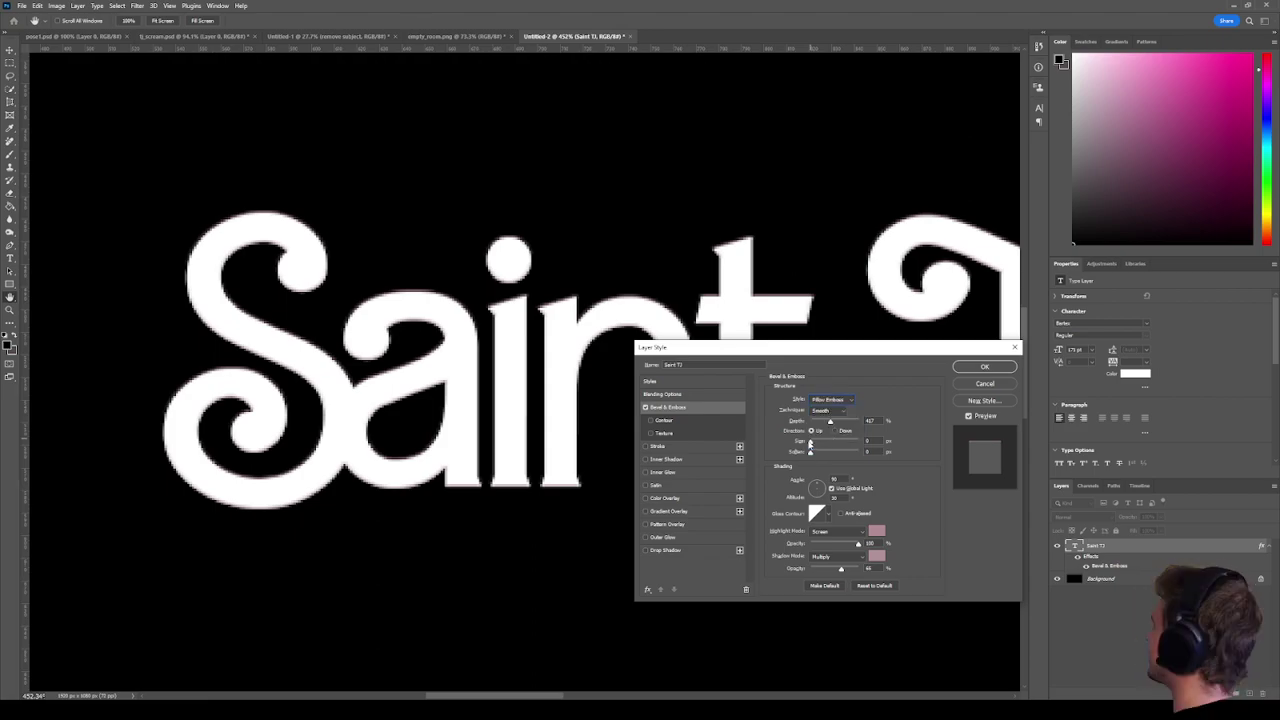
{"action": "left_click_drag", "start_coordinate": [810, 443], "coordinate": [816, 443]}
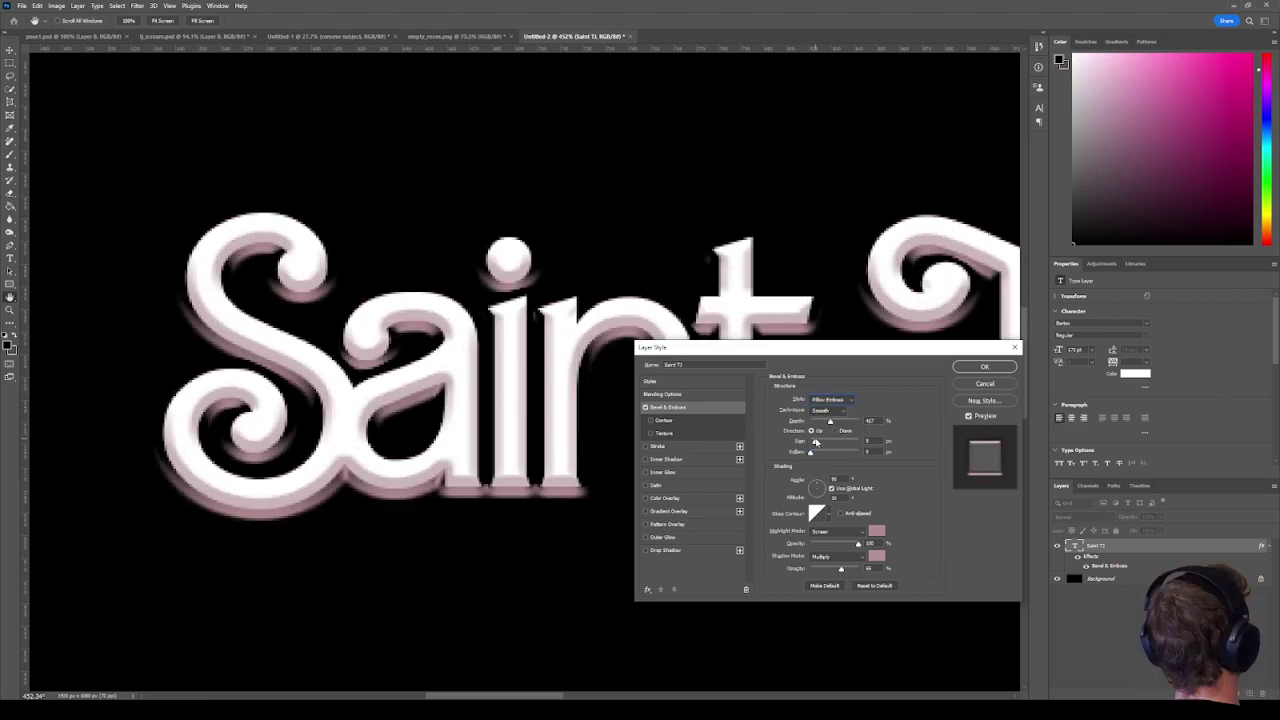
Try the Stroke Emboss style, return to Inner Bevel, and reduce its depth and size.
{"action": "left_click", "coordinate": [848, 398]}
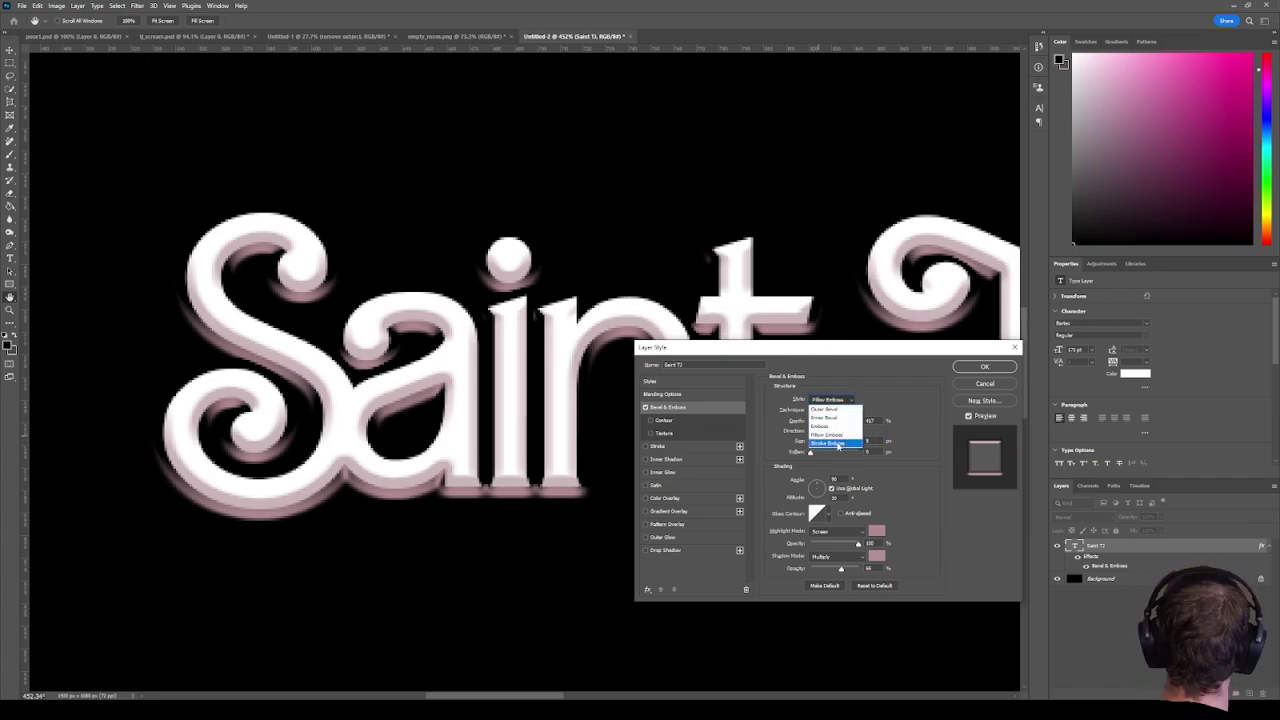
{"action": "left_click", "coordinate": [838, 447]}
{"action": "left_click", "coordinate": [838, 400]}
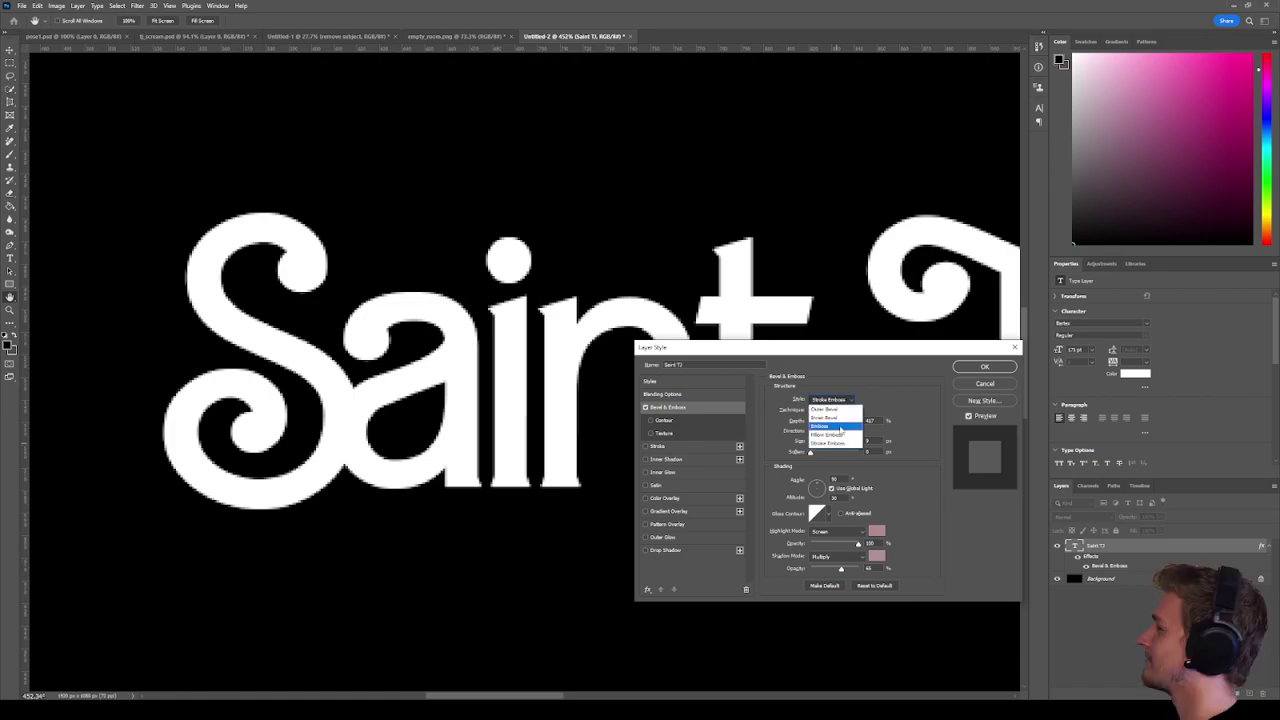
{"action": "left_click", "coordinate": [839, 417]}
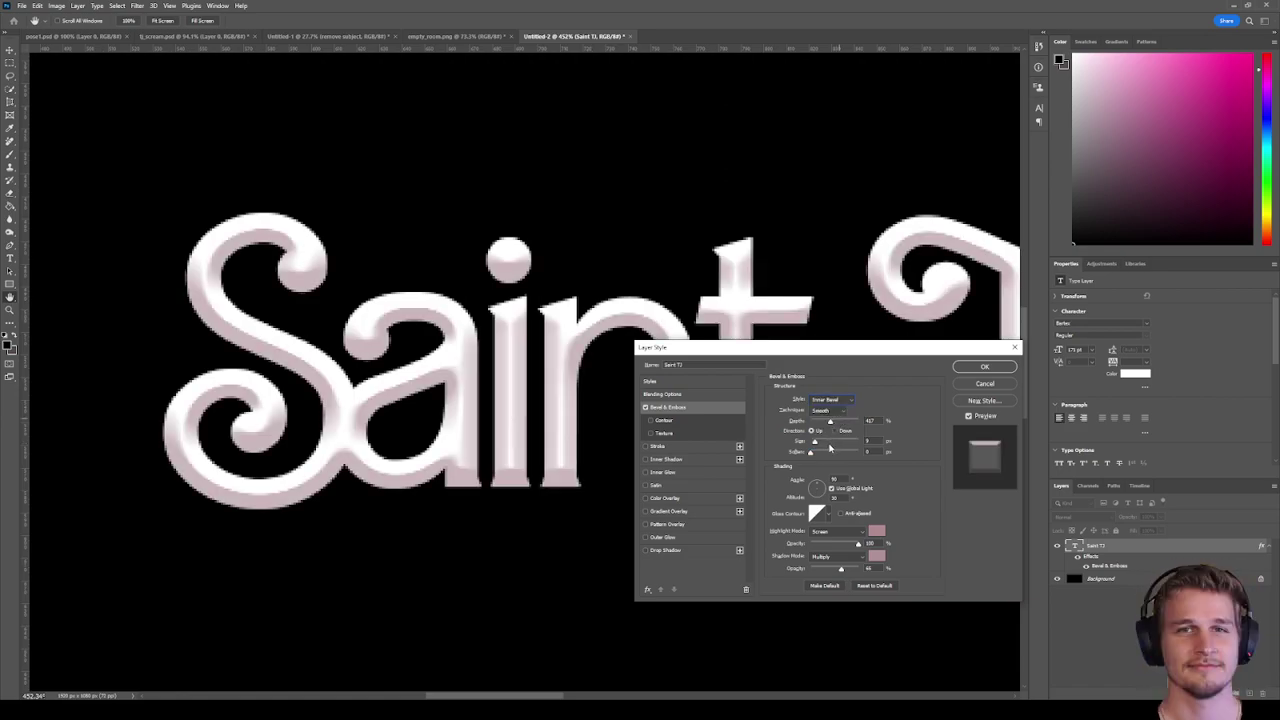
{"action": "left_click_drag", "start_coordinate": [829, 423], "coordinate": [815, 424]}
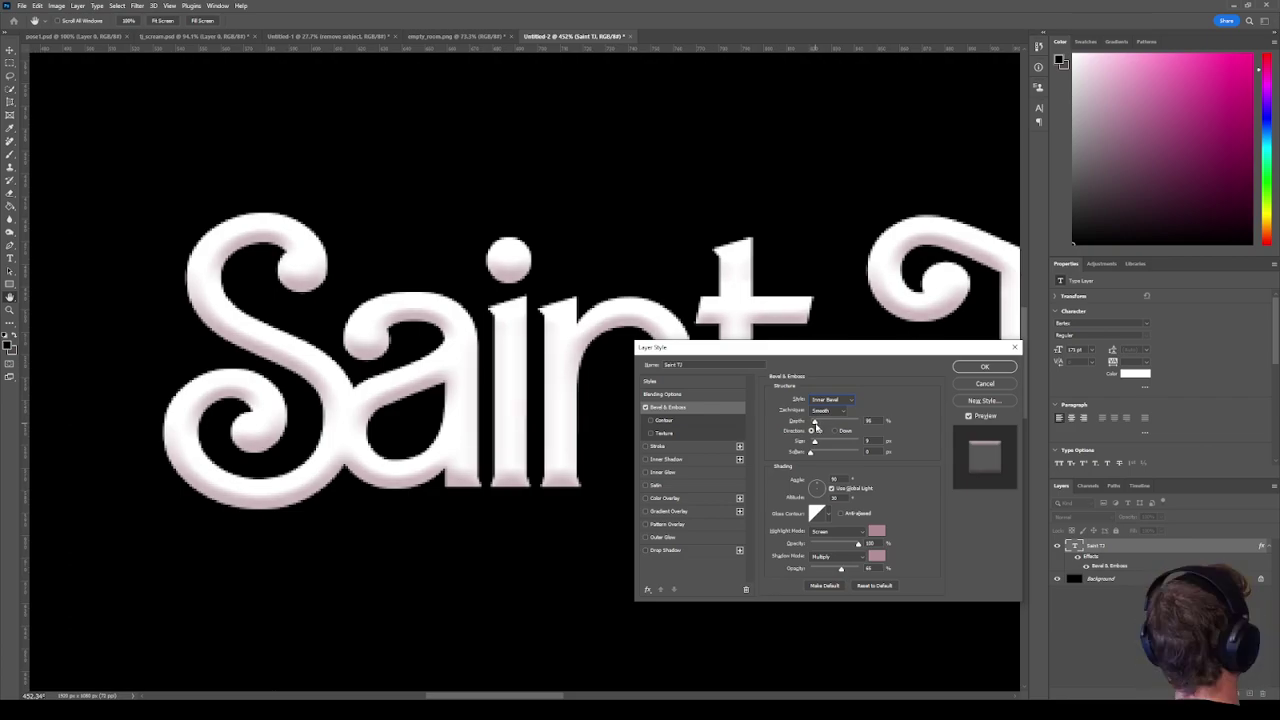
{"action": "left_click_drag", "start_coordinate": [814, 442], "coordinate": [814, 443]}
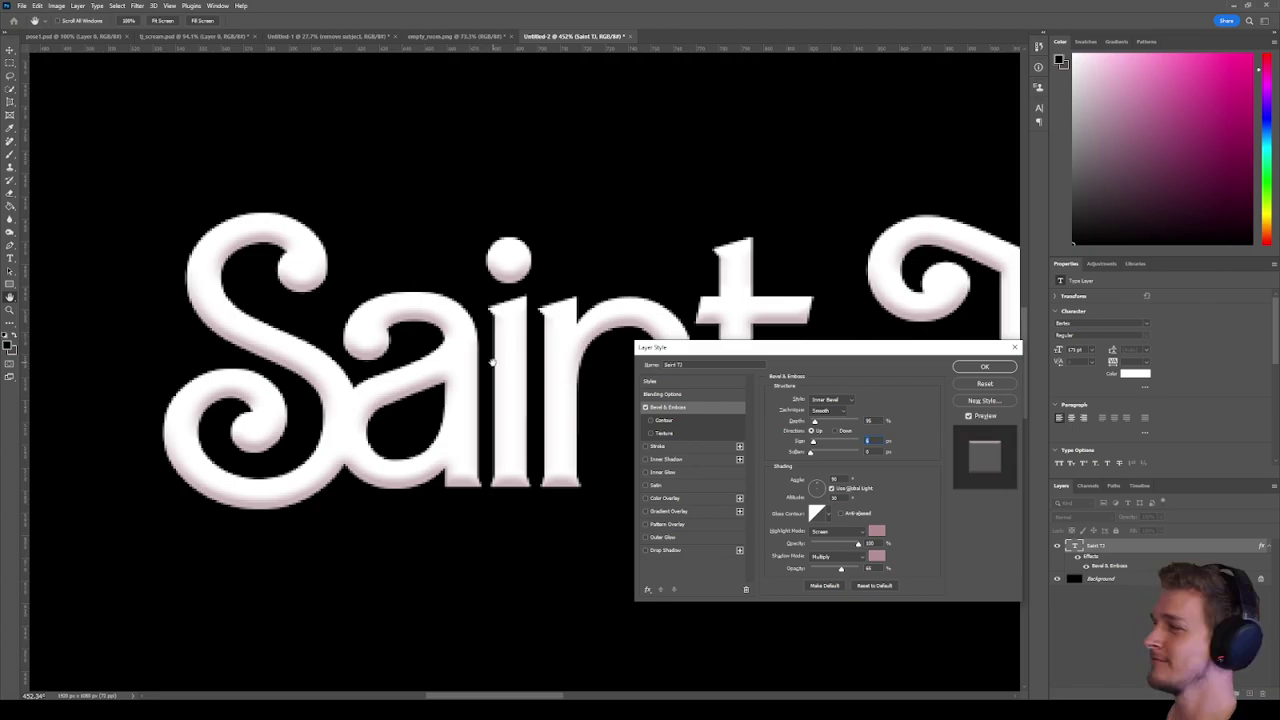
Try a global light angle of about 132° with a very low altitude for the bevel shading.
{"action": "left_click", "coordinate": [831, 488]}
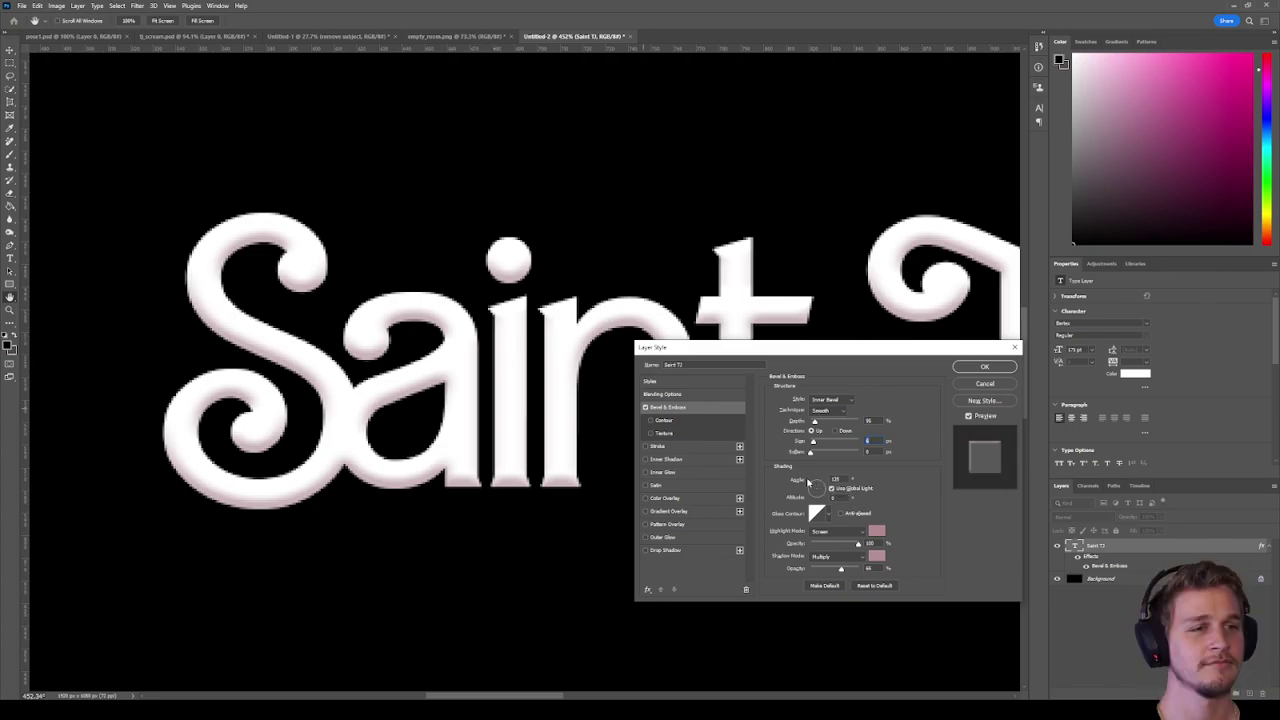
{"action": "left_click_drag", "start_coordinate": [812, 484], "coordinate": [818, 492]}
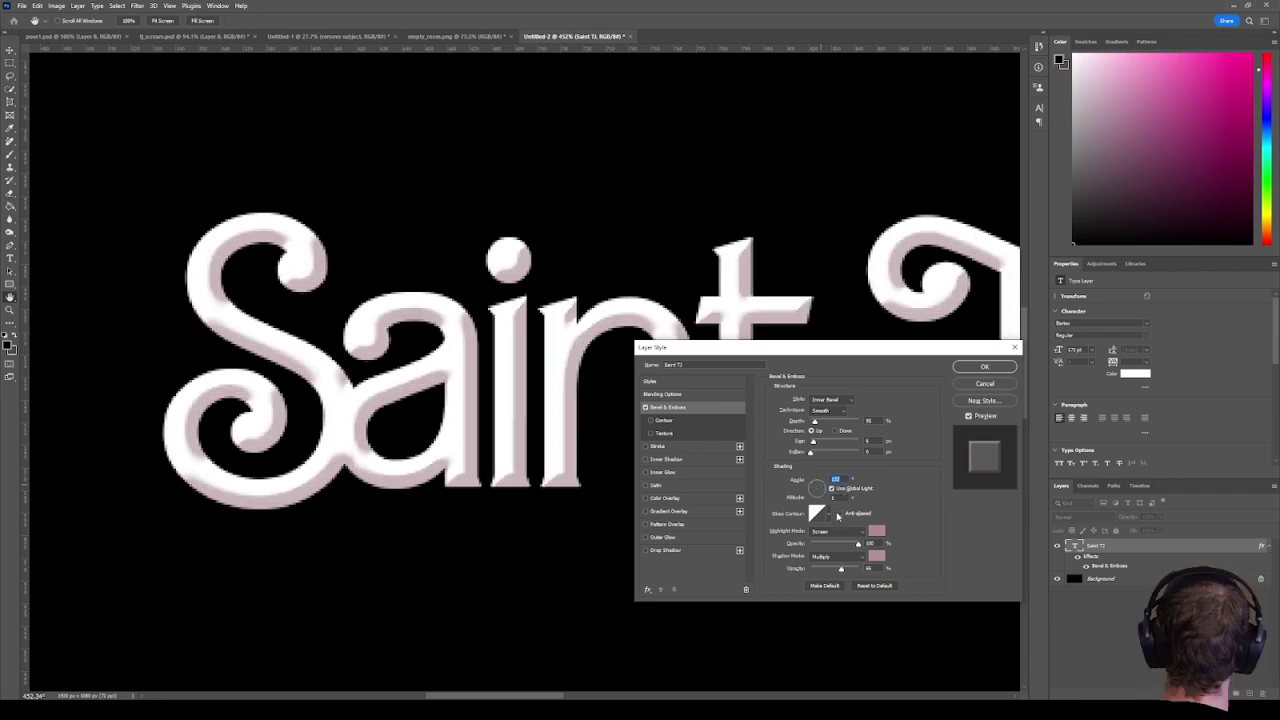
{"action": "left_click_drag", "start_coordinate": [836, 352], "coordinate": [950, 361]}
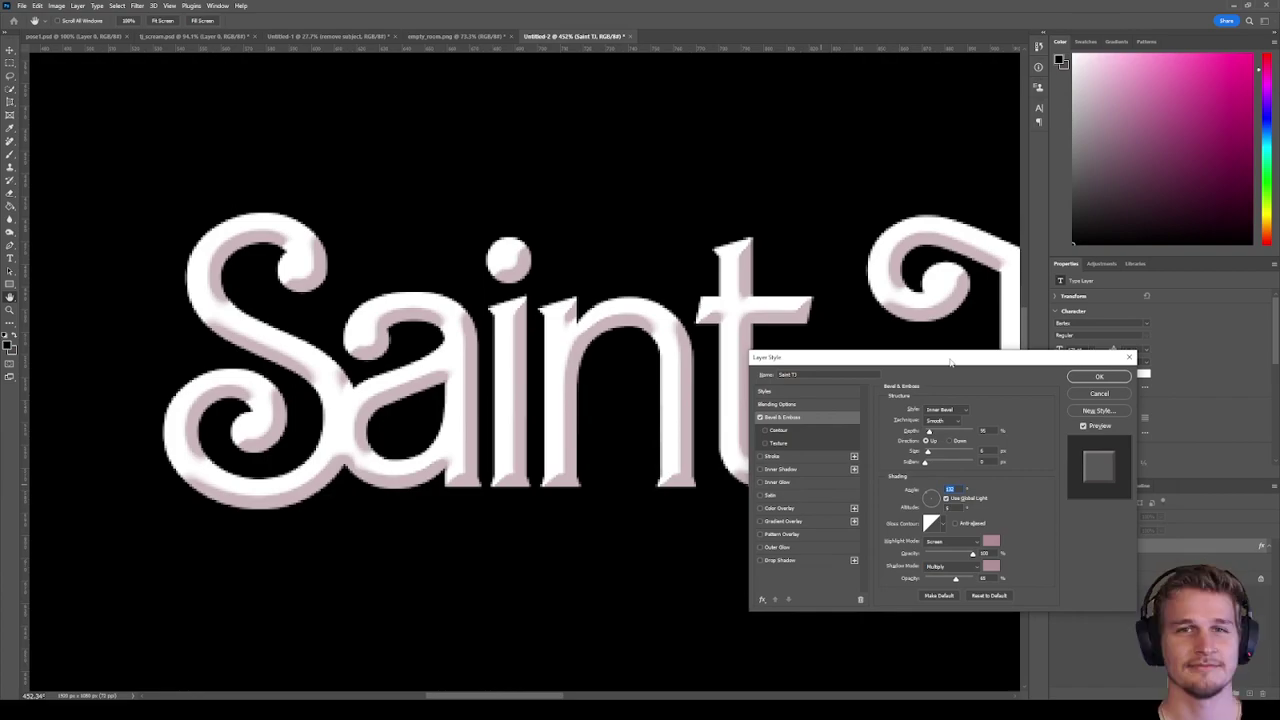
Try the Chisel Soft technique for the bevel and switch back to Smooth.
{"action": "left_click", "coordinate": [952, 421]}
{"action": "left_click", "coordinate": [942, 435]}
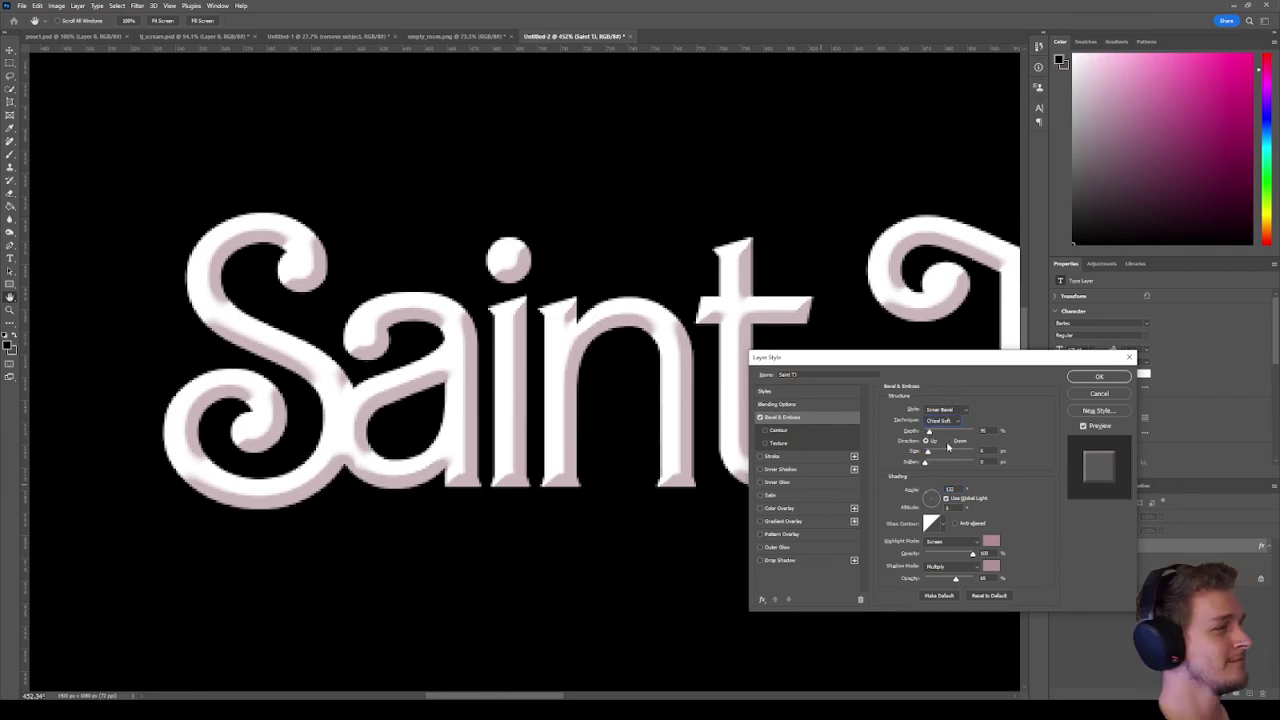
{"action": "left_click", "coordinate": [955, 423]}
{"action": "left_click", "coordinate": [945, 422]}
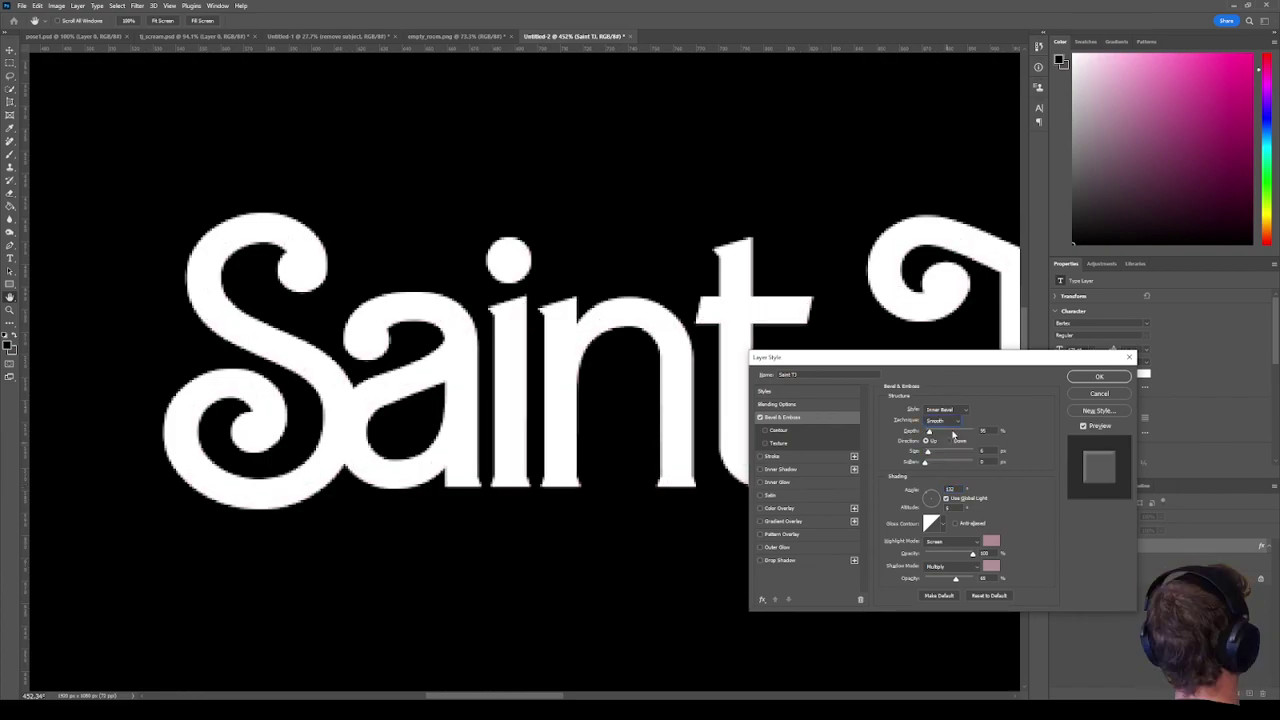
Enable the bevel's Contour, raise the depth and size slightly, and set the shadow opacity to 77%.
{"action": "left_click", "coordinate": [773, 431]}
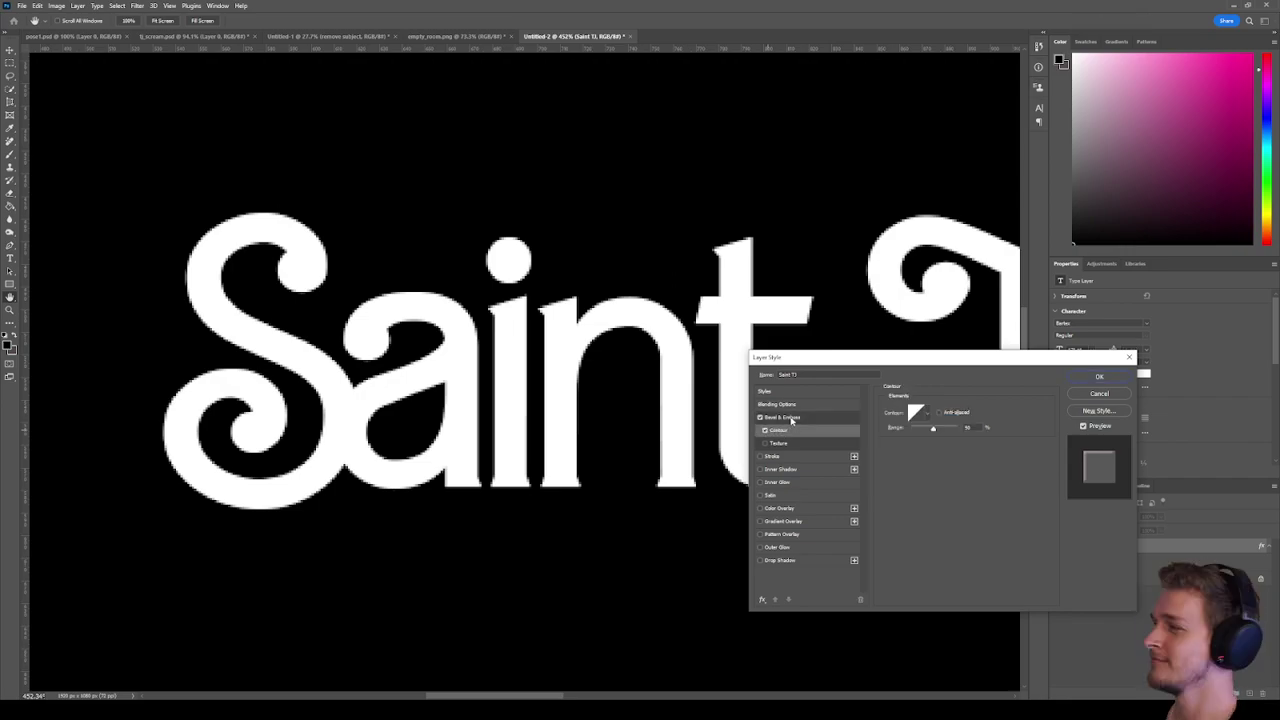
{"action": "left_click", "coordinate": [793, 417]}
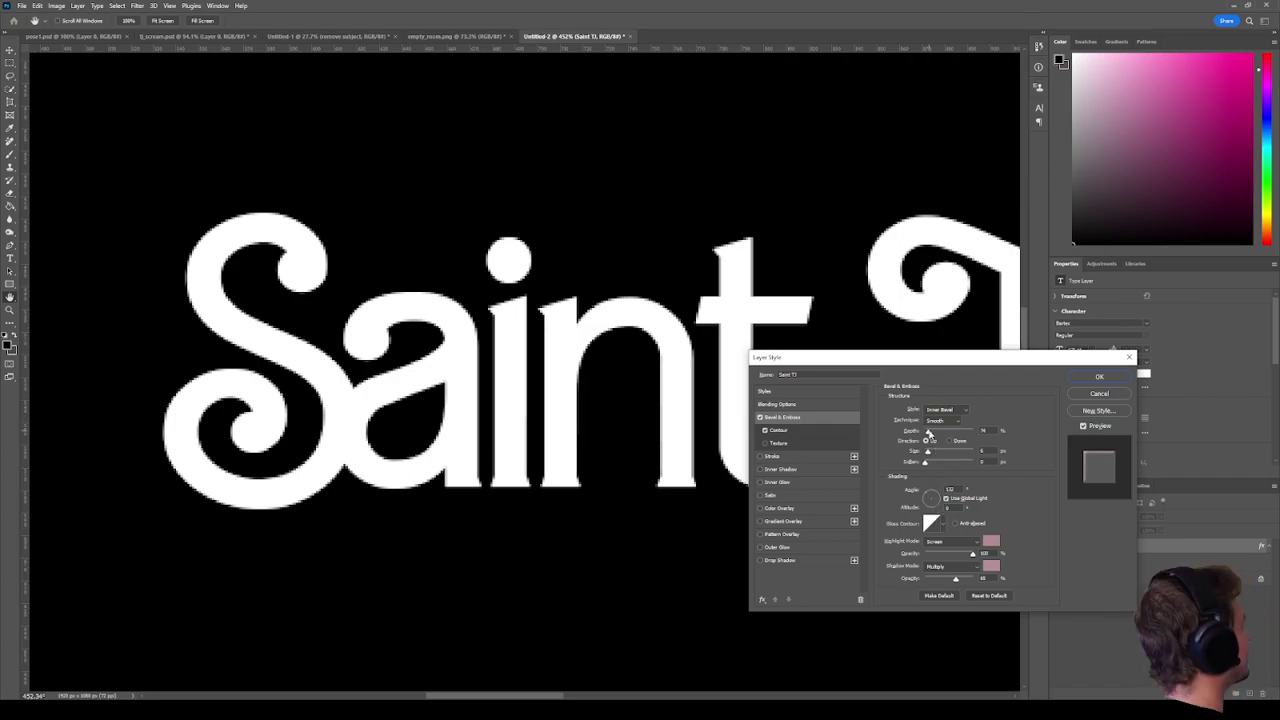
{"action": "left_click_drag", "start_coordinate": [928, 434], "coordinate": [929, 452]}
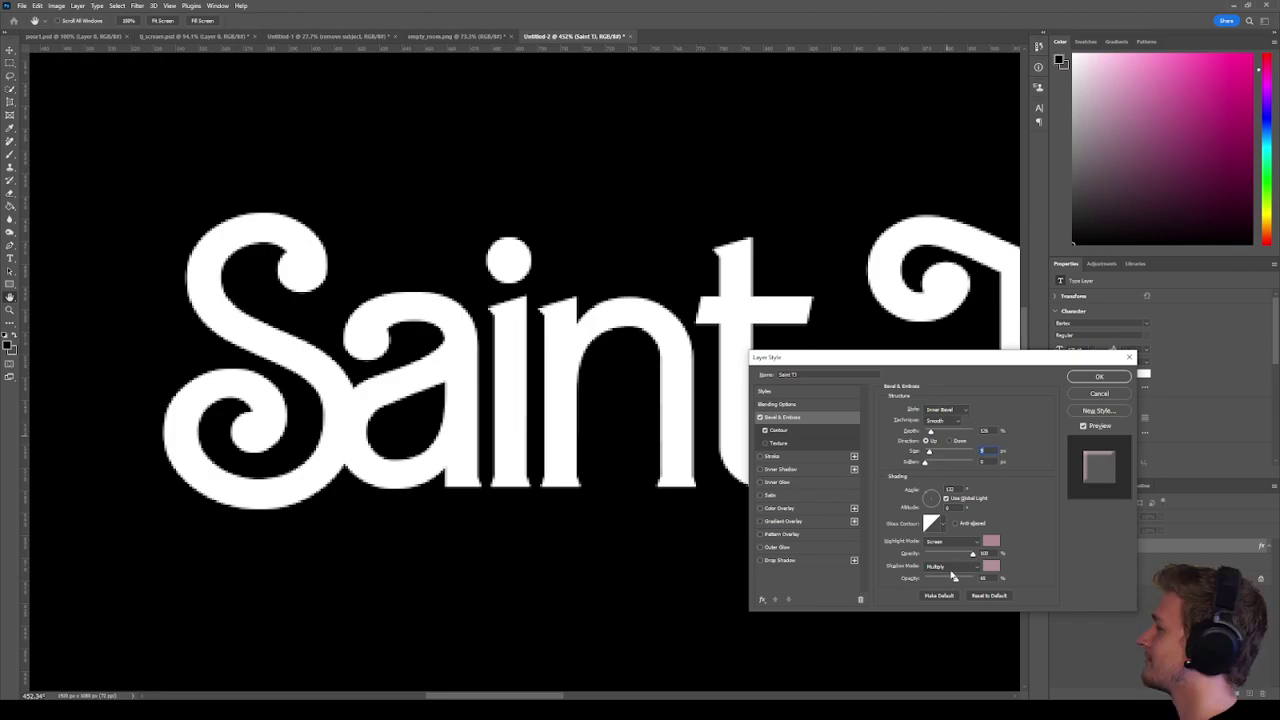
{"action": "left_click_drag", "start_coordinate": [957, 581], "coordinate": [962, 581]}
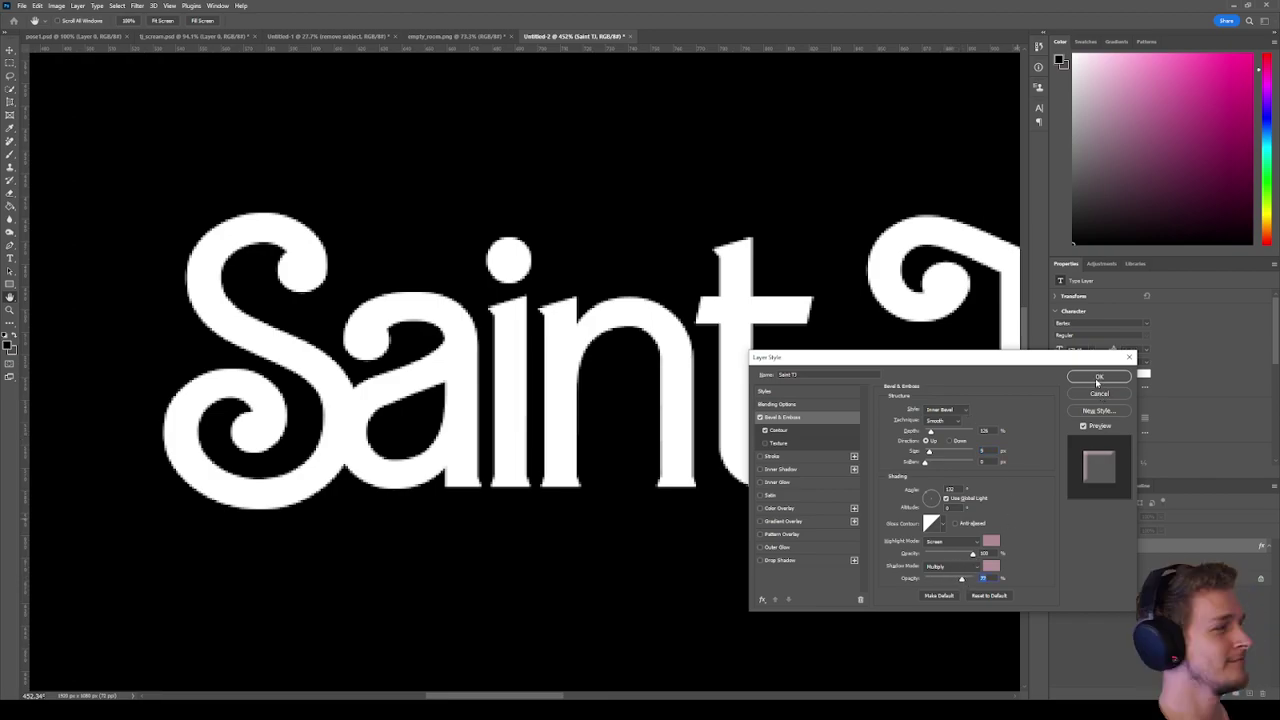
Try a bevel size of 10 px with a lower depth, testing Outer Bevel before returning to Inner Bevel.
{"action": "left_click", "coordinate": [928, 462]}
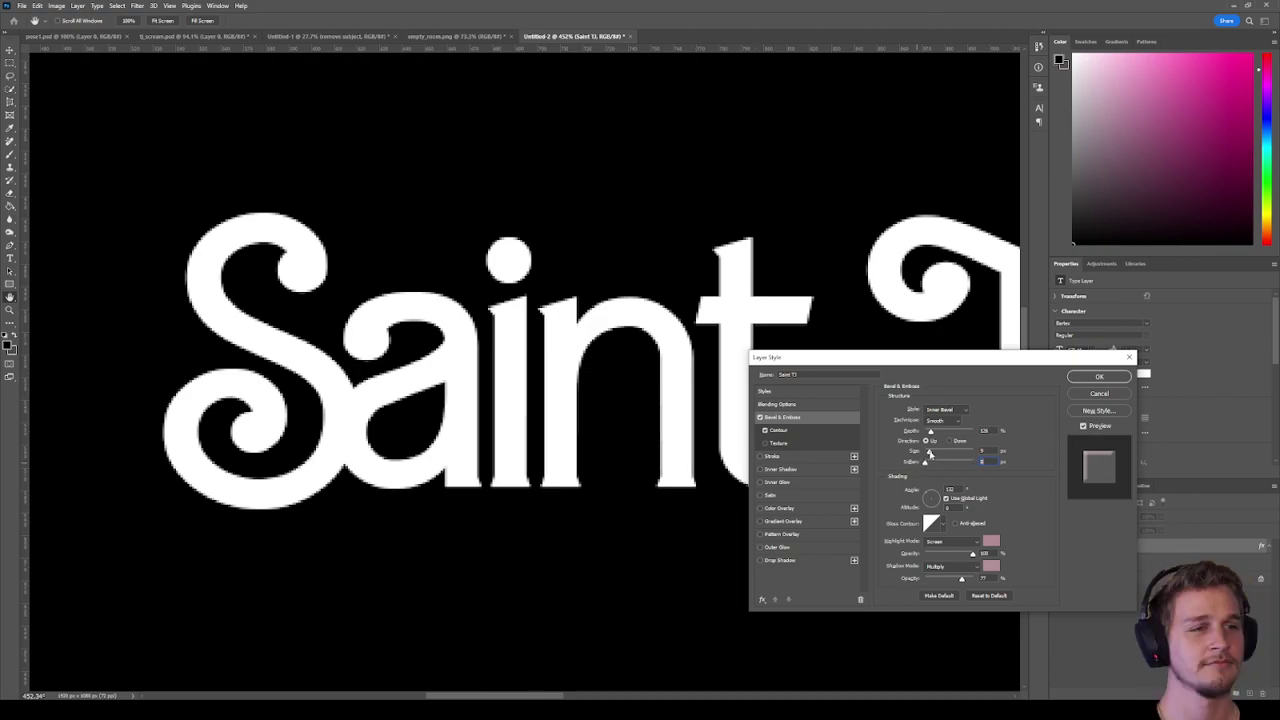
{"action": "left_click_drag", "start_coordinate": [930, 452], "coordinate": [928, 432]}
{"action": "left_click", "coordinate": [945, 410]}
{"action": "left_click", "coordinate": [941, 409]}
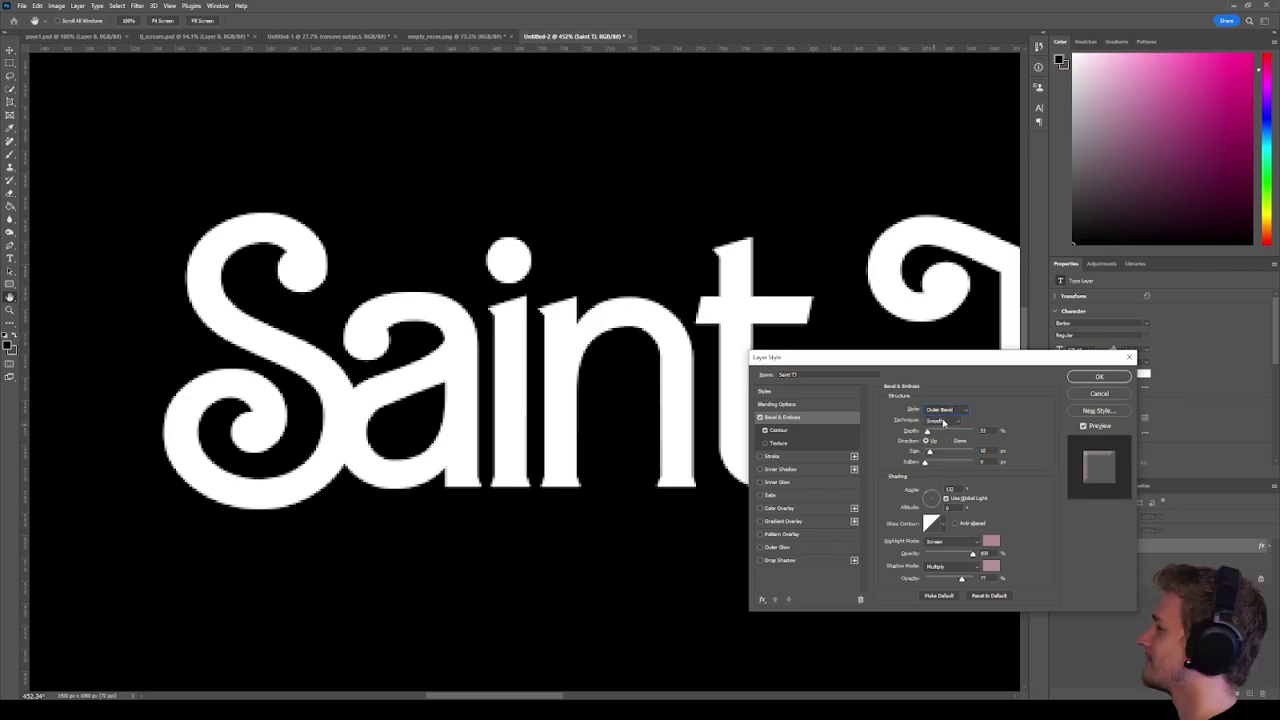
{"action": "left_click", "coordinate": [945, 410]}
{"action": "left_click", "coordinate": [946, 432]}
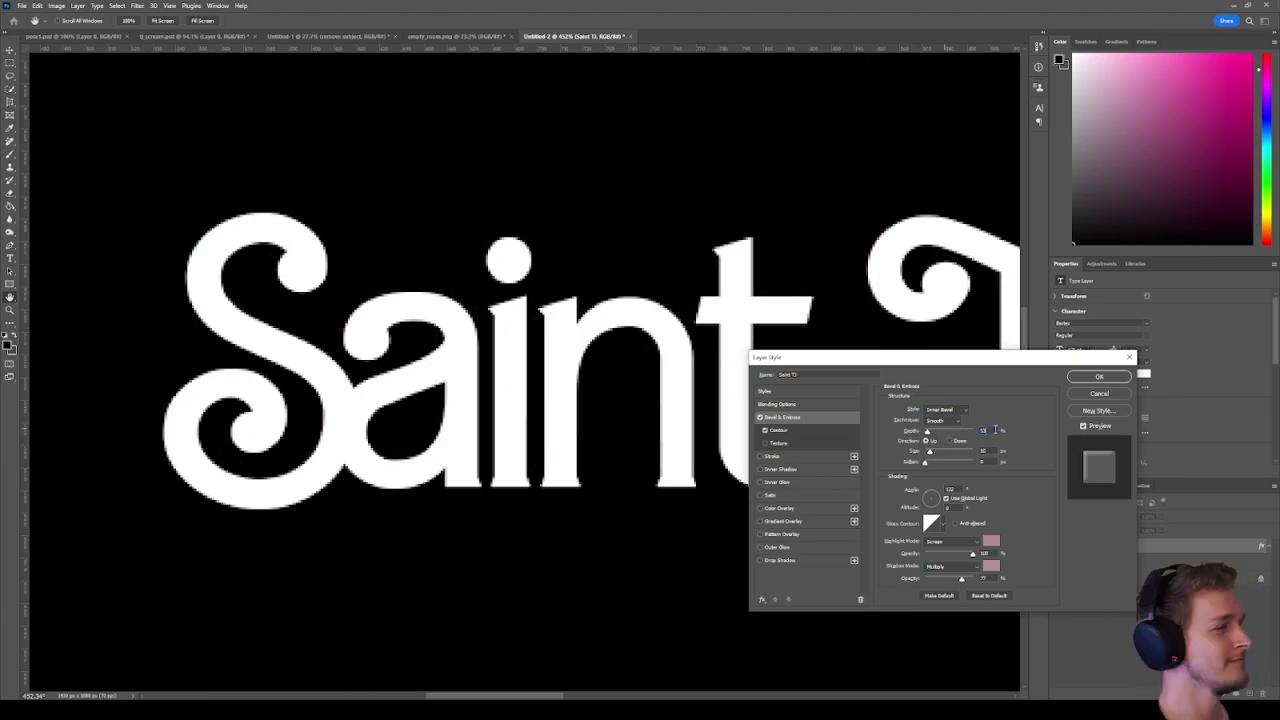
Set the Inner Bevel size to 6 px, fine-tune its depth, and turn off the Contour.
{"action": "type", "text": "3"}
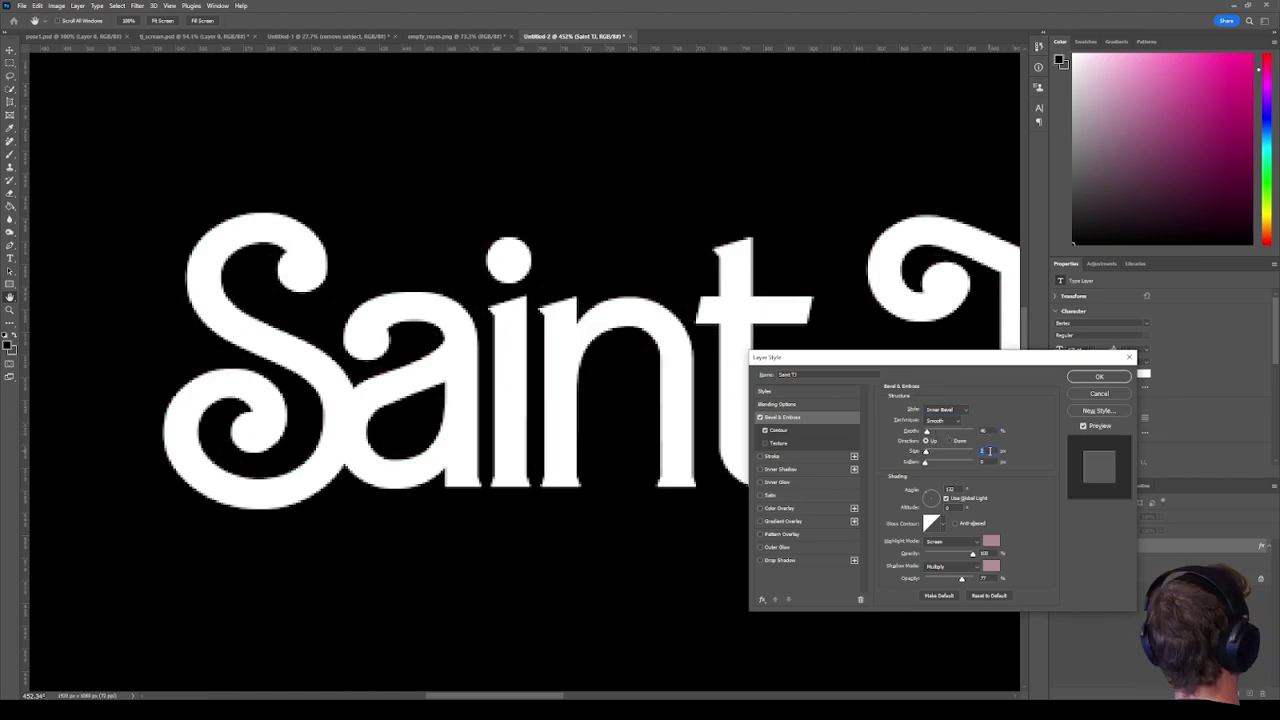
{"action": "left_click_drag", "start_coordinate": [926, 452], "coordinate": [929, 452]}
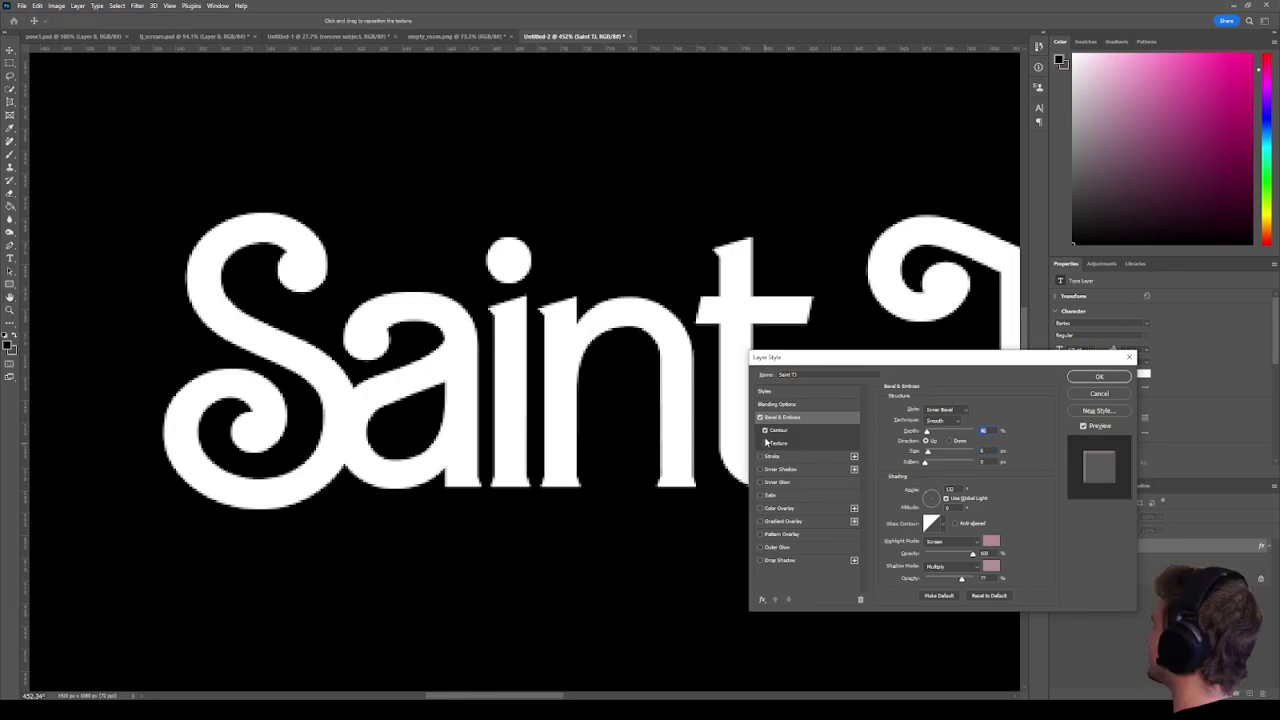
{"action": "key", "text": "shift+Tab"}
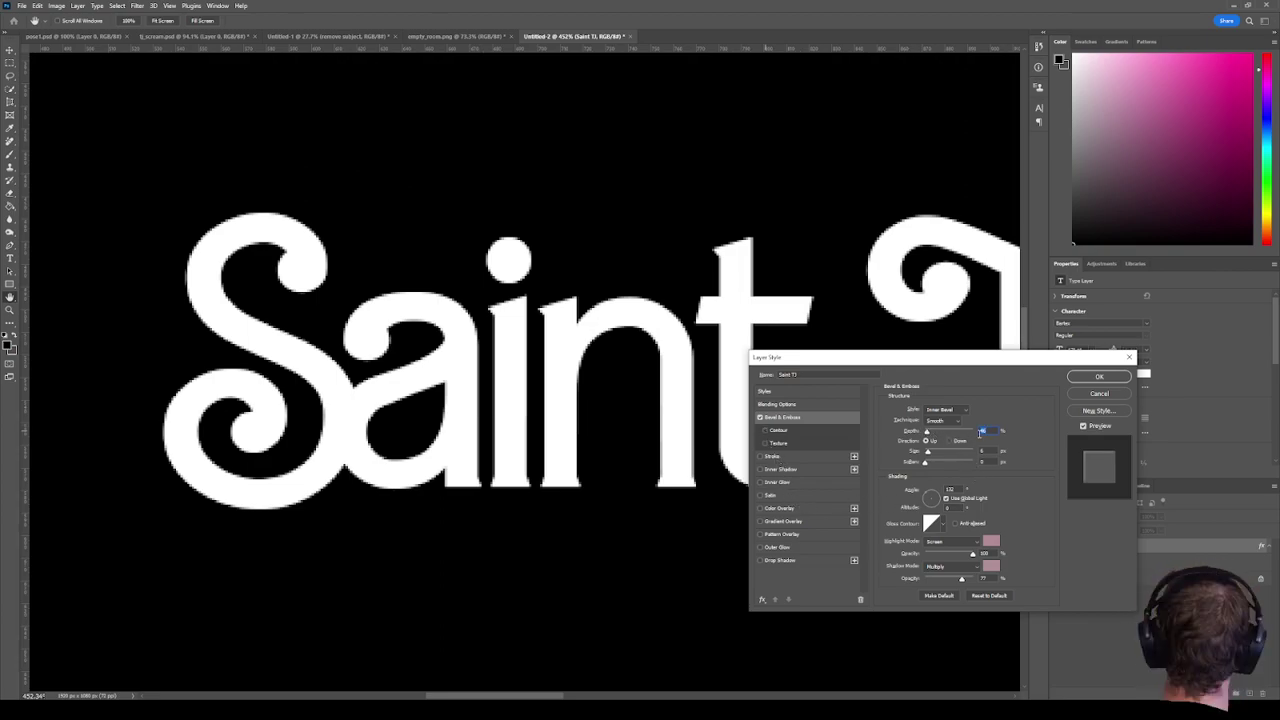
{"action": "left_click", "coordinate": [988, 430]}
Try the Outer Bevel style on the text again and switch back to Inner Bevel.
{"action": "left_click", "coordinate": [945, 410]}
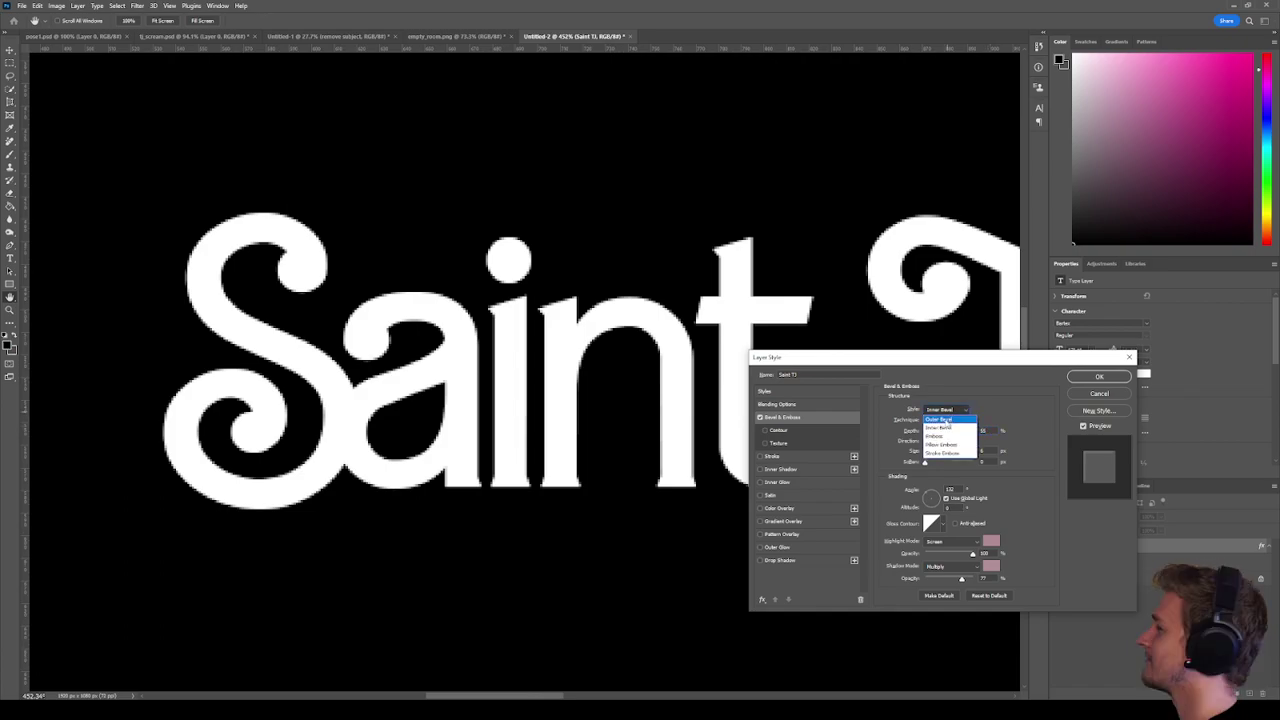
{"action": "left_click", "coordinate": [940, 419]}
{"action": "left_click", "coordinate": [945, 410]}
{"action": "left_click", "coordinate": [940, 428]}
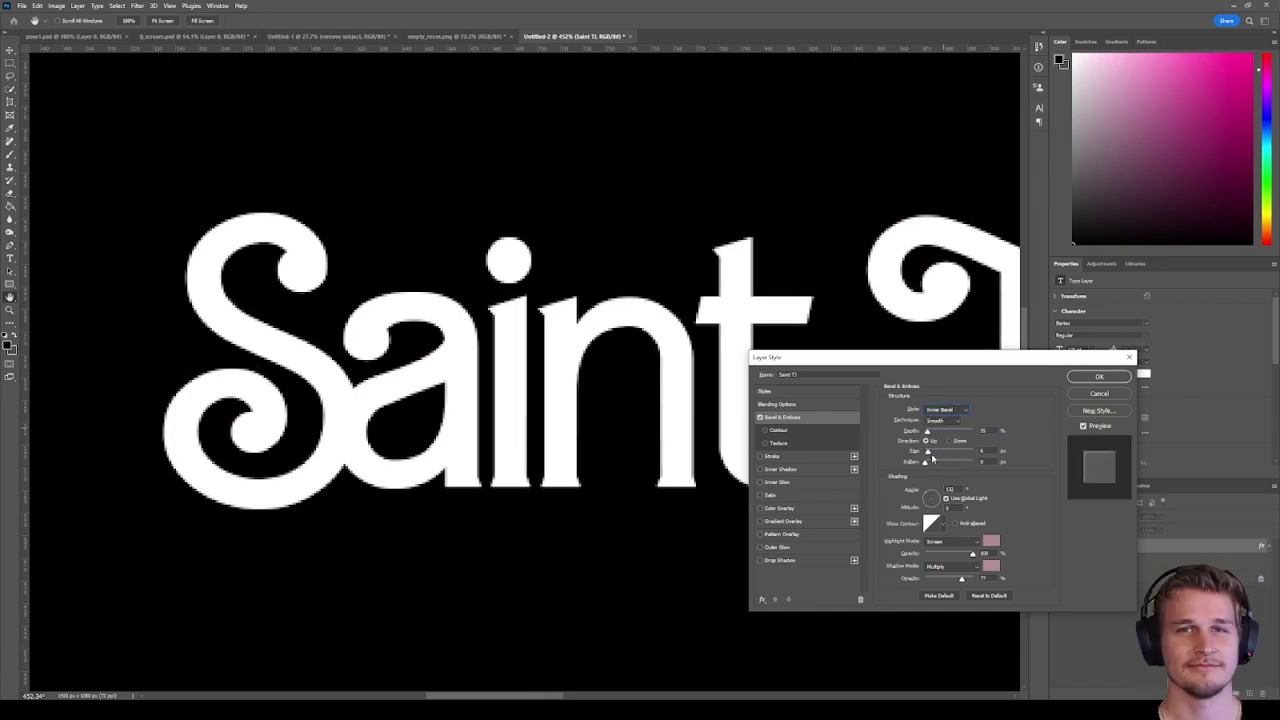
Raise the global light's altitude to about 26° with light from the upper left, and apply the layer style.
{"action": "left_click", "coordinate": [928, 497]}
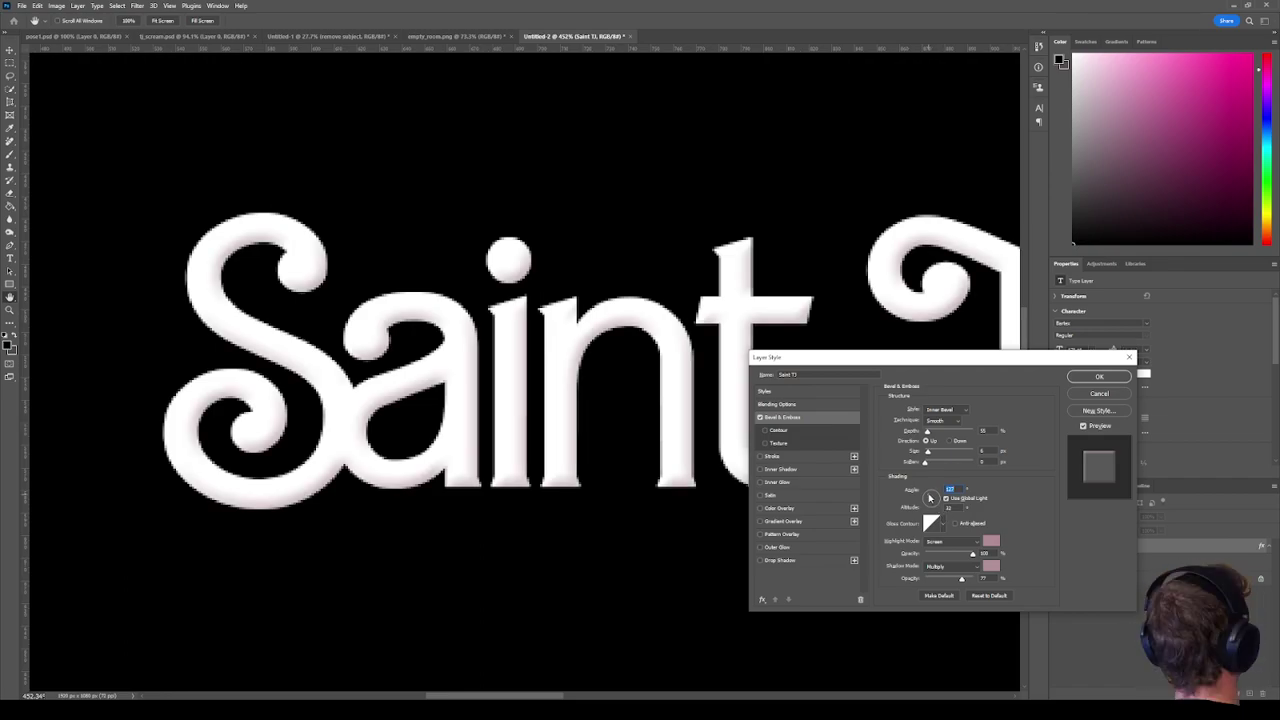
{"action": "left_click_drag", "start_coordinate": [929, 497], "coordinate": [930, 498]}
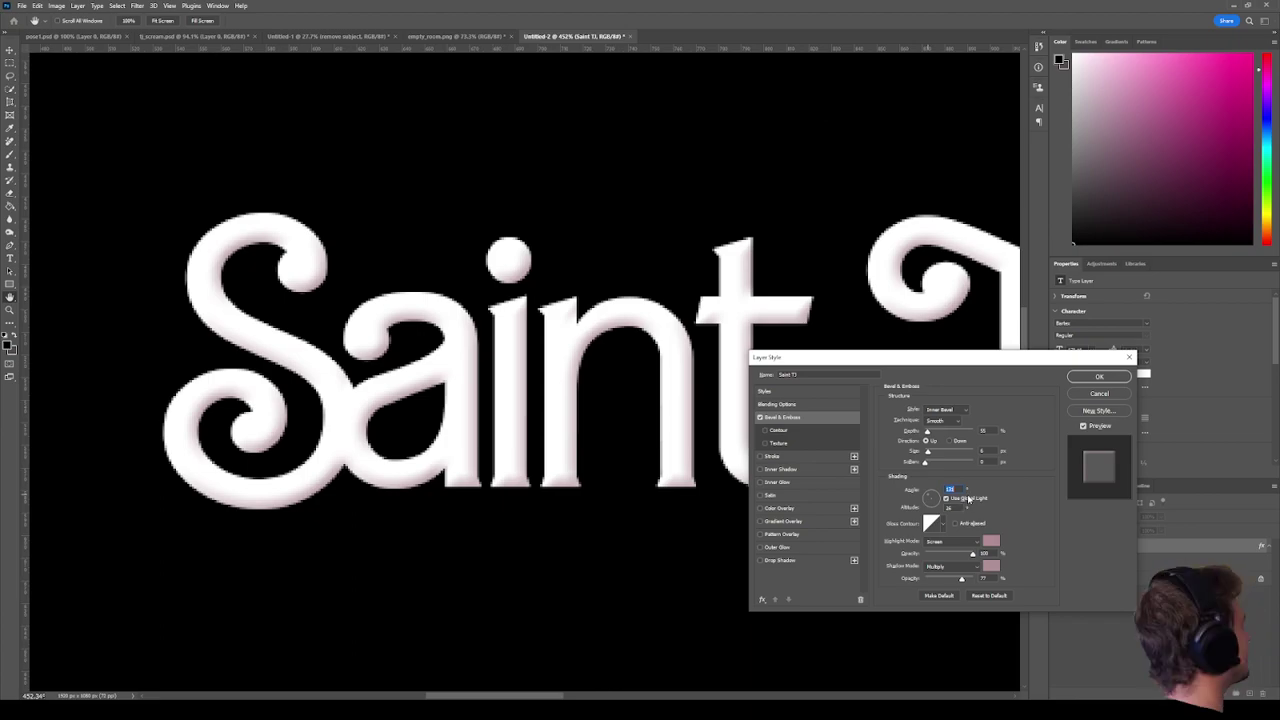
{"action": "left_click", "coordinate": [955, 500]}
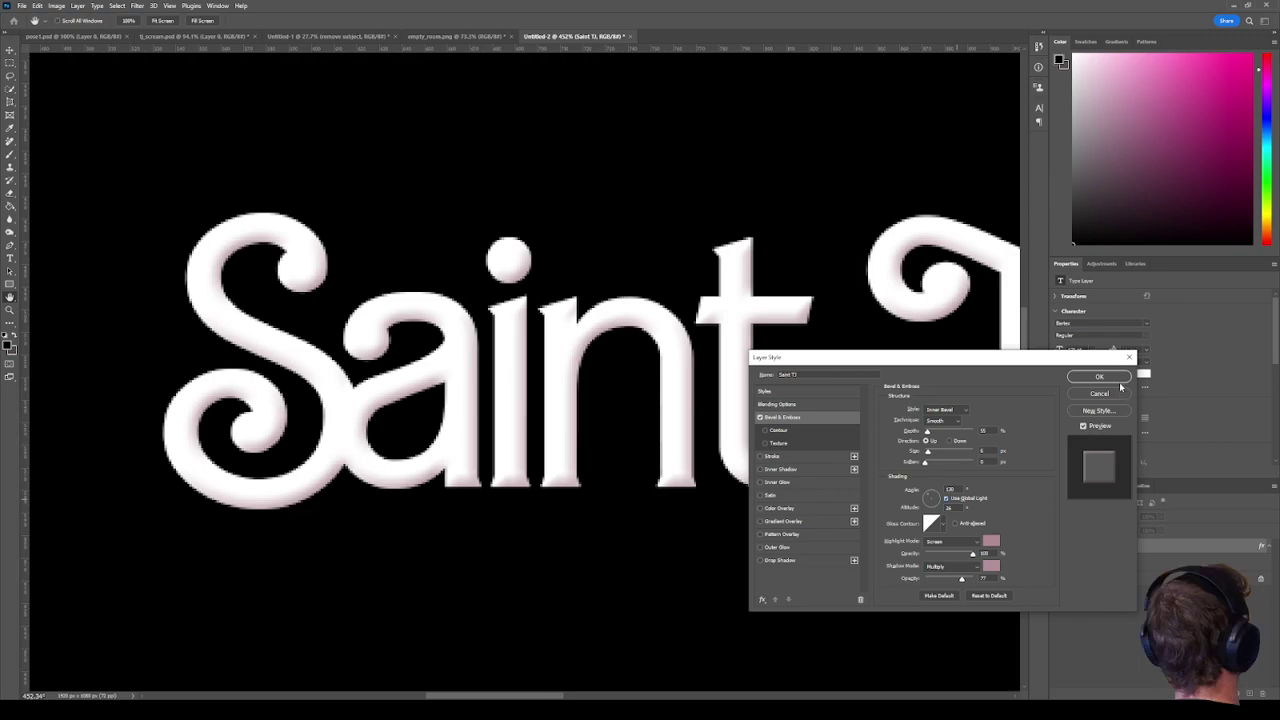
{"action": "left_click", "coordinate": [1118, 381]}
{"action": "key", "text": "v"}
{"action": "scroll", "coordinate": [712, 347], "scroll_direction": "down", "scroll_amount": 6}
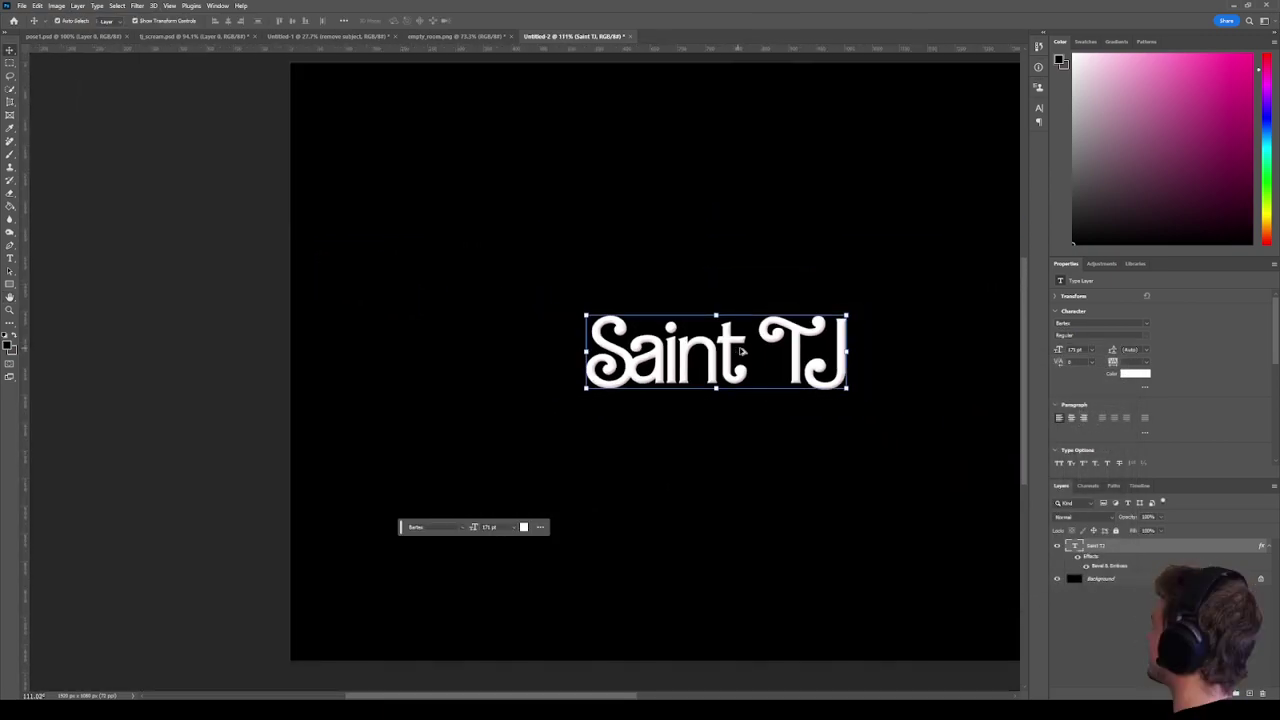
{"action": "scroll", "coordinate": [741, 351], "scroll_direction": "up", "scroll_amount": 5}
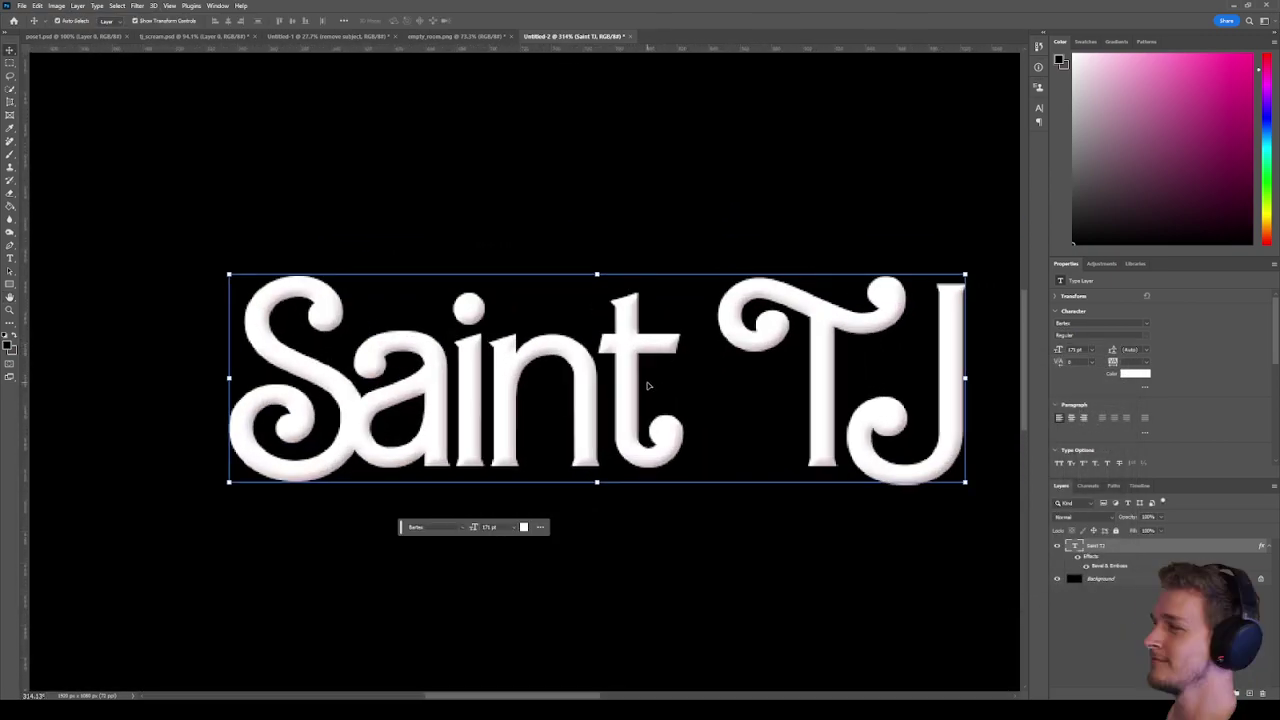